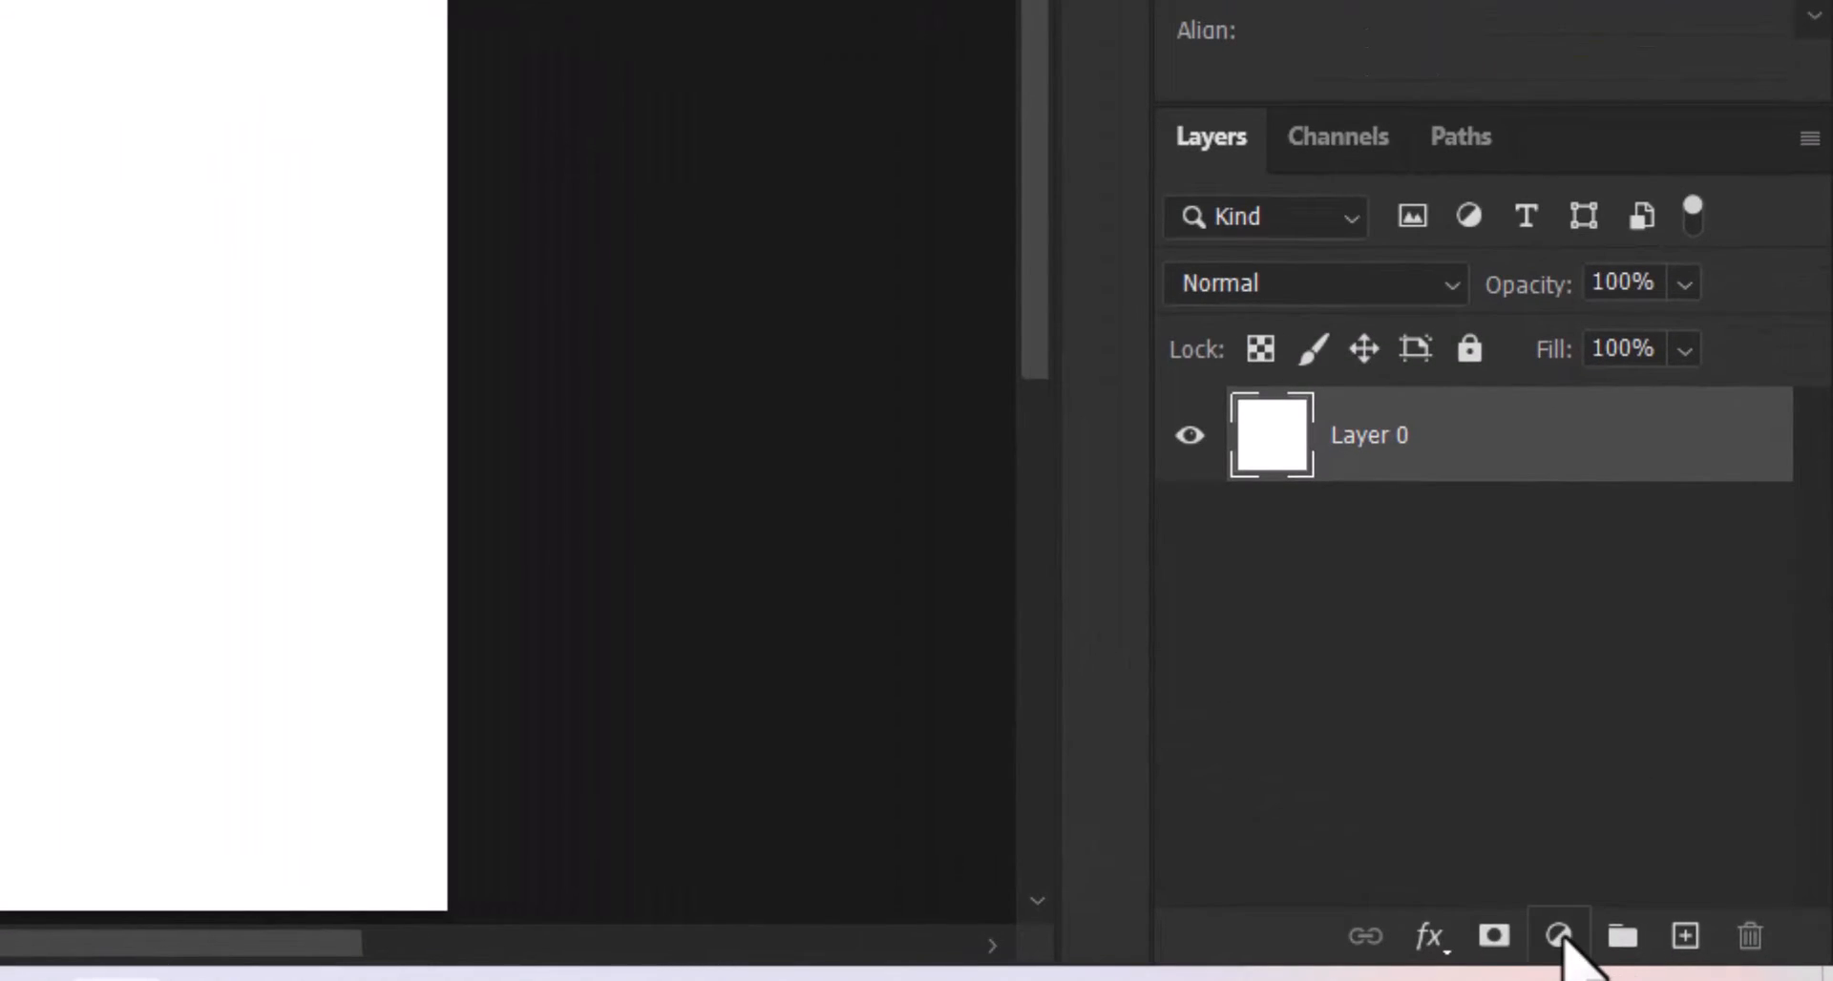
Add a Solid Color fill layer above Layer 0 in a very dark green
left_click(1560, 936)
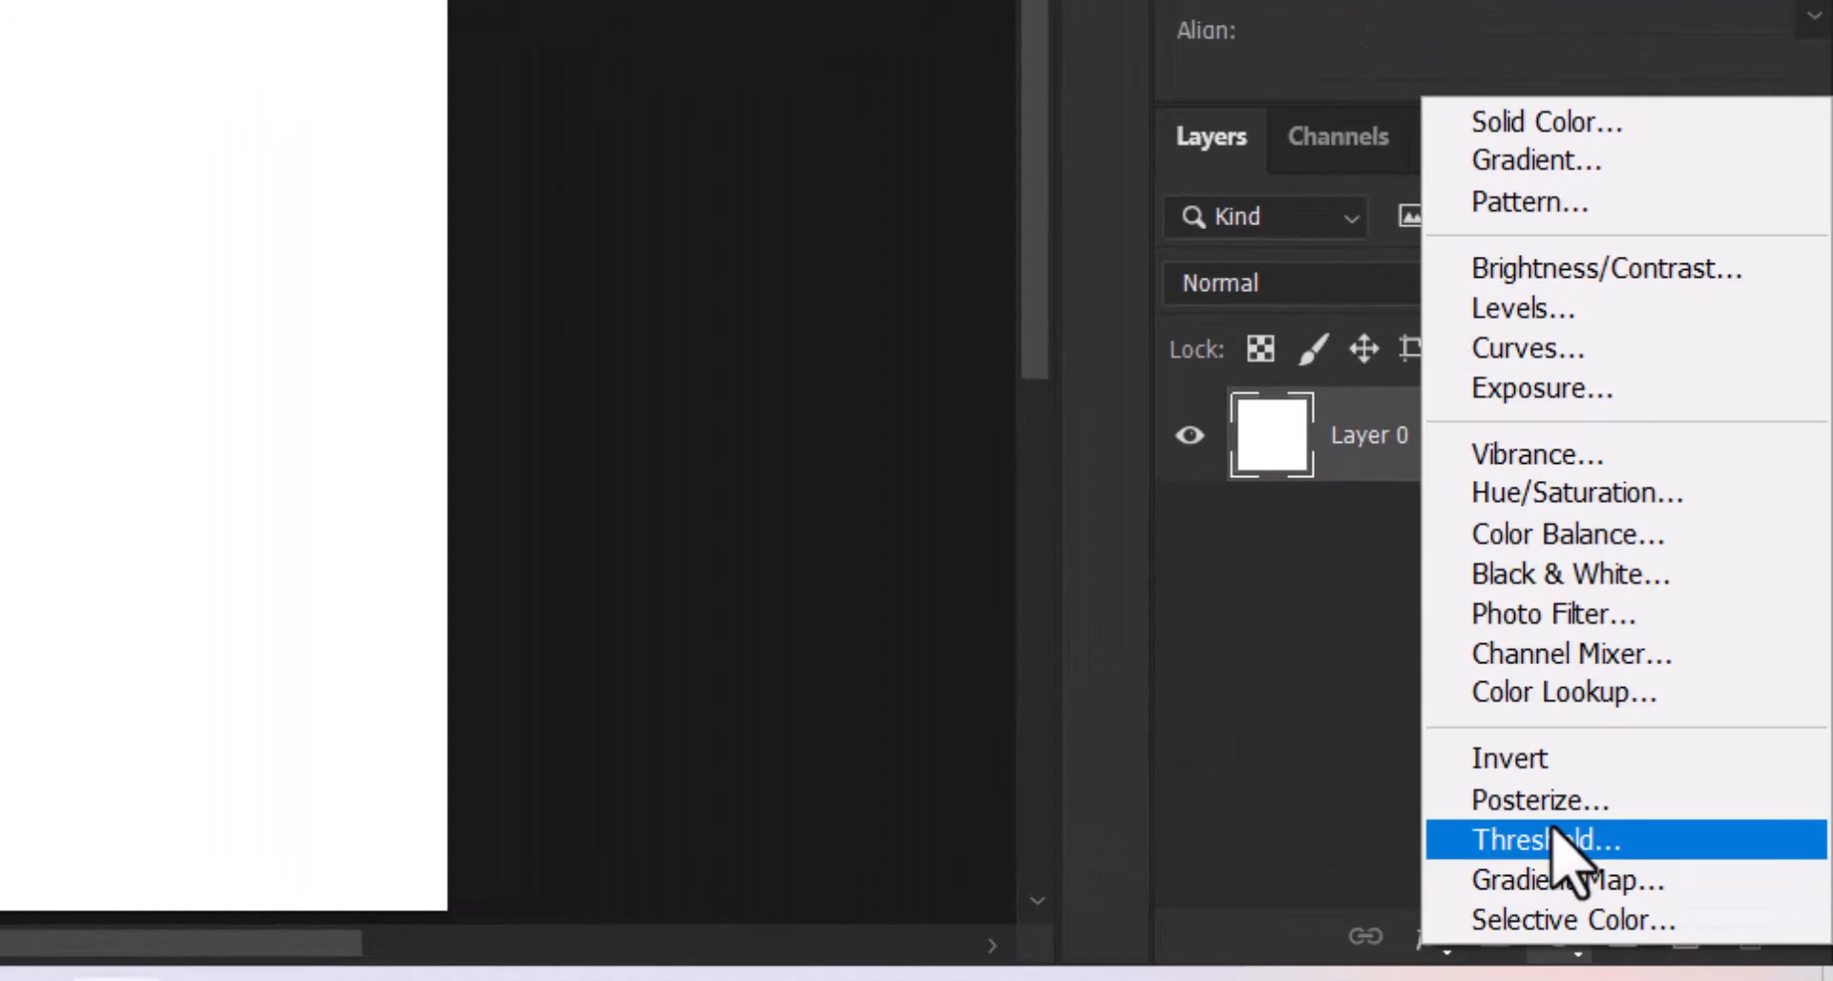
left_click(1541, 132)
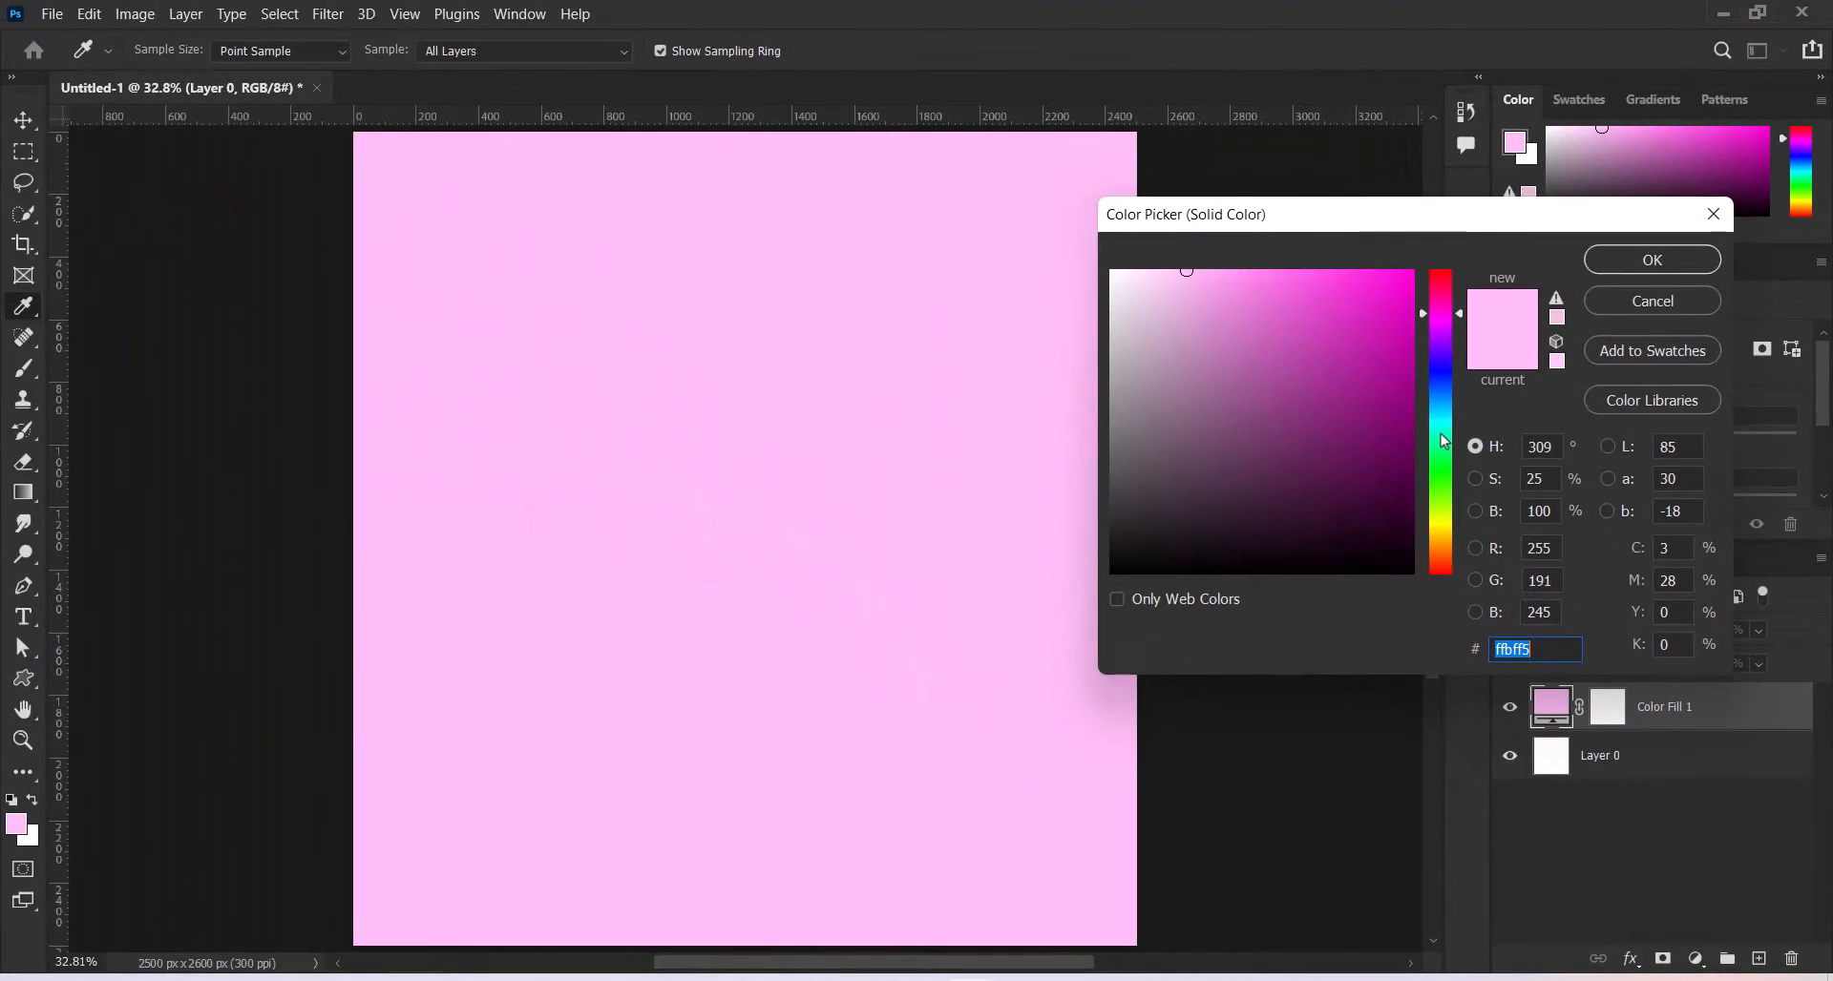
left_click(1442, 436)
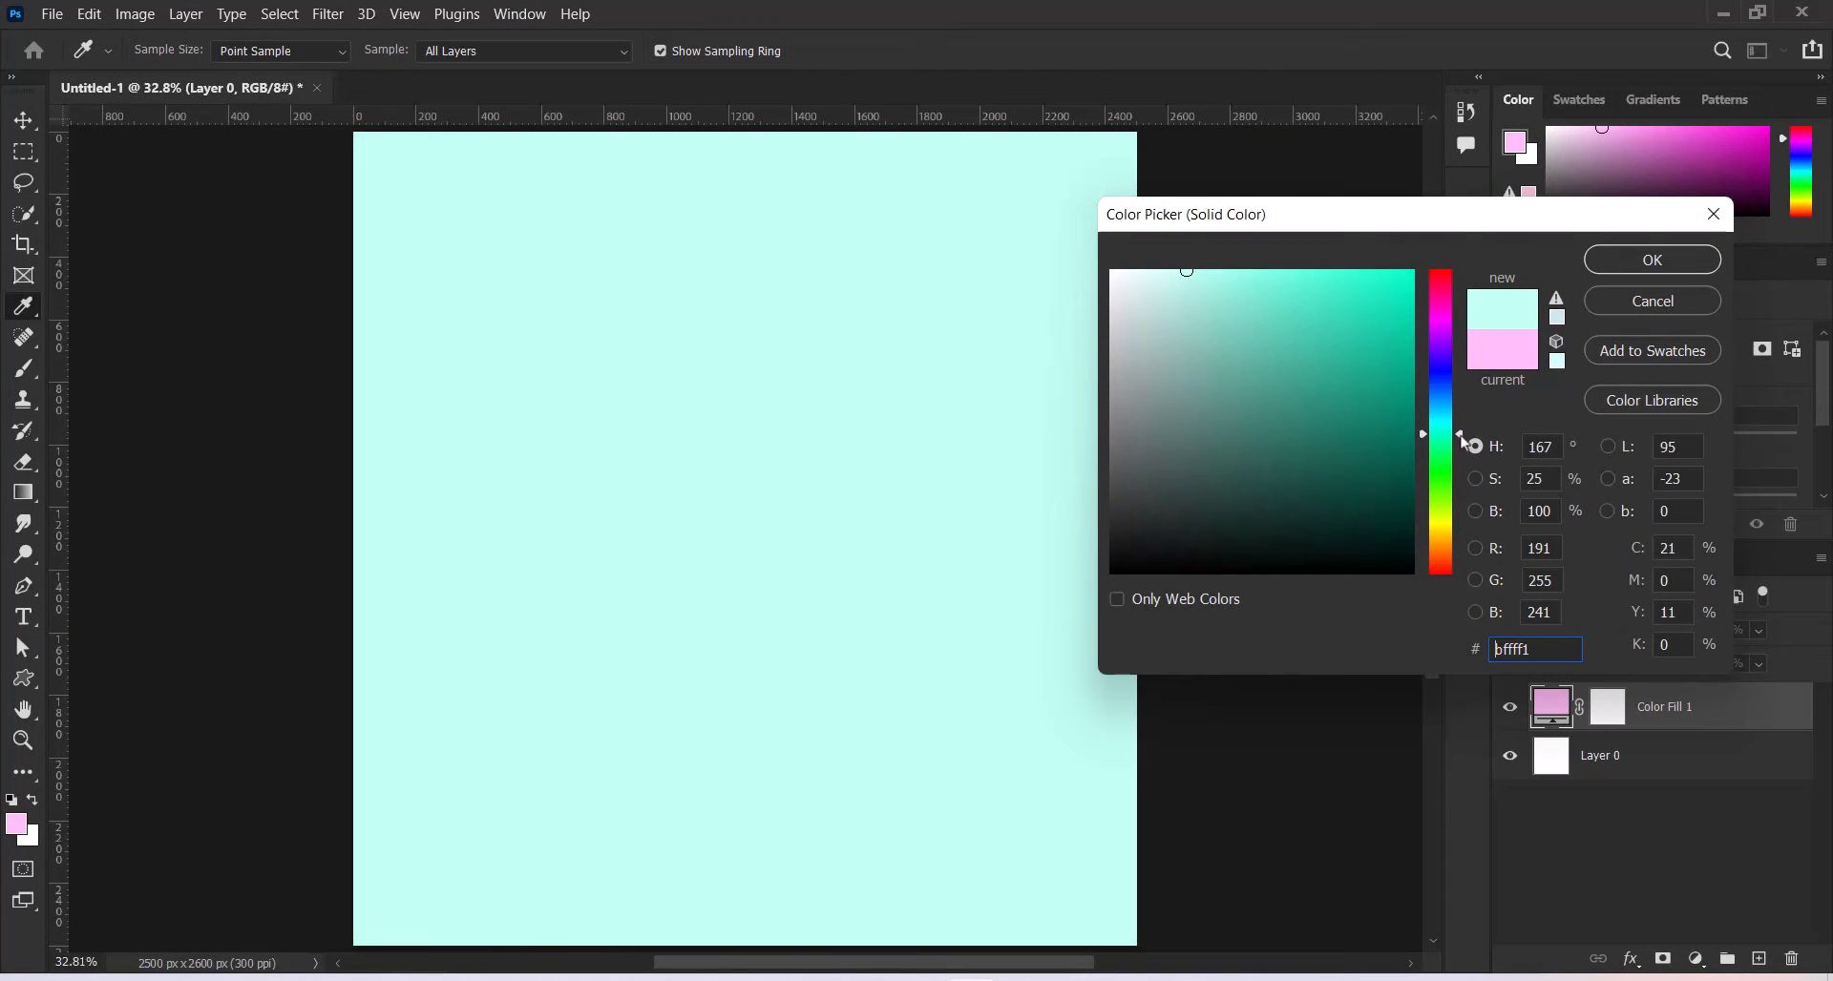
type("065941")
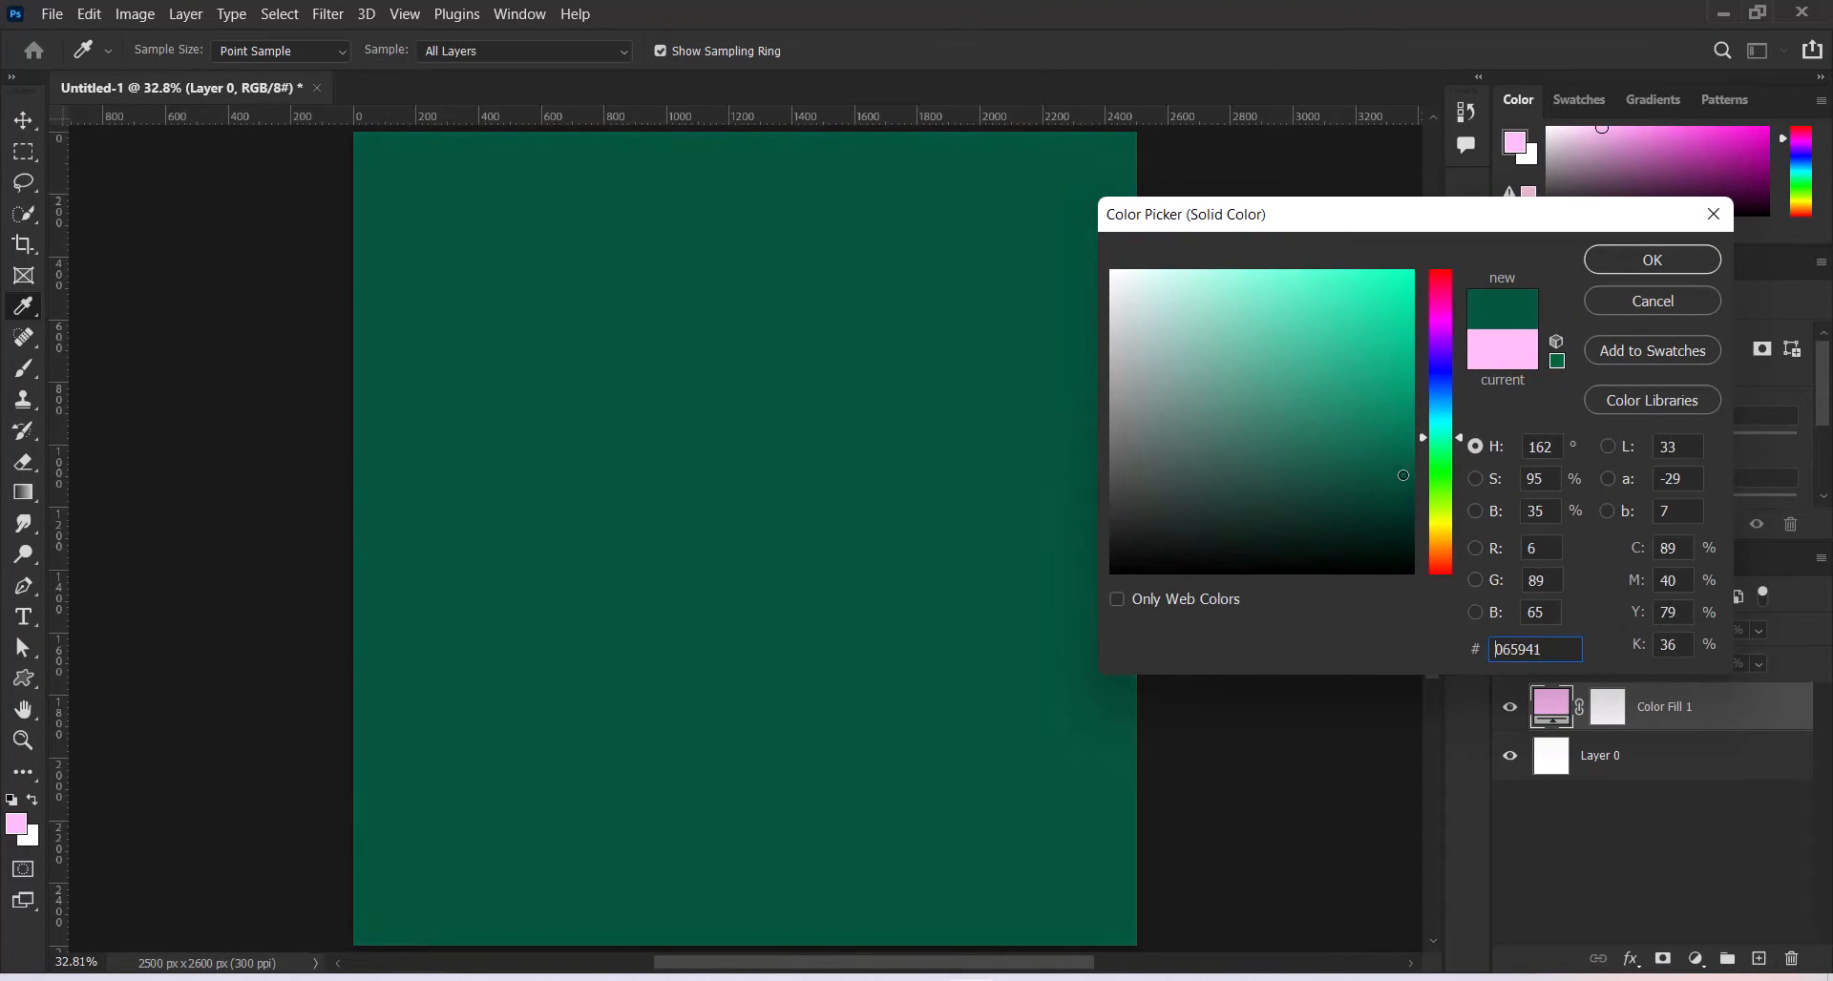
mouse_move(1402, 475)
left_mouse_down()
mouse_move(1468, 509)
mouse_move(1451, 553)
left_mouse_up()
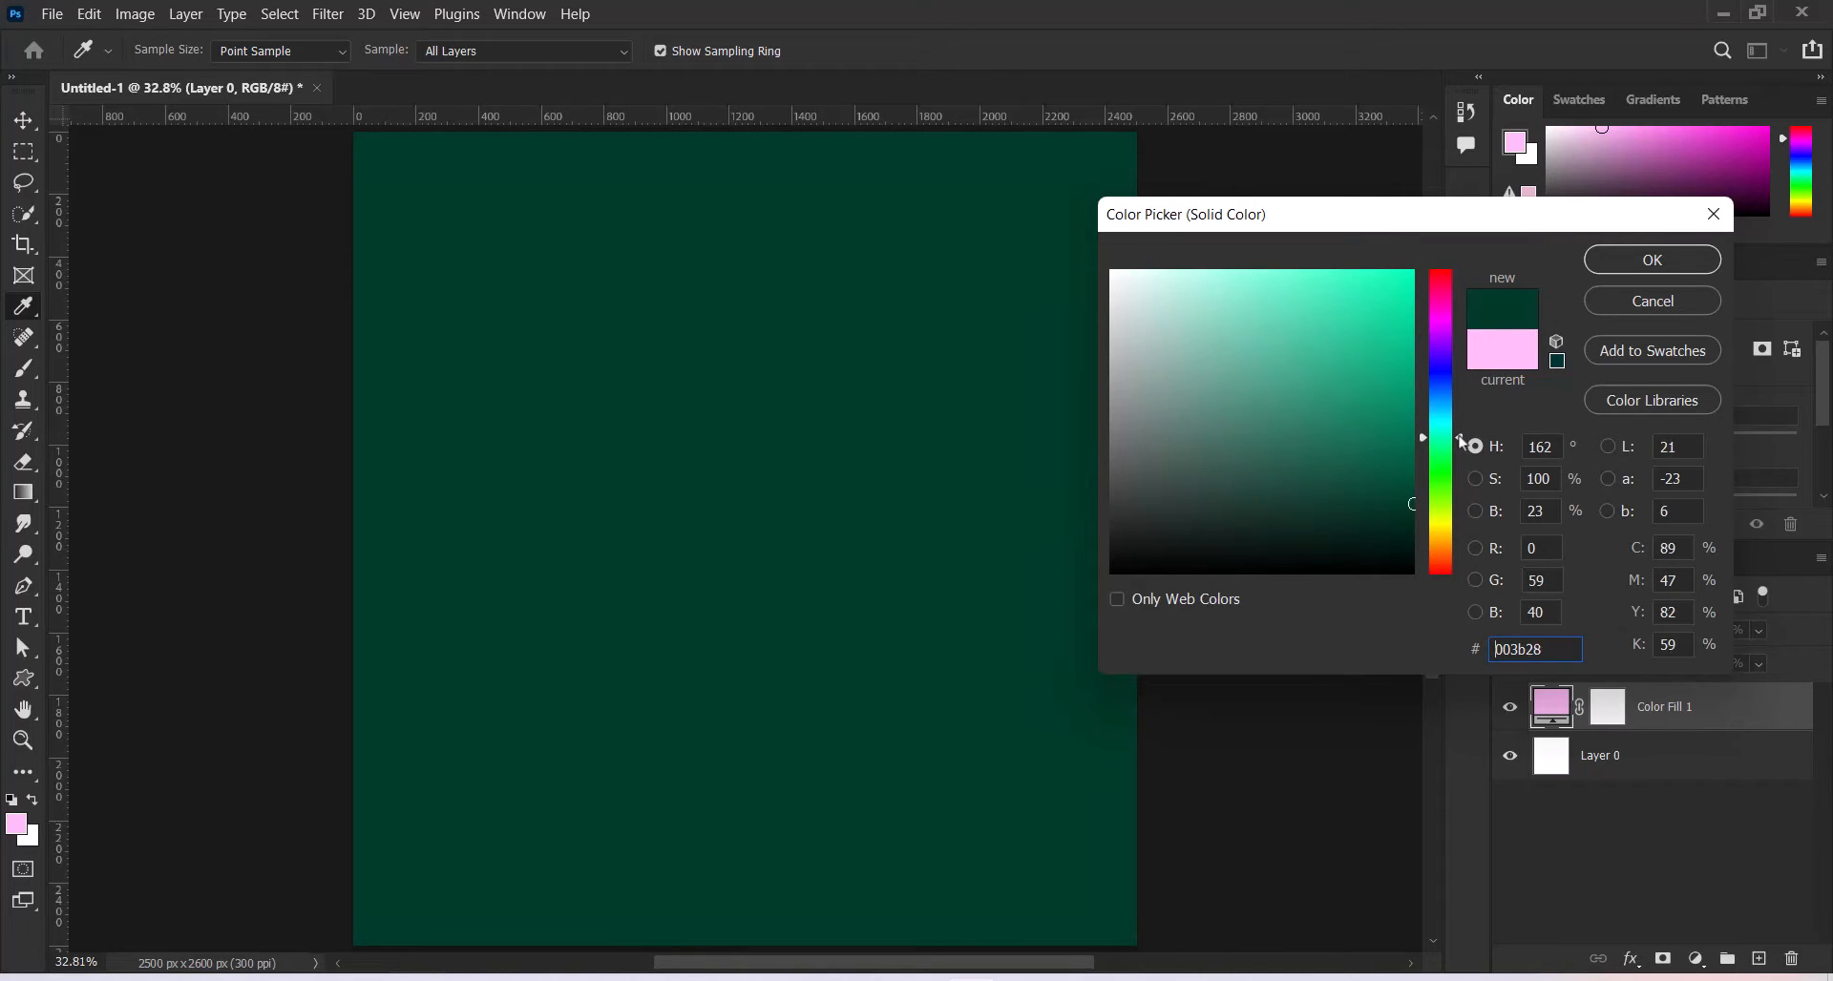
key("Return")
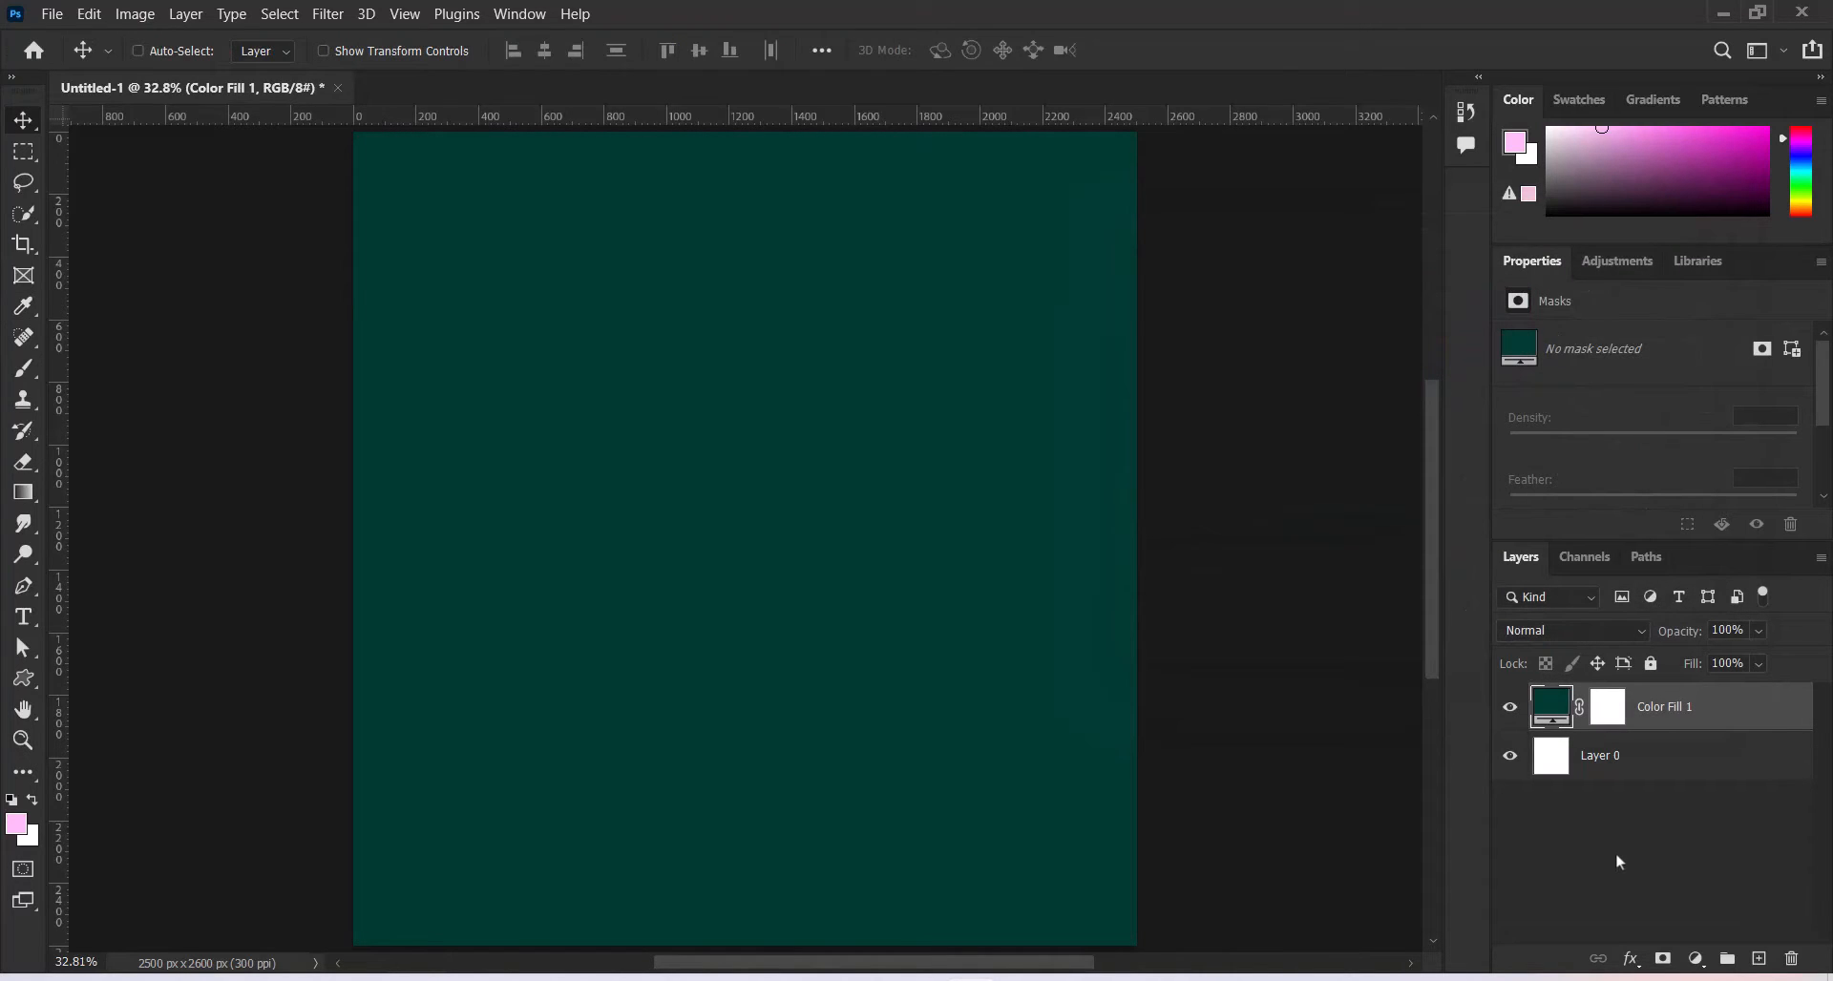
Create a new empty layer above the green fill and set up a soft brush of 2600 px with 0% hardness
left_click(1758, 958)
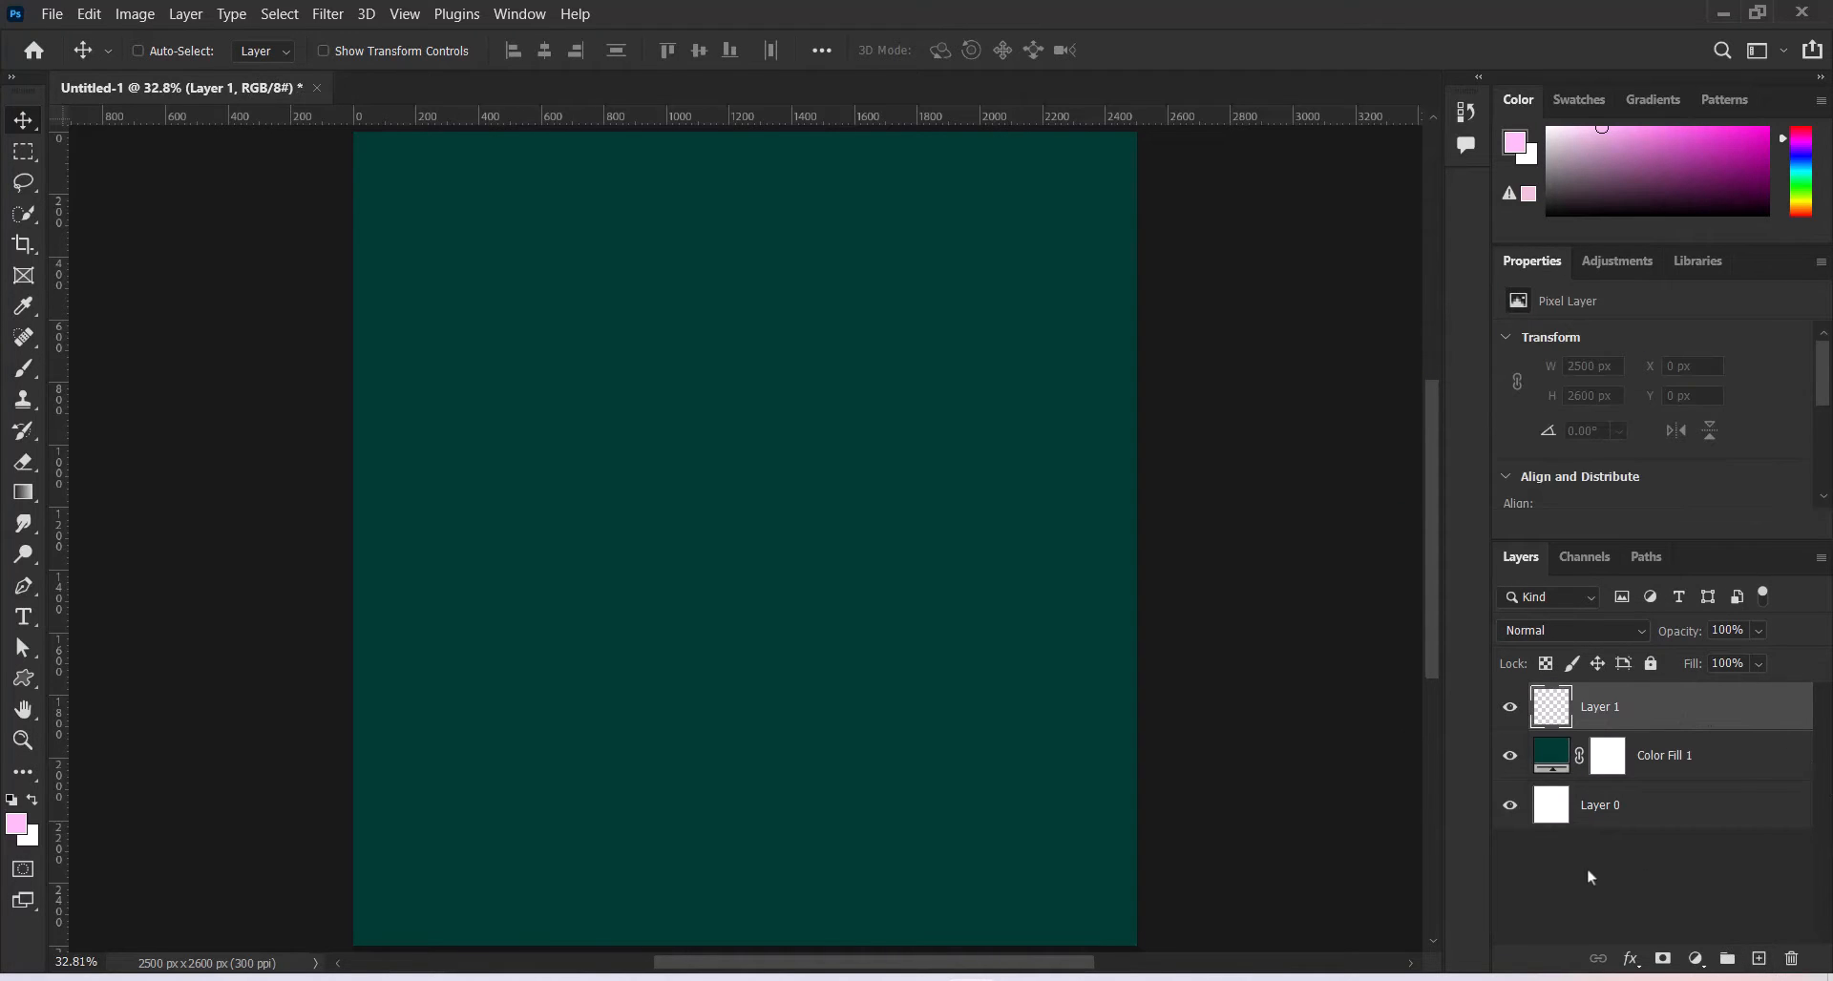
left_click(24, 370)
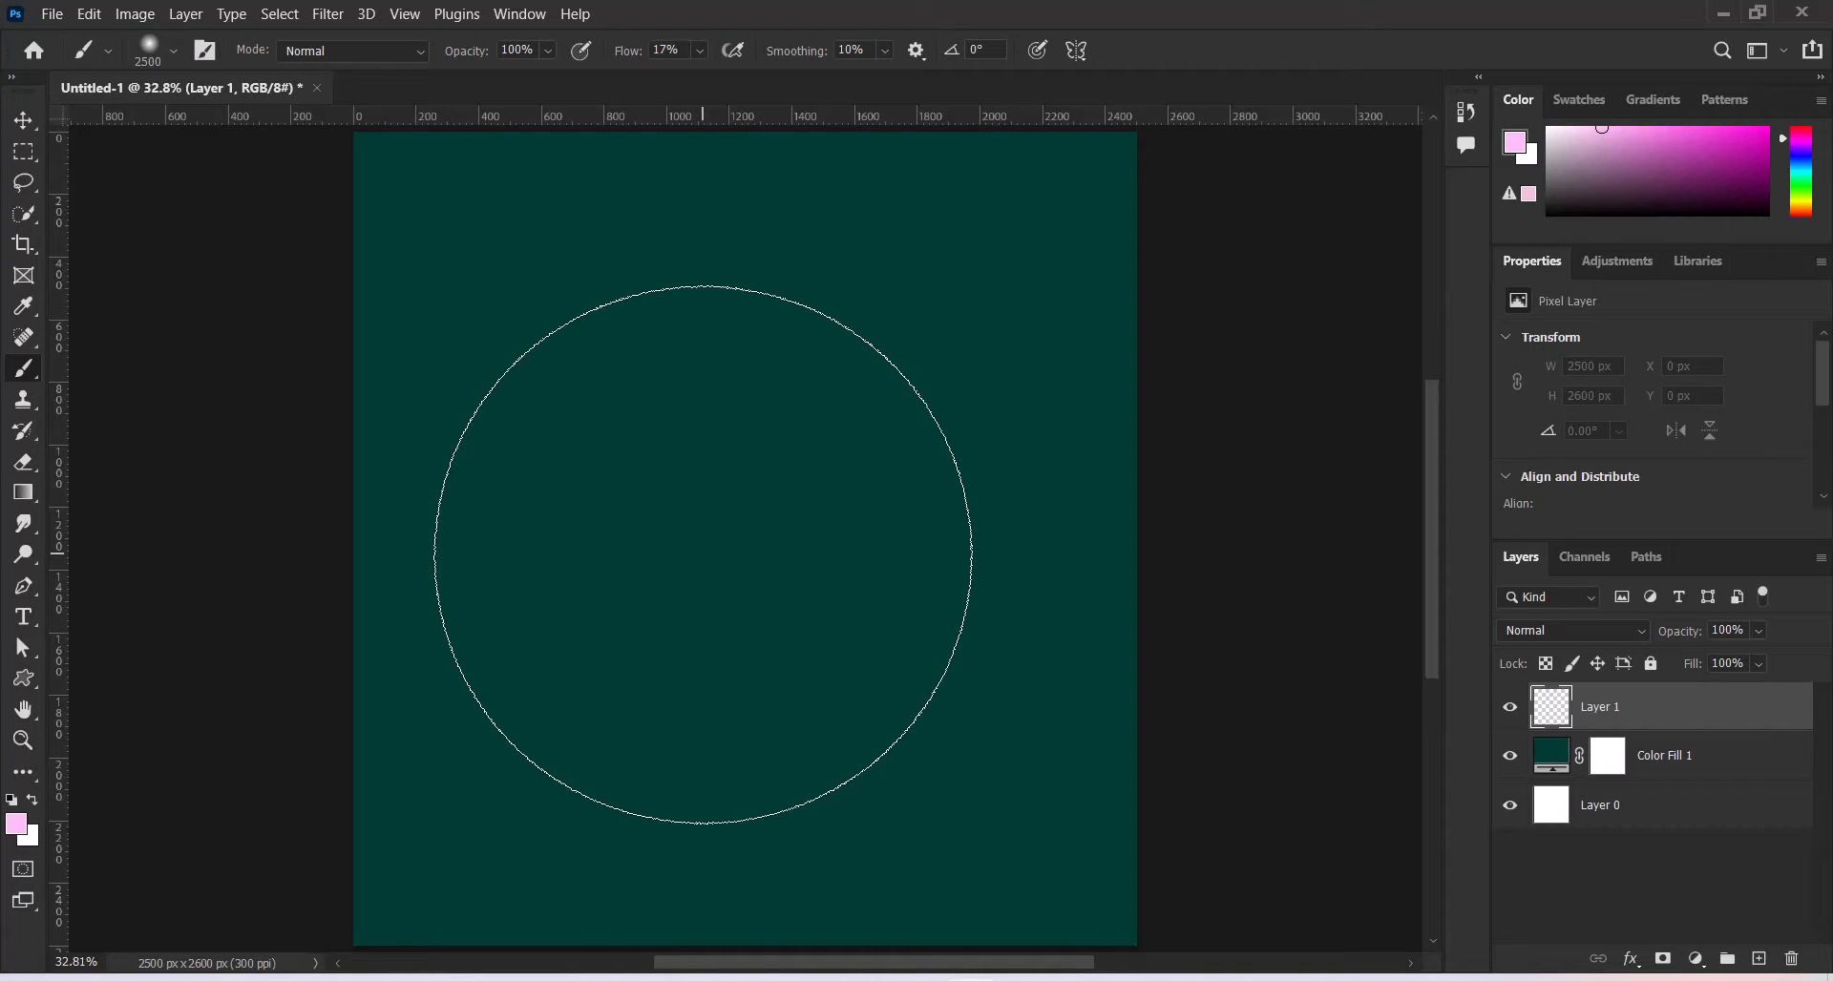
key("bracketright")
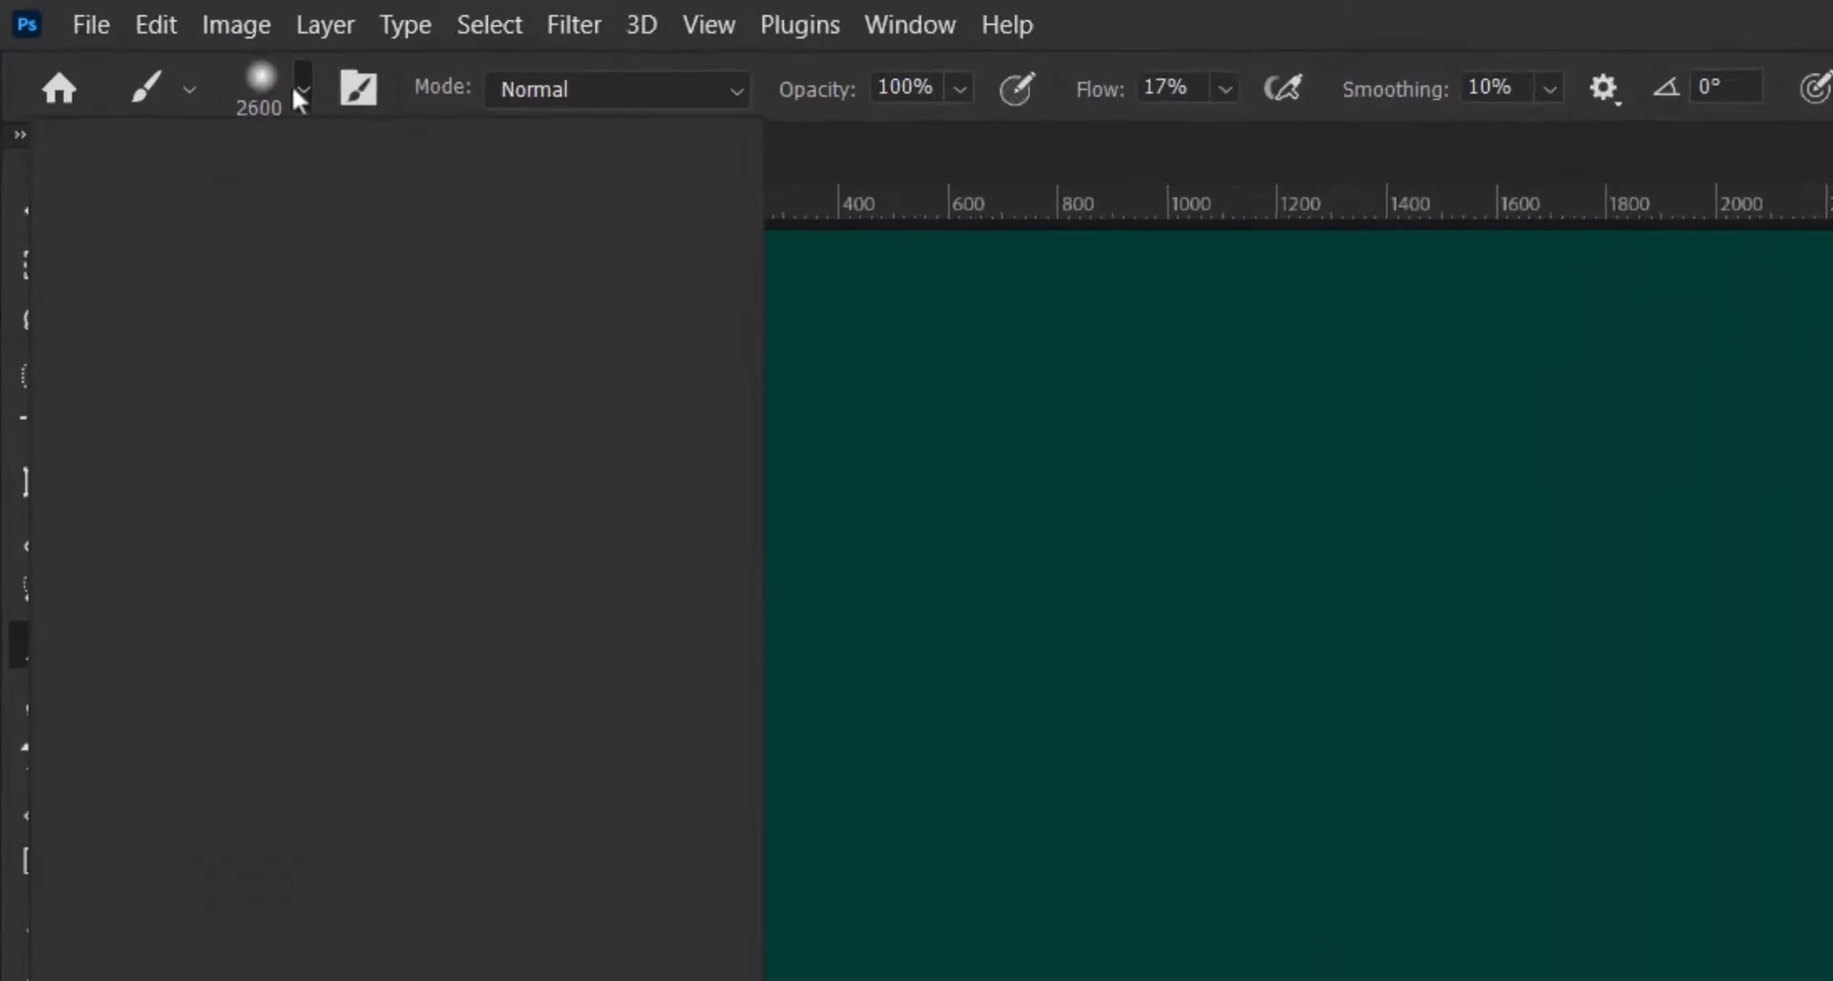
left_click(172, 50)
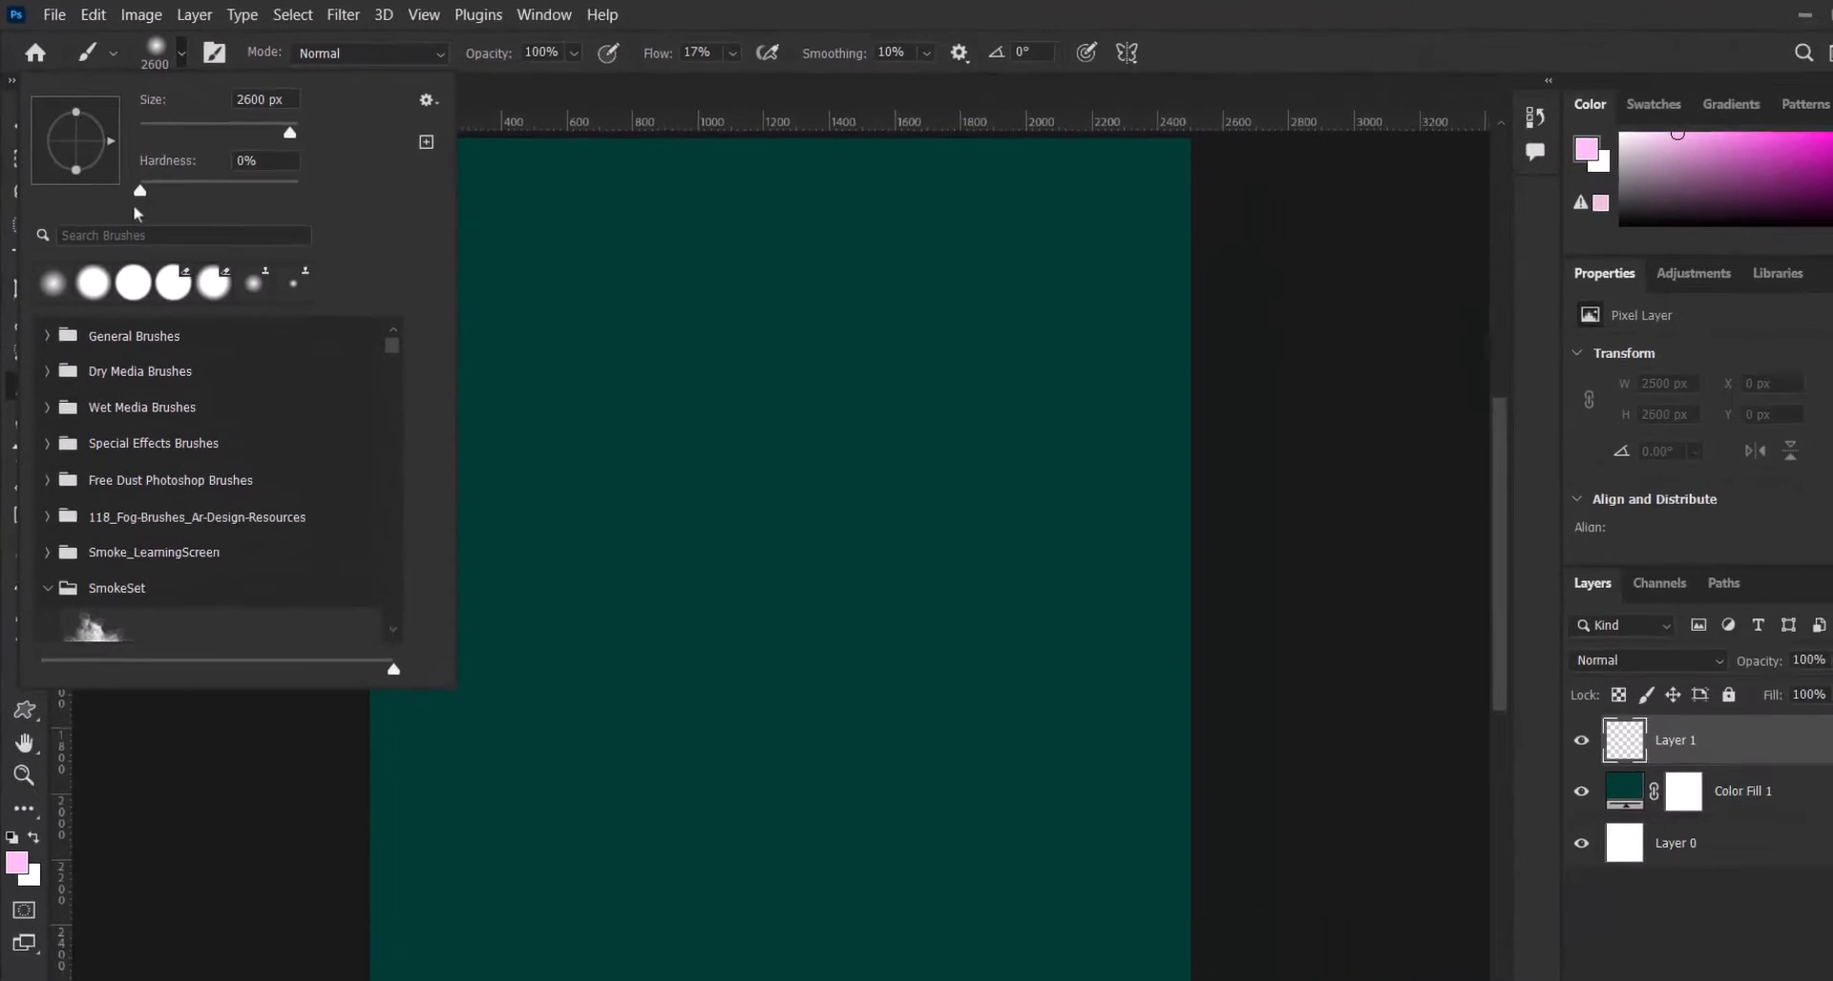
left_click(898, 11)
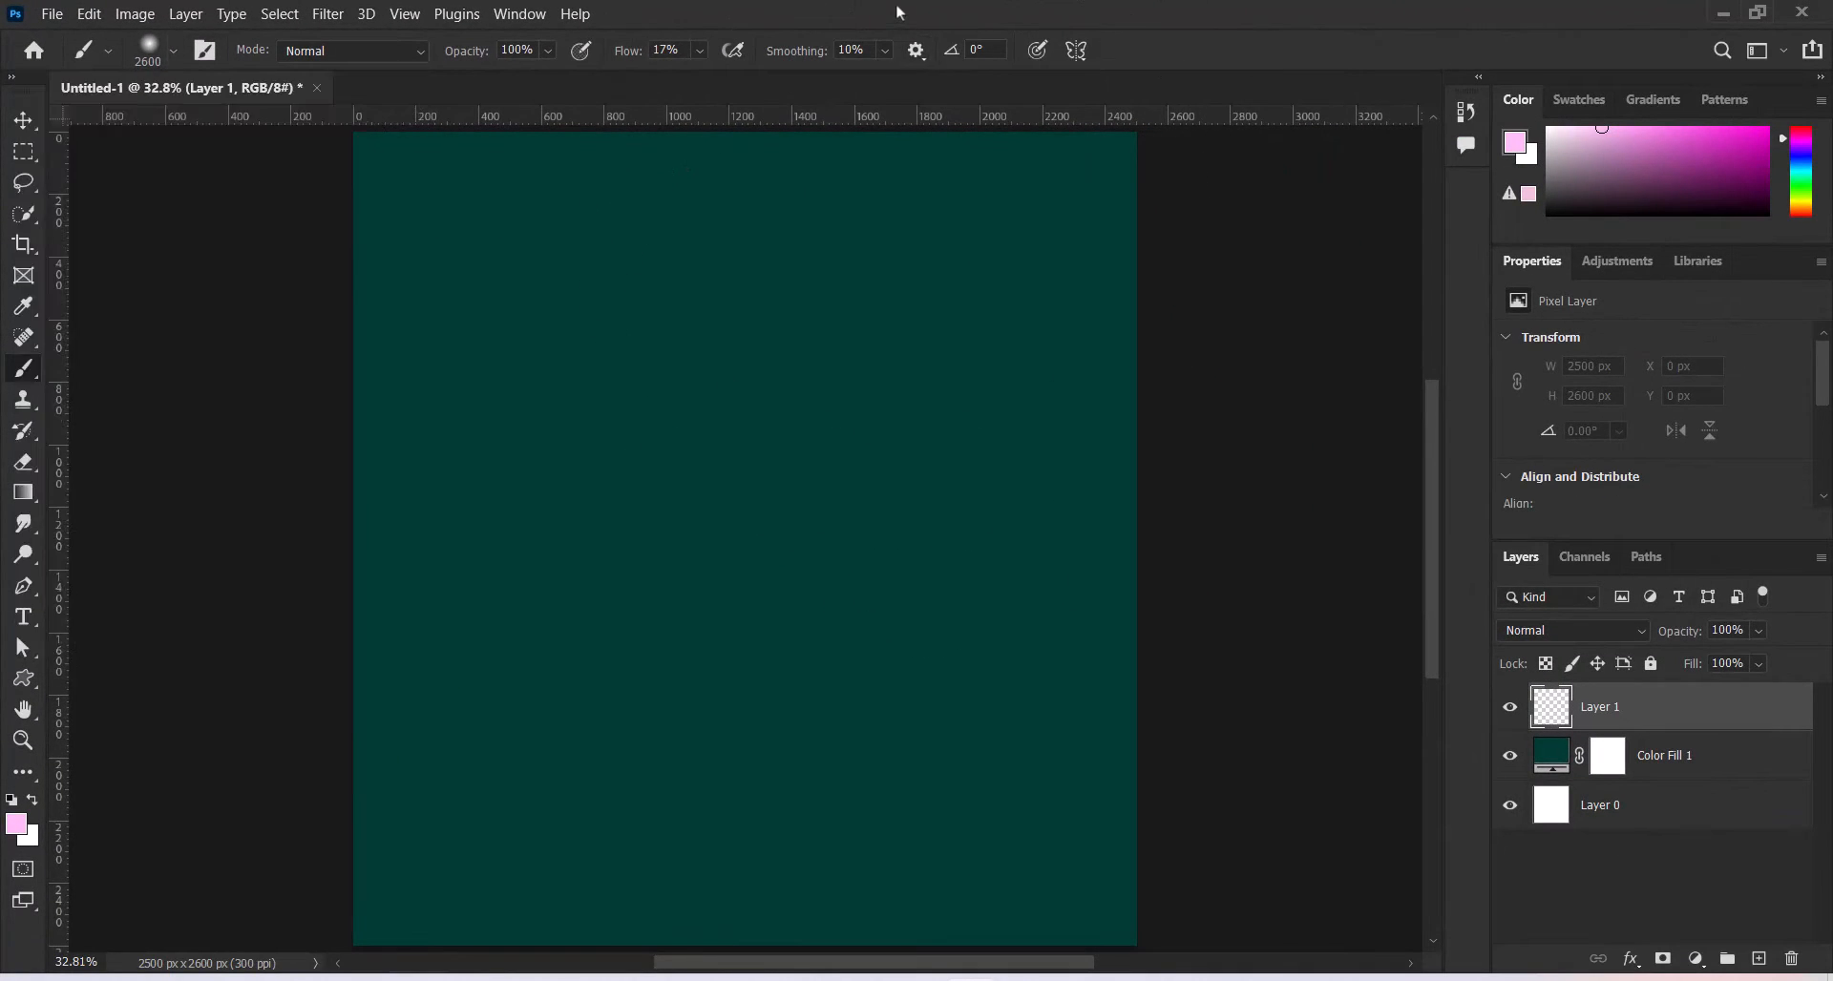
Set the foreground color to a slightly paler pink for the Brush tool
left_click(16, 826)
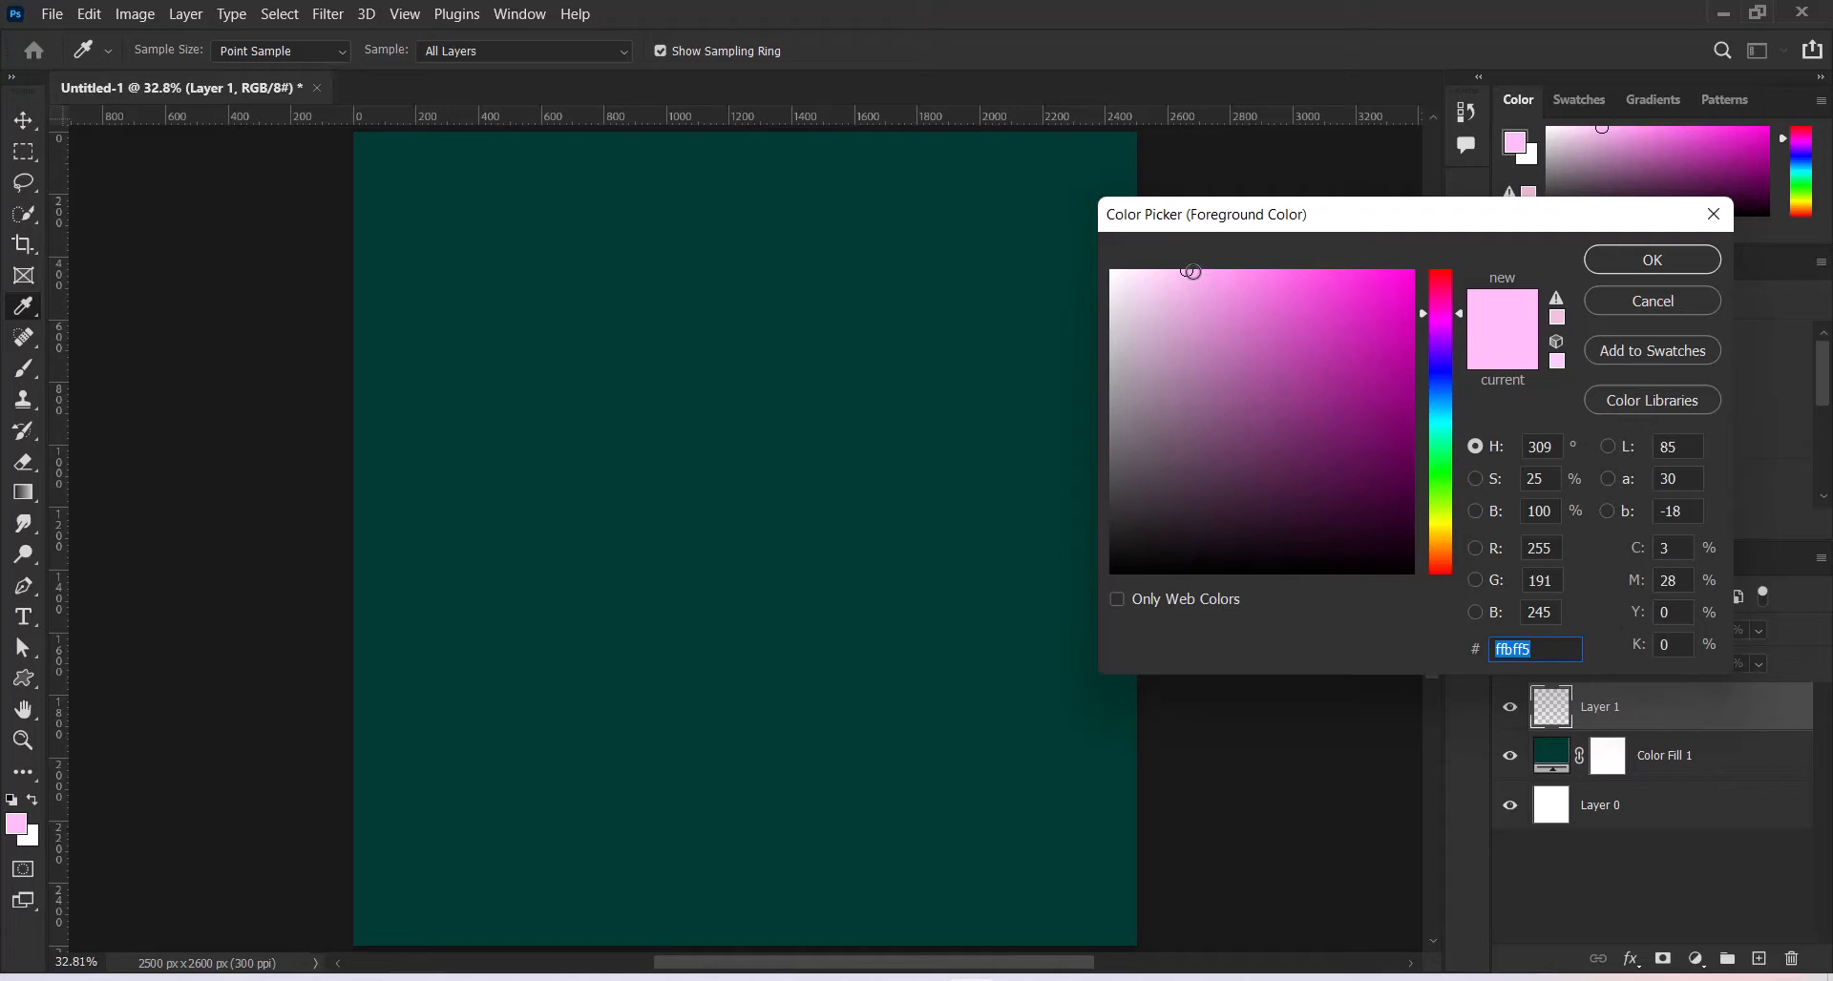
left_click_drag(1191, 272, 1174, 272)
left_click(1652, 259)
key("b")
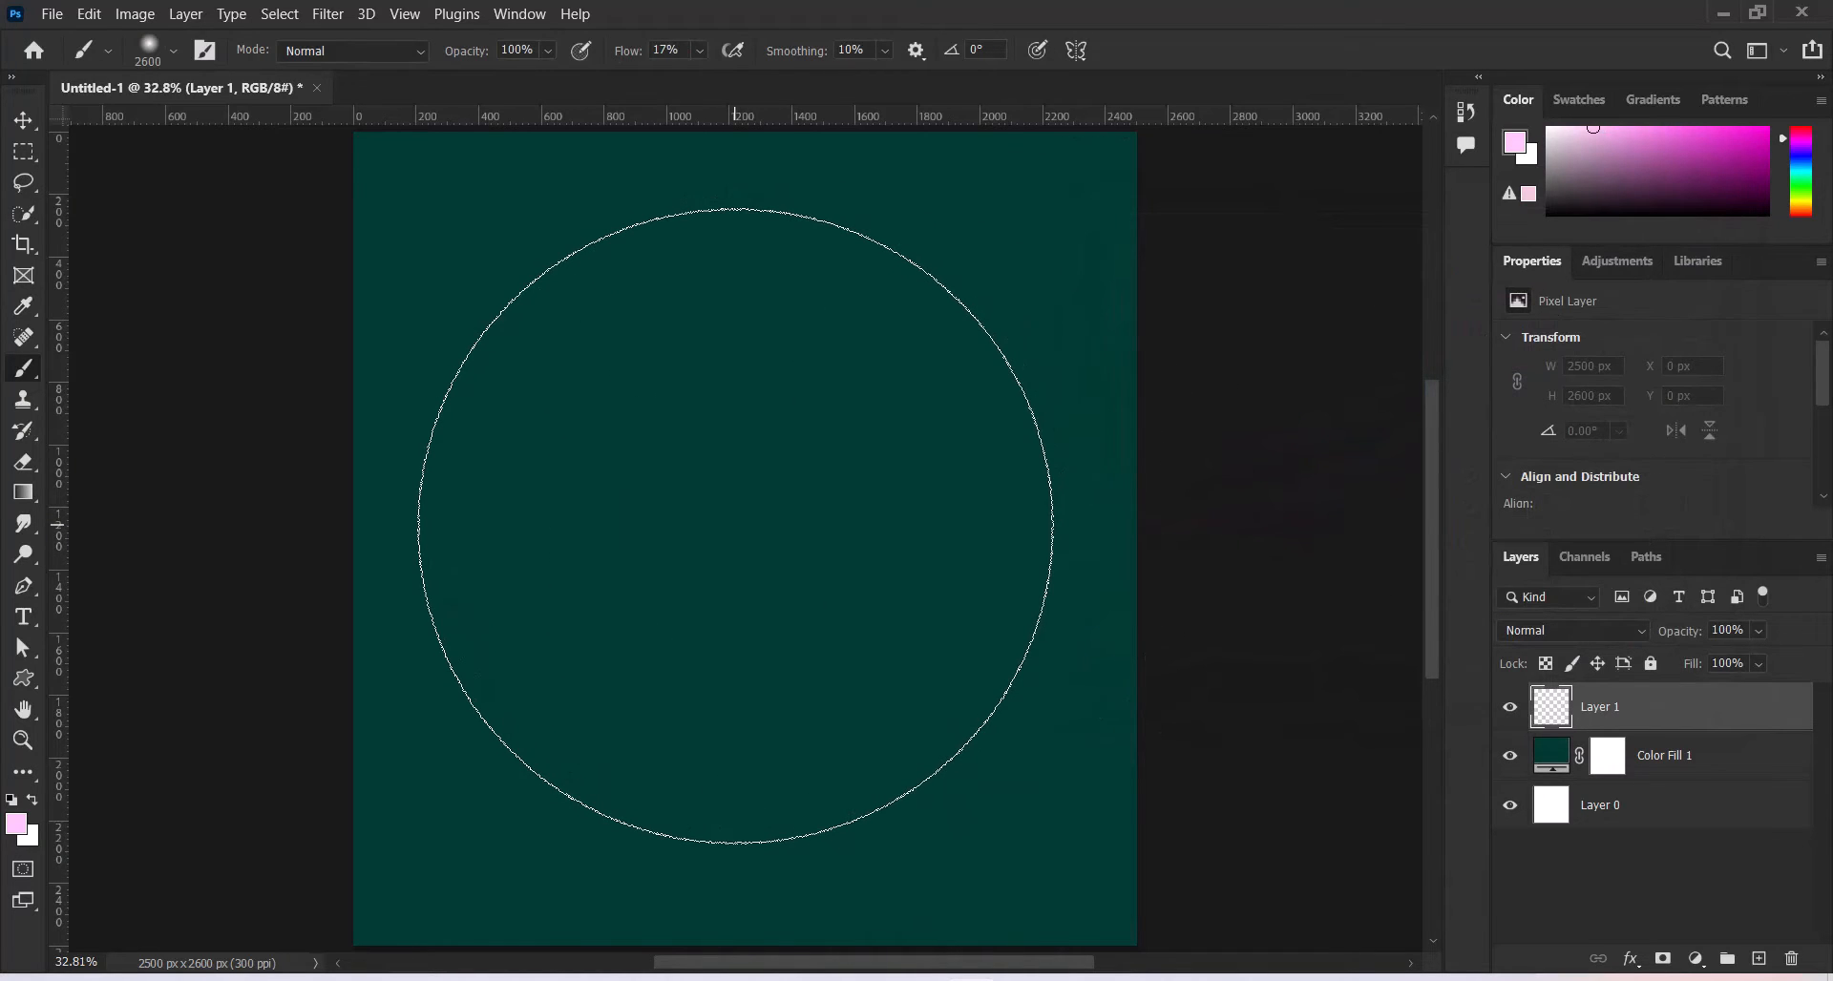
Paint a large soft pink glow in the middle of the canvas on Layer 1 with repeated brush dabs
left_click(735, 526)
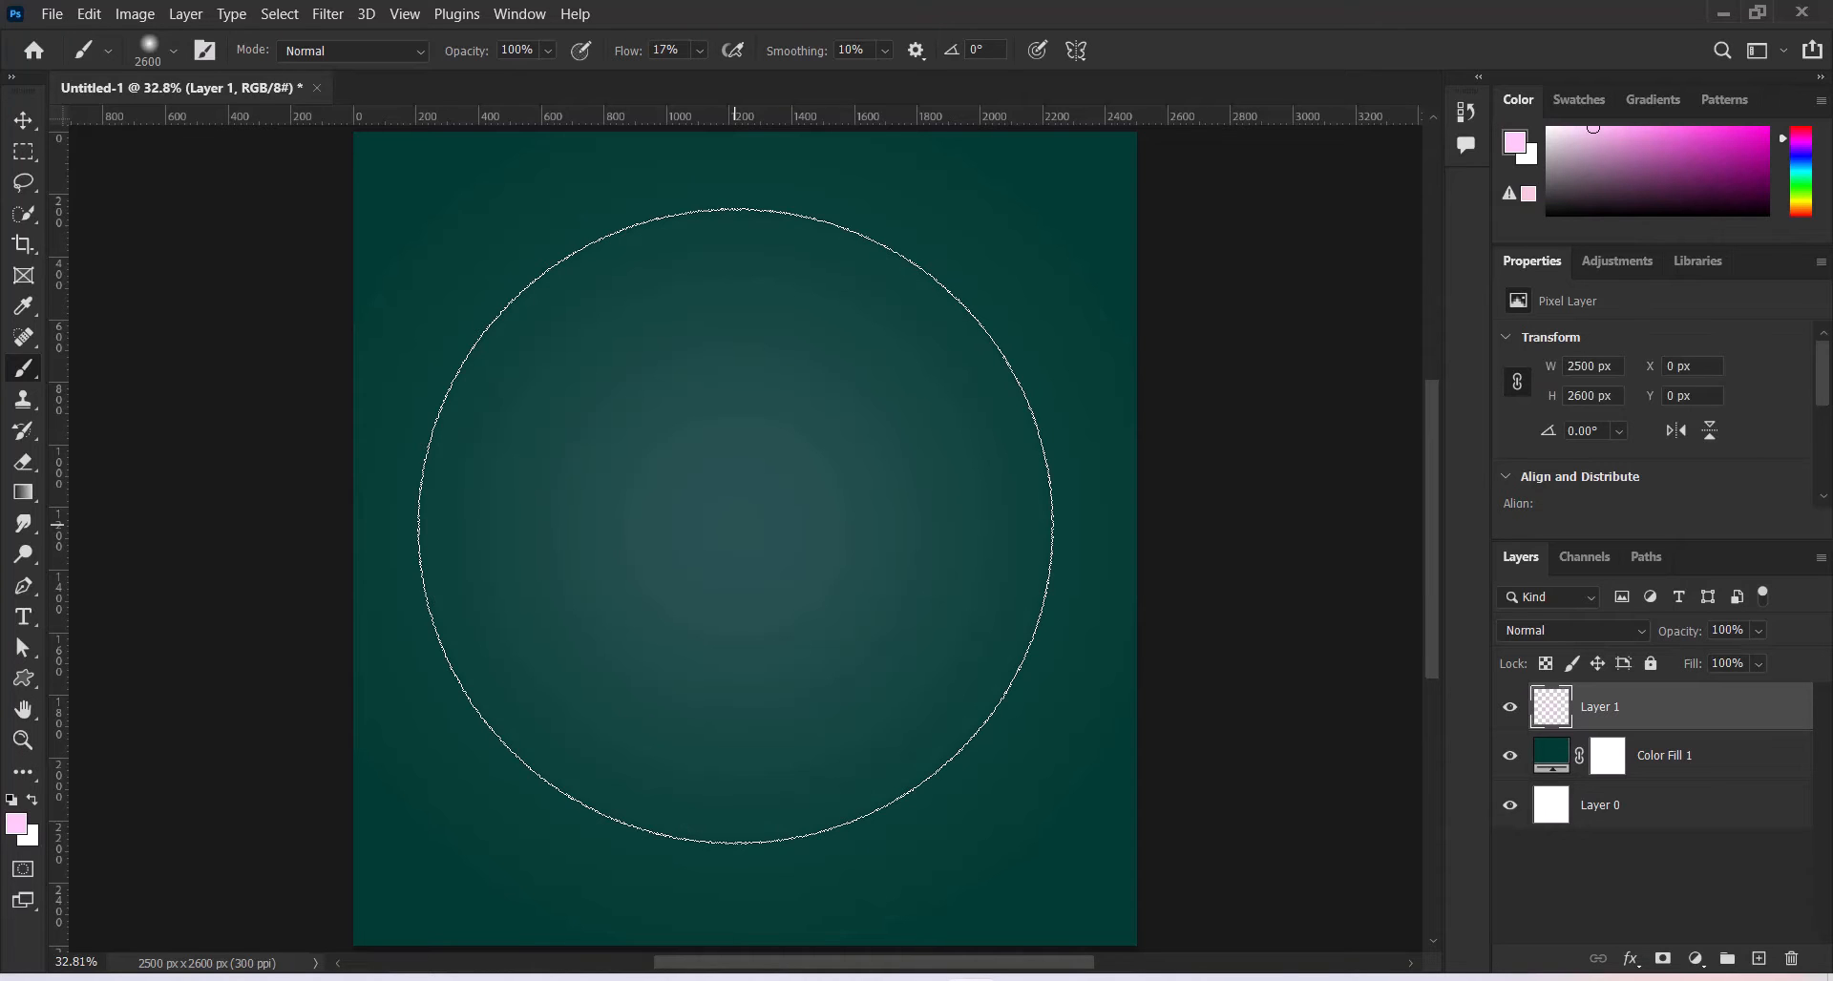
left_click(735, 526)
left_click(735, 526)
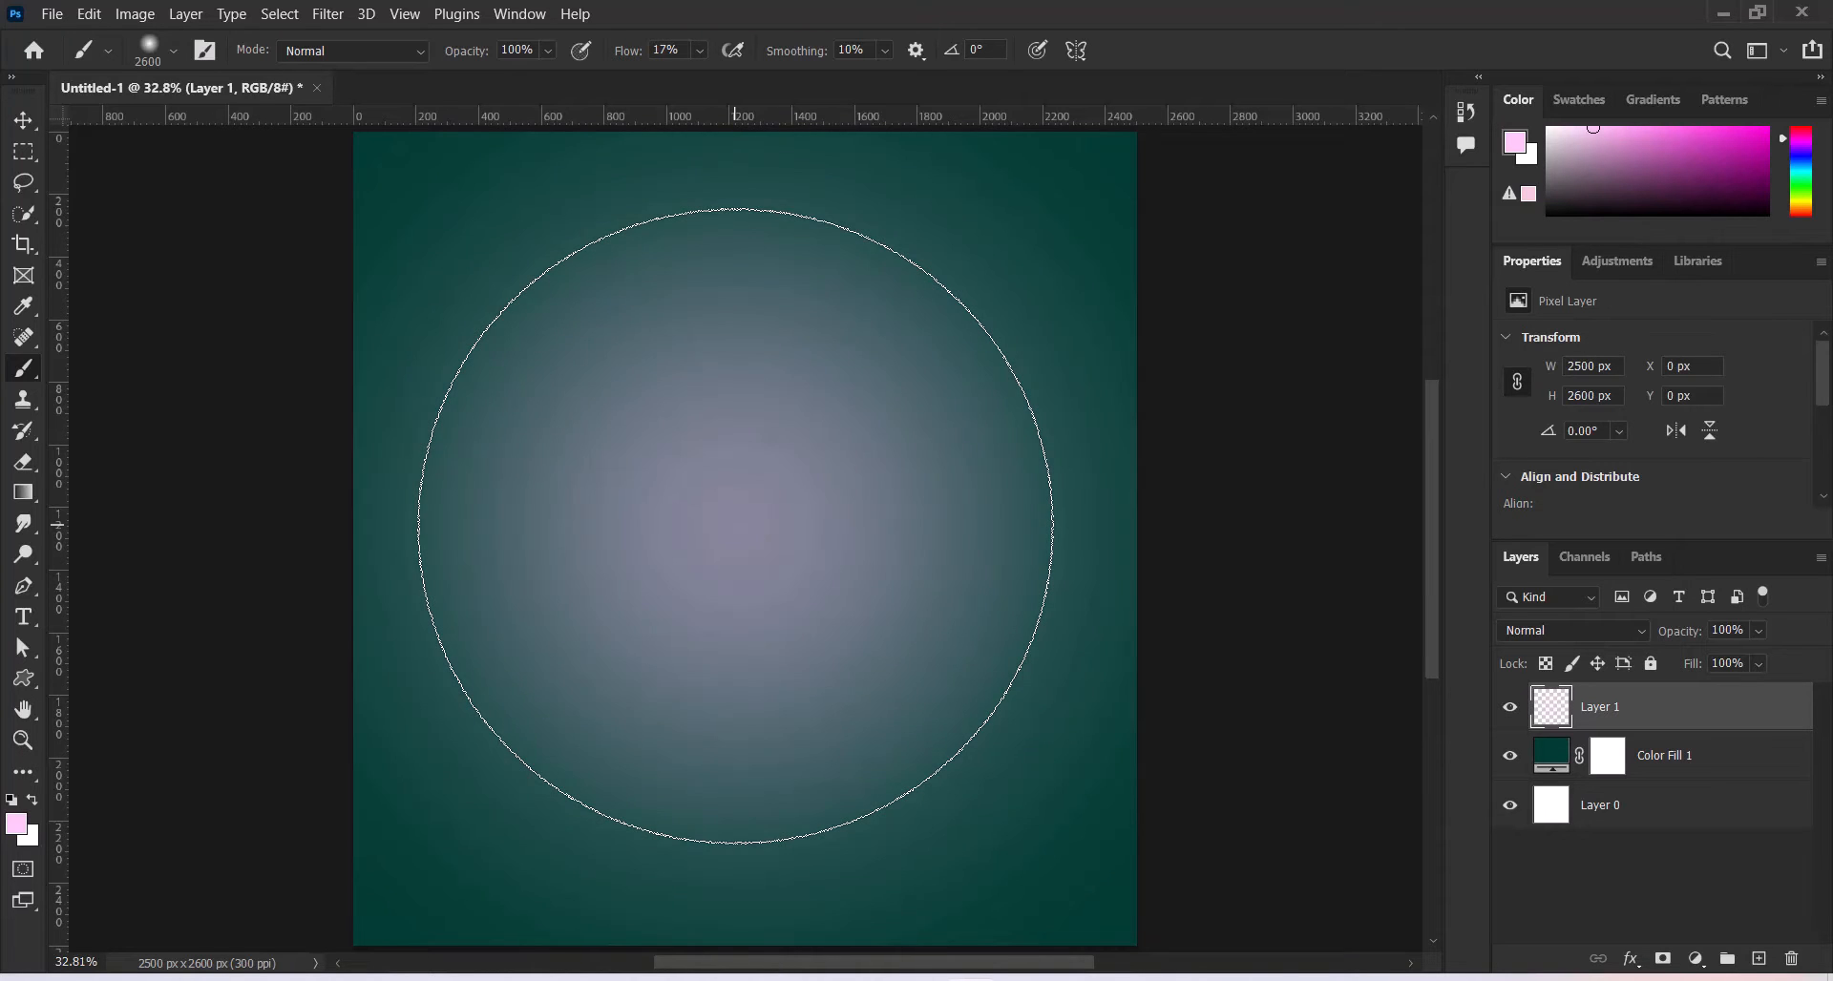
left_click(735, 526)
left_click(735, 526)
left_click(735, 526)
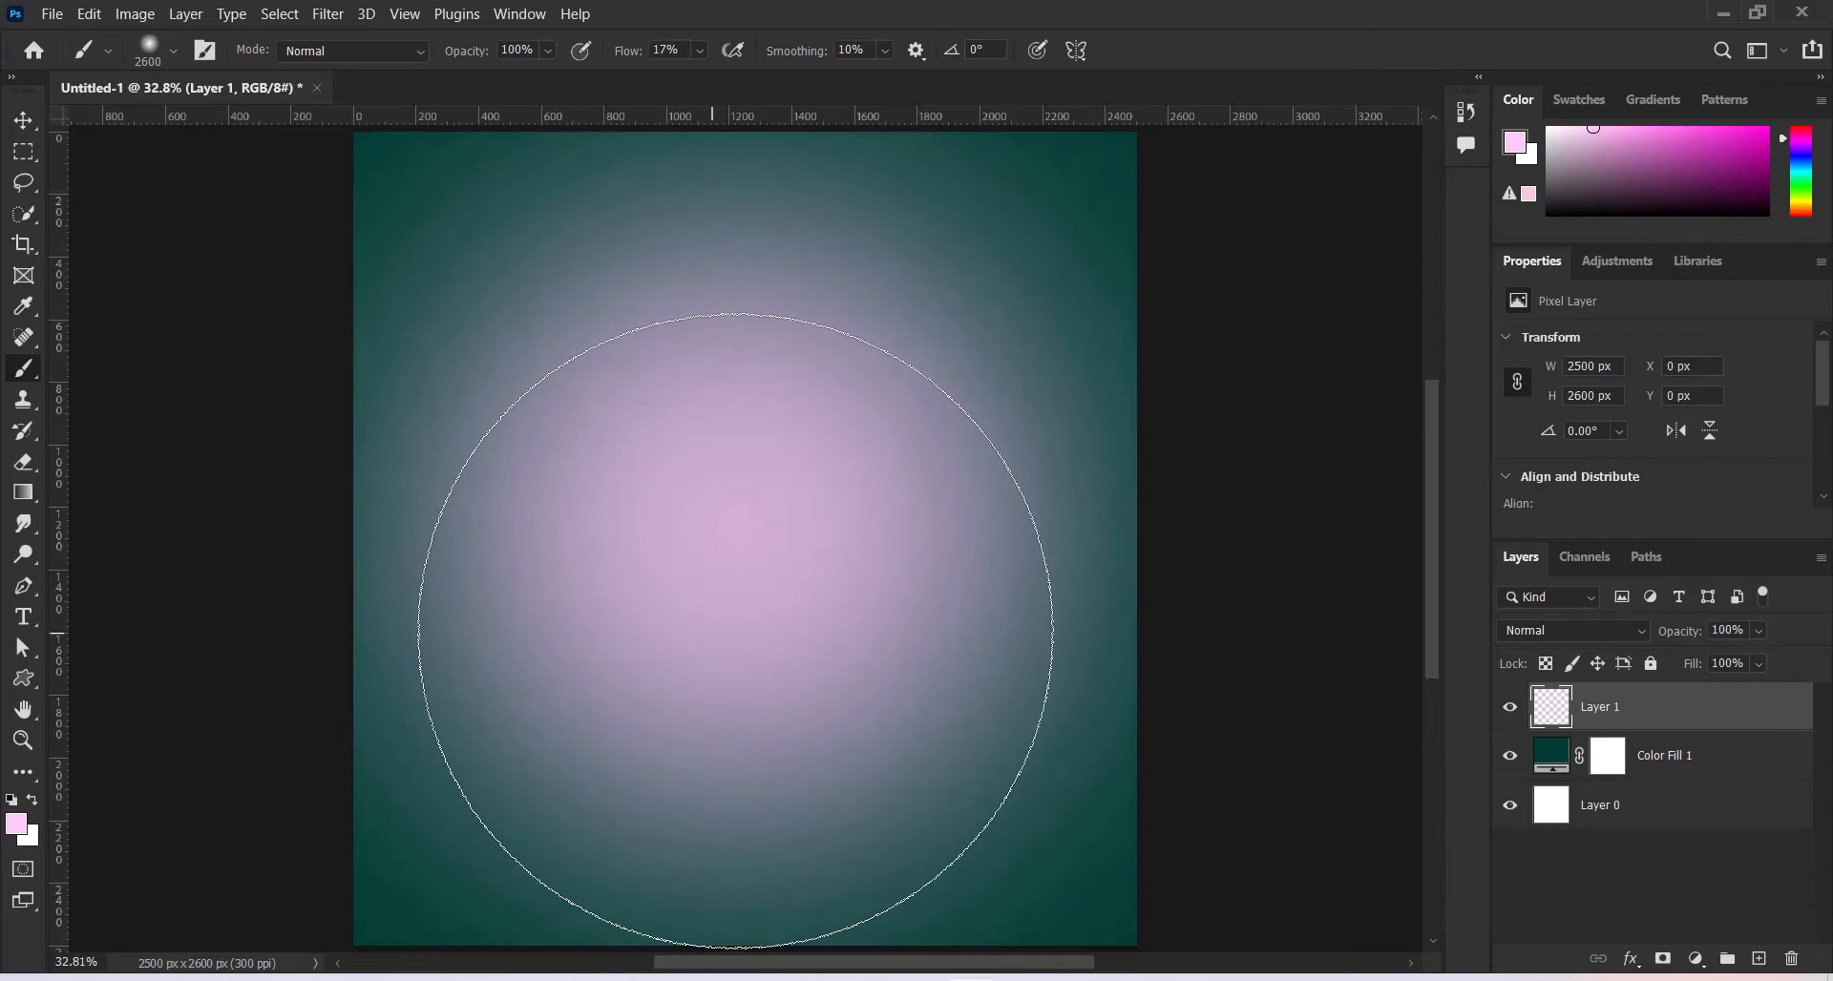
mouse_move(734, 631)
left_mouse_down()
mouse_move(761, 446)
mouse_move(770, 645)
mouse_move(1258, 609)
left_mouse_up()
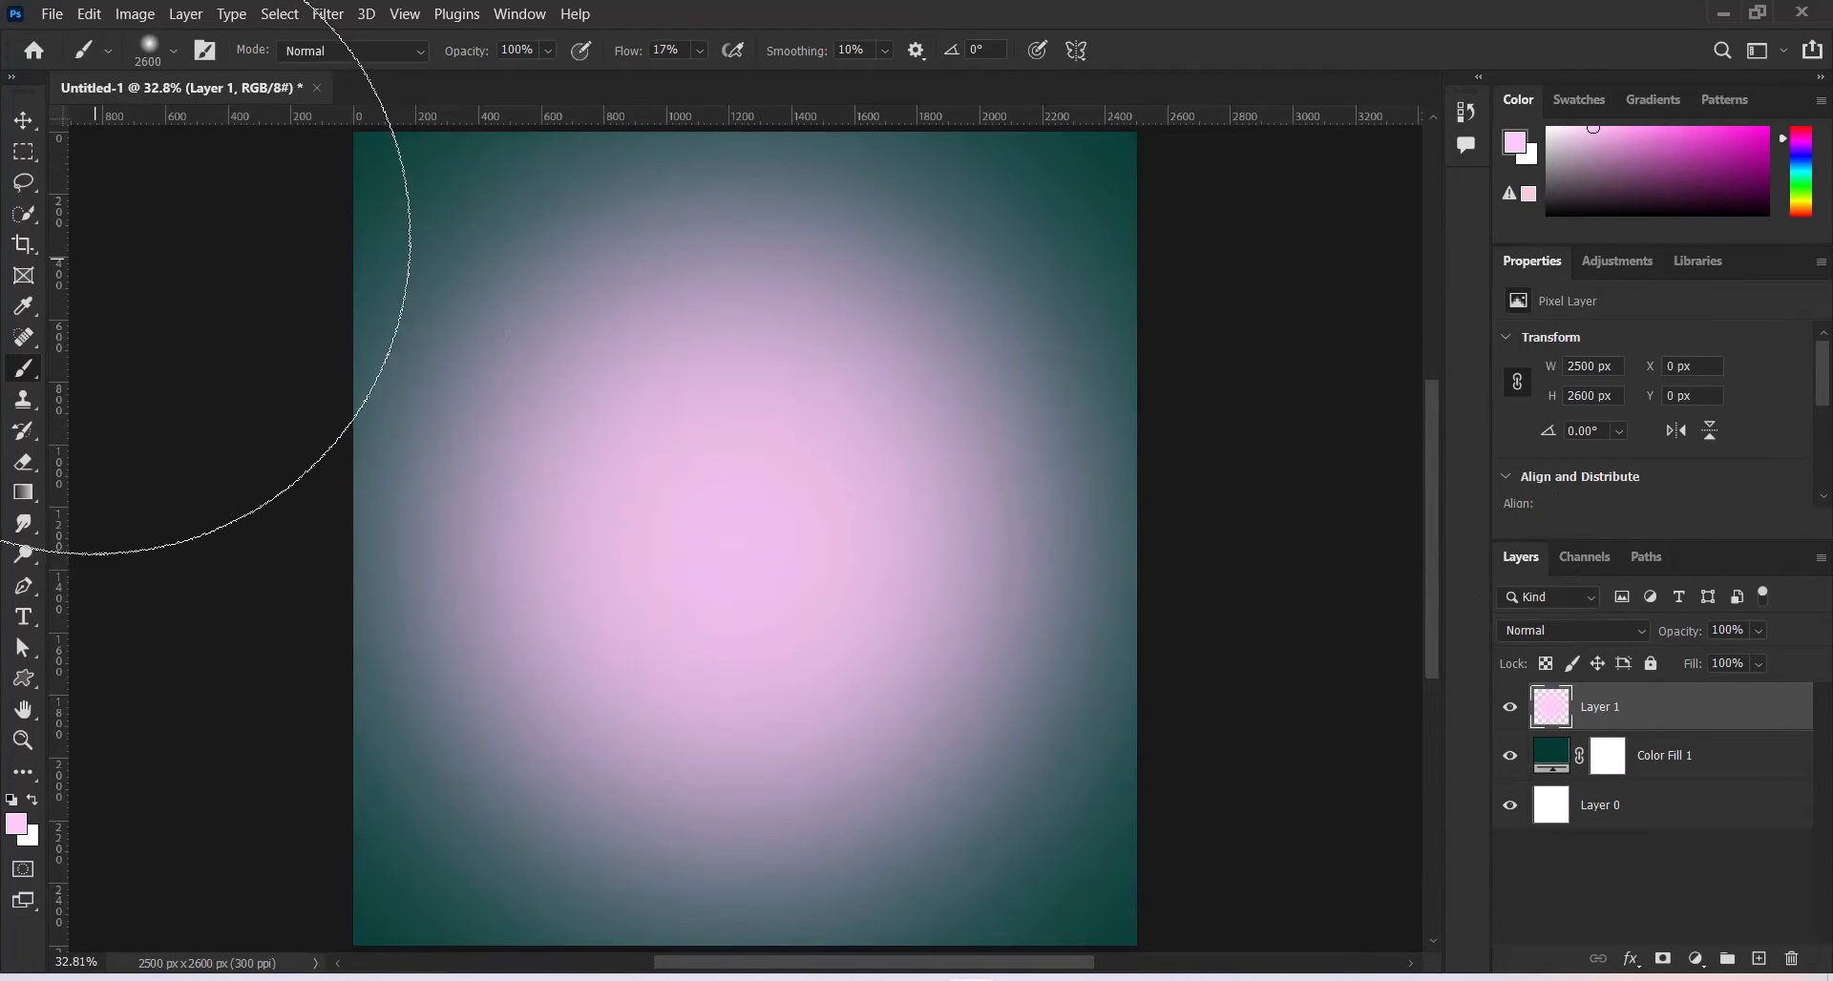
Apply a Color Overlay effect to Layer 1 in pale yellow-green edffbc, with Normal blend mode and 100% opacity
left_click(22, 121)
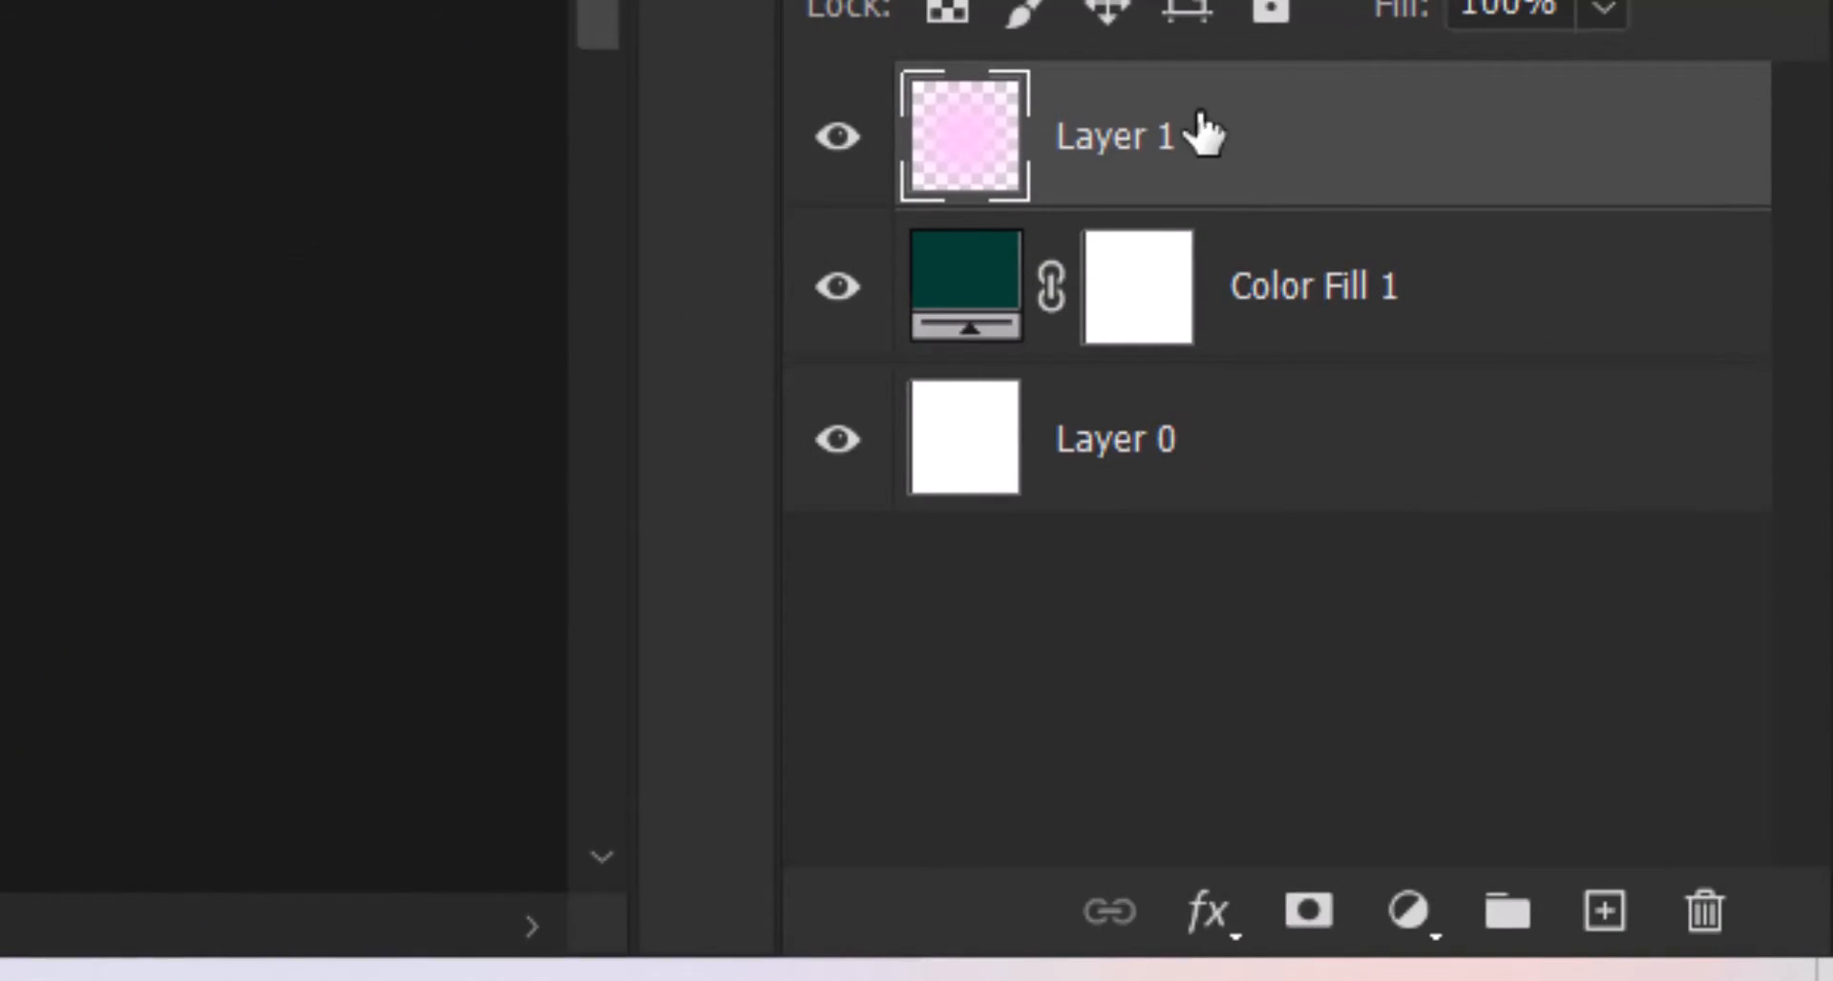
left_click(1206, 916)
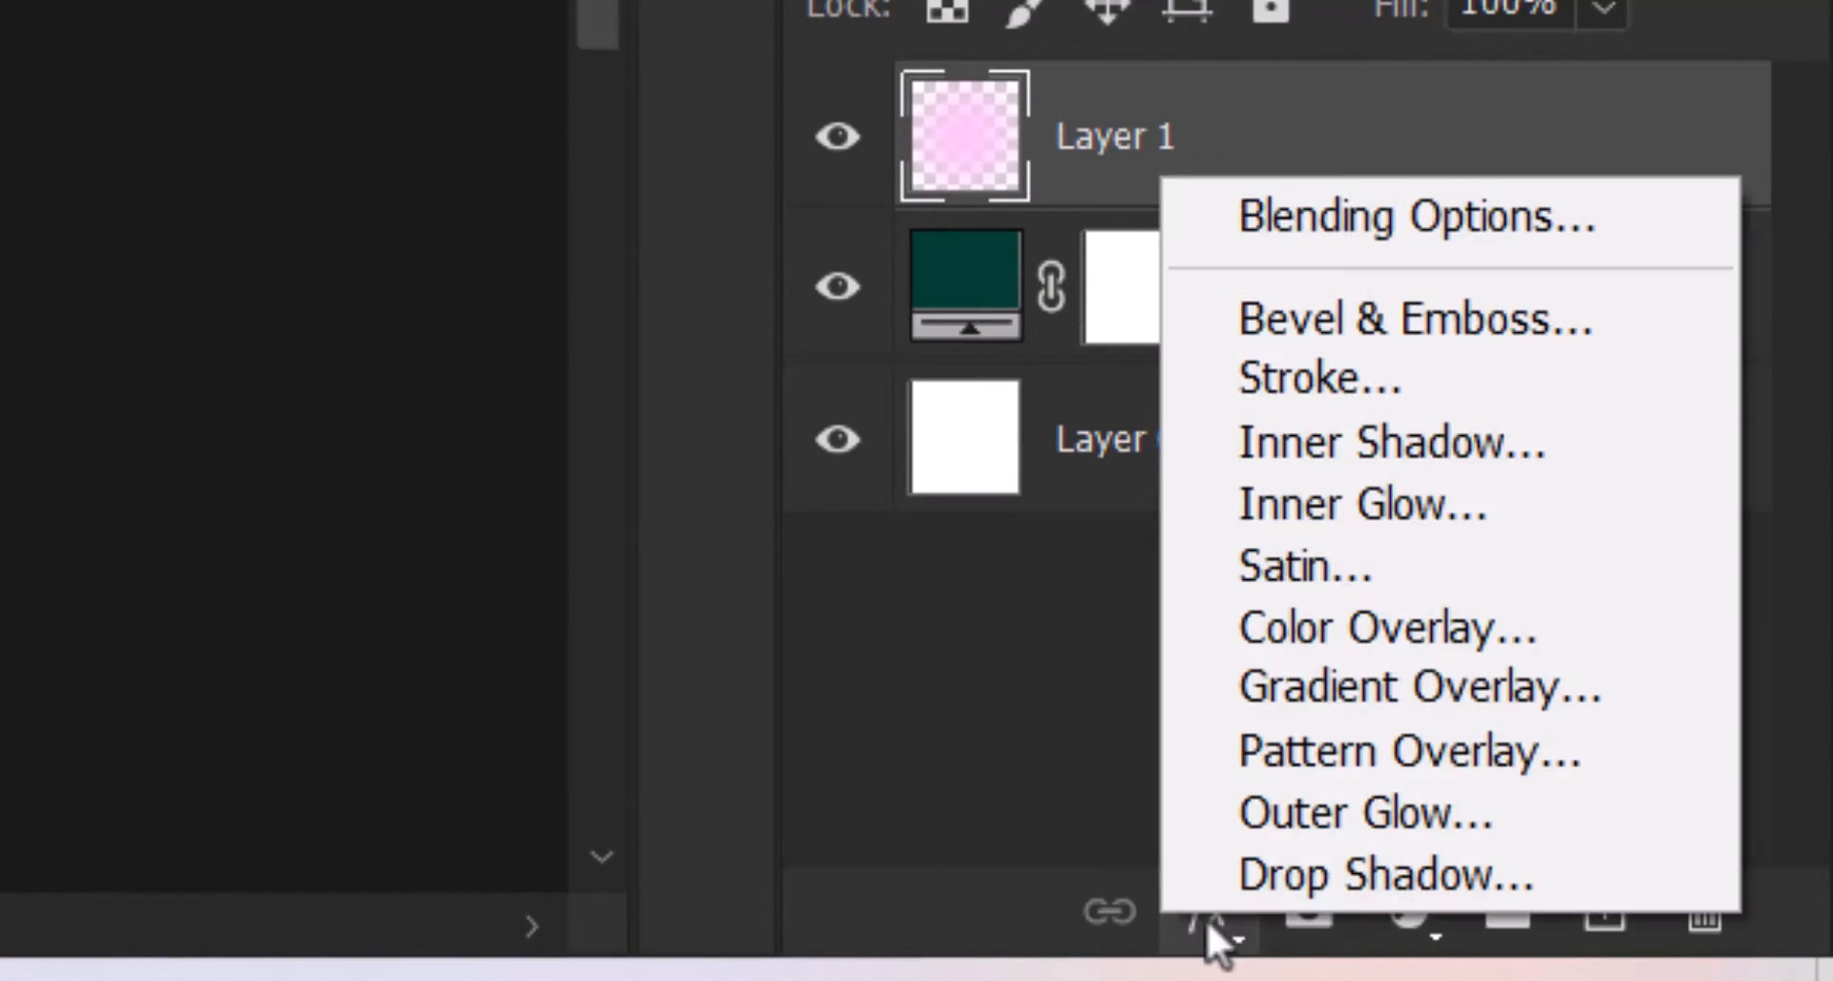
left_click(1456, 632)
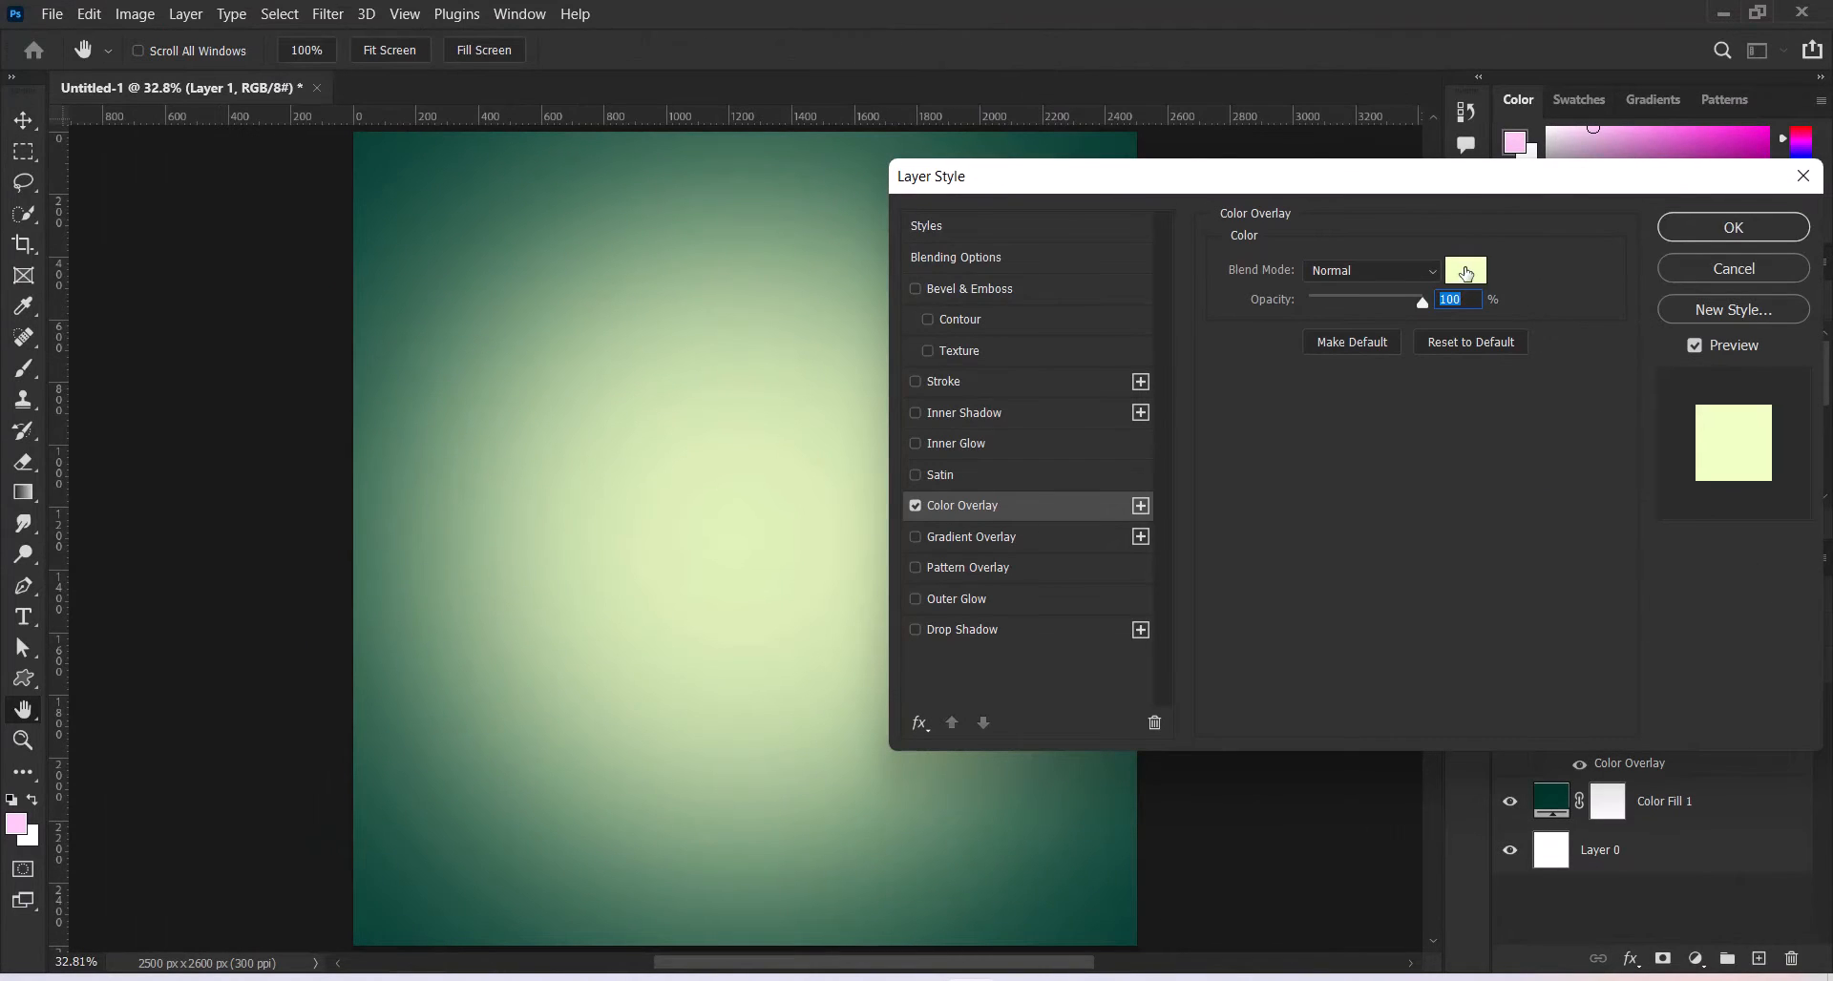
left_click(1466, 274)
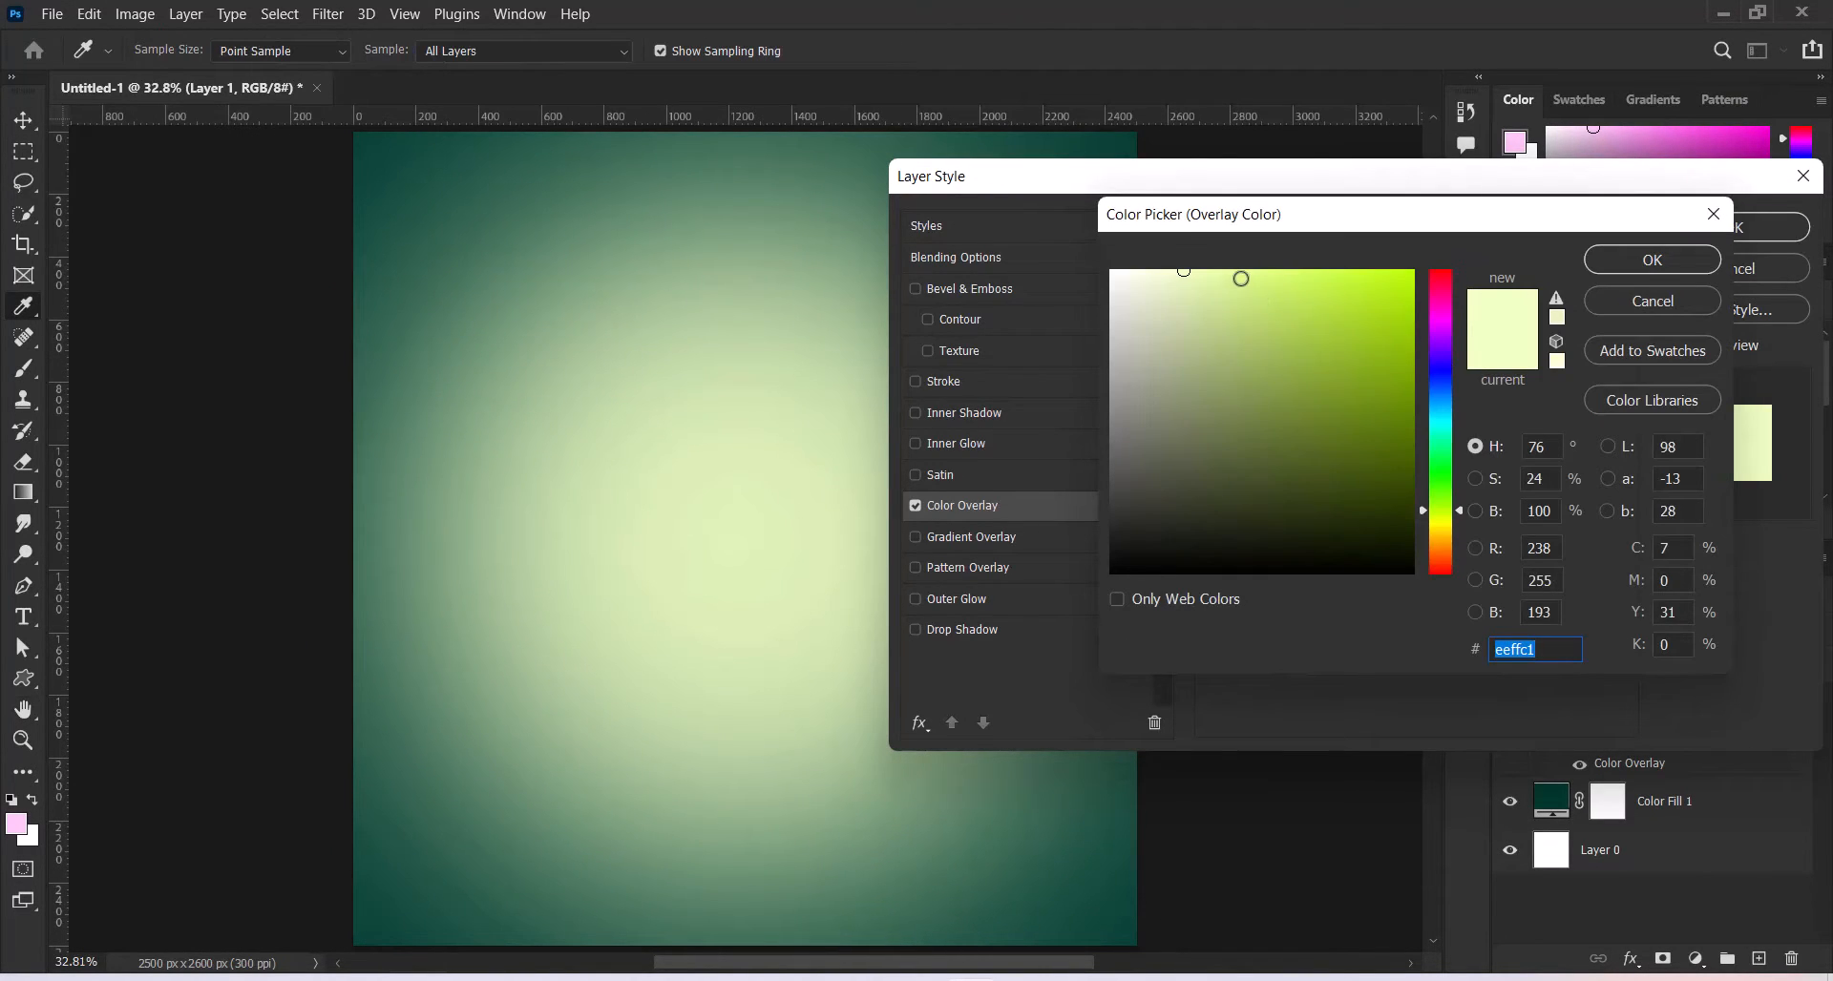
left_click_drag(1241, 278, 1188, 260)
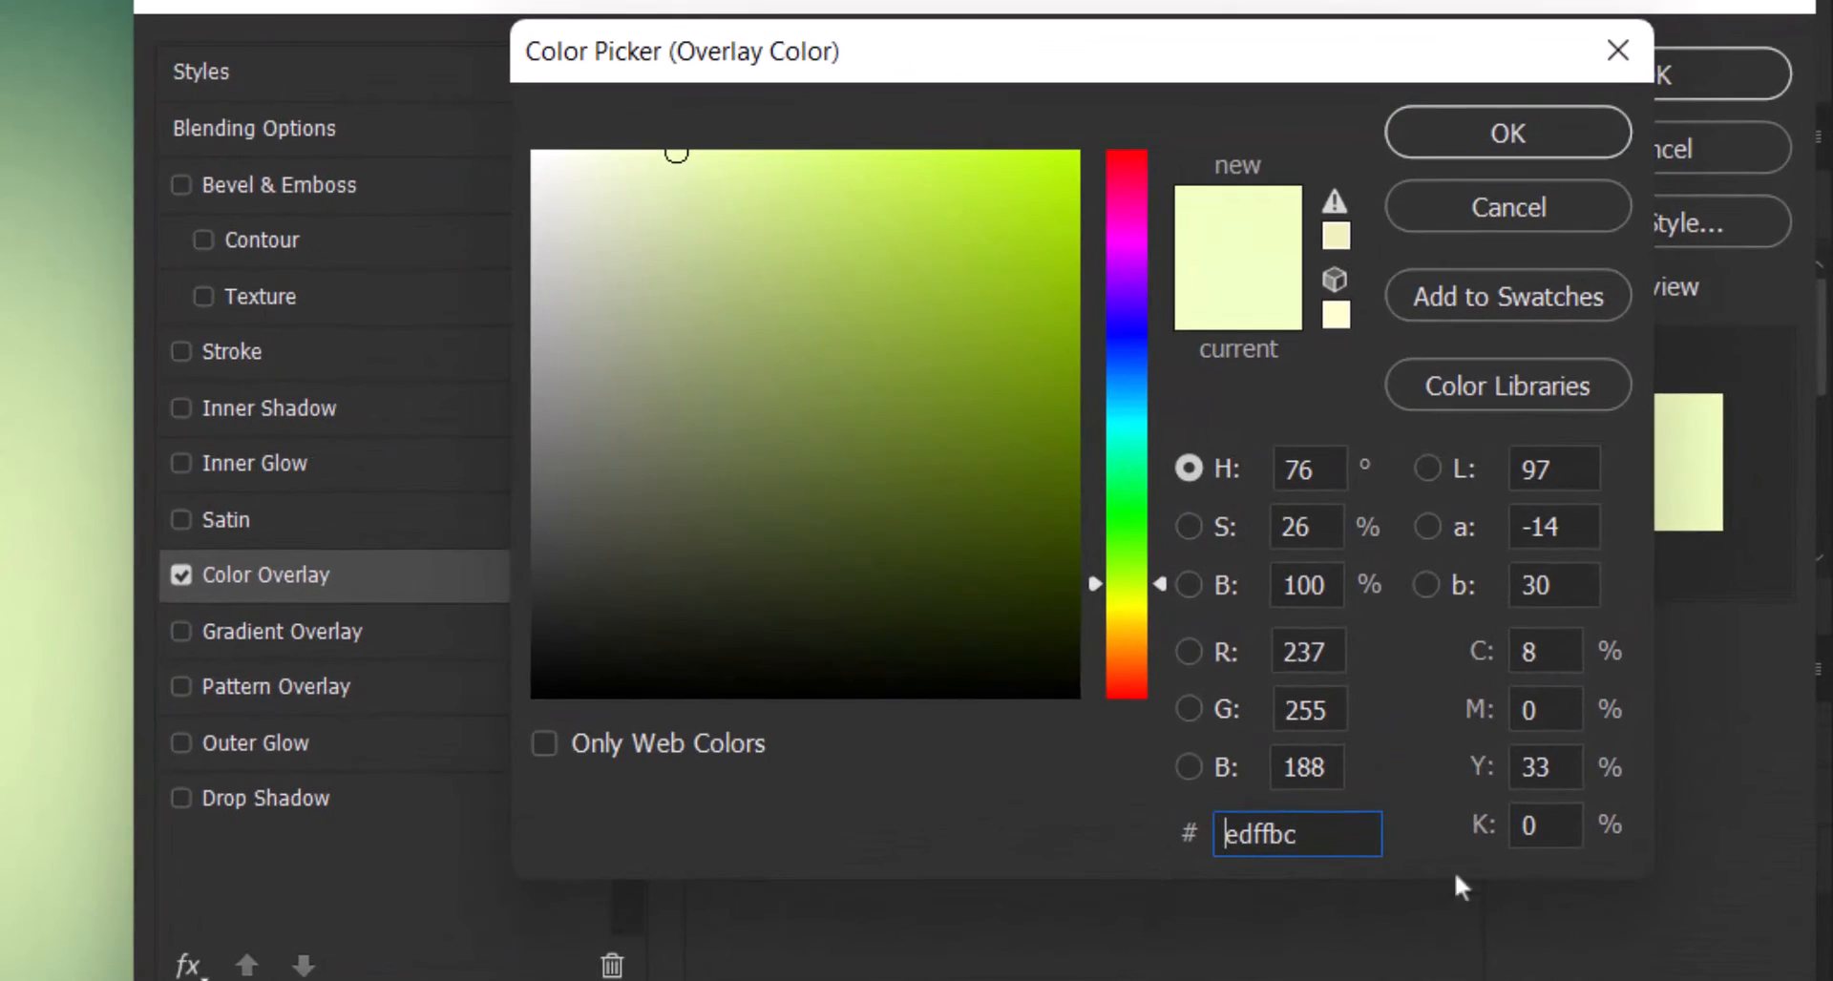
left_click(1541, 148)
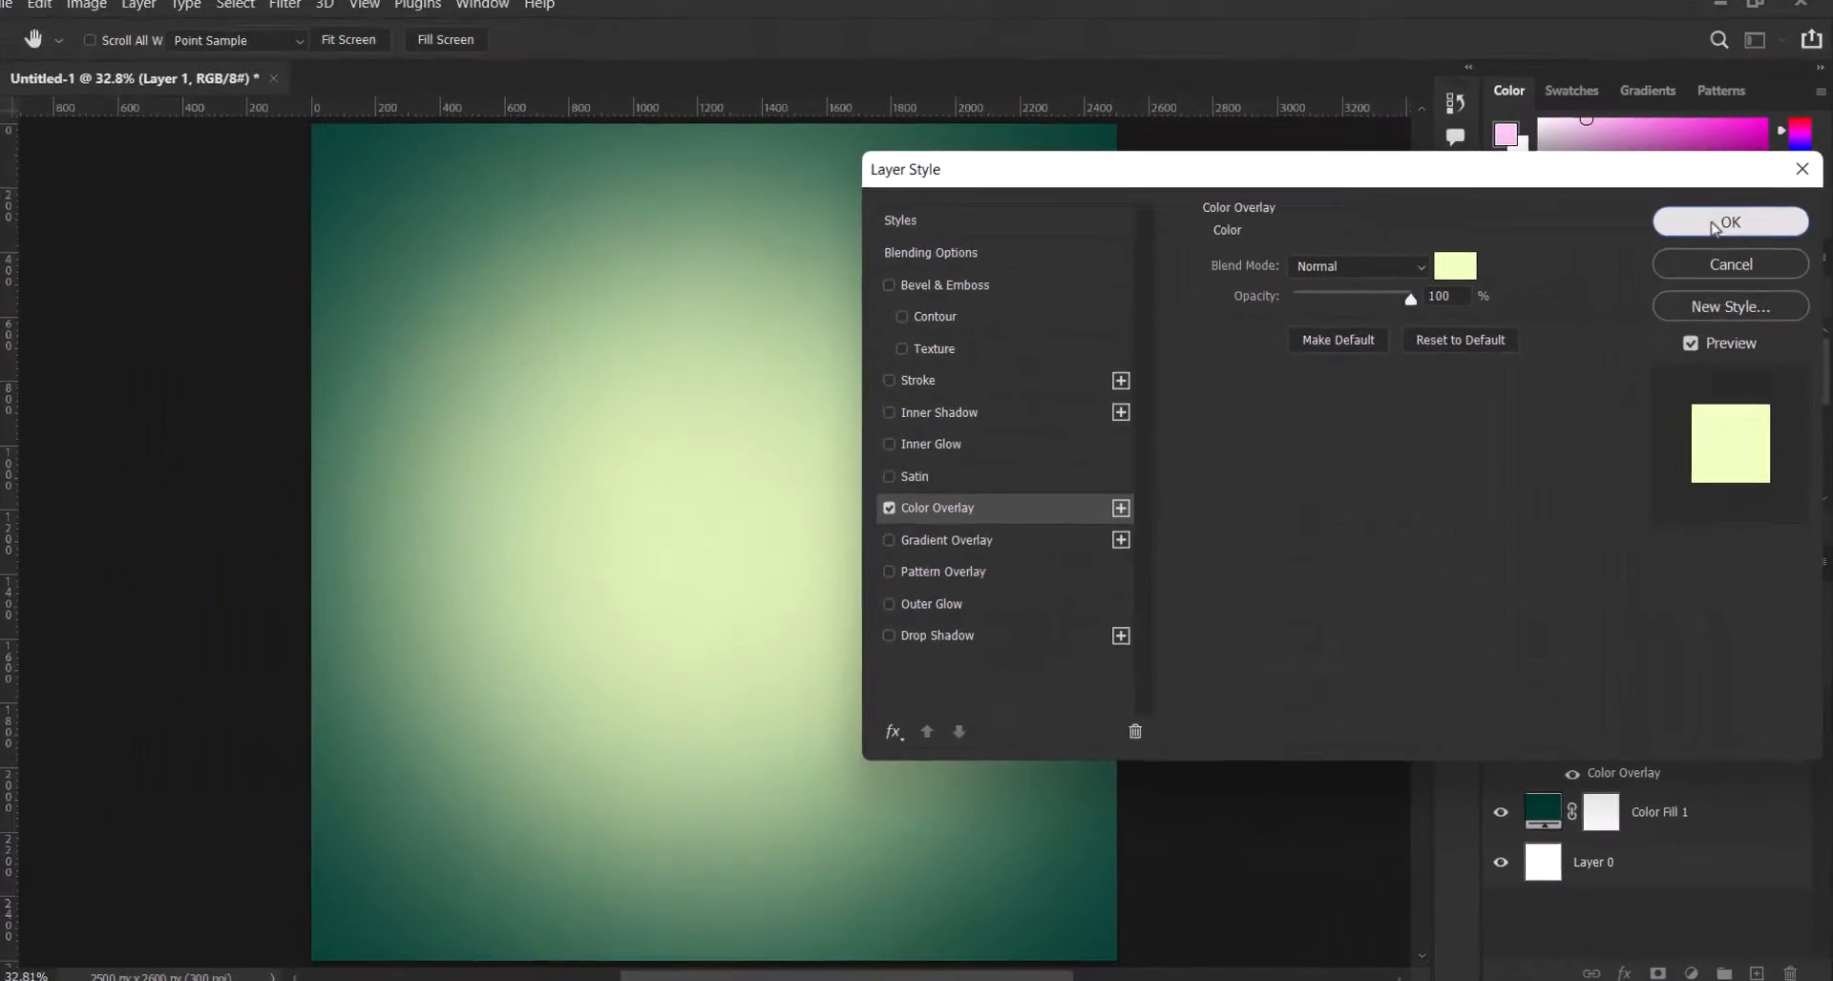
left_click(1643, 117)
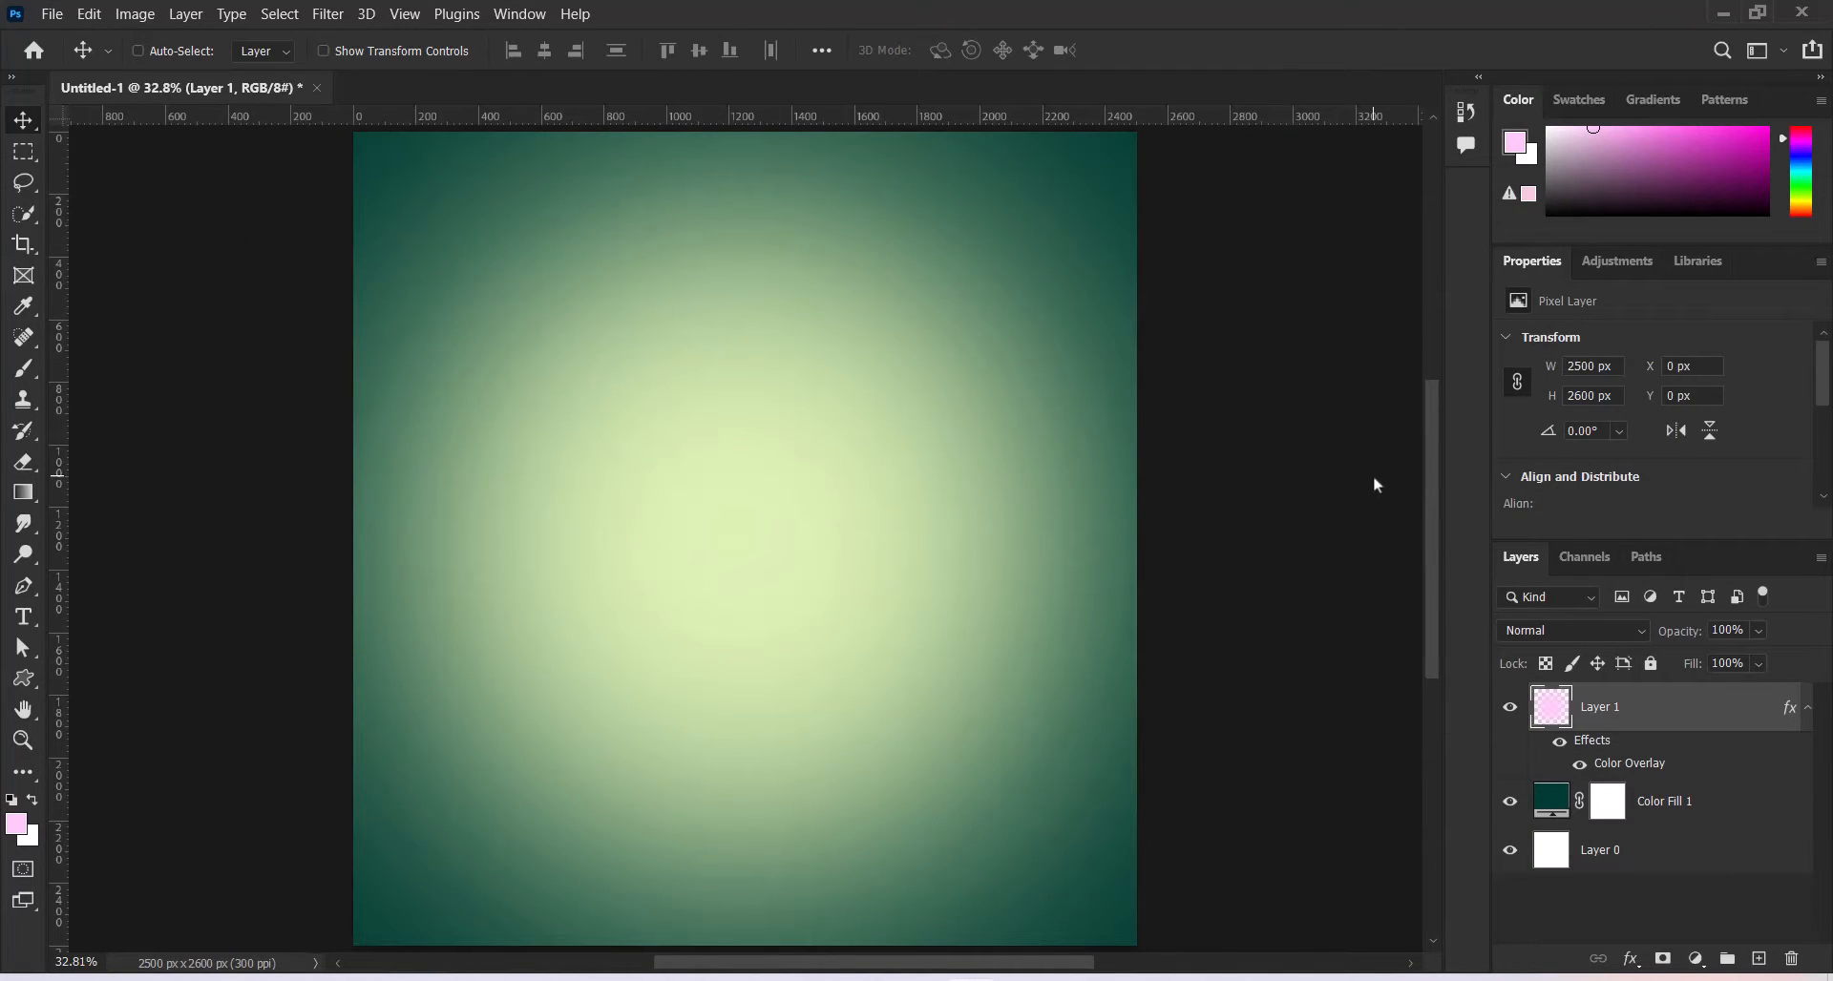
Group Layer 1, Color Fill 1 and Layer 0 together and name the group Background
left_click(1692, 865, "shift")
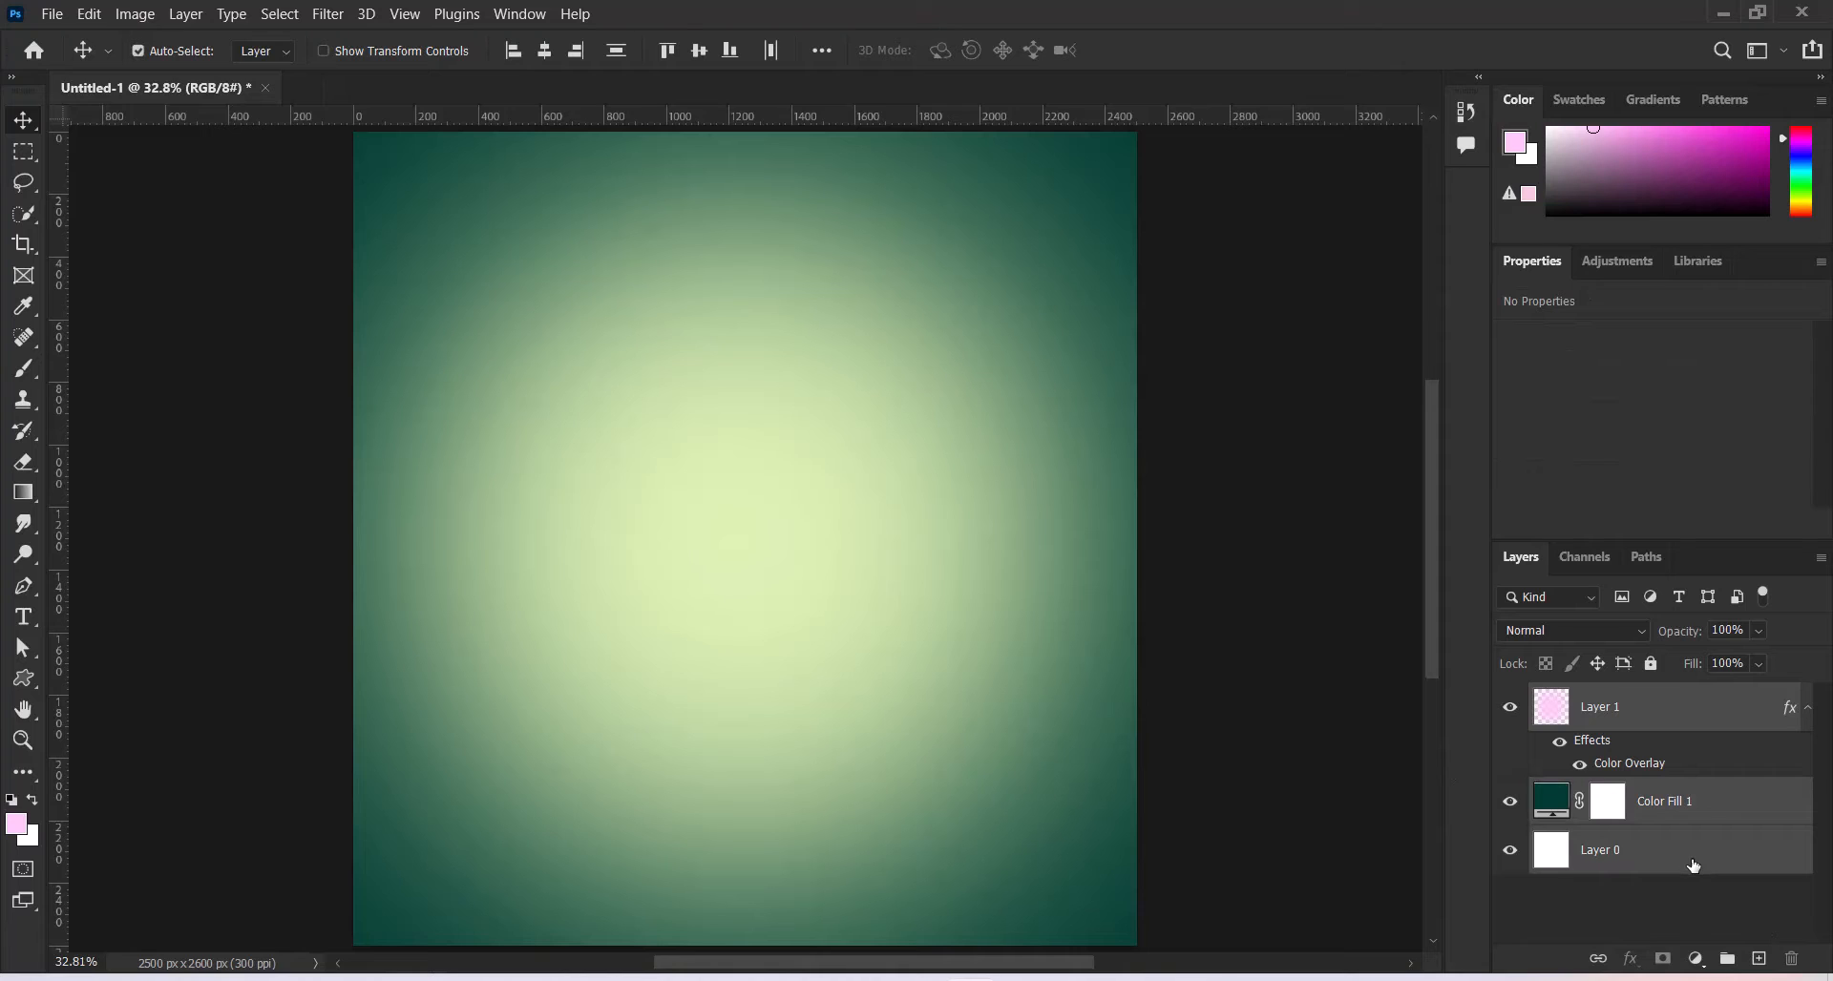
key("ctrl+g")
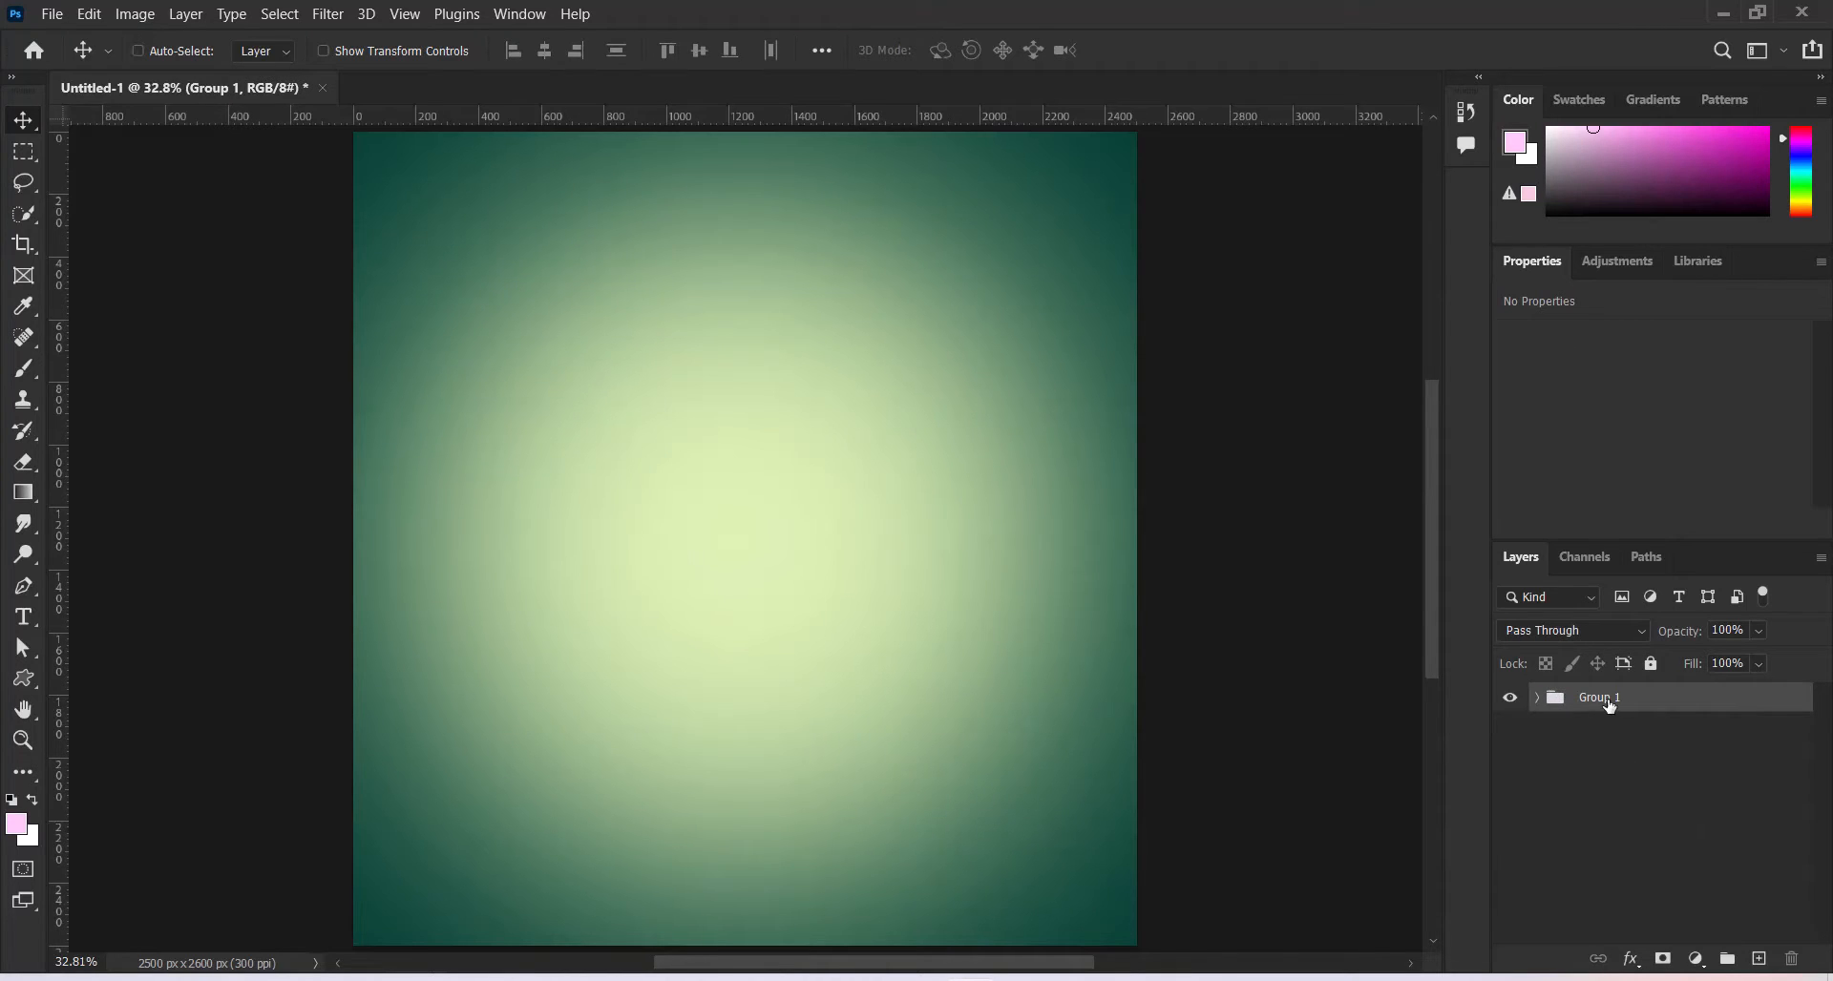
double_click(1608, 700)
type("Background")
key("Return")
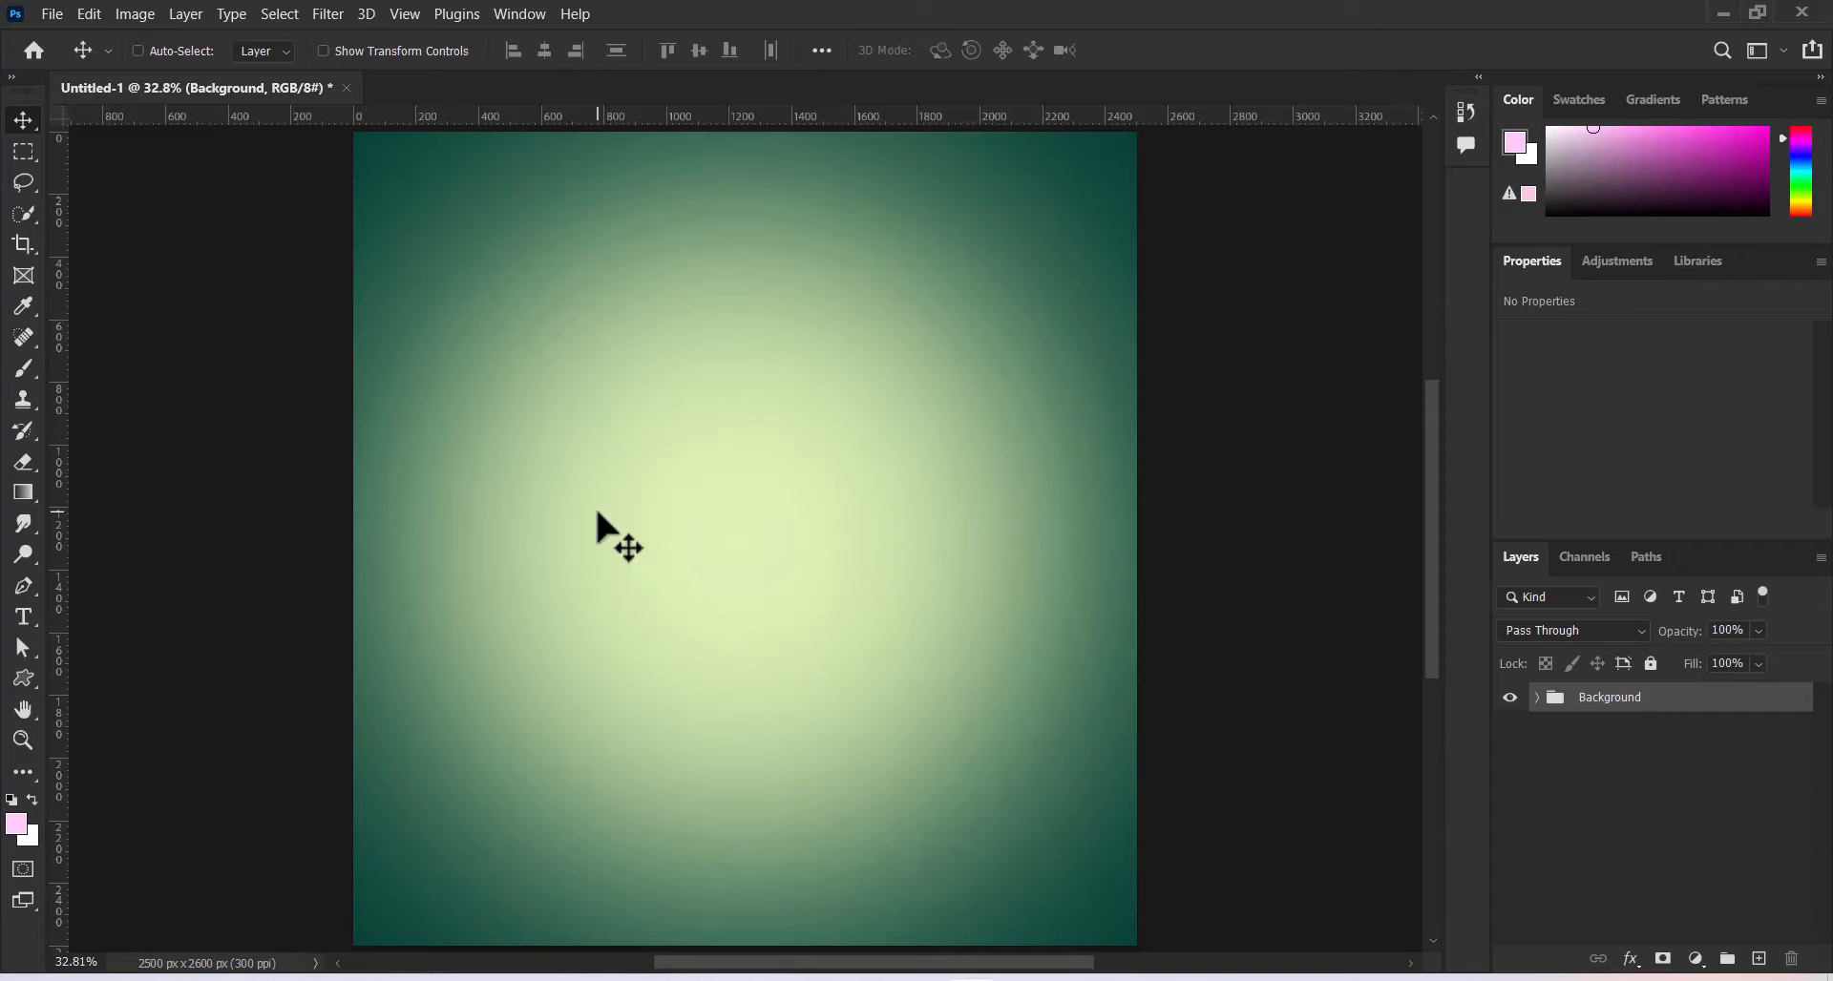
Widen the canvas to 2800 pixels, keeping the anchor in the center
key("ctrl")
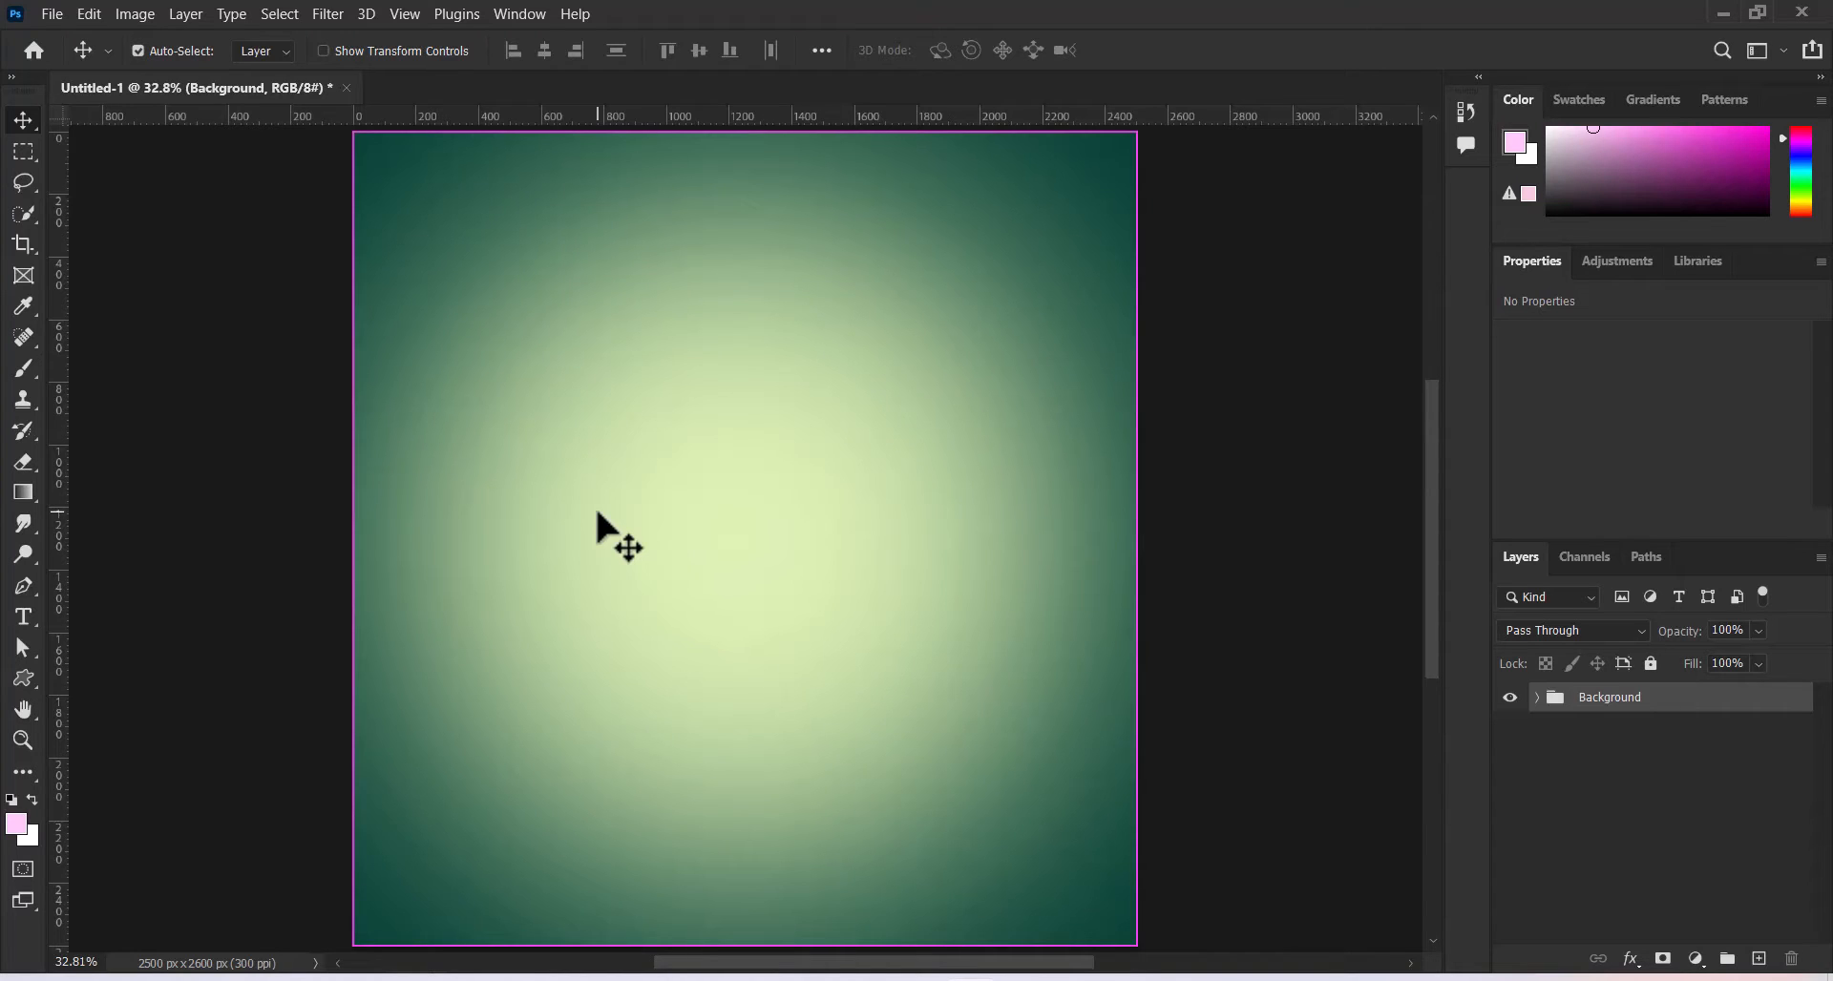
key("ctrl+alt+c")
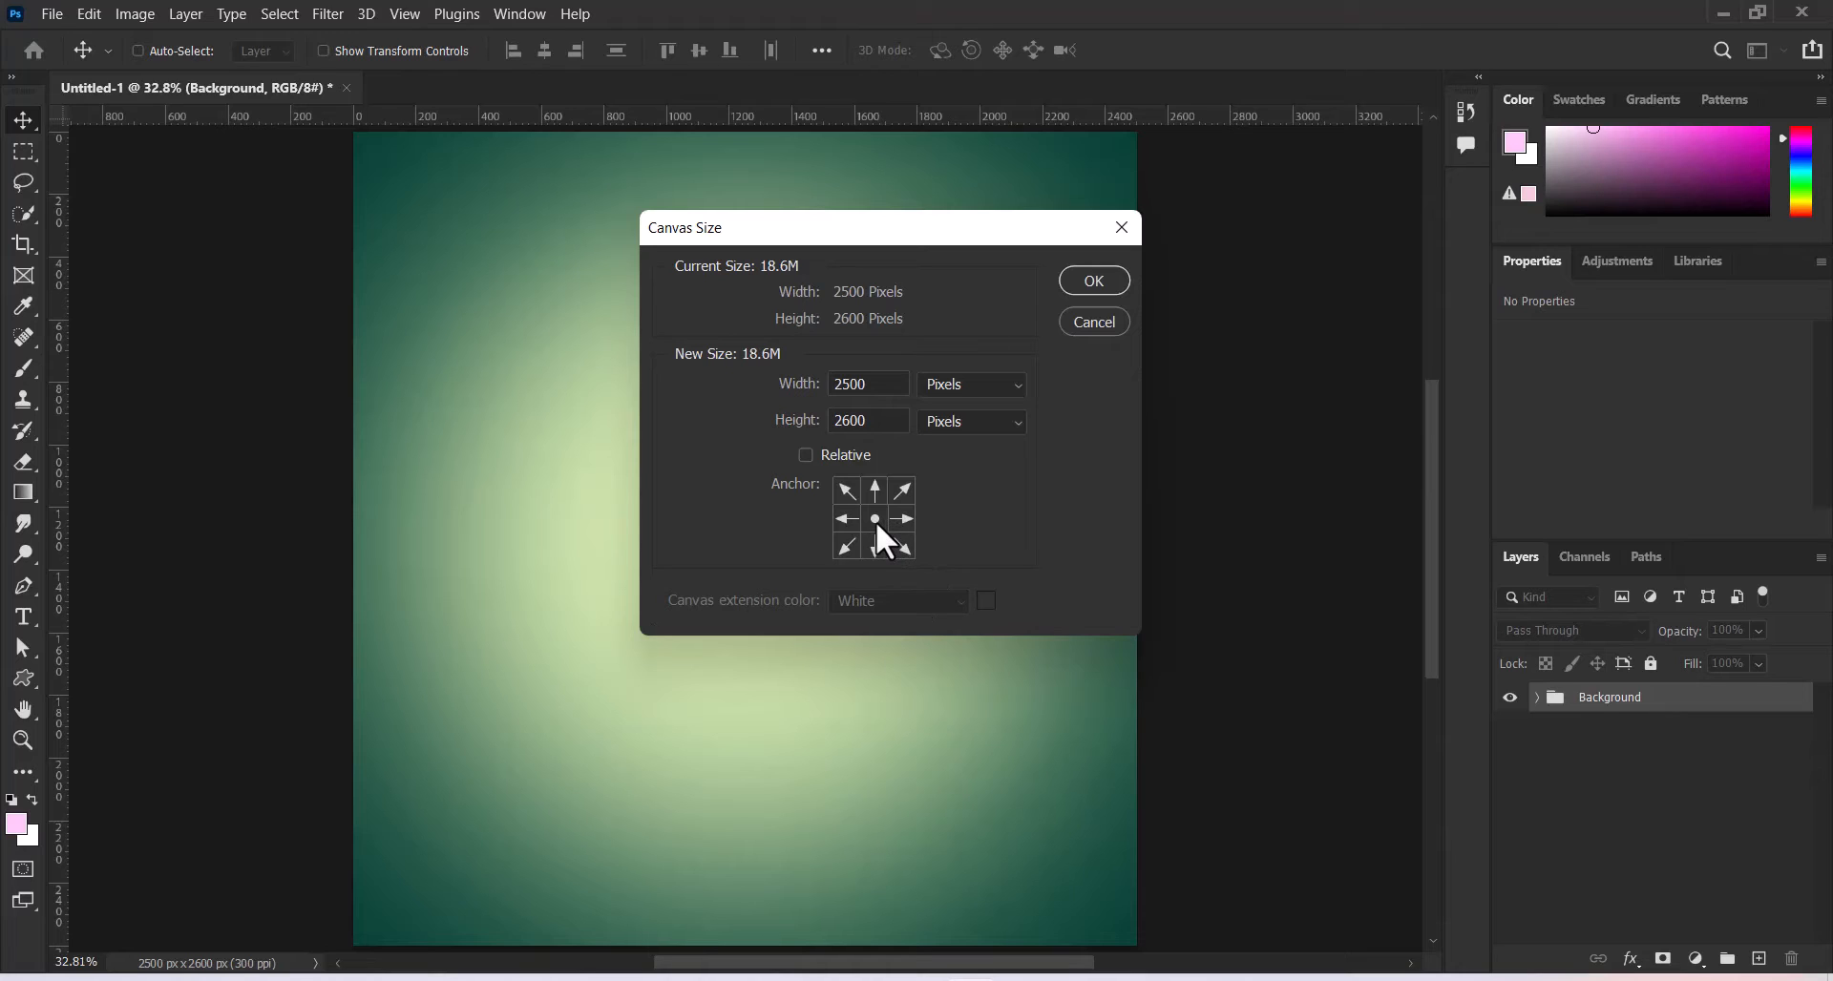
left_click(819, 393)
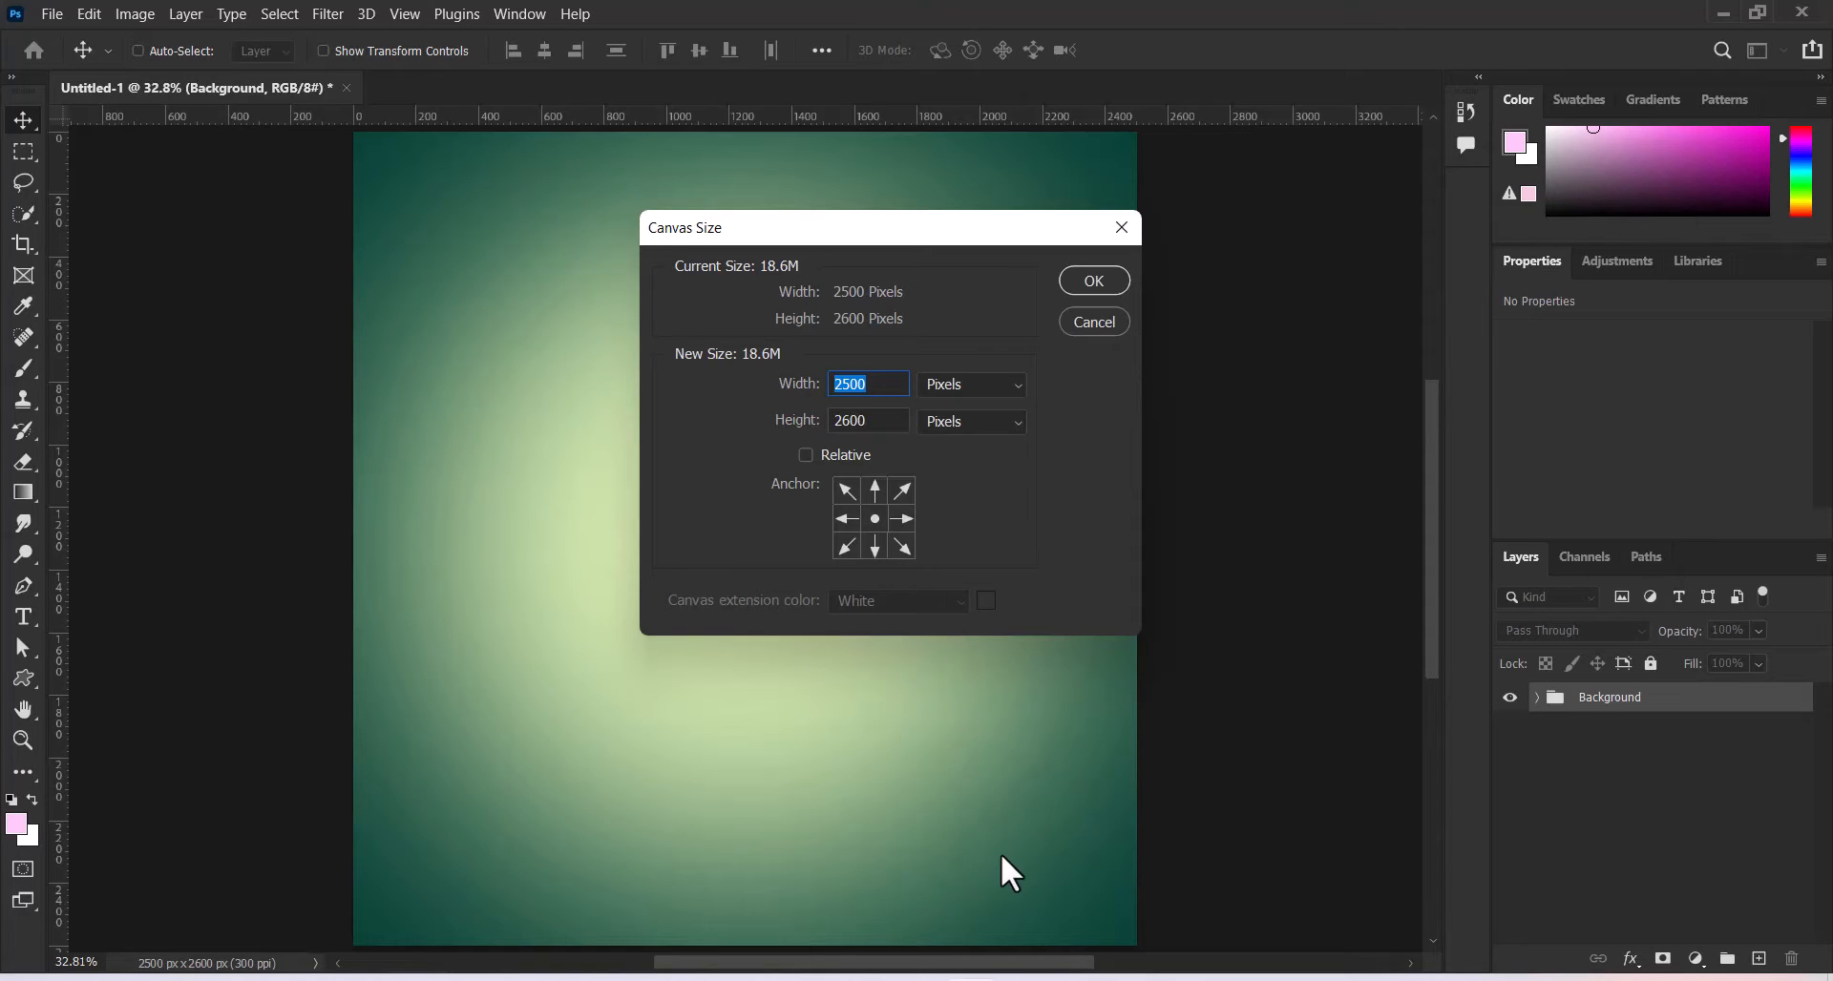
type("2")
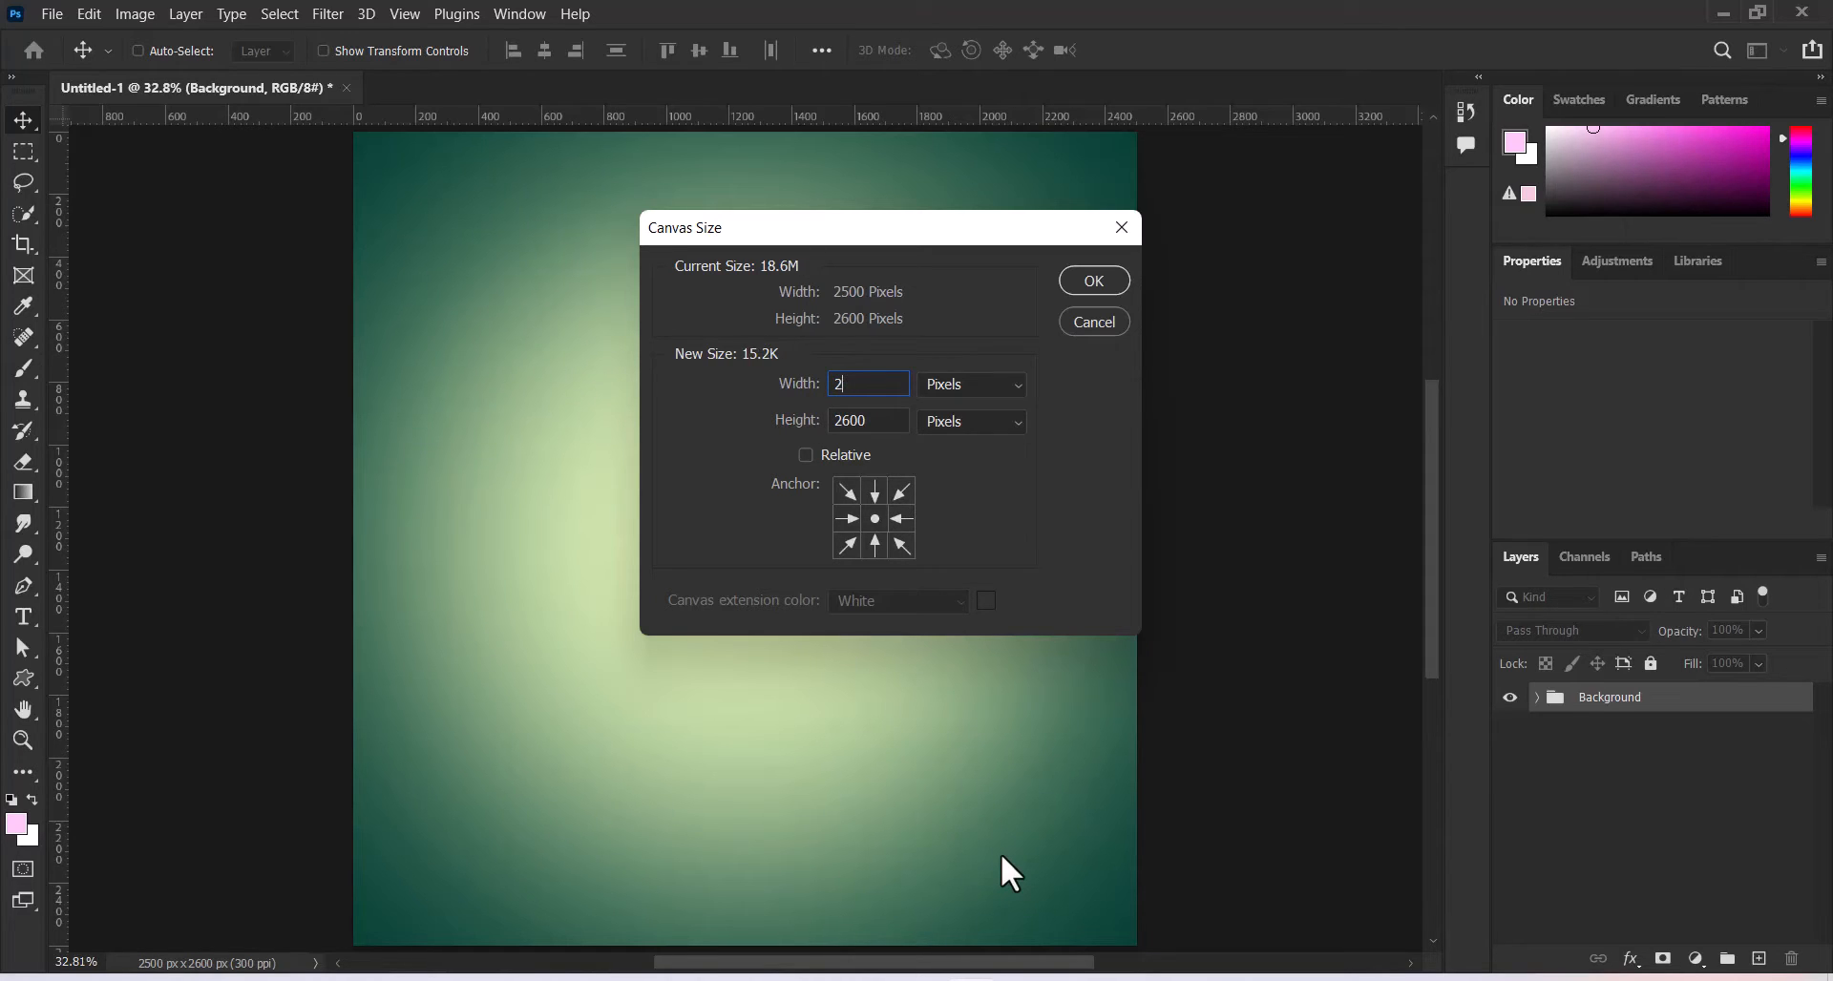
type("800")
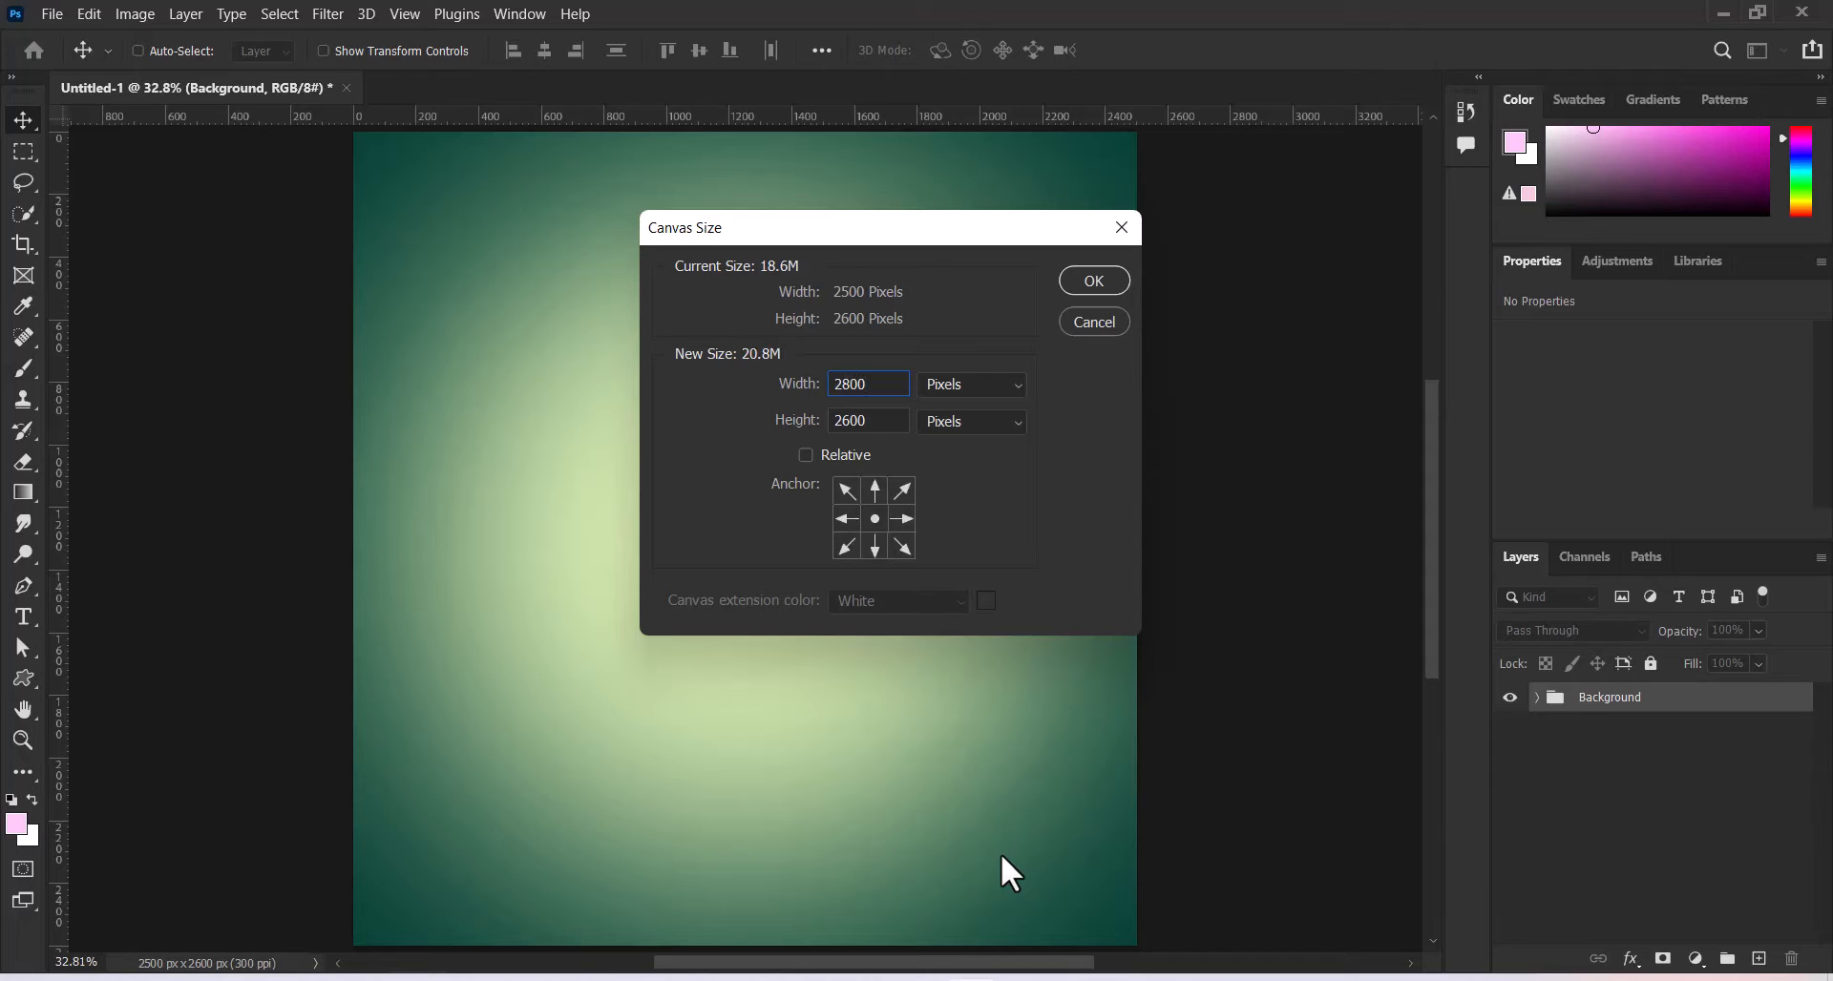
left_click(1113, 284)
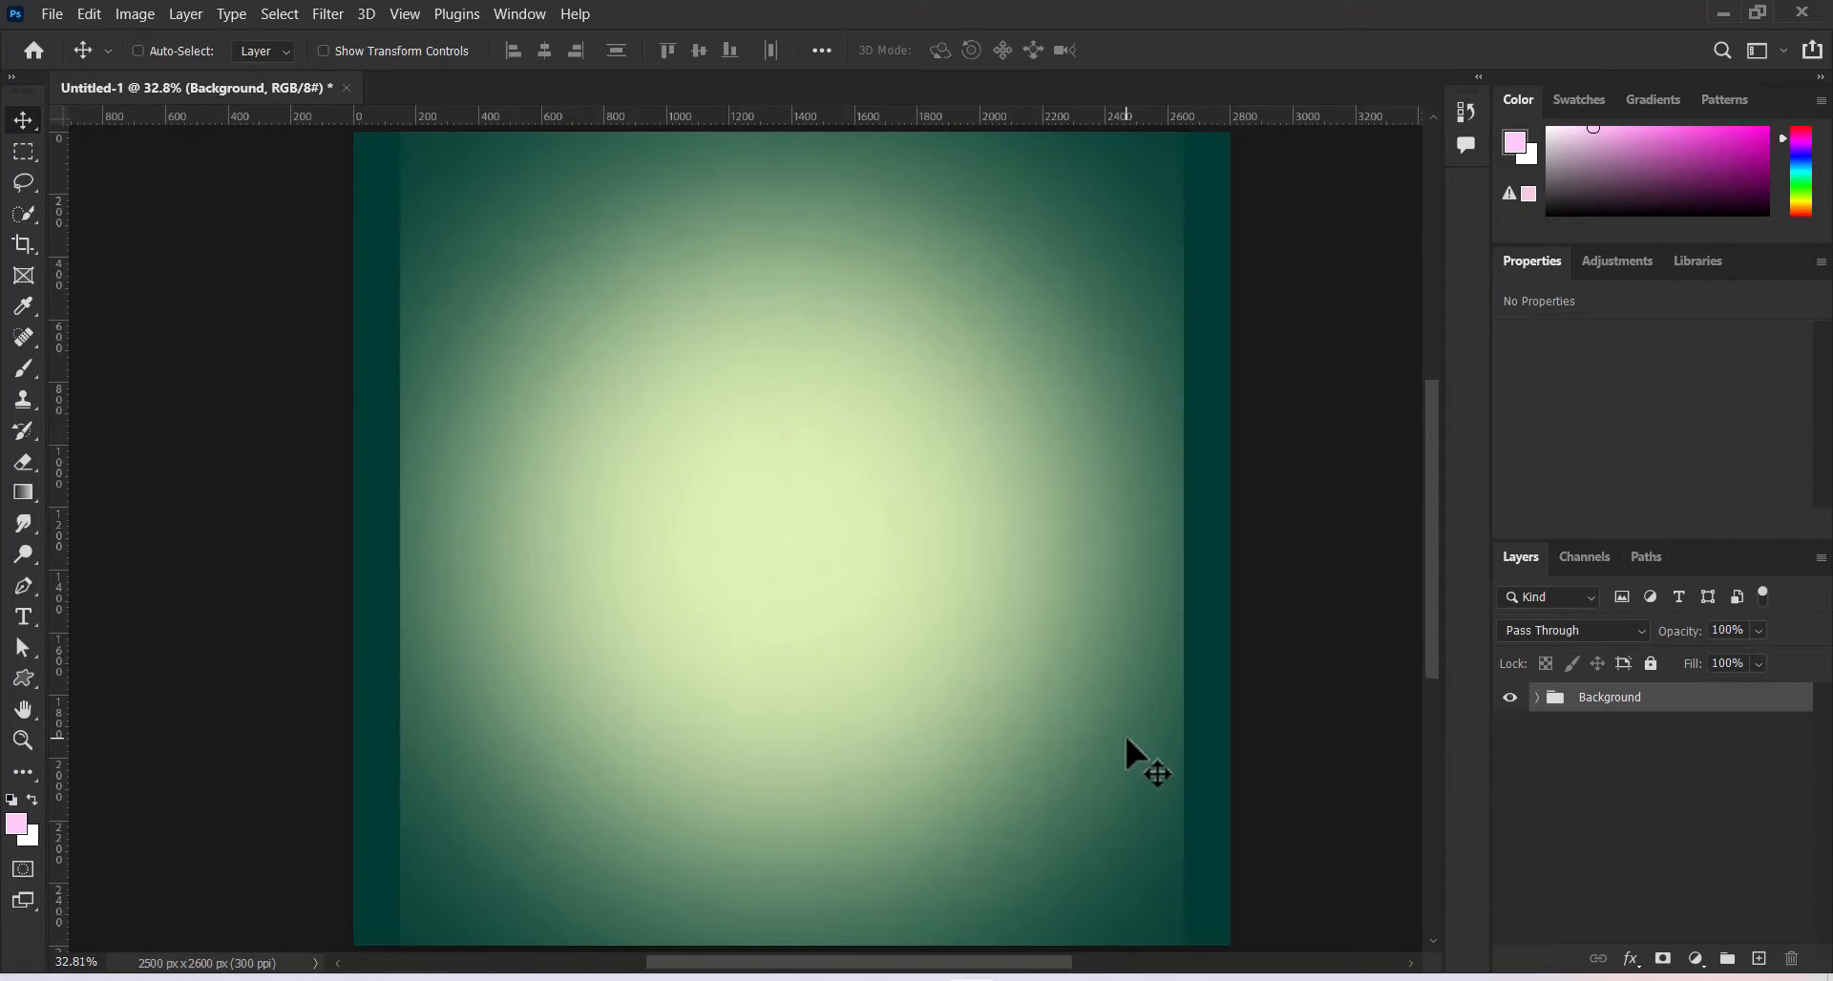
Scale the Layer 1 glow inside the Background group to 112% so it spans the full canvas width
left_click(1536, 698)
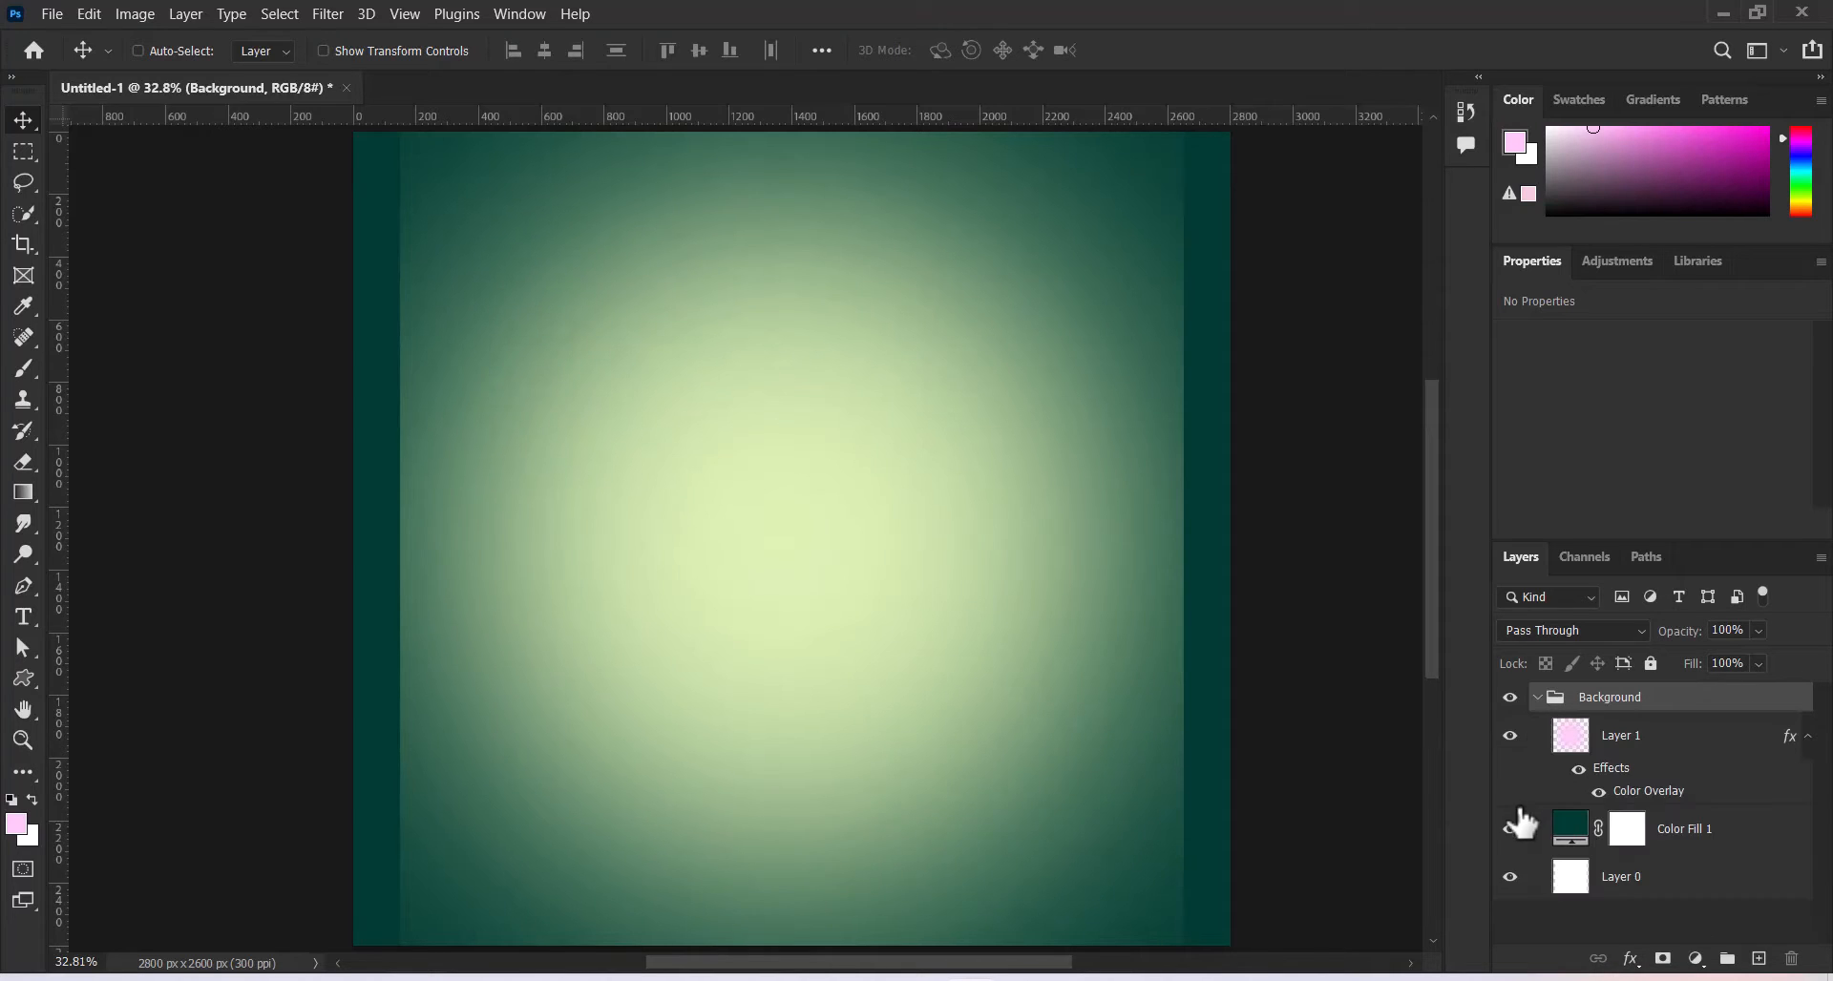
left_click(1638, 740)
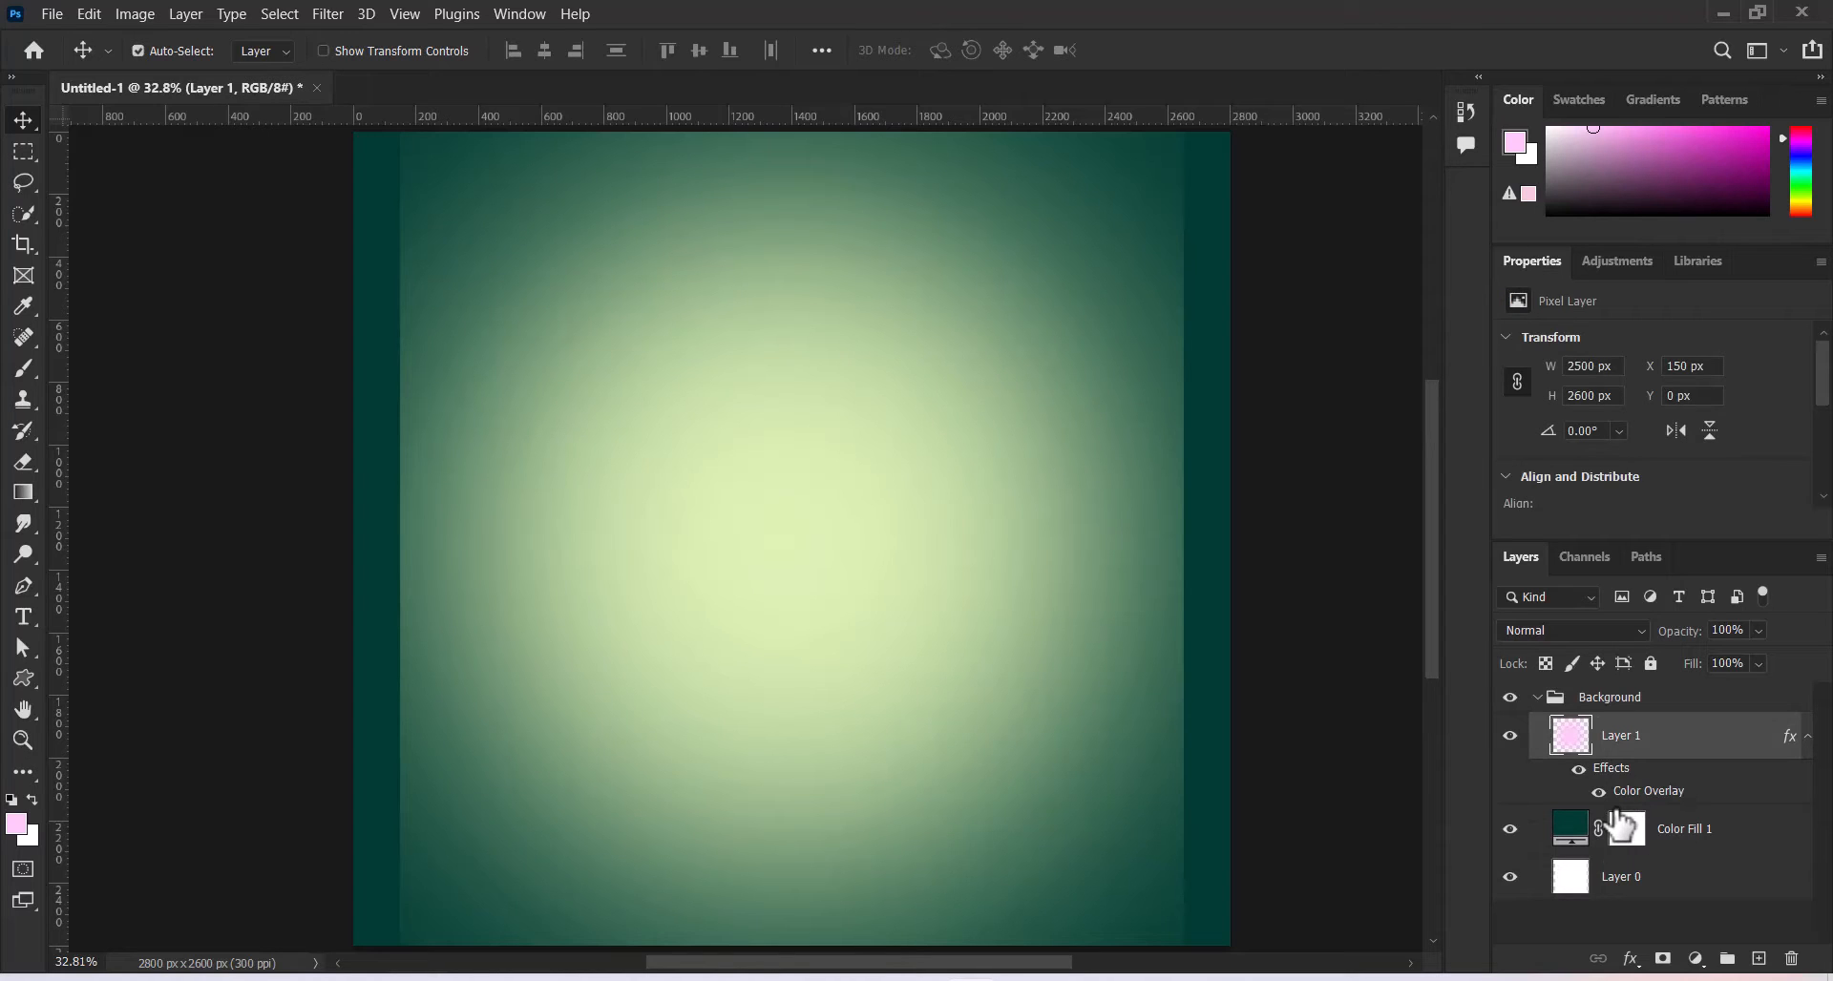
key("ctrl+t")
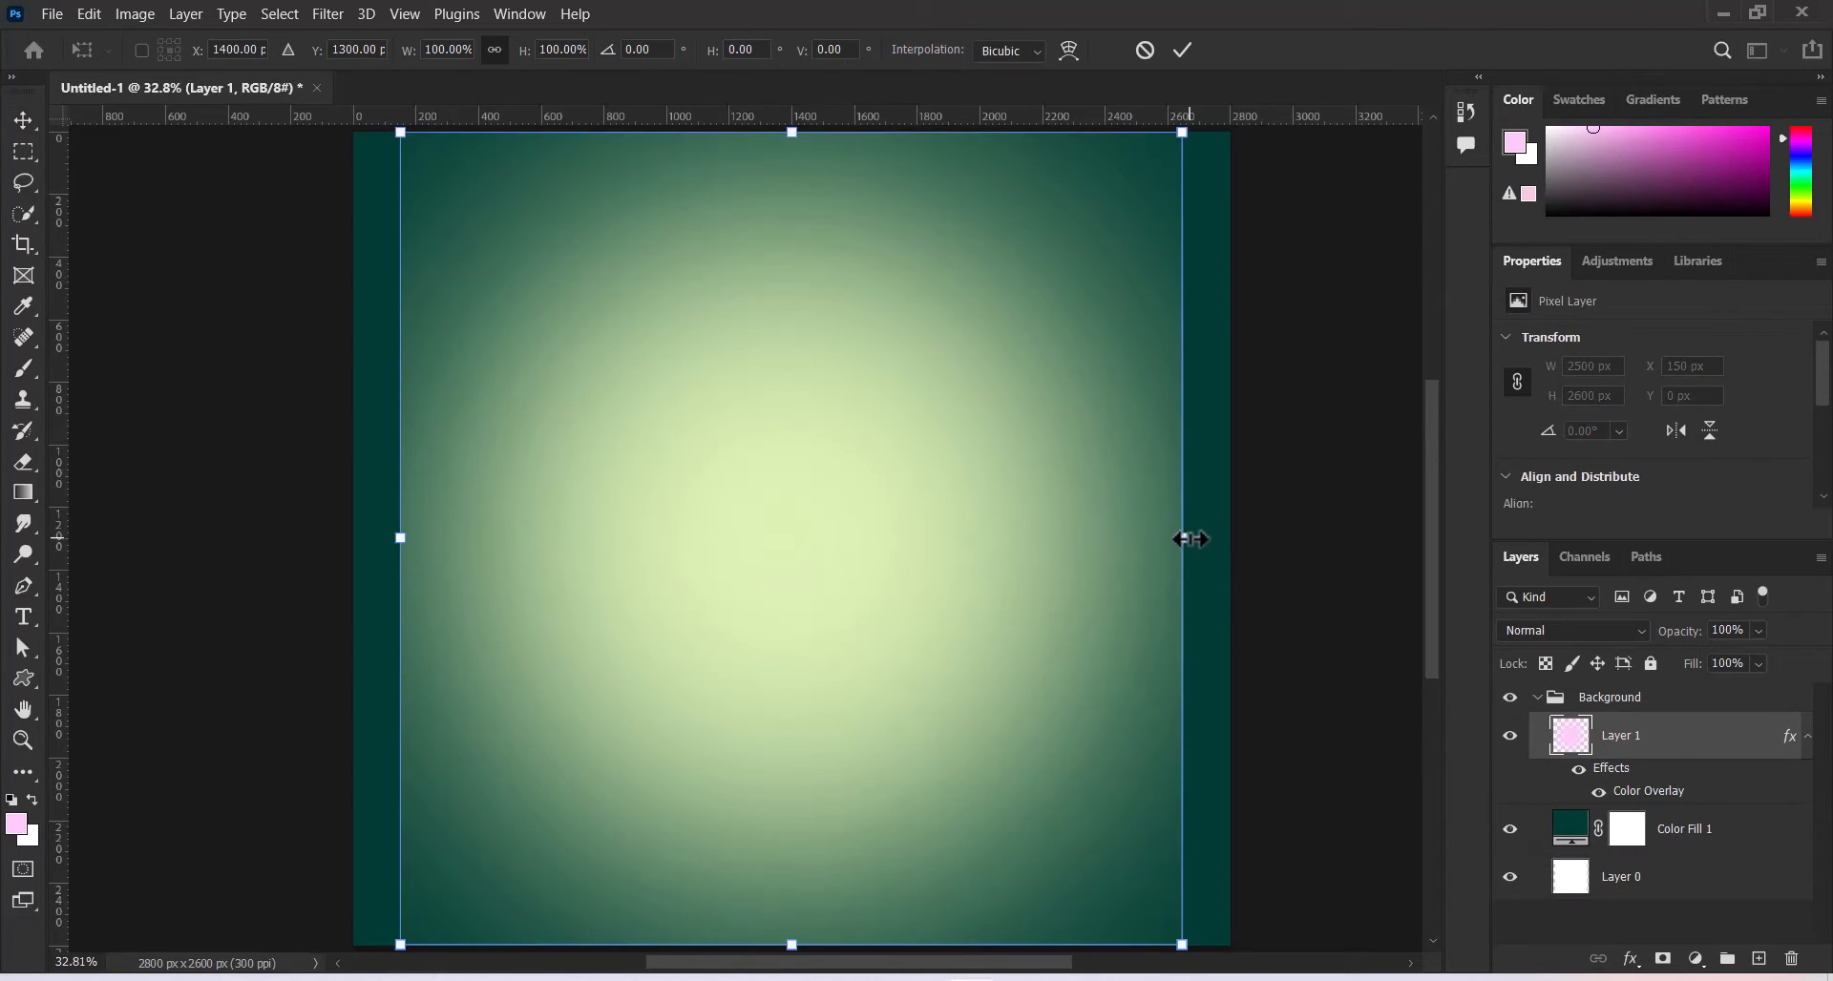
left_click_drag(1189, 539, 1231, 549)
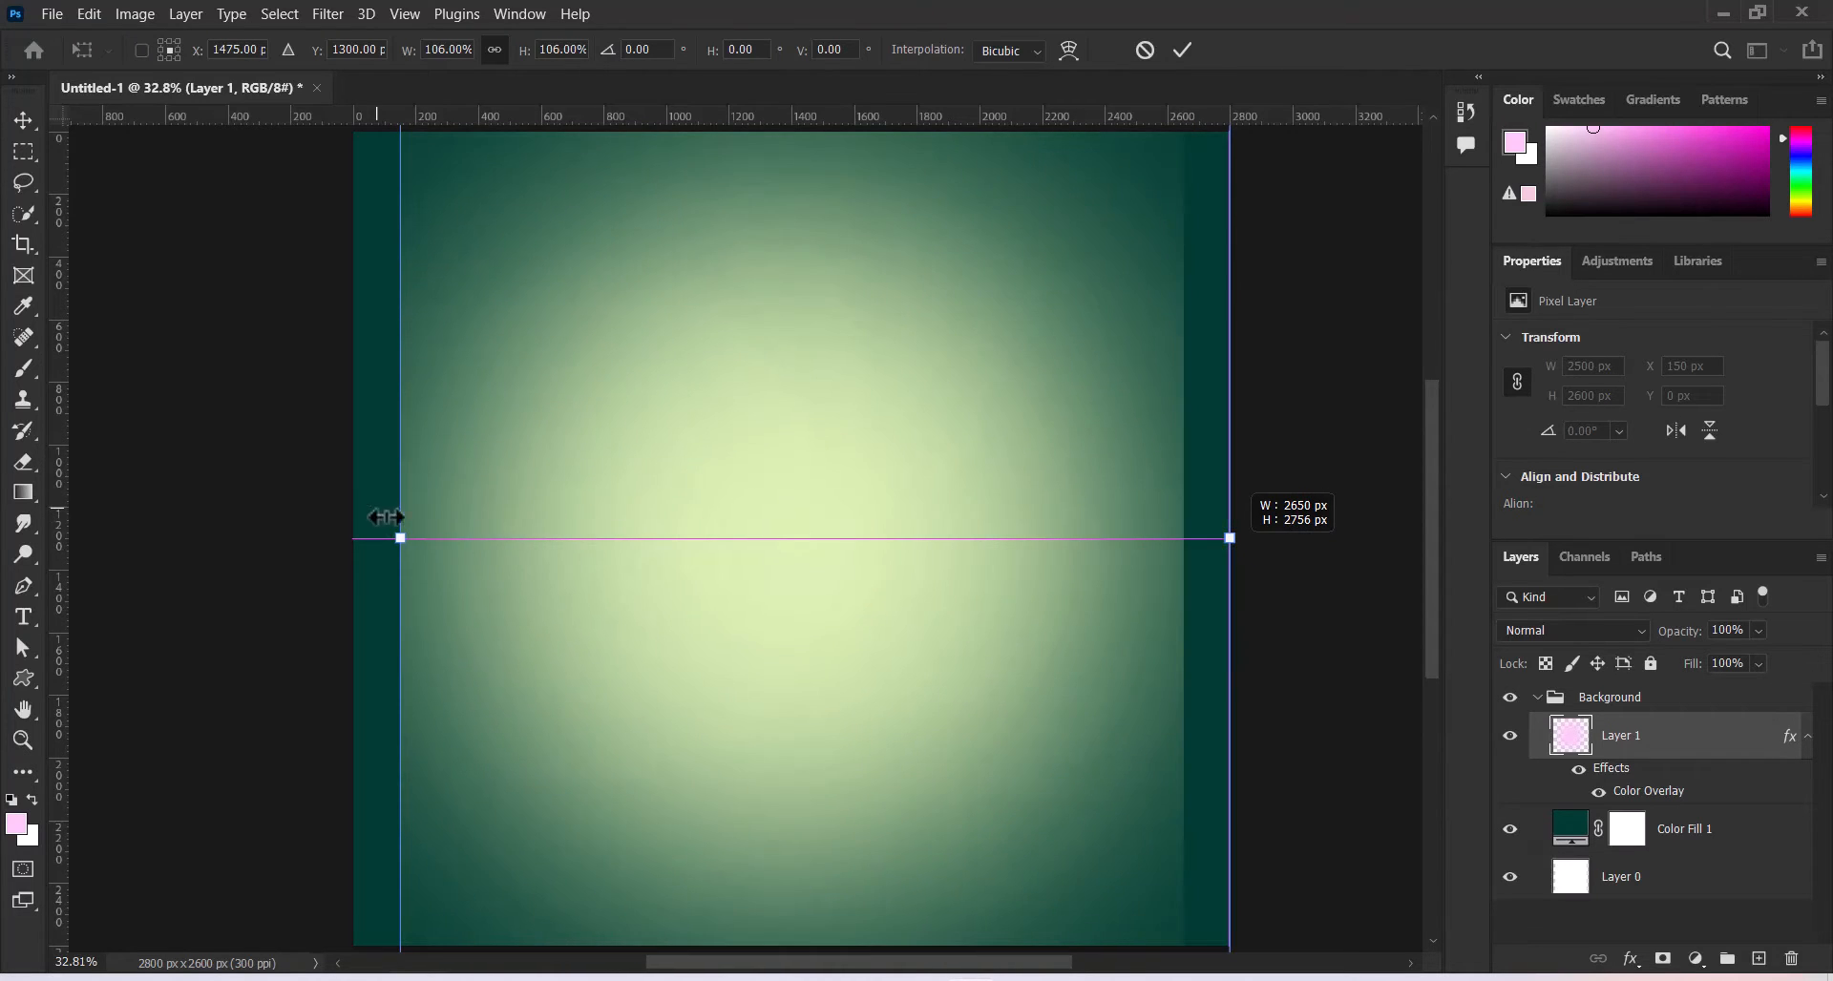
left_click_drag(401, 538, 344, 544)
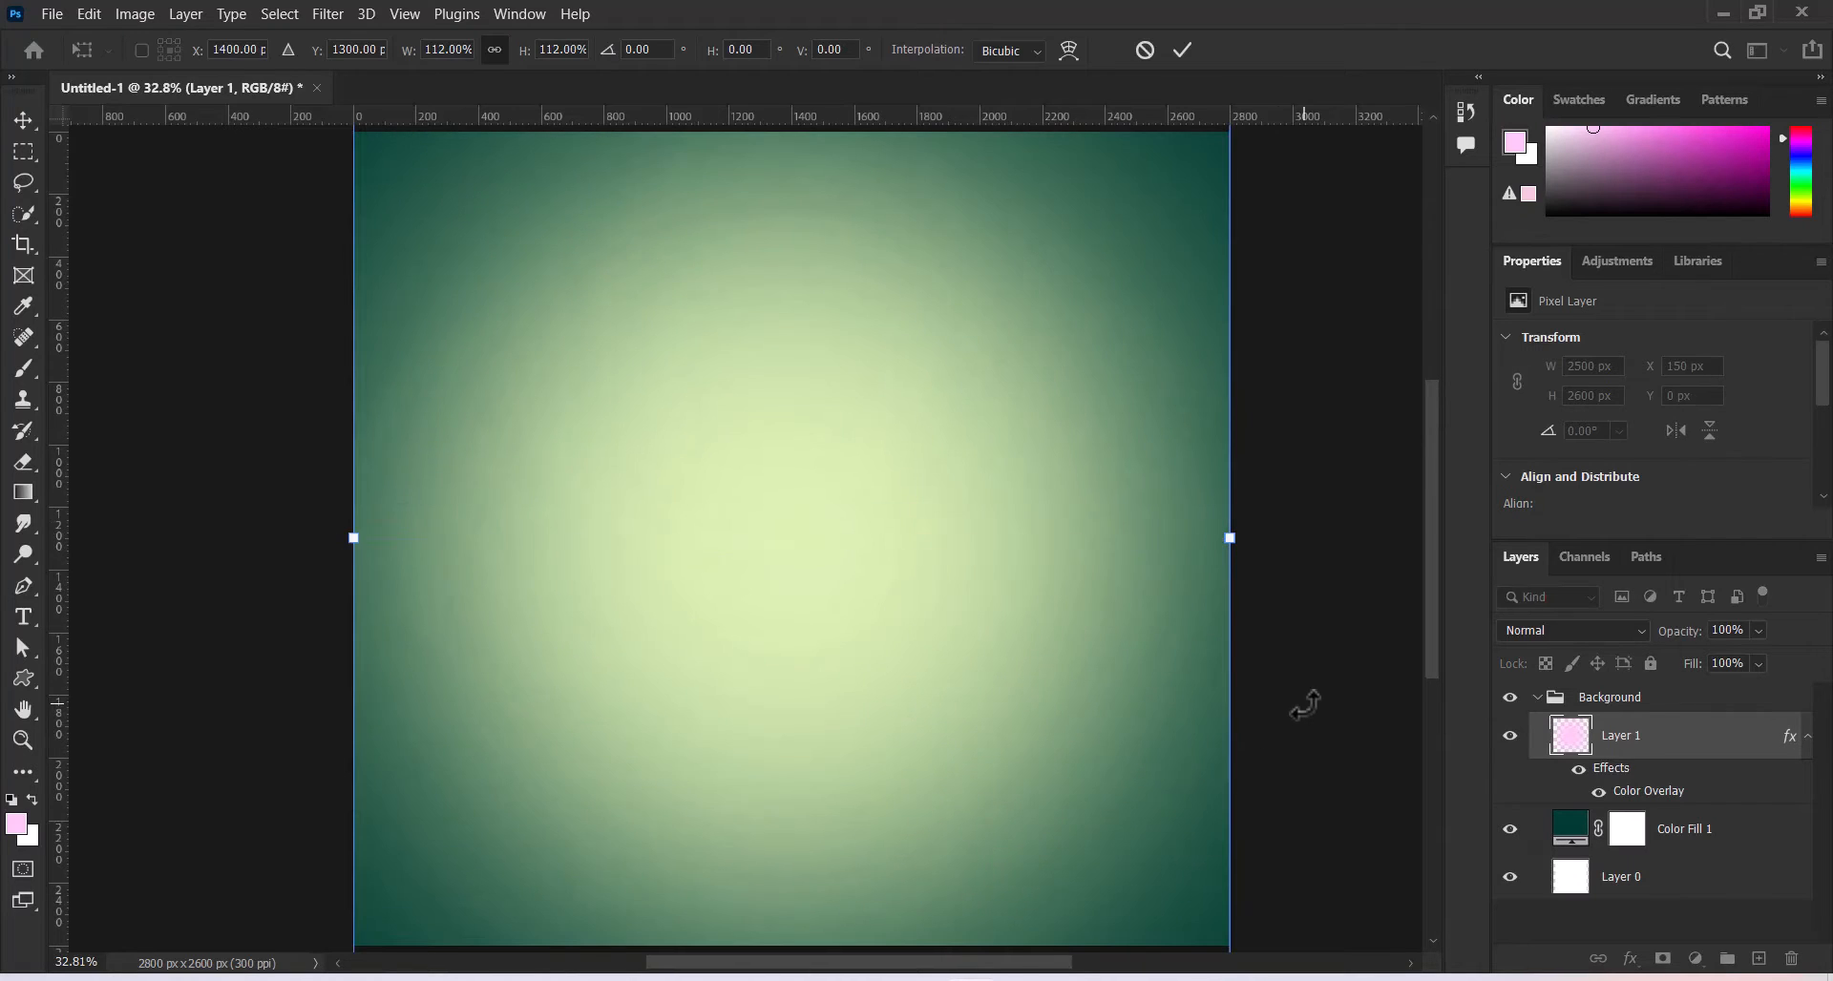
key("Return")
left_click(1536, 697)
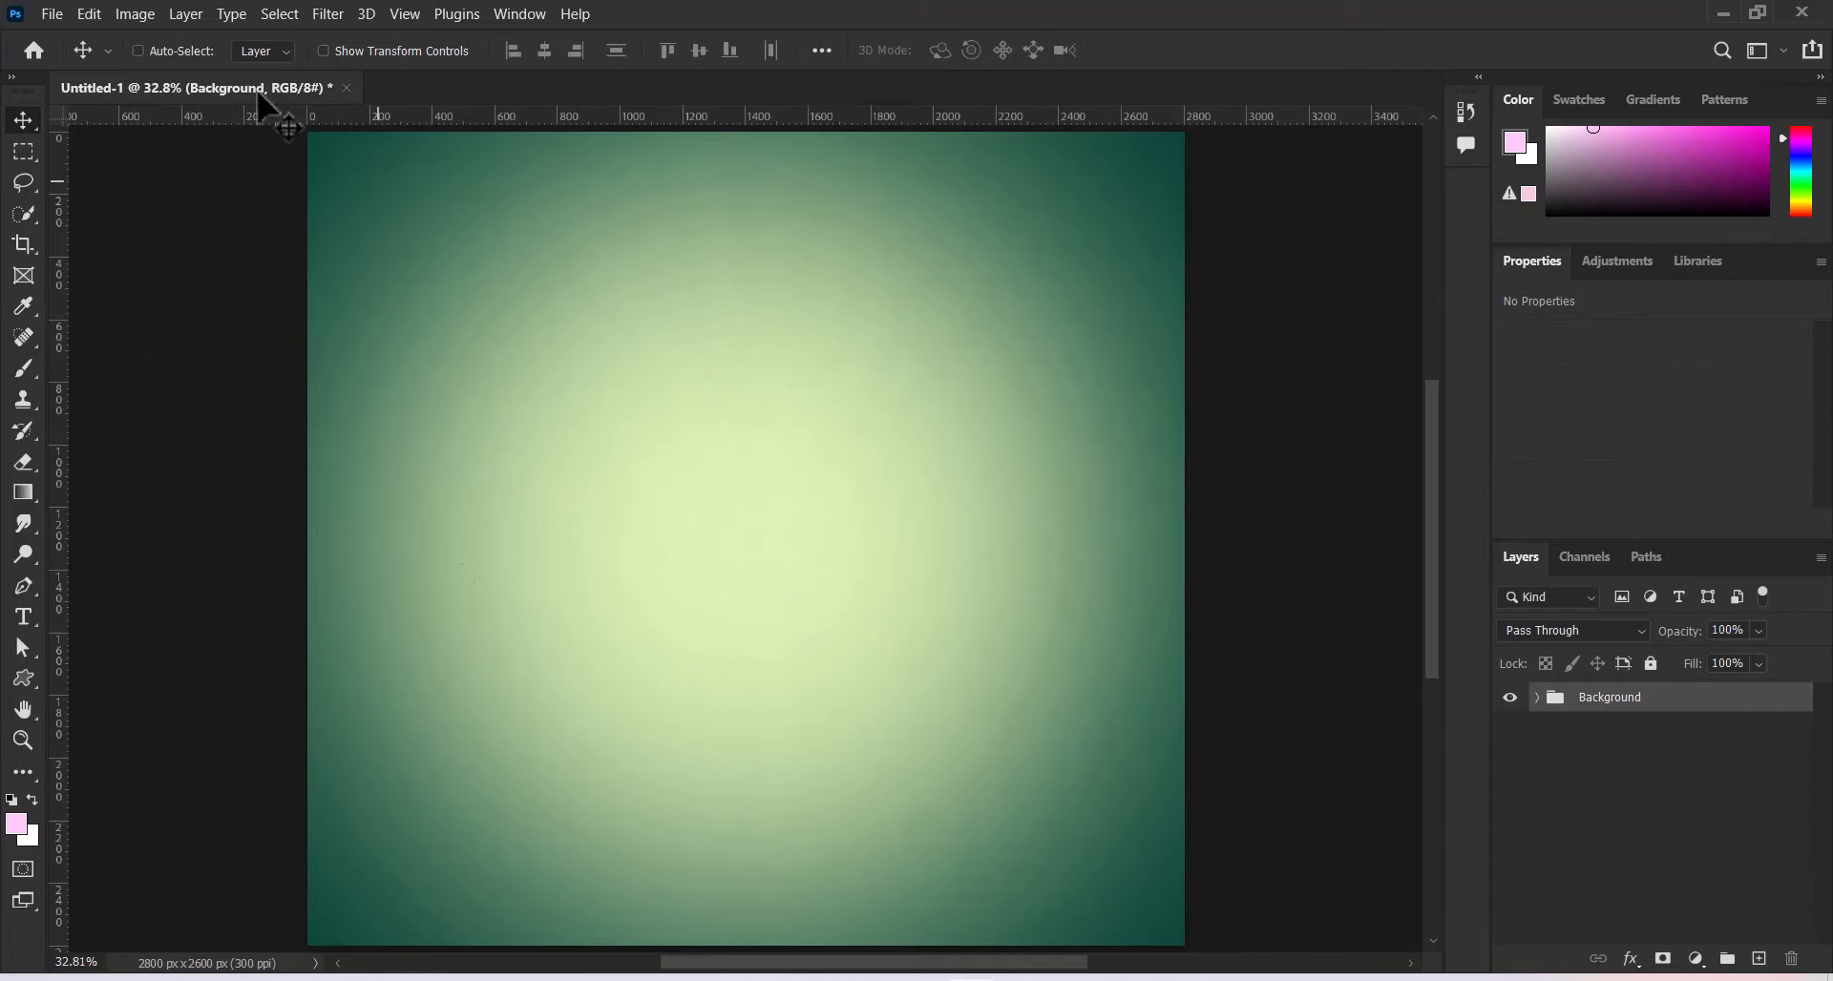
Place watermelon.jpg as an embedded image at its default size and position
left_click(50, 14)
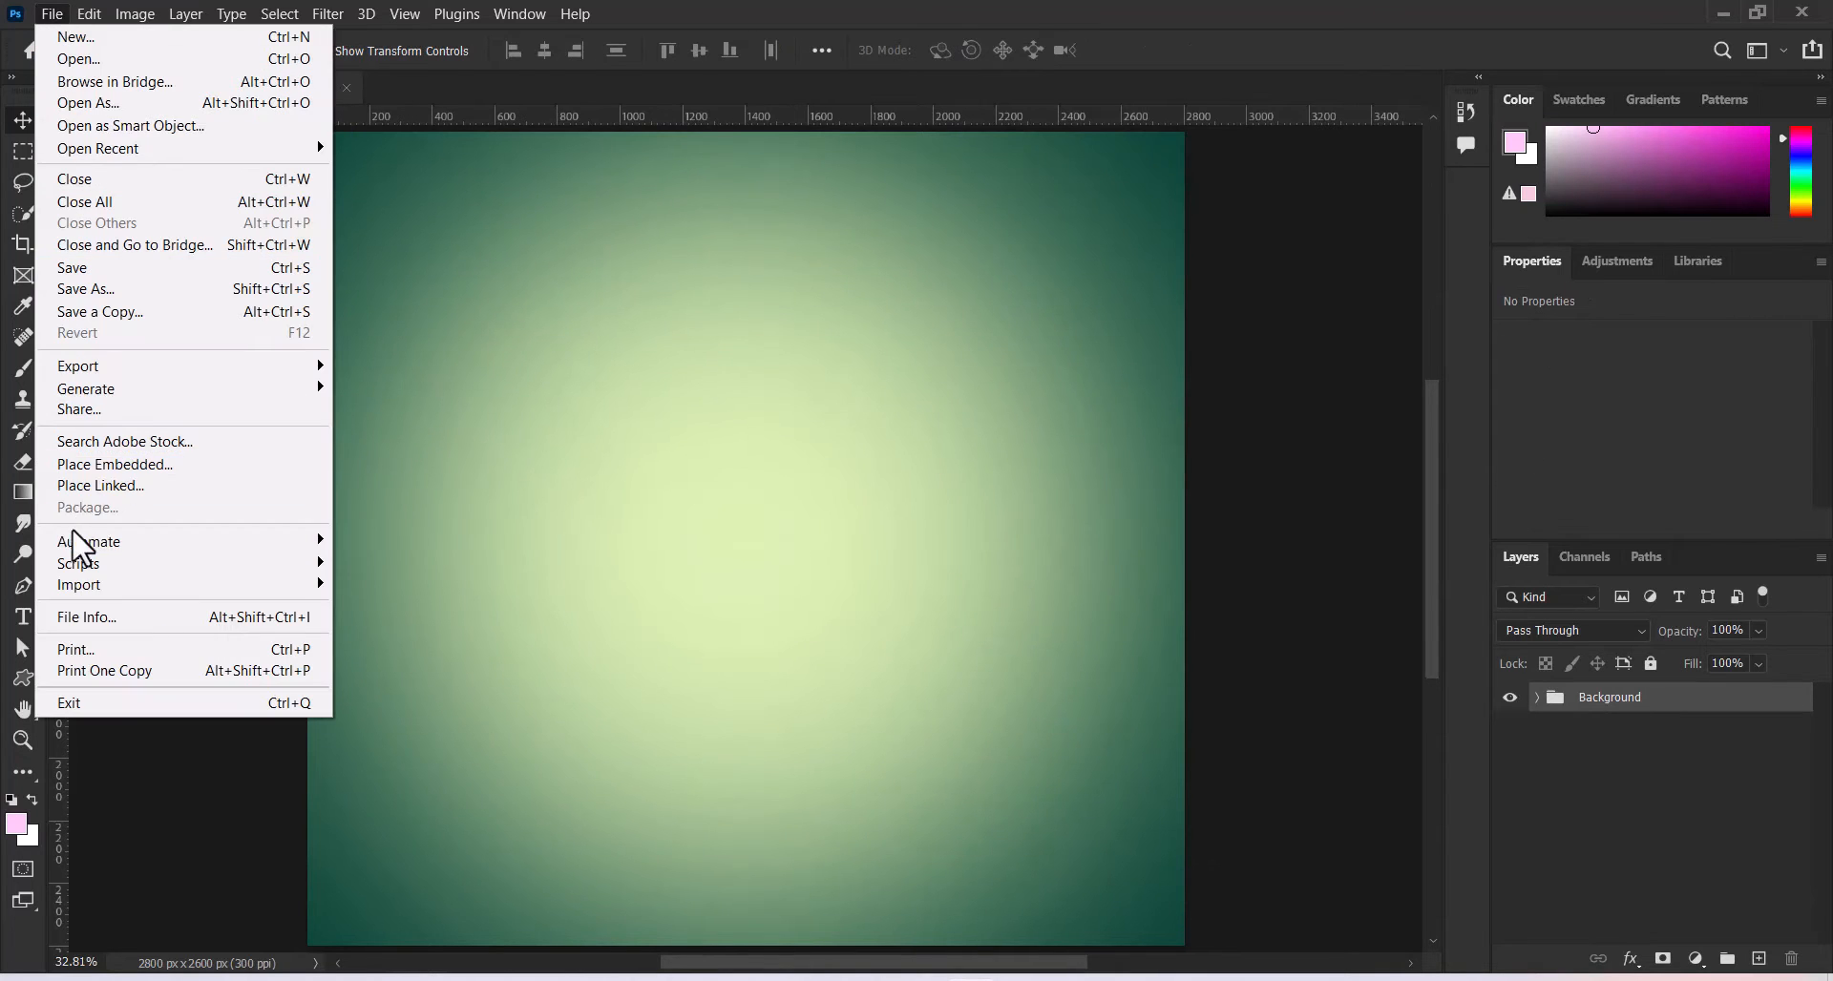
left_click(86, 471)
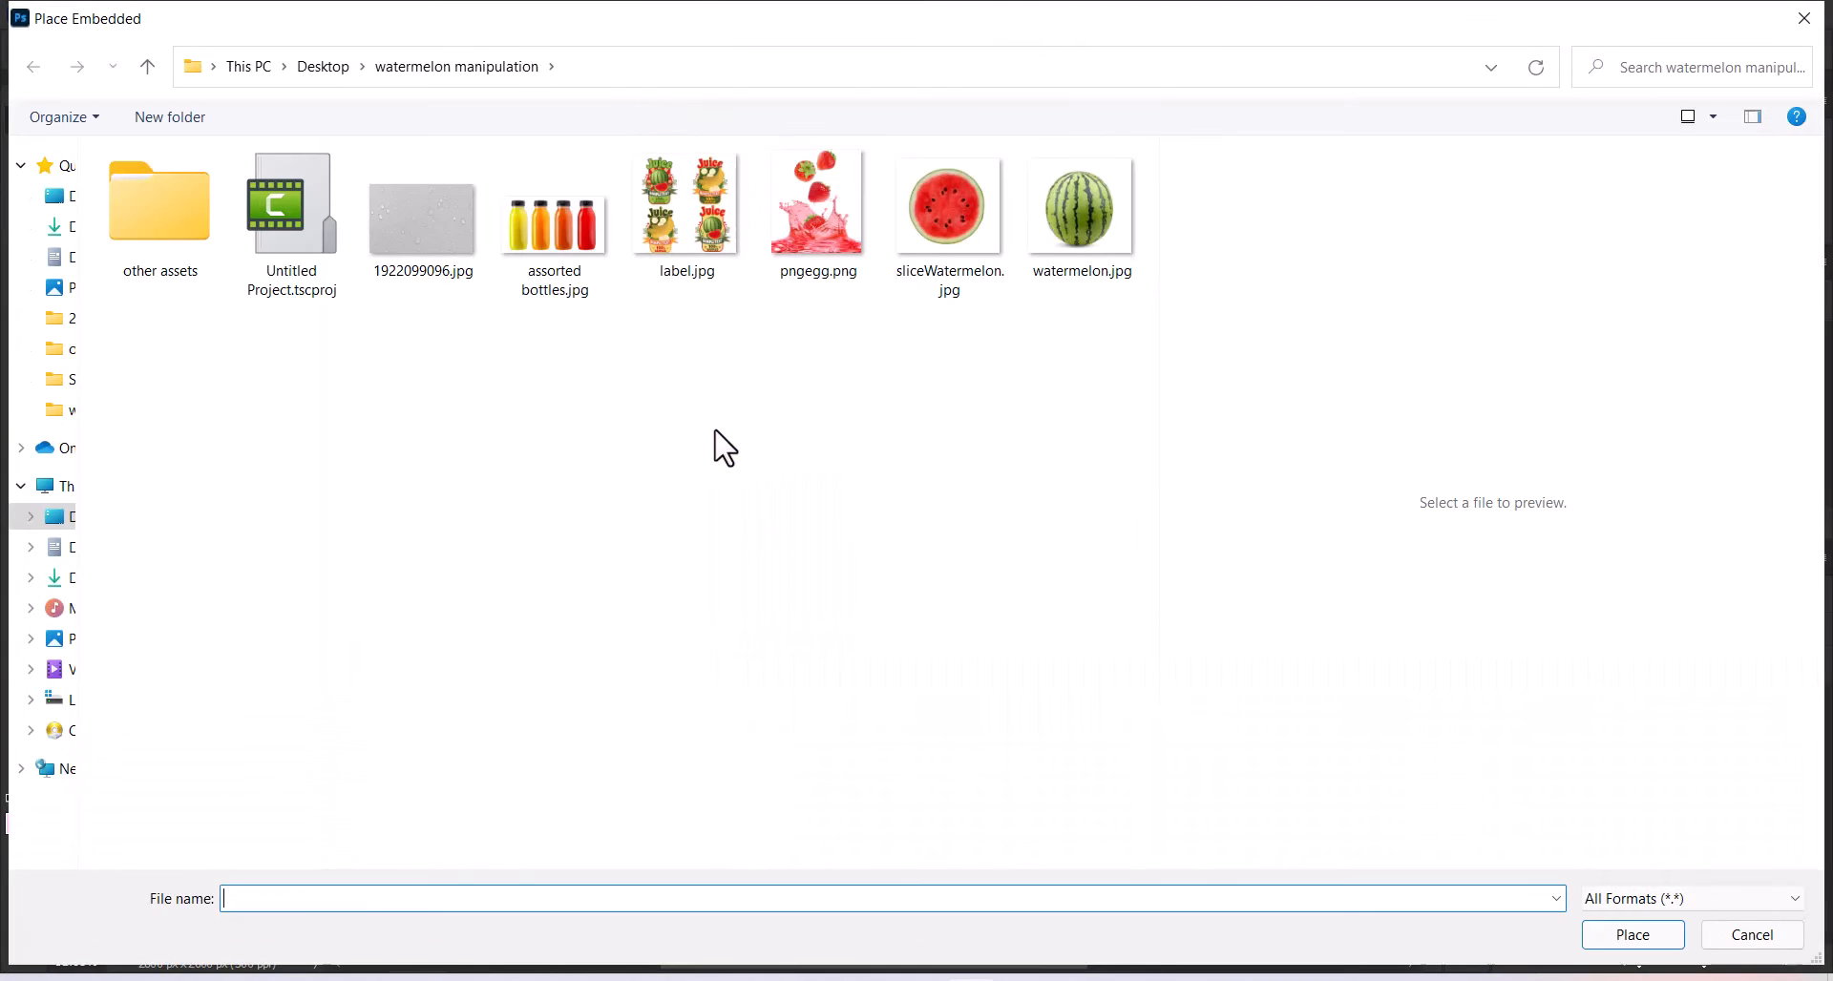
left_click(1108, 233)
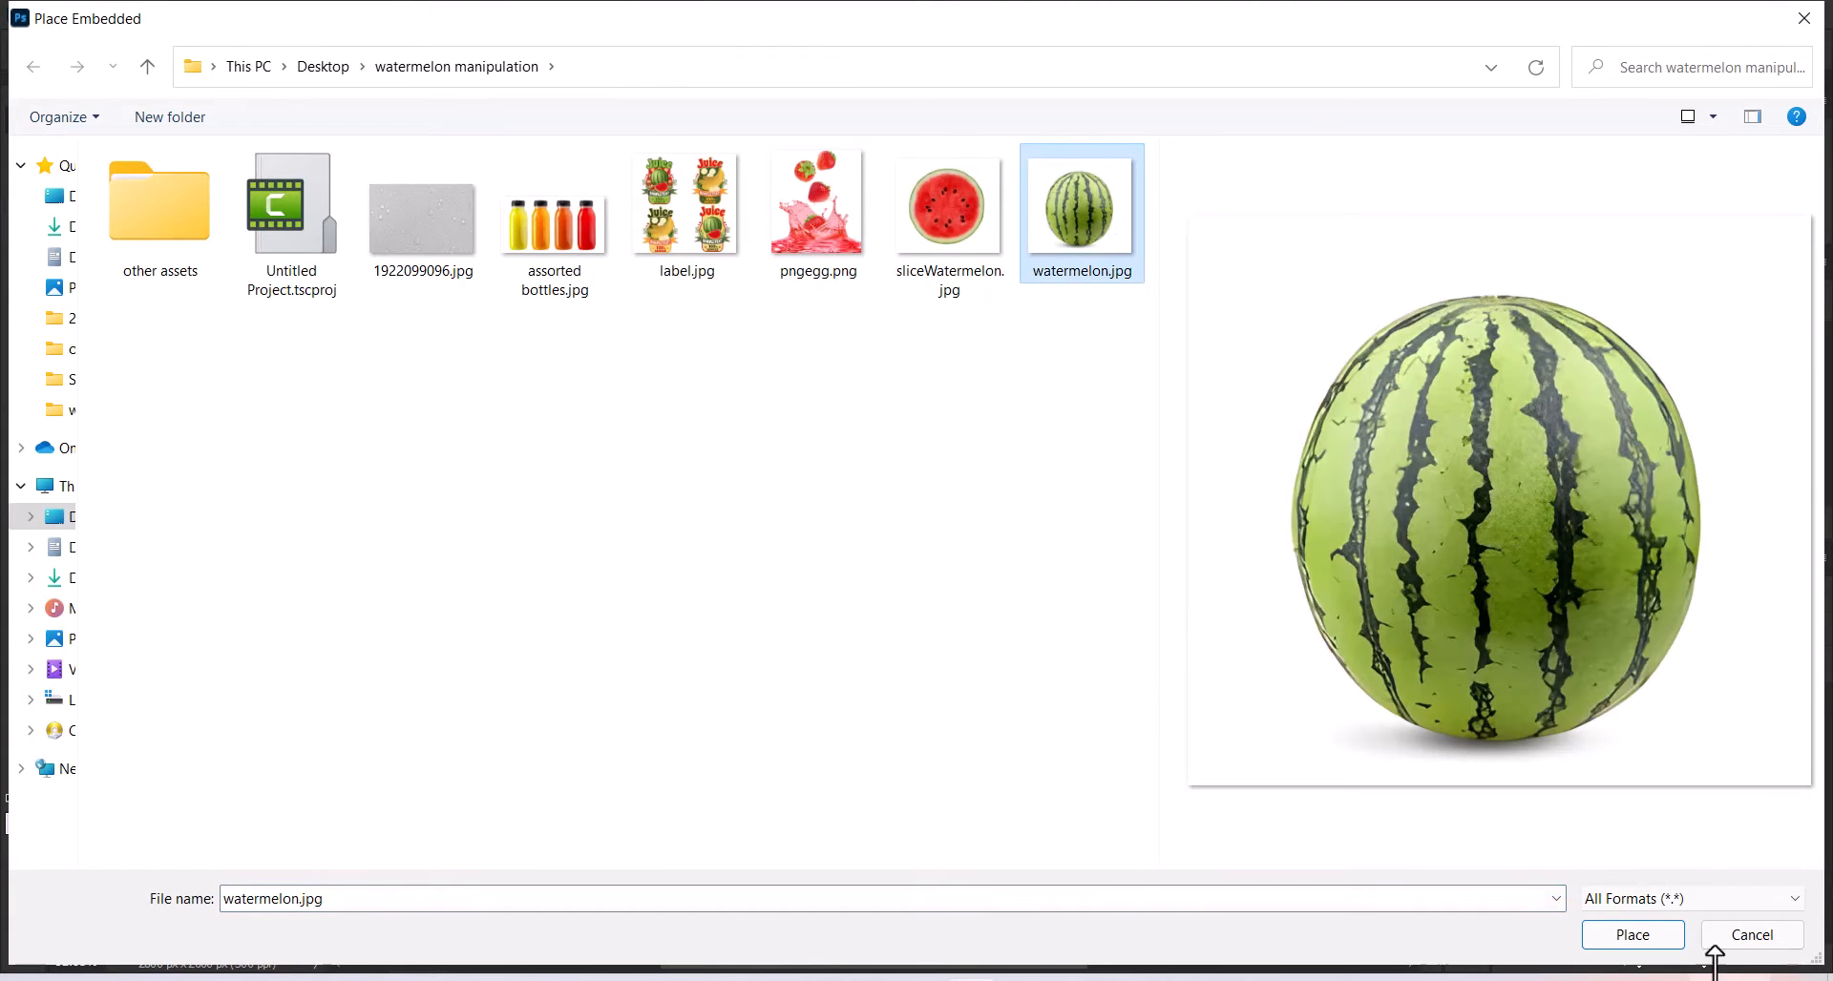
left_click(1654, 940)
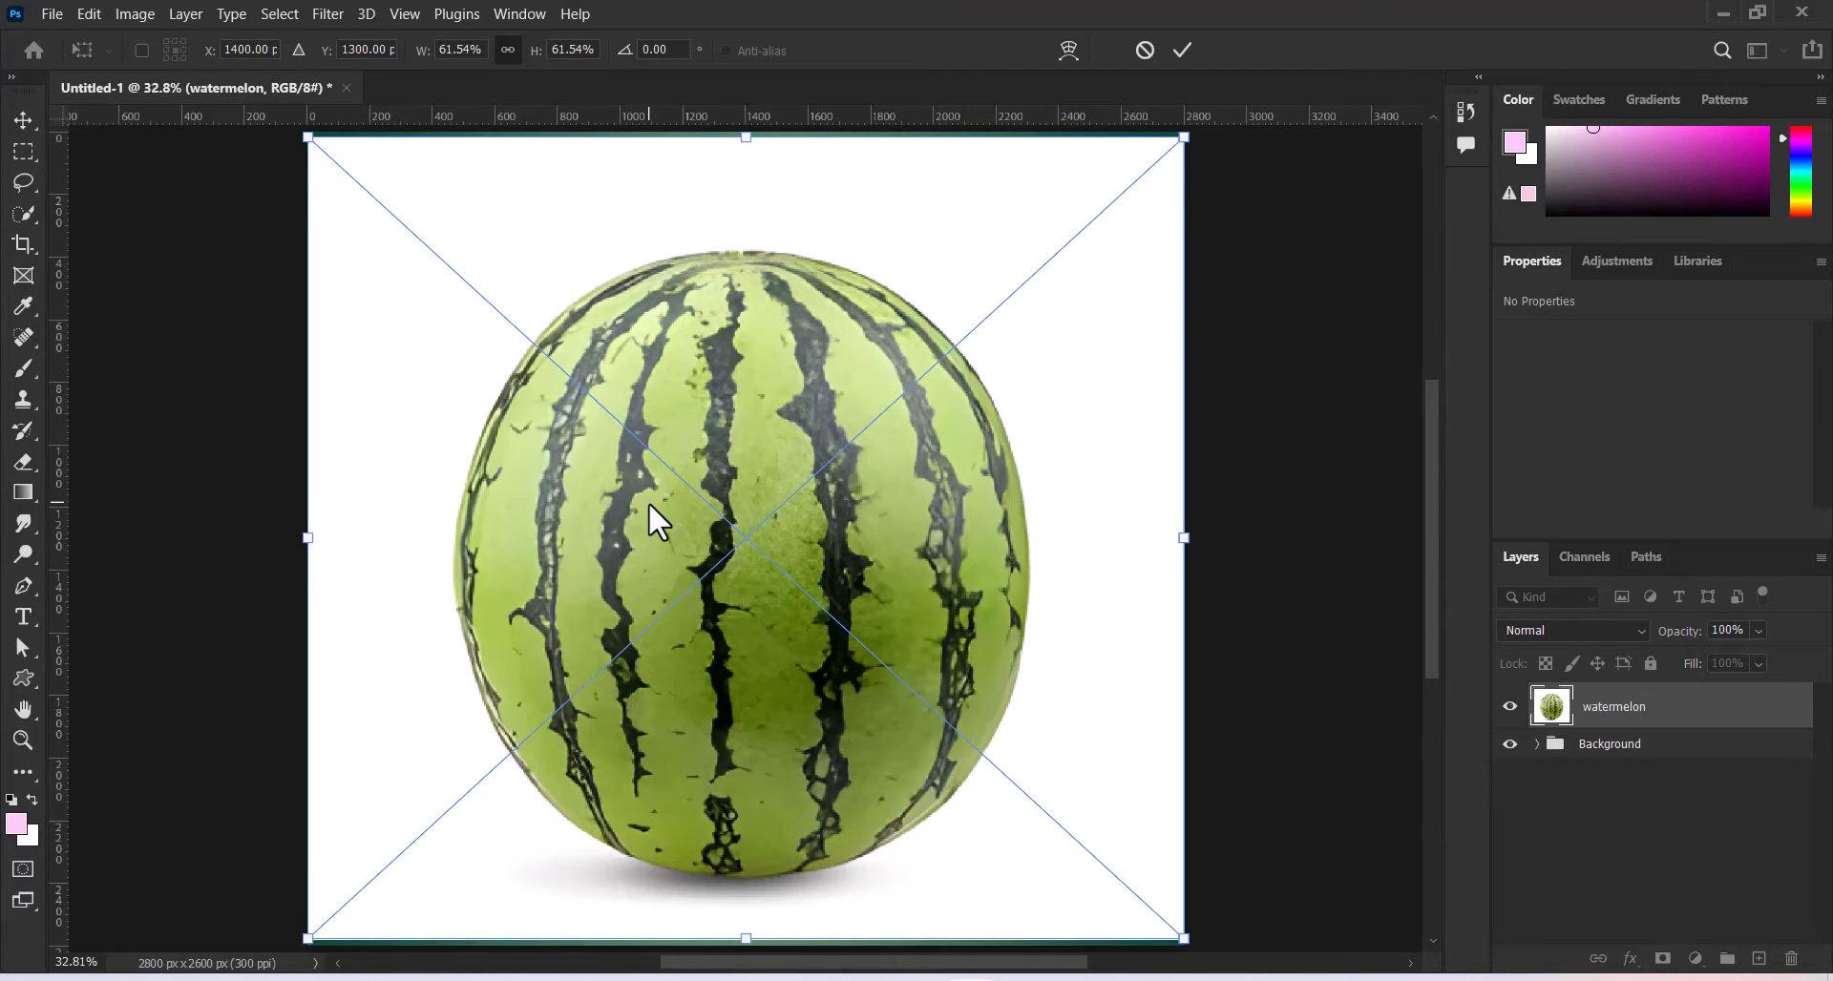
left_click(1183, 50)
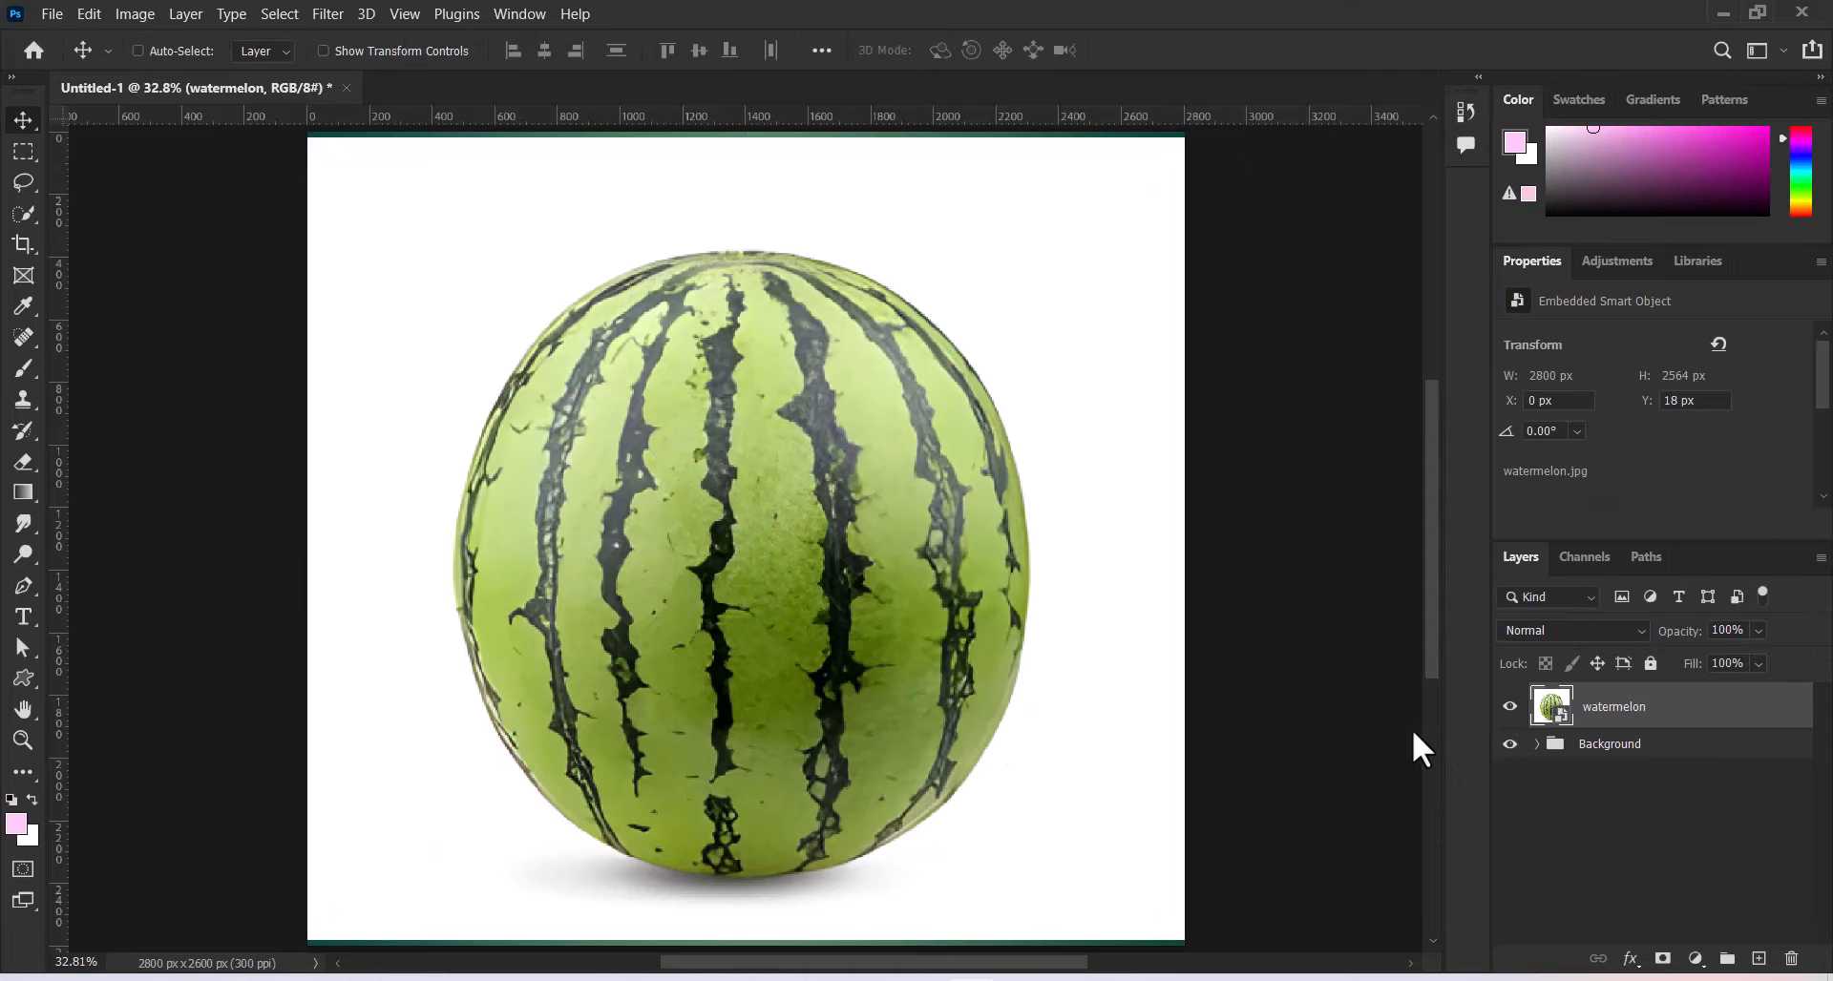
Rasterize the watermelon smart object and duplicate the layer
left_click_drag(1616, 711, 1559, 745)
left_click(196, 14)
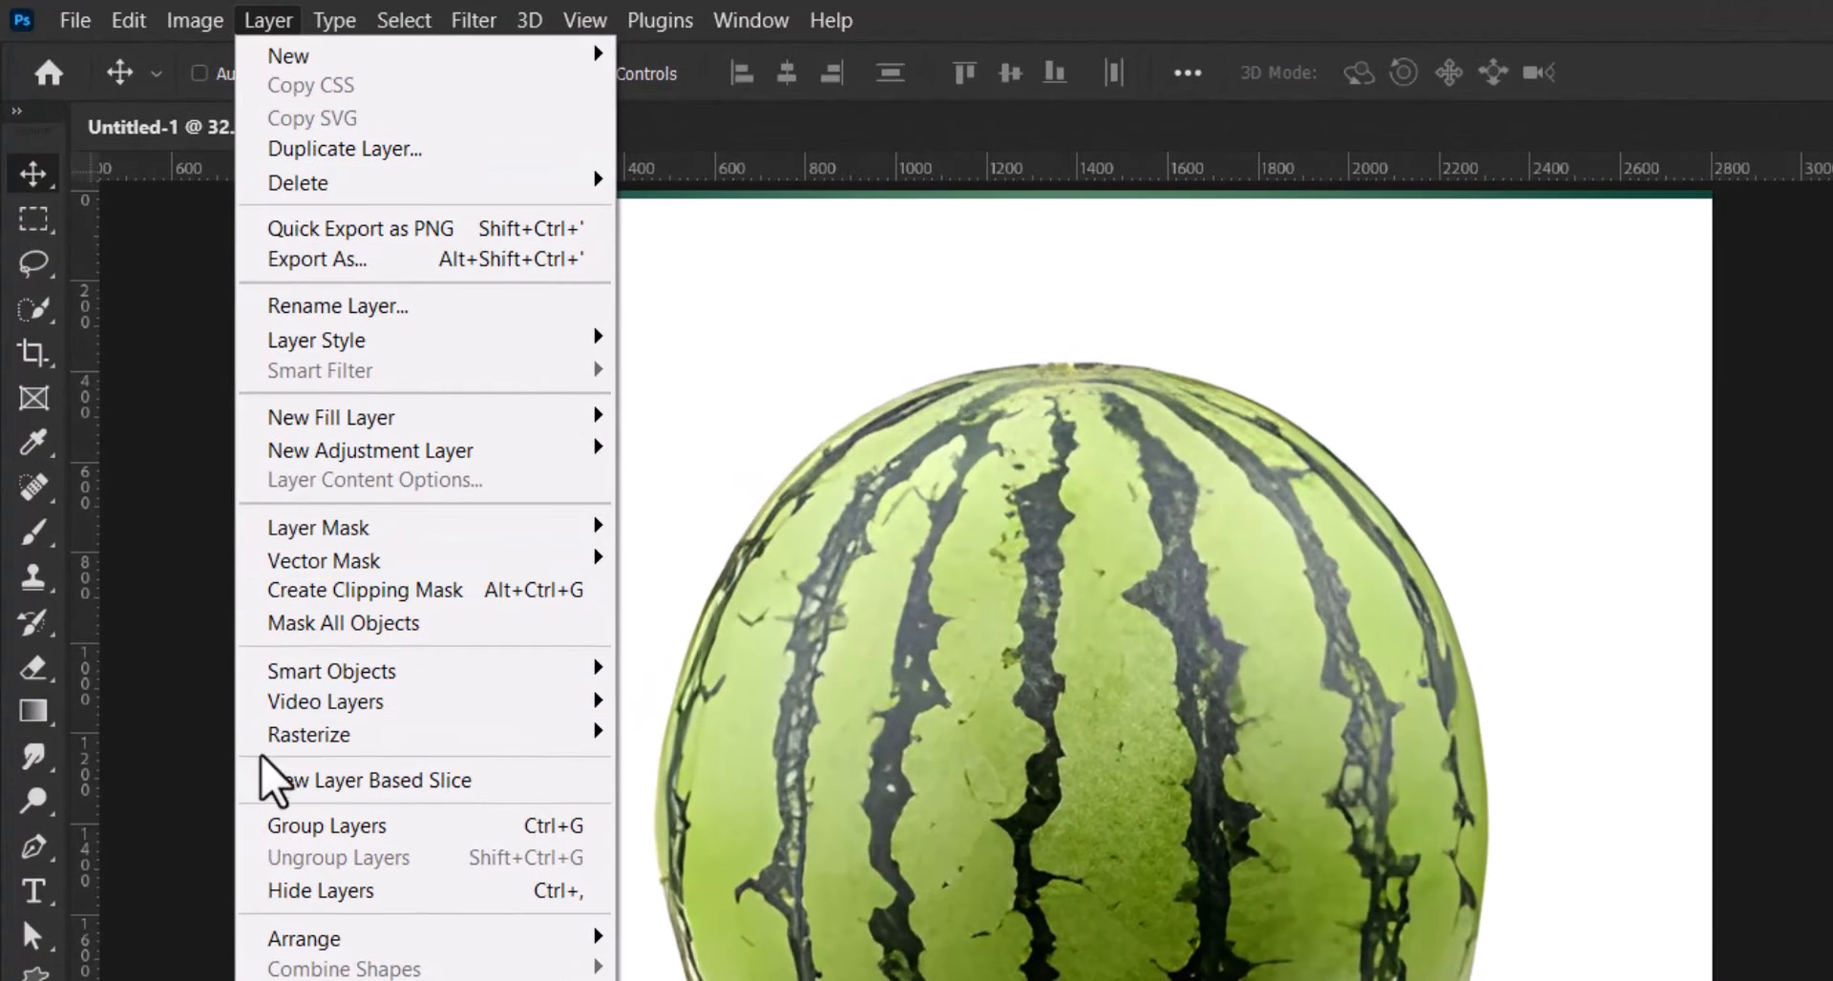
mouse_move(282, 739)
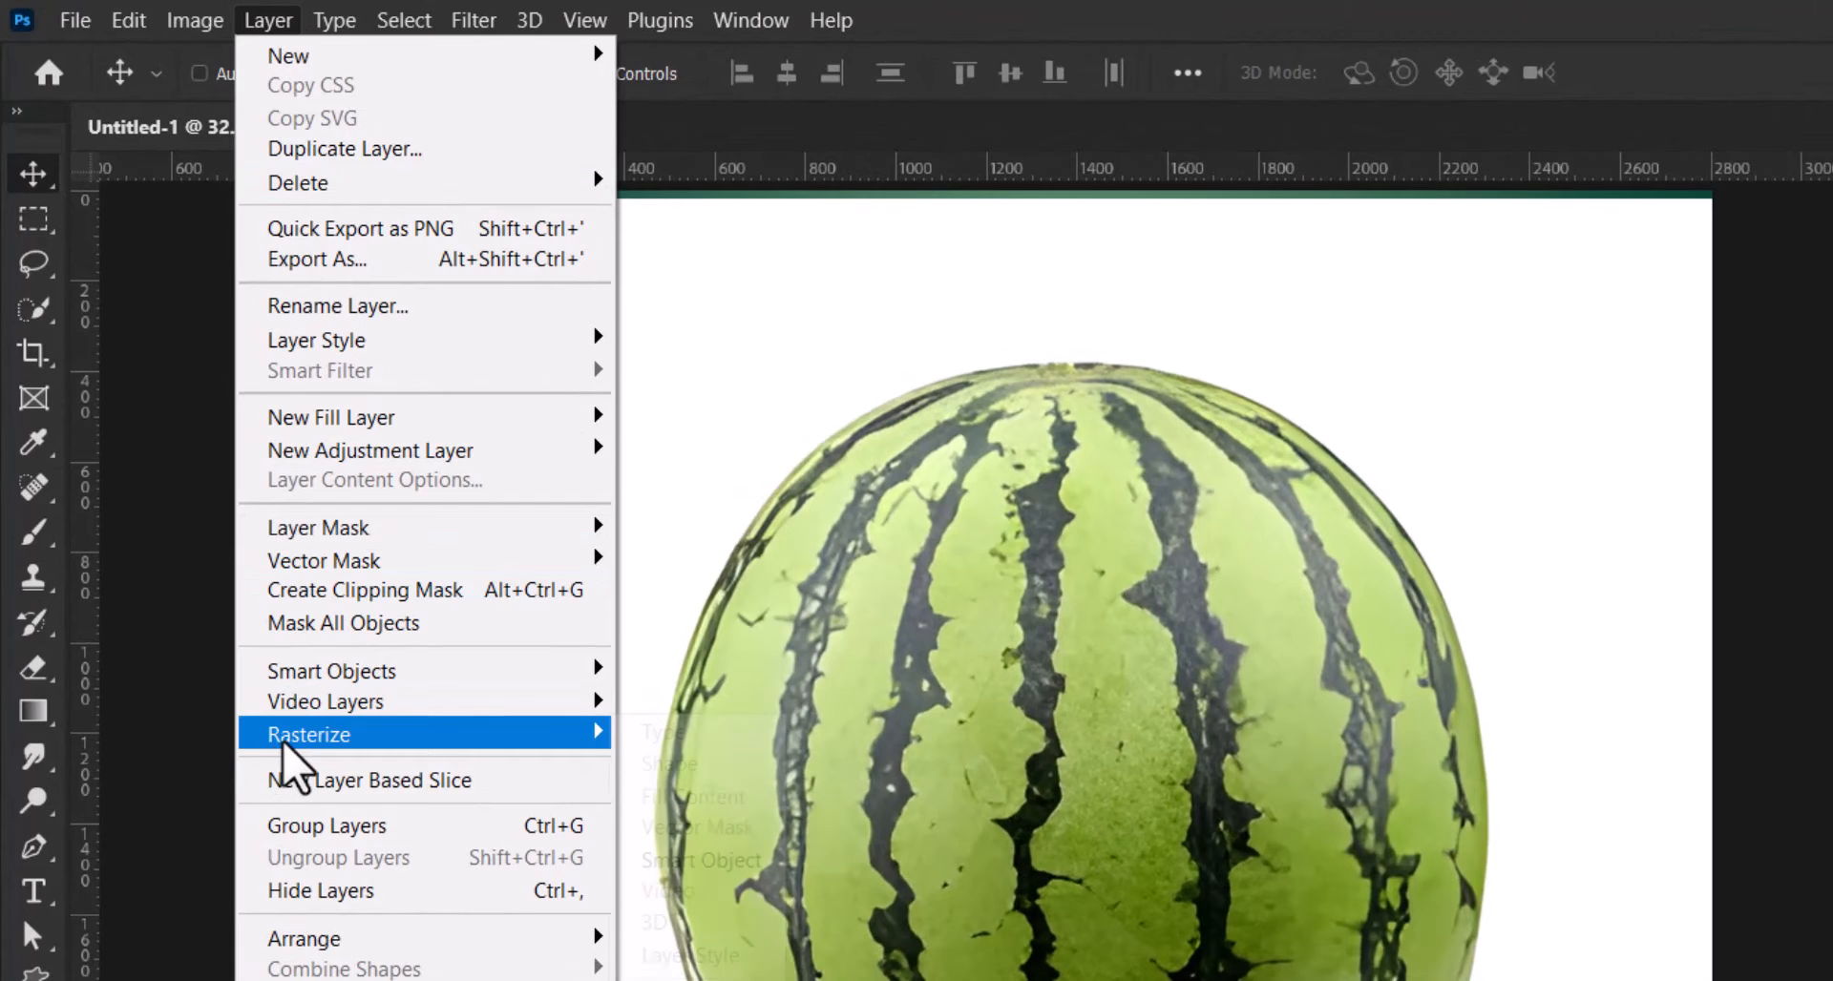
left_click(721, 862)
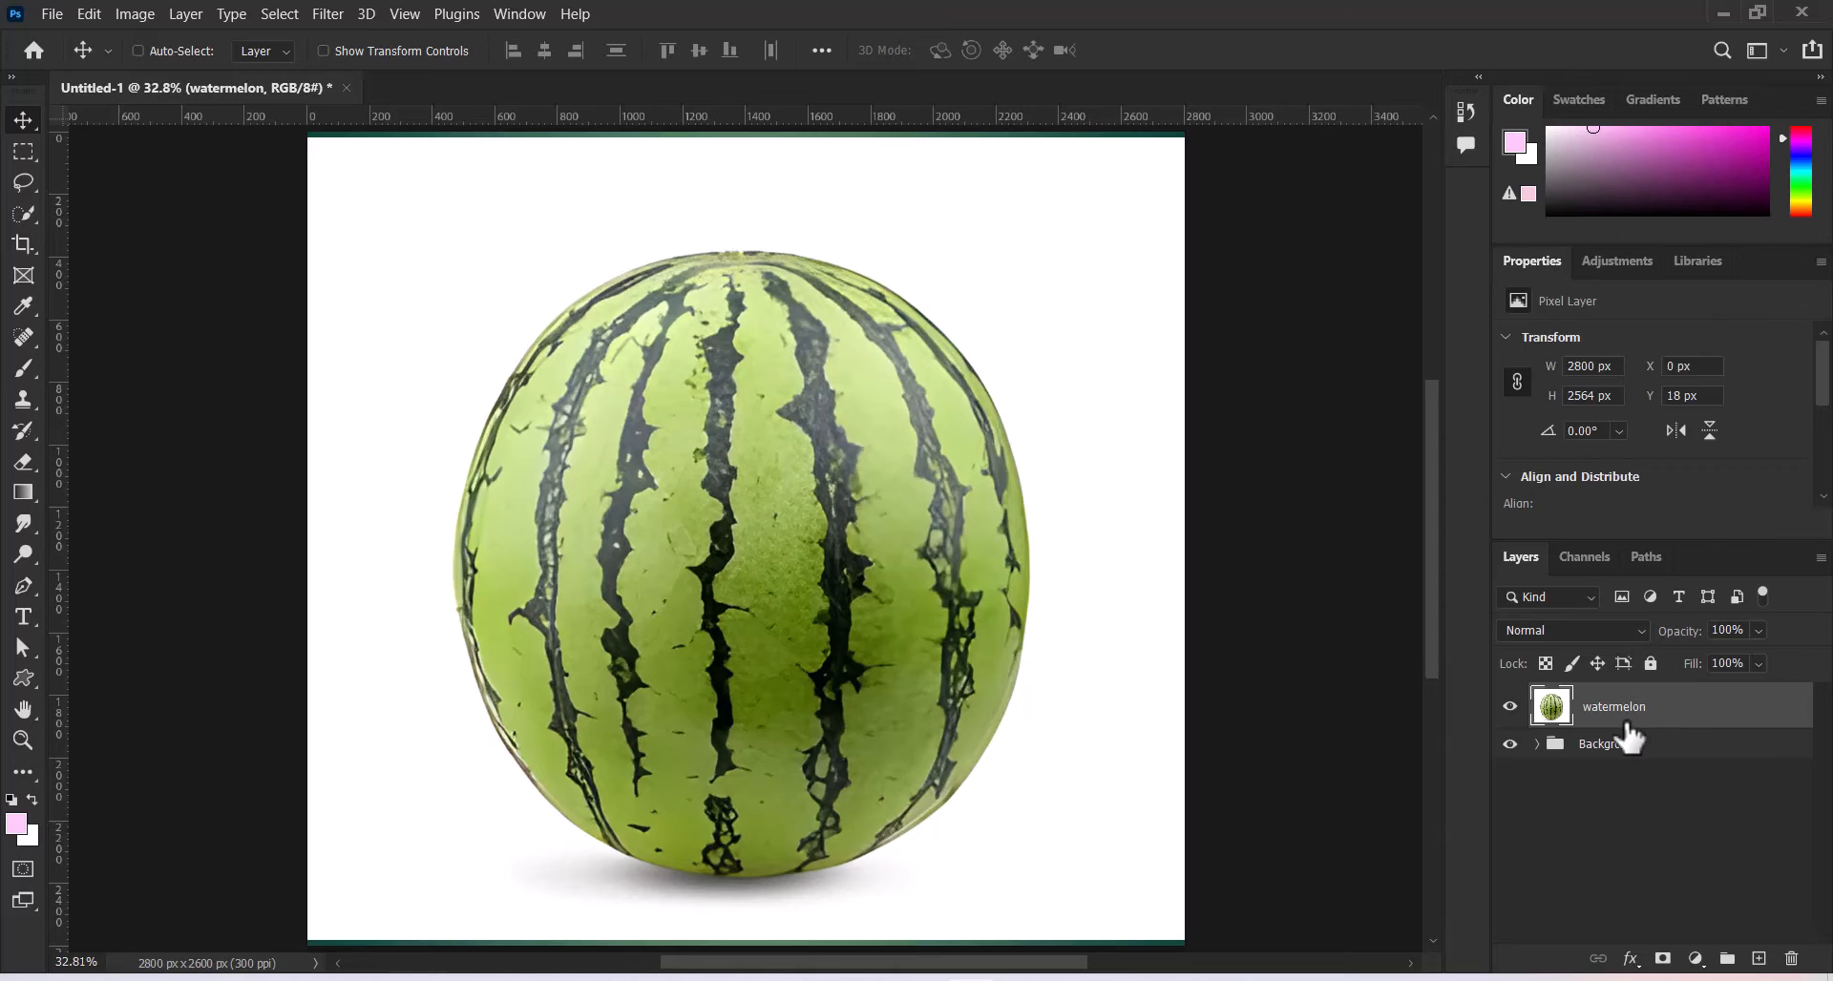
key("ctrl")
key("ctrl+j")
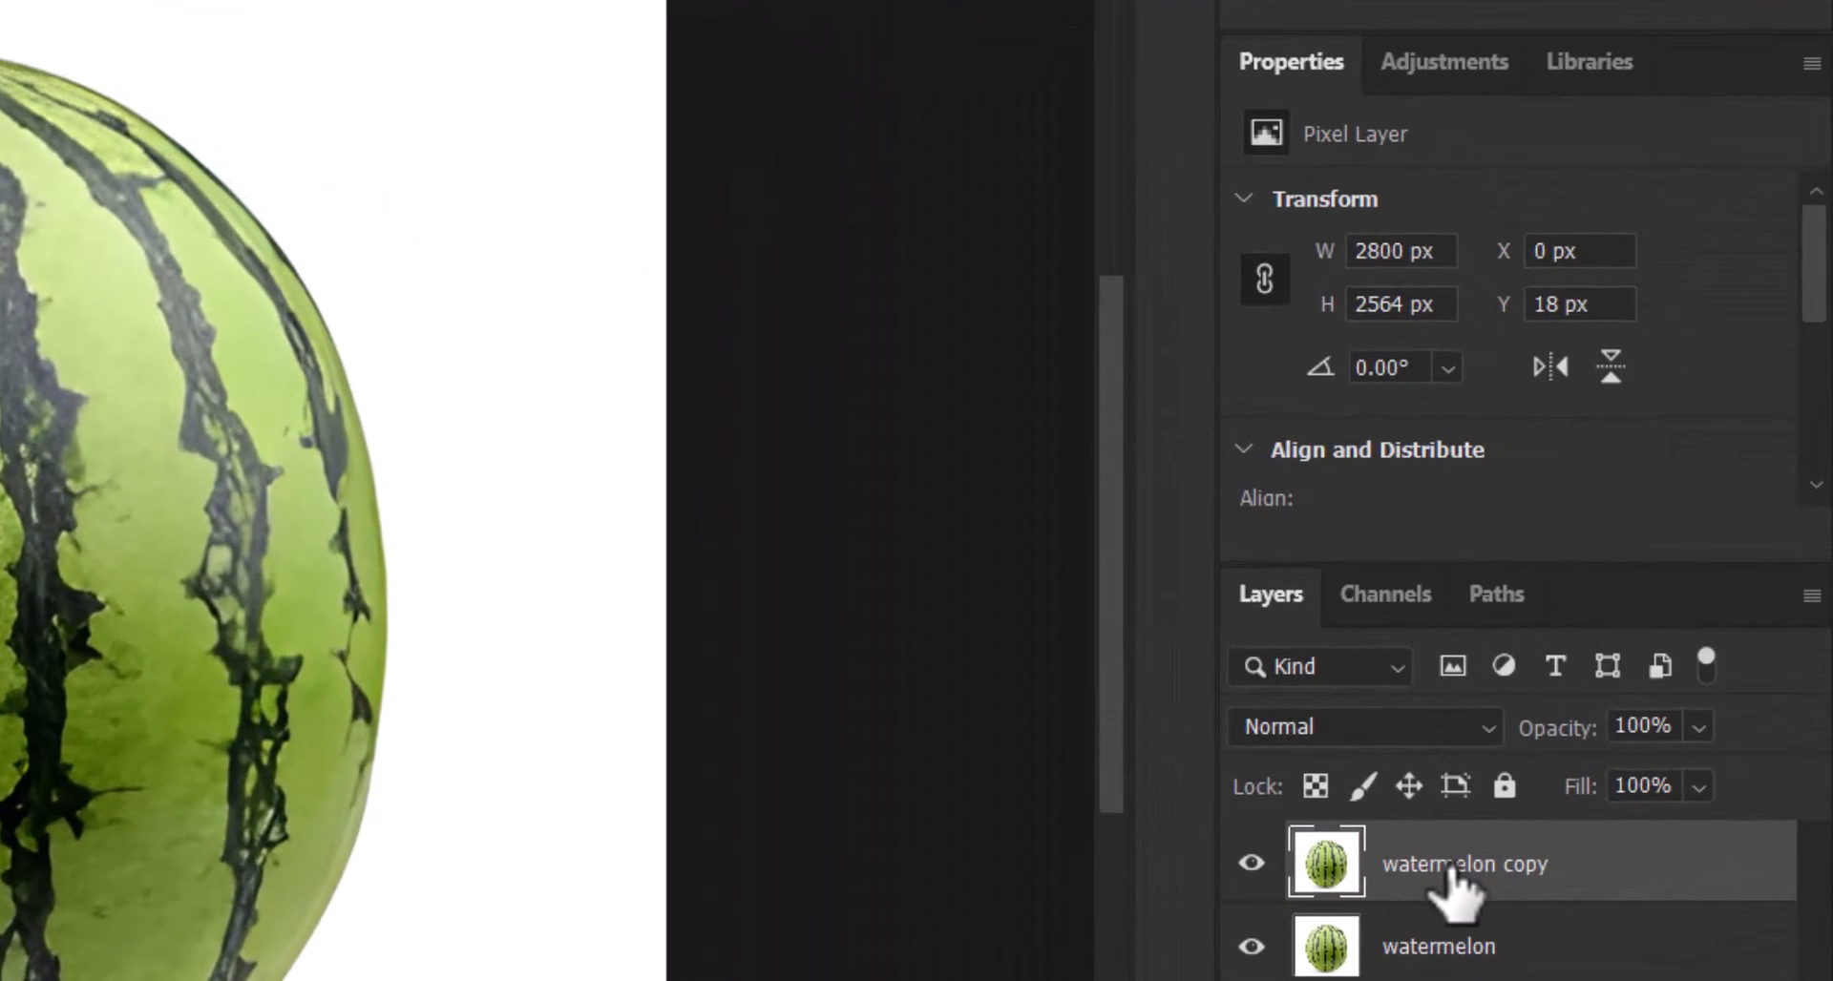
Cut out the watermelon on the copy using Select Subject and deleting the inverted selection, hide the original layer, and deselect
left_click_drag(1812, 306, 1828, 468)
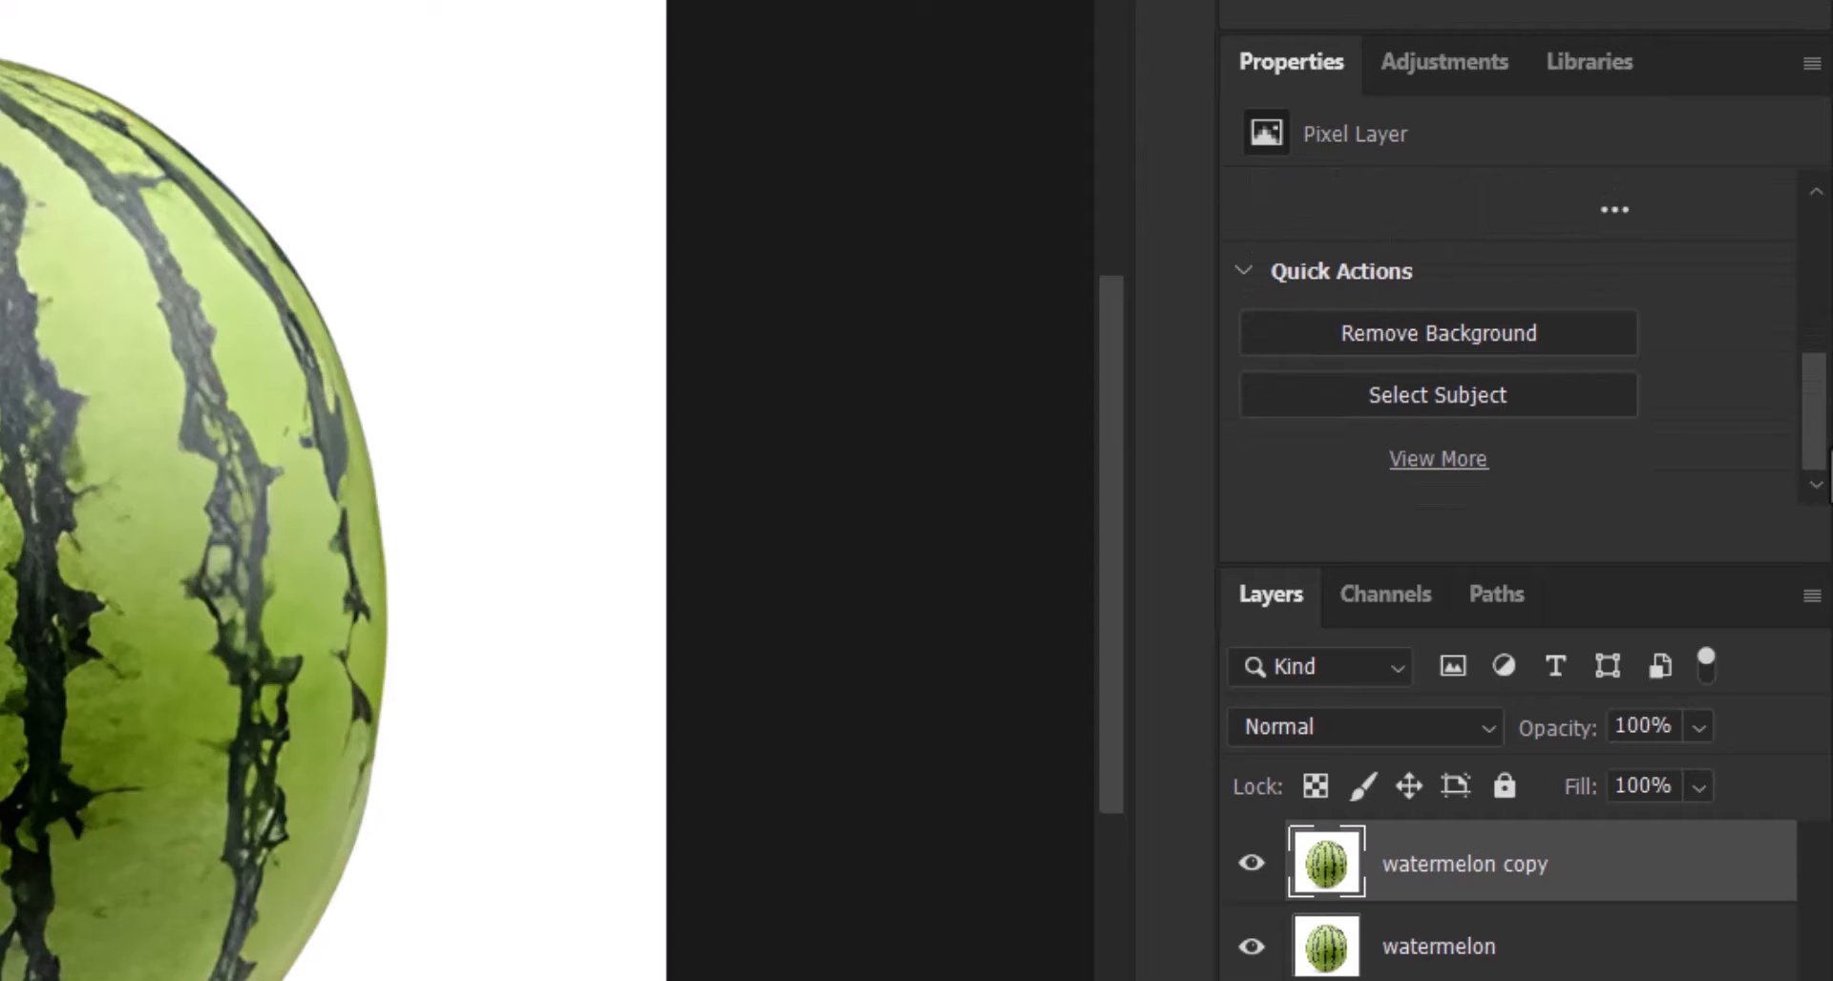
left_click(1384, 405)
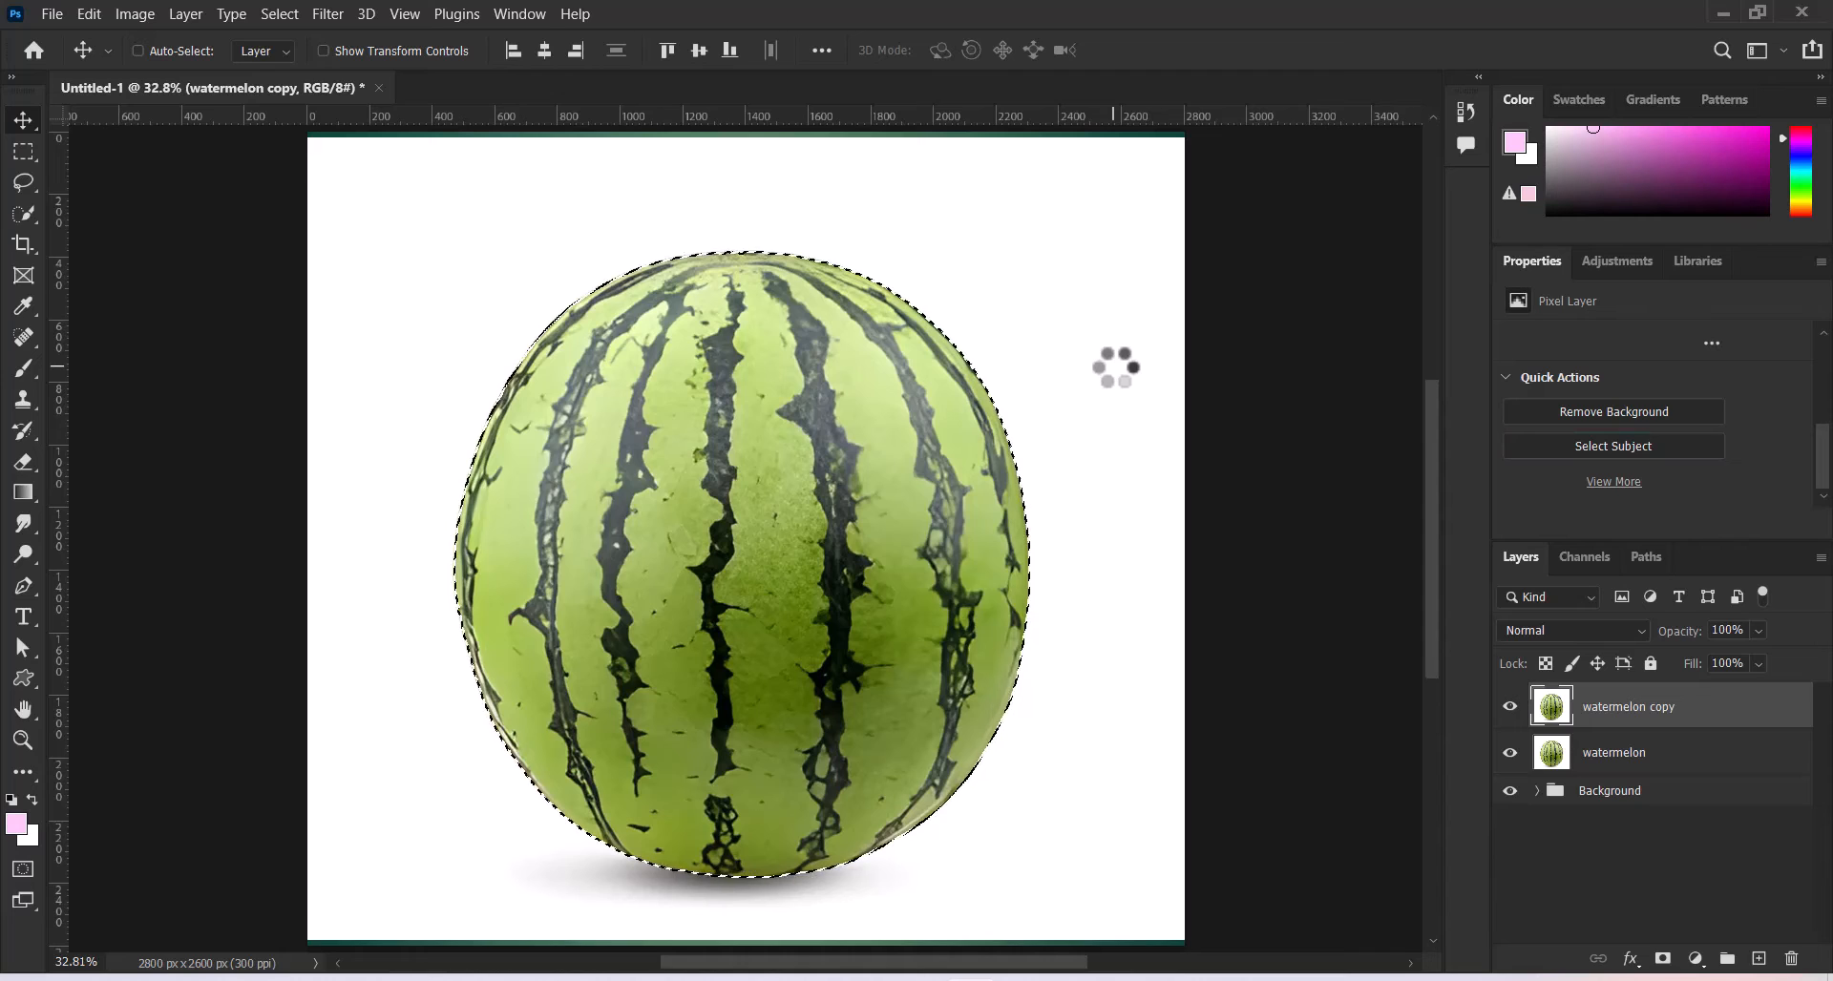
key("ctrl")
key("ctrl+shift+i")
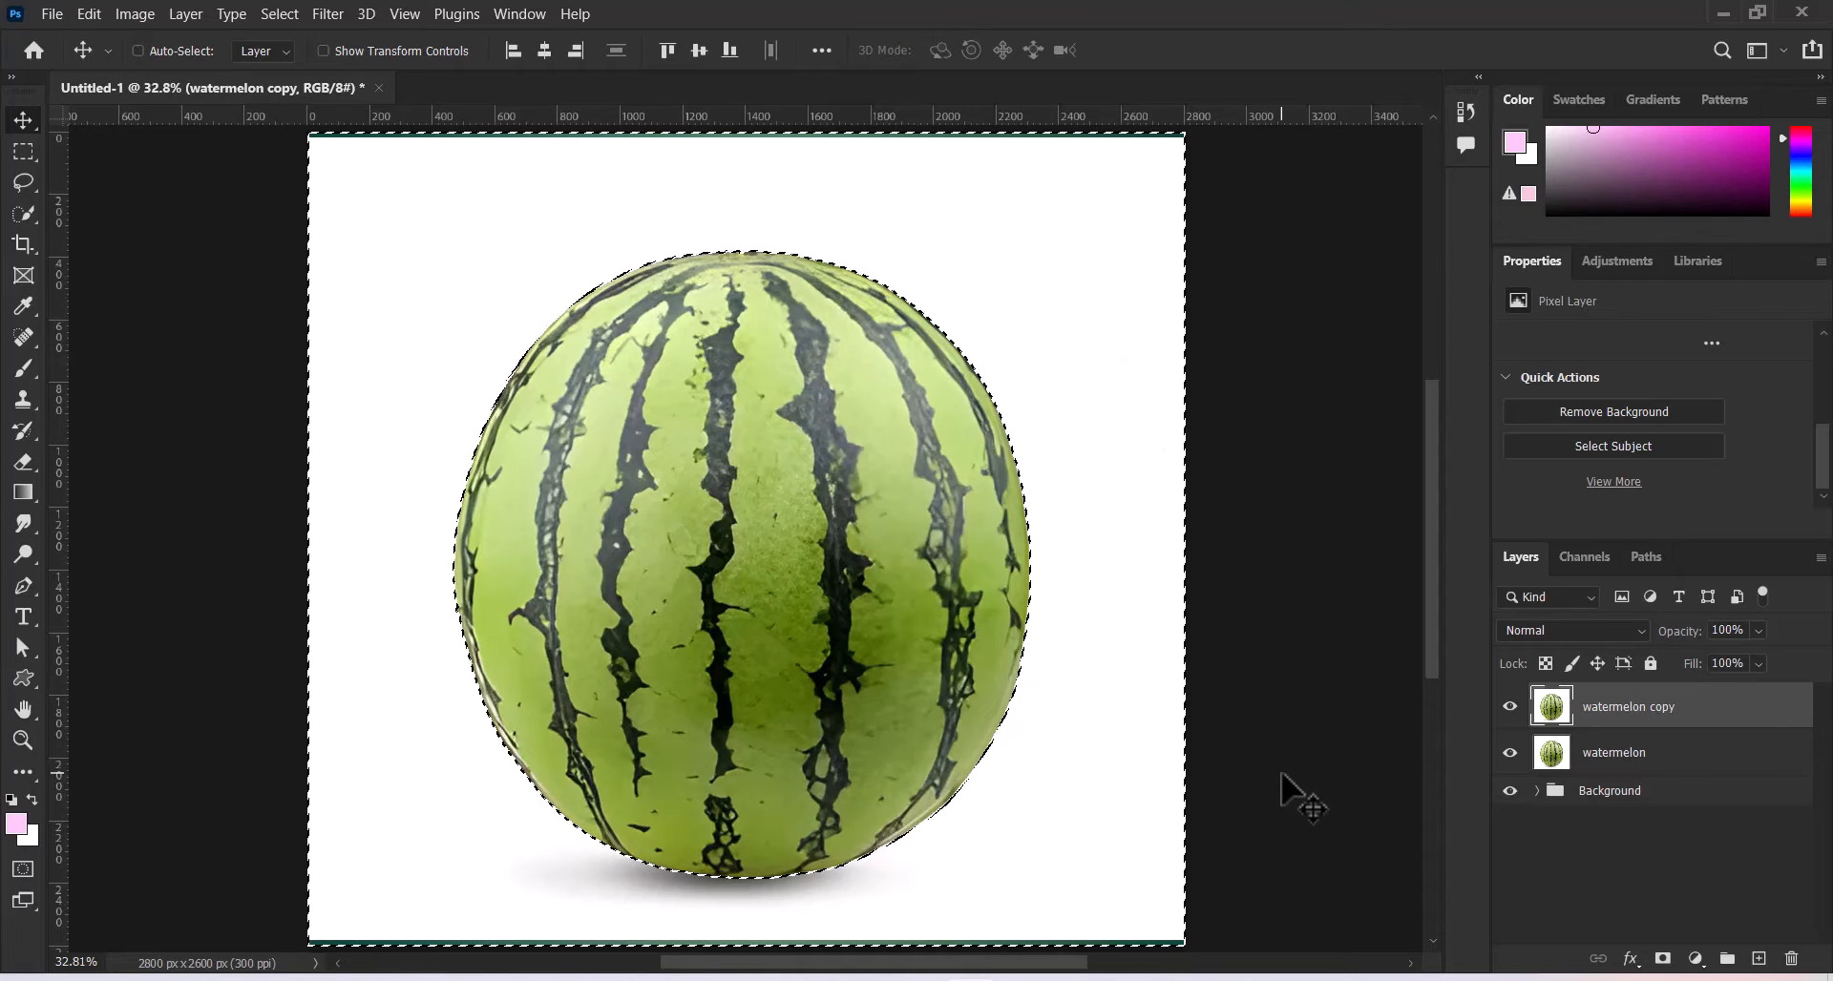
key("Delete")
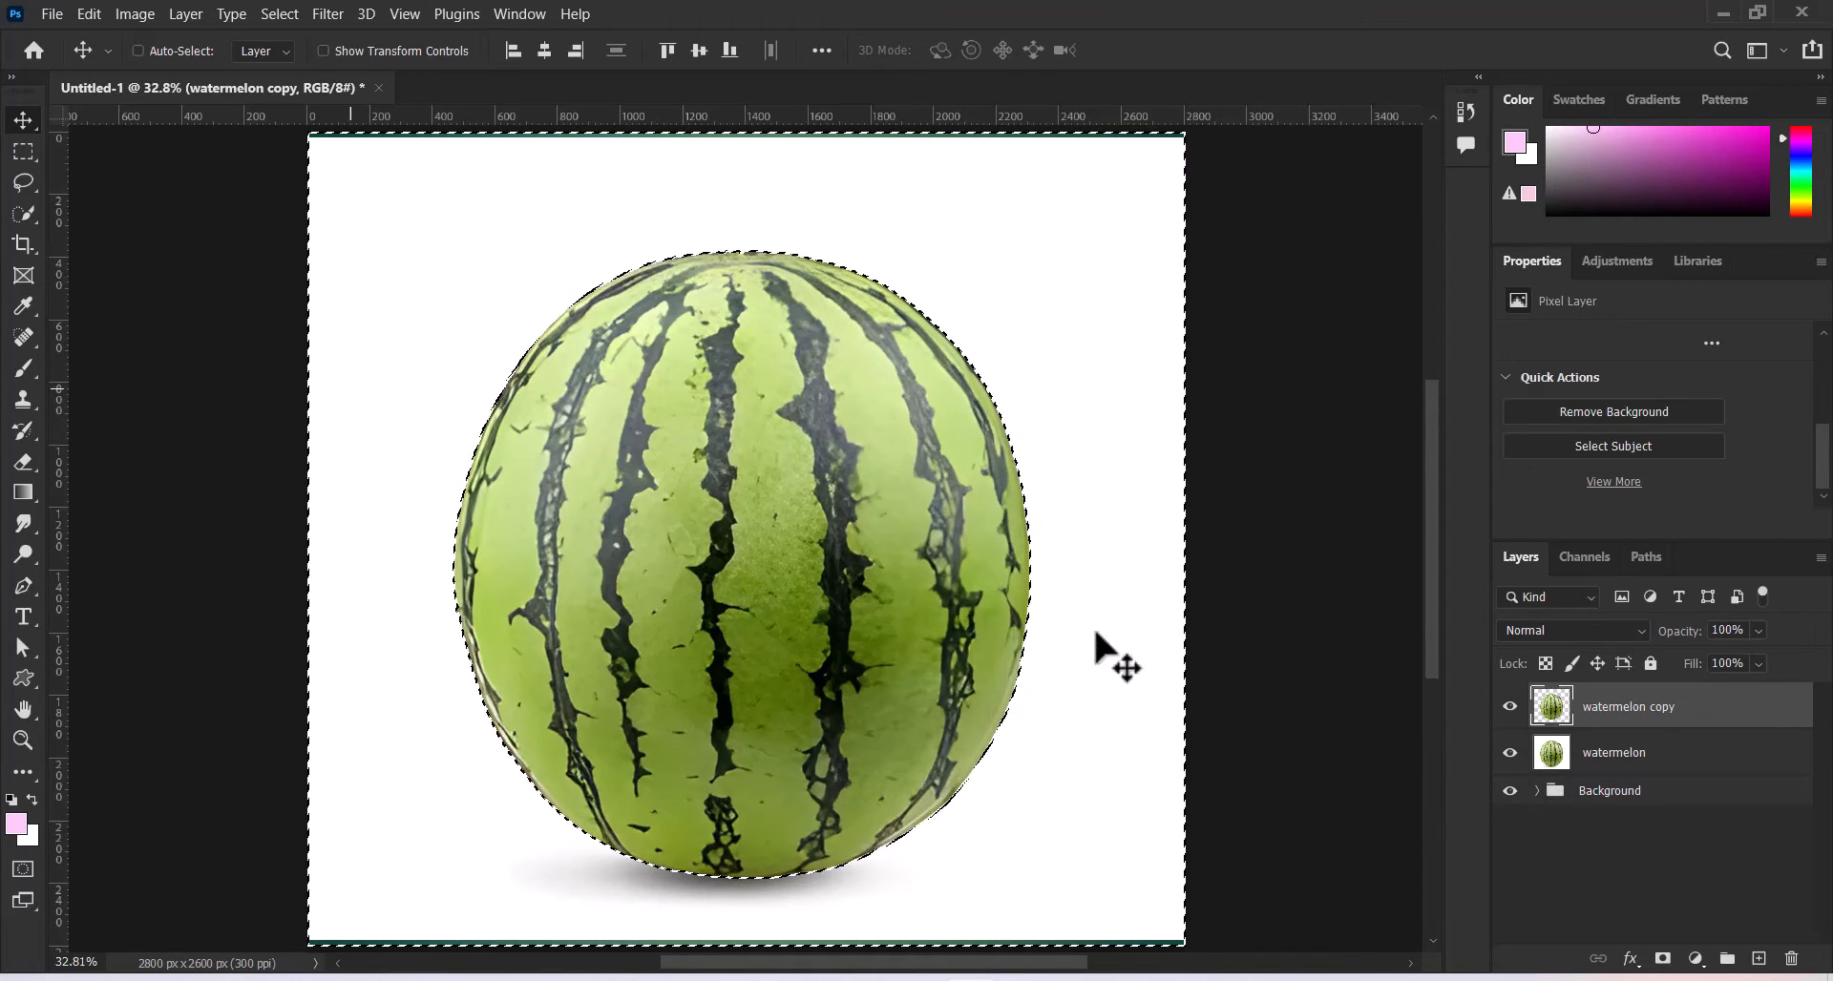
left_click(1509, 753)
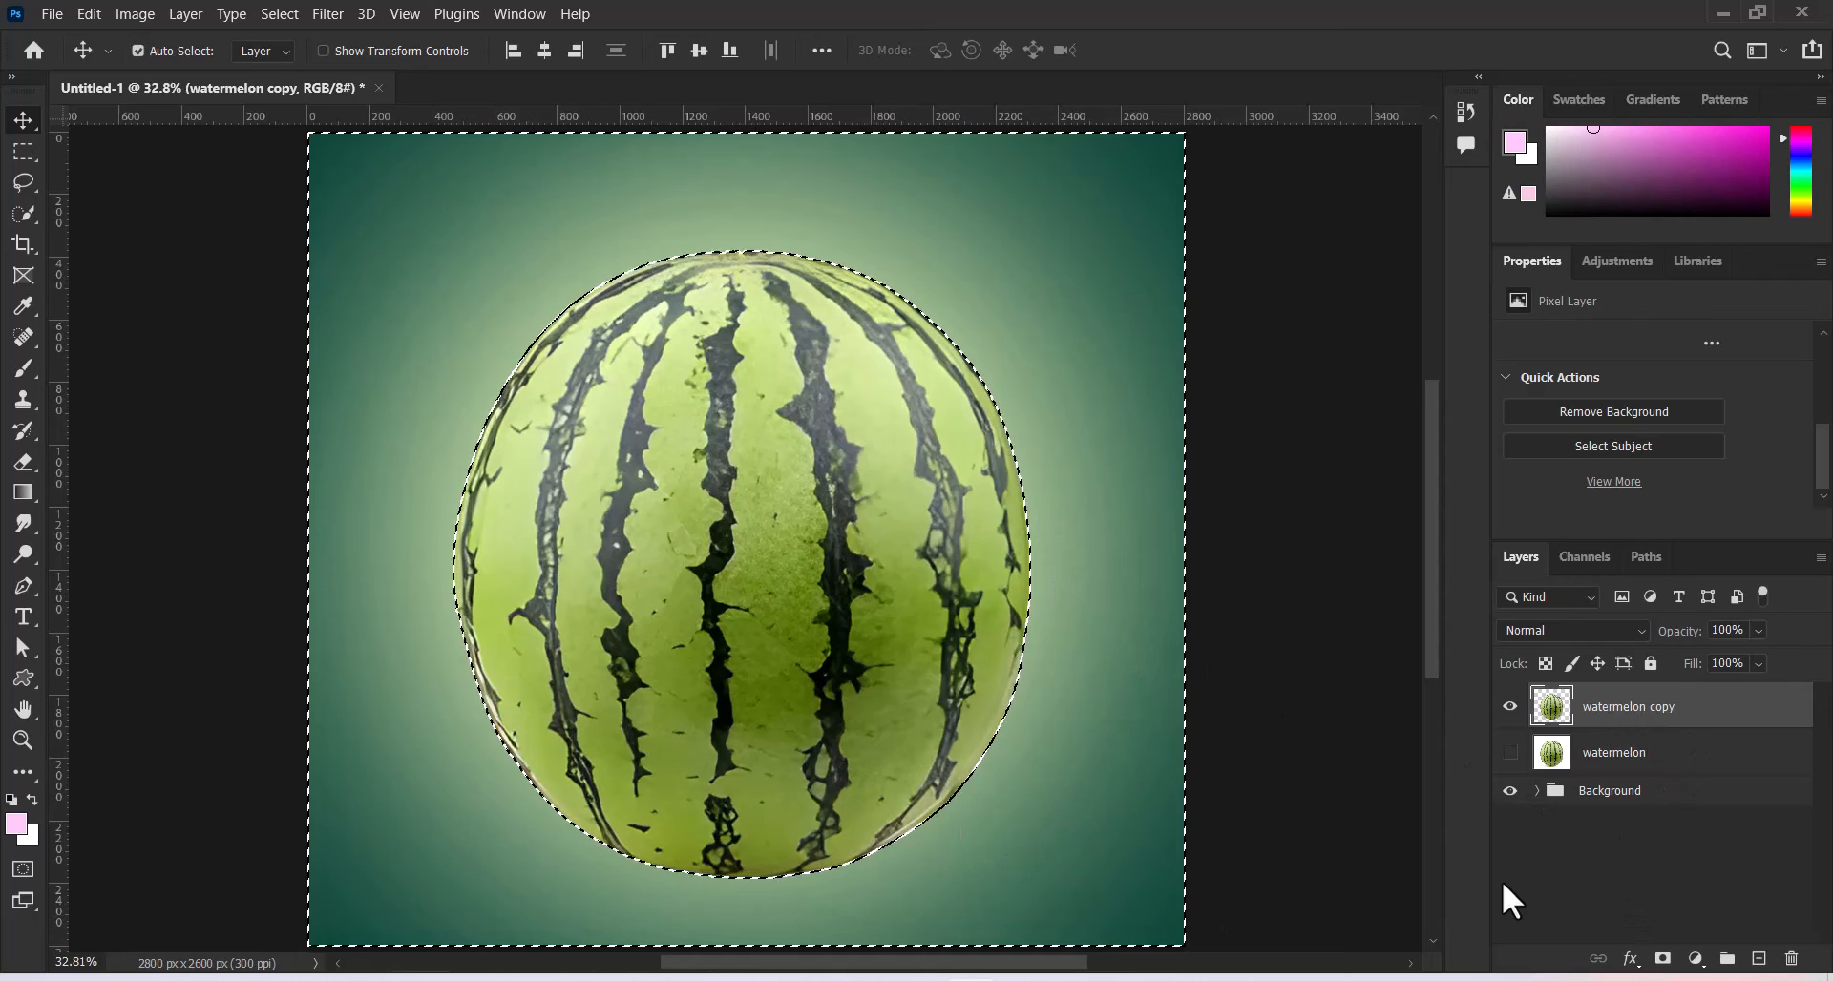
key("ctrl+d")
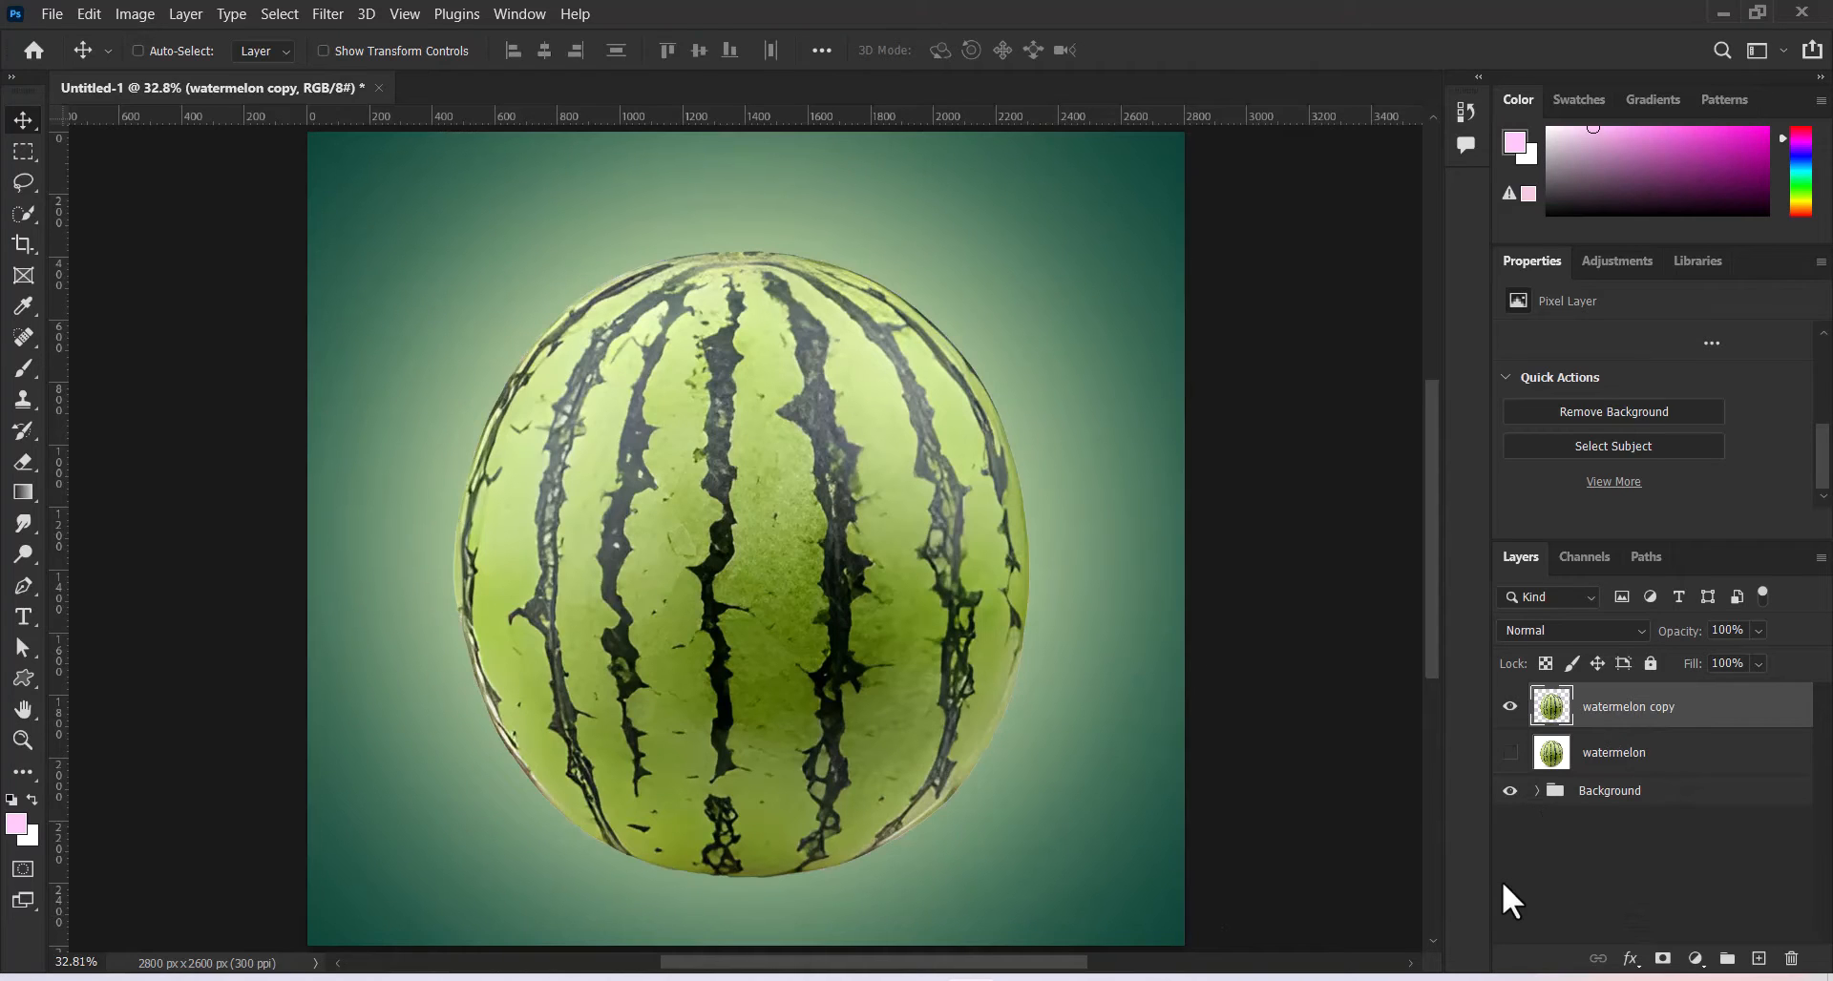
Hide the rulers and make the original watermelon layer active and visible
key("alt+bracketleft")
key("ctrl+r")
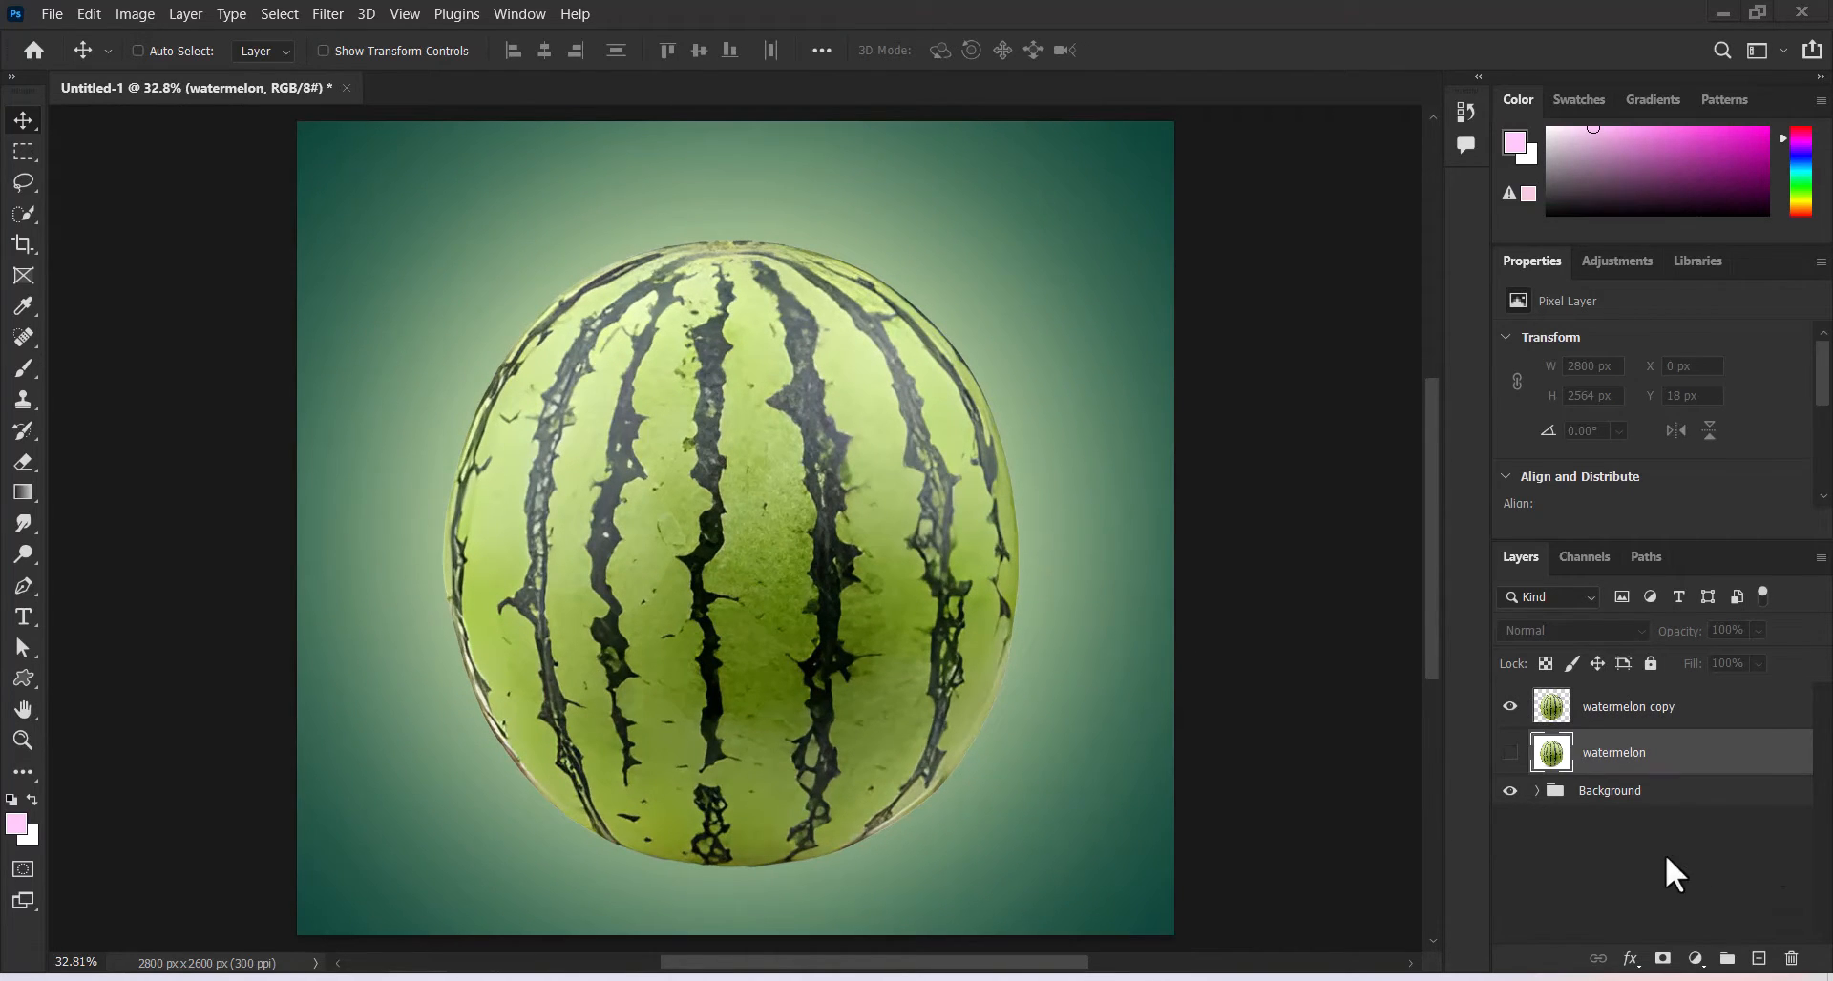
key("ctrl+comma")
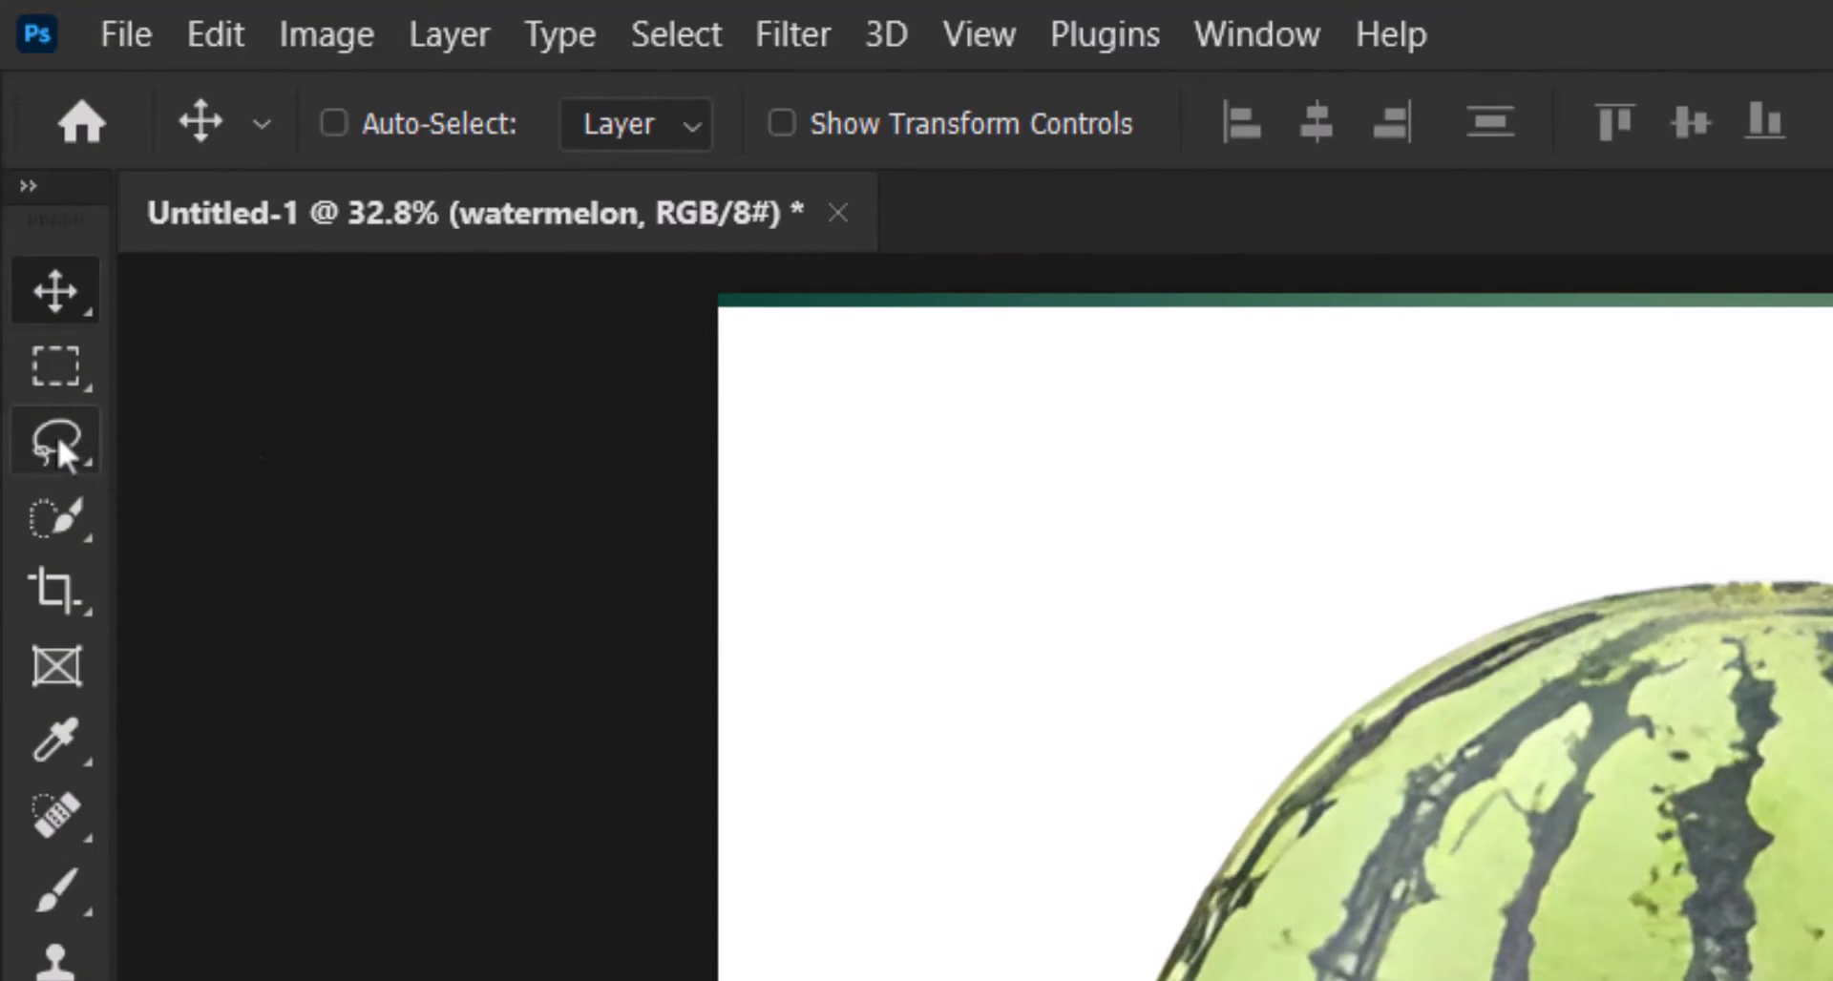
Draw a freehand lasso selection around the watermelon's base and ground shadow, and turn it into a mask on the original watermelon layer
left_click(57, 441)
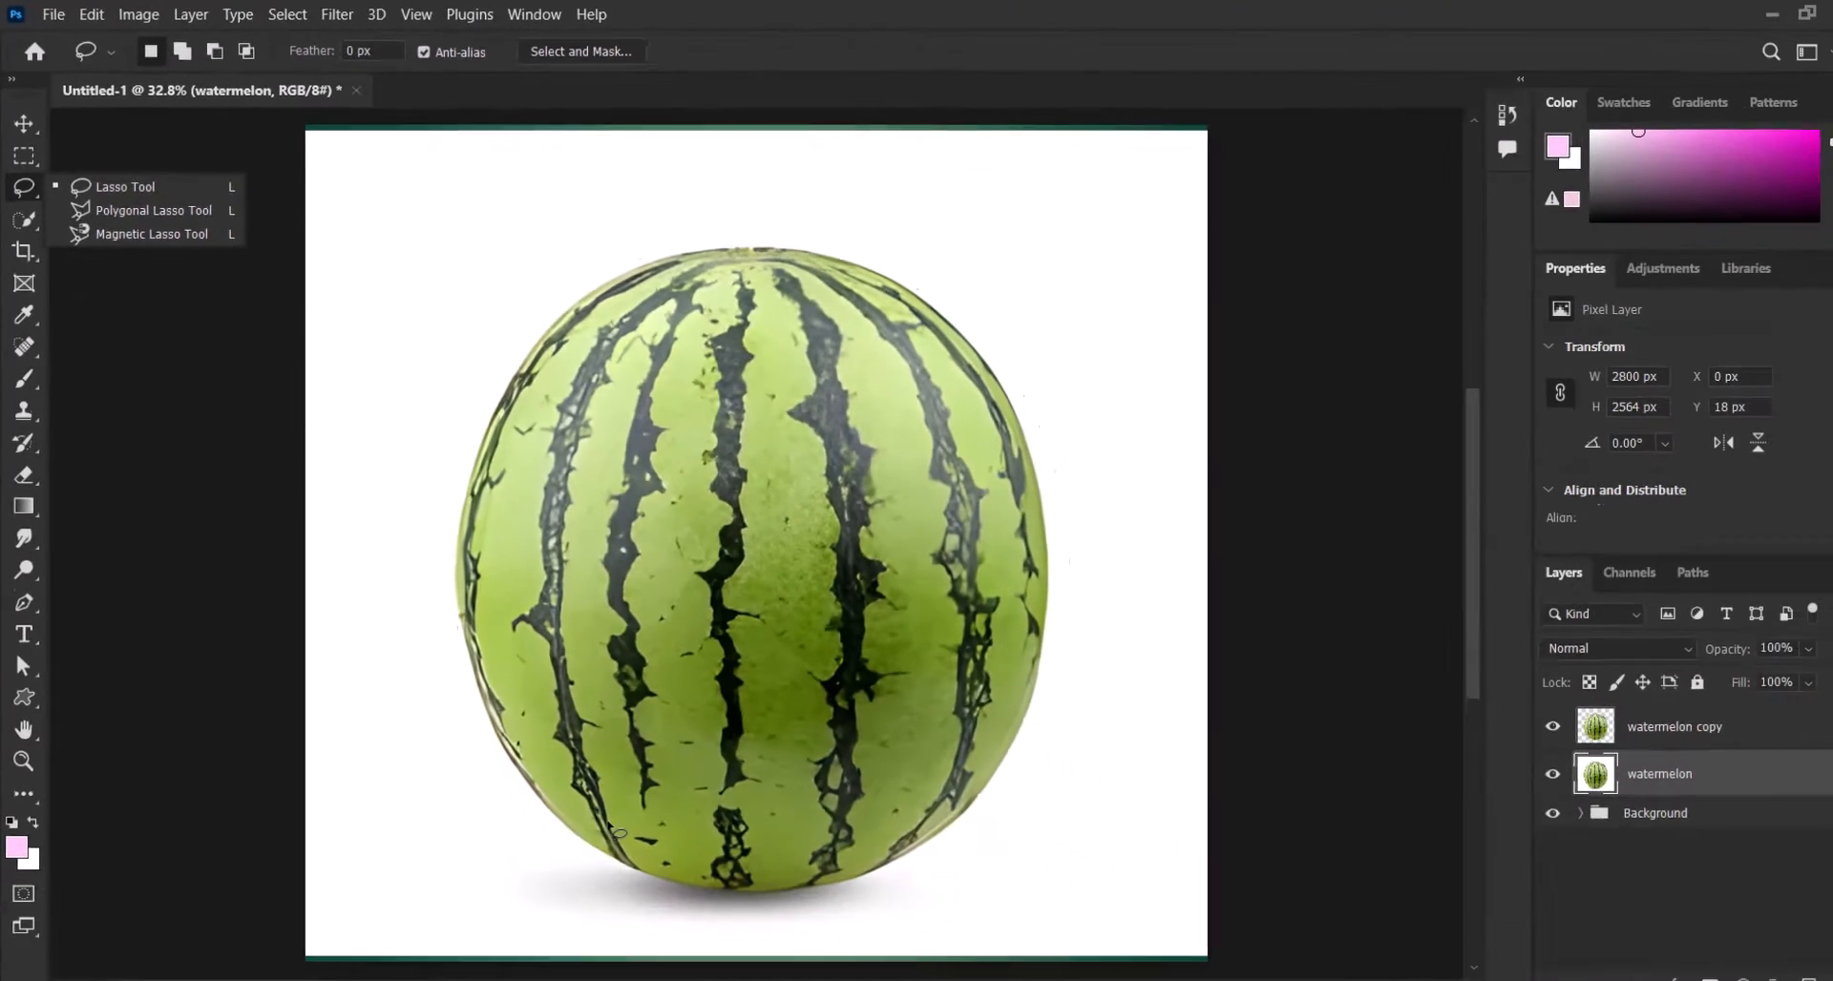
mouse_move(592, 798)
left_mouse_down()
mouse_move(806, 796)
mouse_move(874, 831)
mouse_move(885, 899)
mouse_move(768, 910)
left_mouse_up()
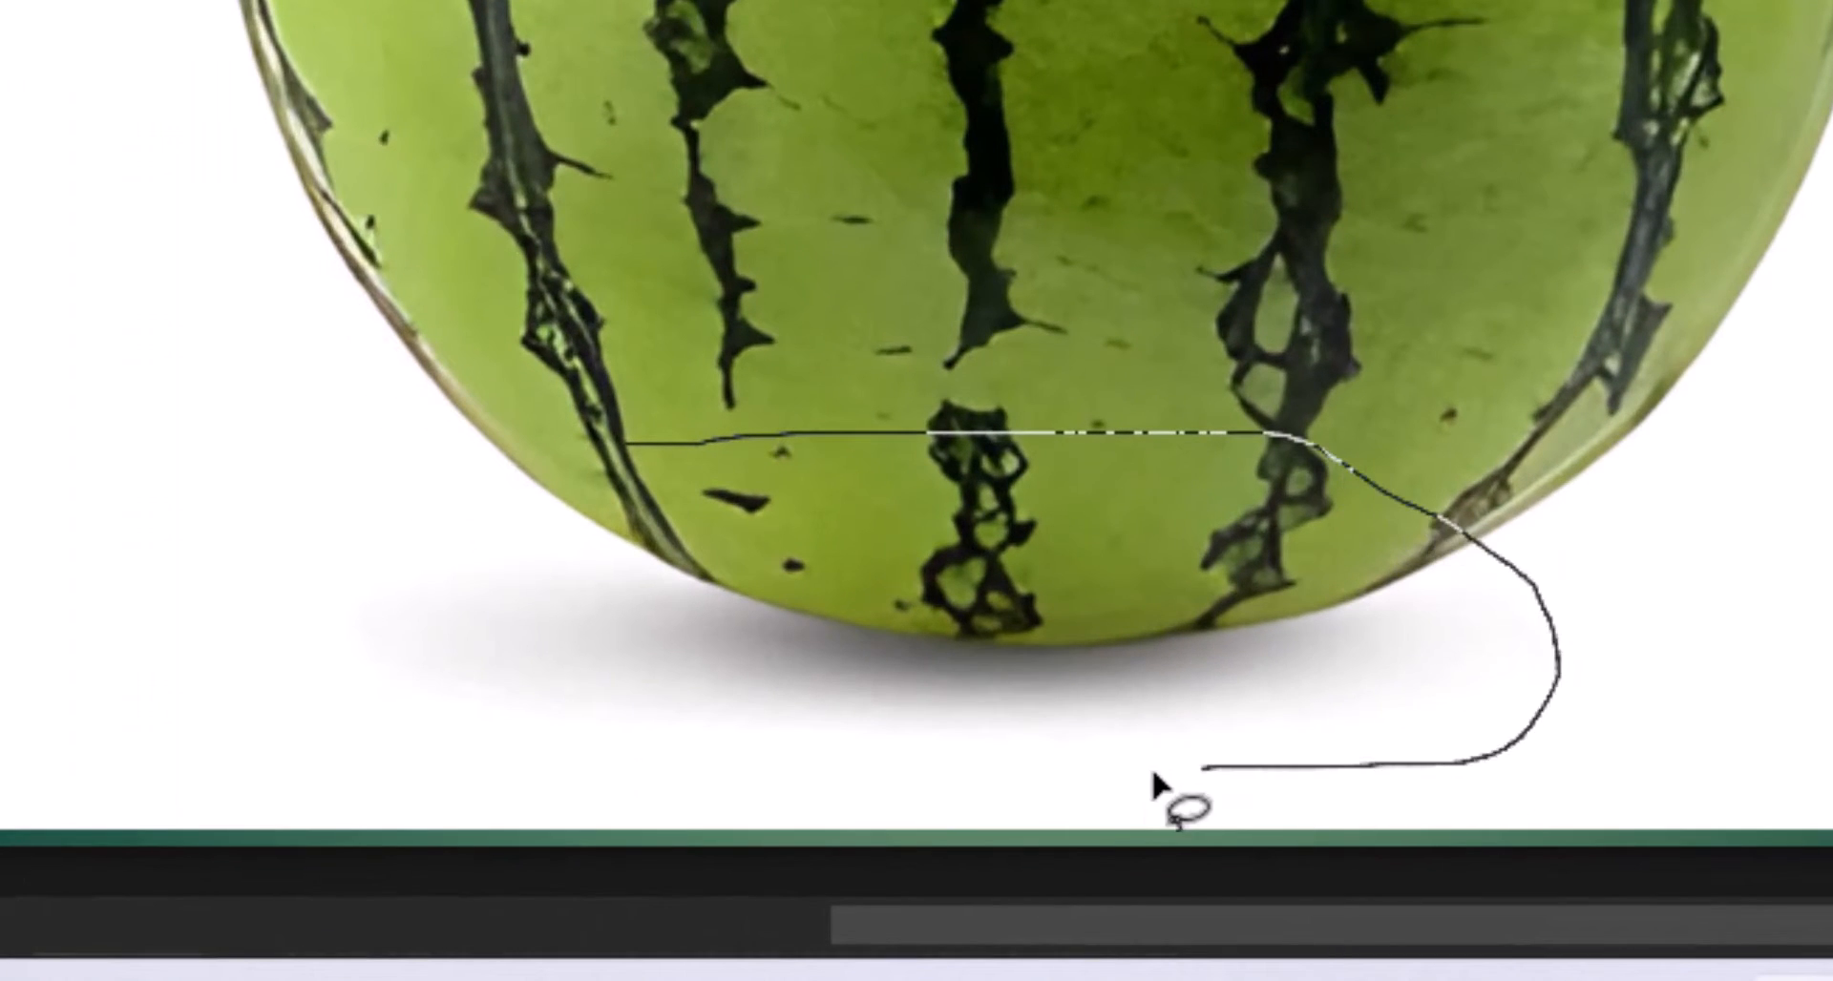
mouse_move(1153, 775)
left_mouse_down()
mouse_move(640, 776)
mouse_move(461, 750)
mouse_move(383, 706)
mouse_move(356, 590)
mouse_move(403, 520)
mouse_move(628, 459)
mouse_move(674, 483)
left_mouse_up()
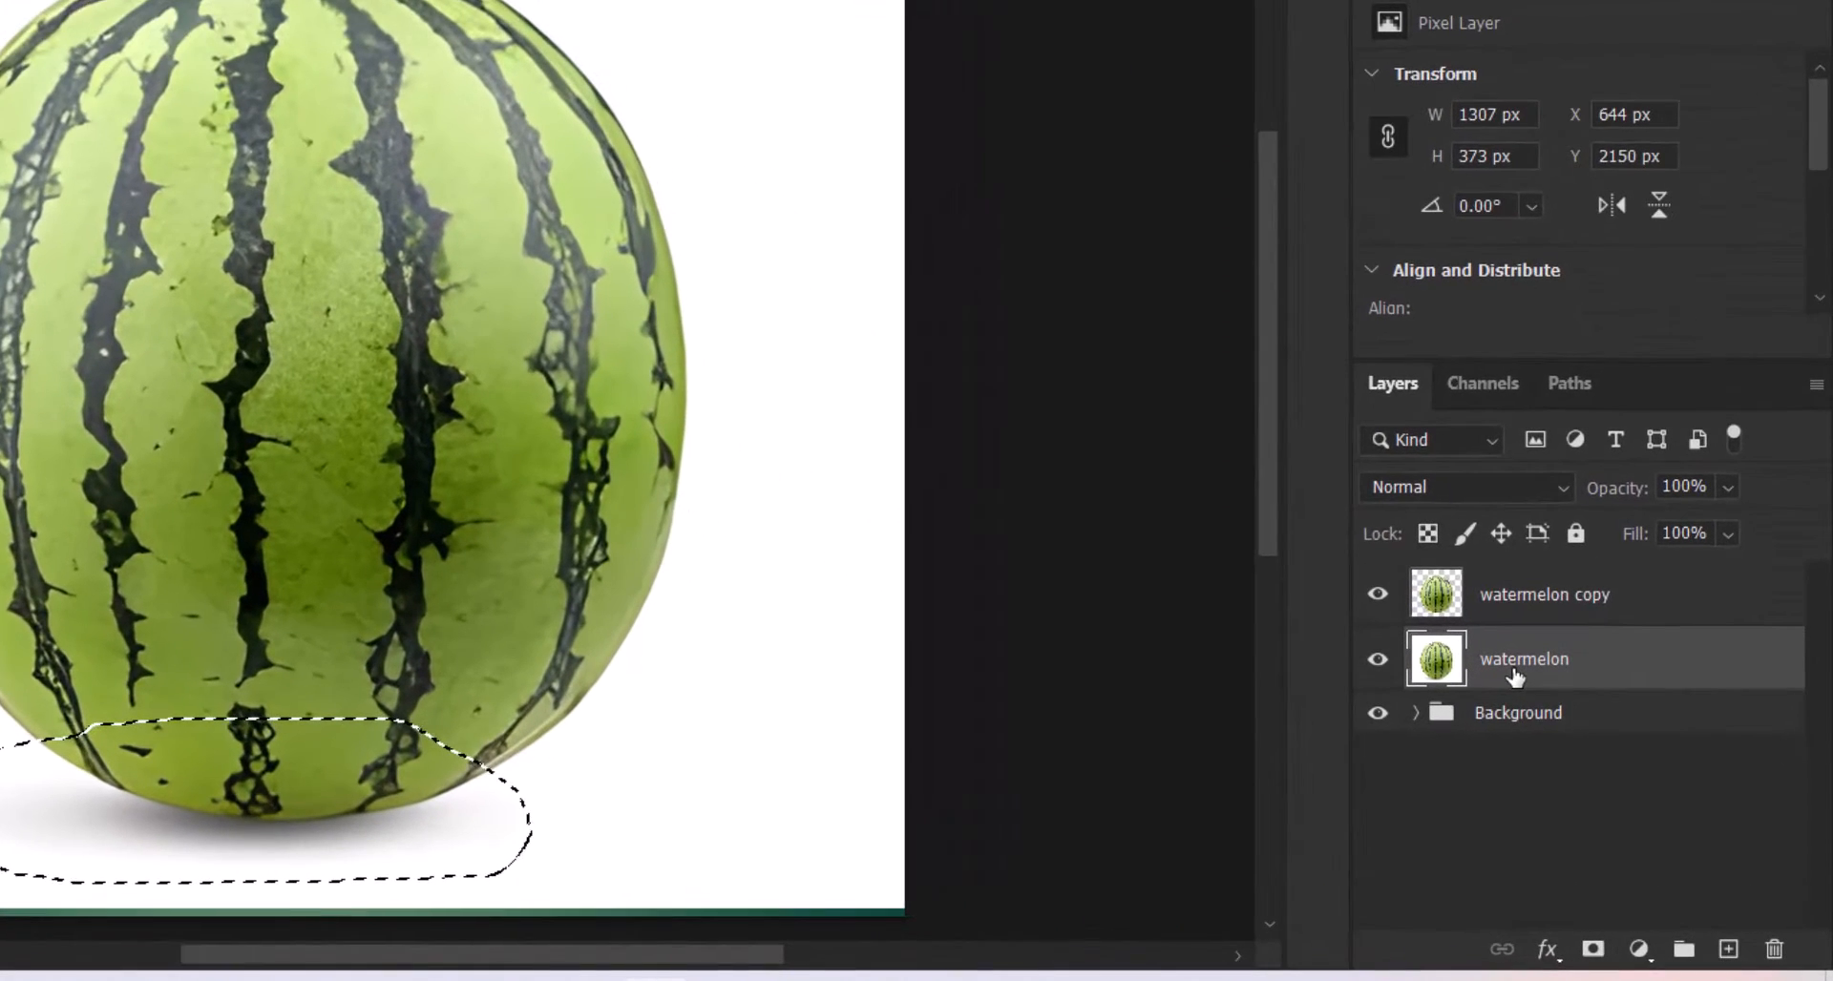
left_click(1589, 952)
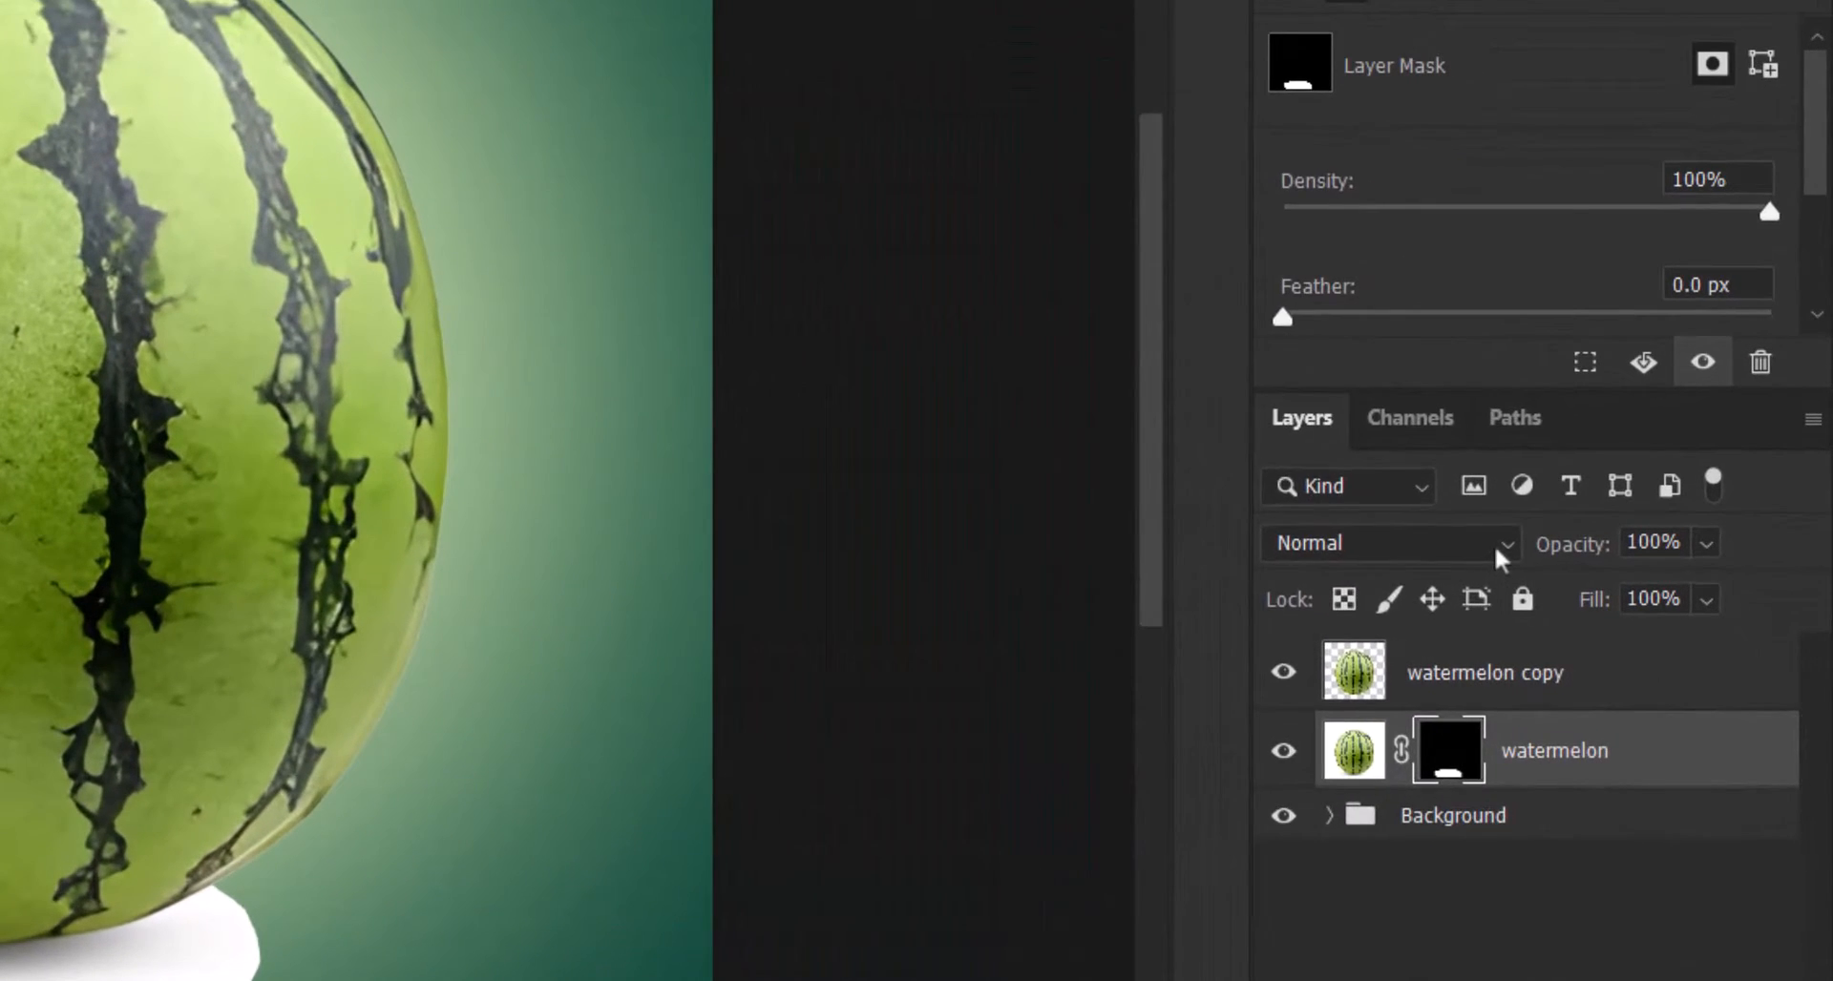
Set the masked watermelon layer's blend mode to Multiply and rename the layer watermelon shadow
left_click(1637, 631)
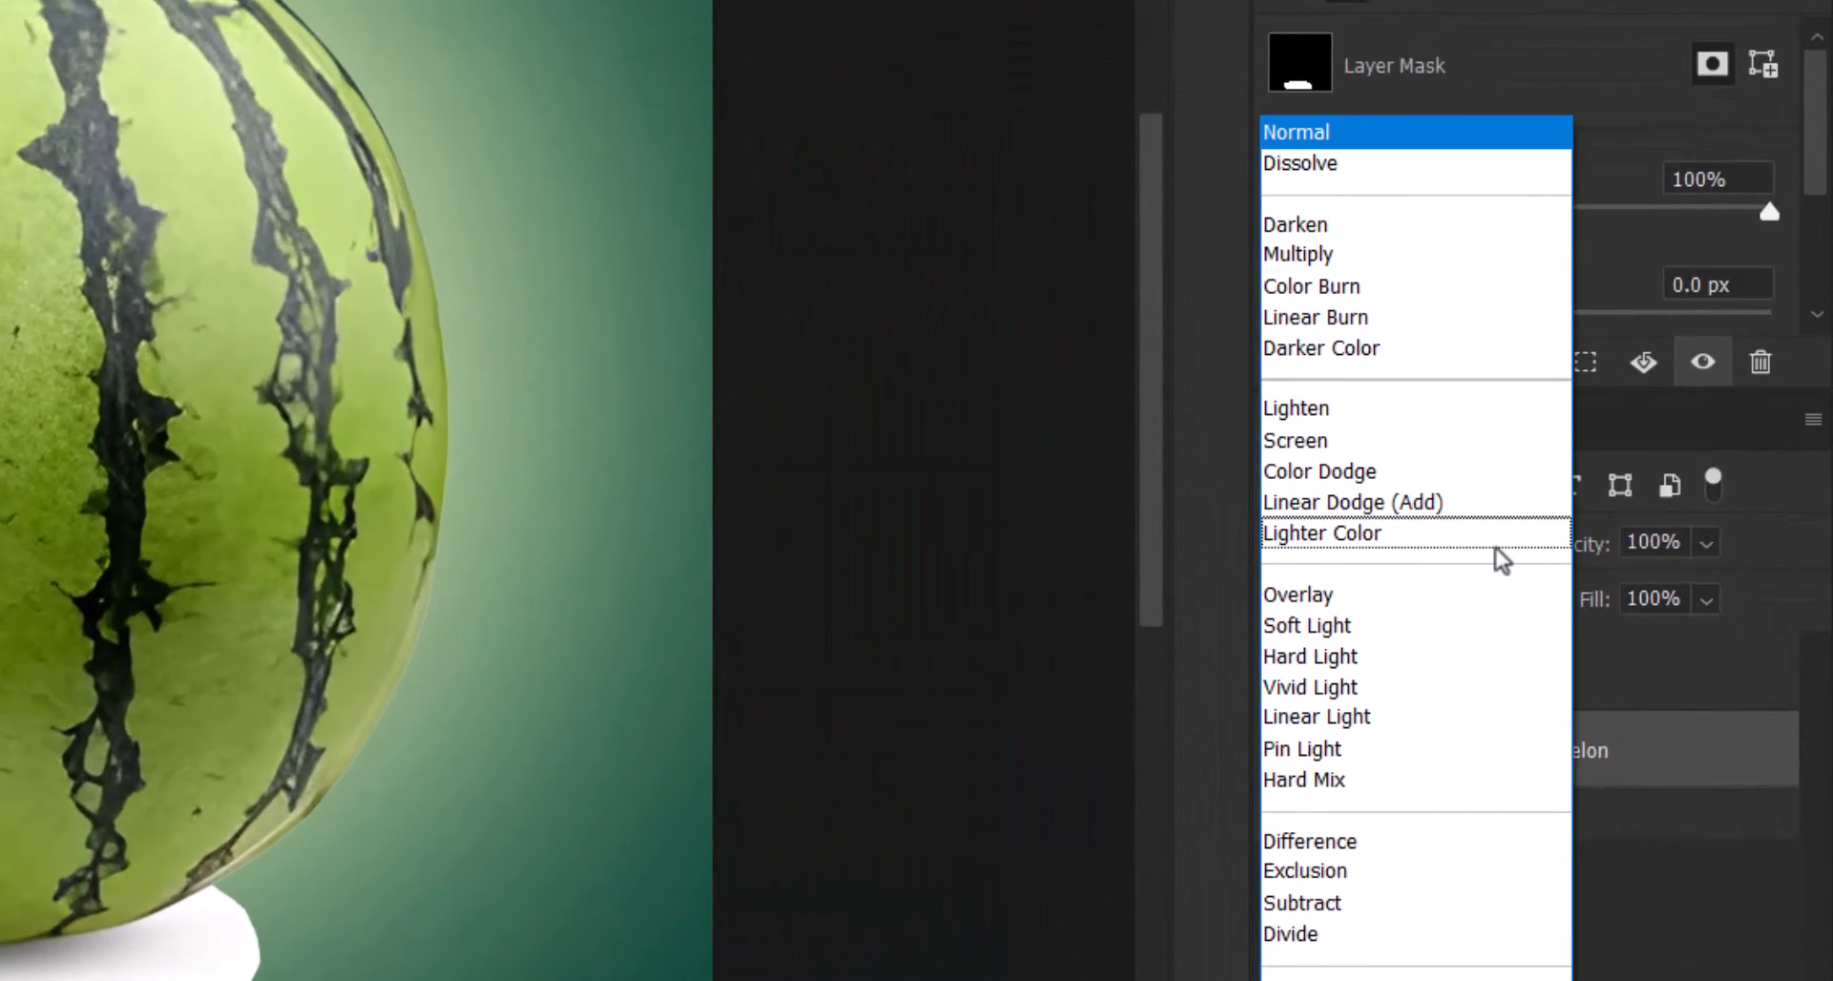
left_click(1357, 259)
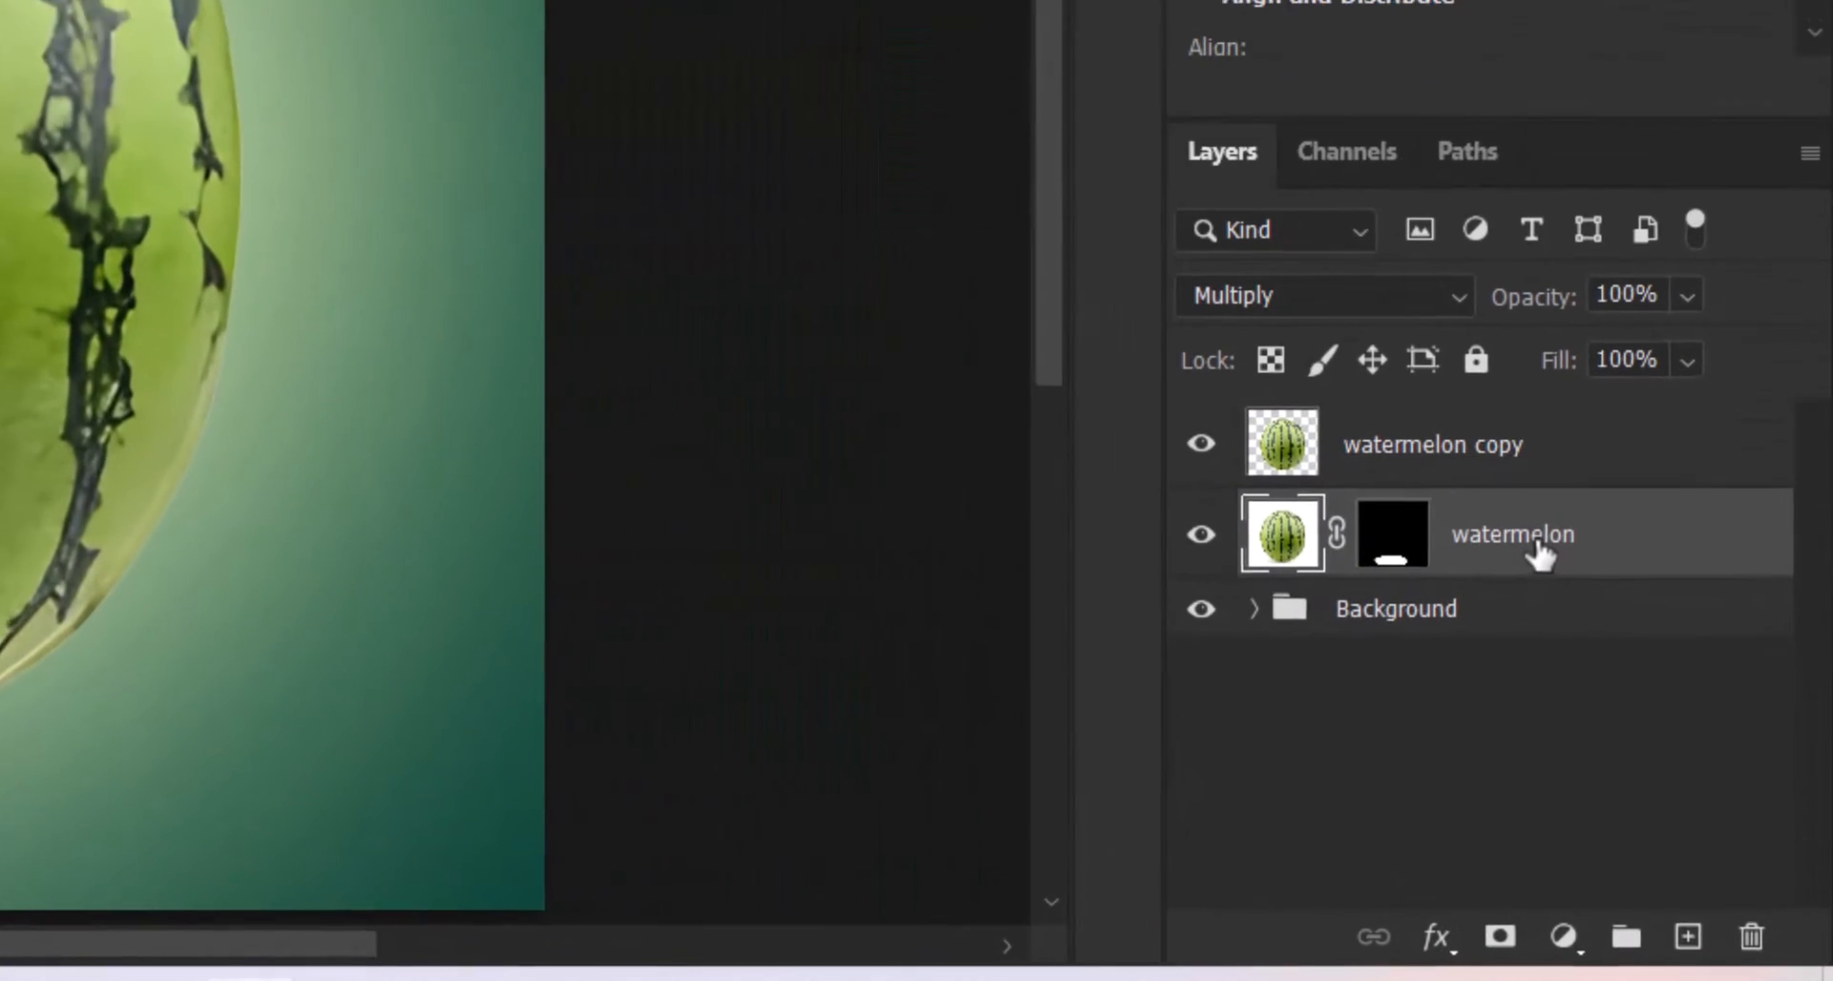
double_click(1527, 539)
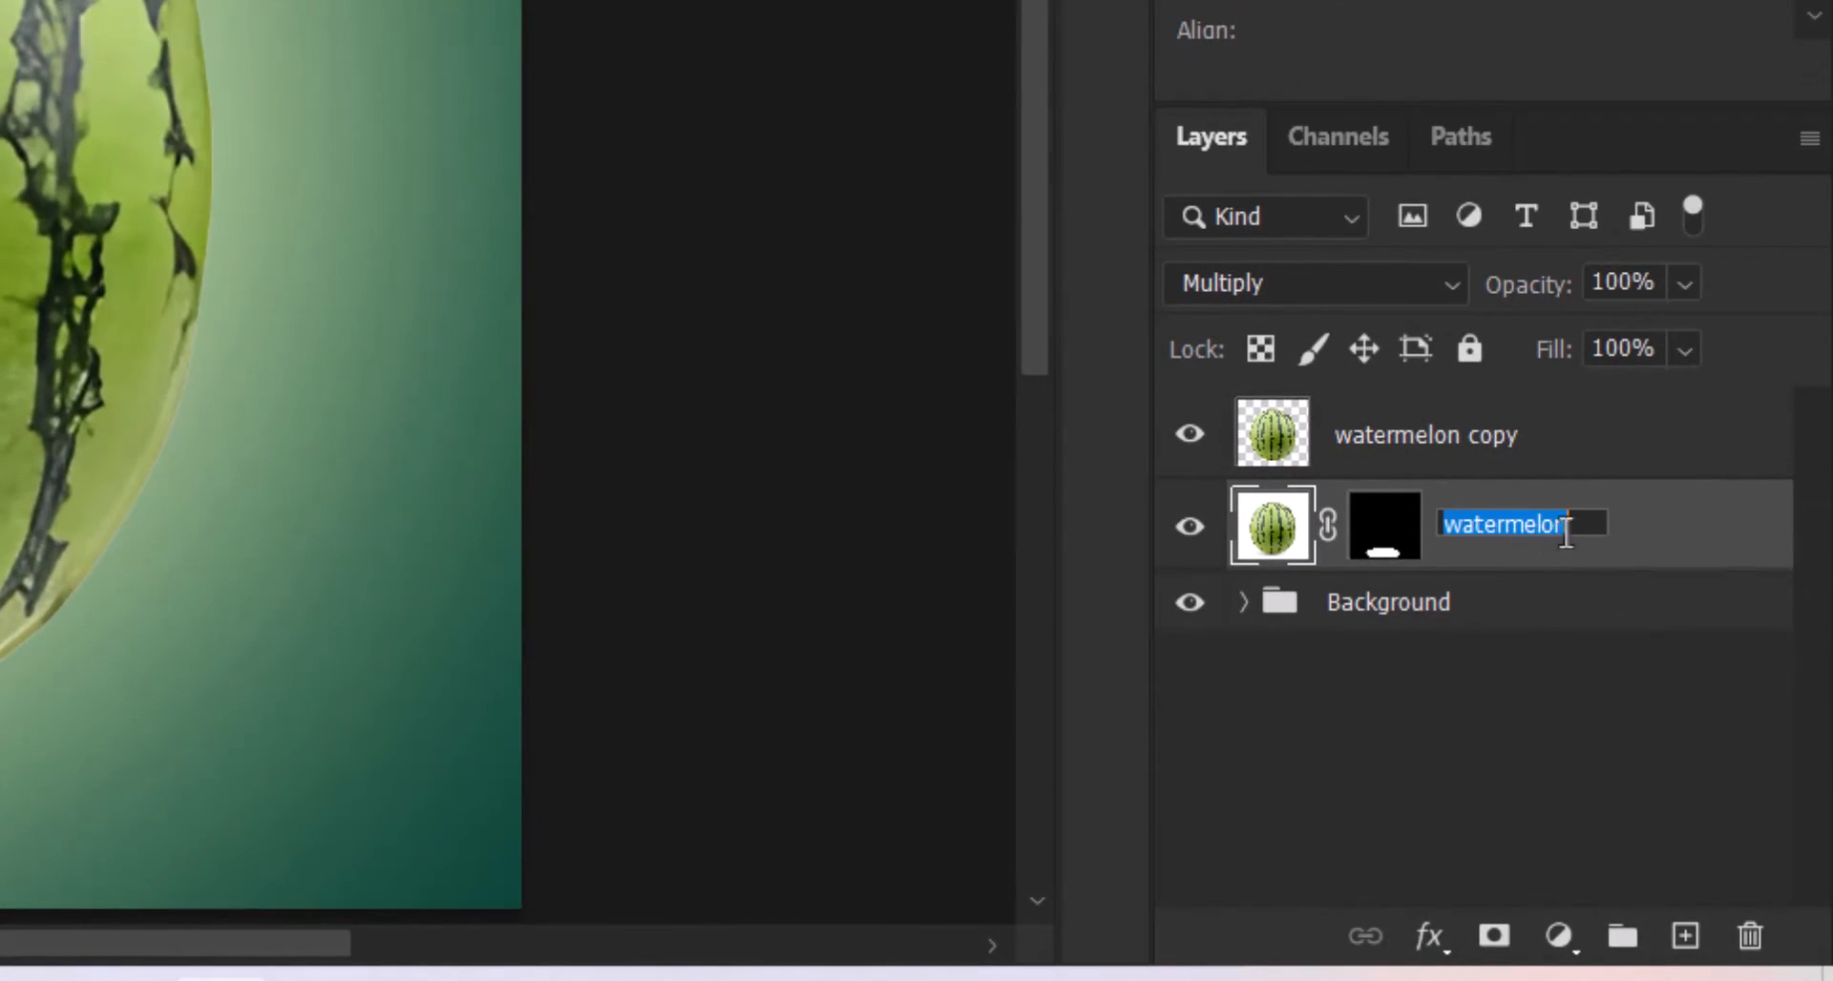
left_click(1575, 540)
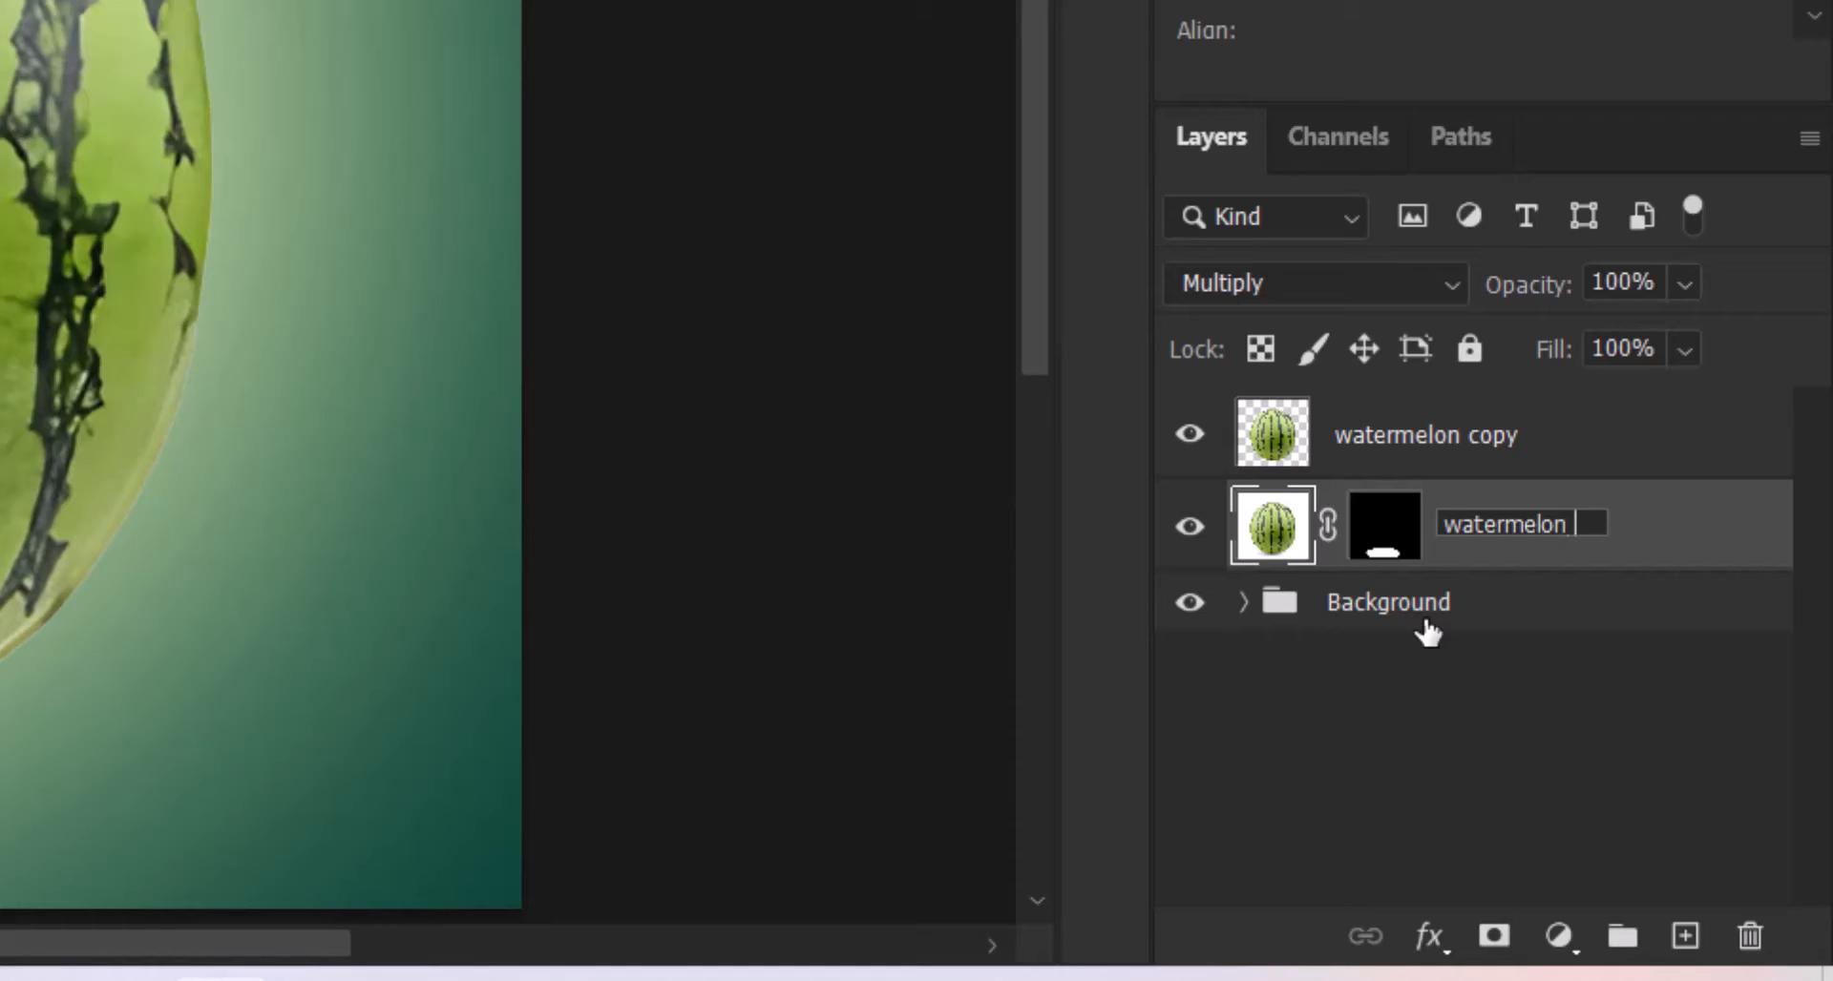
type("shad")
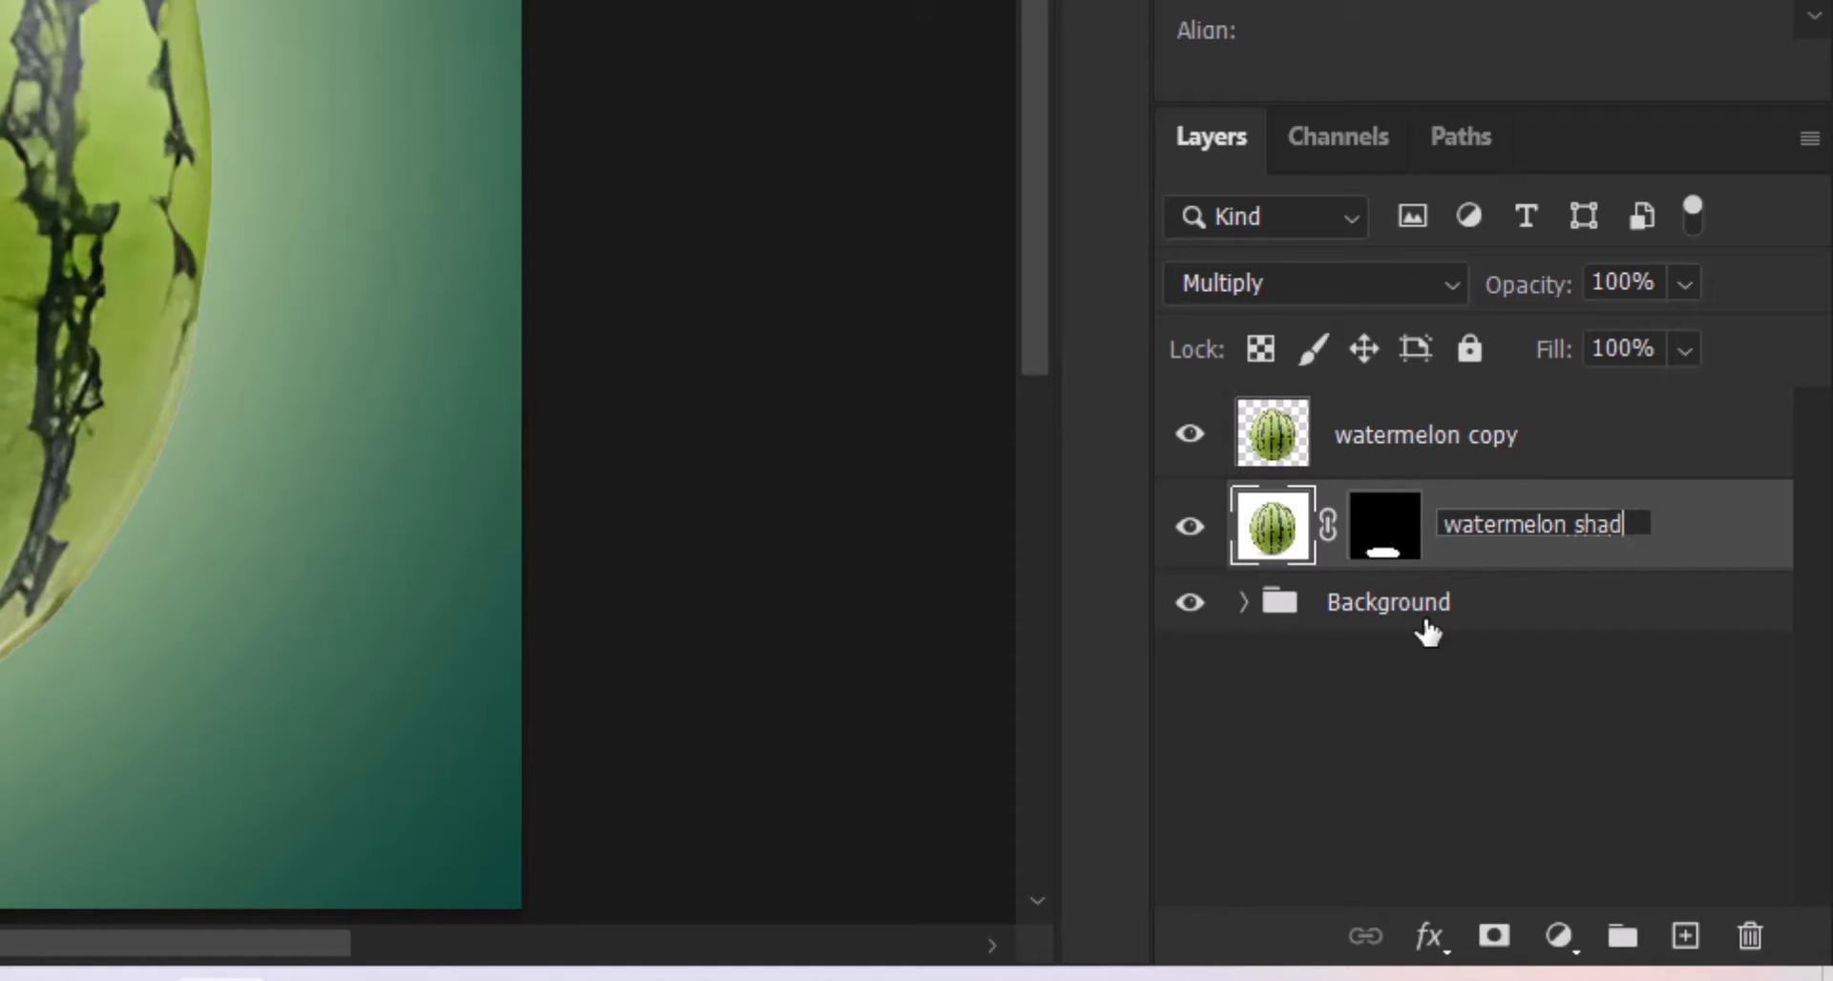
type("ow")
key("Return")
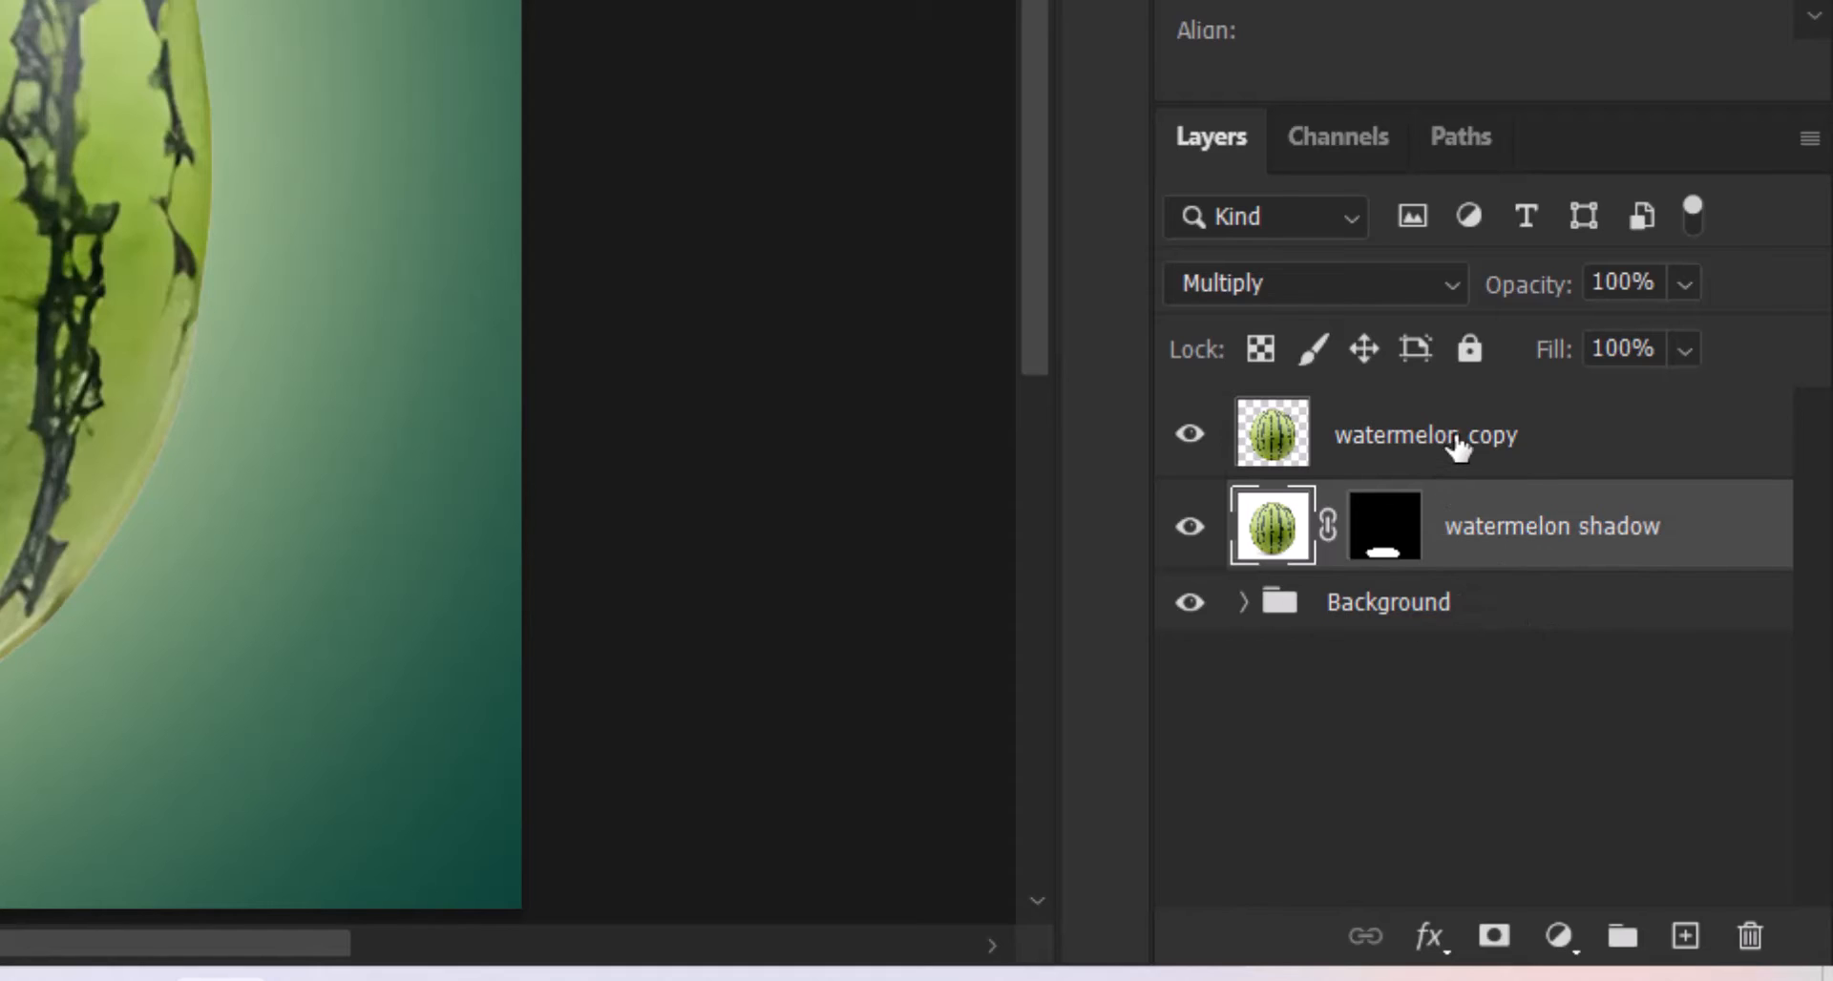
Duplicate the cut-out watermelon copy layer
left_click(1449, 454)
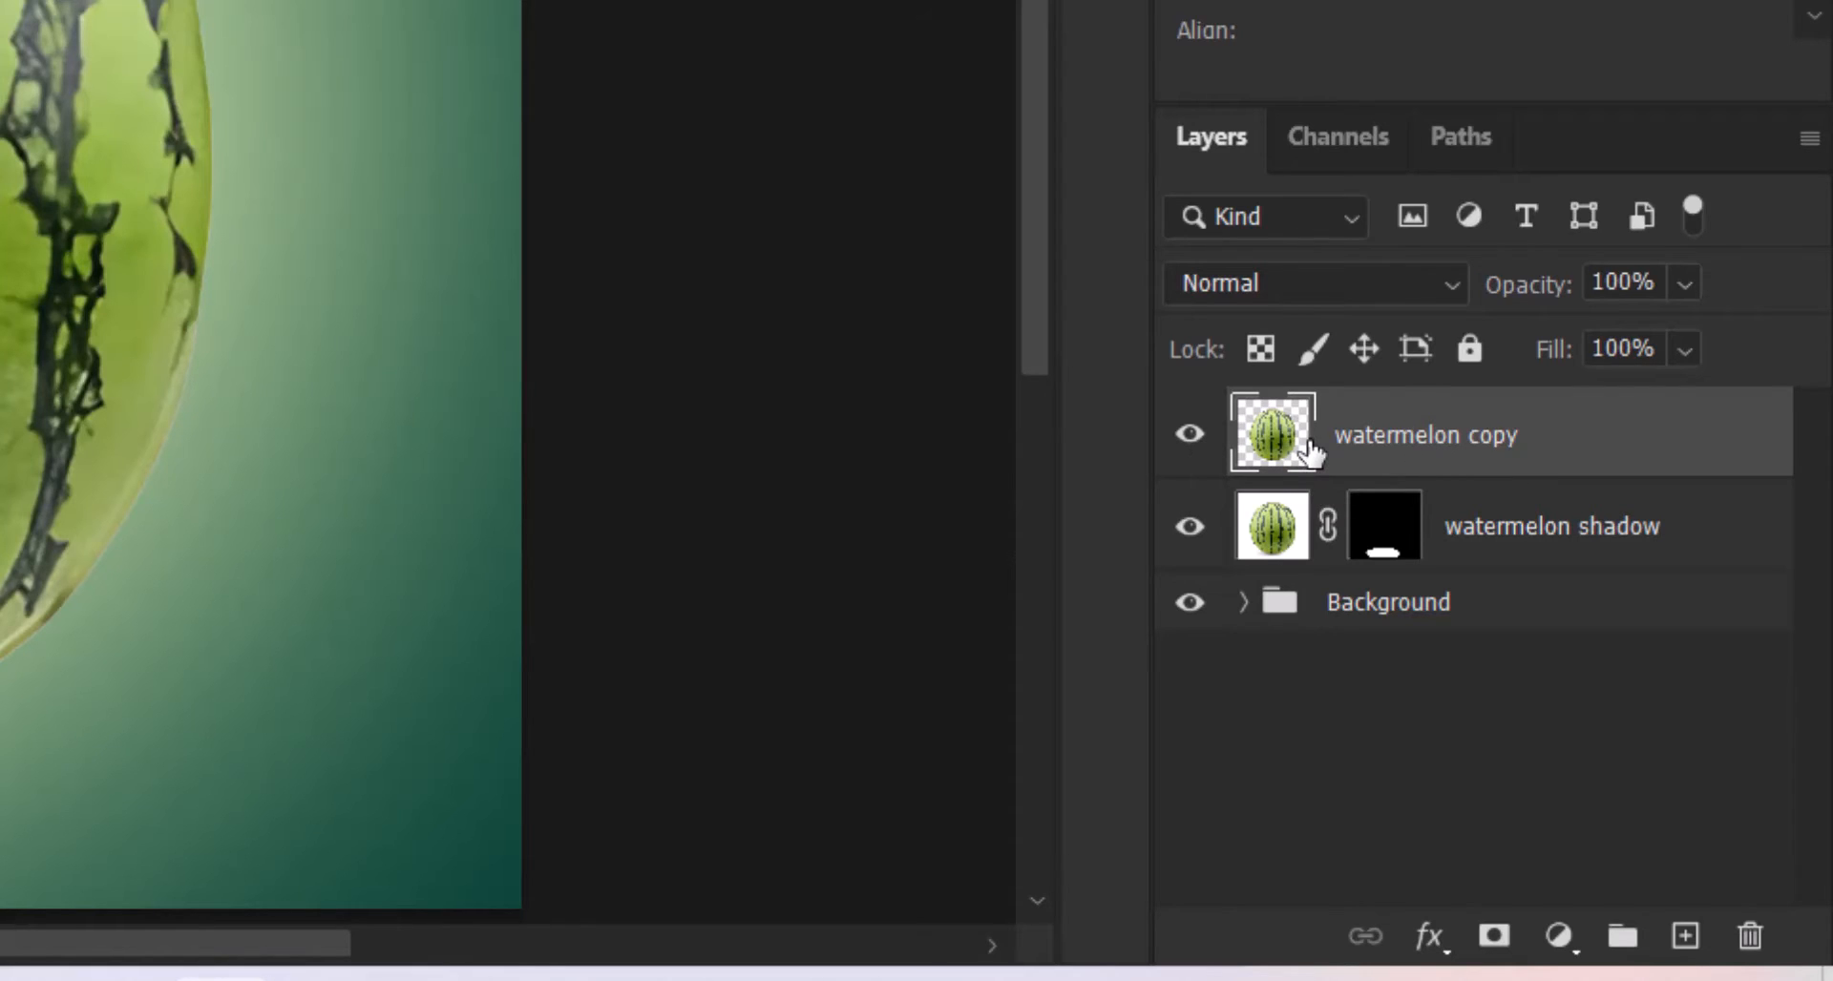
key("ctrl+j")
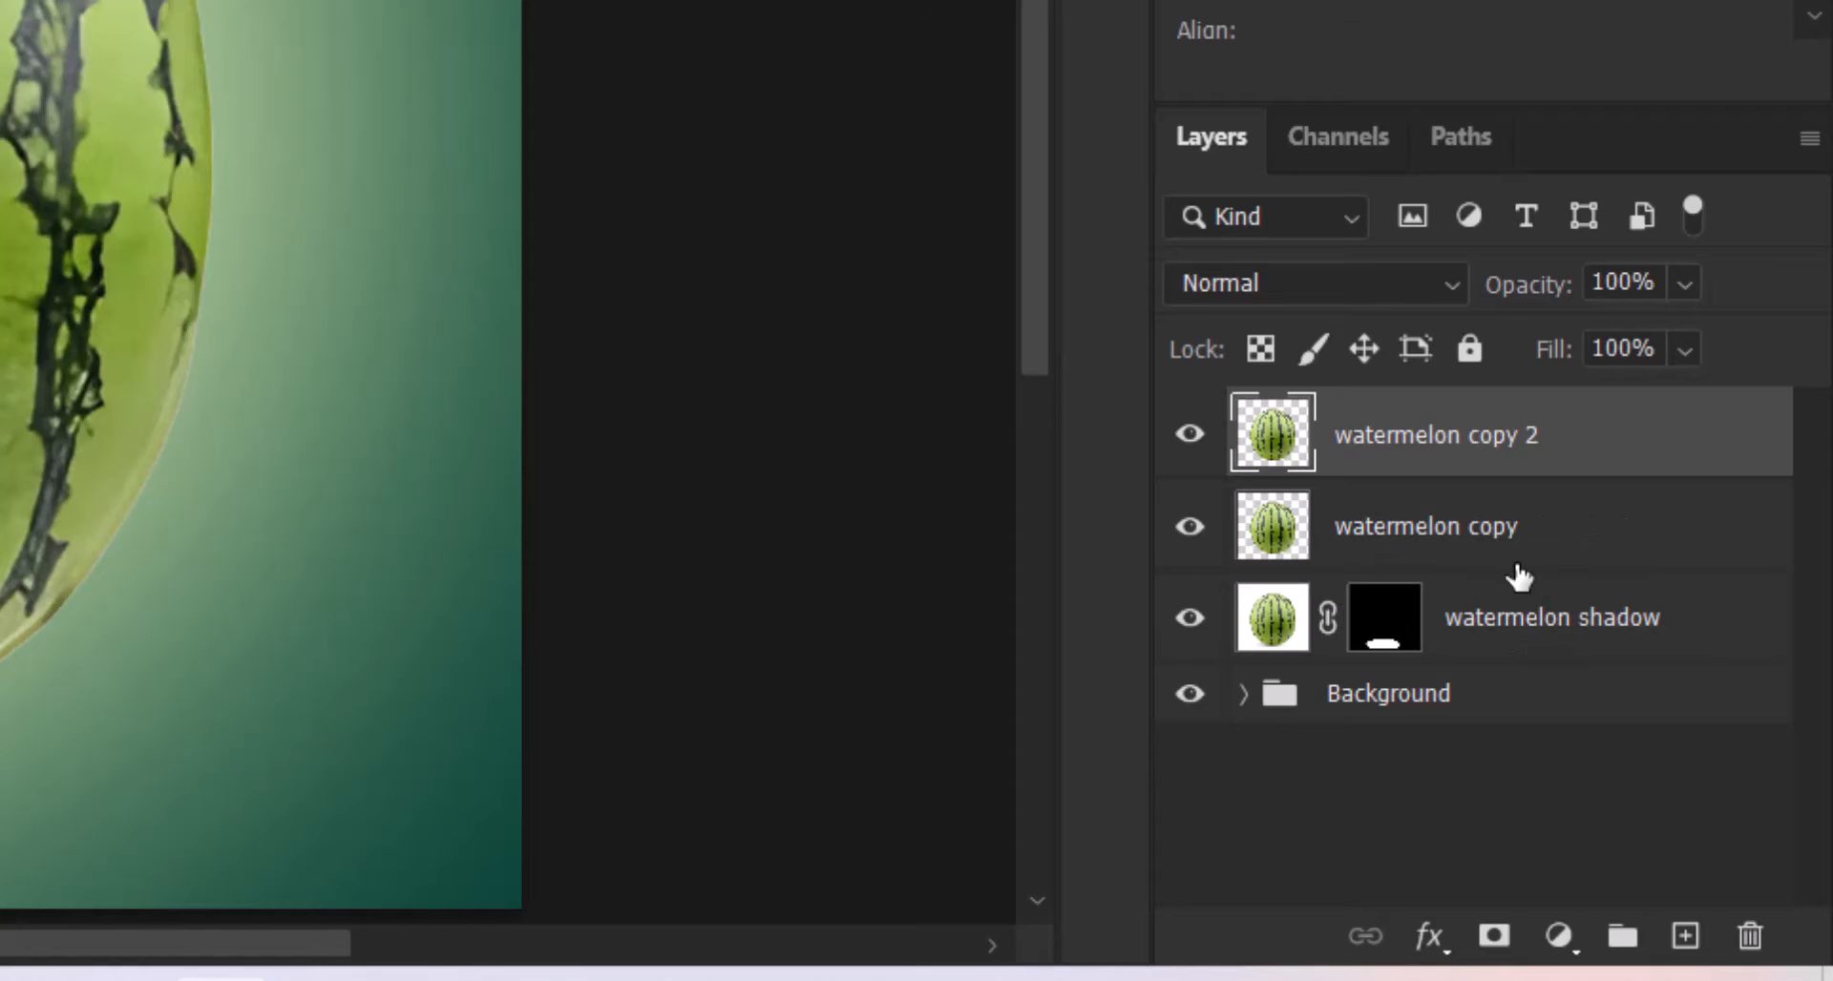
Rename the watermelon copy layer bottom
left_click(1419, 534)
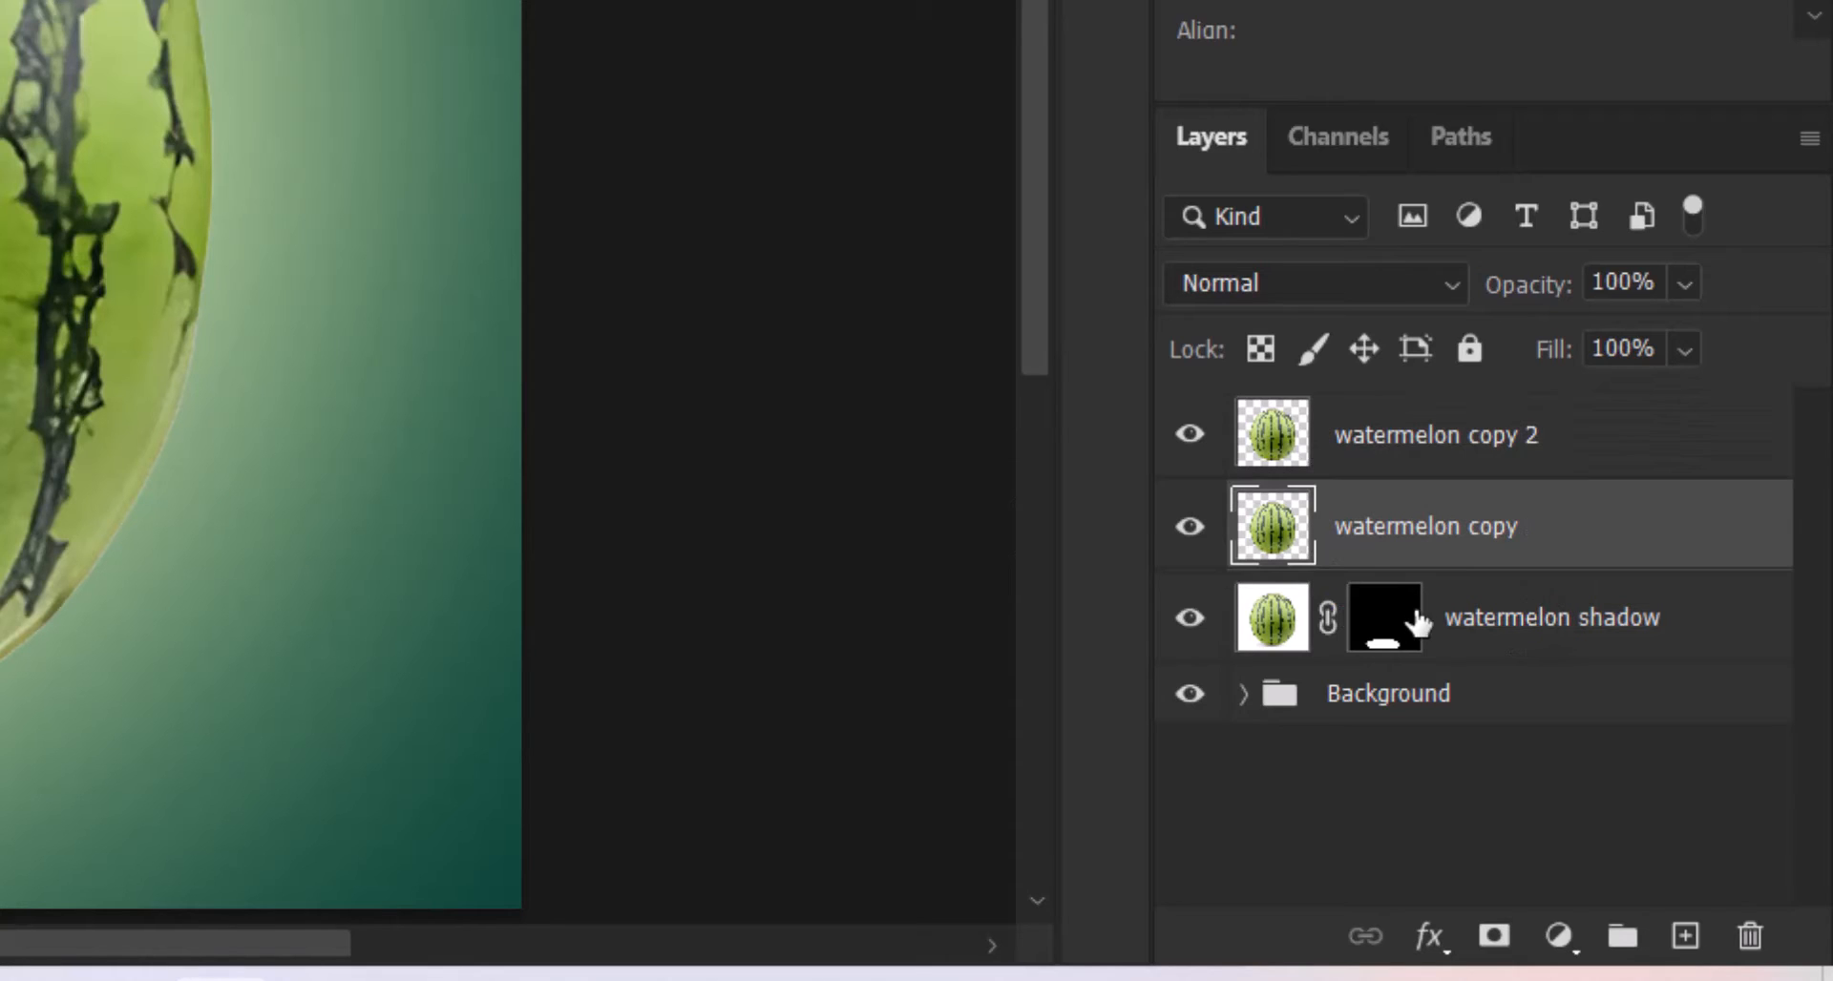
double_click(1423, 534)
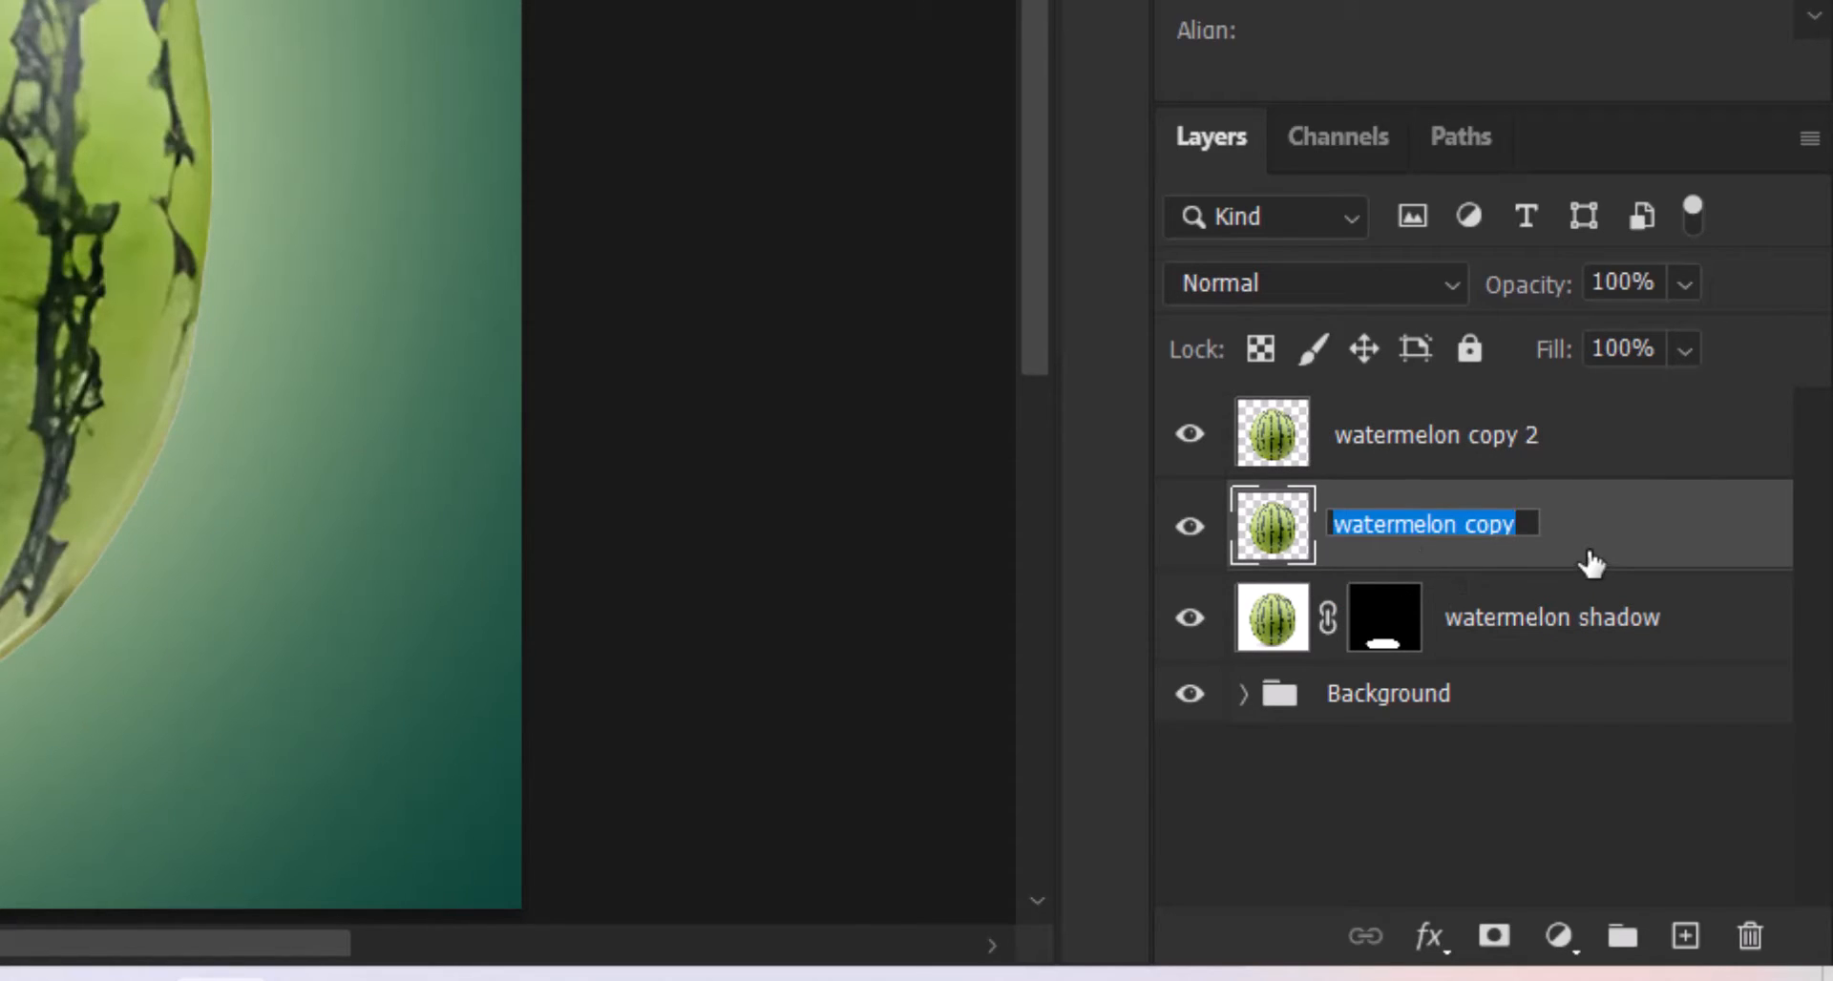
type("bott")
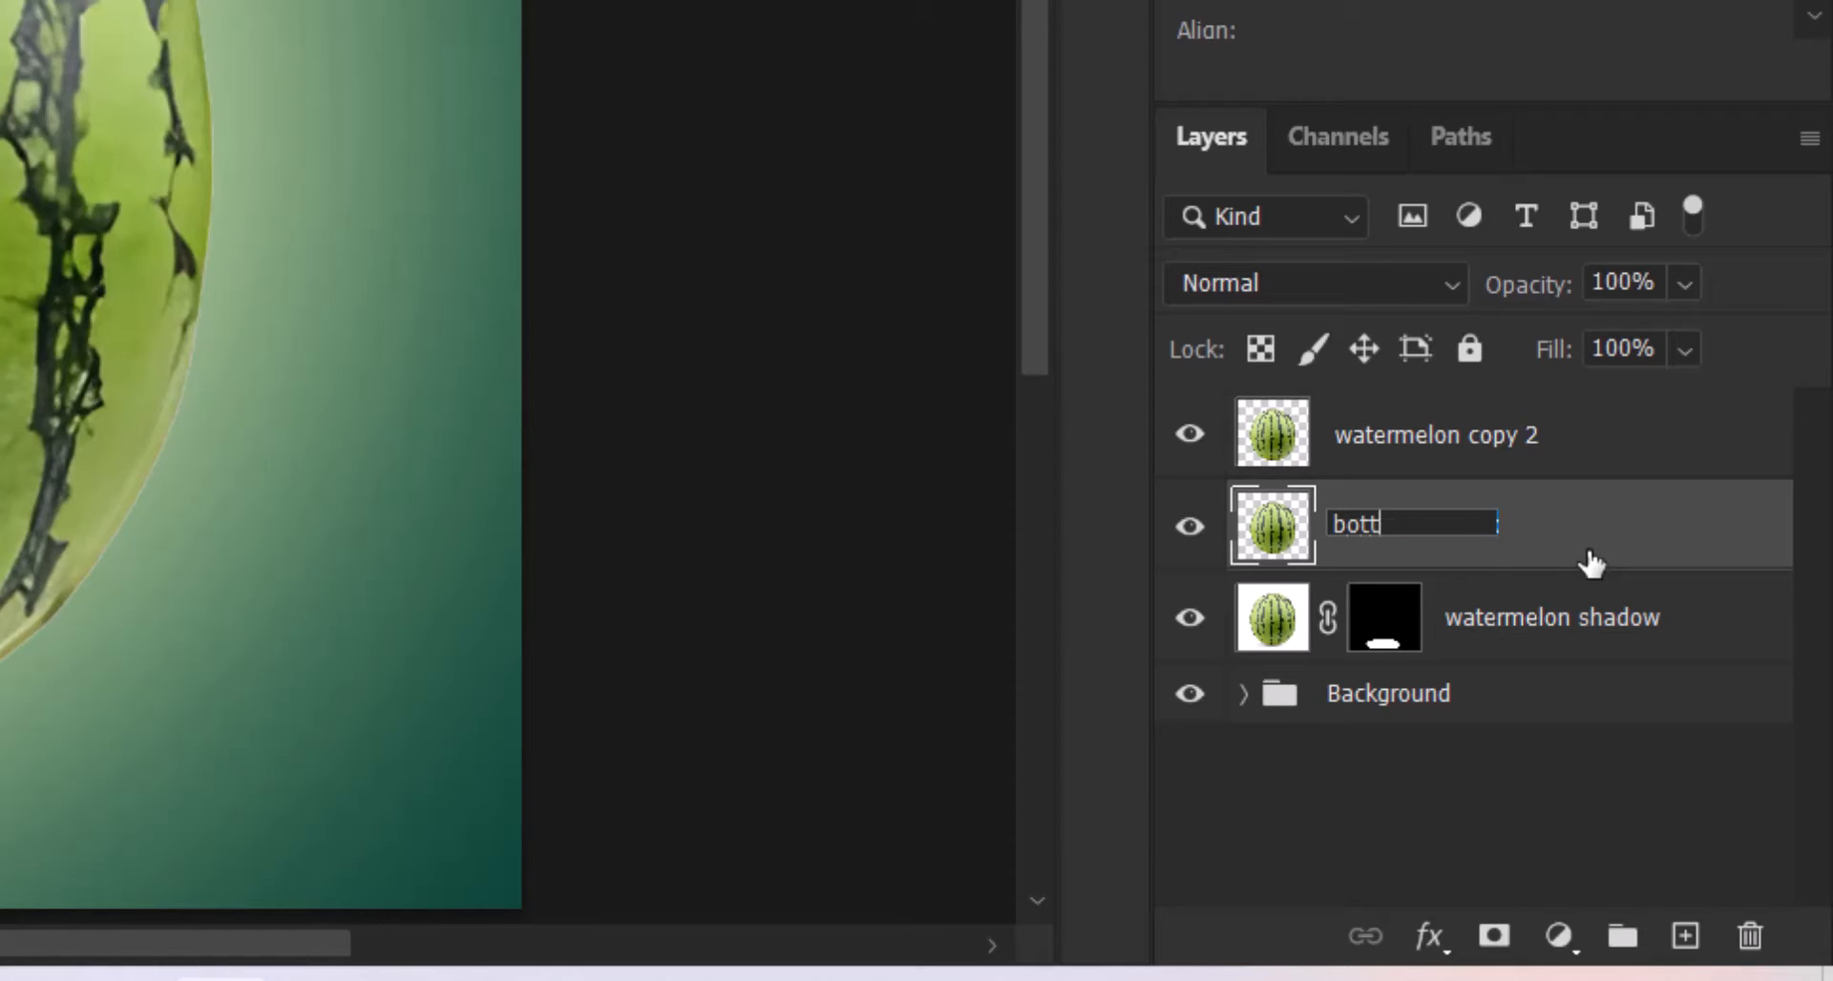
type("mm")
key("Return")
Rename the watermelon copy 2 layer top
left_click(1434, 442)
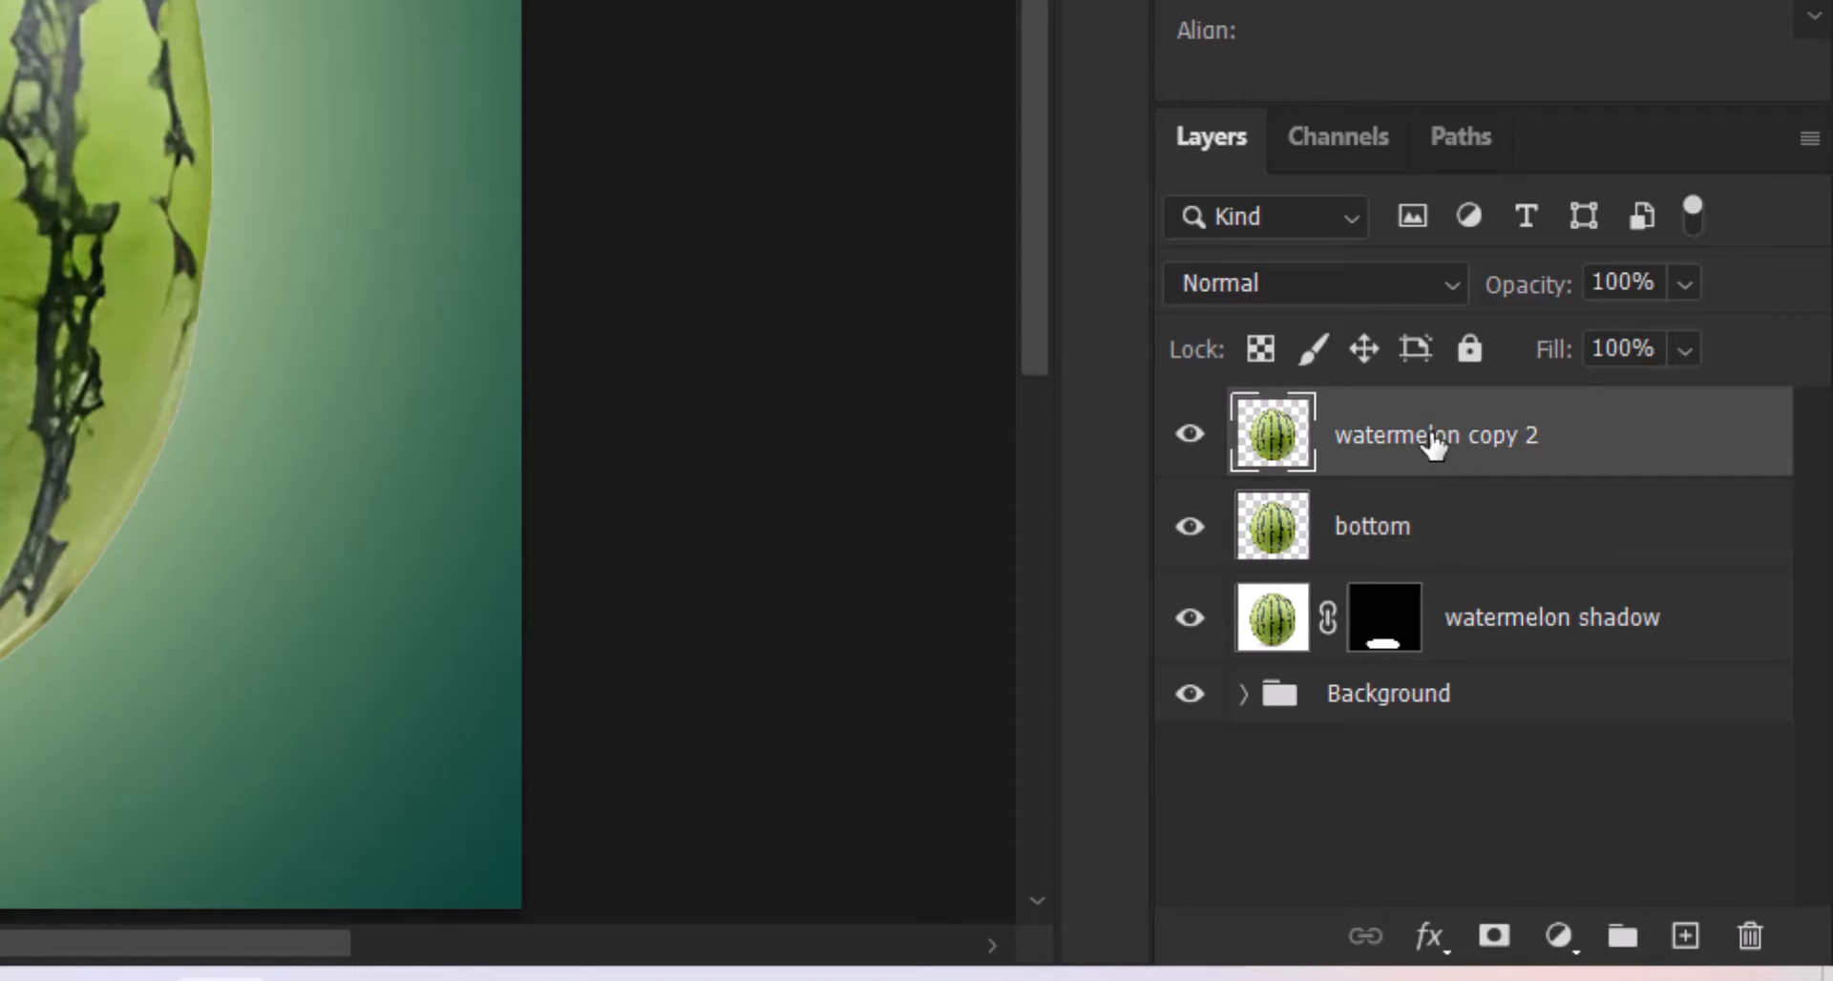
double_click(1435, 442)
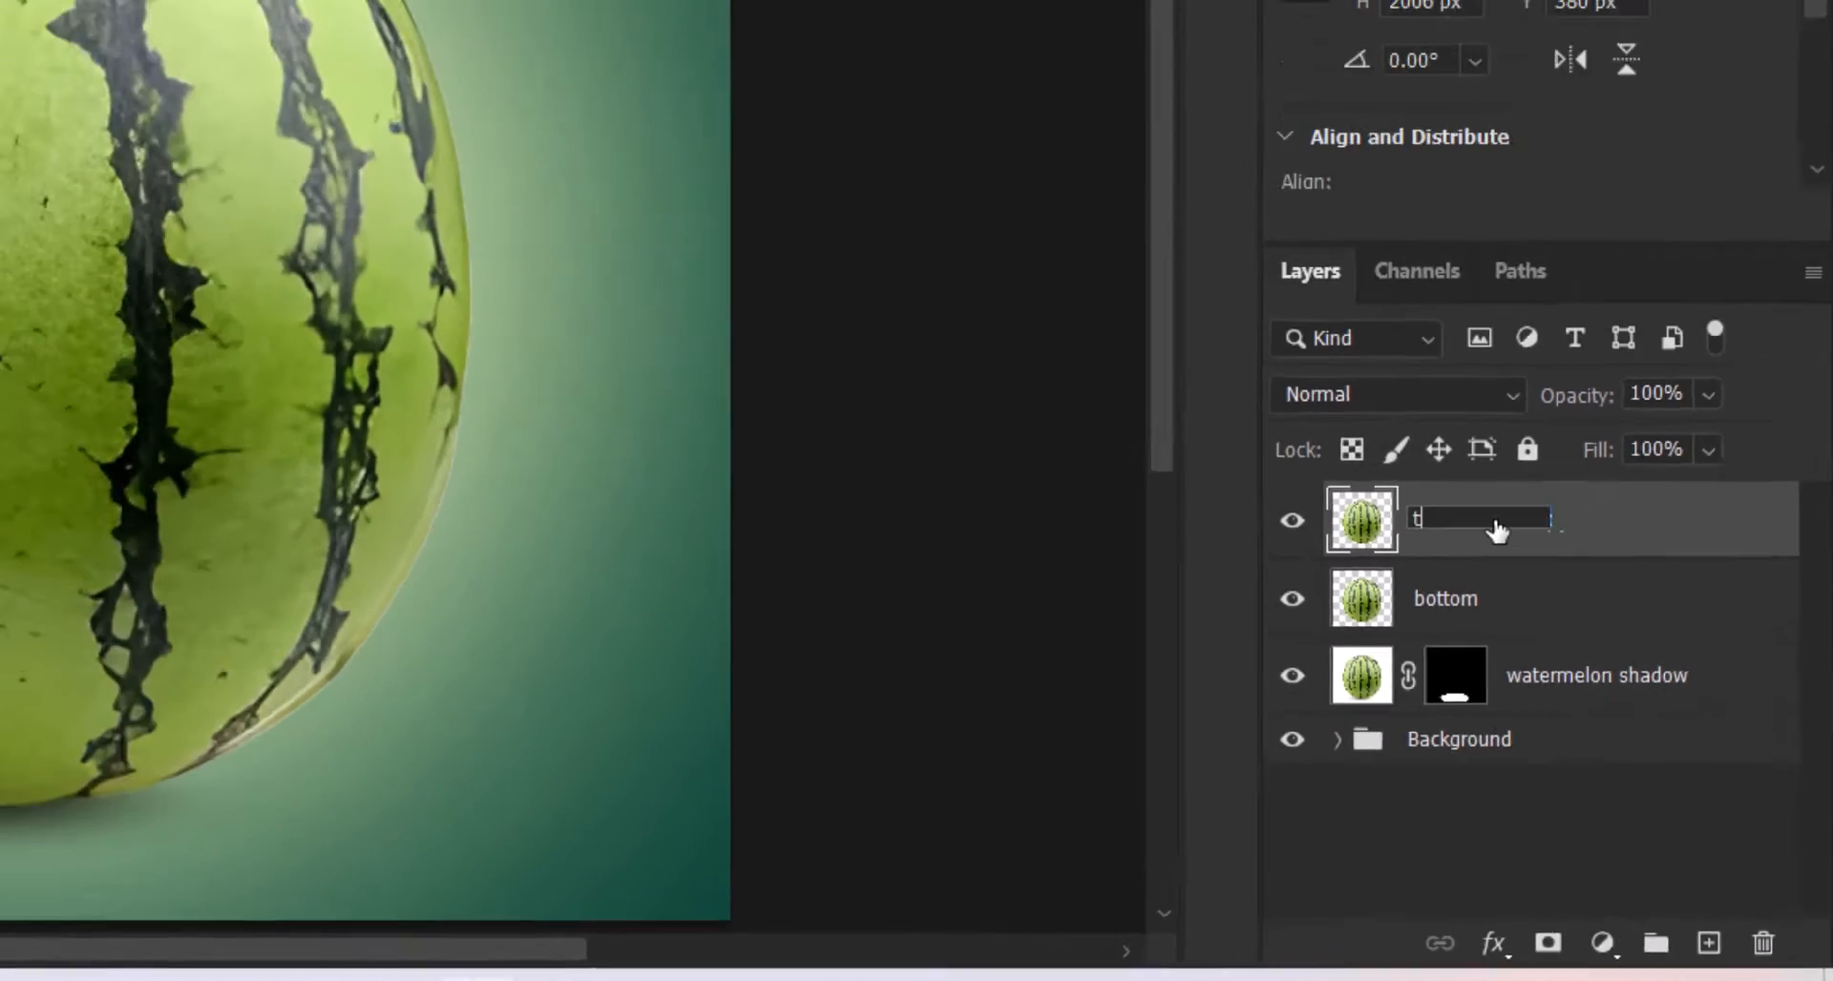
type("top")
key("Return")
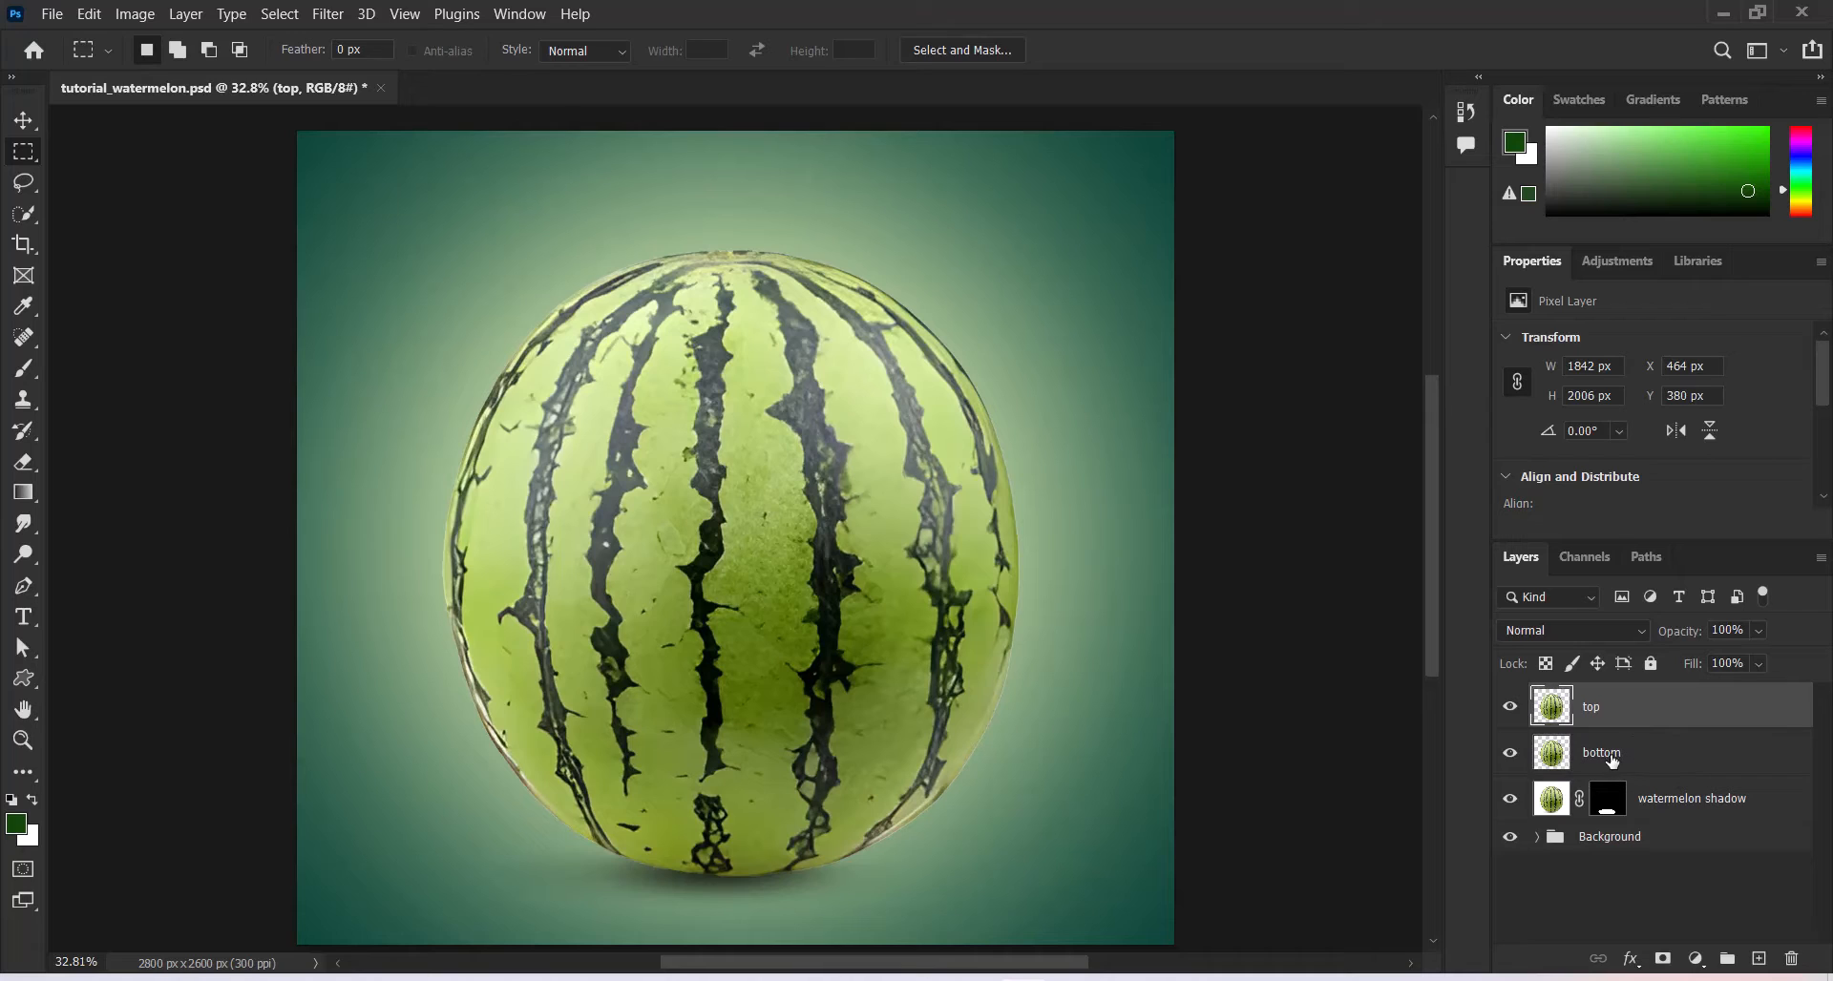
Draw a rectangular selection of about 2387 by 1159 px over the watermelon's lower half, and turn it into a mask on the bottom layer
left_click(1612, 761)
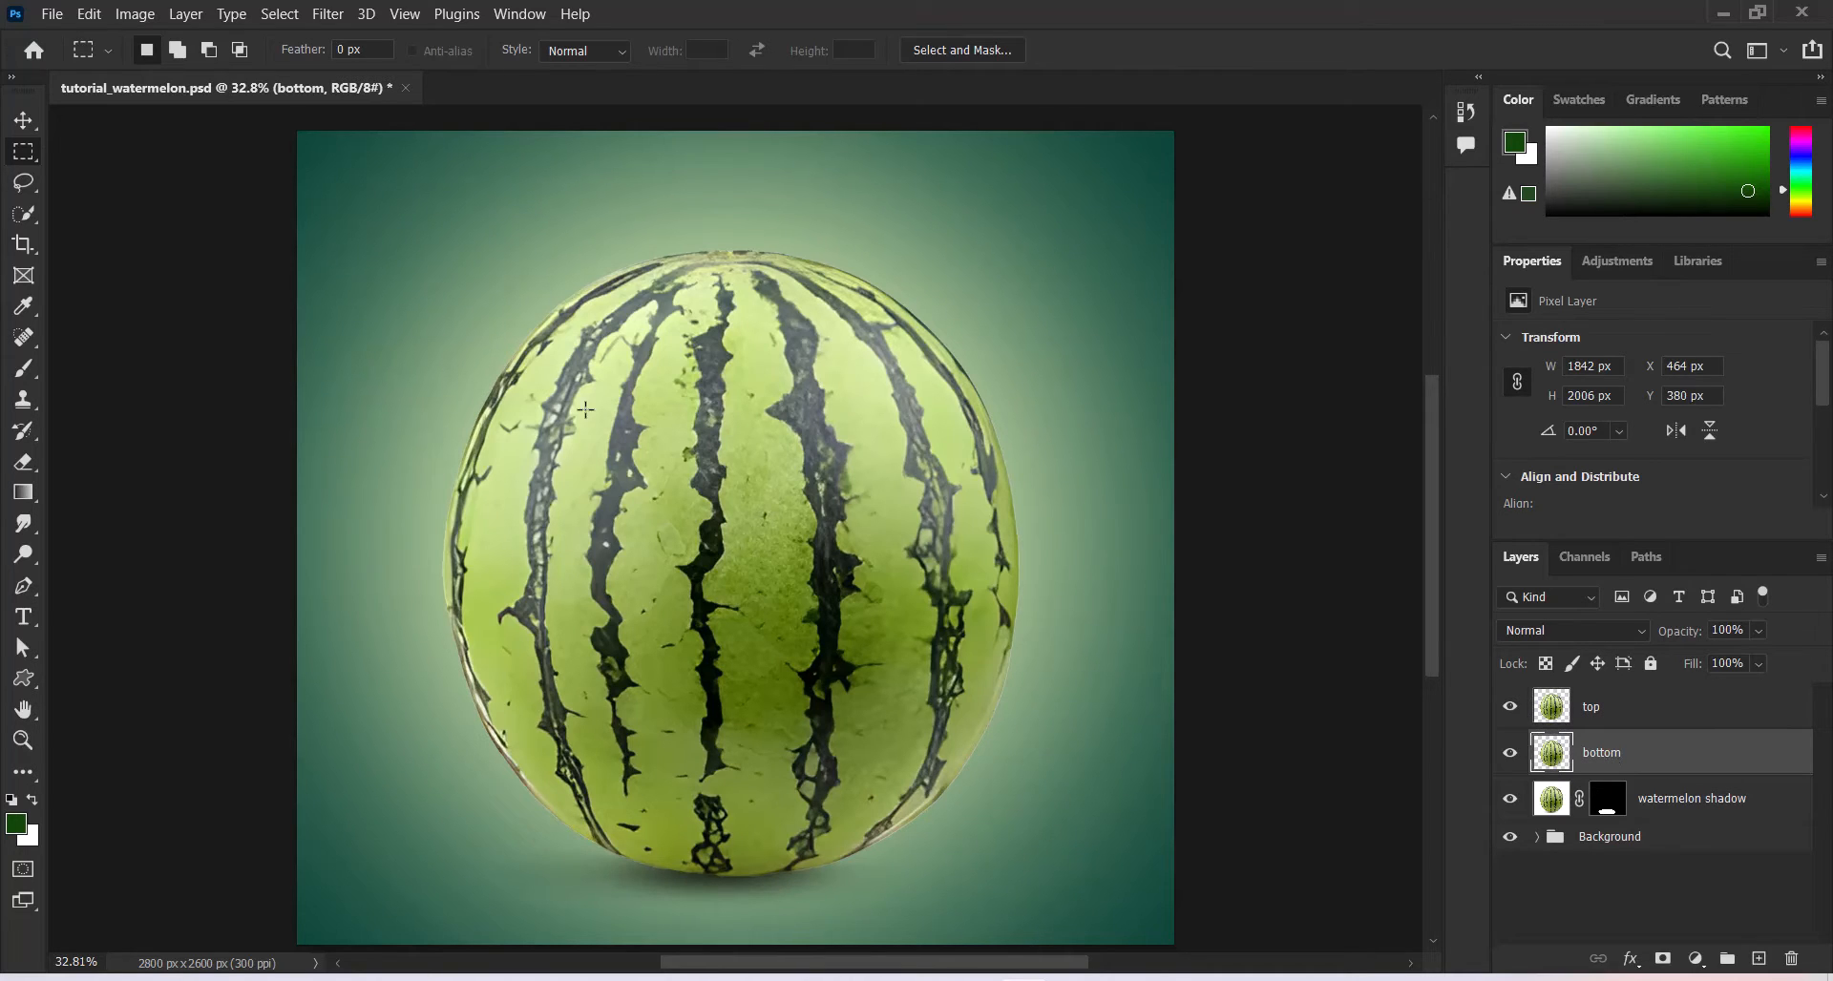
right_click(23, 153)
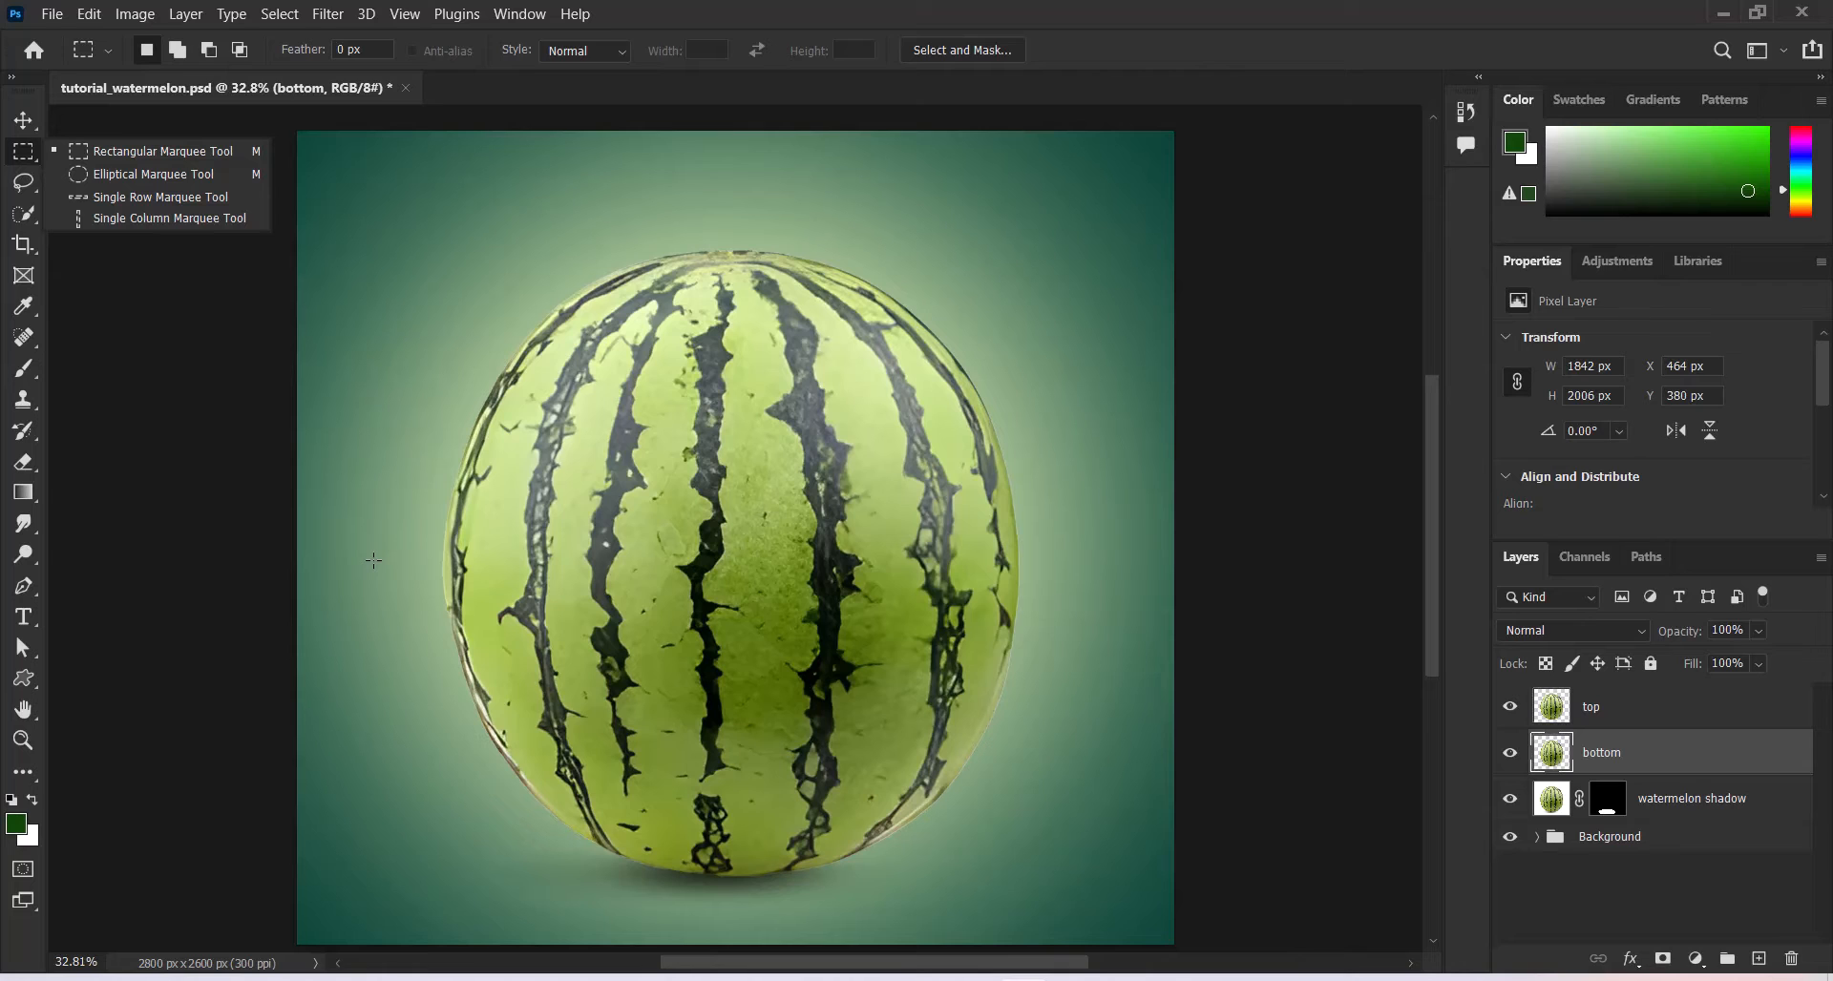
left_click_drag(373, 560, 1120, 923)
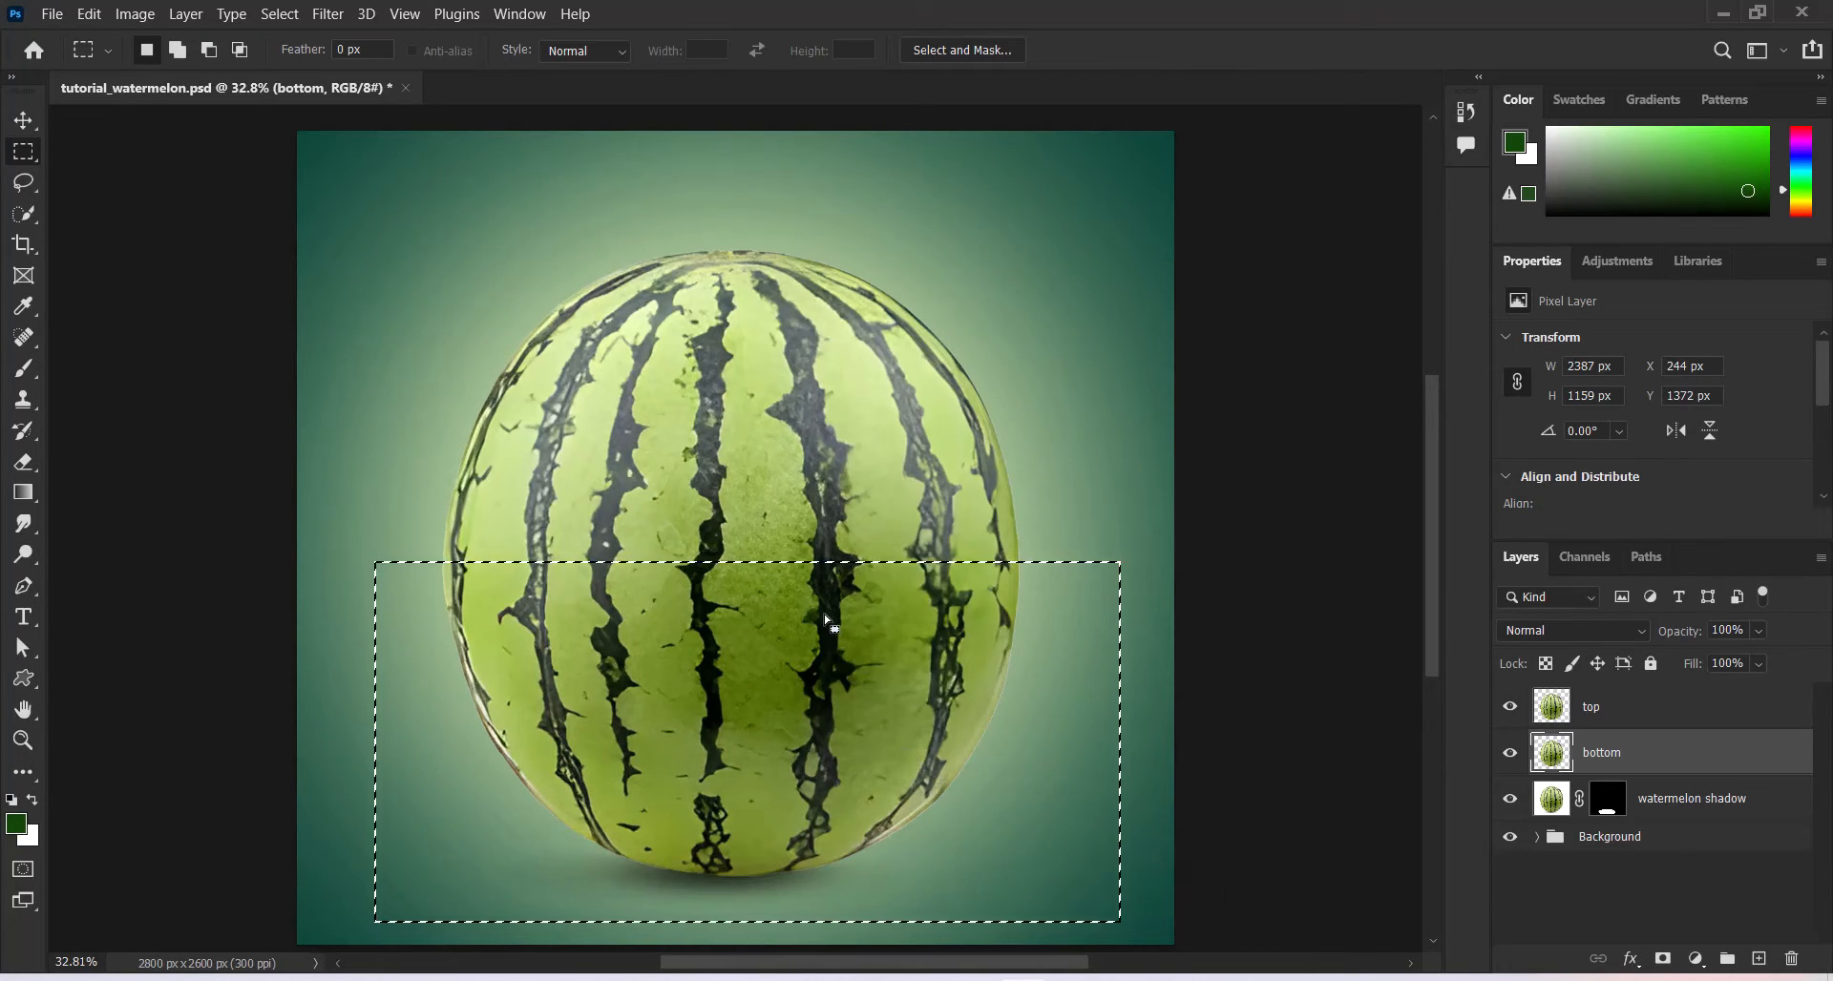
left_click_drag(823, 615, 814, 632)
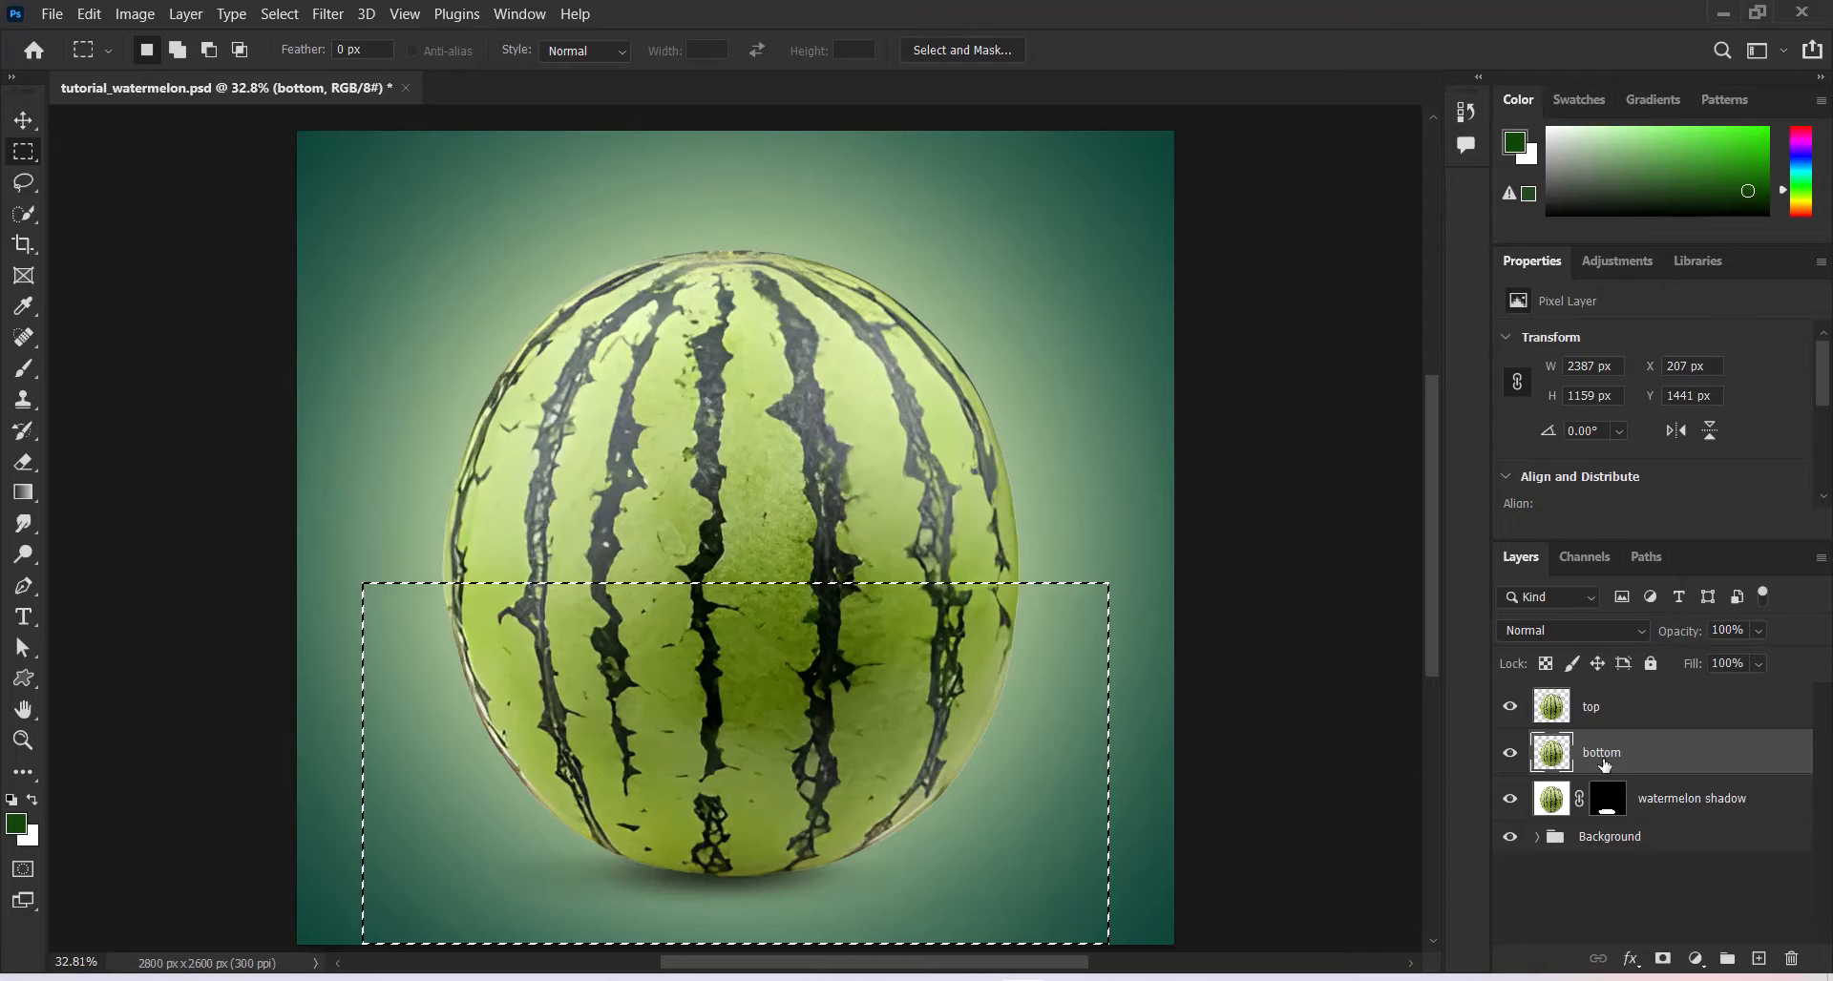
left_click(1662, 960)
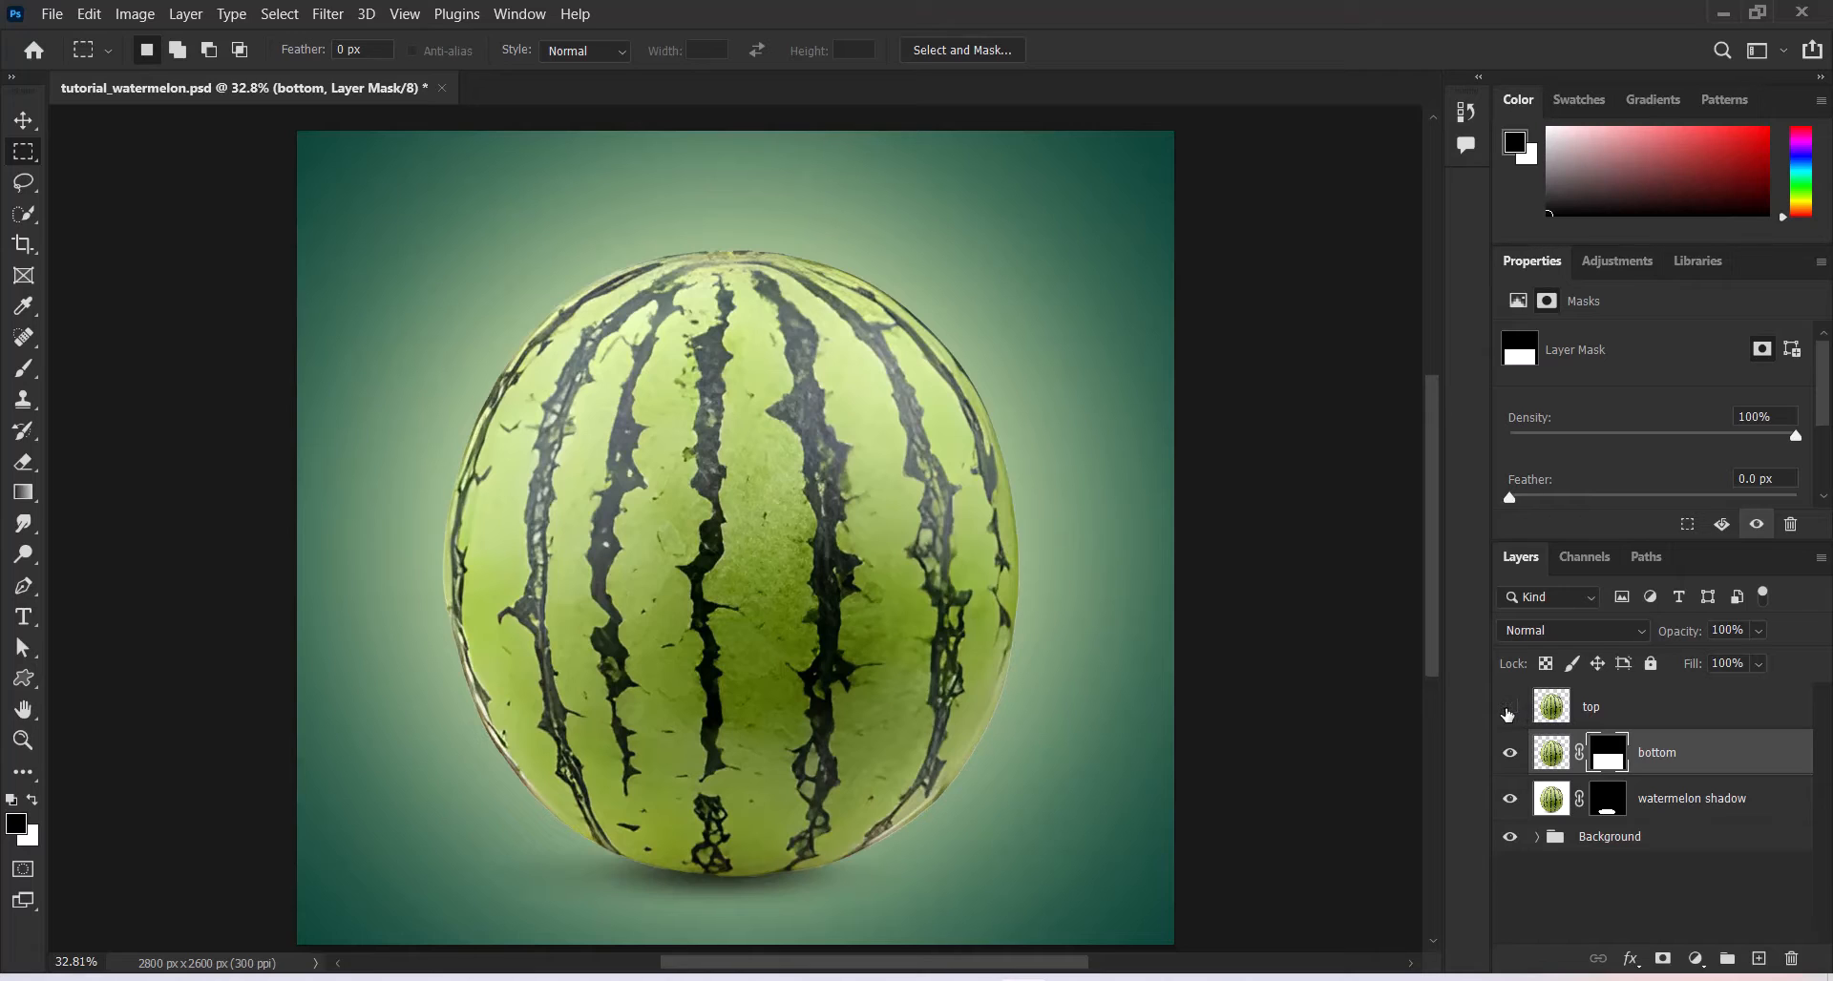
left_click(1508, 712)
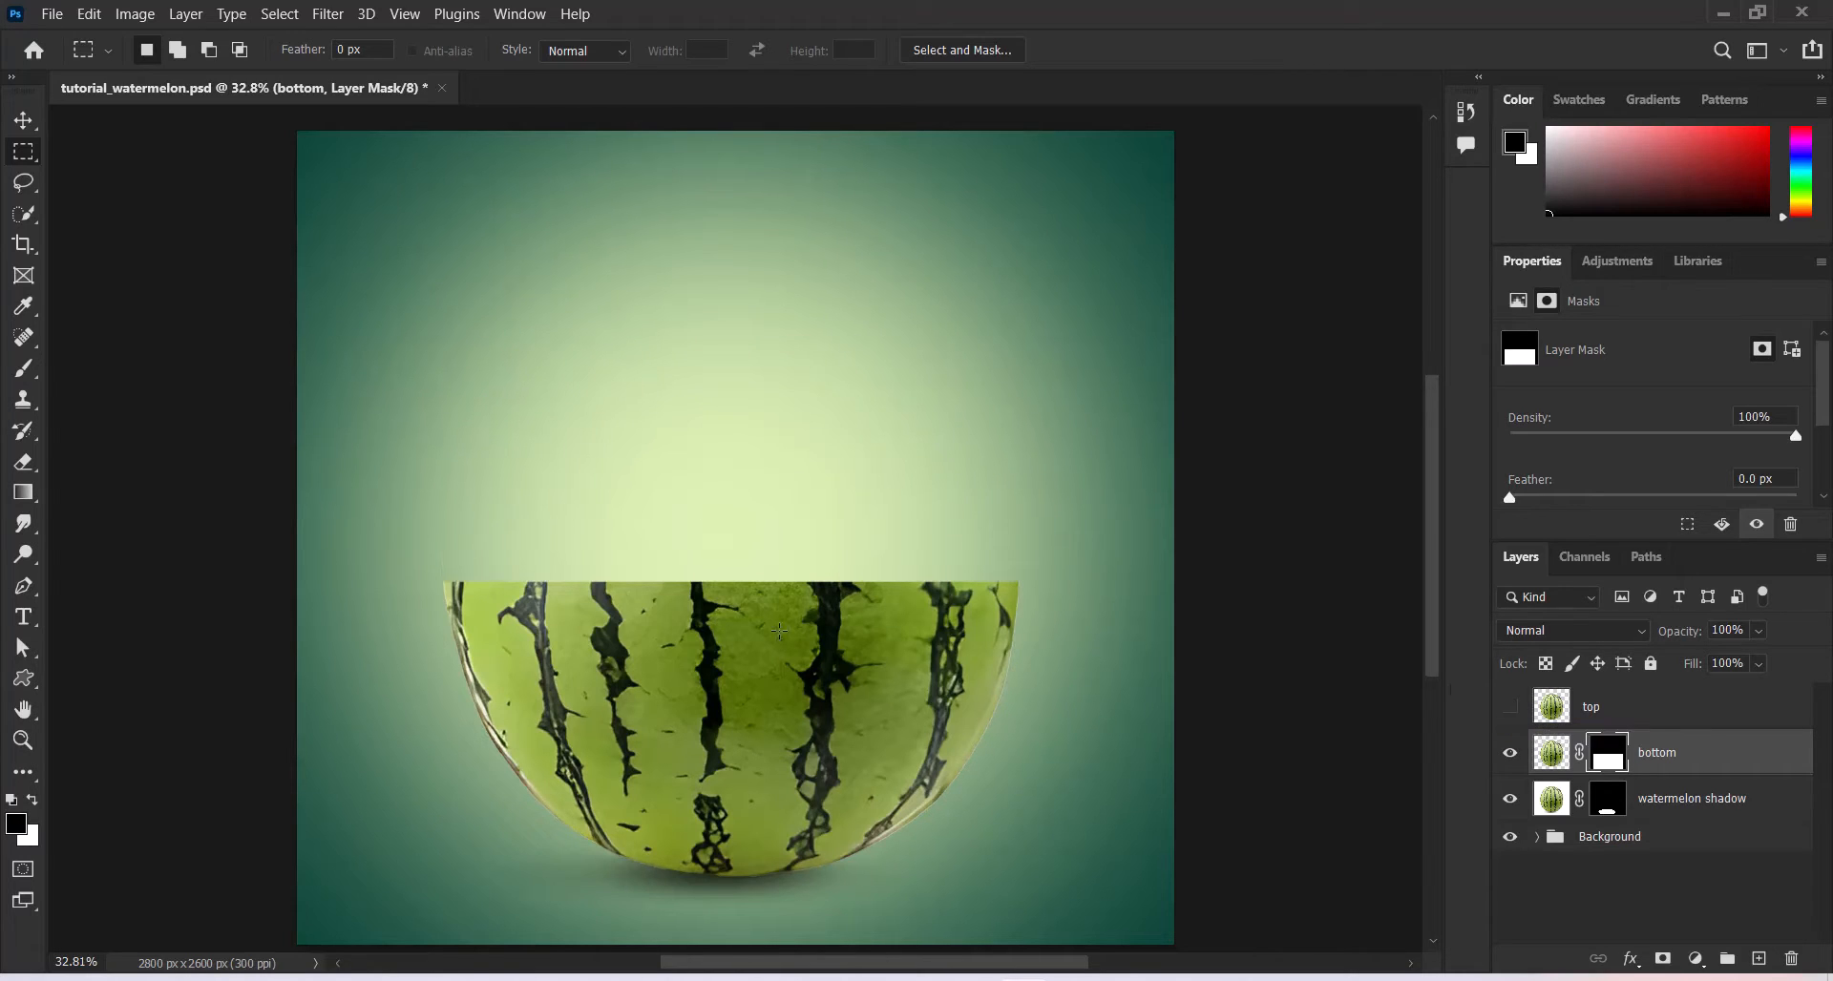
left_click(1510, 708)
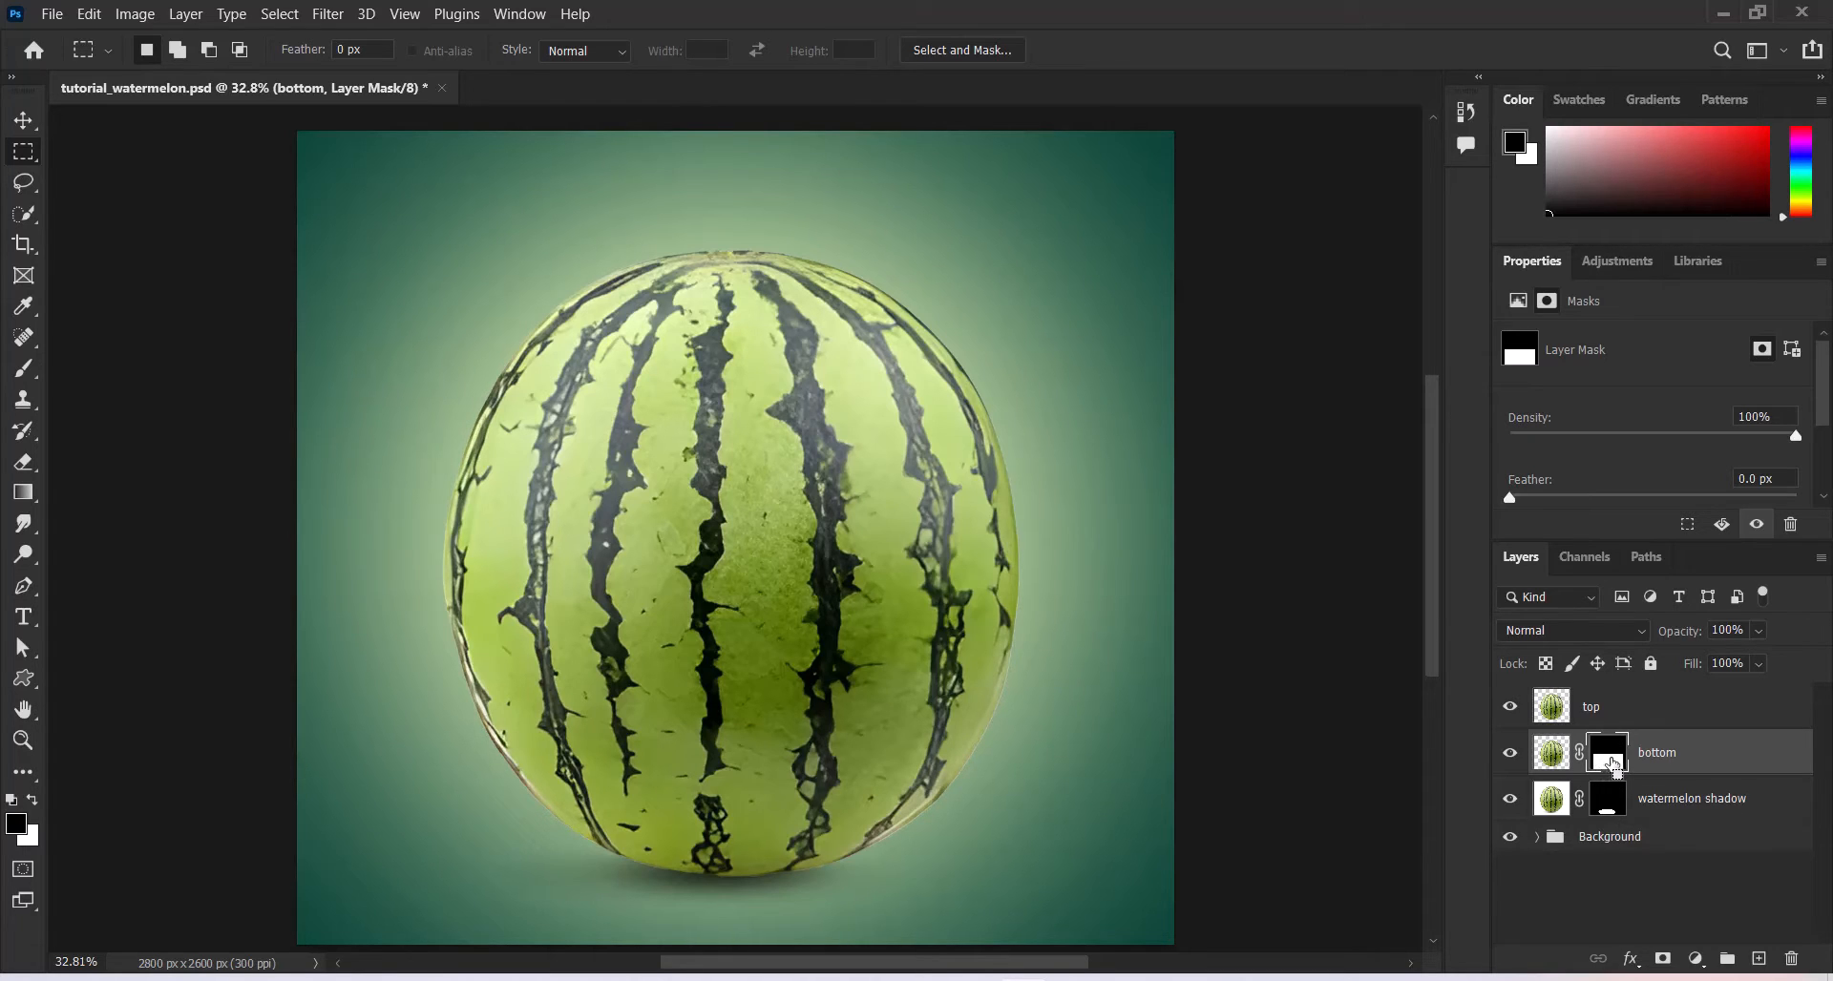
Load the bottom layer's mask as a selection, invert it, and apply it as a mask on the top layer
left_click(1613, 764, "ctrl")
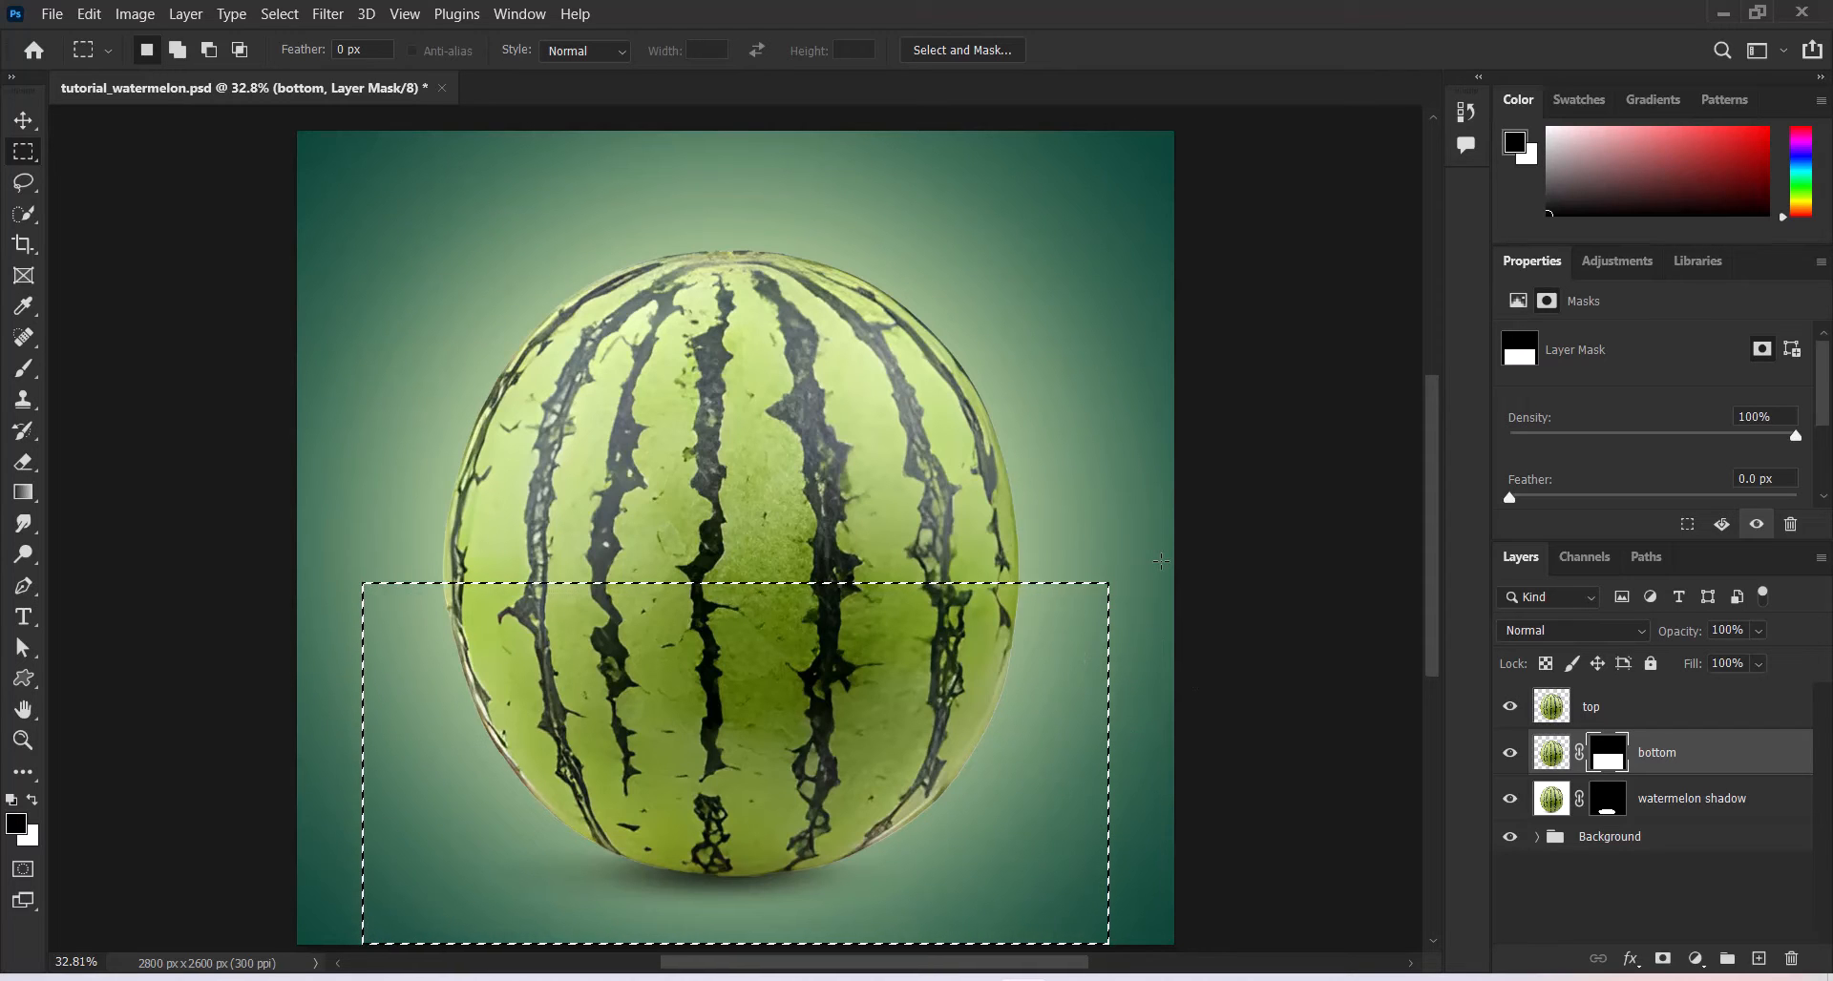
key("ctrl+shift+i")
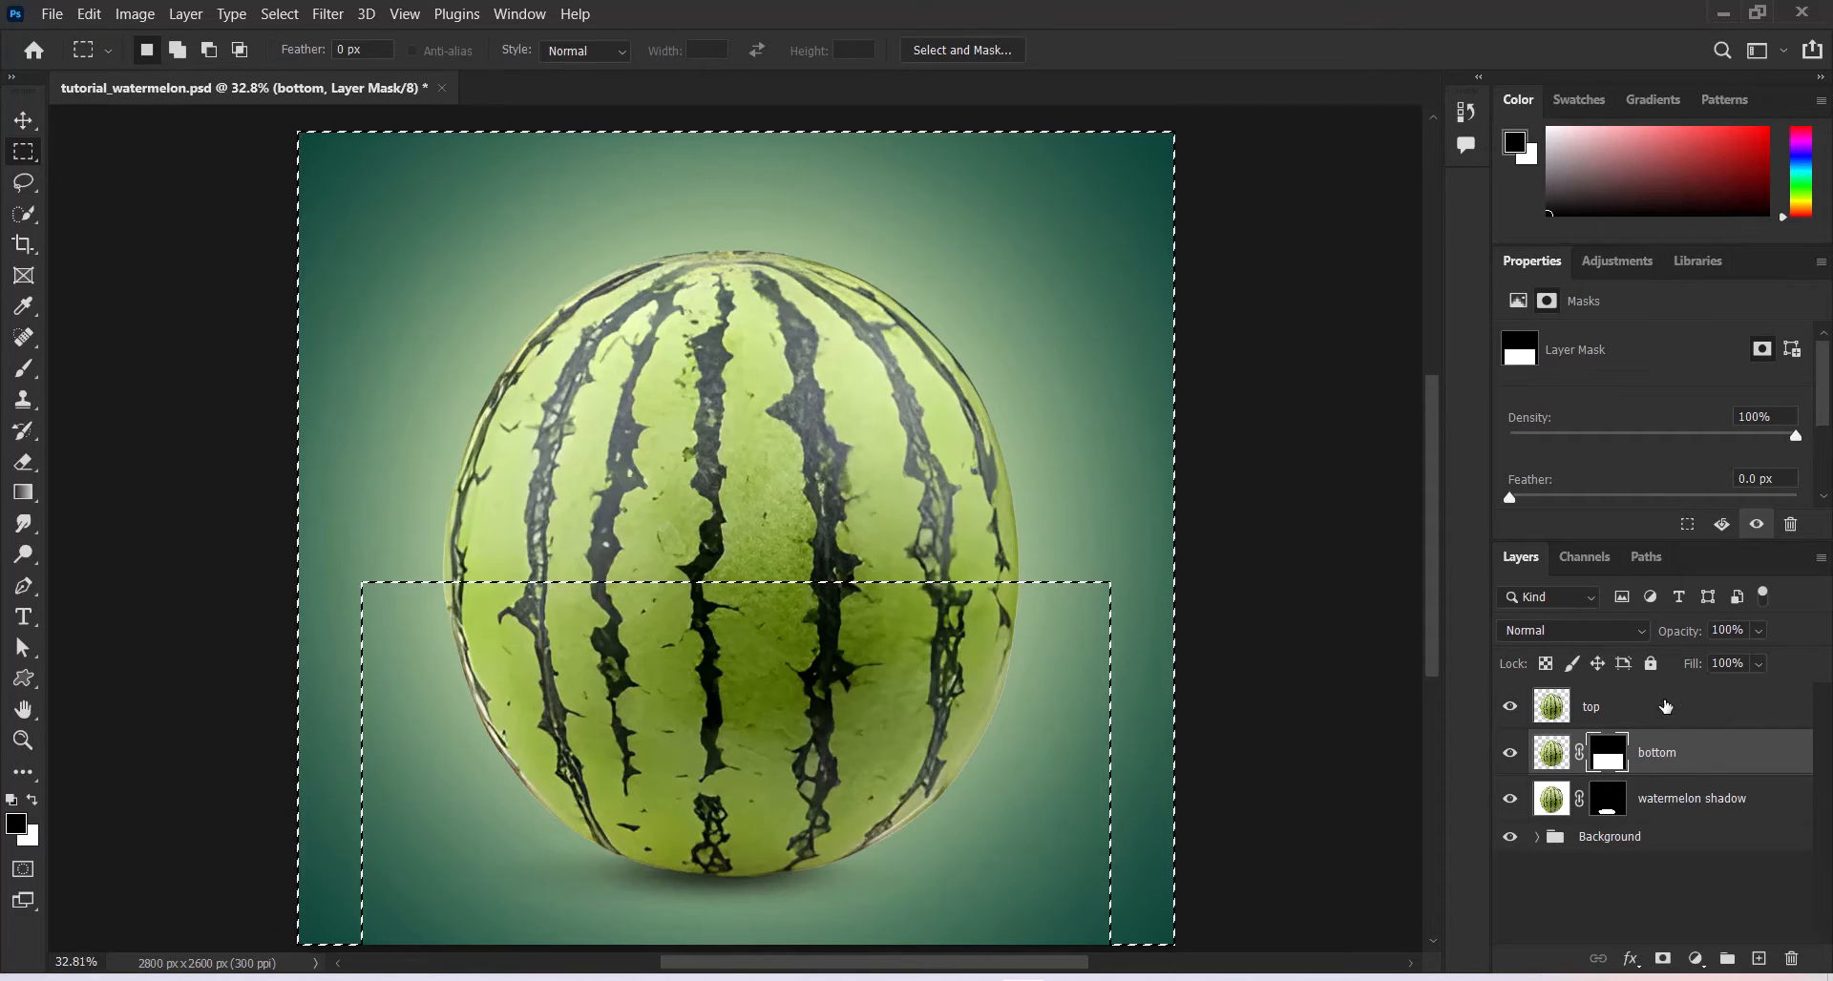
left_click(1602, 708)
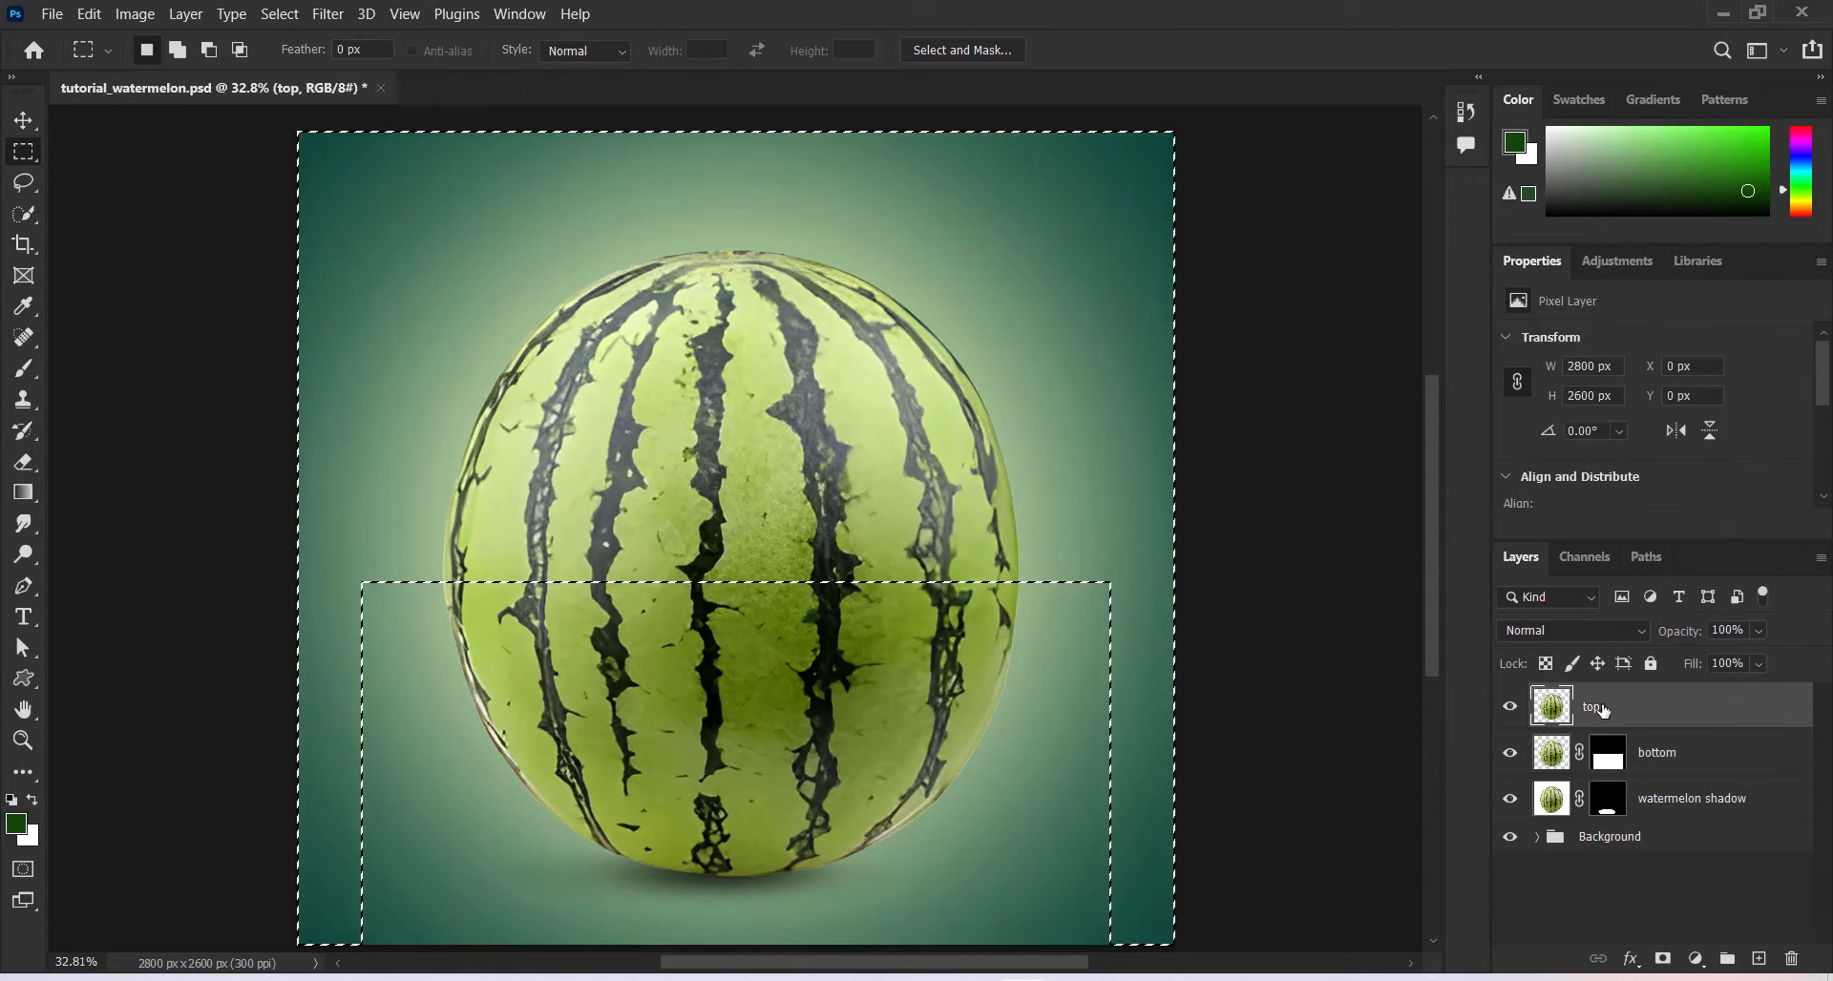
left_click(1661, 961)
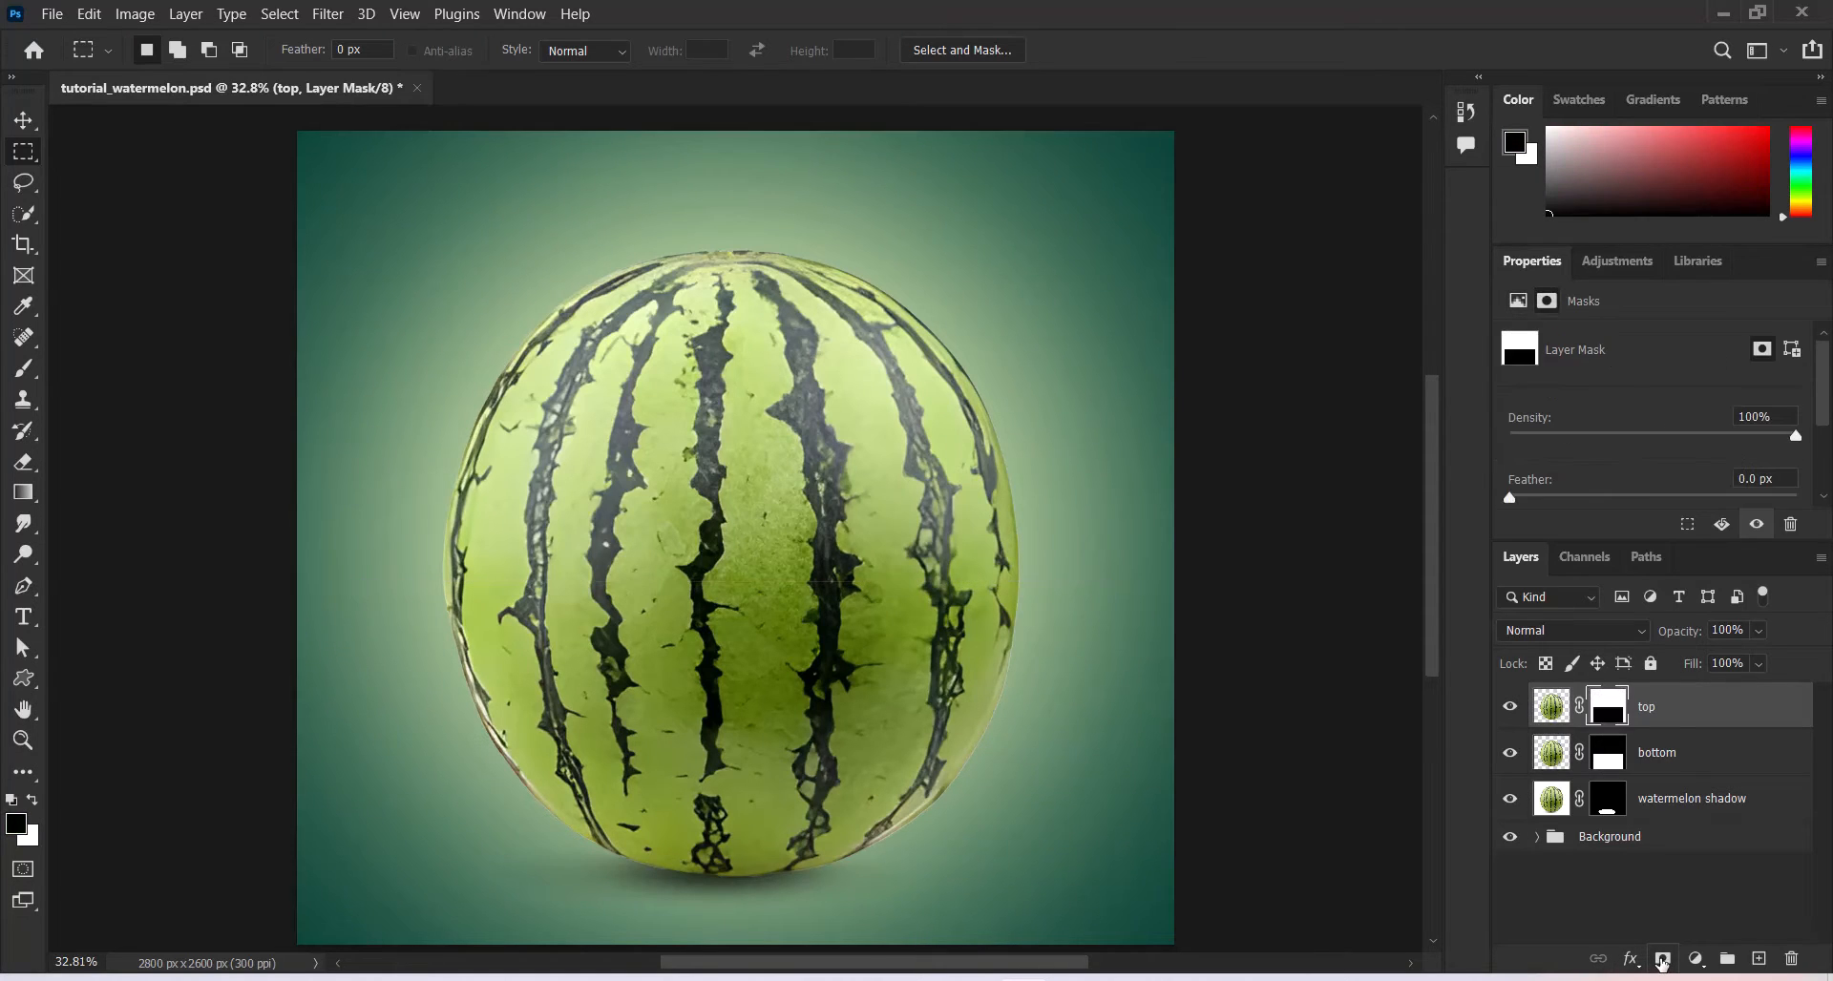
left_click(1508, 754)
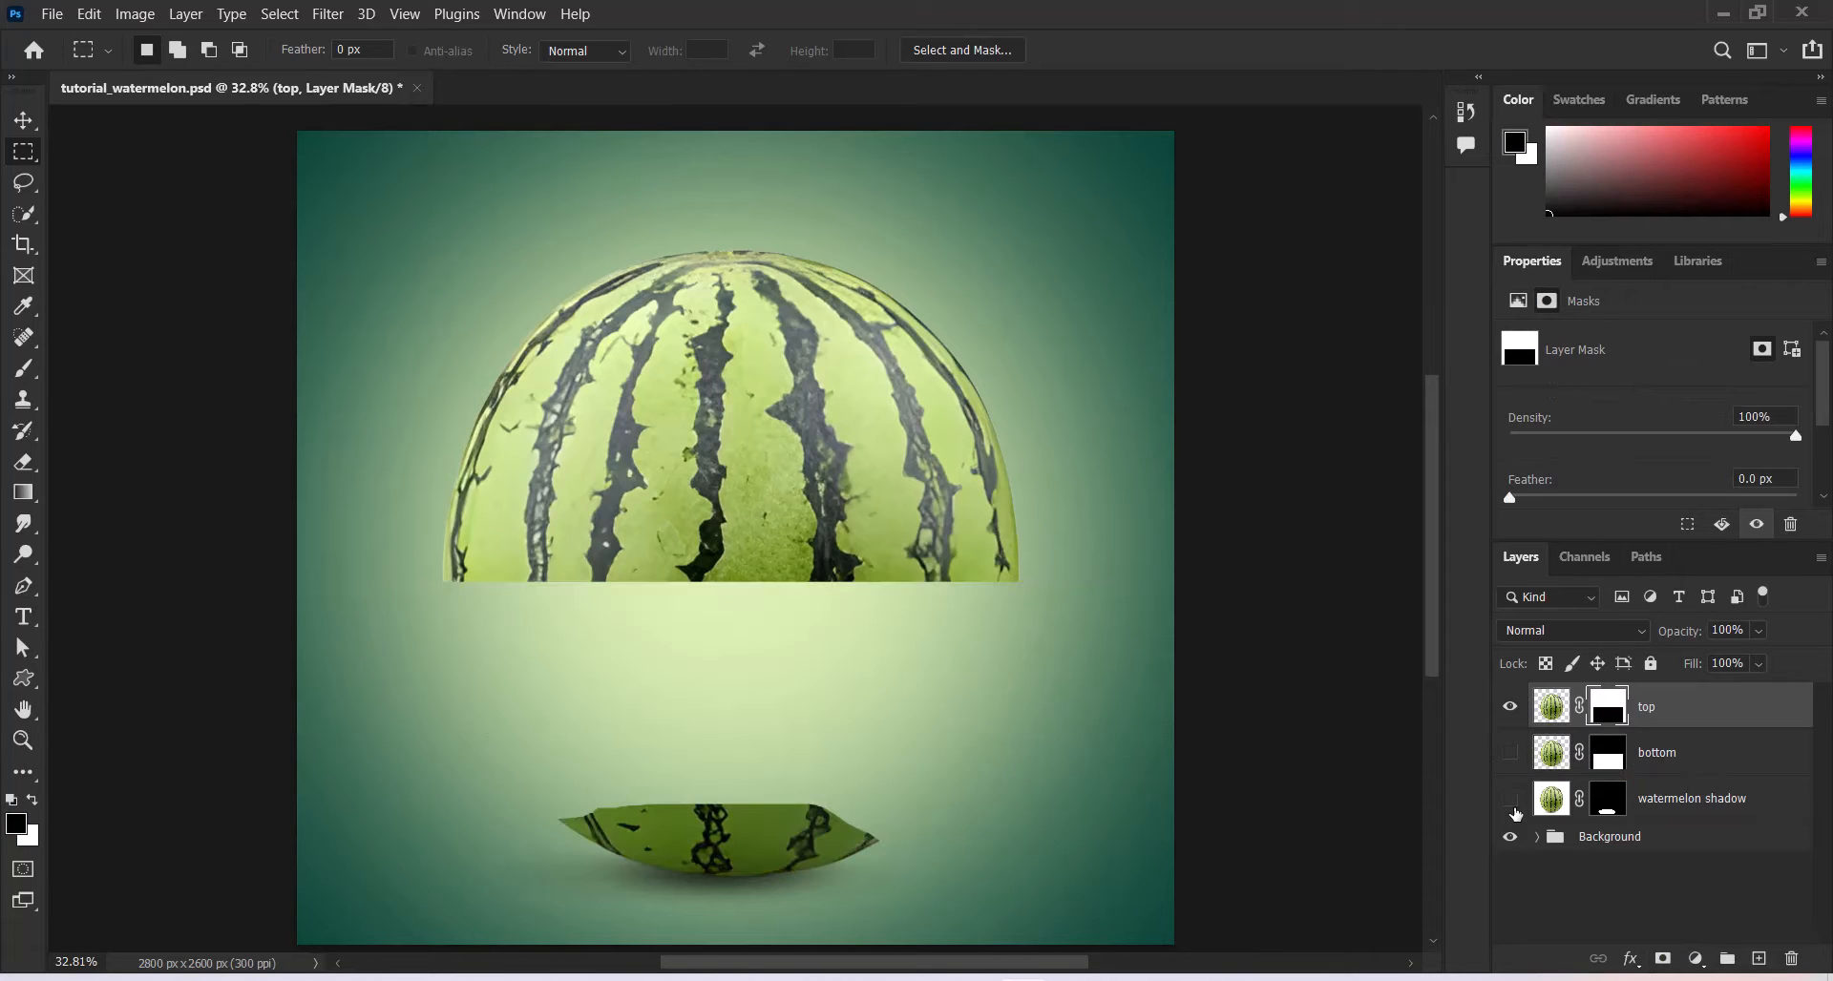
left_click(1510, 798)
left_click(1510, 752)
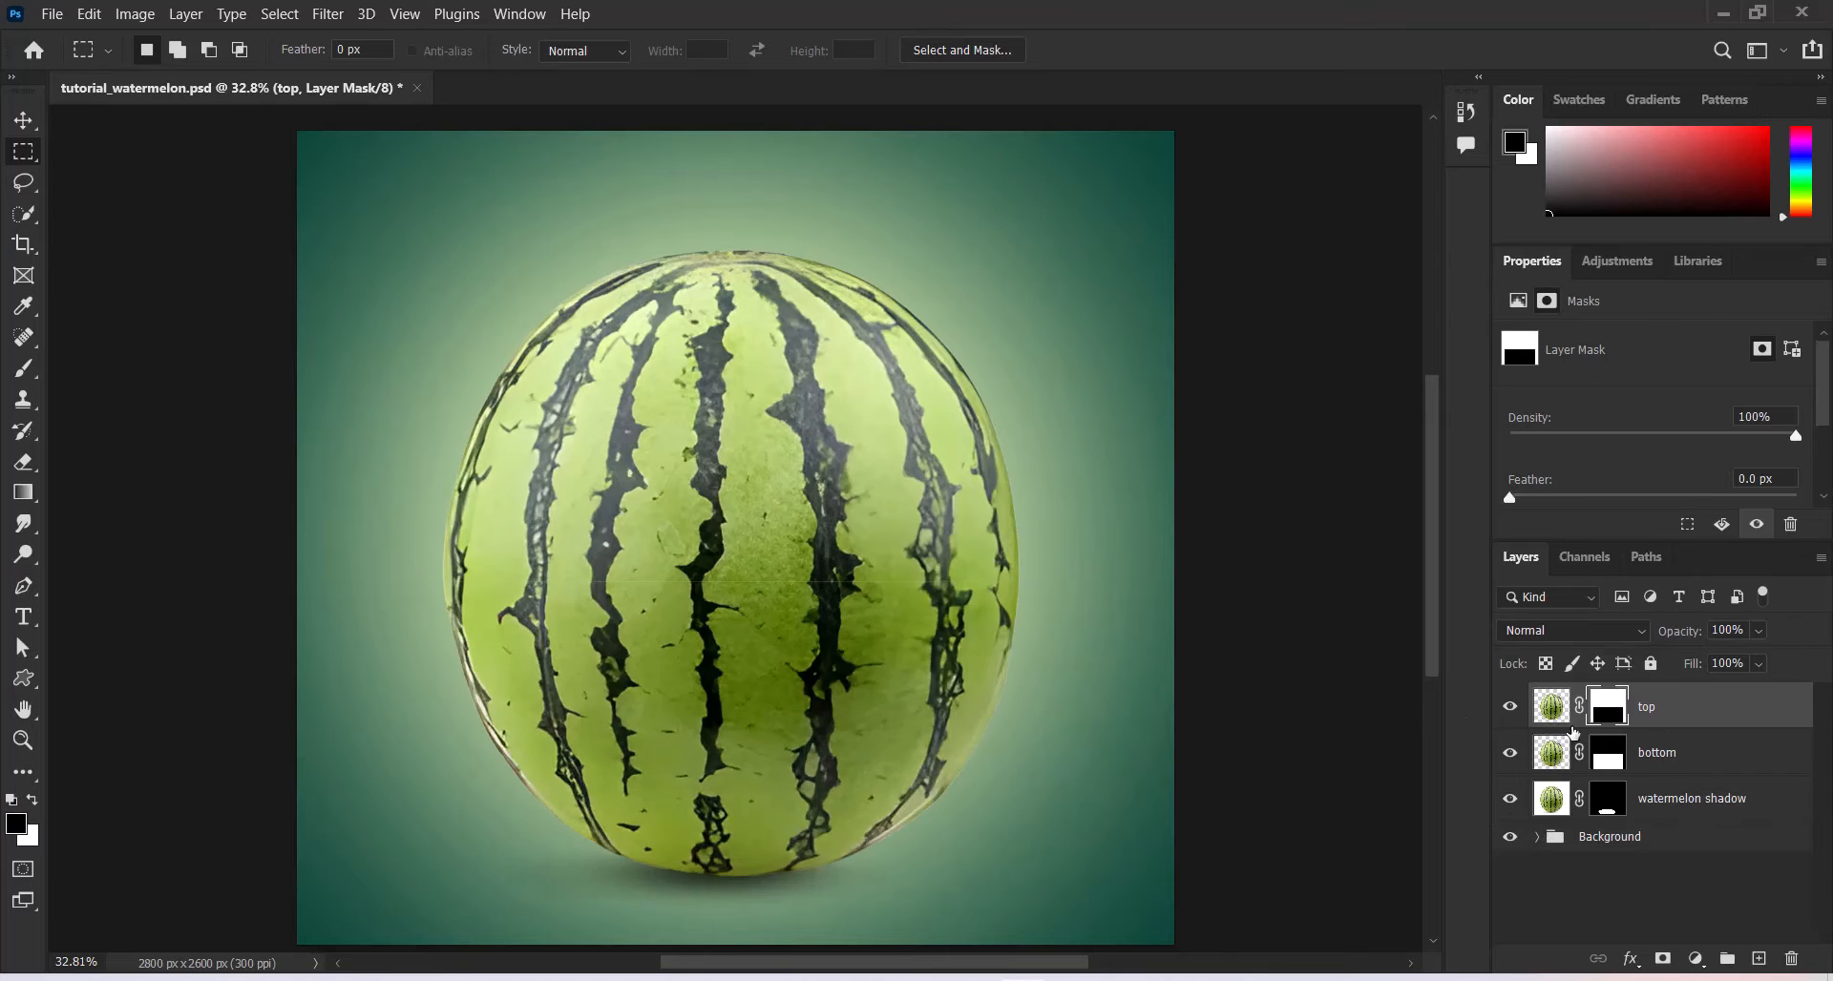
Group the bottom and watermelon shadow layers, and name the group WBottom
left_click(1661, 755)
left_click(1680, 798, "shift")
key("ctrl+g")
double_click(1611, 746)
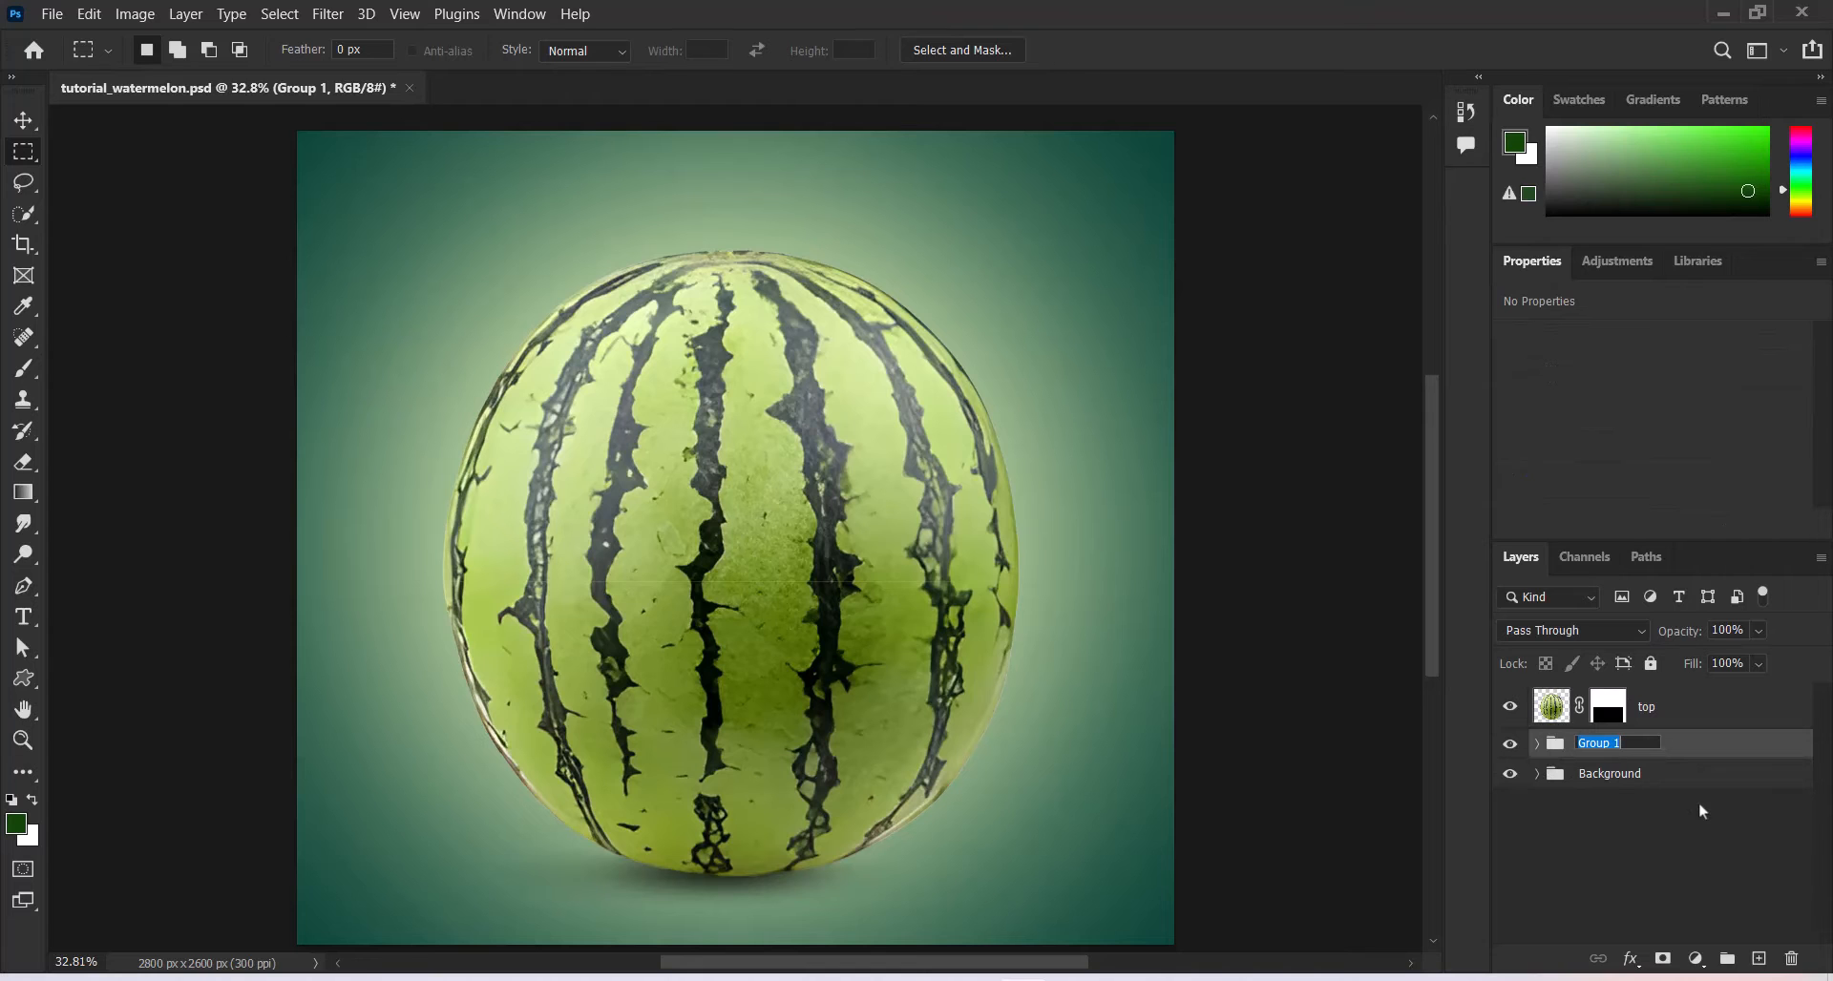
type("W")
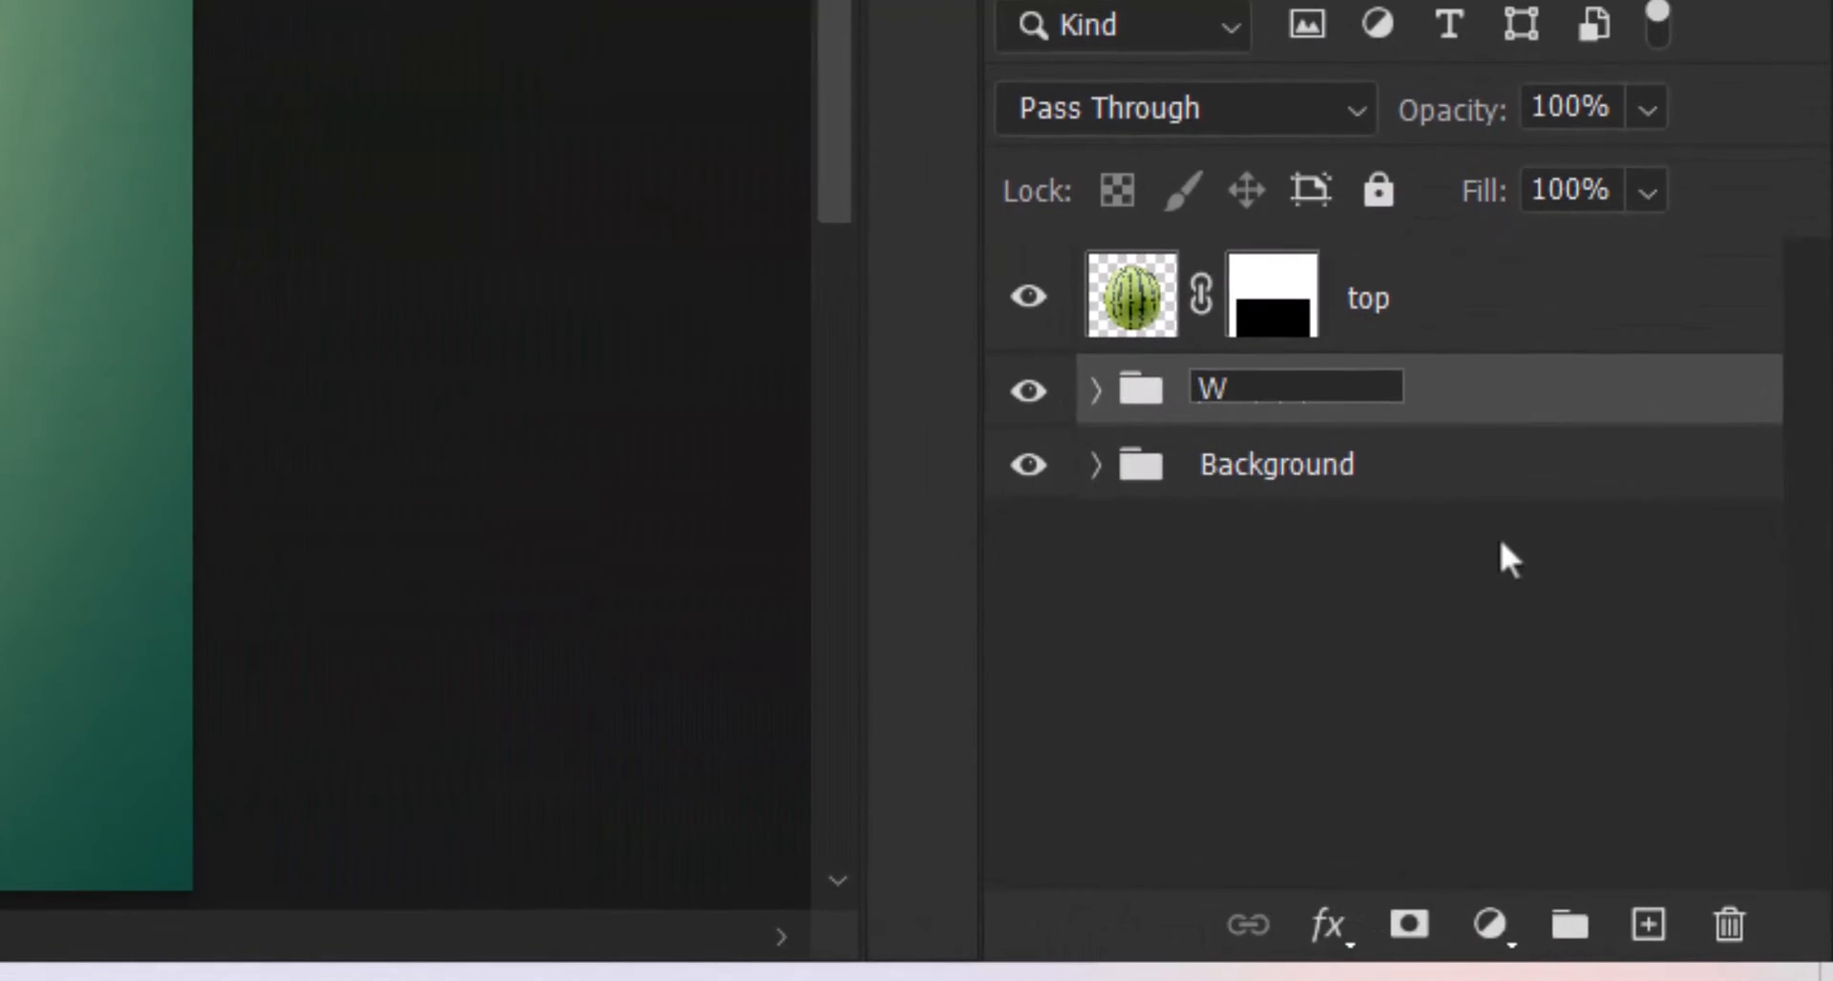
type("Bottom")
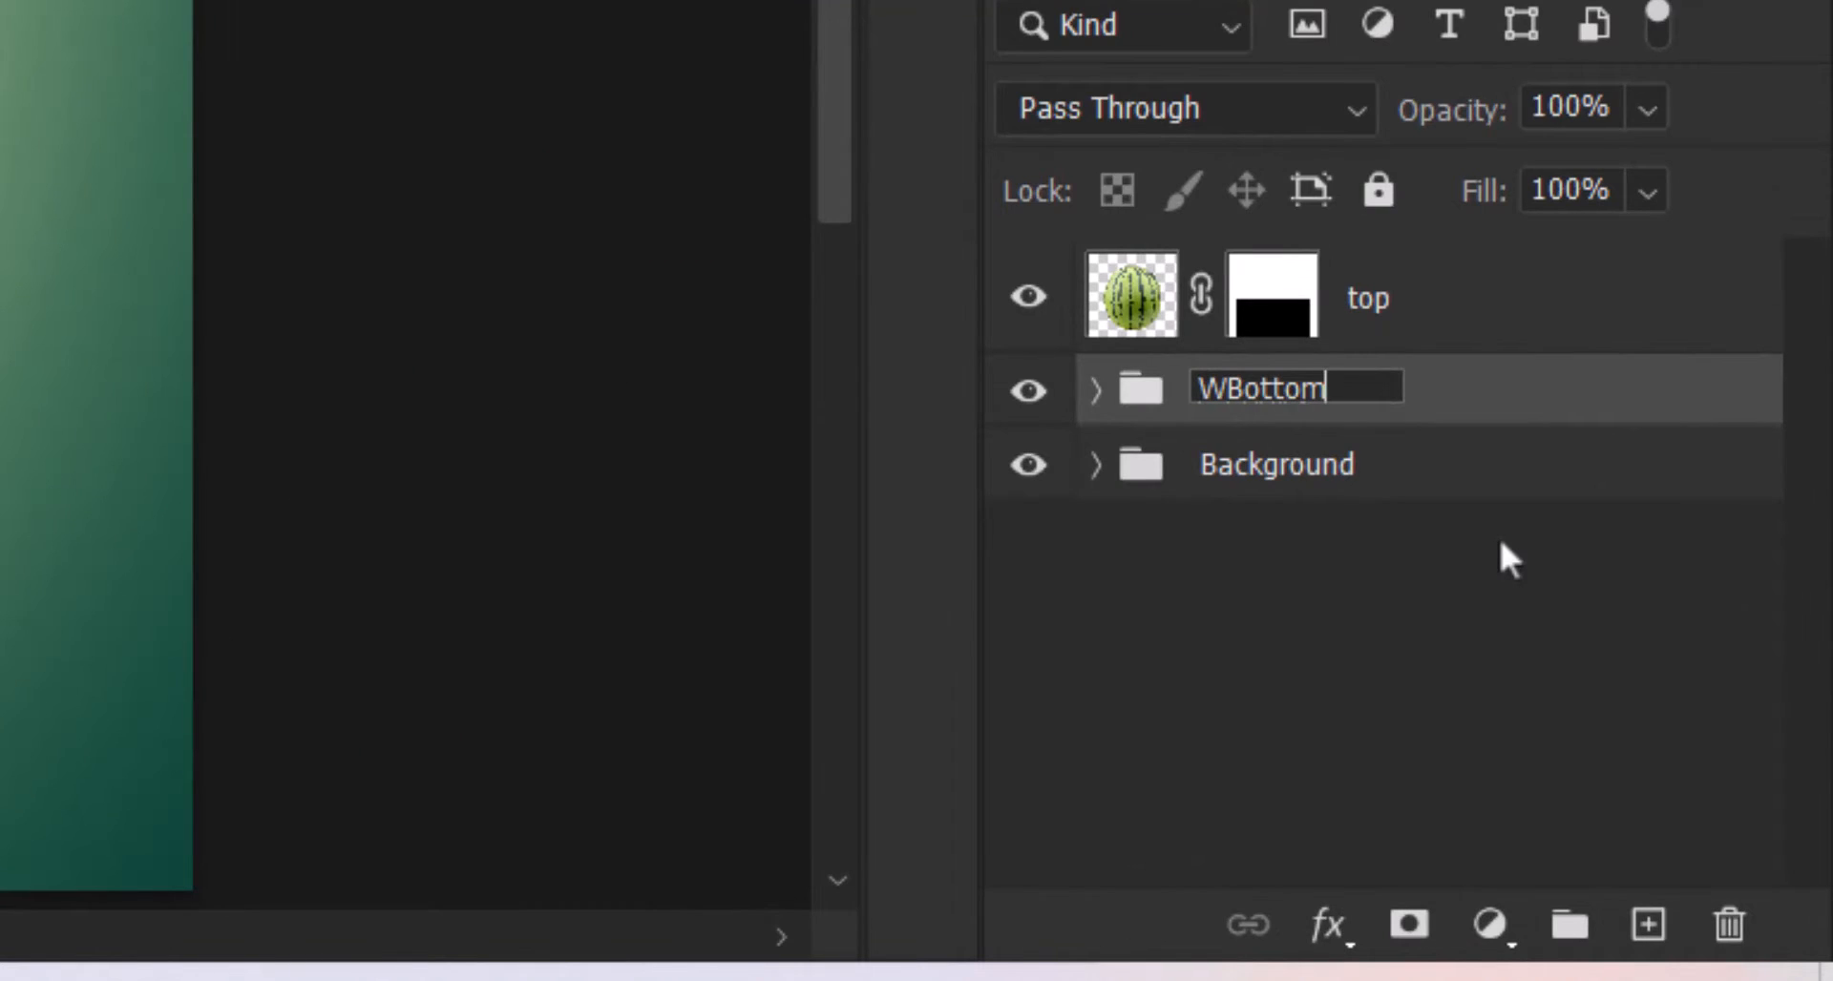
key("Return")
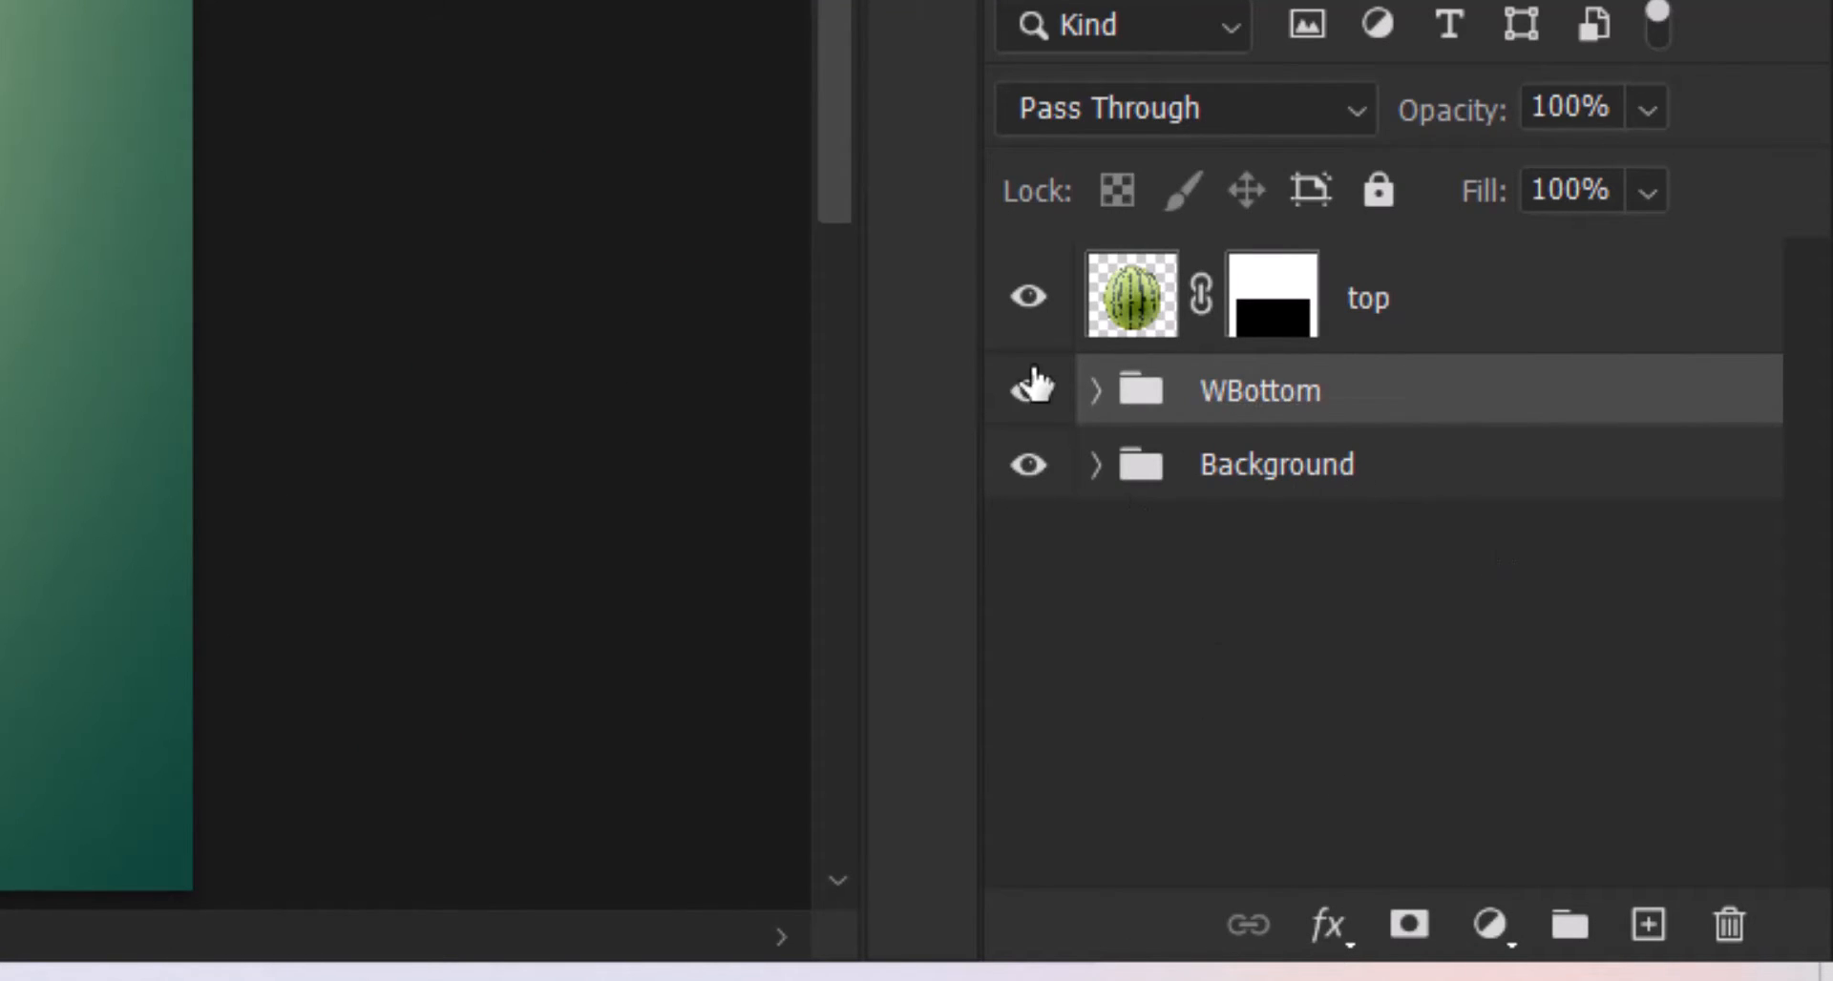
Assign the green colour label to the WBottom group and check the layers it contains
right_click(1033, 387)
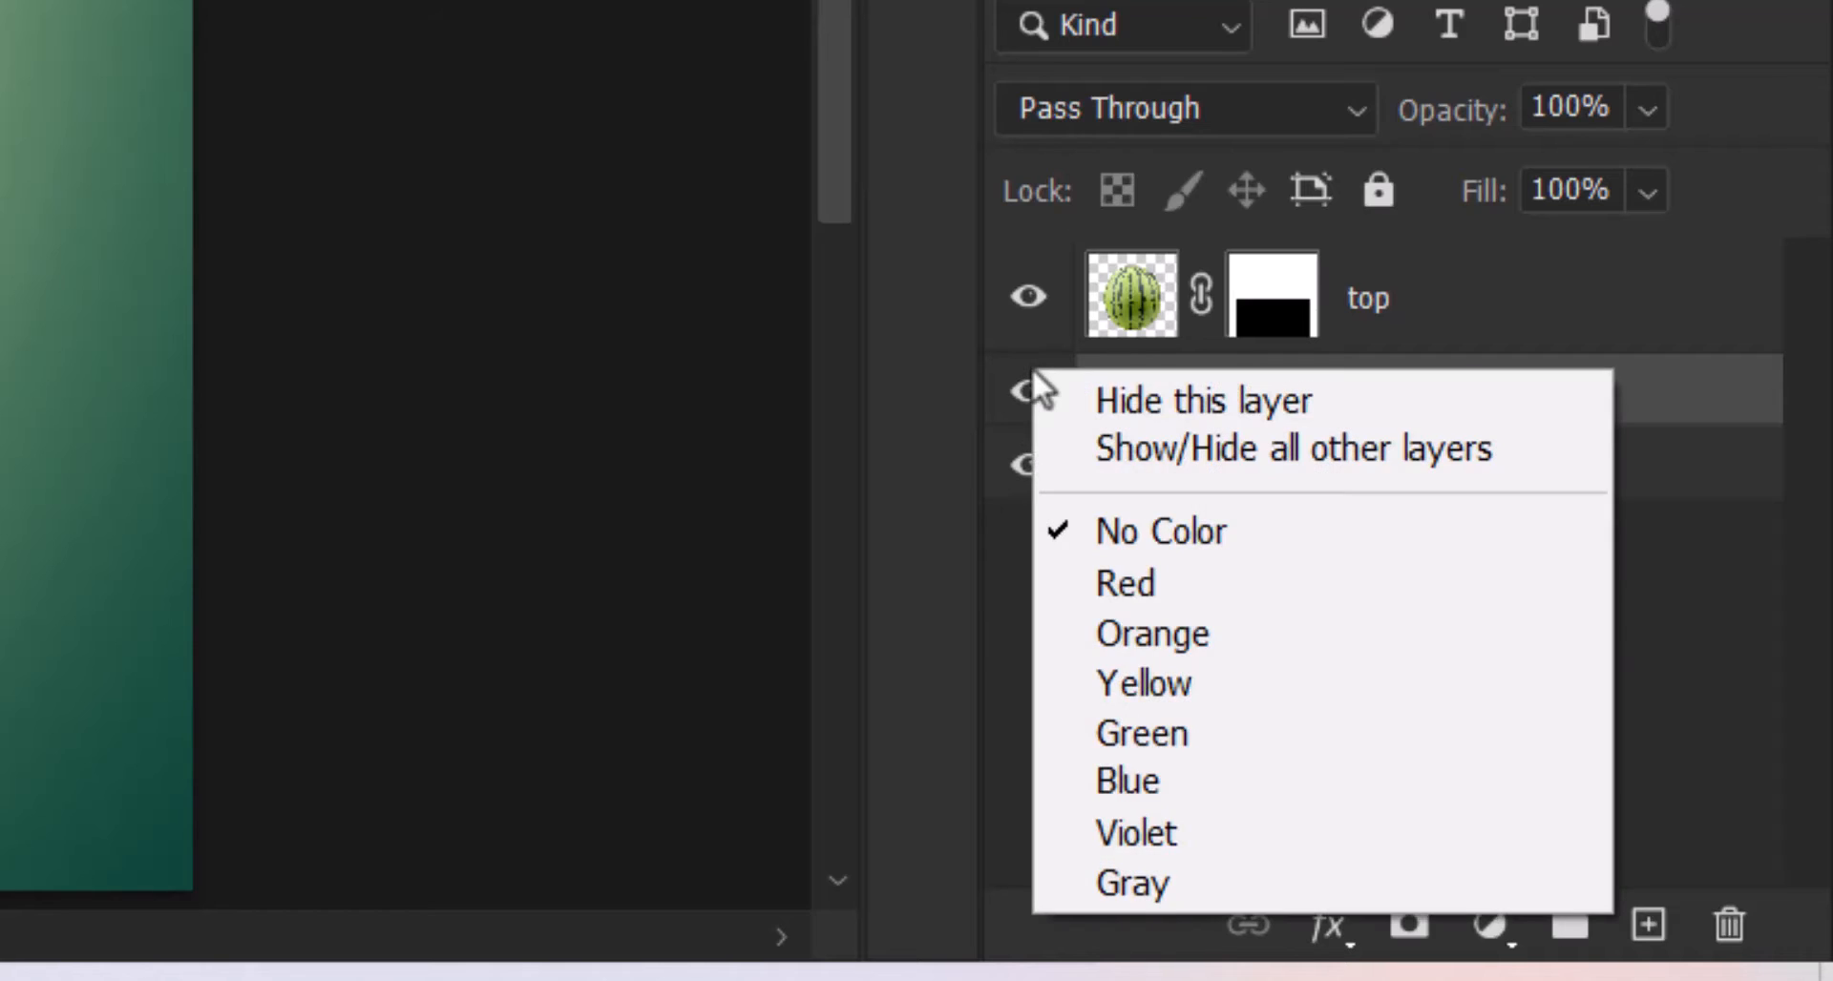
left_click(1107, 737)
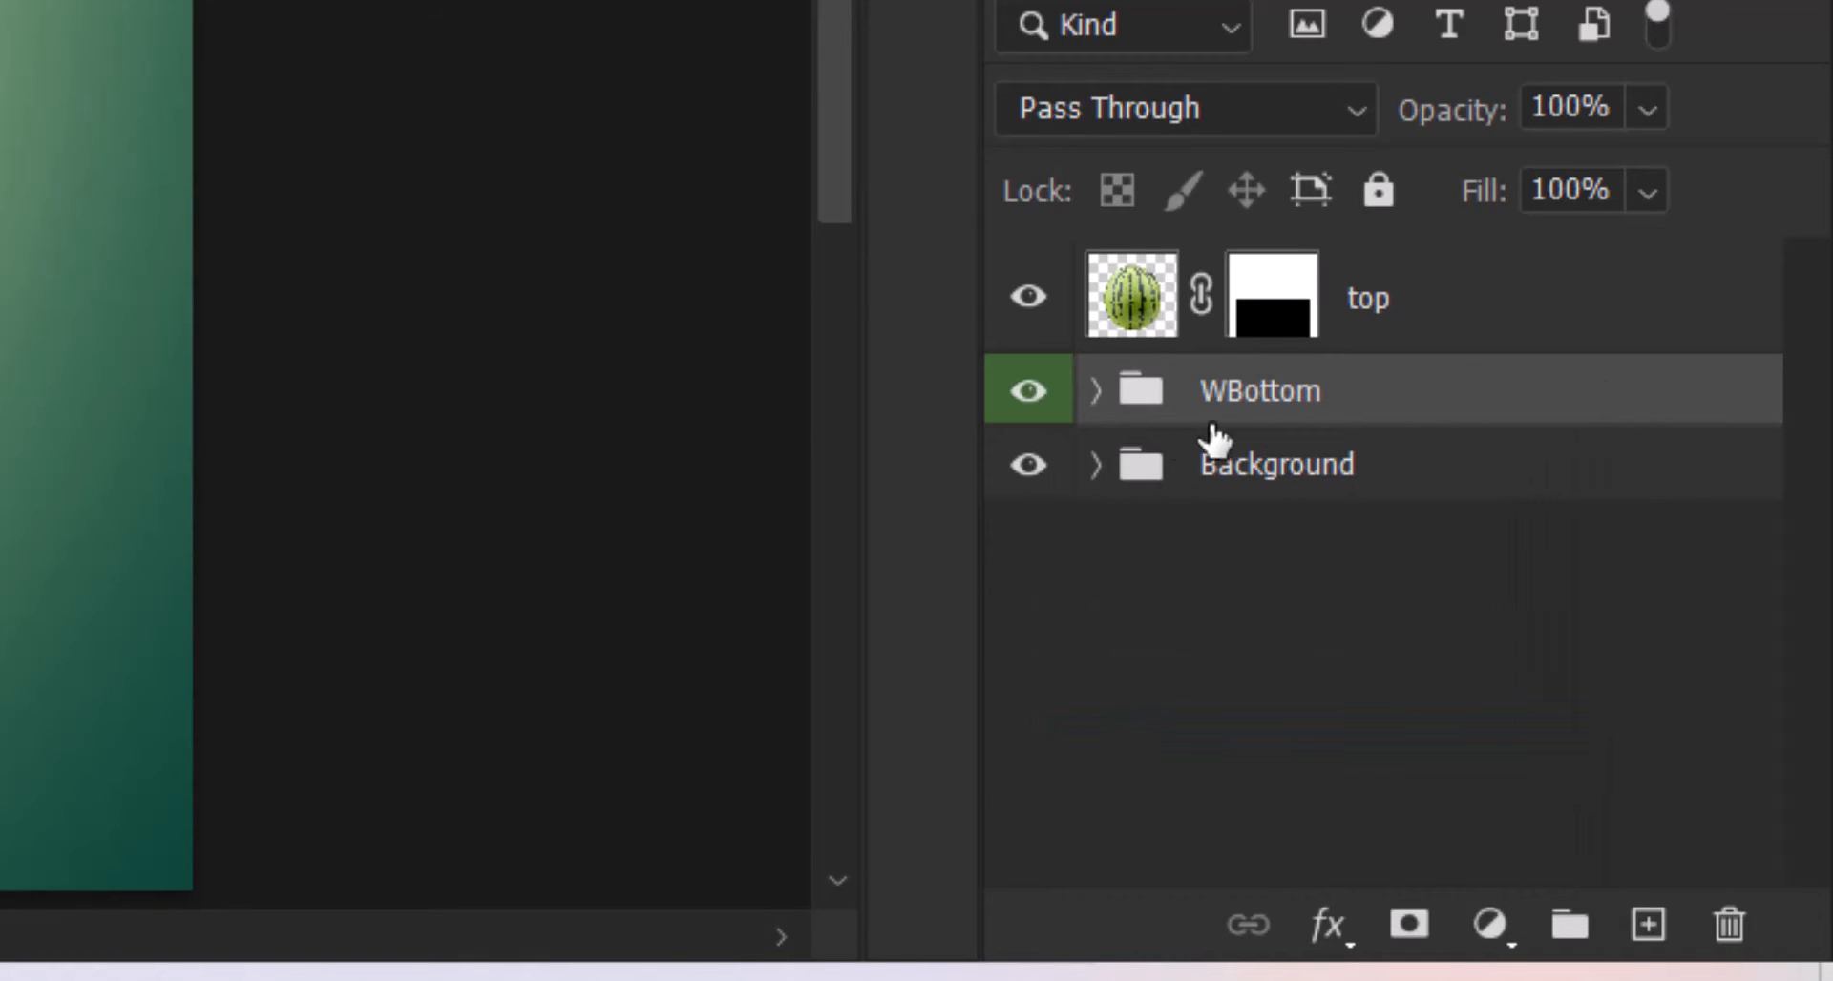
left_click(1098, 393)
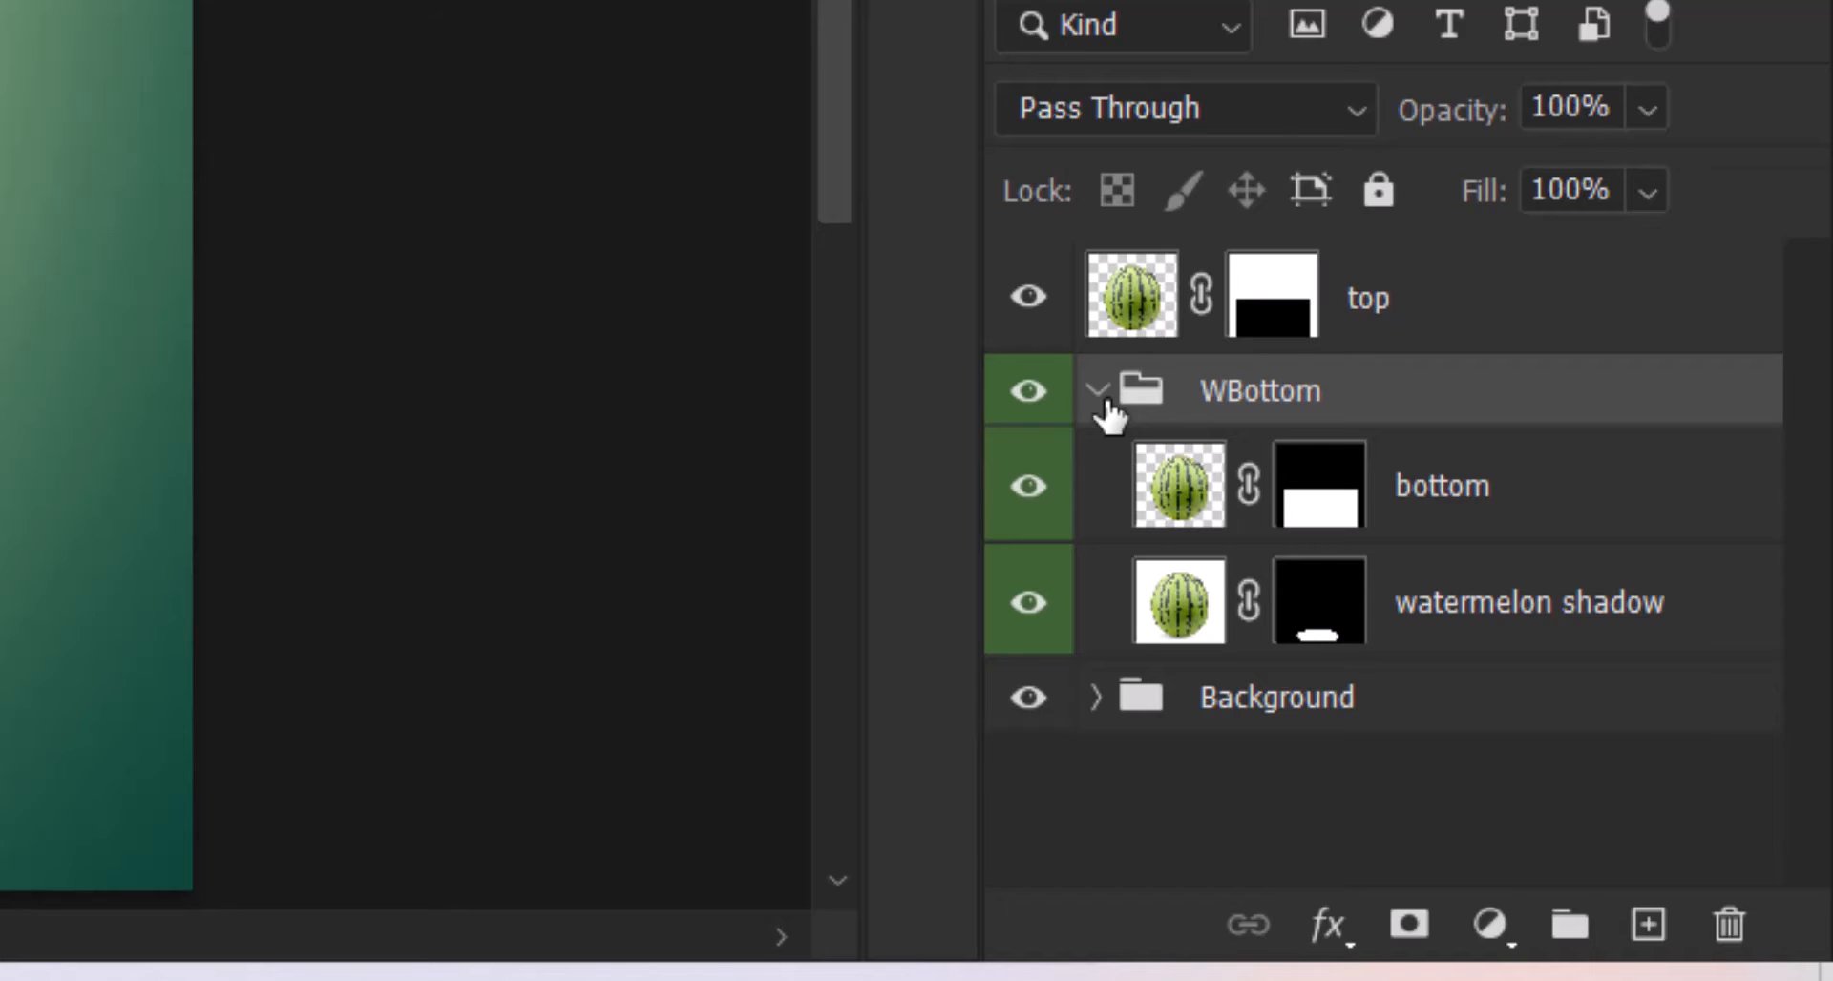
left_click(1100, 399)
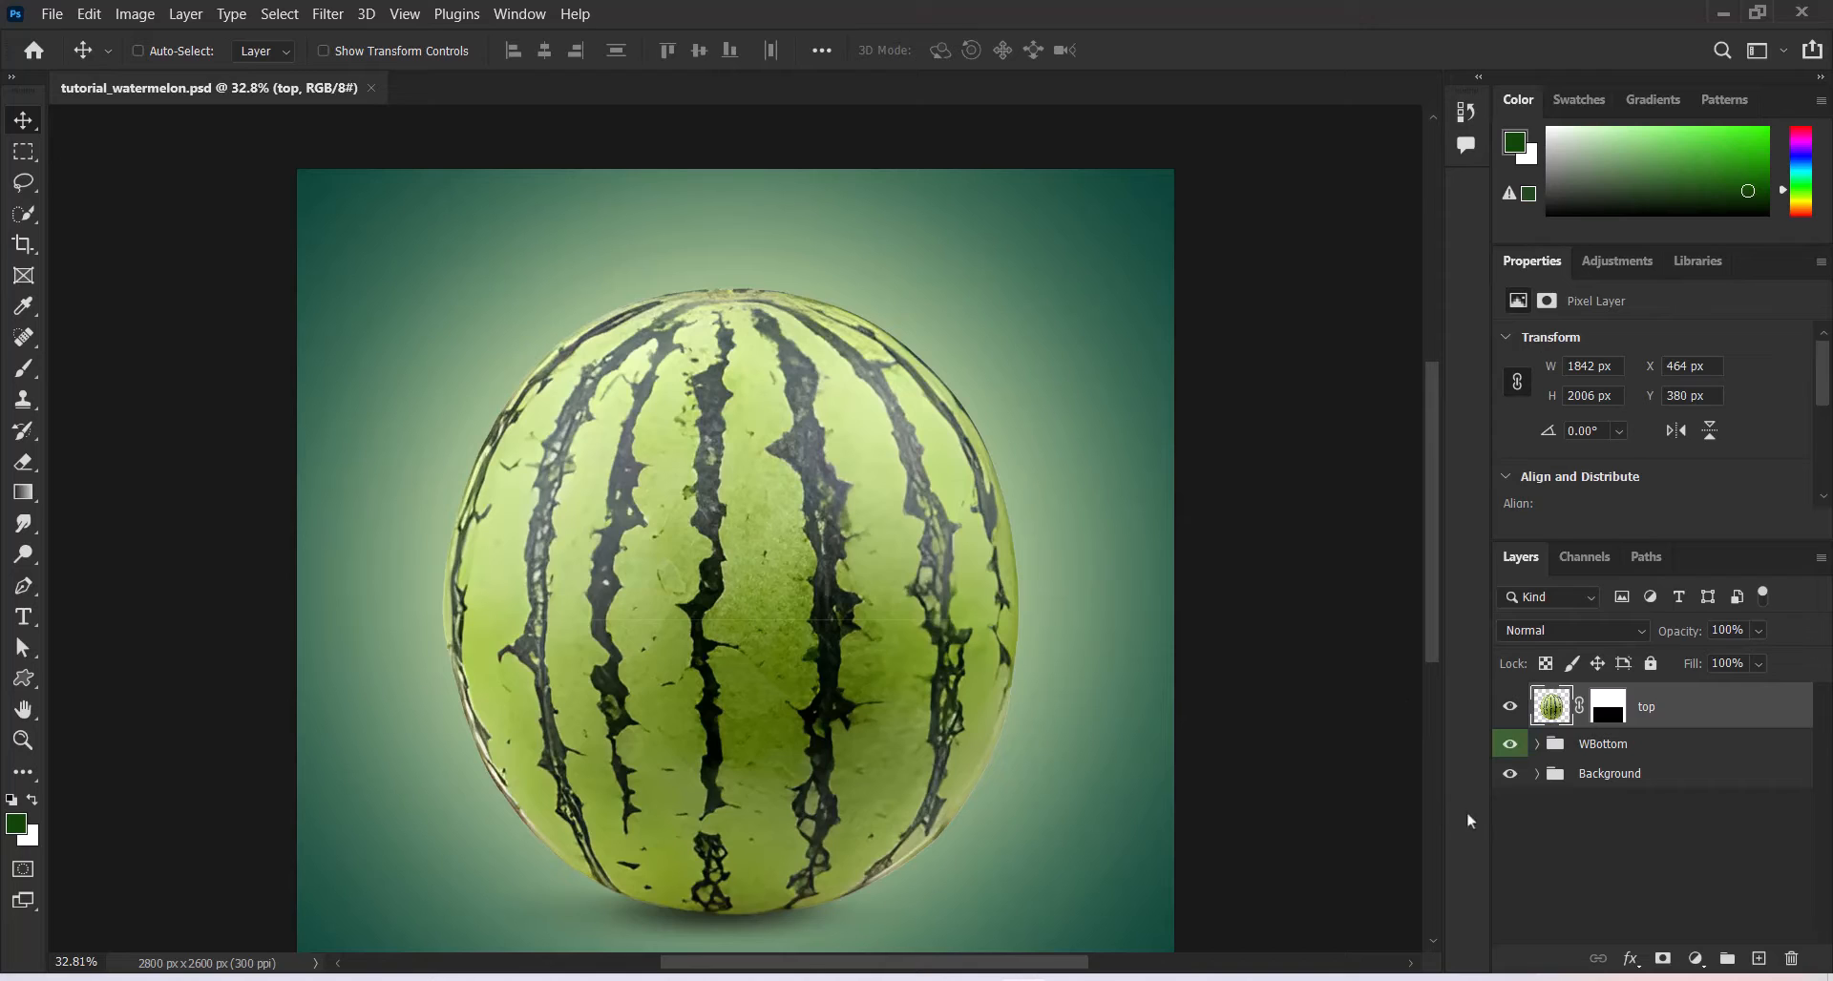
Scale the top layer and WBottom group together to about 69.5%, centred horizontally on the canvas's lower part, and leave only the top layer selected
key("ctrl")
left_click(1659, 747, "ctrl")
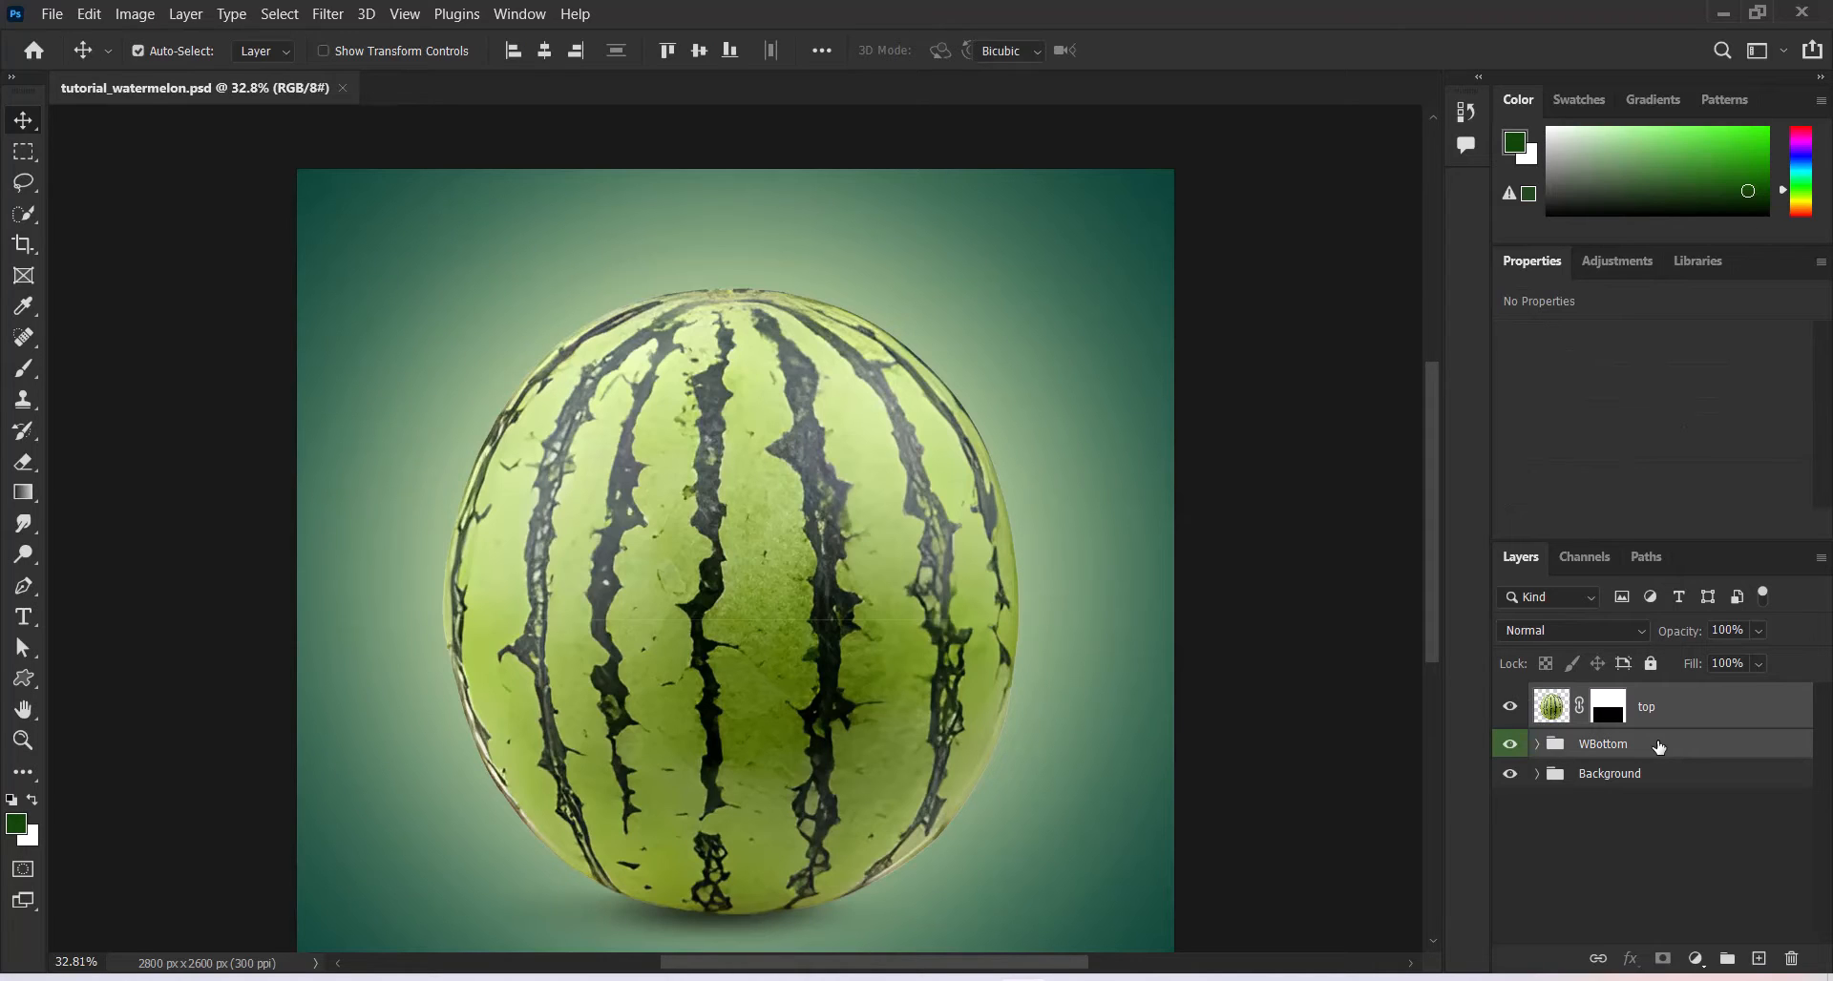
key("ctrl+t")
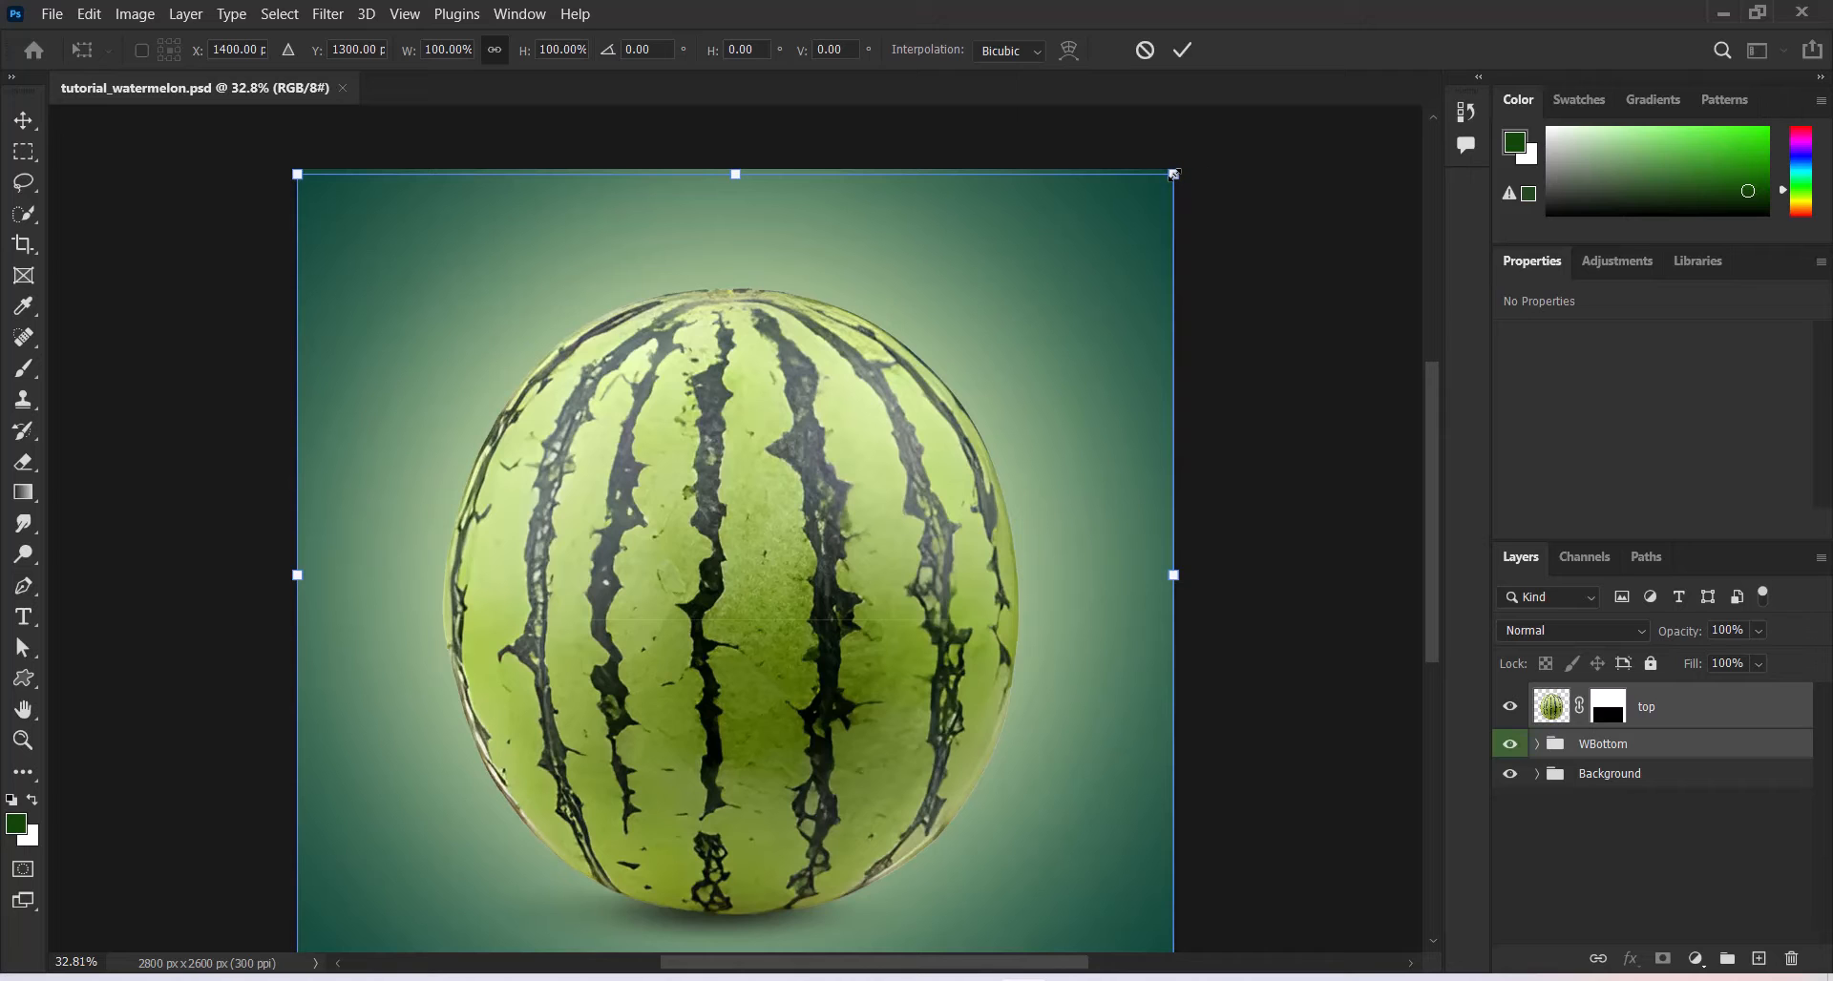
left_click_drag(1173, 174, 868, 455)
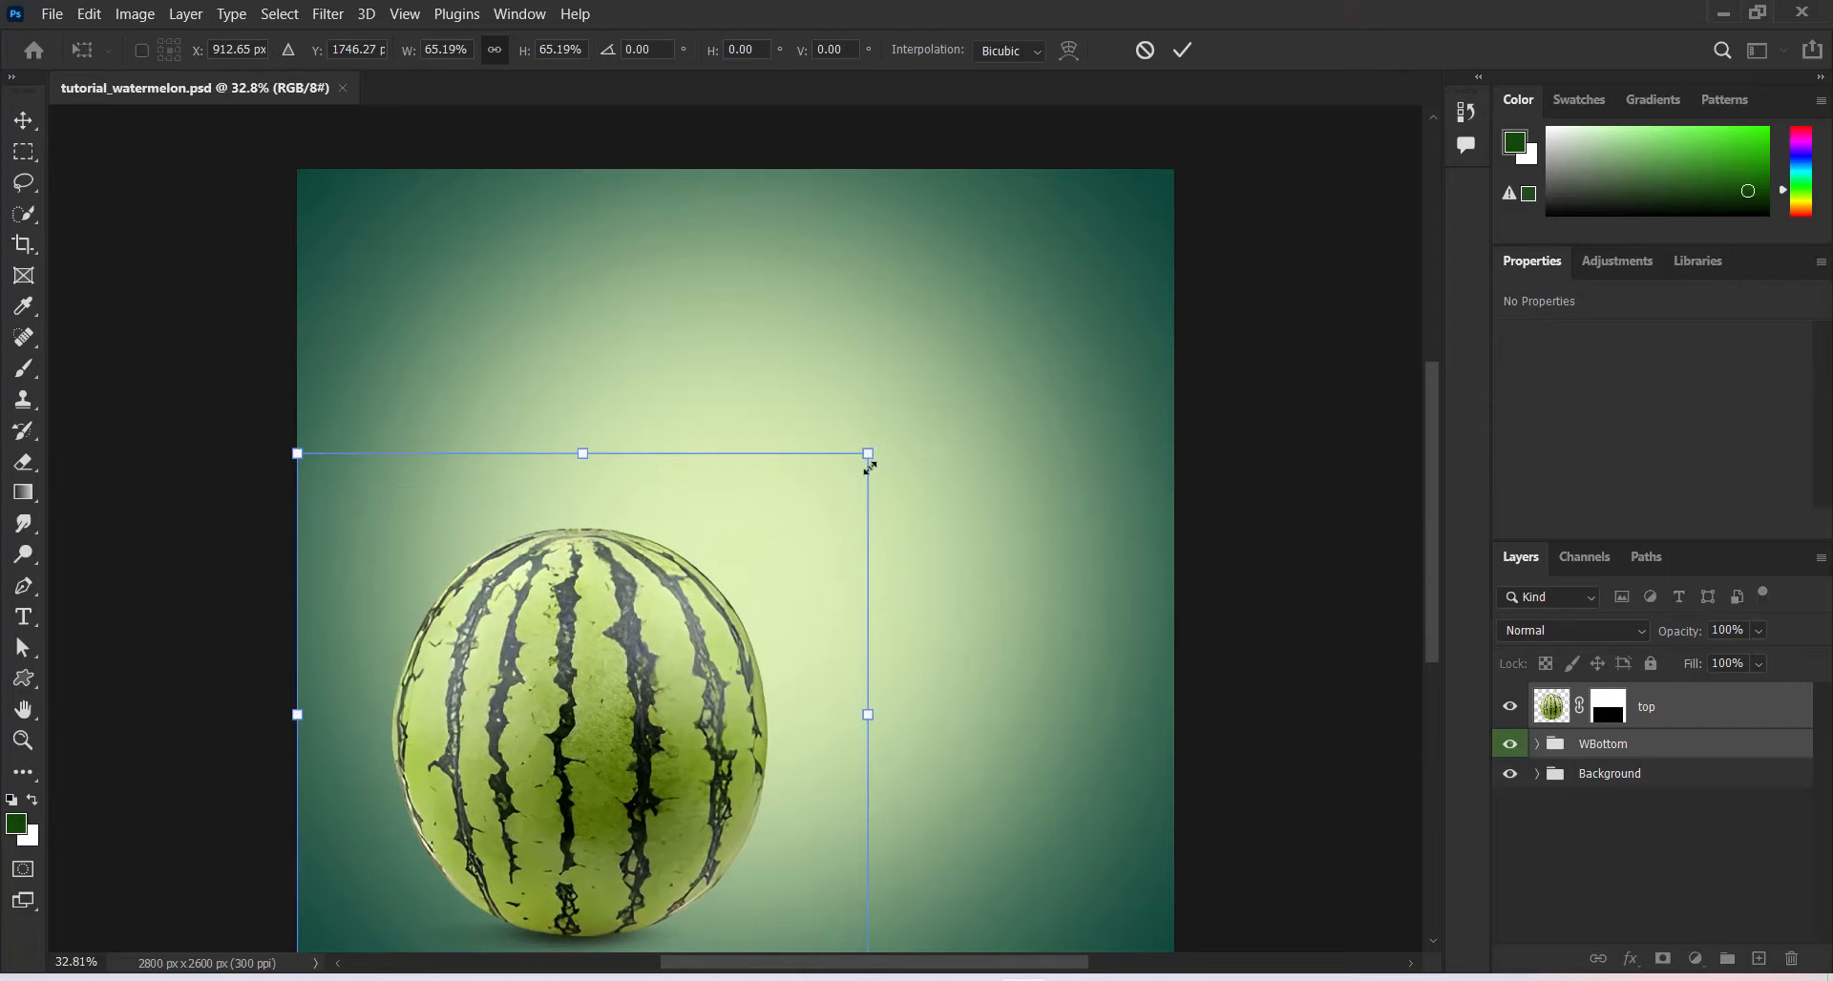
left_click_drag(611, 662, 772, 662)
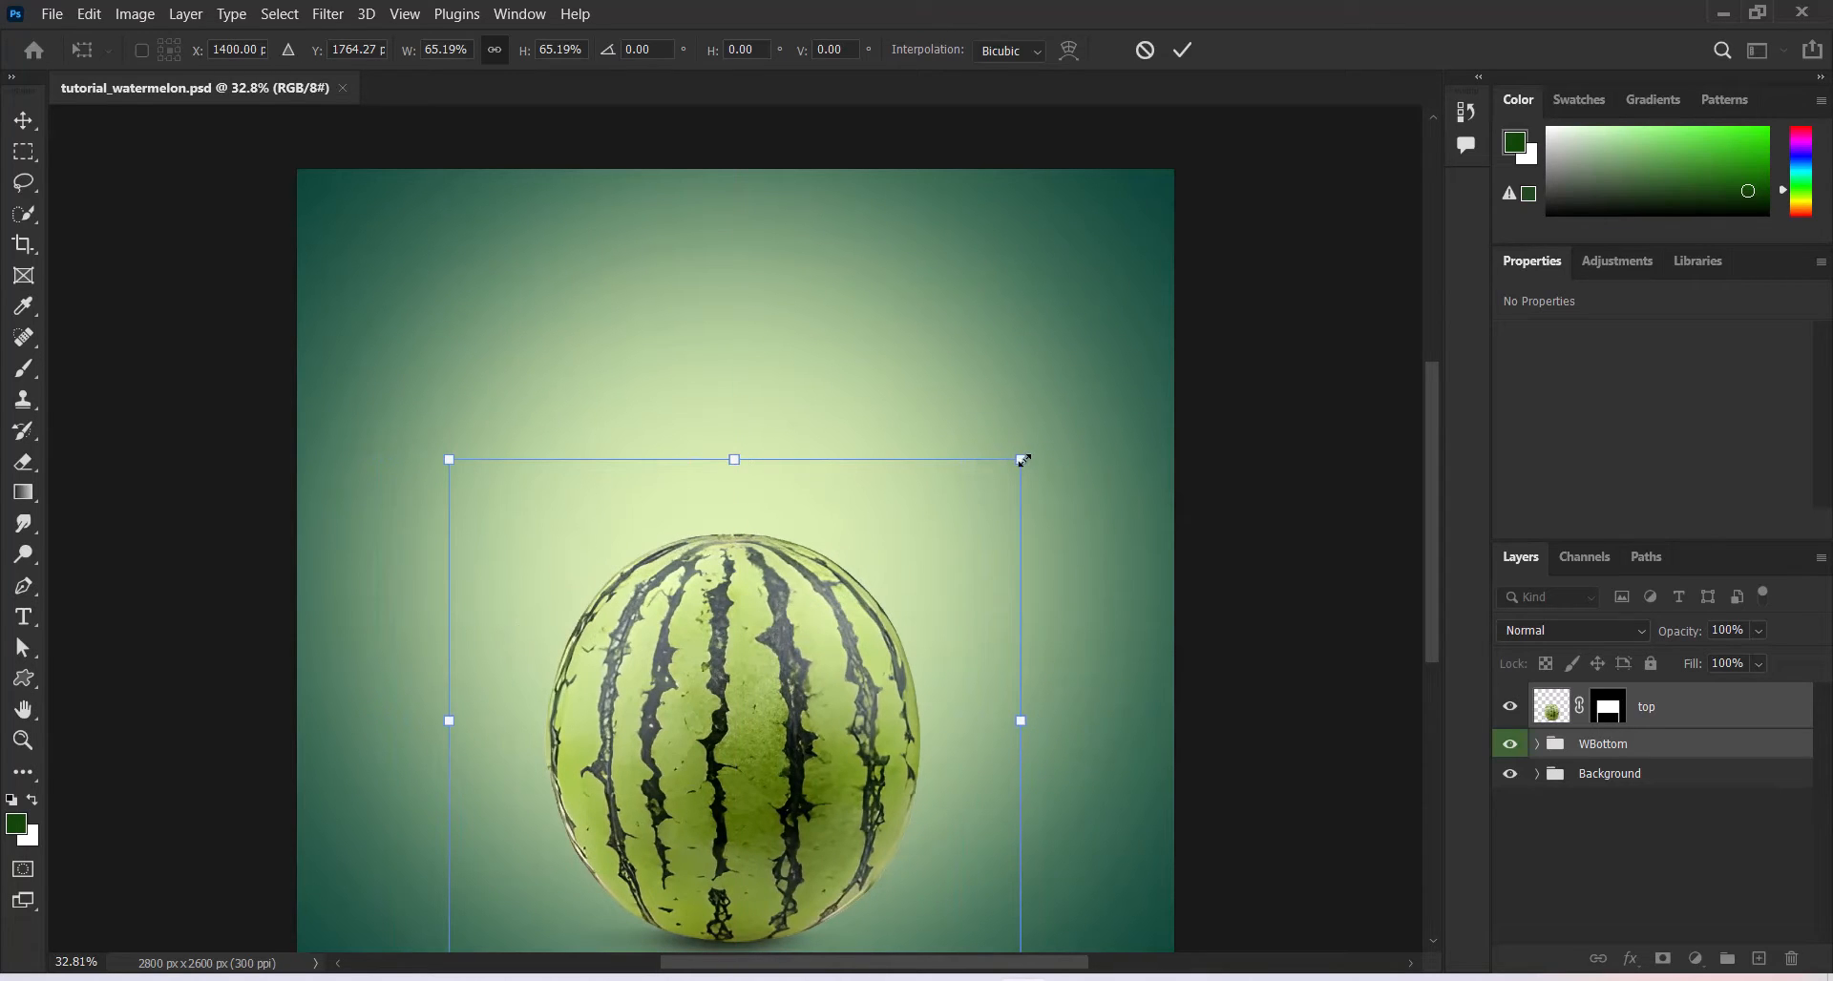
left_click_drag(1022, 460, 1058, 424)
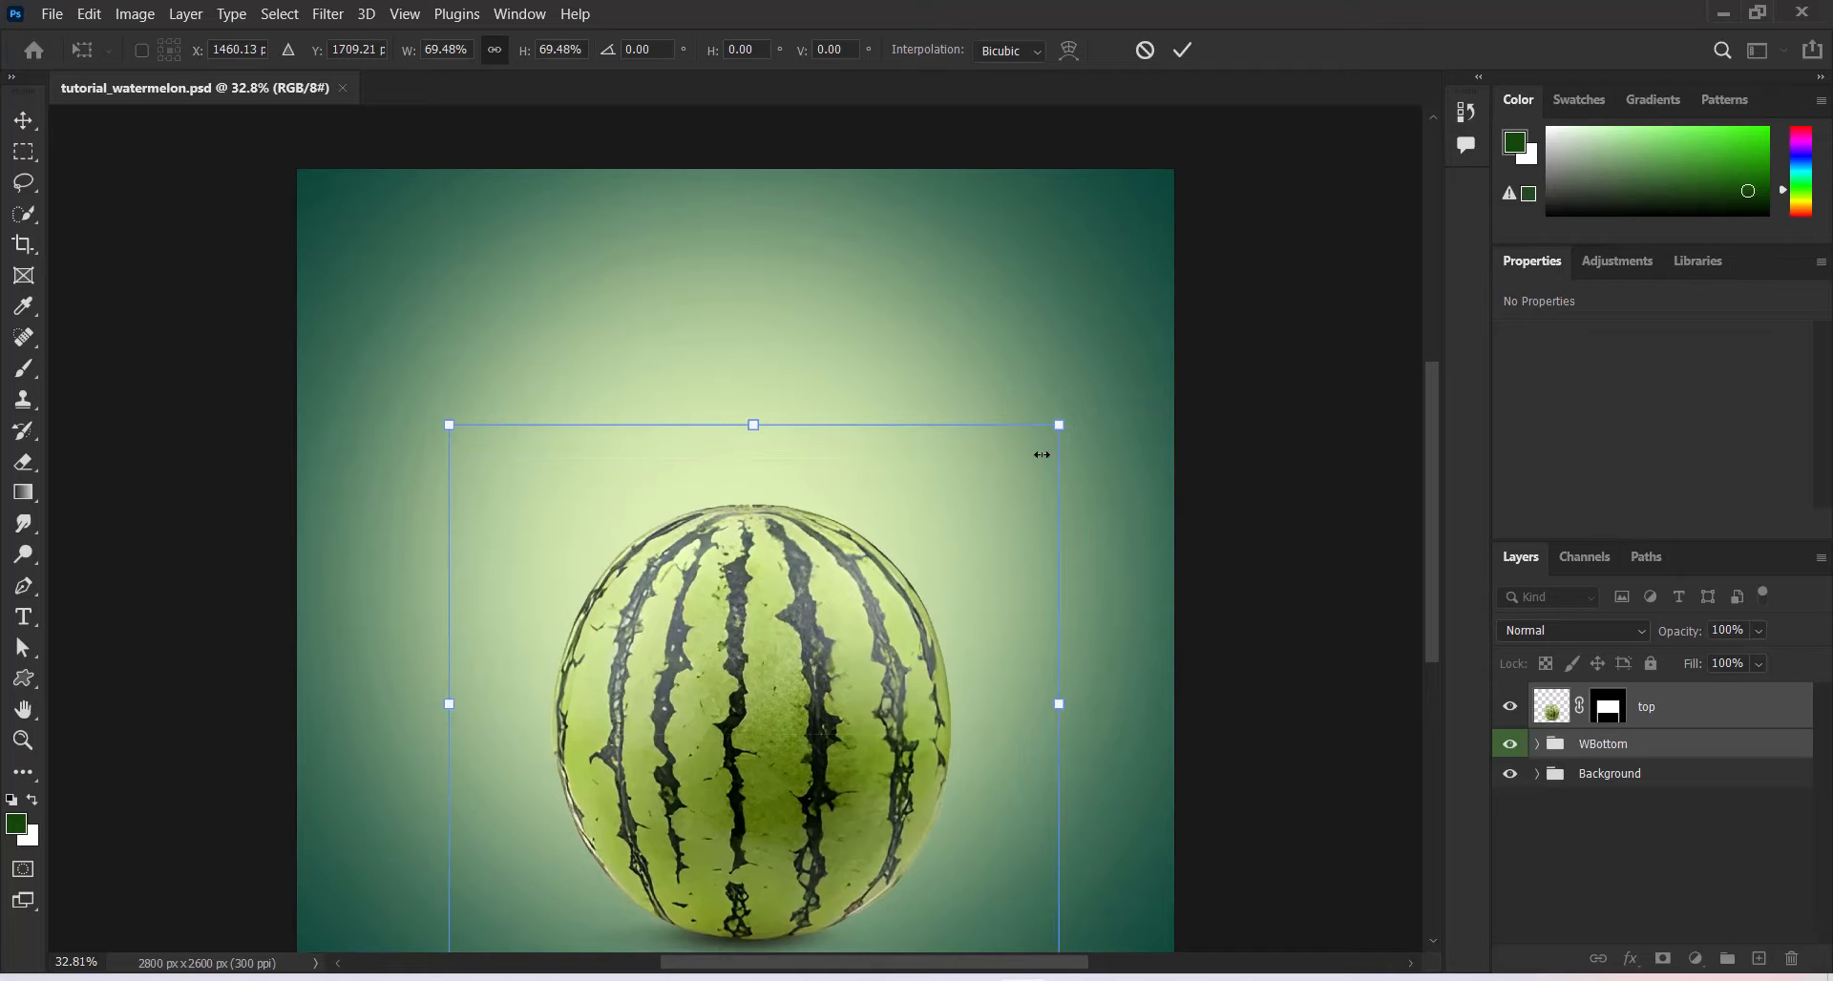
left_click_drag(857, 635, 850, 626)
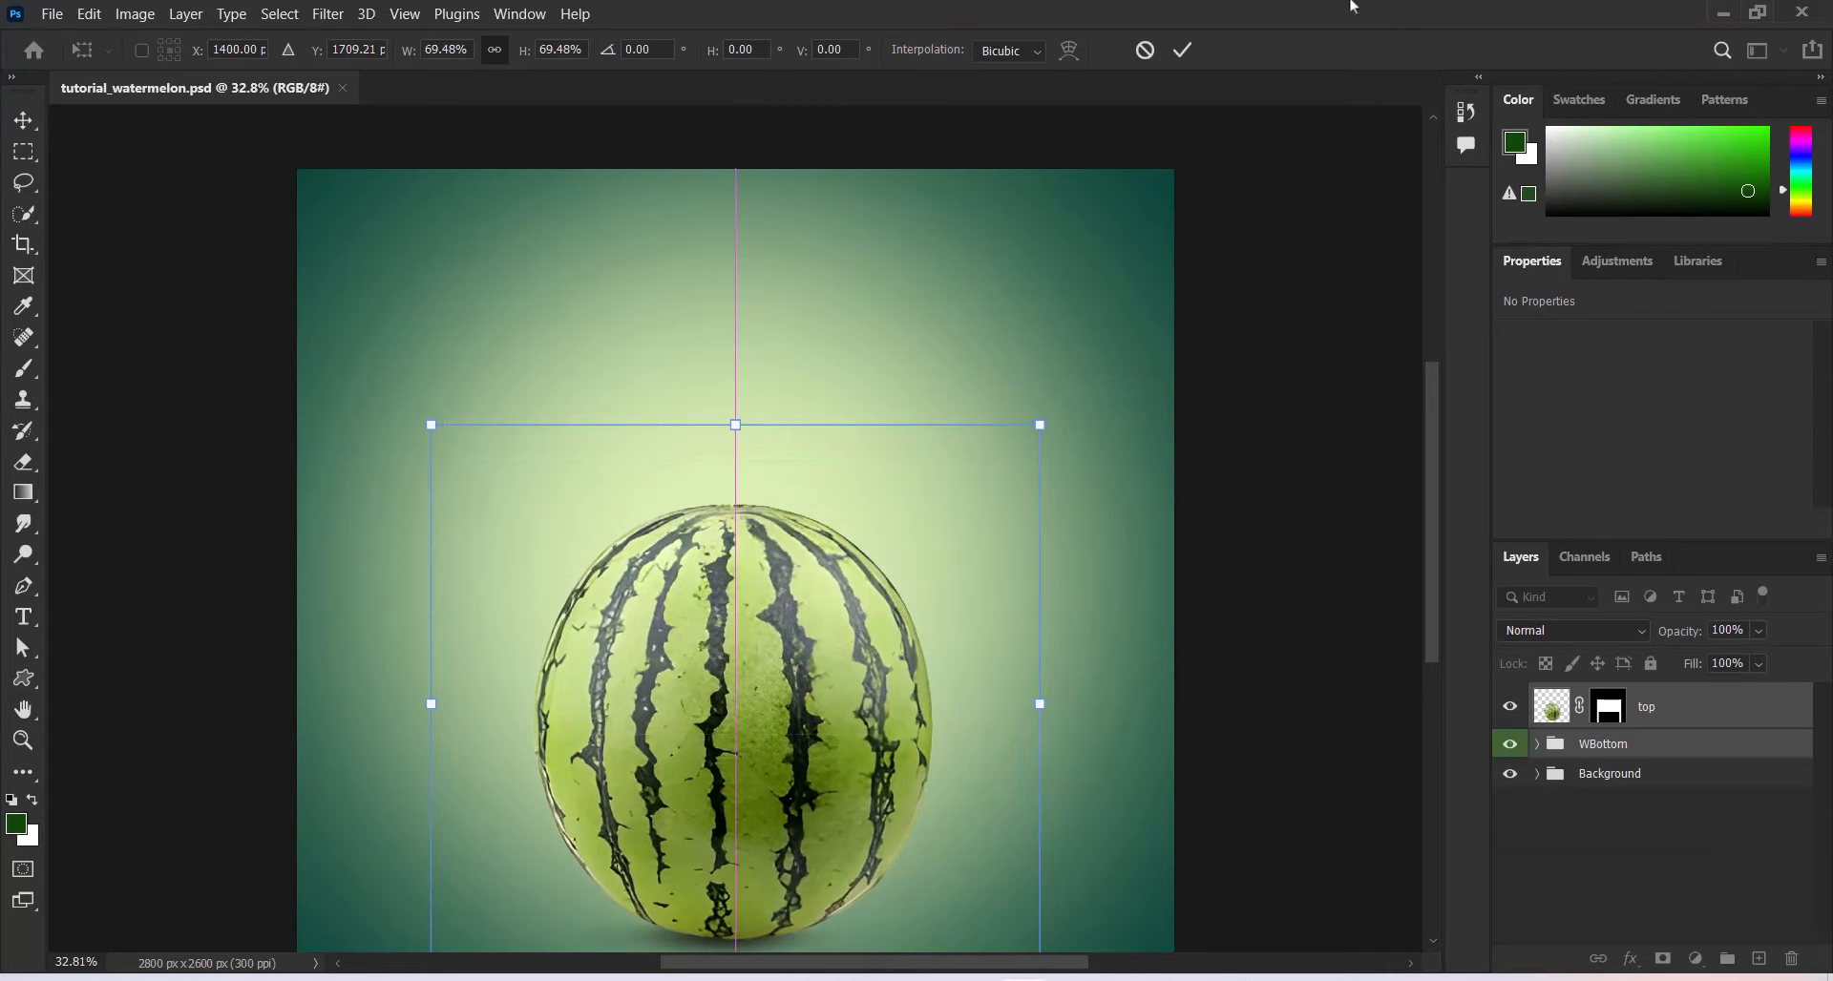
key("Return")
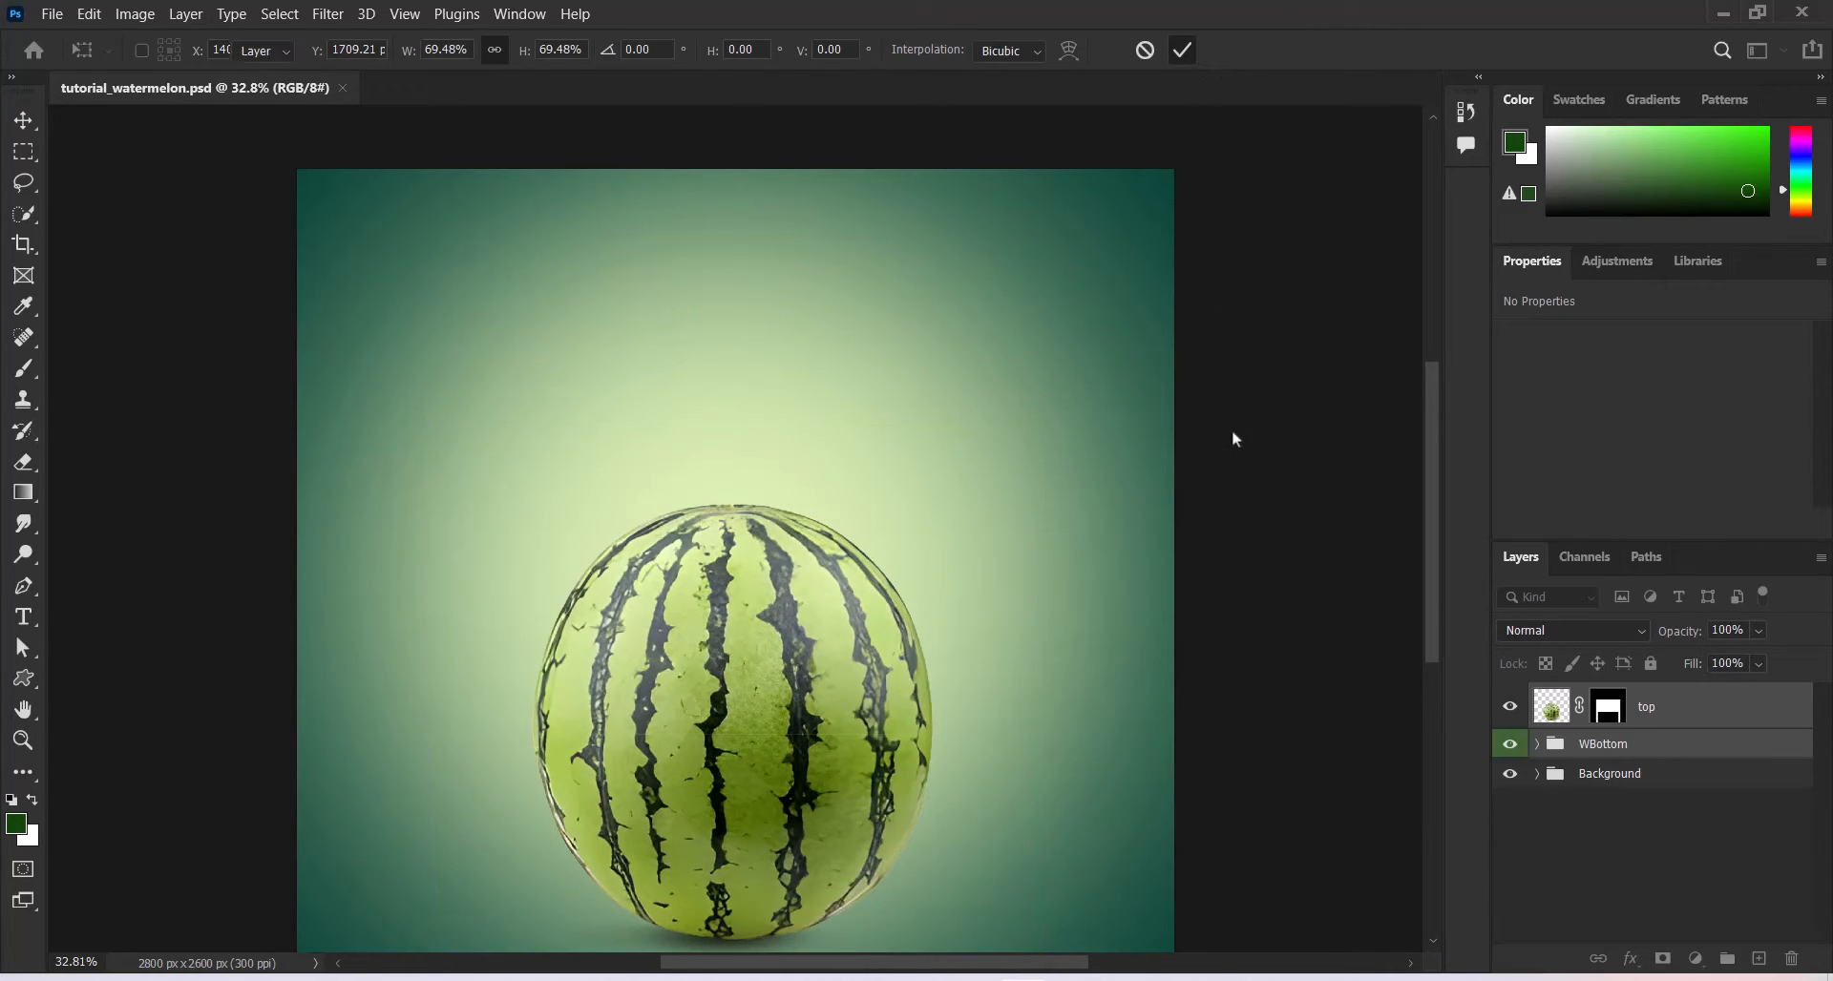
left_click(1683, 714)
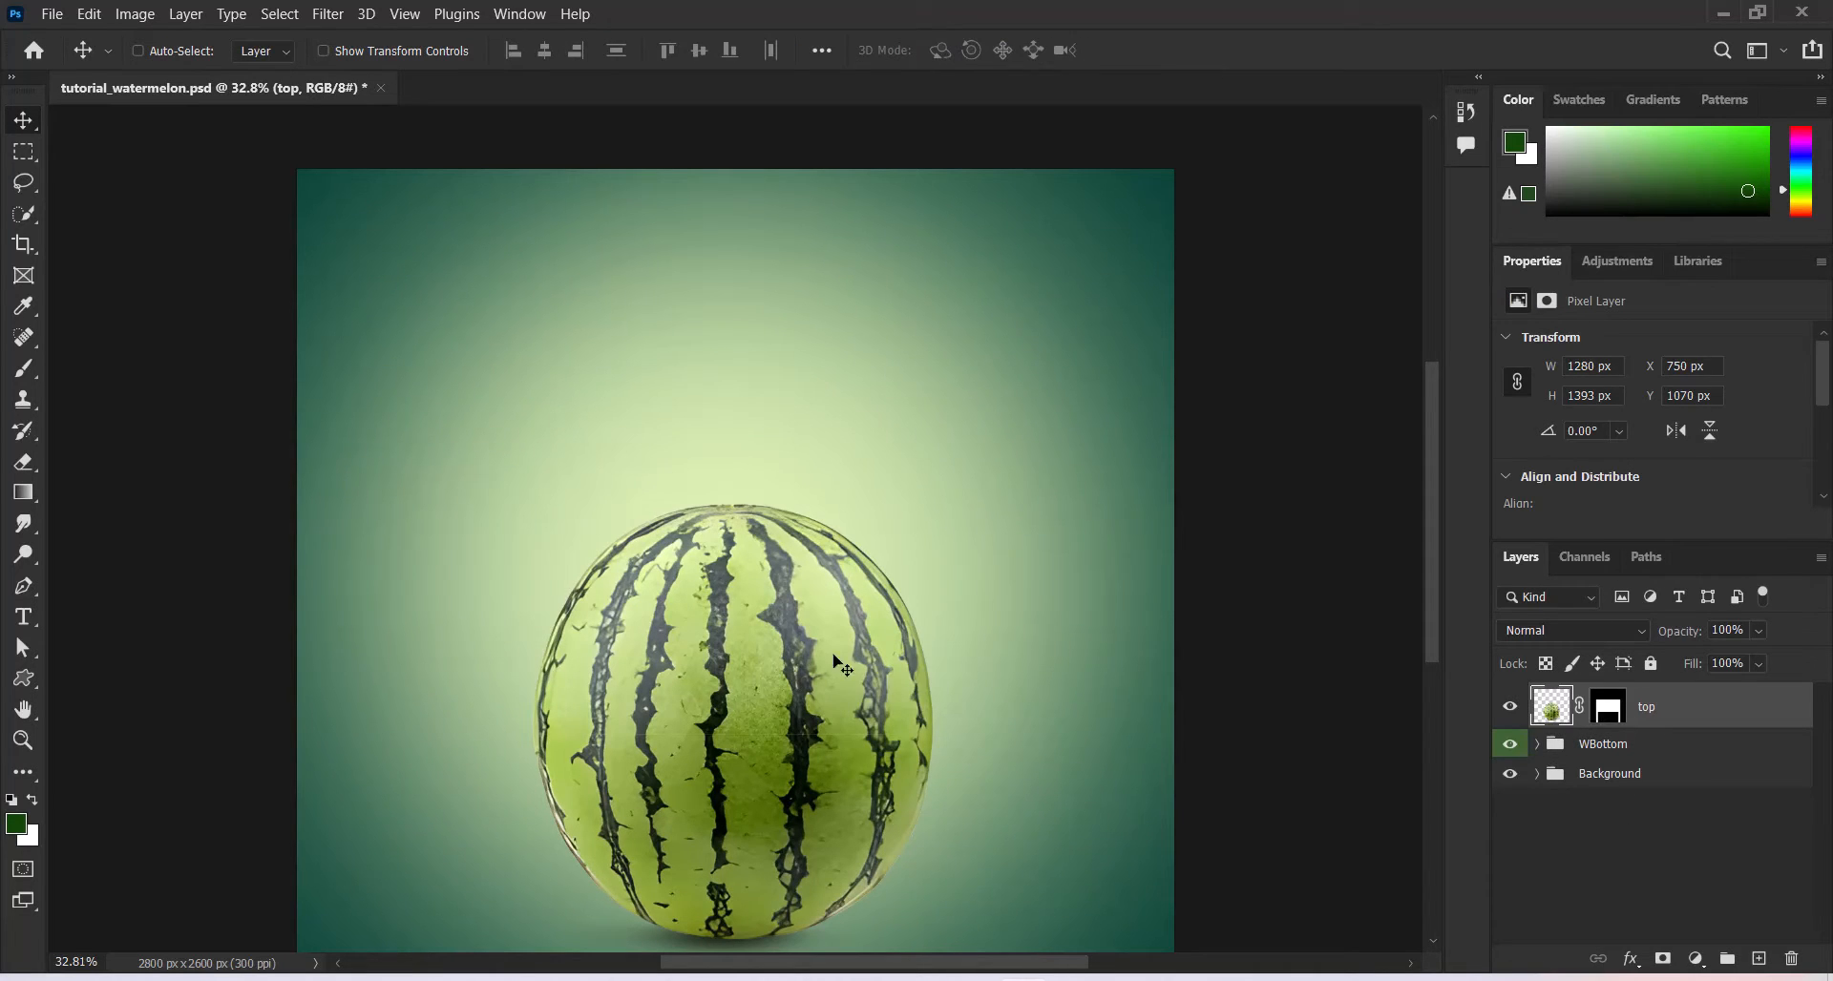
Move the top half up away from the bottom half, rotate it to about -20.9°, and shift it slightly left of centre
left_click_drag(807, 651, 812, 377)
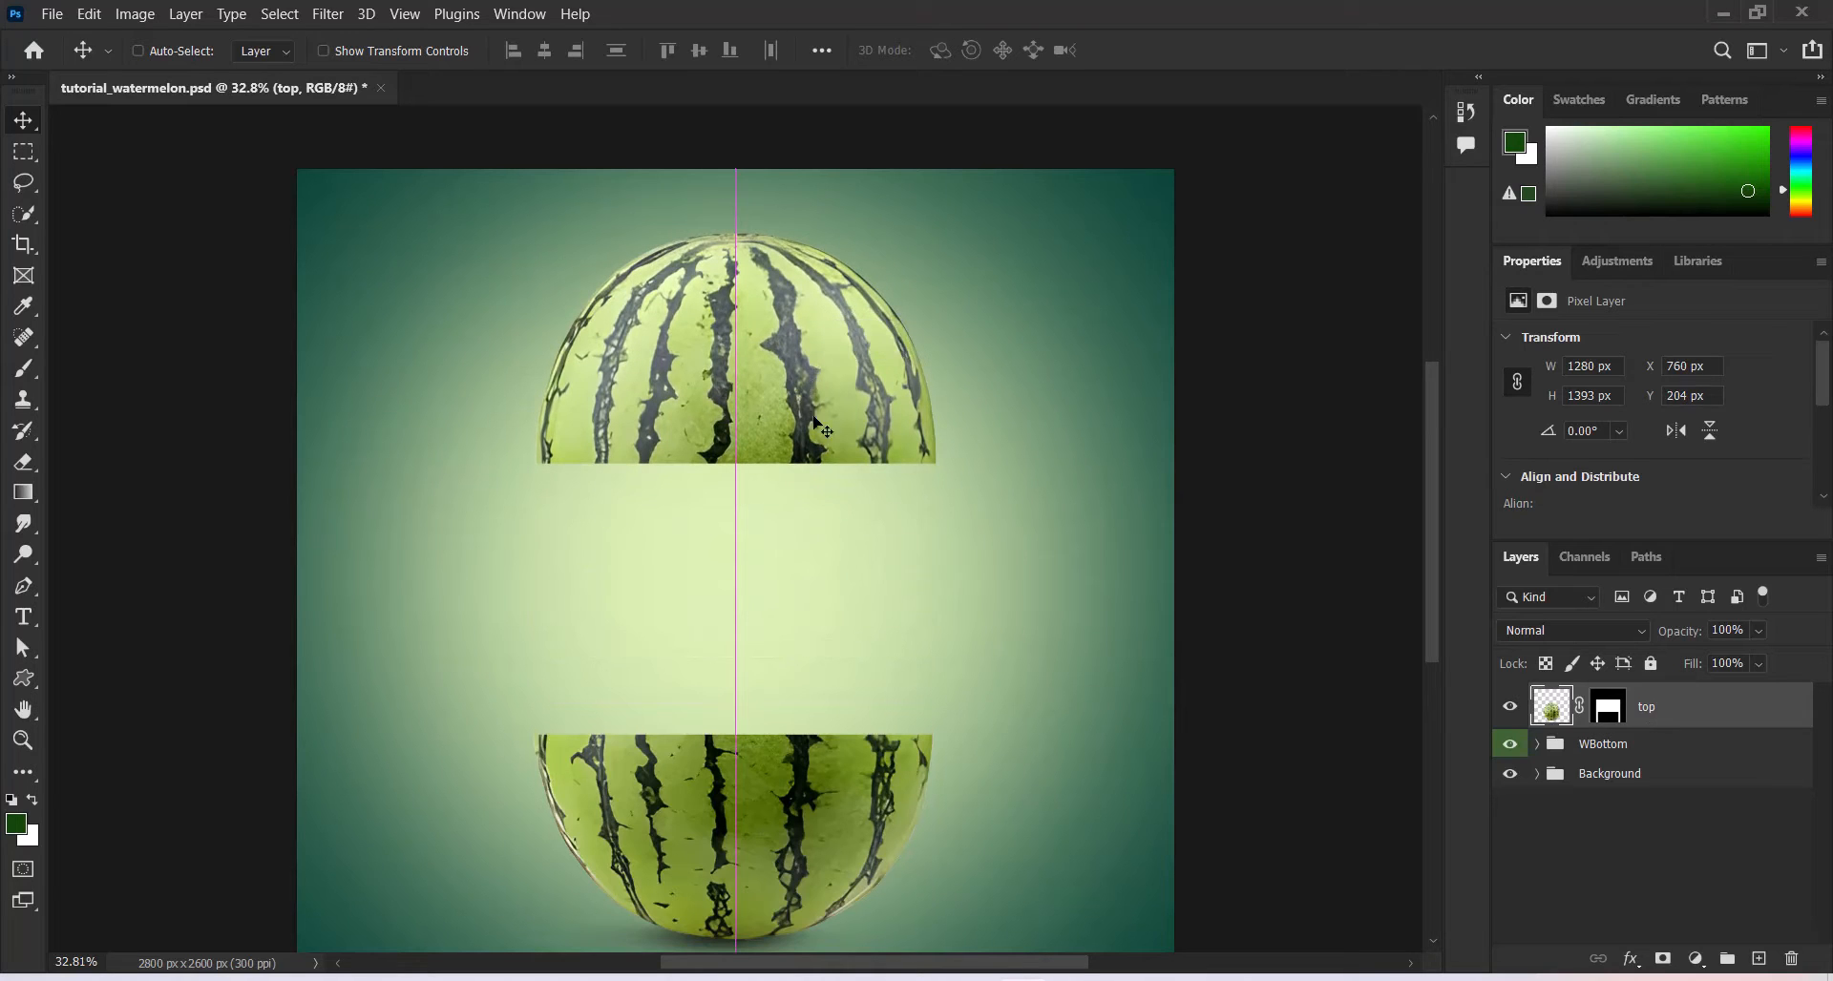
key("ctrl")
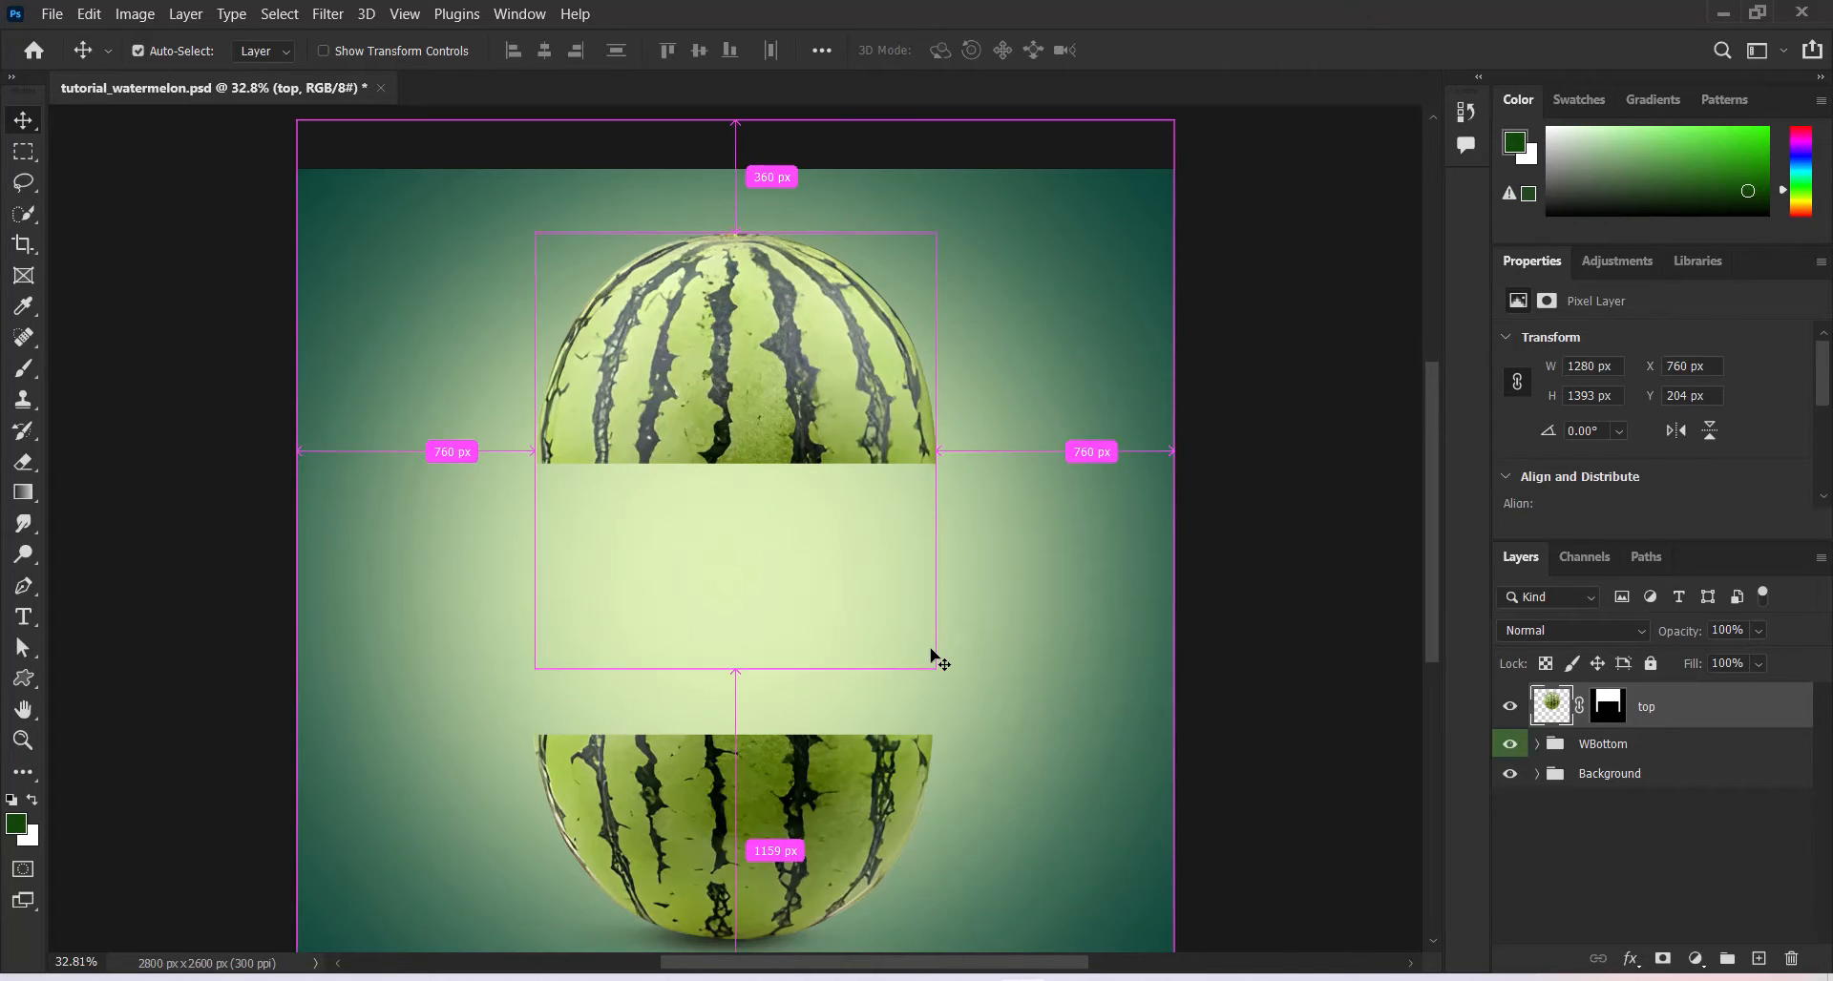
key("ctrl+t")
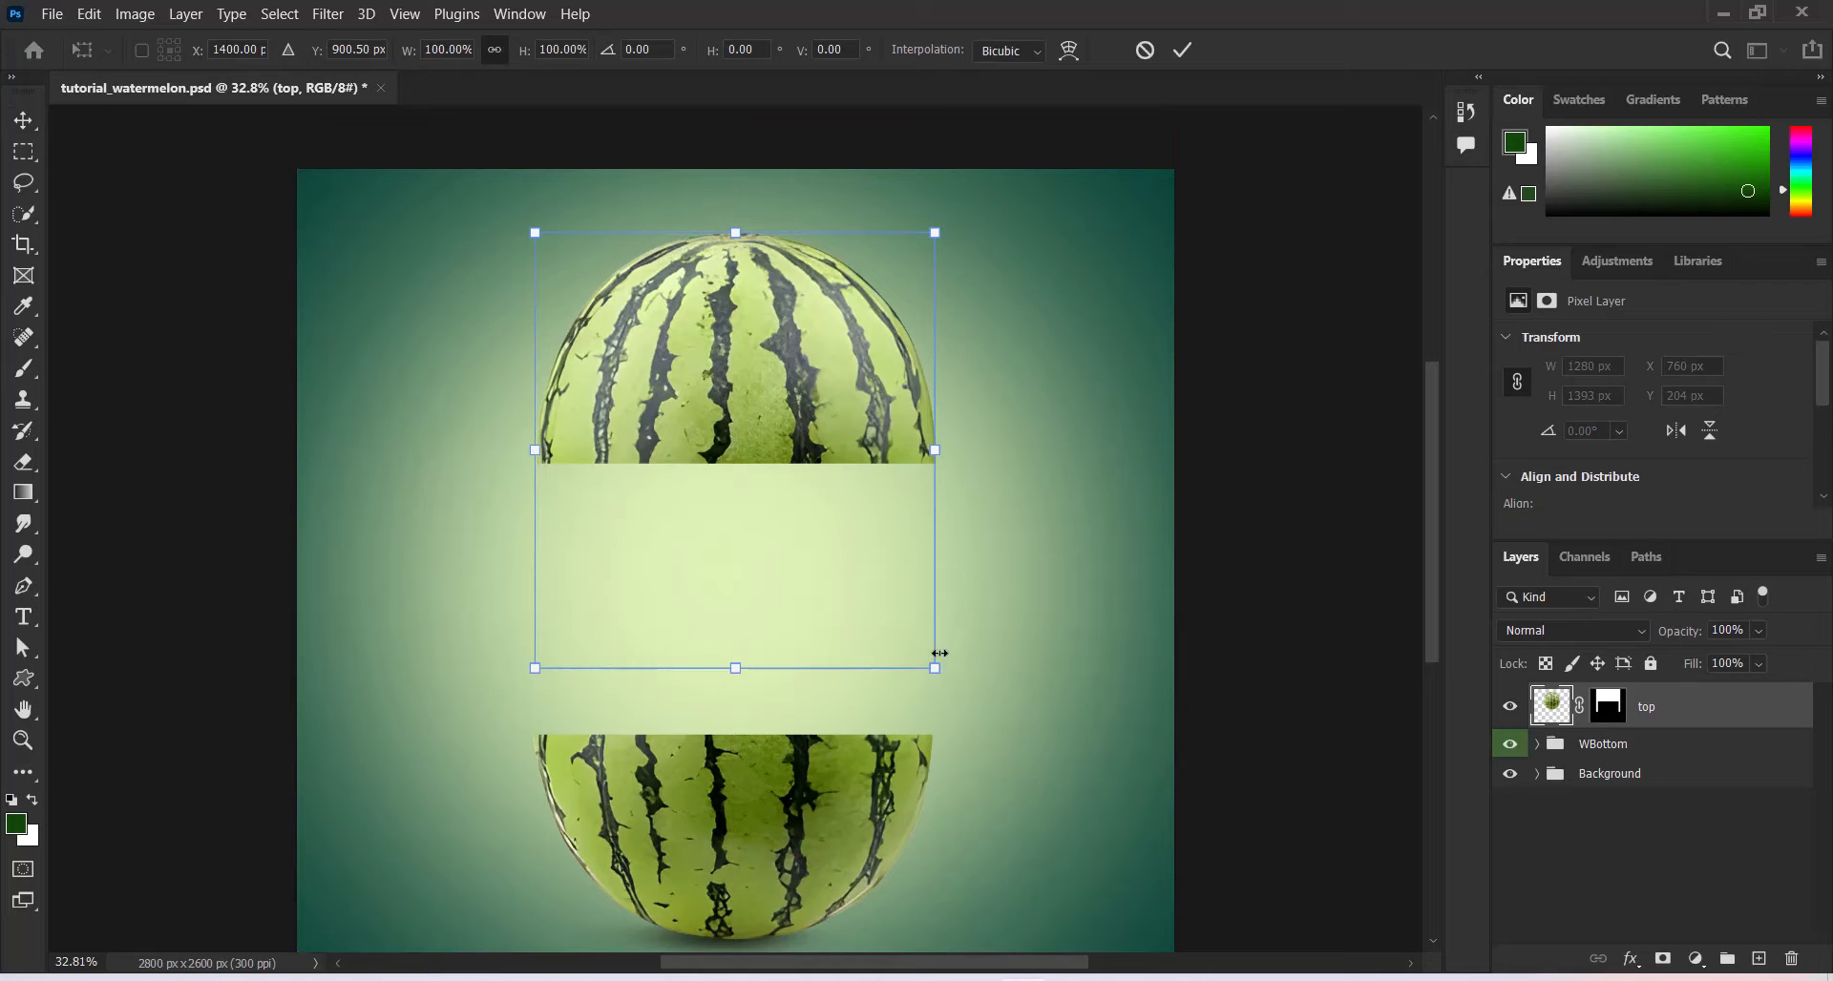
left_click_drag(952, 688, 998, 583)
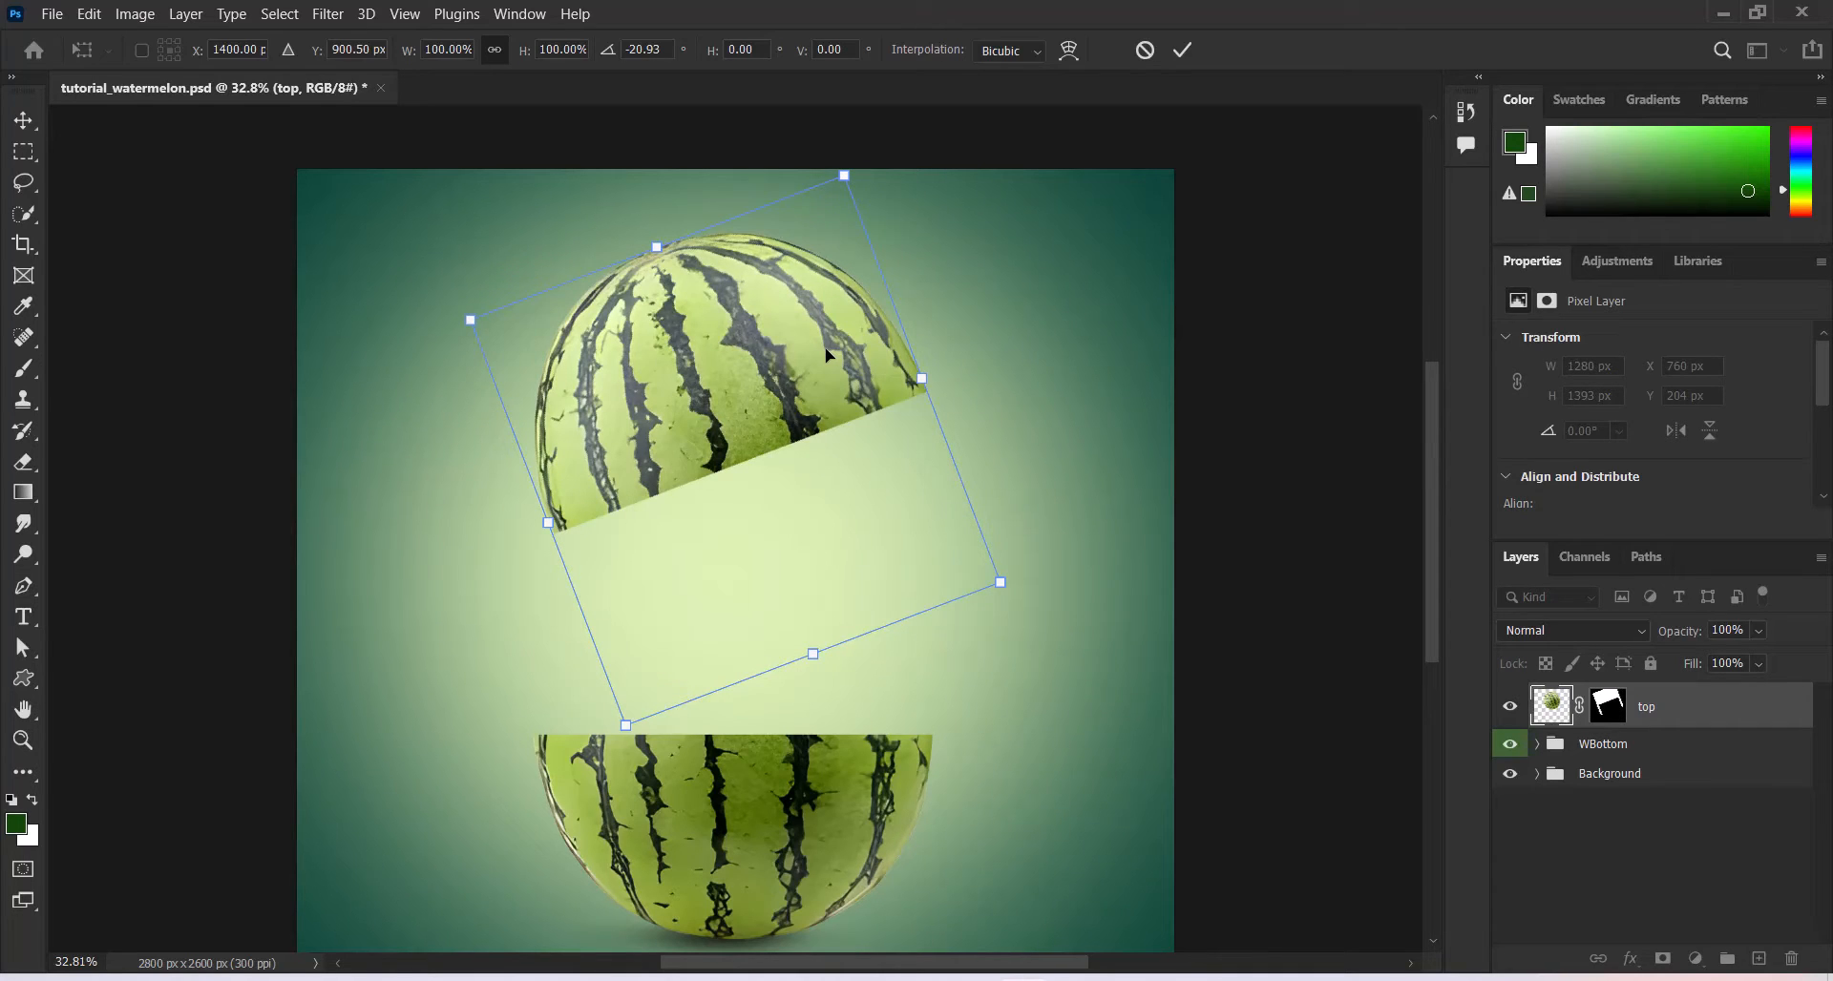
left_click_drag(826, 355, 776, 352)
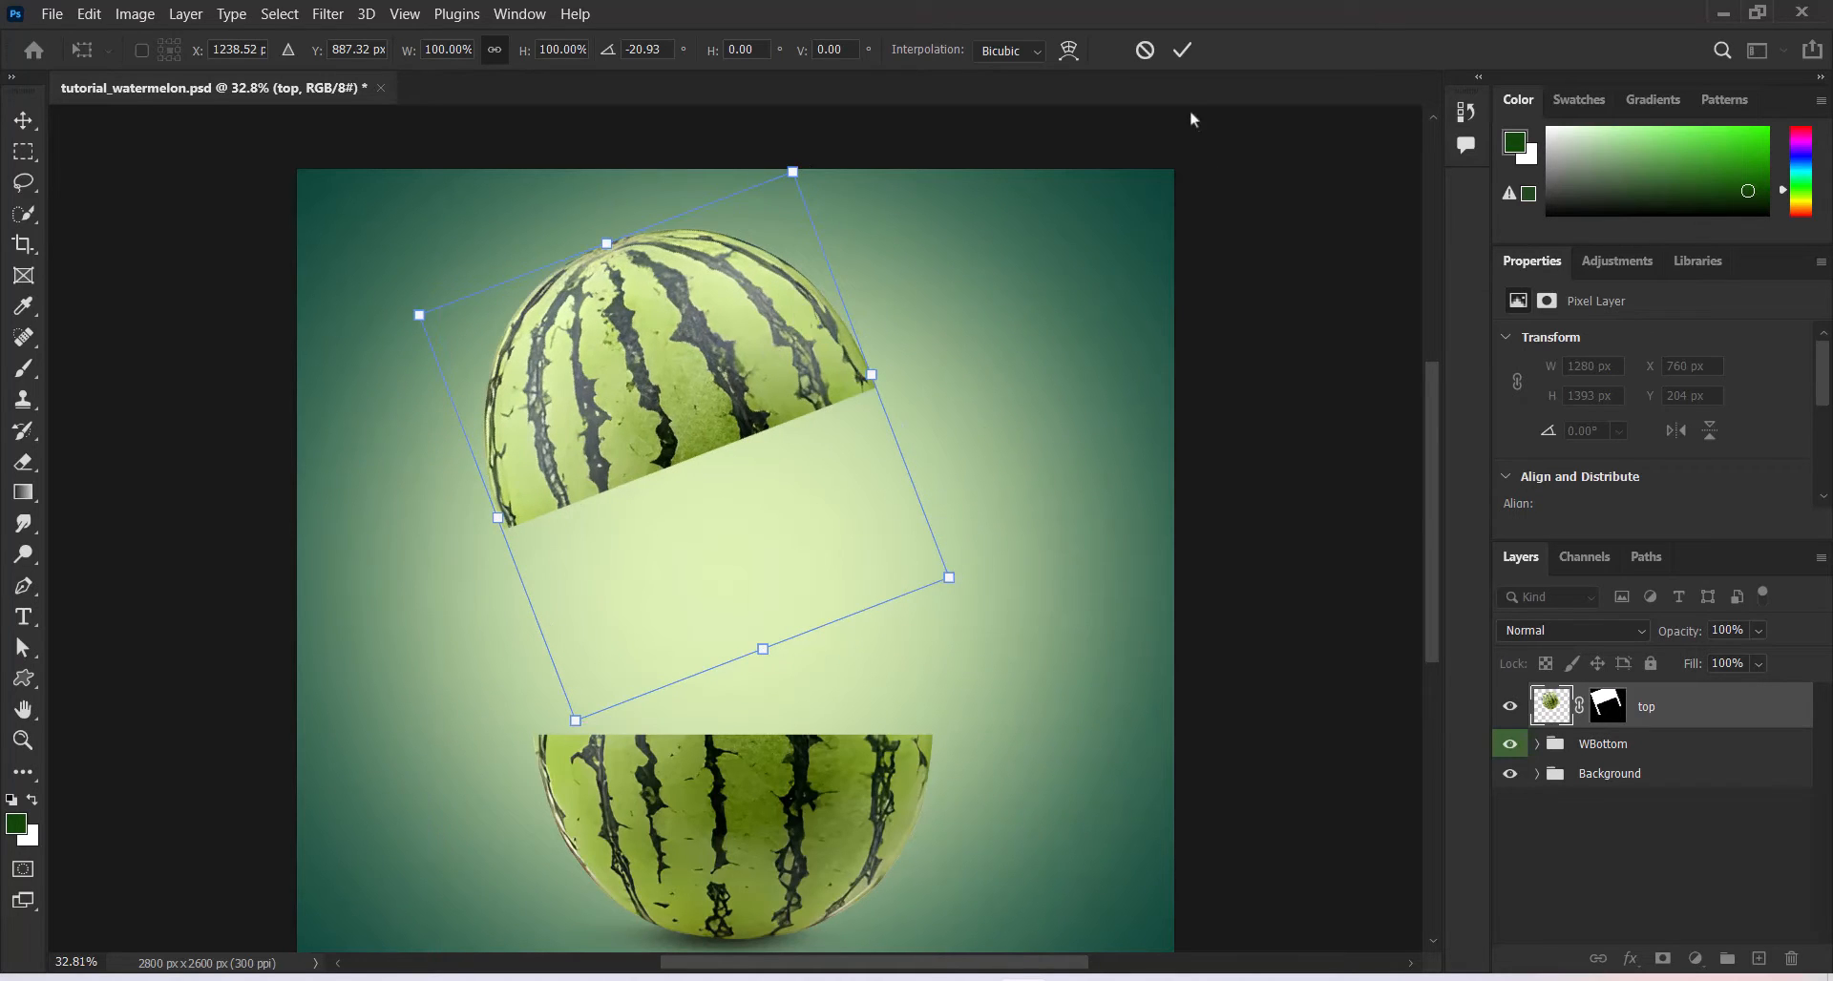
left_click(1183, 52)
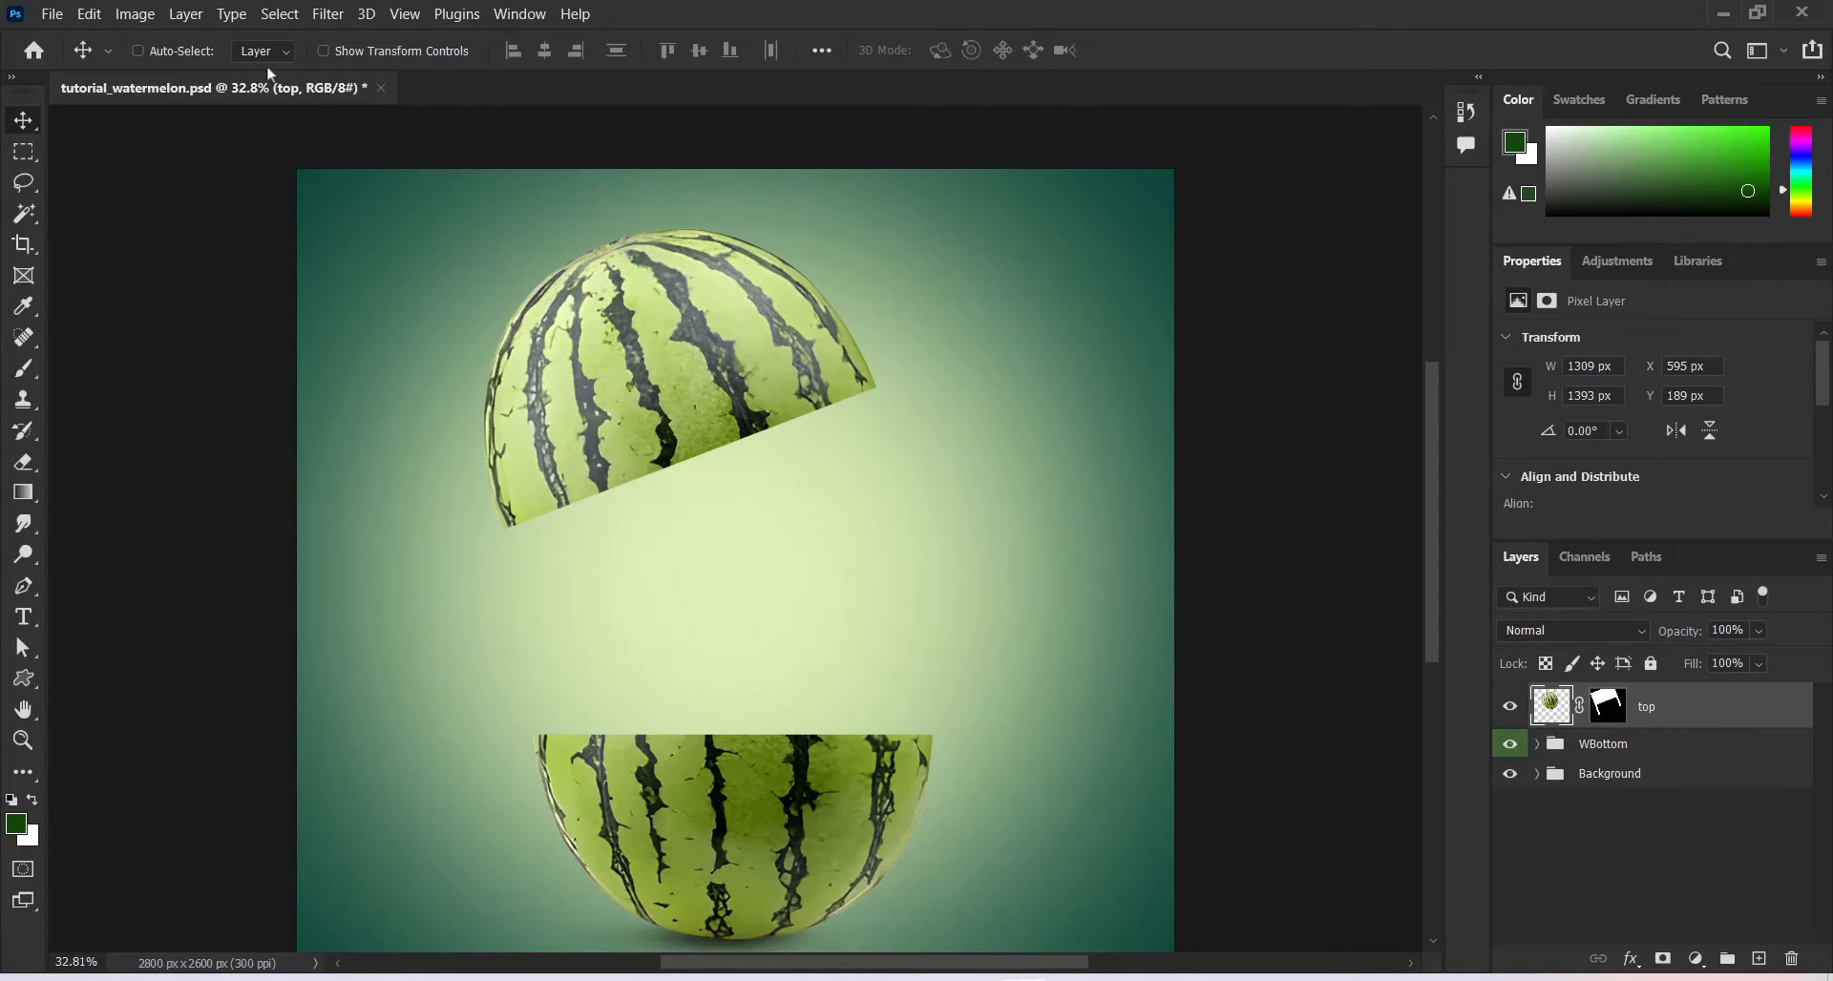
Place sliceWatermelon.jpg as an embedded image above the top layer and rasterize it
left_click(55, 17)
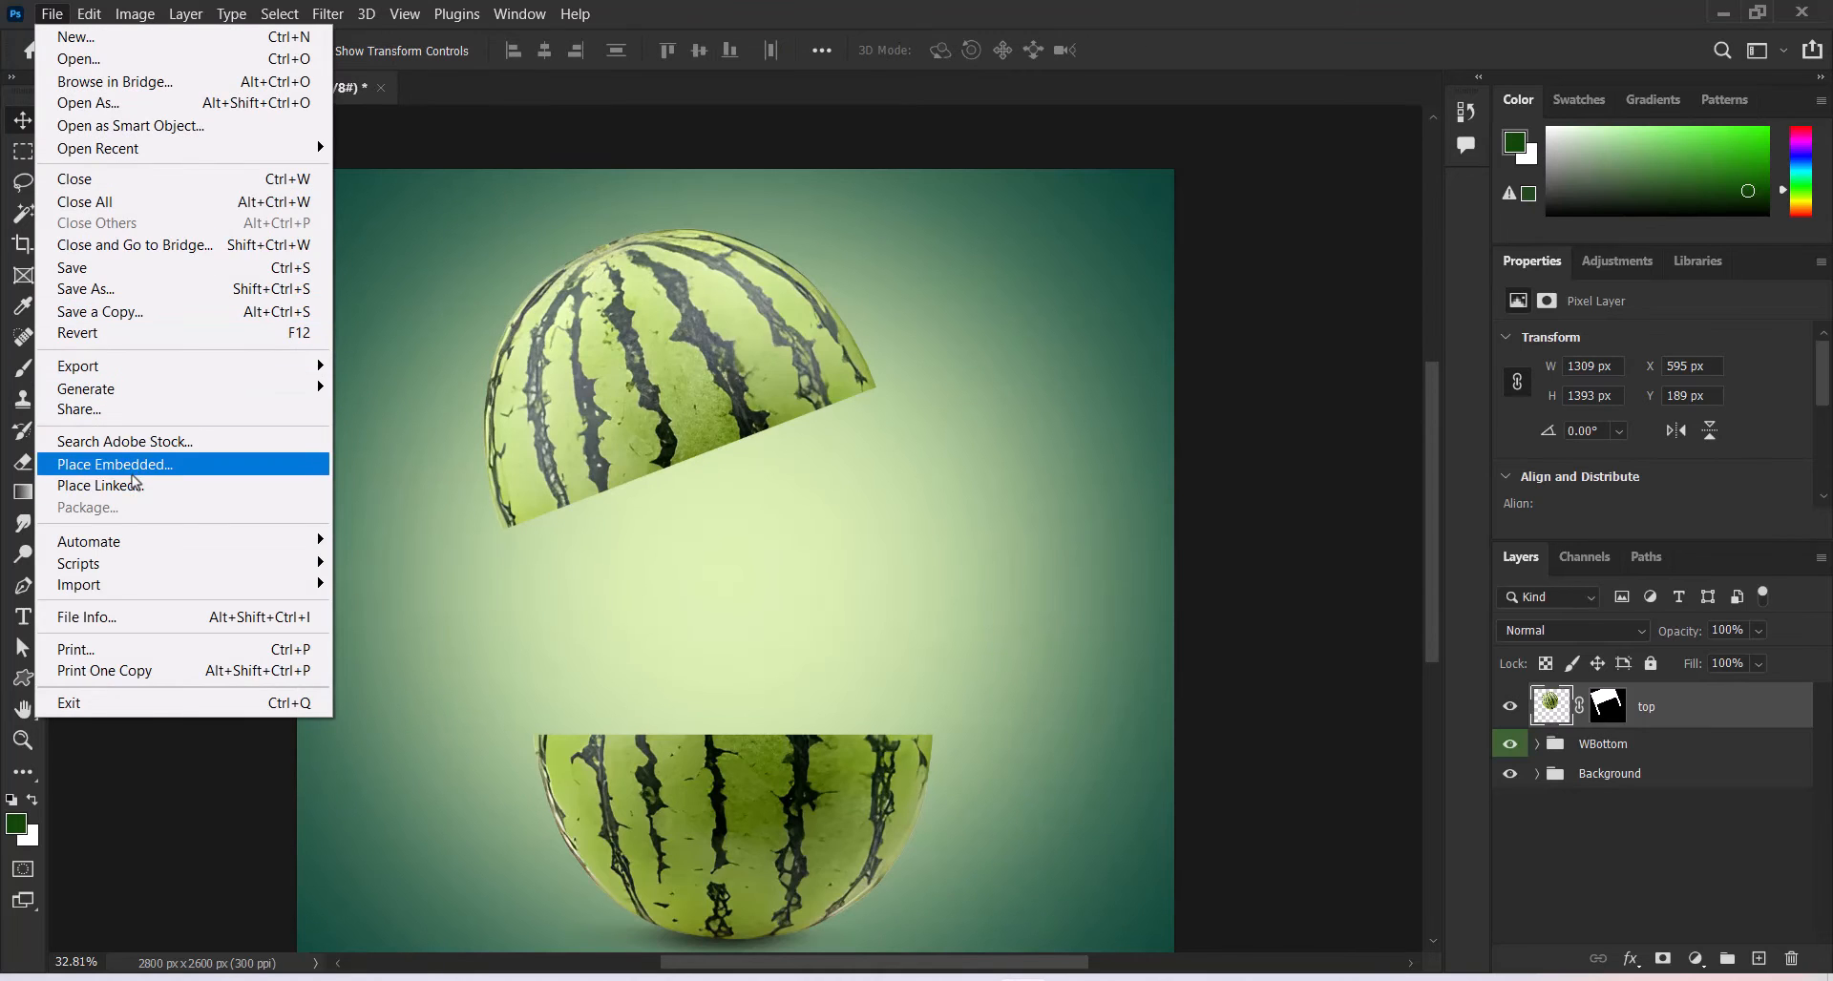
left_click(135, 467)
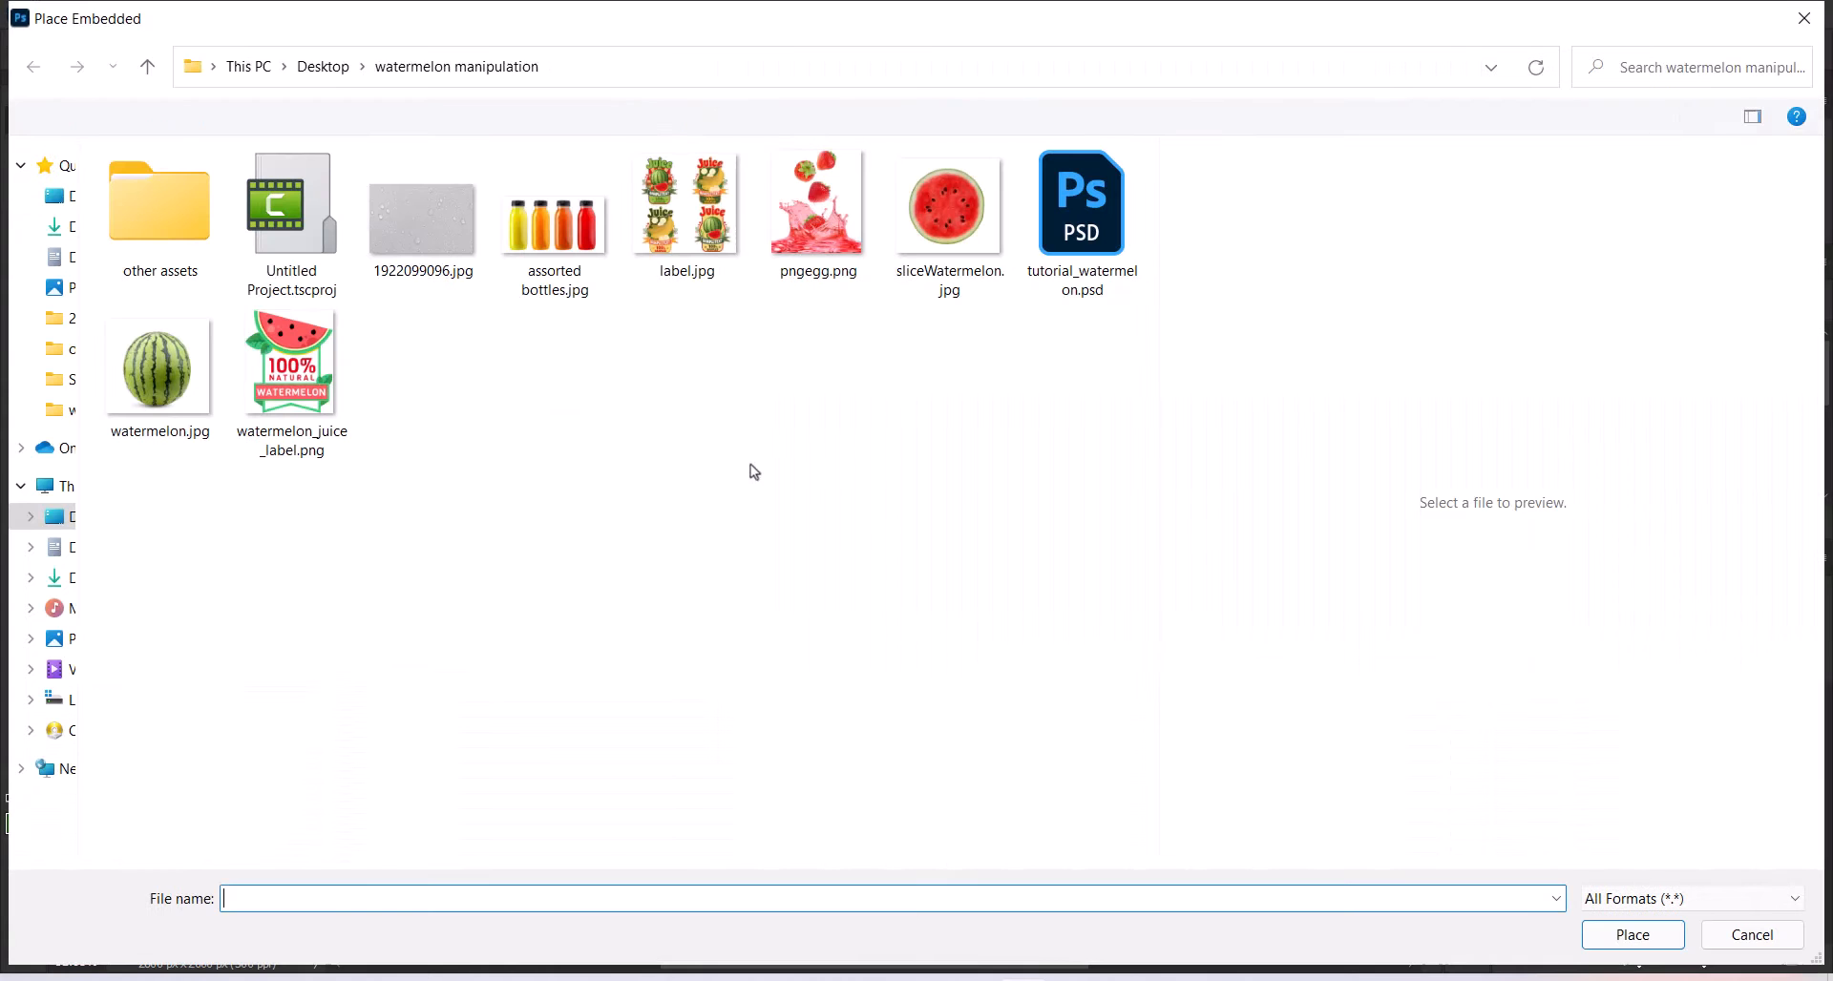
left_click(931, 218)
left_click(1627, 937)
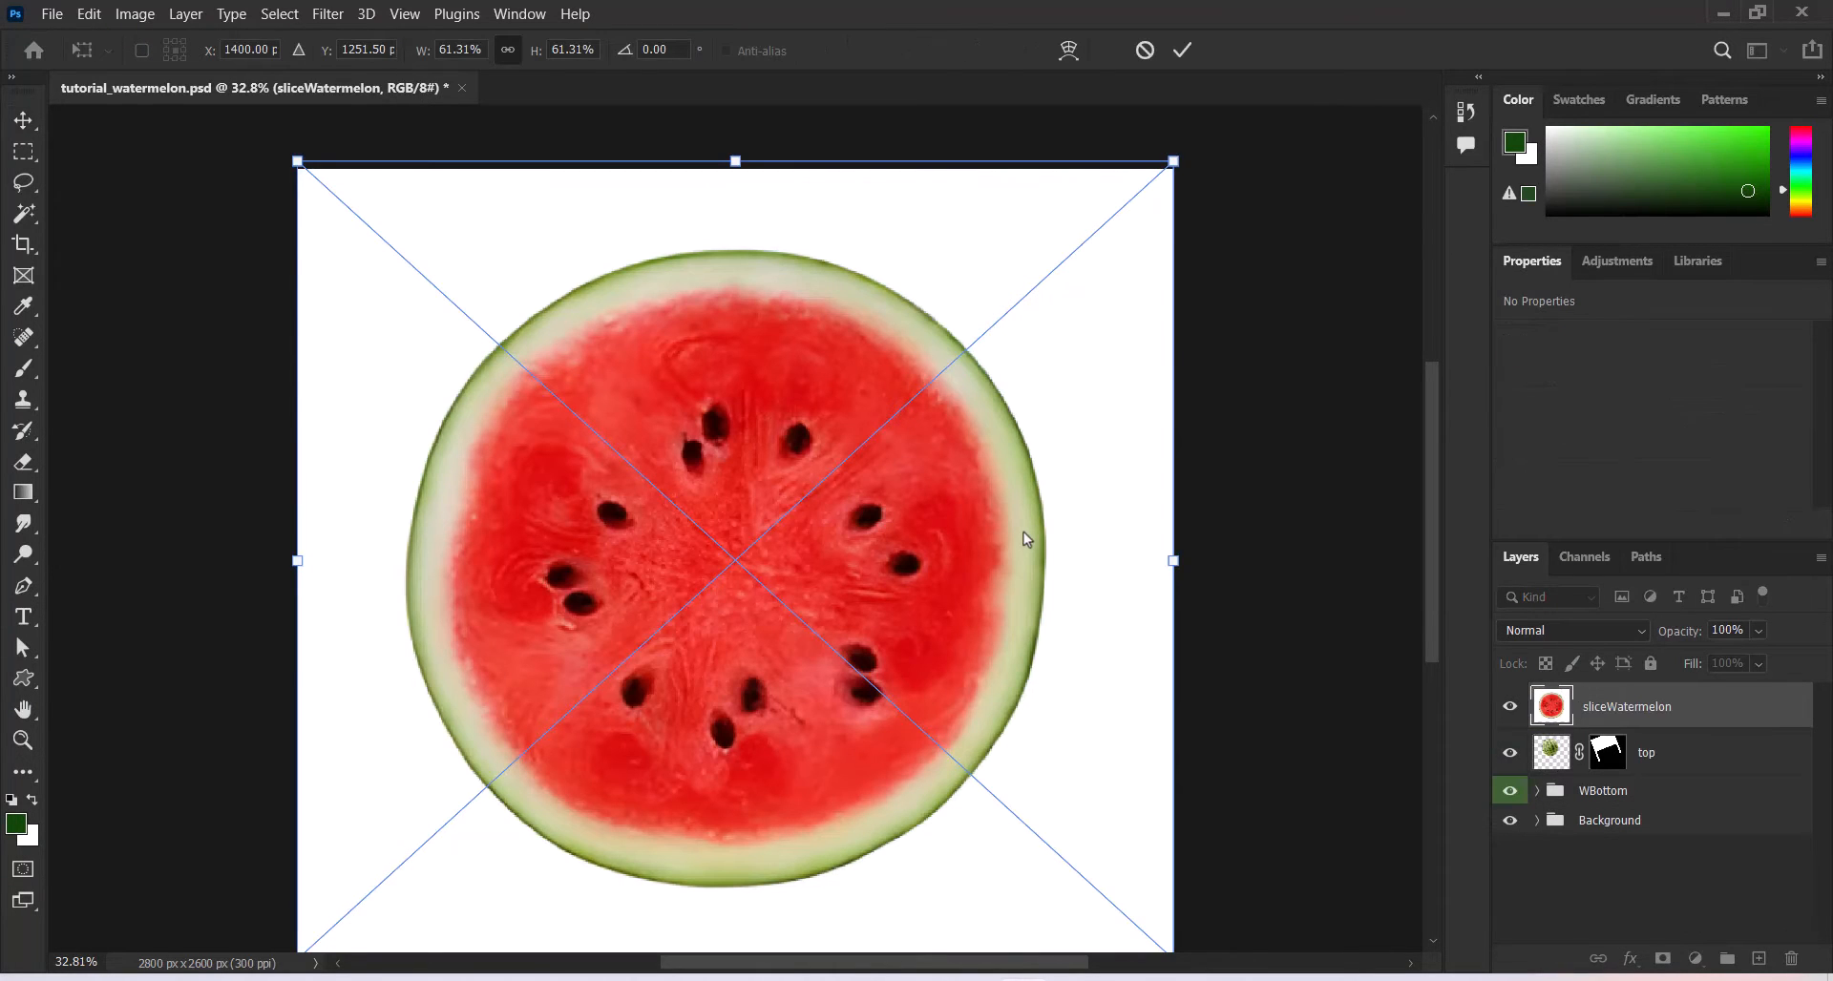
left_click(1182, 50)
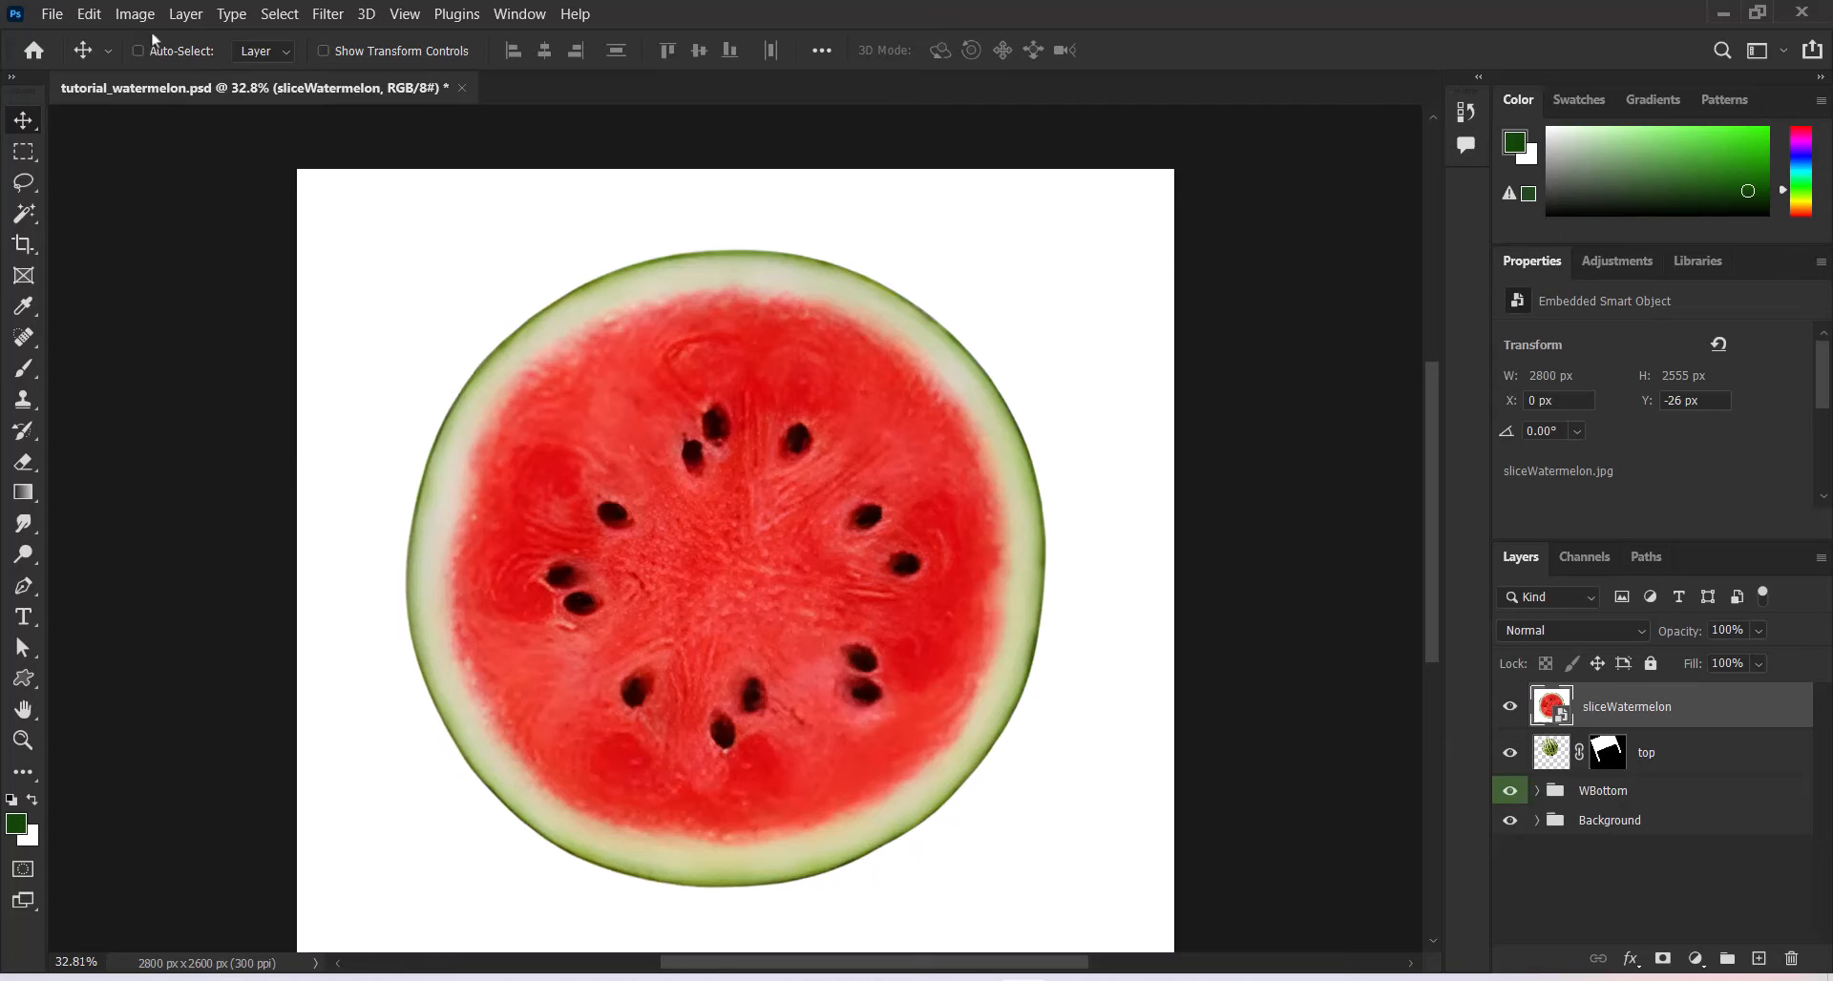
left_click(185, 13)
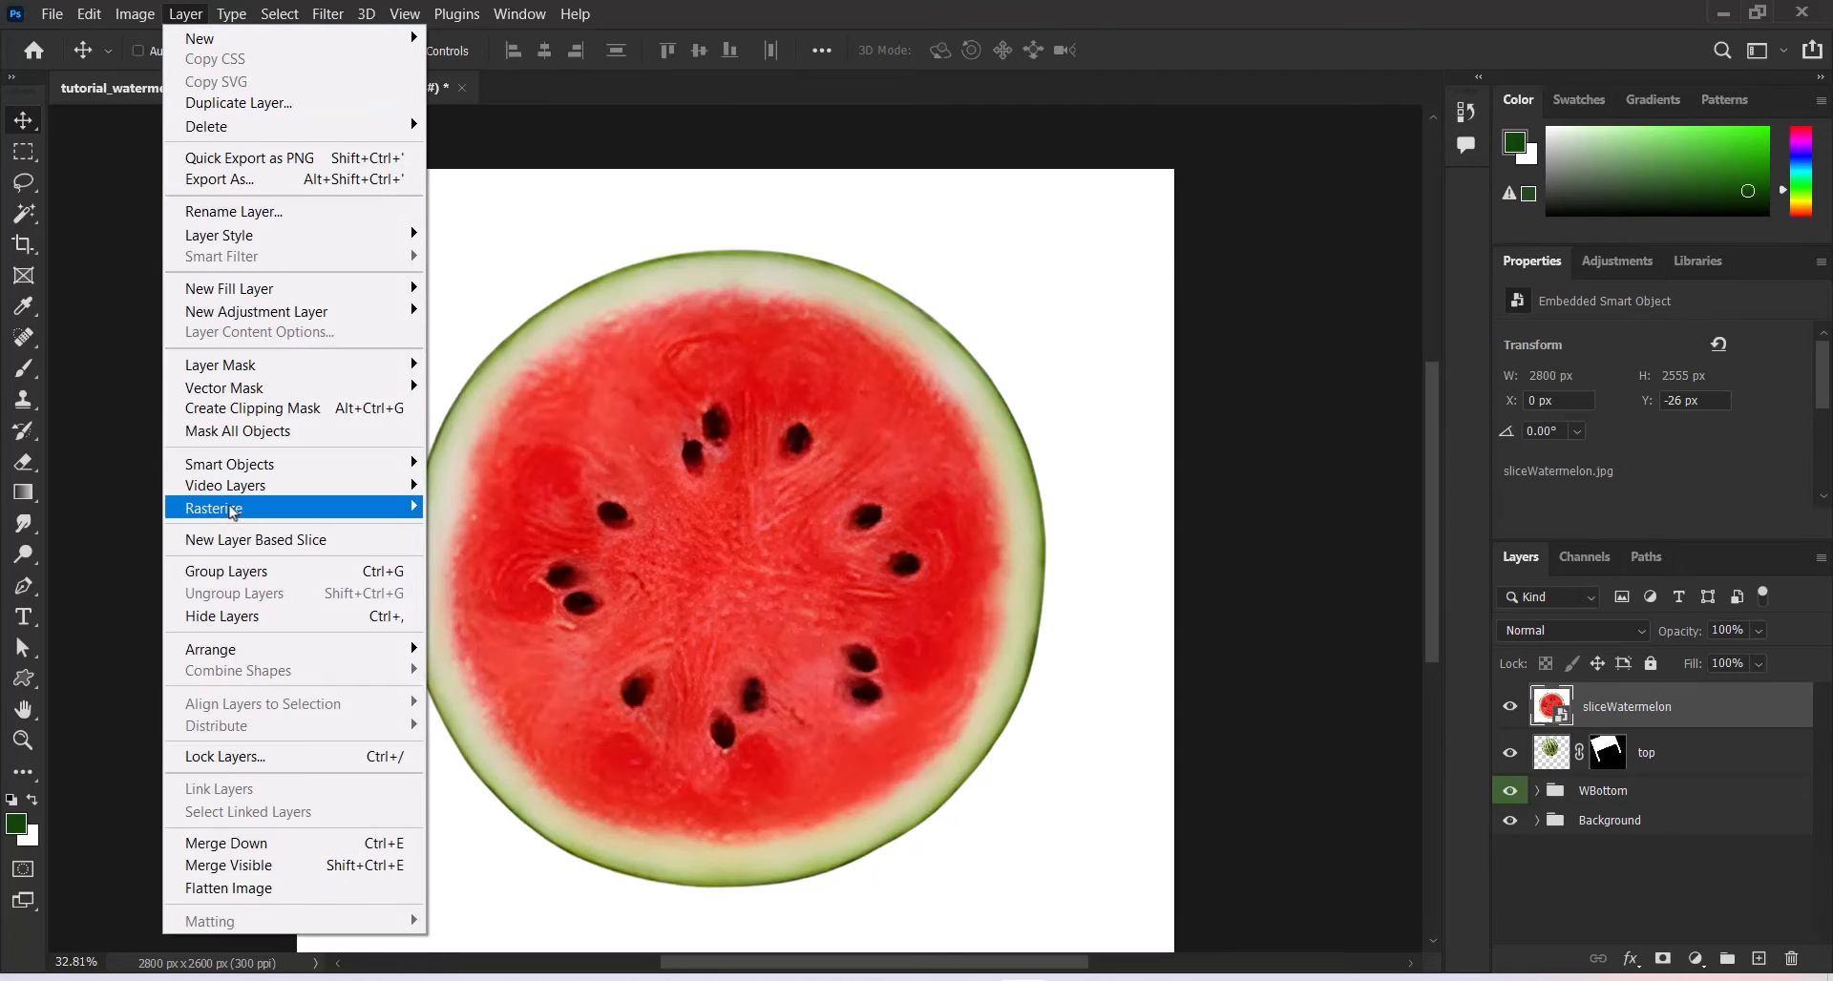
mouse_move(321, 506)
left_click(456, 597)
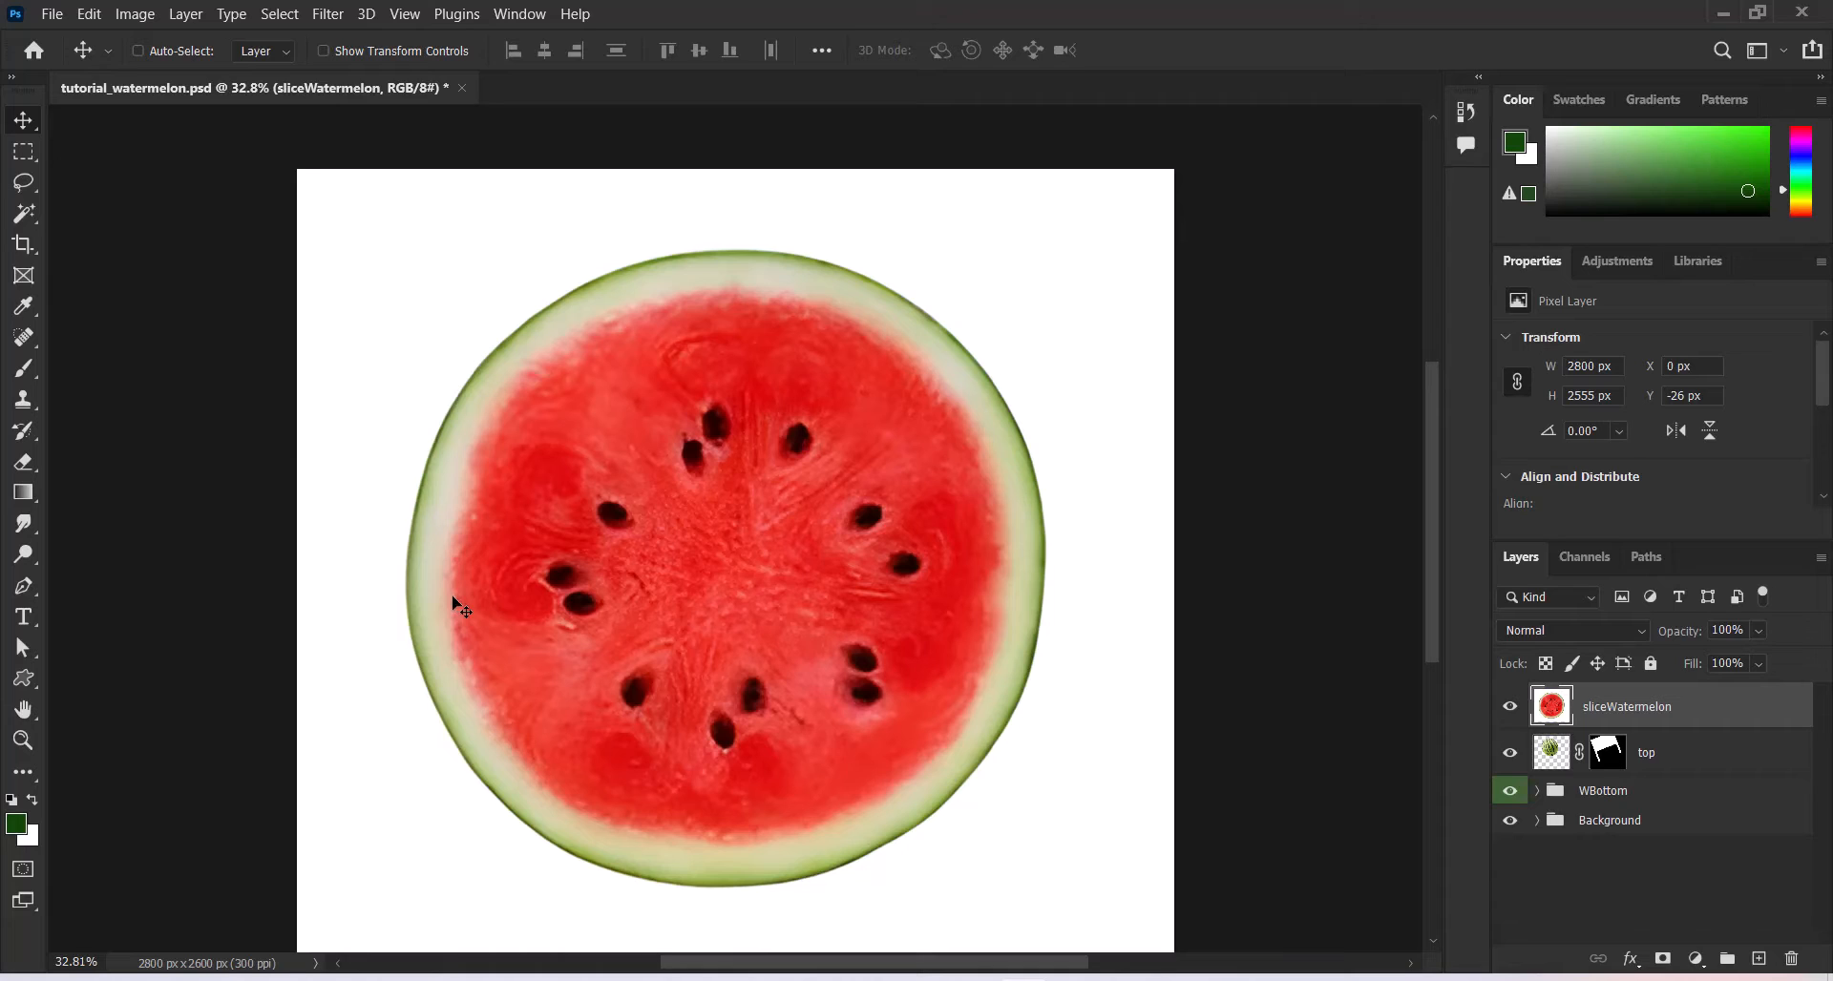
Select the white background around the watermelon slice with the Magic Wand, delete it, and clear the selection
left_click(24, 212)
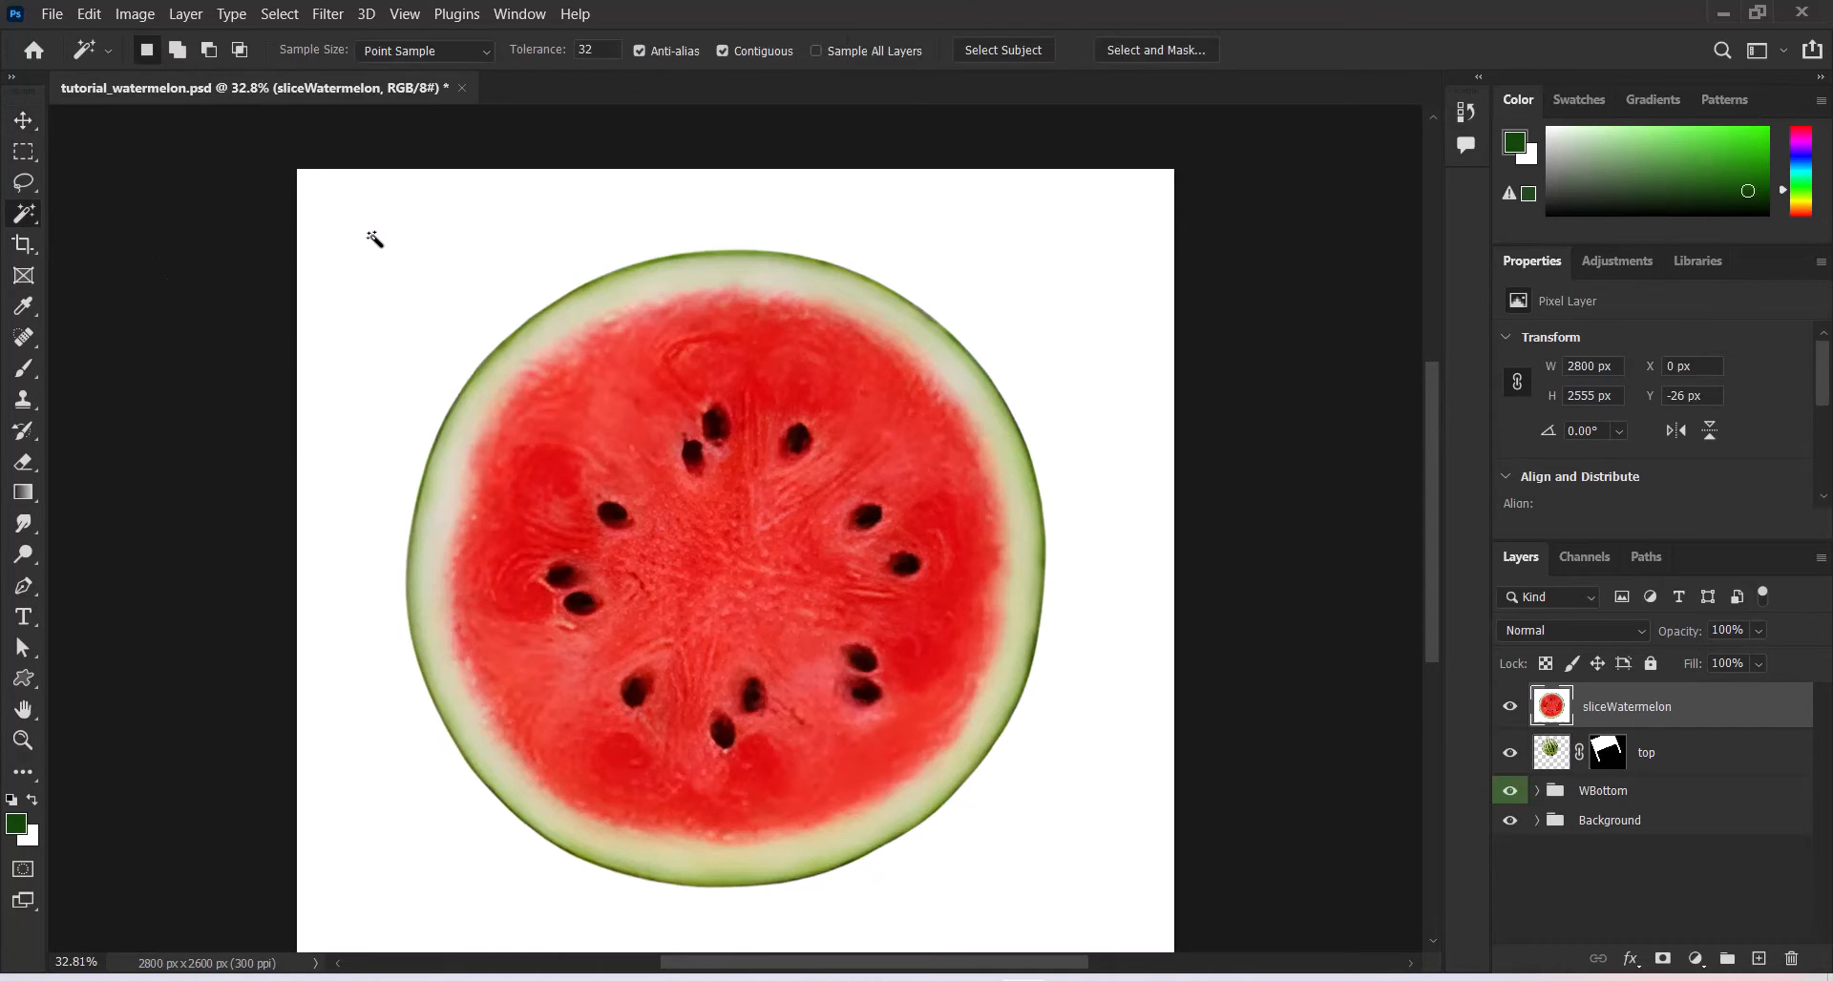
left_click(393, 237)
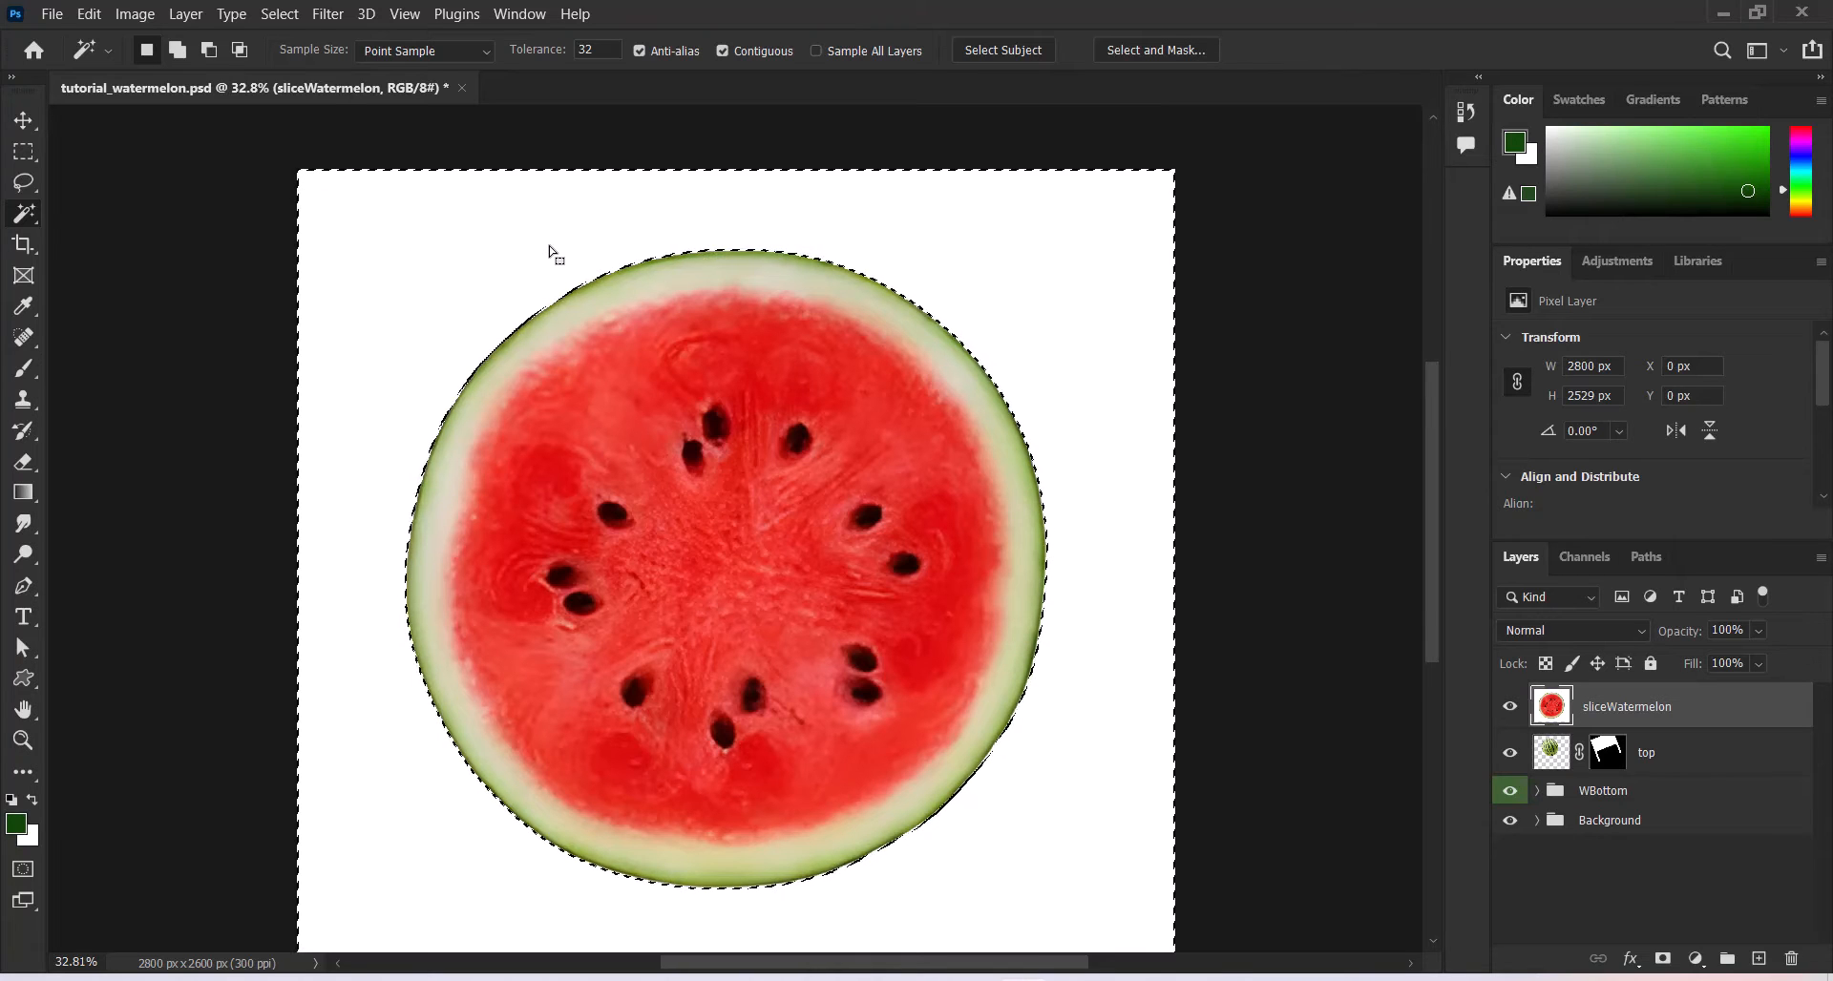
key("Delete")
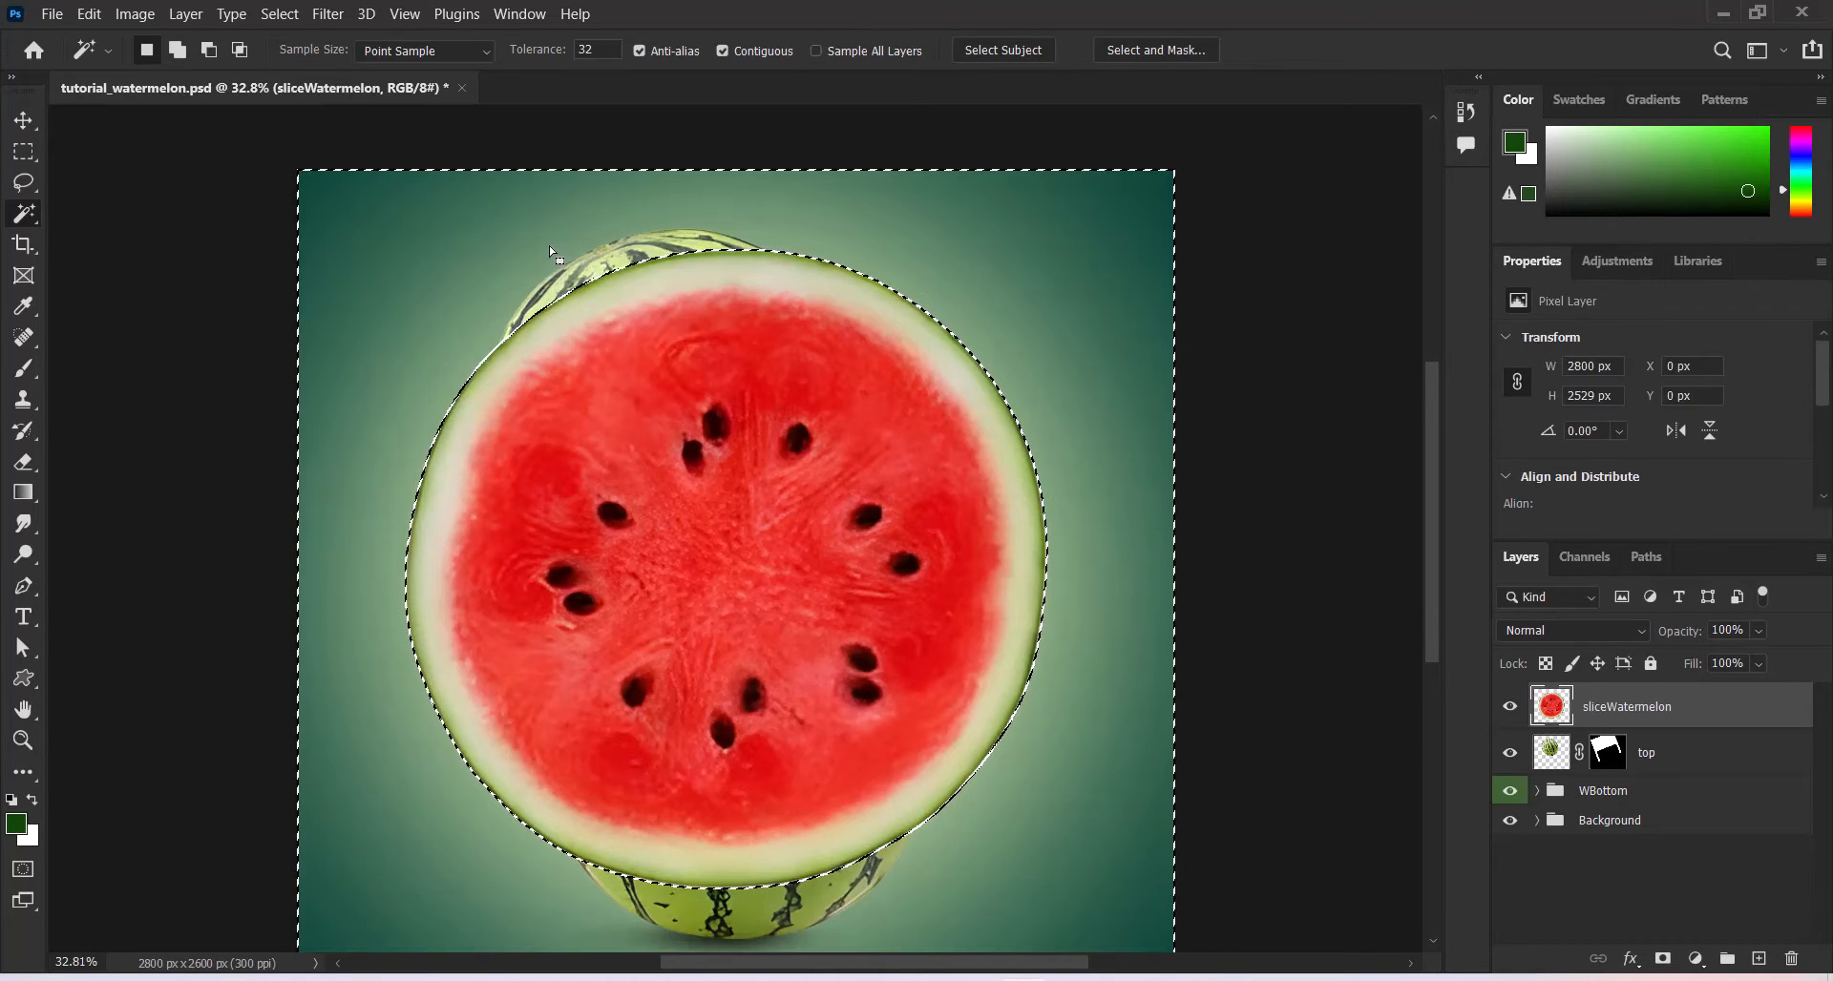
key("v")
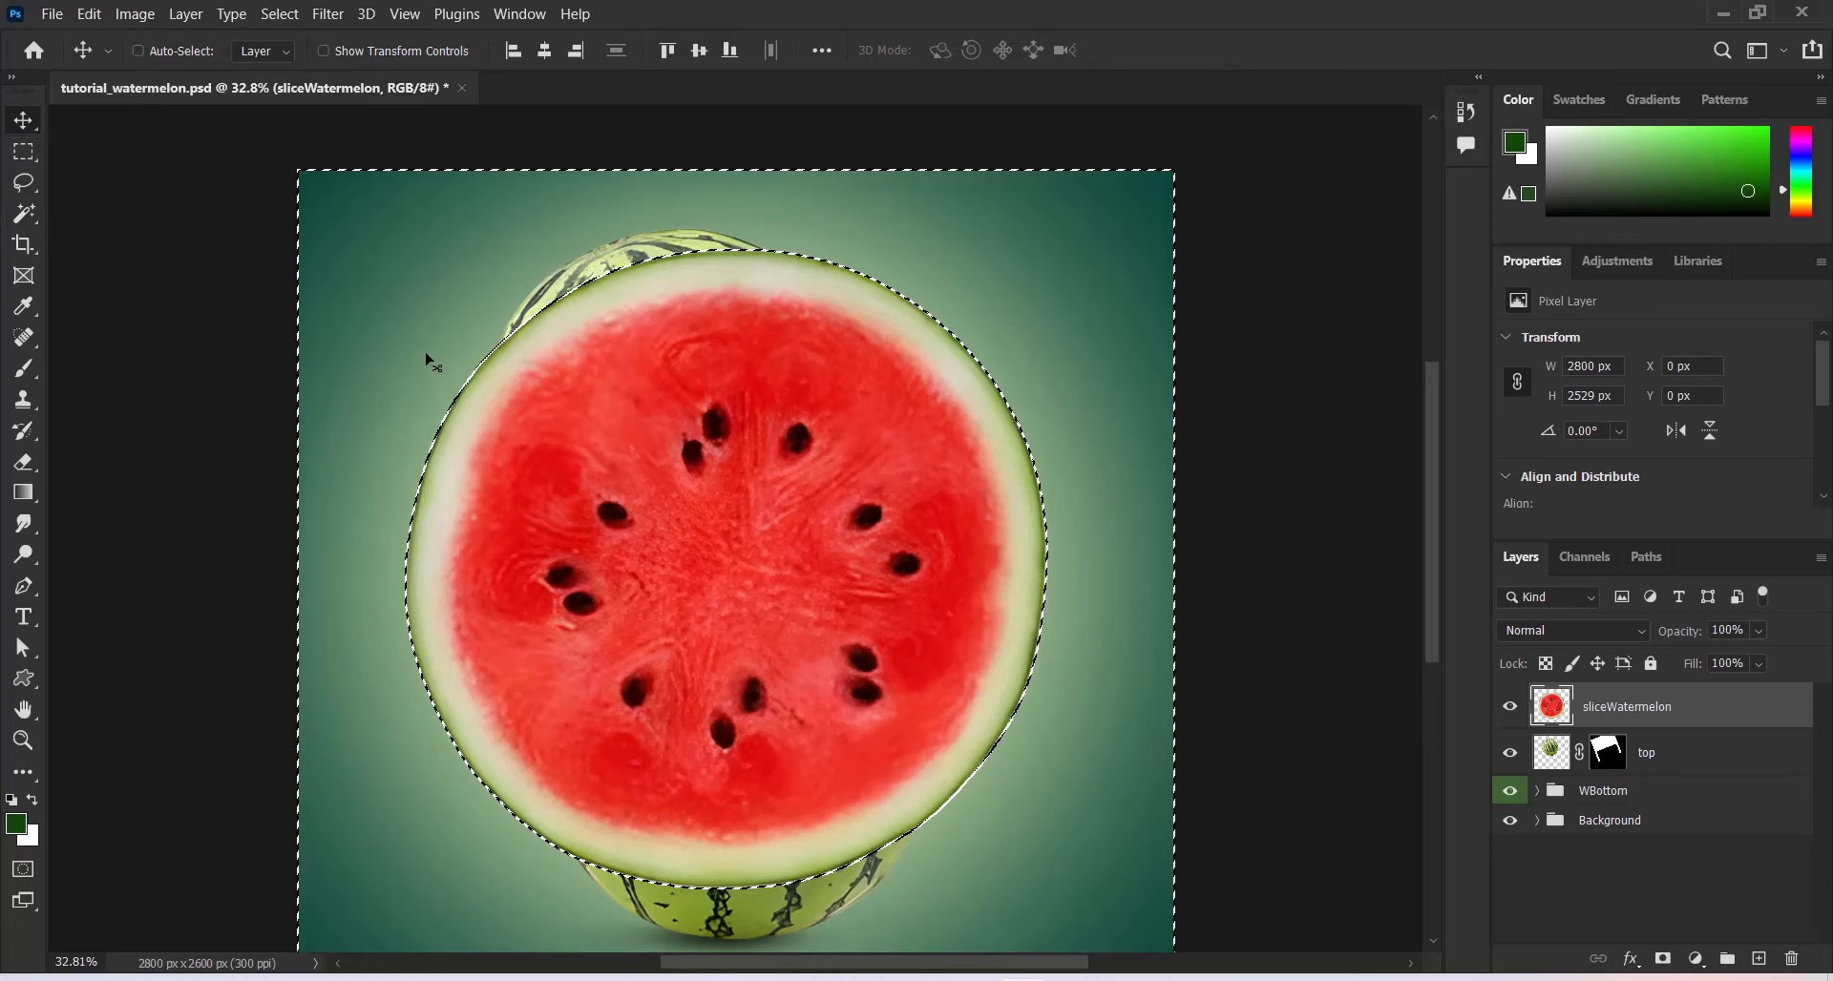
key("ctrl")
key("ctrl+d")
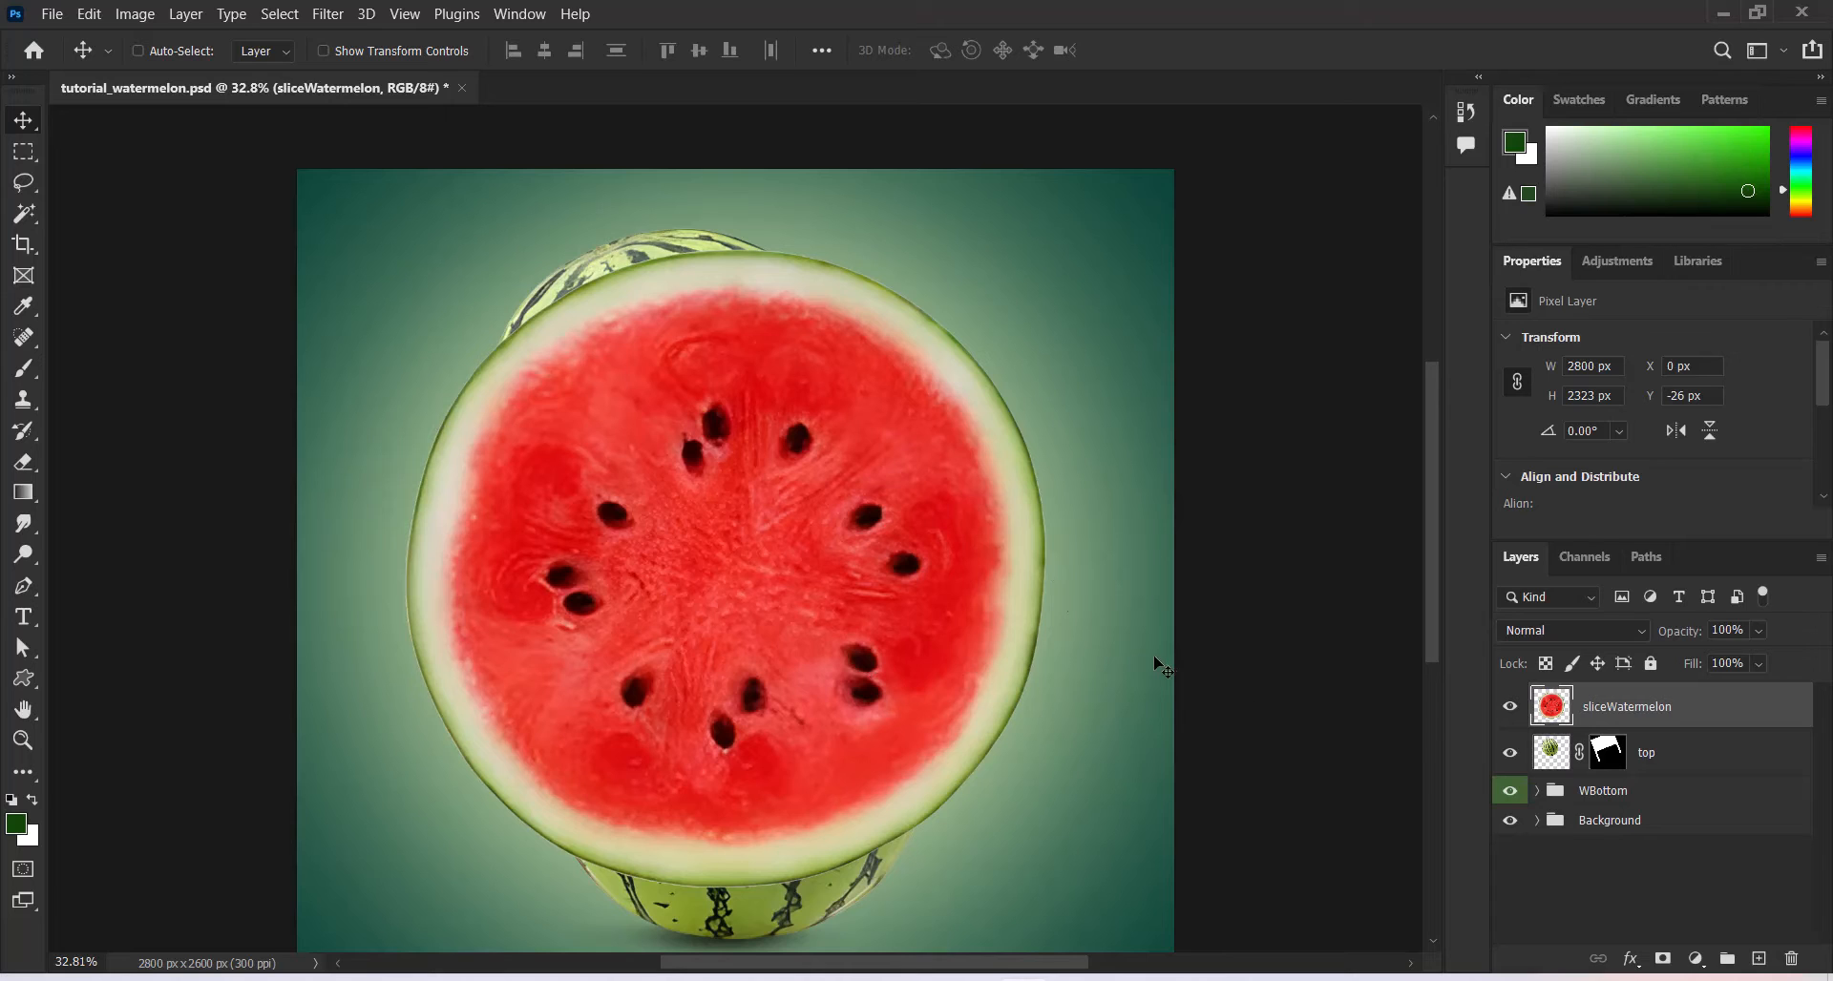
Scale the slice to about 62.7% so it matches the bottom half's width, and position it over that half
key("ctrl+t")
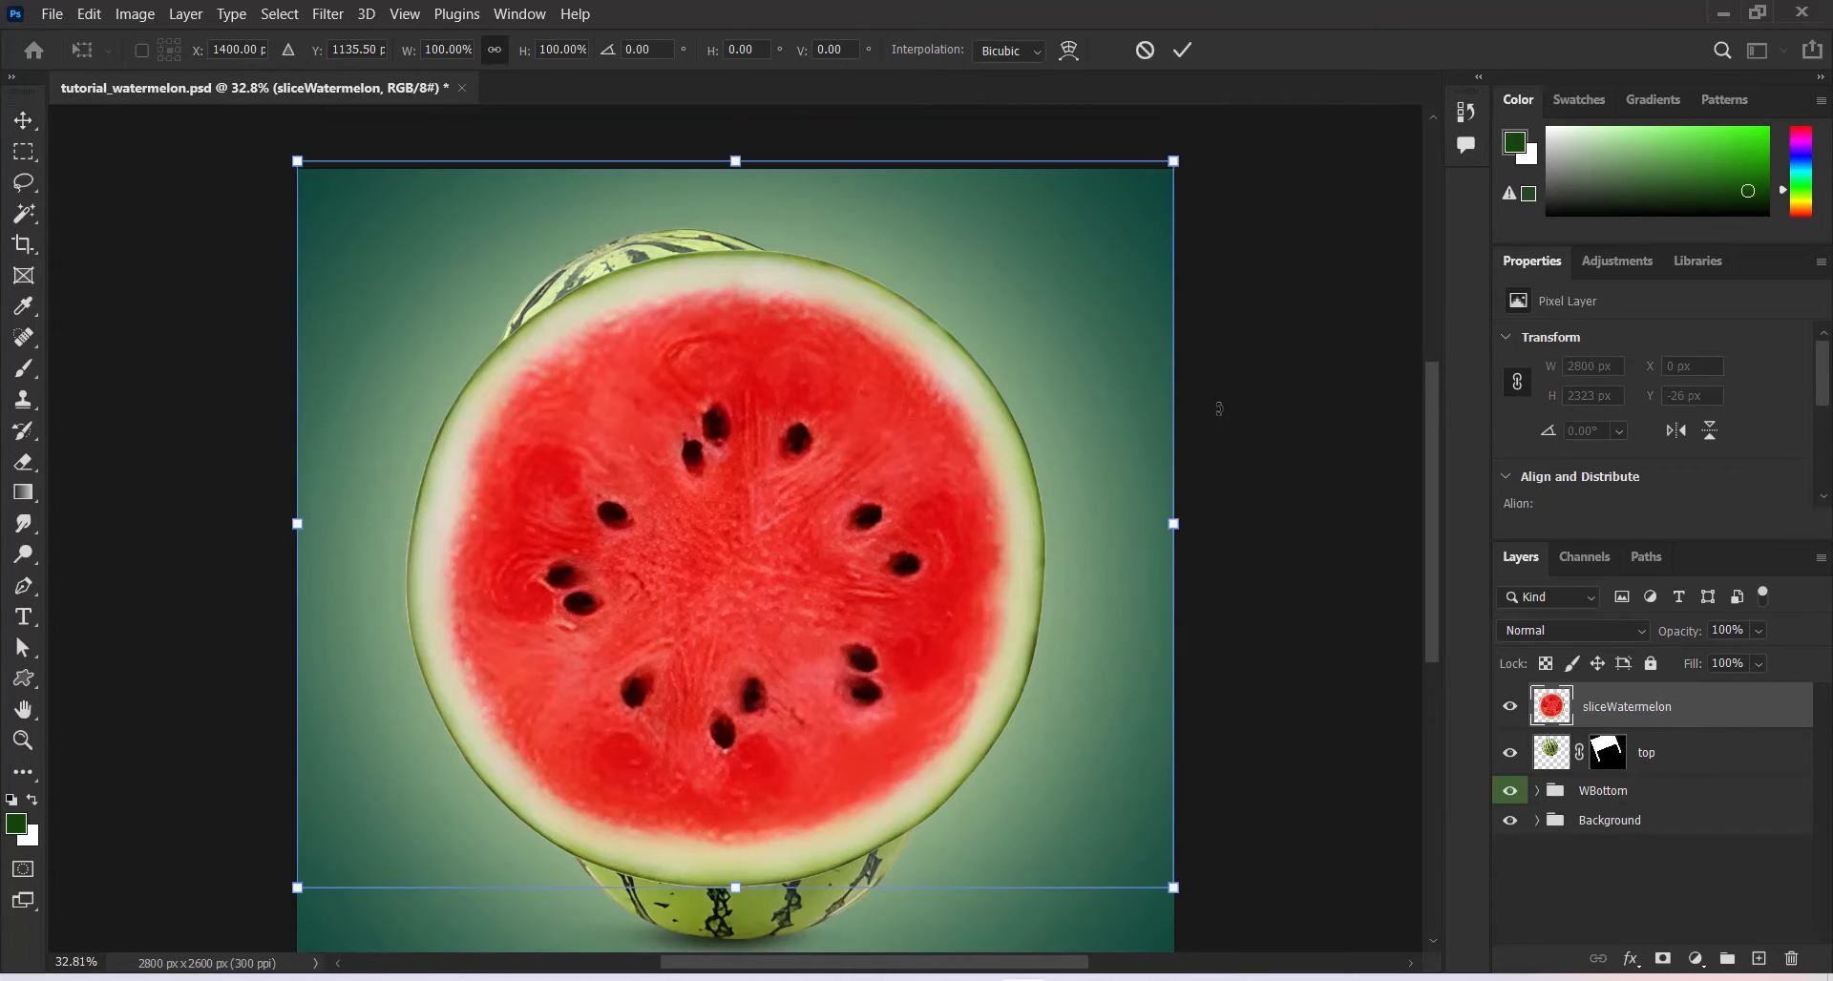
left_click_drag(1160, 168, 759, 556)
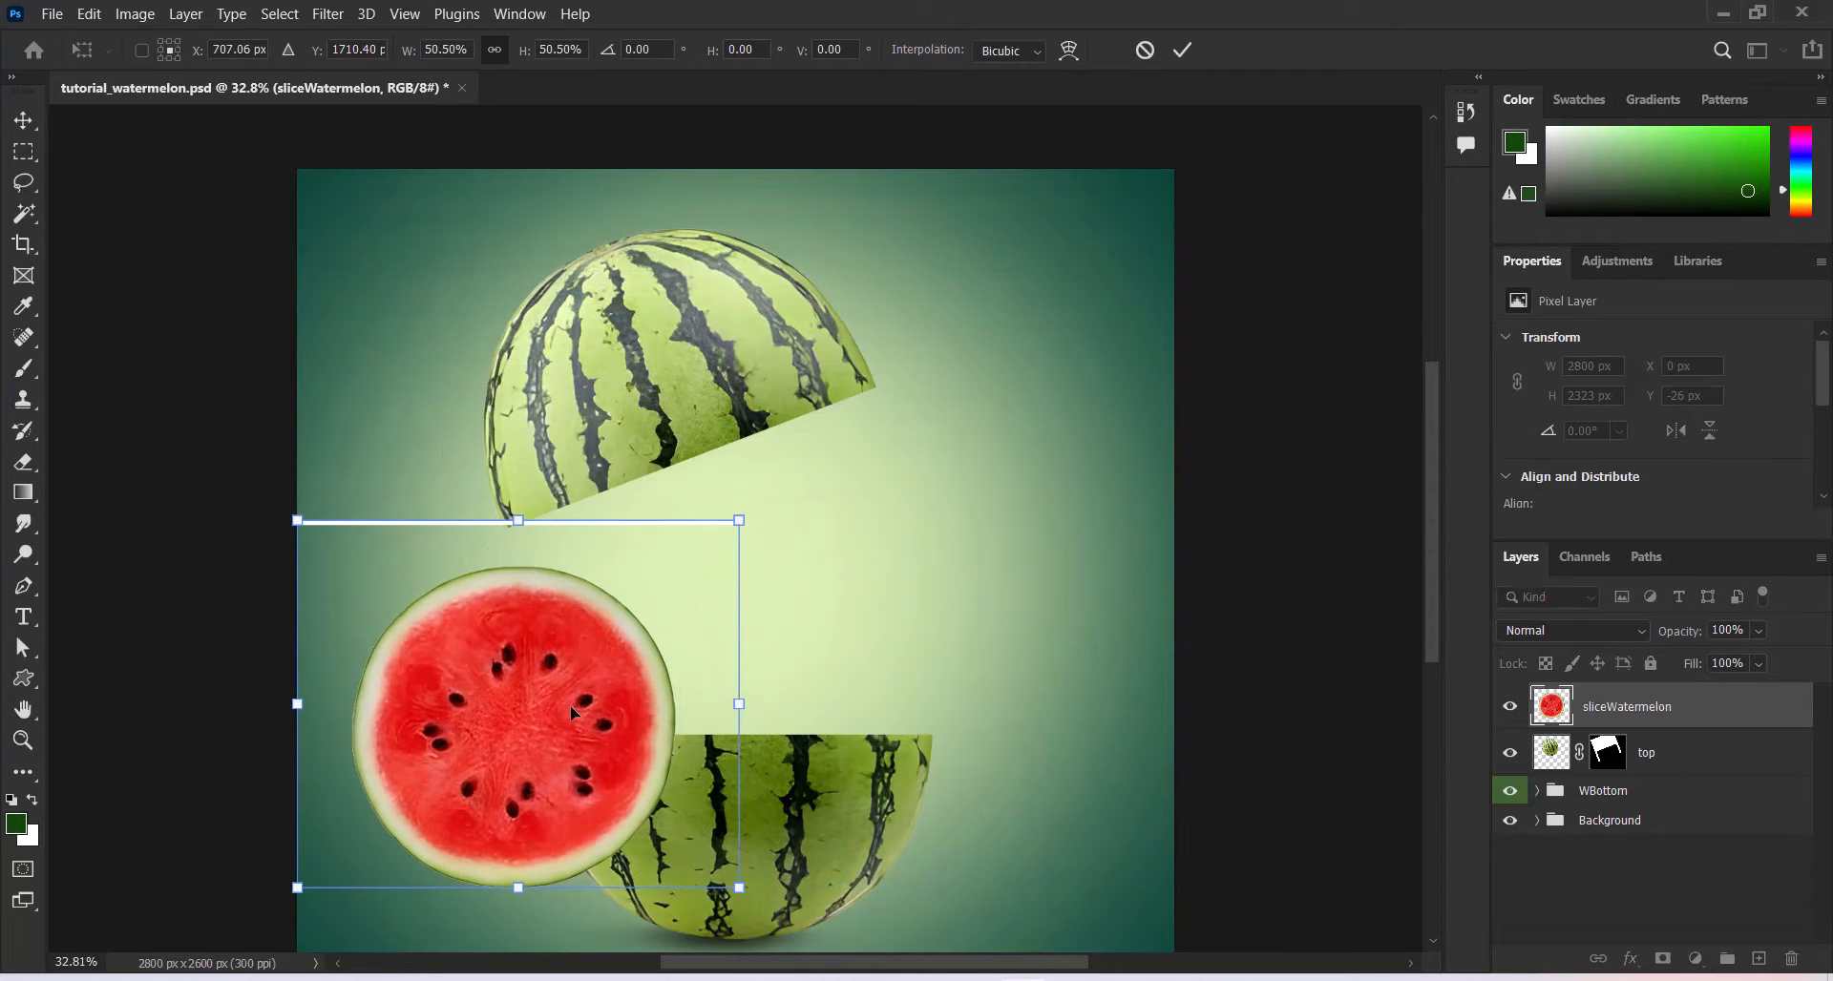
left_click_drag(570, 706, 827, 689)
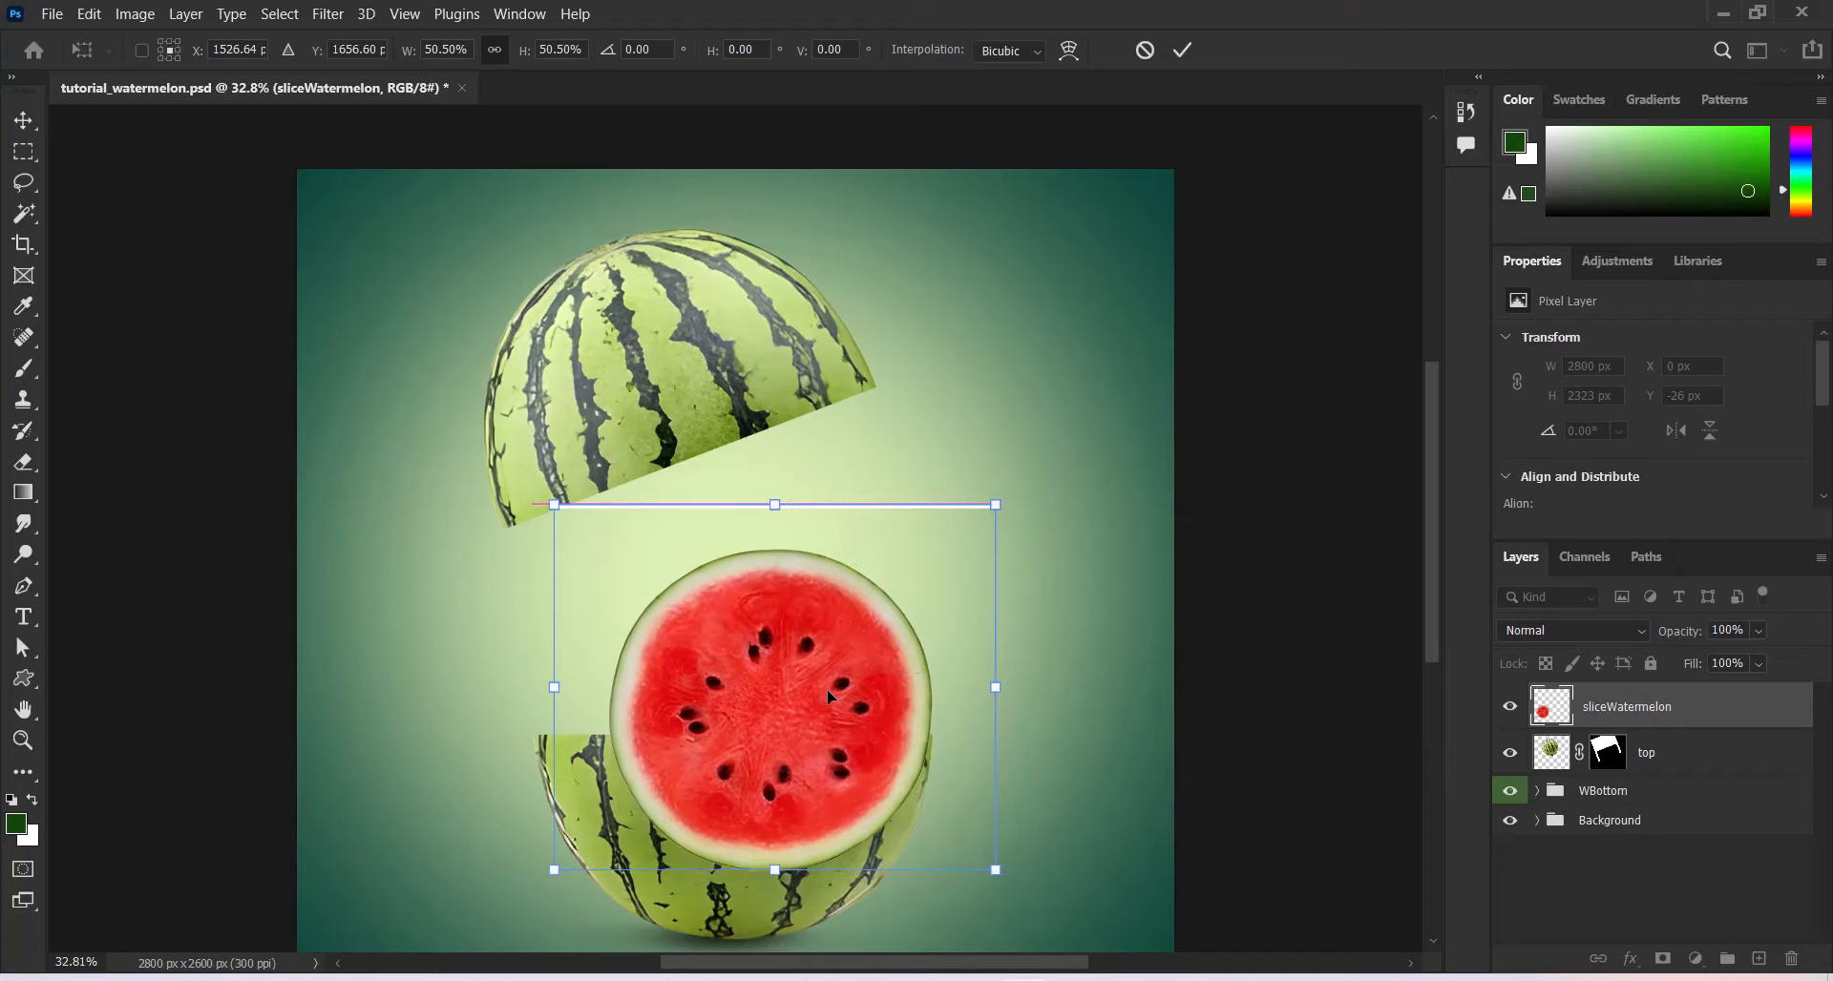
left_click_drag(552, 504, 453, 436)
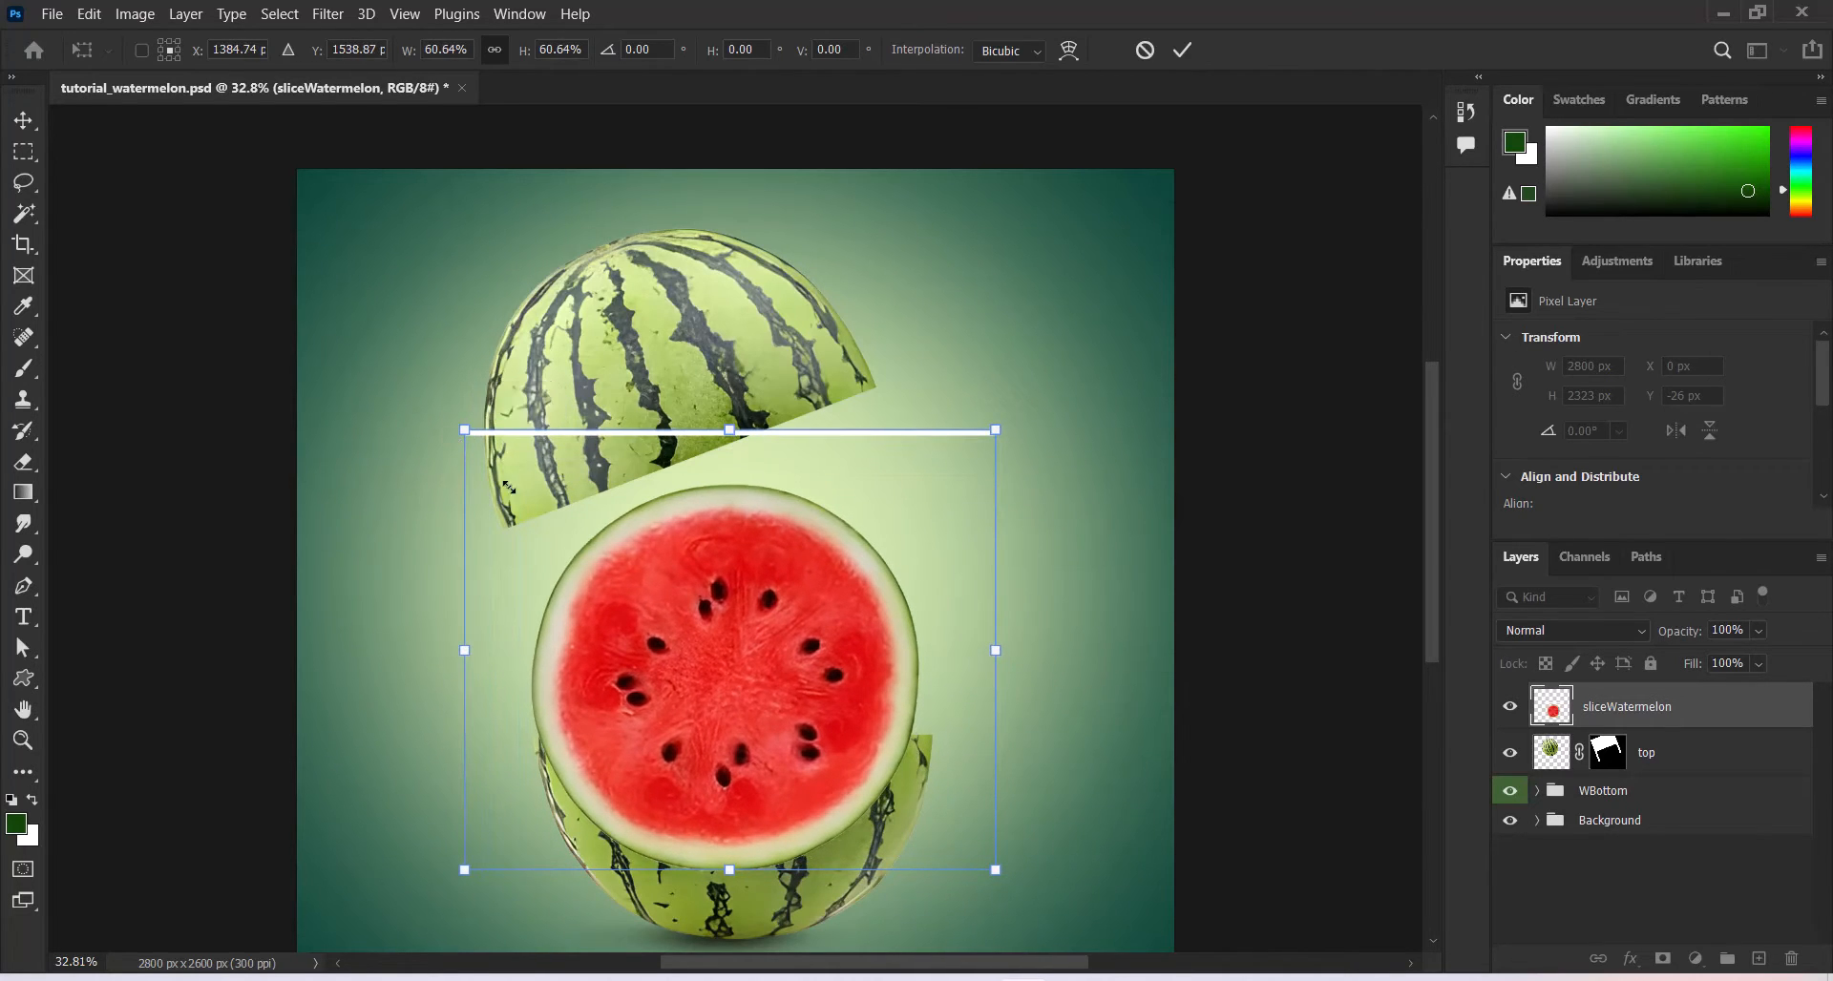
mouse_move(994, 883)
left_mouse_down()
mouse_move(1029, 896)
mouse_move(1020, 871)
left_mouse_up()
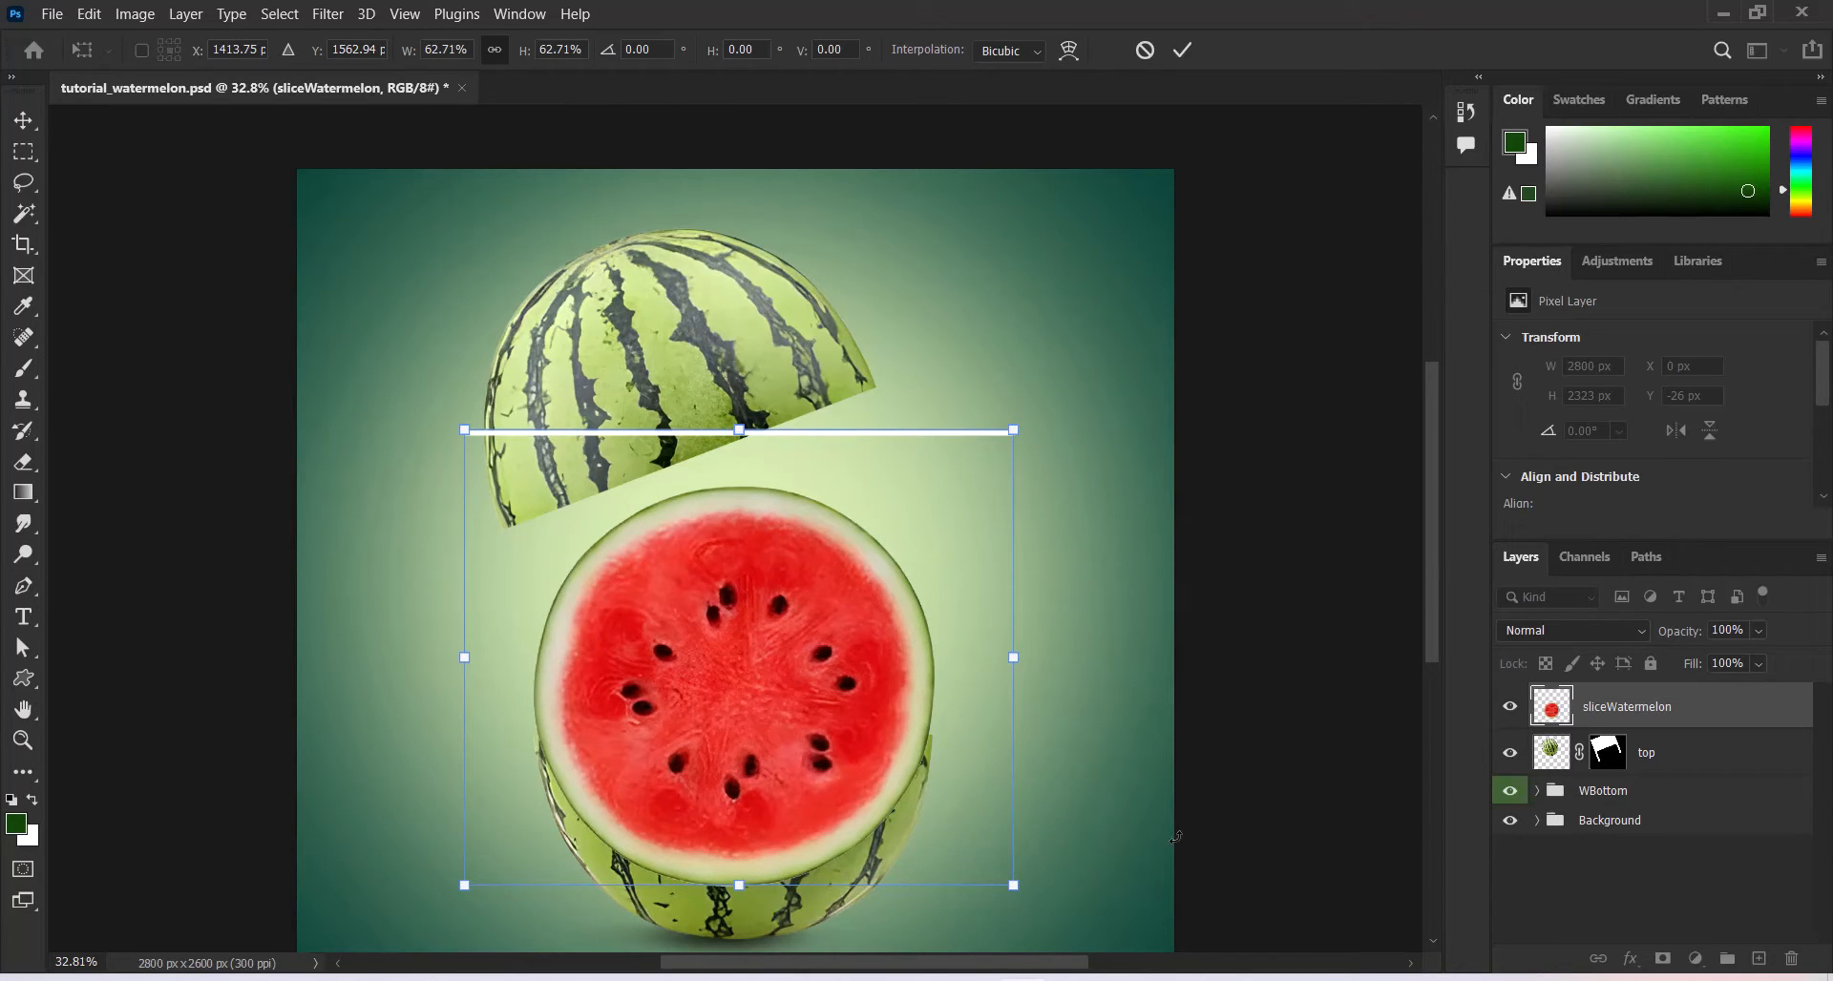
left_click(1182, 50)
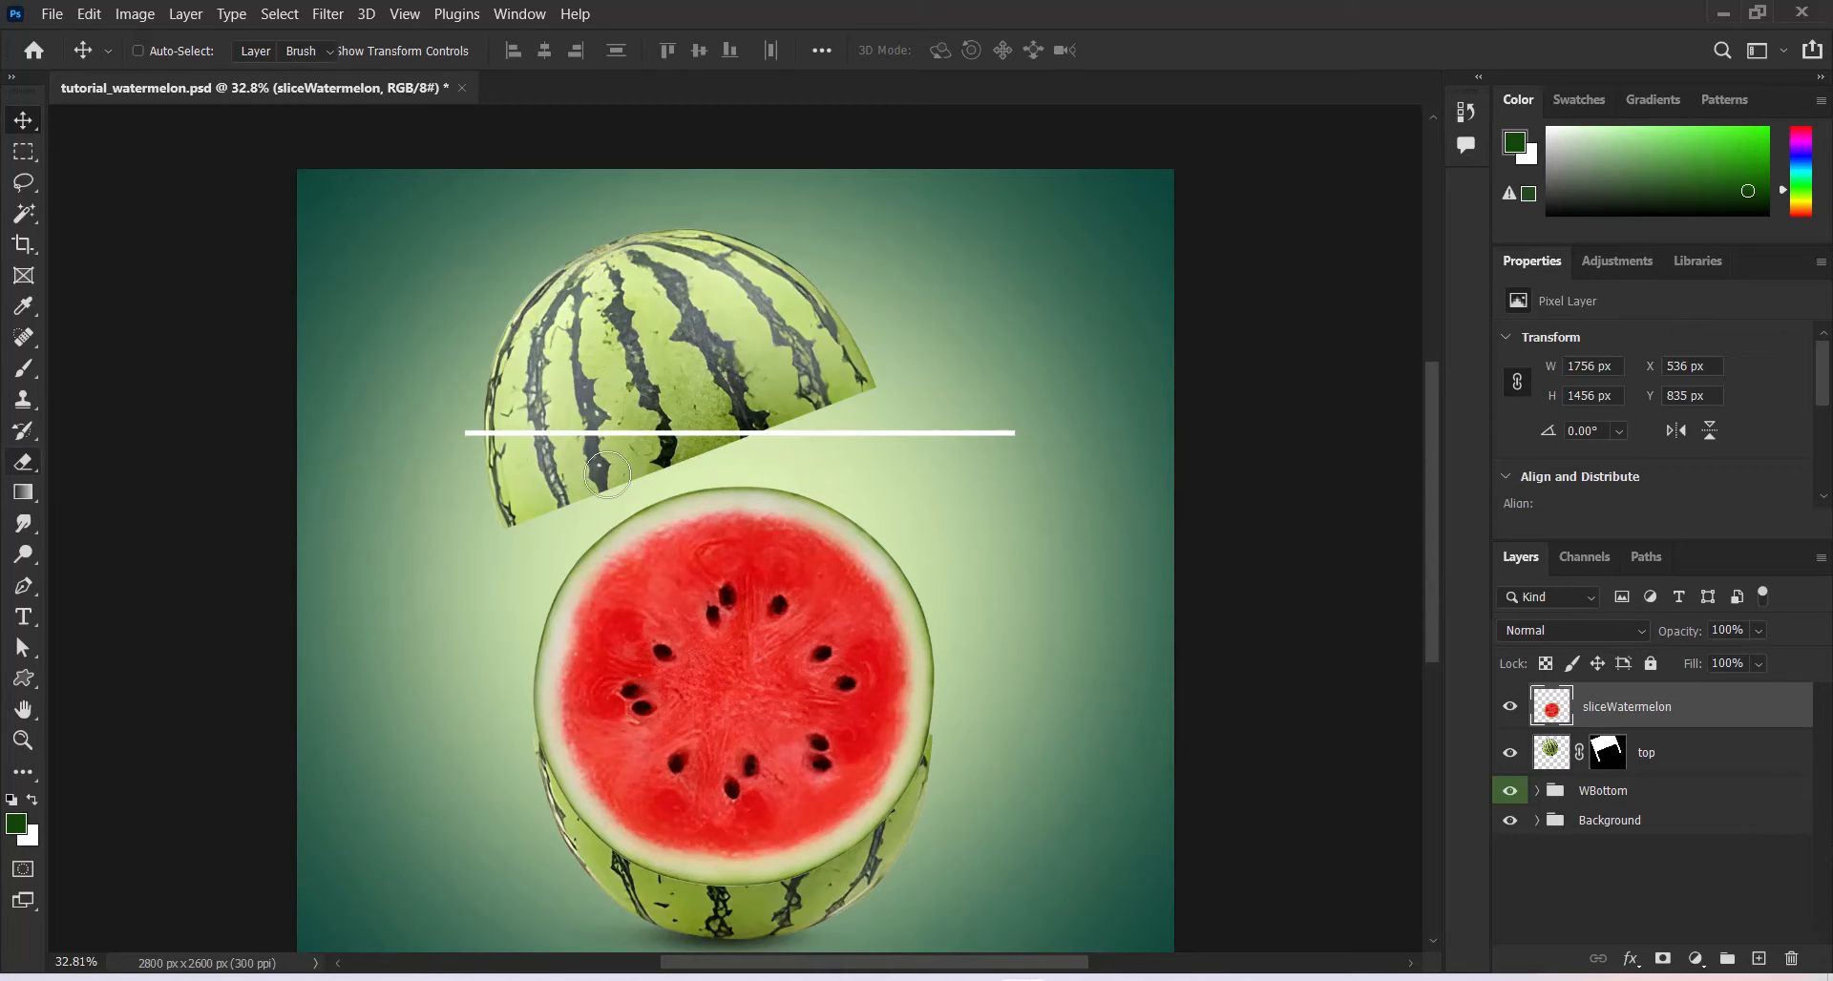
Erase the leftover white line above the watermelon slice
left_click(24, 462)
left_click_drag(451, 429, 1081, 429)
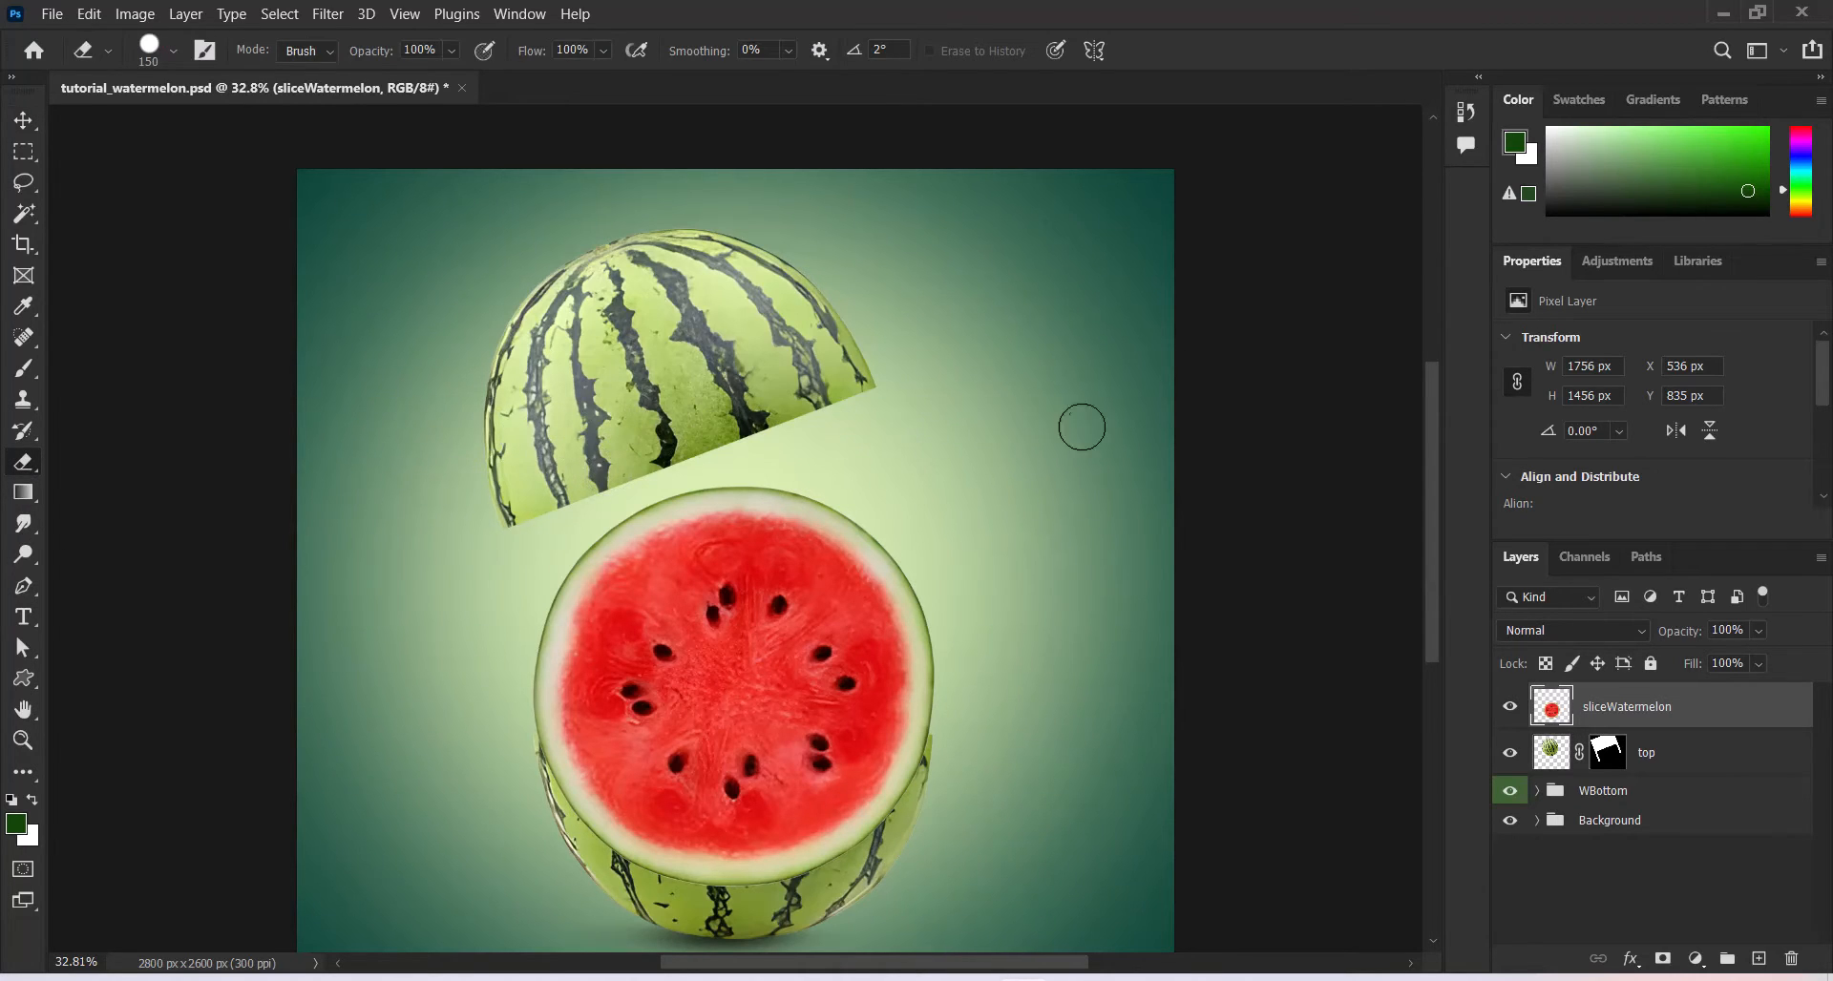
Duplicate the sliceWatermelon layer and move the copy to the canvas's upper-left area, over the top half
left_click(25, 120)
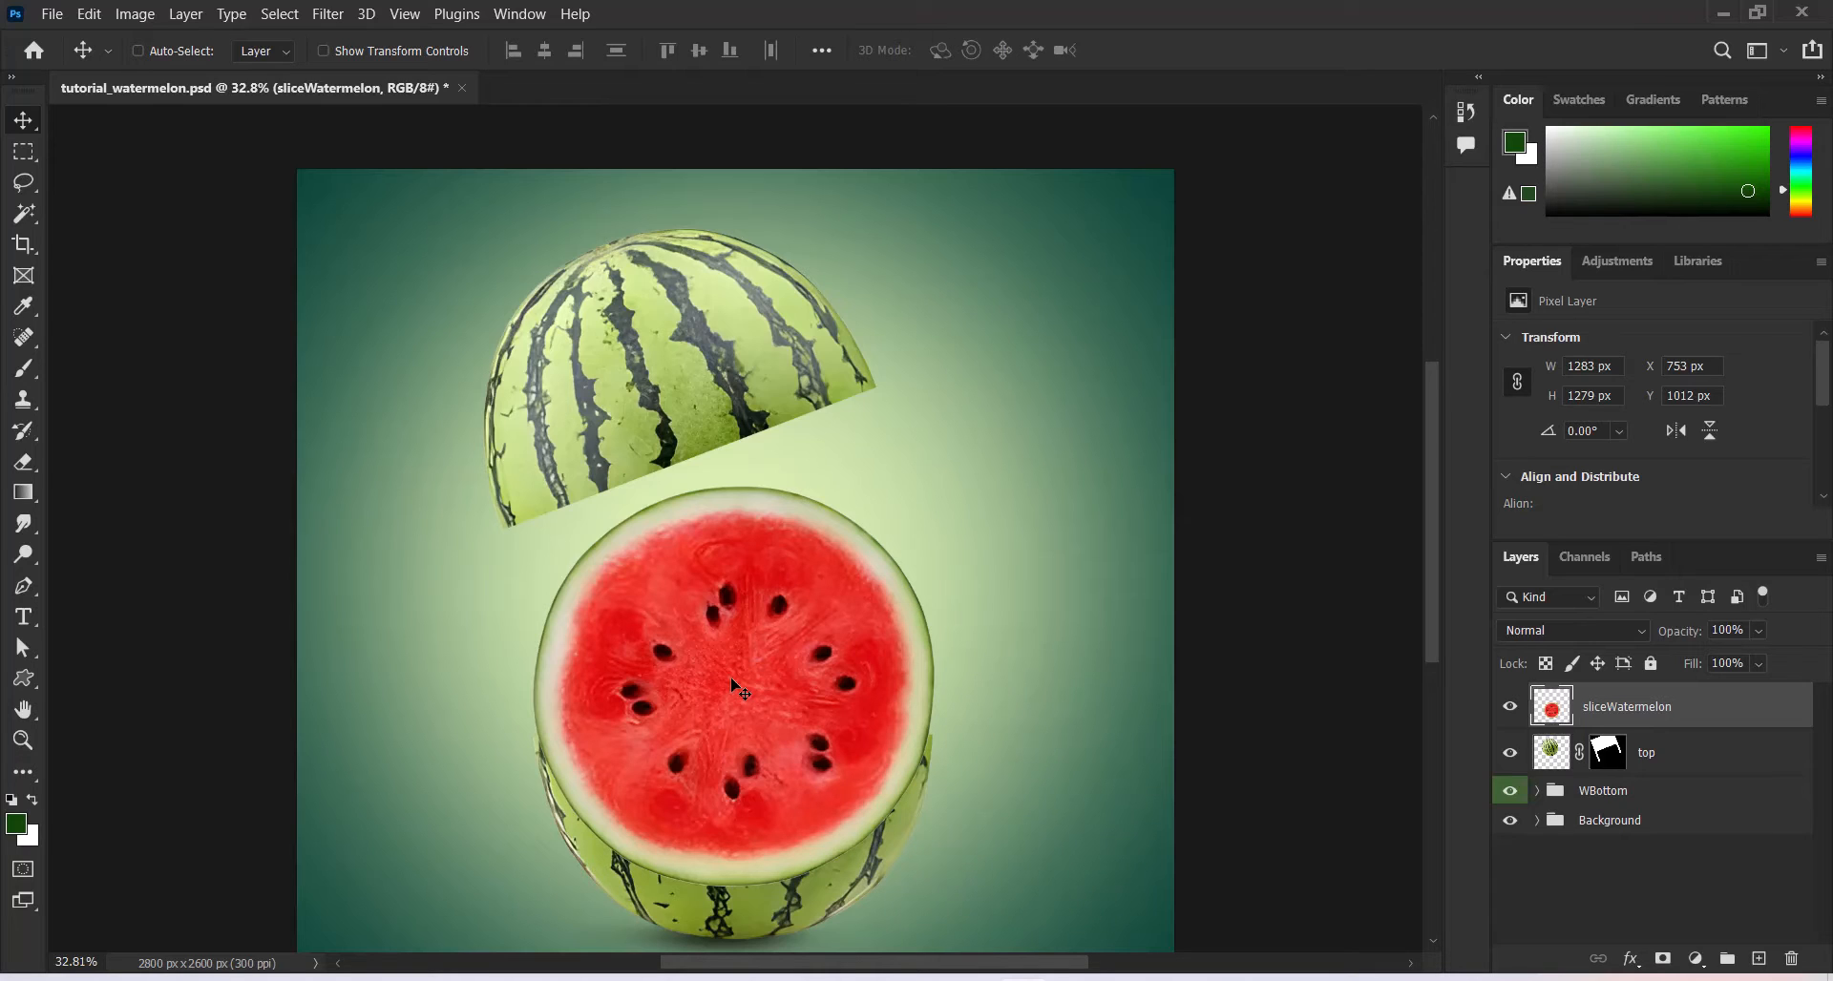
key("ctrl")
key("ctrl+j")
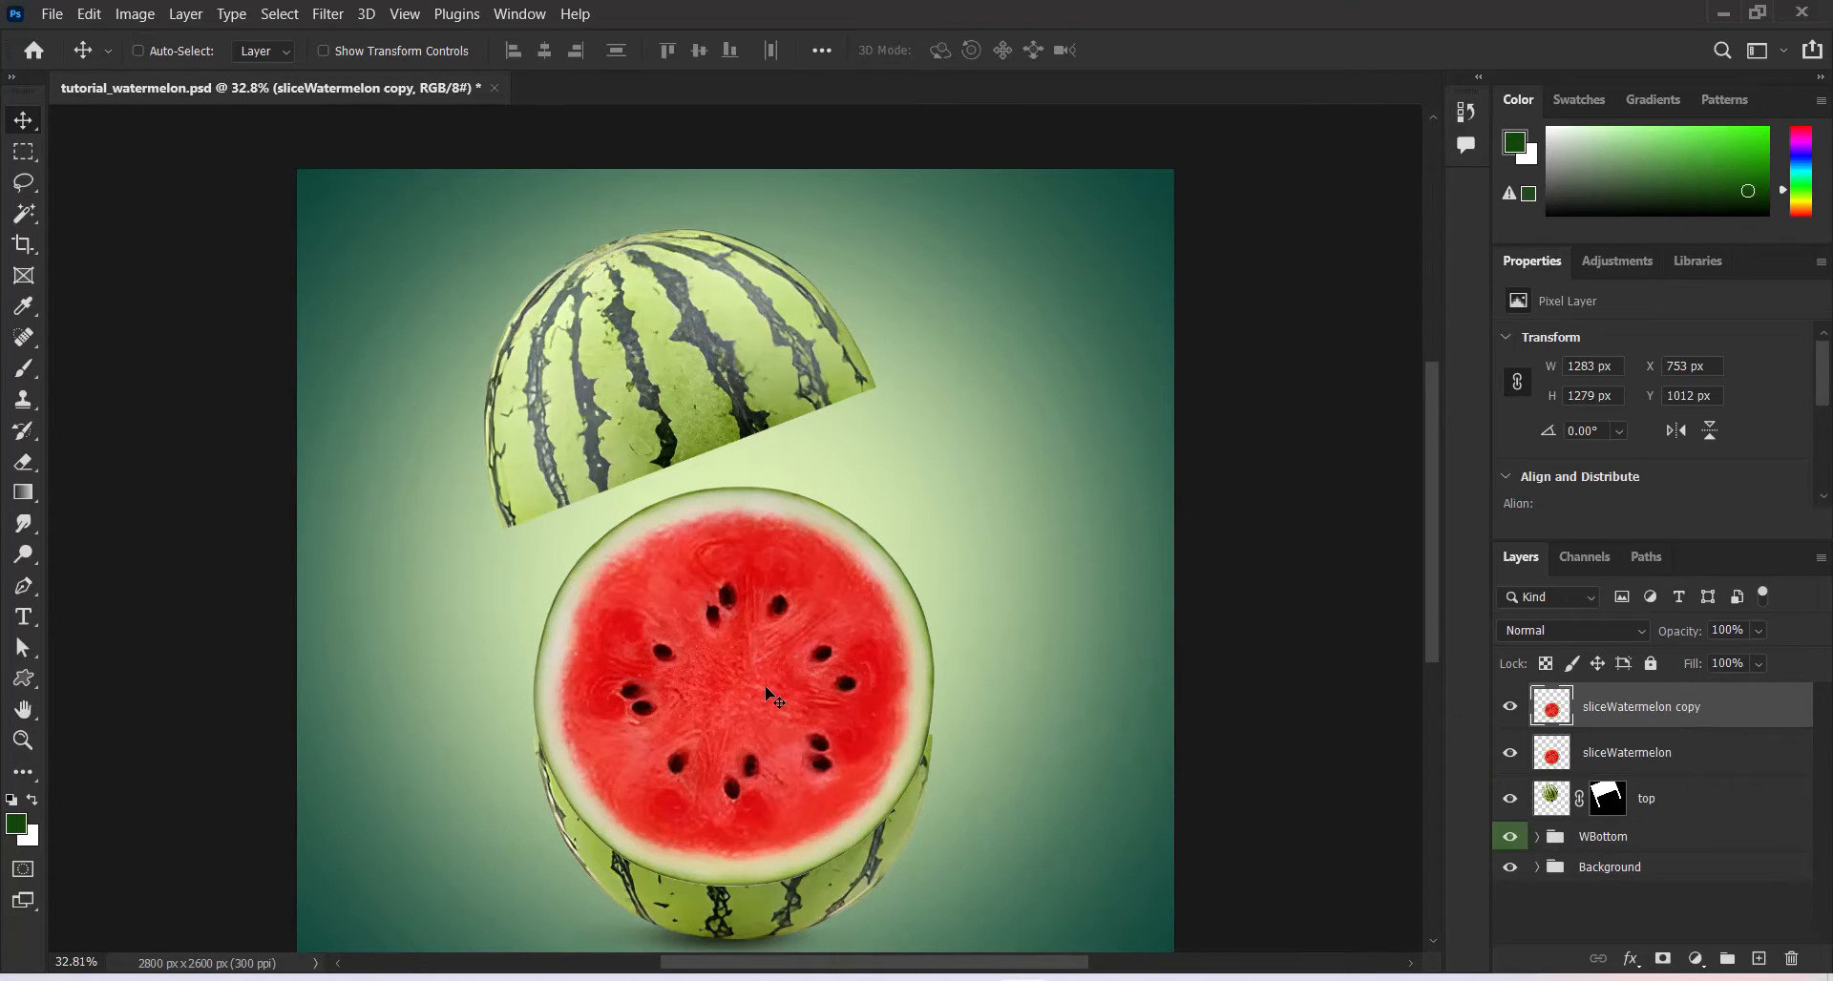
left_click_drag(807, 655, 483, 387)
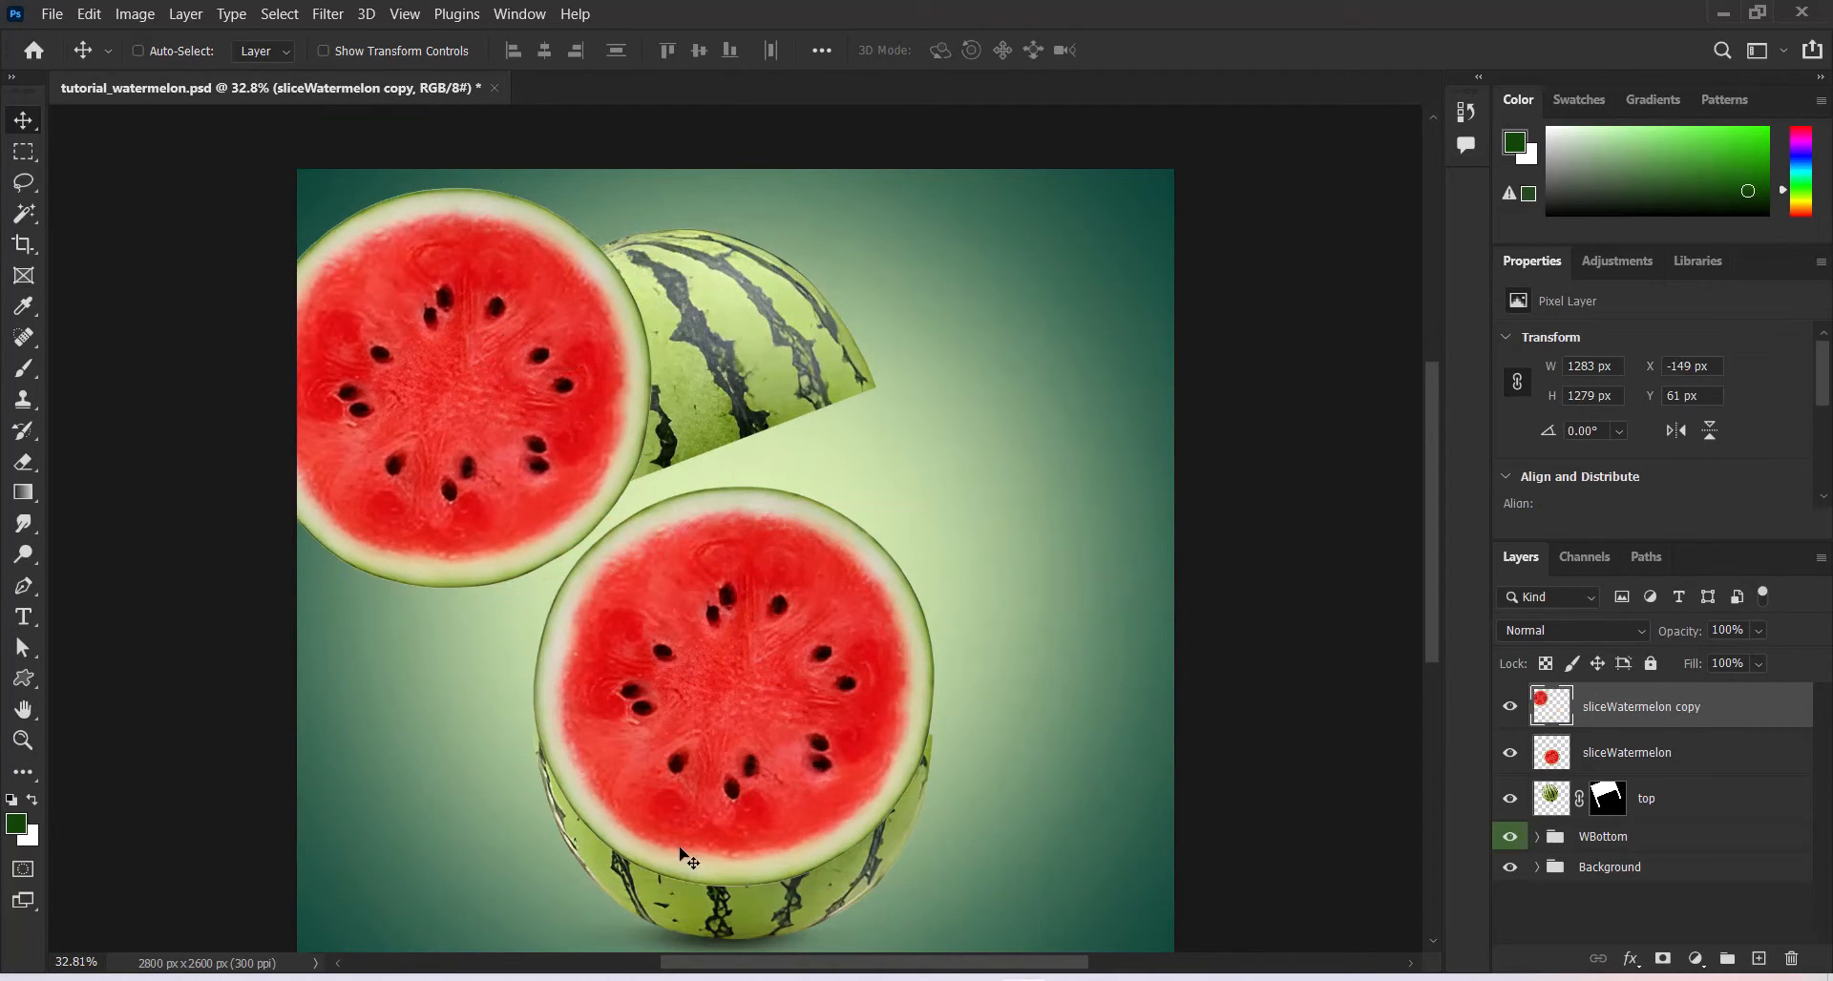
Convert the original sliceWatermelon layer to a smart object
left_click(1661, 756)
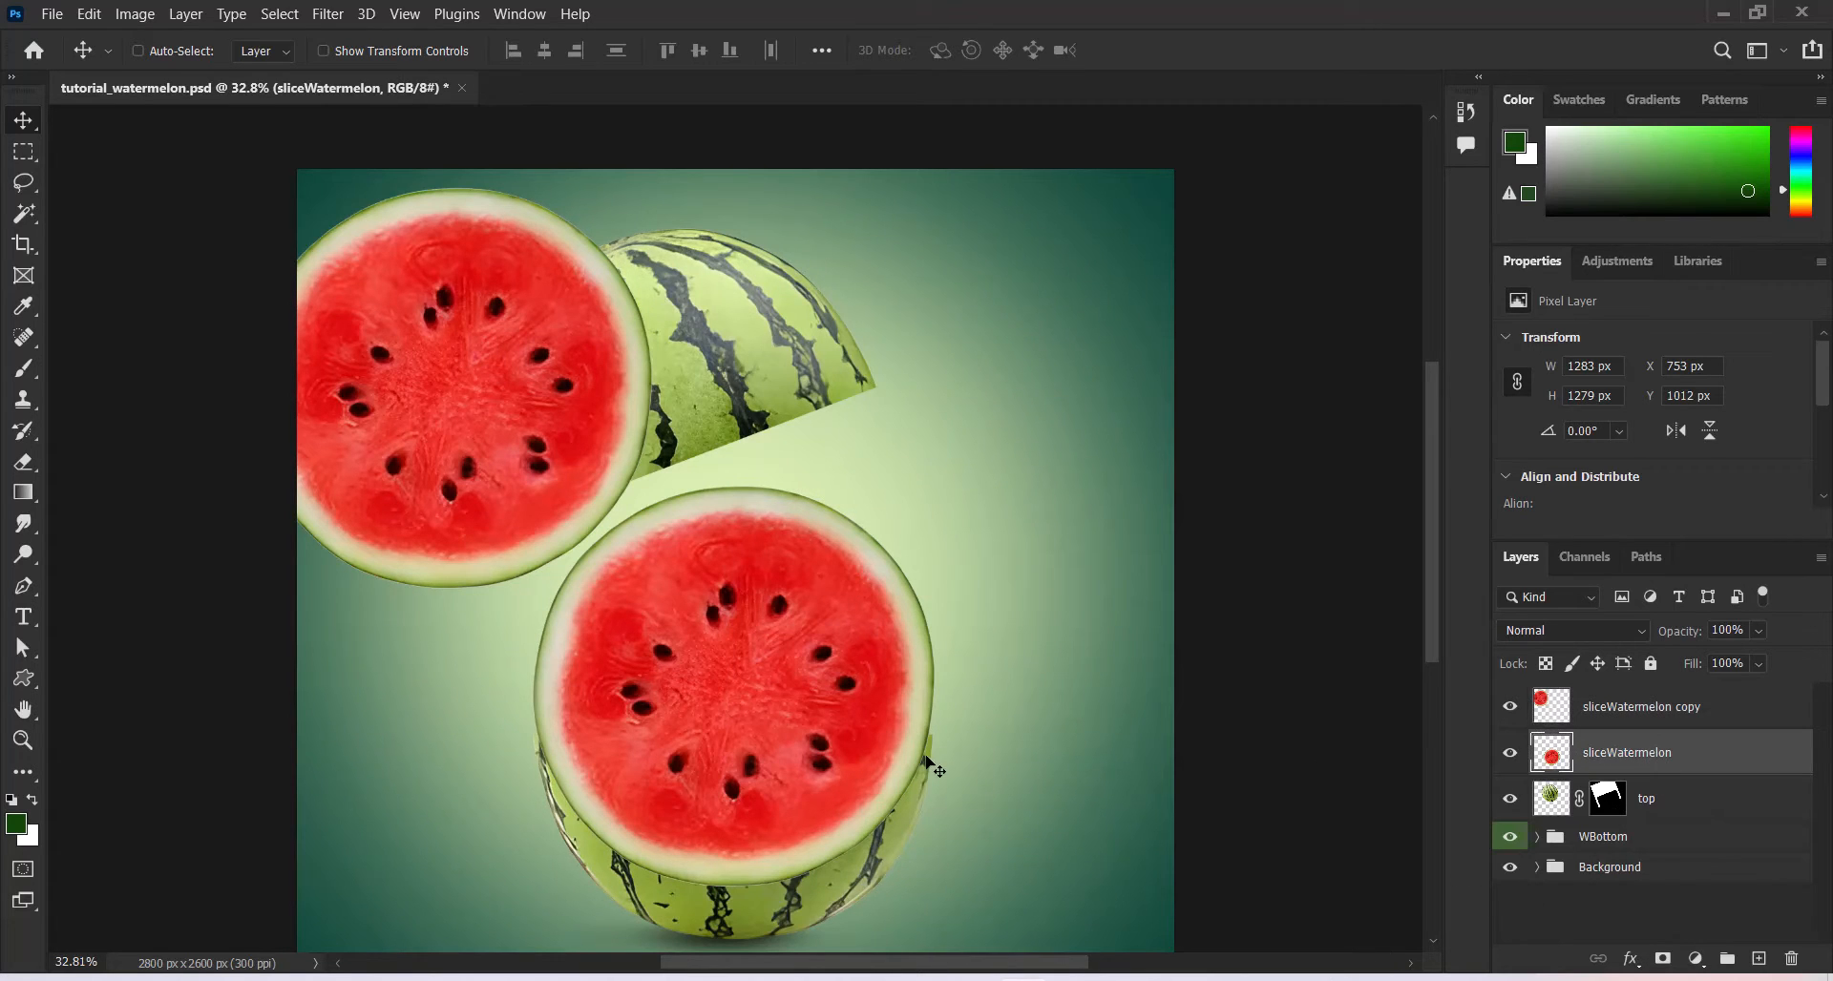
left_click(185, 17)
mouse_move(234, 465)
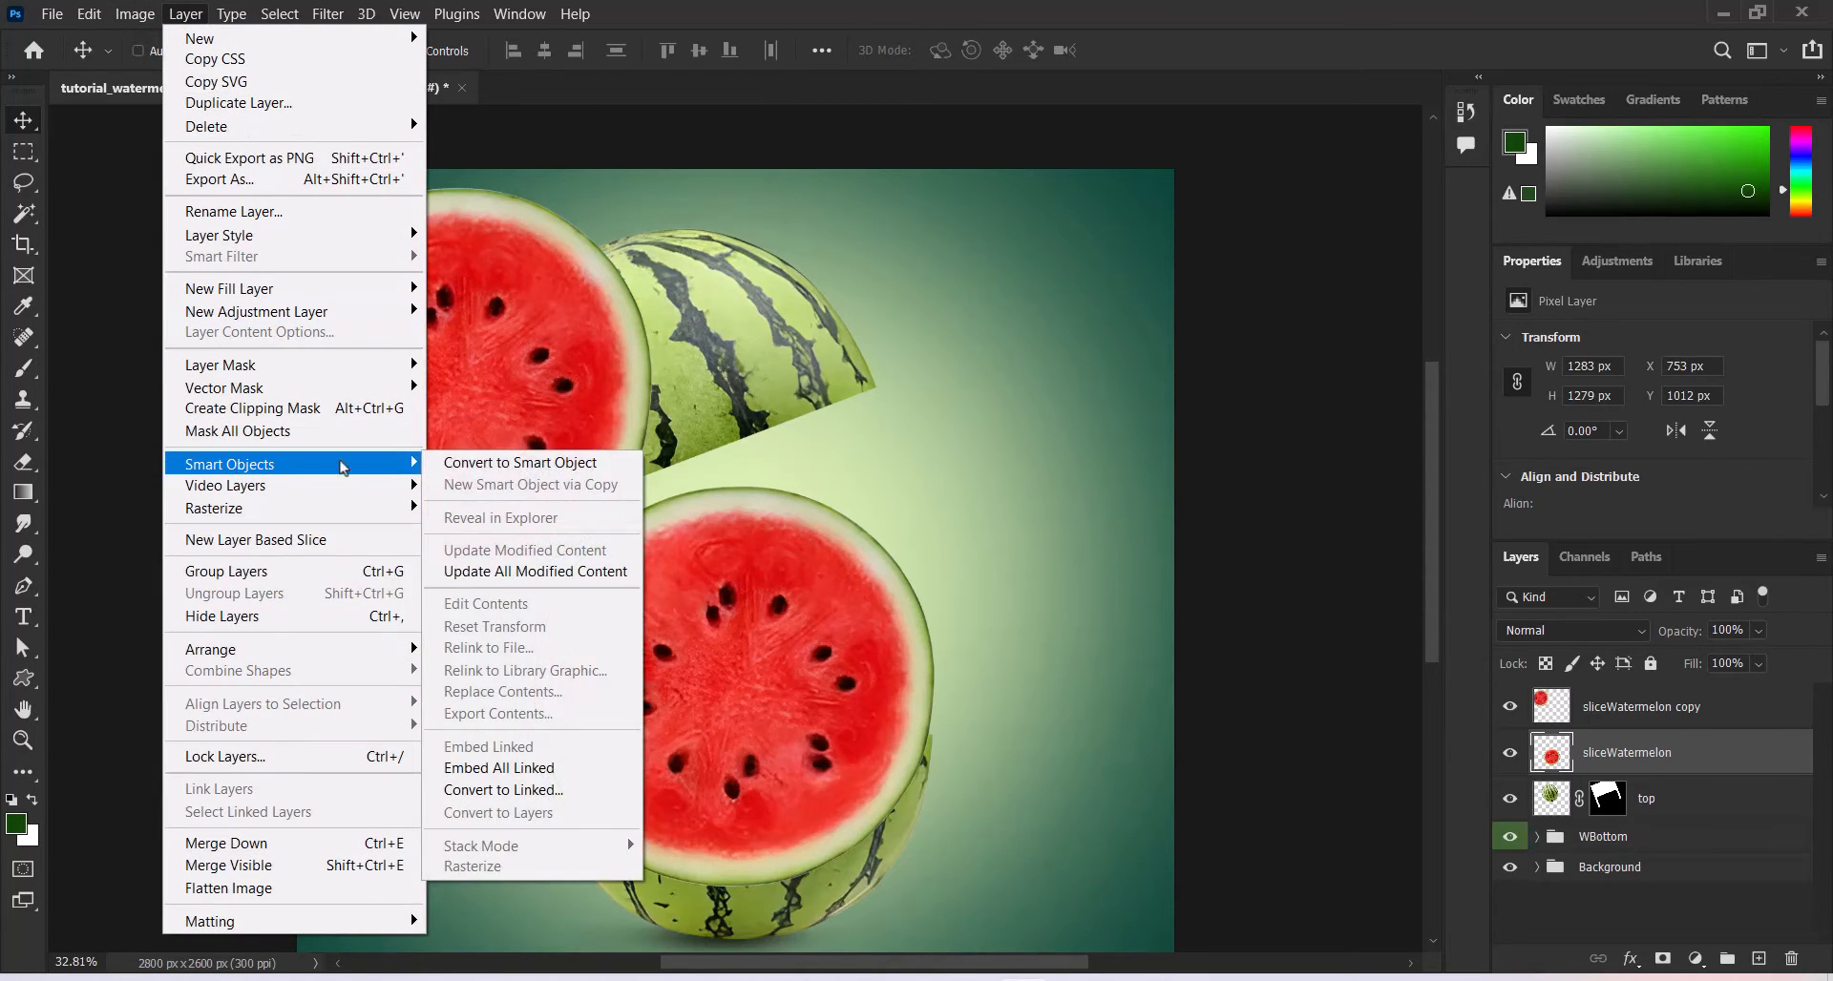
left_click(497, 464)
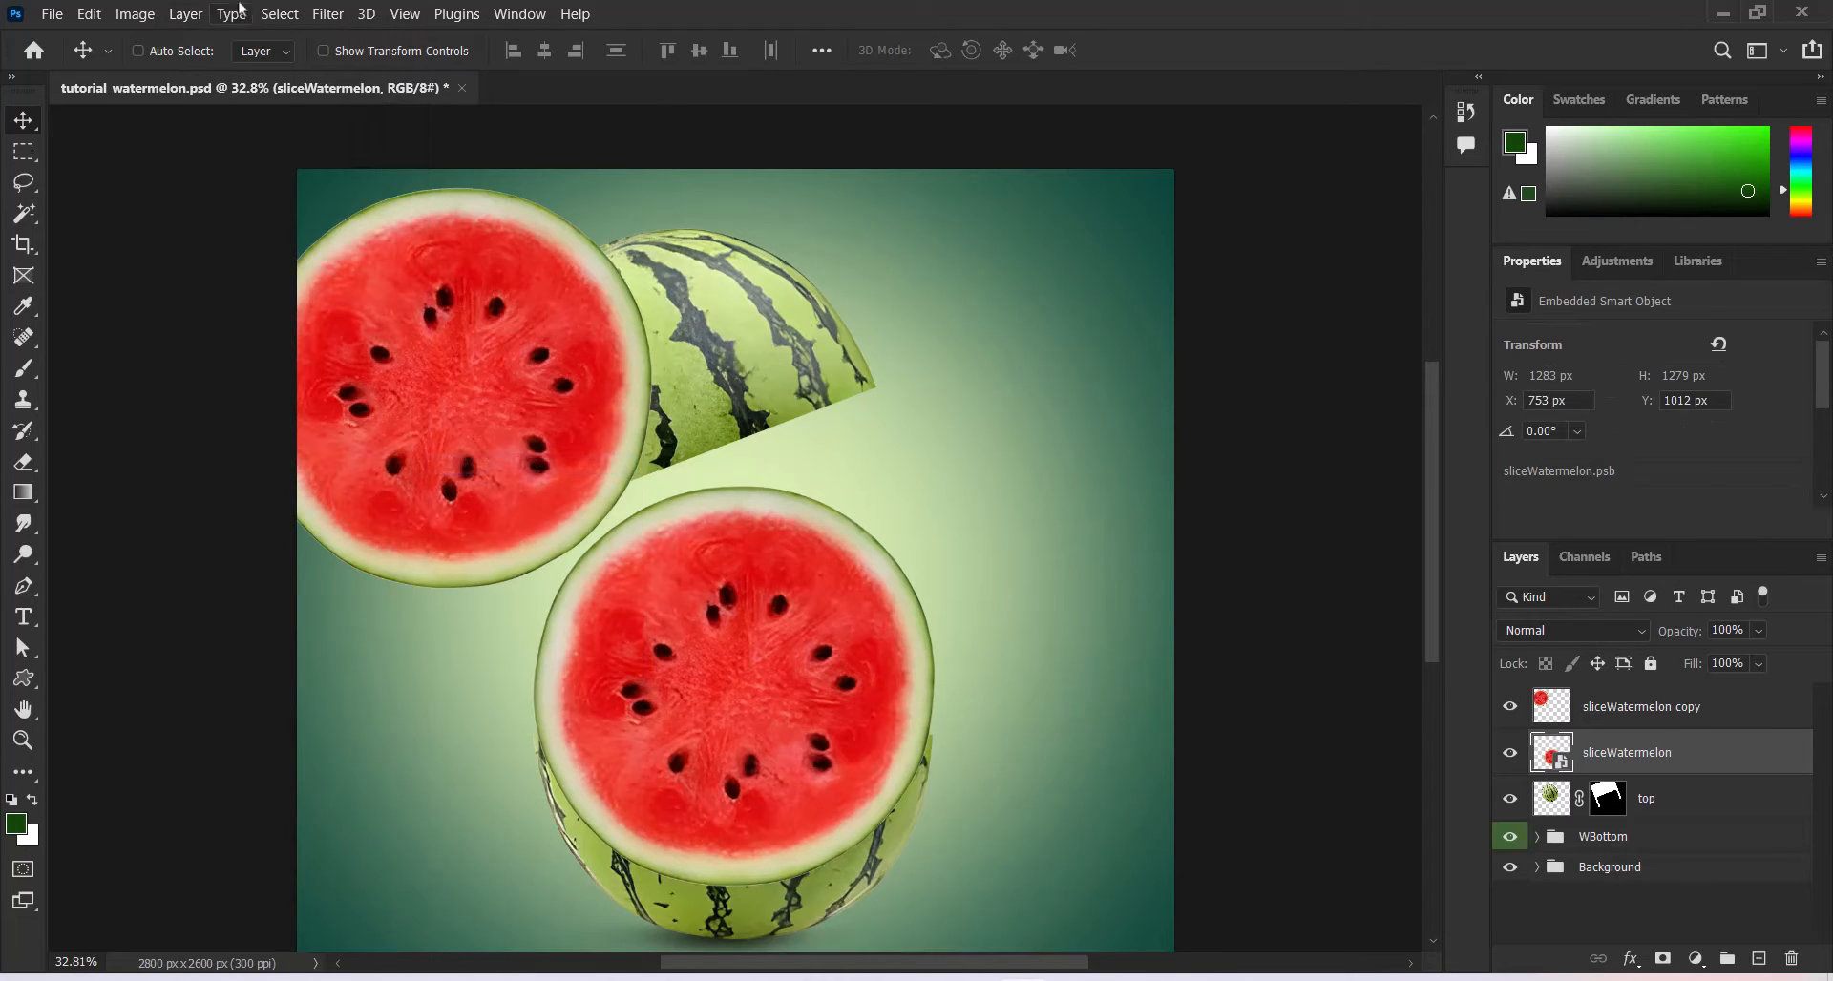
Distort the sliceWatermelon layer vertically to about 29.9% height so it forms a flat ellipse on the bottom half's cut
left_click(91, 14)
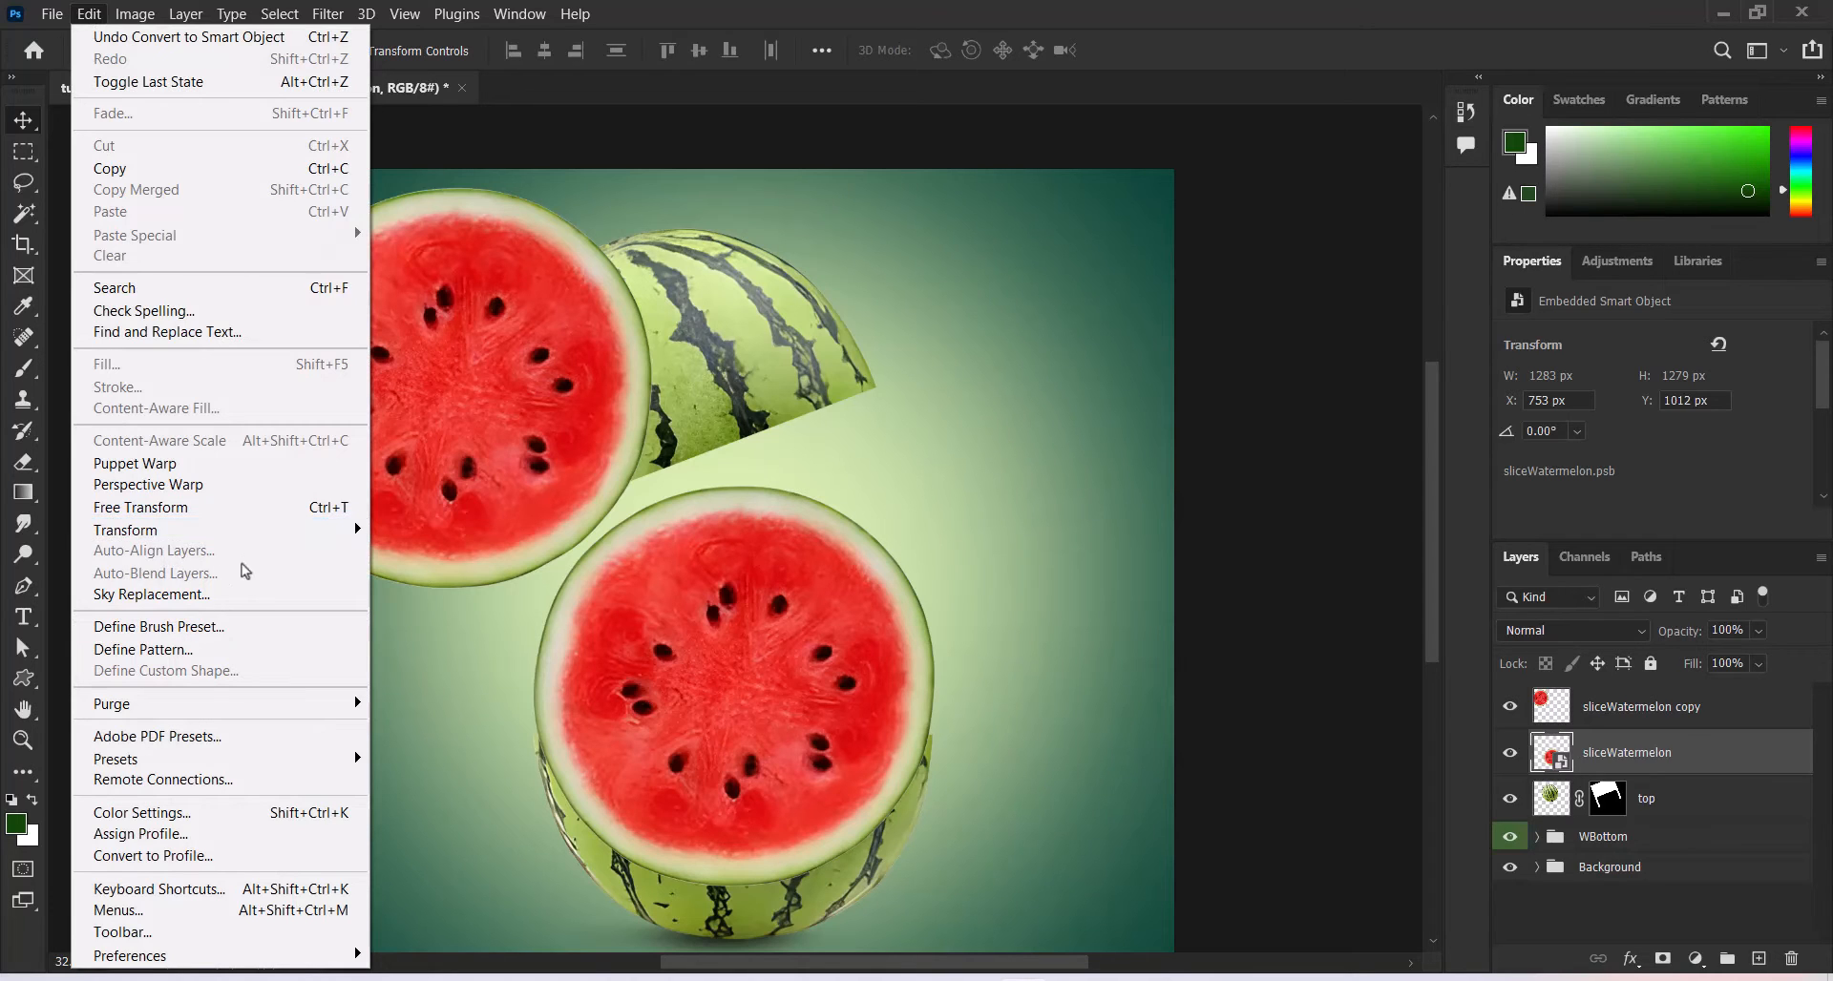
mouse_move(266, 538)
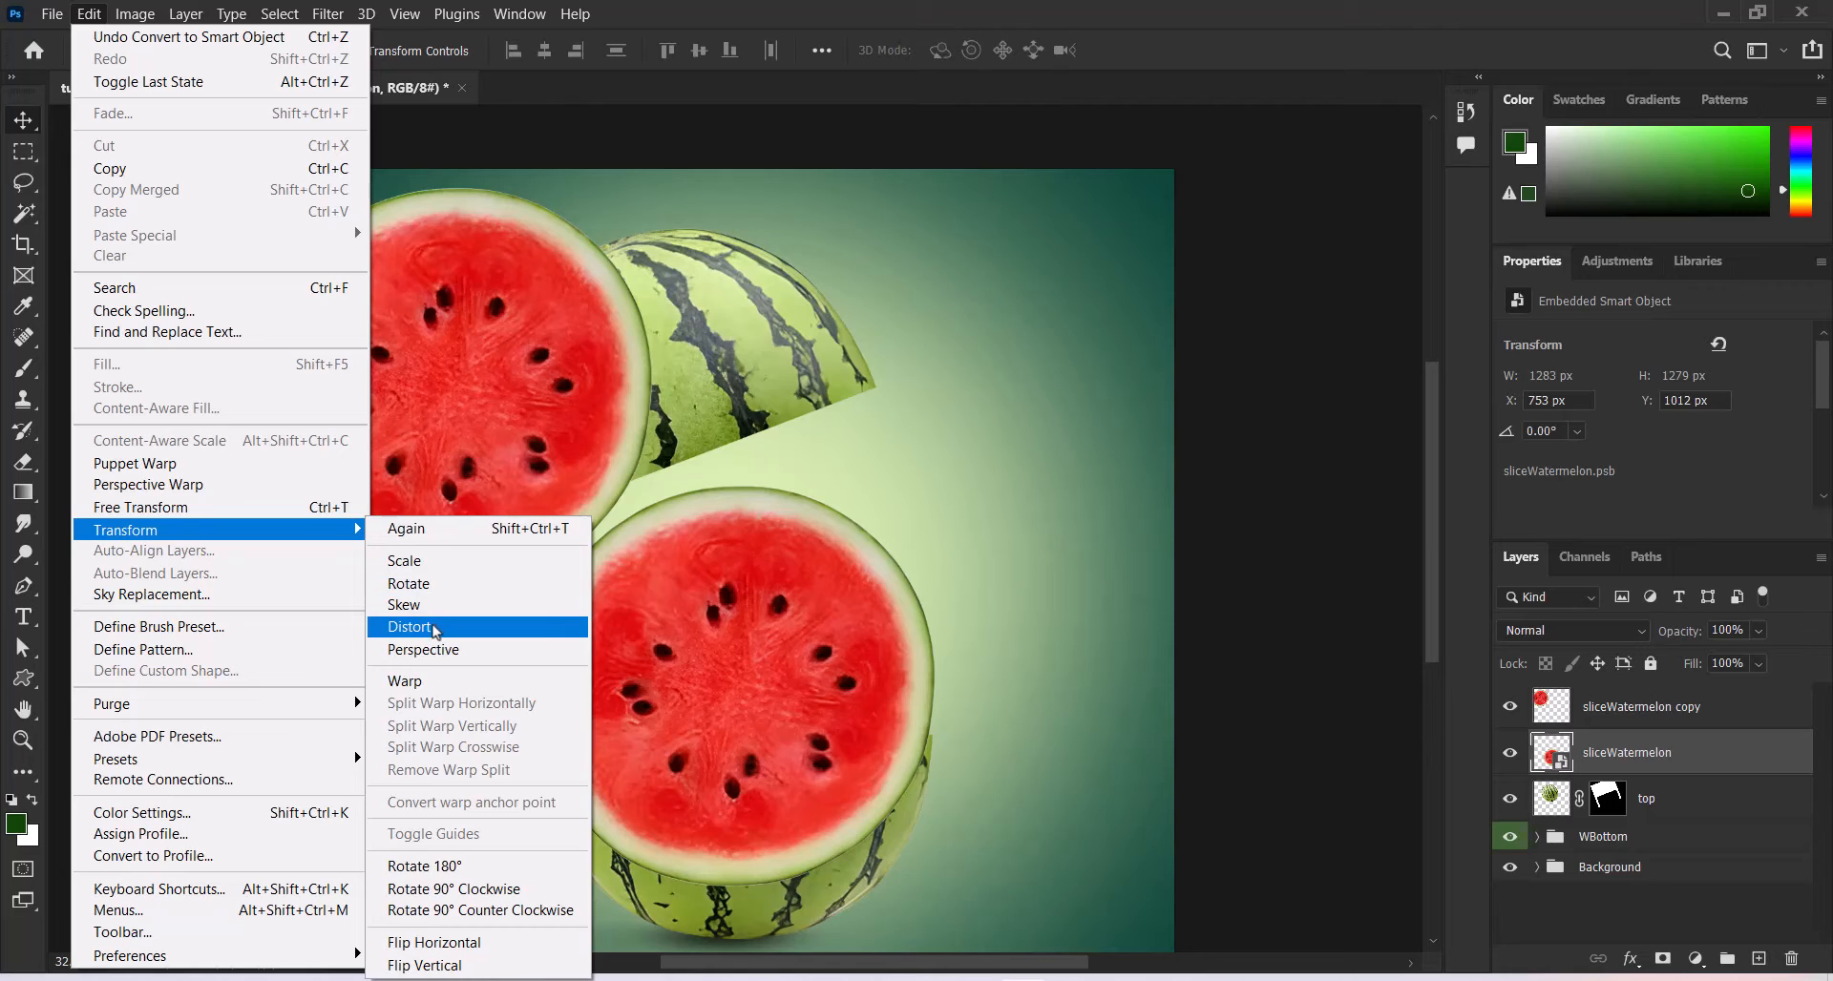
left_click(432, 627)
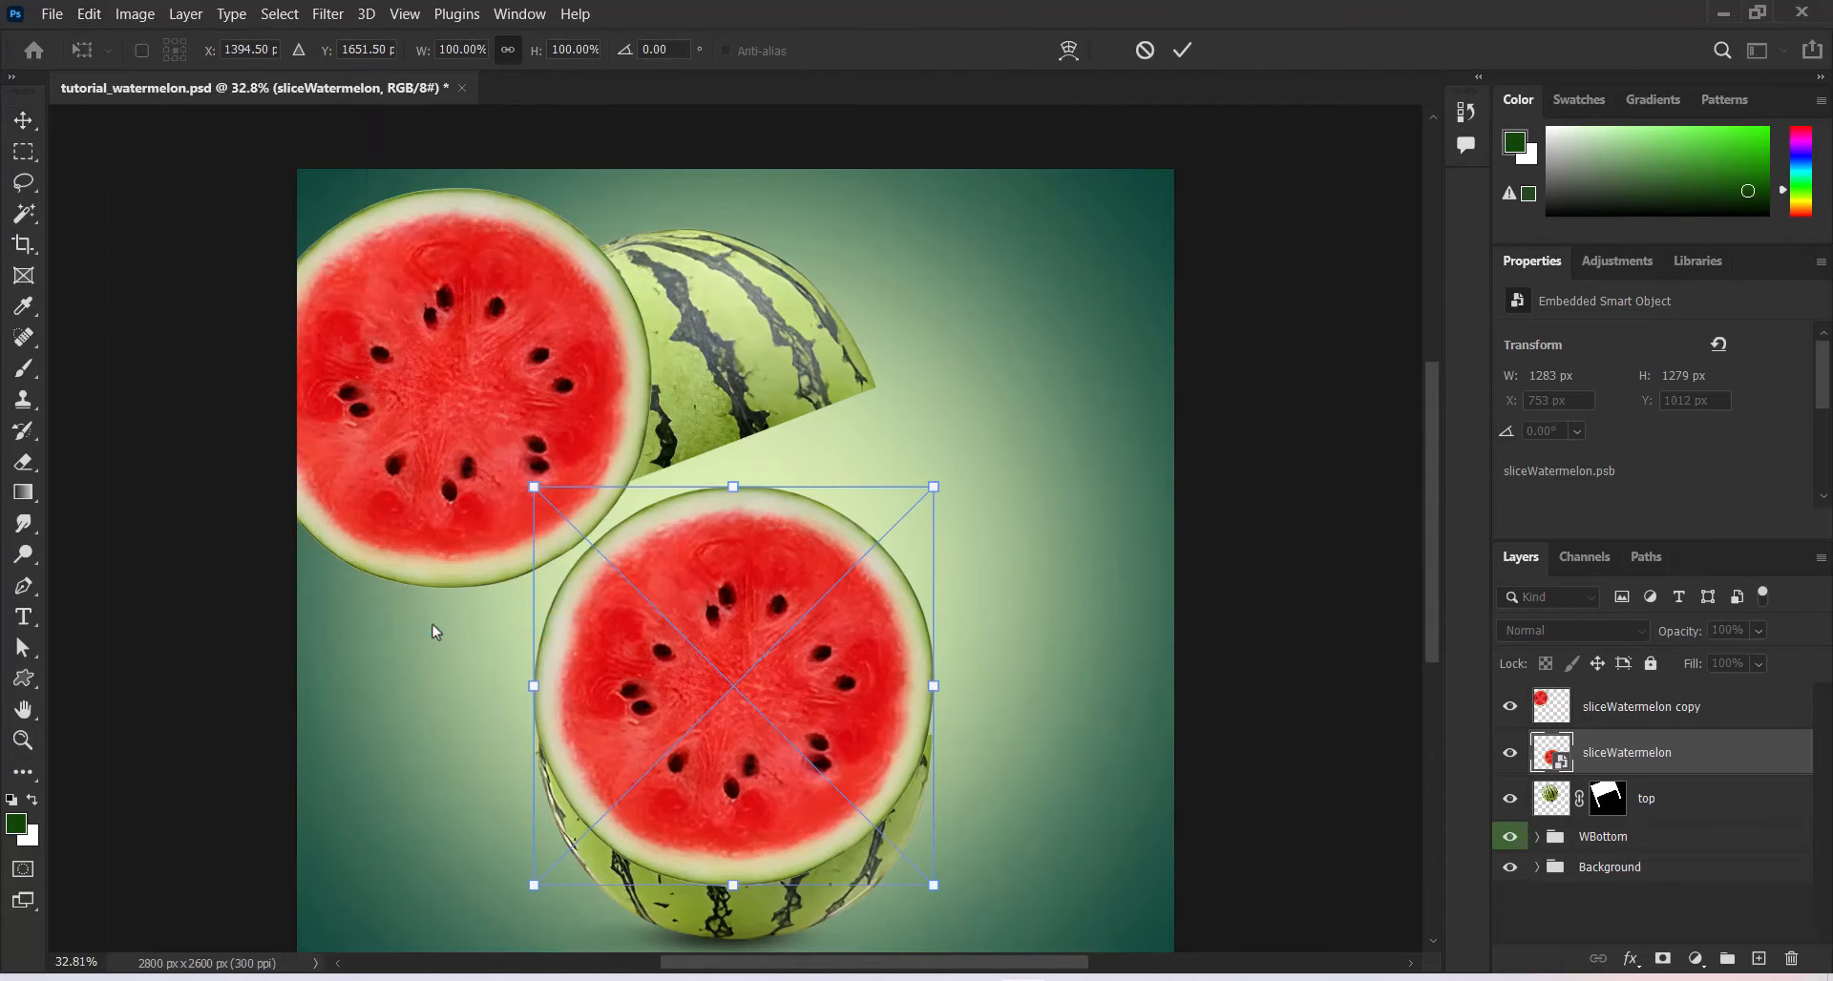
left_click_drag(734, 488, 732, 678)
left_click_drag(732, 885, 739, 788)
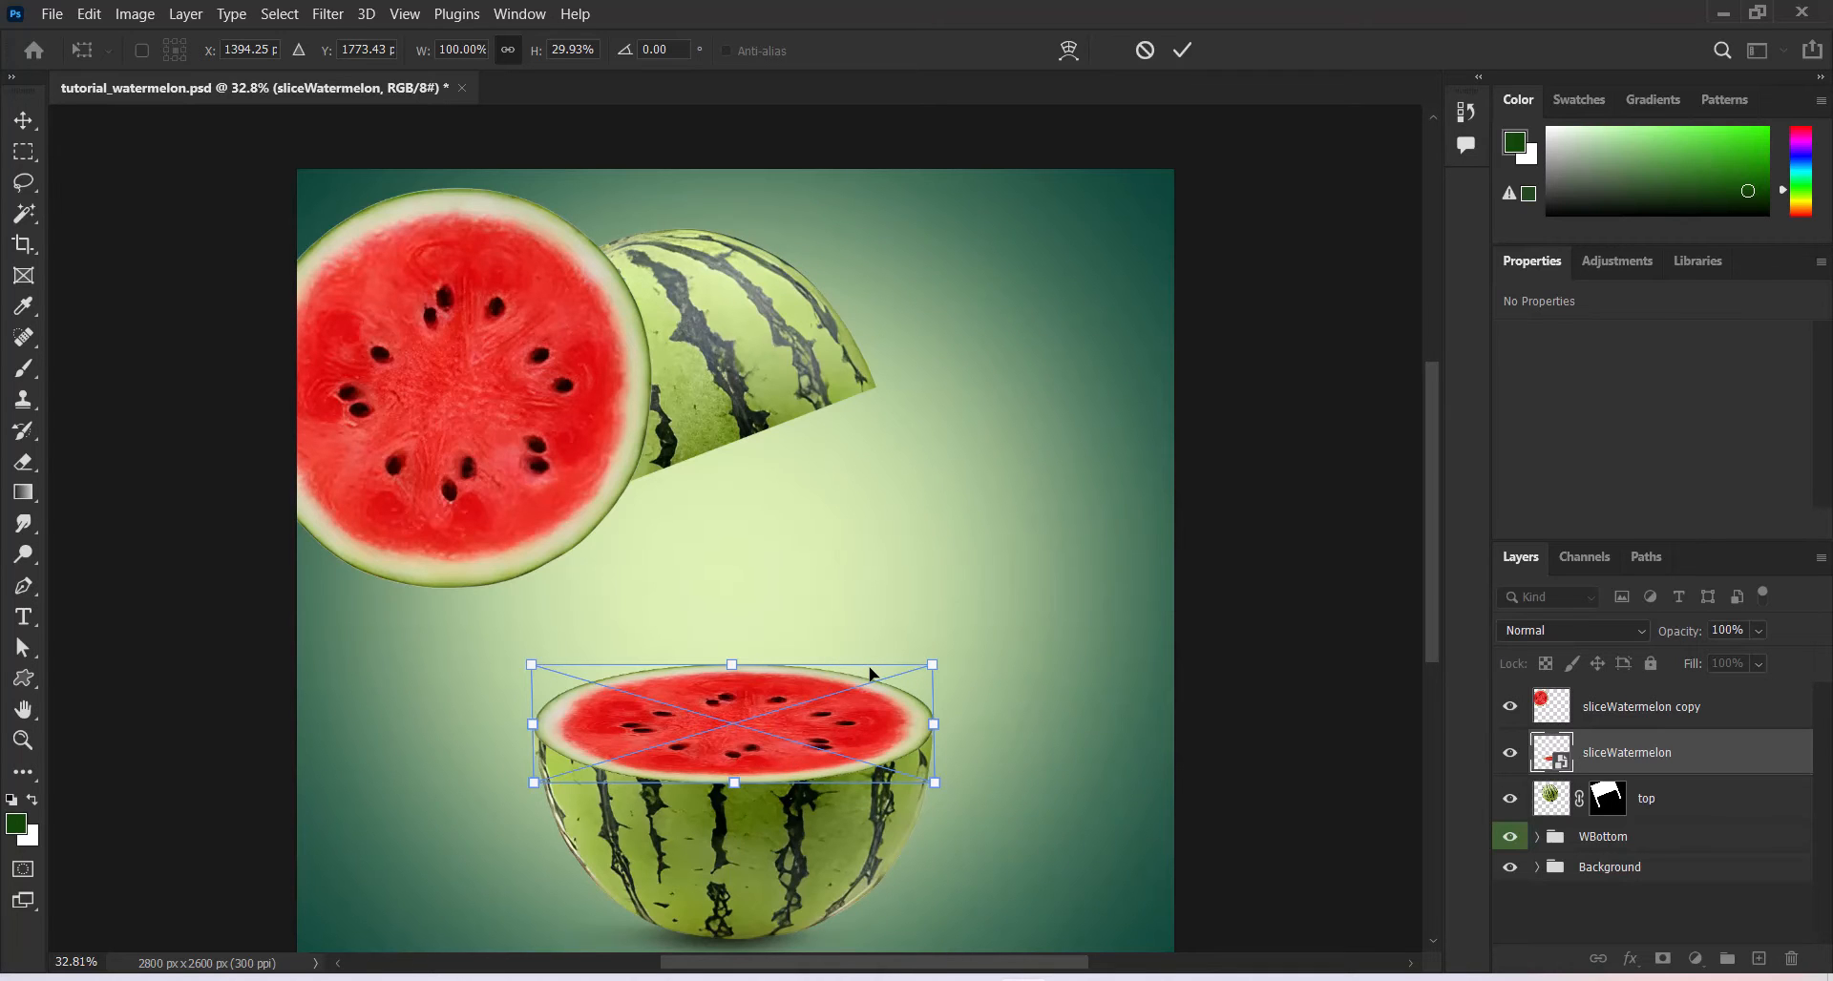
key("ctrl+plus")
key("ctrl+plus")
key("ctrl+plus")
key("ctrl+plus")
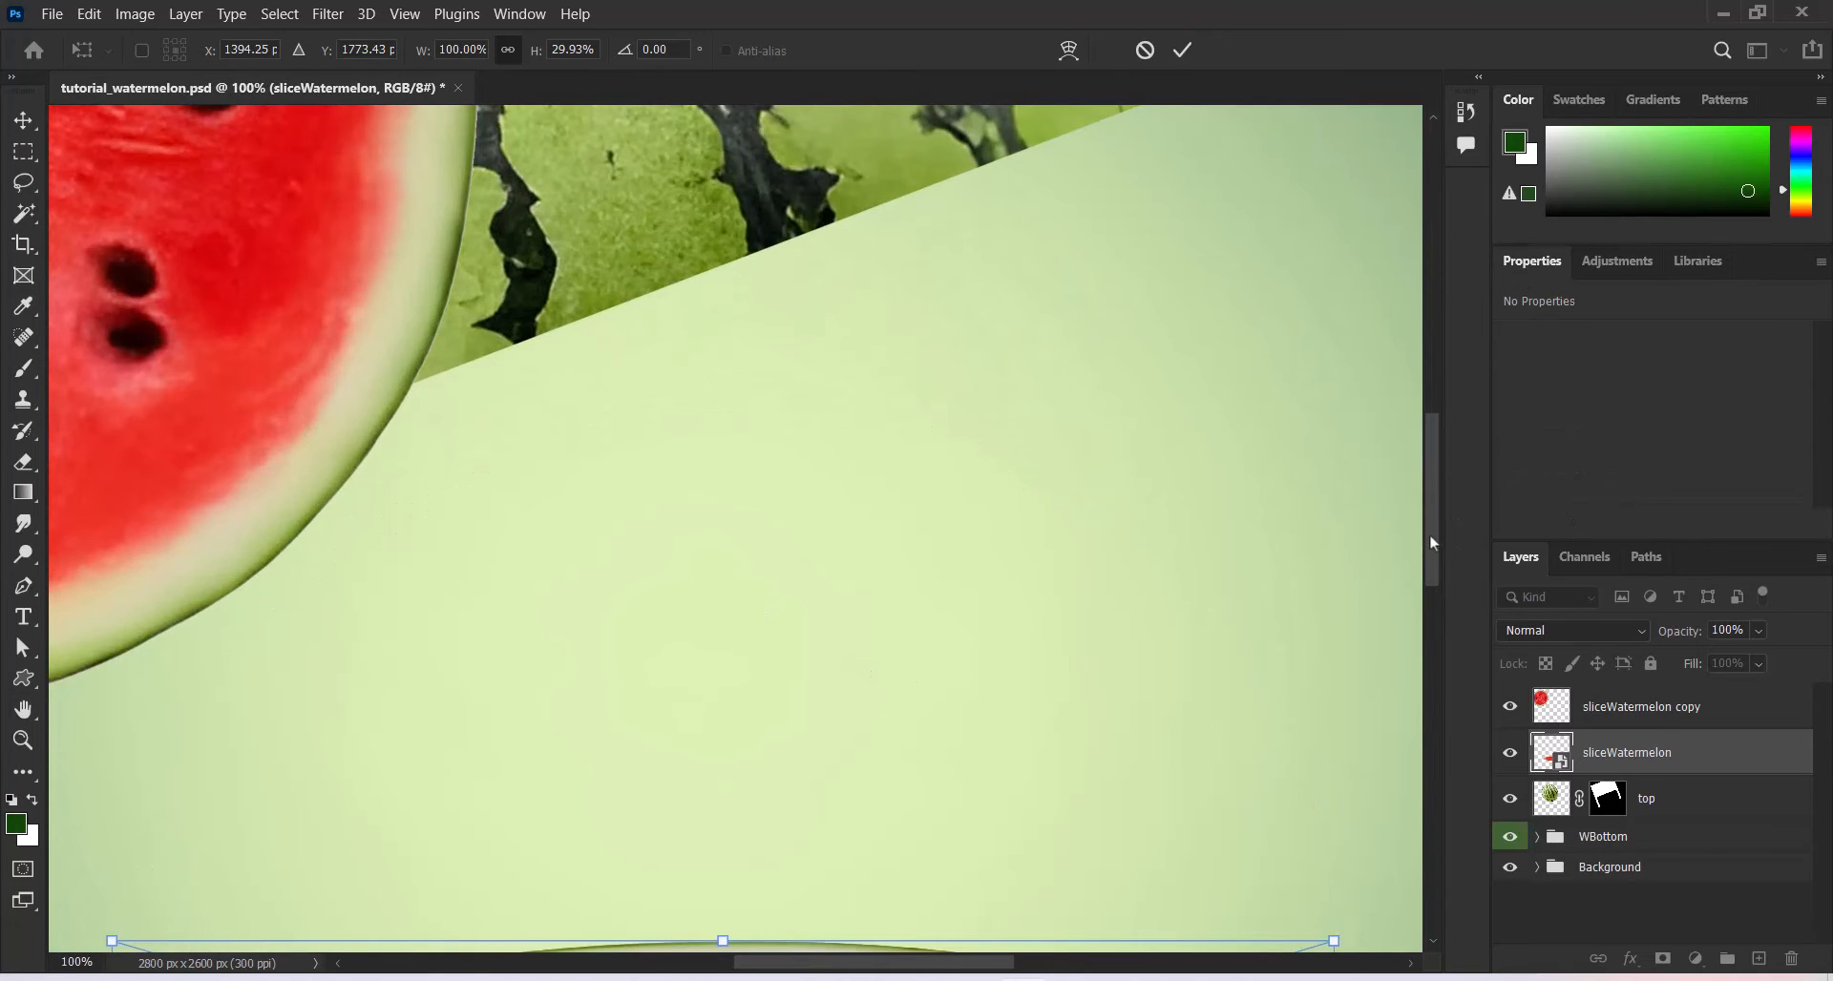
left_click_drag(1430, 540, 1434, 643)
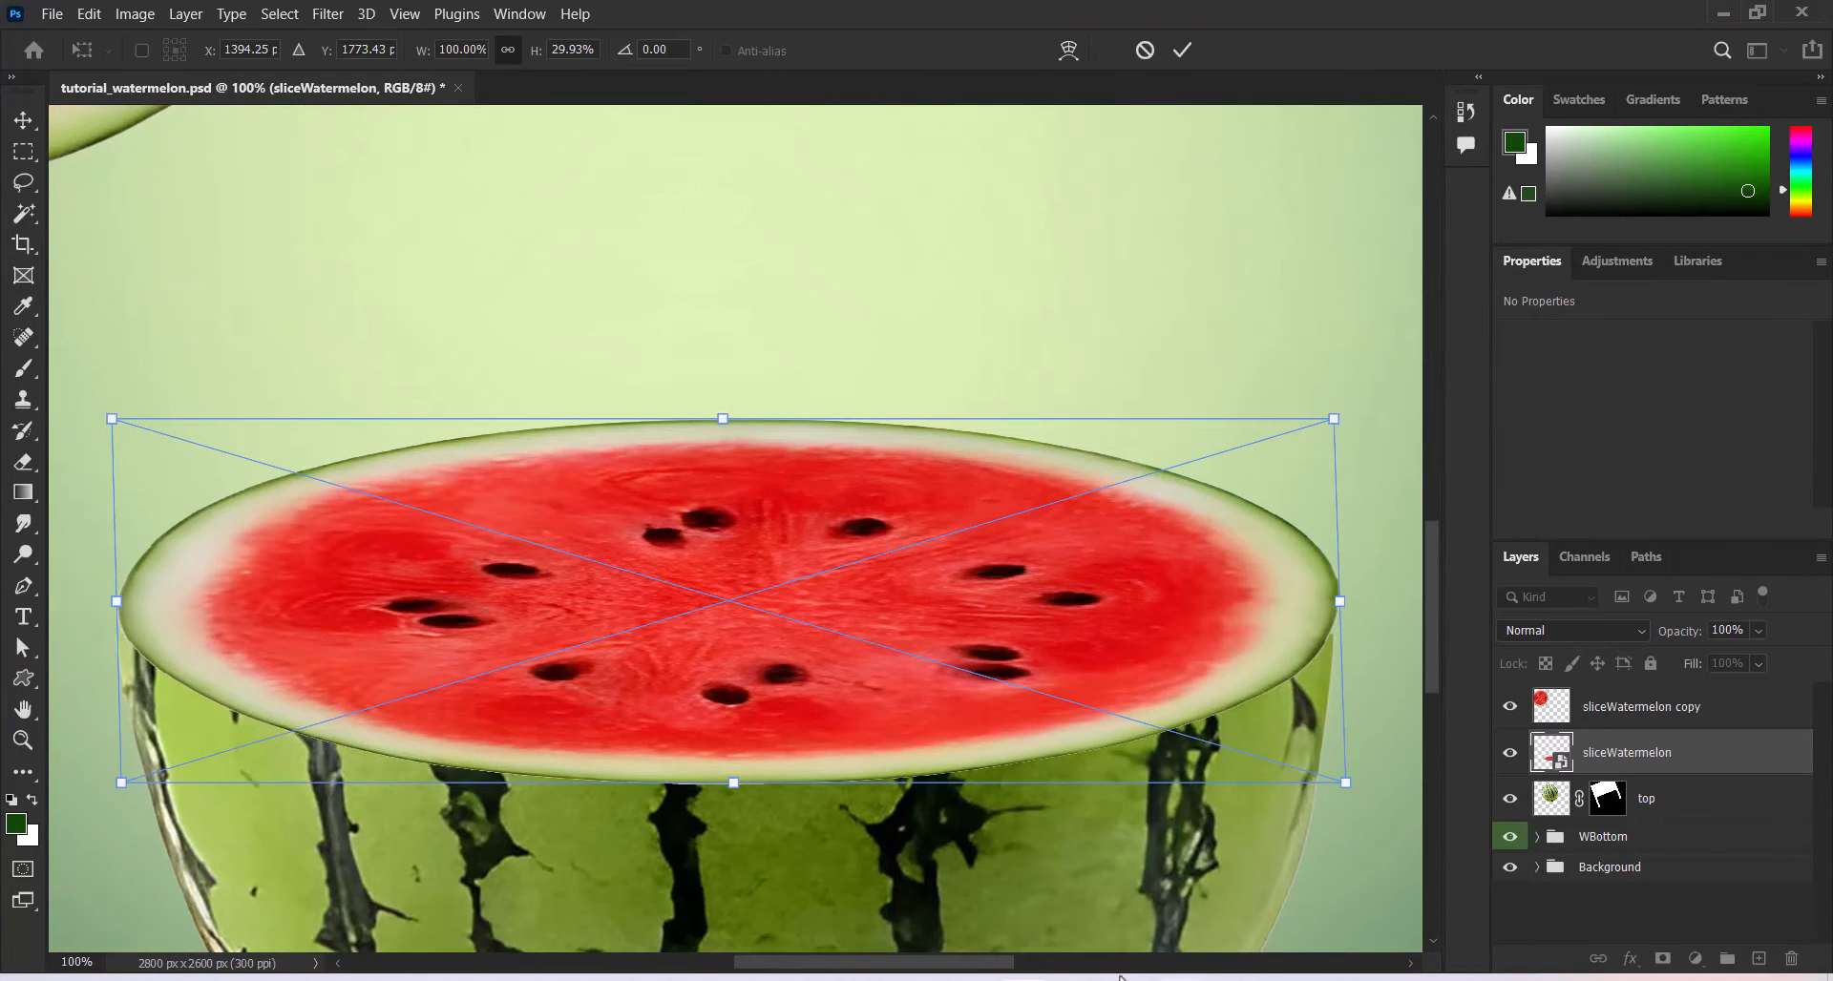
left_click_drag(980, 970, 1022, 969)
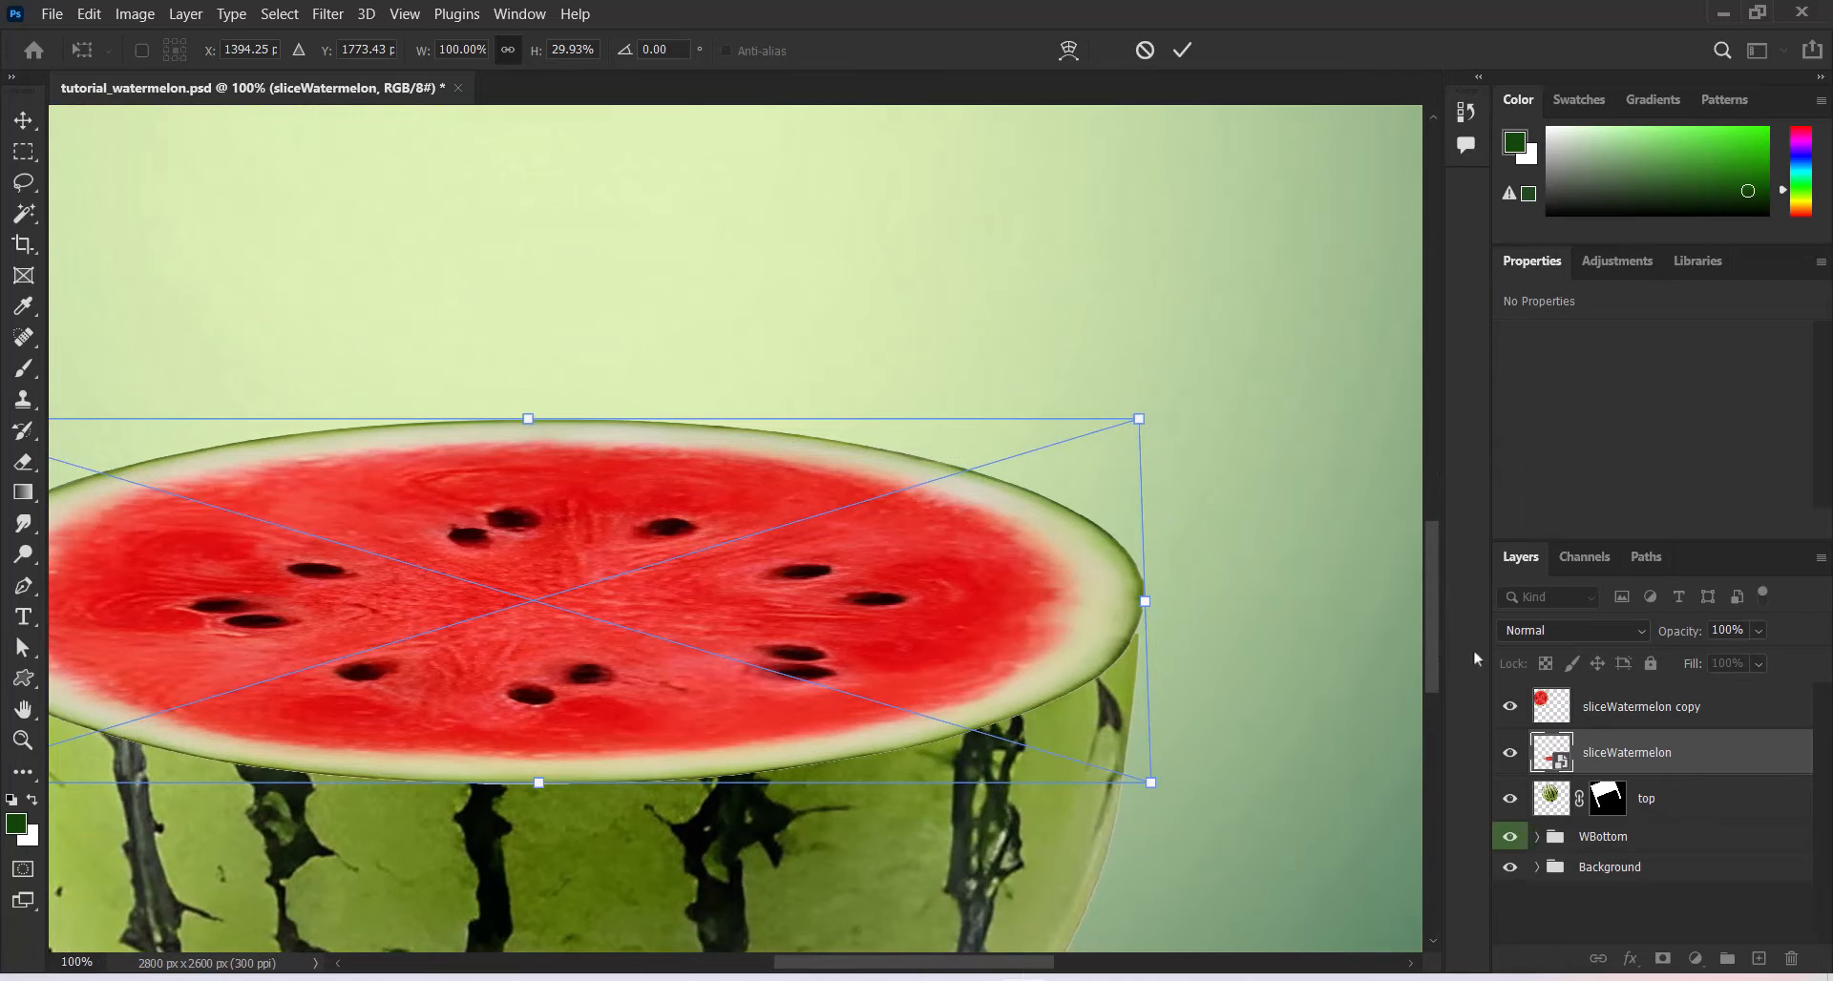
left_click_drag(1430, 600, 1430, 626)
left_click(1189, 47)
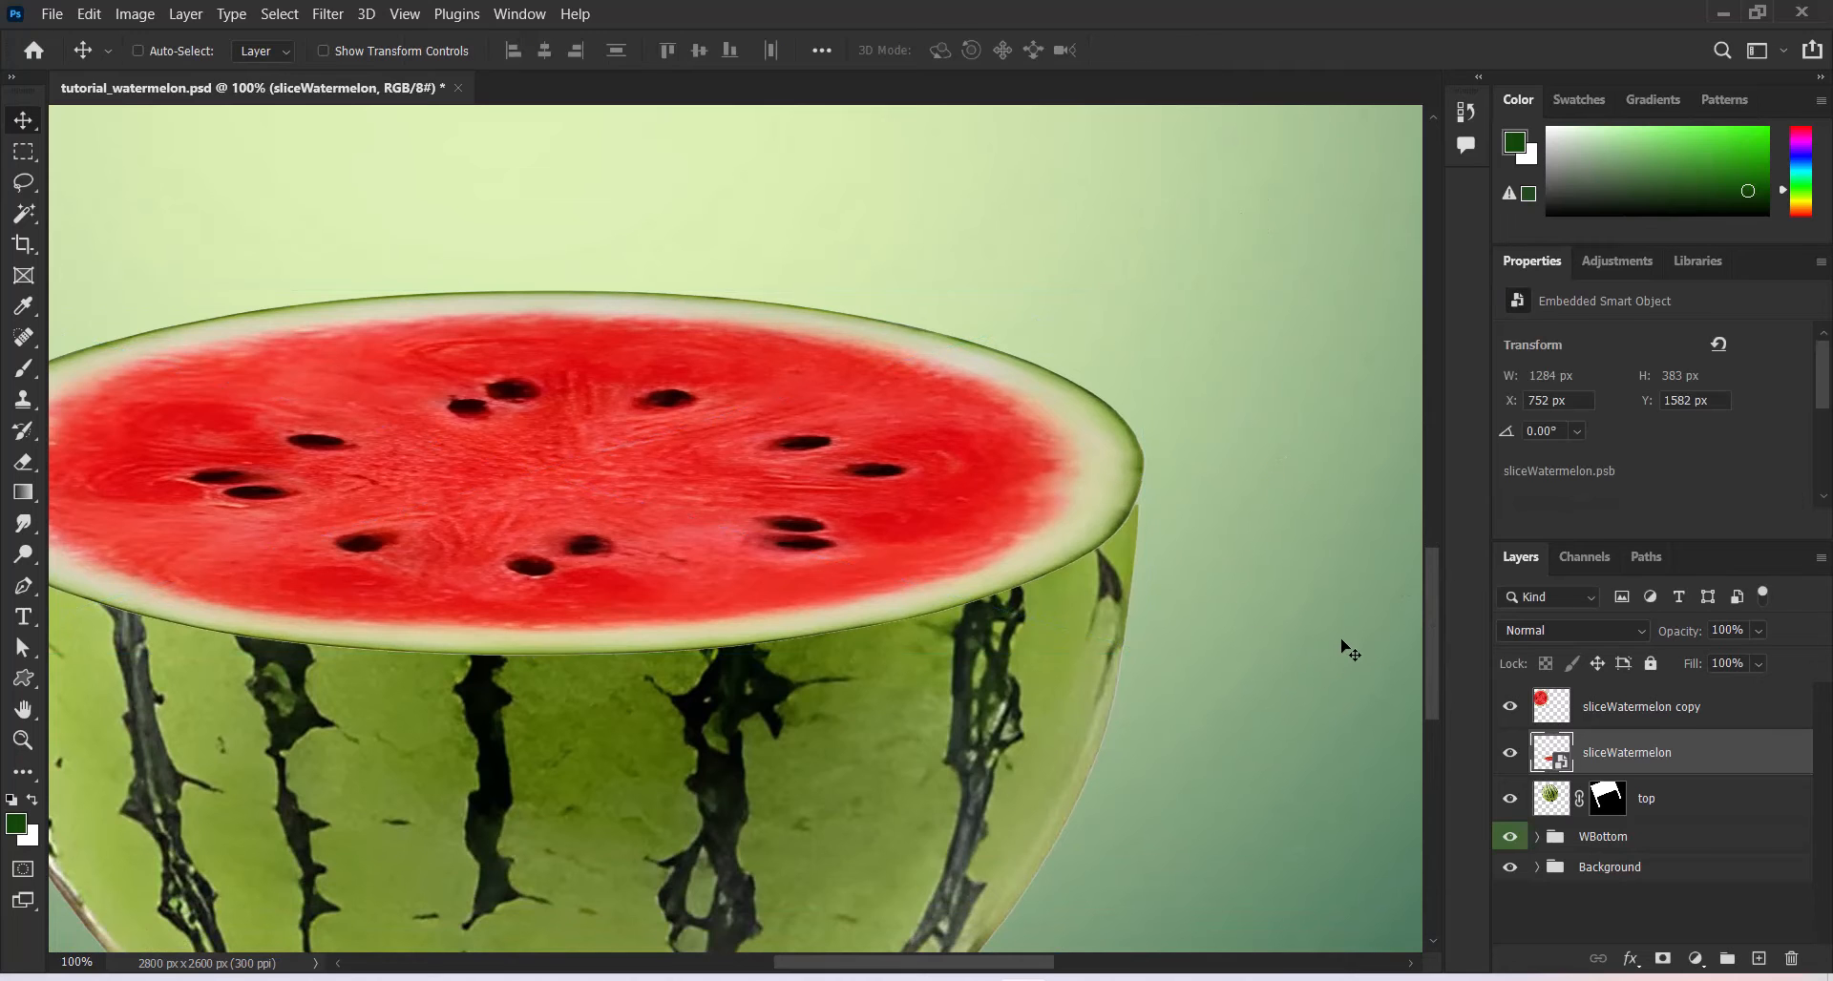
Nudge the flattened slice down to Y 1592 px so its rim meets the upper edge of the bottom half's rind
key("ctrl+plus")
key("ctrl+plus")
key("ctrl+plus")
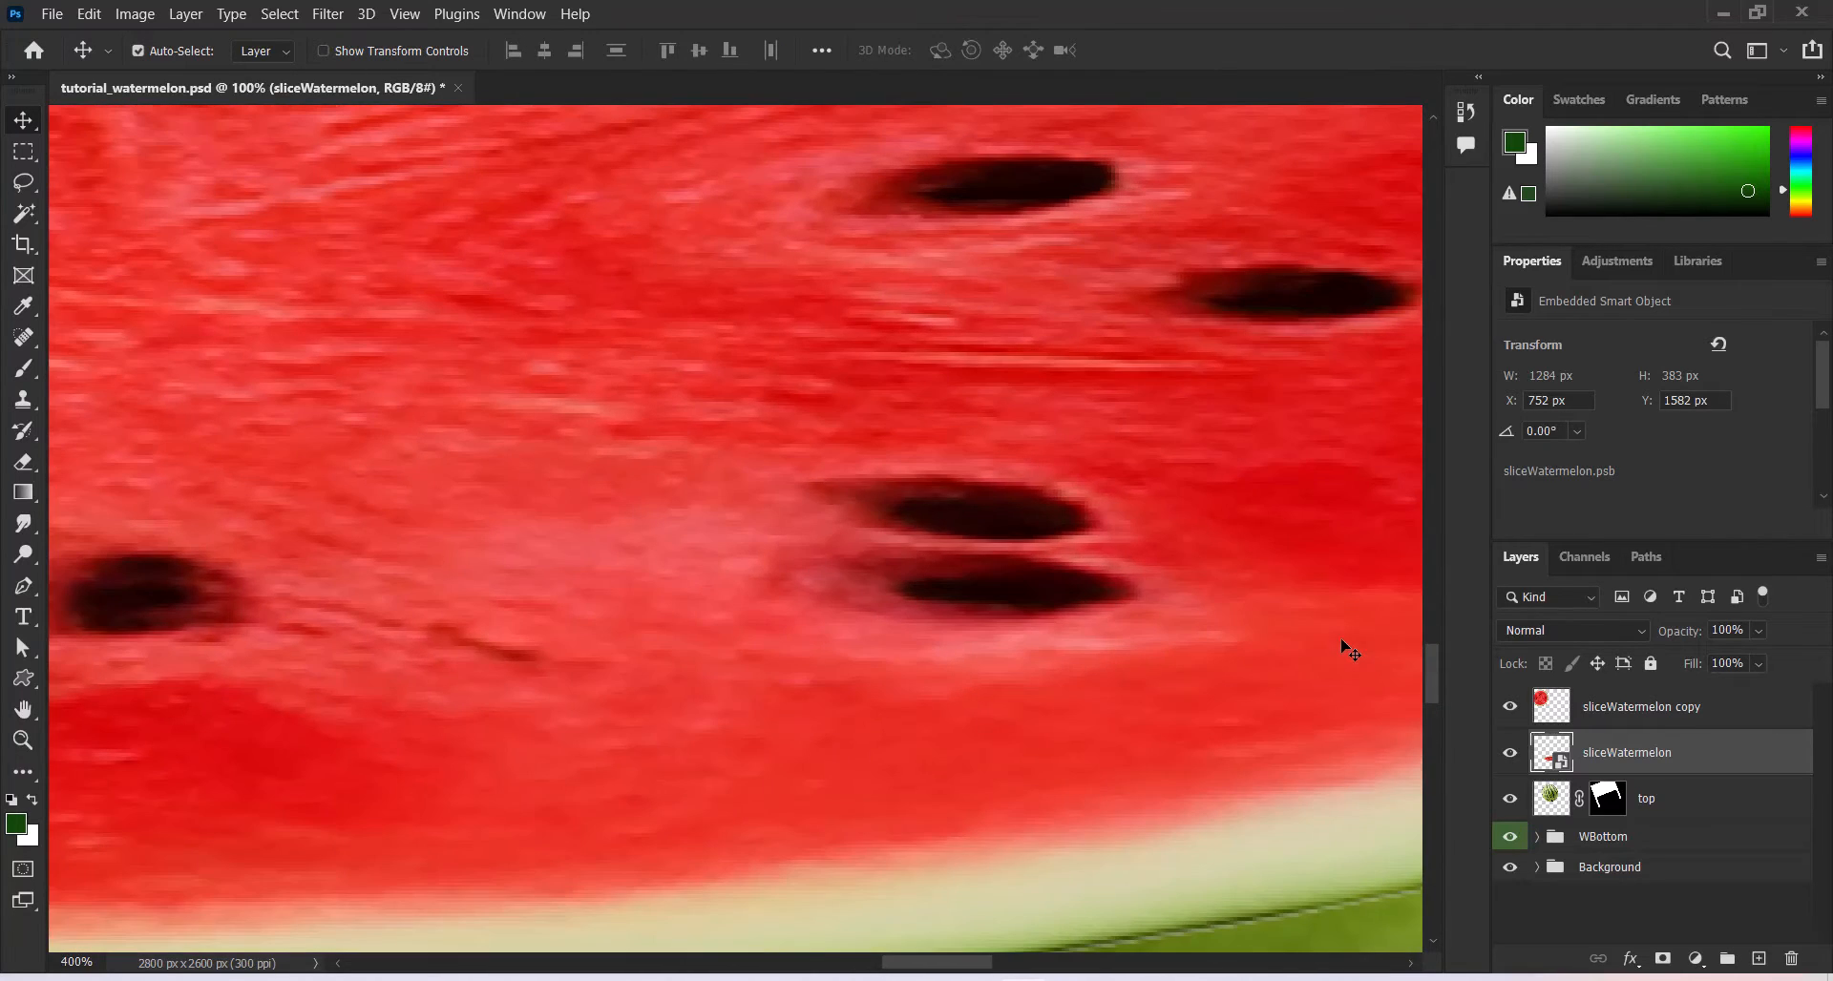
left_click_drag(966, 961, 1039, 969)
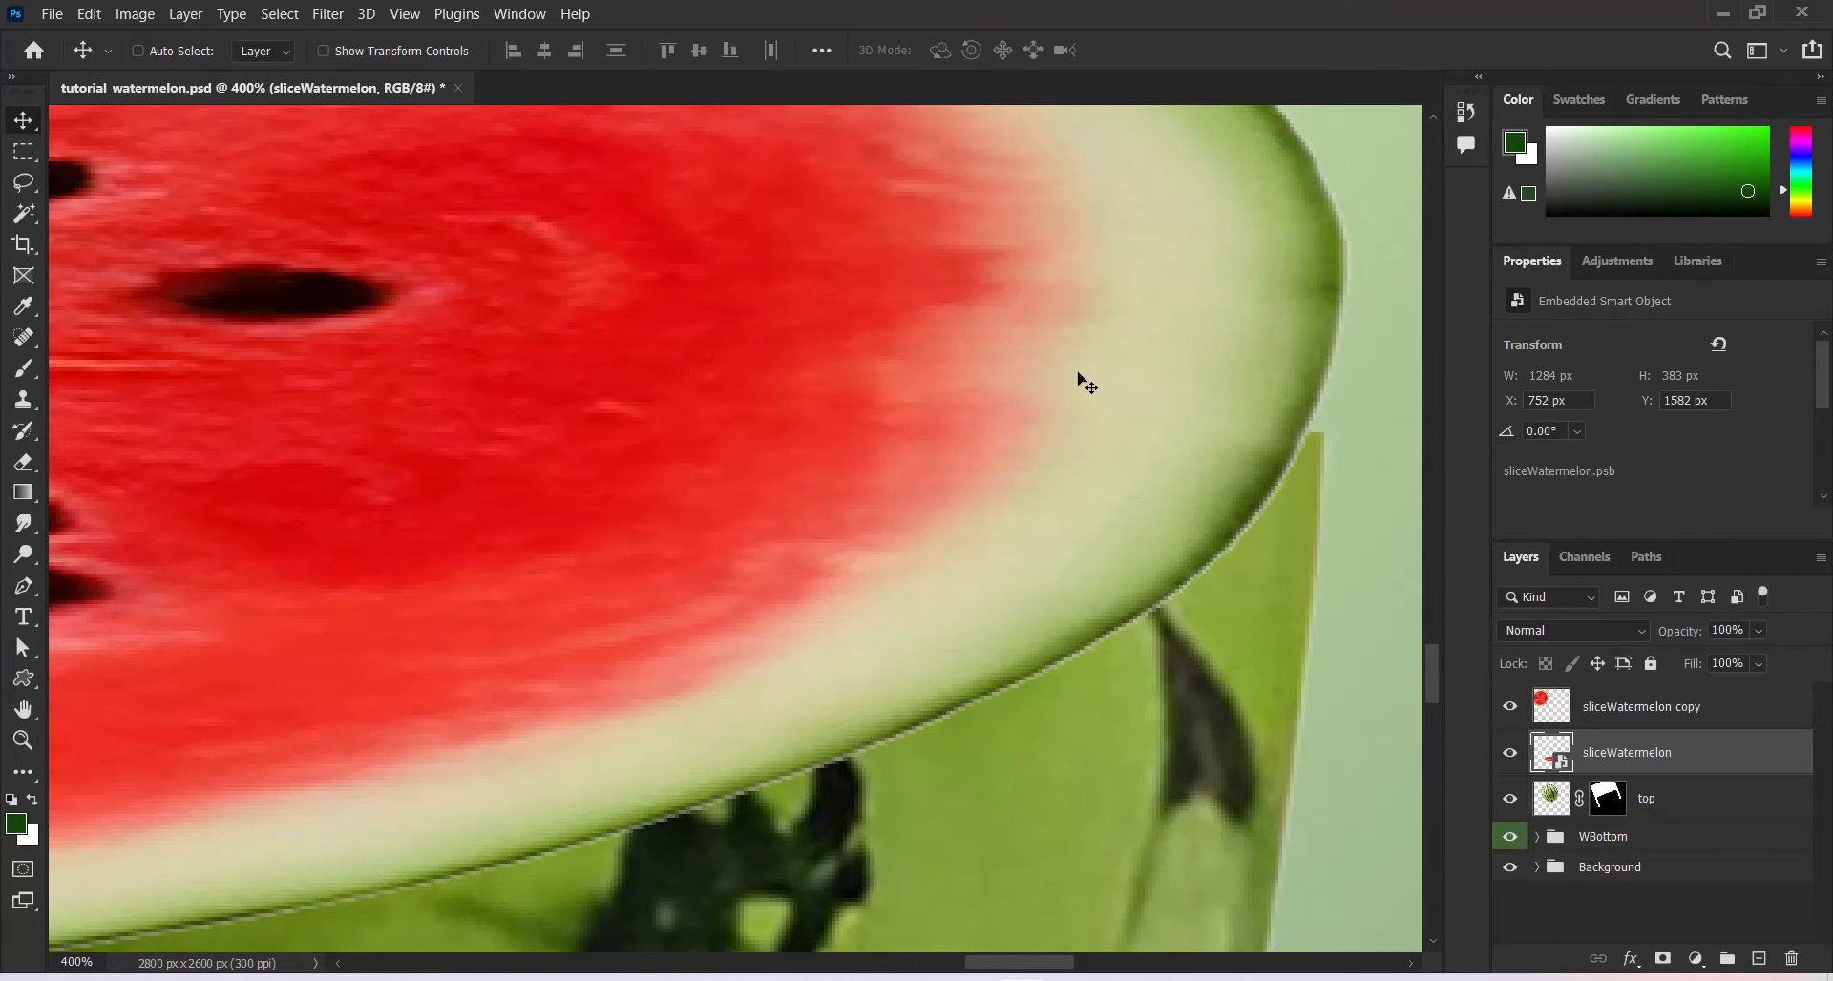
key("Down")
key("Down")
key("Down")
key("Down")
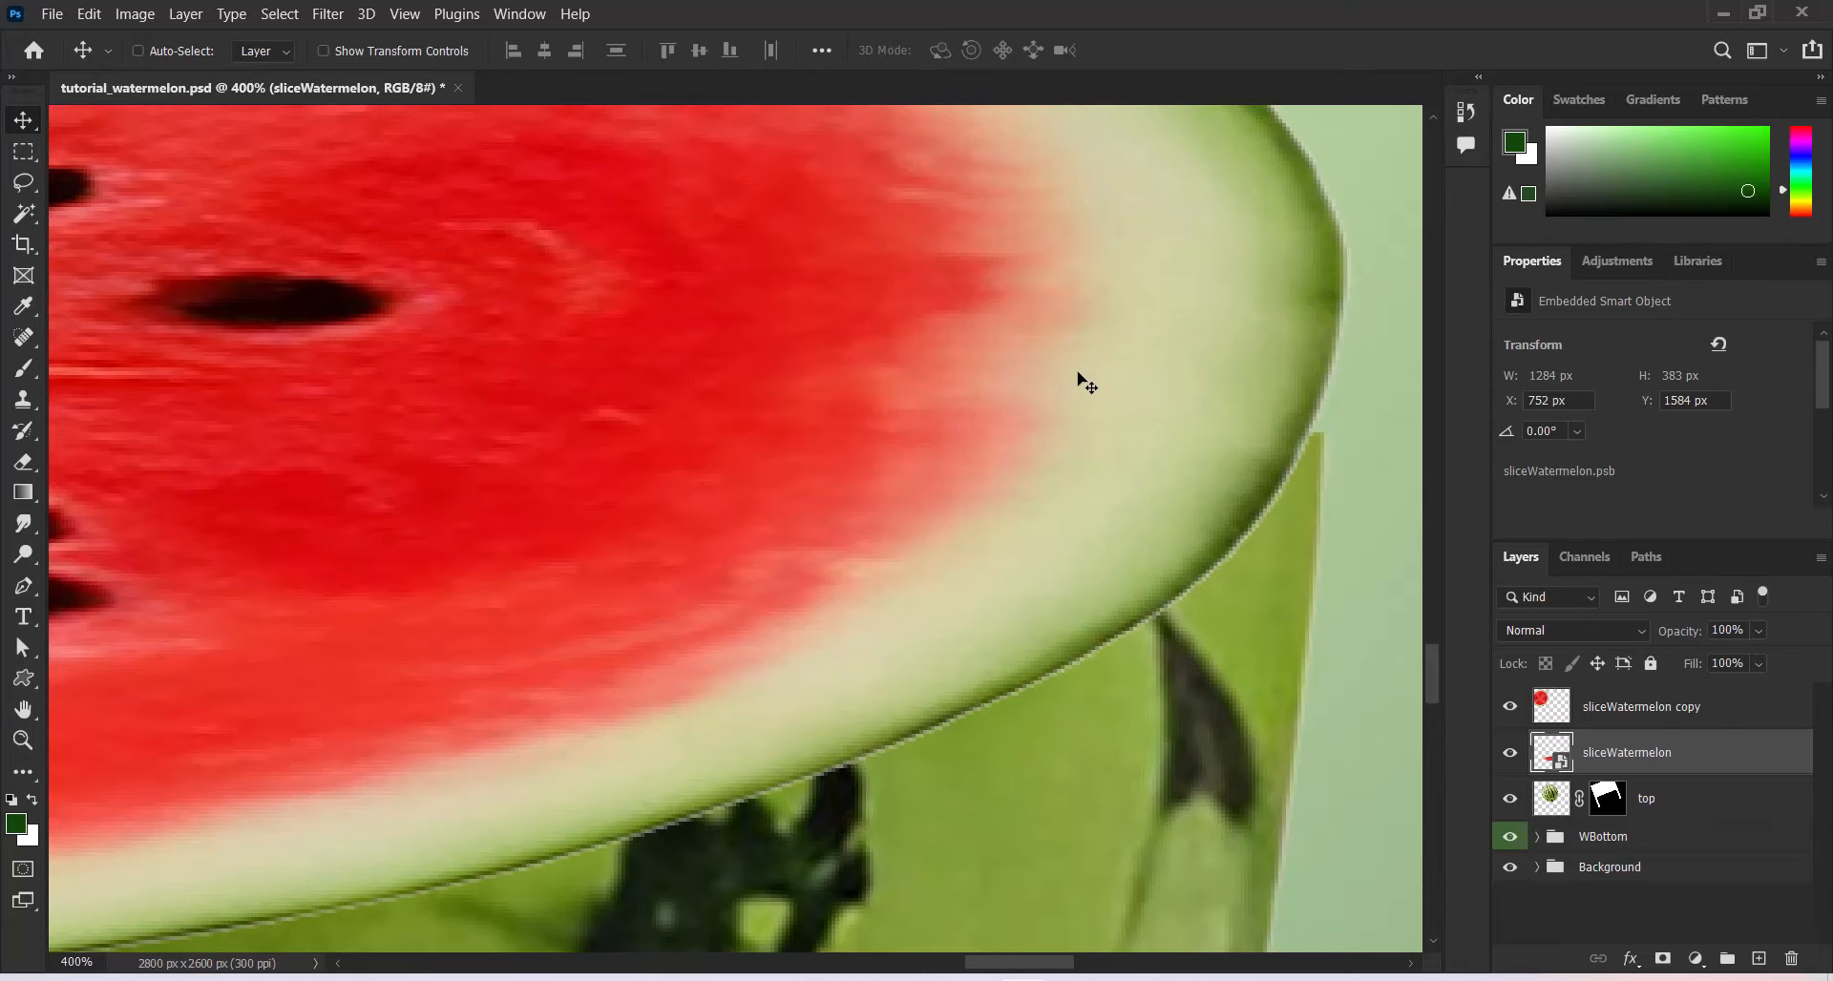
key("Down")
key("Down")
key("Down")
key("Down")
key("Down")
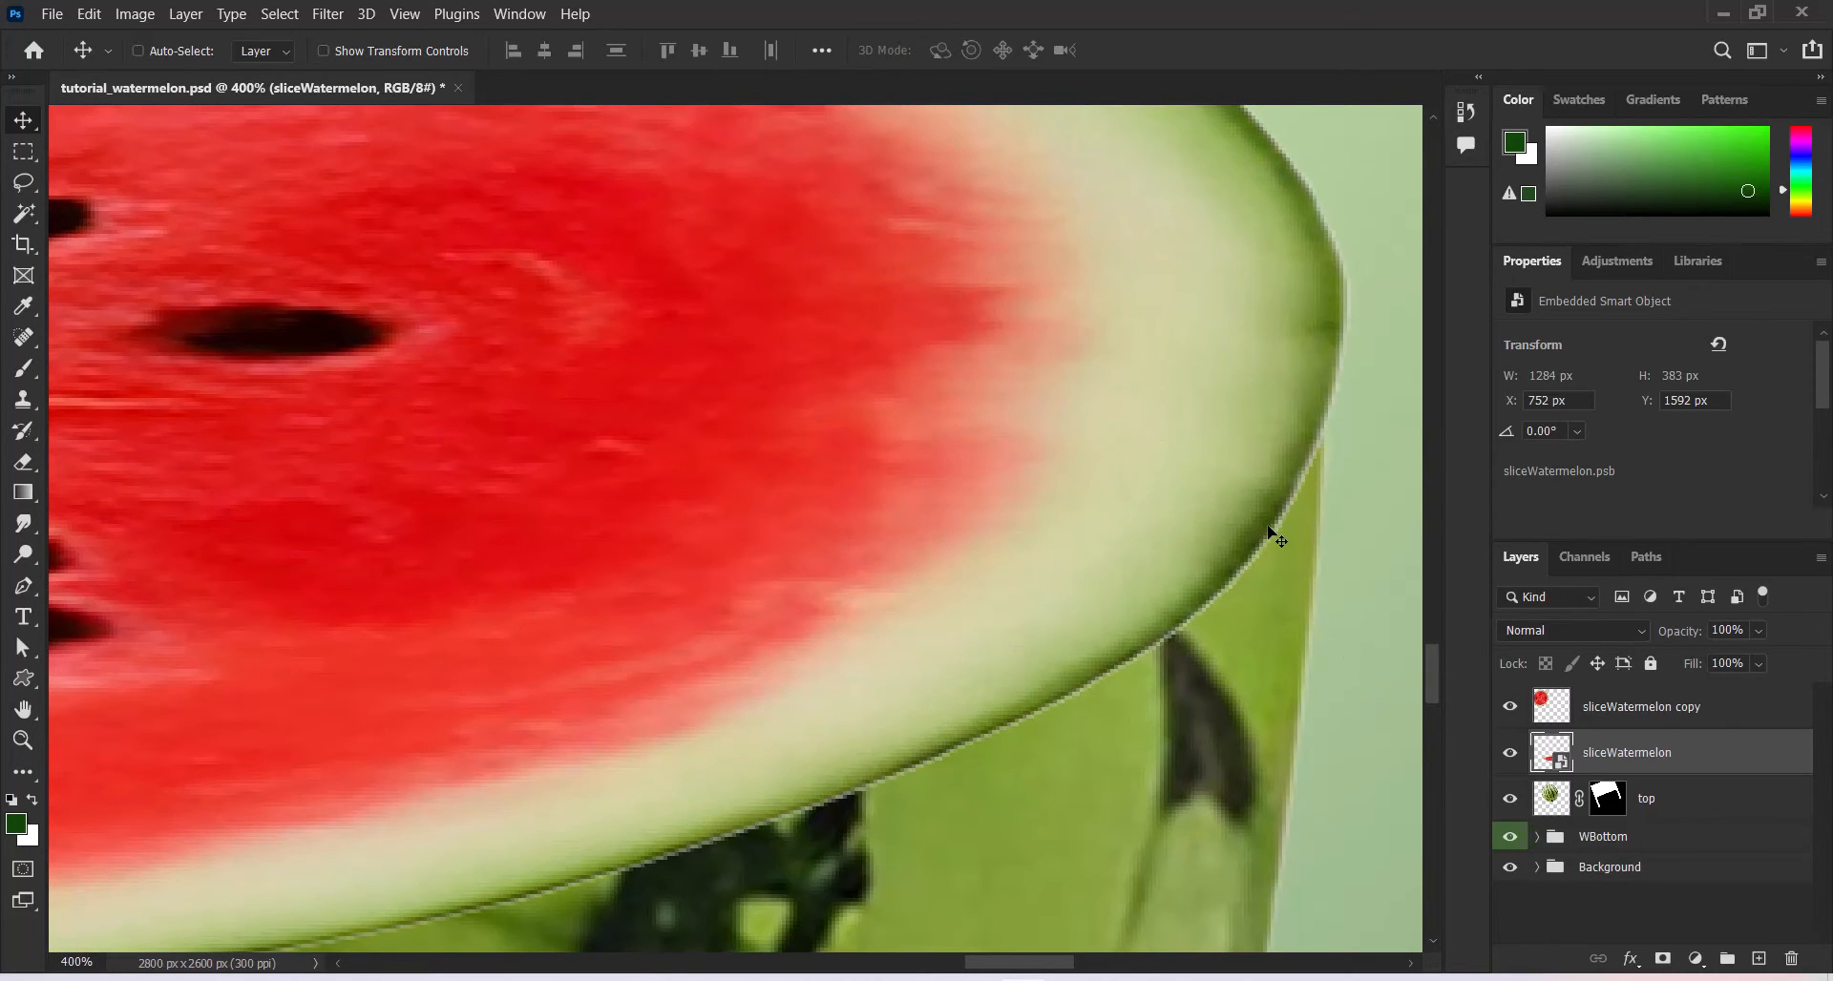
left_click_drag(1268, 527, 1268, 527)
Scale the flattened slice to 99.92% width and 29.91% height so its sides align with the bottom half's rind
key("ctrl+t")
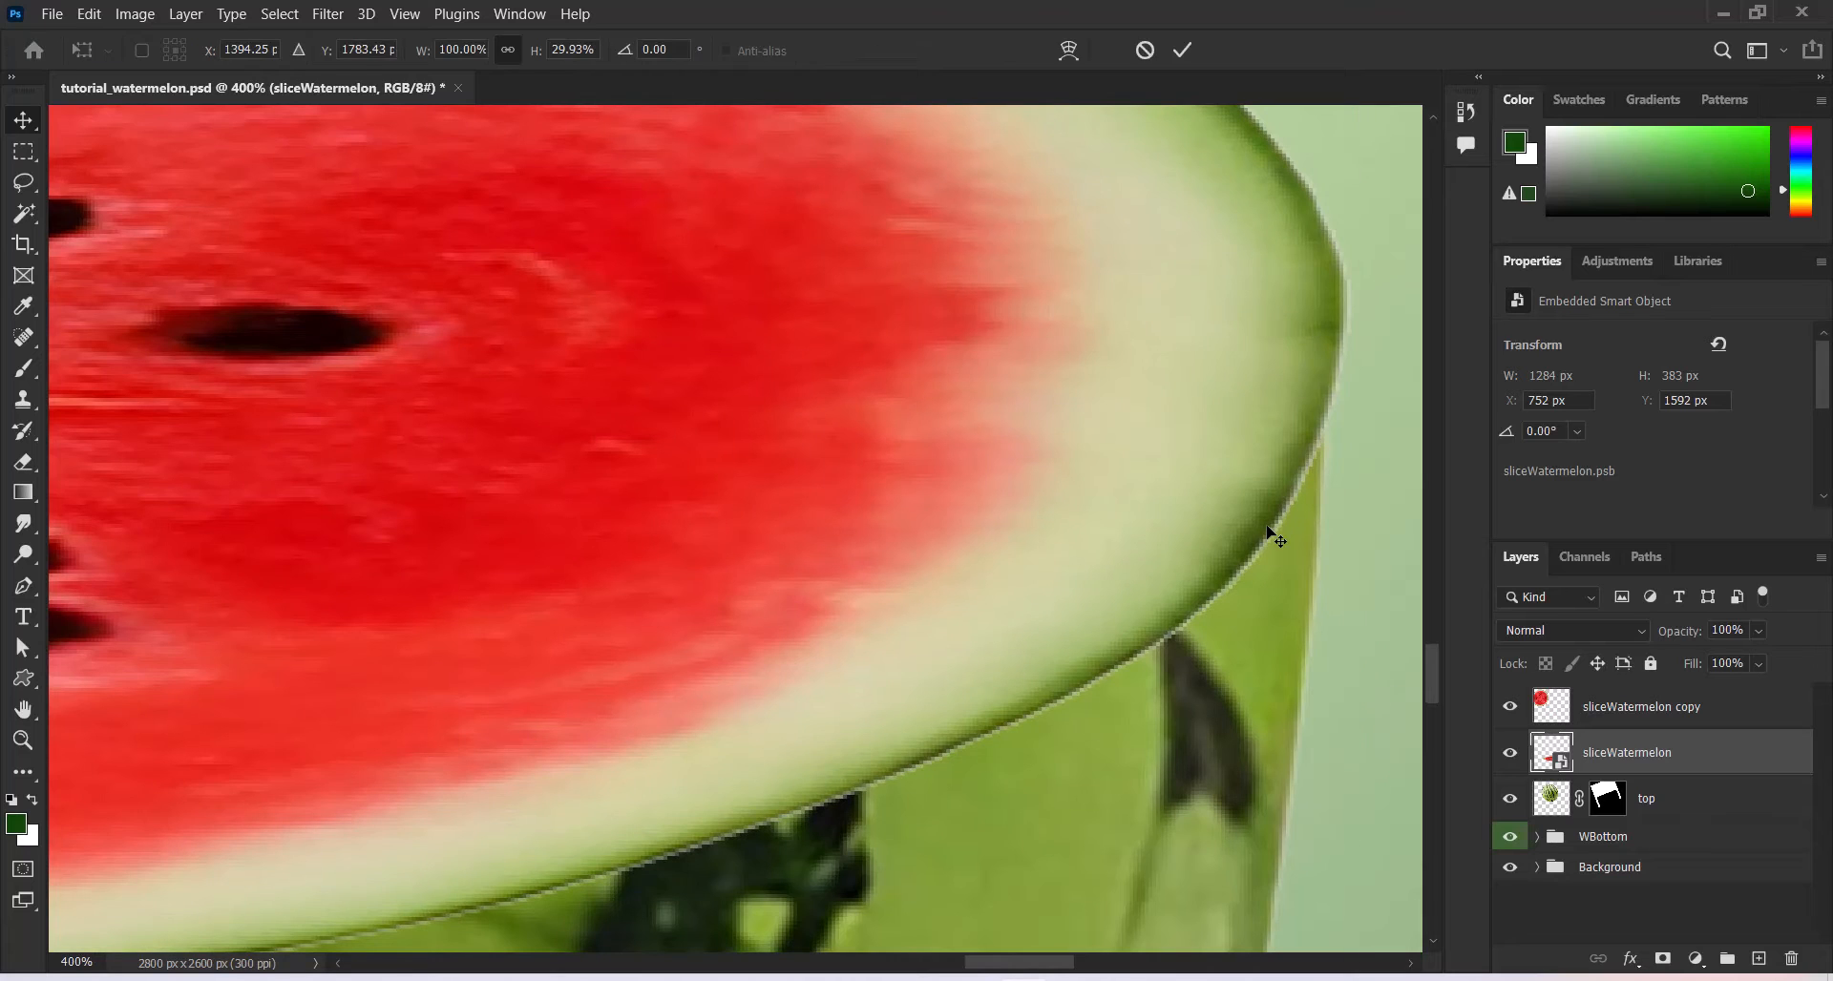
mouse_move(1355, 342)
left_mouse_down()
mouse_move(1338, 344)
mouse_move(1354, 345)
left_mouse_up()
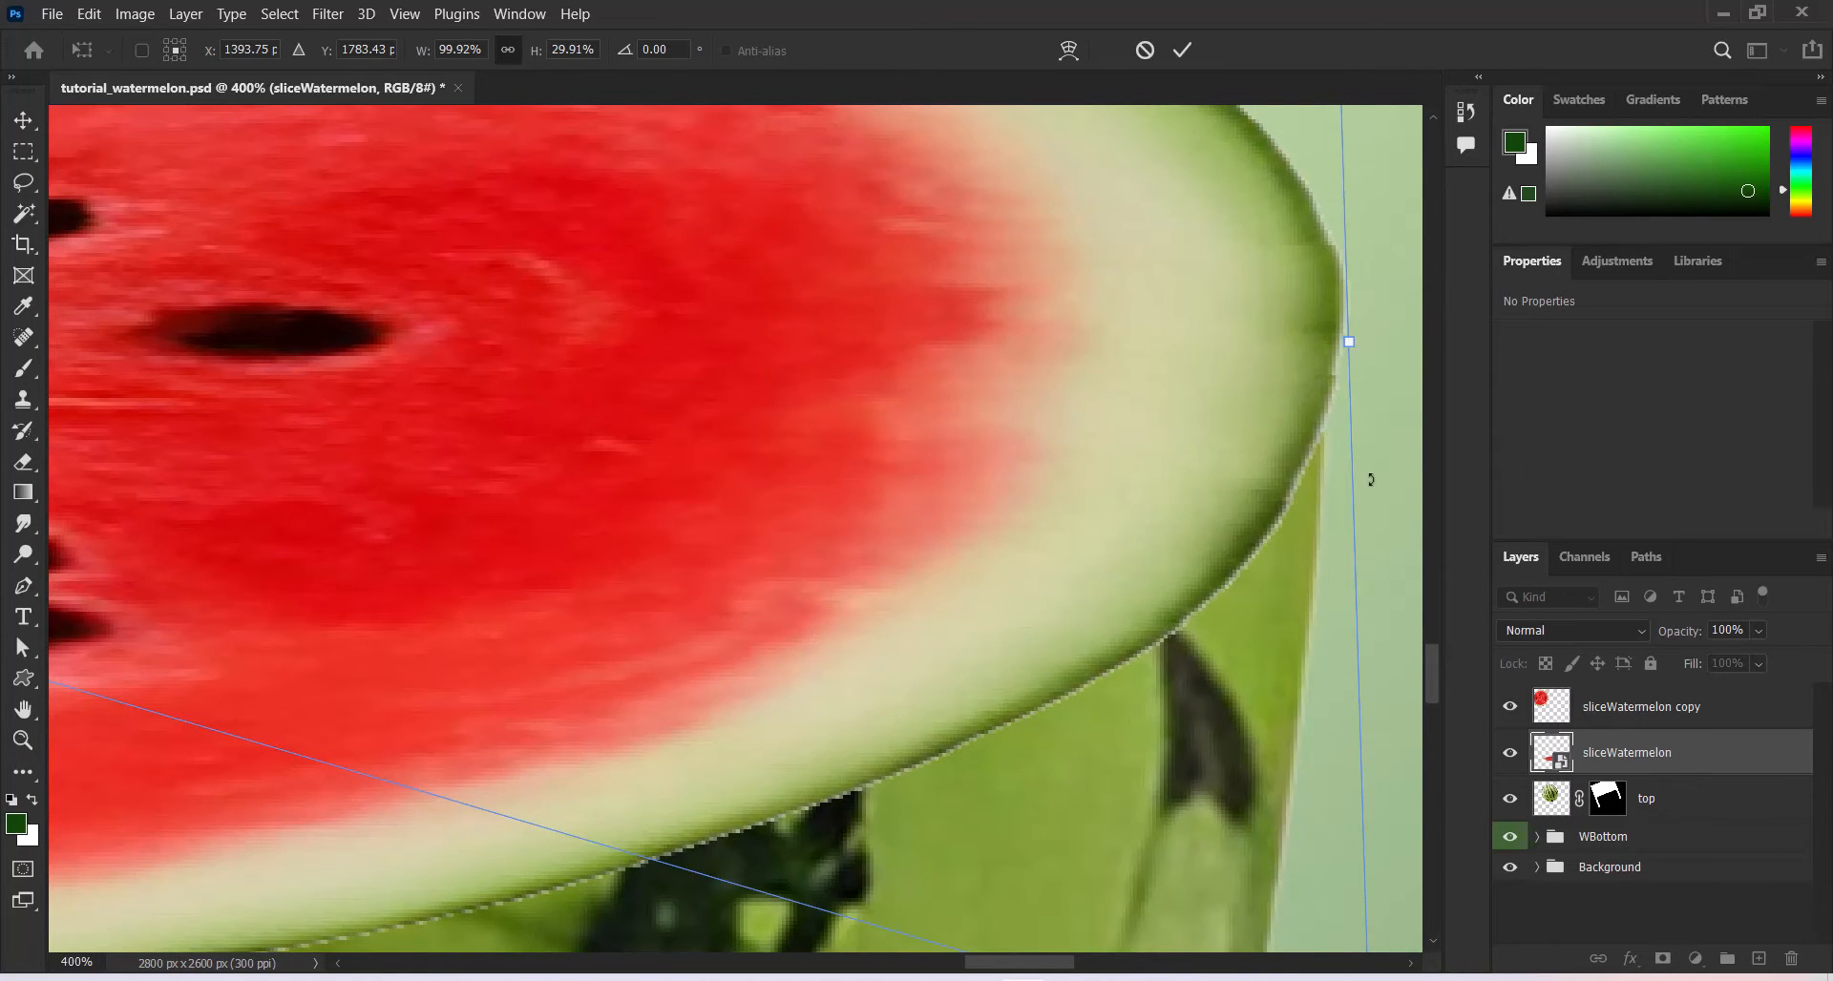
left_click_drag(1041, 966, 723, 924)
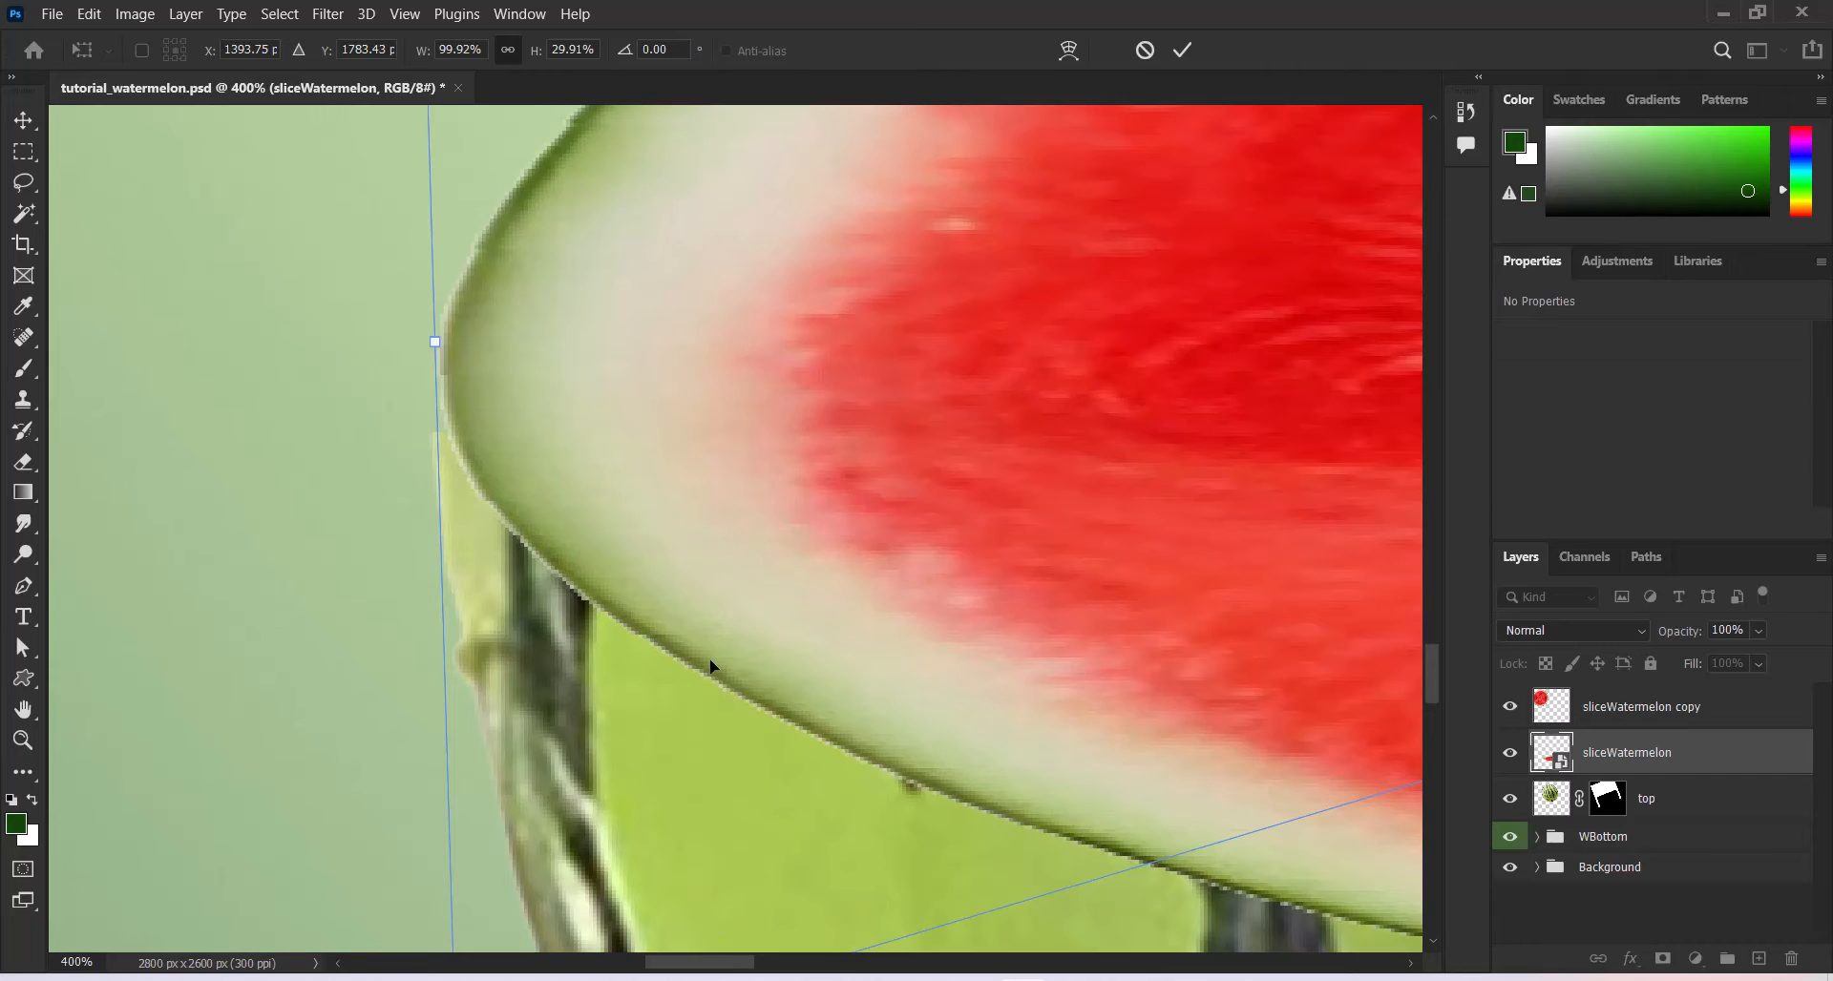
left_click(1182, 50)
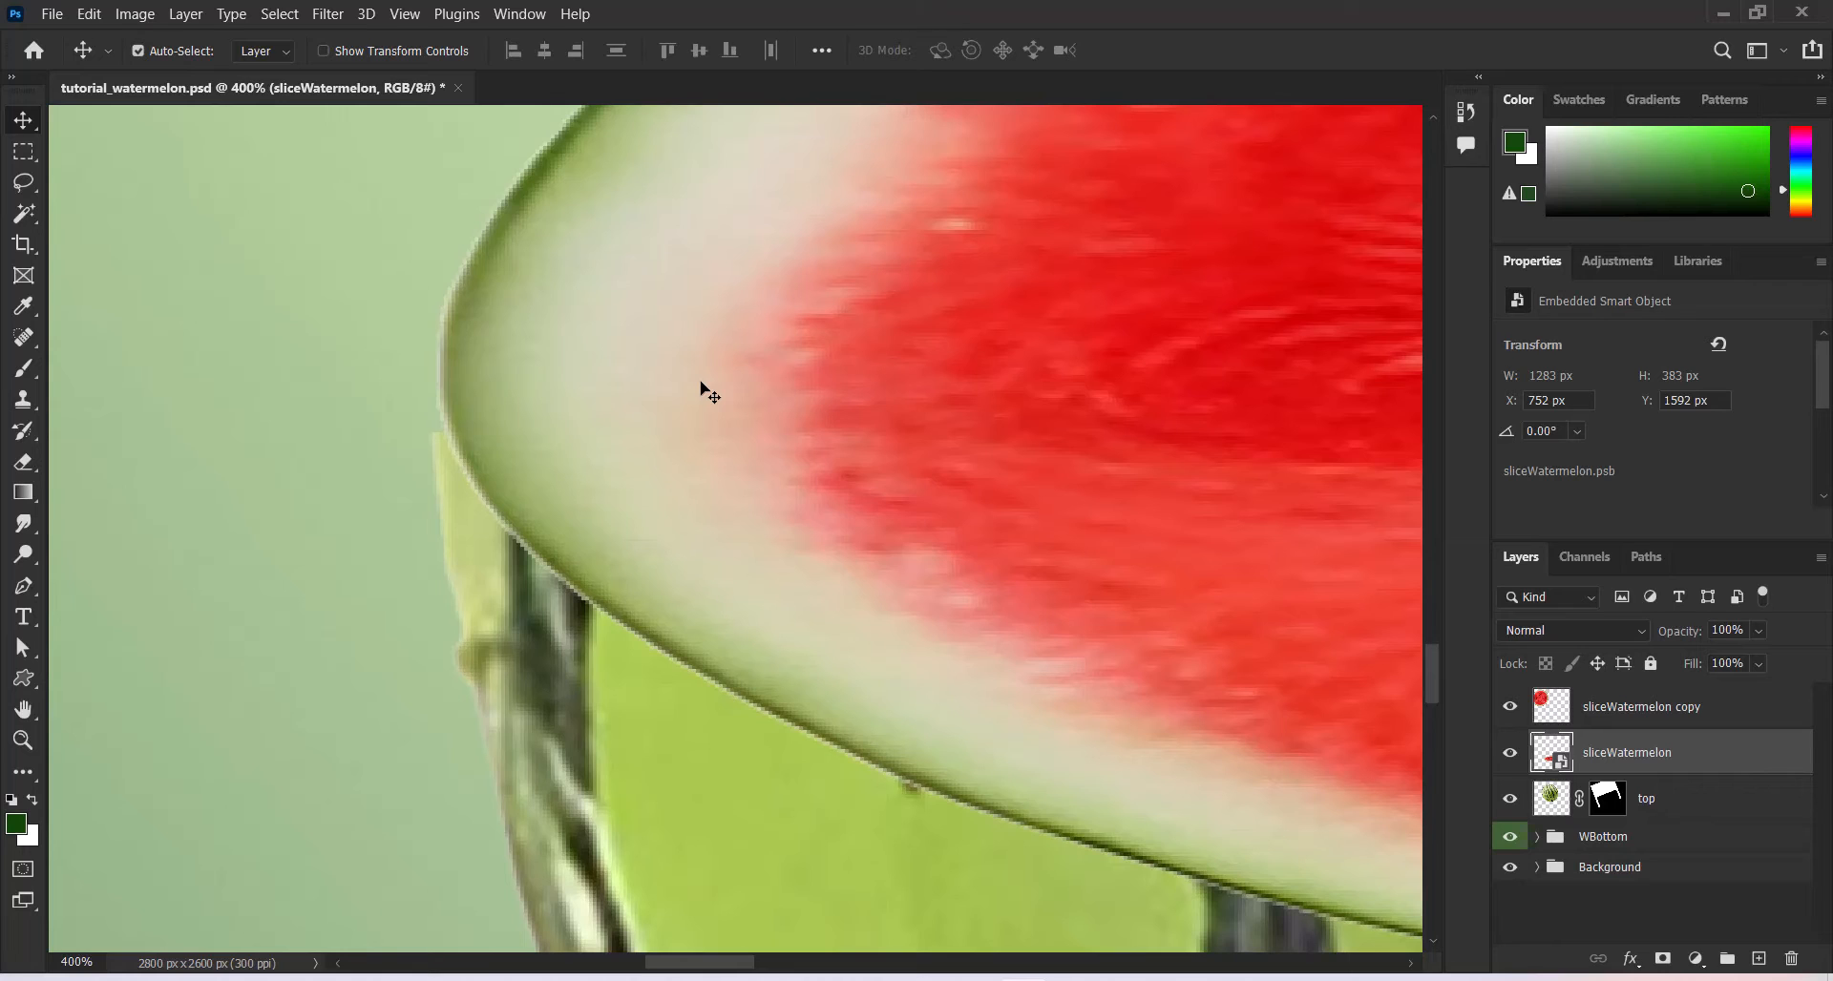
key("ctrl+0")
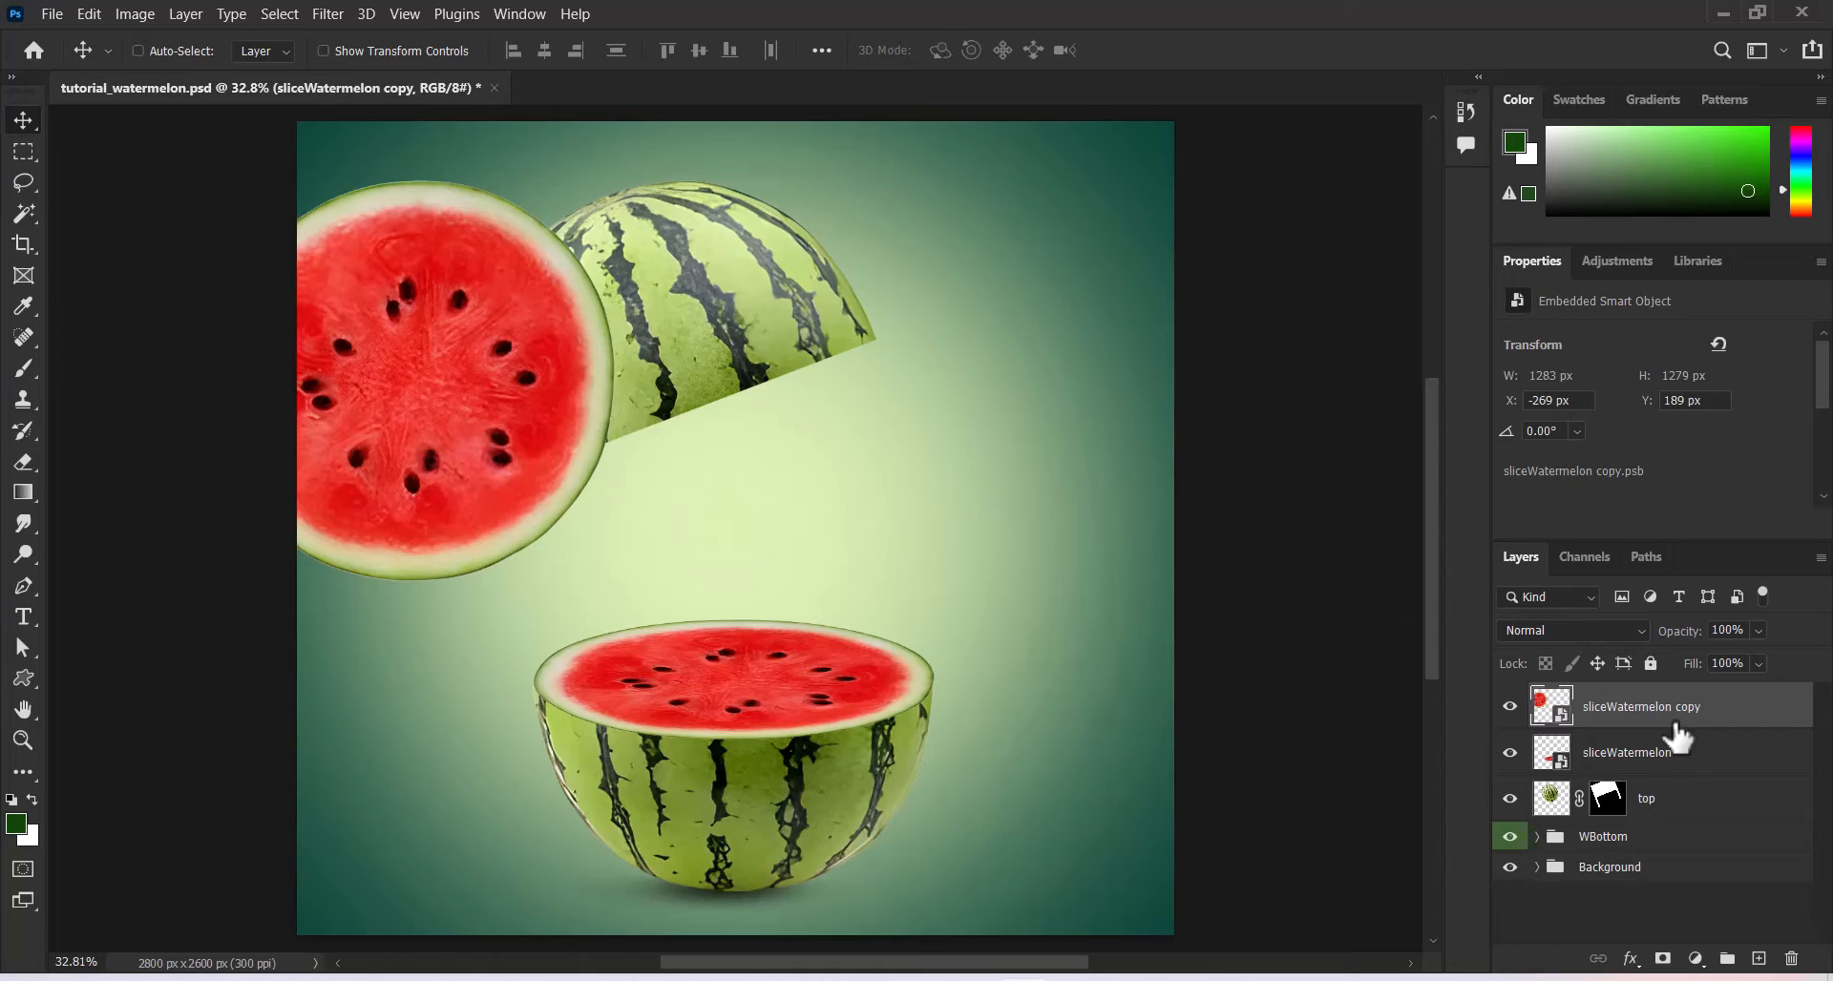
Hide the sliceWatermelon copy layer, then rotate the top half until its cut edge is horizontal and centre it above the bottom half
left_click(1510, 707)
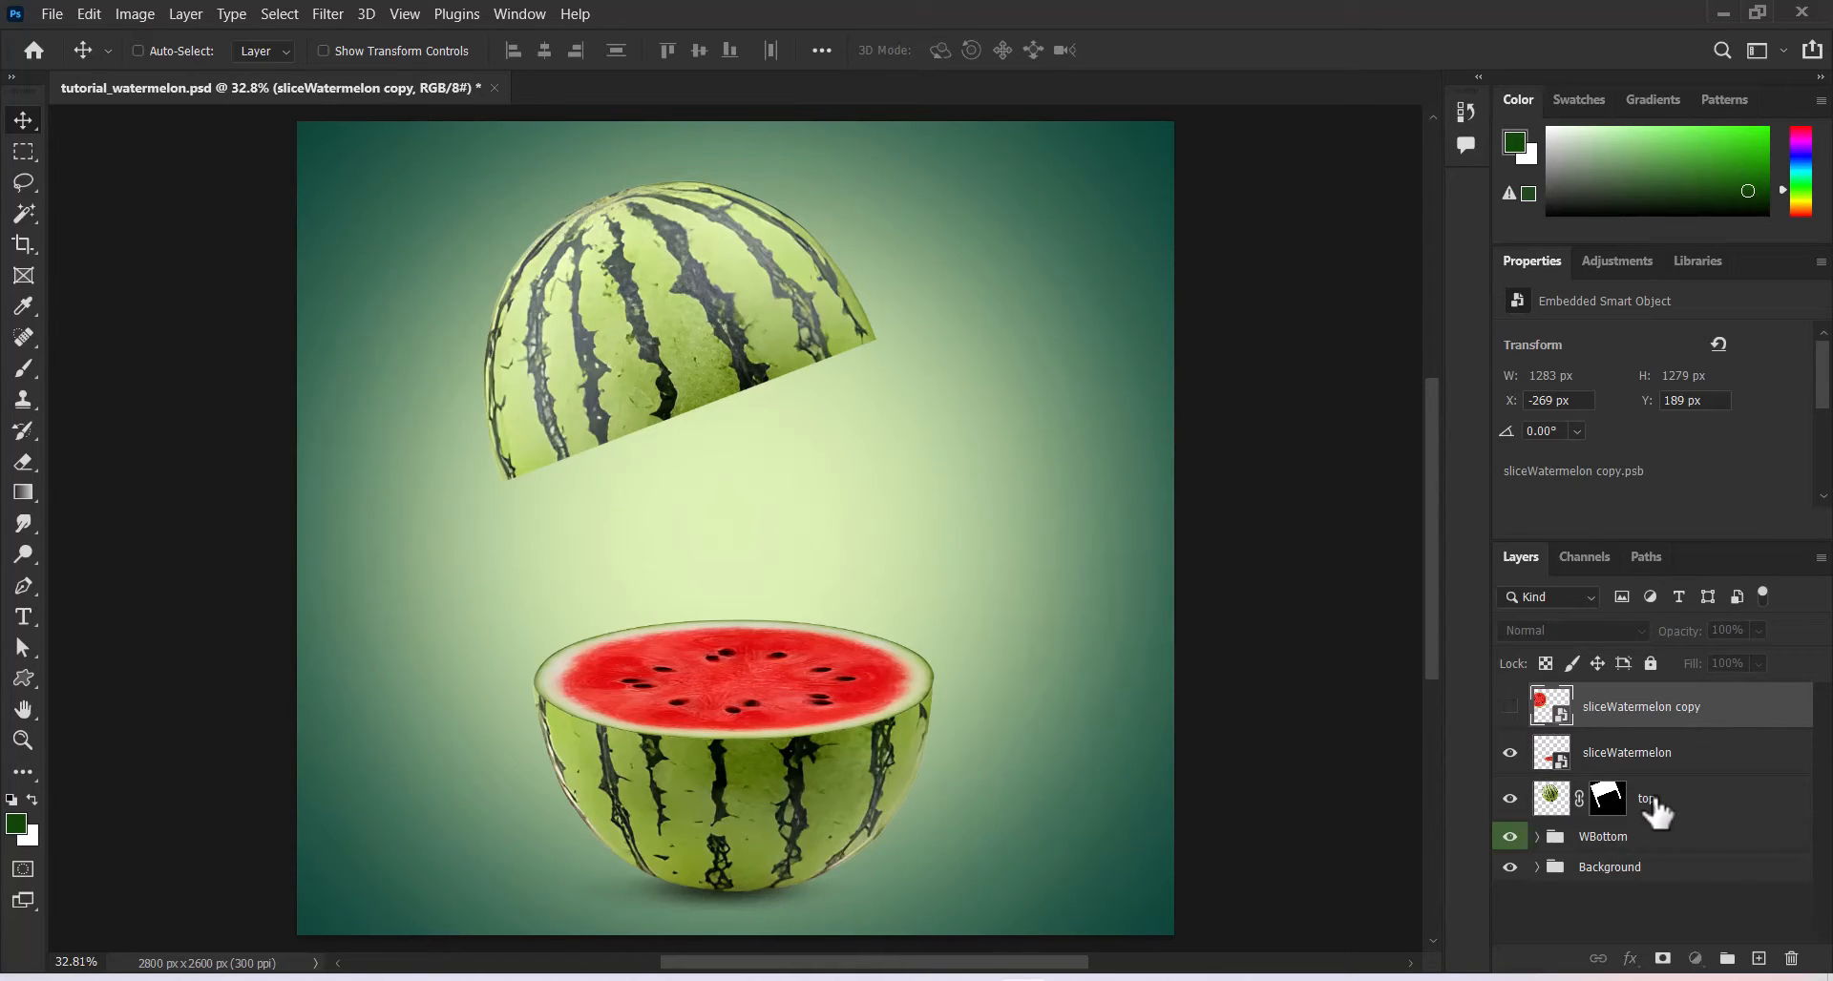
left_click(1657, 812)
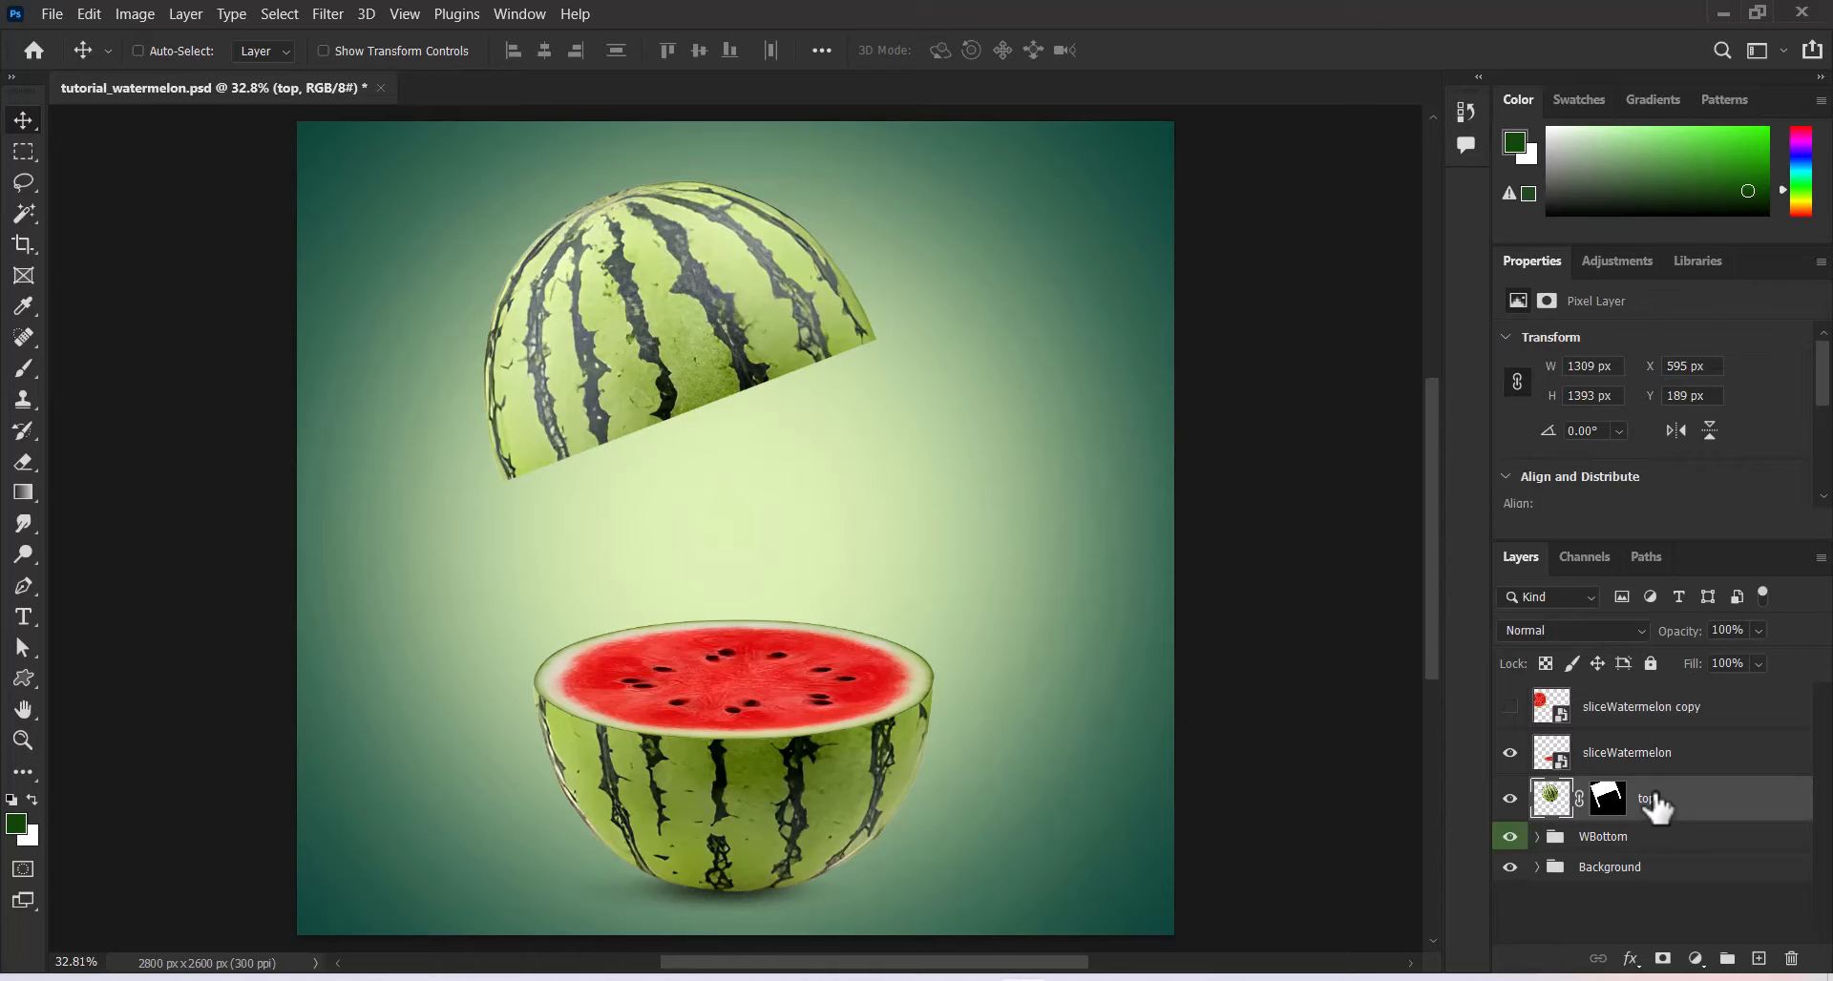
key("ctrl+t")
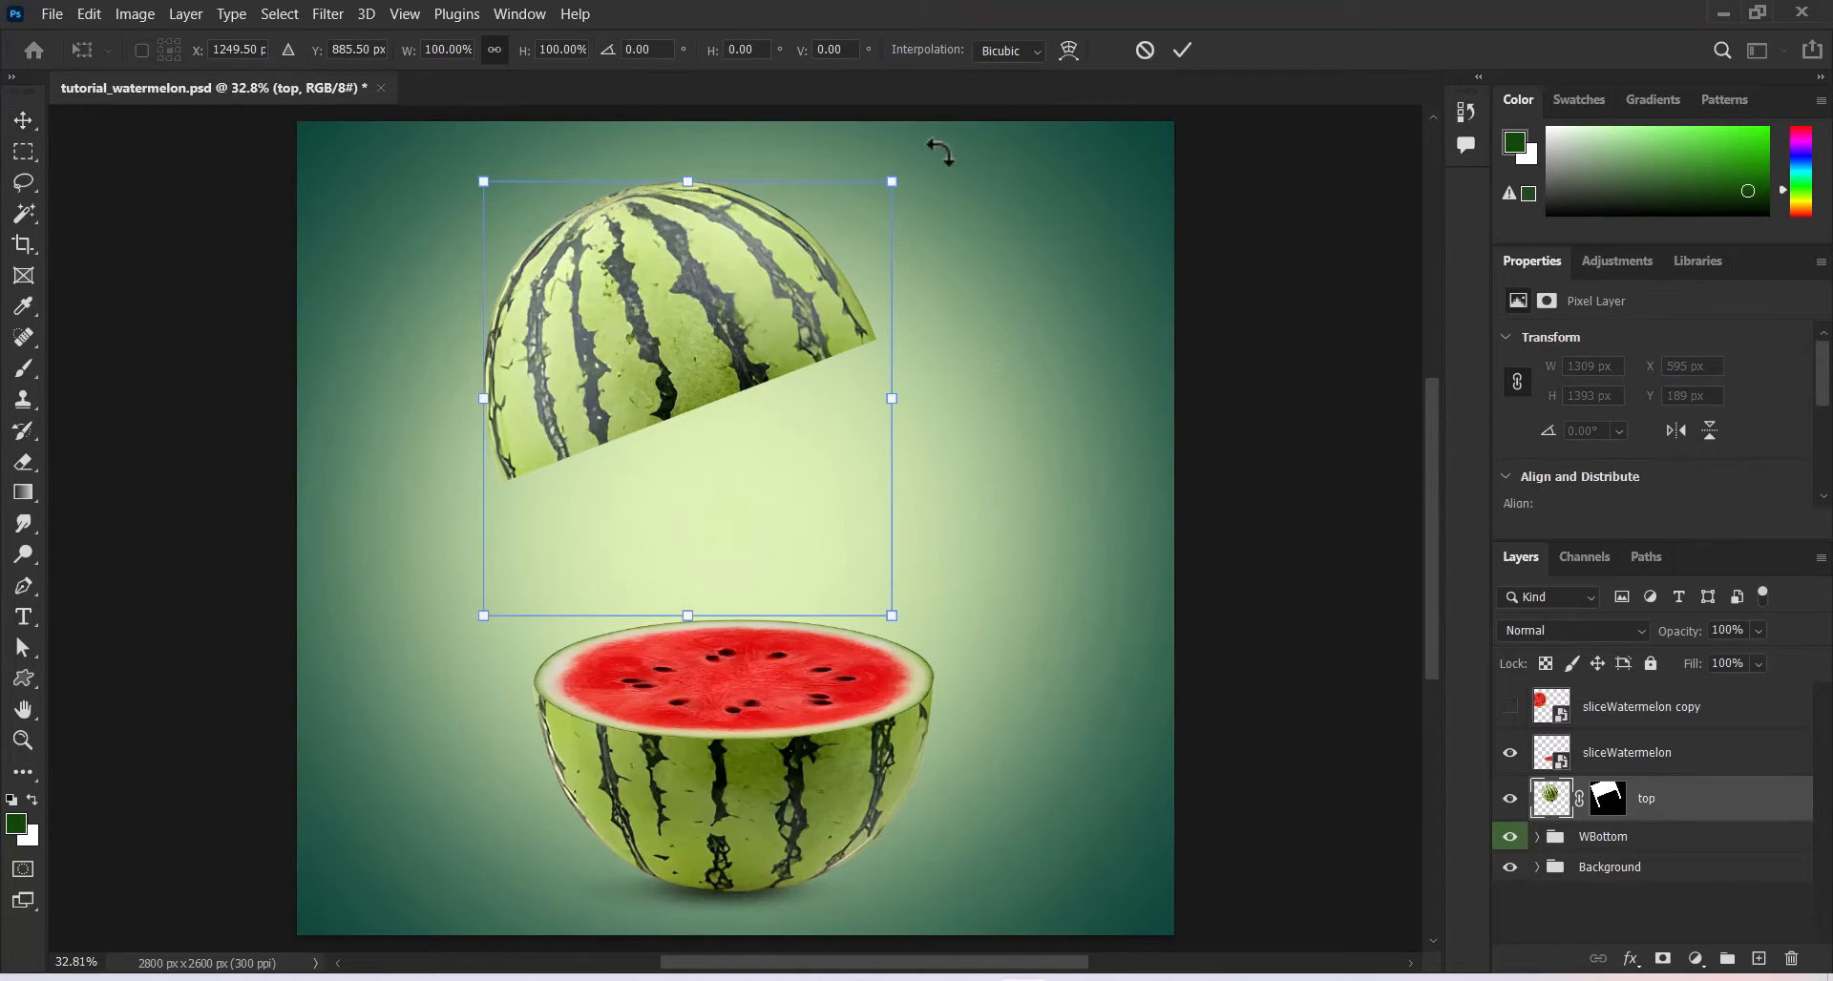
left_click_drag(918, 165, 949, 270)
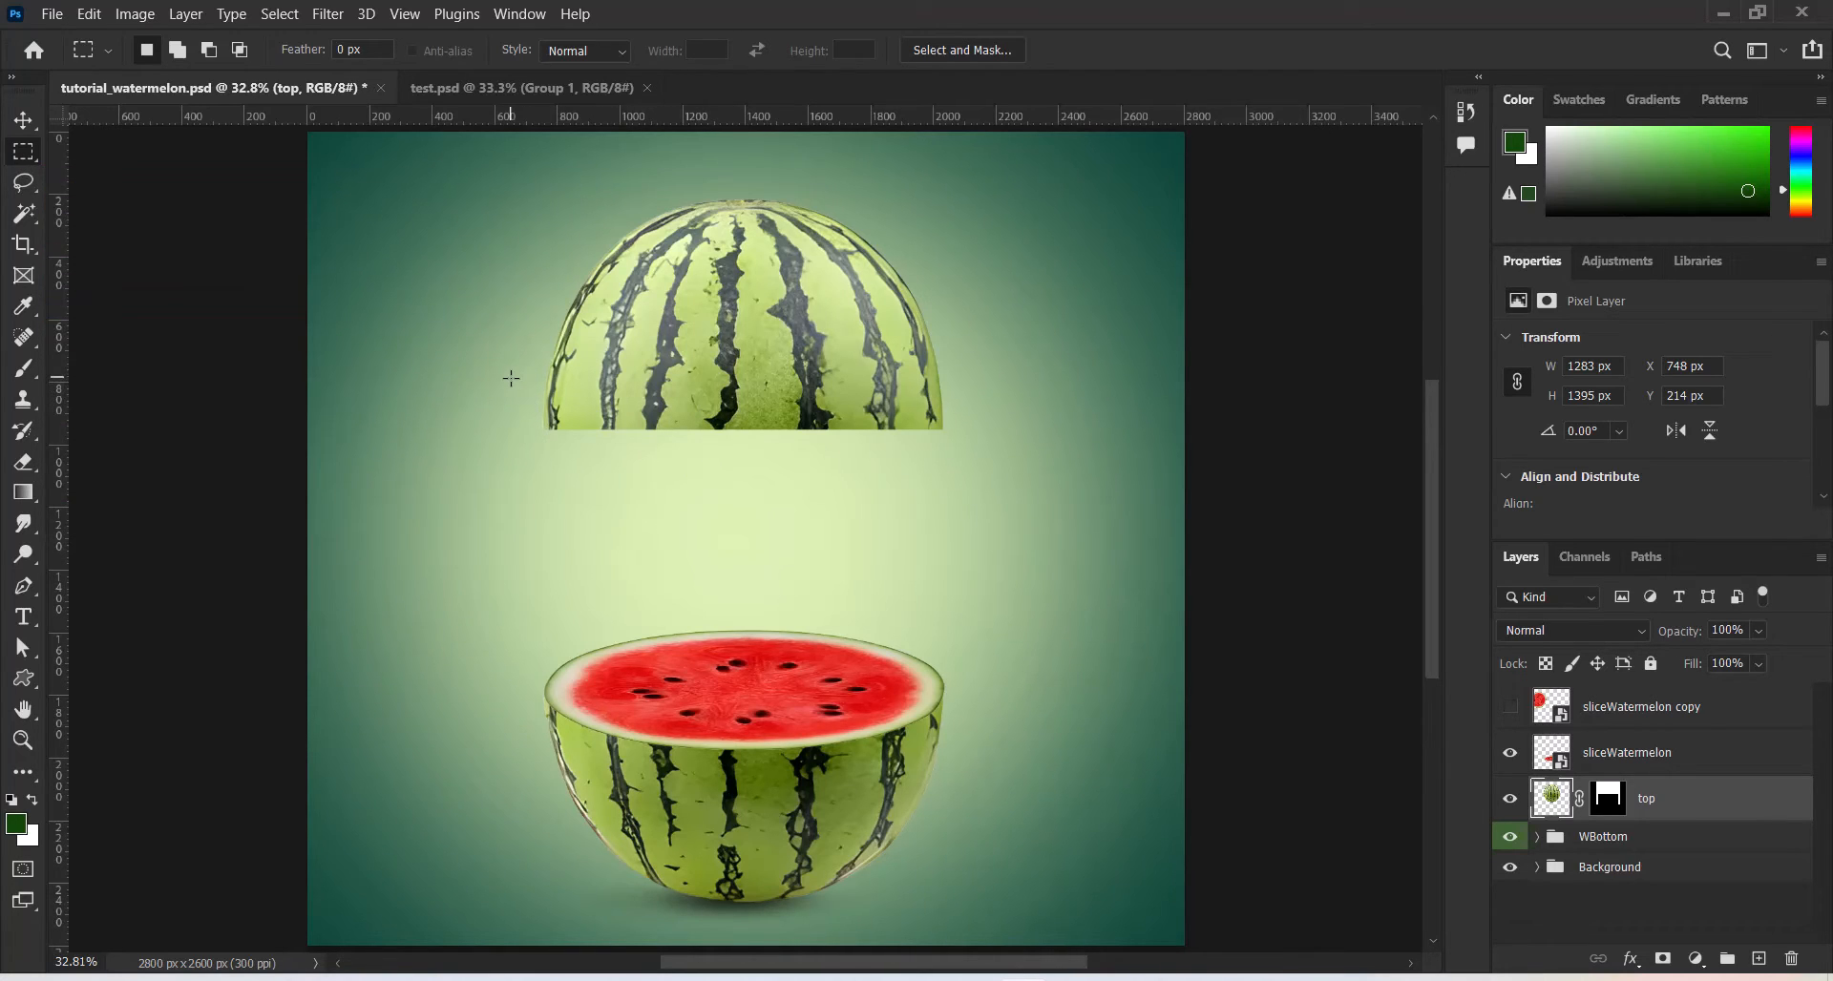
Select a strip about 1503 by 242 px across the top half's lower edge, erase the rind inside it, and clear the selection
left_click_drag(504, 377, 974, 452)
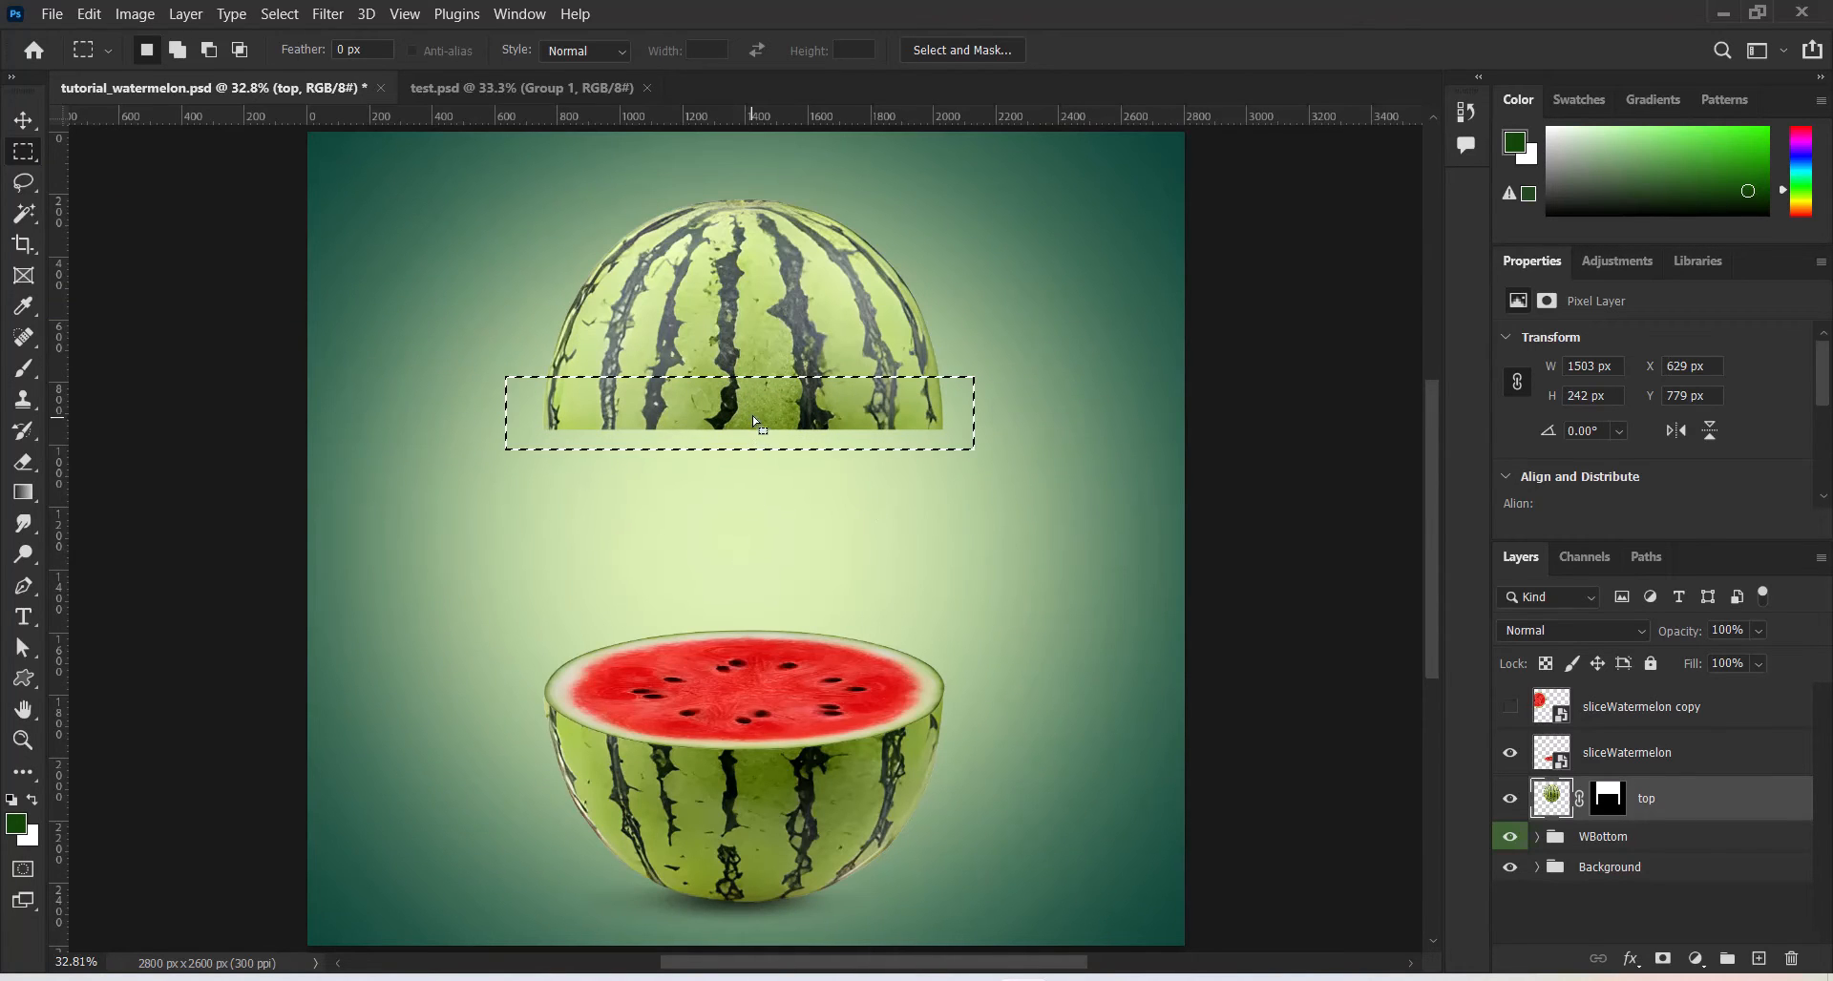
left_click_drag(753, 415, 753, 404)
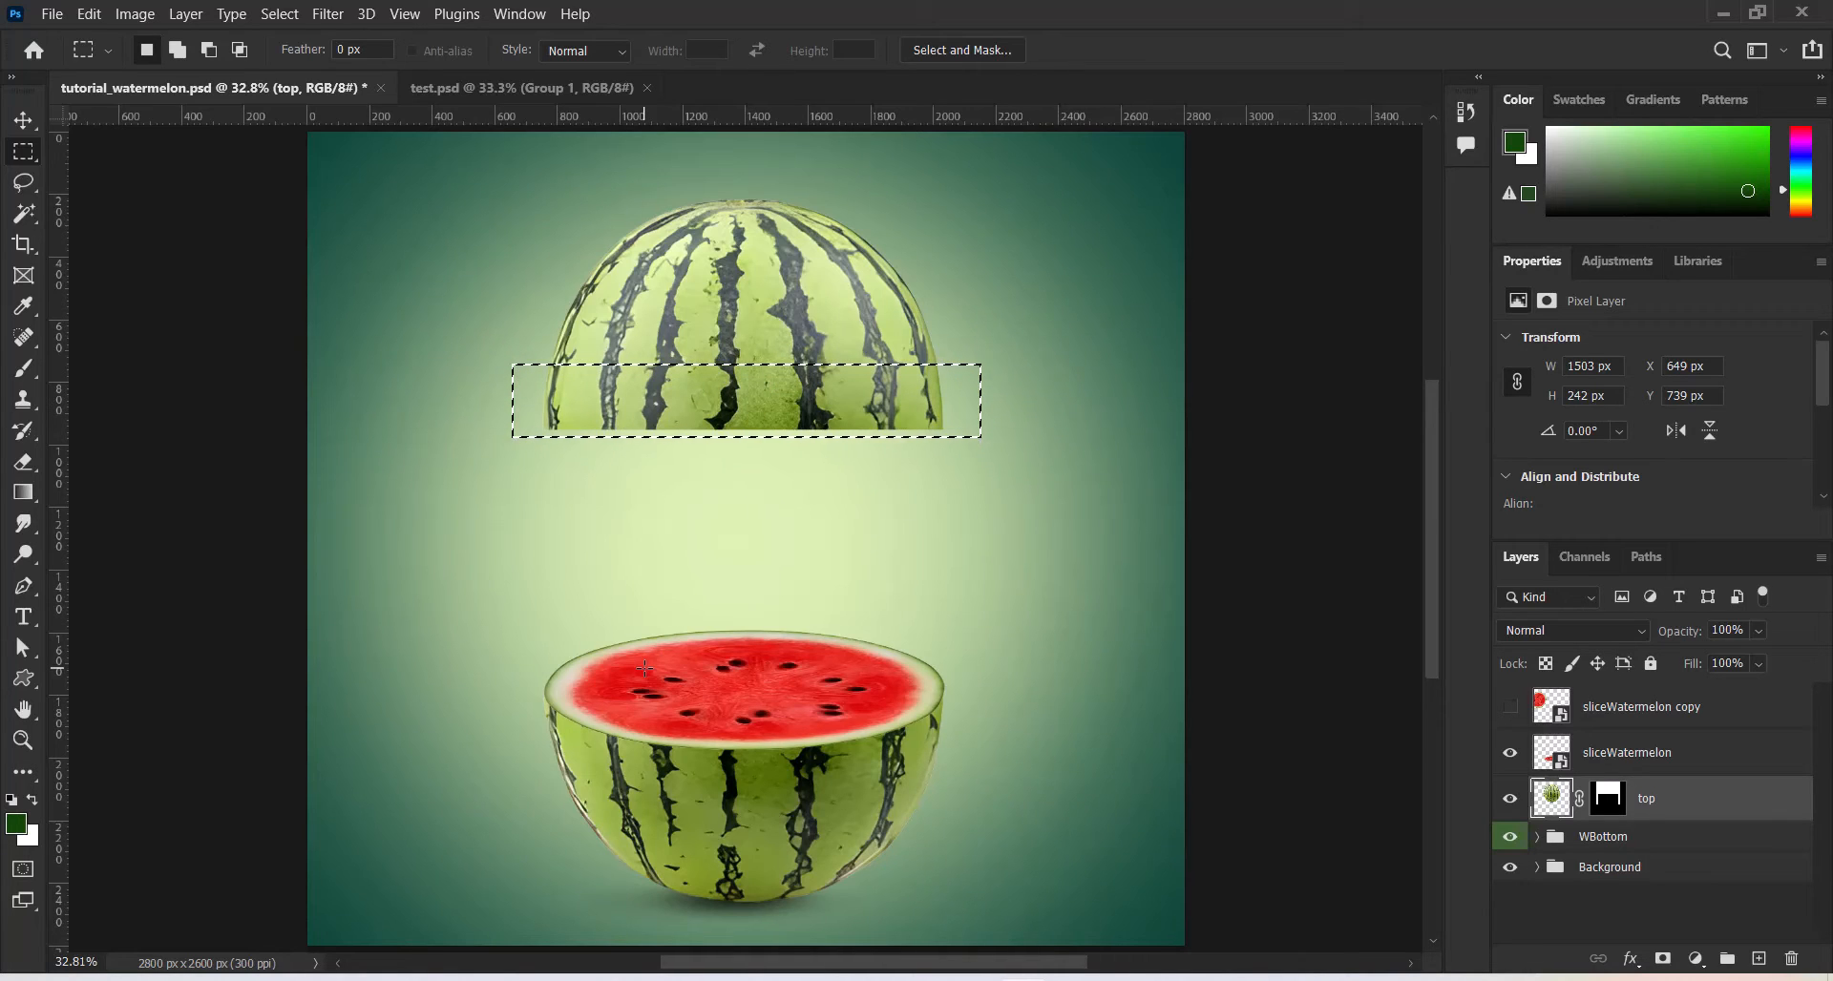
left_click(24, 462)
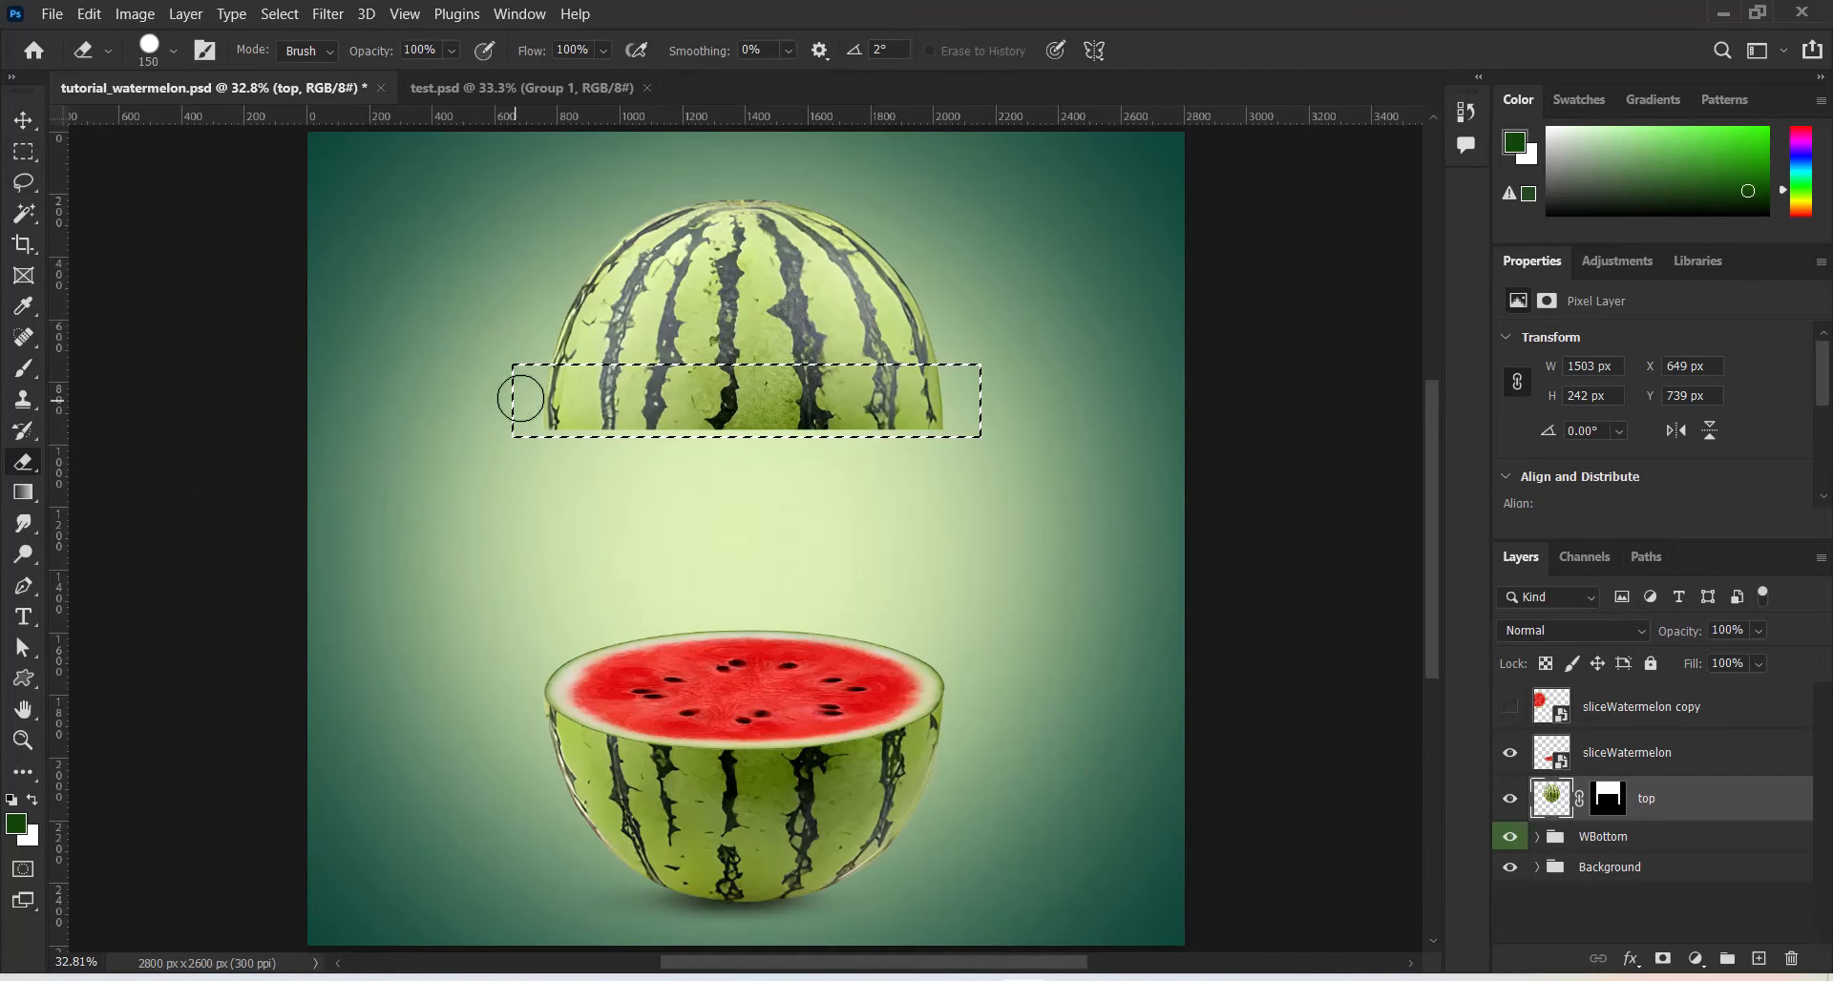
mouse_move(524, 392)
left_mouse_down()
mouse_move(952, 376)
mouse_move(934, 432)
mouse_move(544, 421)
left_mouse_up()
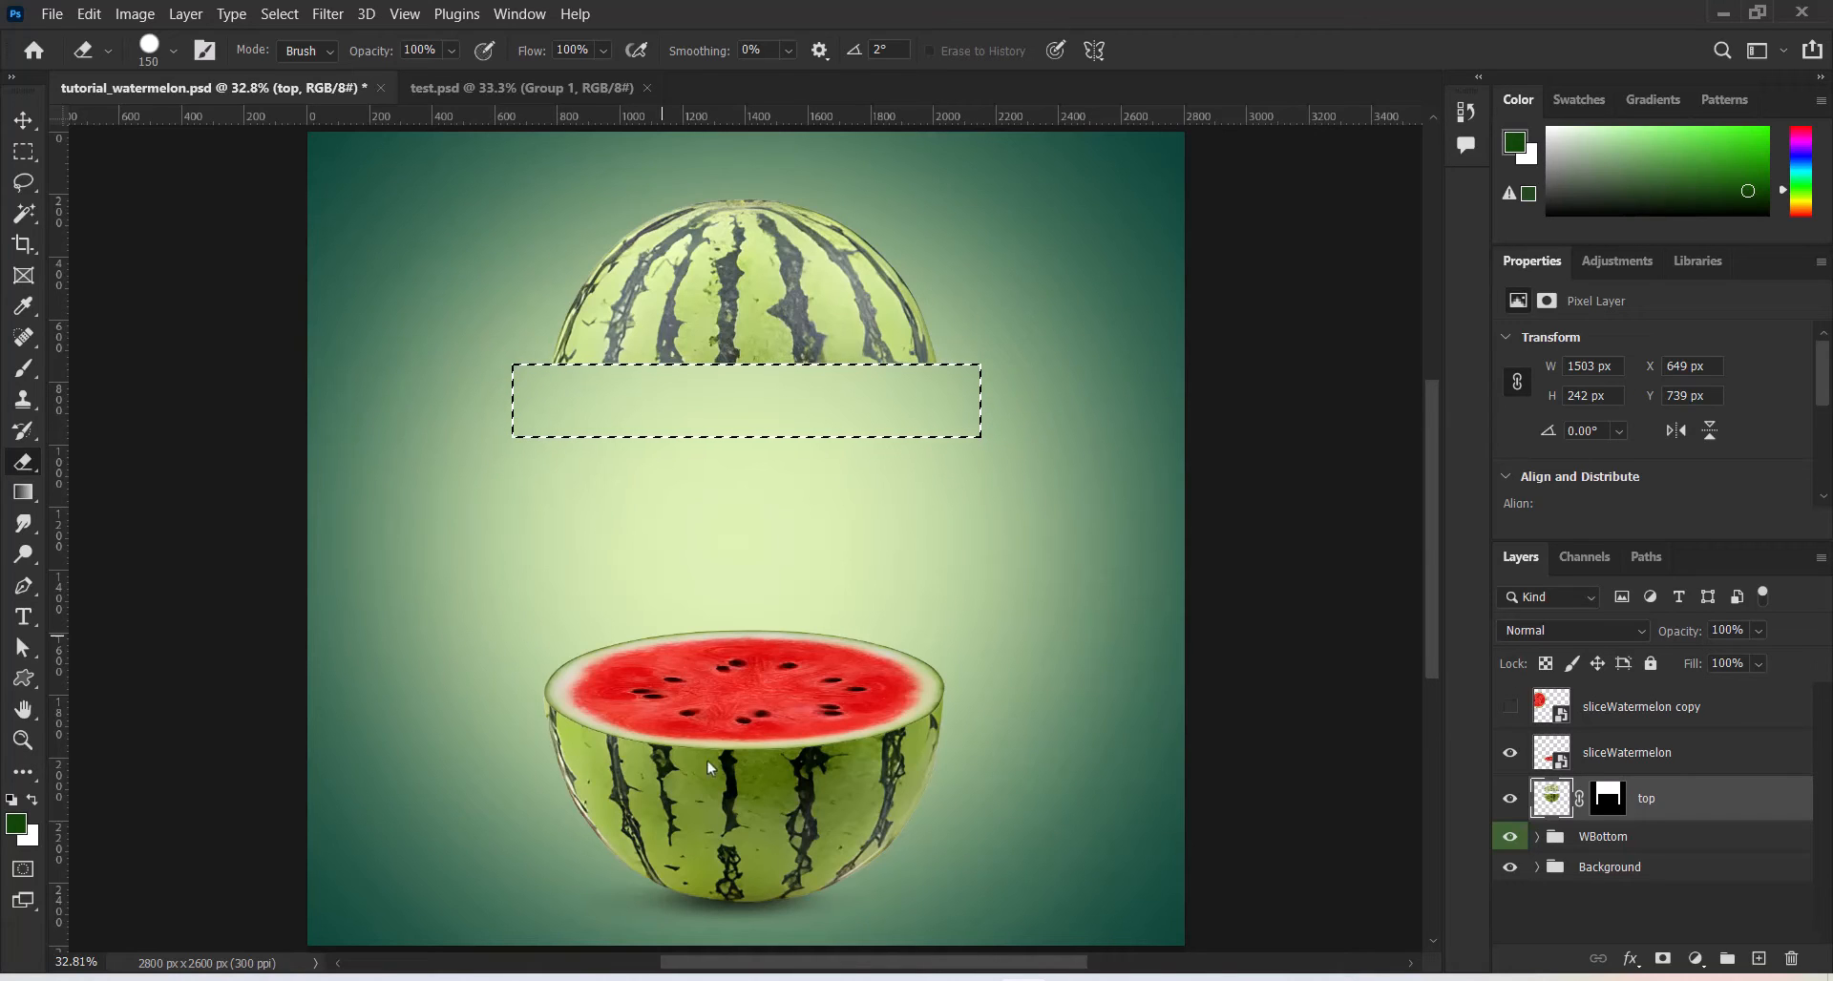
key("ctrl+d")
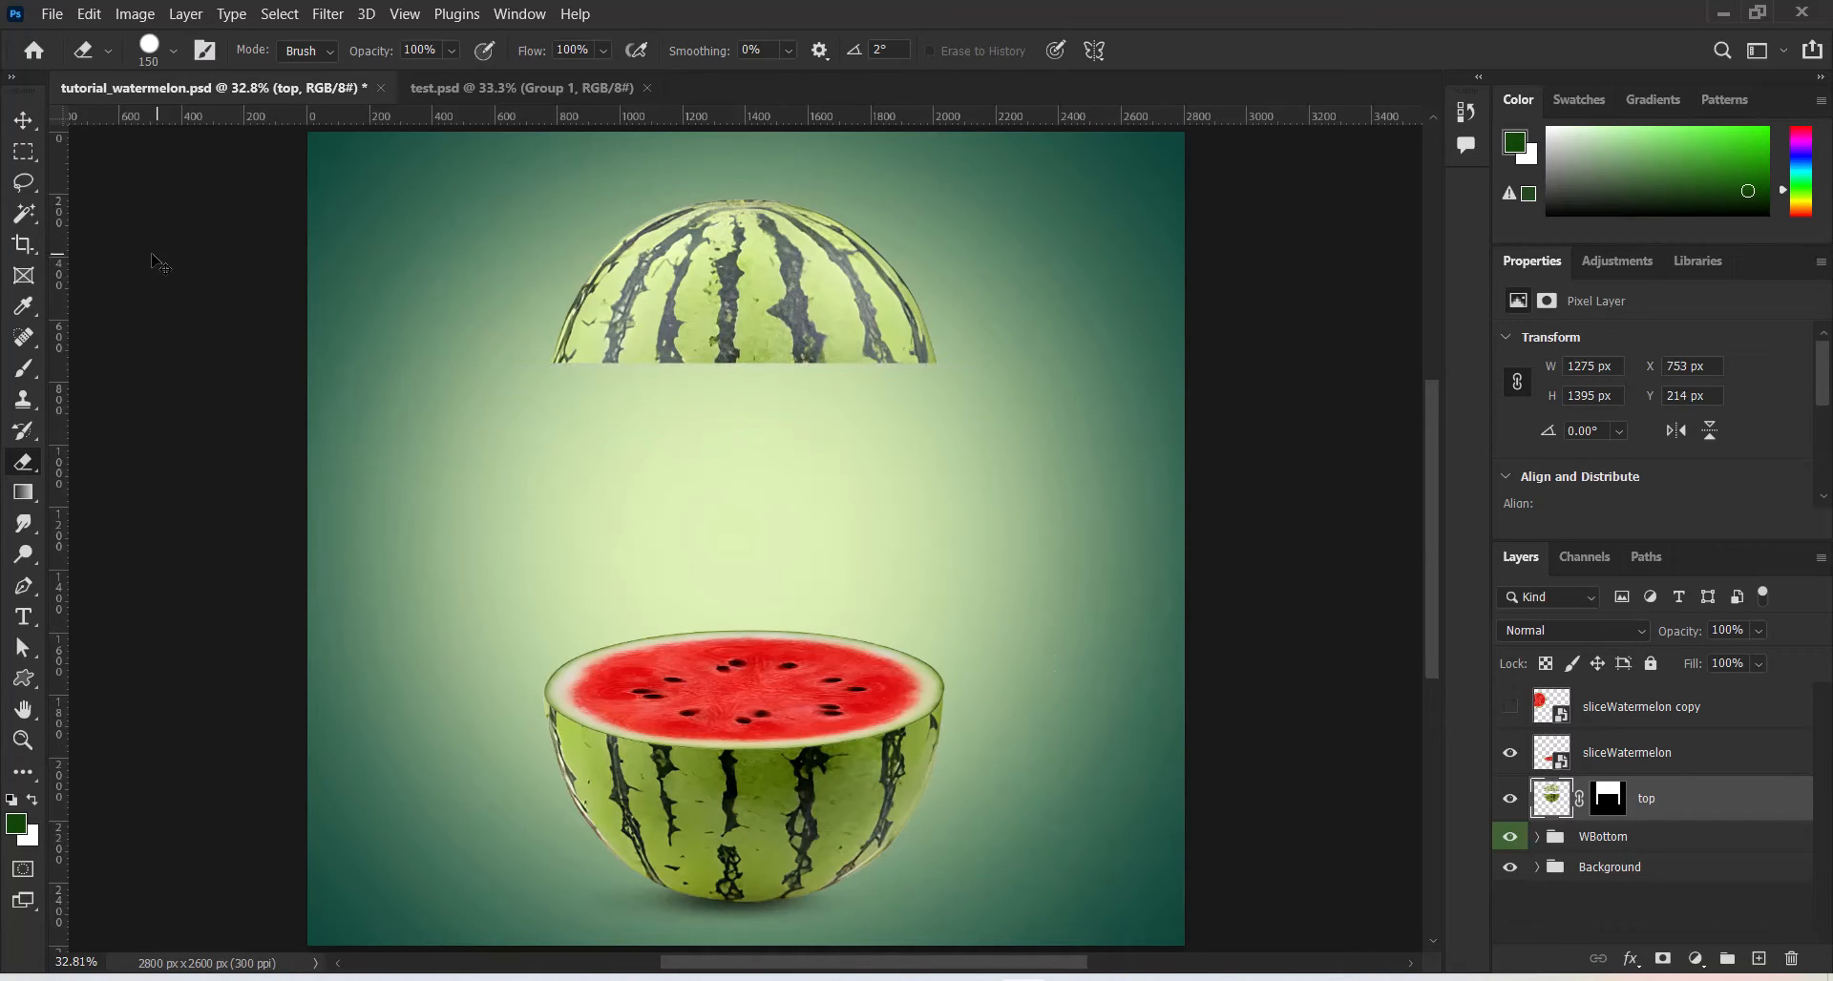
Show the sliceWatermelon copy layer again and position the round slice over the top half at about 61.5% scale
left_click(22, 123)
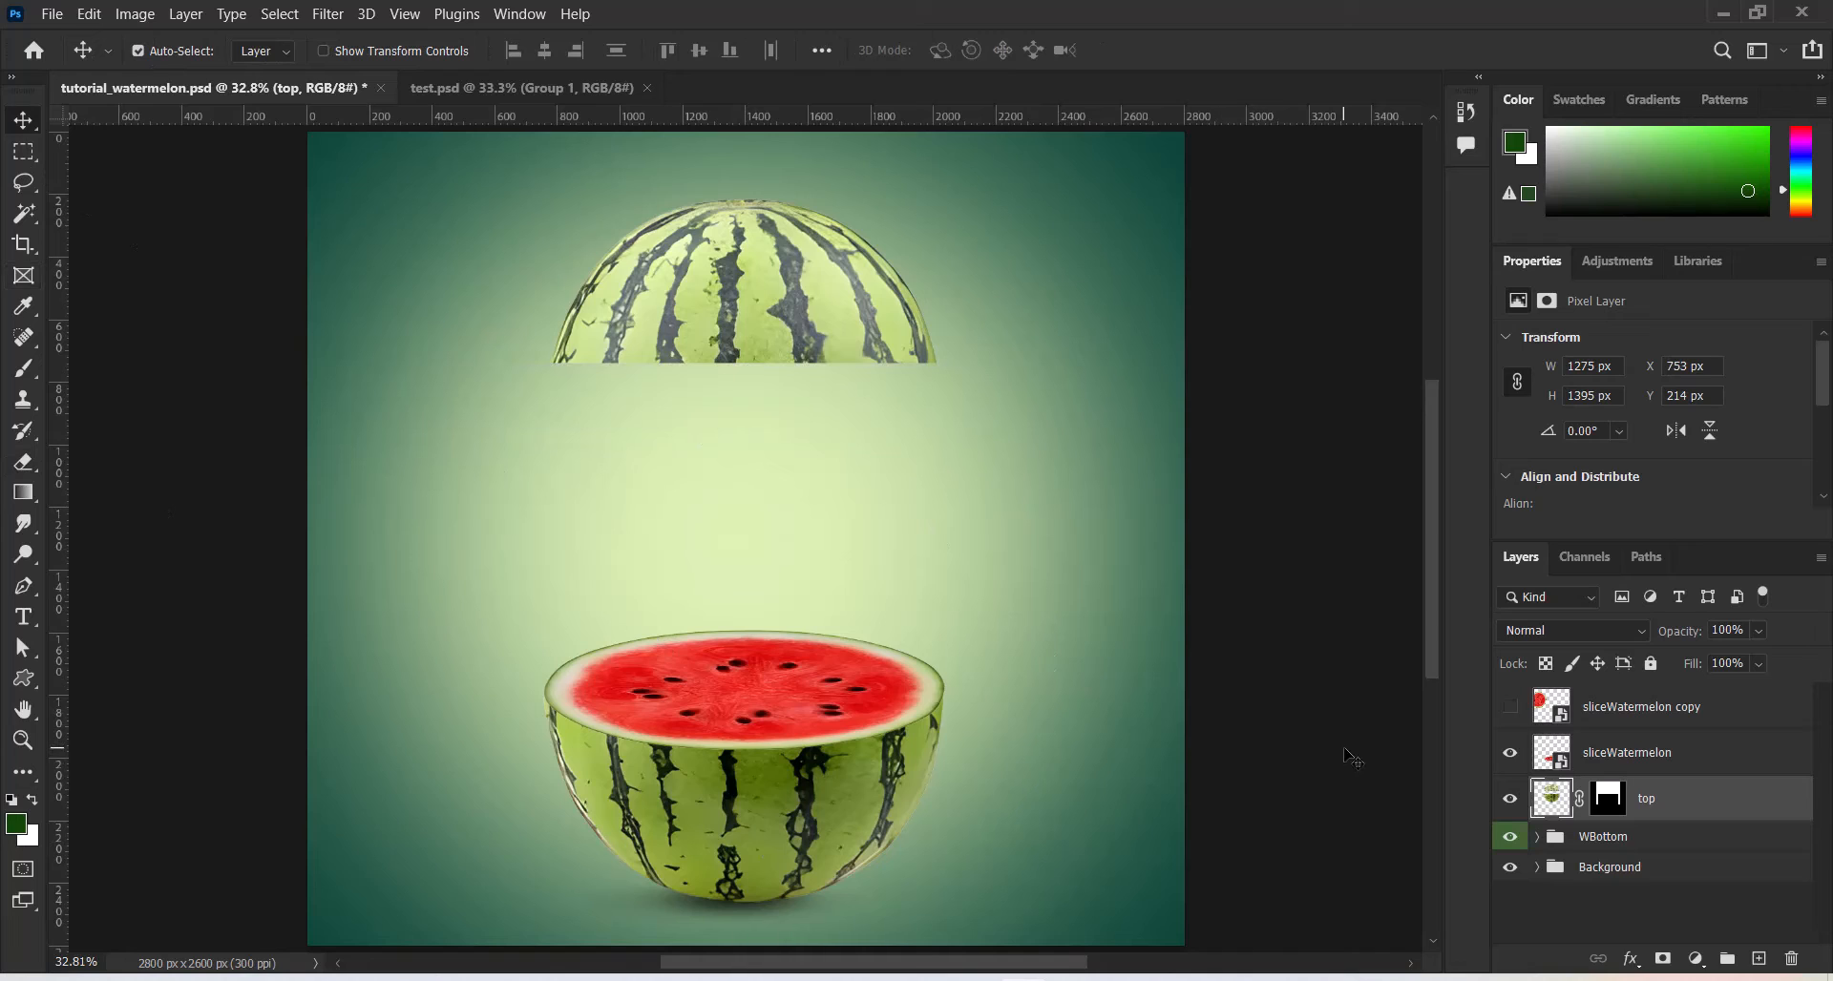
left_click(1509, 707)
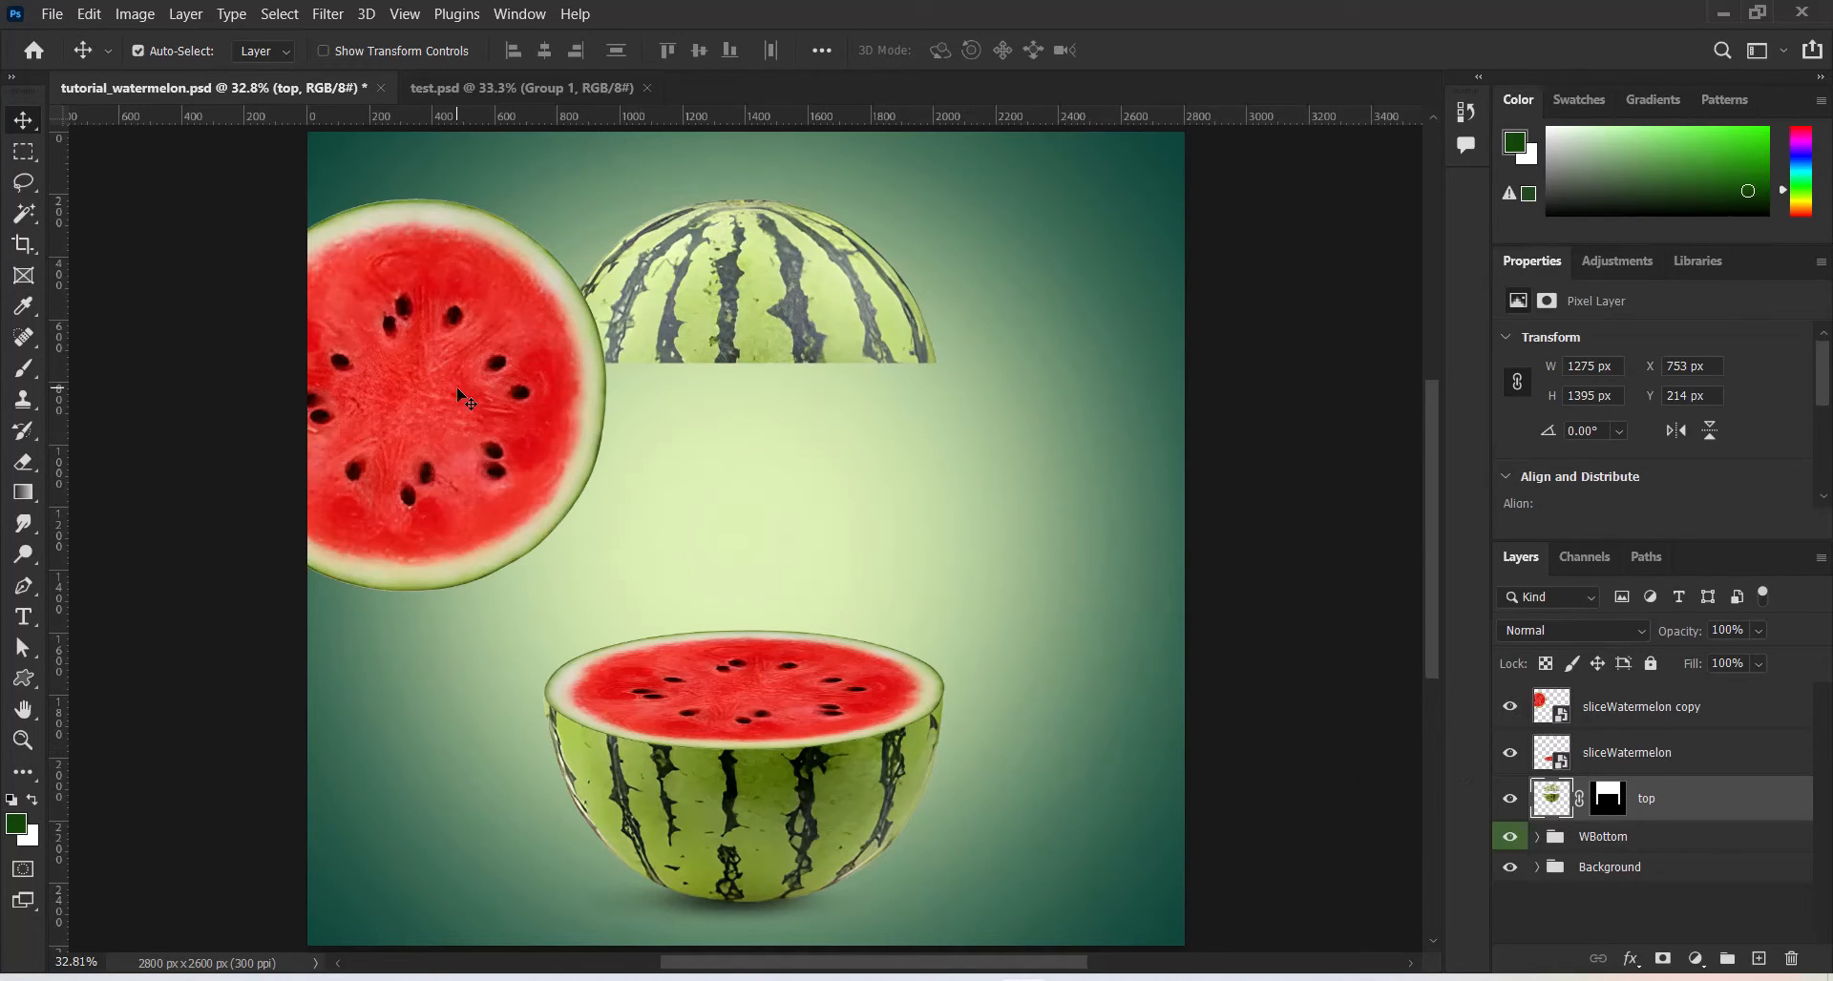
left_click_drag(445, 380, 787, 363)
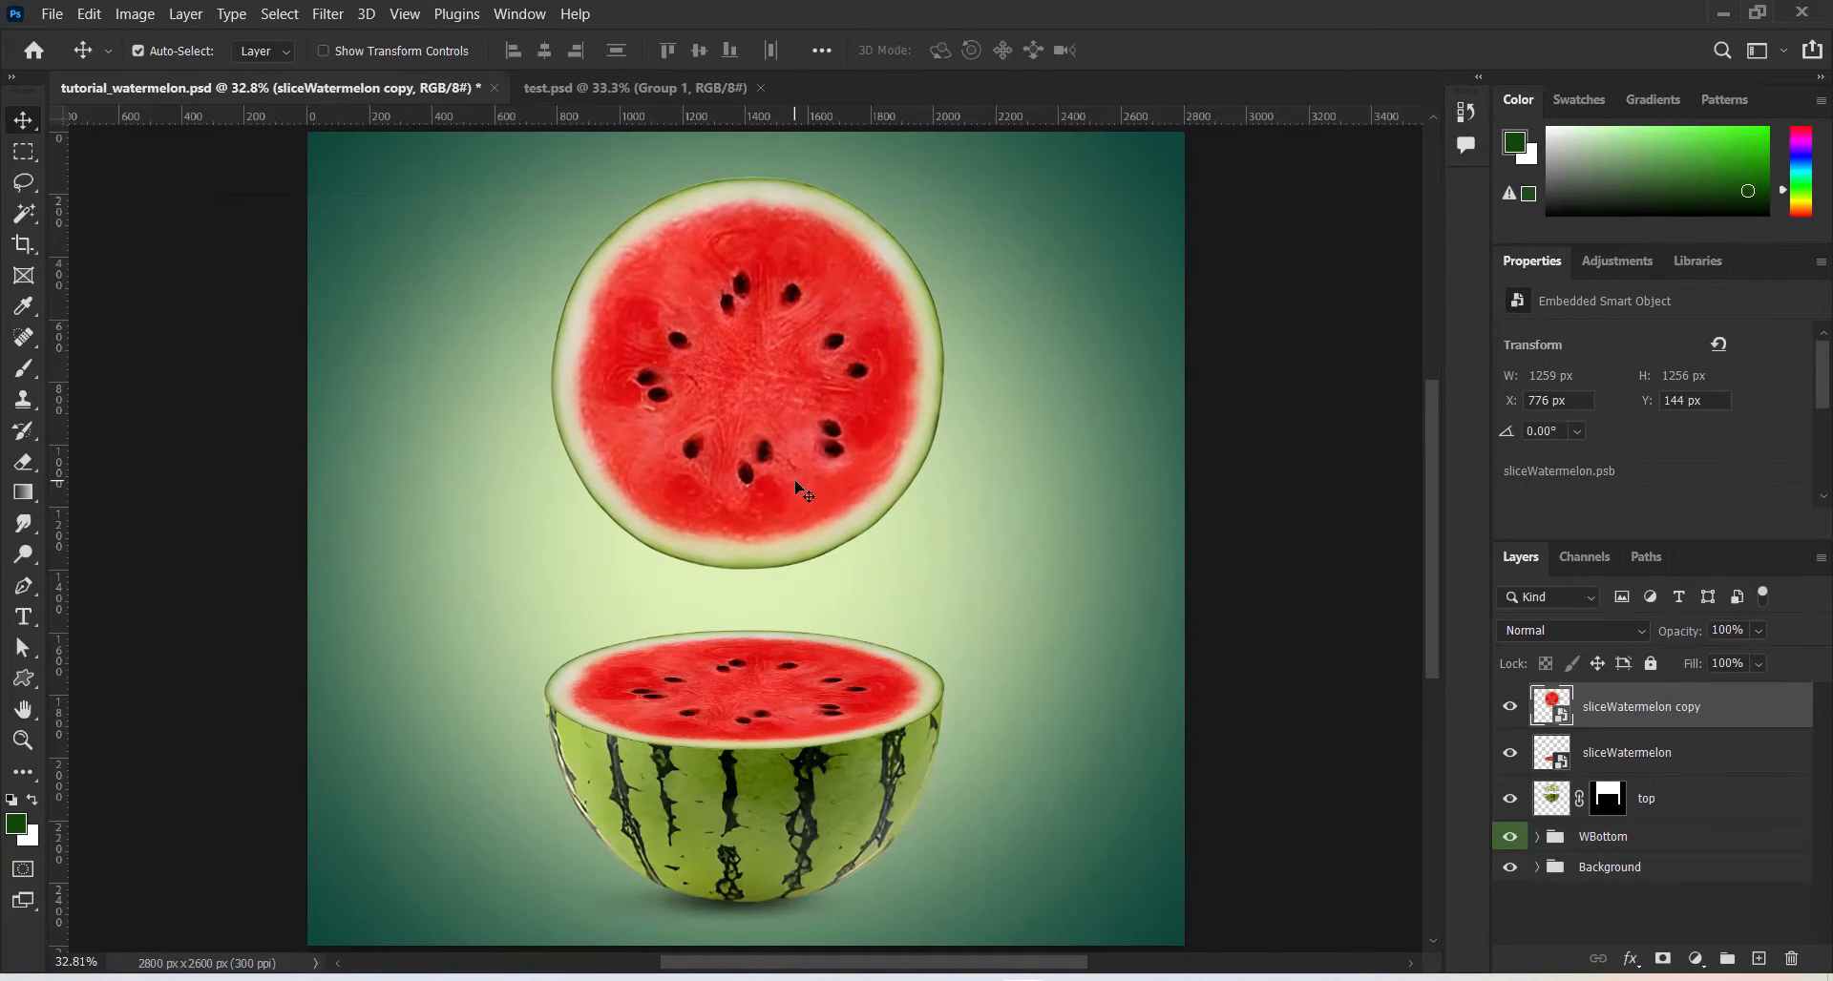
key("ctrl")
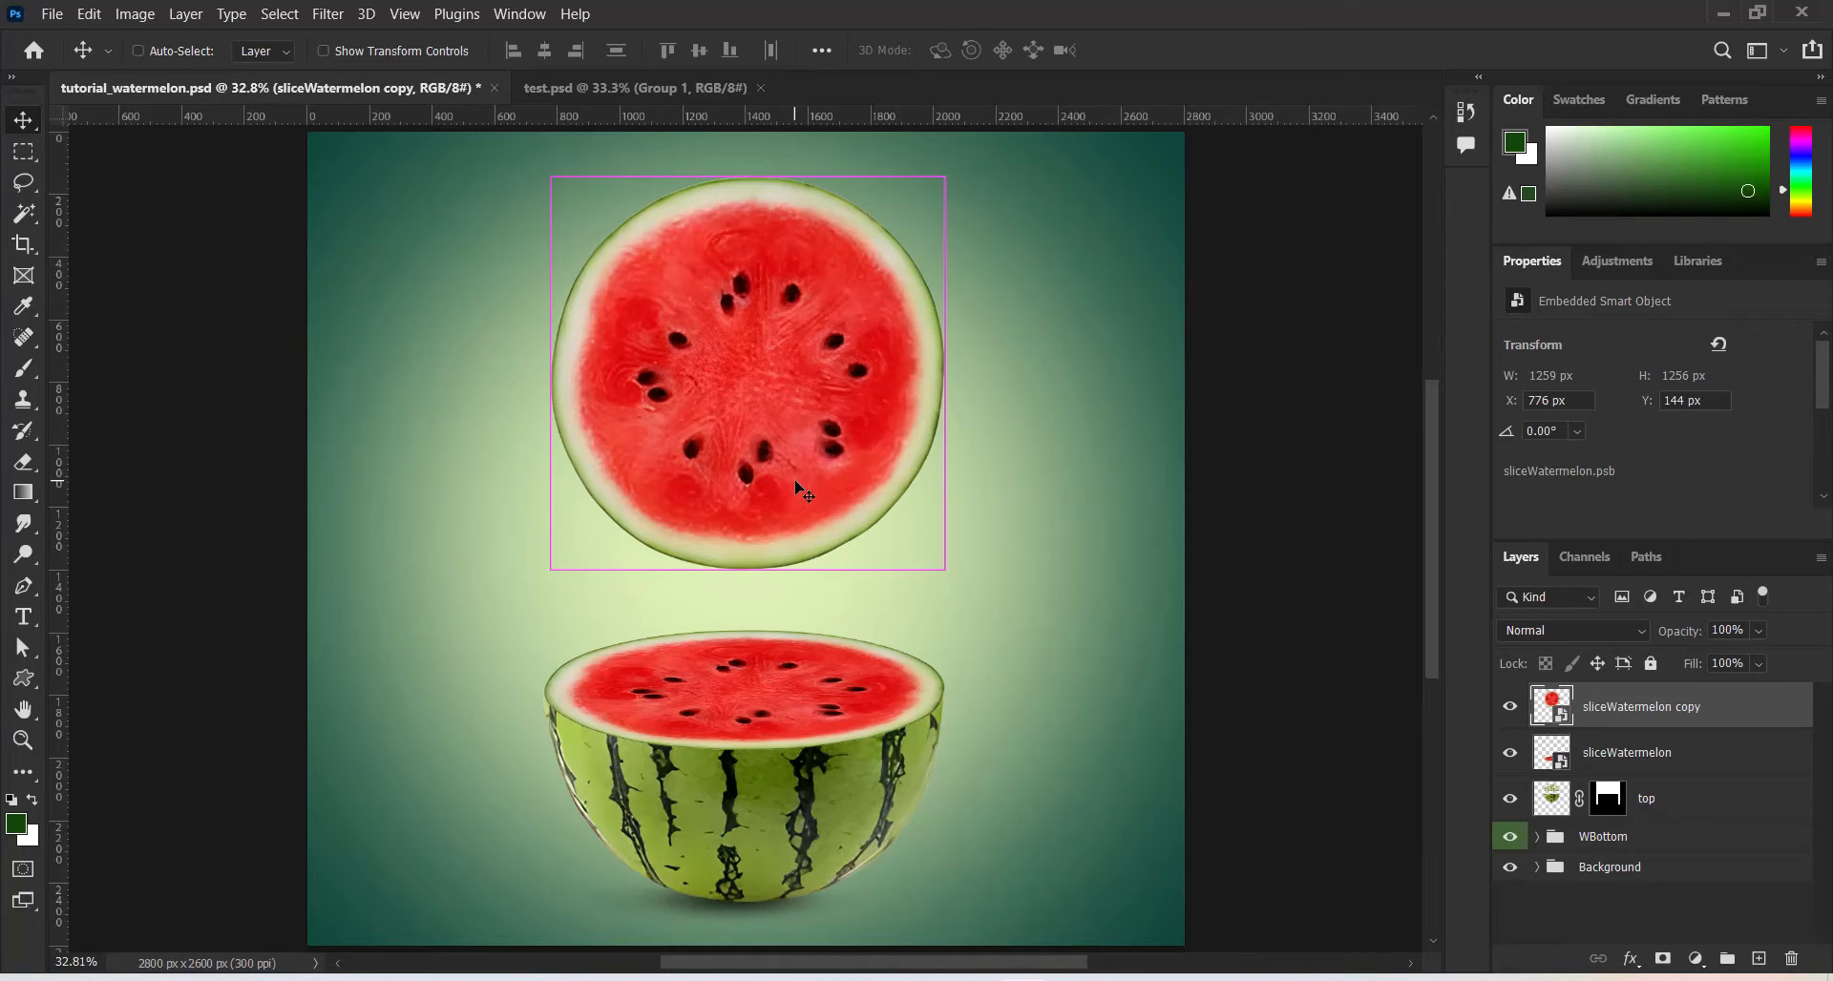
Flatten the round slice over the top half and fit it to the rind's sides at 60.34% width and 19.31% height
key("ctrl+t")
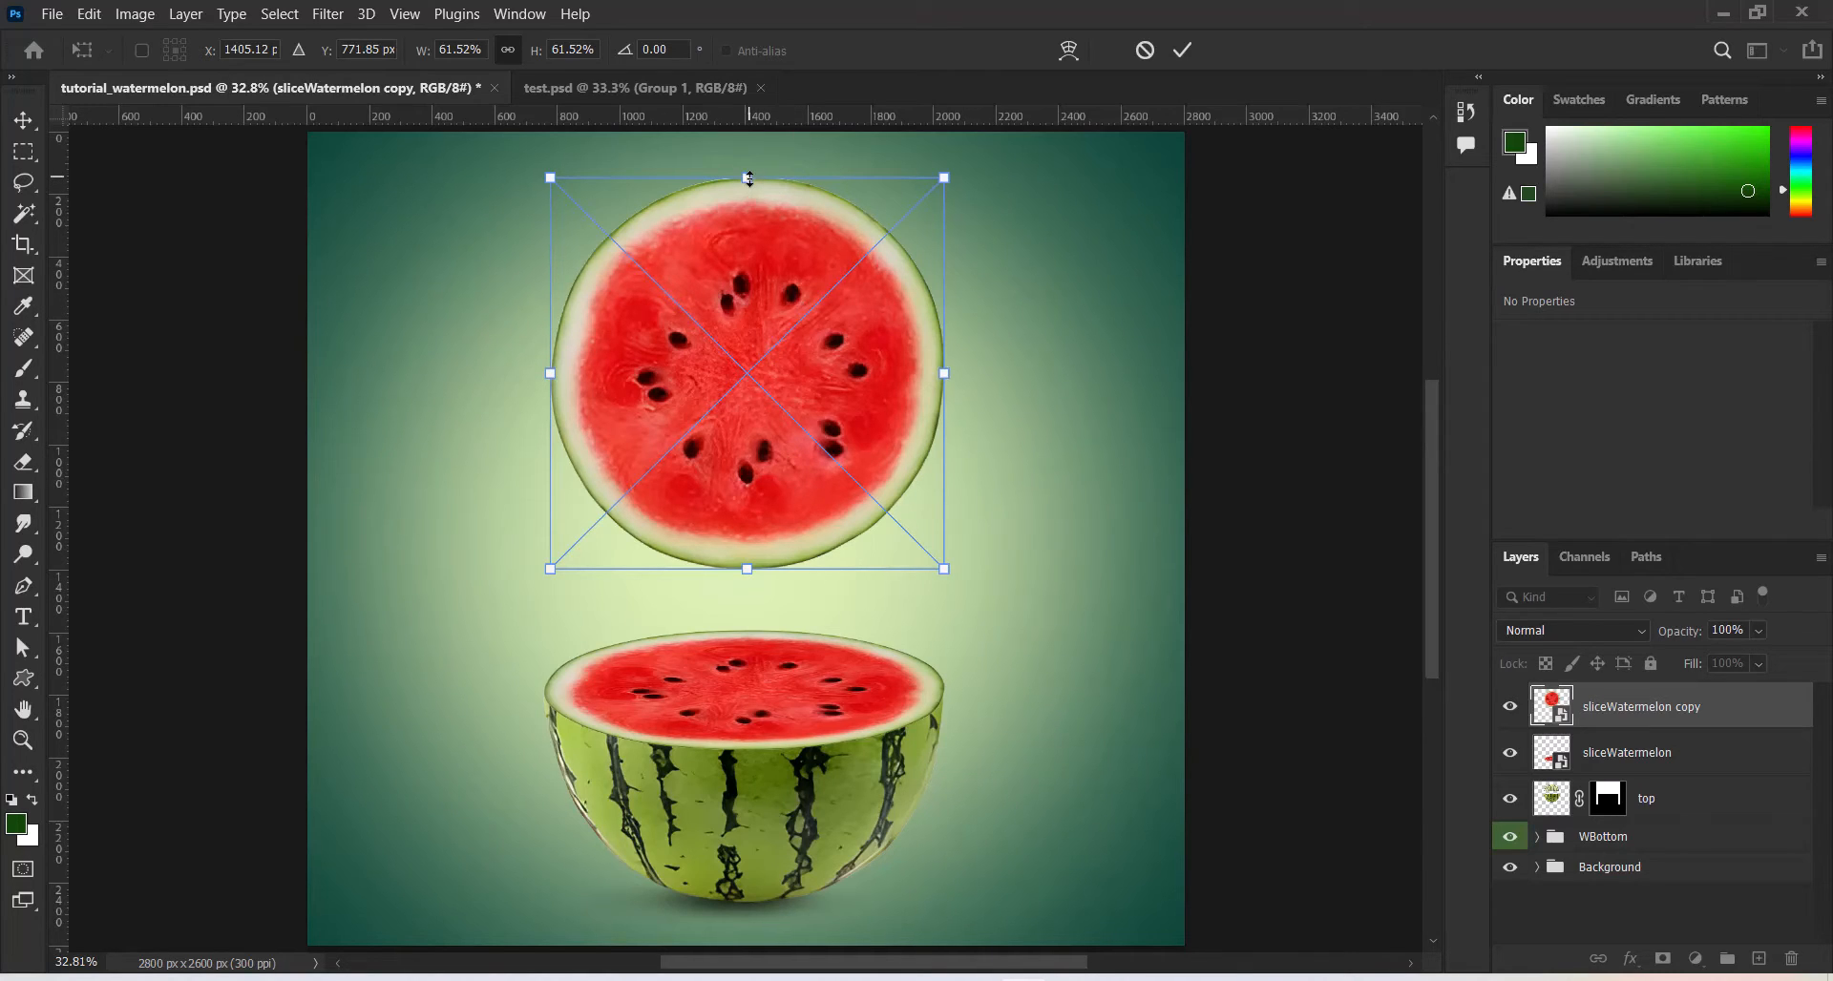
left_click_drag(748, 179, 746, 349)
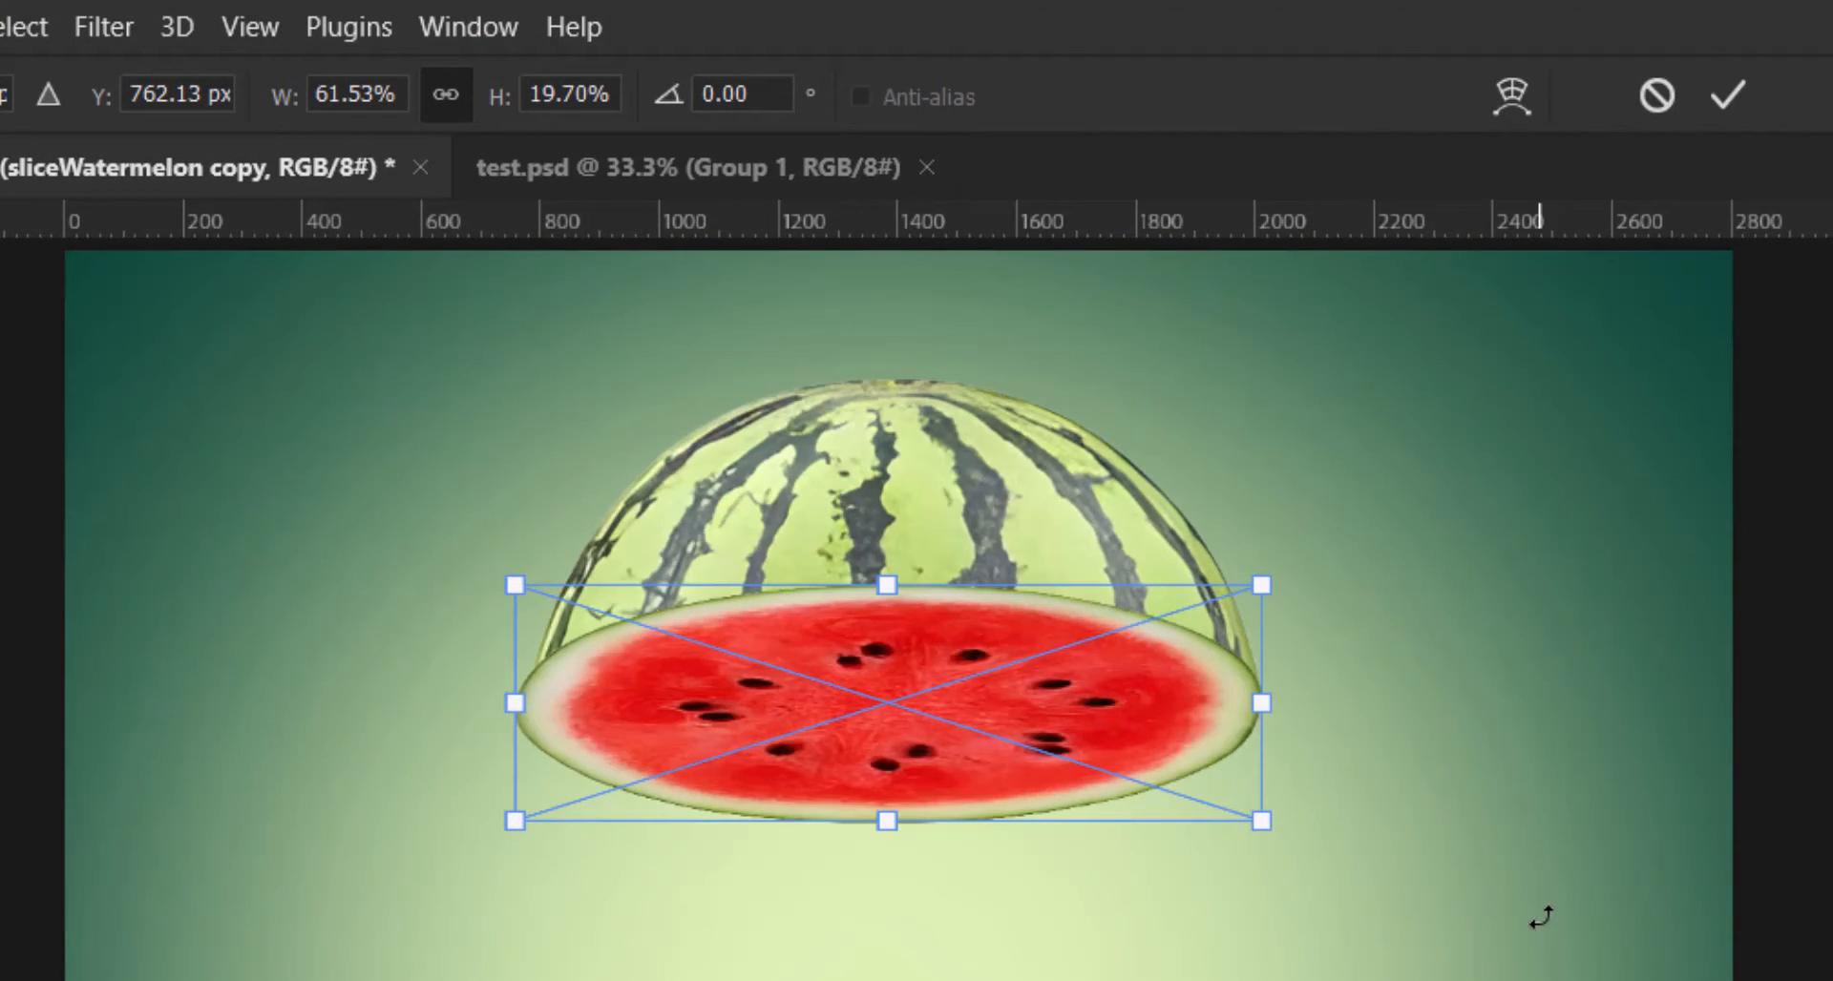
key("ctrl+plus")
key("ctrl+plus")
key("ctrl+plus")
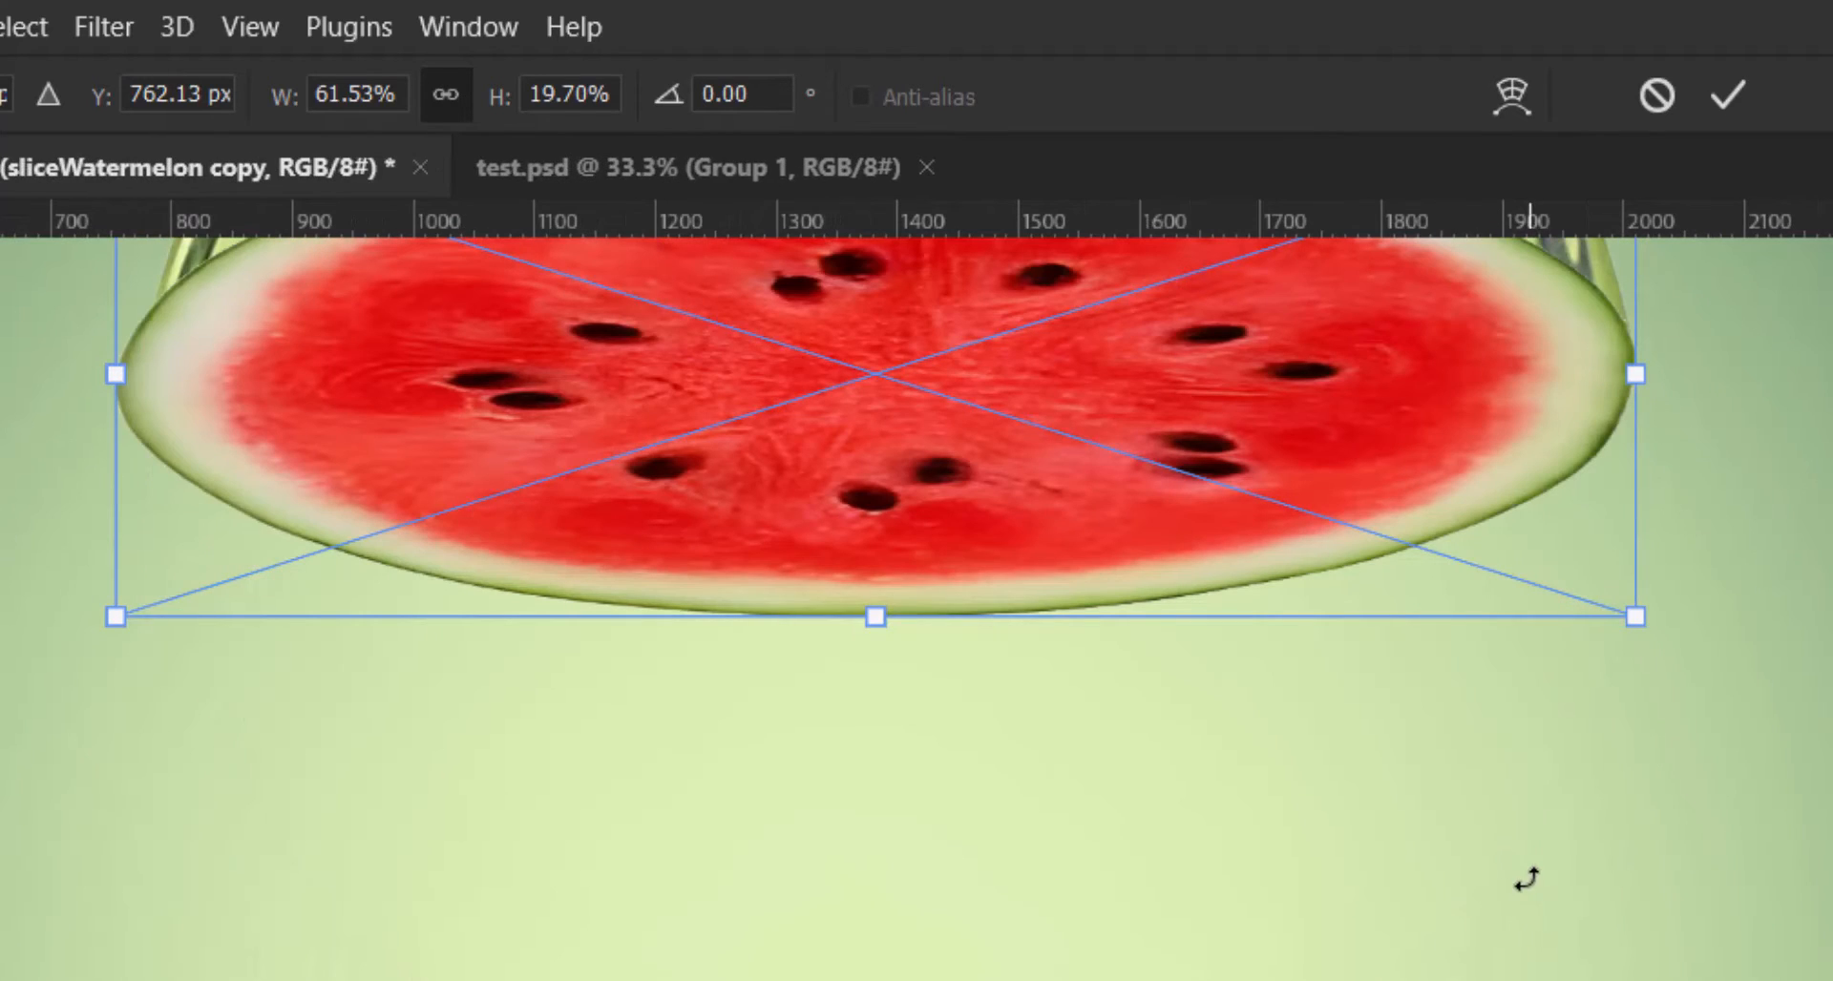
scroll(916, 611, "up", 5)
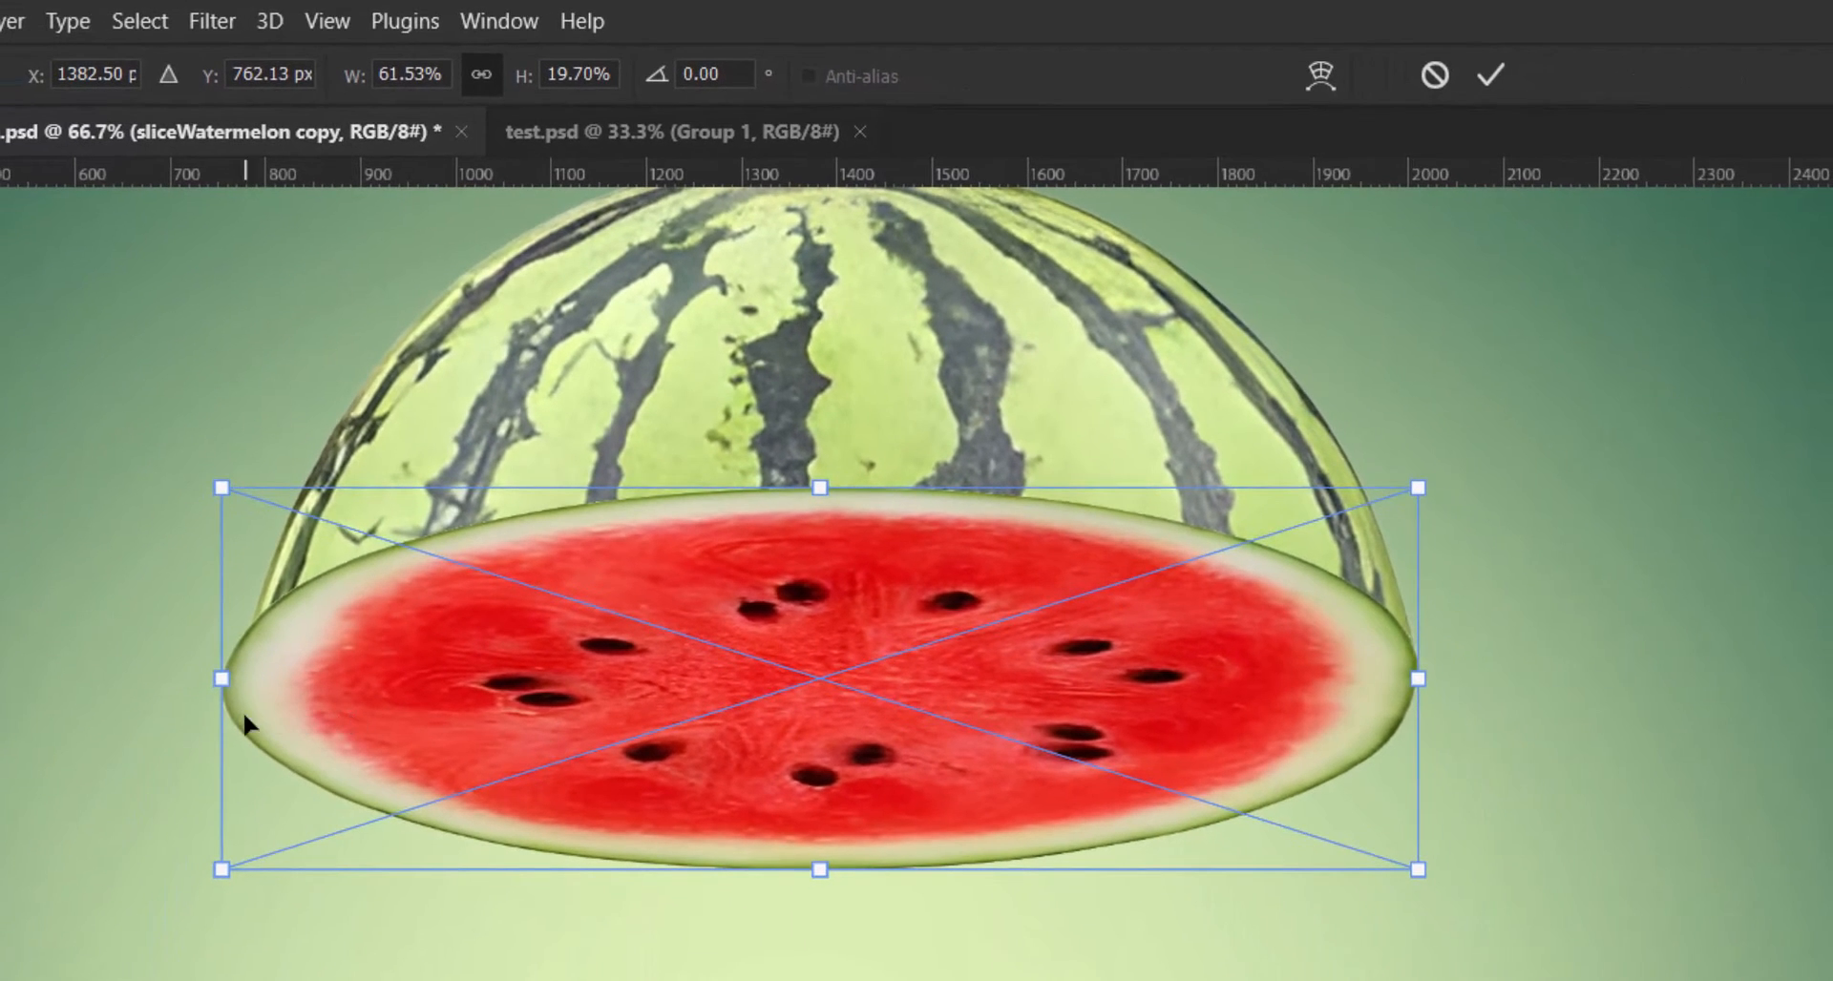
left_click_drag(225, 683, 242, 689)
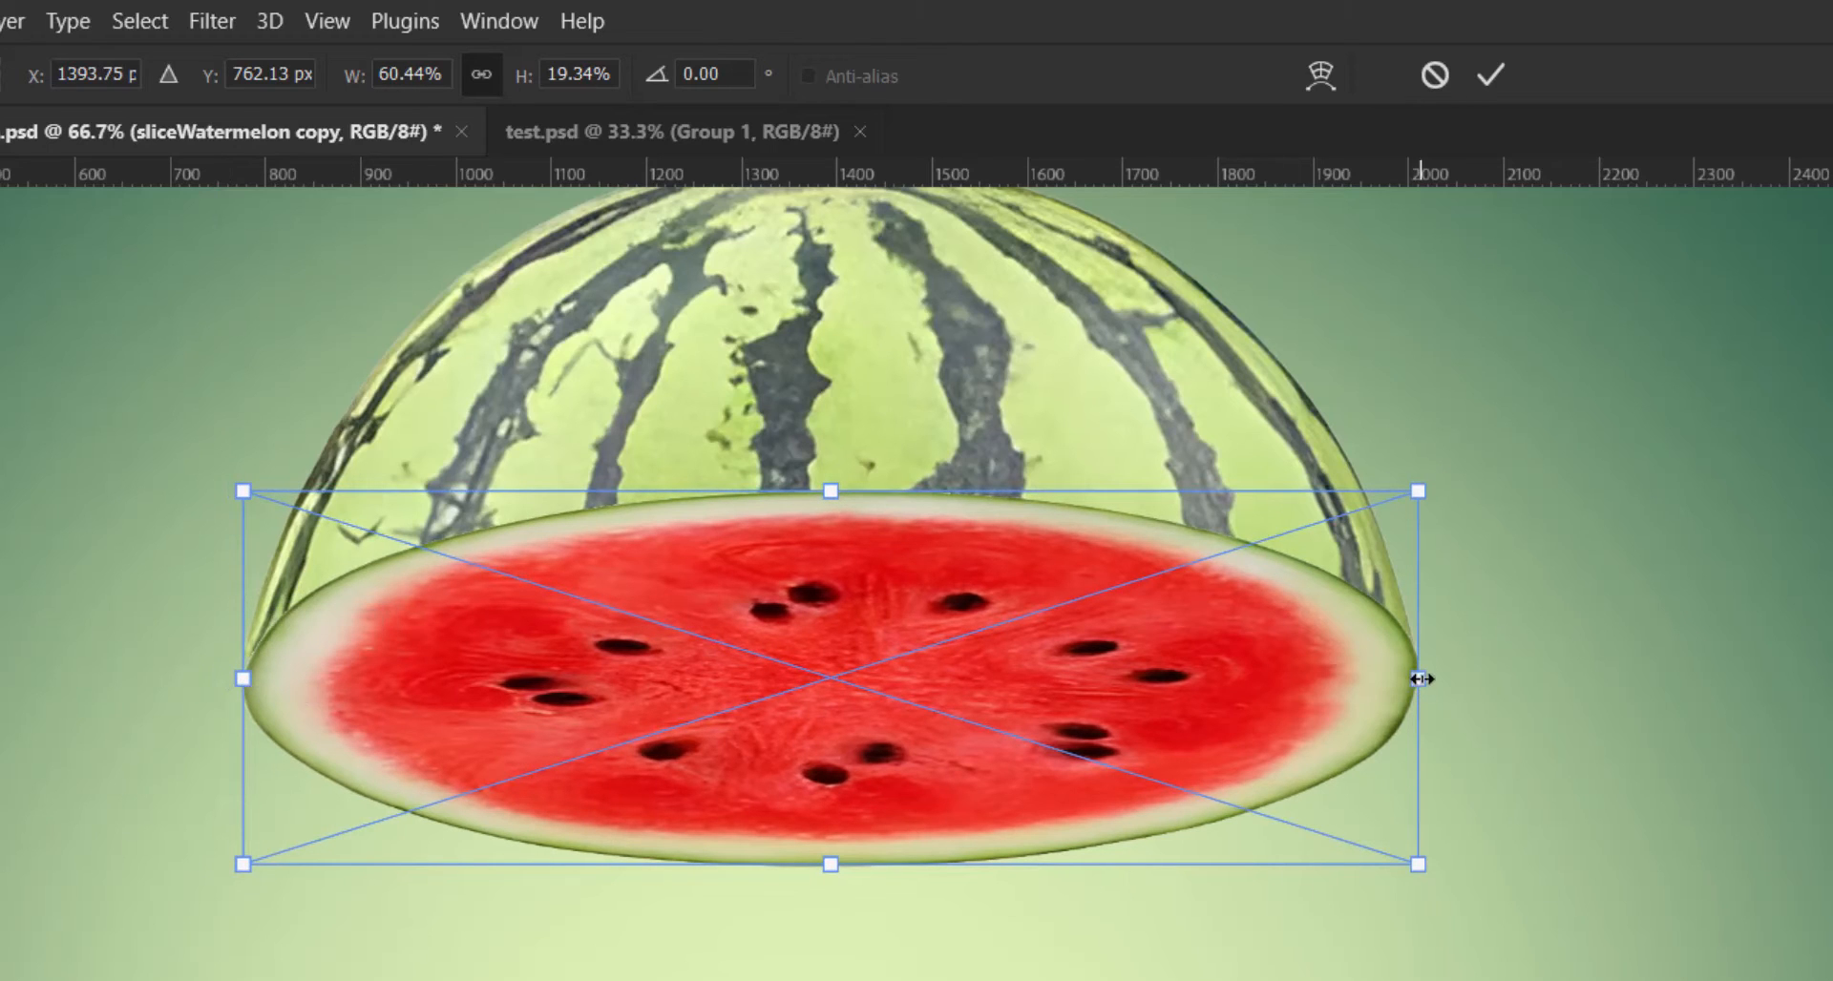
left_click_drag(1419, 680, 1411, 683)
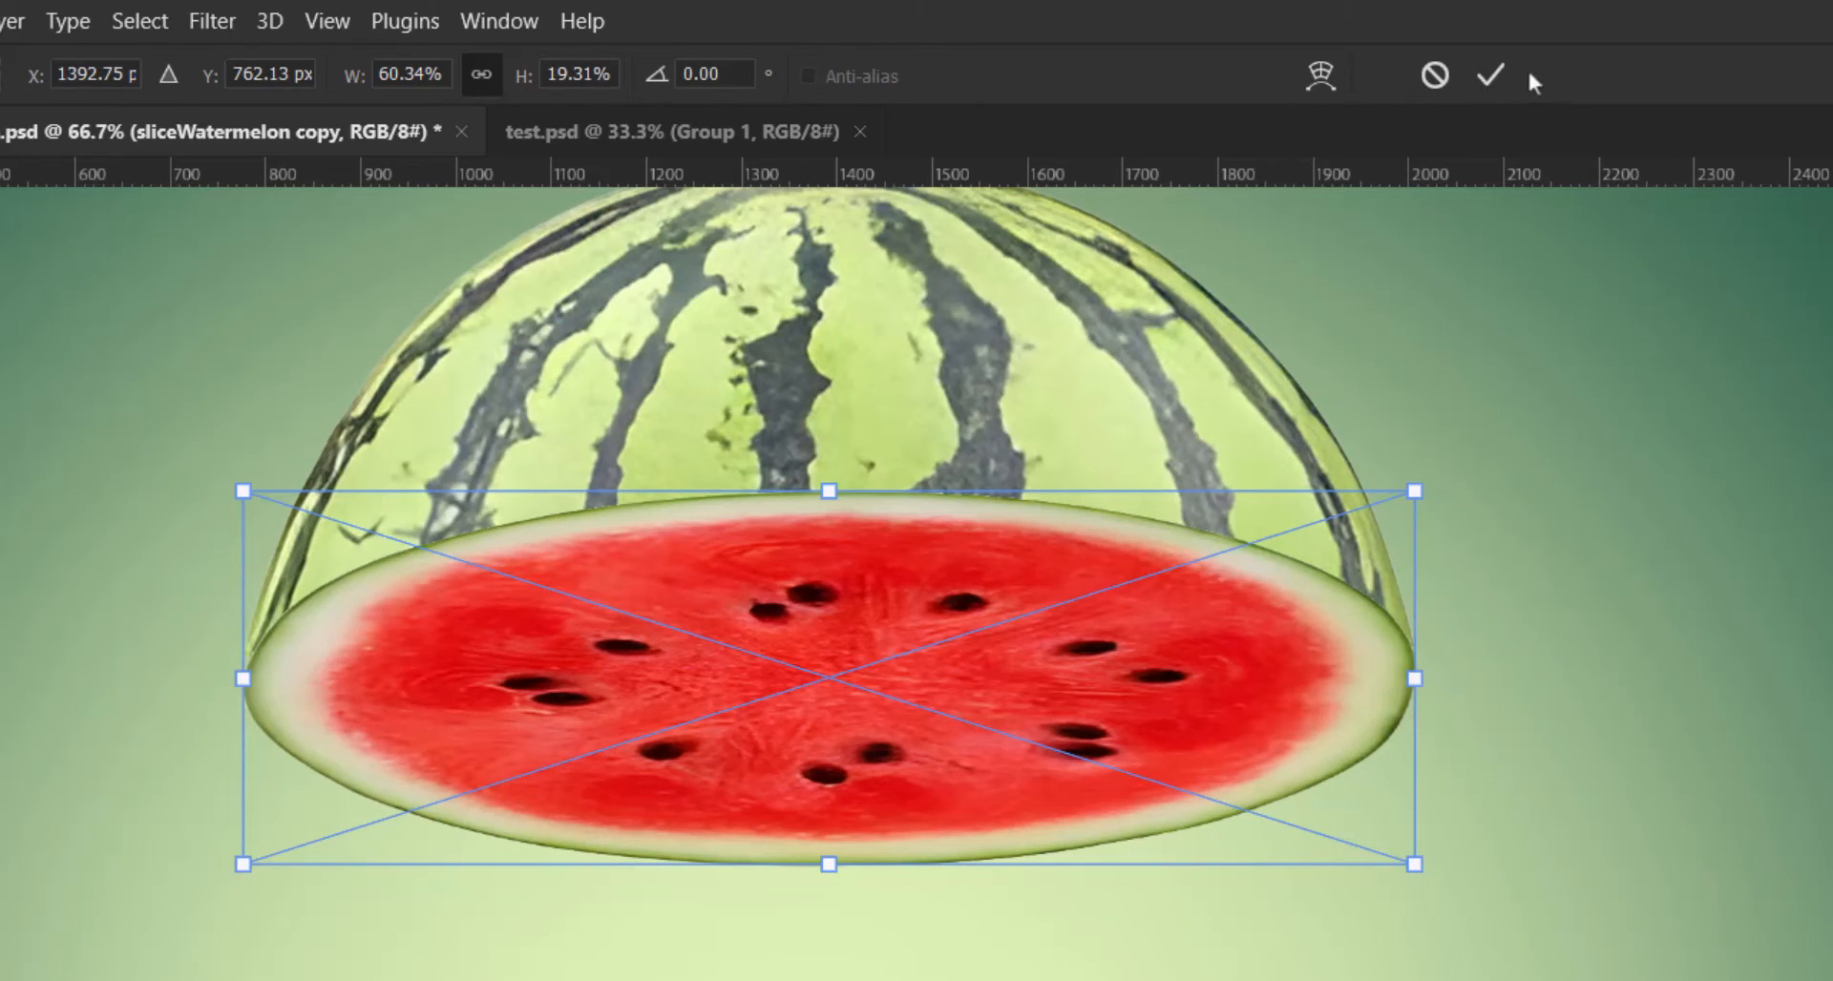
left_click(1490, 75)
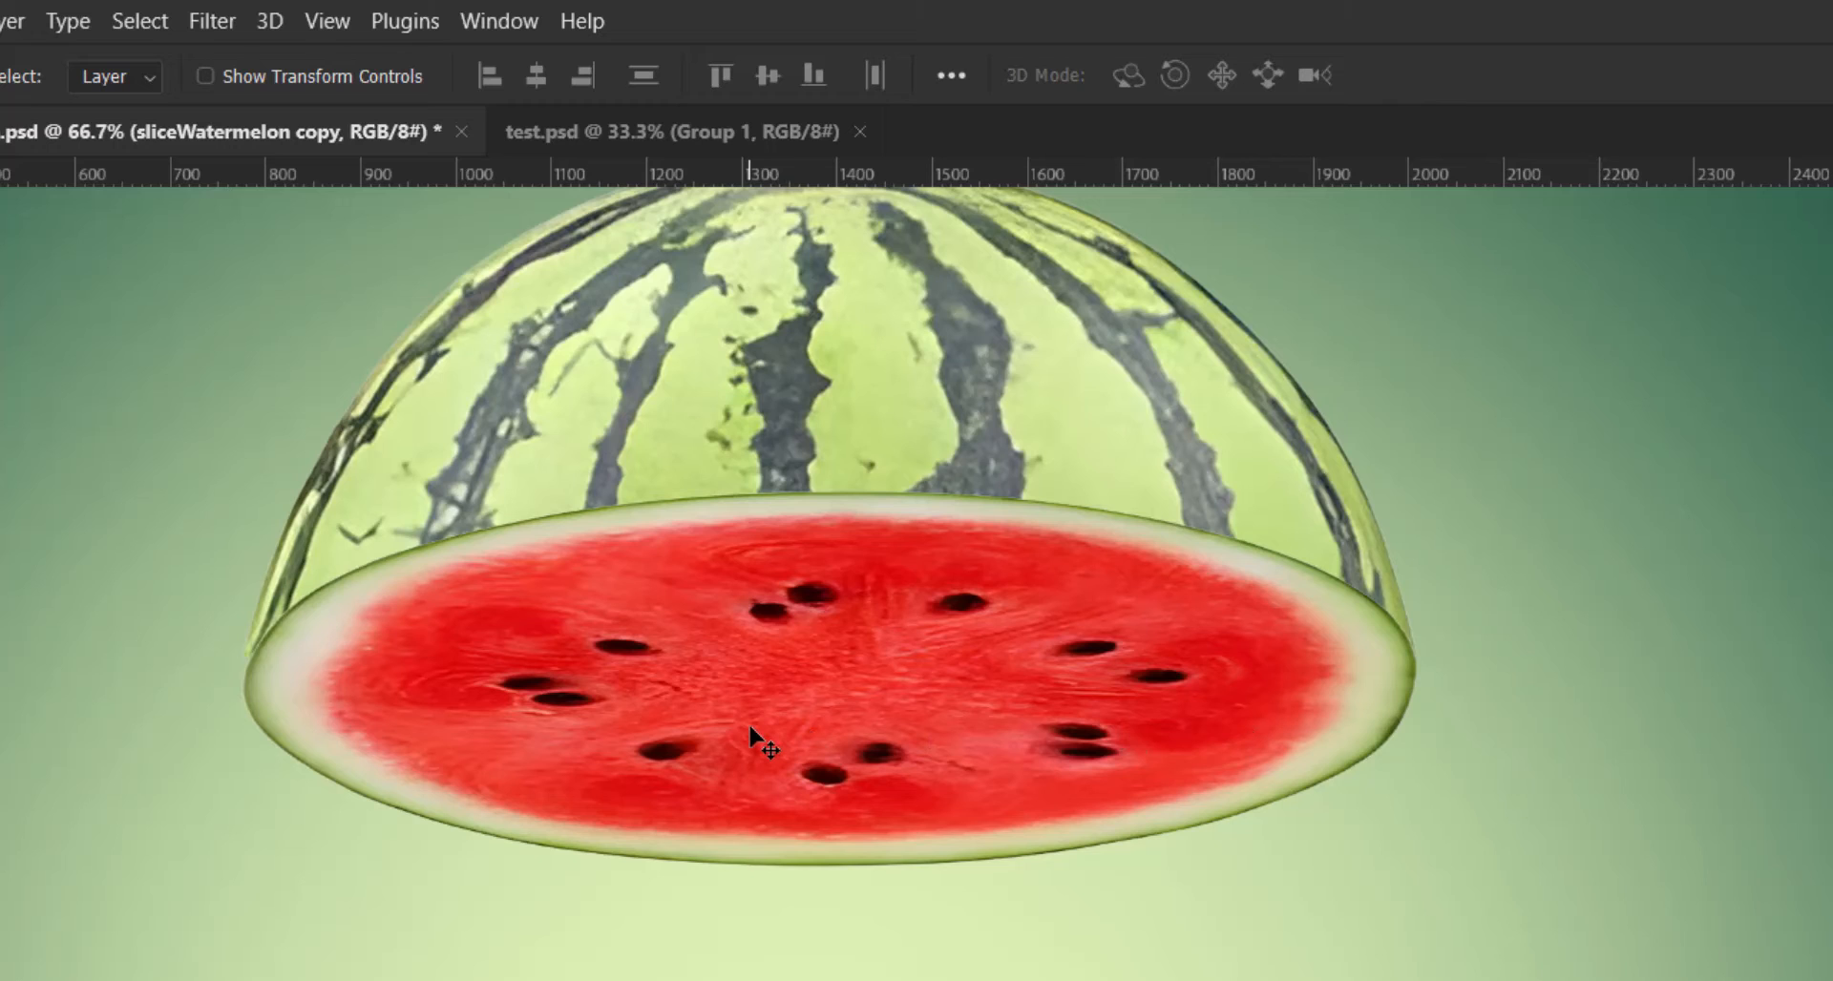
Nudge the flattened slice straight up to a Y position of 543 px so it sits against the top half's cut edge
key("Up")
key("Up")
key("Up")
key("Up")
key("Up")
key("Up")
key("Up")
key("Up")
key("Up")
key("Up")
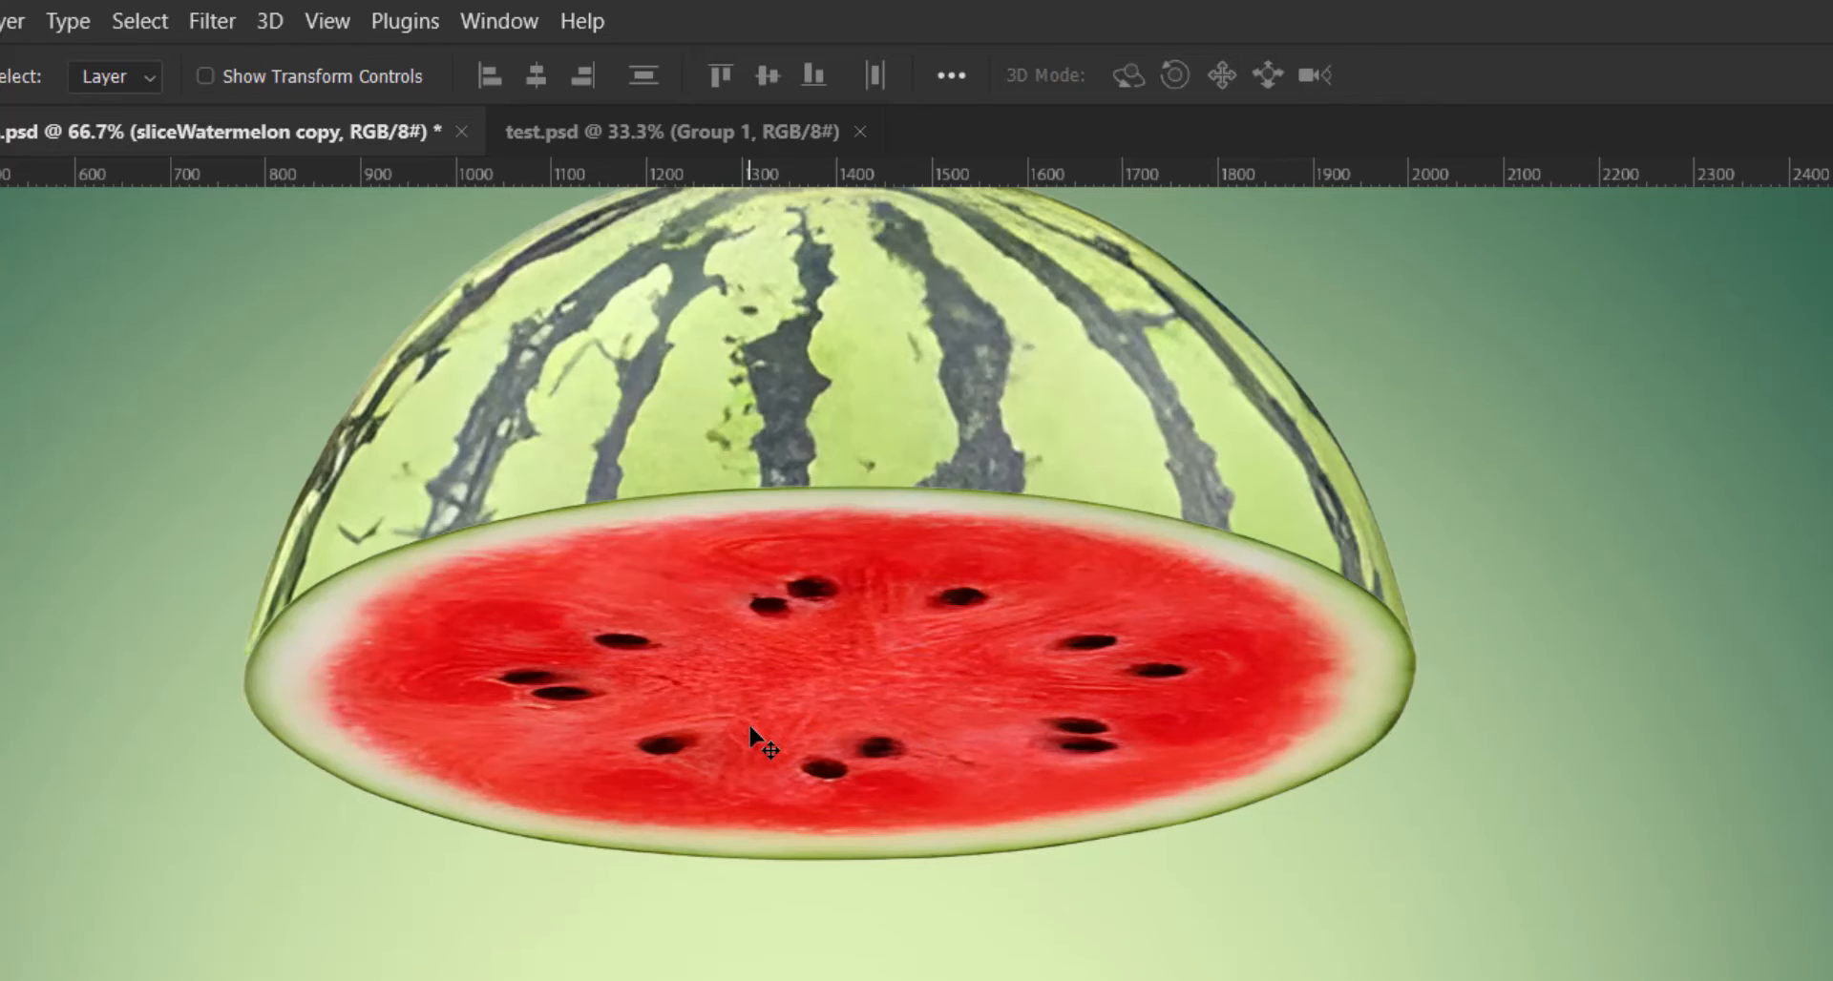
key("Up")
key("Up")
key("Up")
key("Up")
key("Up")
key("Up")
key("Up")
key("Up")
key("Up")
key("Up")
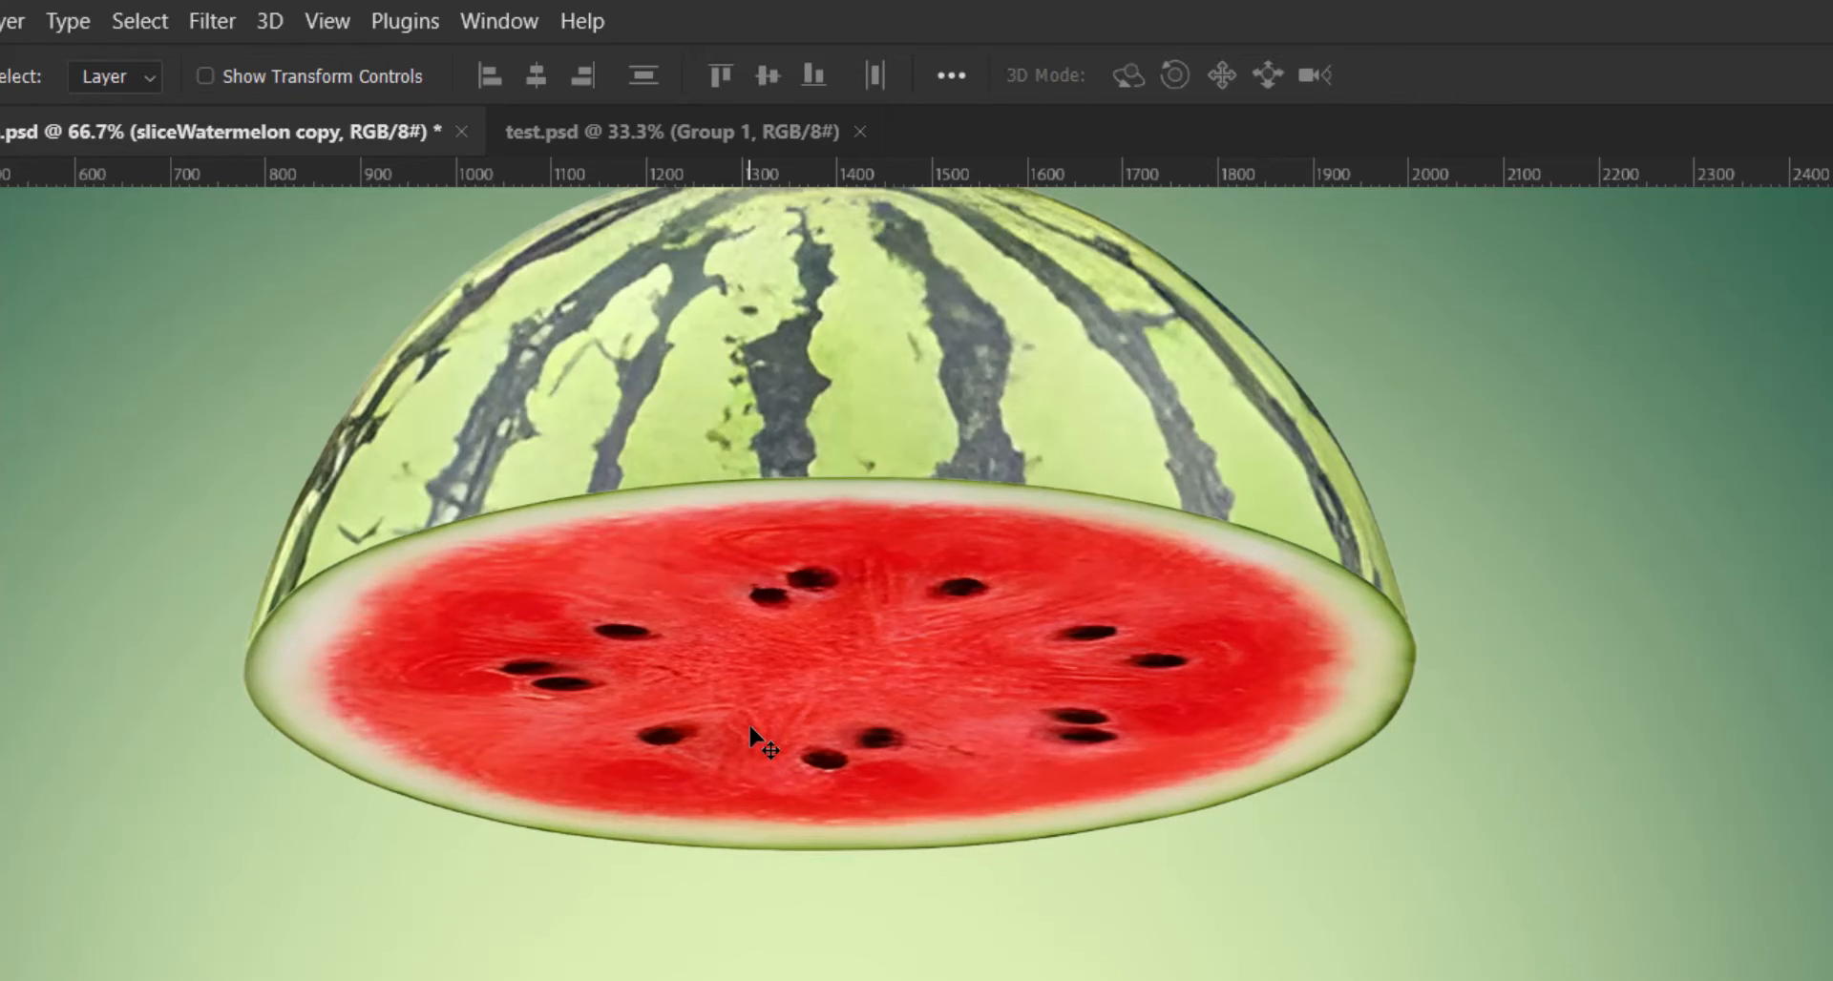
key("Up")
key("Up")
key("Up")
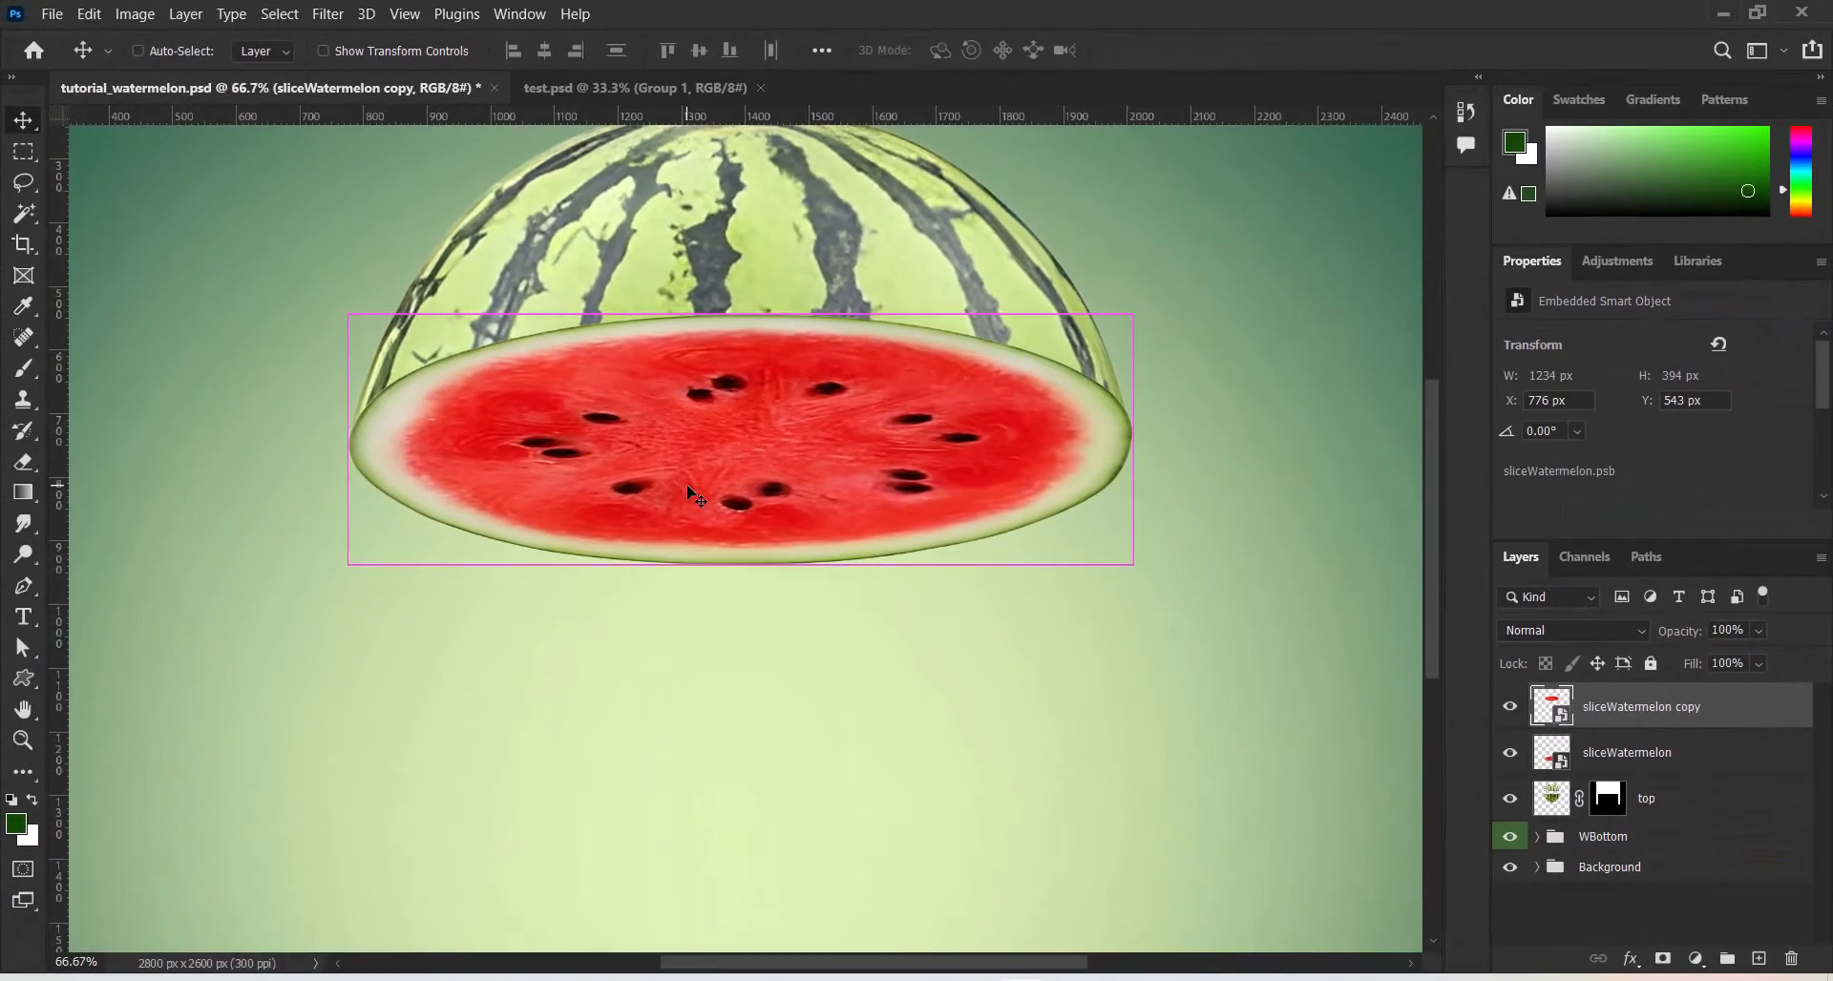
key("ctrl+0")
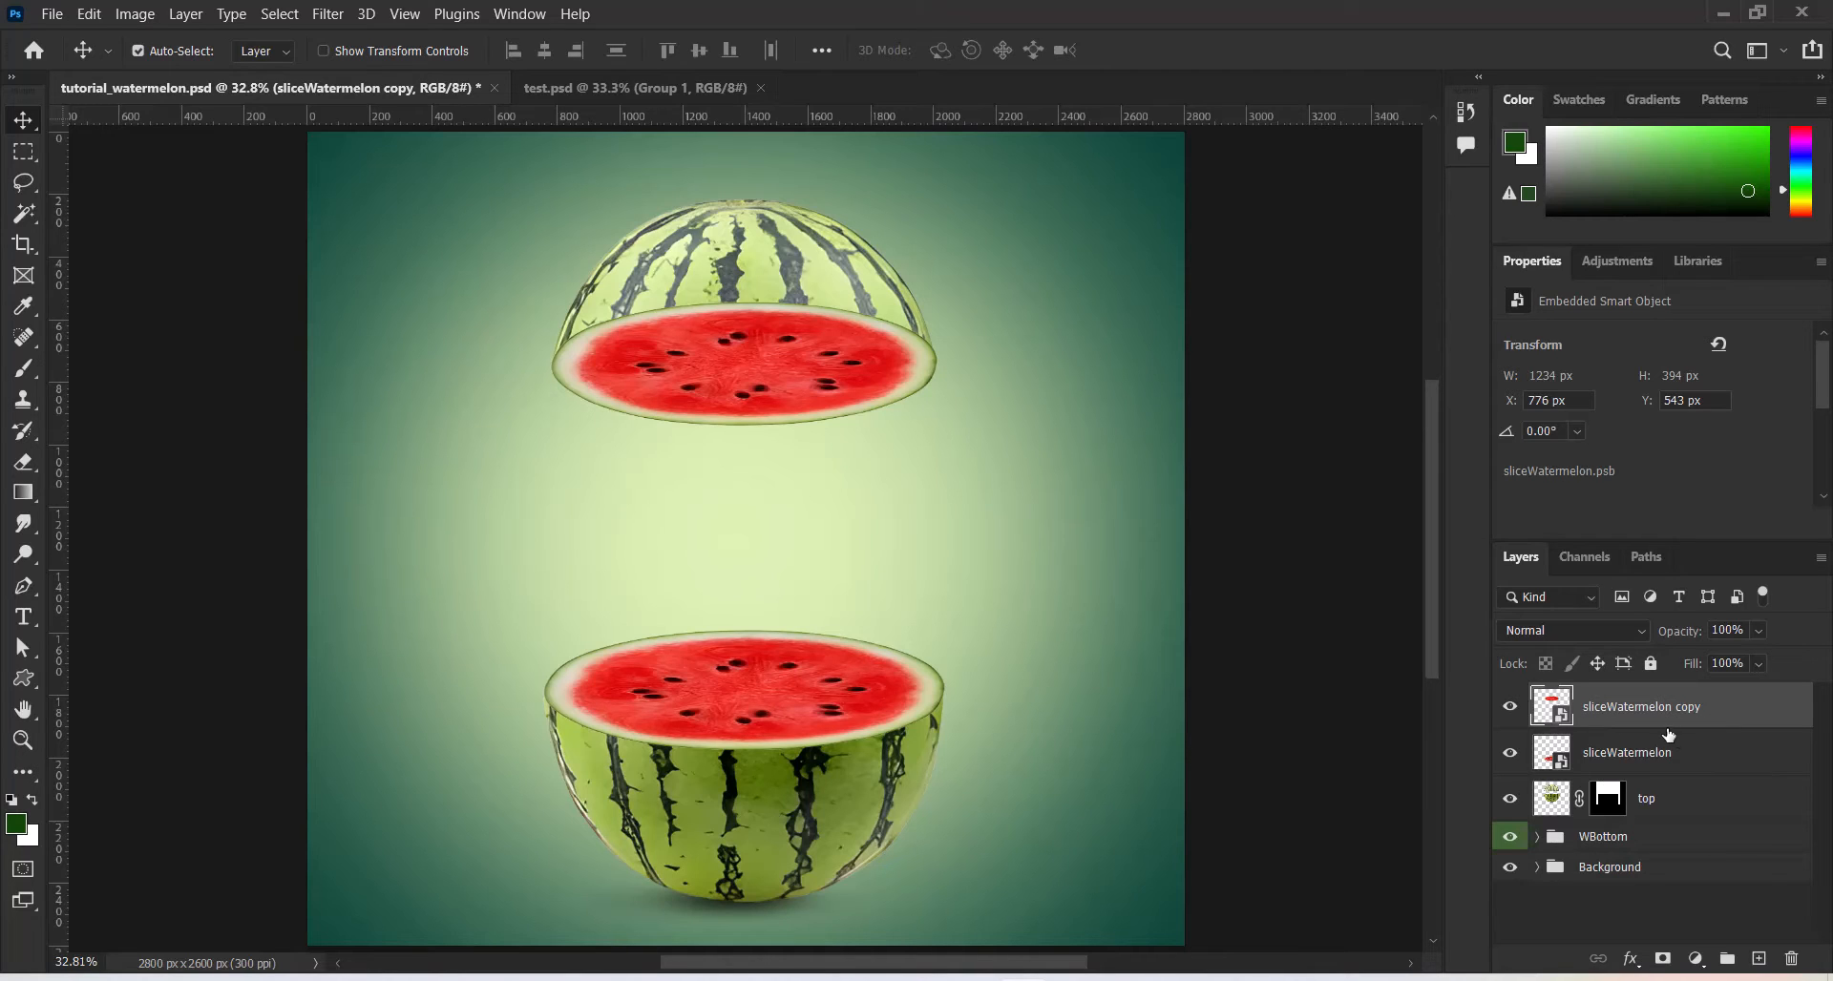
Check the sliceWatermelon copy layer by toggling its visibility, and rename it as top slice
left_click(1511, 711)
left_click(1510, 709)
double_click(1640, 708)
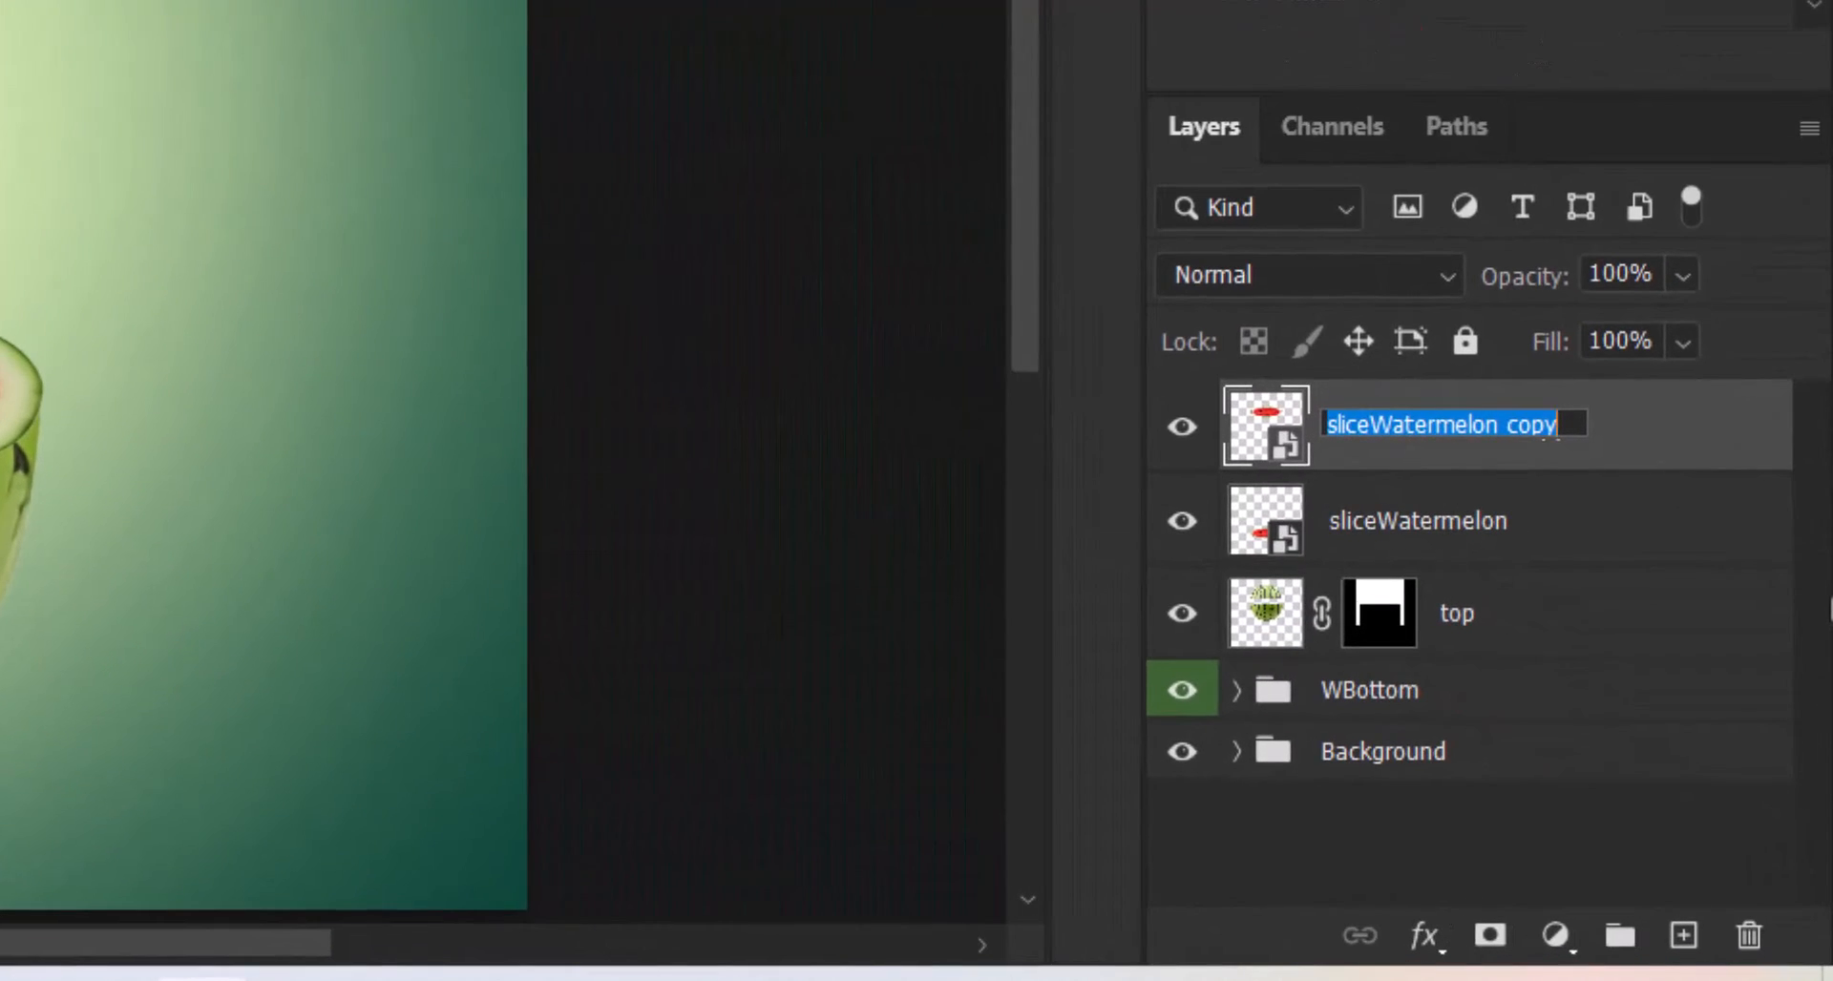
type("top sl")
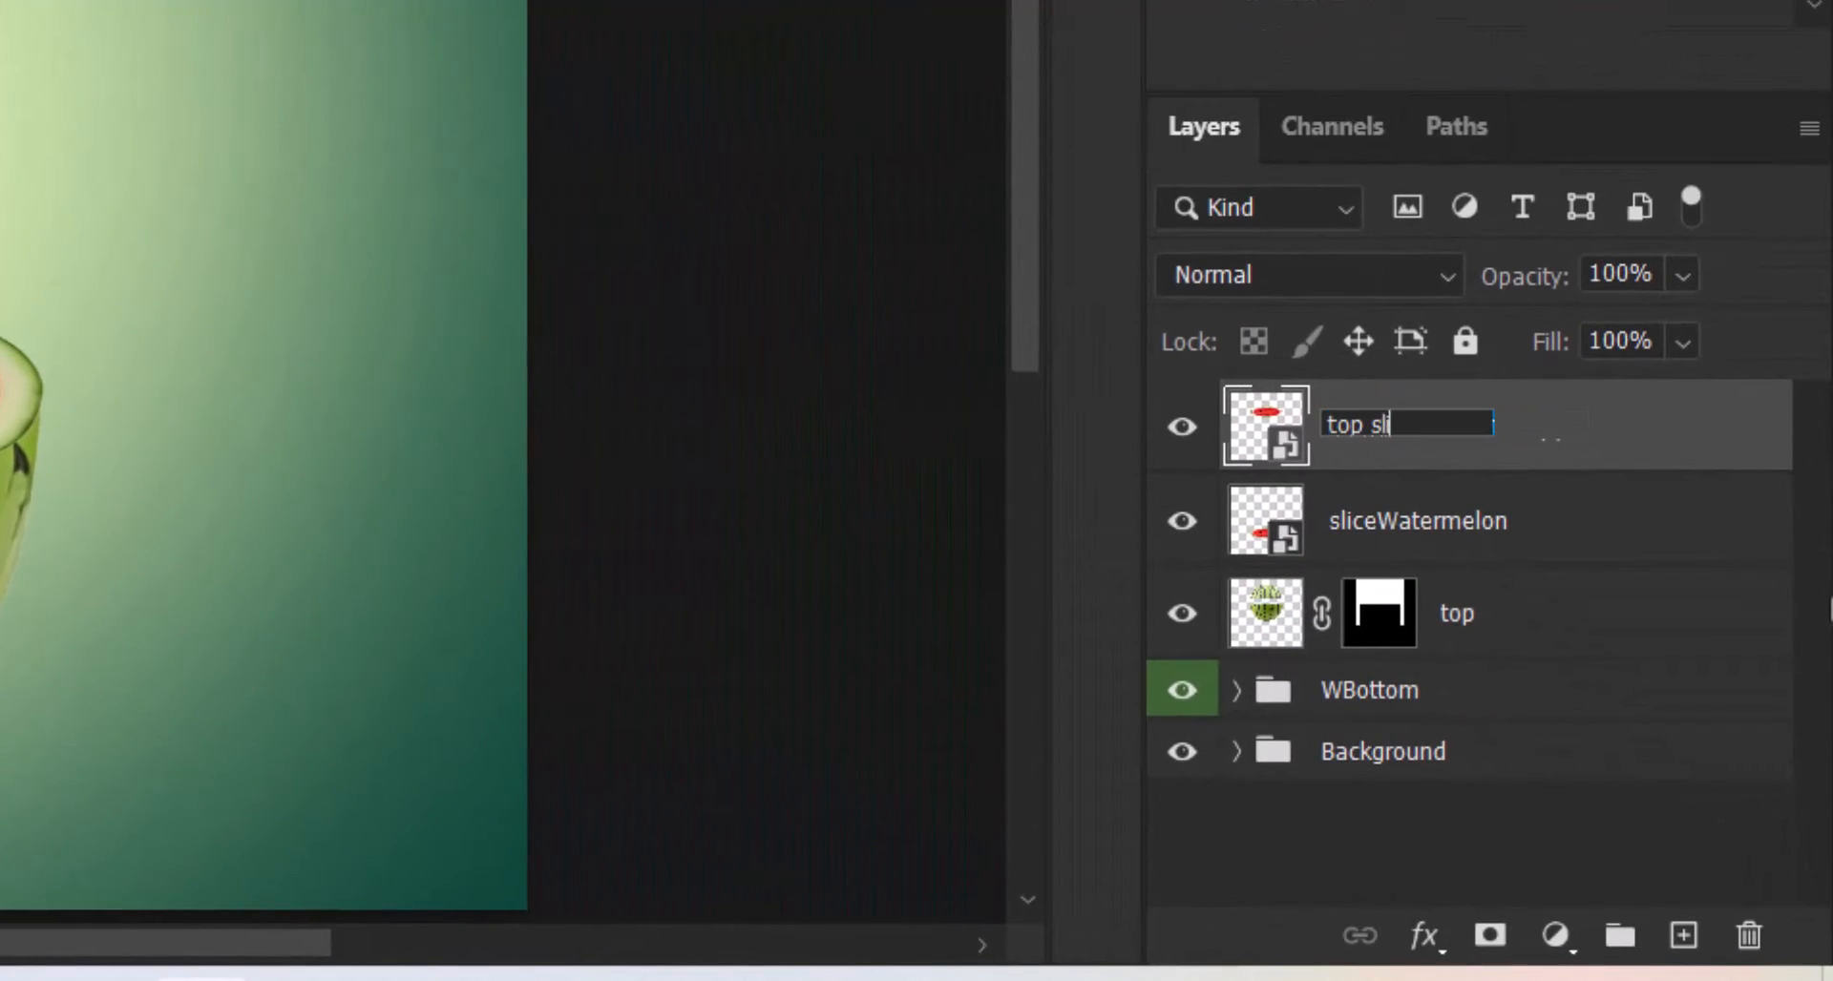
type("ice")
key("Return")
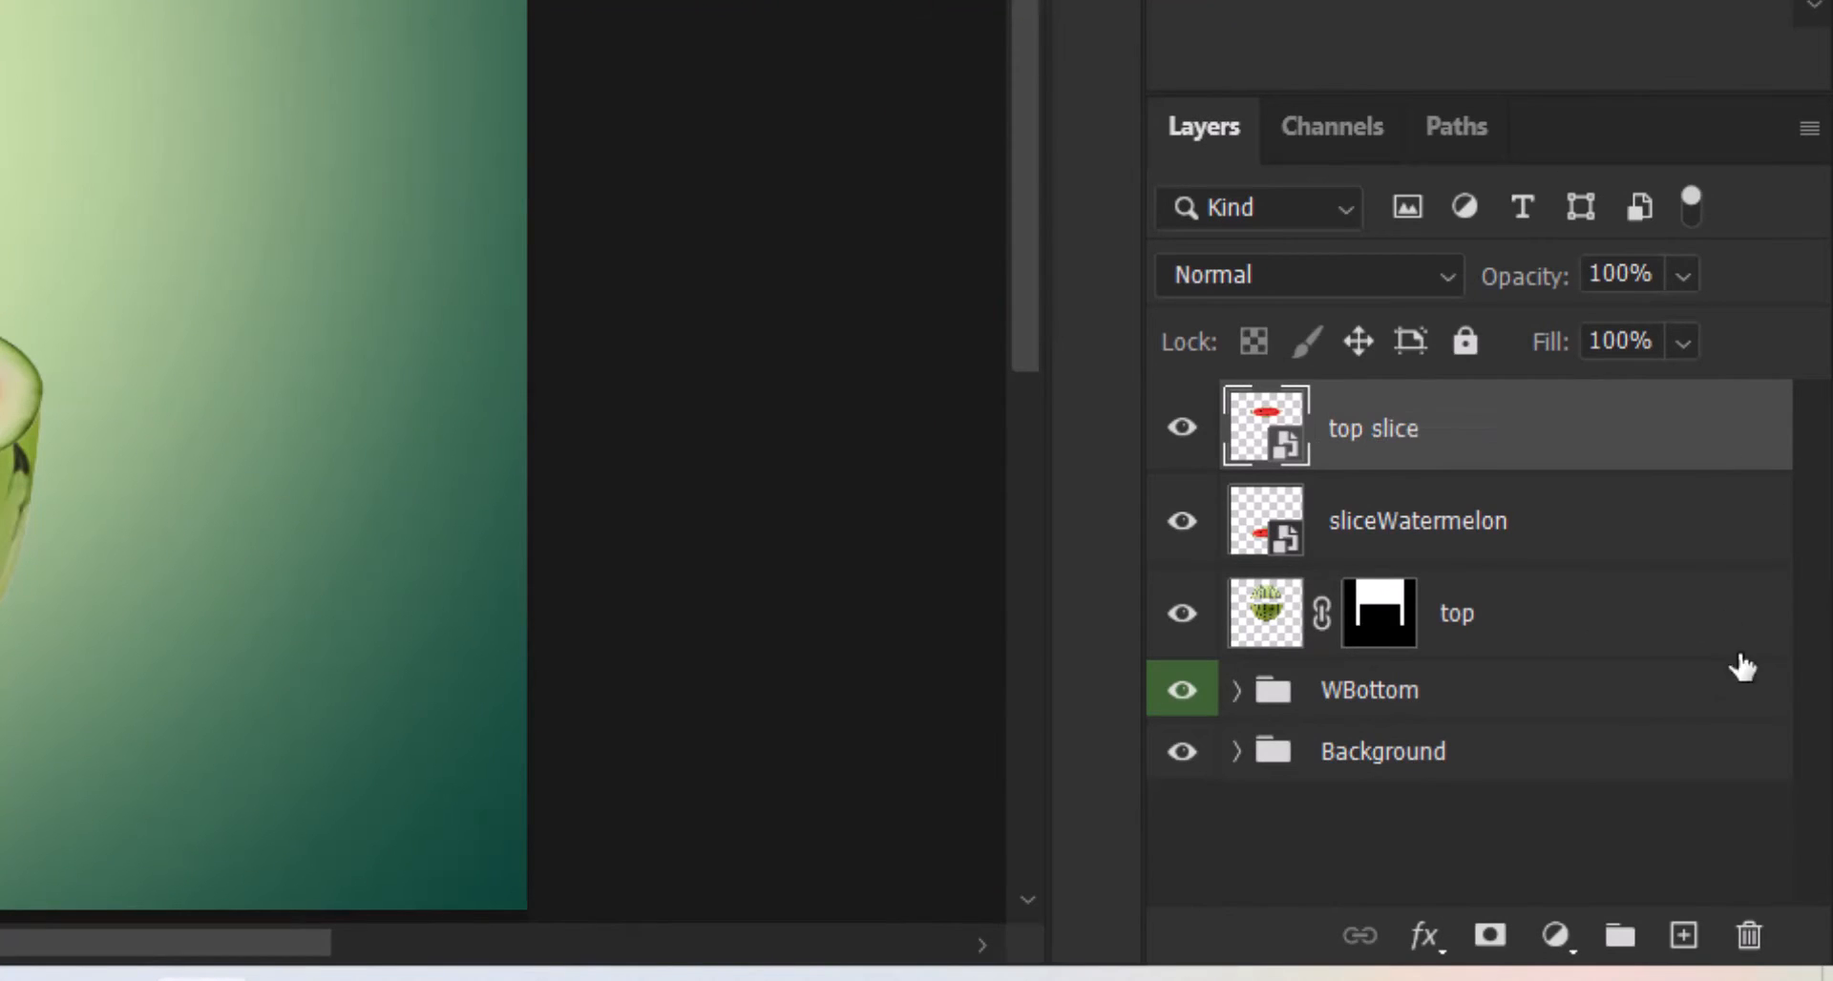
Rename the sliceWatermelon layer as down slice
left_click(1400, 534)
double_click(1399, 523)
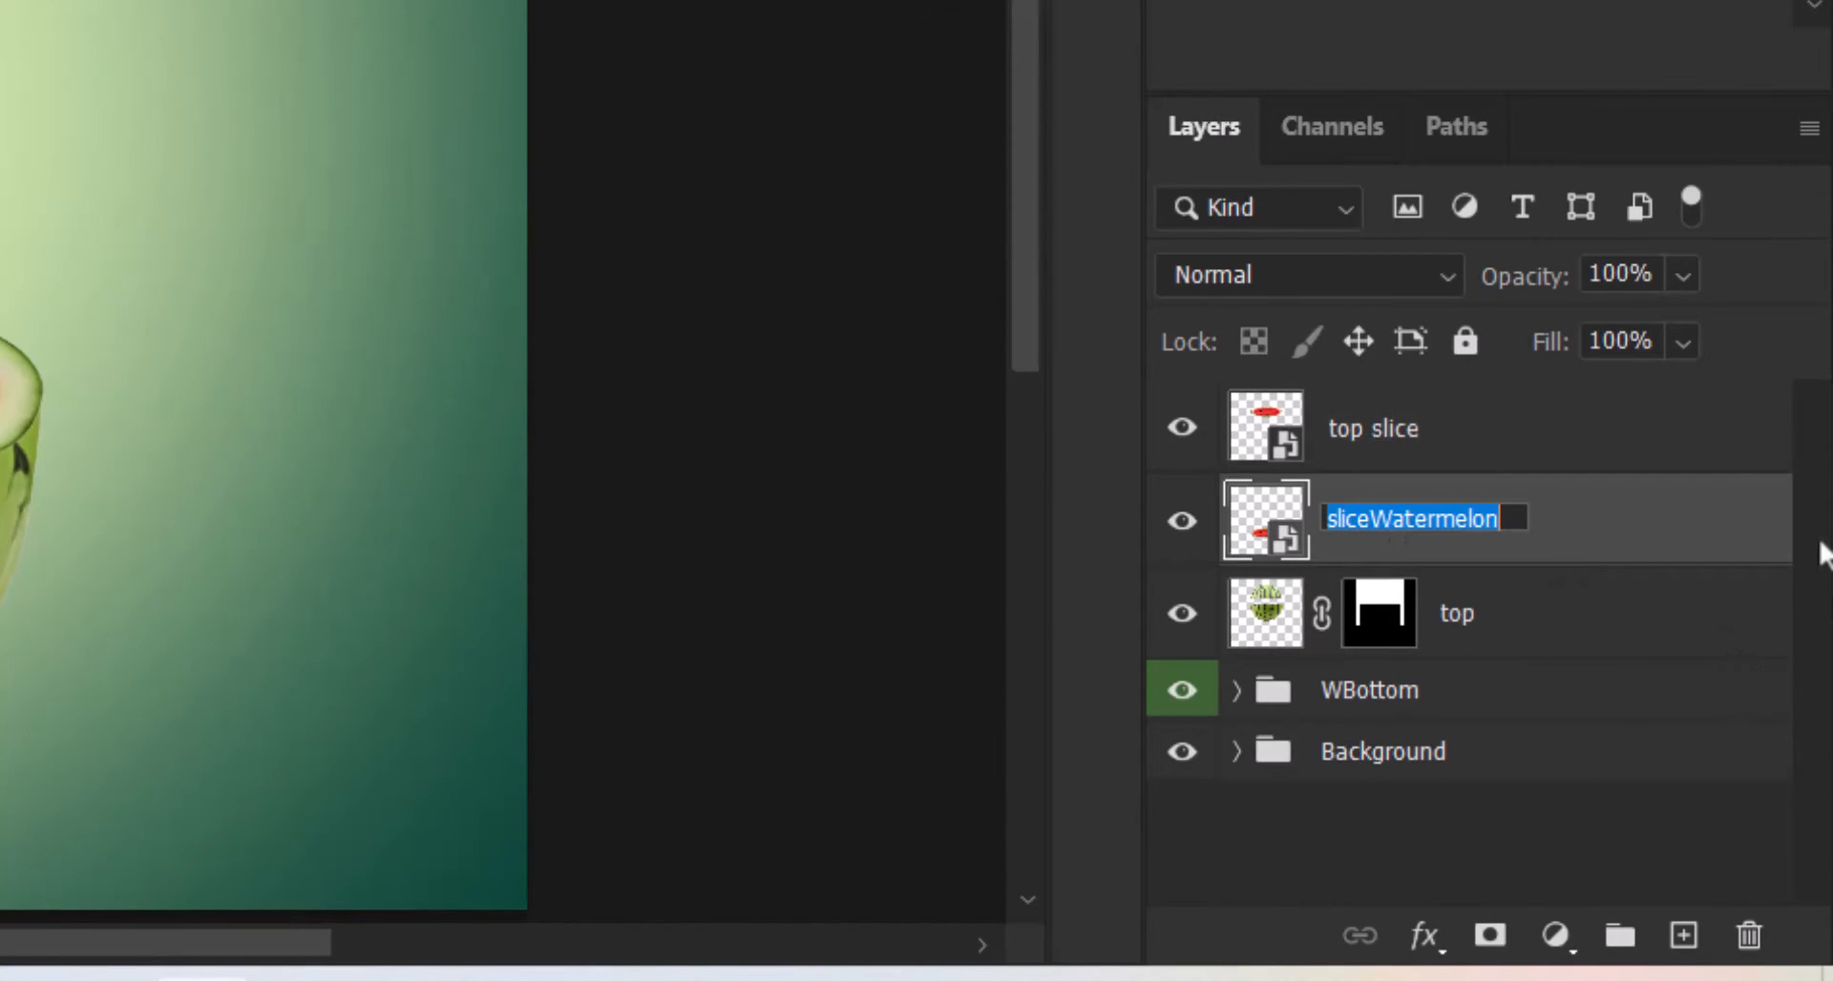
type("dow")
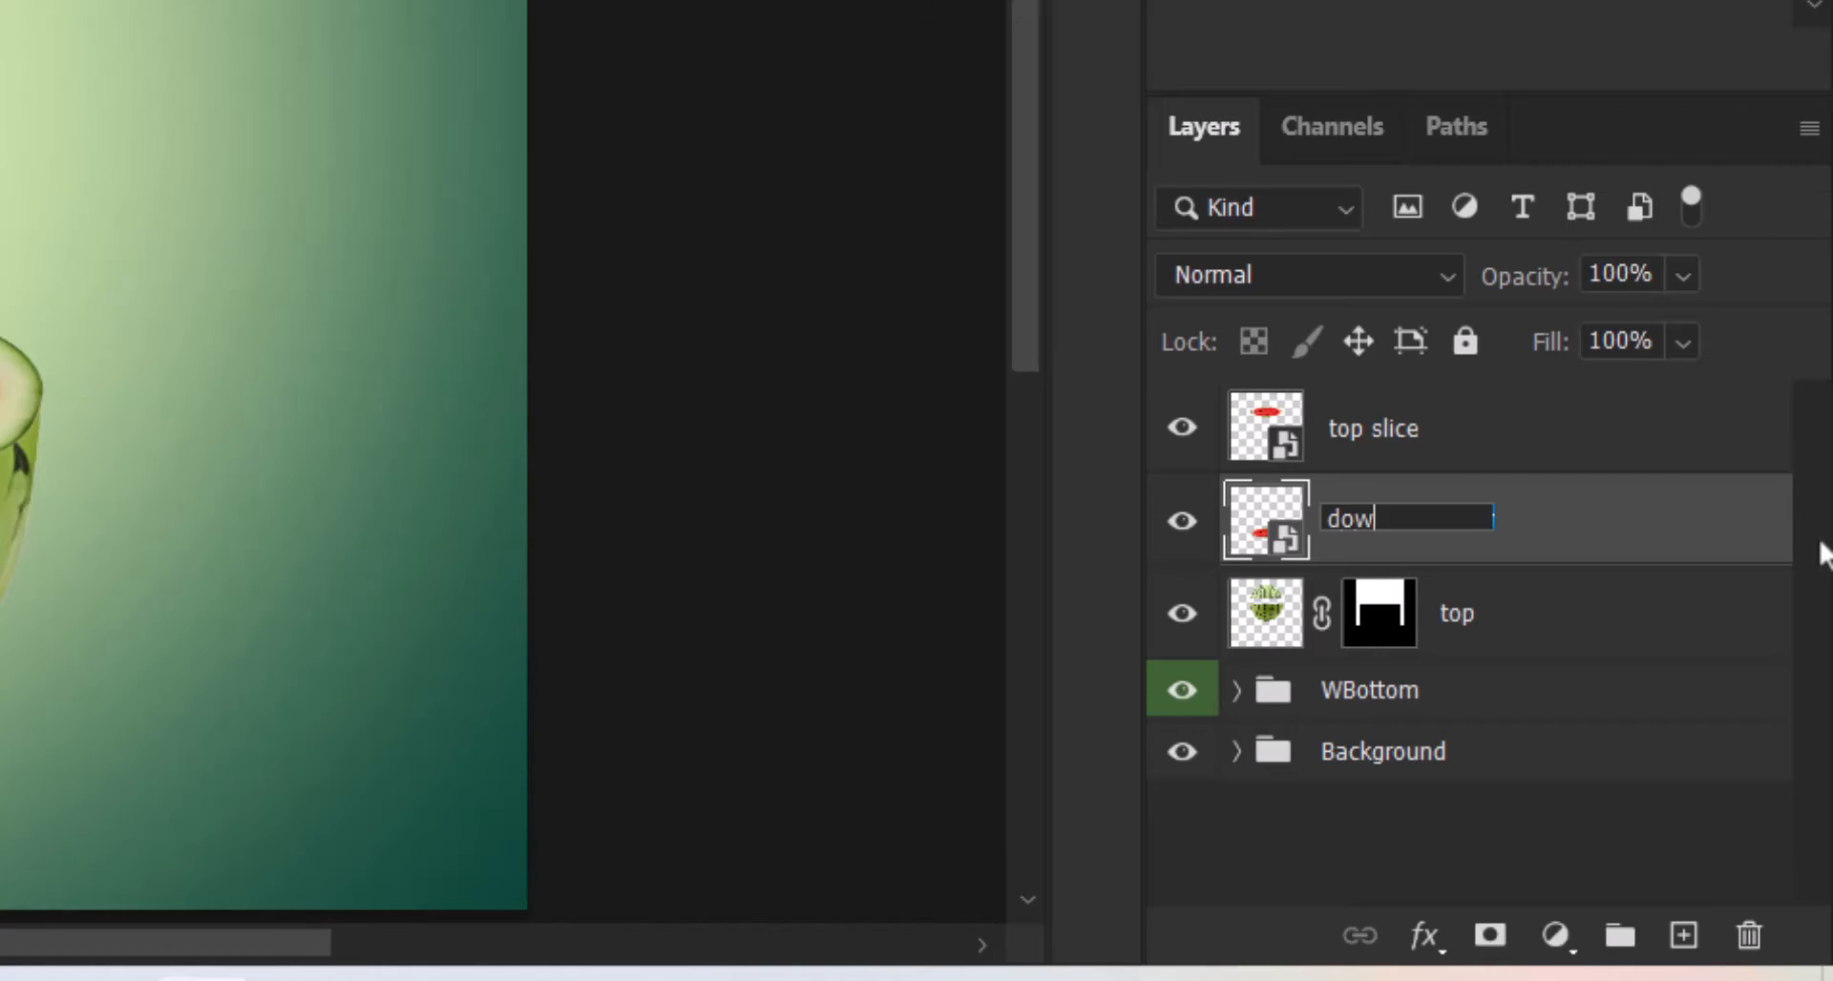
type("n slice")
key("Return")
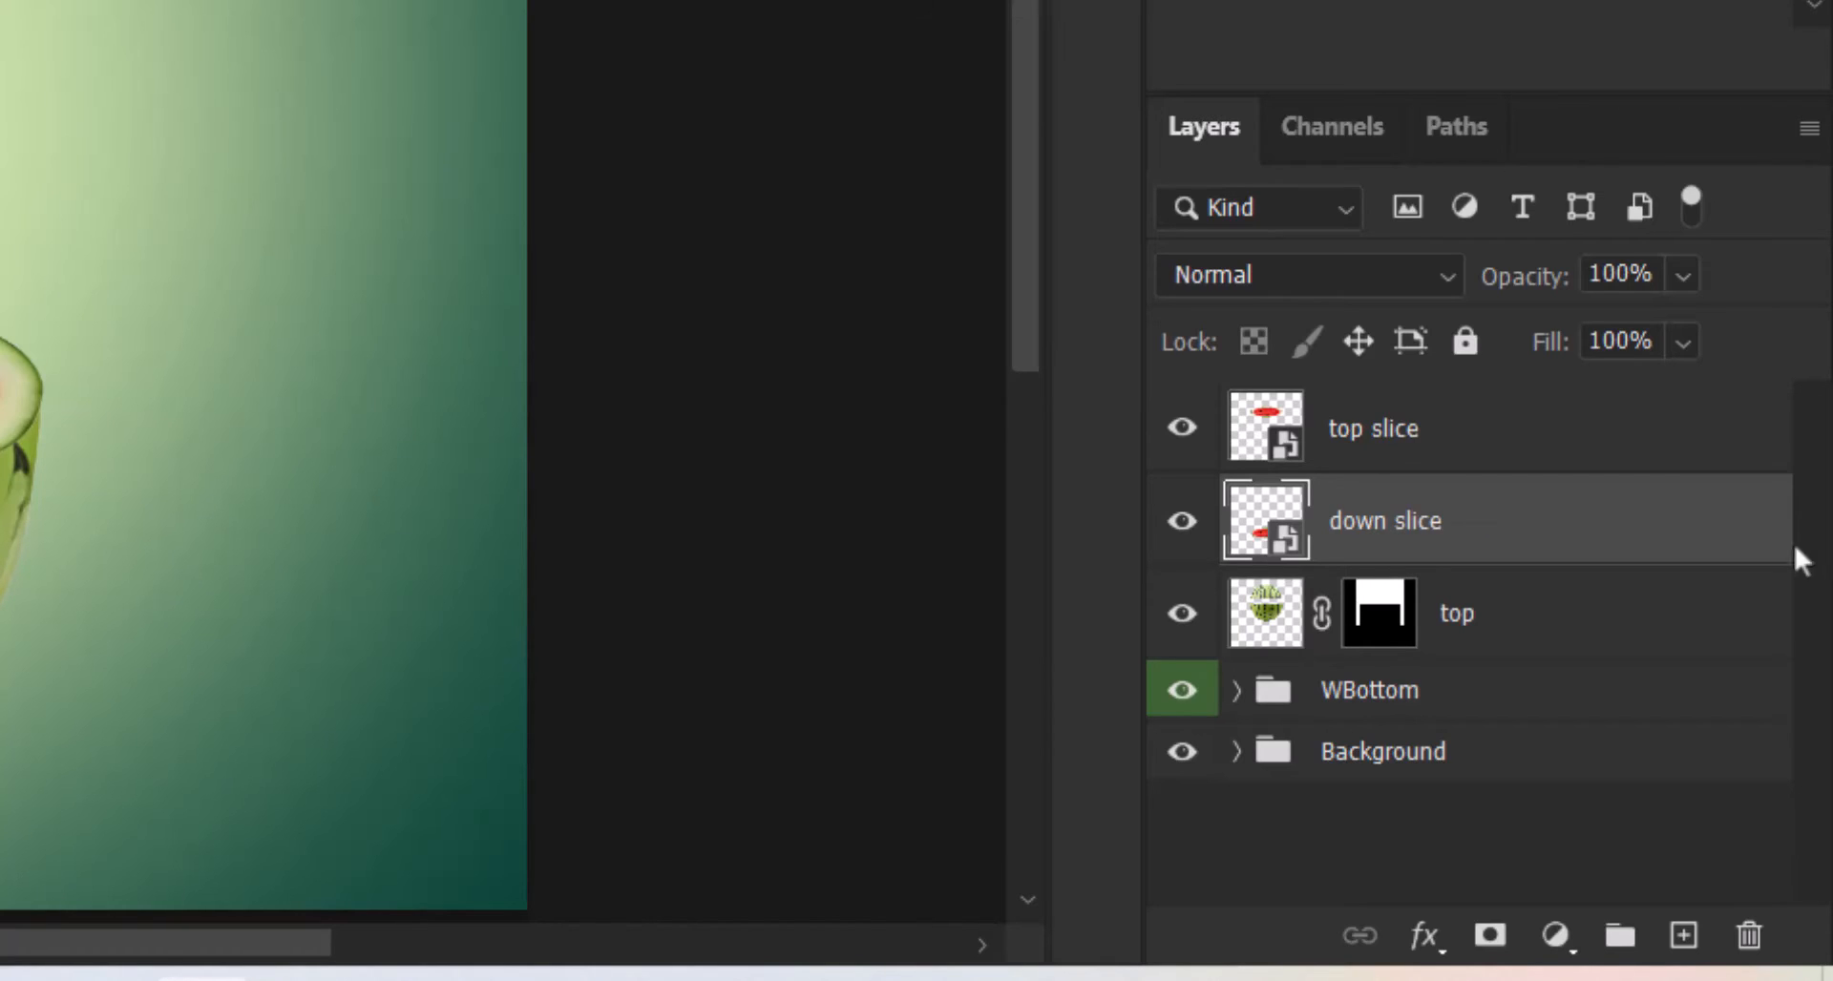
Move the down slice layer into the WBottom group, directly above the bottom layer, and collapse the group
left_click(1237, 691)
scroll(1814, 611, "down", 2)
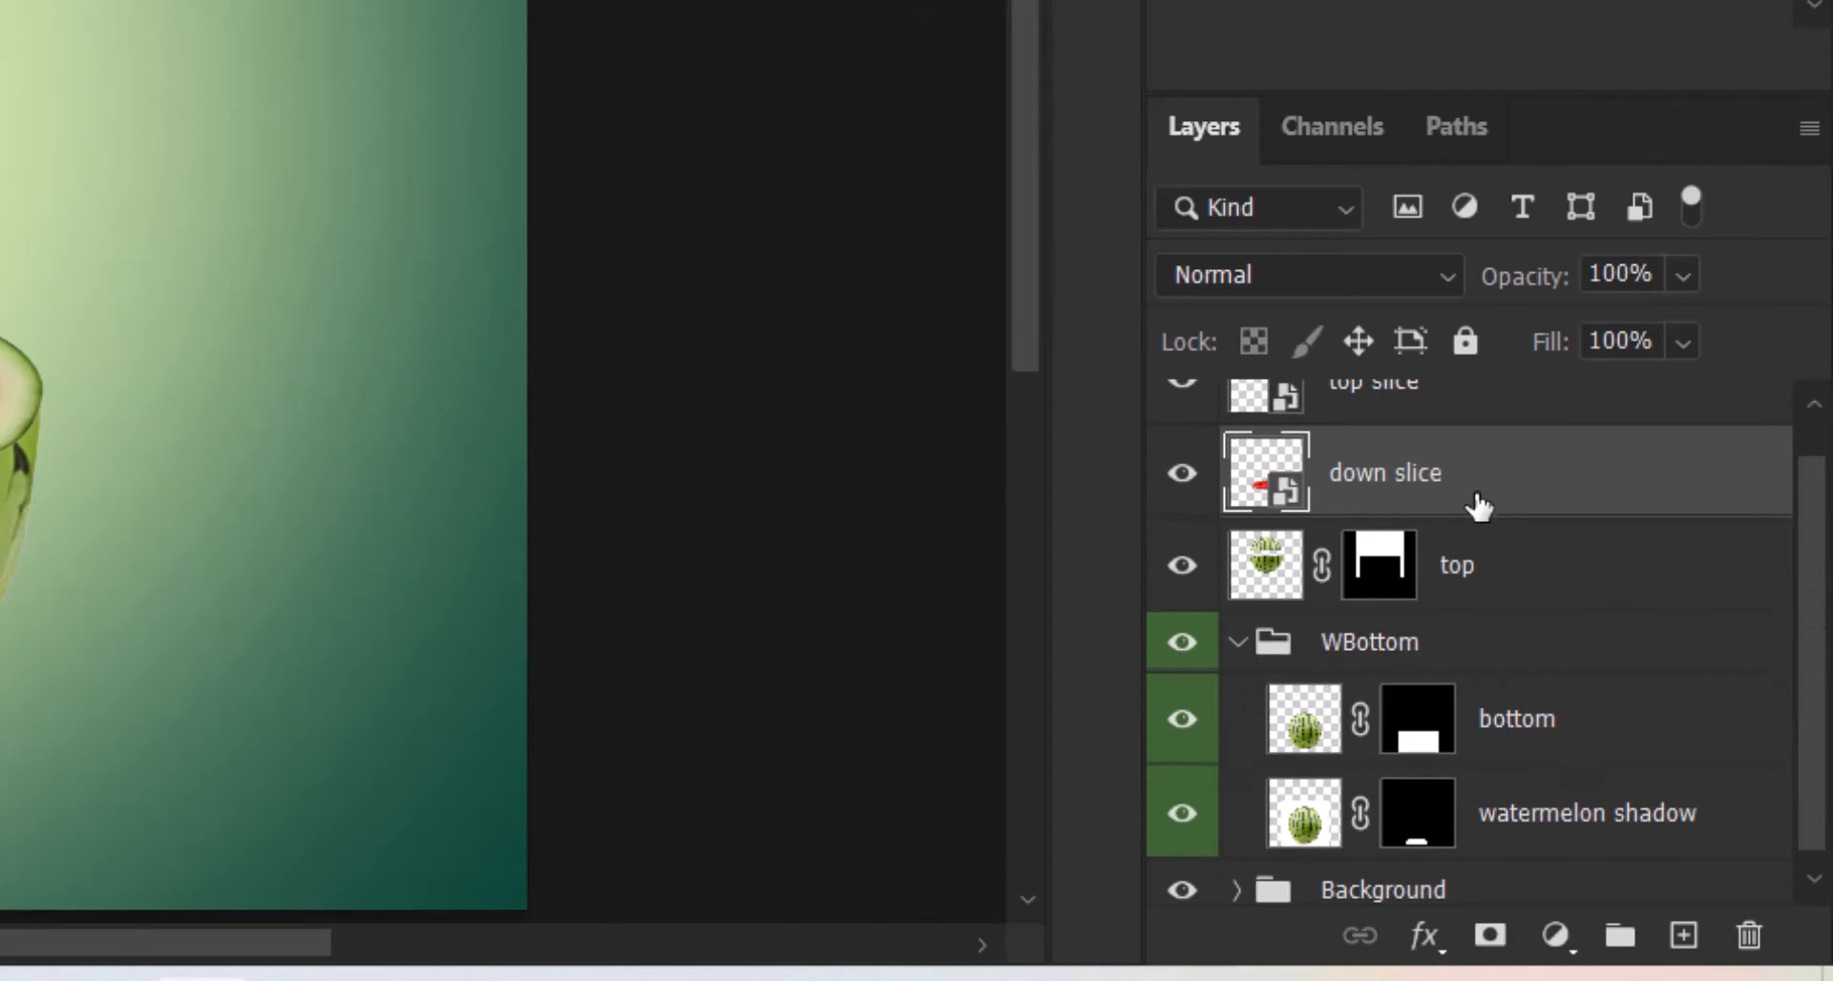
left_click_drag(1480, 487, 1537, 680)
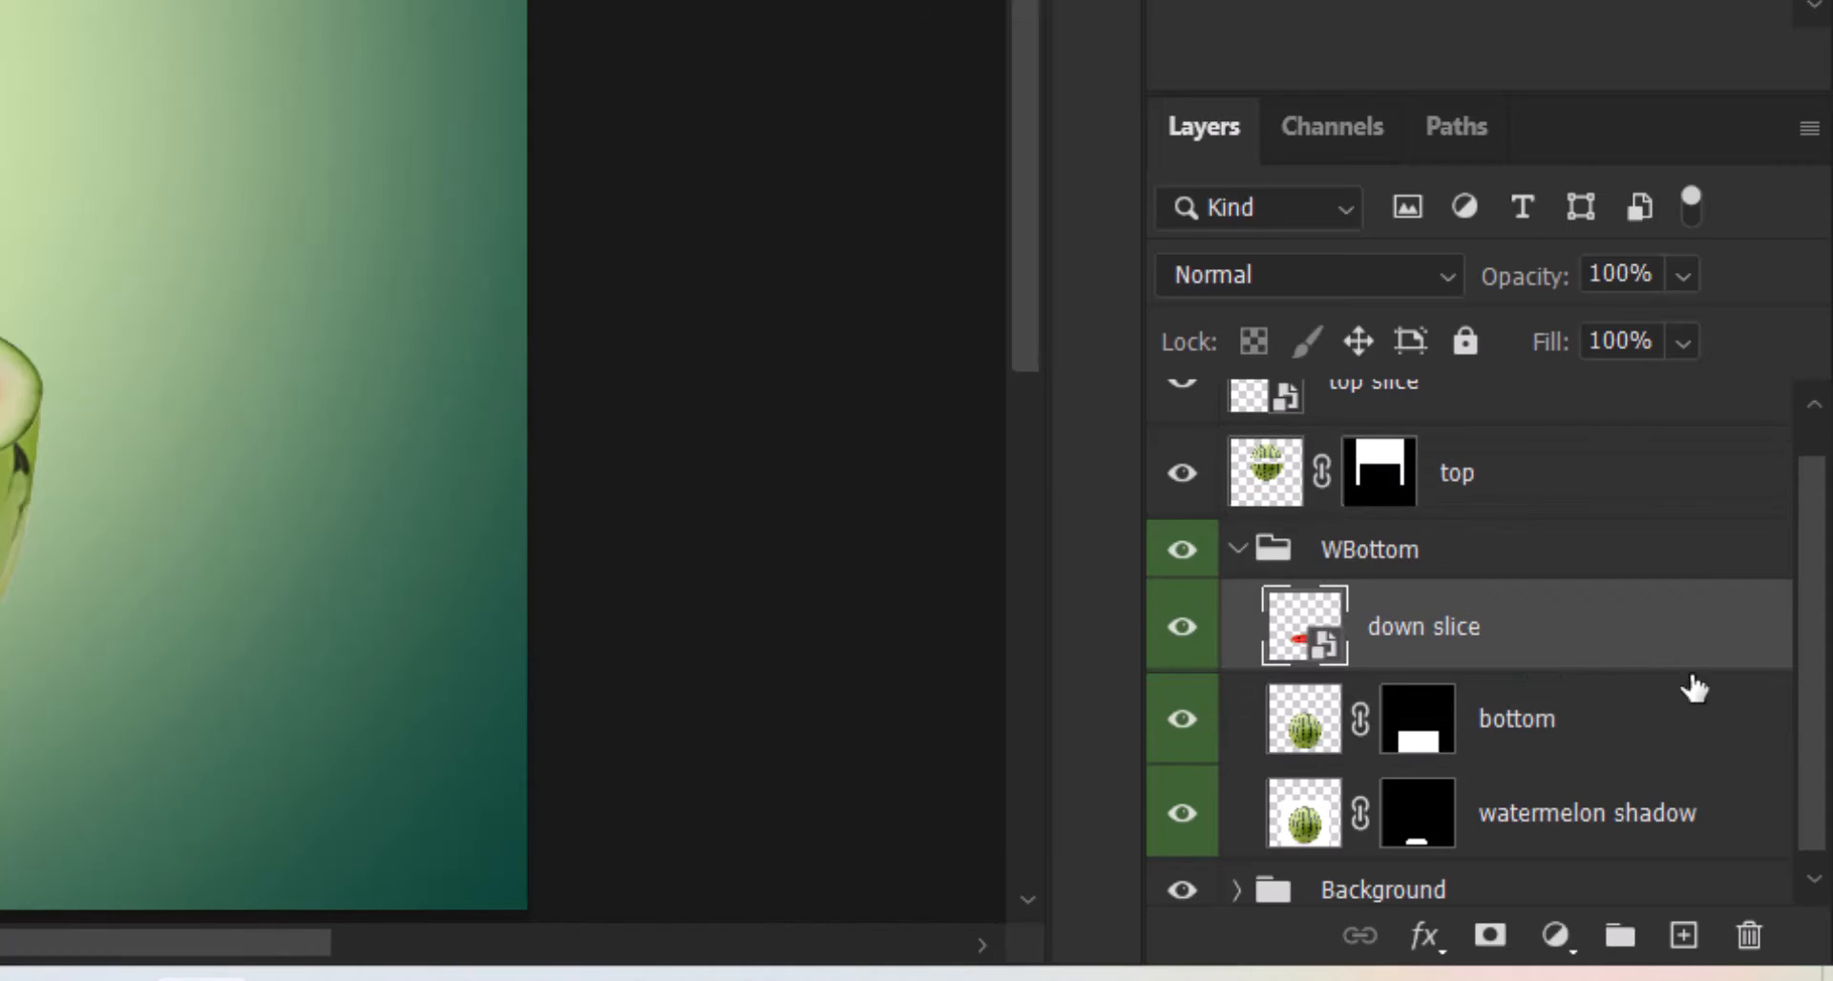
left_click(1238, 552)
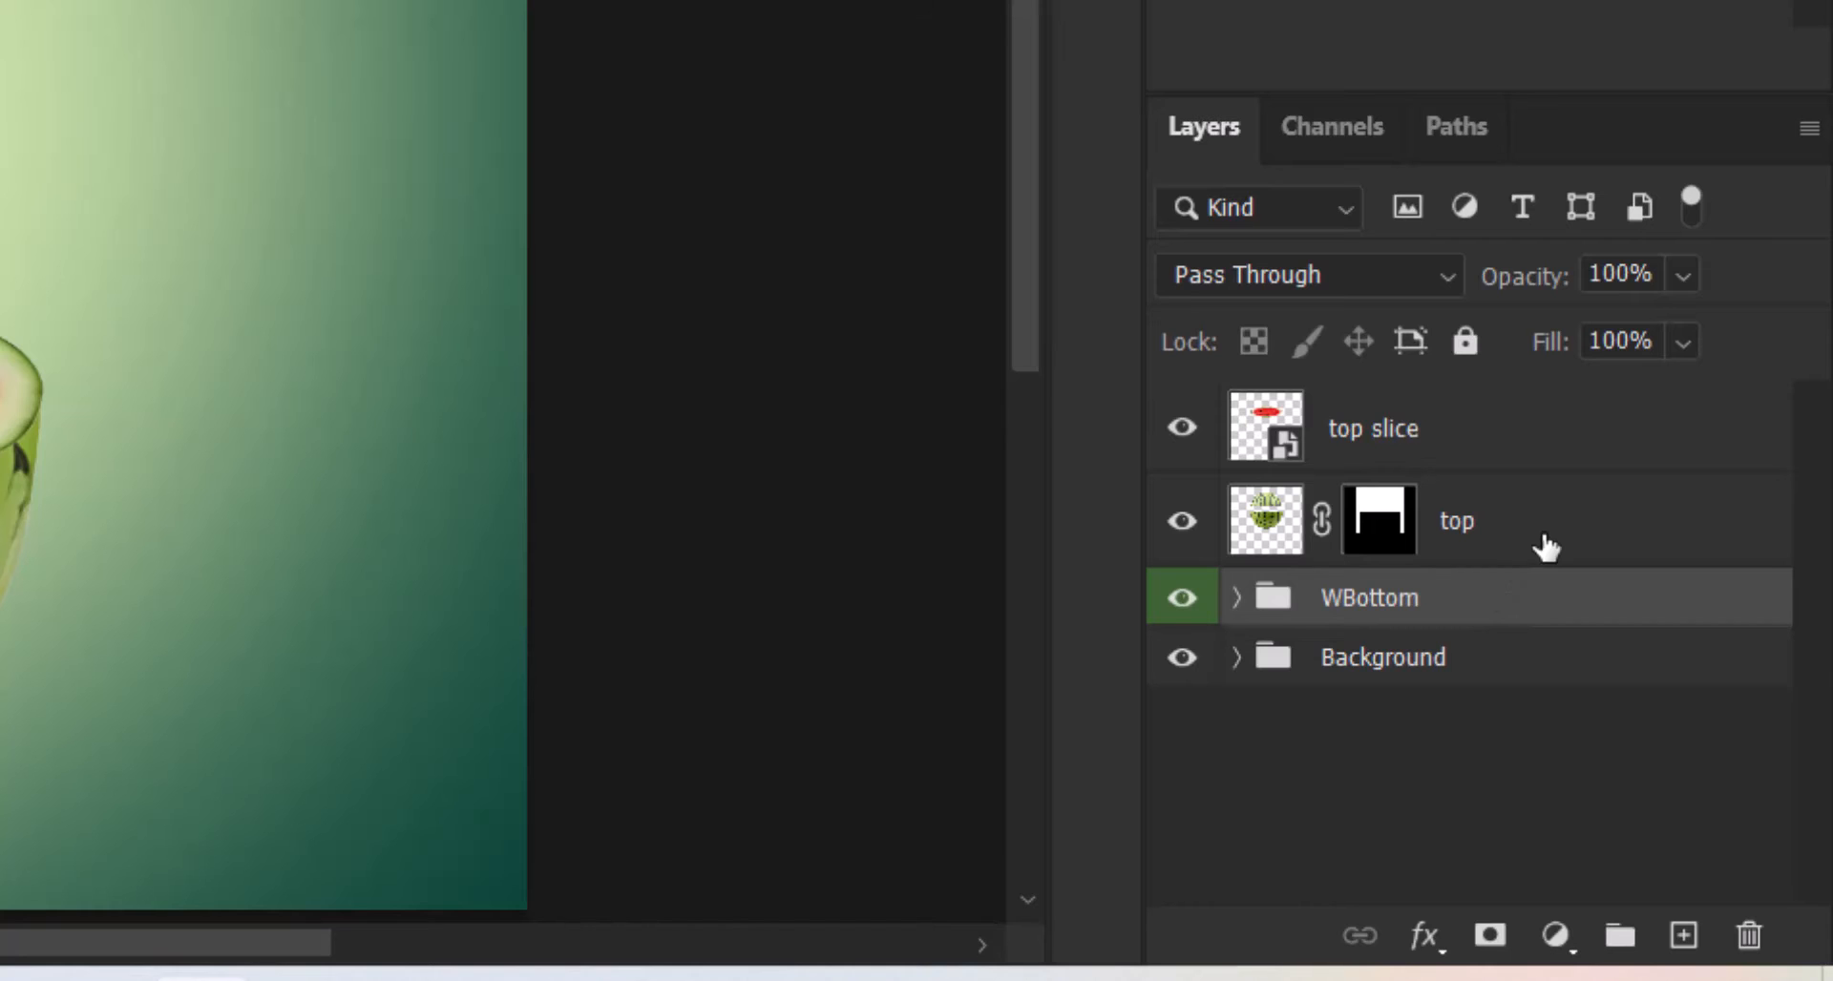
Rotate the top slice and top layers together by -19.5° and move them about 270 px left and 41 px up
left_click(1502, 530, "shift")
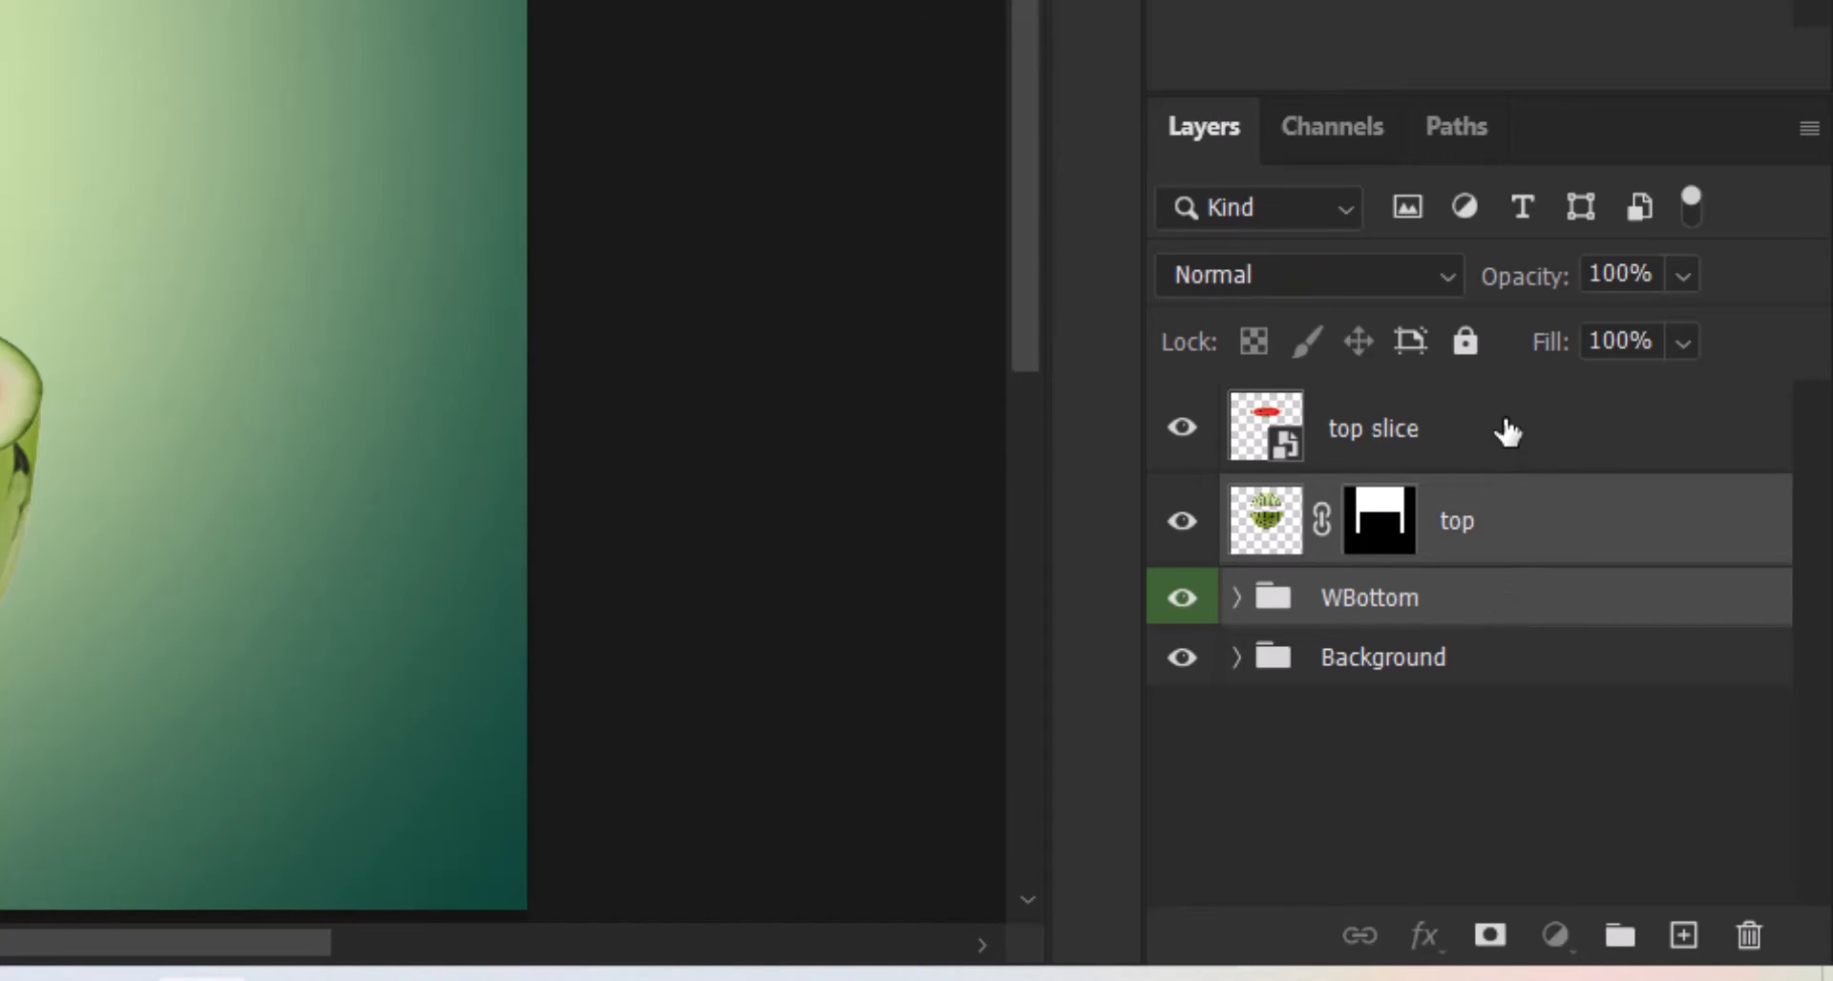
left_click(1506, 432, "shift")
left_click(1480, 620, "ctrl")
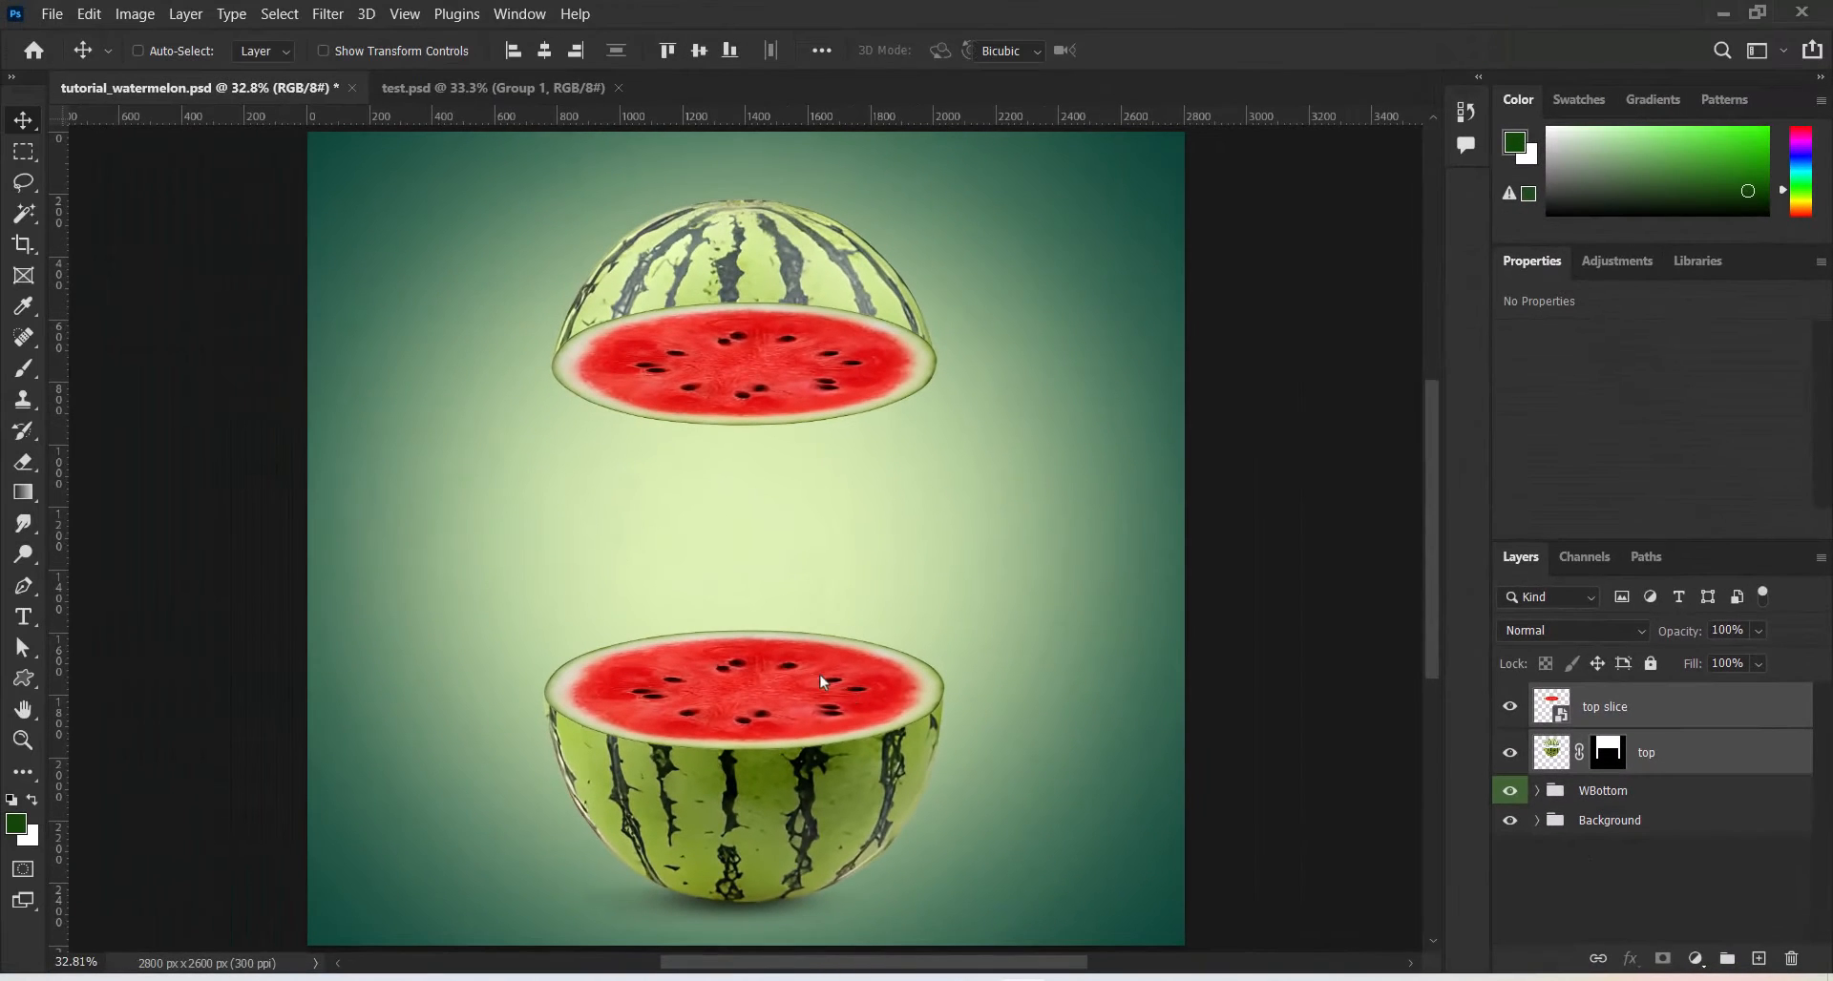
key("ctrl+t")
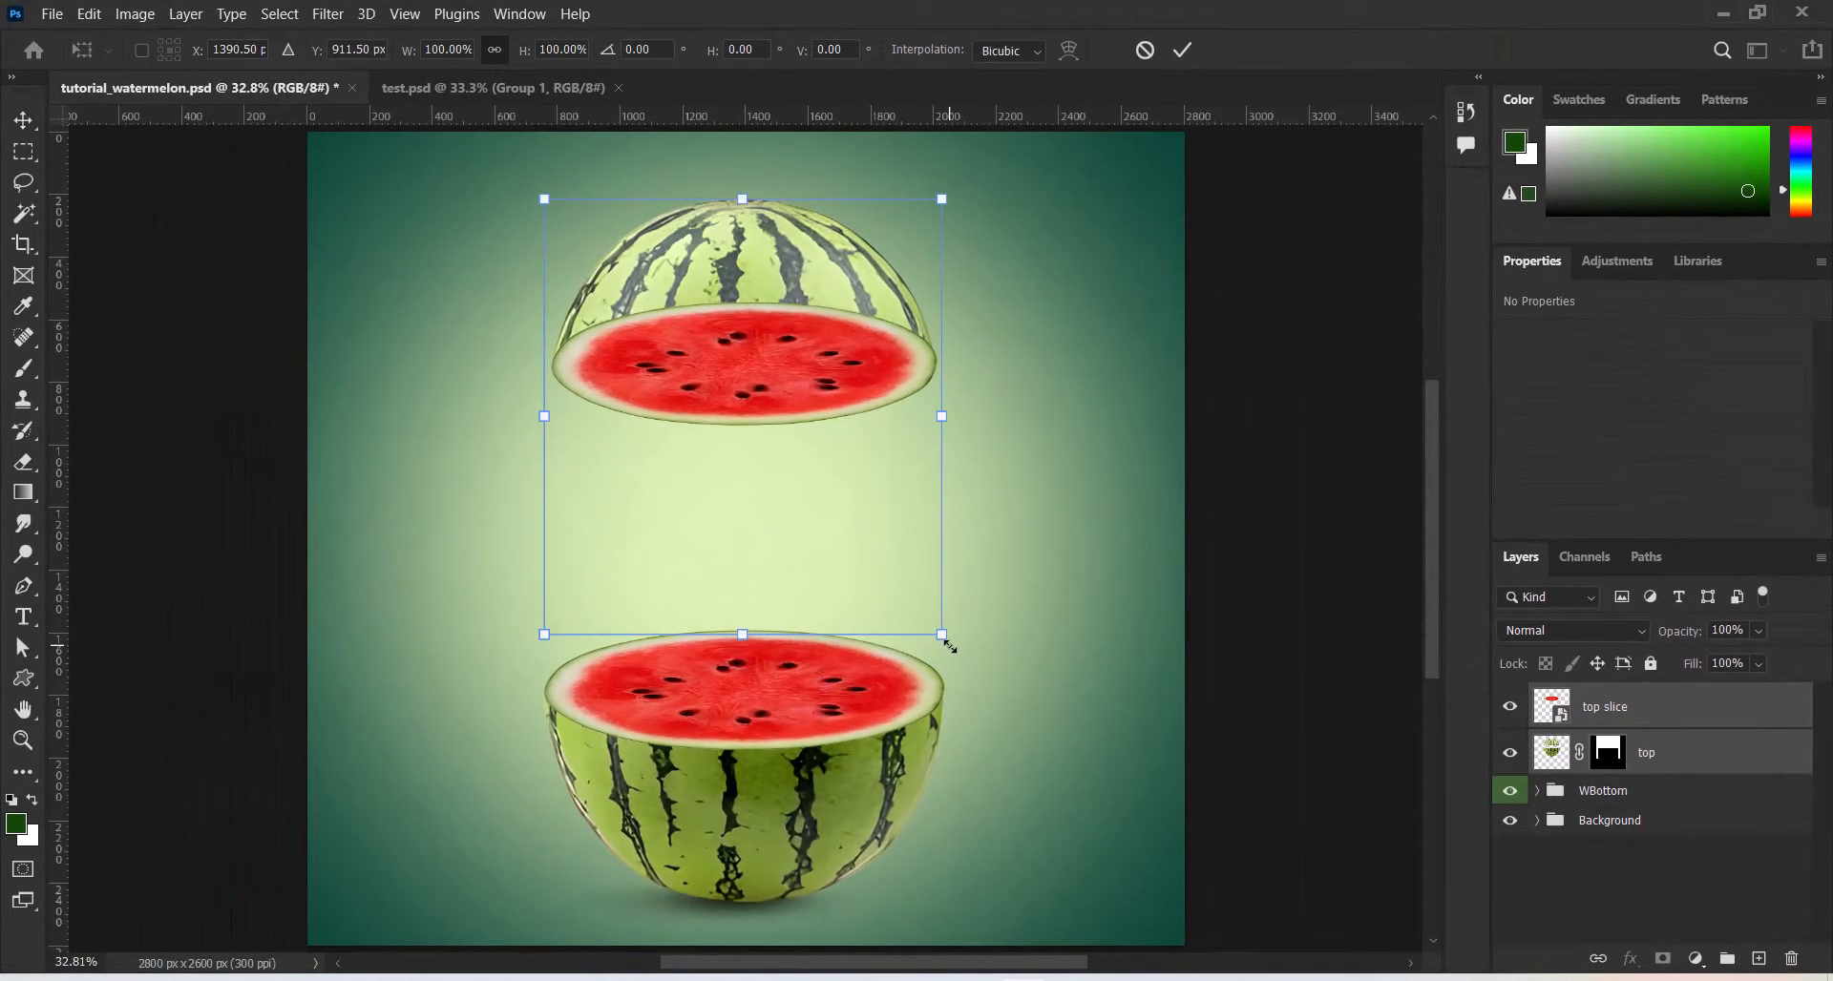
left_click_drag(963, 651, 975, 525)
left_click_drag(805, 332, 719, 313)
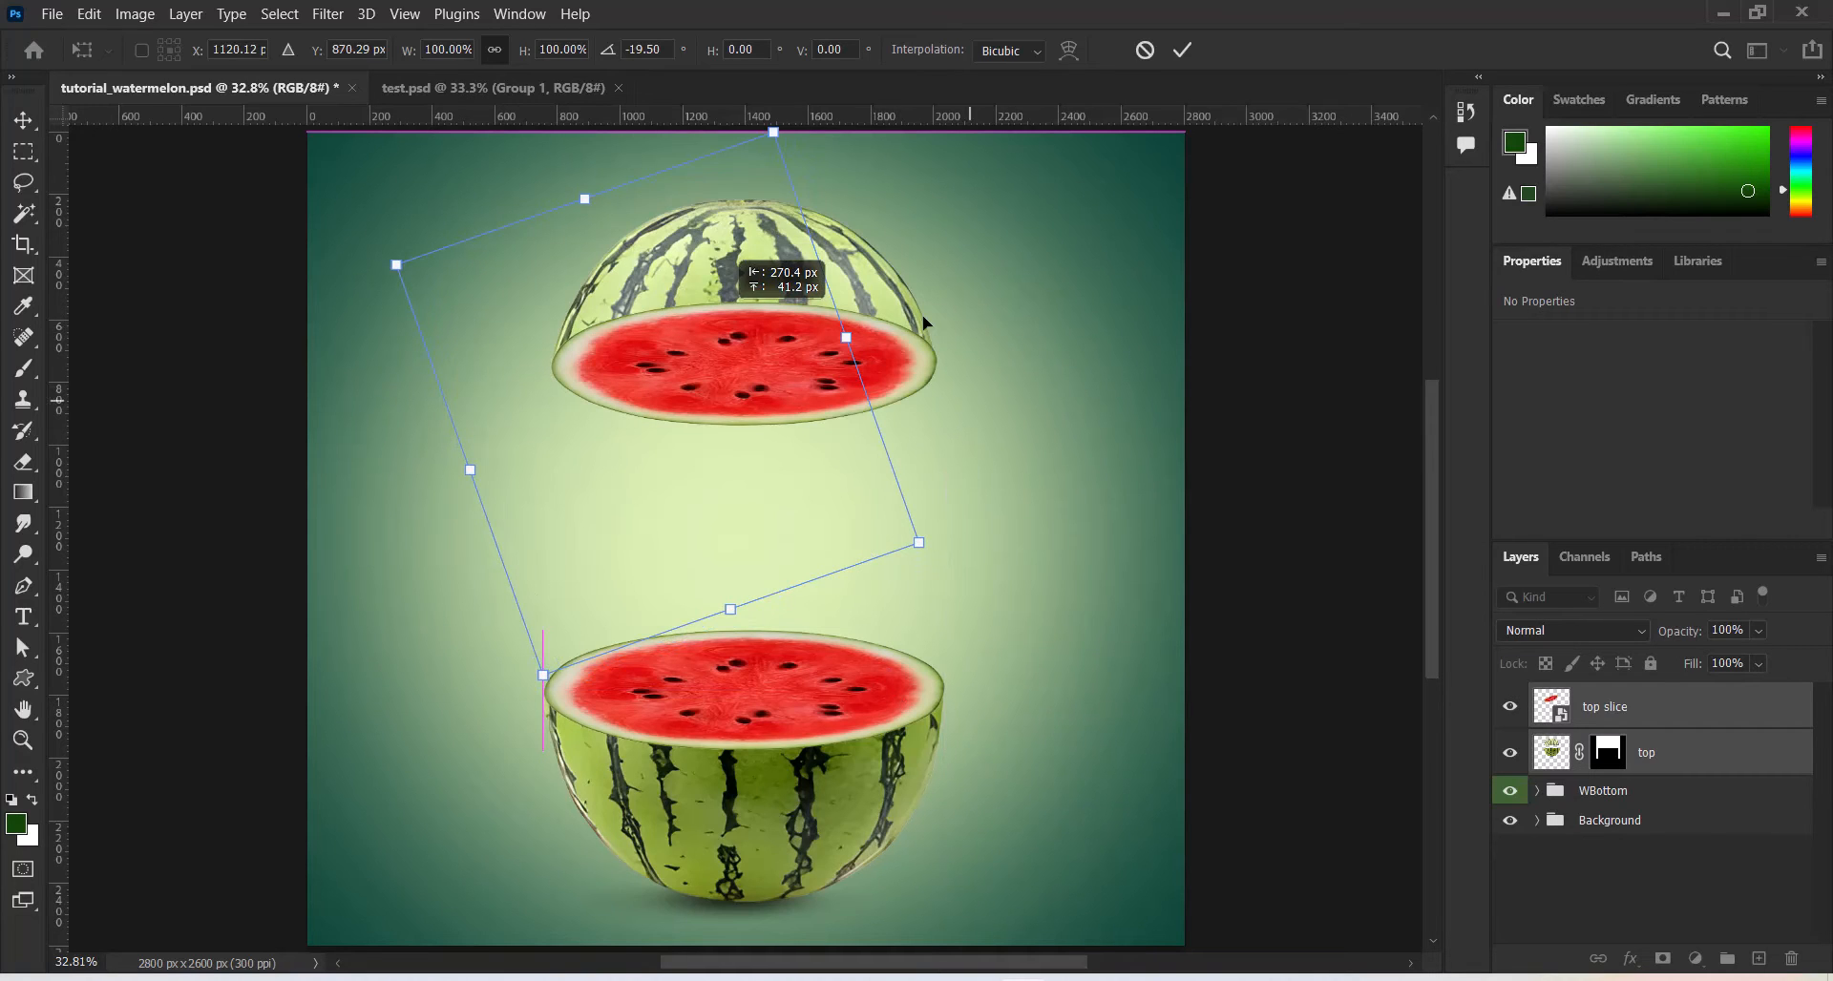
left_click(1182, 50)
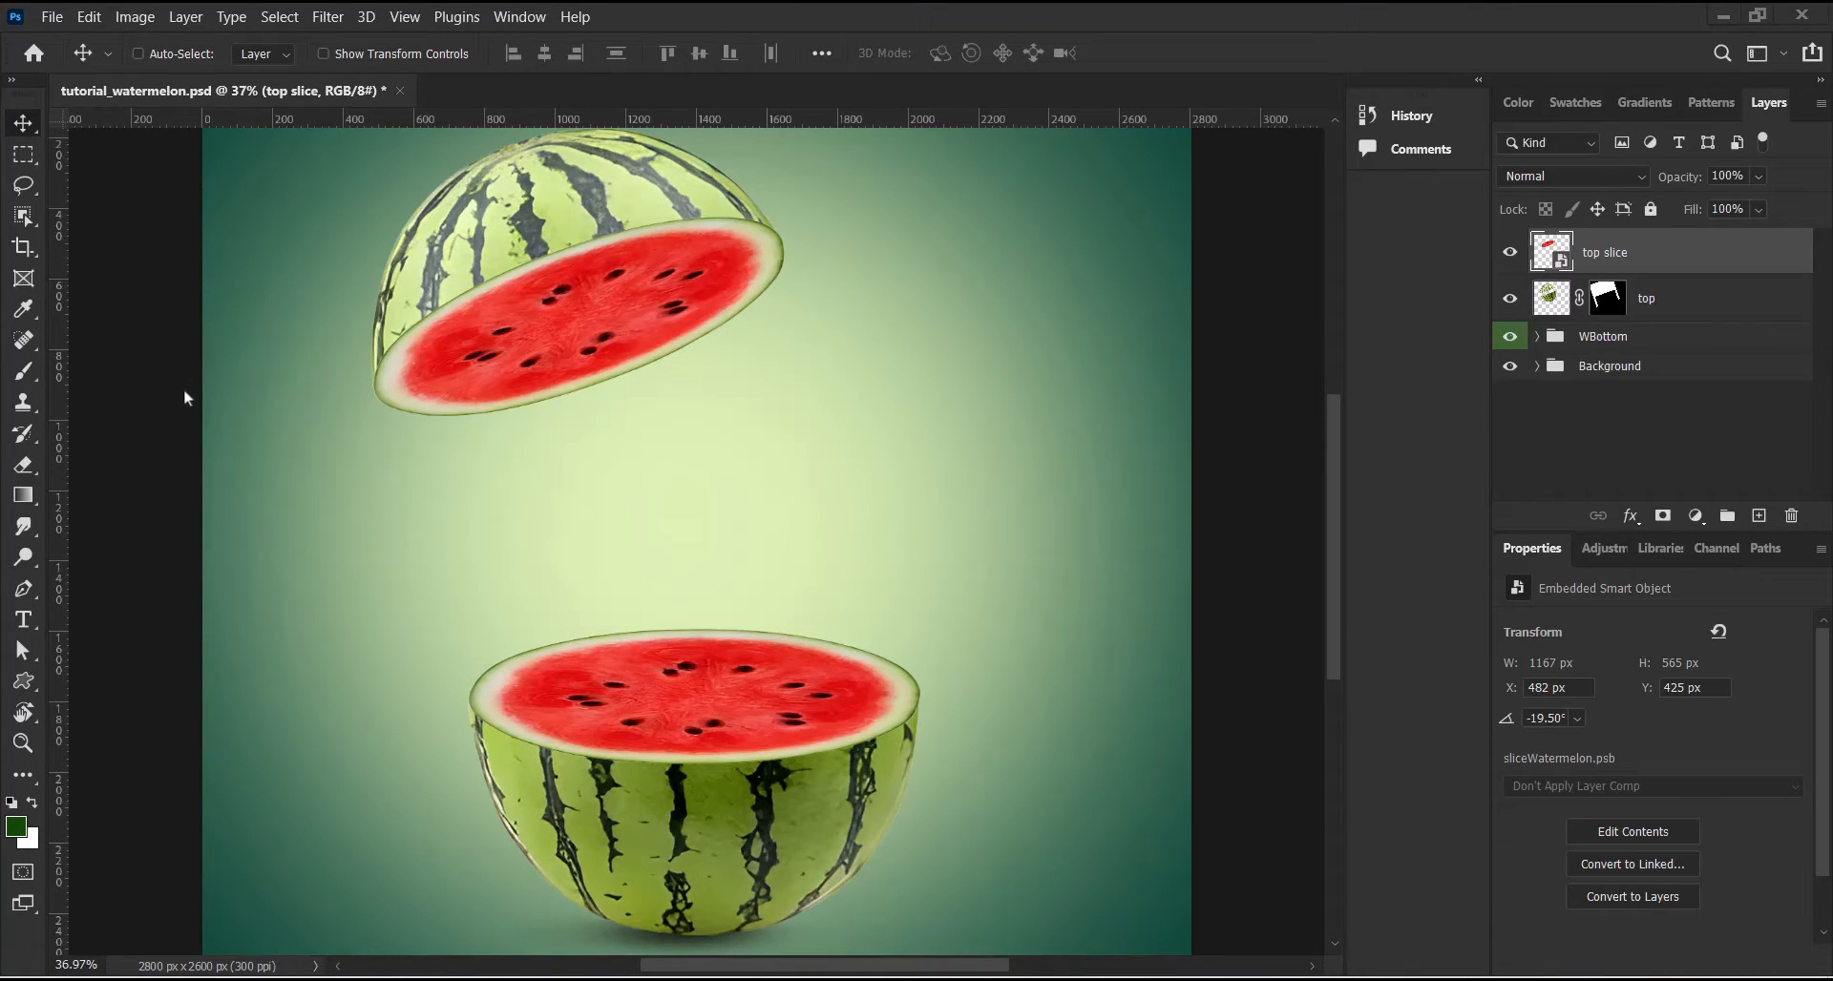
Open assorted bottles.jpg from the watermelon manipulation folder and unlock its background layer
left_click(51, 16)
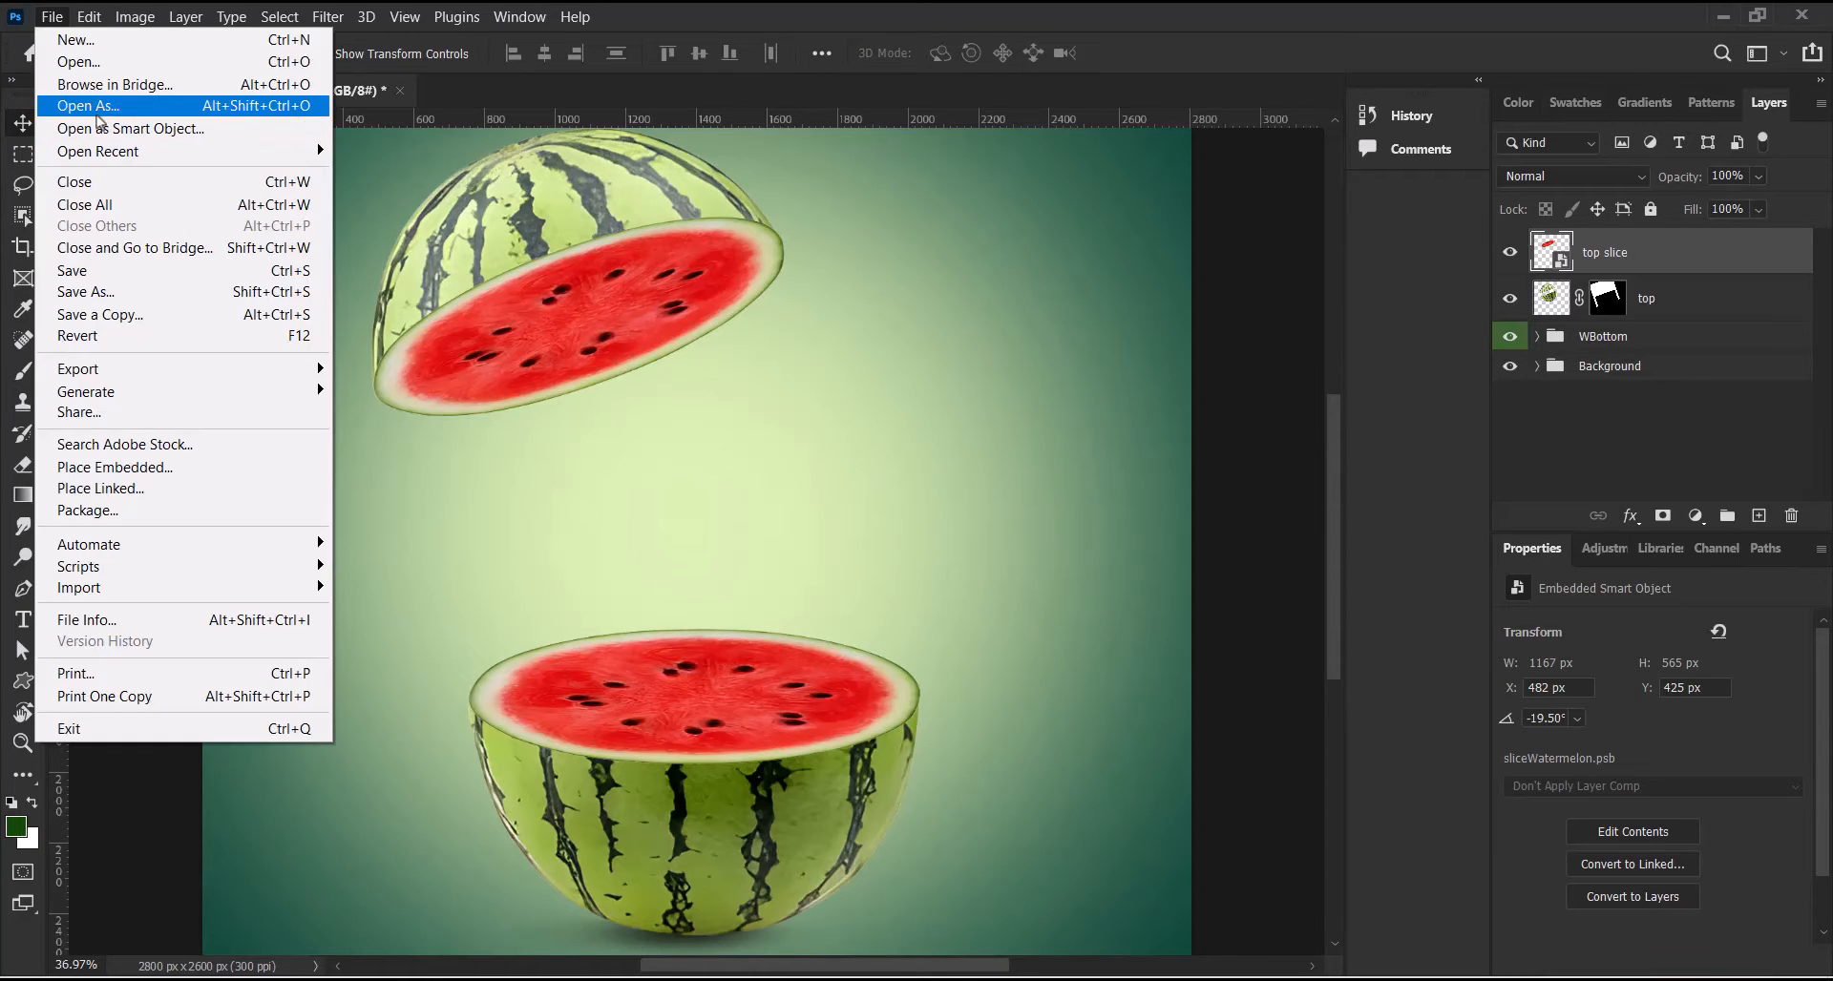
left_click(83, 63)
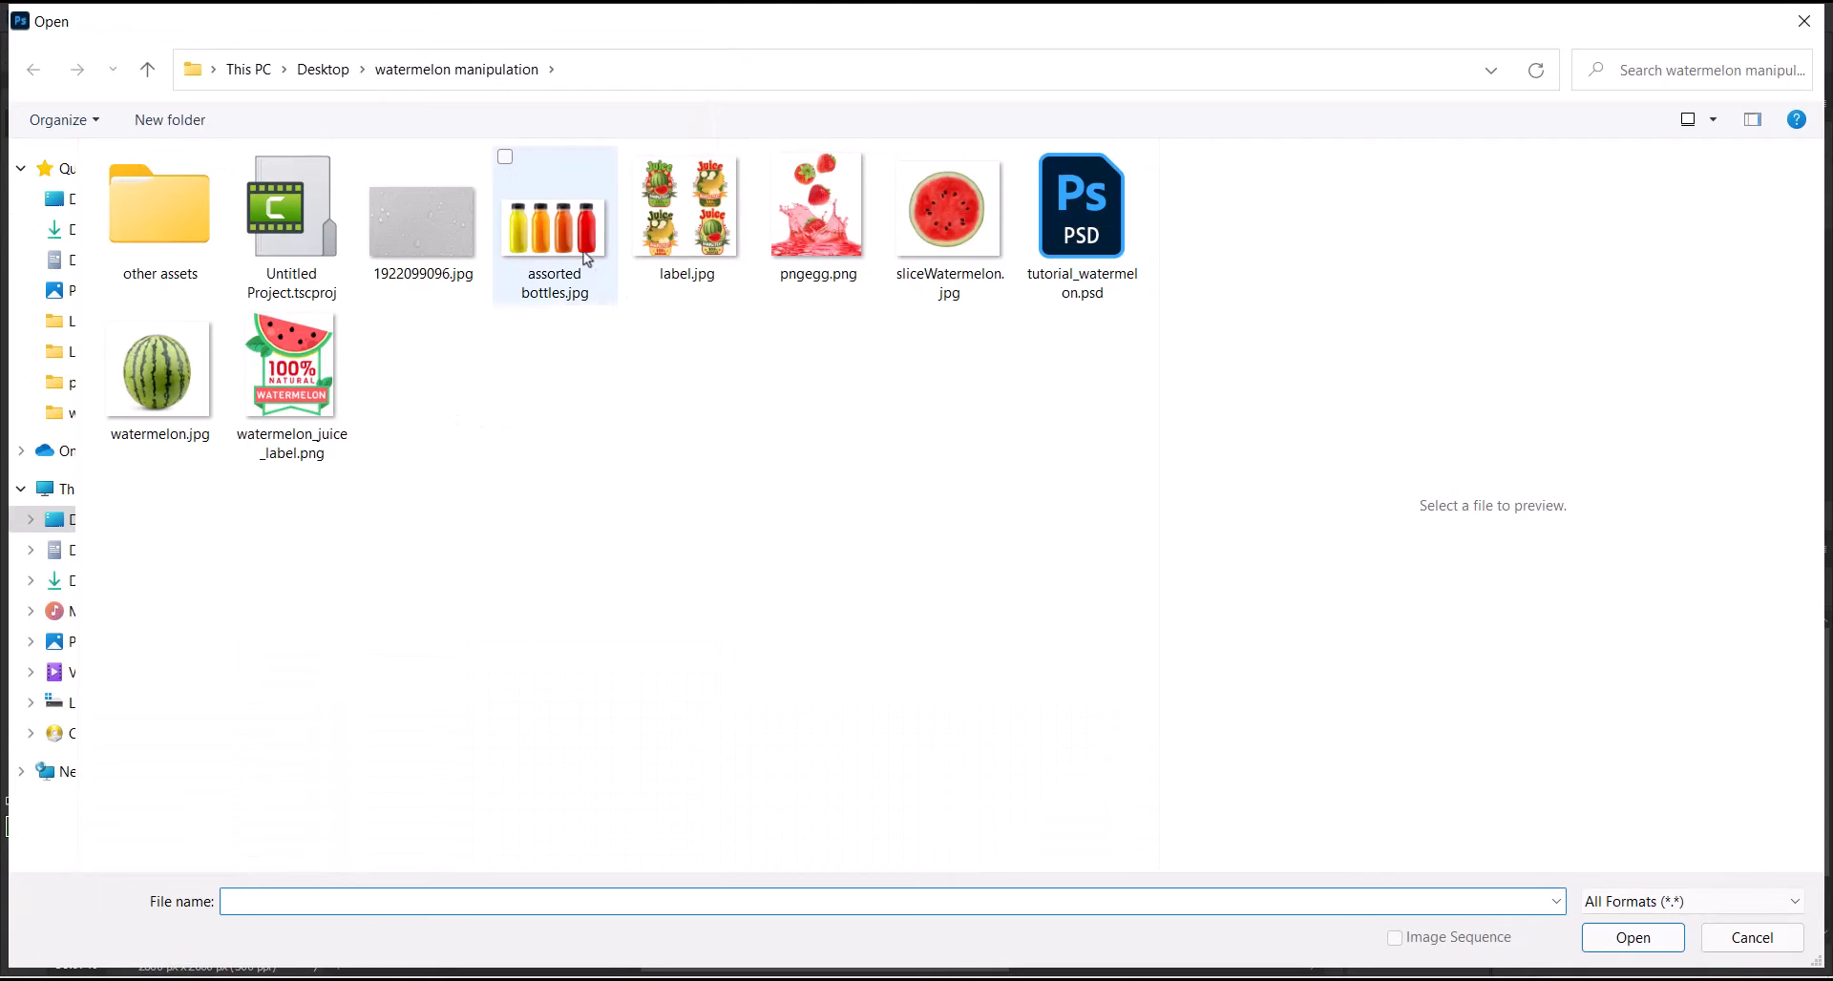
left_click(585, 257)
left_click(1632, 938)
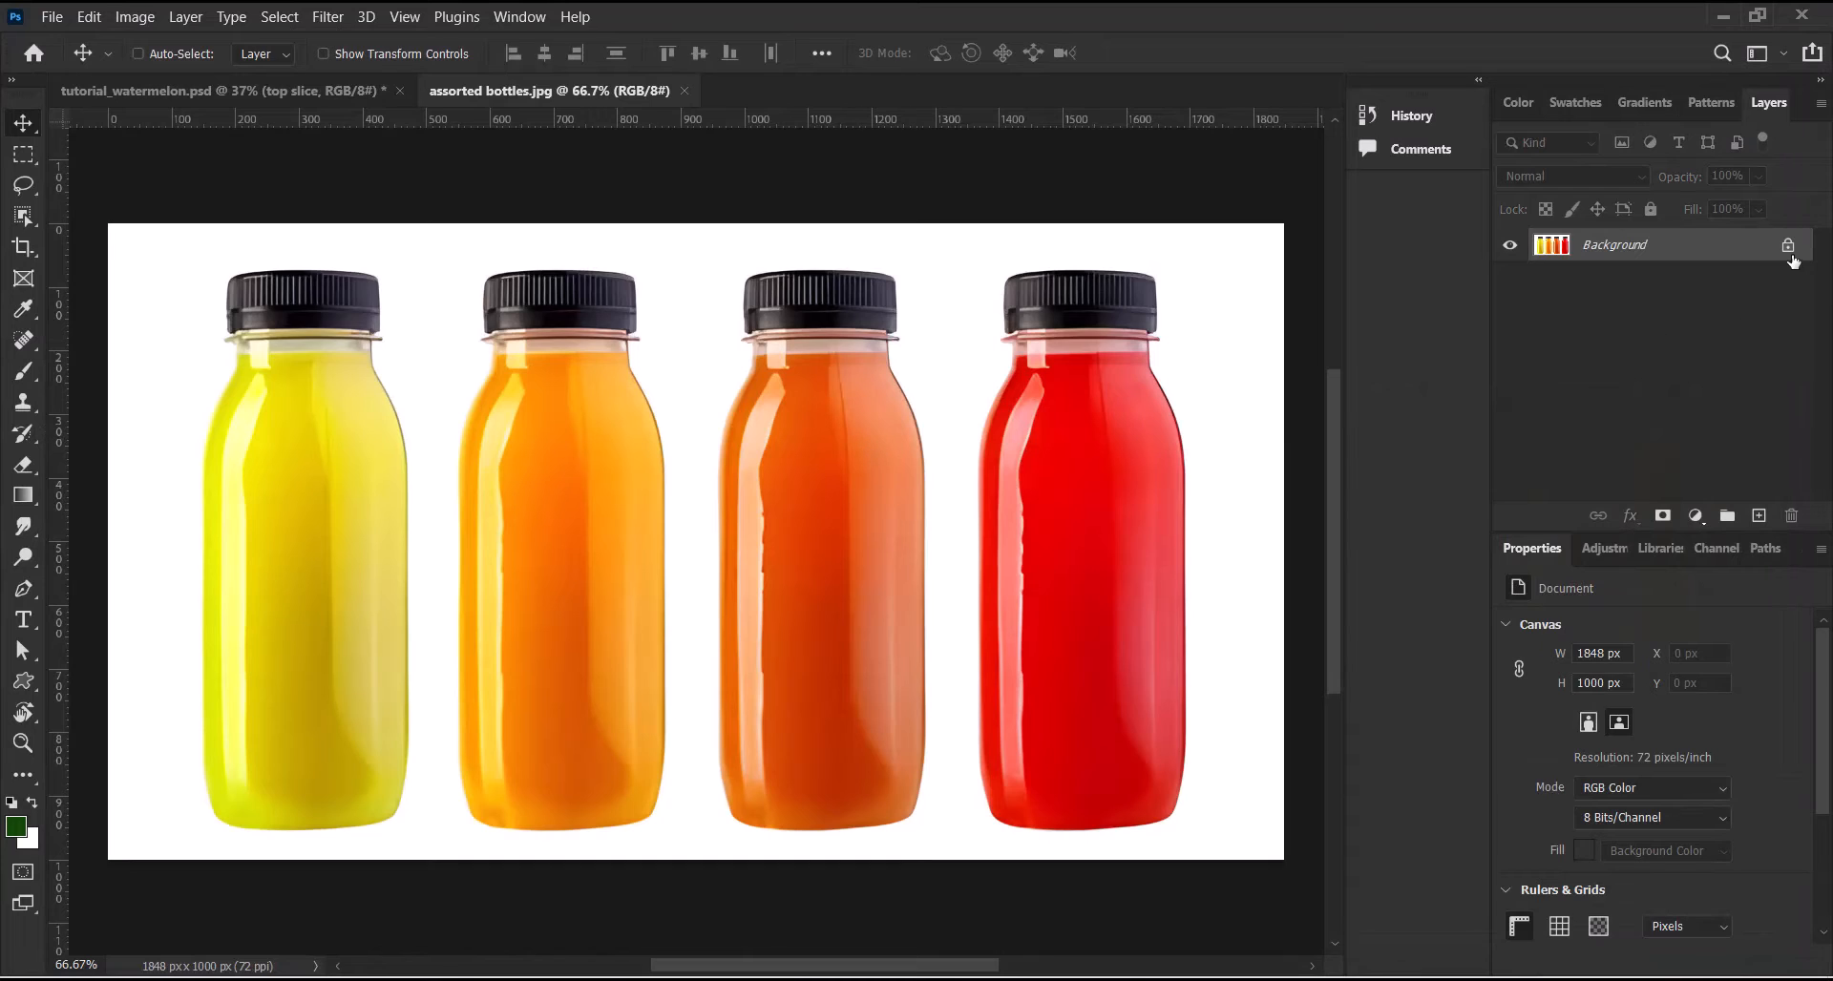
left_click(1787, 246)
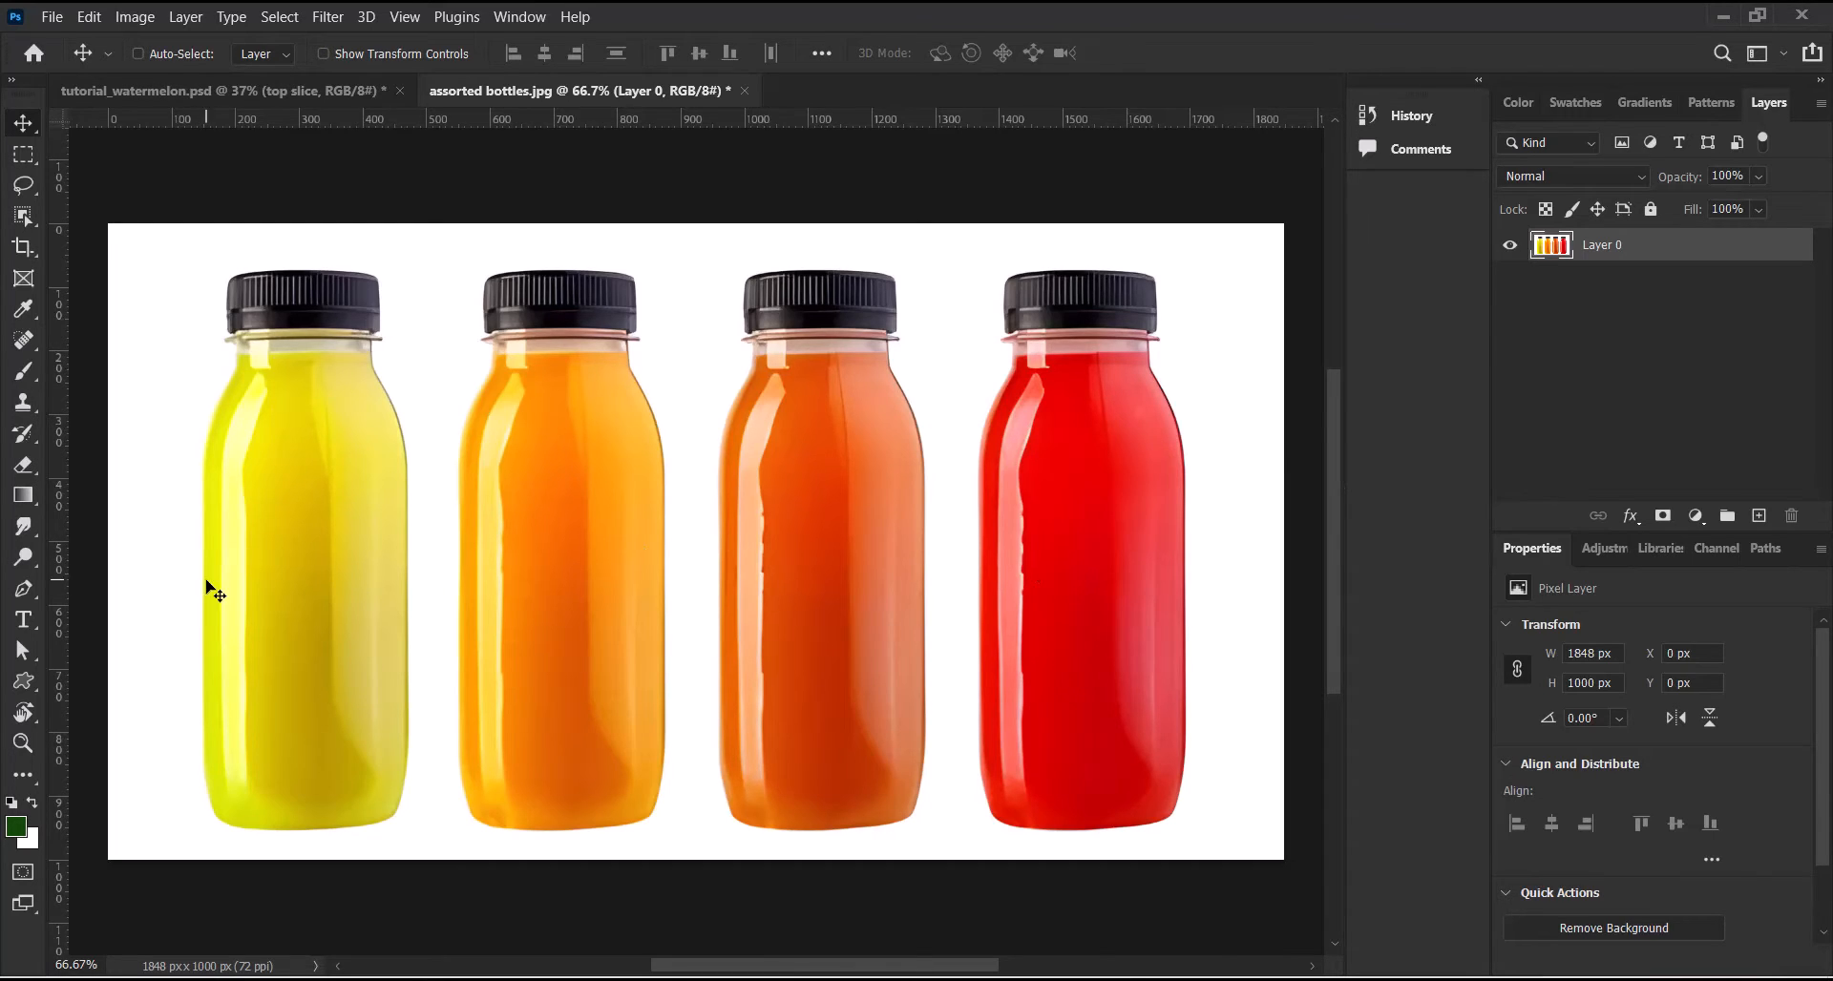
Crop the bottles image to only the red bottle, about 495 by 1000 px
left_click(21, 250)
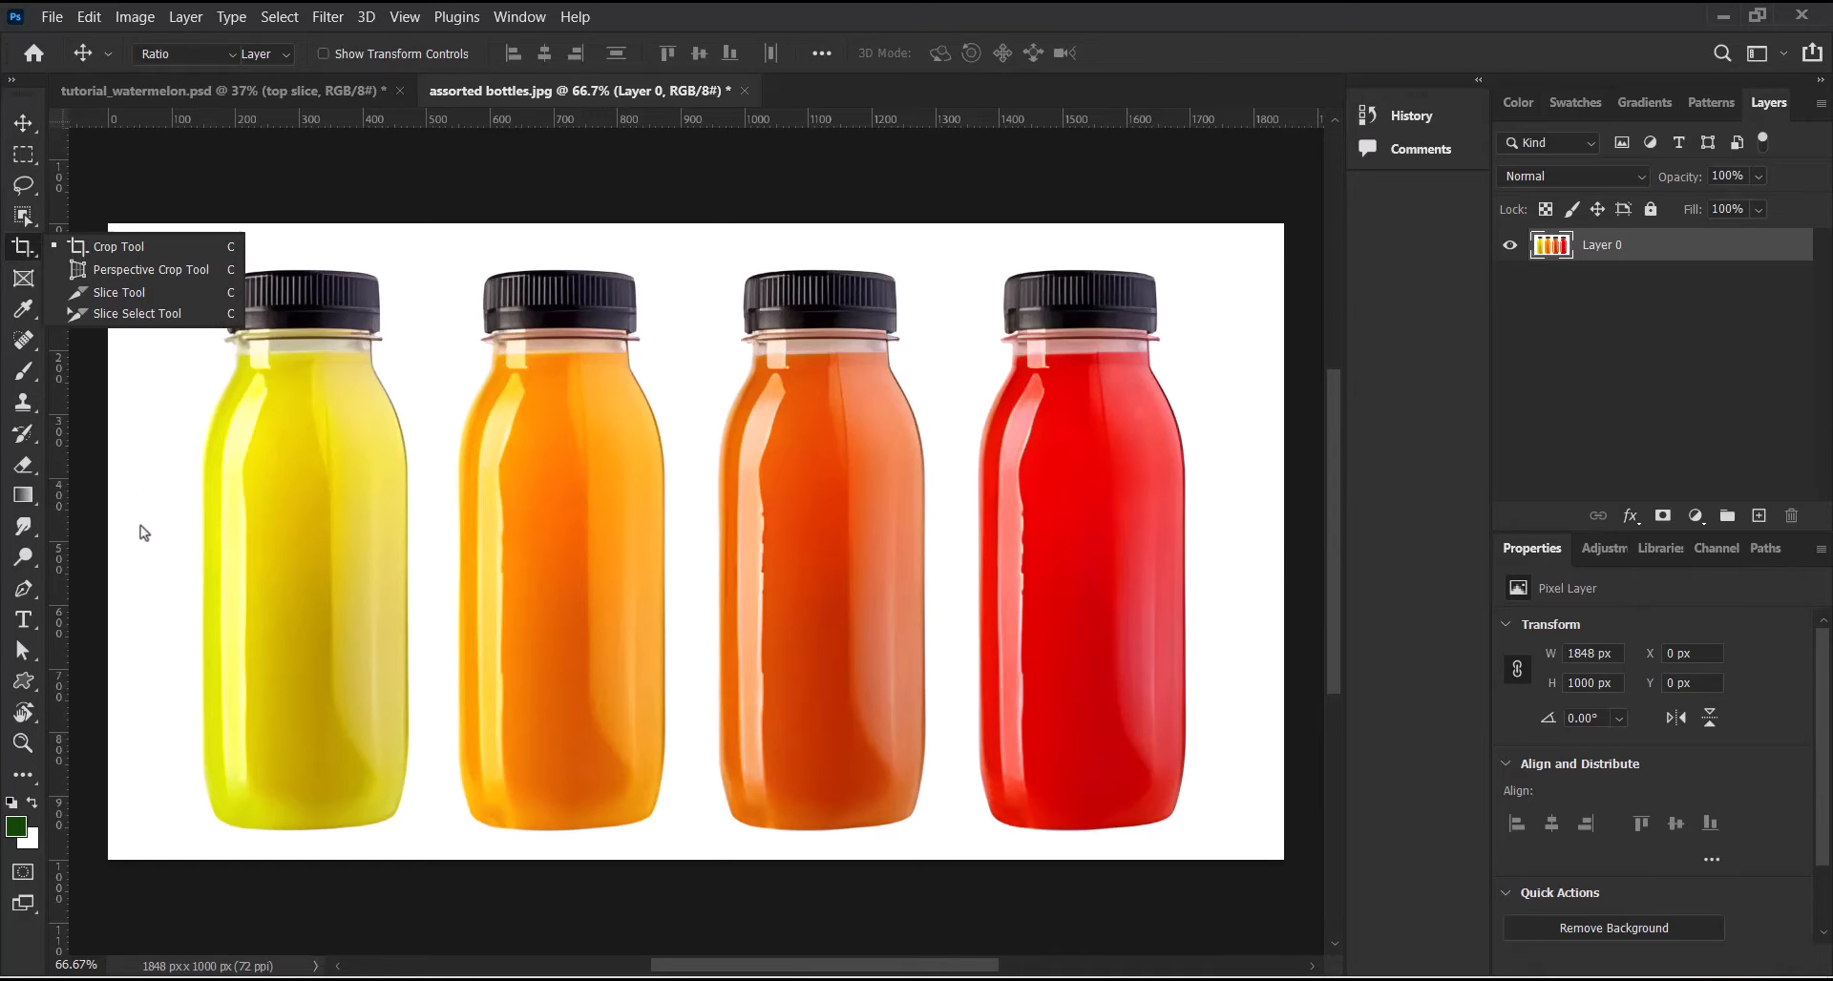
left_click_drag(131, 573, 515, 614)
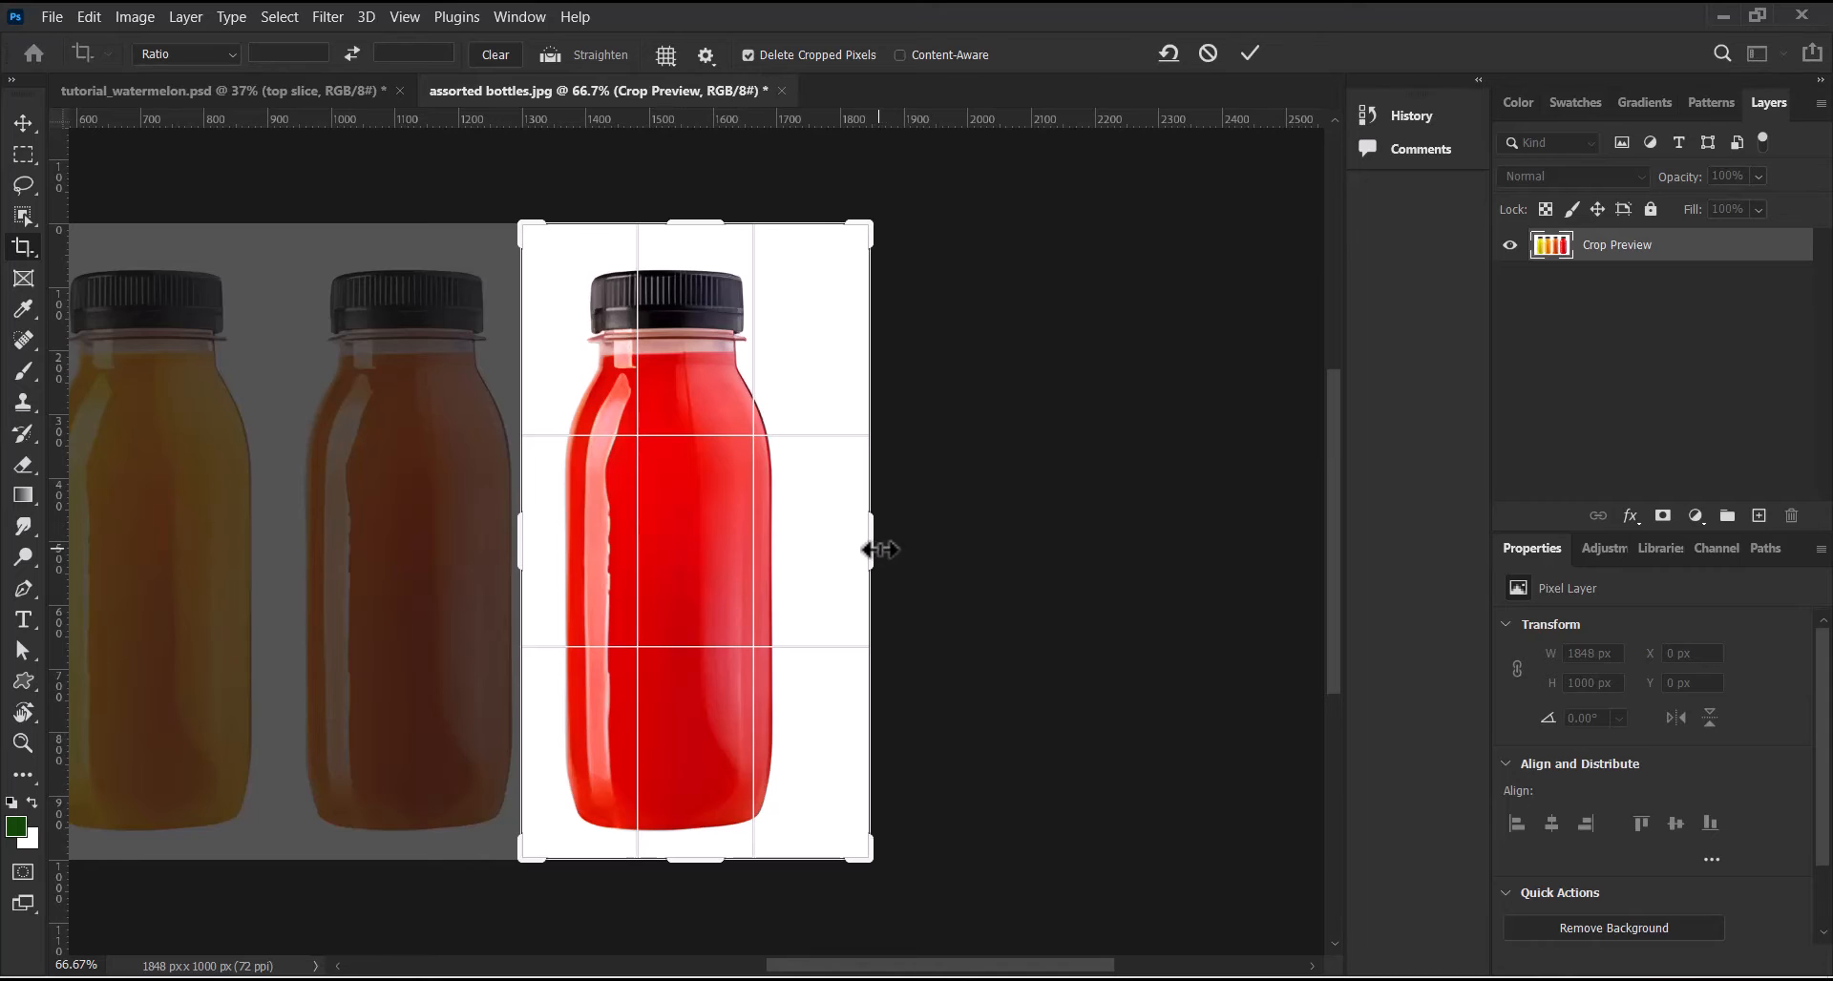
left_click_drag(870, 549, 854, 550)
left_click(1251, 54)
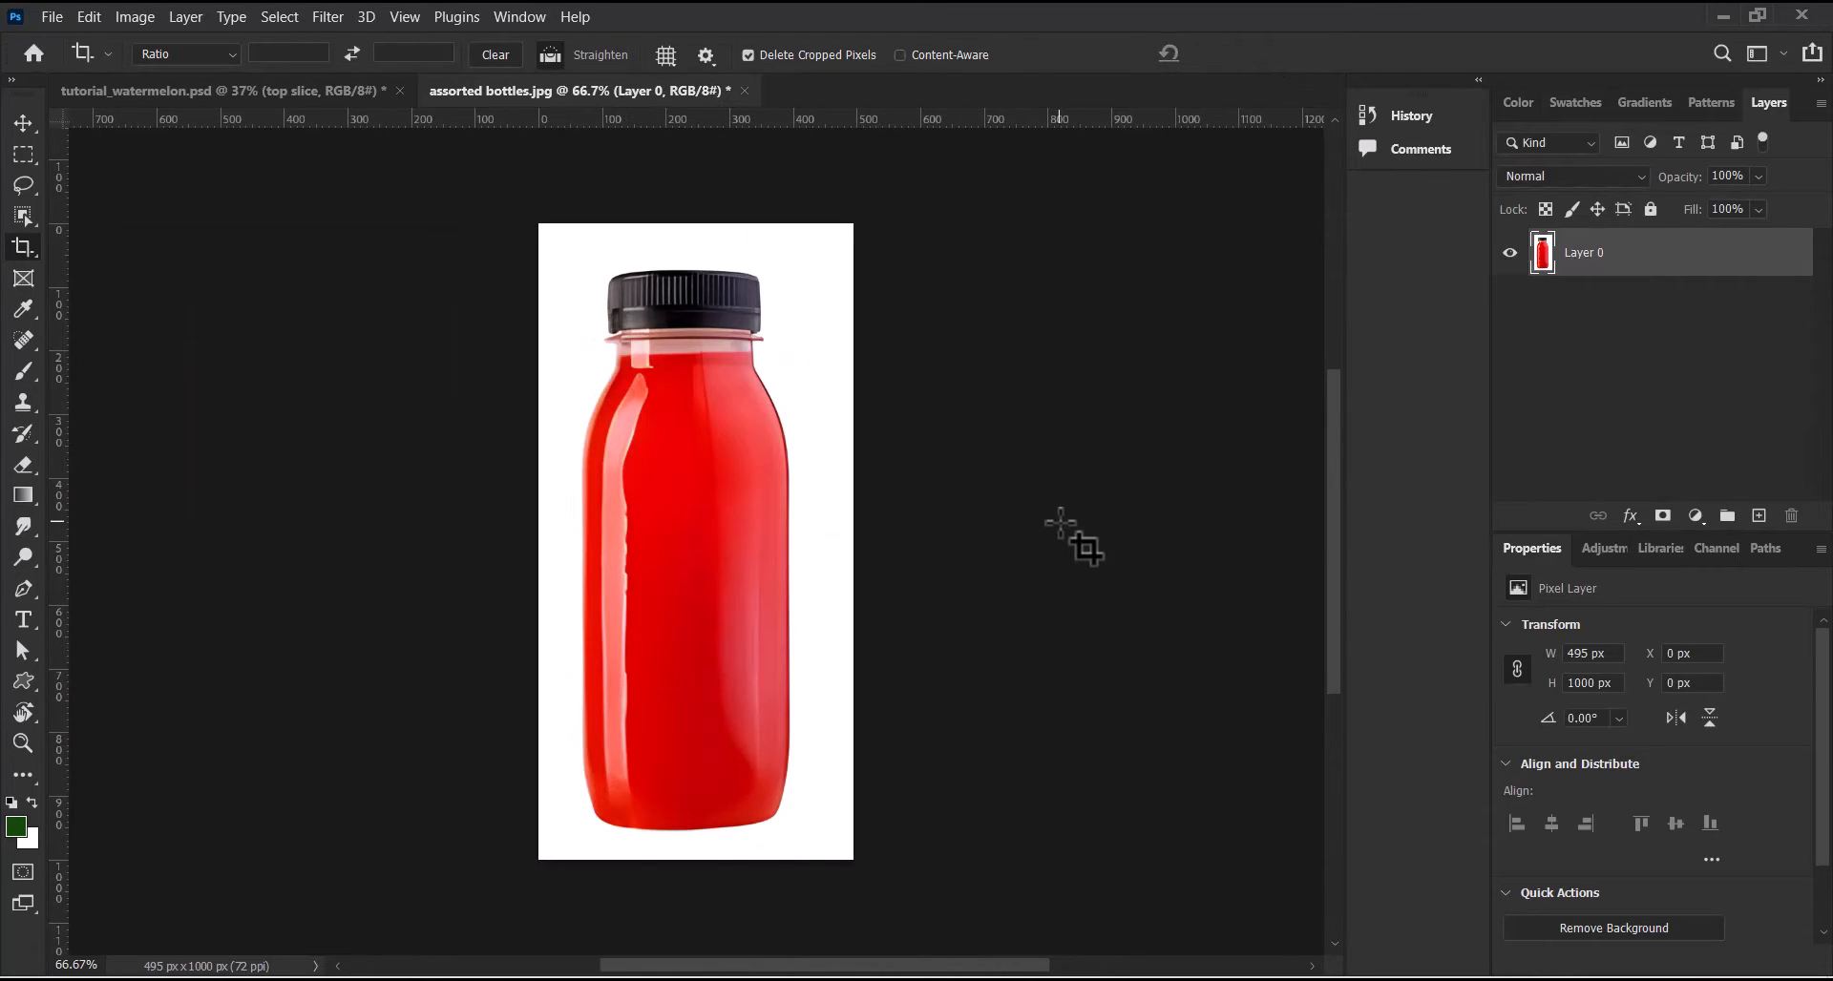
key("ctrl+0")
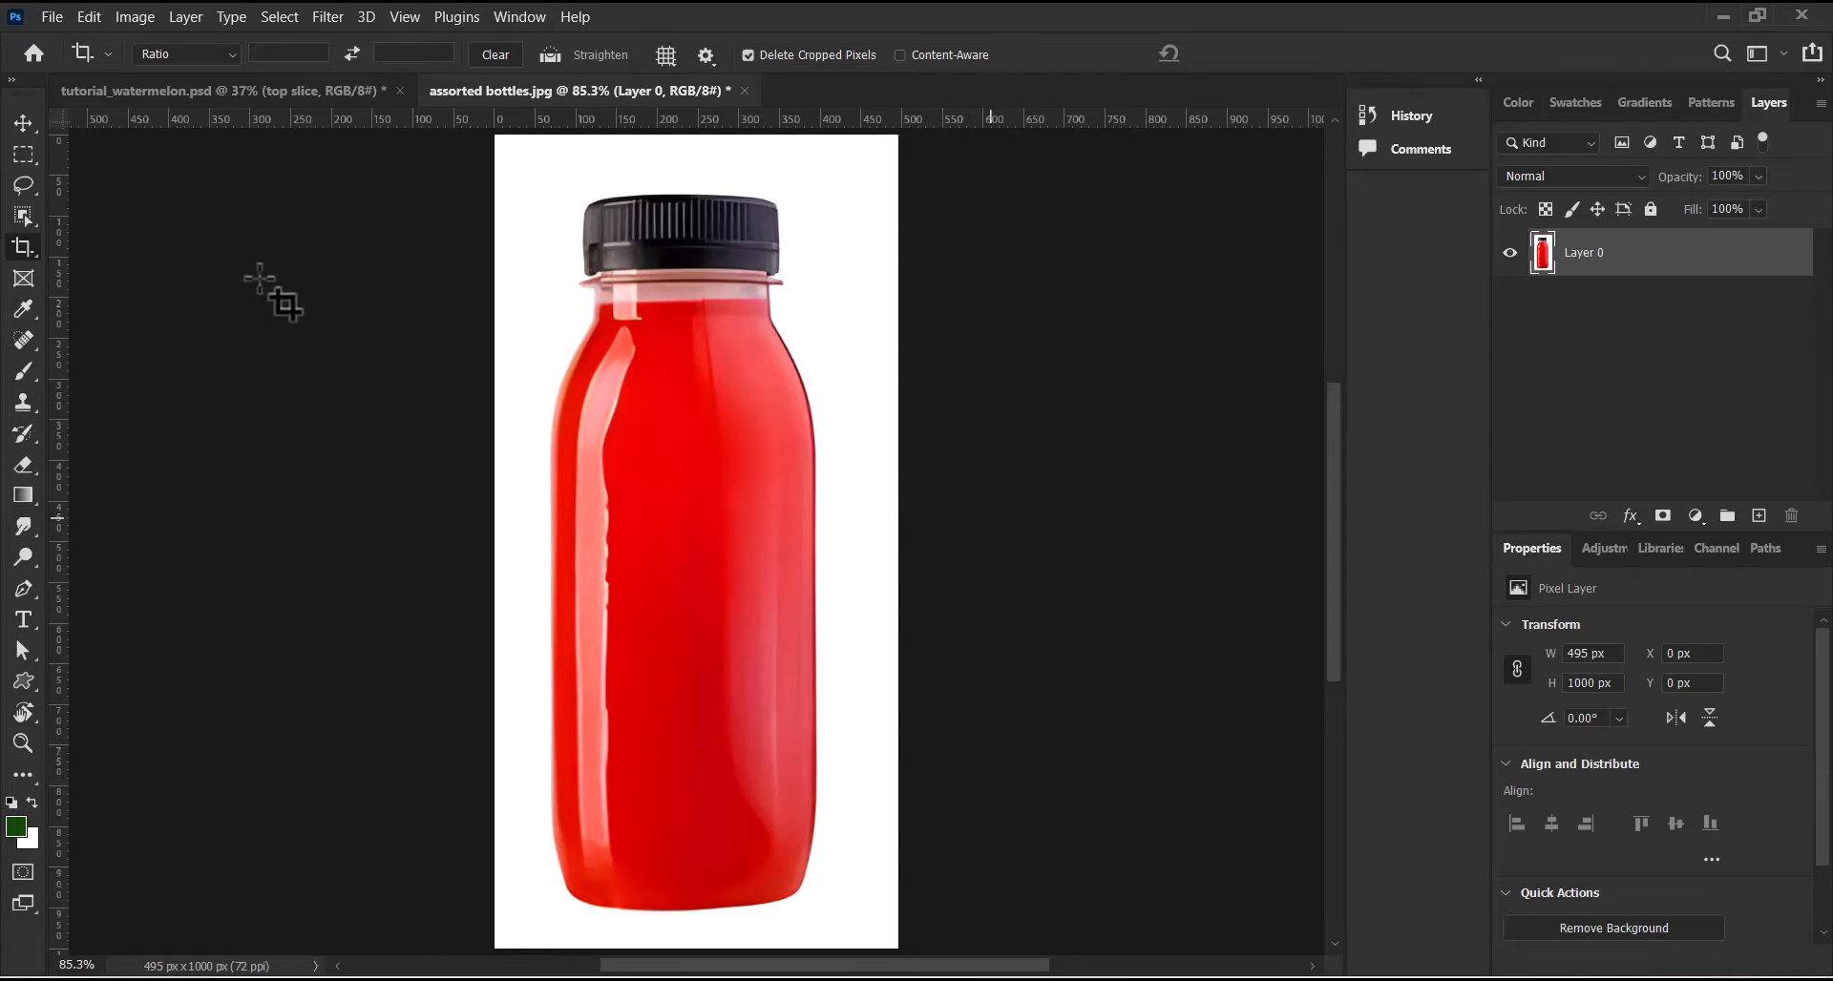
Select the white background around the red bottle with the Magic Wand, delete it and deselect
left_click(23, 122)
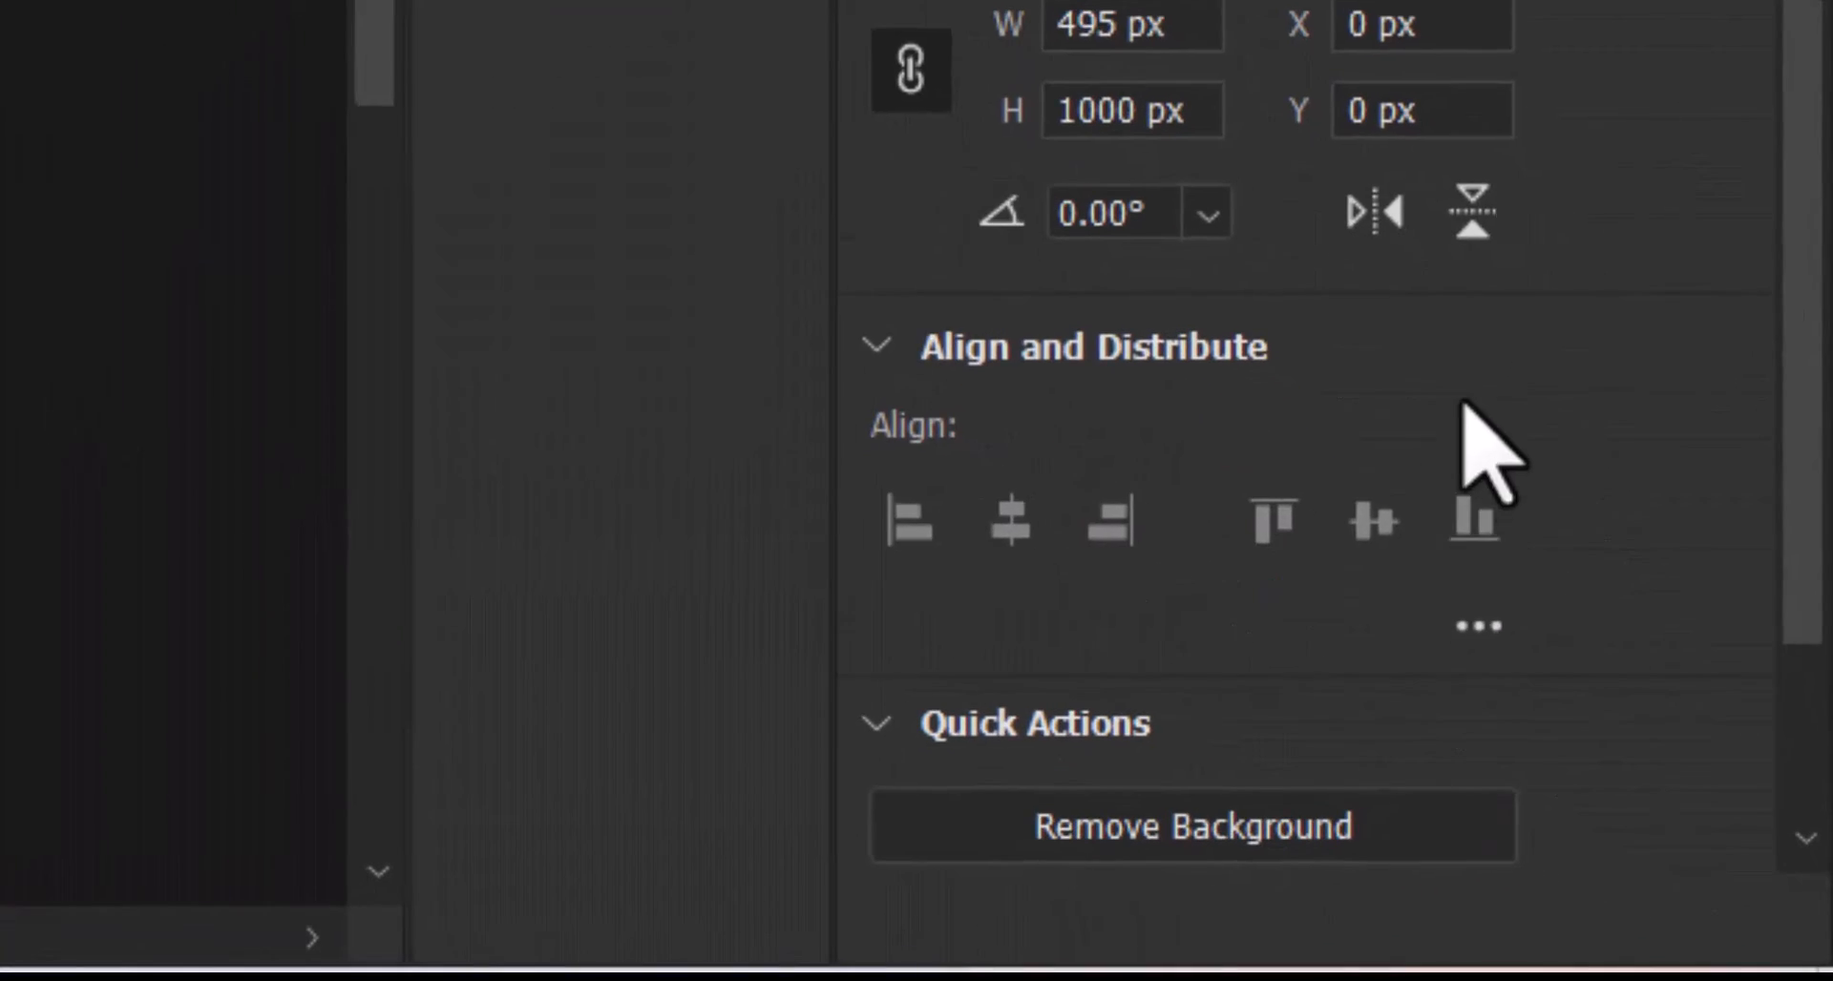
scroll(1689, 831, "down", 2)
scroll(1393, 698, "down", 1)
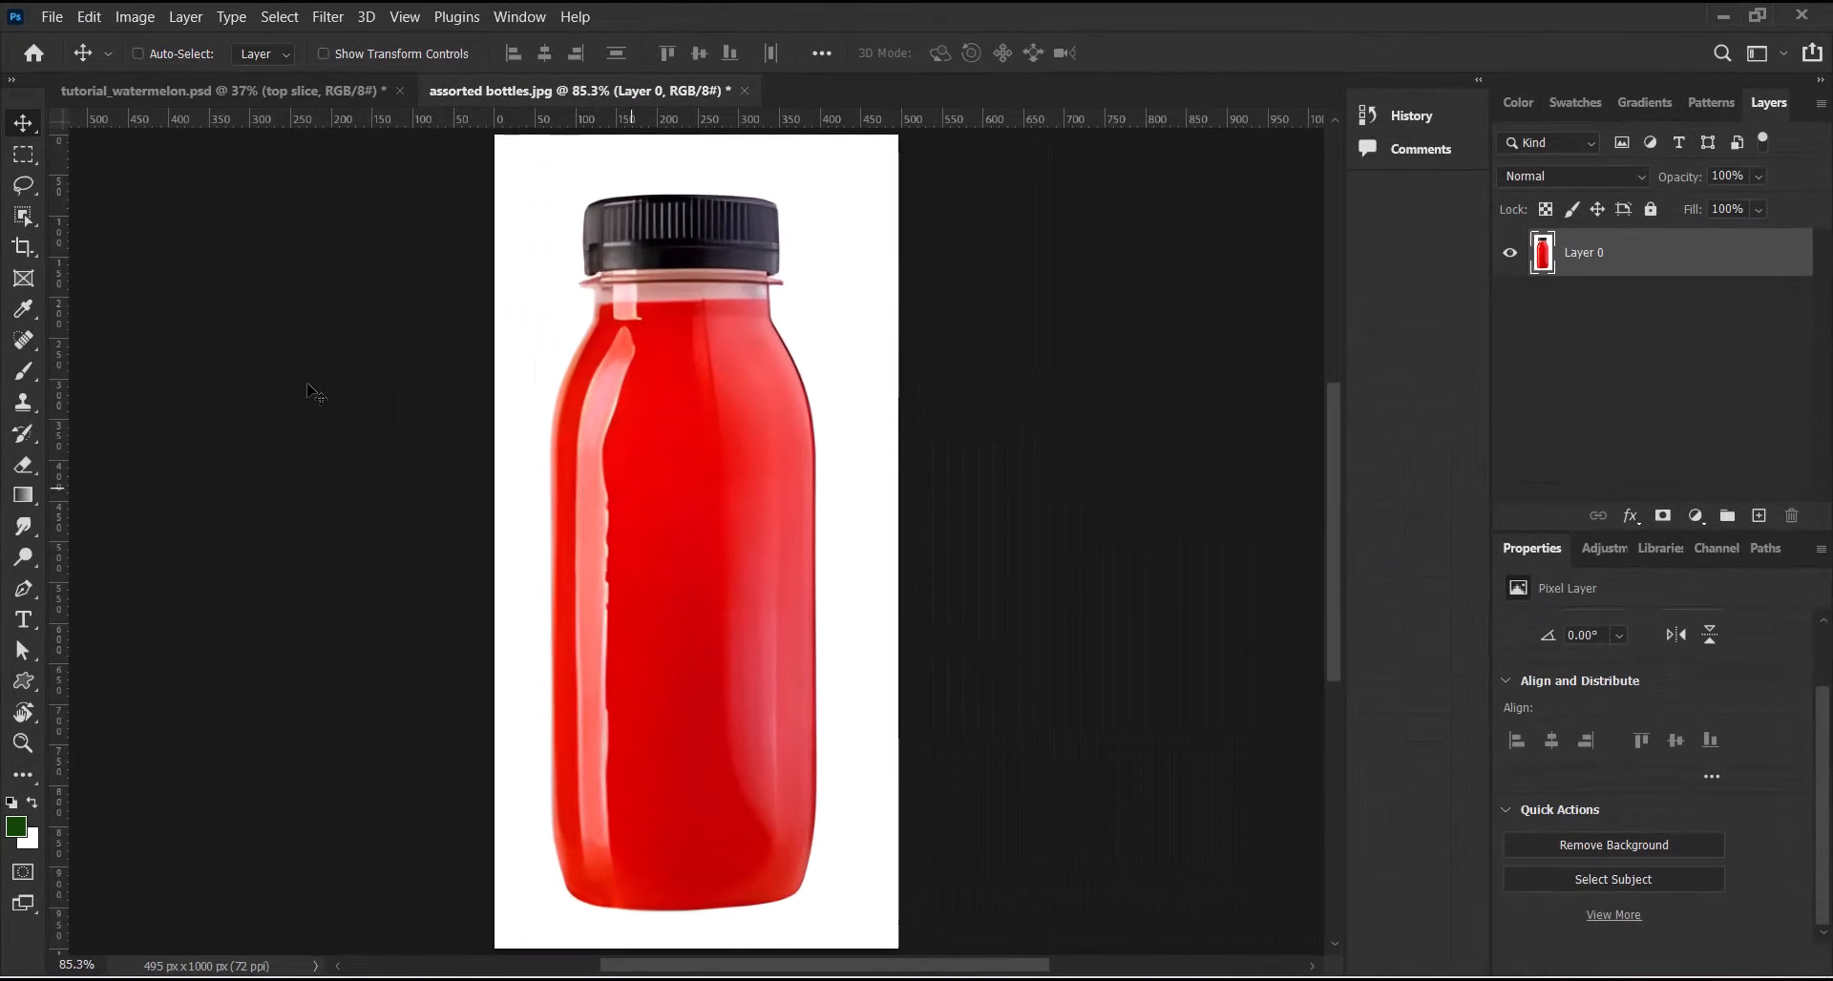
left_click(23, 218)
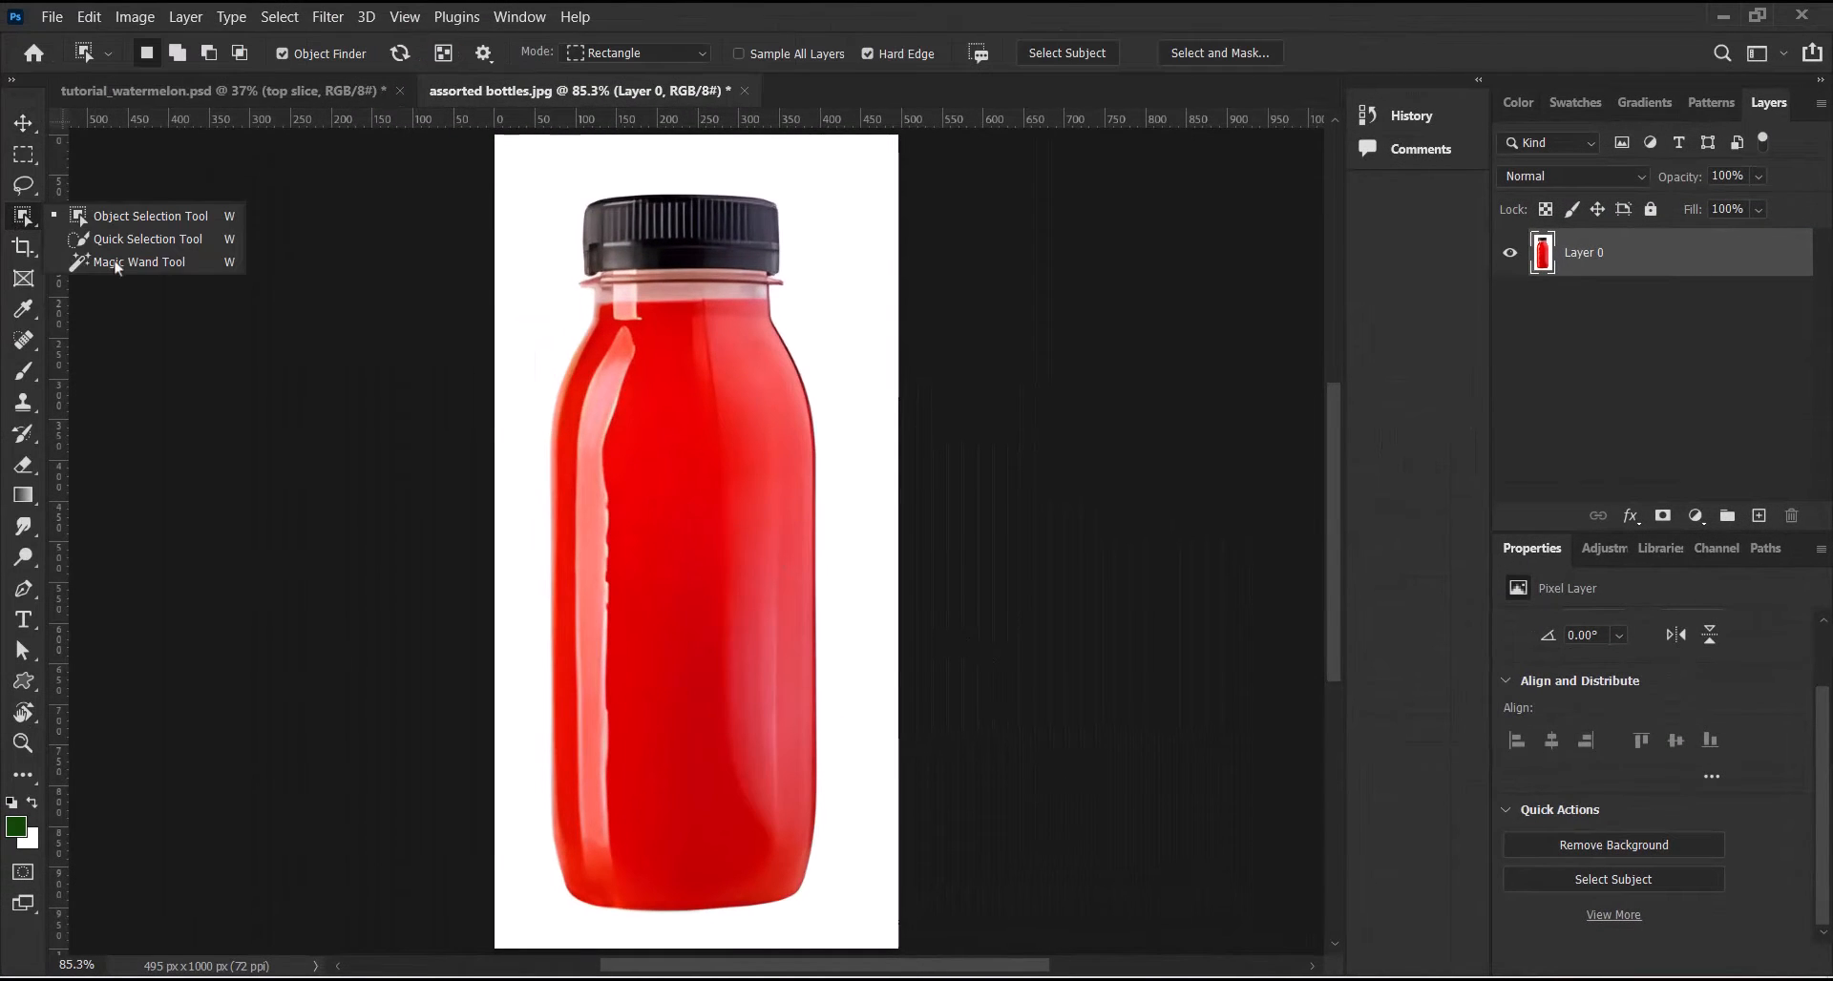
key("shift+w")
left_click(538, 229)
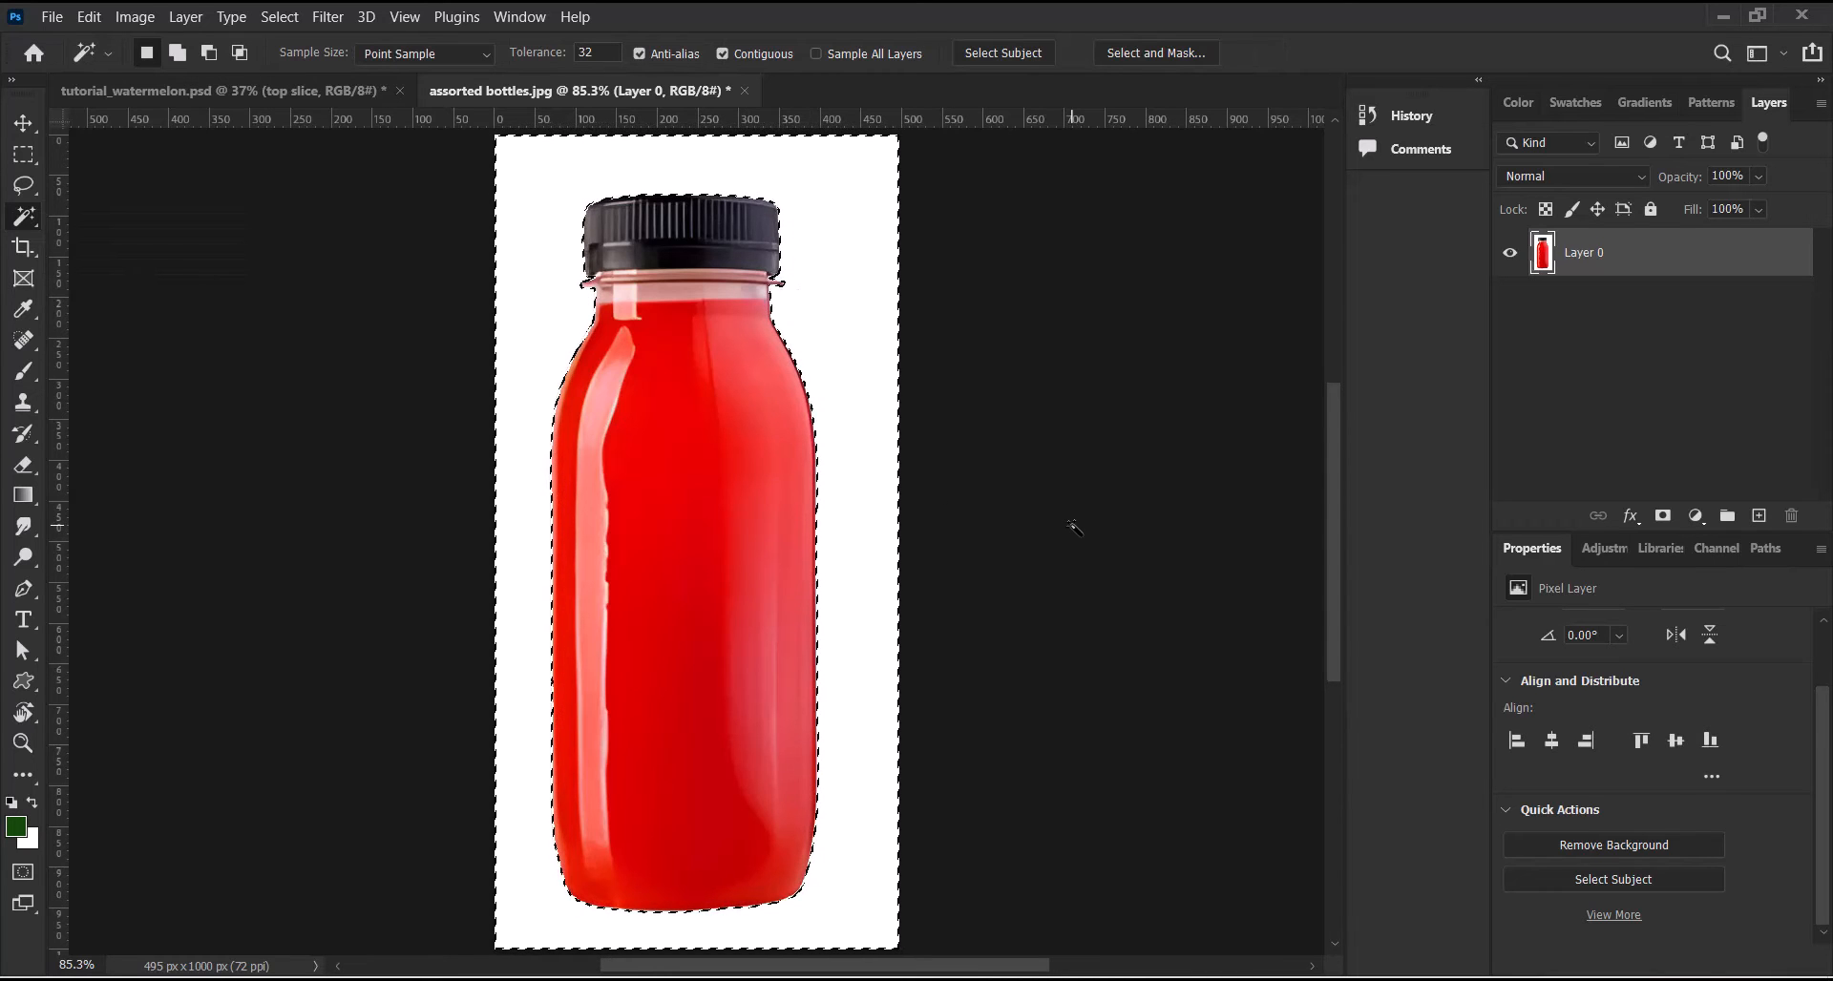
key("Delete")
key("ctrl+d")
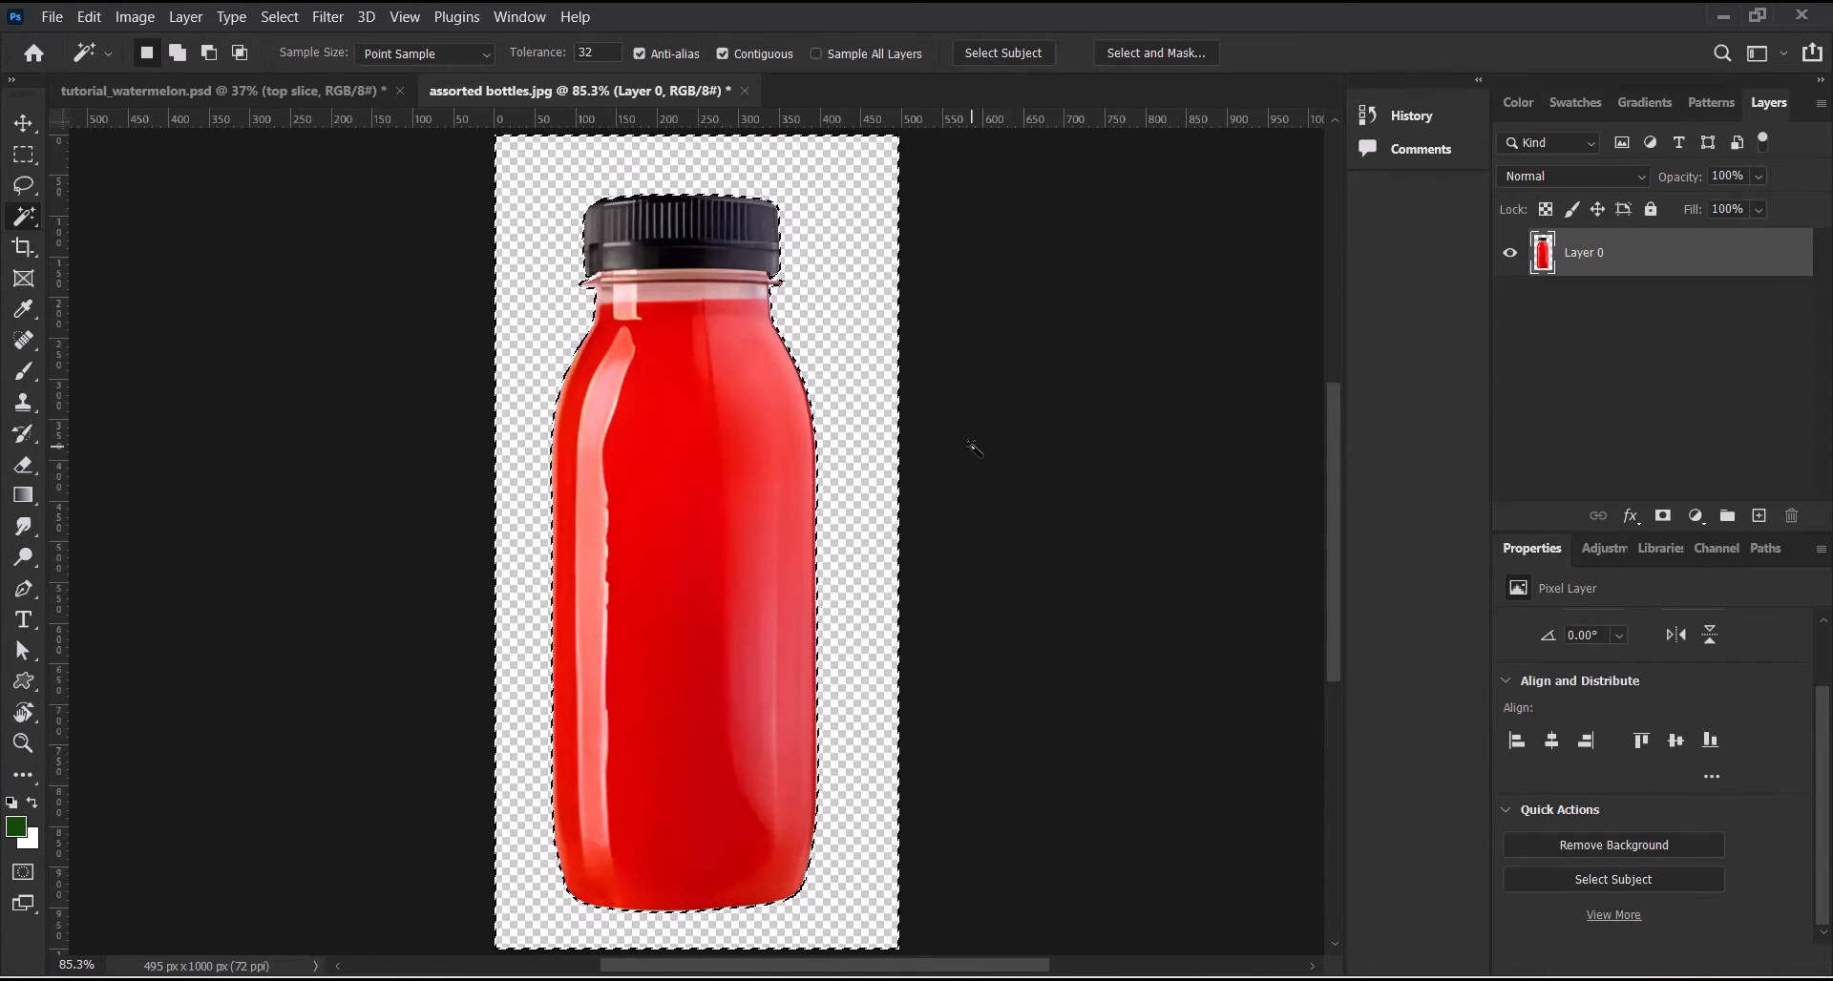
key("v")
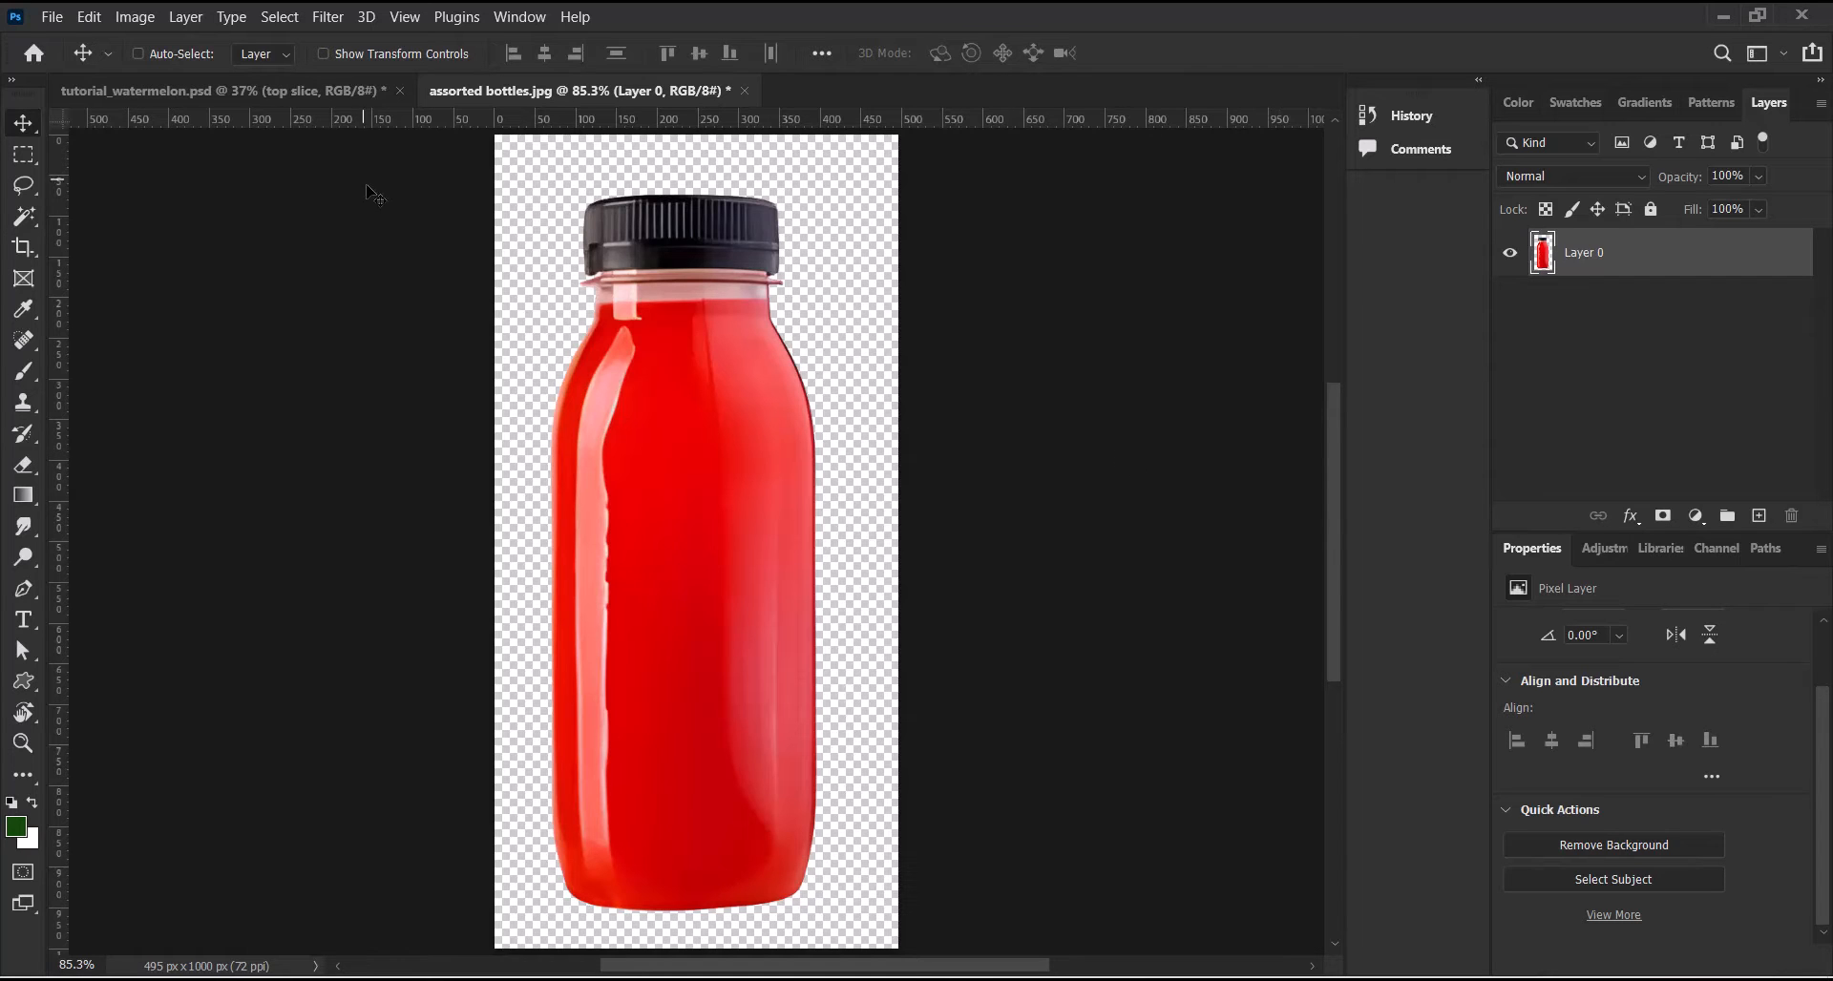
Place watermelon_juice_label.png from the watermelon manipulation folder as an embedded image in the bottle document
left_click(51, 16)
left_click(114, 462)
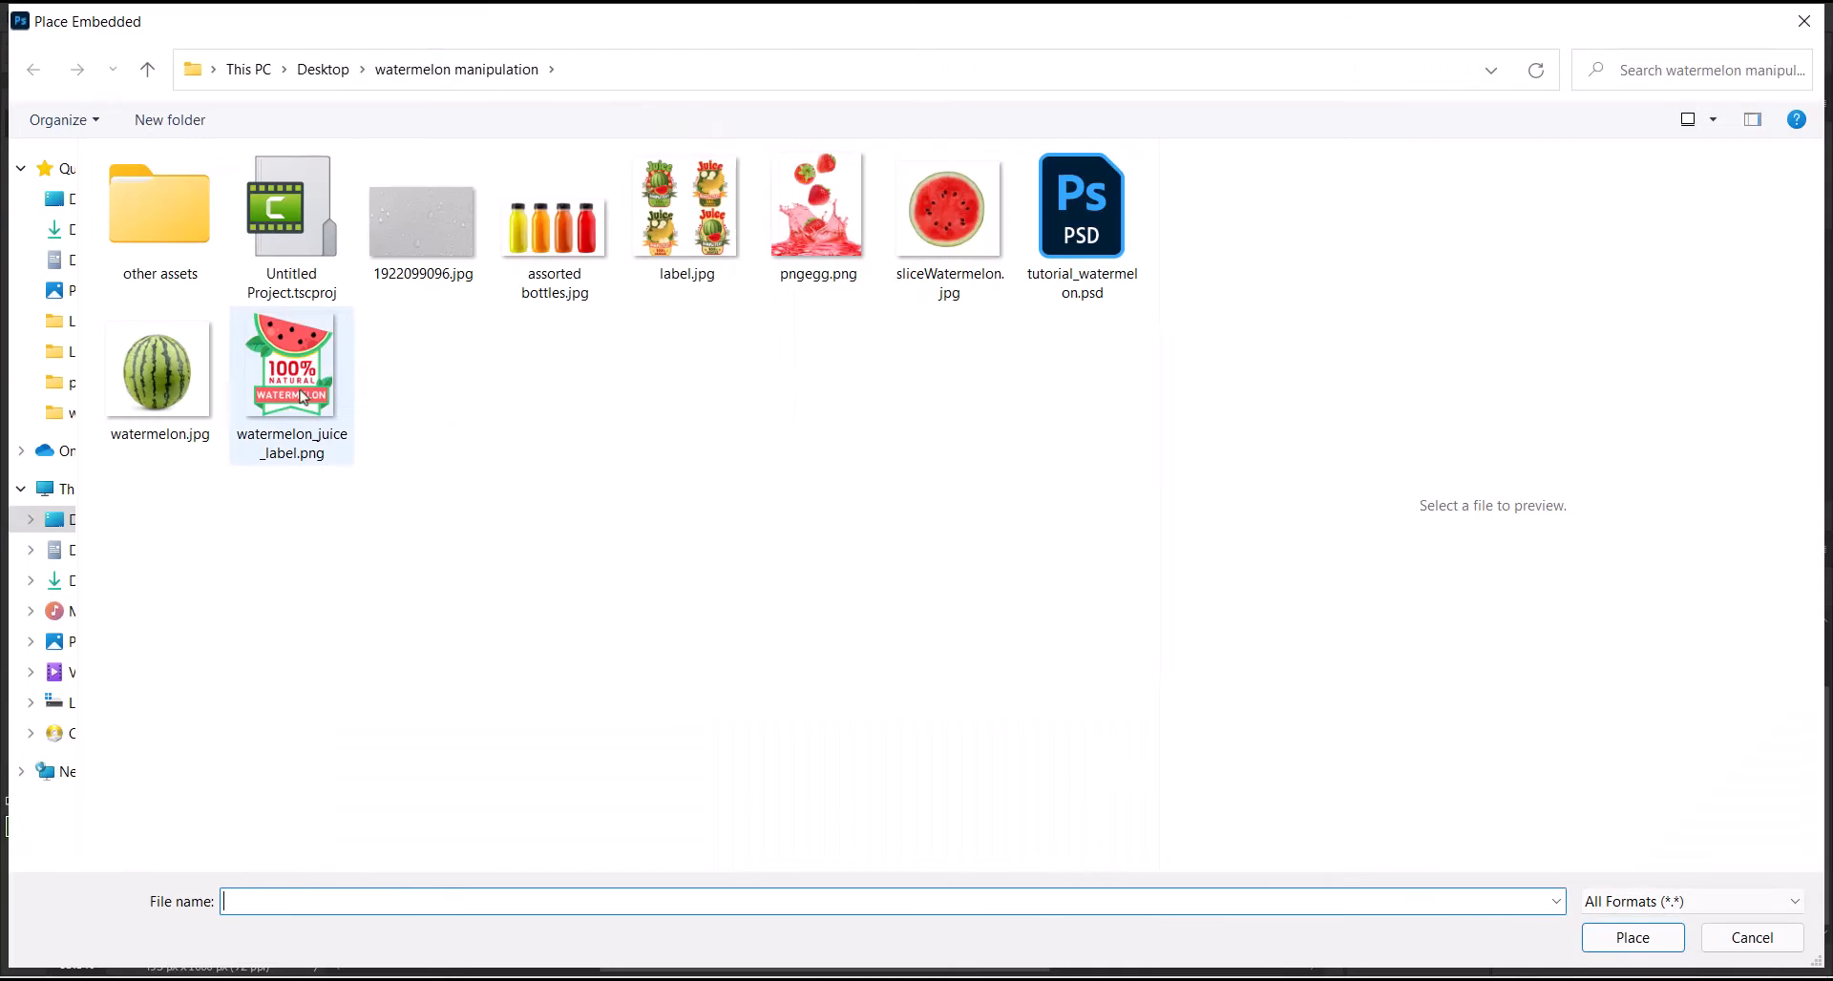
left_click(301, 397)
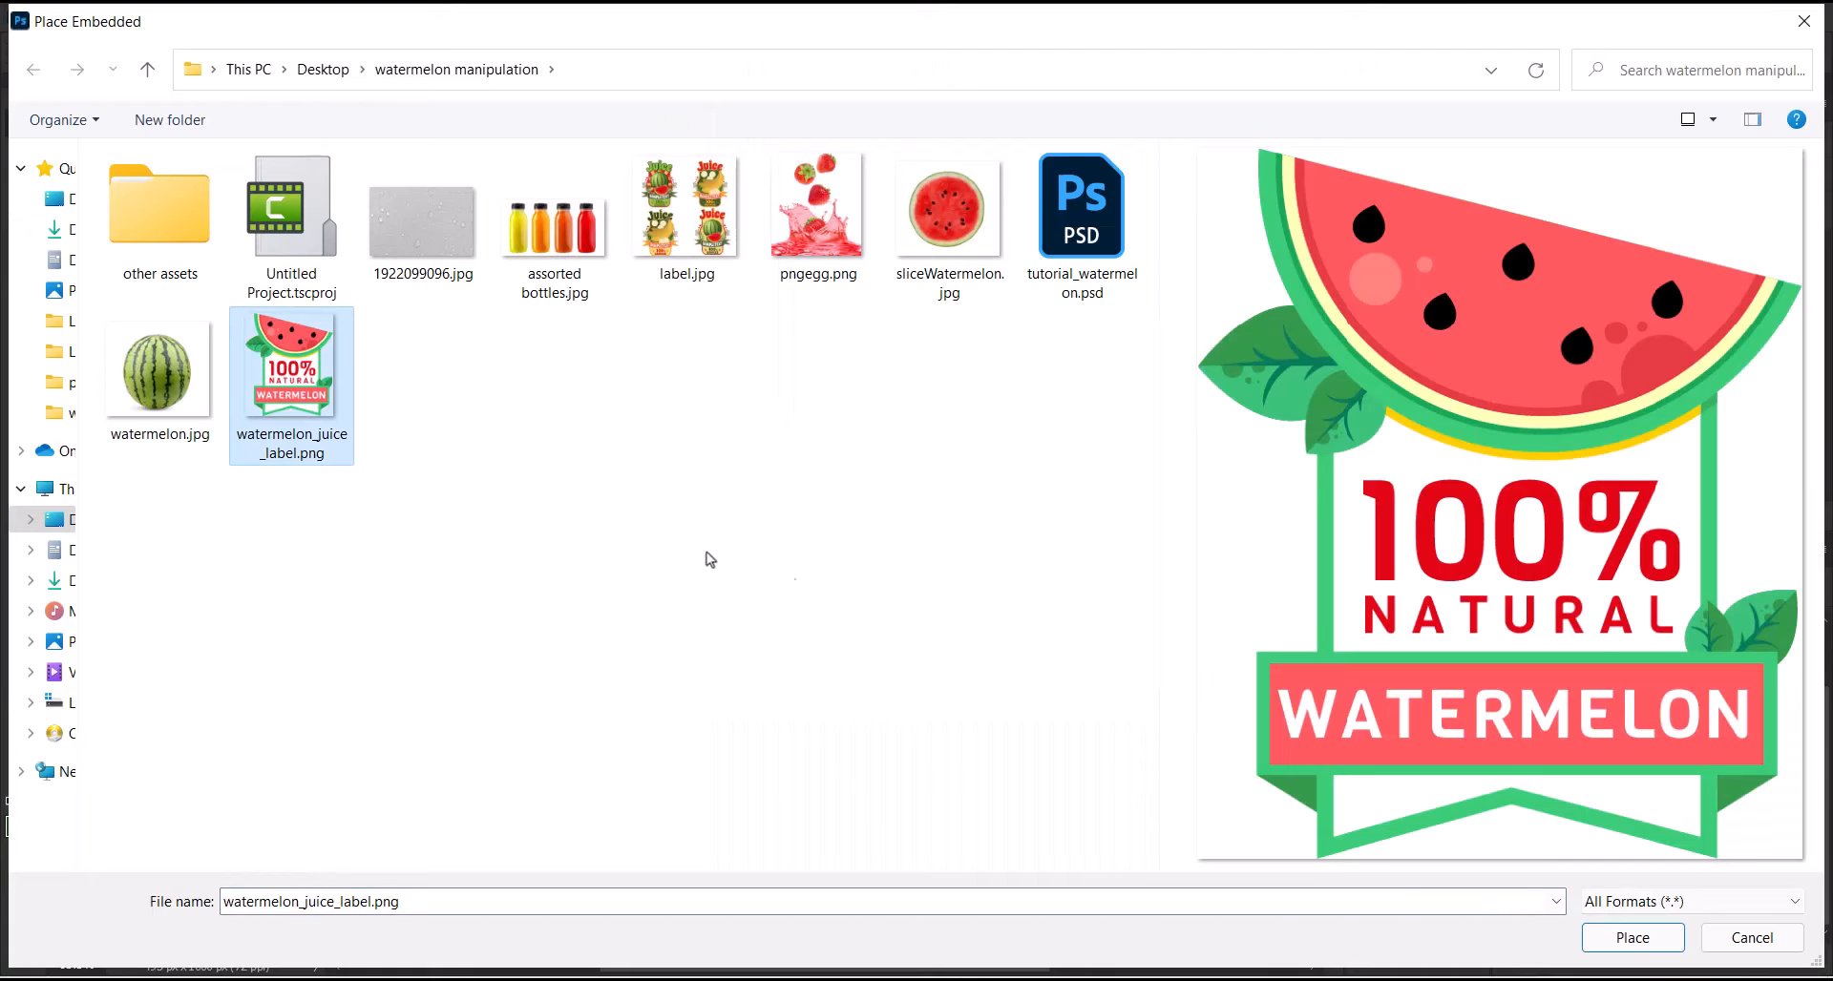
left_click(1623, 949)
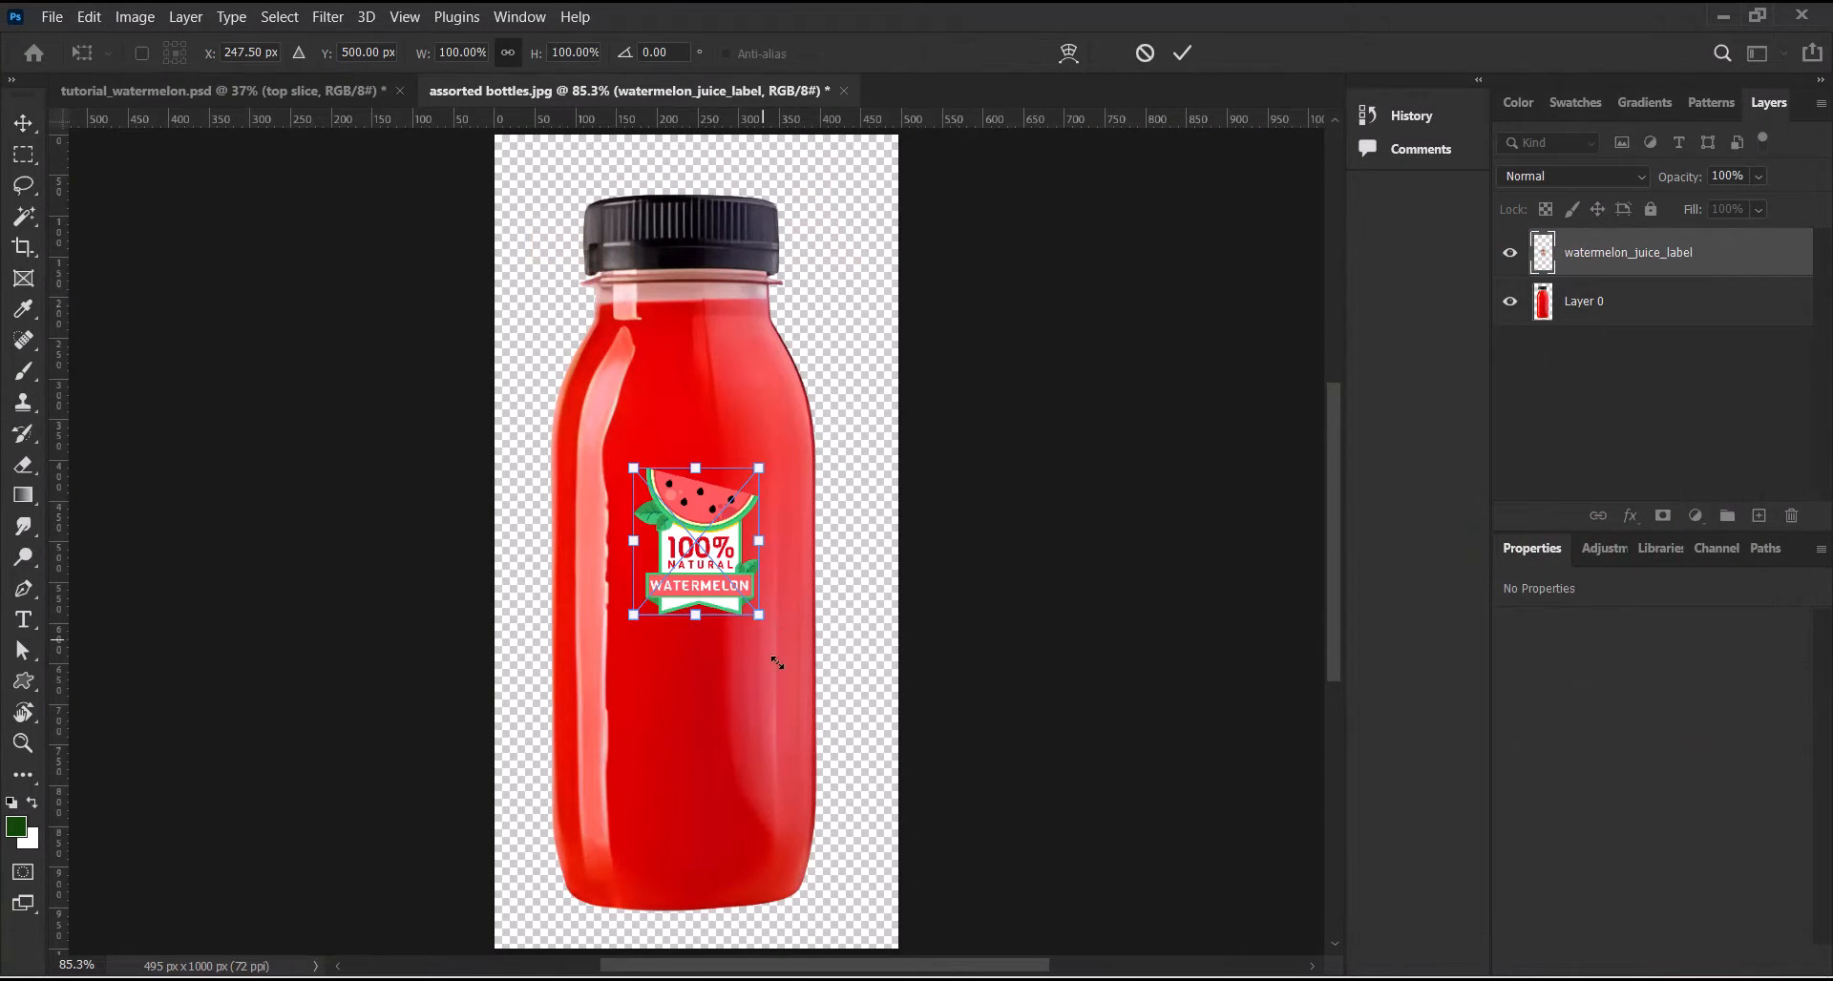
Enlarge the label to about 196% (303 by 355 px) and position it across the middle of the bottle at about X 80, Y 418 px
left_click_drag(759, 615, 817, 682)
left_click_drag(636, 682, 582, 741)
left_click_drag(716, 687, 679, 701)
left_click_drag(779, 482, 803, 453)
left_click_drag(548, 753, 556, 740)
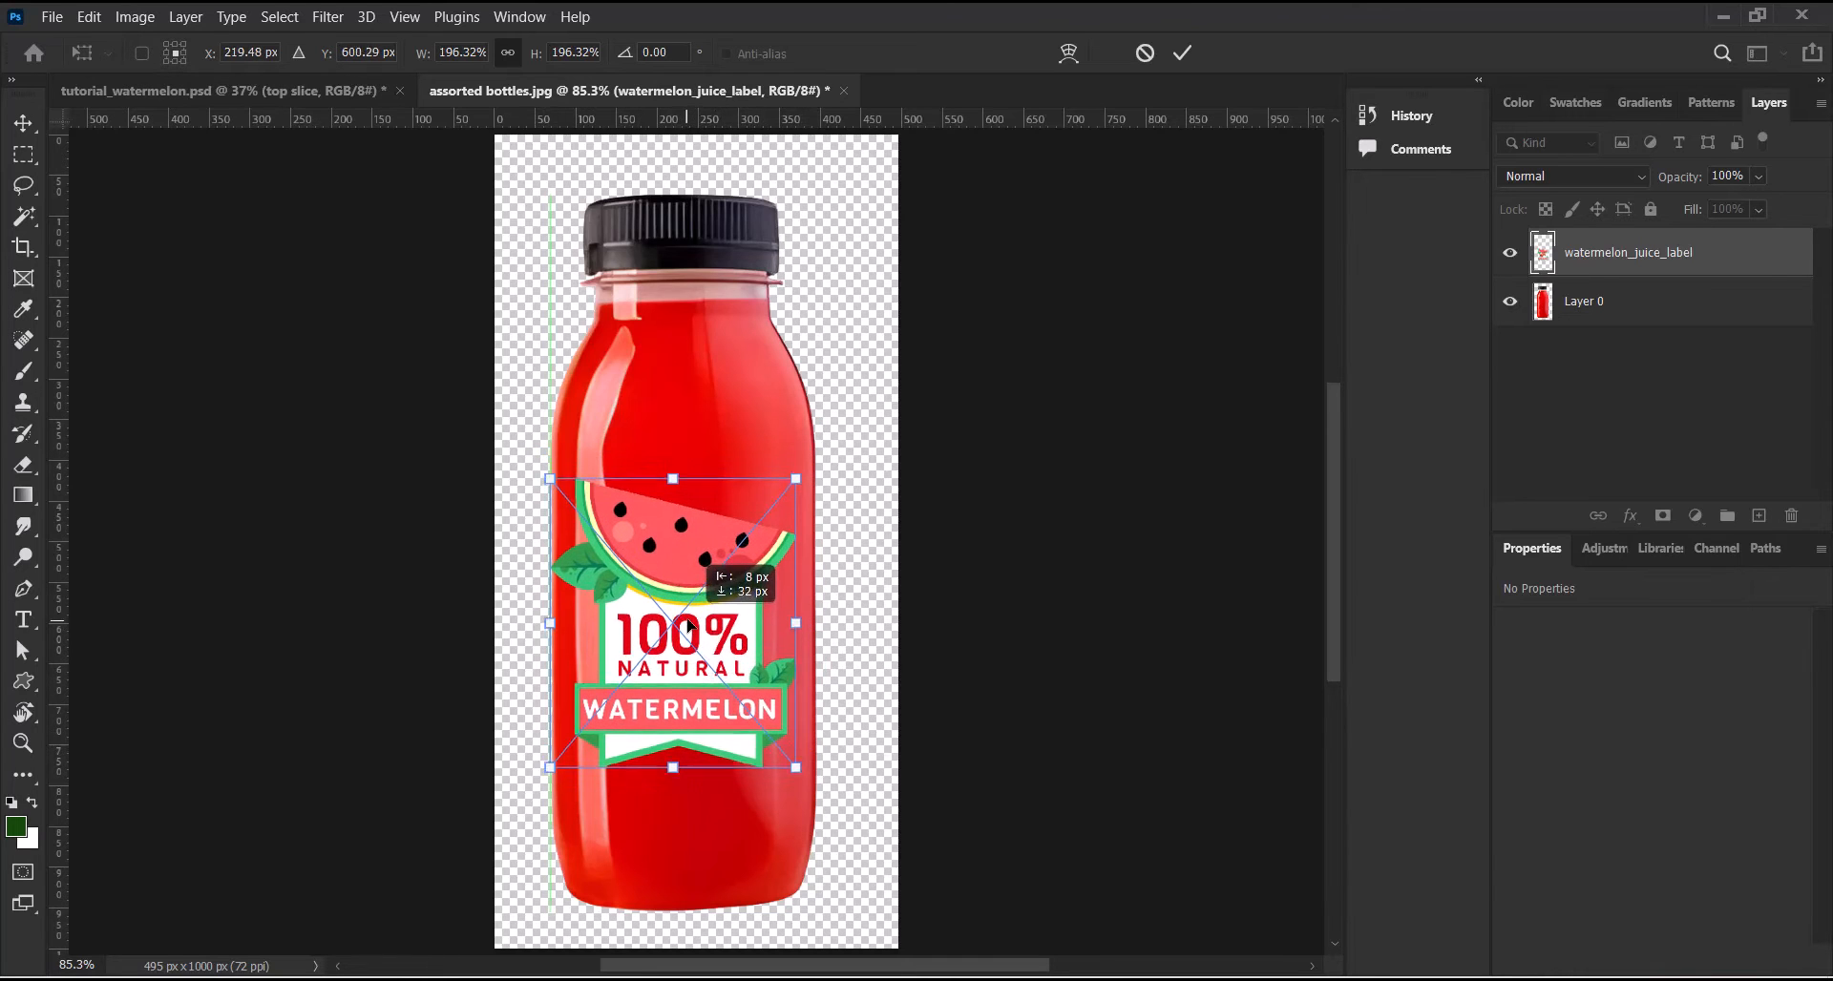
left_click(1182, 52)
Set the watermelon_juice_label layer's blend mode to Multiply
key("ctrl+plus")
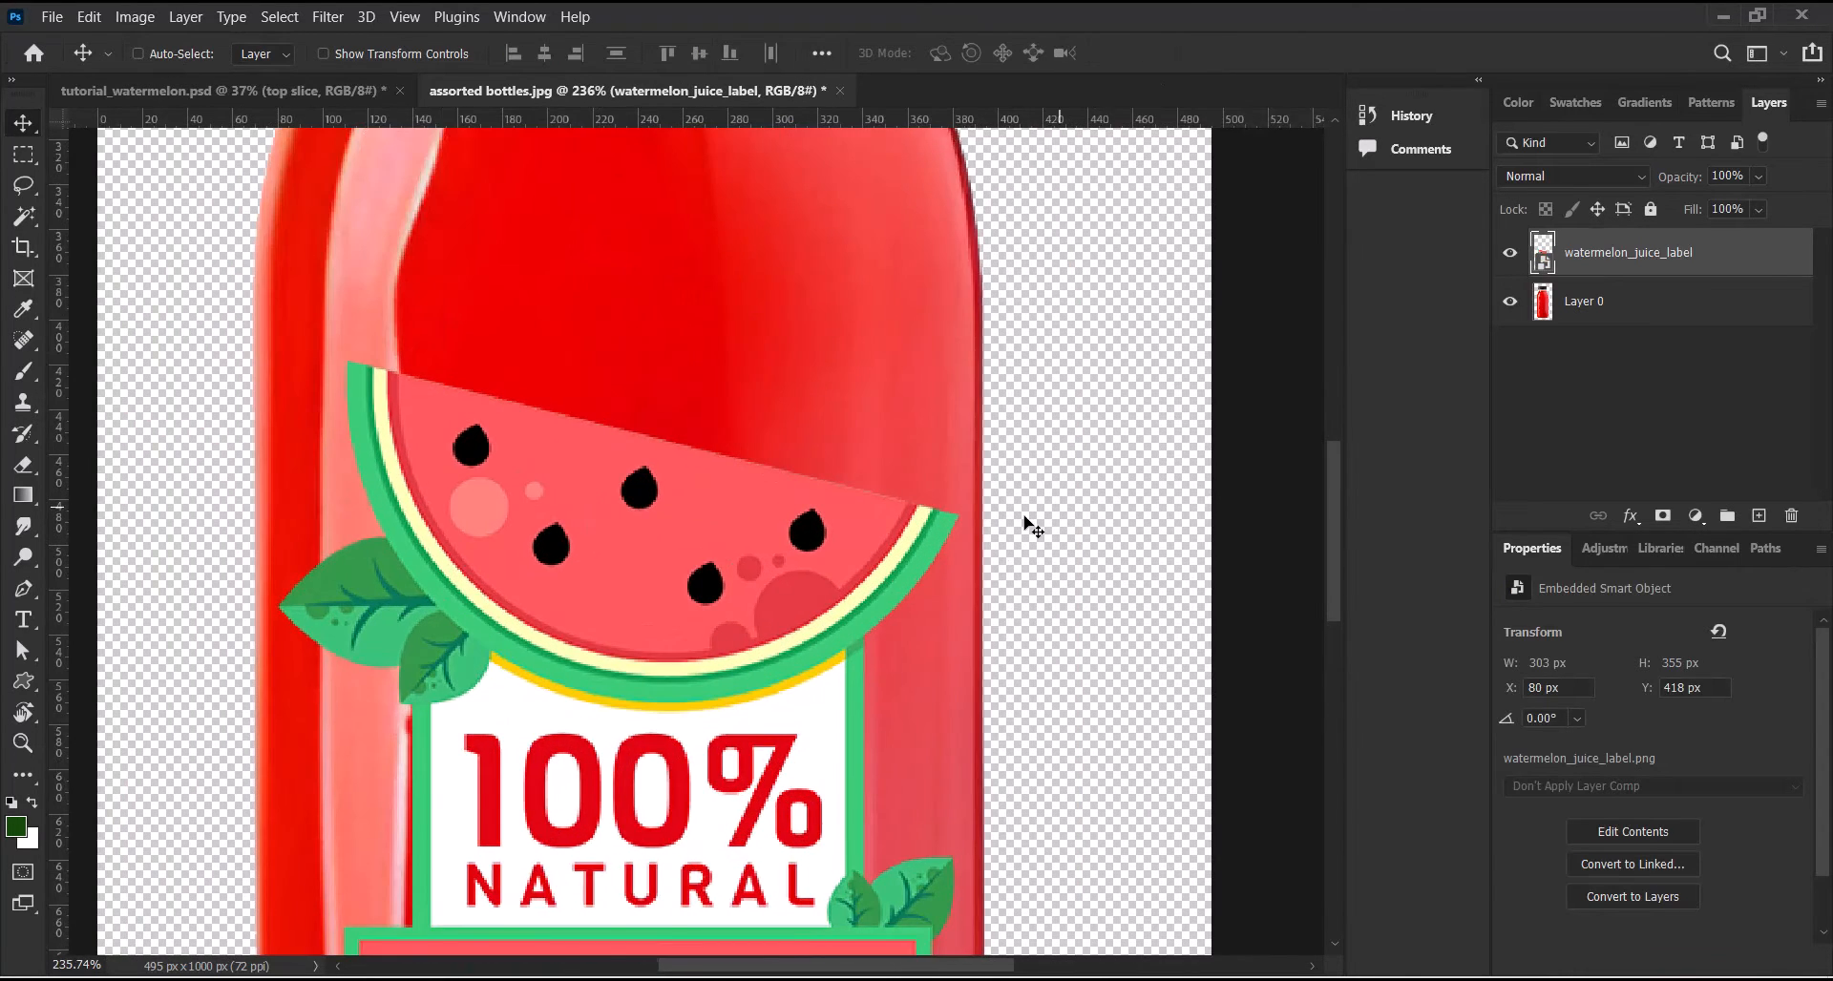
scroll(568, 514, "up", 2)
scroll(539, 449, "down", 2)
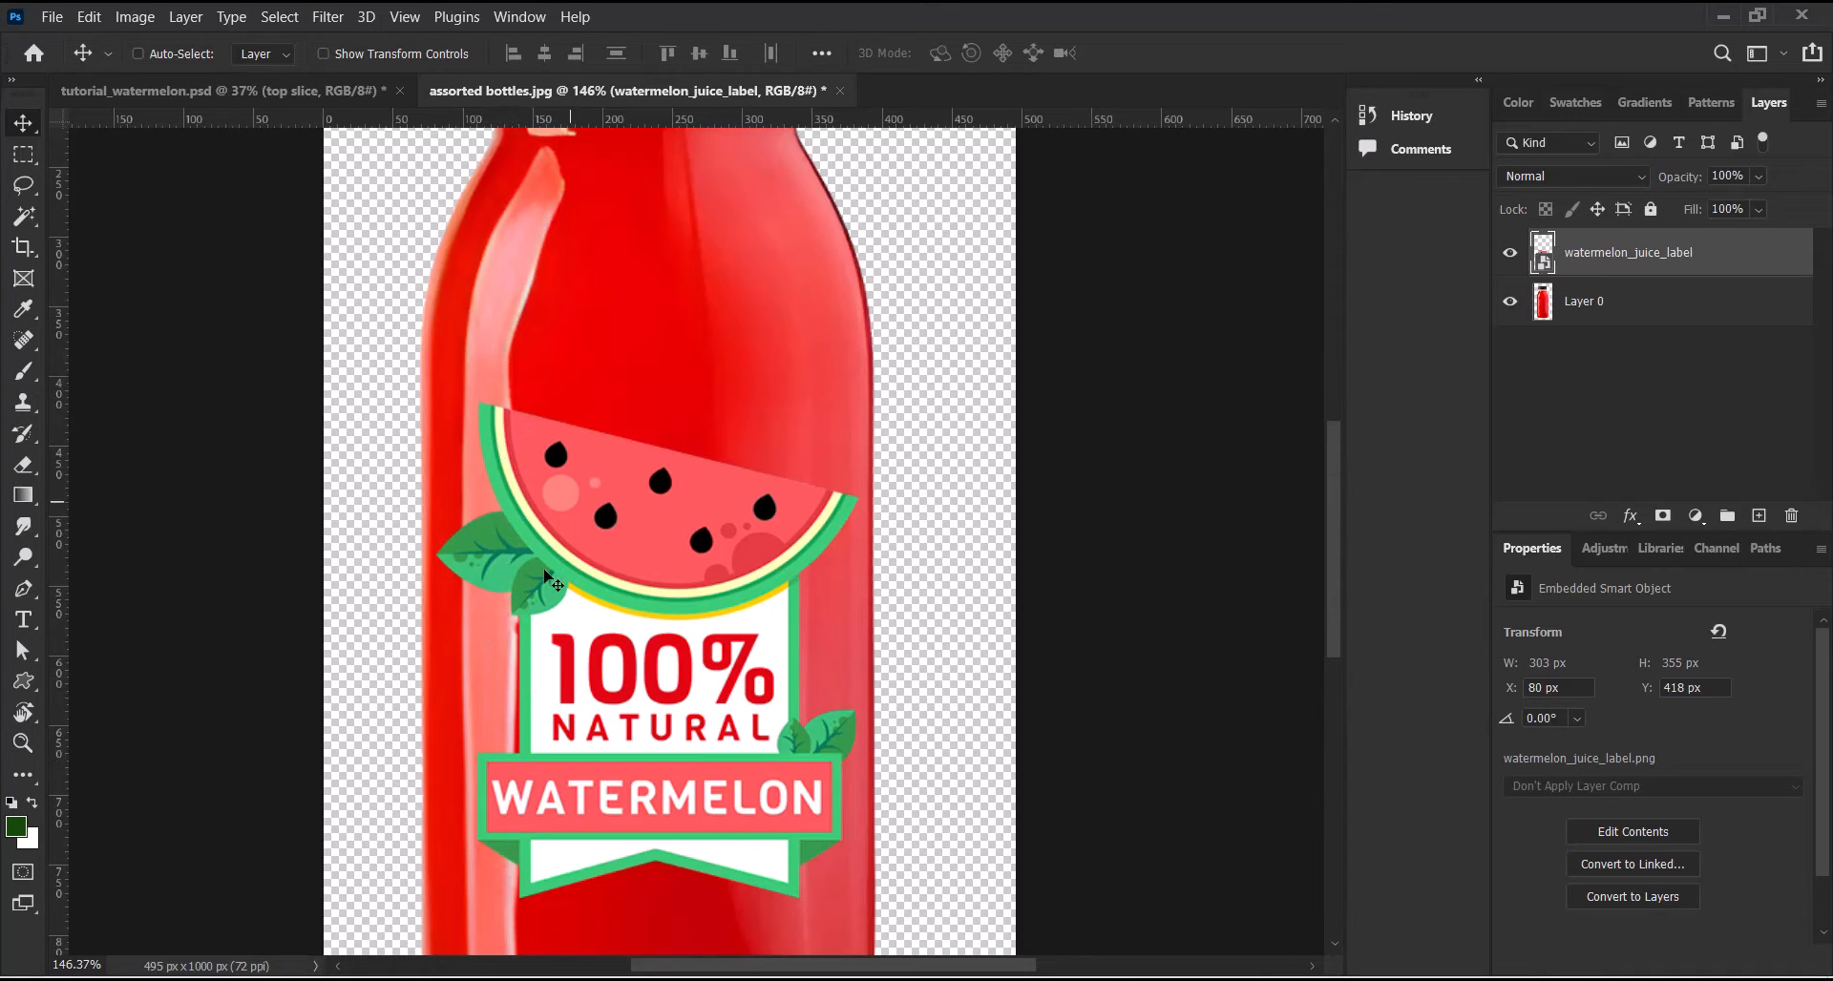
key("ctrl+minus")
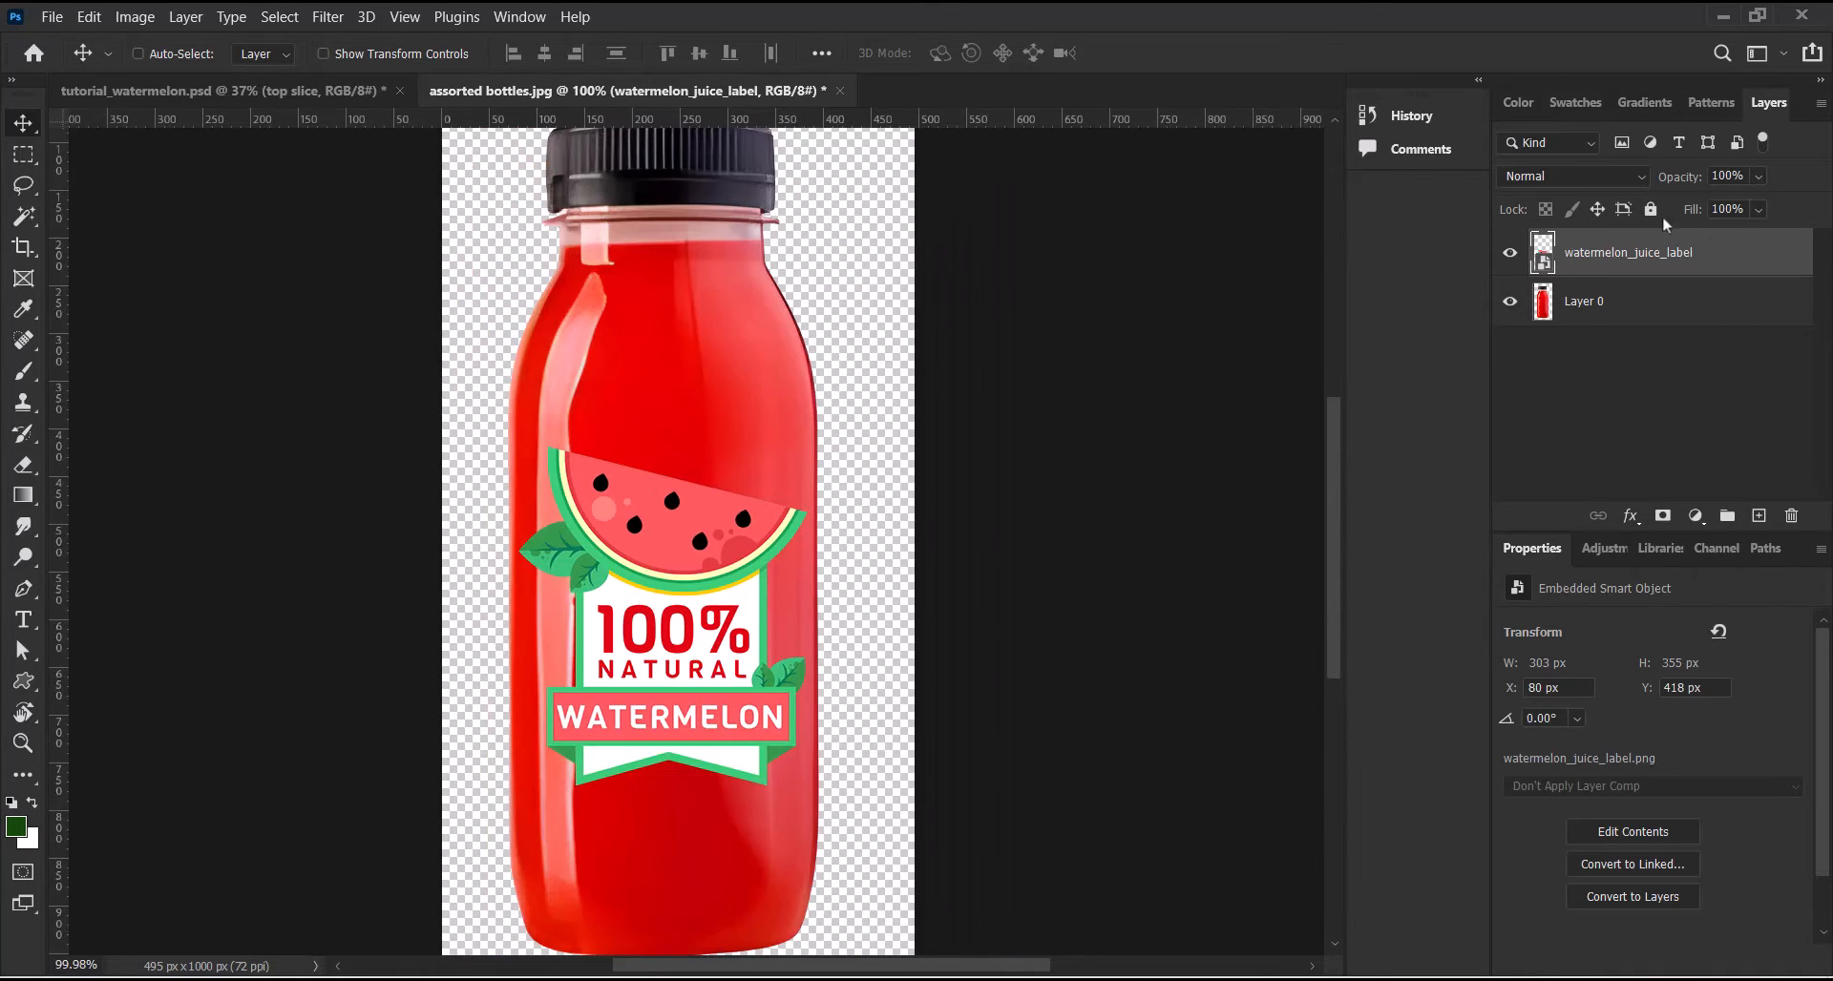
left_click(1640, 180)
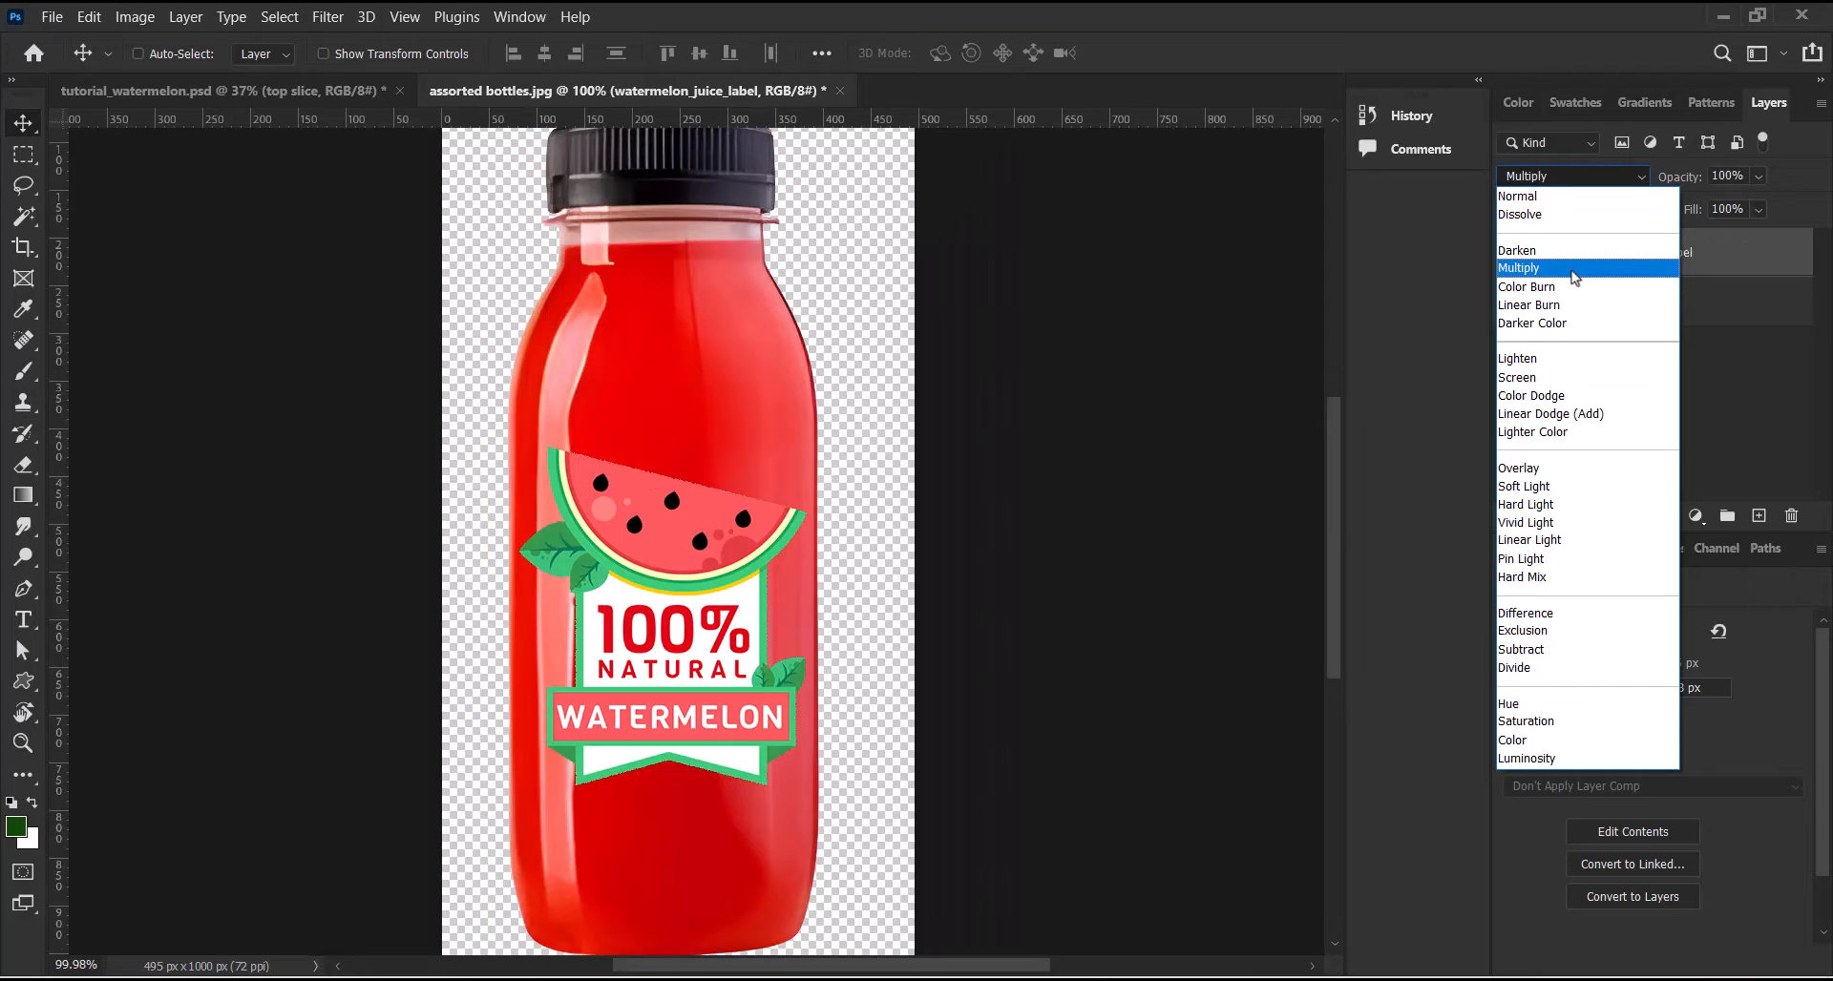
left_click(1570, 271)
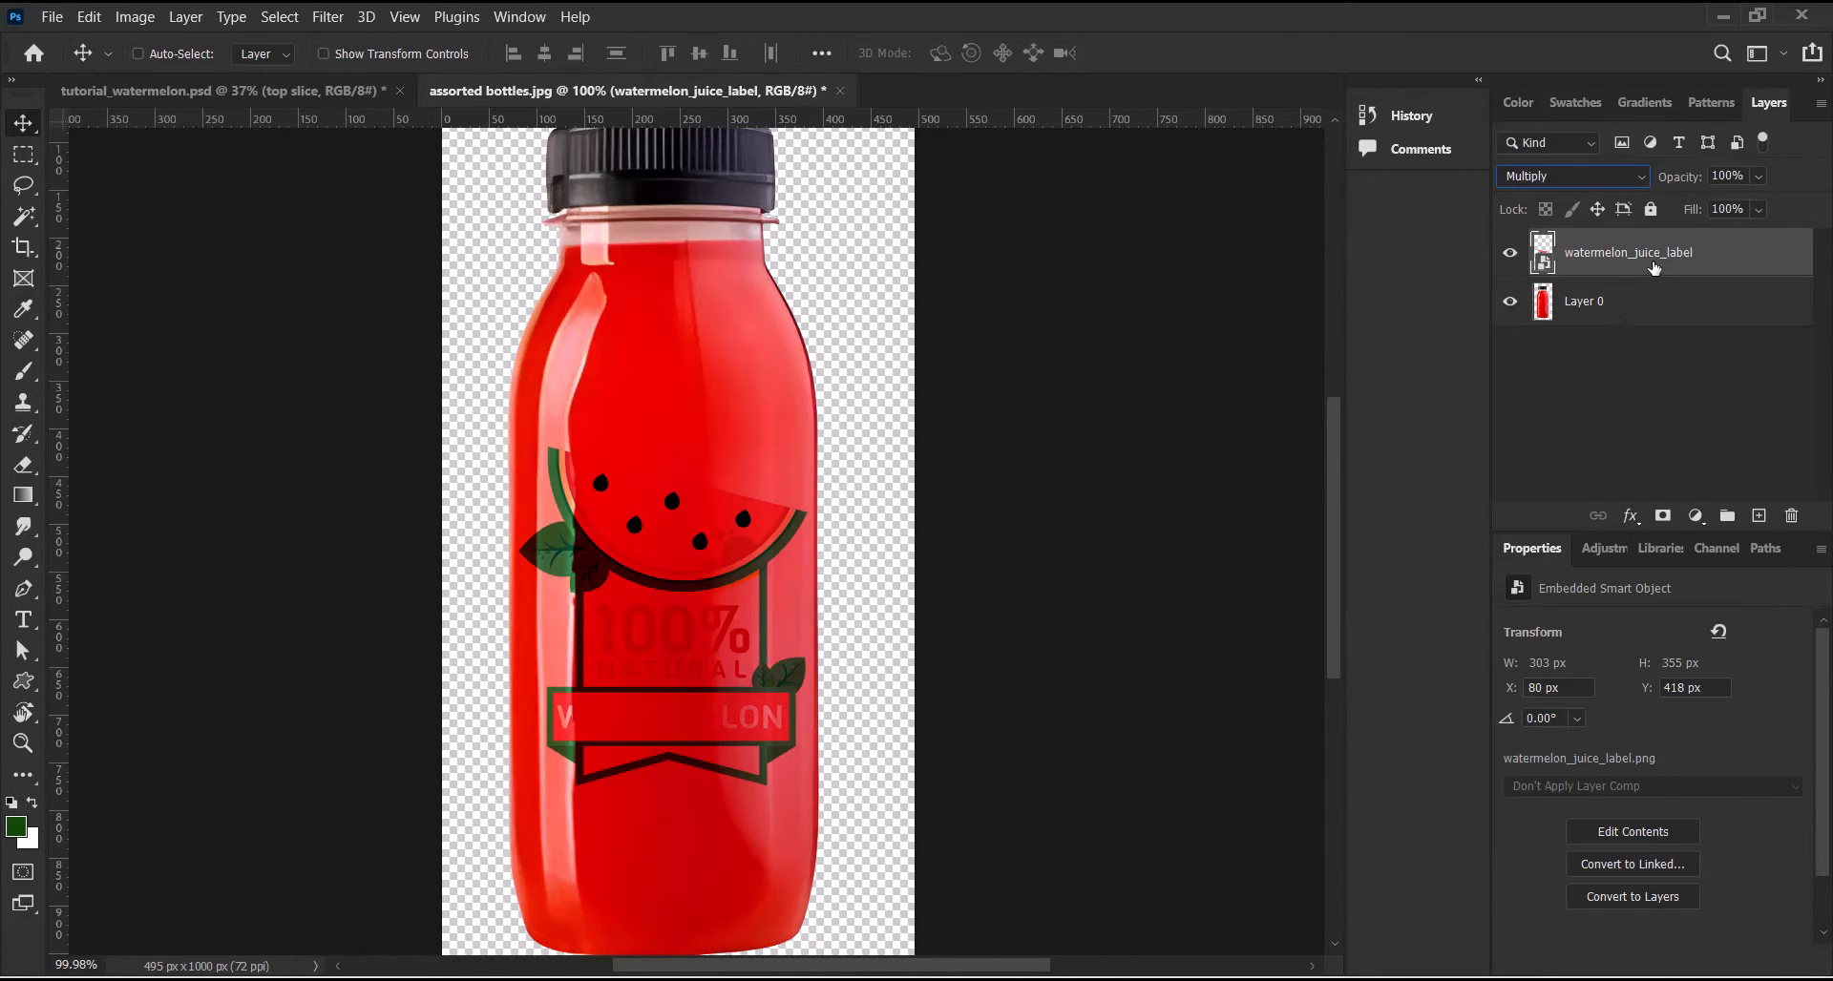
Duplicate the watermelon_juice_label layer and set the copy's blend mode to Screen
key("ctrl+j")
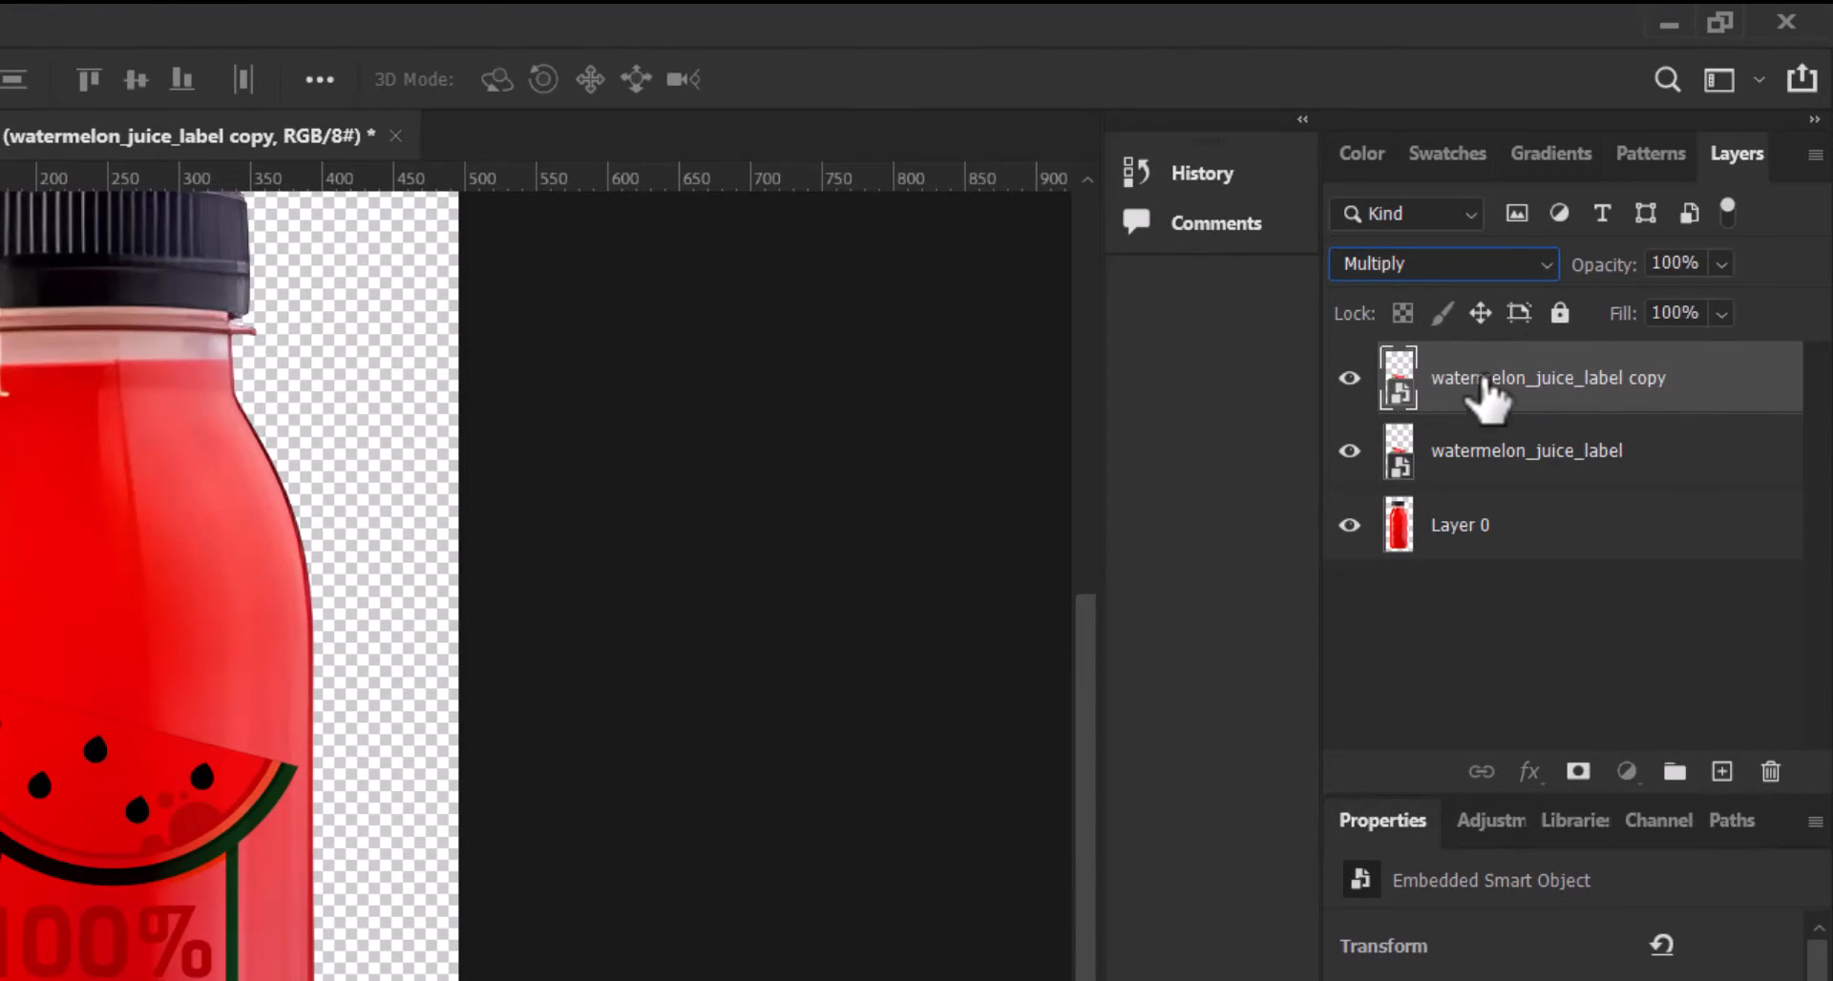
left_click(1544, 267)
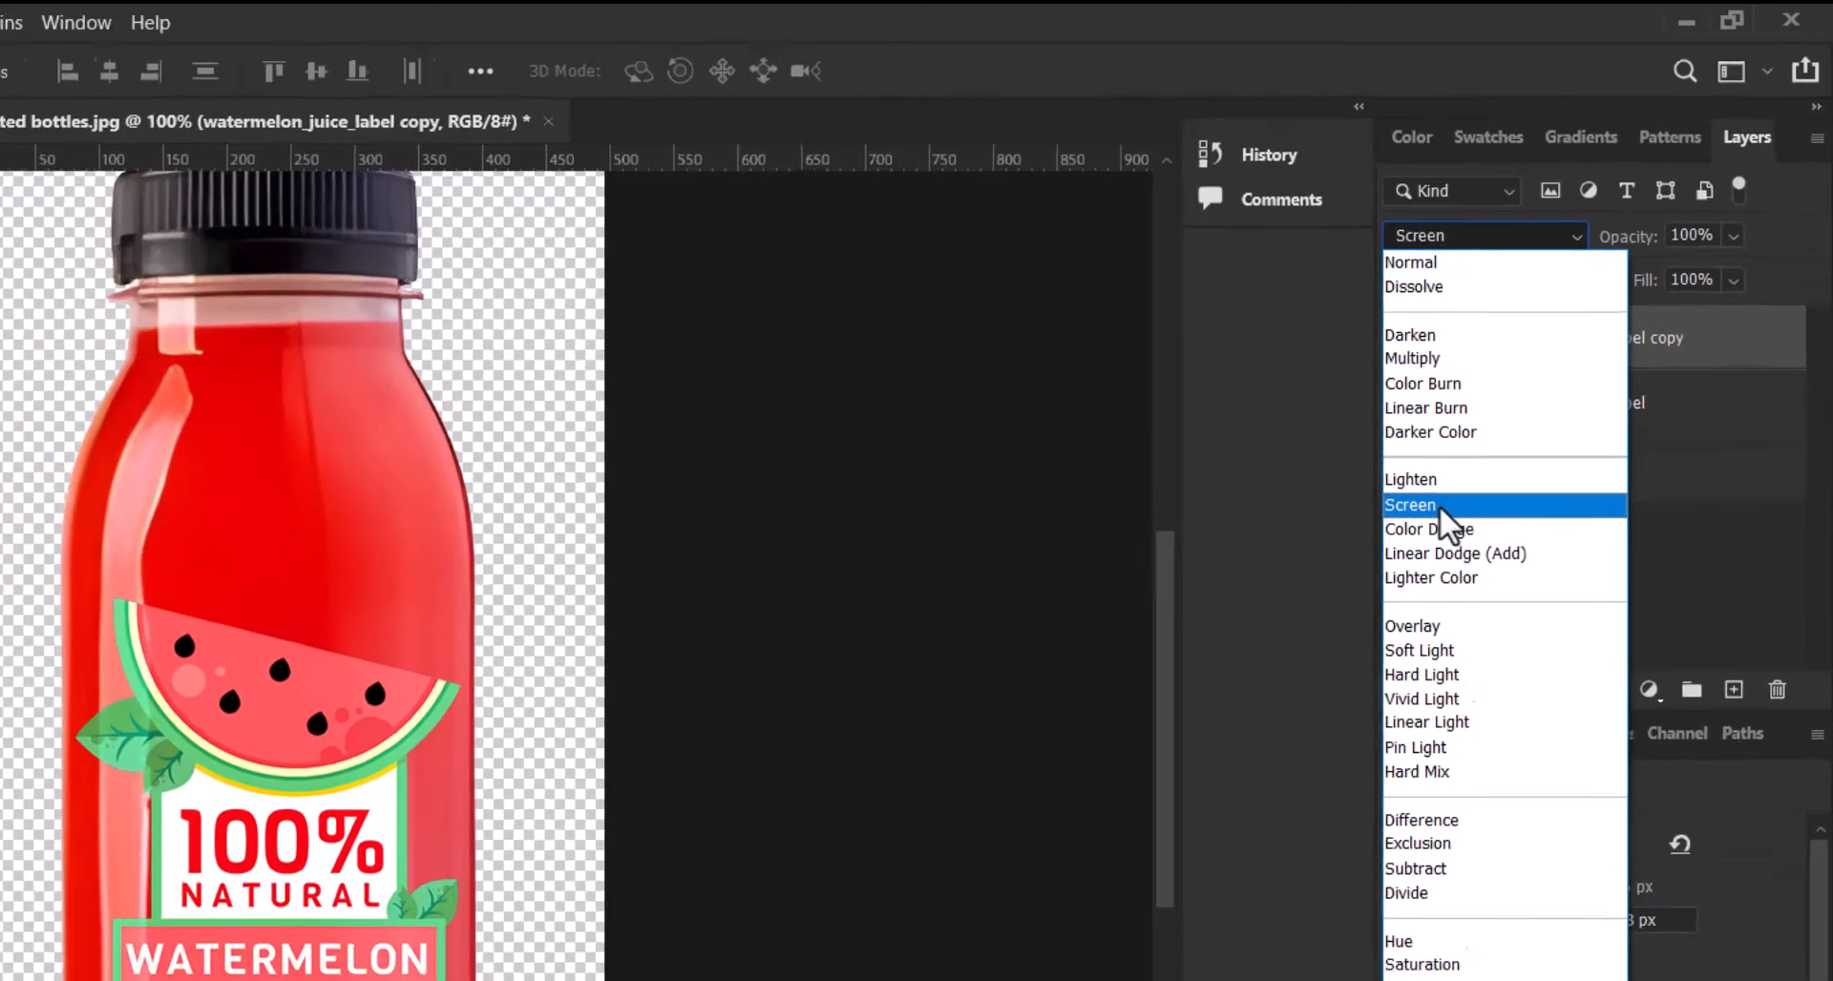
left_click(1374, 565)
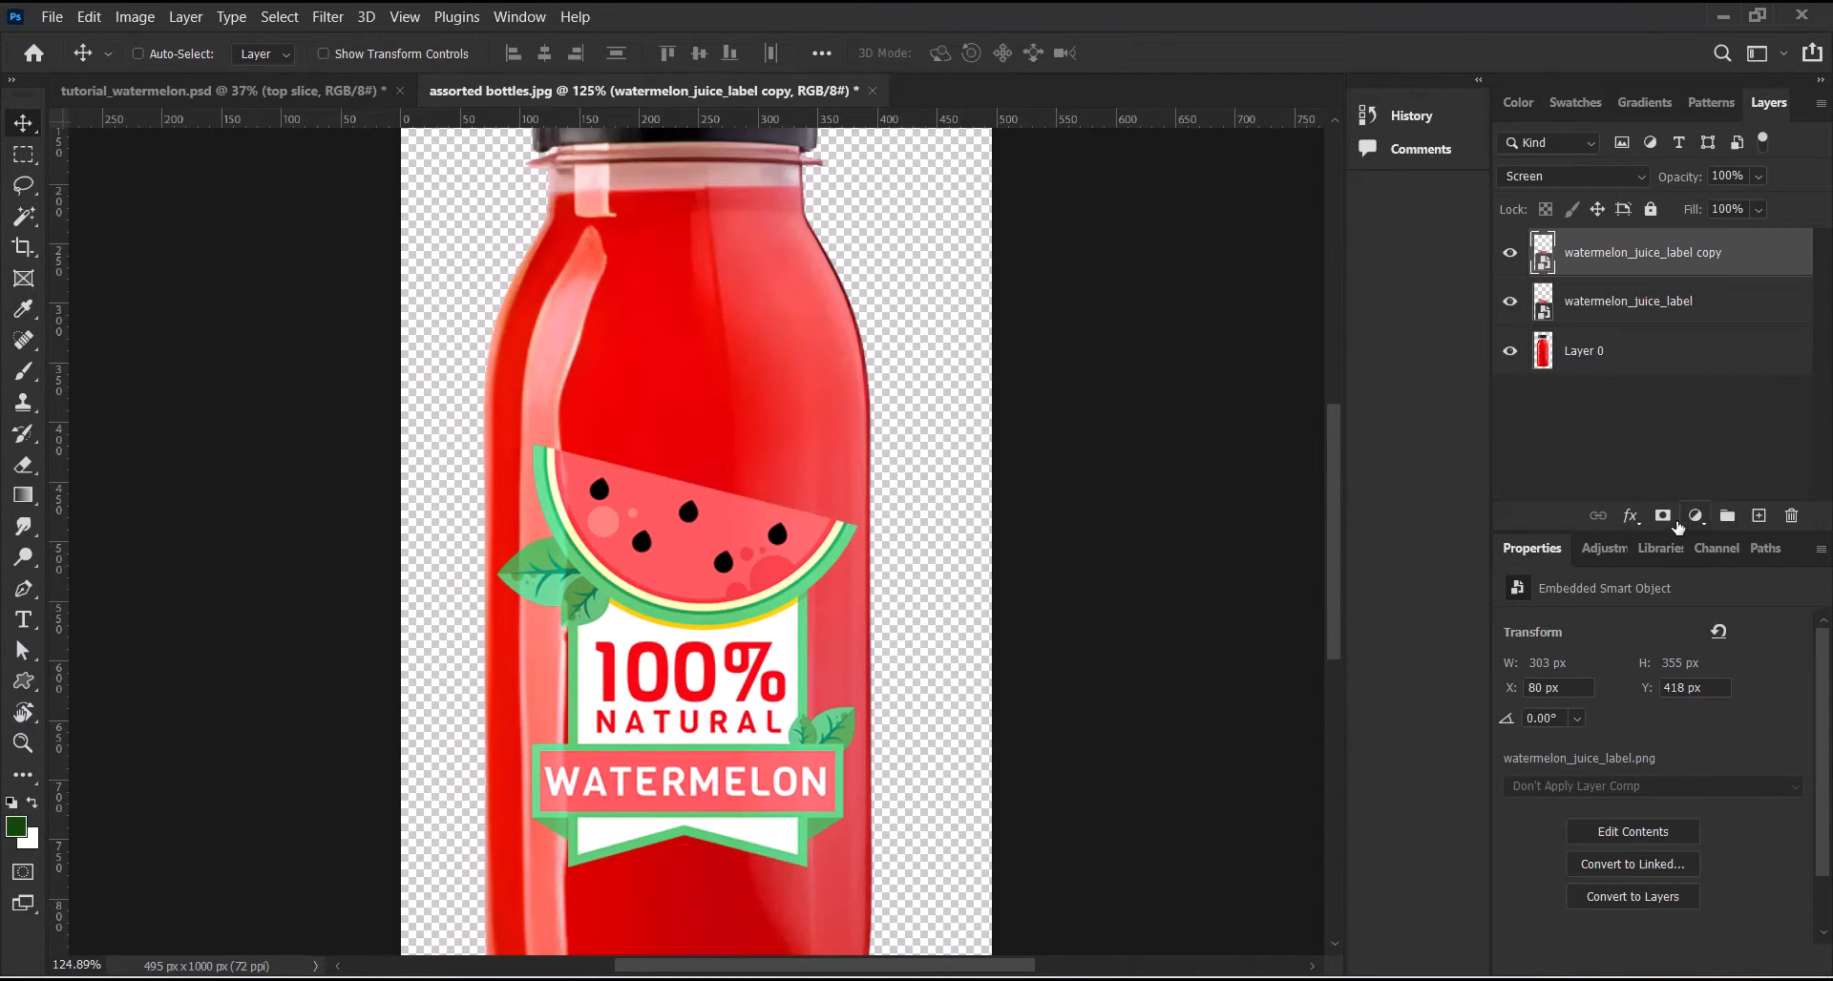
Add a layer mask to the label copy and shade the label's right side with a soft black 250 px brush at 17% flow
left_click(1662, 517)
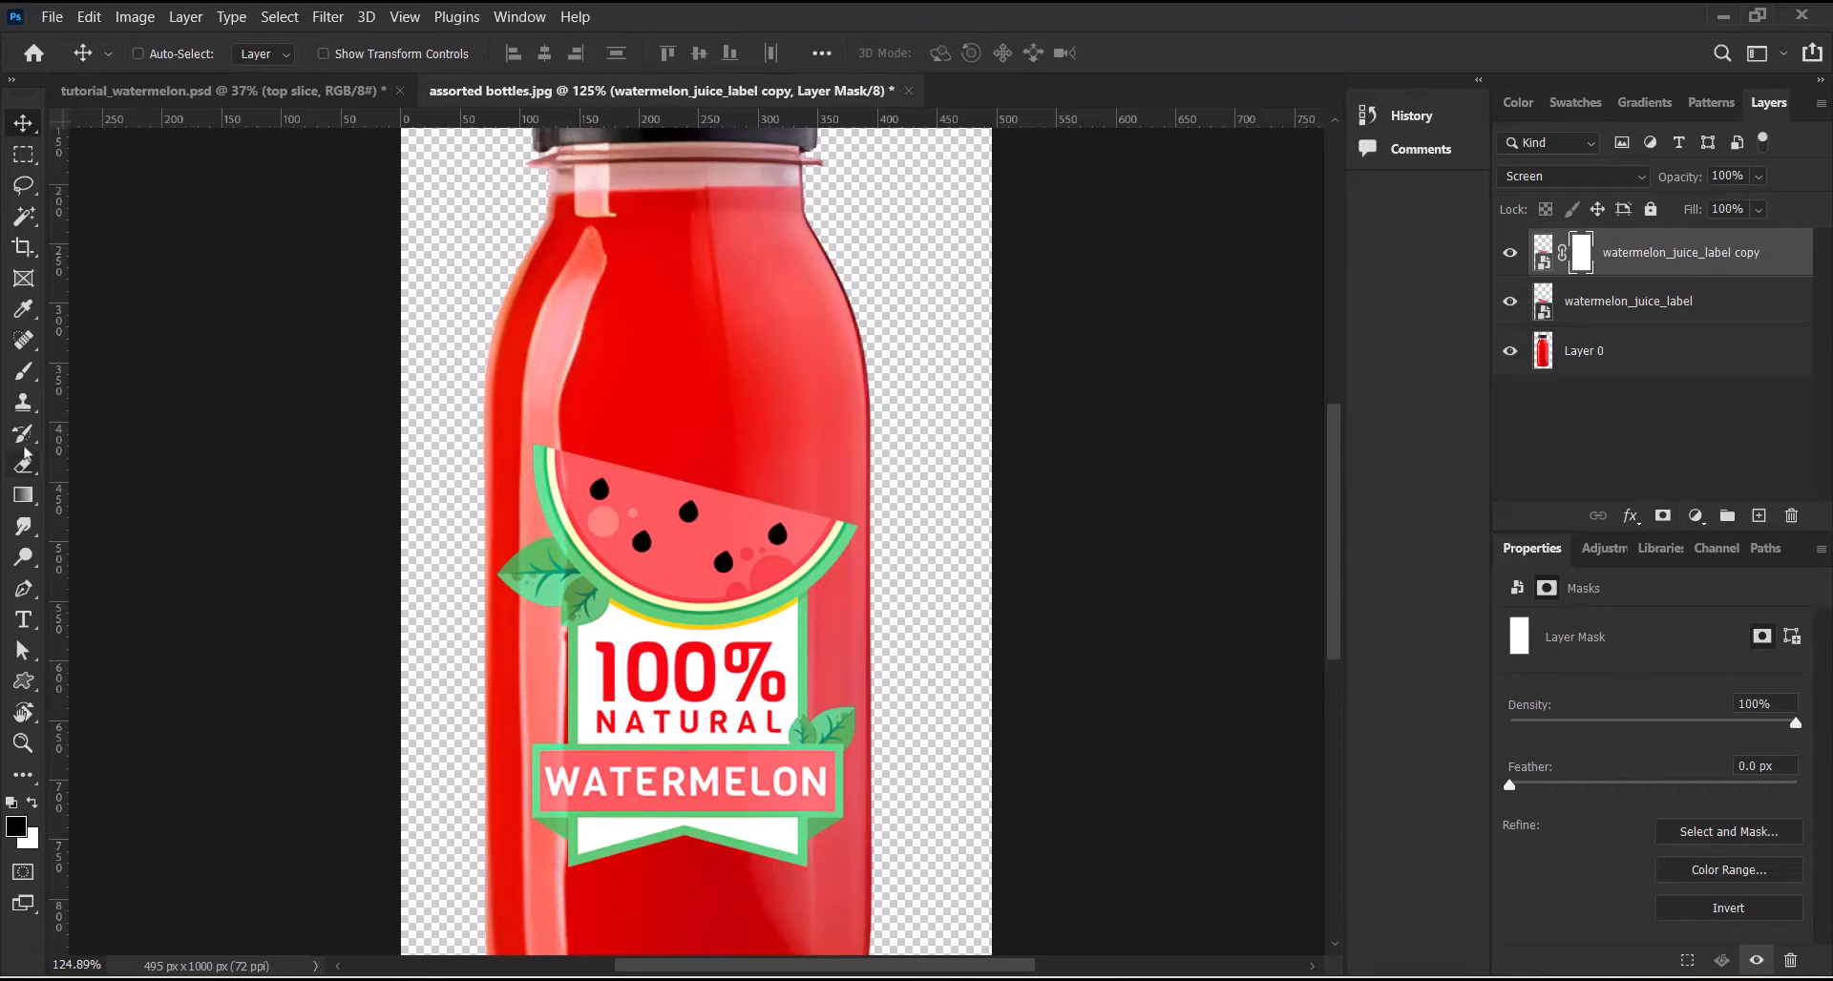
left_click(24, 371)
scroll(884, 501, "down", 2)
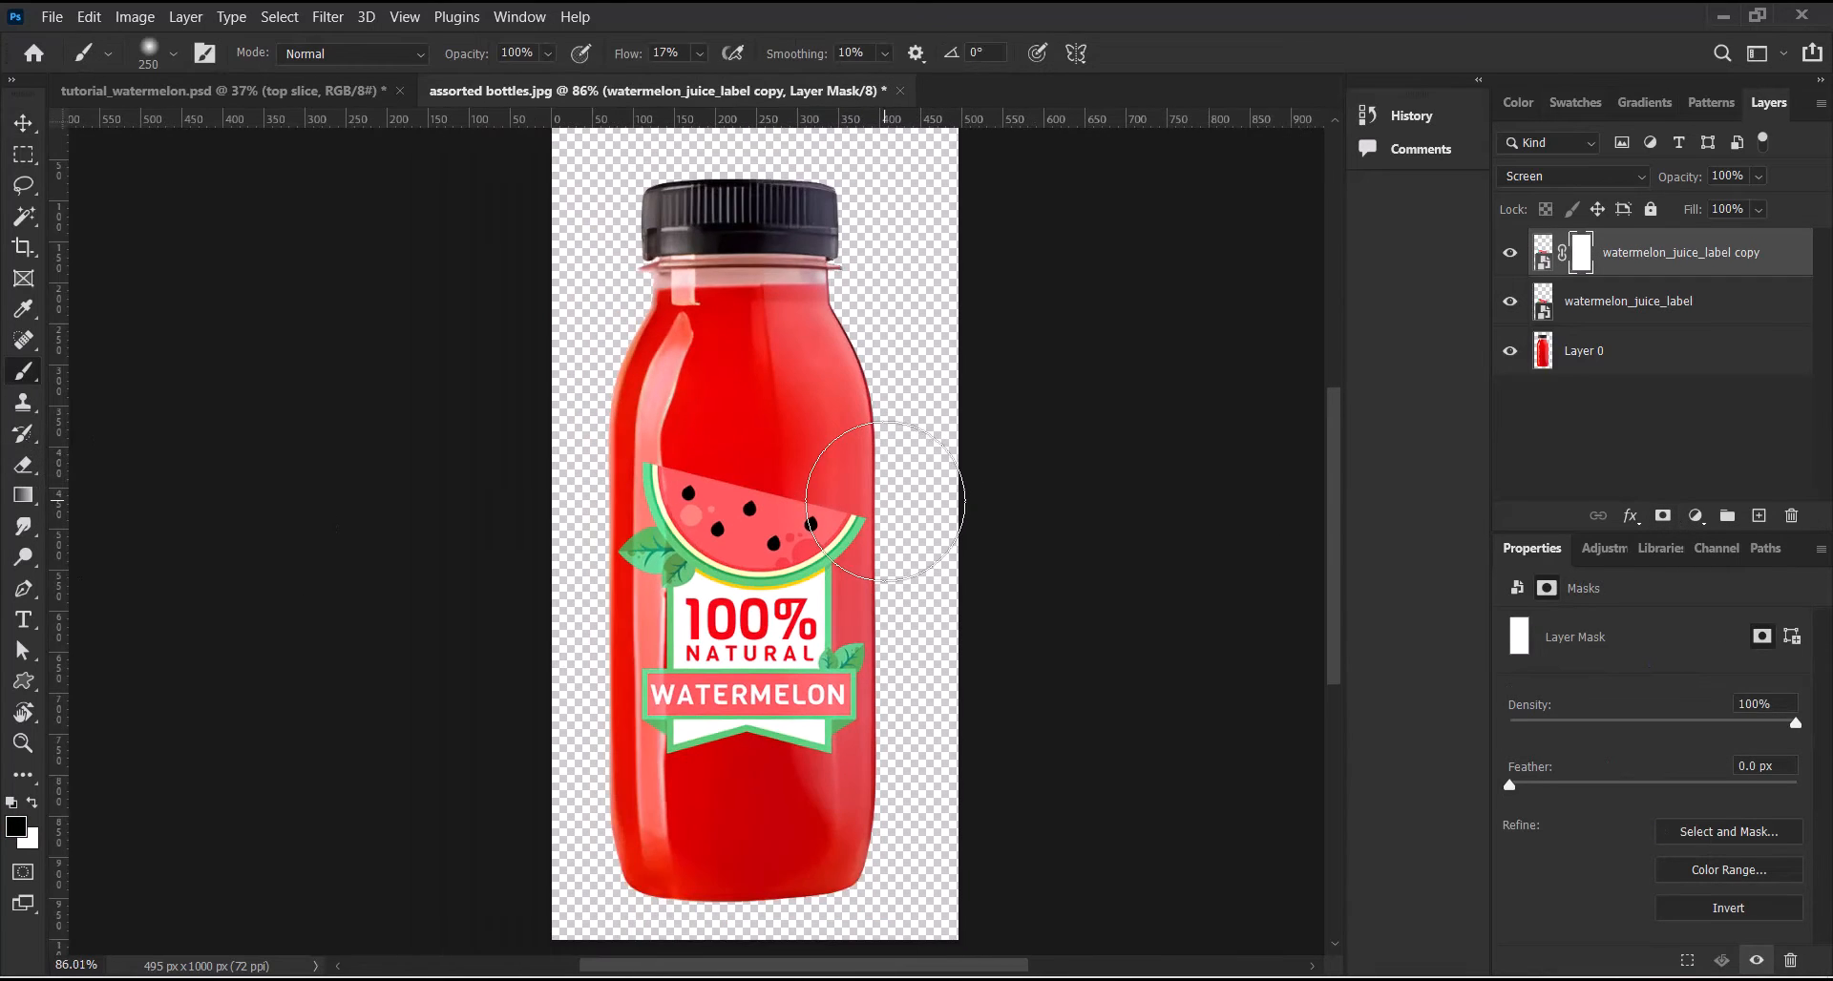
scroll(879, 495, "up", 1)
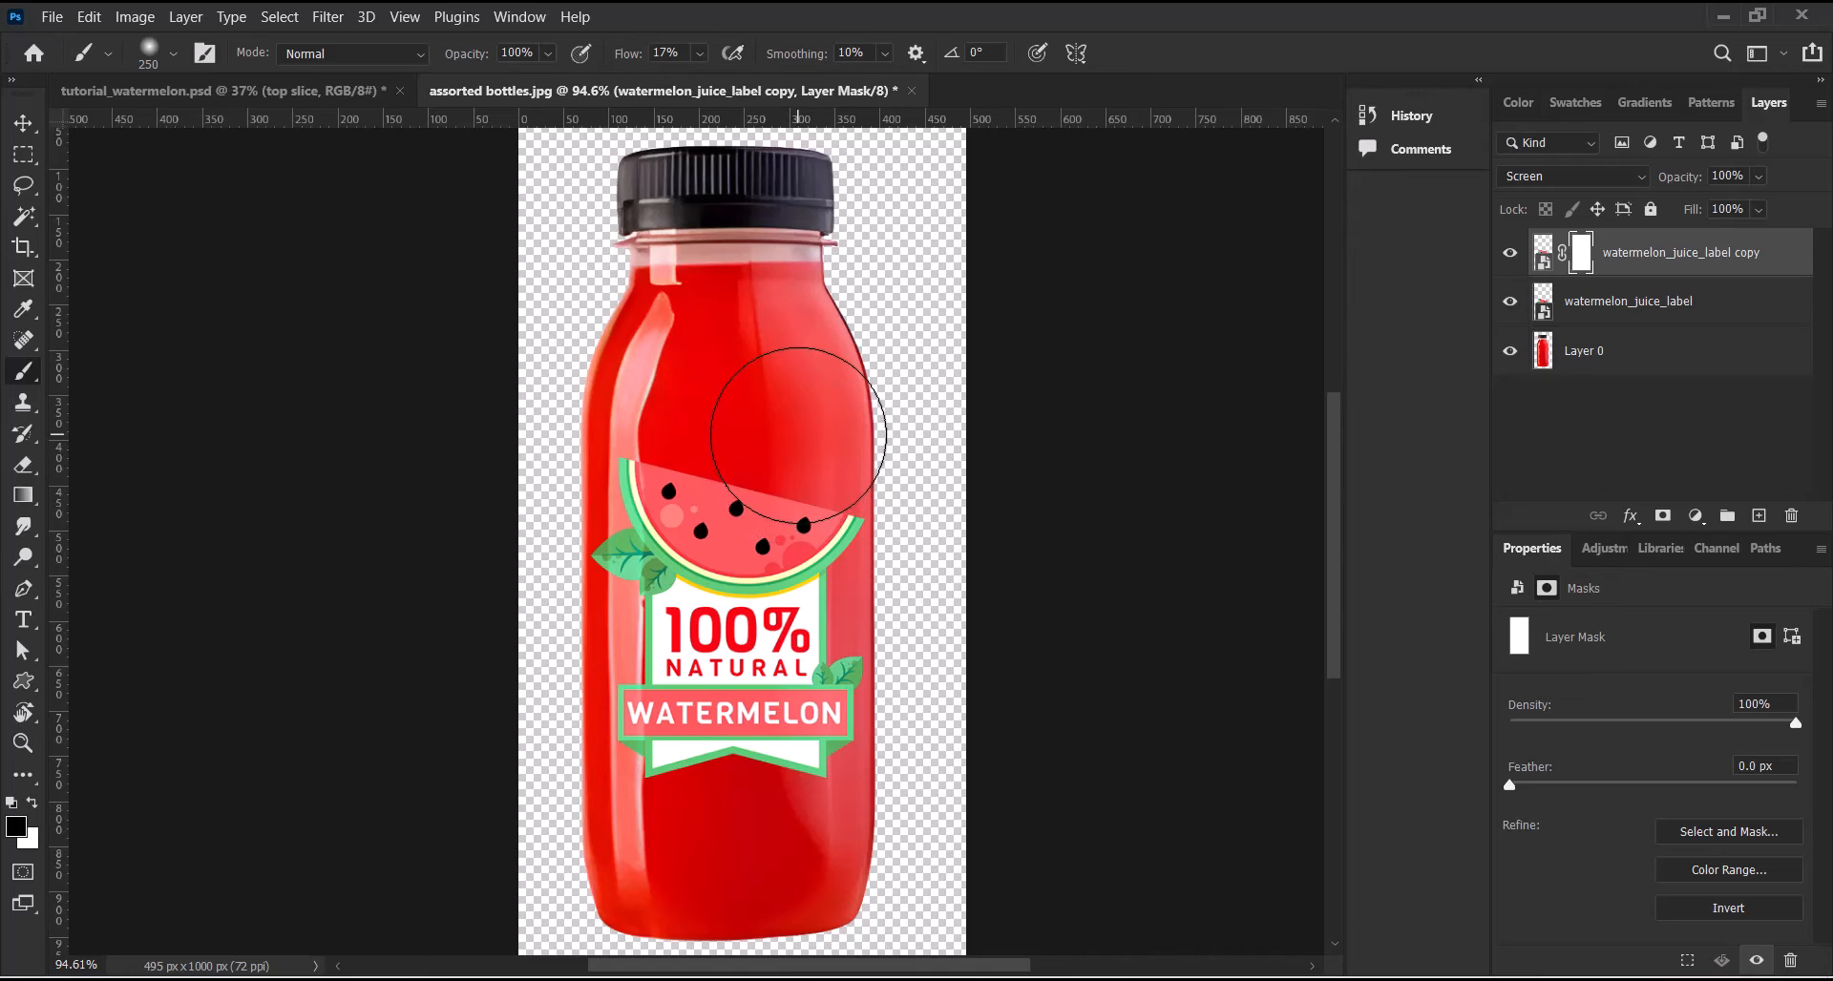
left_click_drag(798, 437, 816, 859)
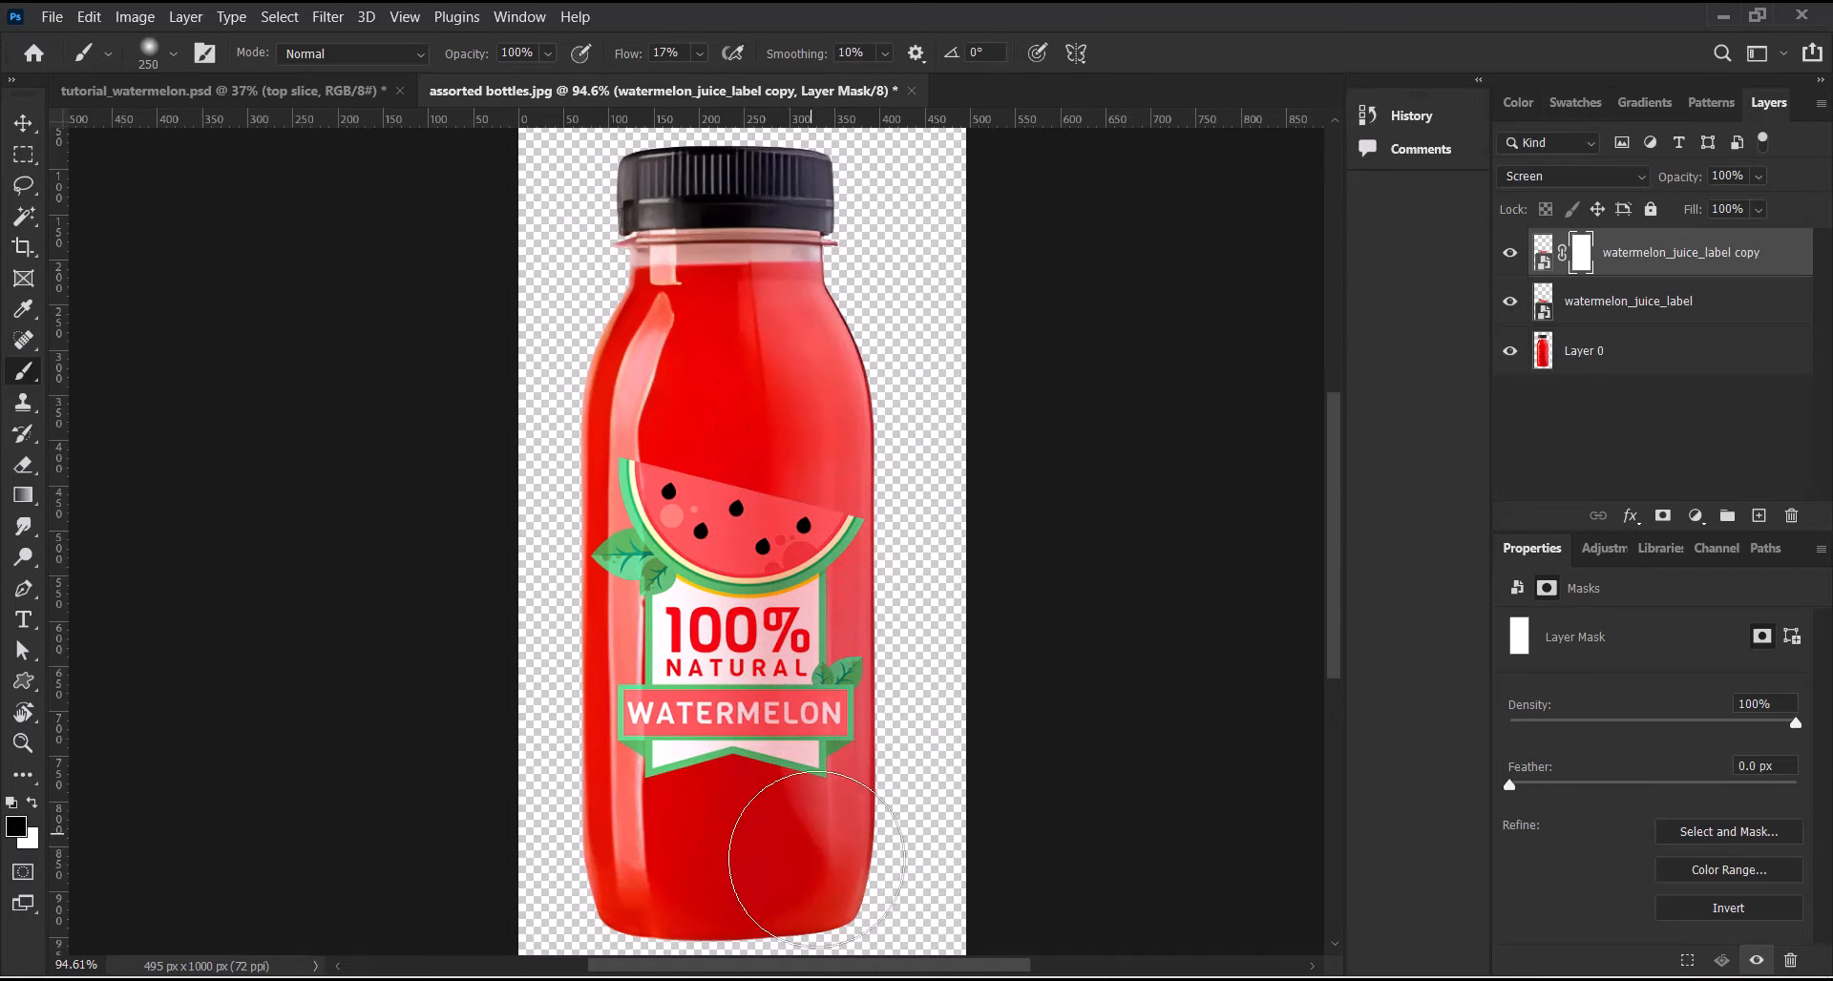
left_click_drag(826, 348, 869, 801)
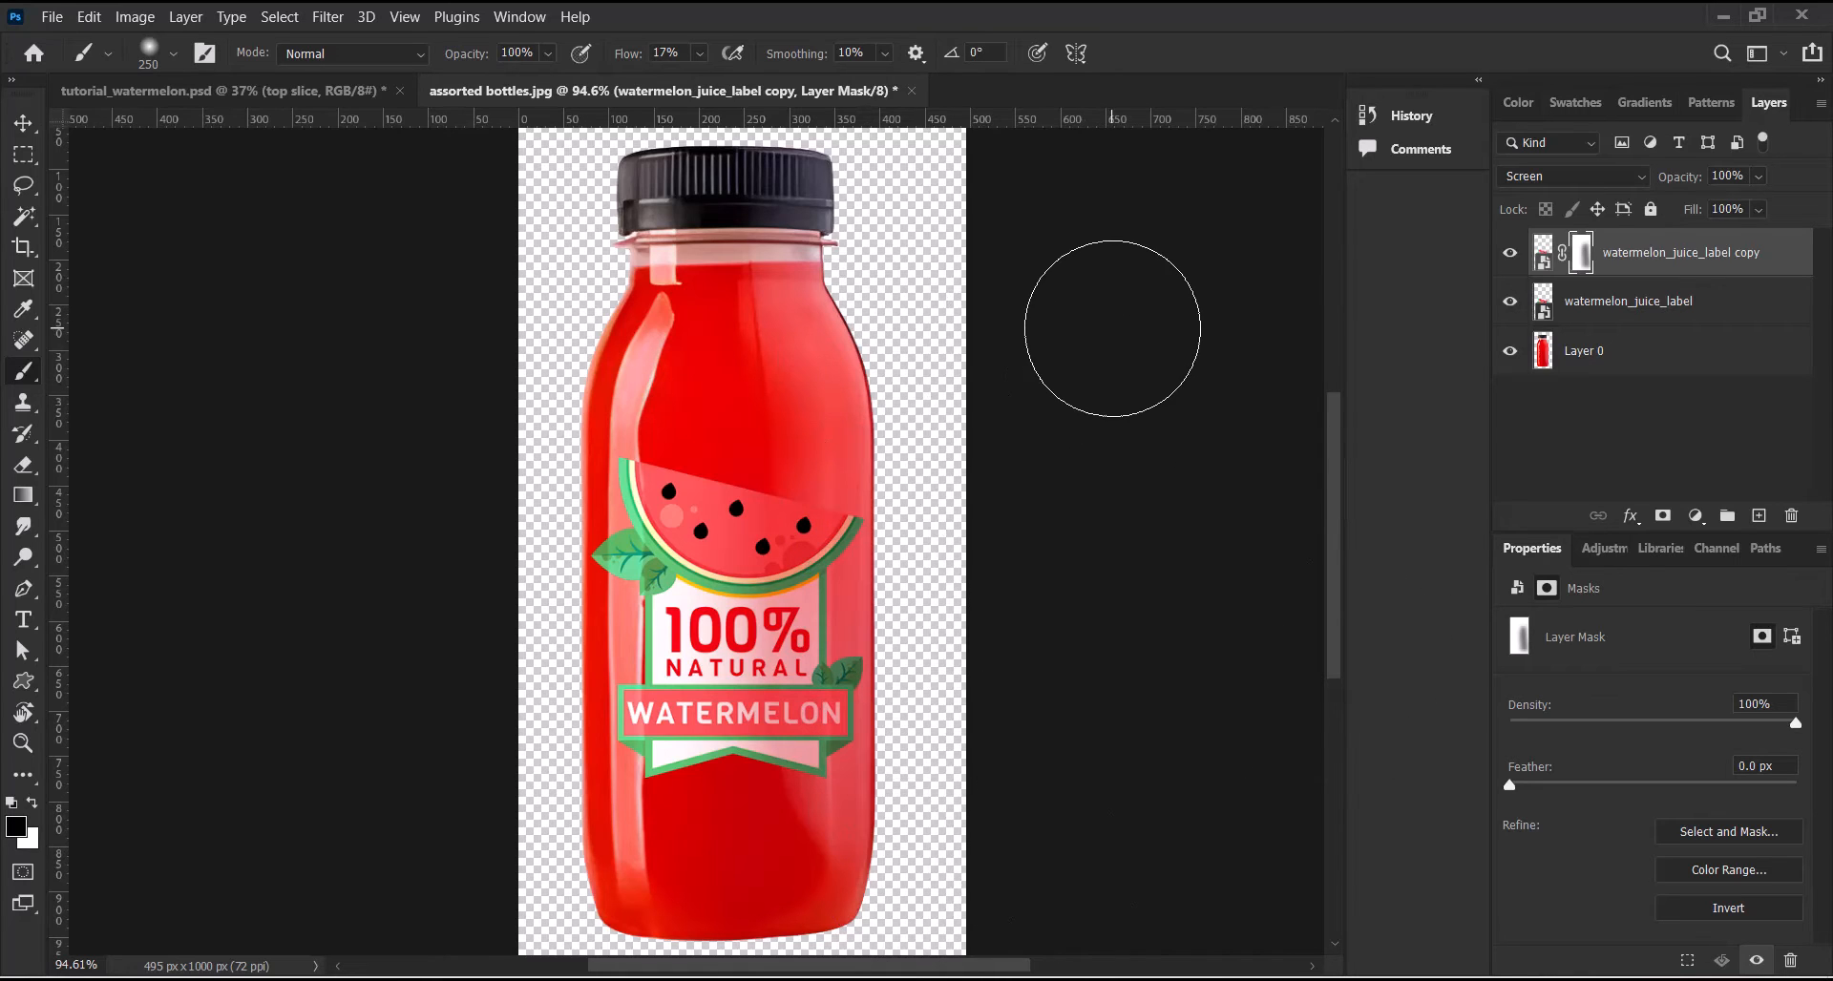
key("v")
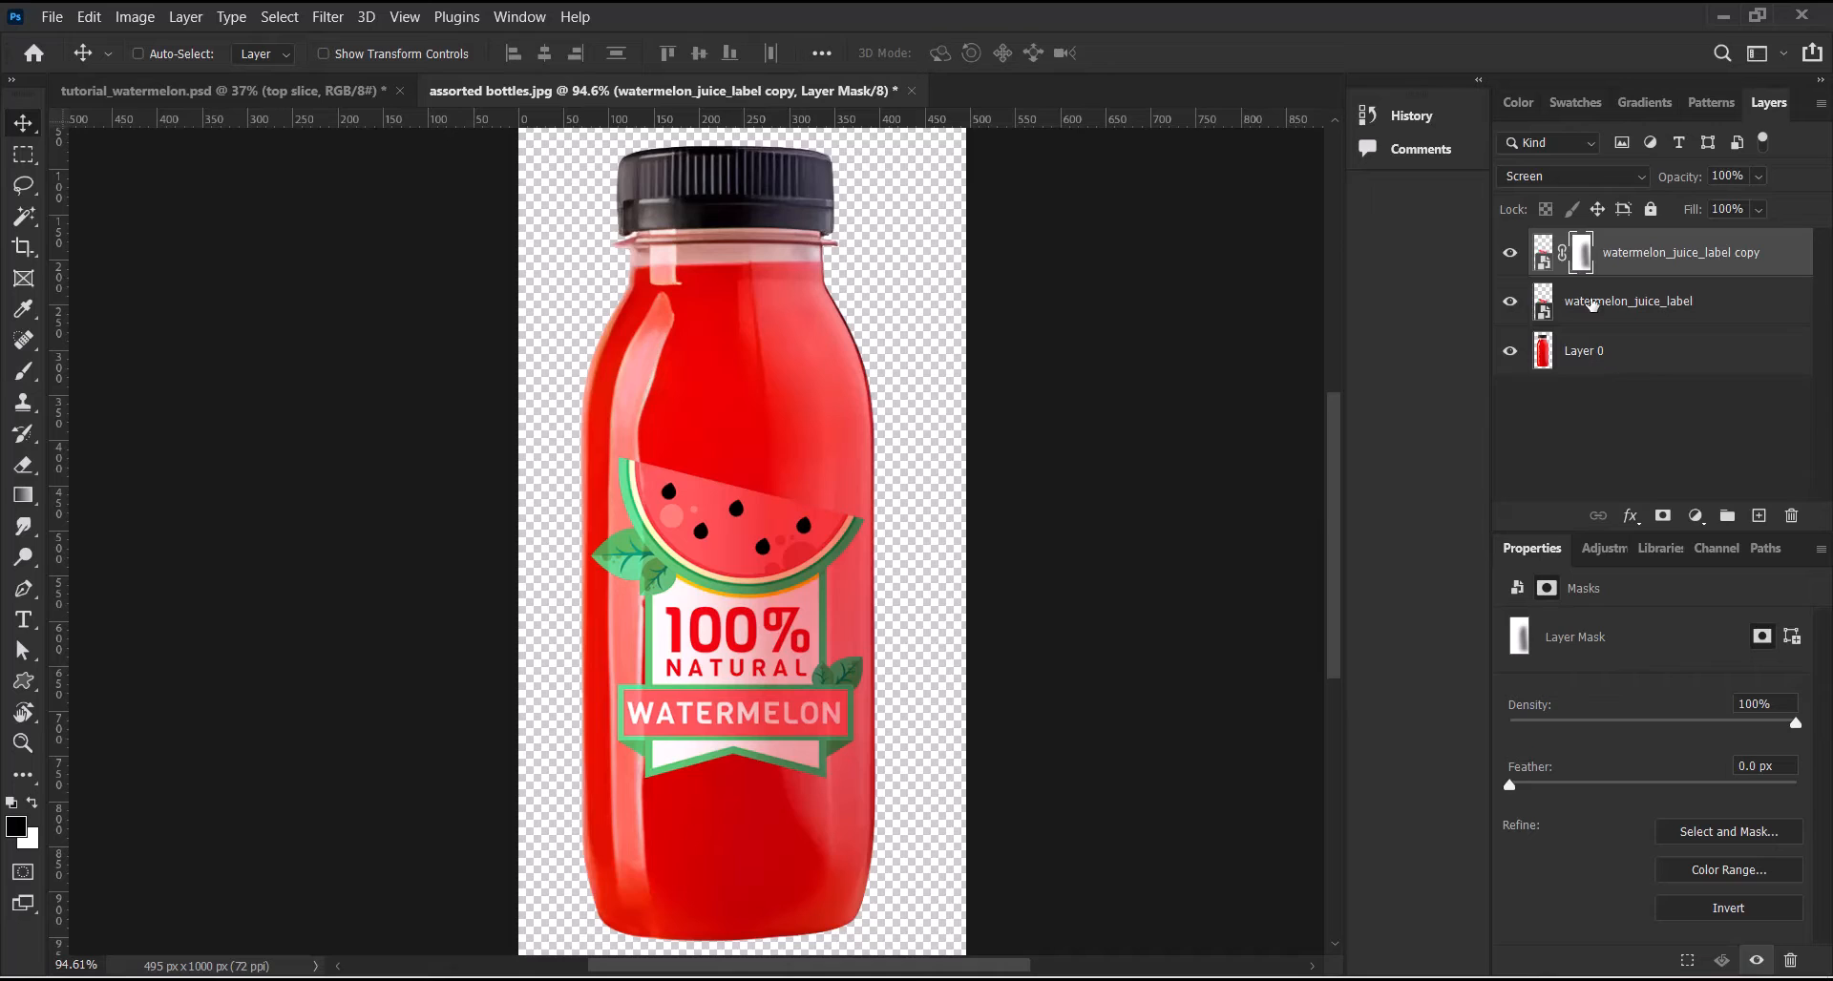
Group the bottle layer with both label layers and duplicate the group
left_click(1662, 358, "shift")
key("ctrl+g")
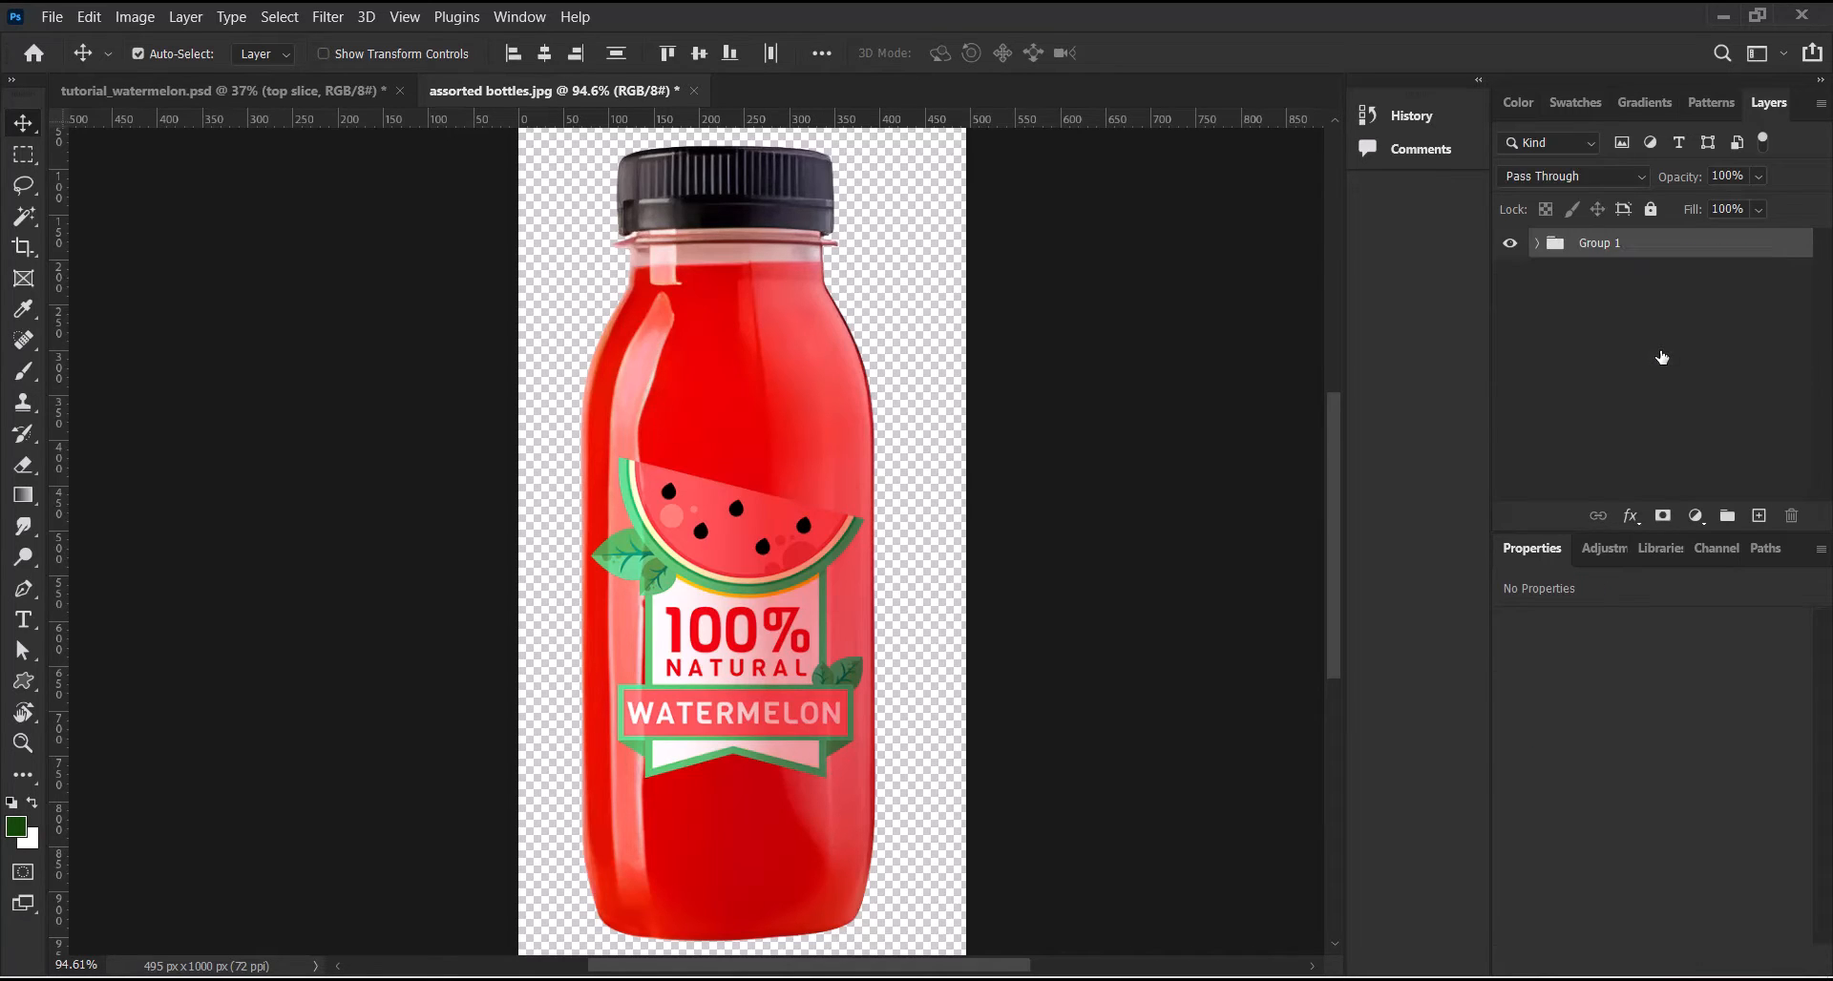
key("ctrl+j")
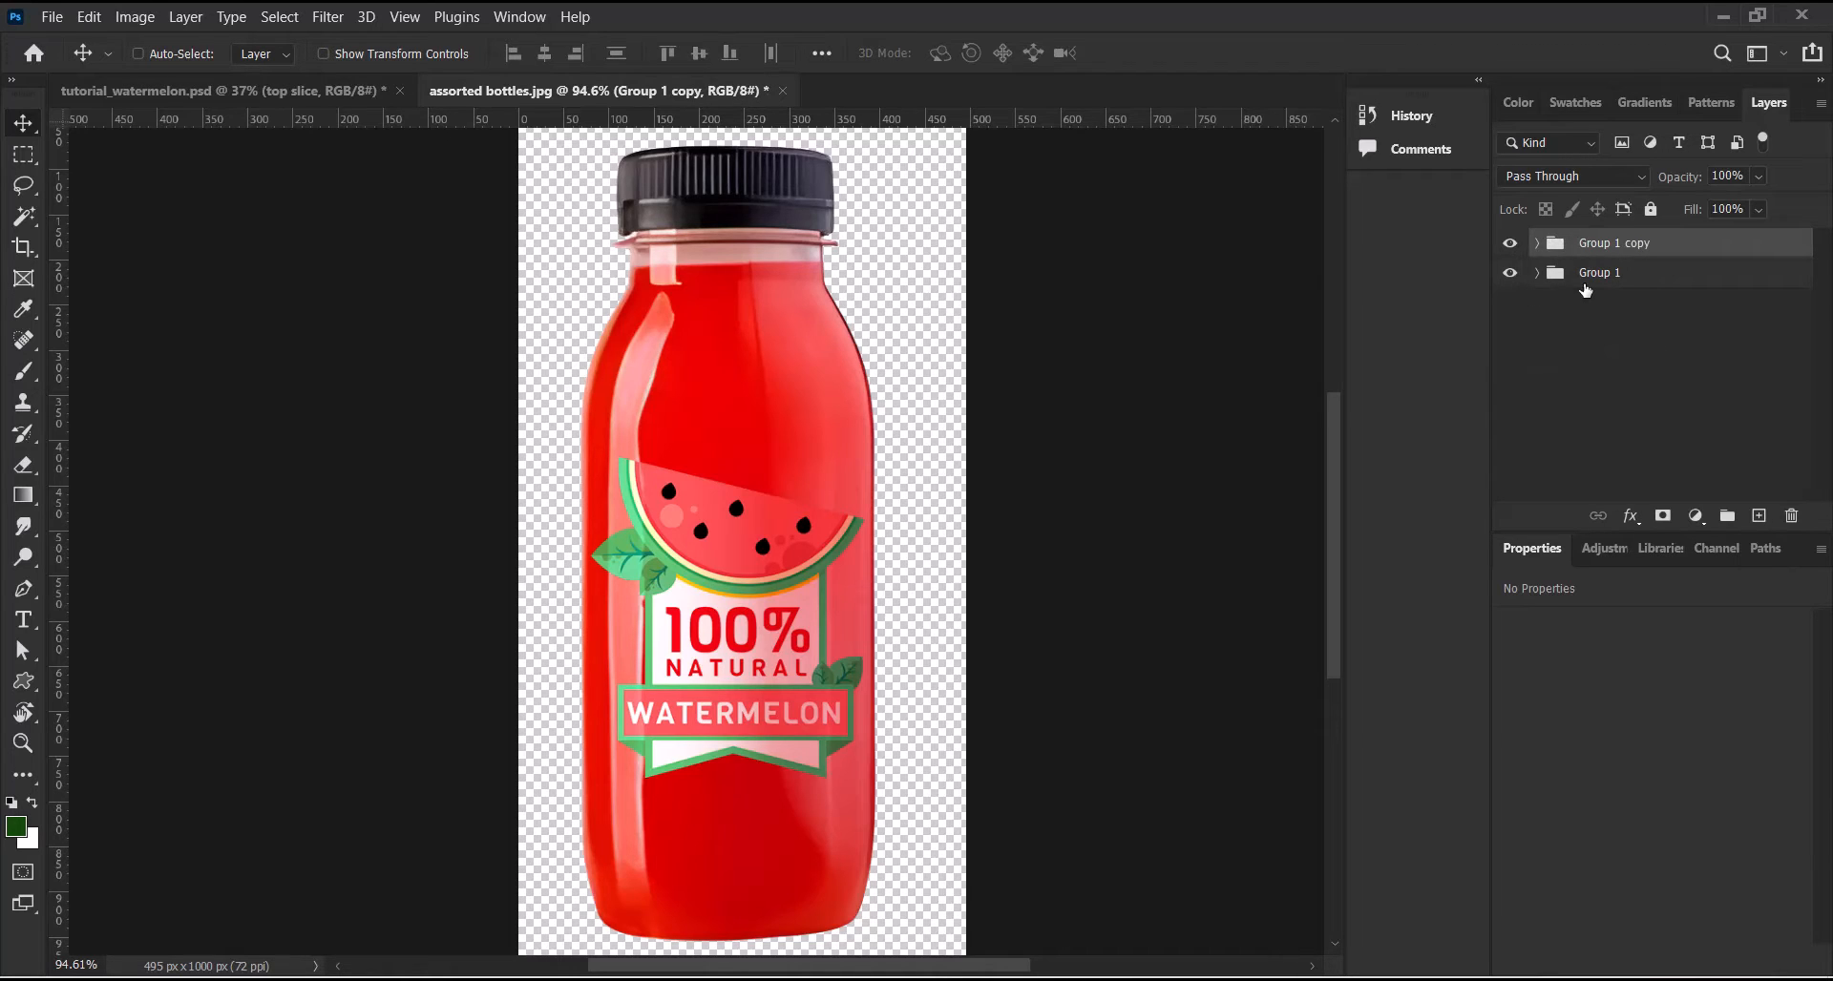
Merge the duplicated group into a single layer and hide the original Group 1
key("ctrl+e")
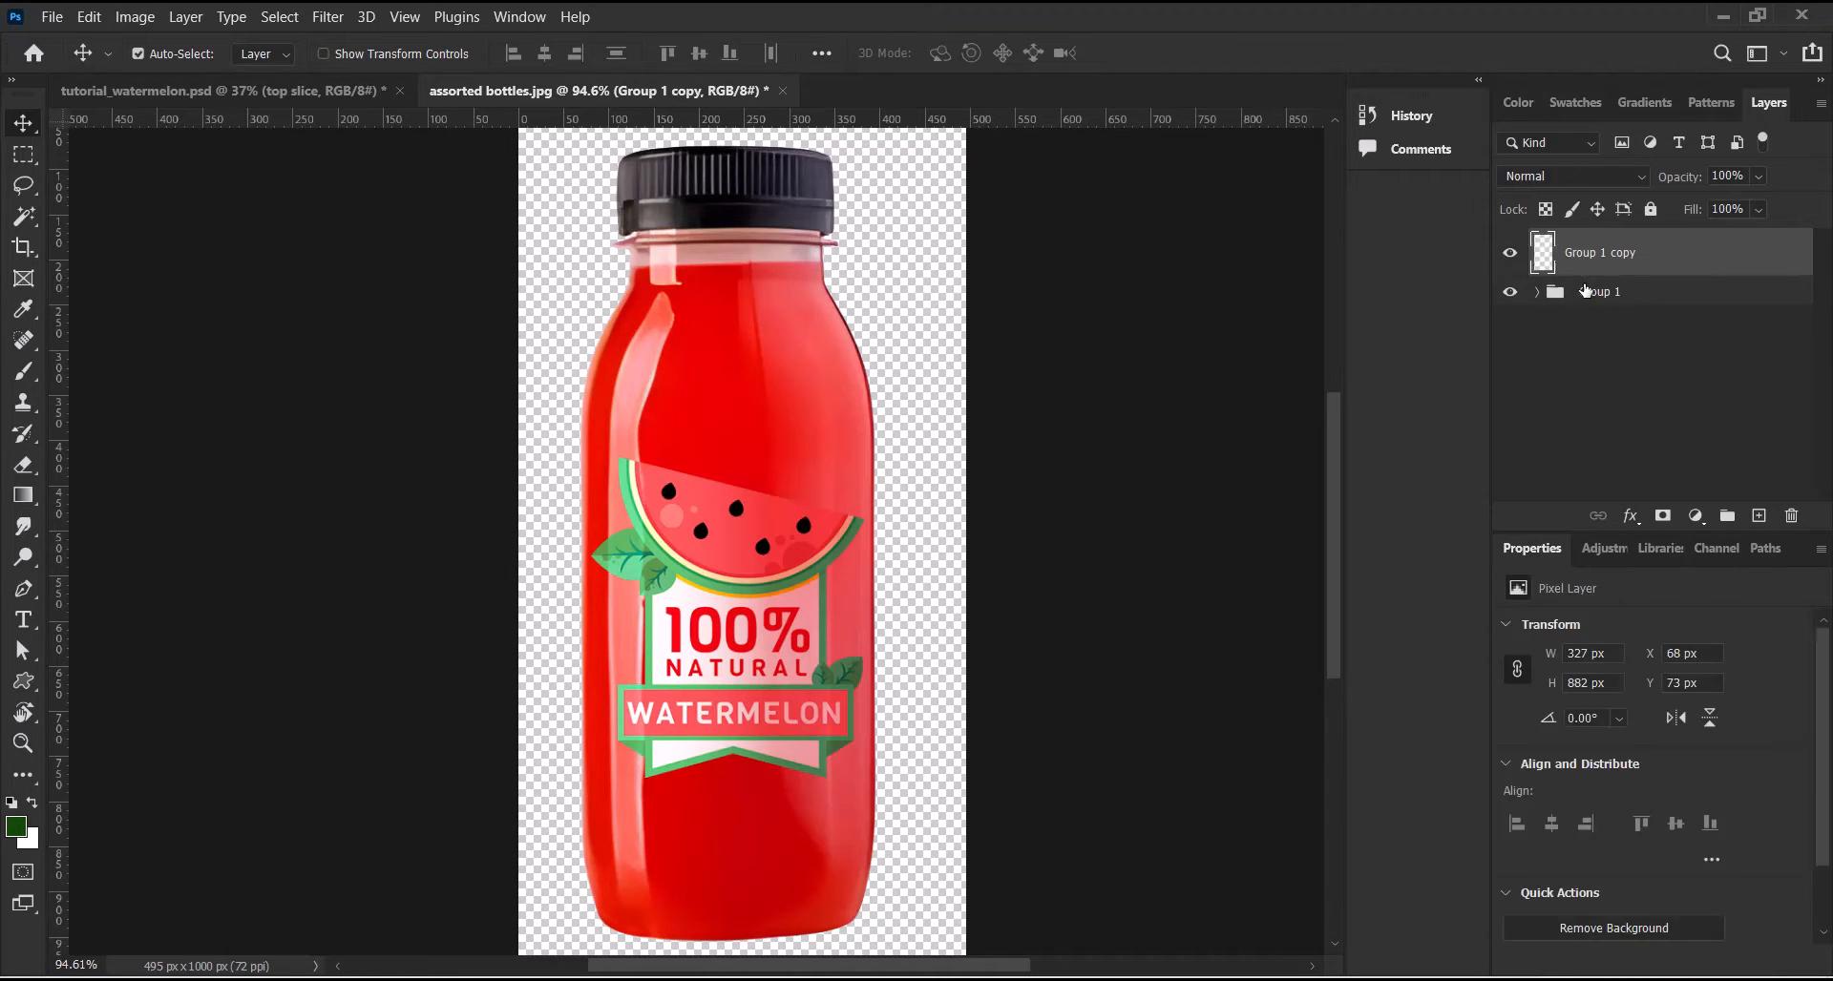
left_click(1510, 293)
mouse_move(707, 467)
left_mouse_down()
mouse_move(783, 404)
mouse_move(758, 384)
mouse_move(696, 448)
mouse_move(745, 454)
mouse_move(710, 428)
mouse_move(711, 454)
left_mouse_up()
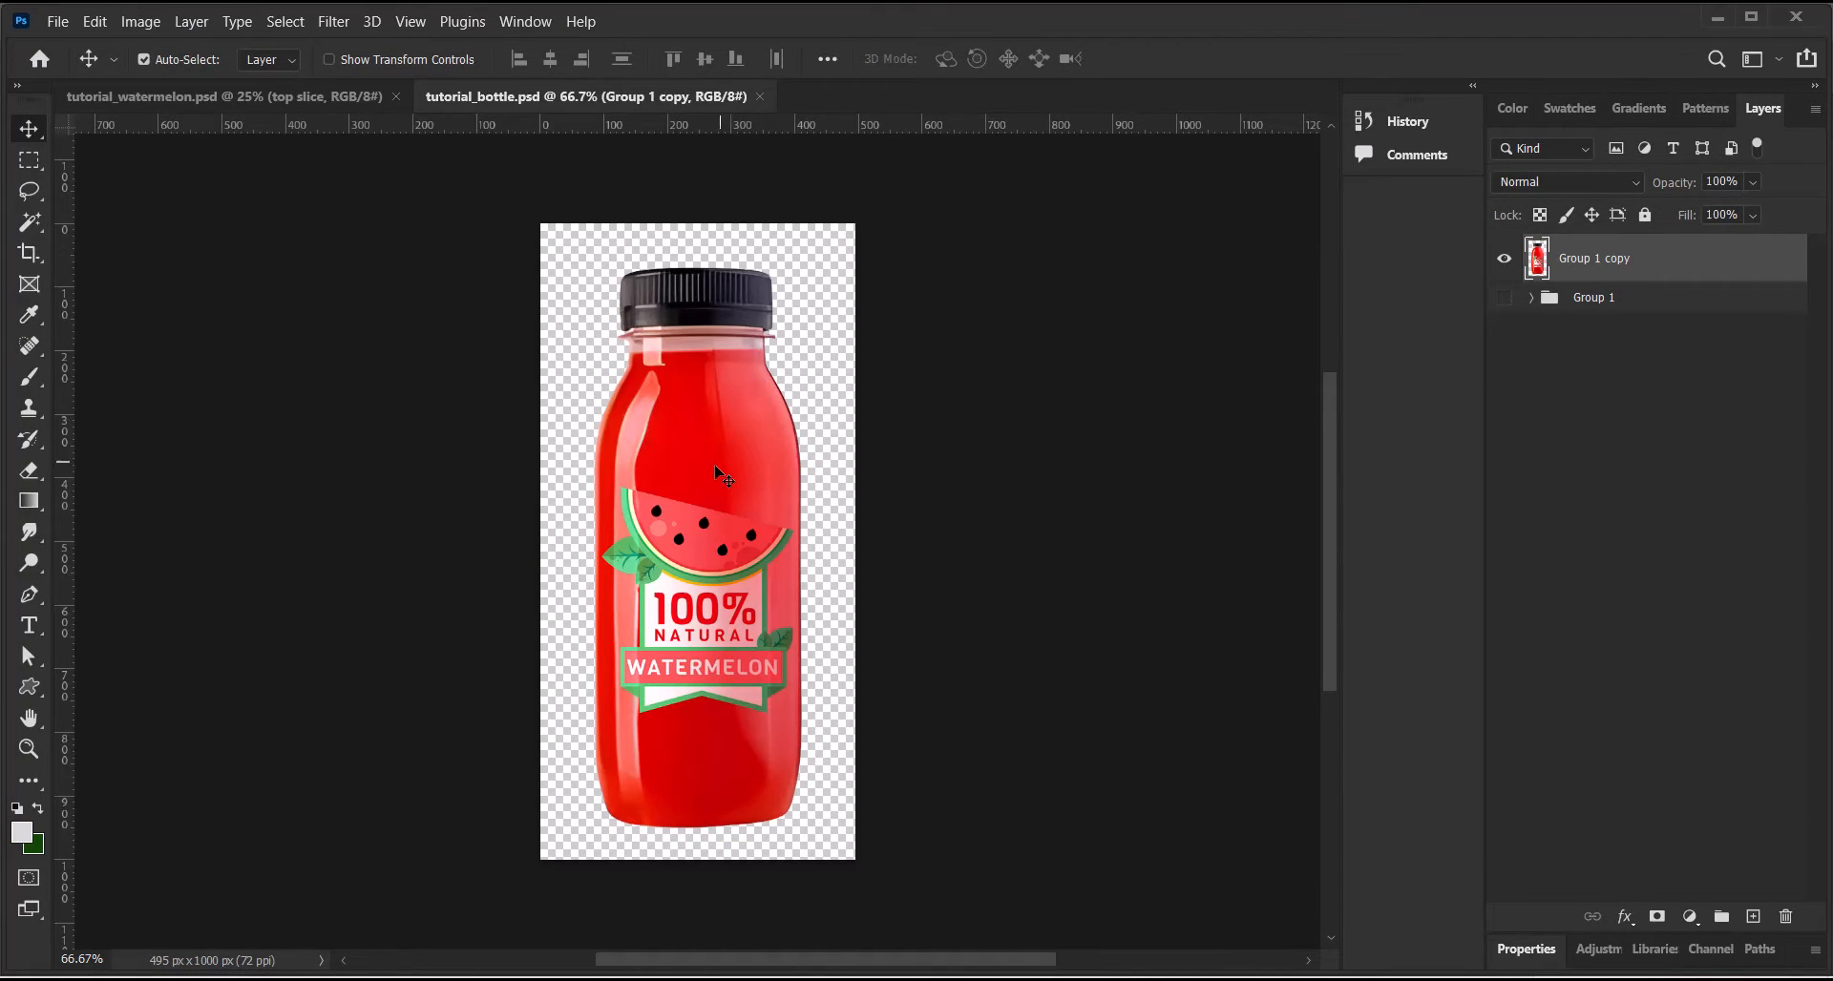
Copy the merged bottle layer into tutorial_watermelon.psd between the two watermelon halves and hide it there
left_click_drag(674, 472, 345, 101)
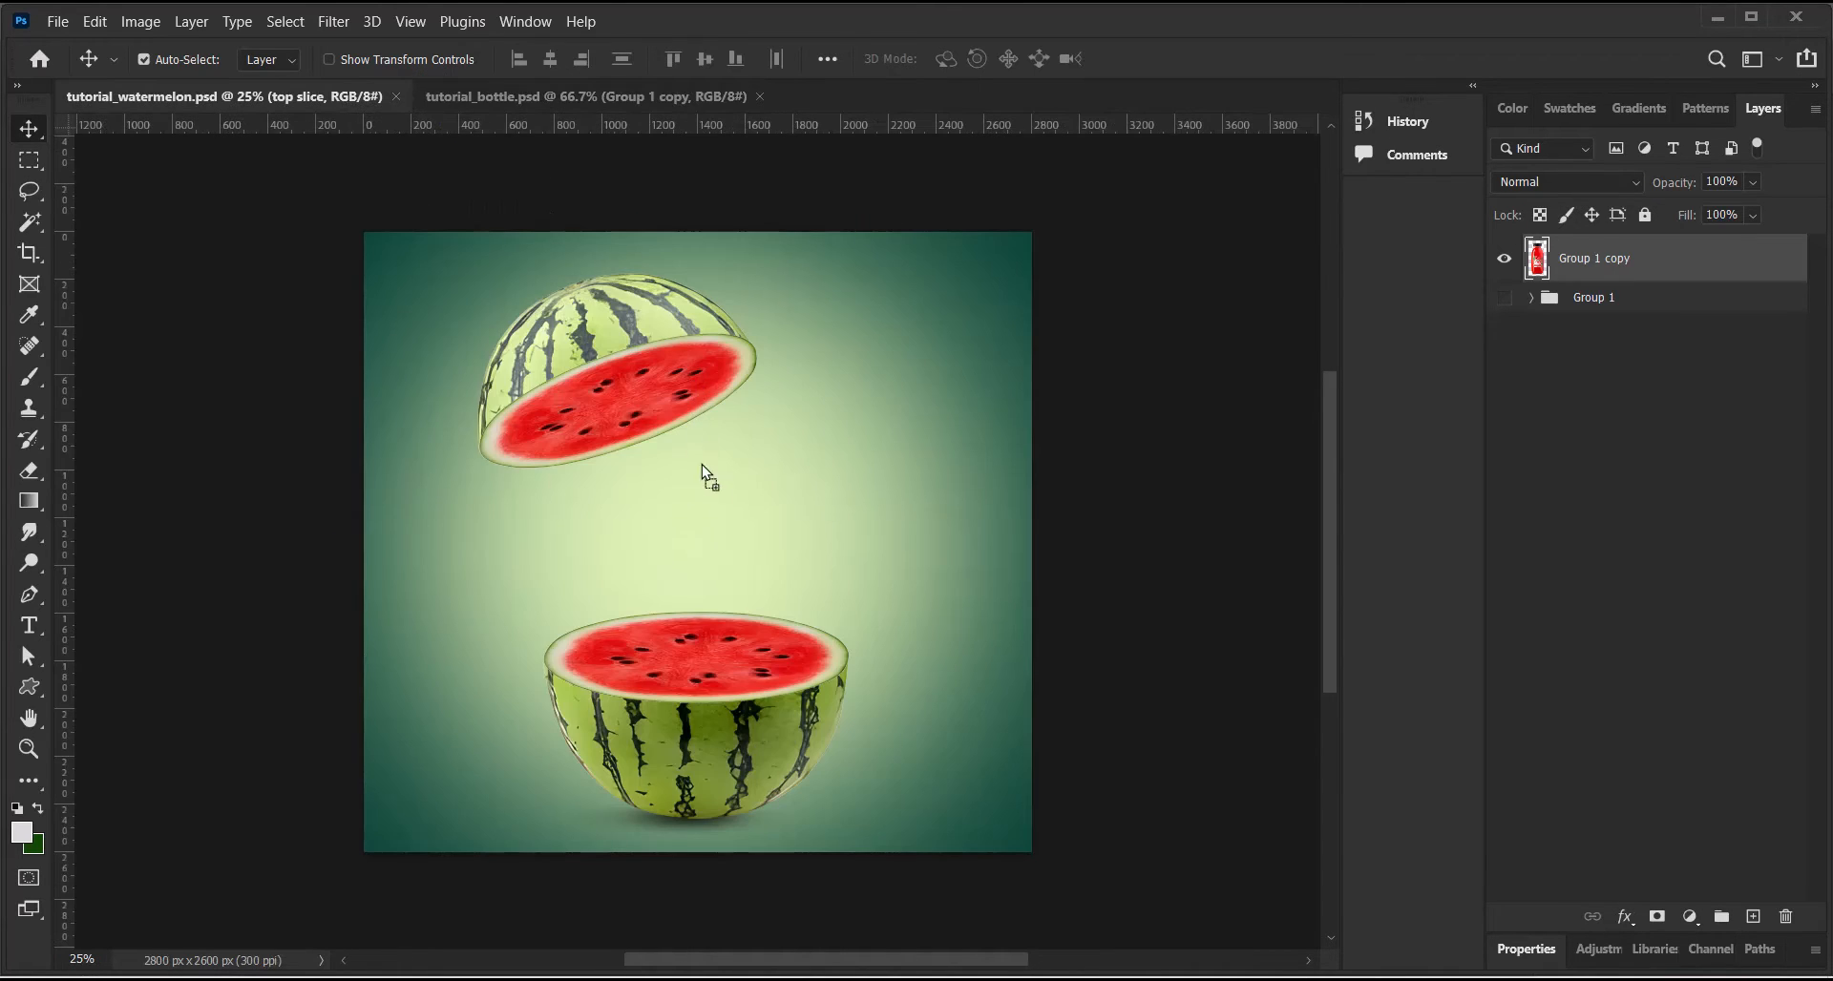
left_click_drag(701, 464, 709, 486)
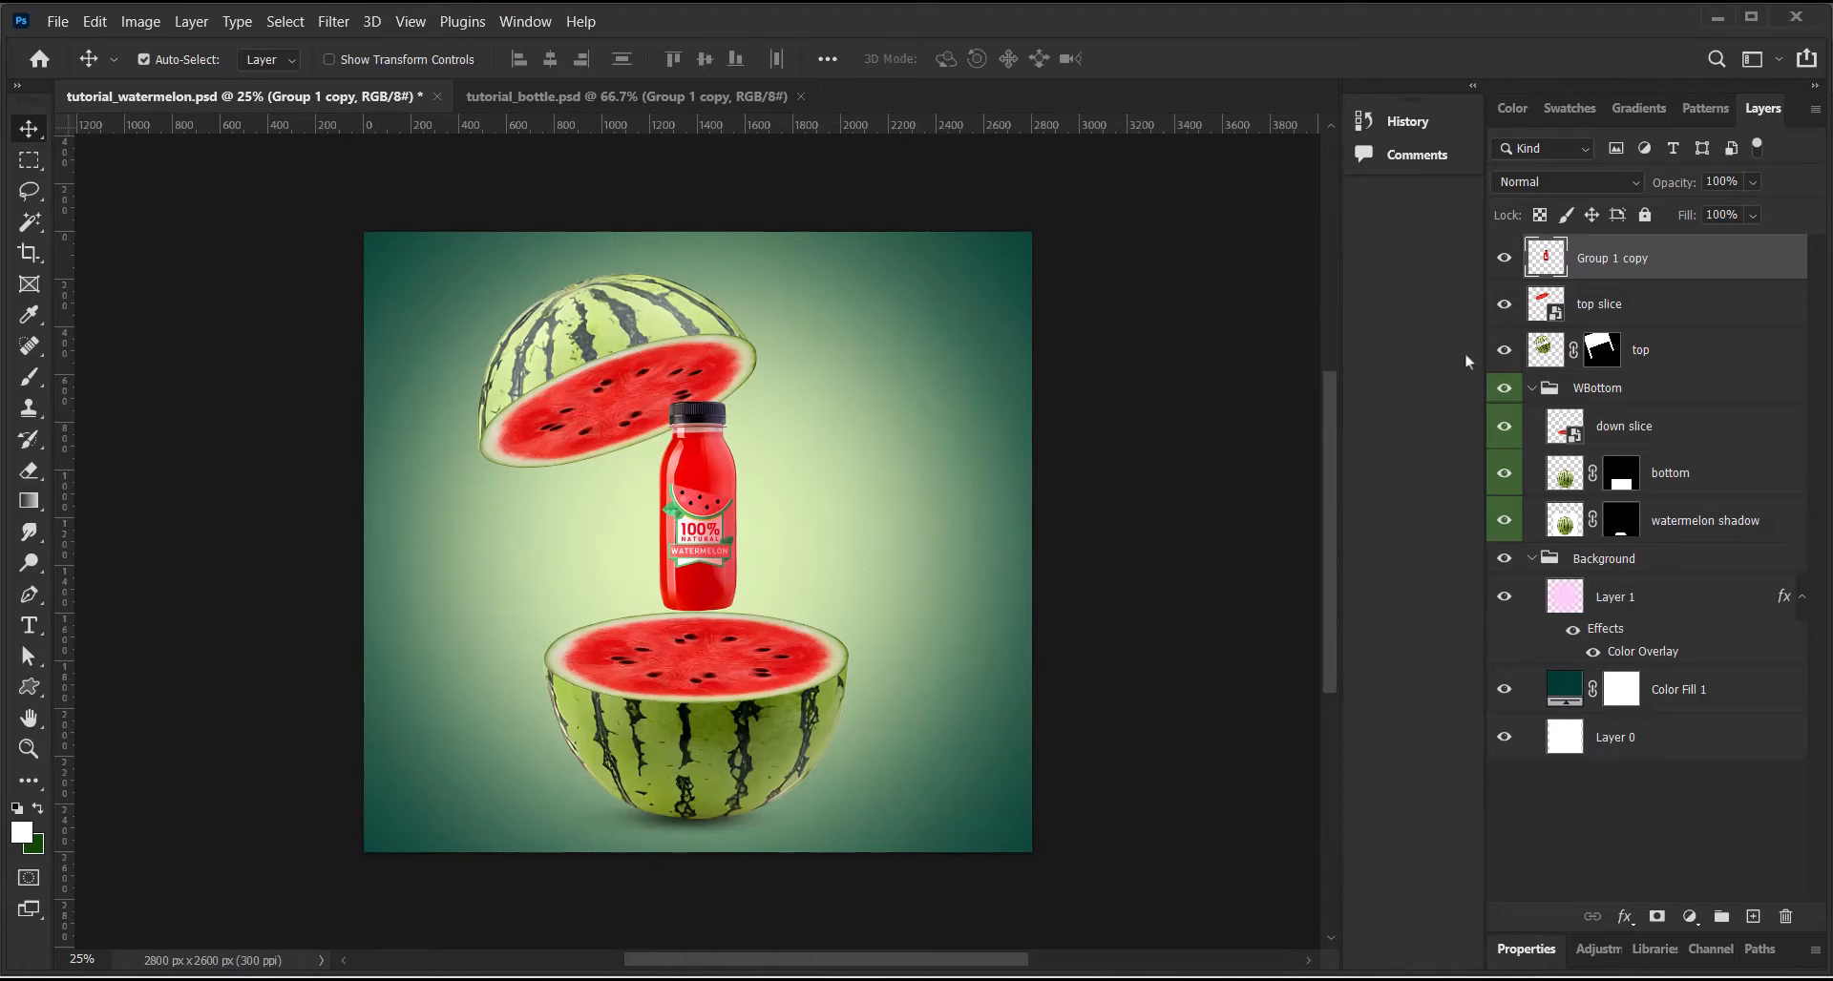
left_click(1505, 264)
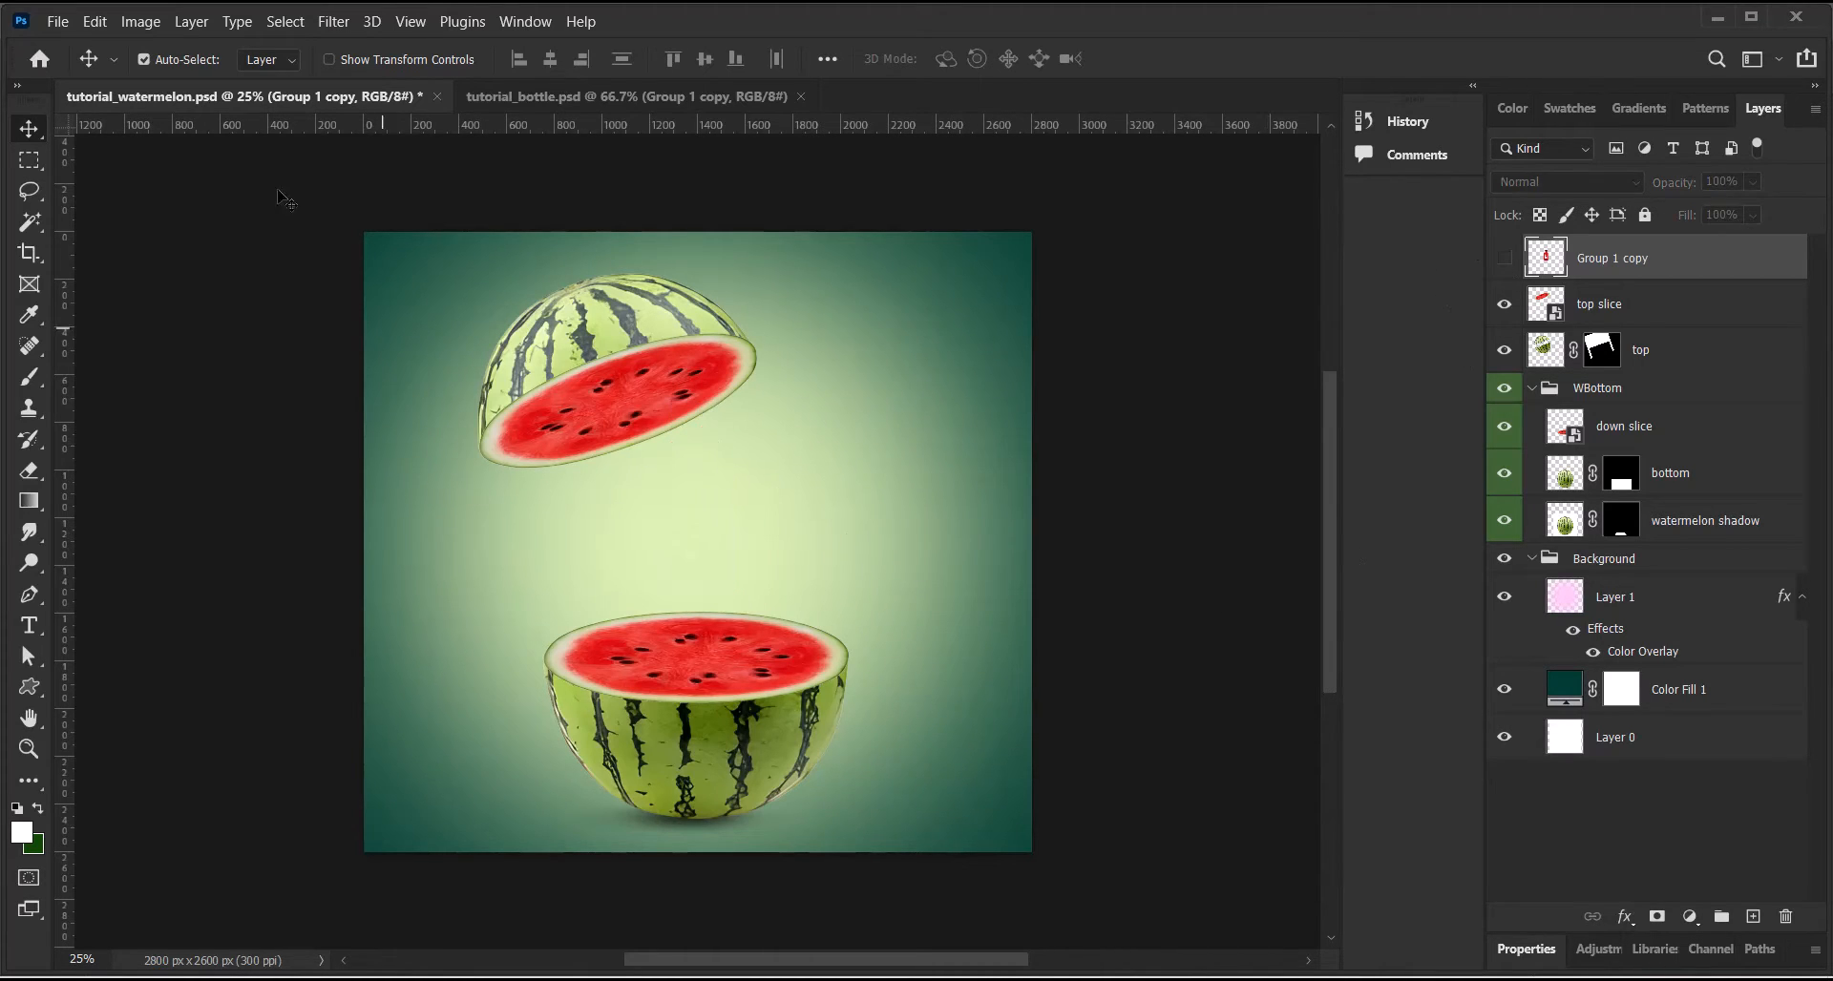
Place pngegg.png, the strawberry splash image, as an embedded layer in the watermelon composition
left_click(59, 25)
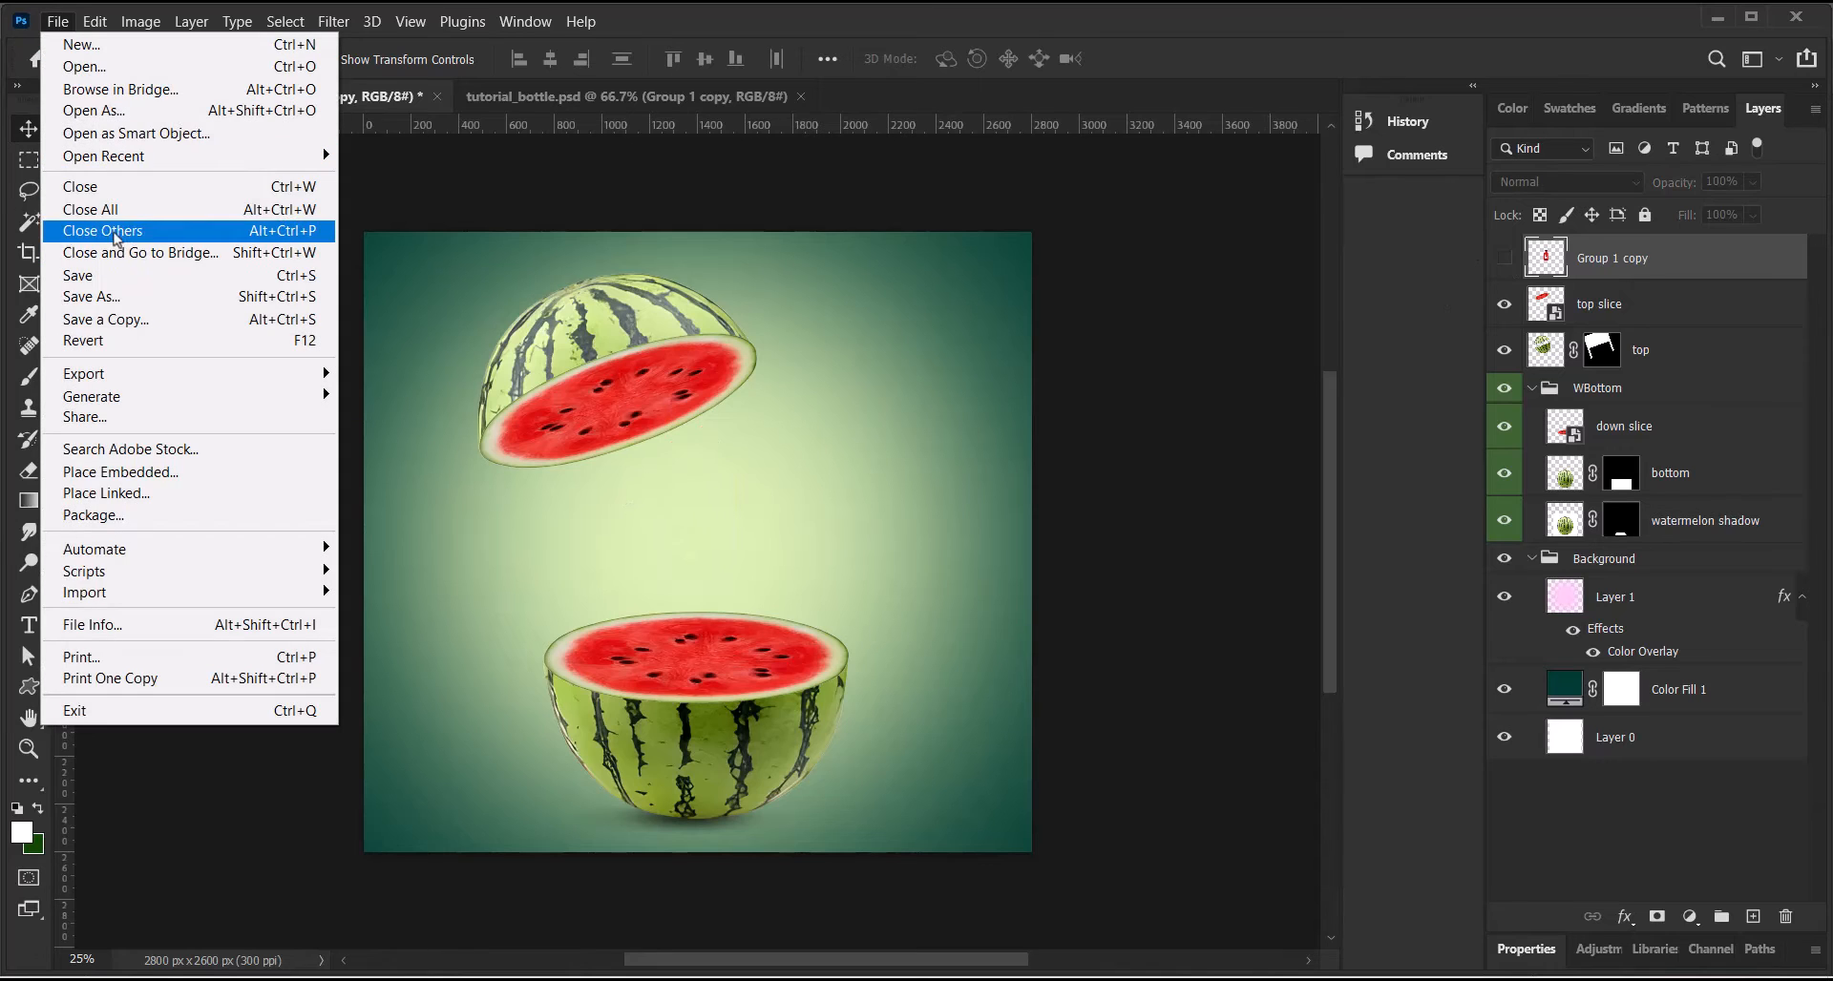
left_click(134, 473)
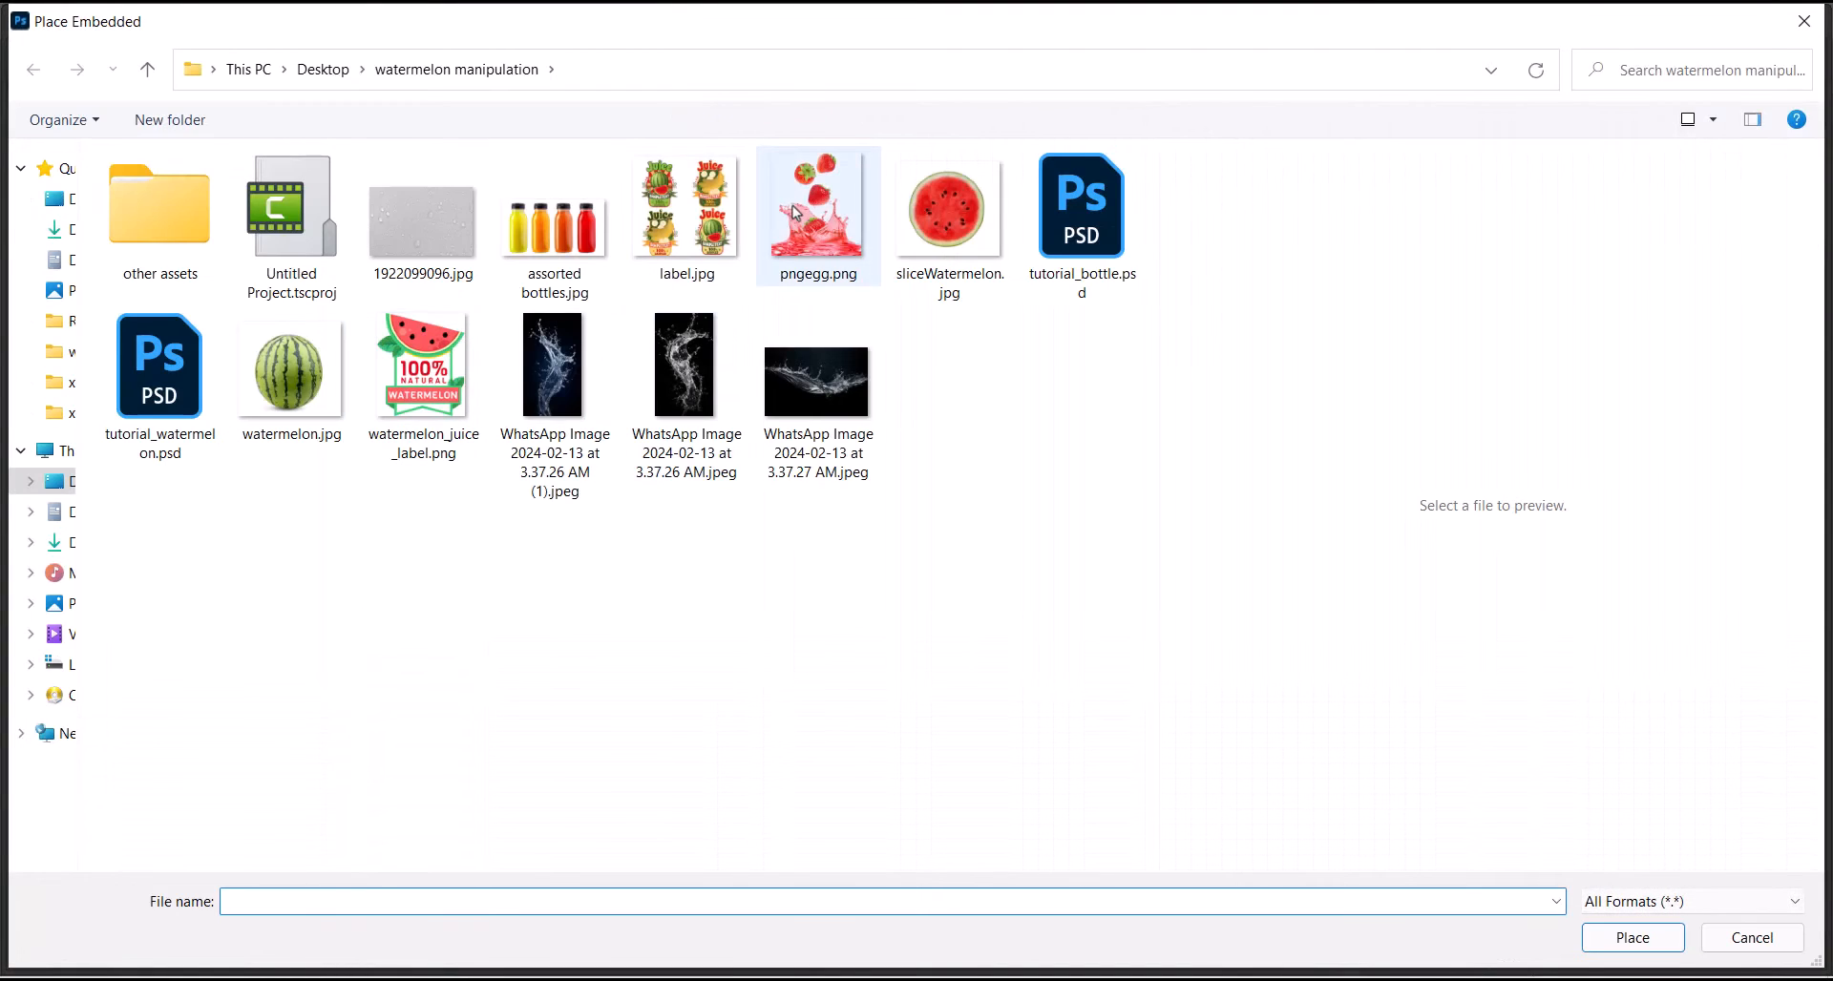
left_click(818, 215)
left_click(1634, 938)
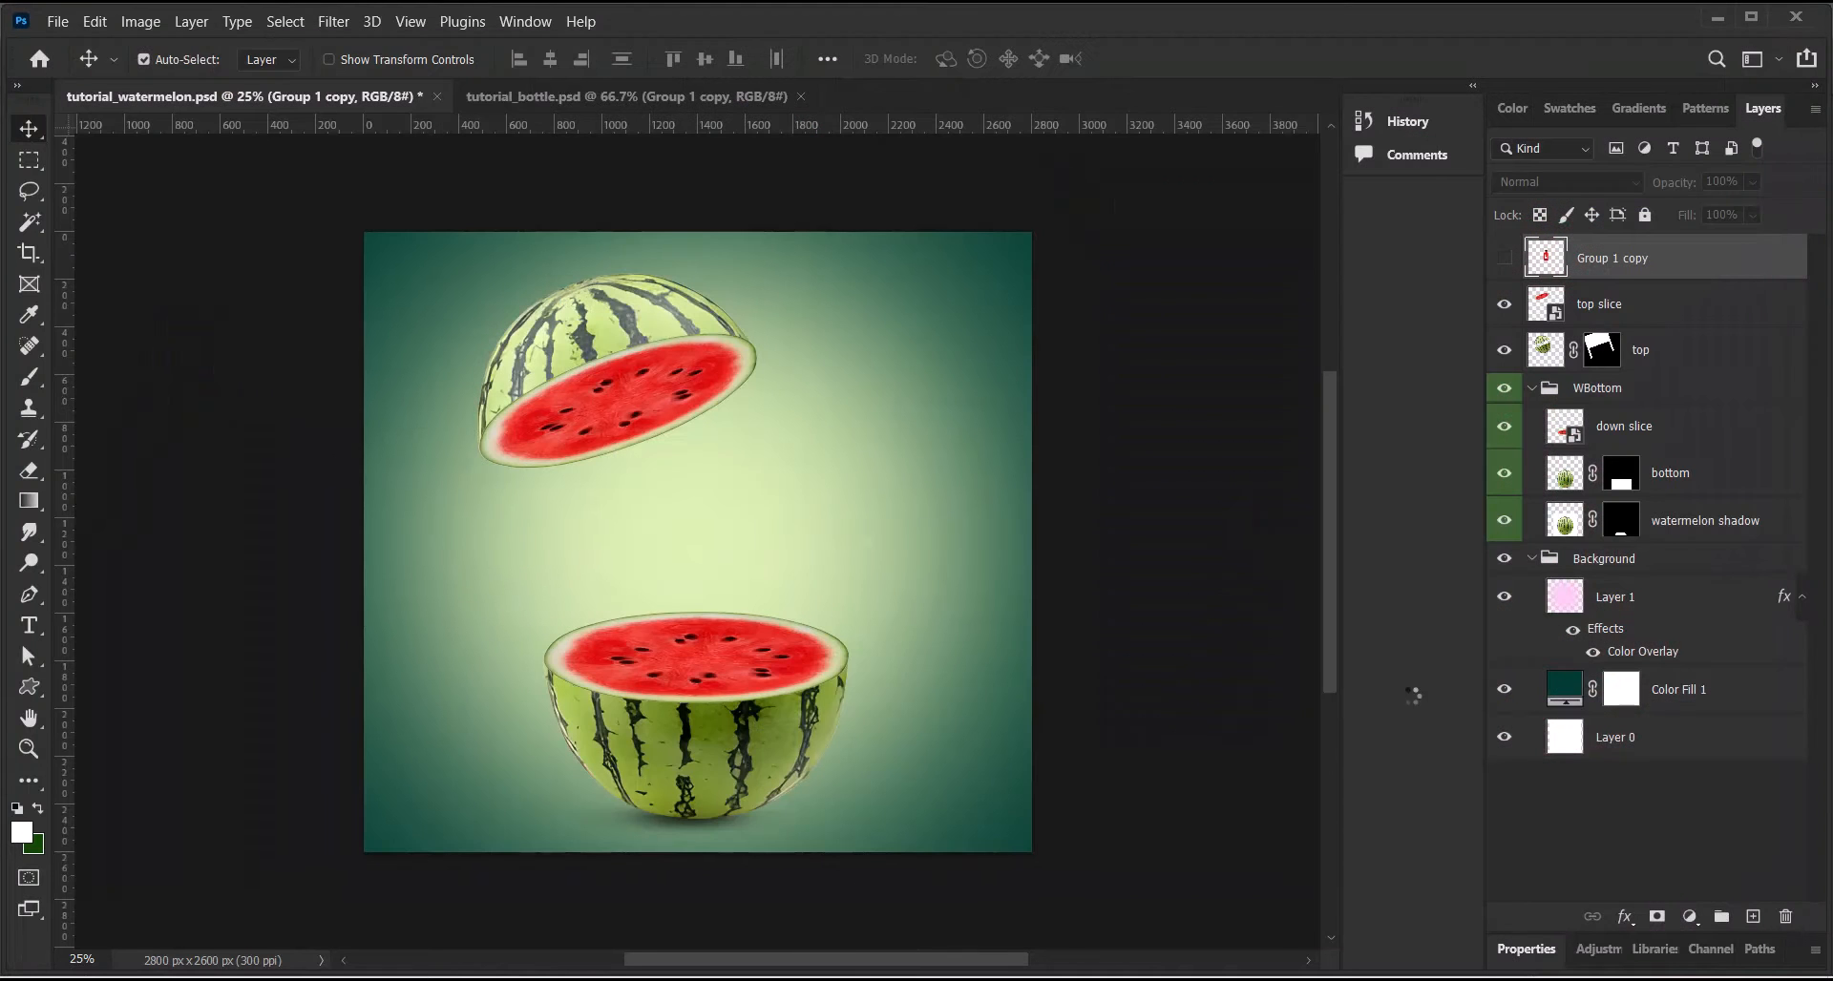
key("Return")
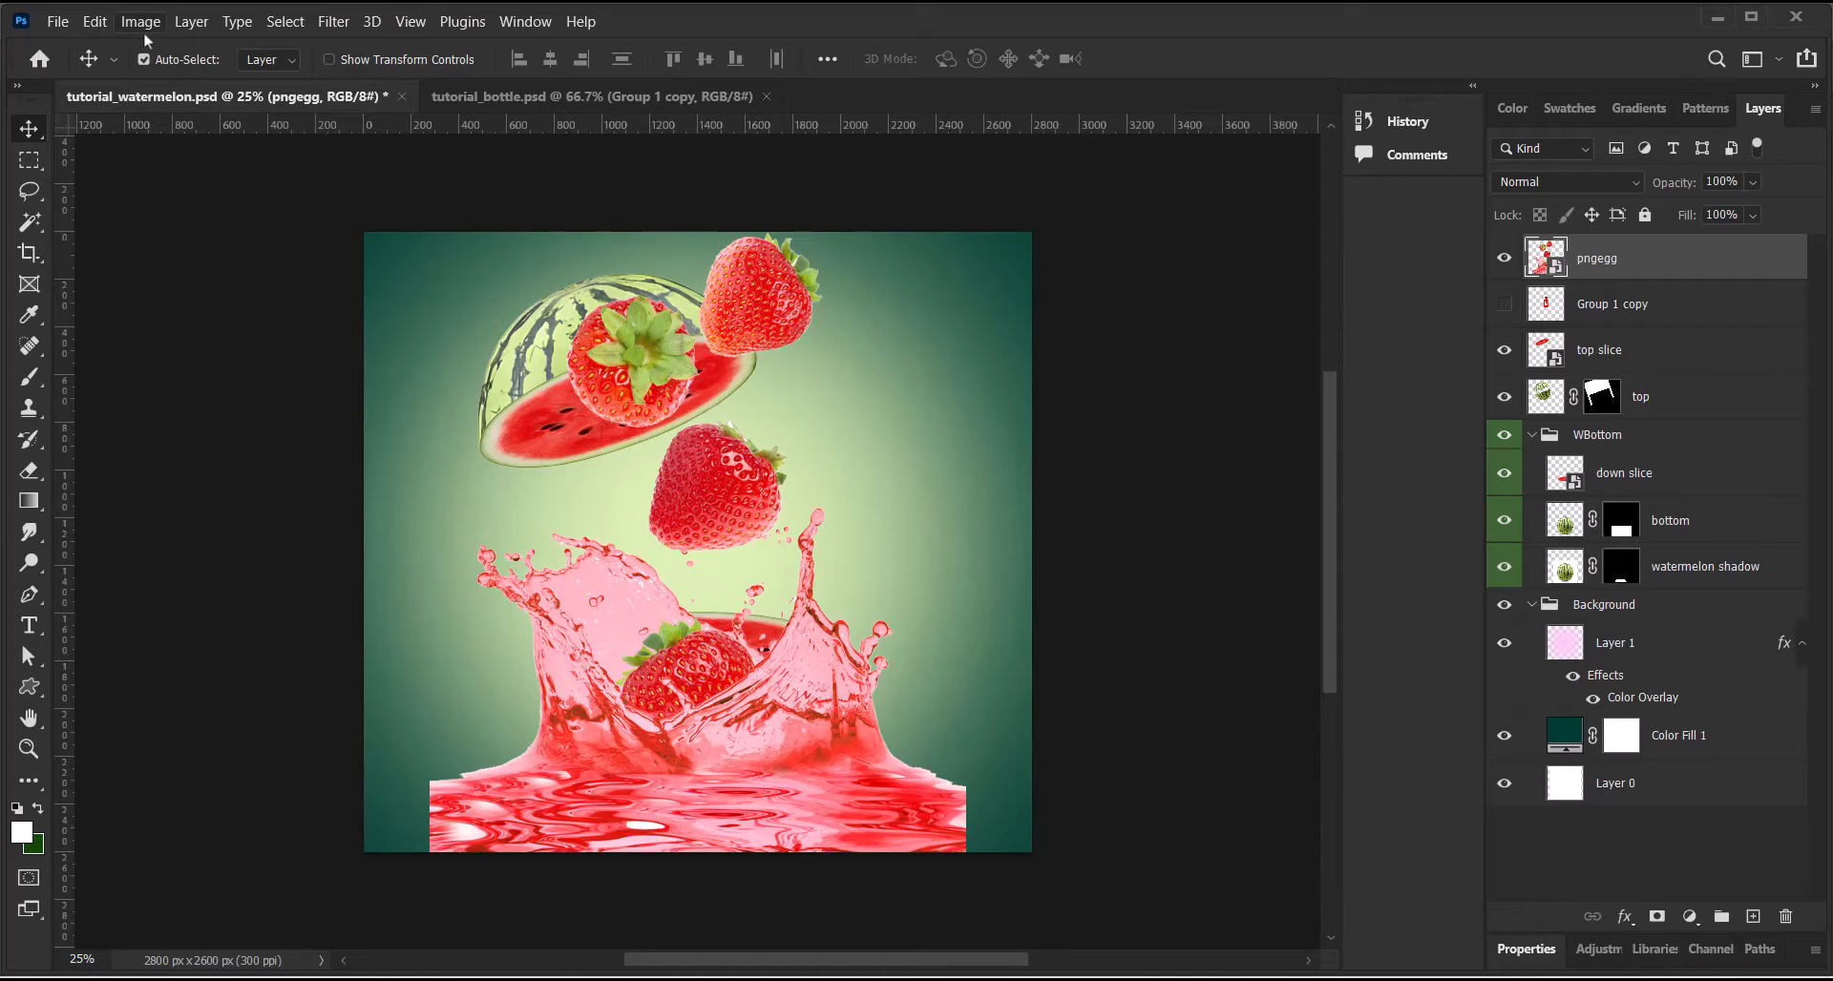
Rasterize the pngegg smart object layer
left_click(190, 21)
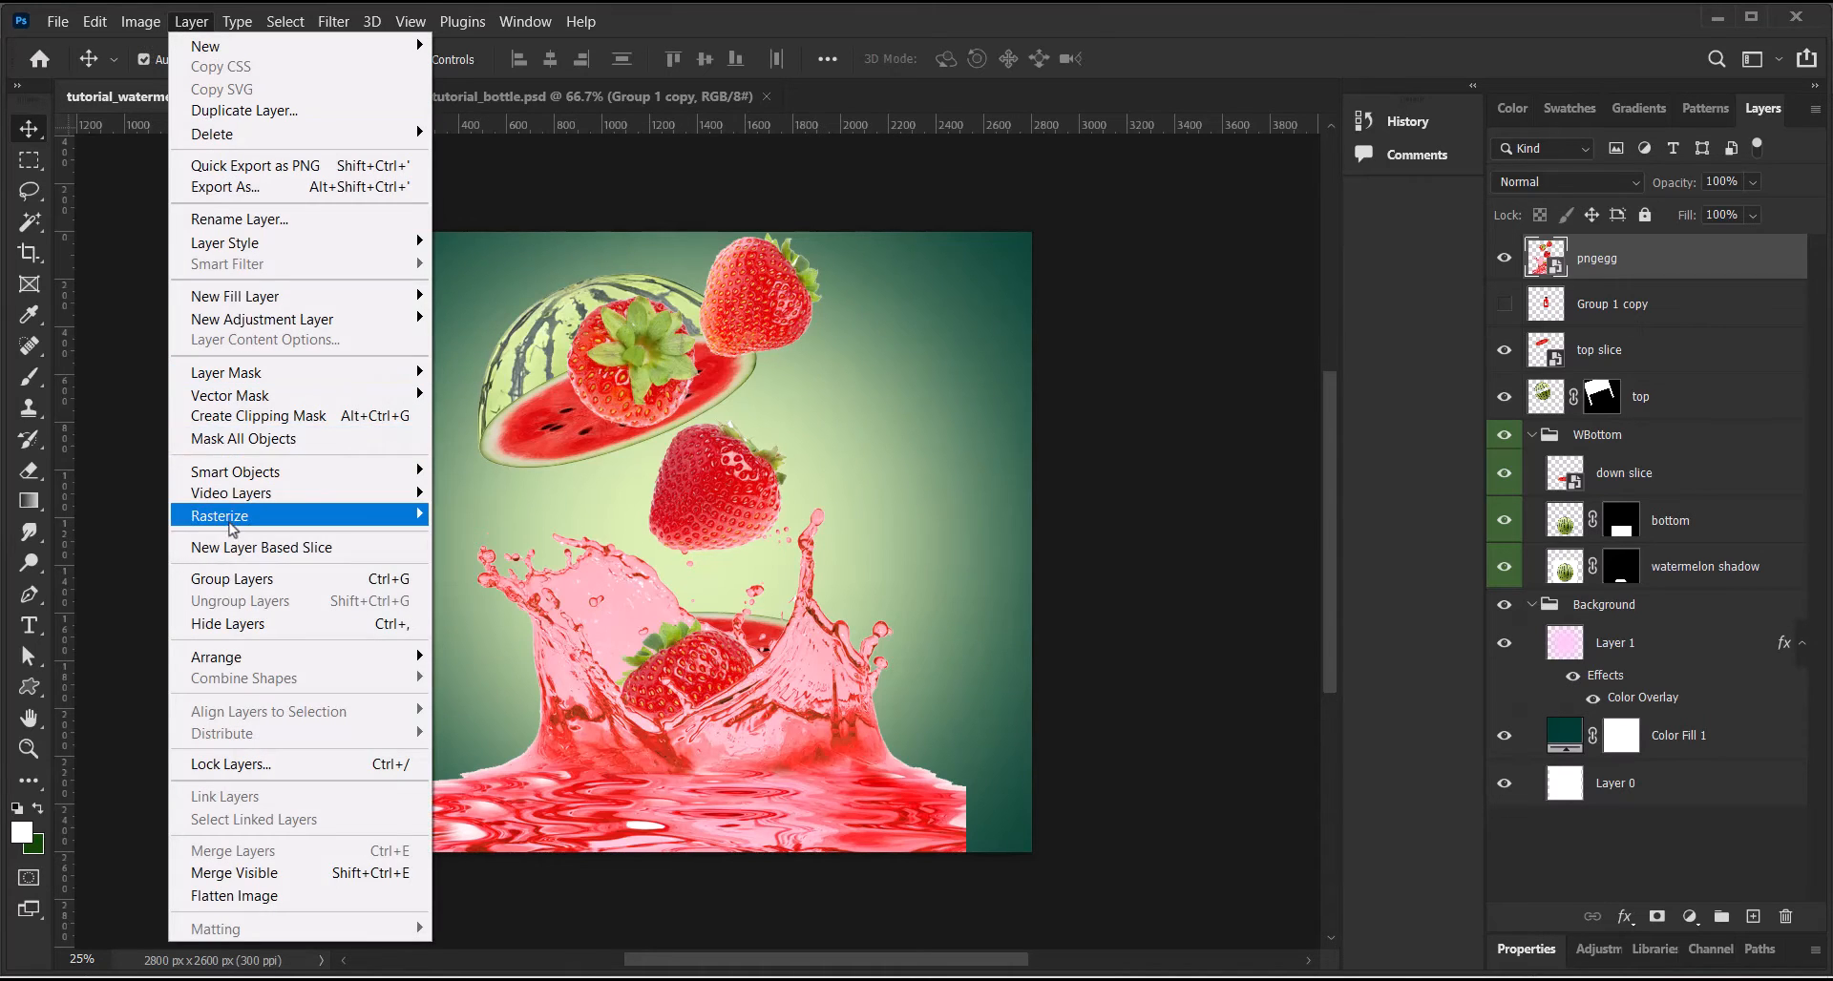
mouse_move(231, 525)
left_click(491, 602)
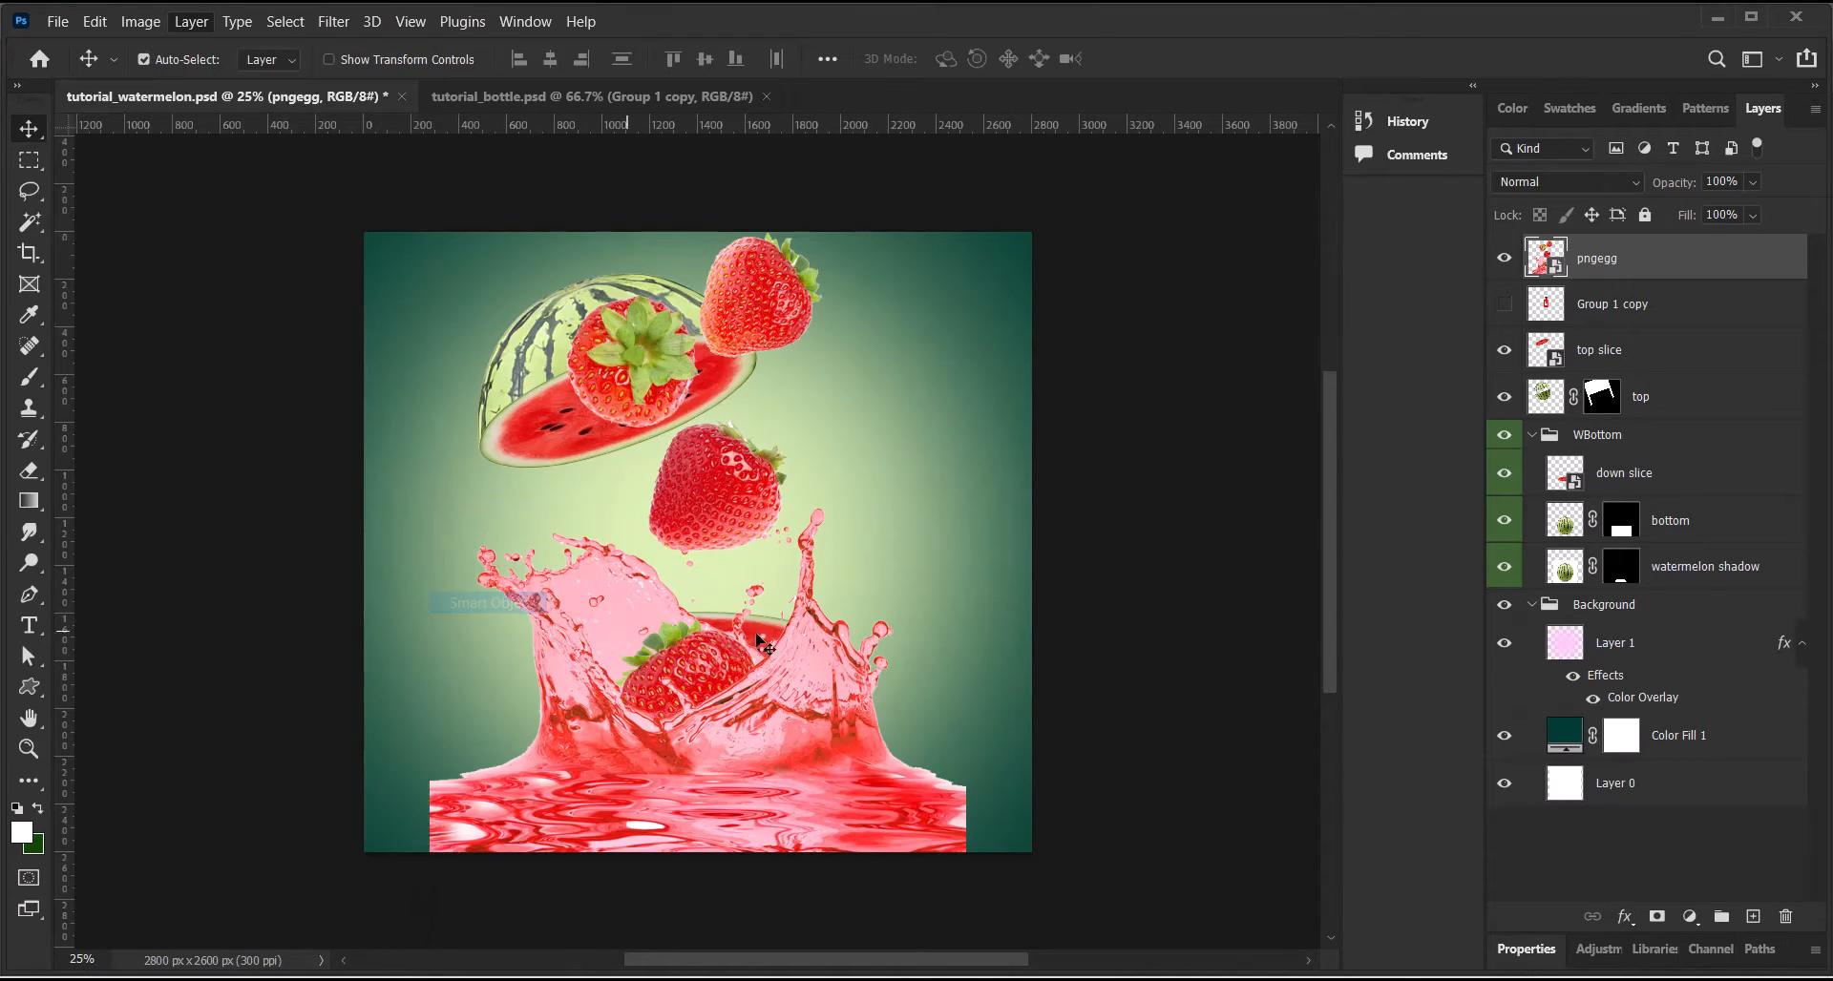
Lasso the three floating strawberries above the splash, delete them from the pngegg layer and clear the selection
left_click(30, 195)
mouse_move(537, 308)
left_mouse_down()
mouse_move(665, 563)
mouse_move(732, 575)
mouse_move(785, 552)
mouse_move(802, 478)
mouse_move(788, 389)
mouse_move(848, 319)
mouse_move(817, 205)
mouse_move(742, 190)
mouse_move(663, 209)
mouse_move(535, 312)
left_mouse_up()
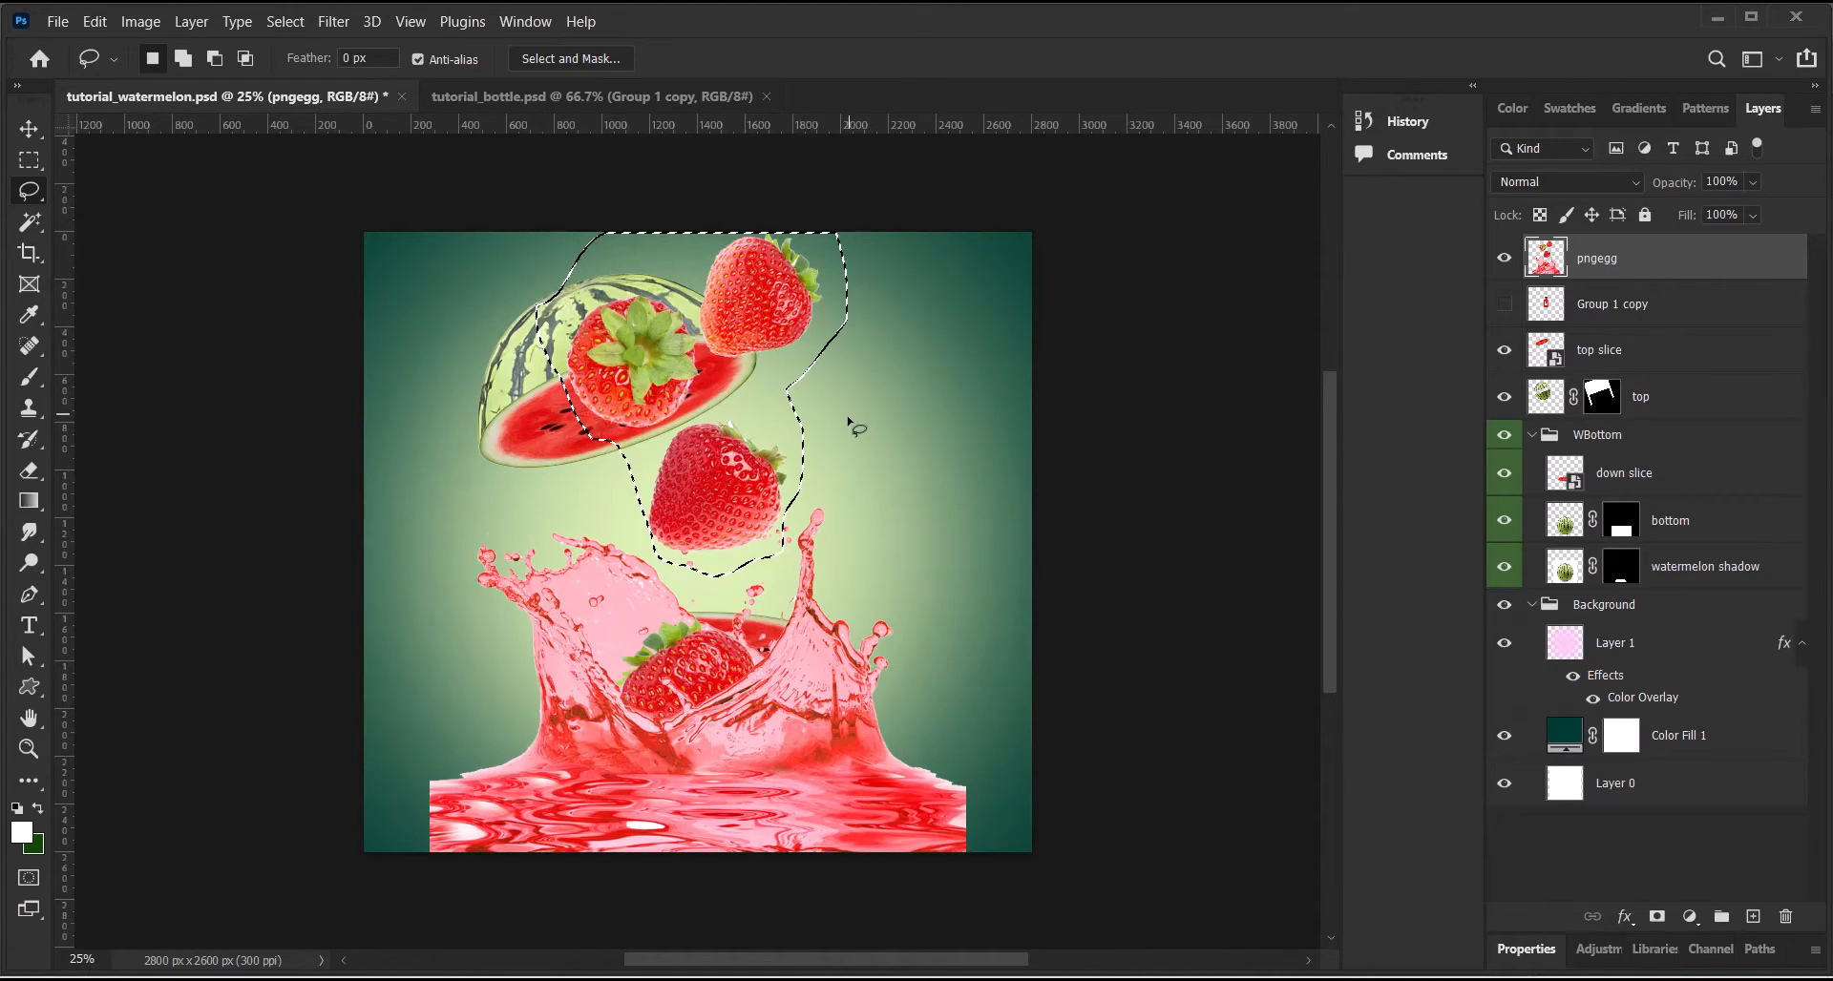
key("Delete")
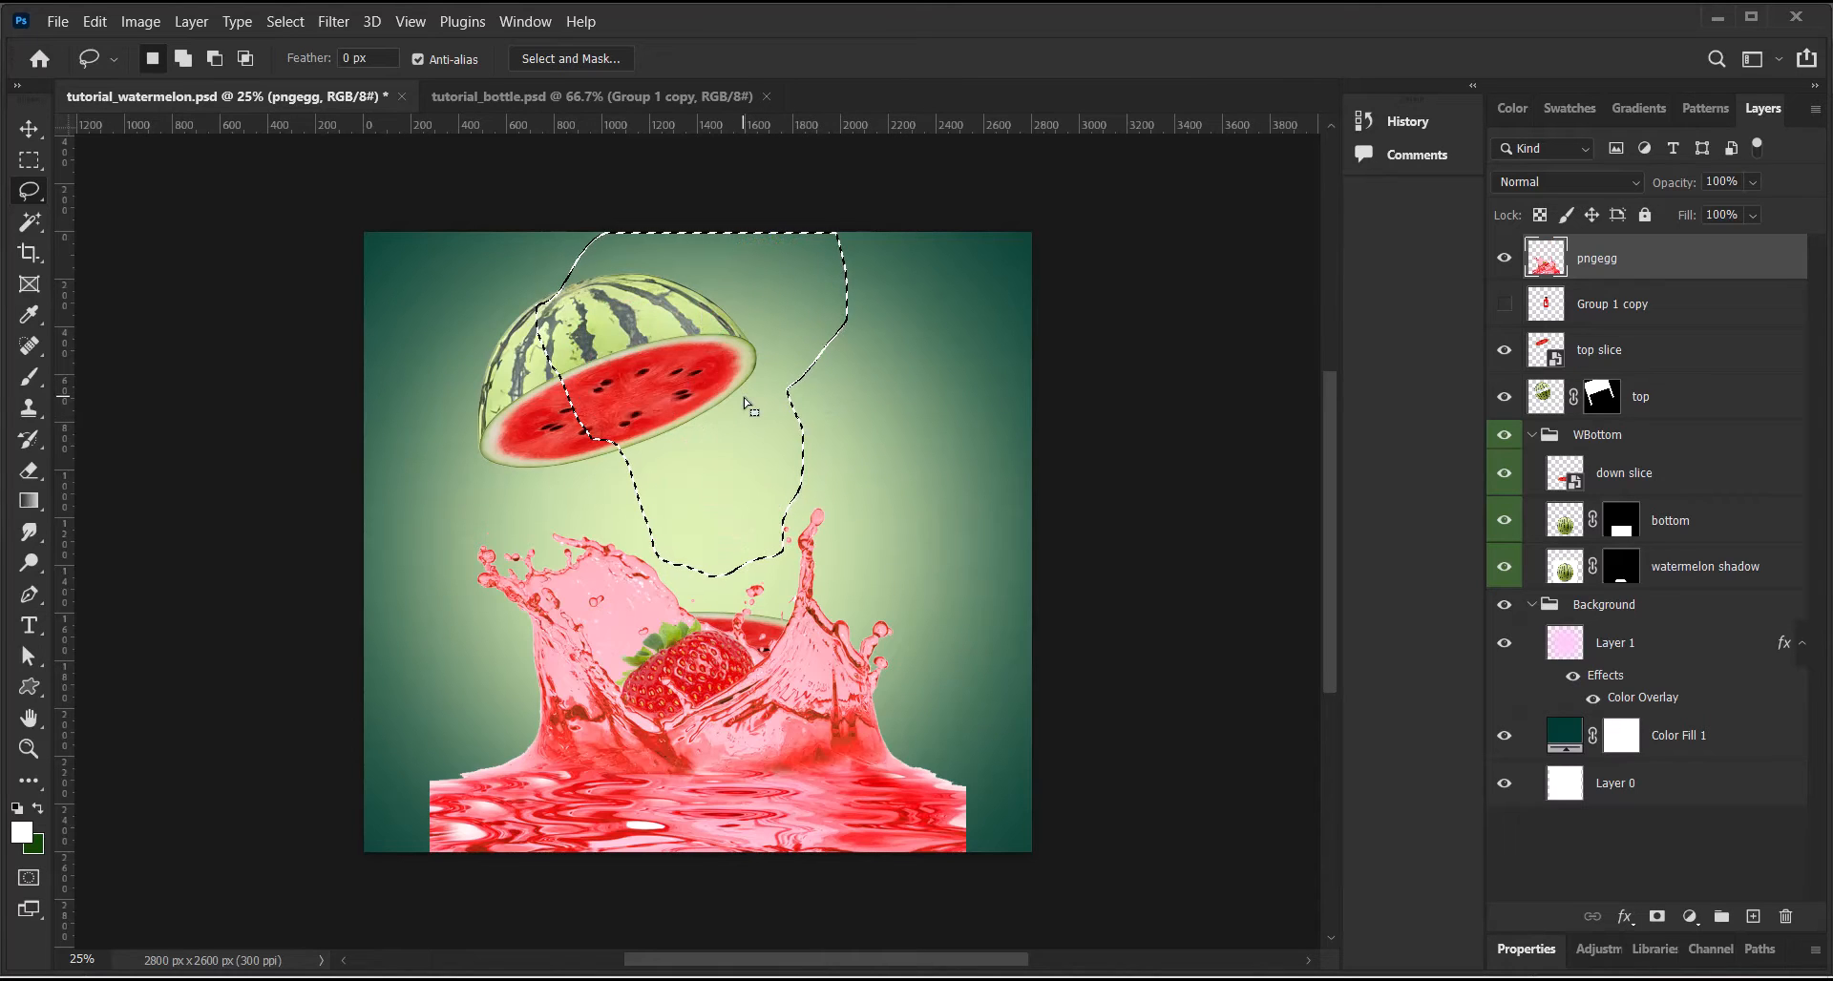
key("ctrl+d")
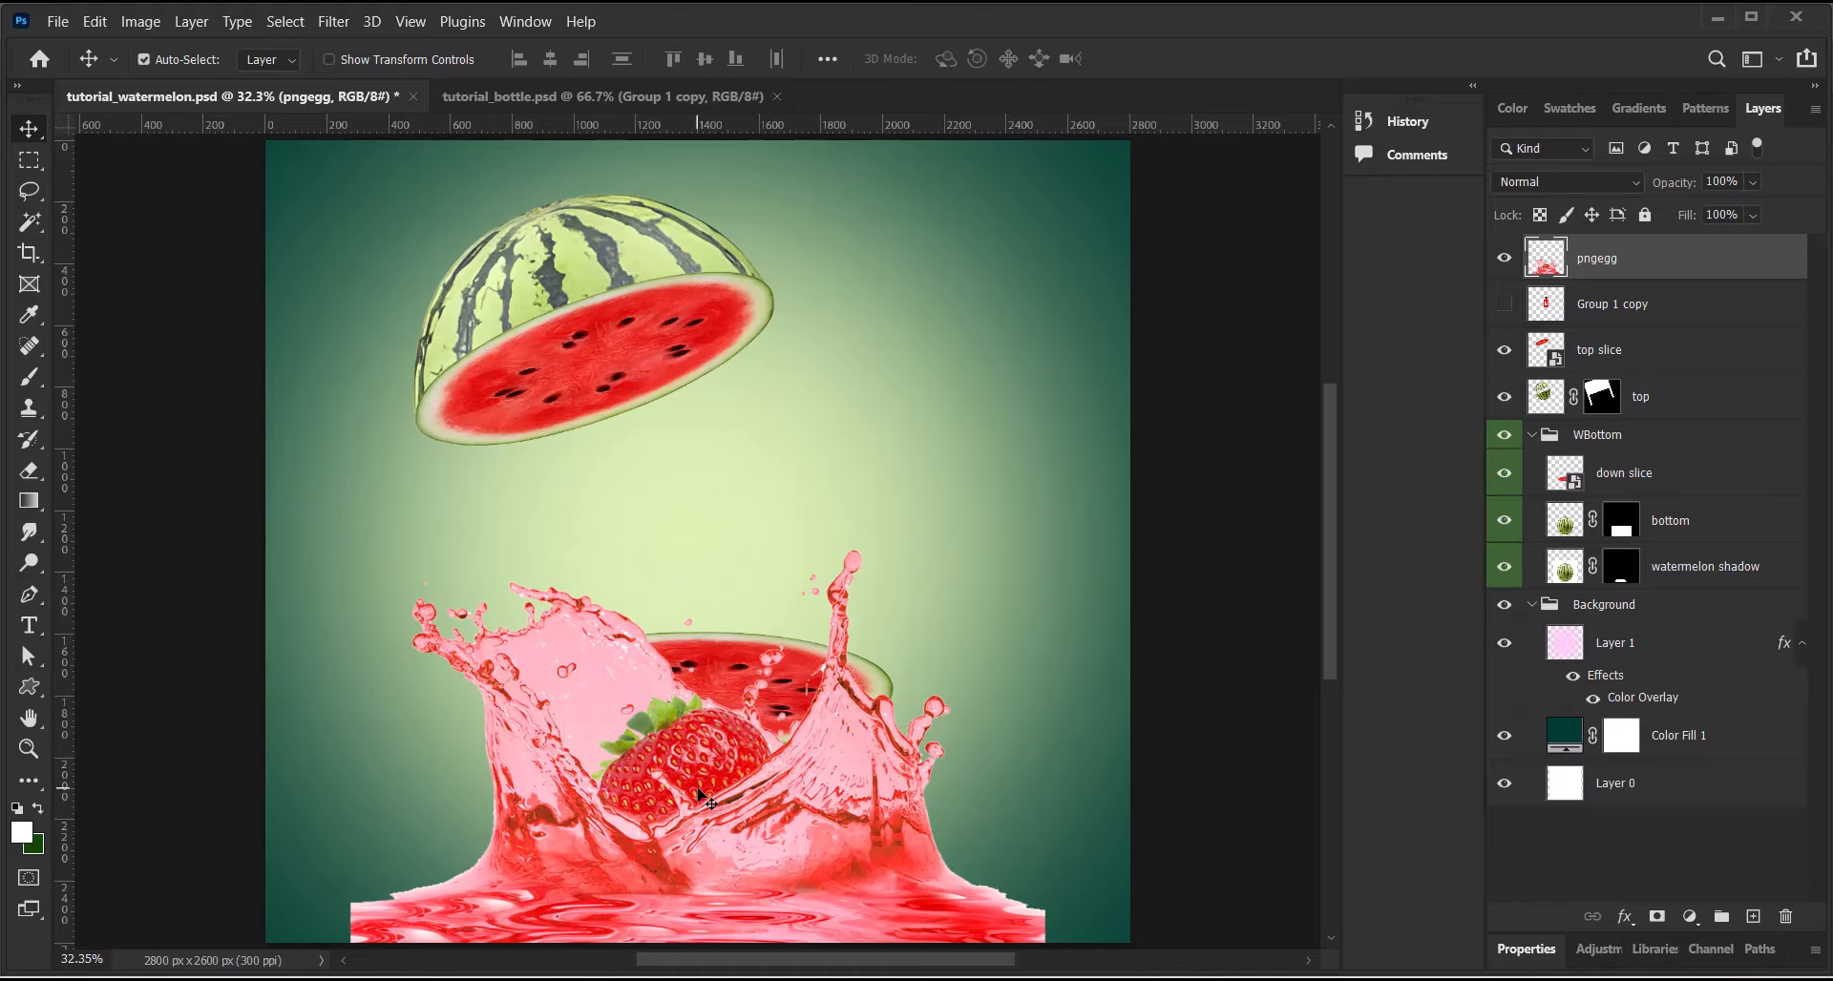
Start a Pen path beside the tip of the tall right-hand splash spike and run it down to the remaining strawberry's right edge
scroll(959, 562, "up", 3)
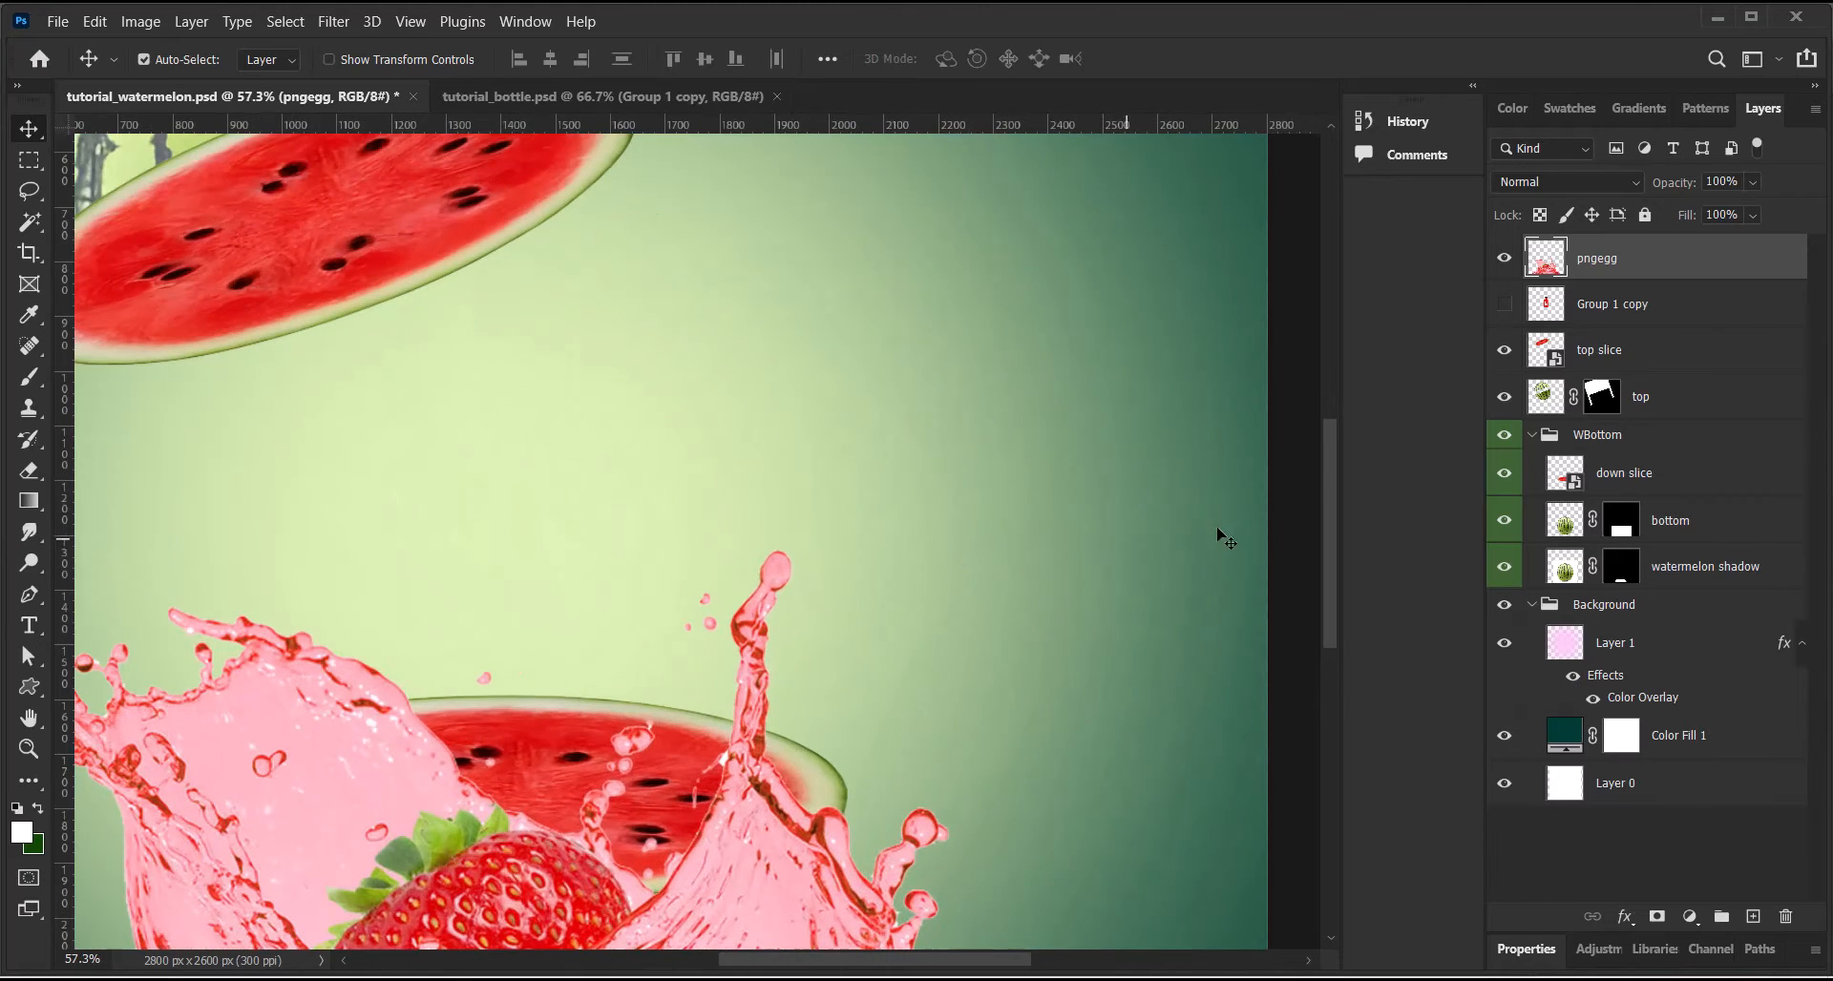
left_click_drag(1324, 448, 1325, 569)
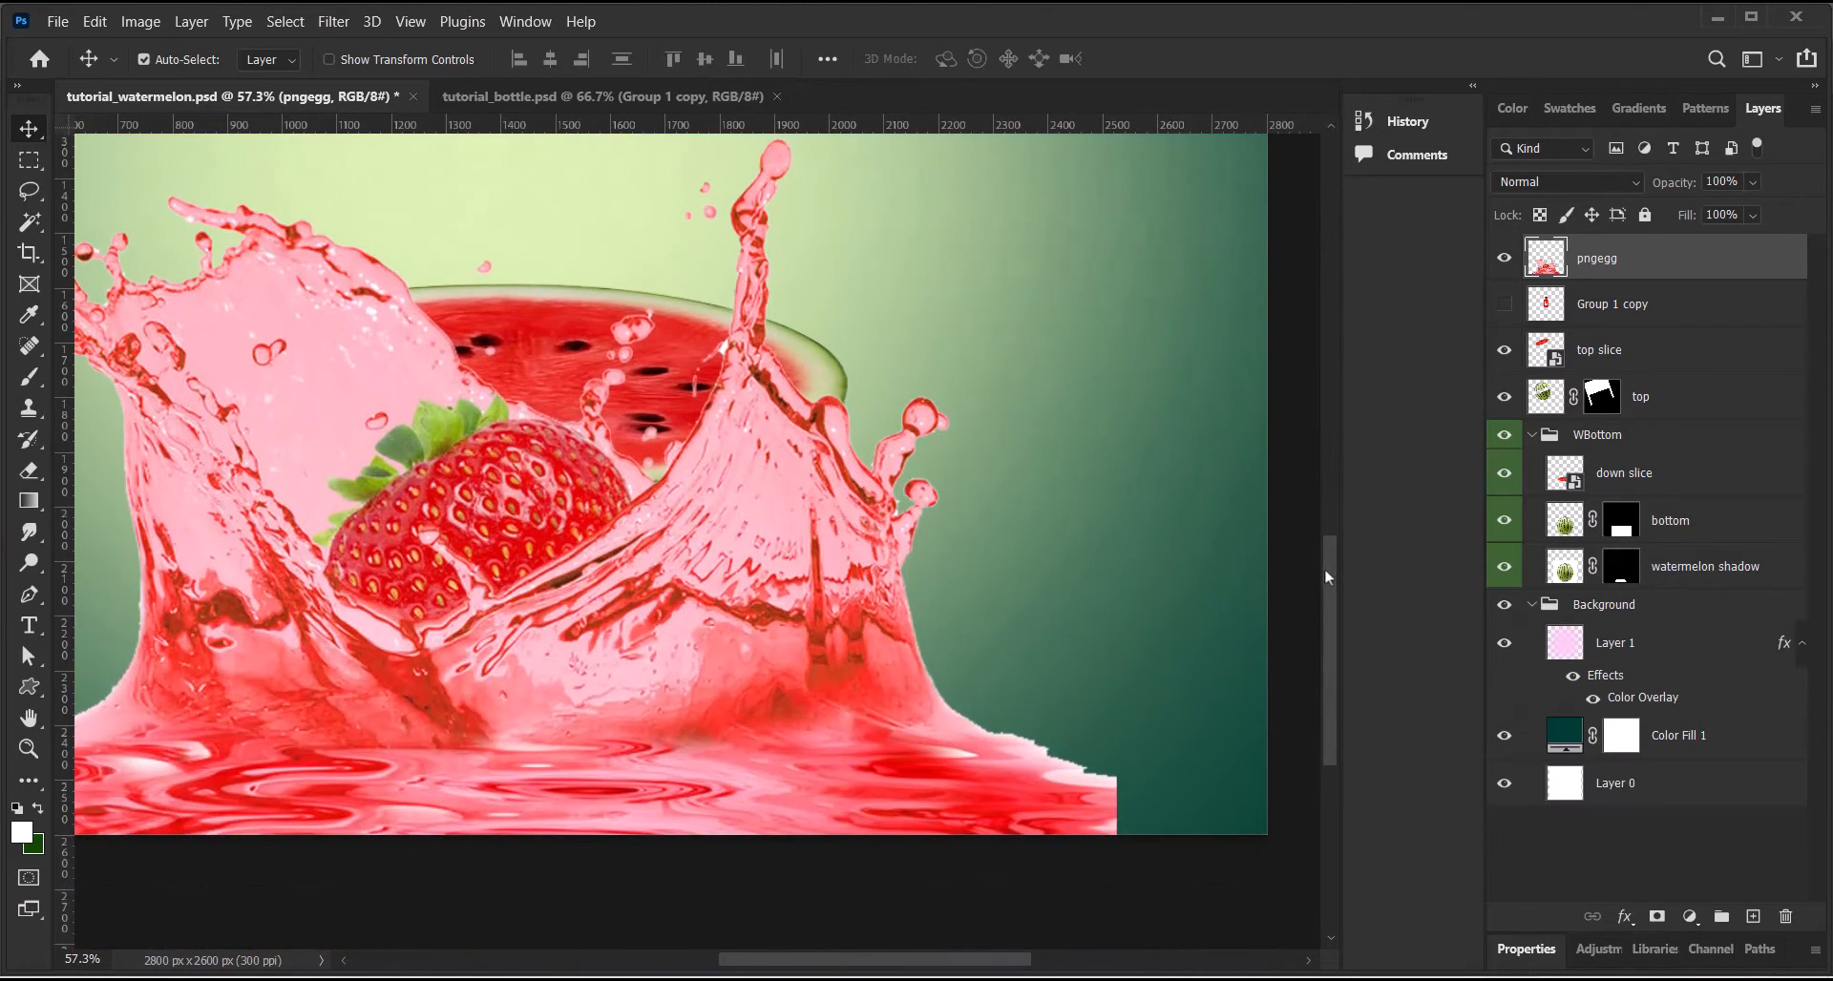
left_click_drag(932, 972, 874, 960)
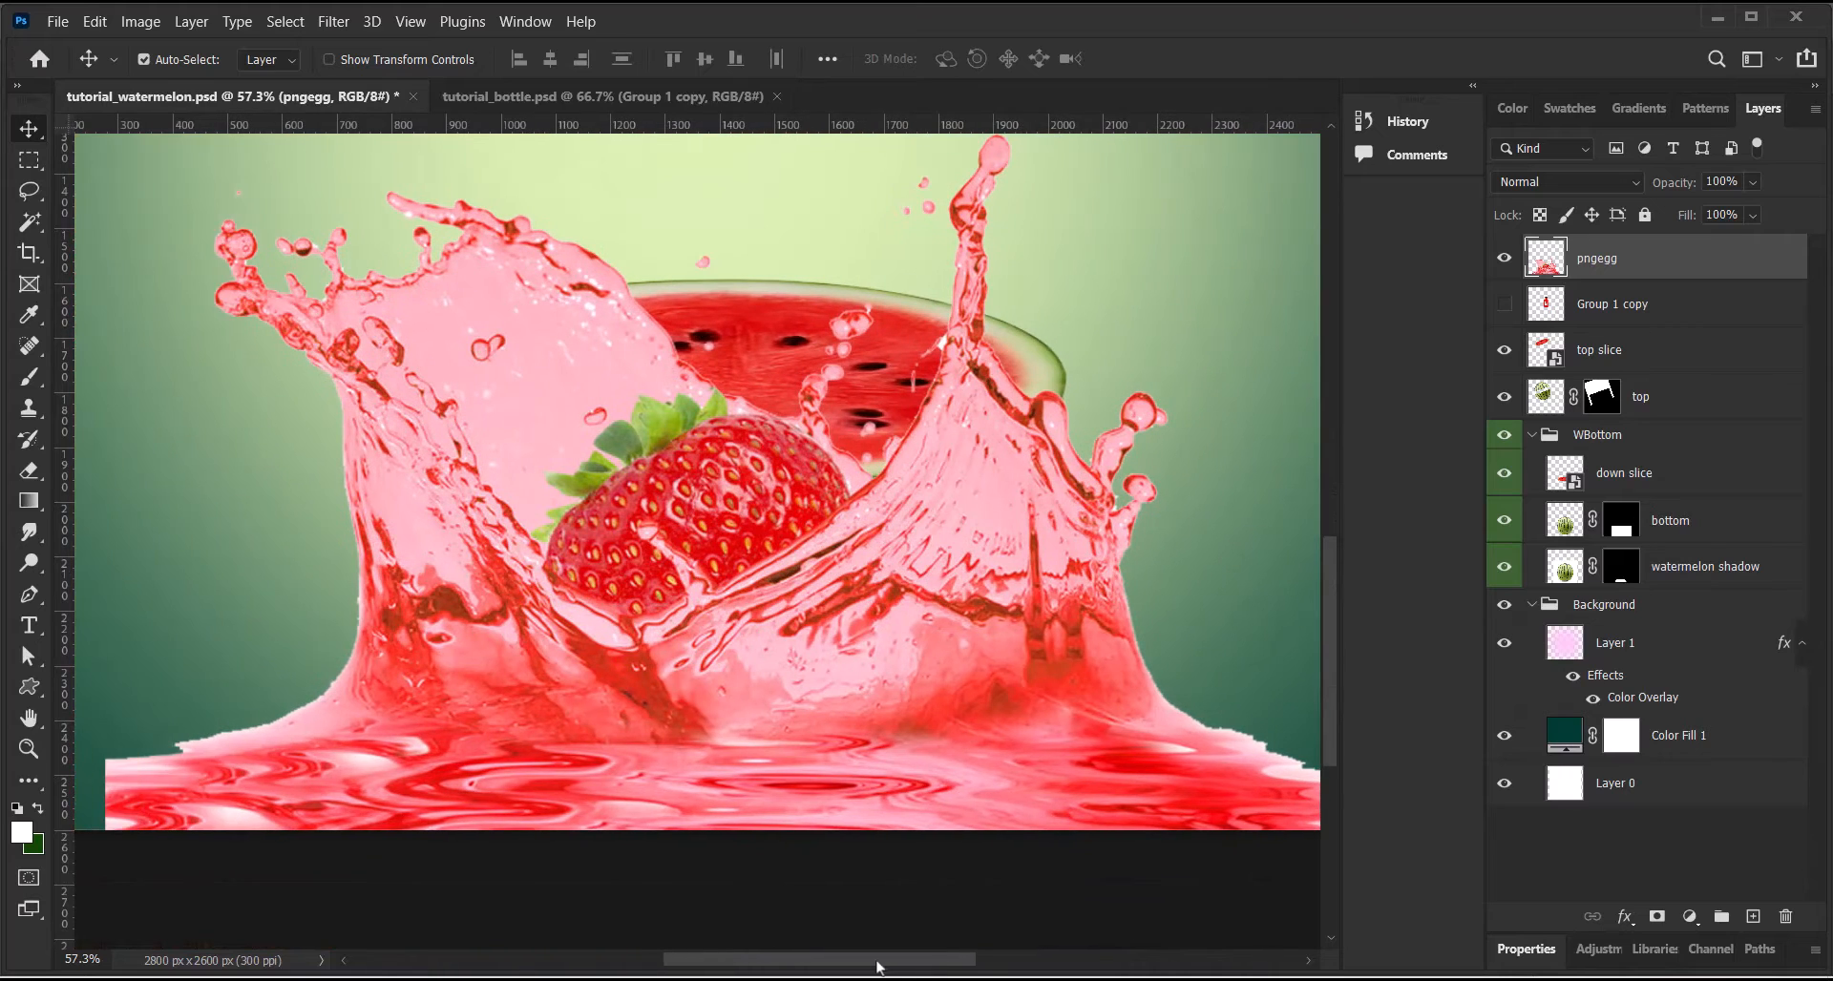
scroll(1047, 777, "up", 1)
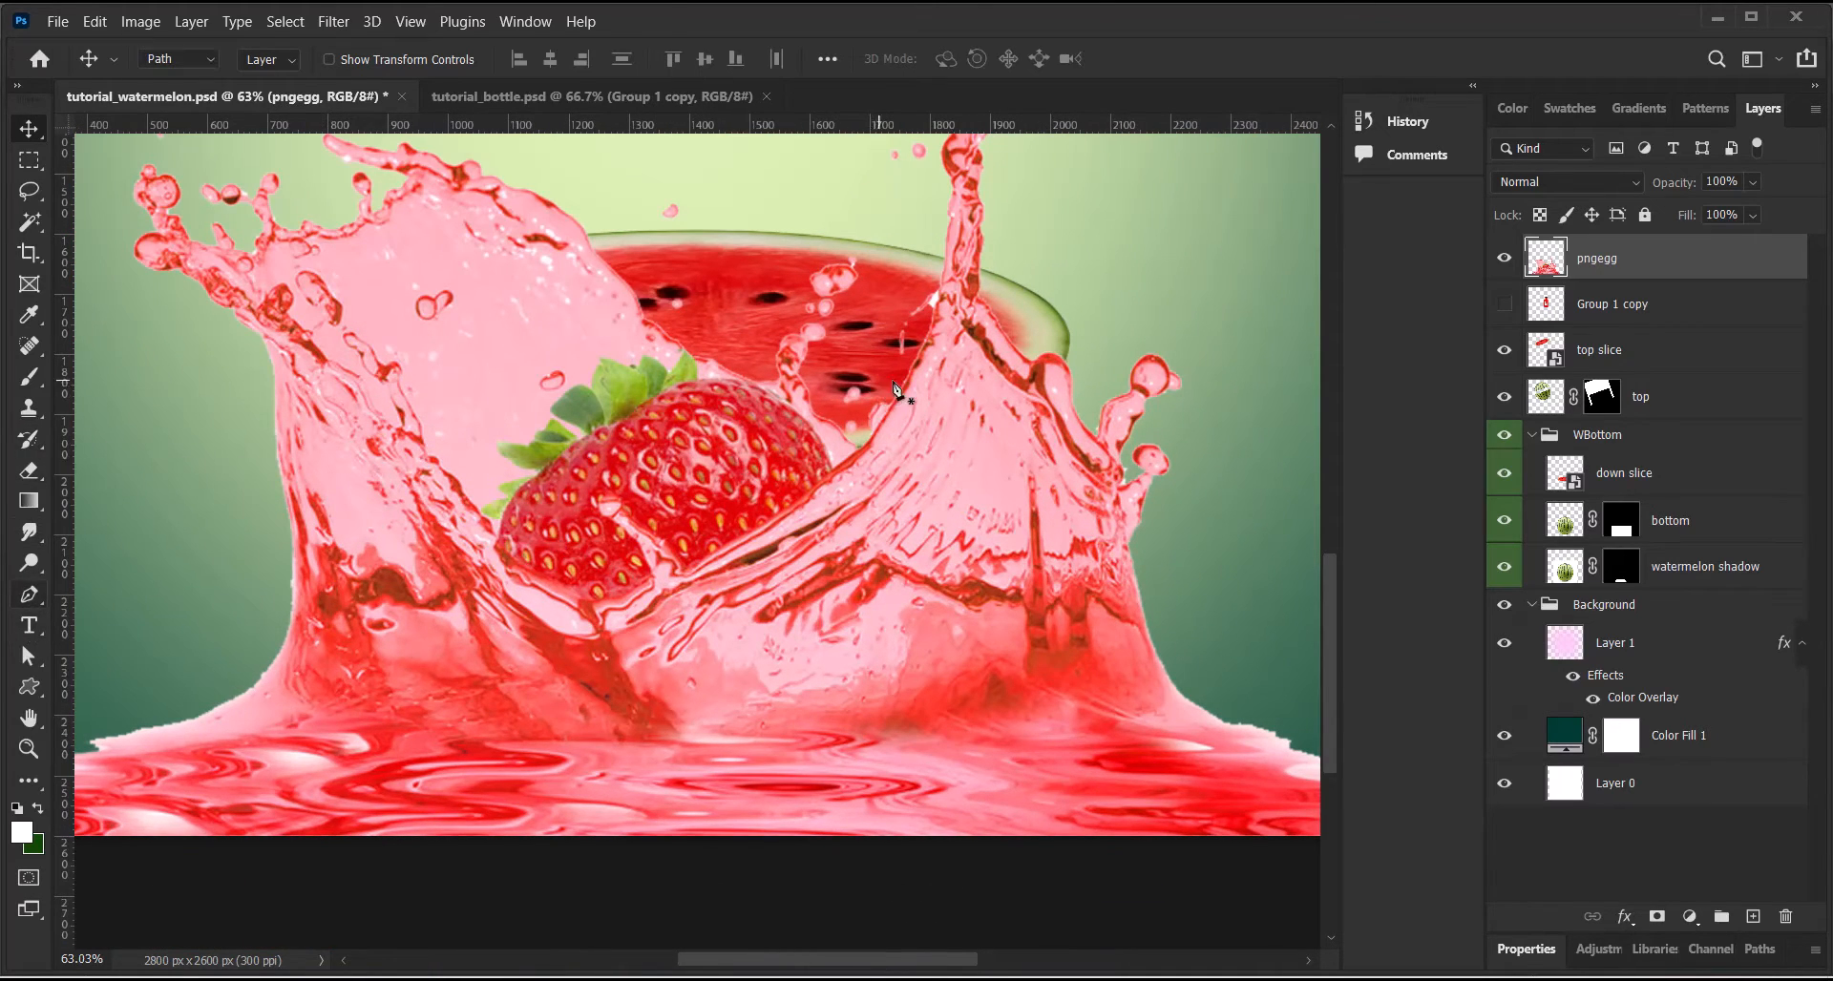
left_click(28, 595)
left_click_drag(1329, 649, 1332, 623)
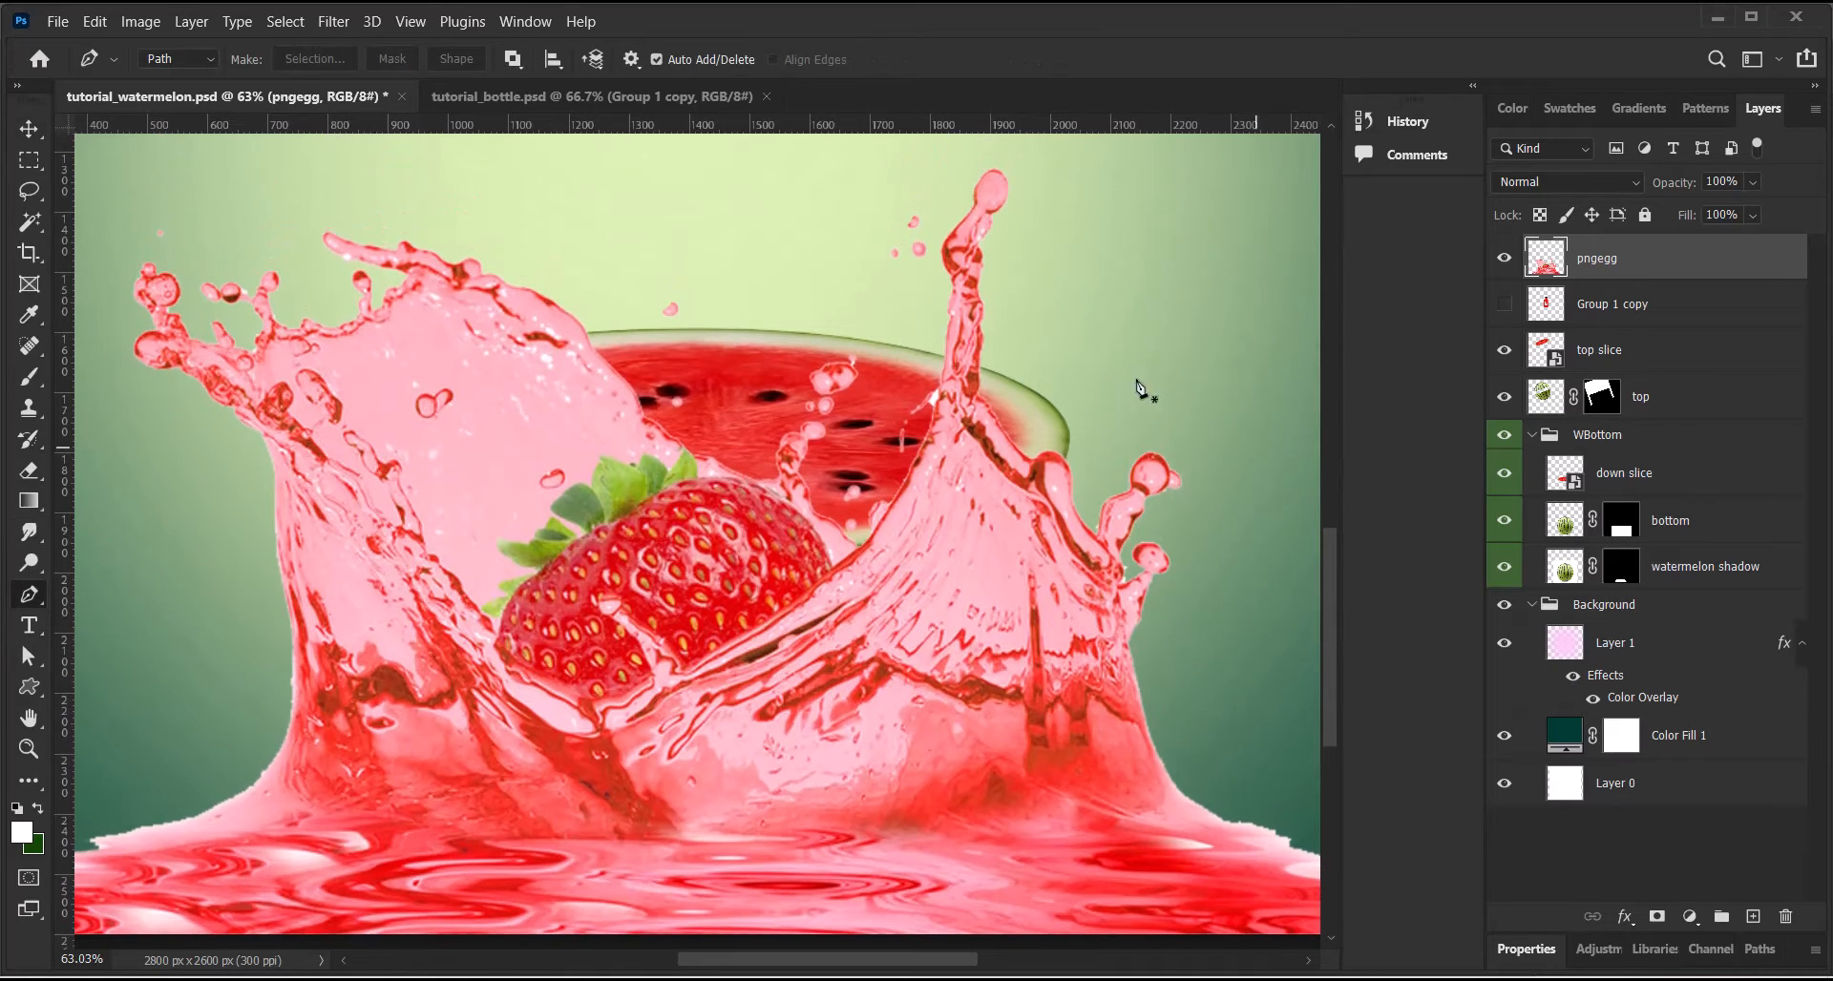
left_click(944, 172)
left_click(921, 293)
left_click(899, 395)
left_click(841, 523)
left_click(825, 568)
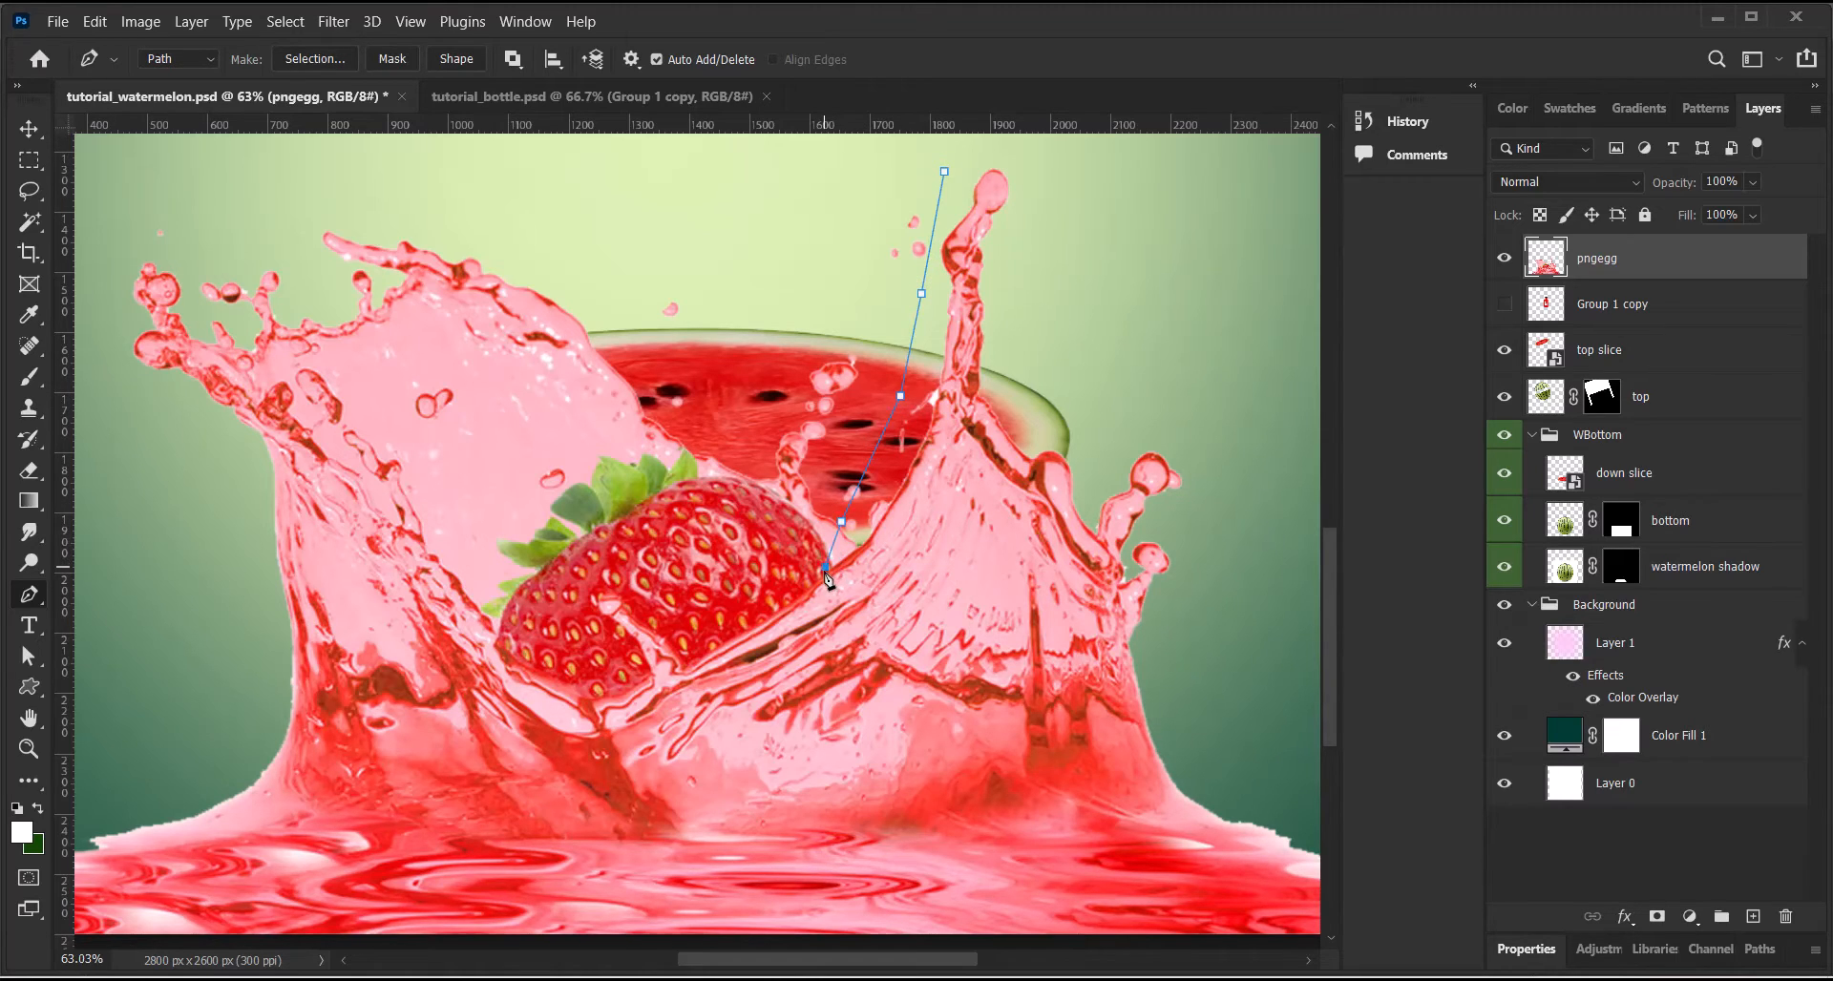
Continue the Pen path along the strawberry's lower-right edge, where it meets the splash
left_click(811, 591)
left_click(788, 605)
left_click(747, 627)
left_click(725, 642)
left_click(679, 665)
Trace the upper edge of the thin juice streak crossing the strawberry, up to and around the streak's tip
key("ctrl+plus")
scroll(696, 666, "up", 8)
scroll(721, 611, "down", 3)
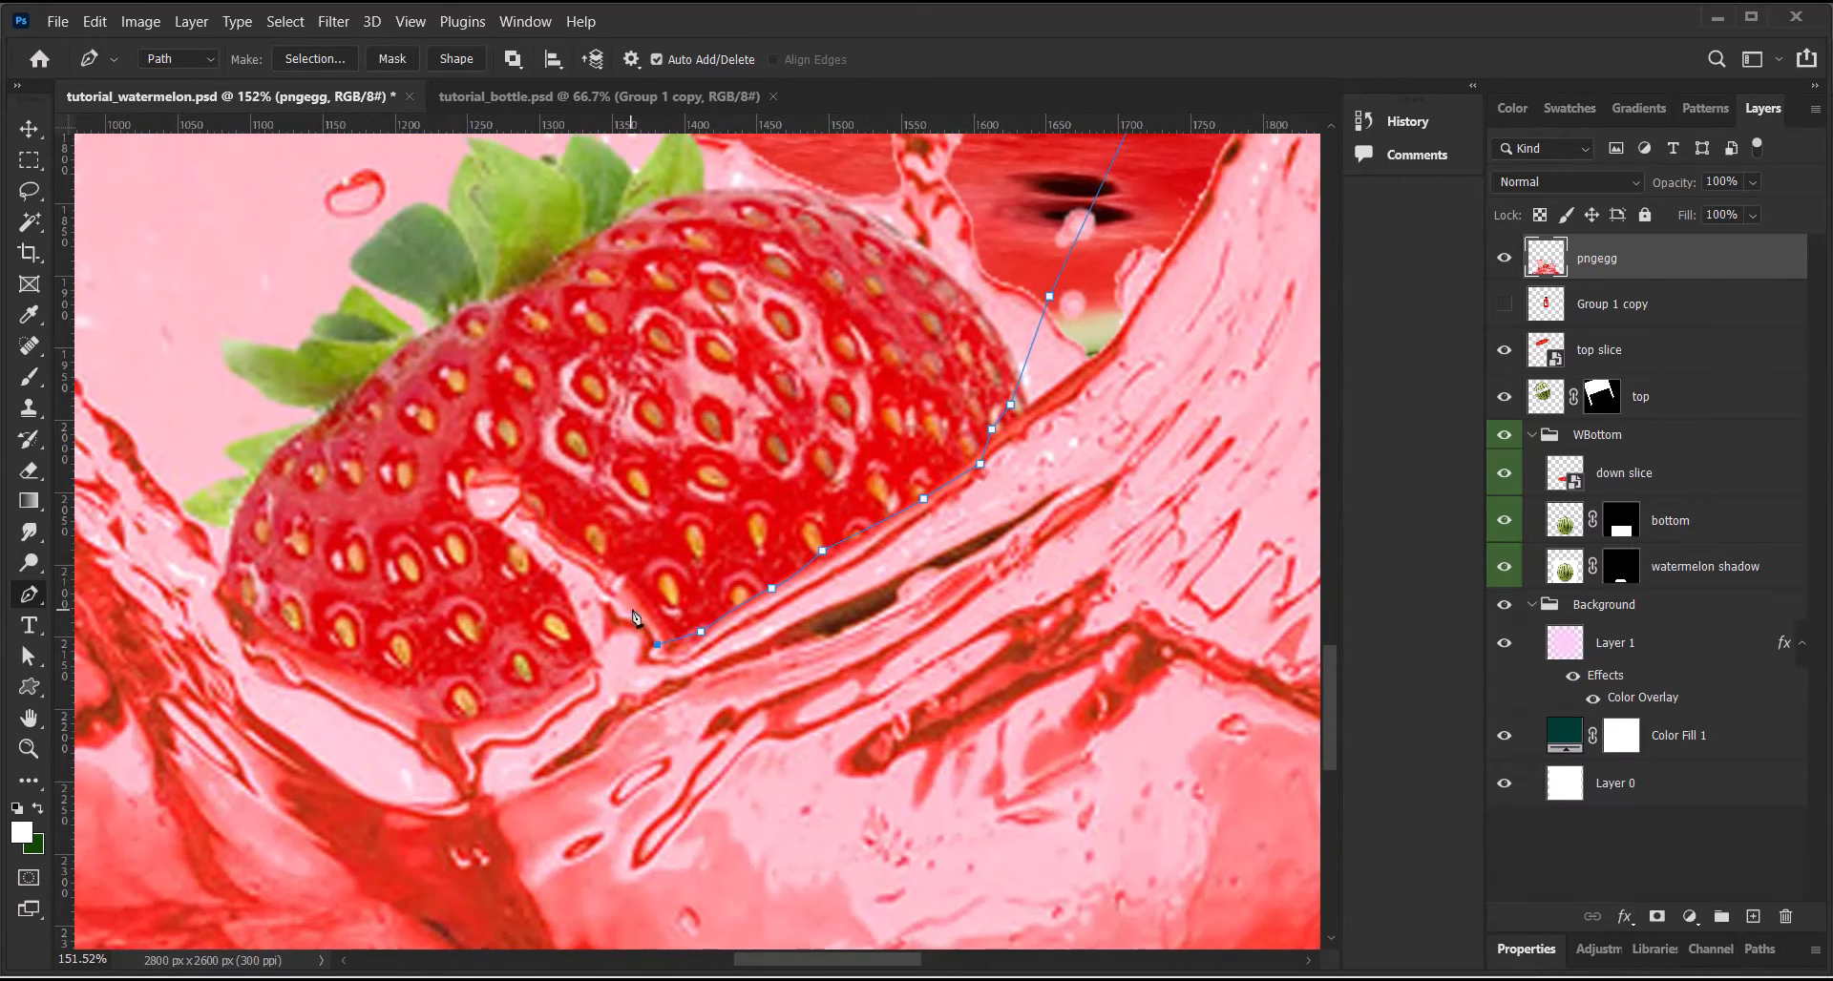
left_click(631, 605)
left_click(594, 565)
left_click(575, 551)
left_click(552, 539)
left_click(538, 526)
left_click(522, 514)
left_click(471, 481)
Bring the Pen path back down the lower side of the juice streak to the strawberry's bottom edge
left_click(469, 501)
left_click(494, 519)
left_click(526, 547)
left_click(557, 580)
left_click(573, 611)
left_click(593, 657)
Extend the Pen path along the strawberry's bottom and lower-left edge against the splash
left_click(584, 677)
left_click(541, 702)
left_click(470, 735)
left_click(412, 717)
left_click(356, 683)
left_click(273, 635)
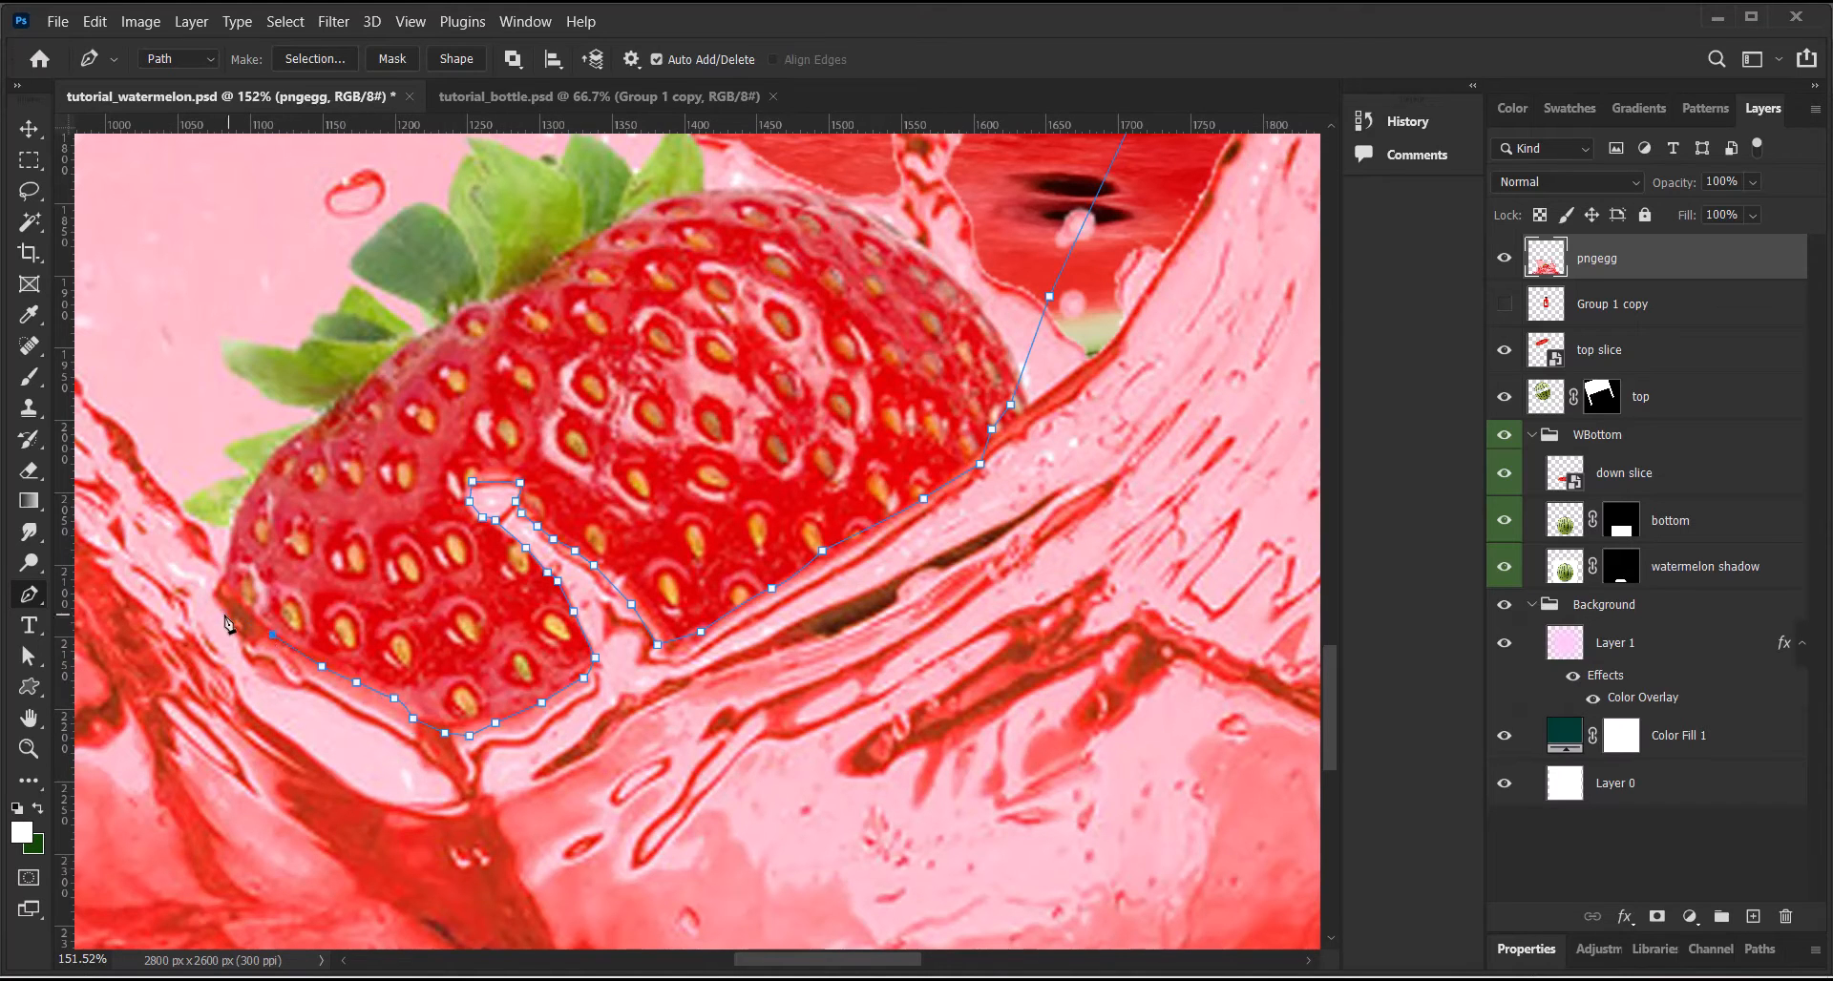
Continue the pen path up past the strawberry's left edge toward the inner edge of the splash's left wall
left_click(217, 592)
left_click(207, 545)
left_click(174, 494)
key("ctrl+minus")
key("ctrl+minus")
left_click(451, 504)
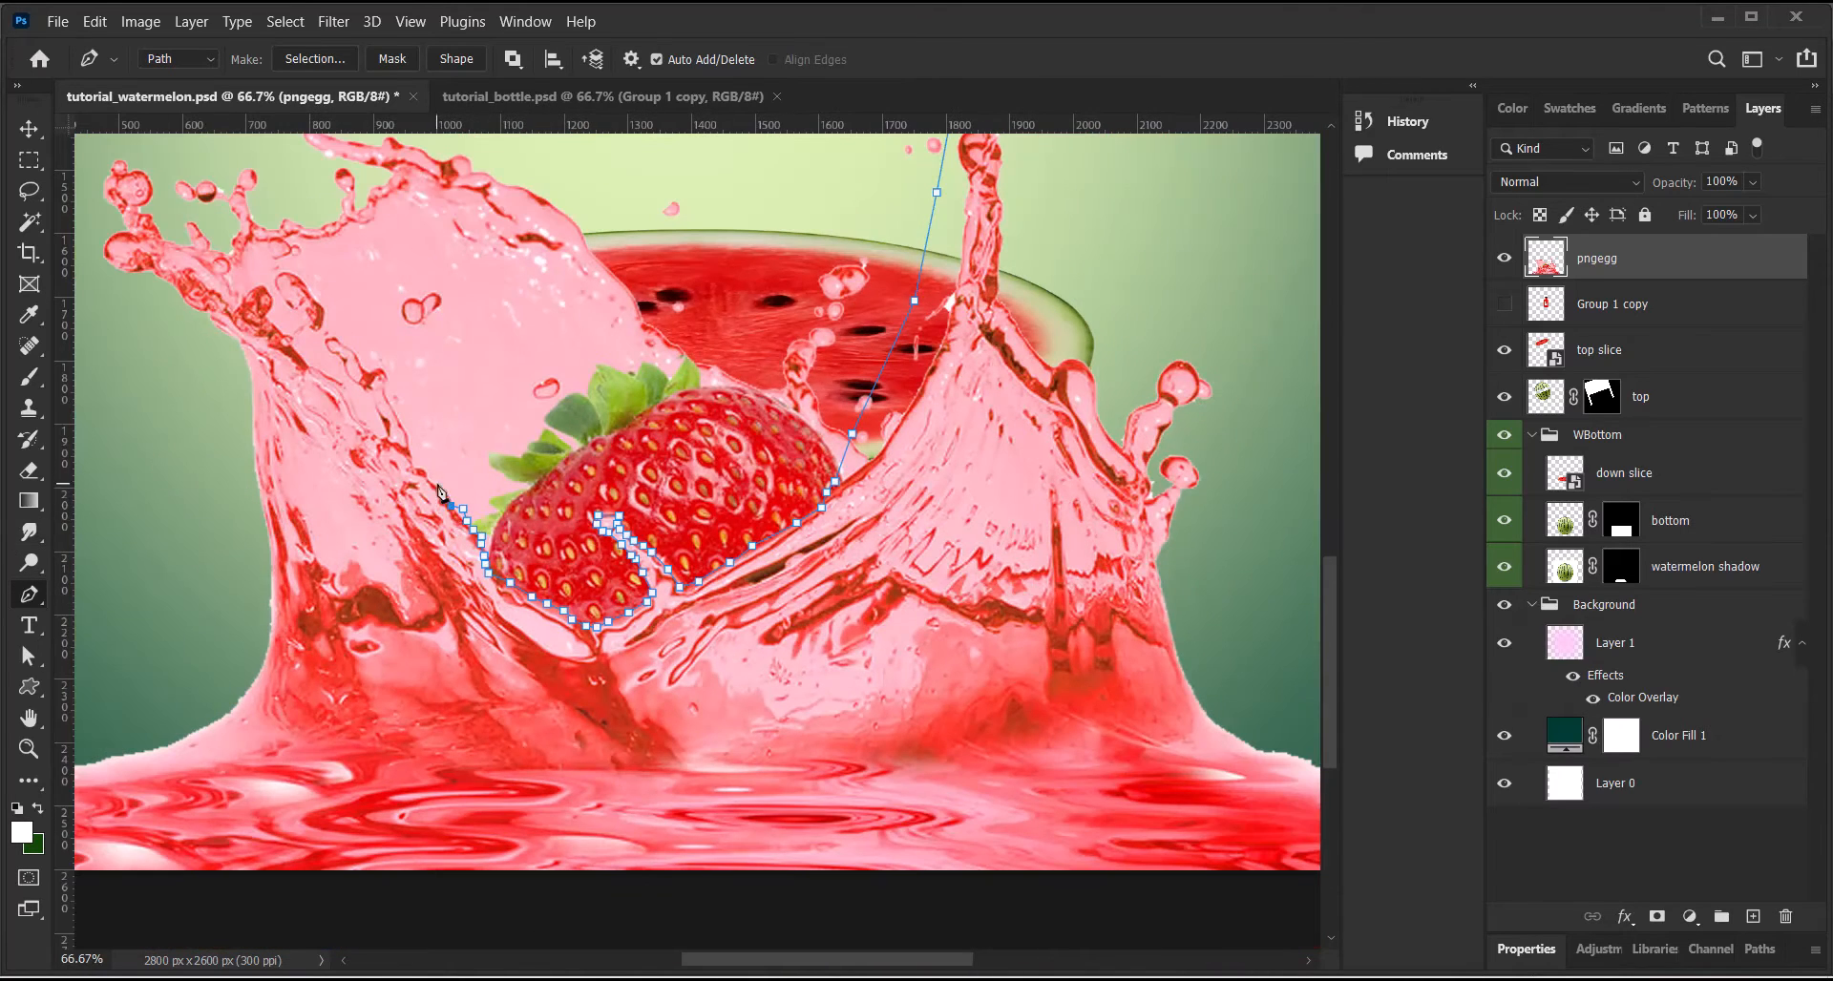
Trace the pen path up the inner contour of the splash's left wall and around the tip of its red streak
left_click(436, 484)
left_click(421, 467)
left_click(407, 440)
left_click(398, 423)
left_click(391, 399)
left_click(383, 375)
left_click(367, 369)
left_click(353, 350)
left_click(336, 338)
left_click(325, 341)
left_click(334, 352)
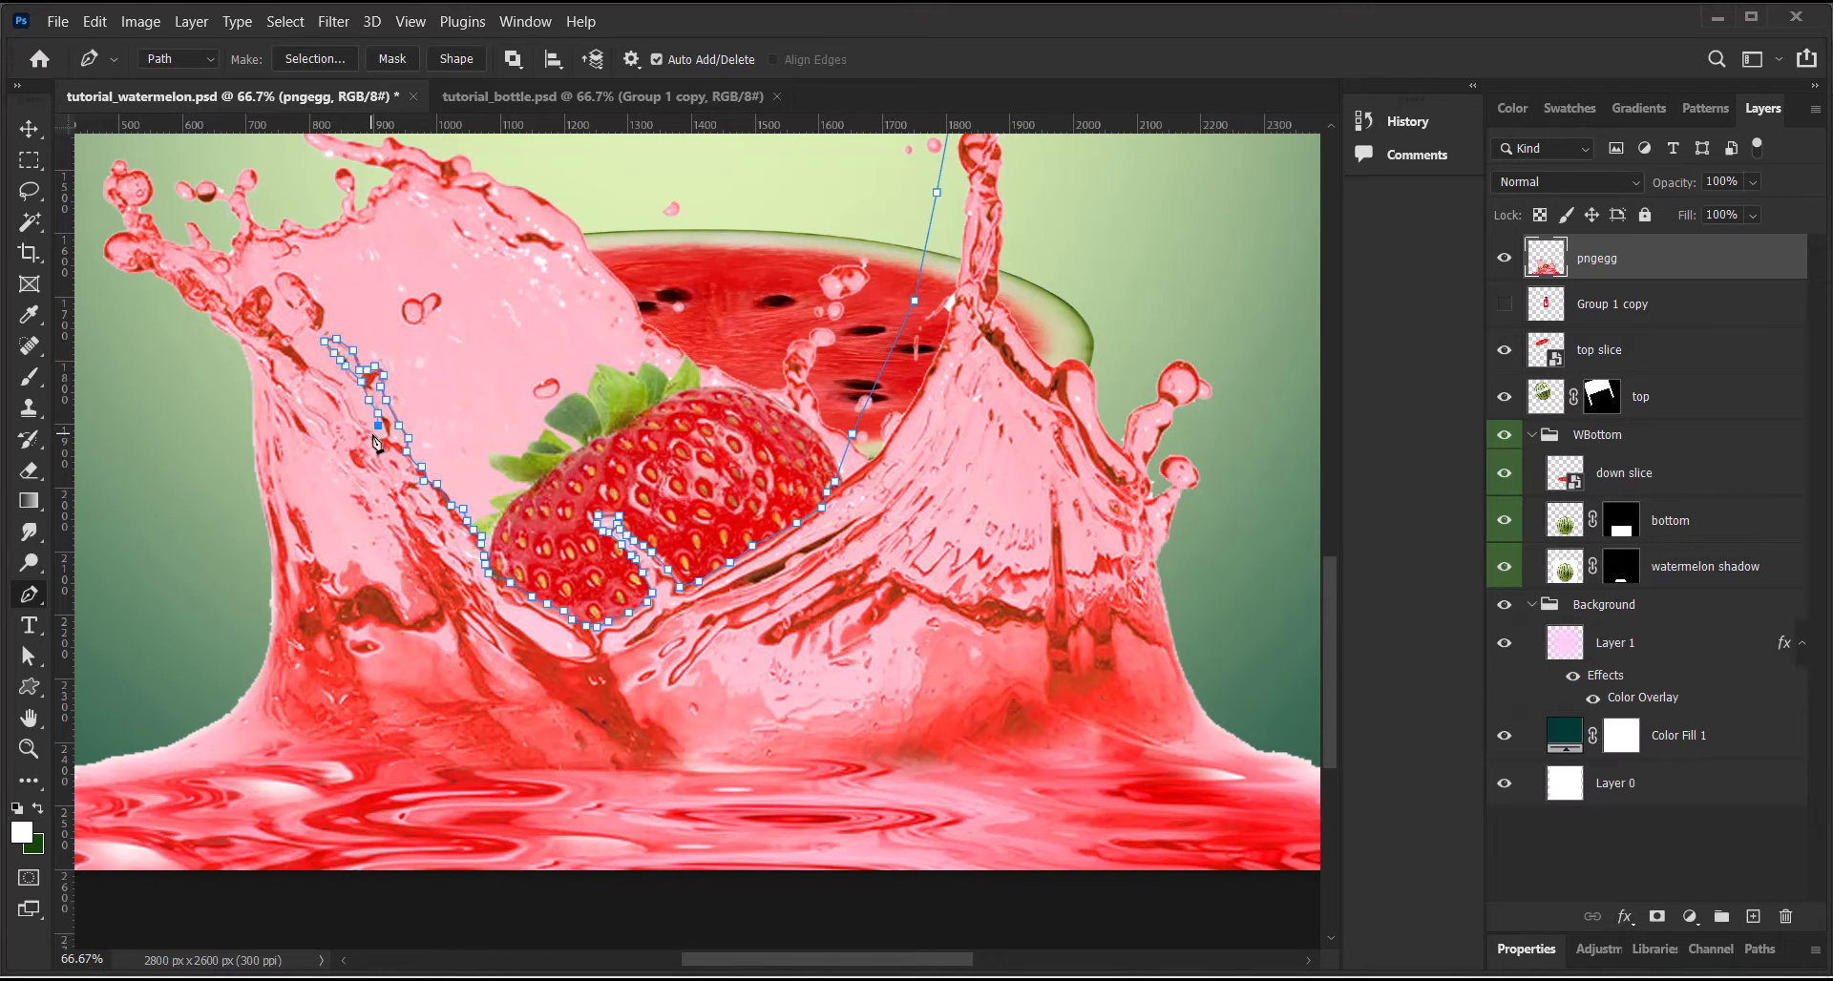
Extend the pen path loosely around the outside of the splash's left side and base to its lower right side
left_click(240, 518)
key("ctrl+minus")
left_click(128, 693)
left_click(122, 798)
left_click(268, 845)
left_click(652, 862)
left_click(1252, 840)
left_click(1255, 655)
left_click(1063, 587)
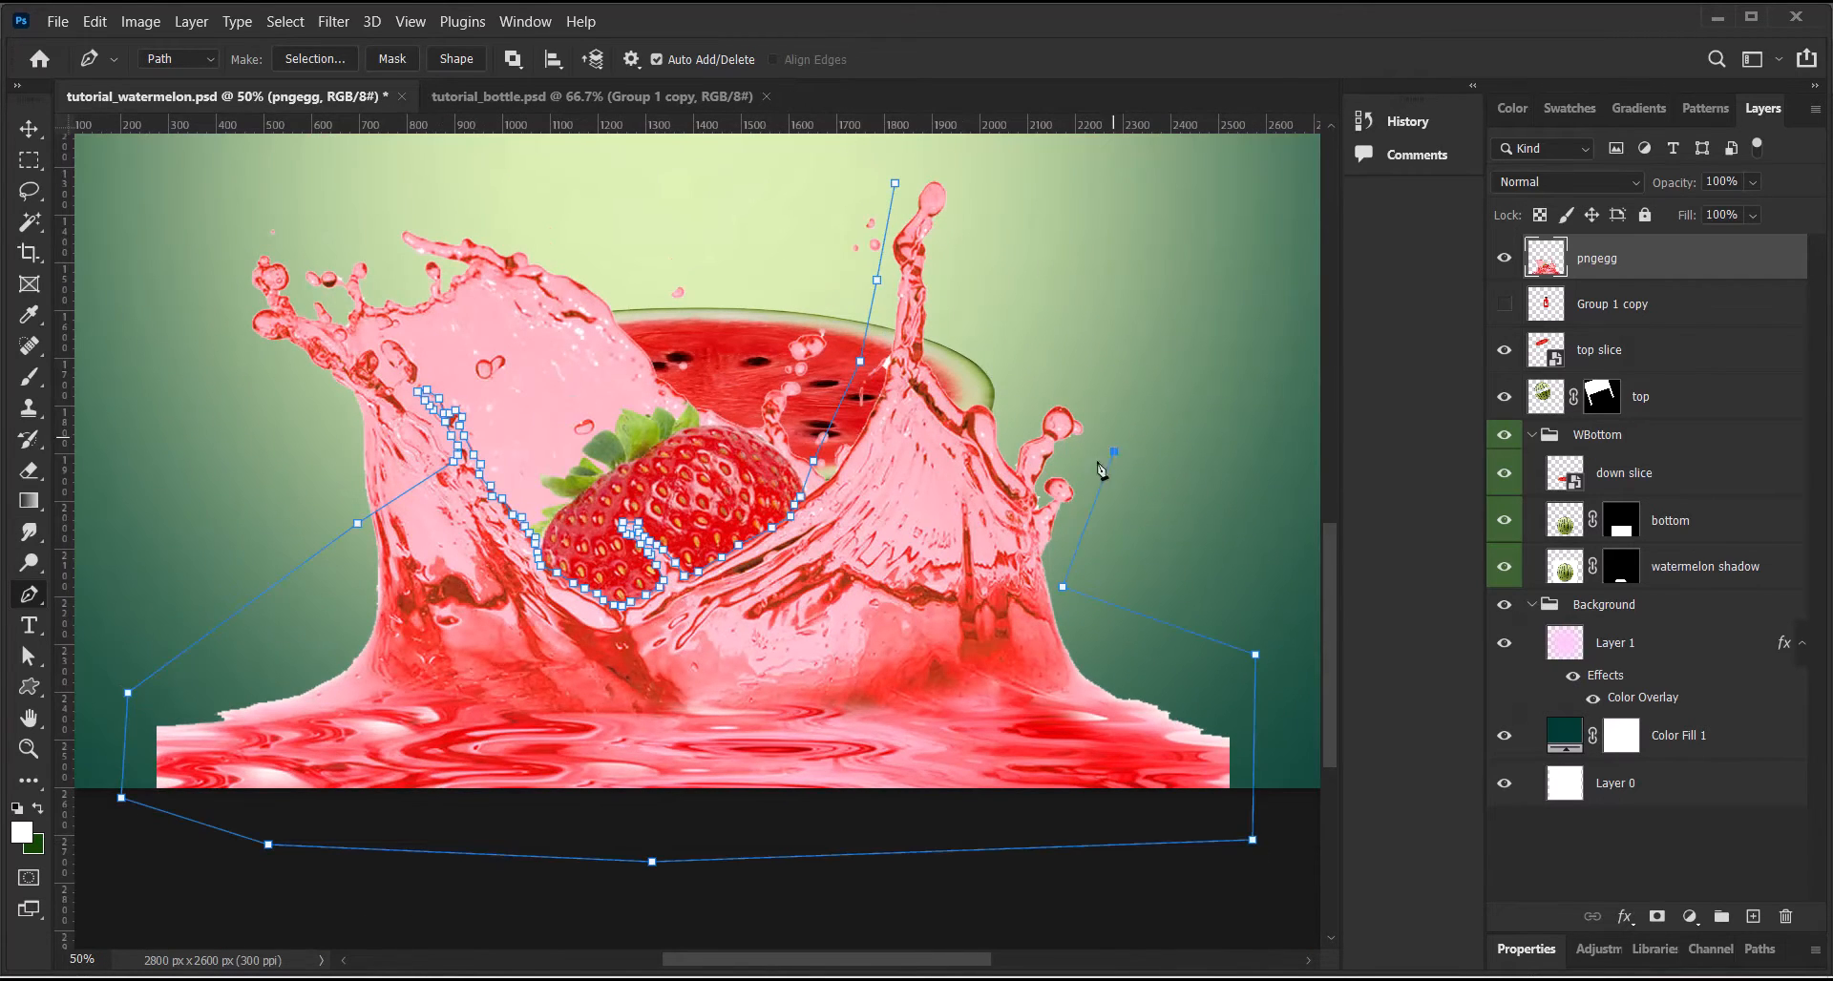
Close the pen path around the right splash peak and convert it into a selection
left_click(1114, 452)
right_click(837, 602)
left_click(892, 162)
left_click(481, 250)
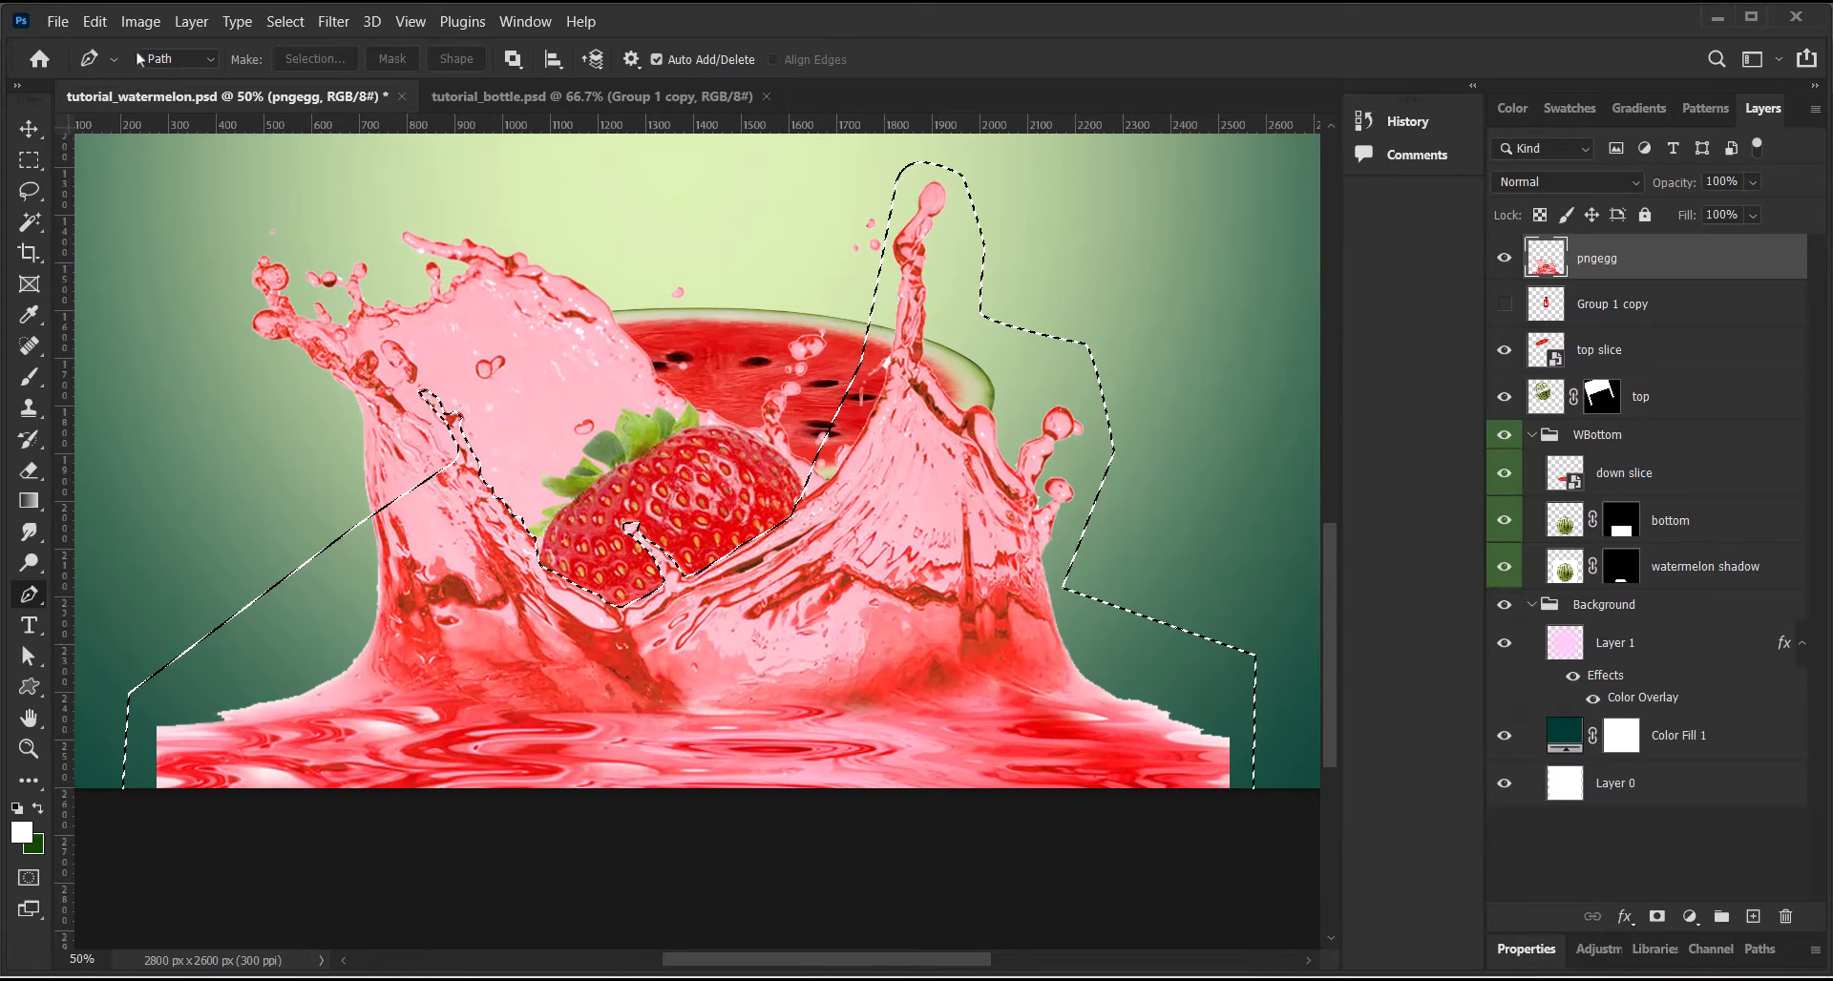
Copy the selected front part of the pngegg splash and paste it in place on a new layer
left_click(95, 21)
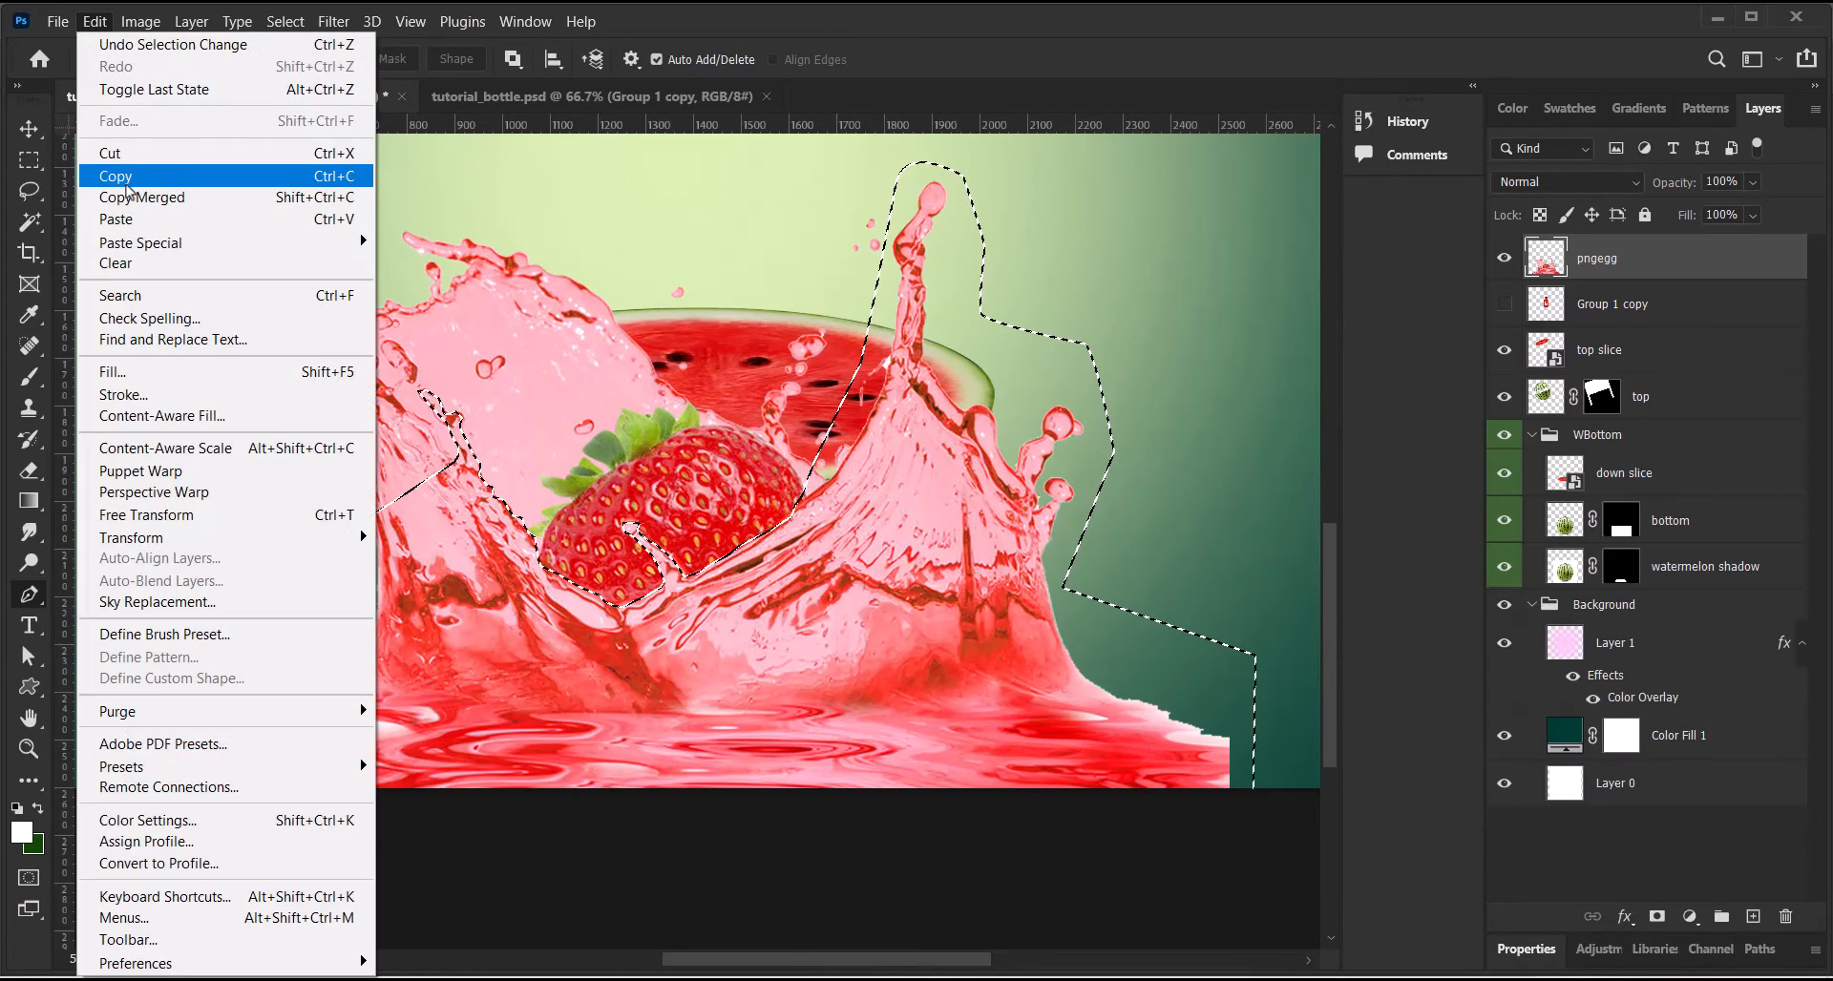
left_click(124, 176)
left_click(95, 21)
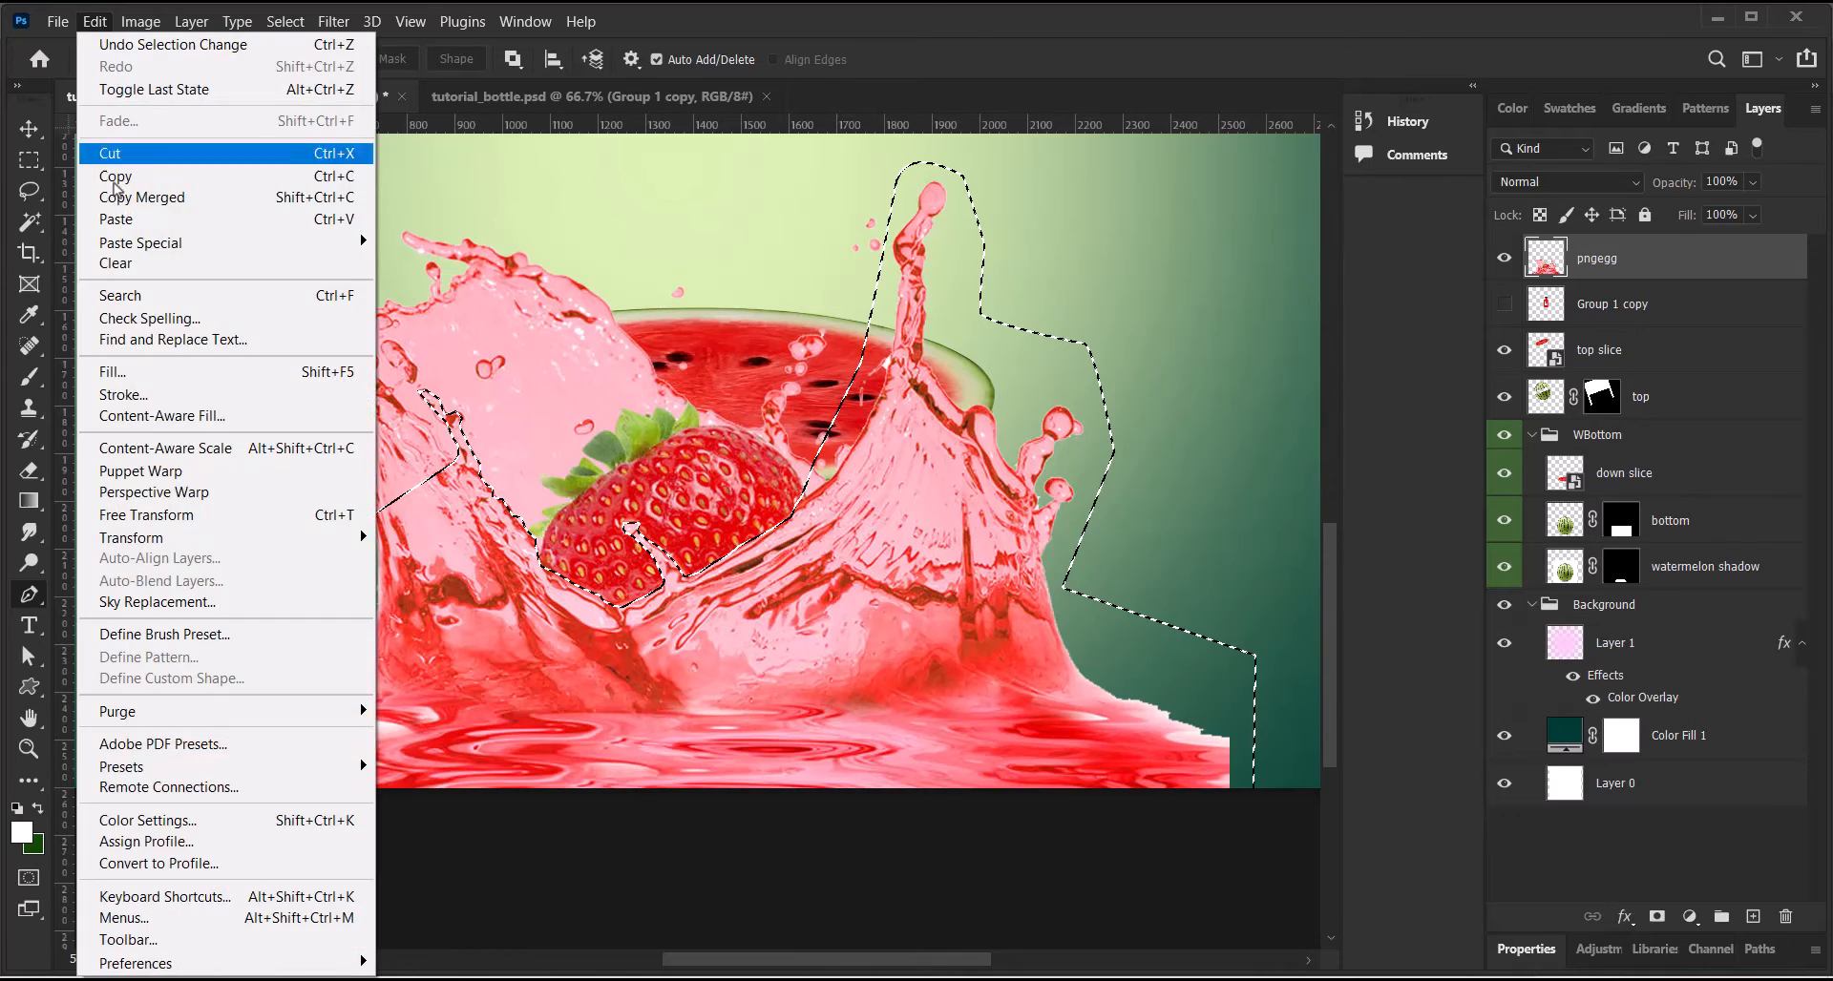
mouse_move(131, 250)
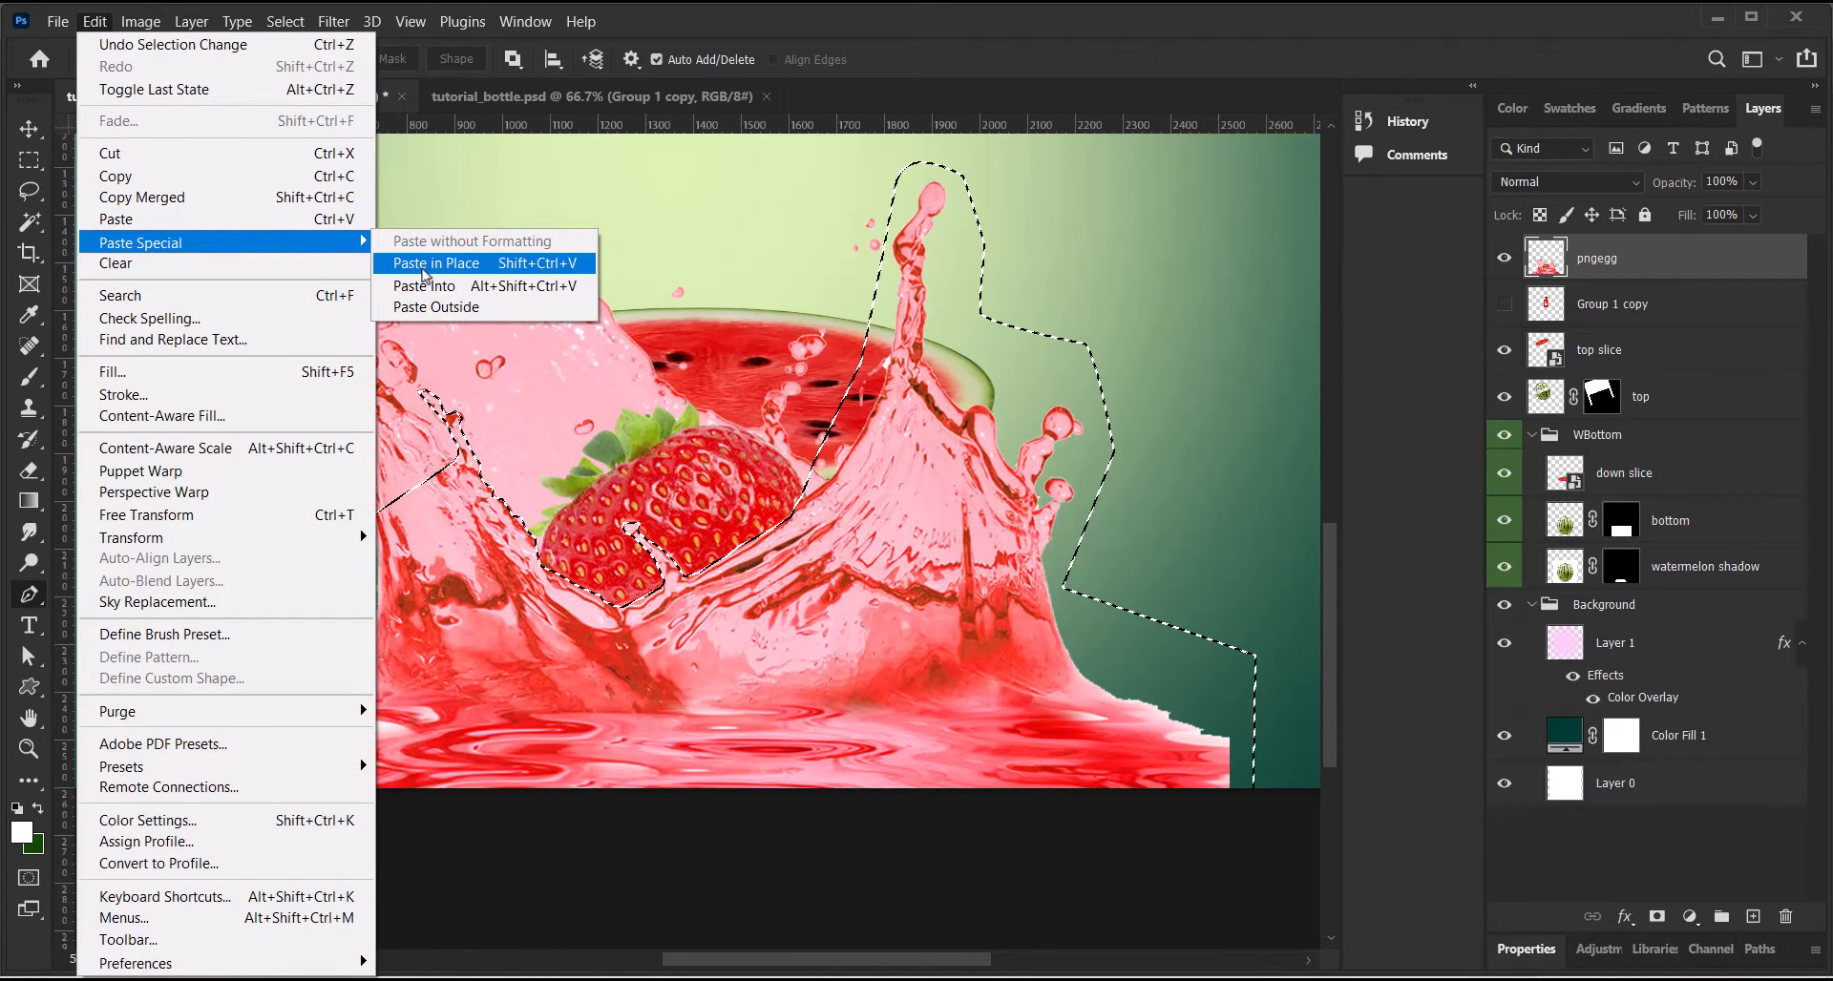
left_click(423, 271)
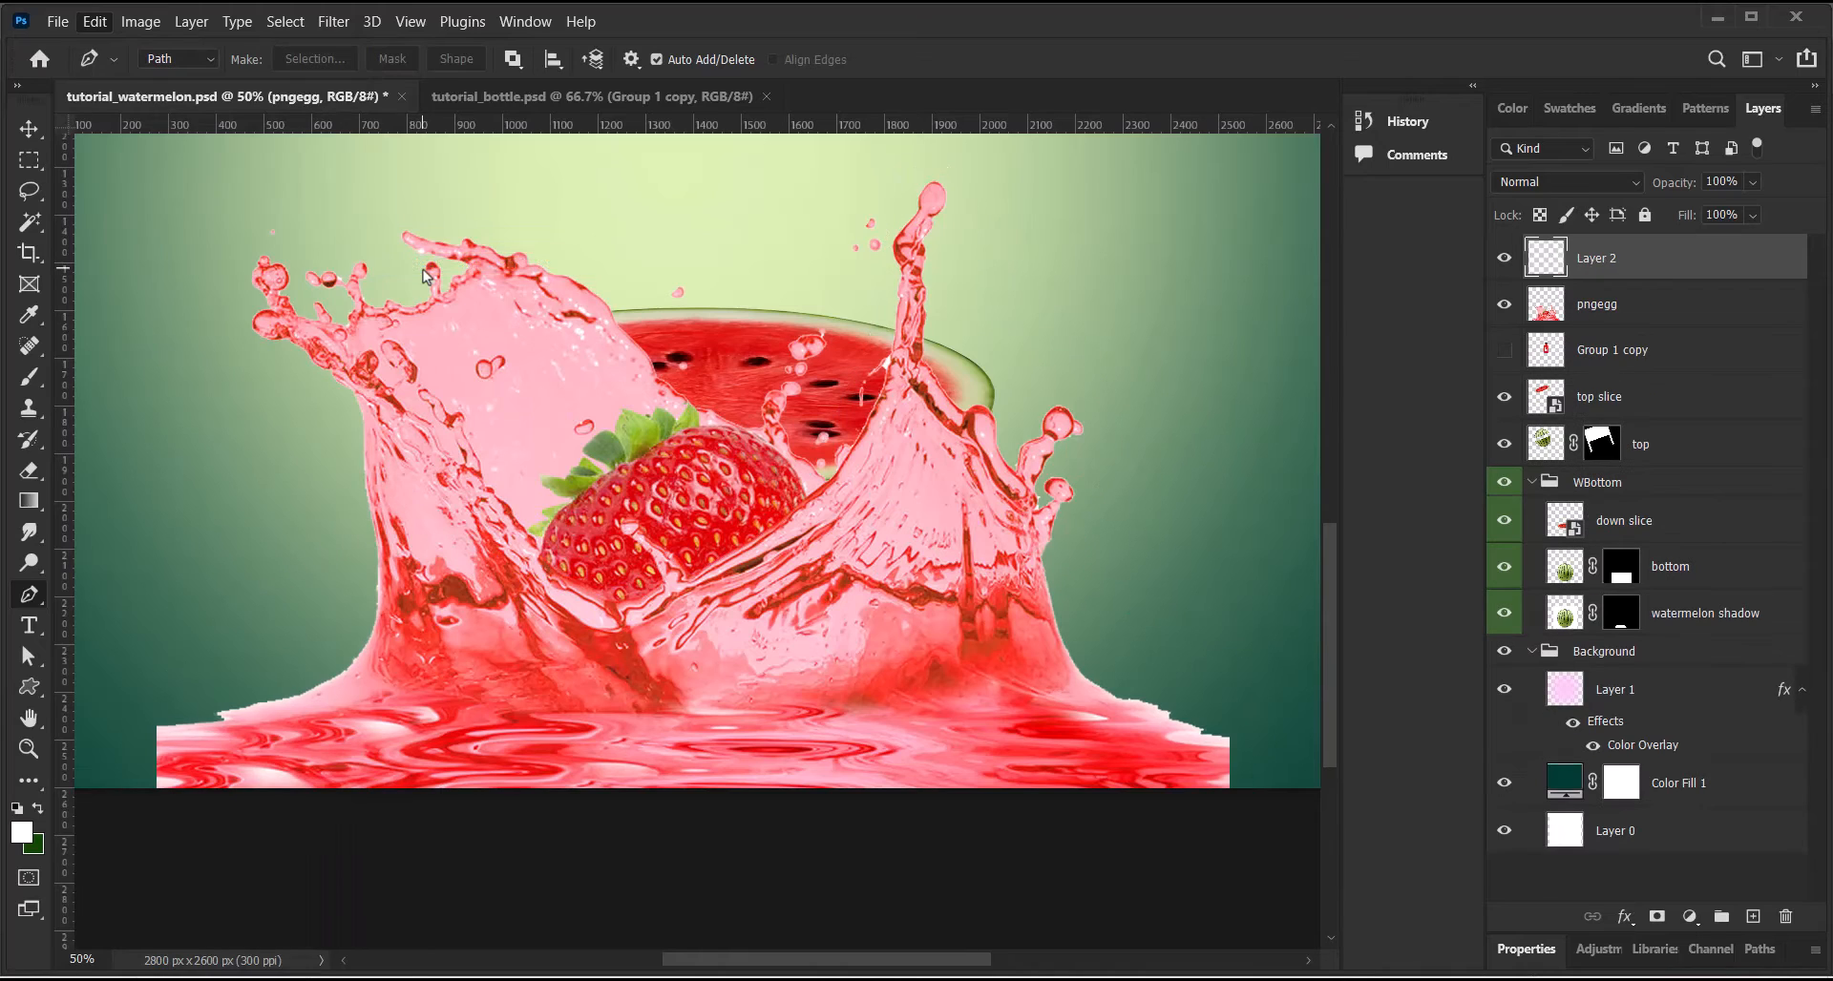
Show the Group 1 copy layer and move it between Layer 2 and pngegg
left_click(29, 129)
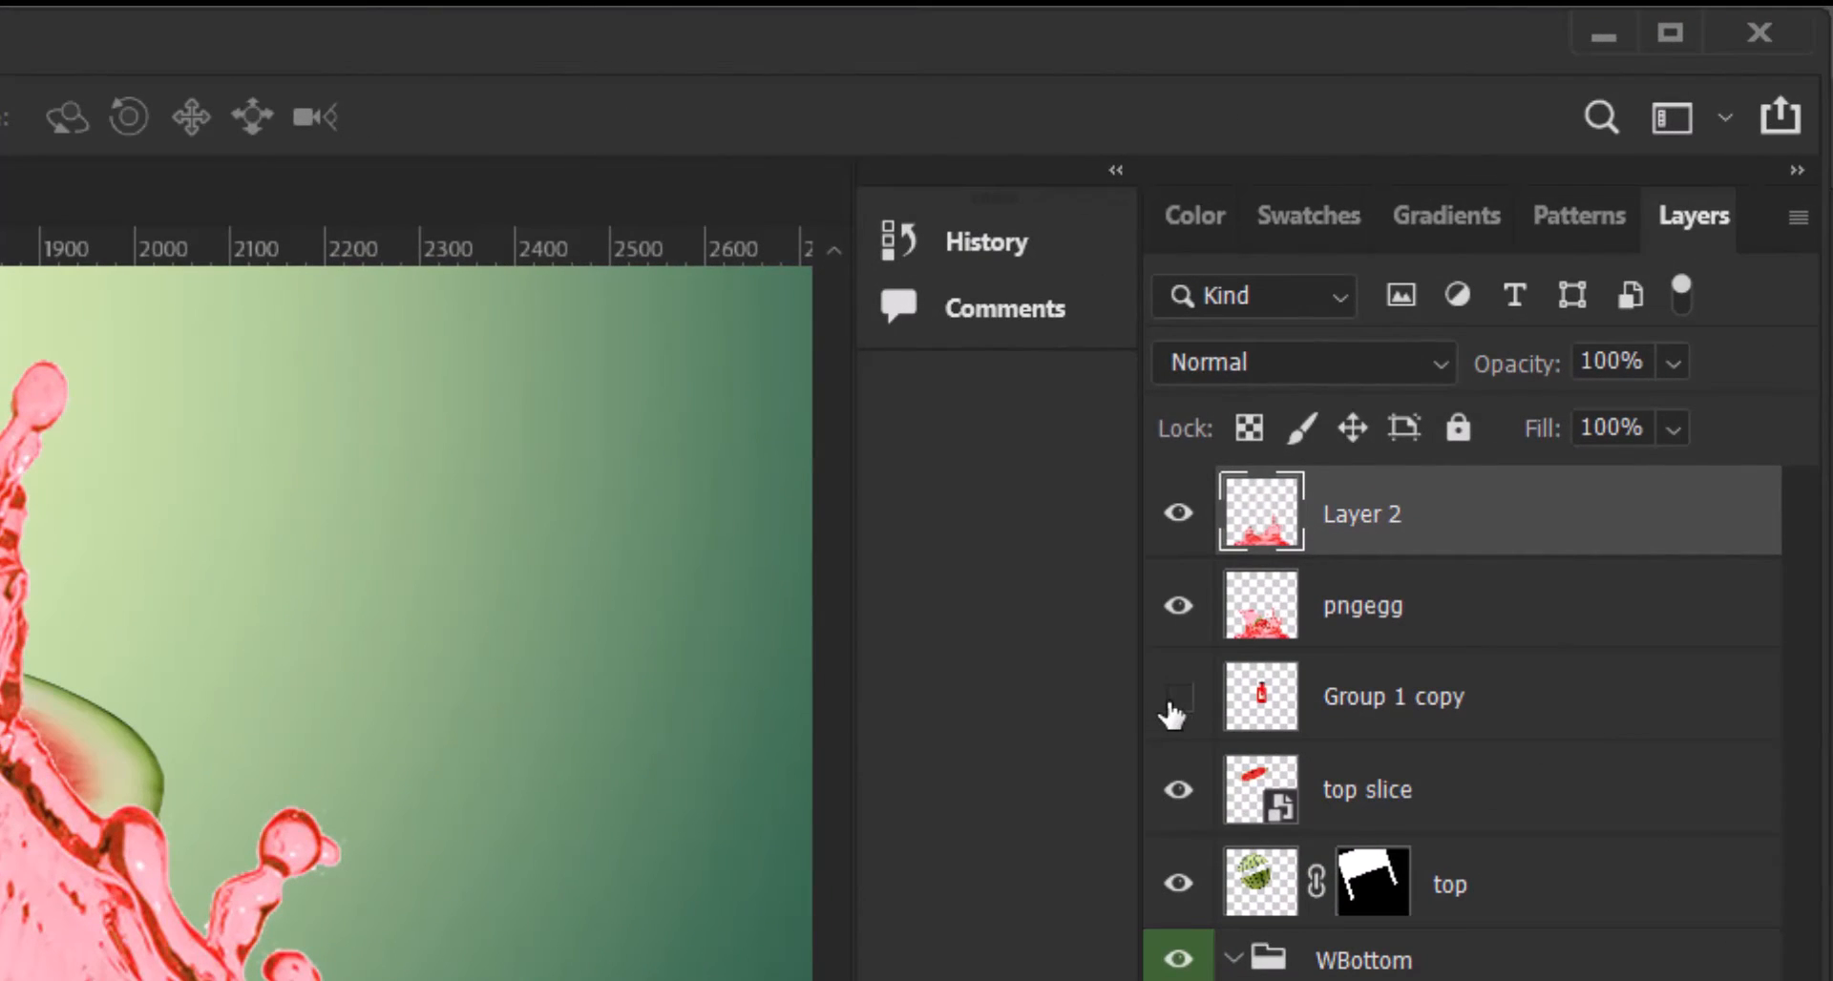
left_click(1173, 711)
left_click(1395, 726)
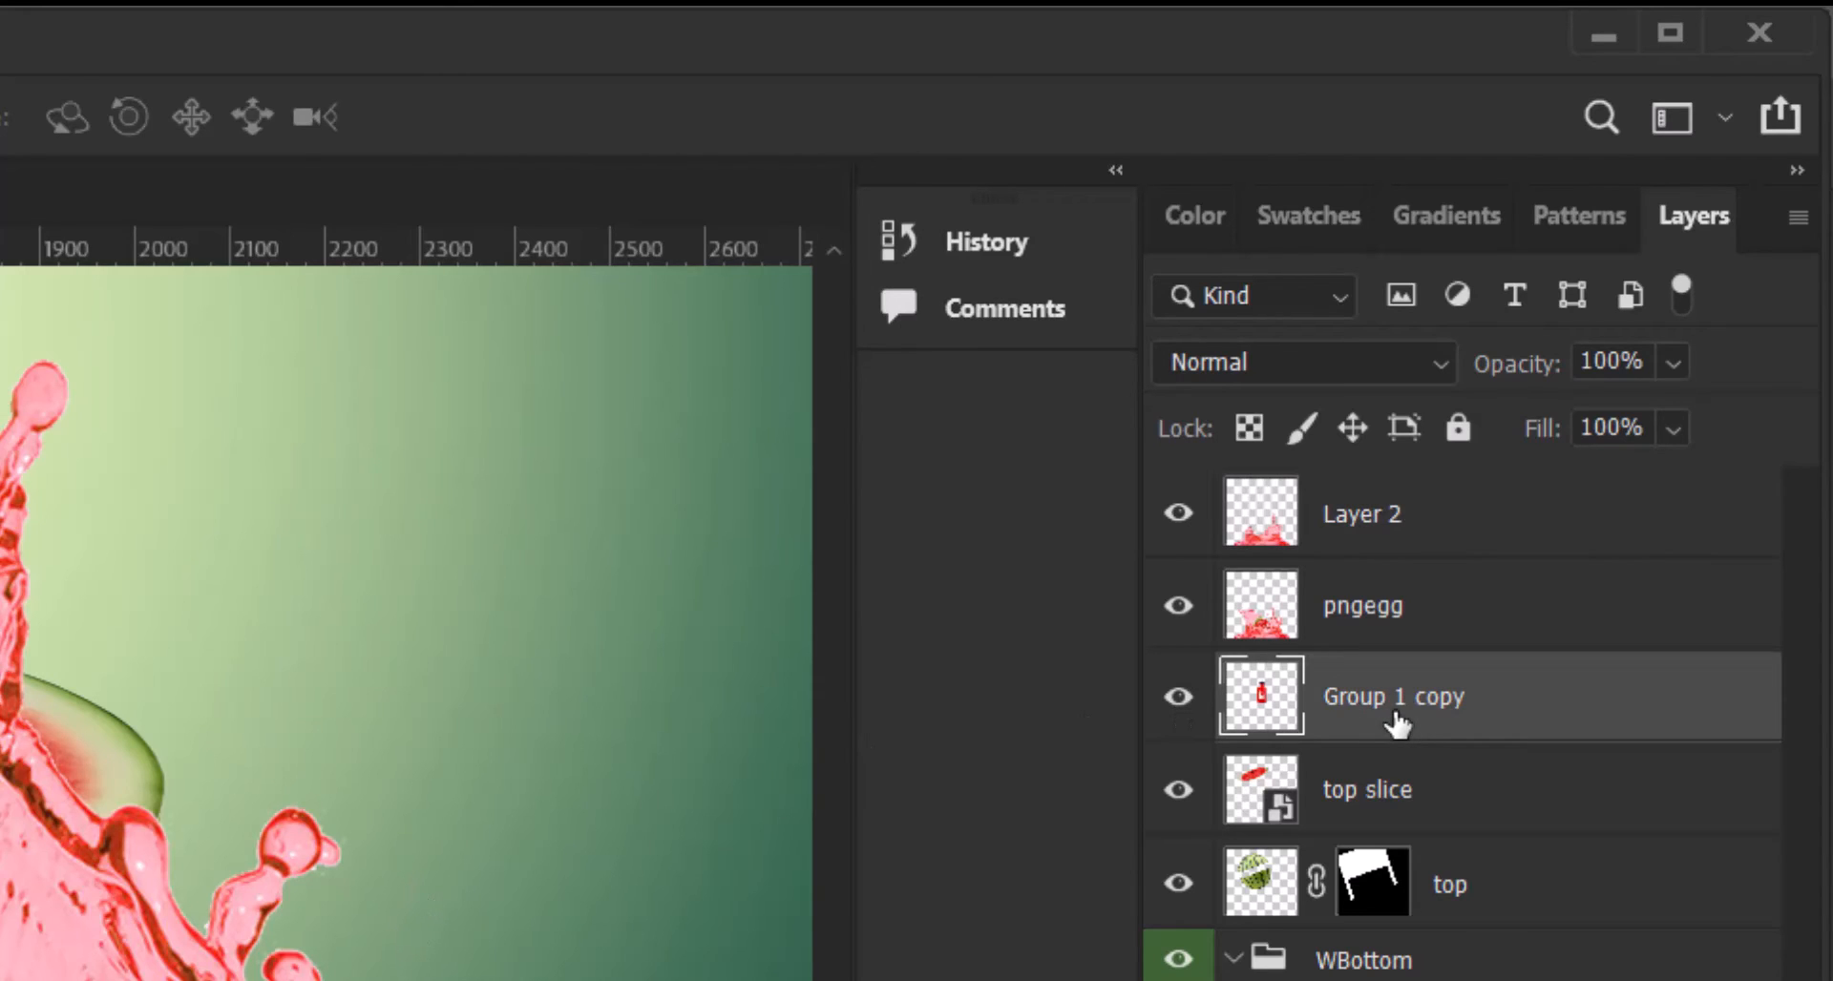
left_click_drag(1395, 725, 1392, 598)
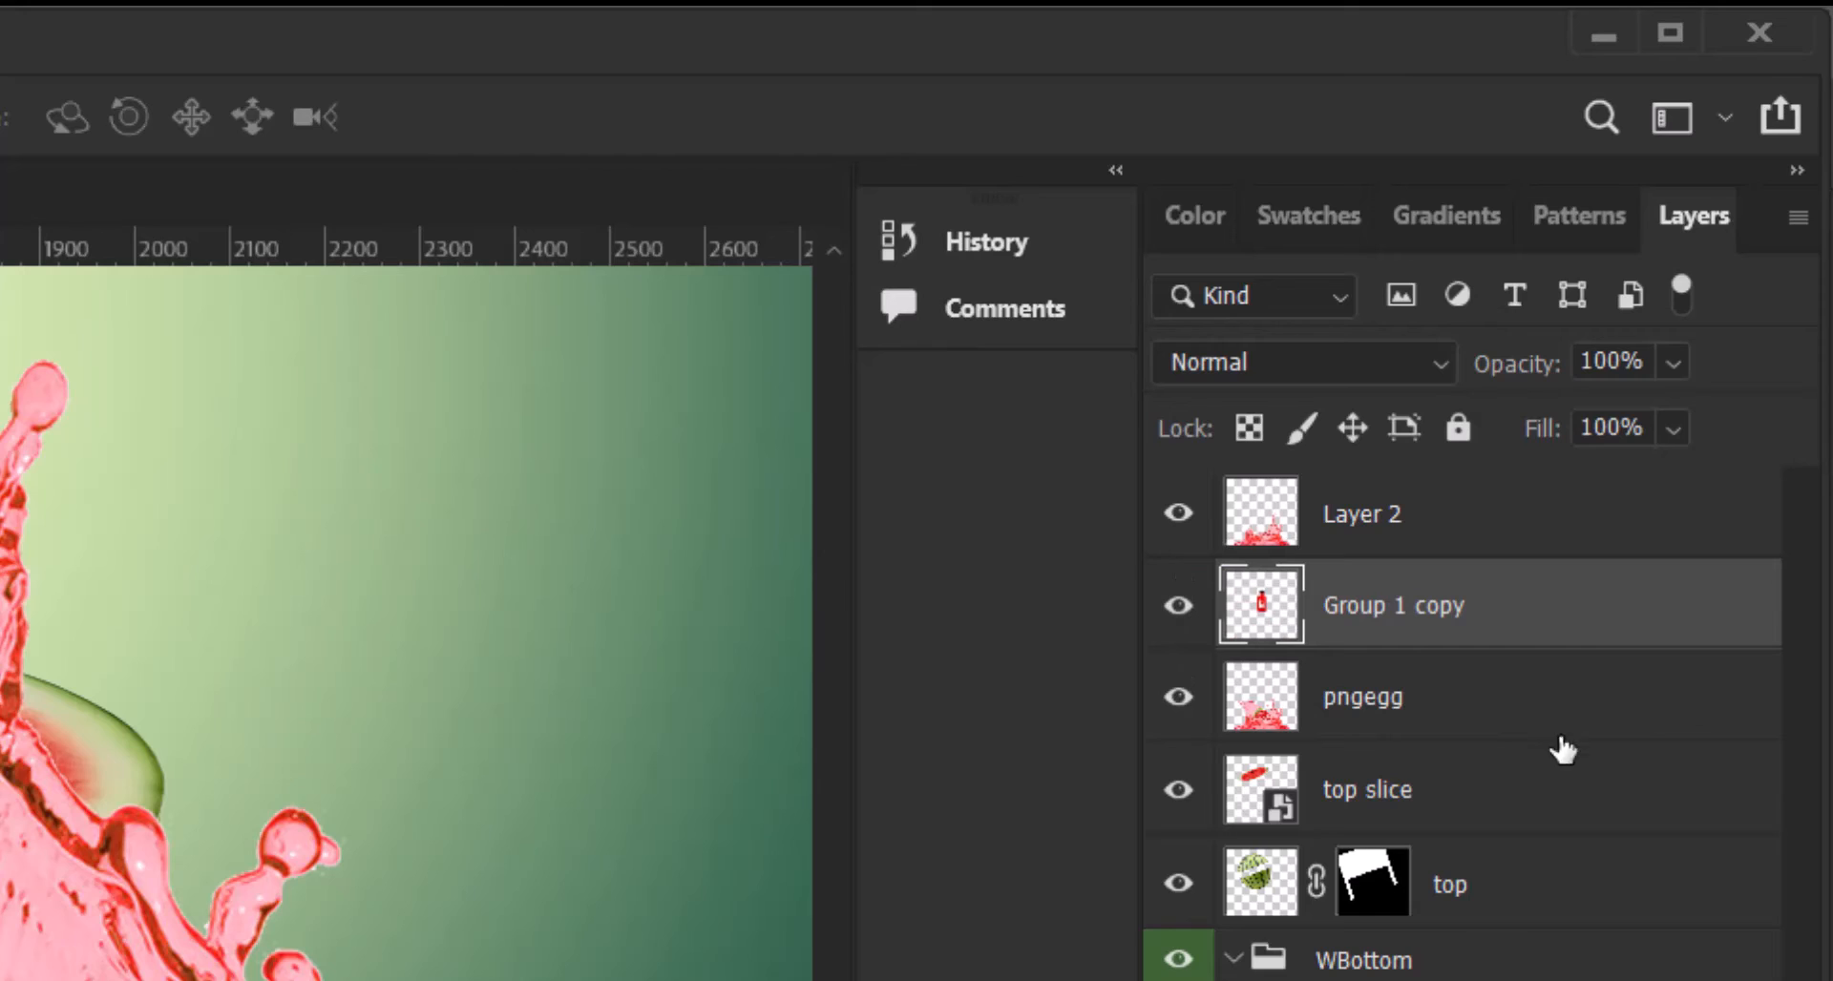
Rename the Group 1 copy layer as bottle
double_click(1383, 610)
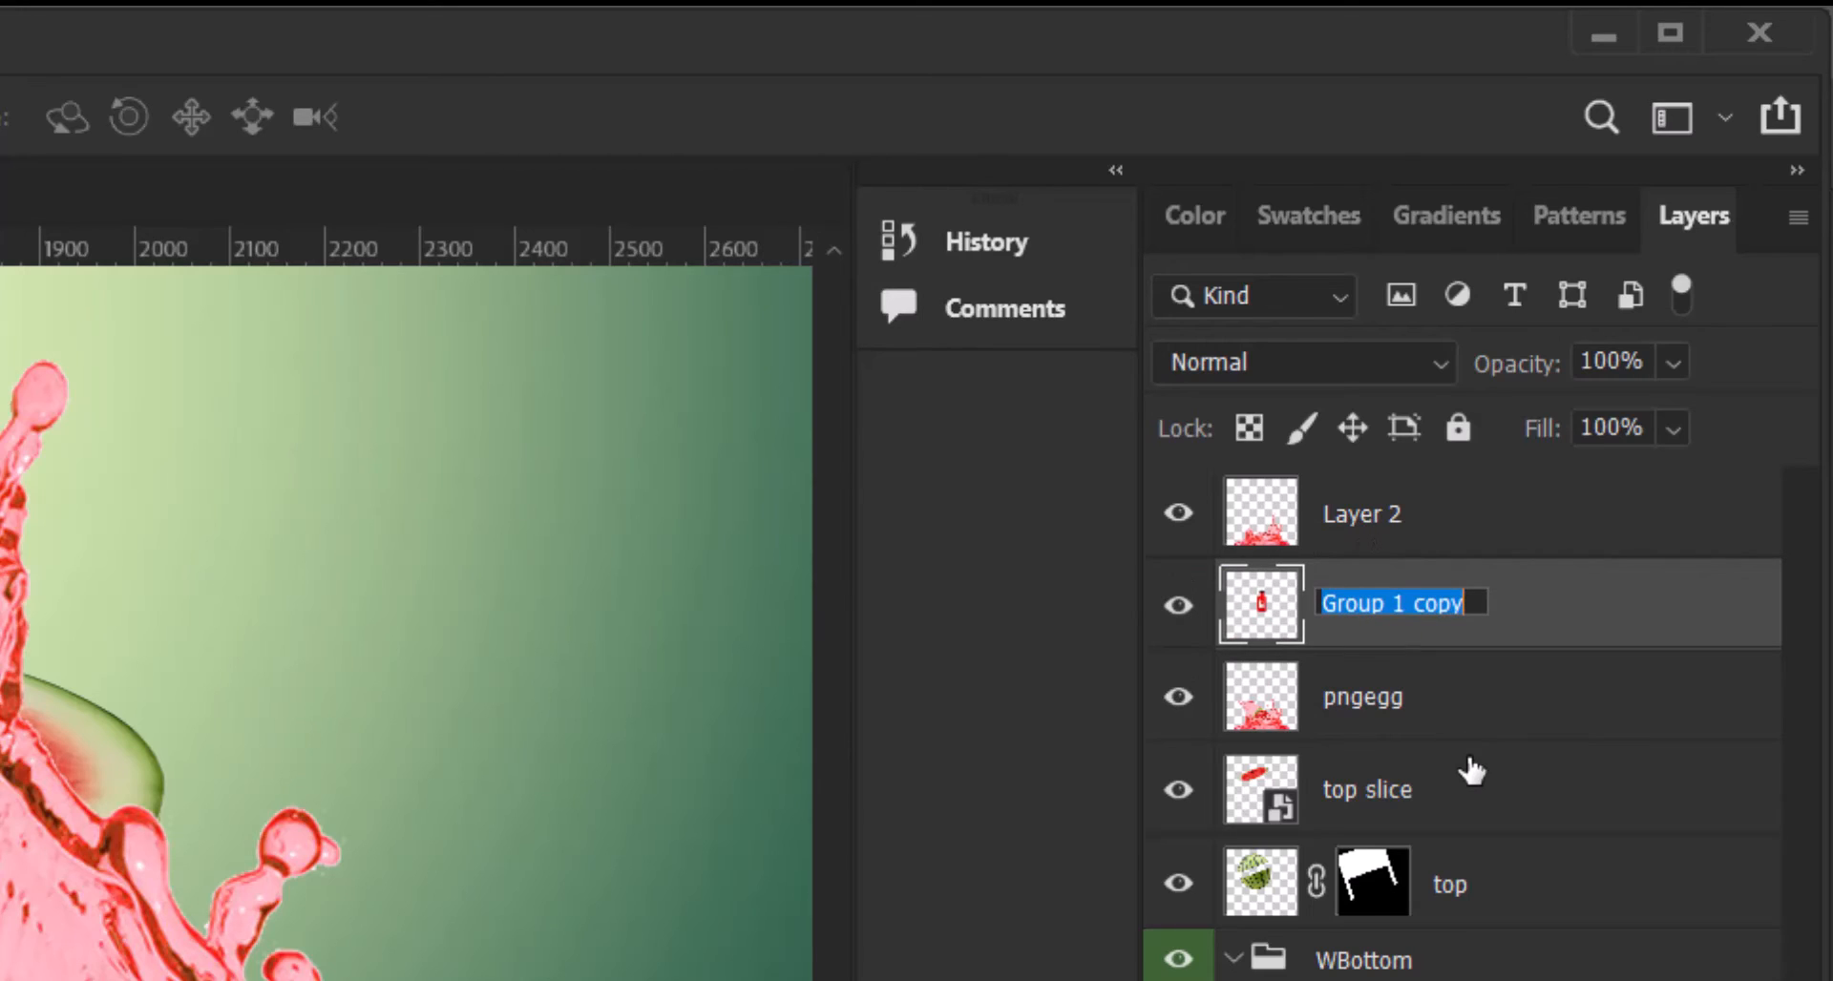
type("bottle")
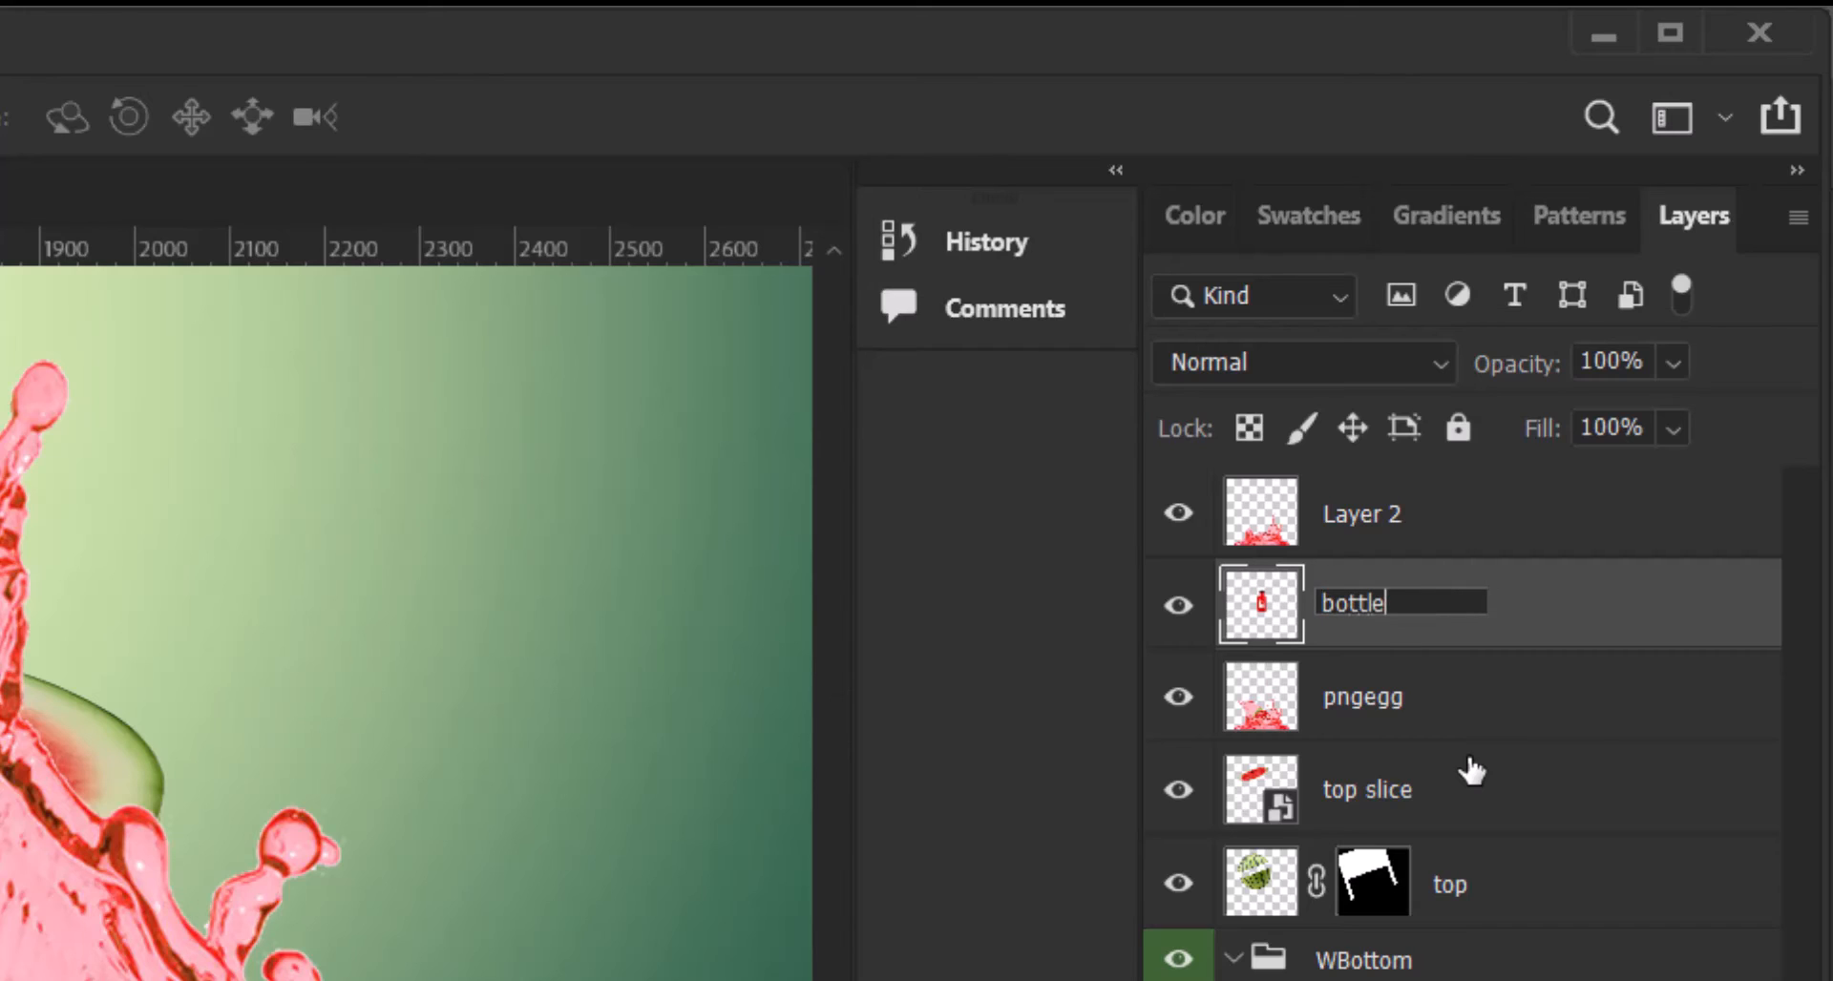
key("Return")
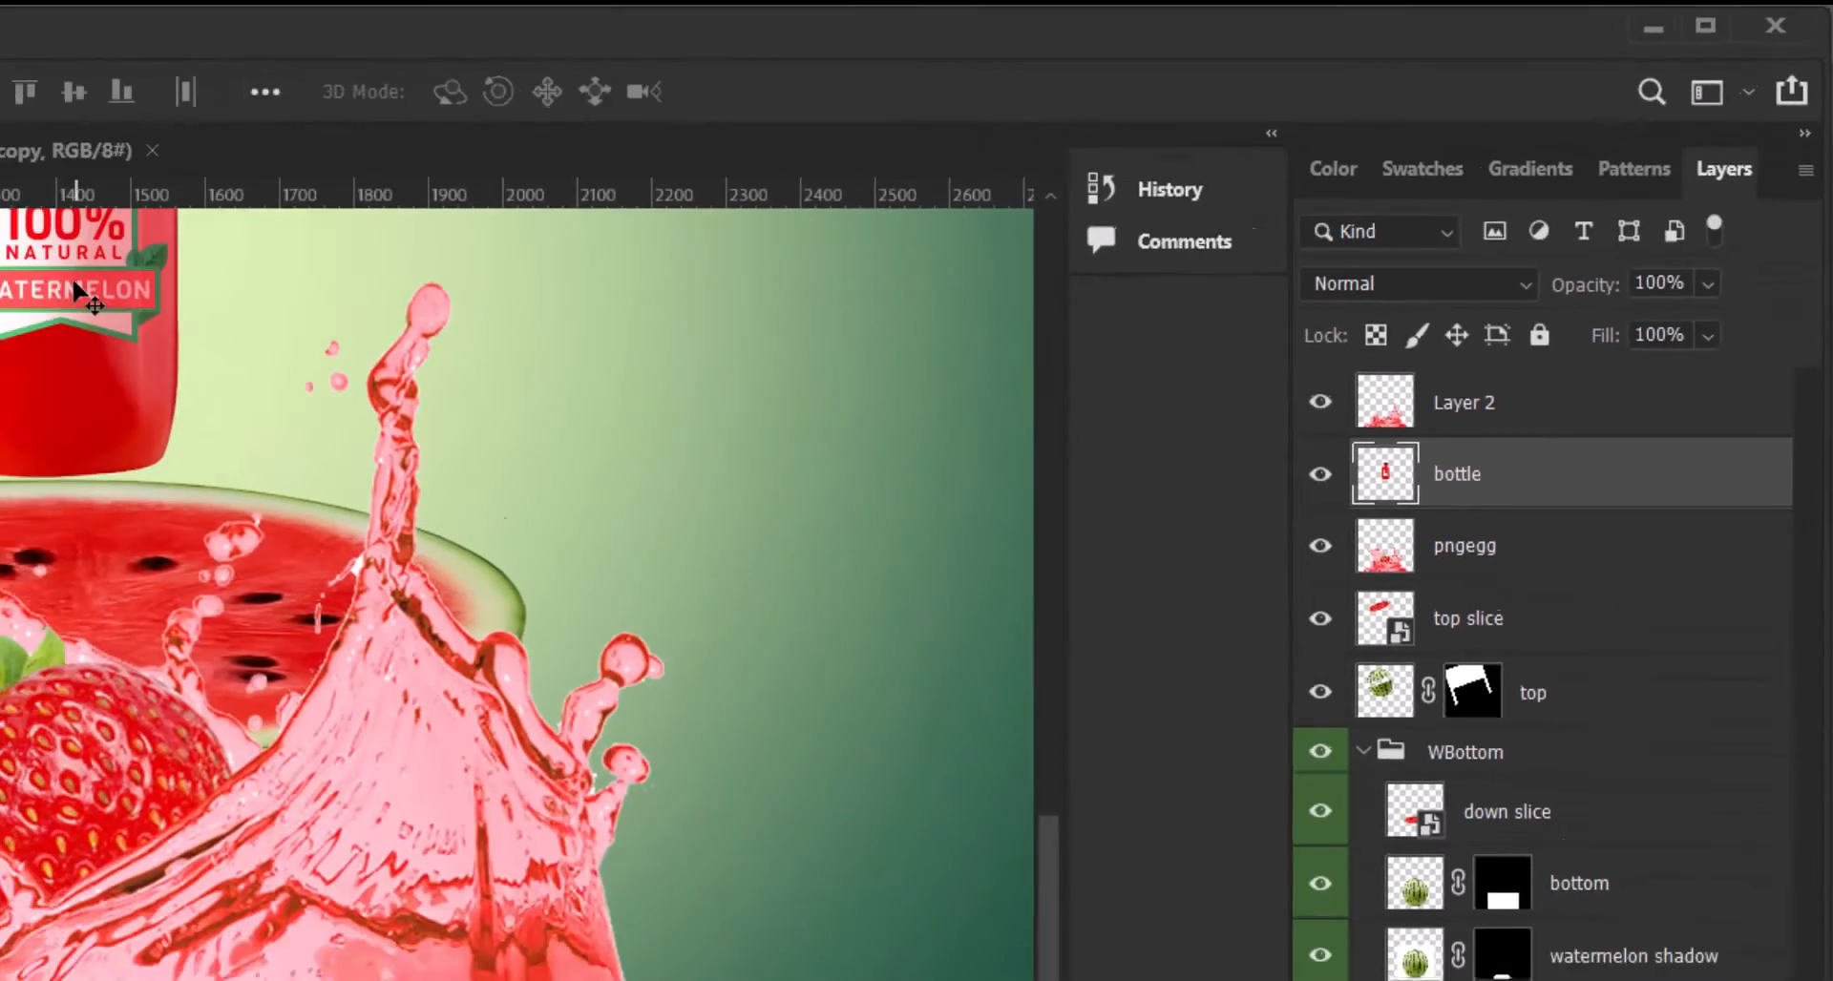
Move the bottle down into the middle of the splash so it covers the strawberry
left_click_drag(696, 180, 659, 463)
left_click_drag(725, 497, 621, 485)
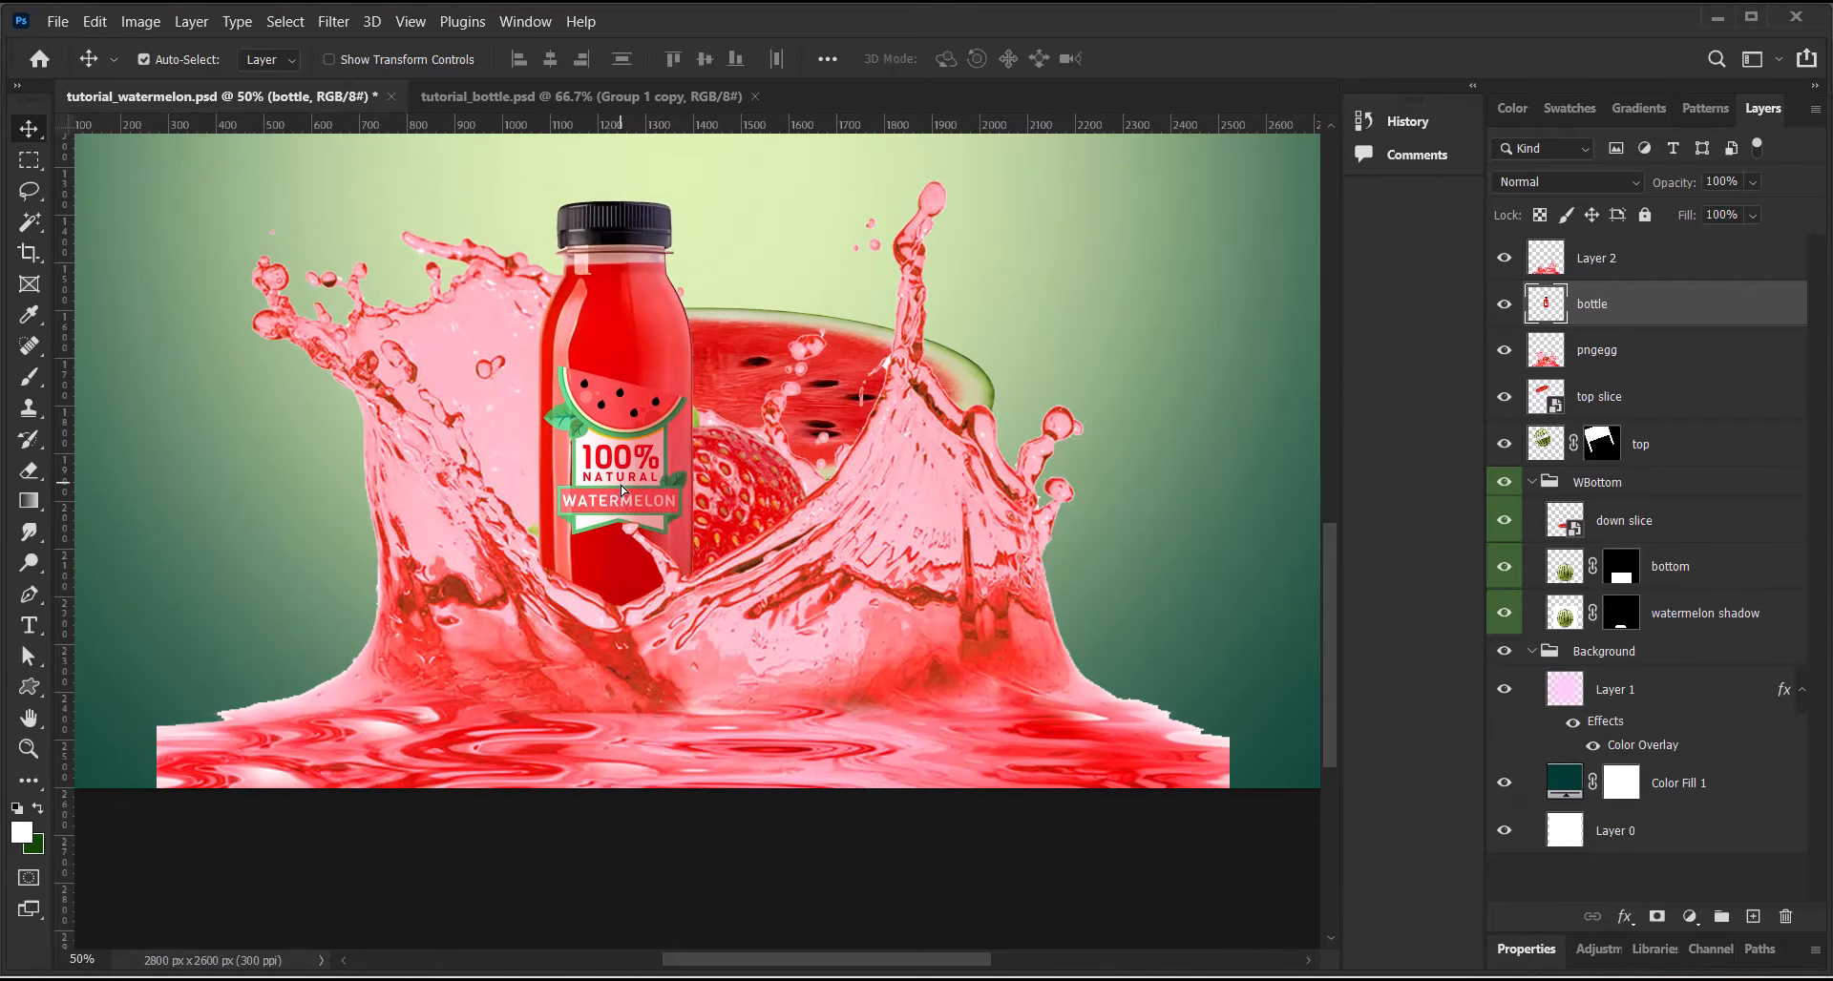
key("ctrl+0")
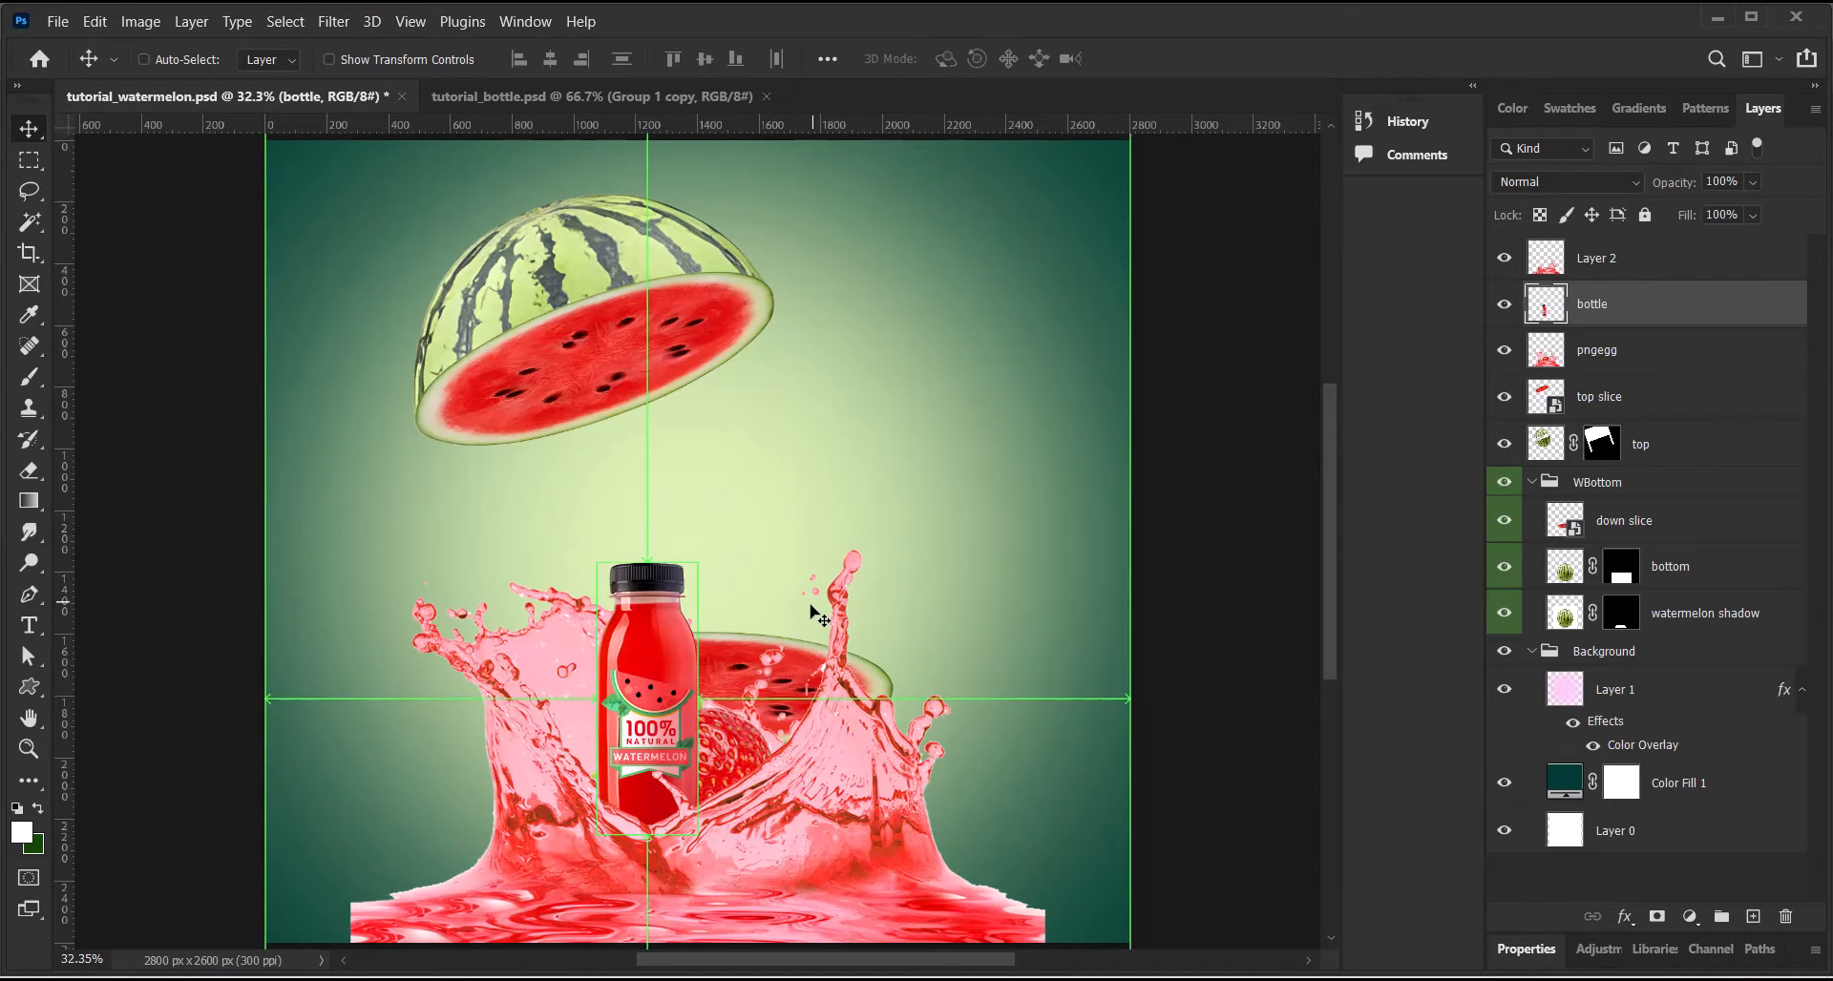
Scale the bottle to about 172%, rotate it about 10° clockwise and shift it slightly right
key("ctrl+t")
left_click_drag(697, 558, 814, 379)
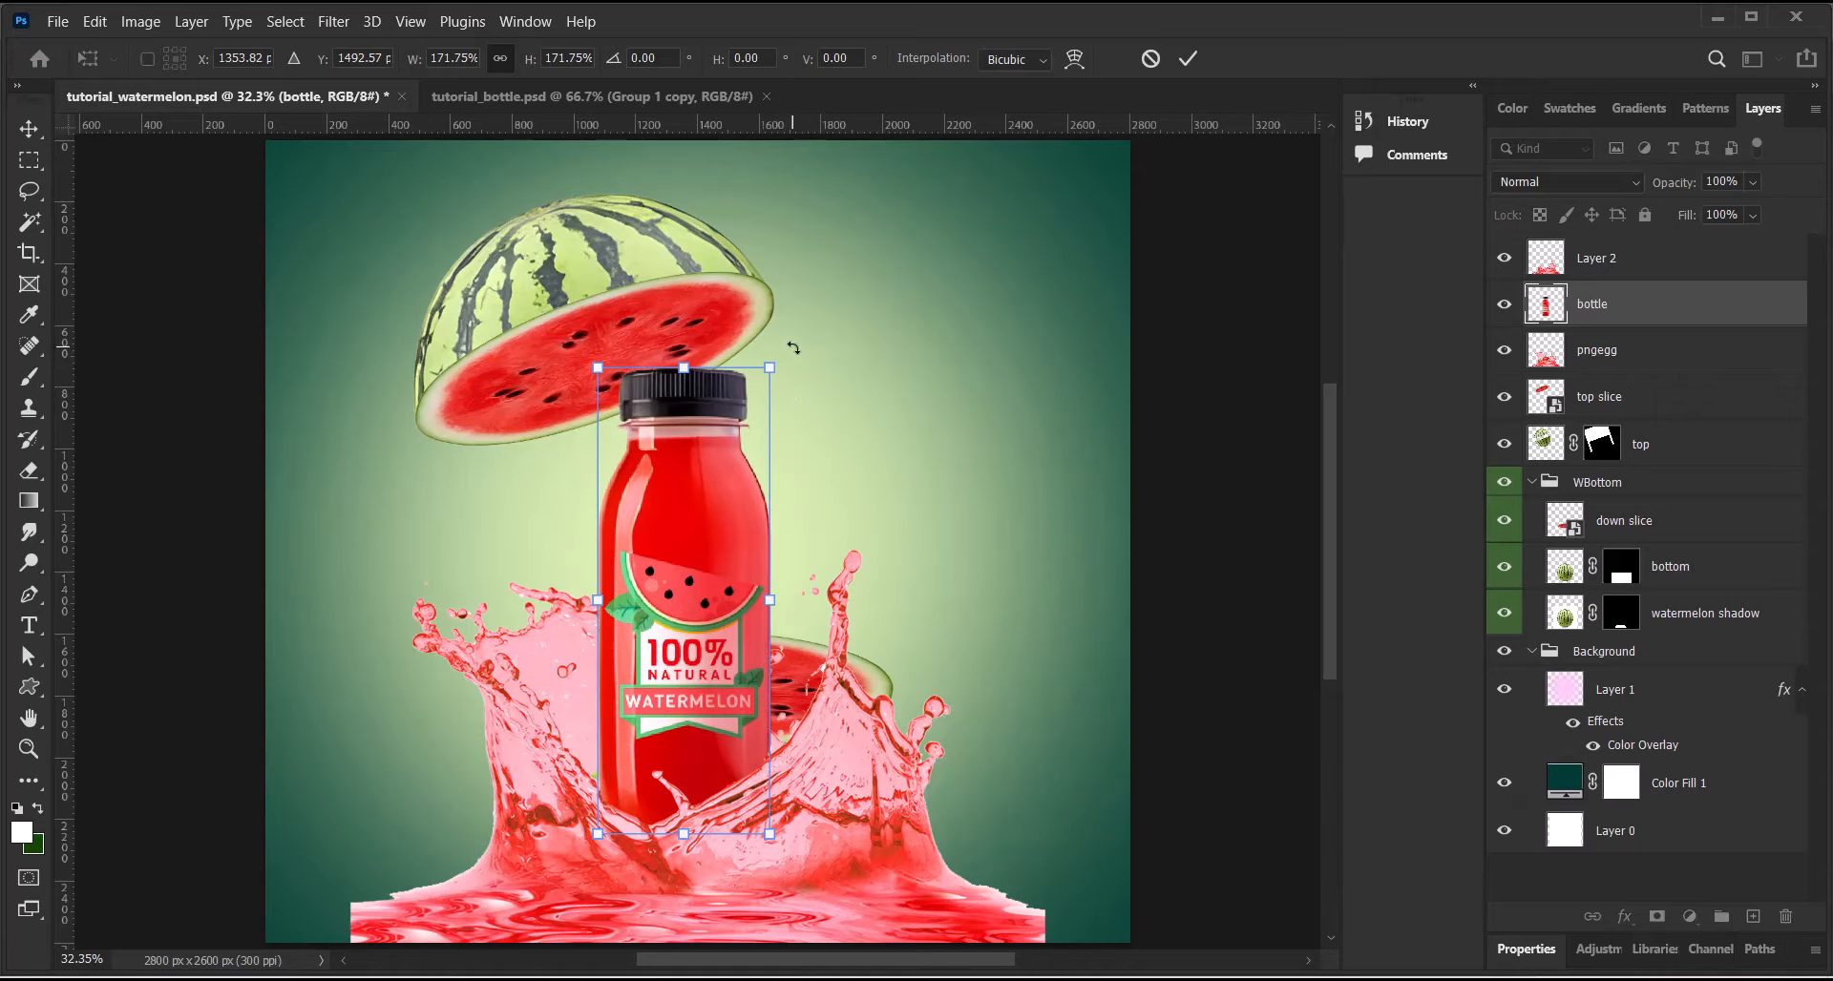
left_click_drag(798, 347, 840, 370)
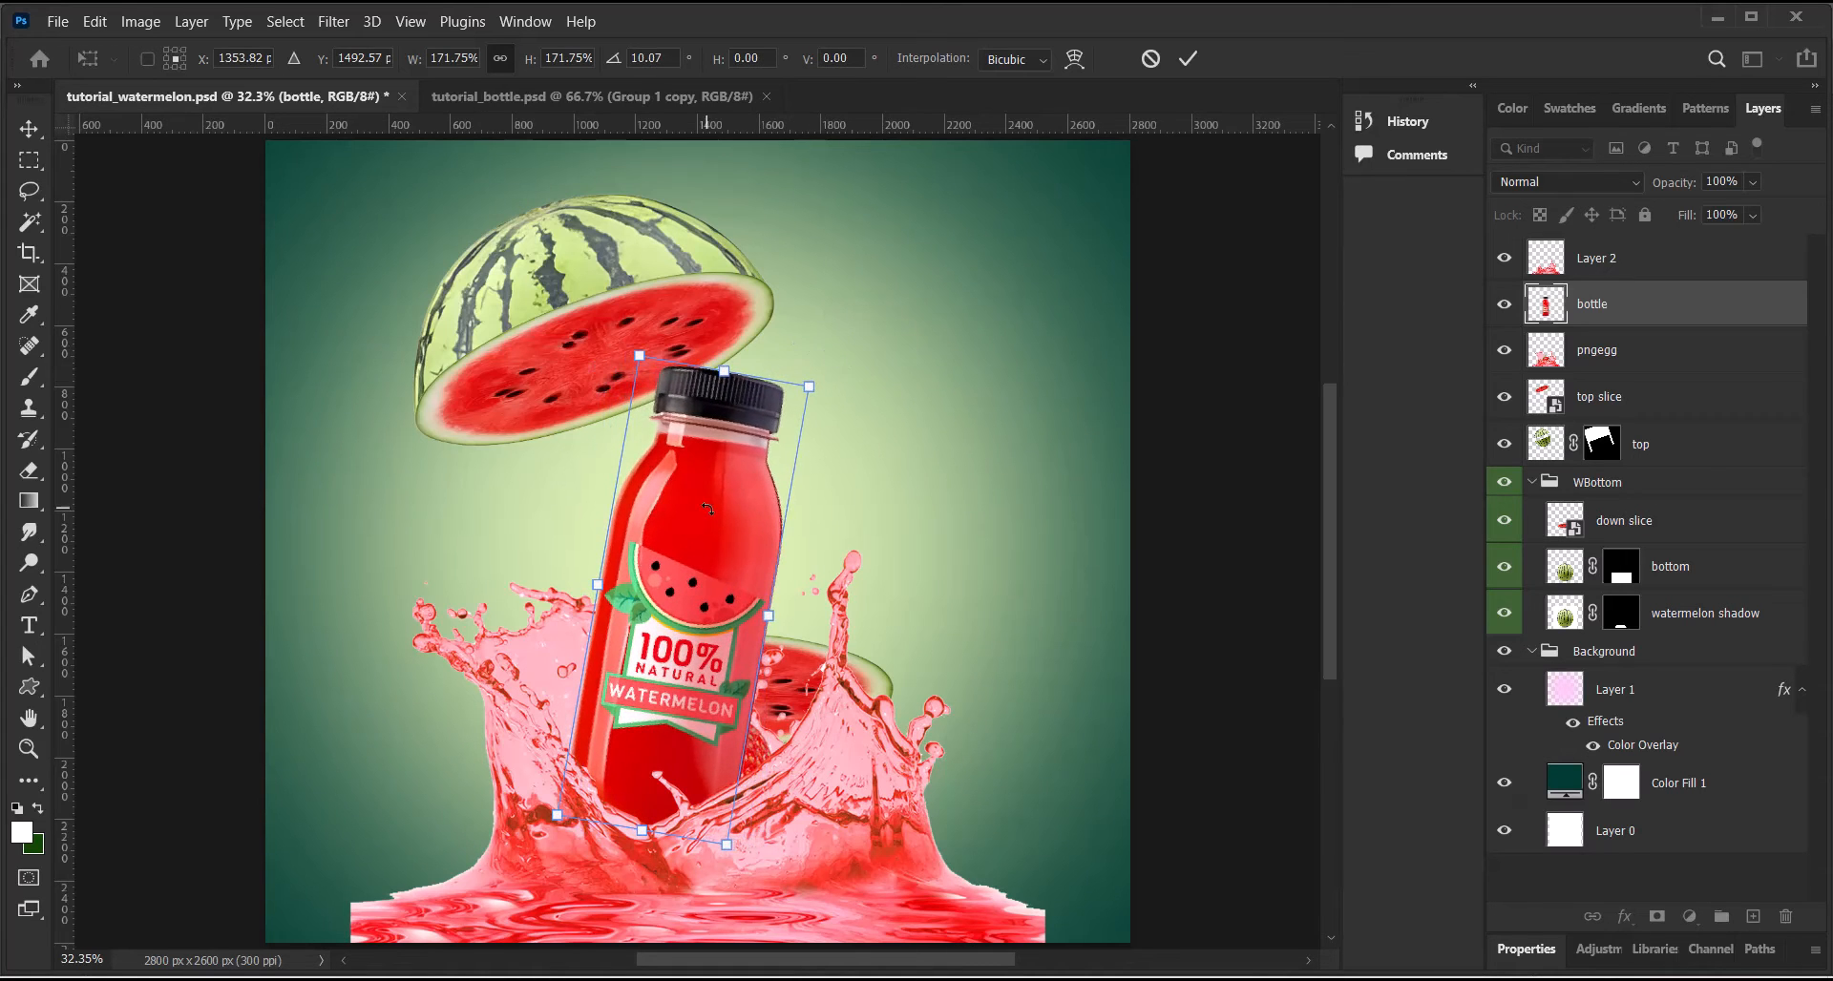
left_click_drag(692, 520, 696, 519)
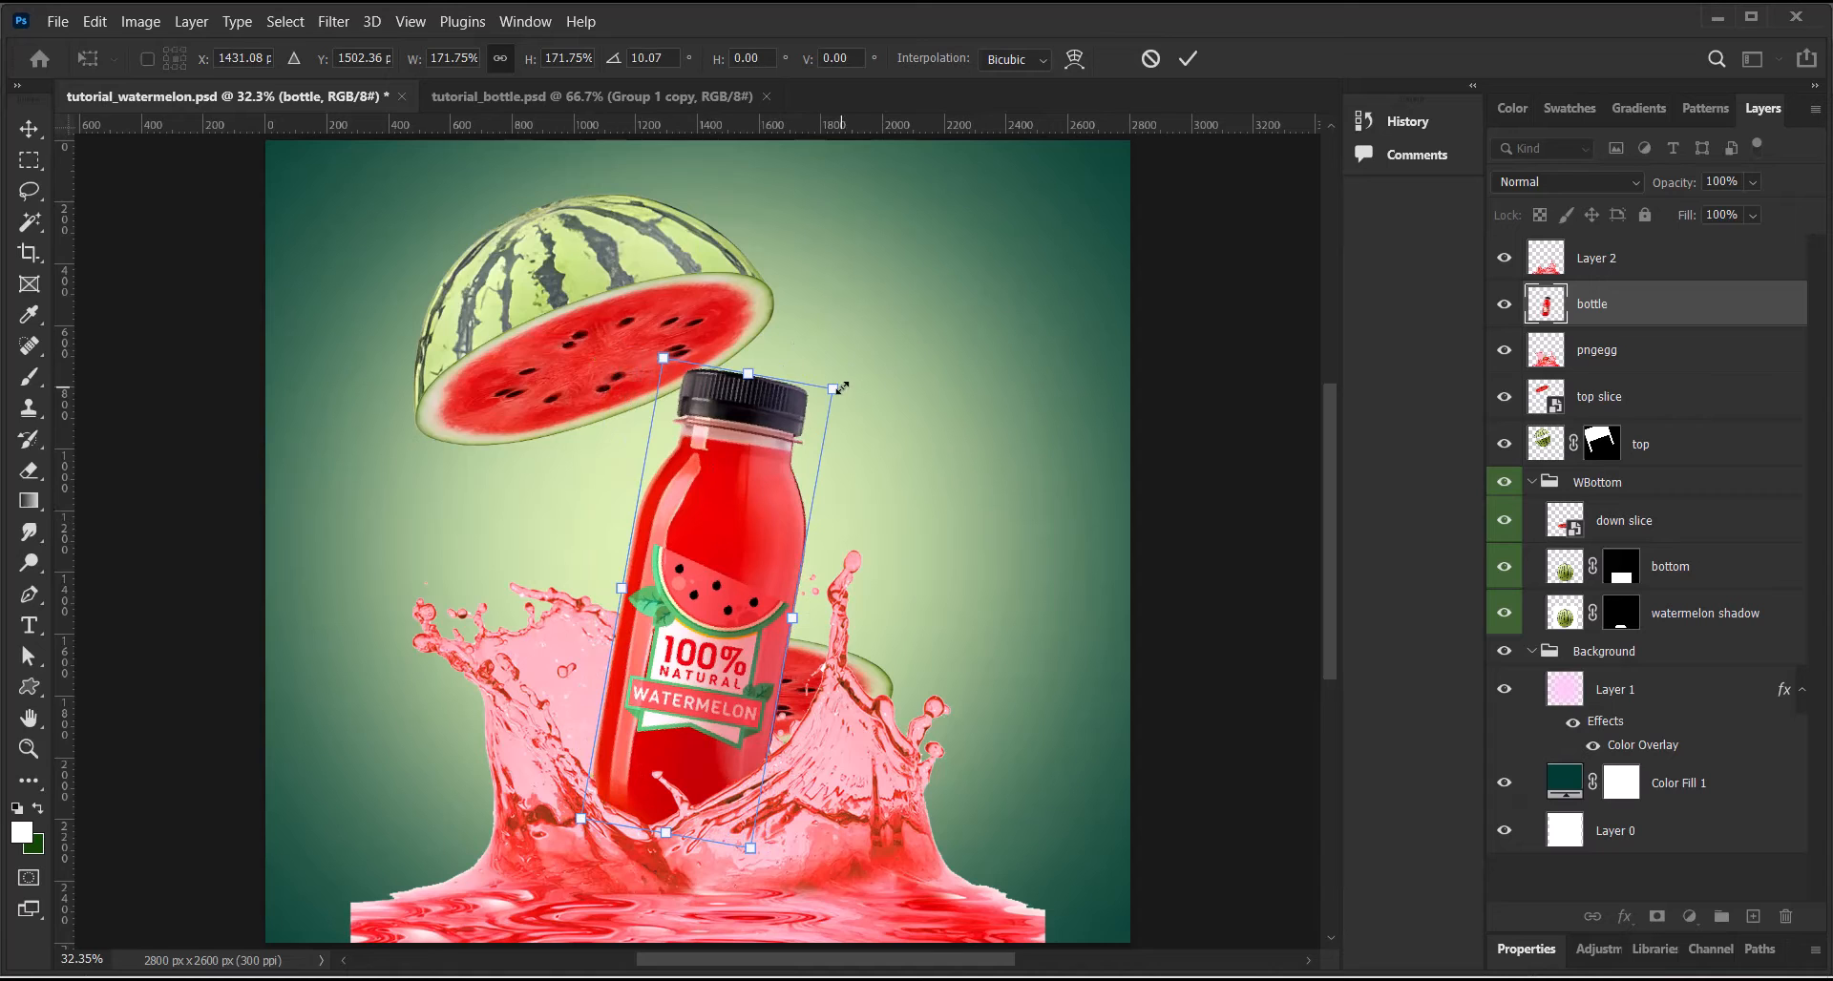
Tilt the bottle slightly further clockwise, fine-tune its position in the splash and apply the transform
left_click_drag(840, 389, 885, 351)
left_click_drag(760, 436, 775, 445)
left_click(1188, 59)
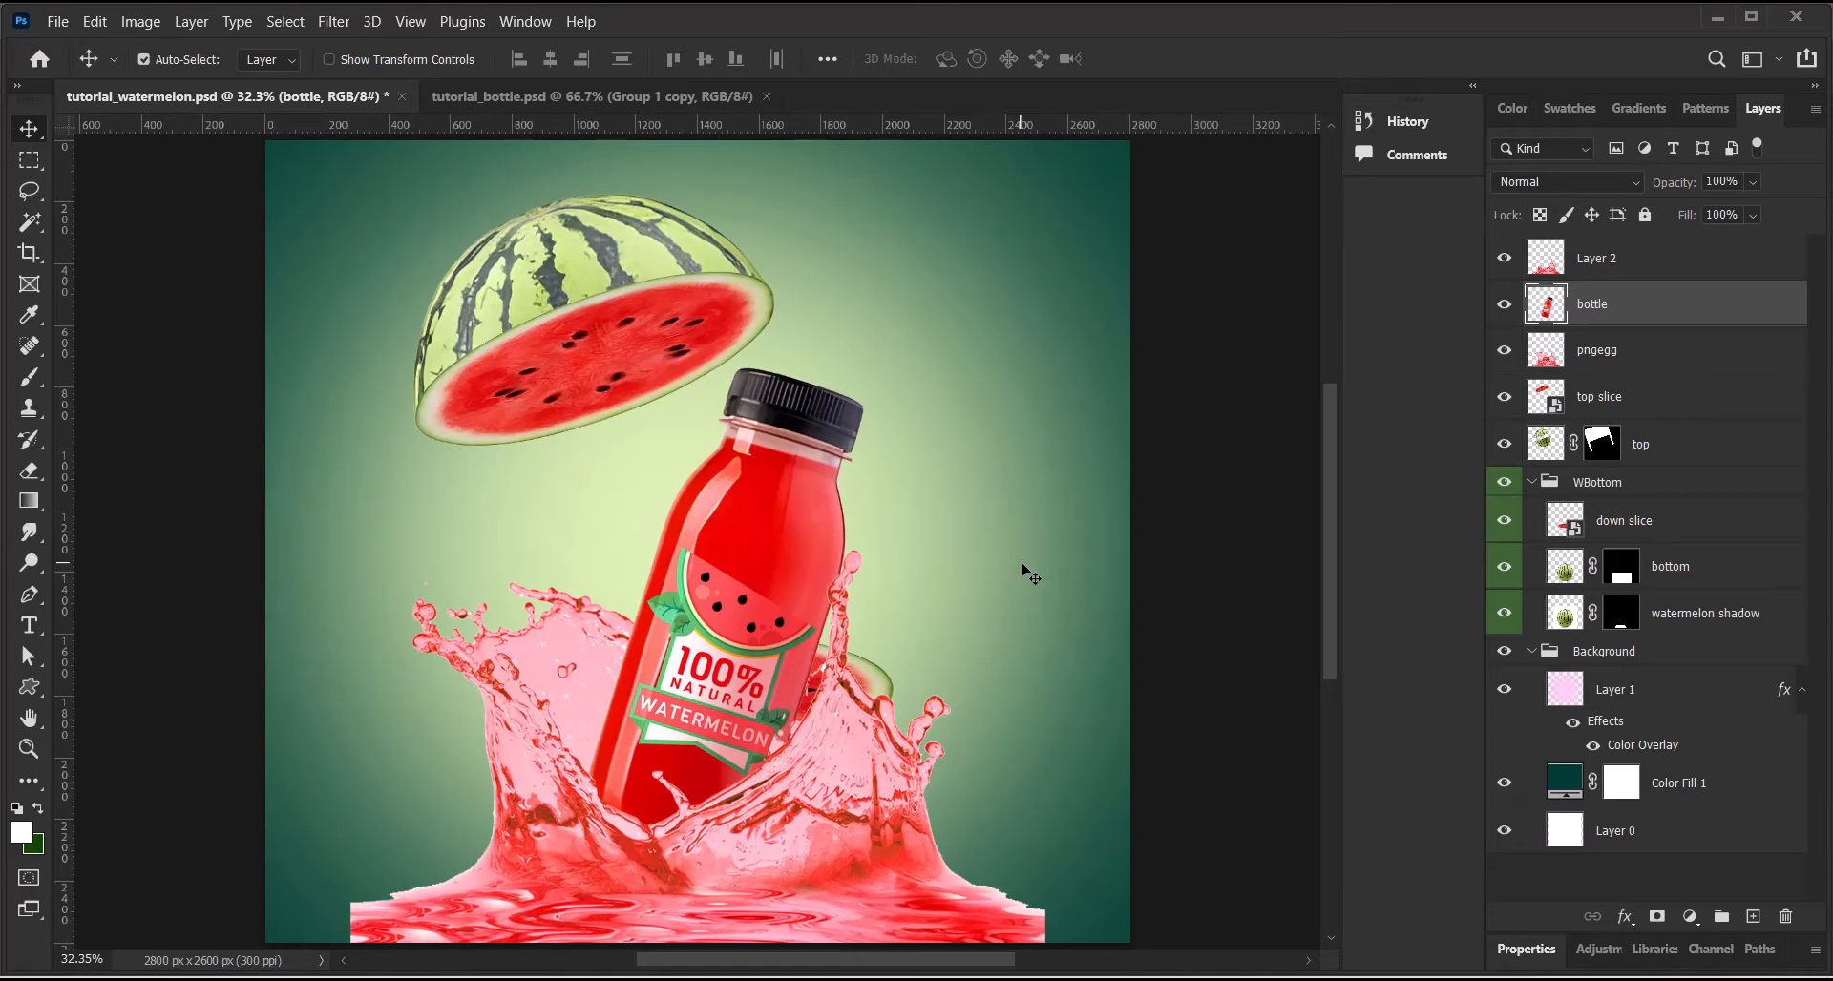
Group the Layer 2, bottle and pngegg layers together
left_click(1650, 357)
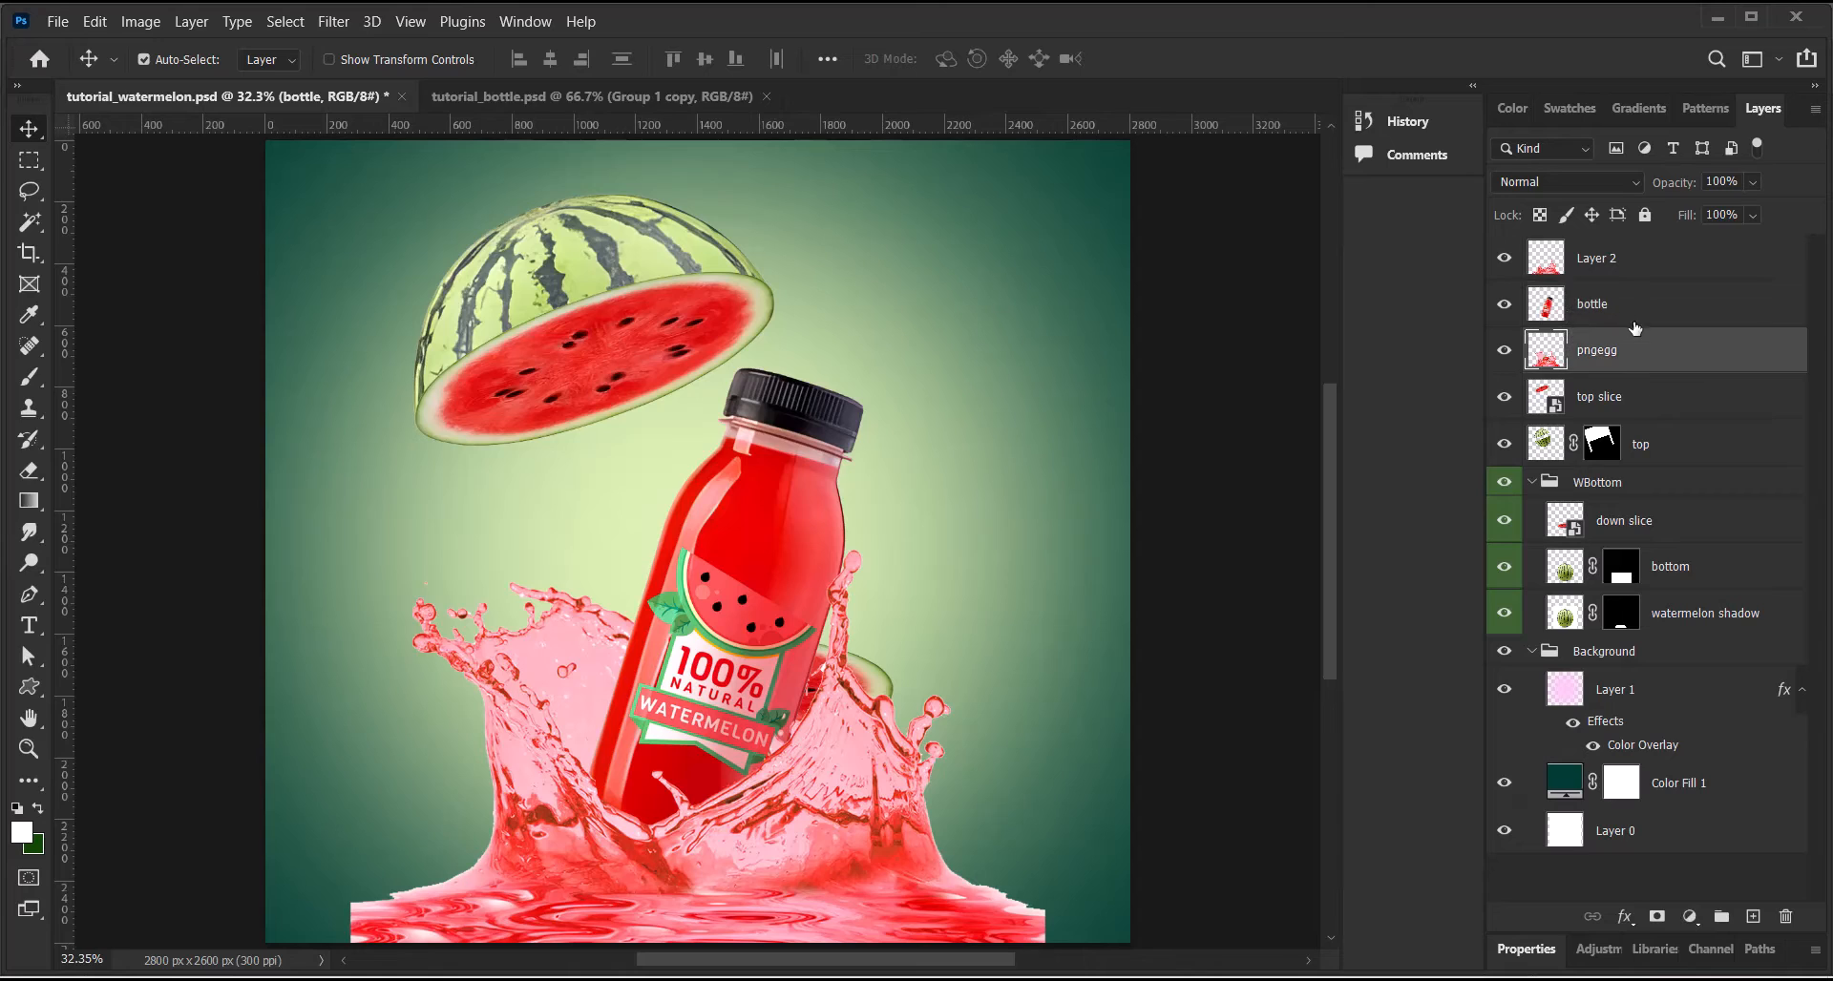
left_click(1626, 271, "shift")
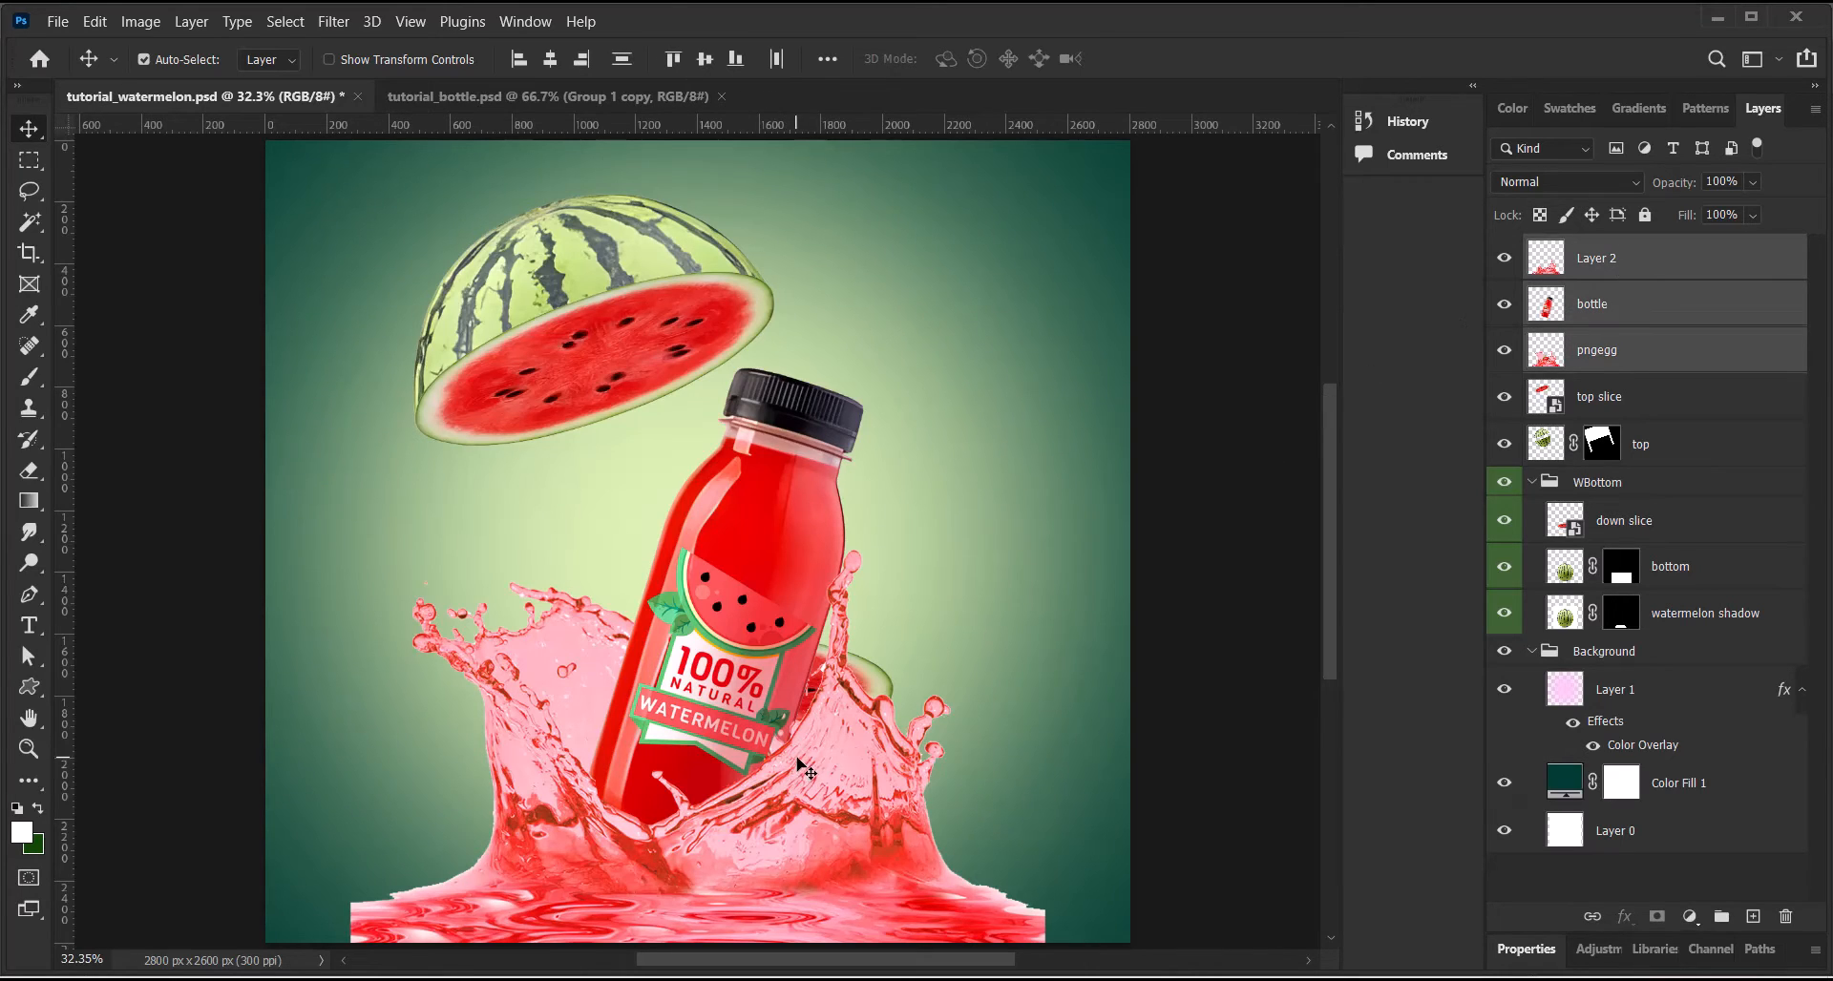
key("ctrl+g")
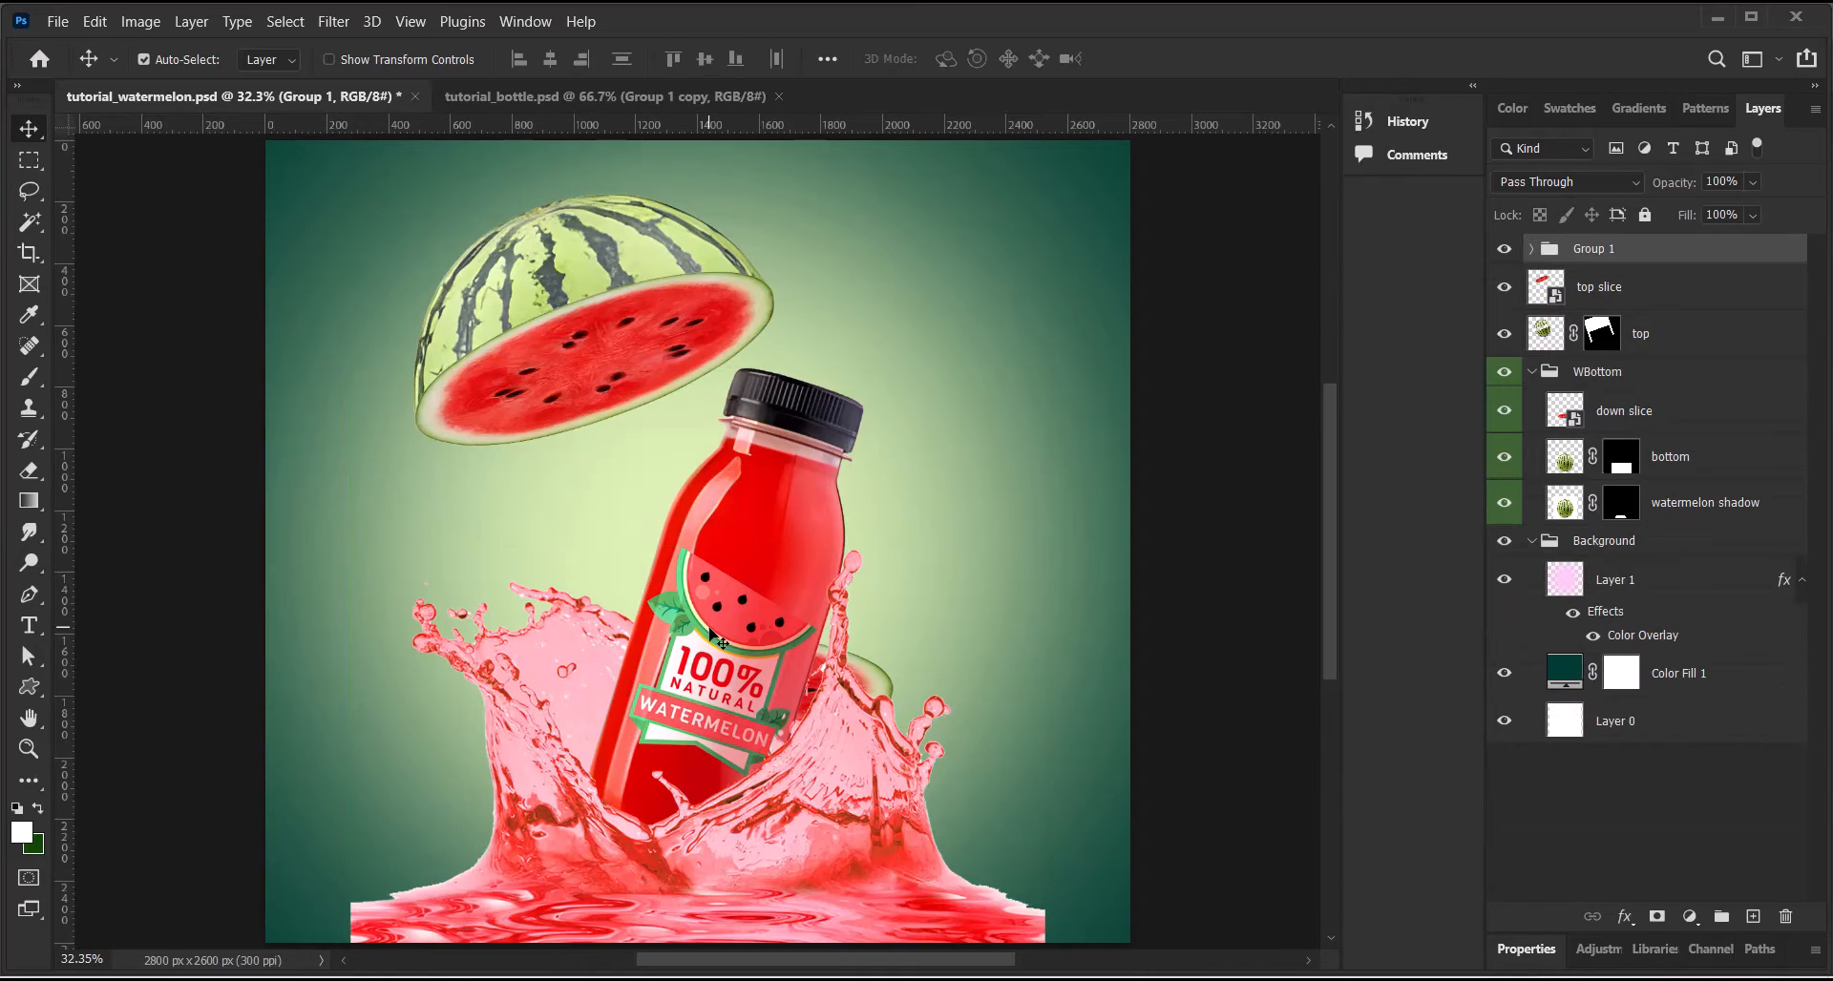
Scale Group 1 to about 65.81% and position it centred above the bottom watermelon half, at about X 1390, Y 1145 px
key("ctrl+t")
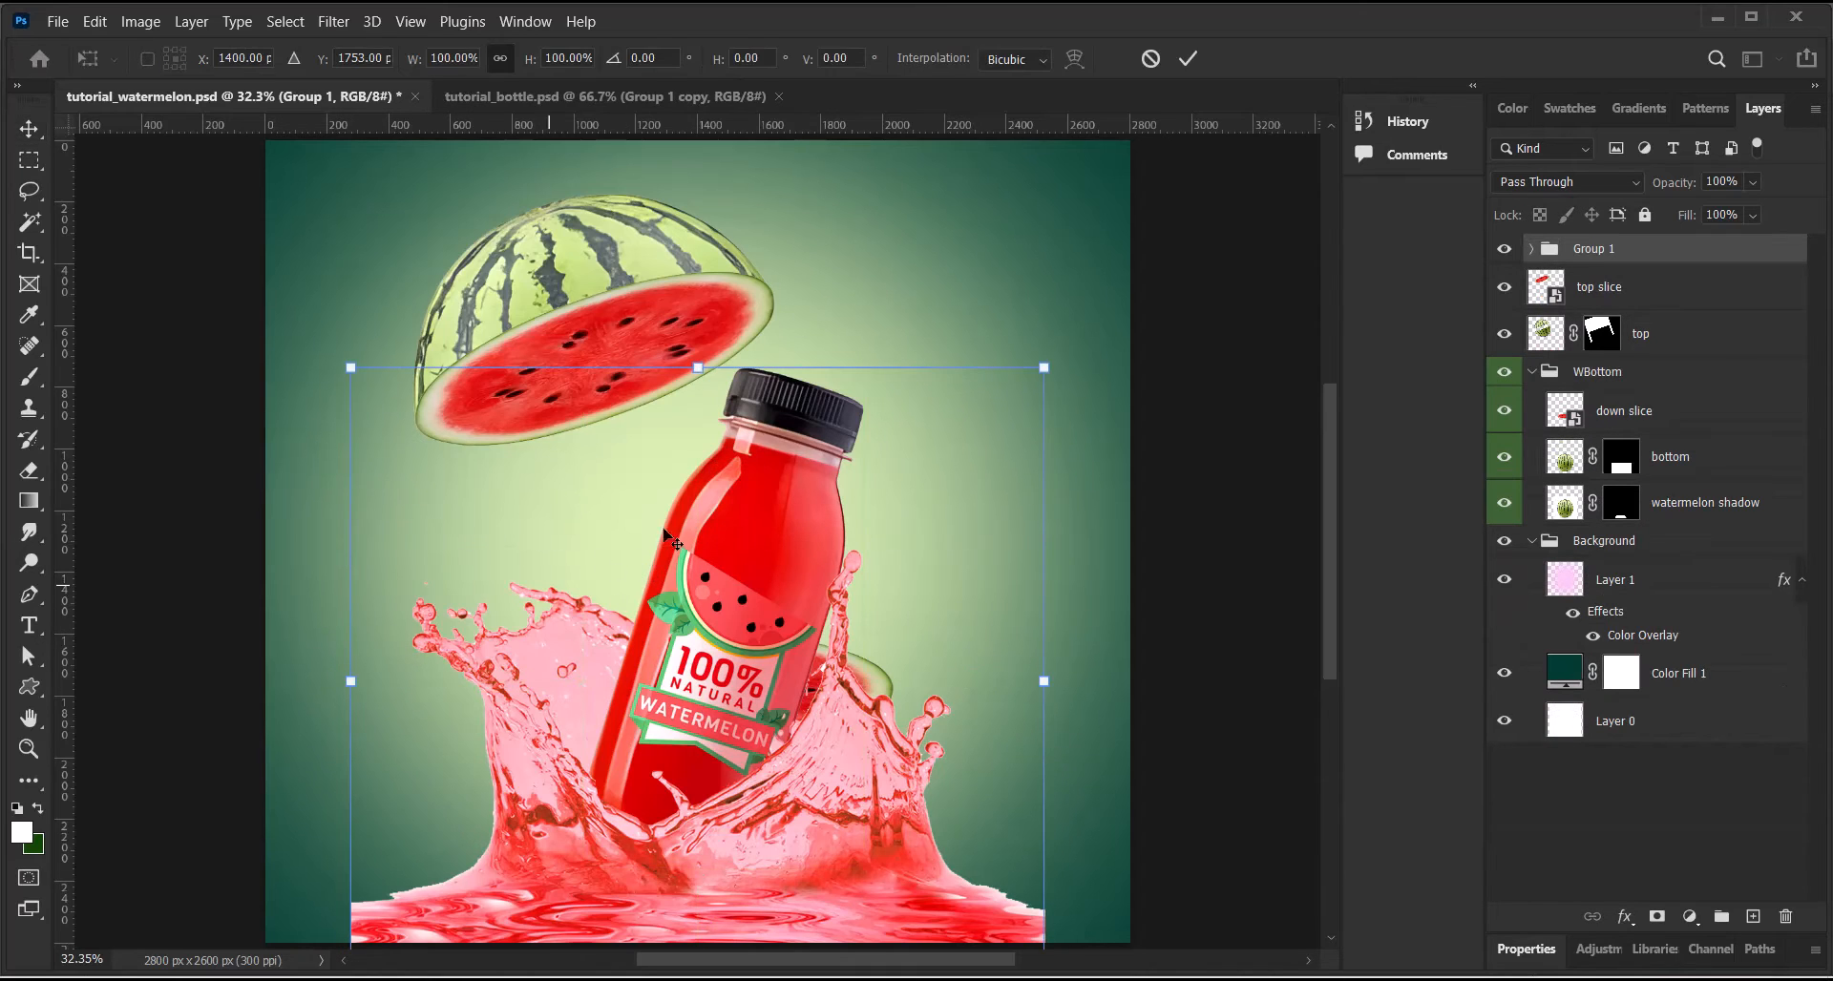
left_click_drag(1044, 374, 866, 650)
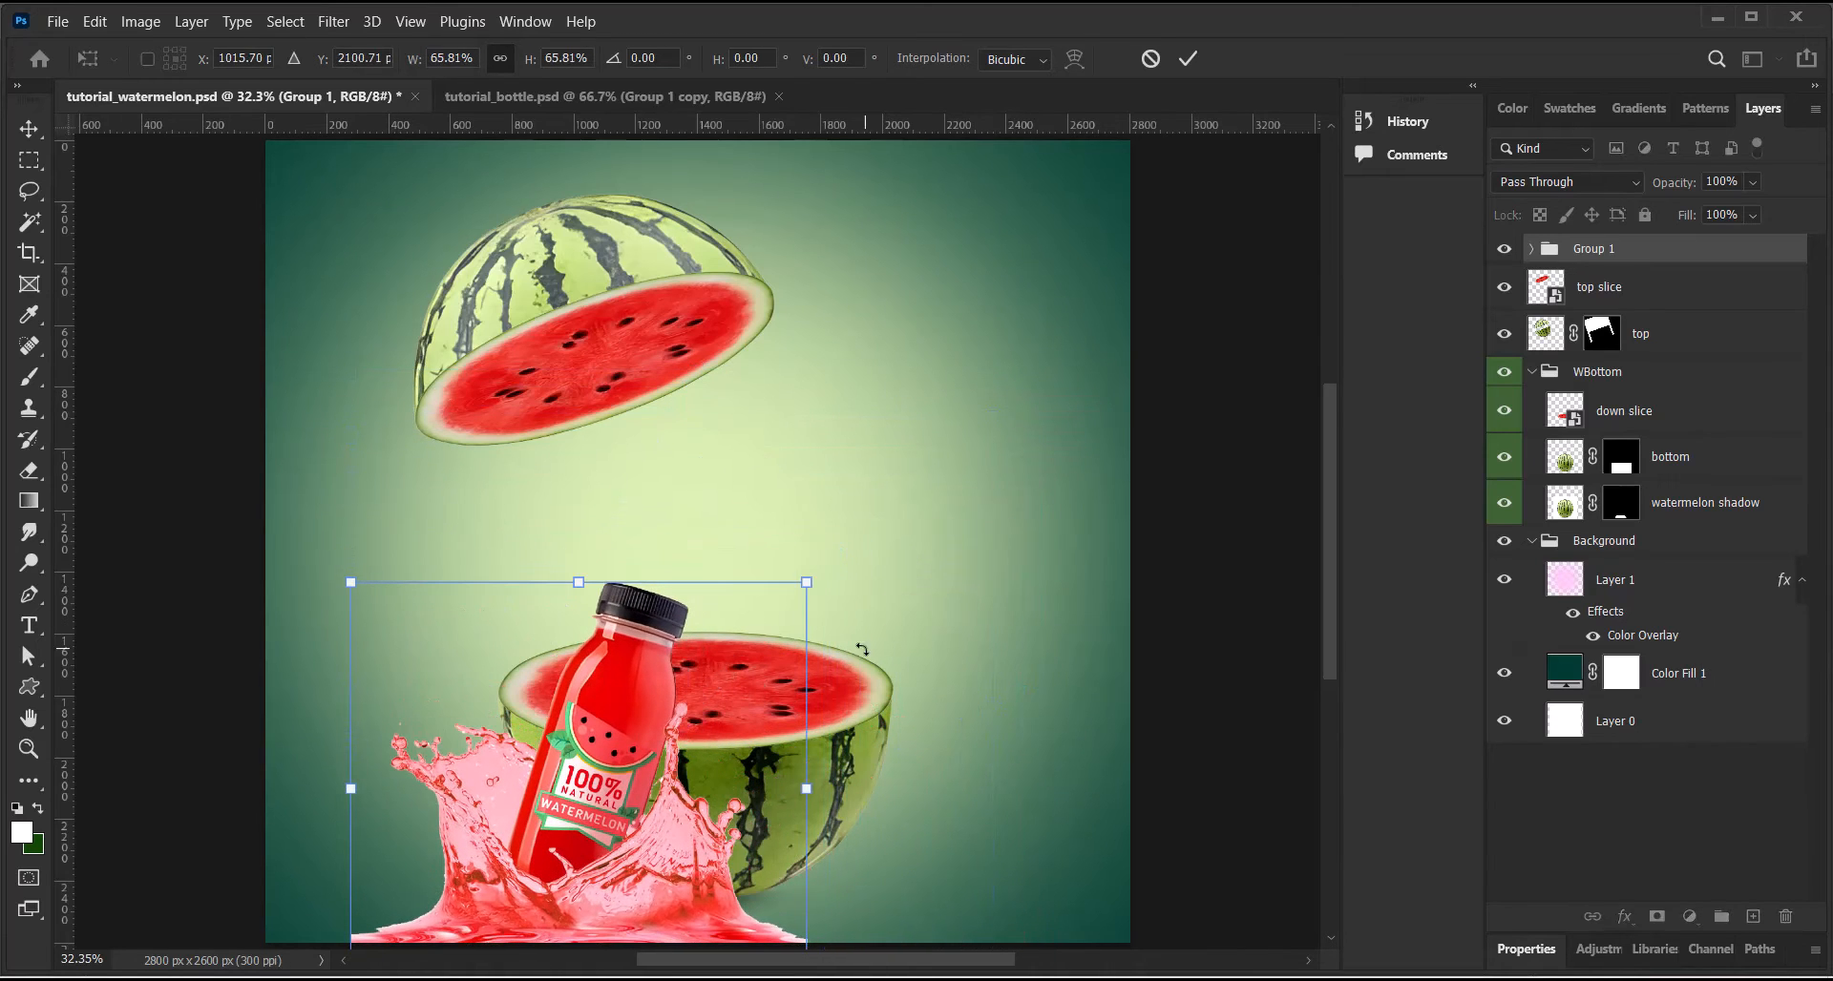
left_click_drag(618, 812, 709, 579)
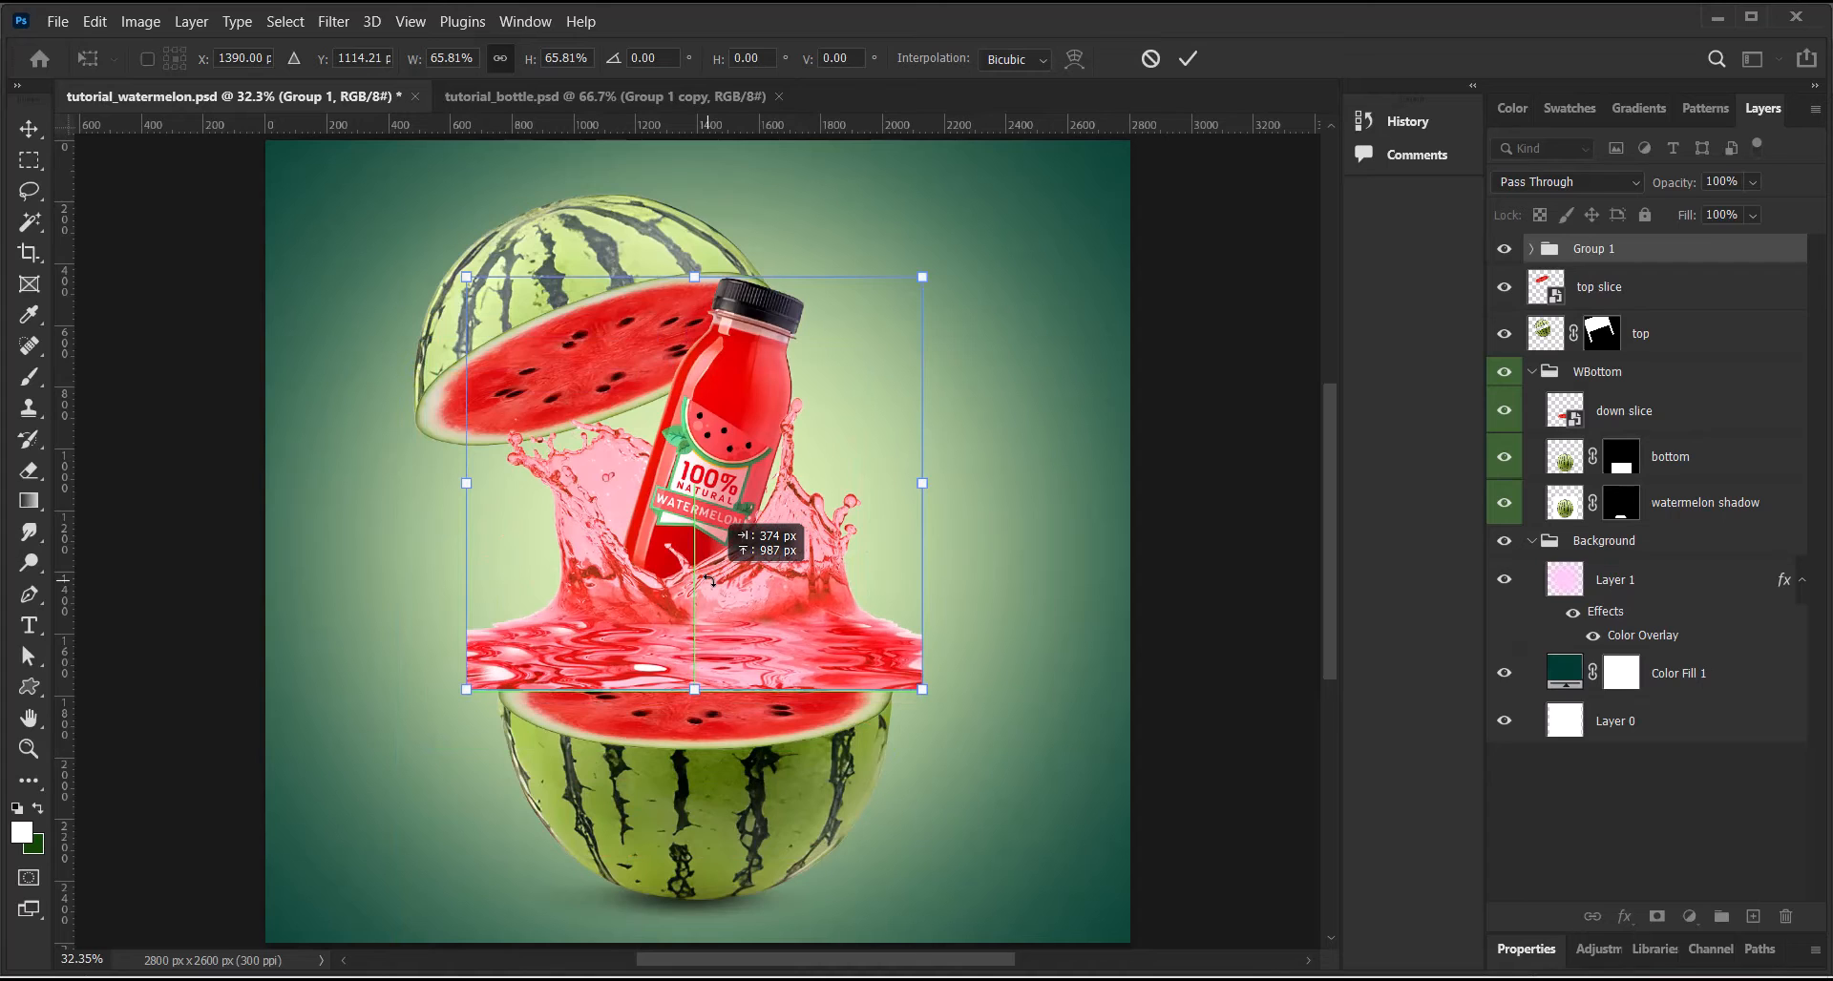
left_click_drag(711, 580, 712, 584)
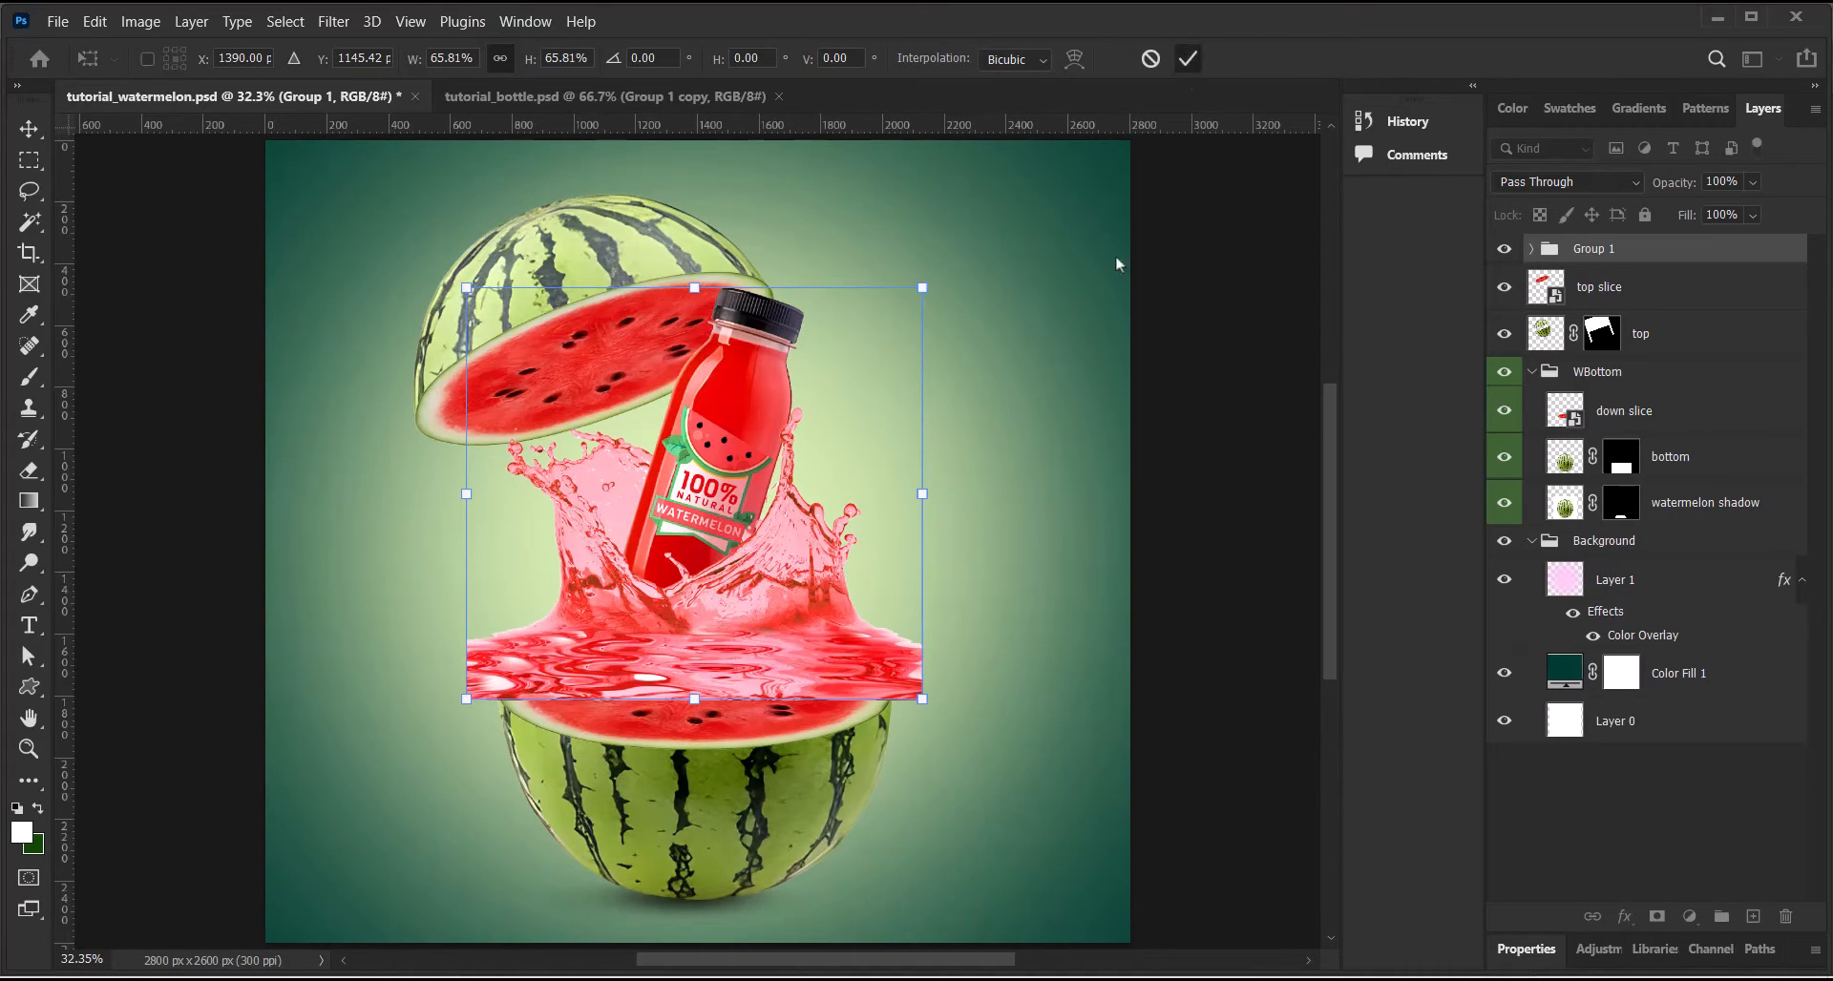
key("Escape")
key("Return")
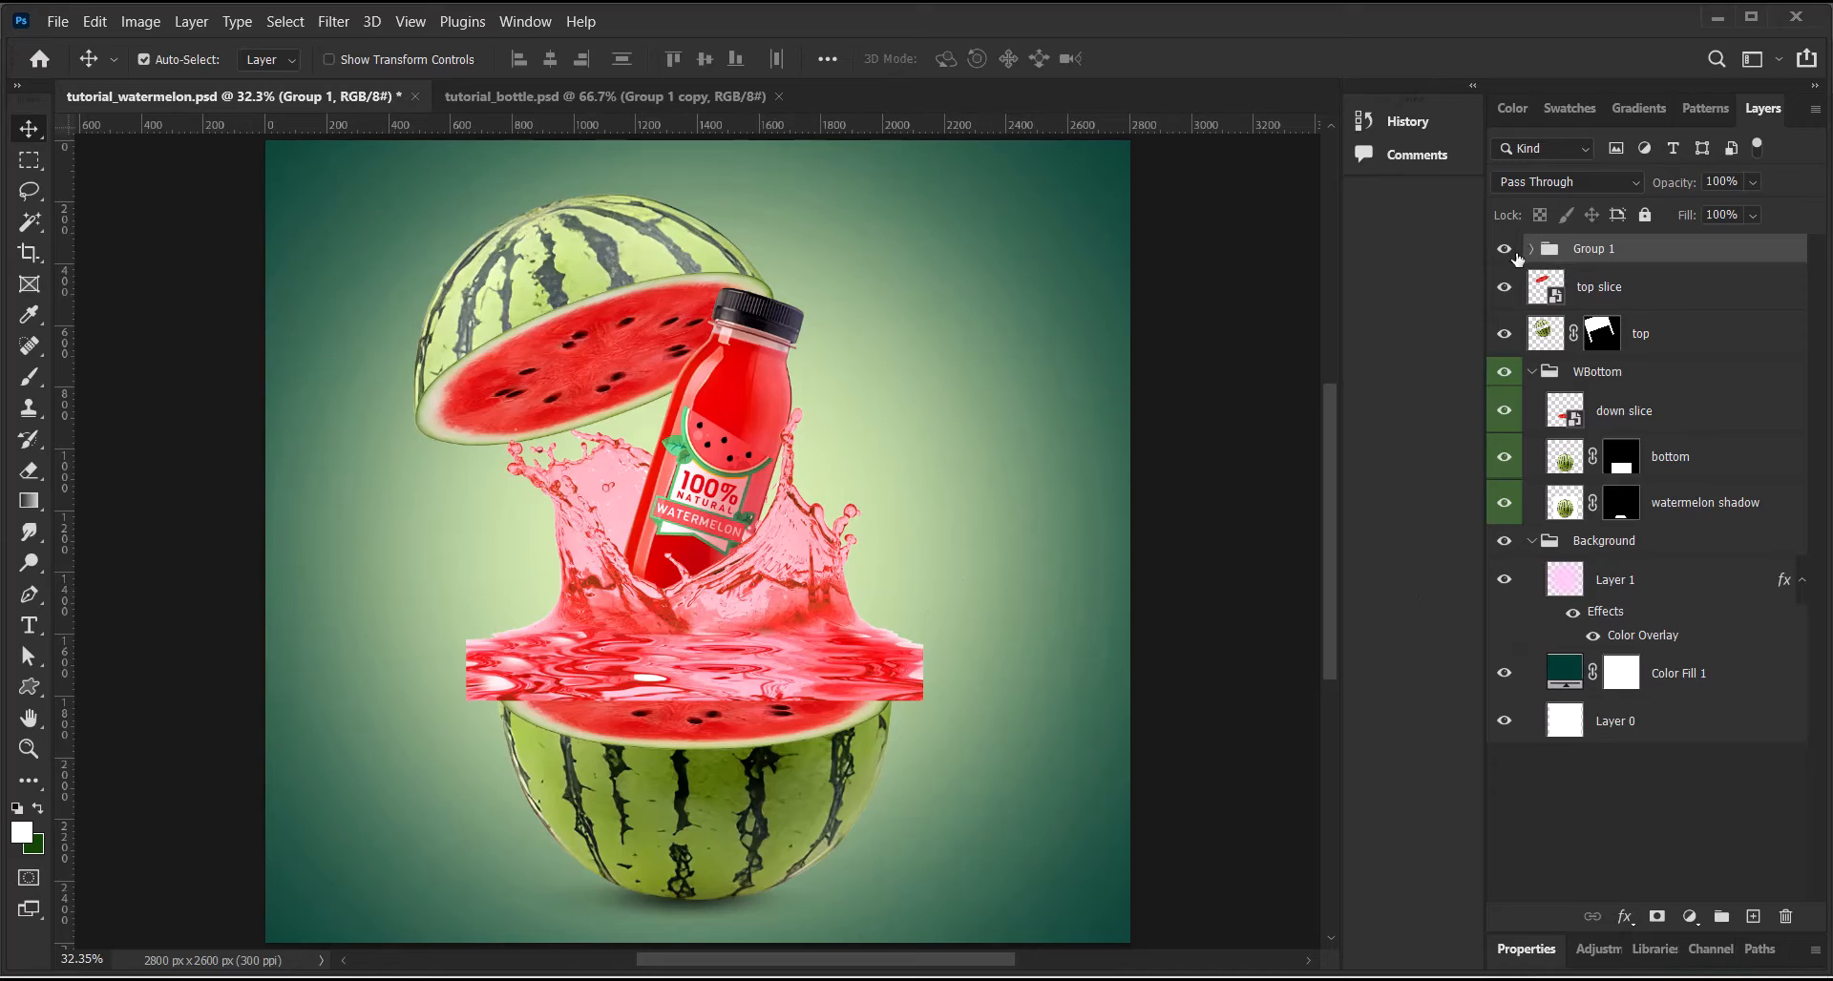
Hide Group 1 and flatten the down slice layer vertically to about 13.63% height on the bottom watermelon half
left_click(1505, 252)
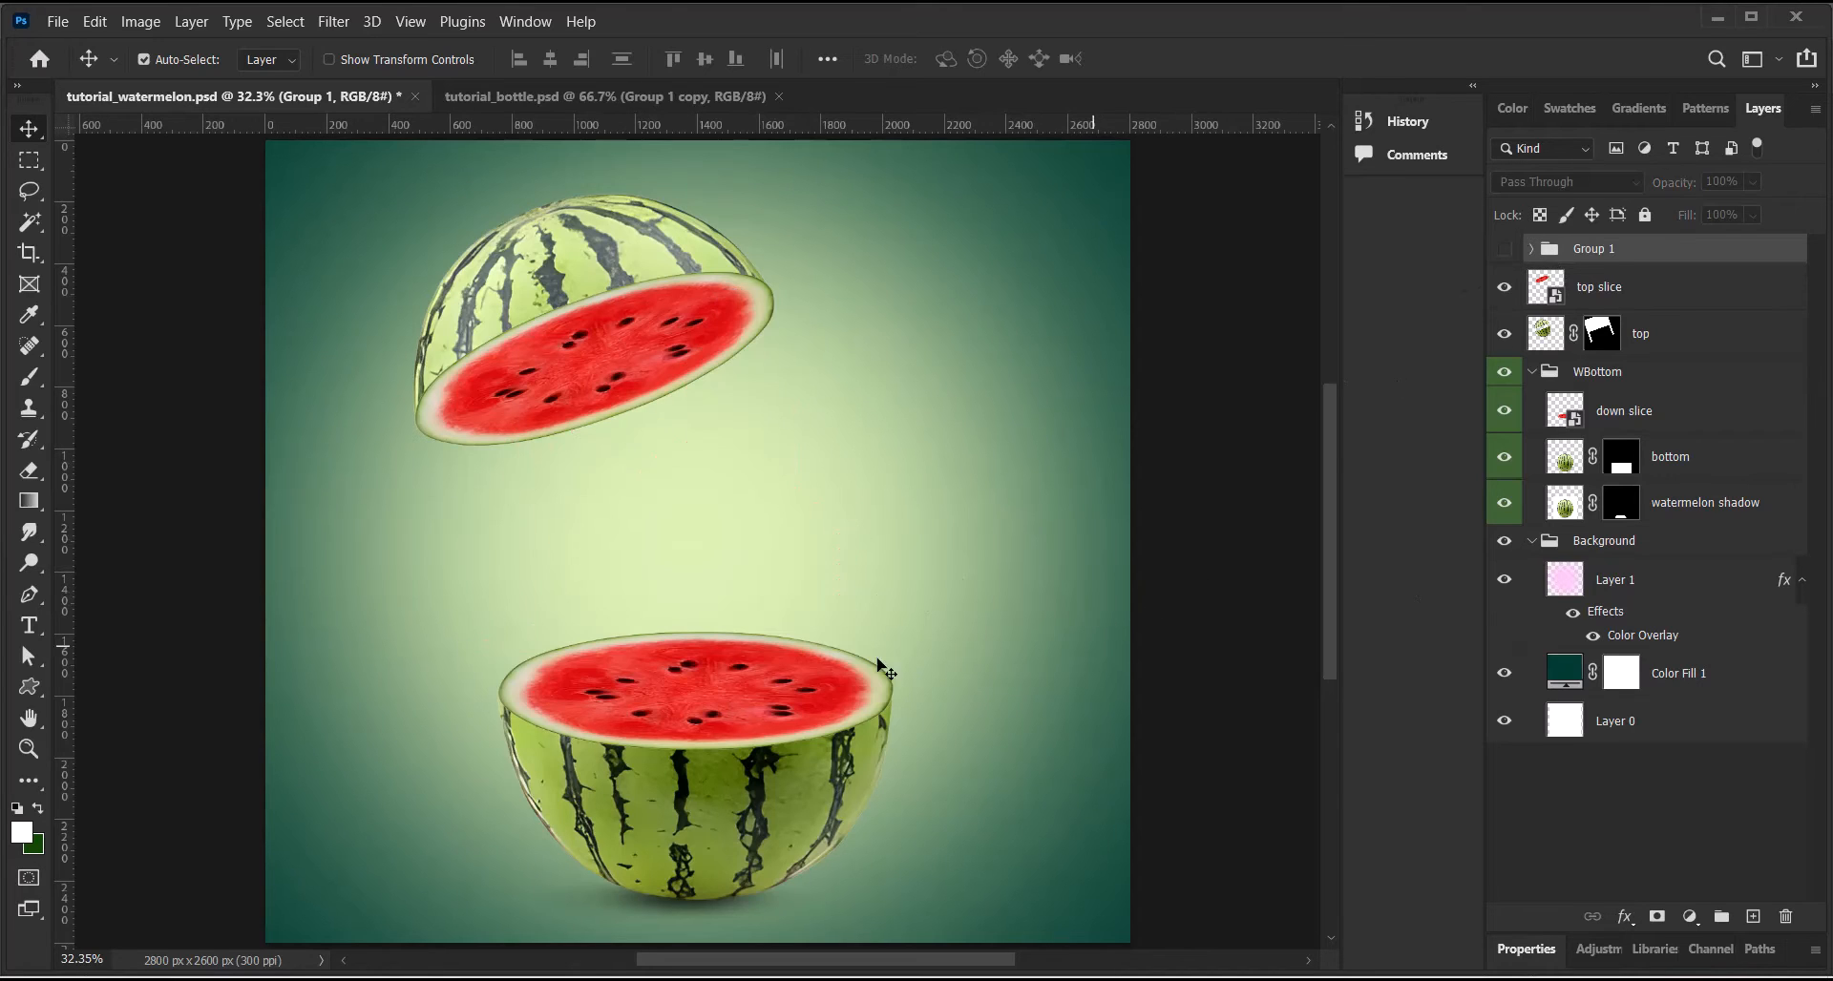
left_click(718, 713)
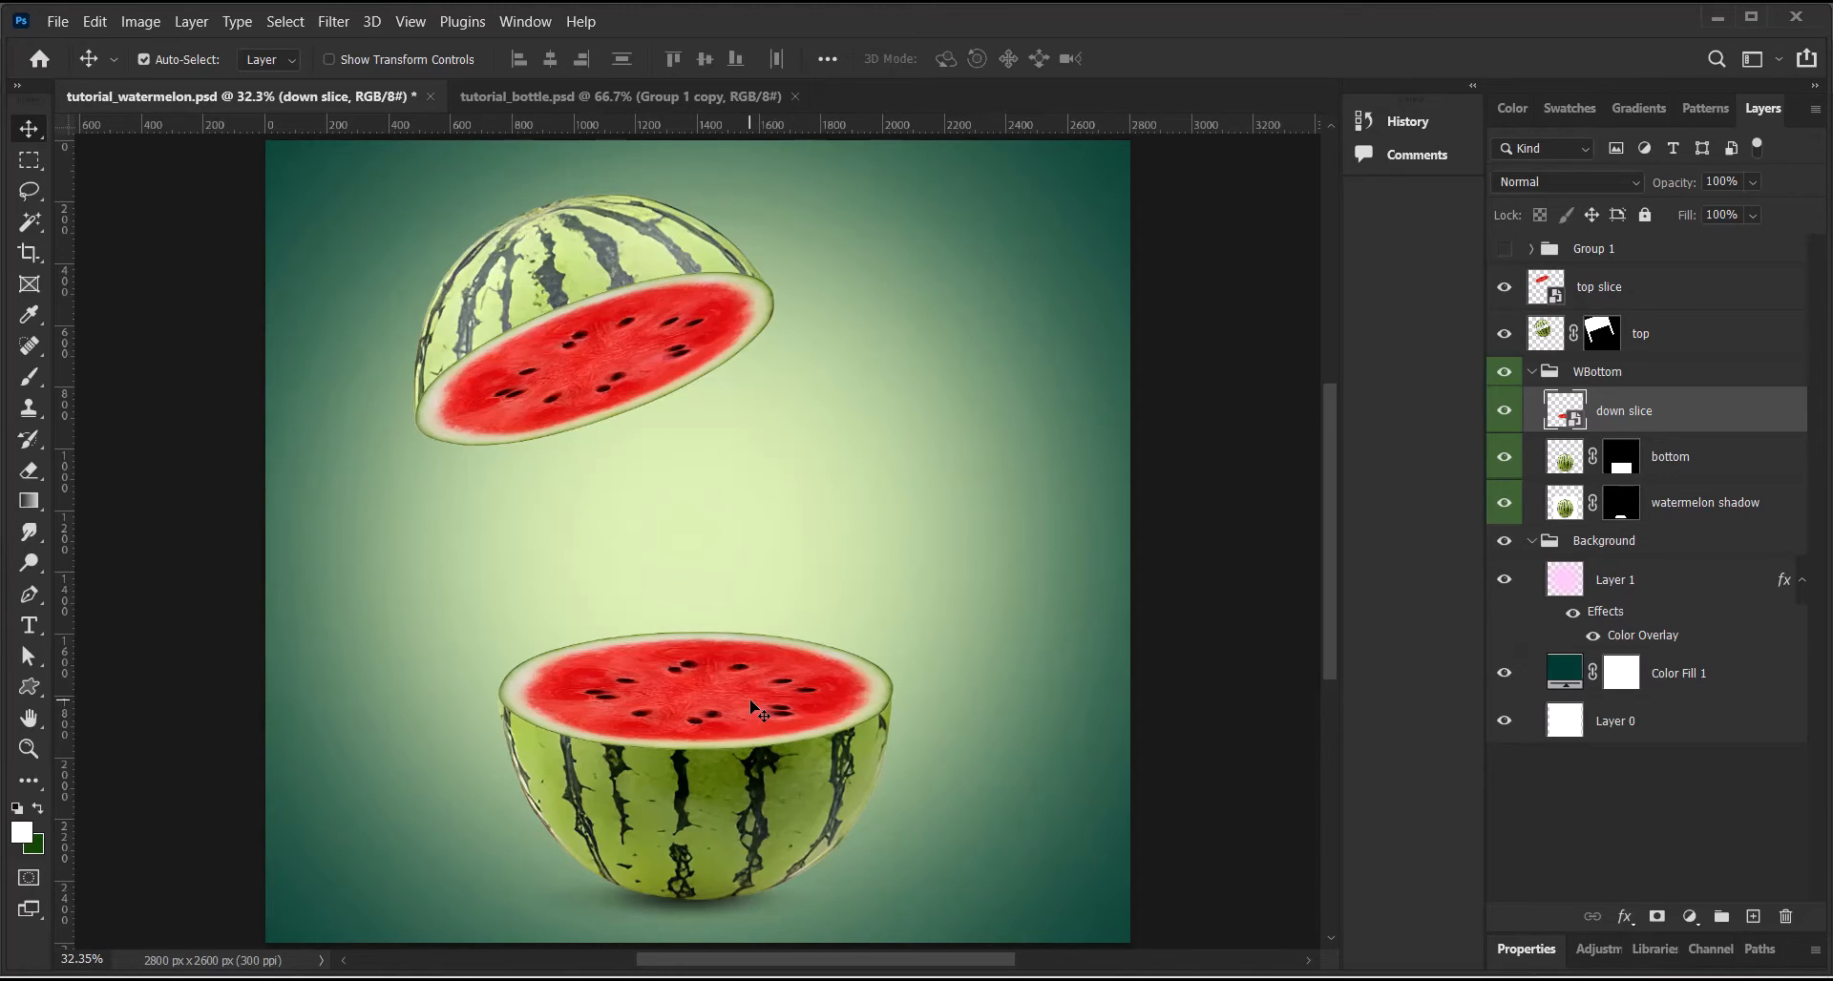
key("ctrl+t")
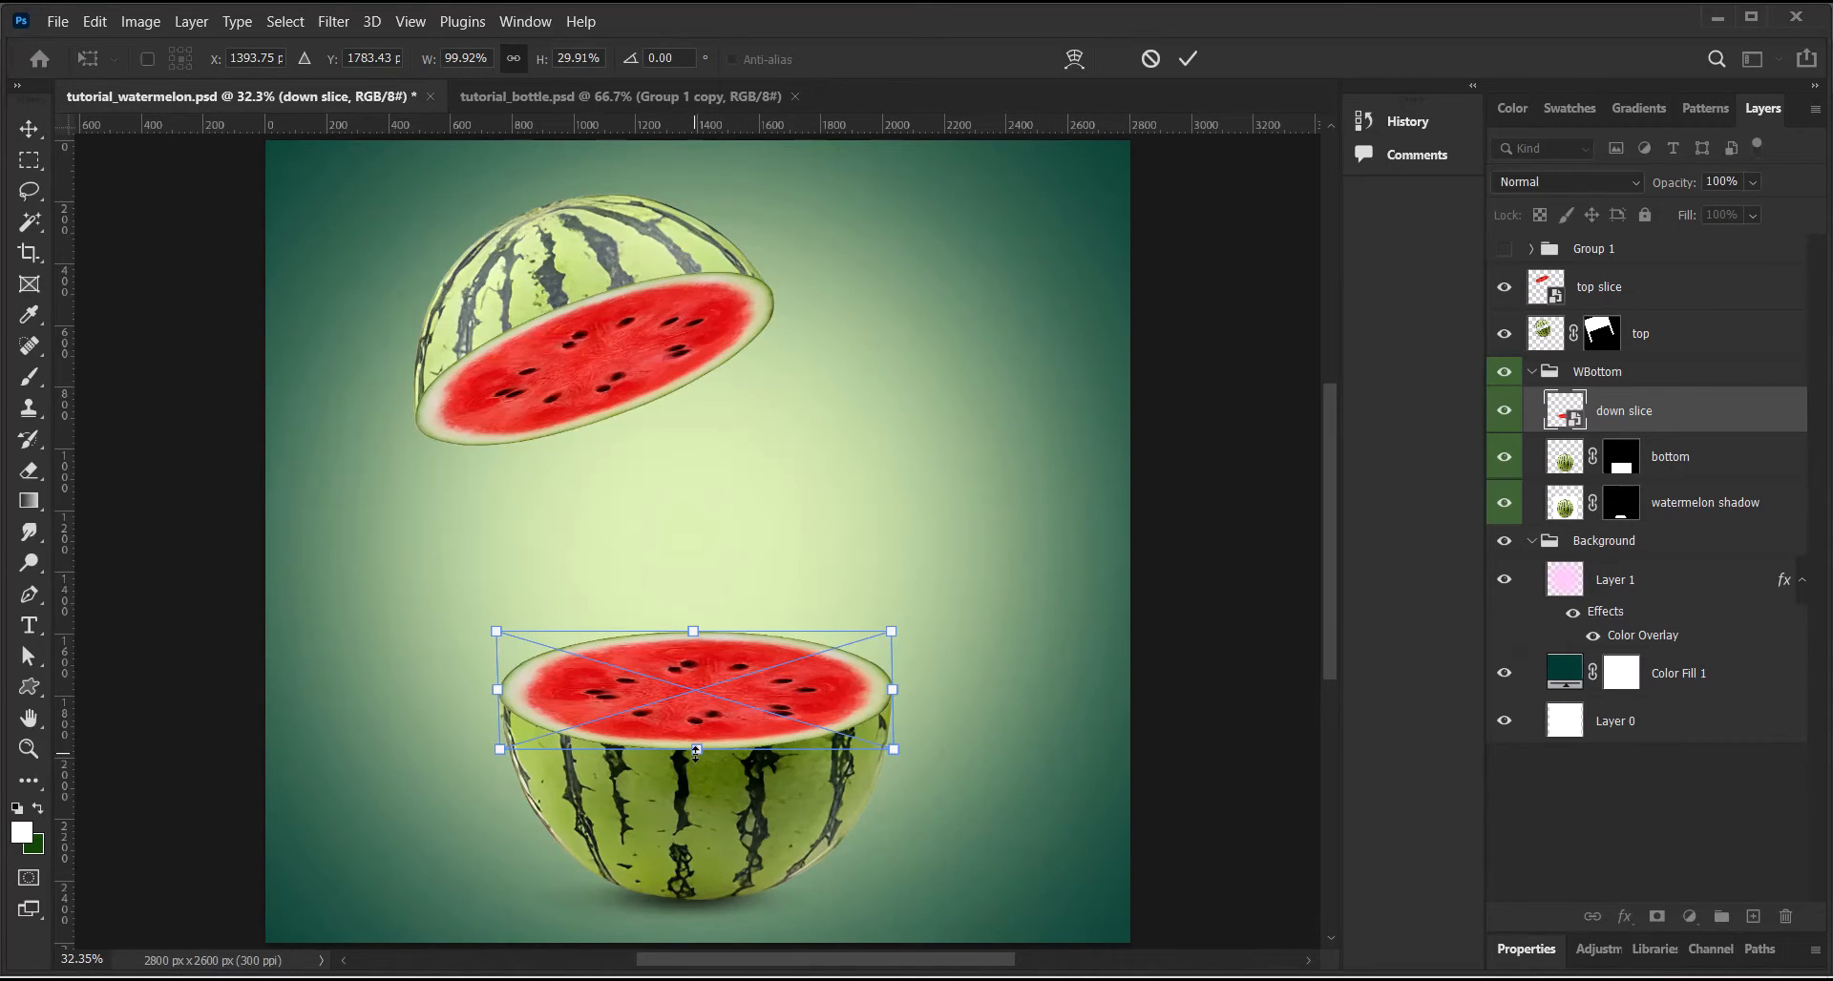
left_click_drag(696, 750, 748, 701)
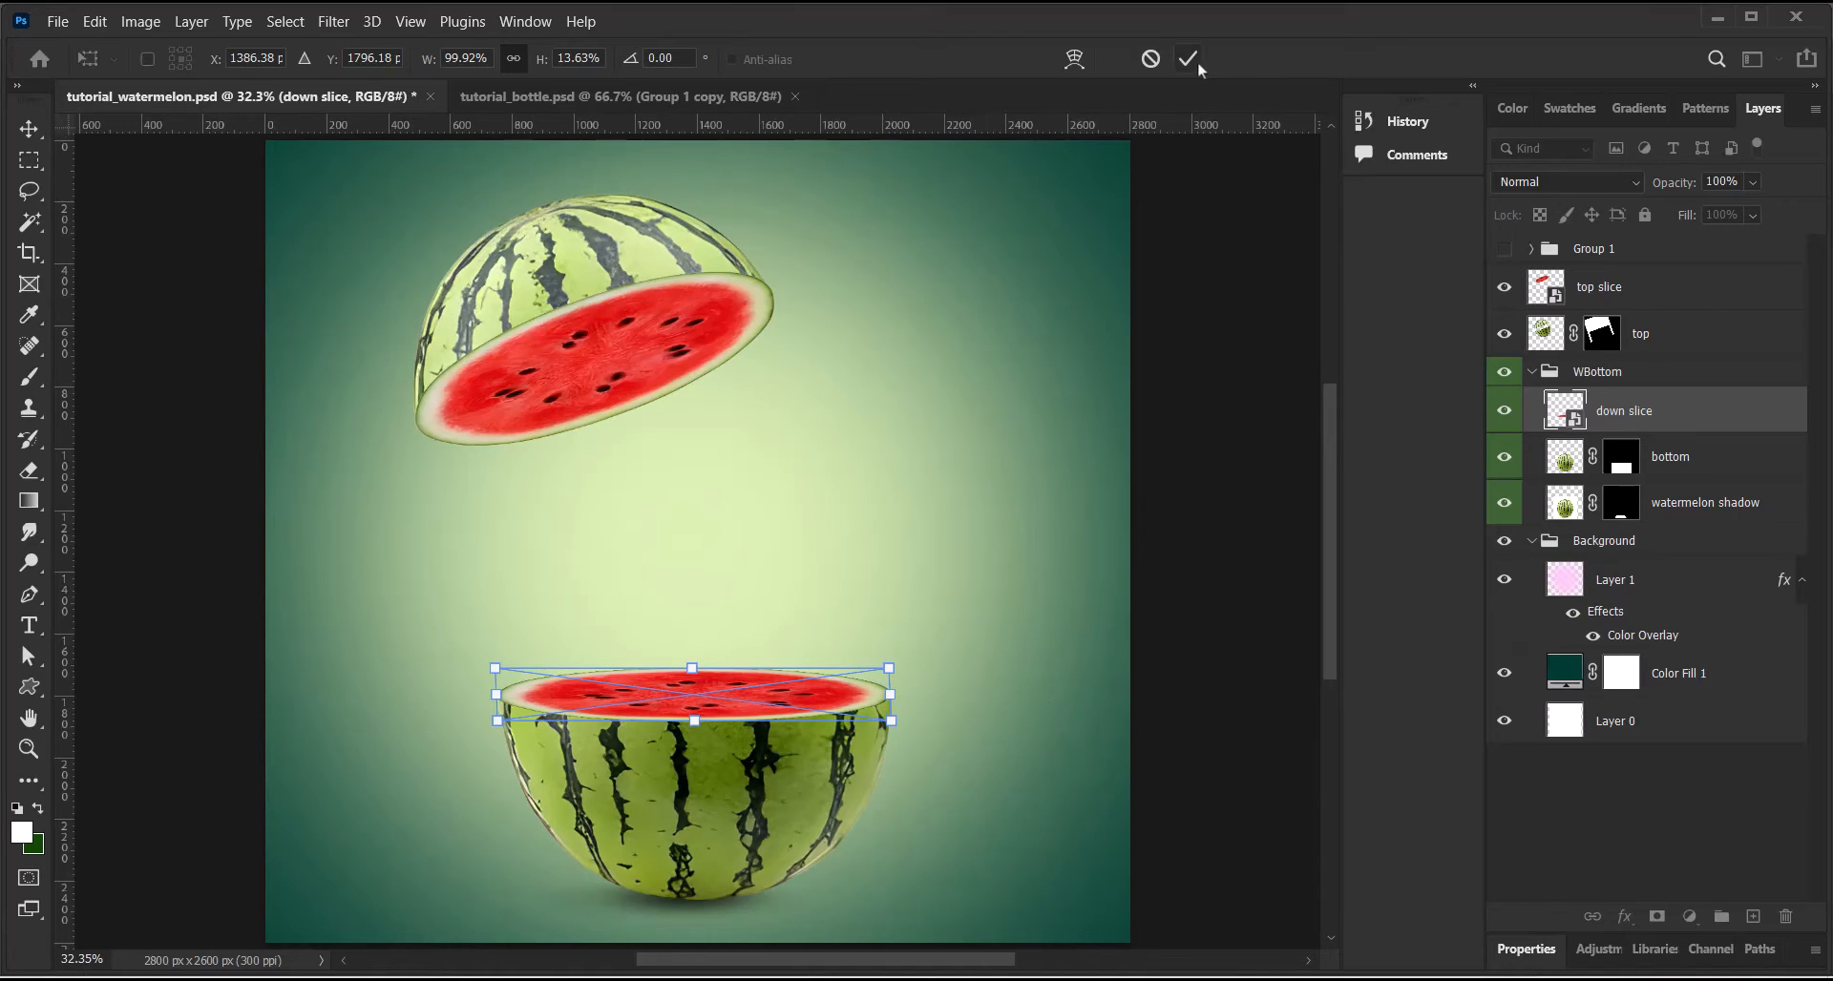
key("Return")
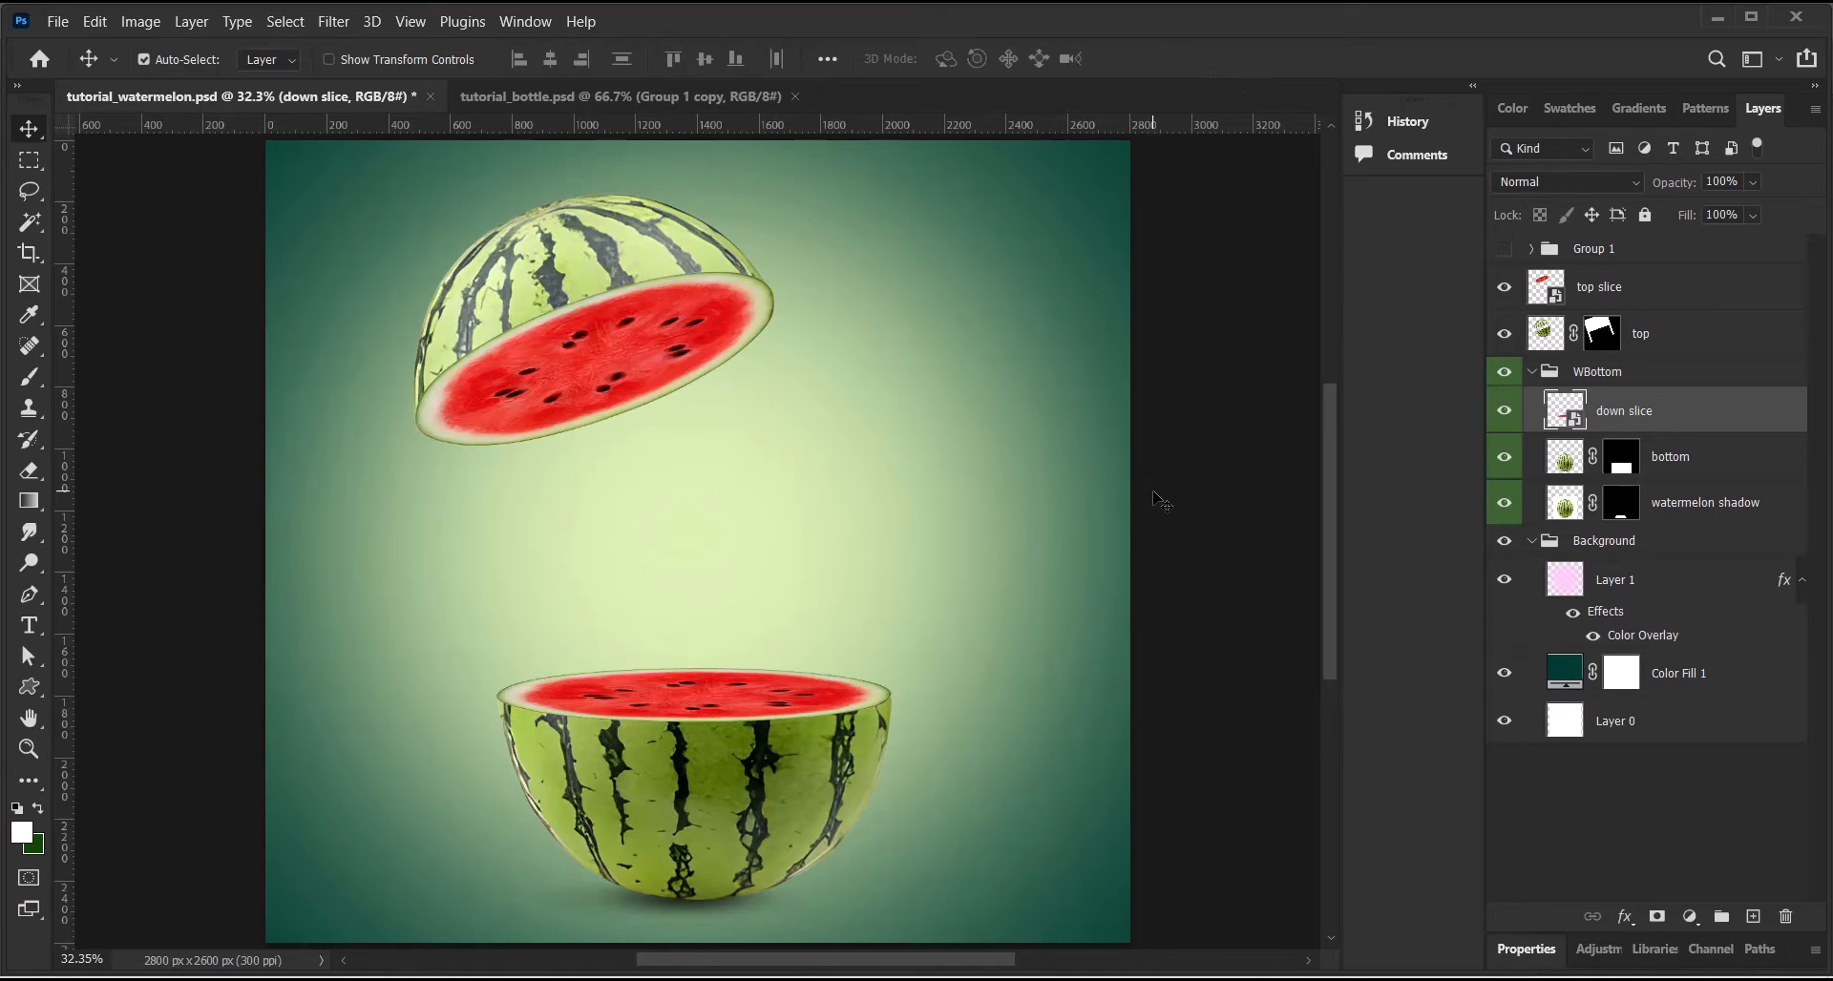
Nudge the flattened down slice about 50 px downward to align it with the bottom watermelon half's rim
key("shift+Down")
key("shift+Down")
key("shift+Down")
key("shift+Down")
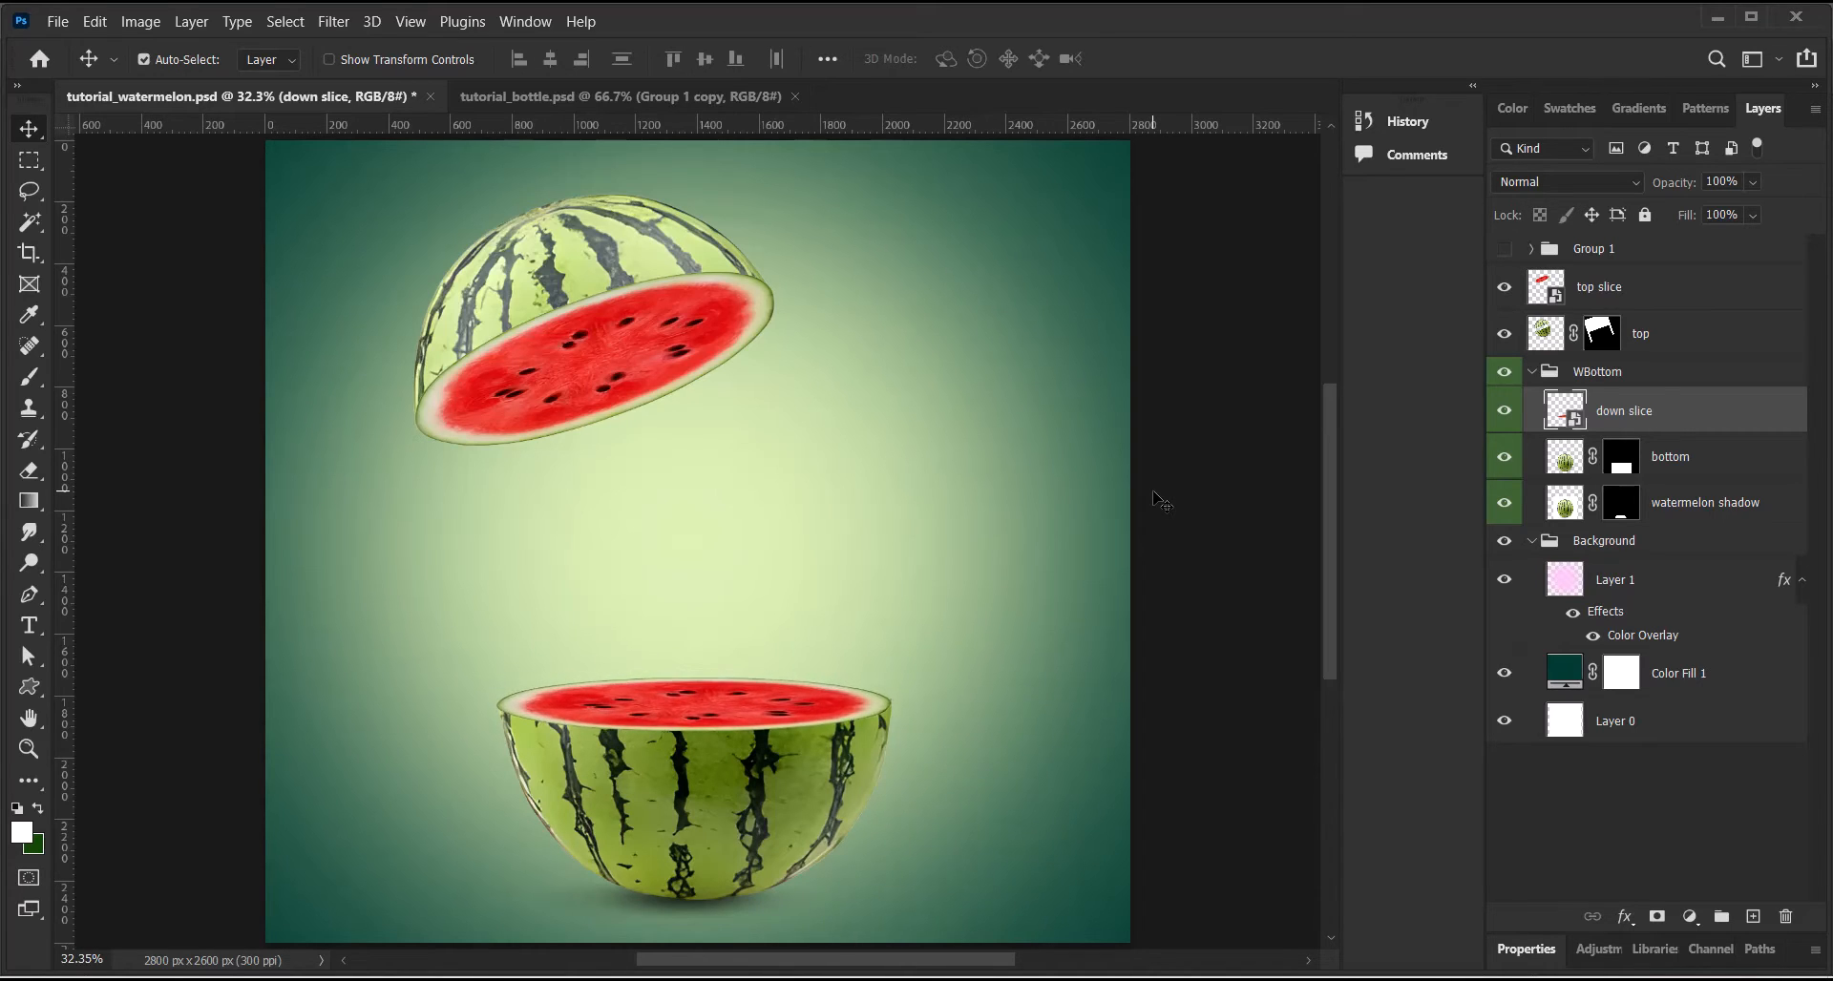
key("shift+Down")
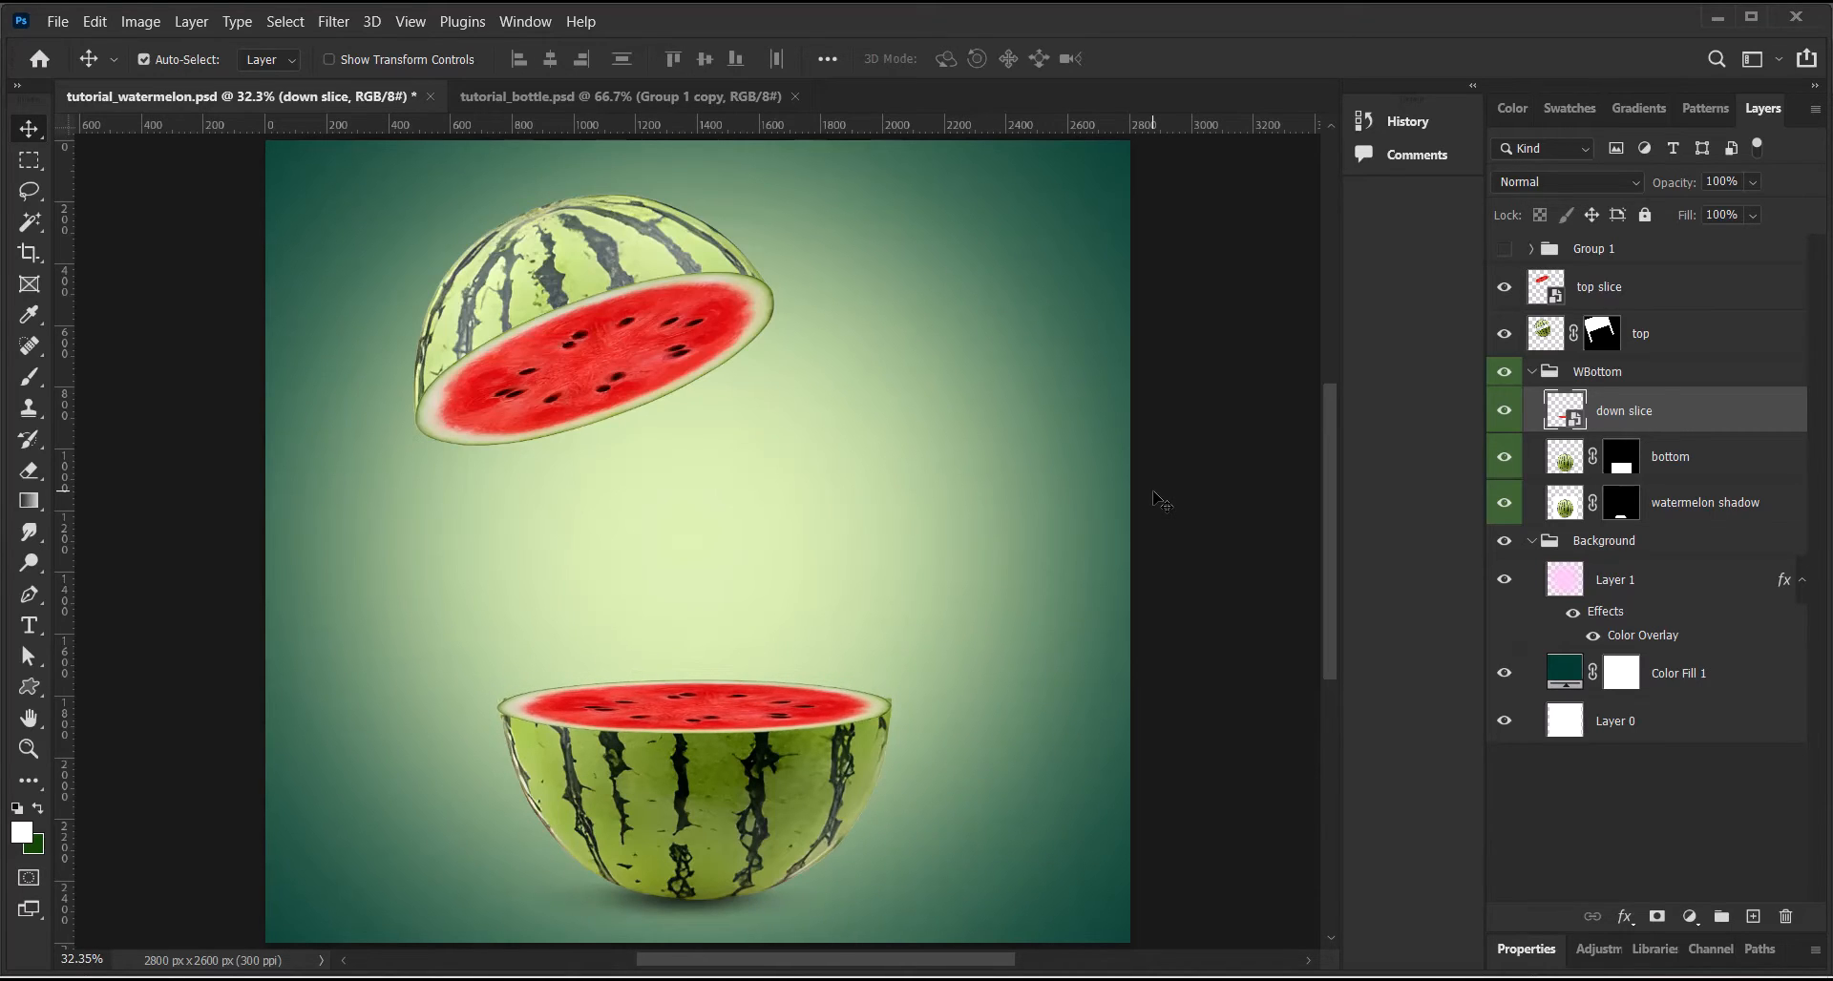
Nudge the down slice layer 10 px upward and make Group 1 visible and active for moving
key("shift+Up")
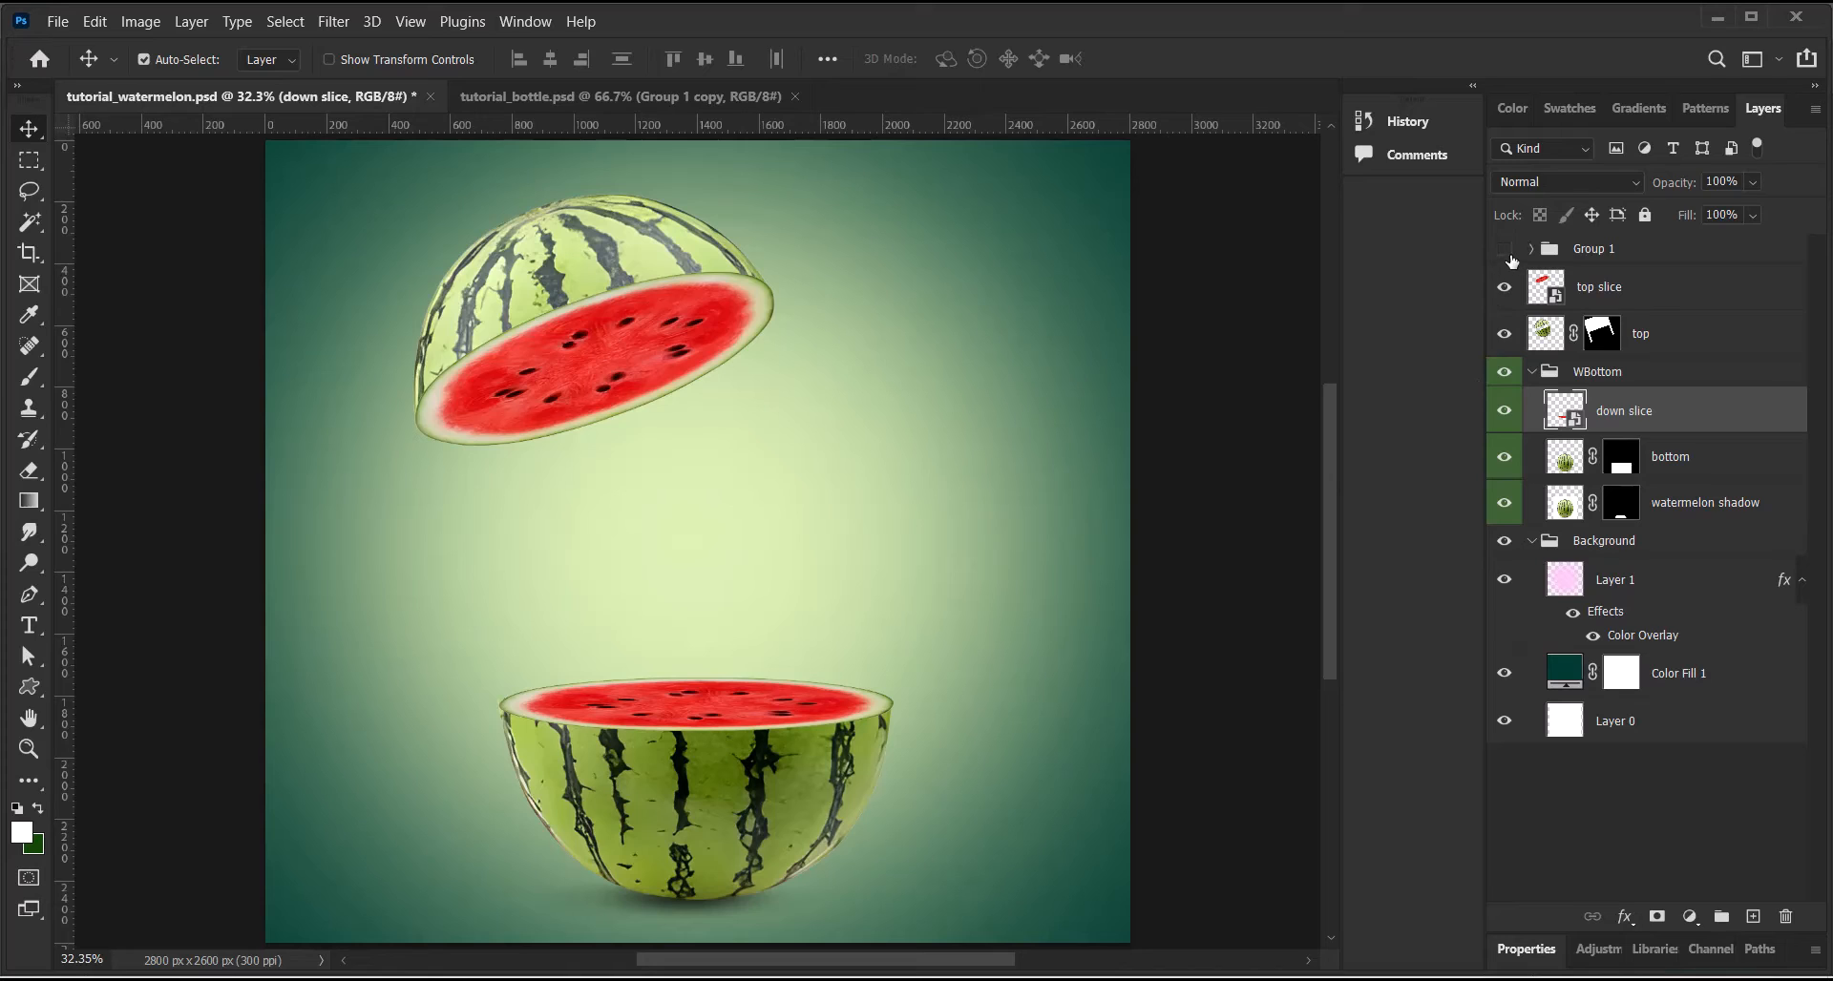
left_click(1556, 248)
key("b")
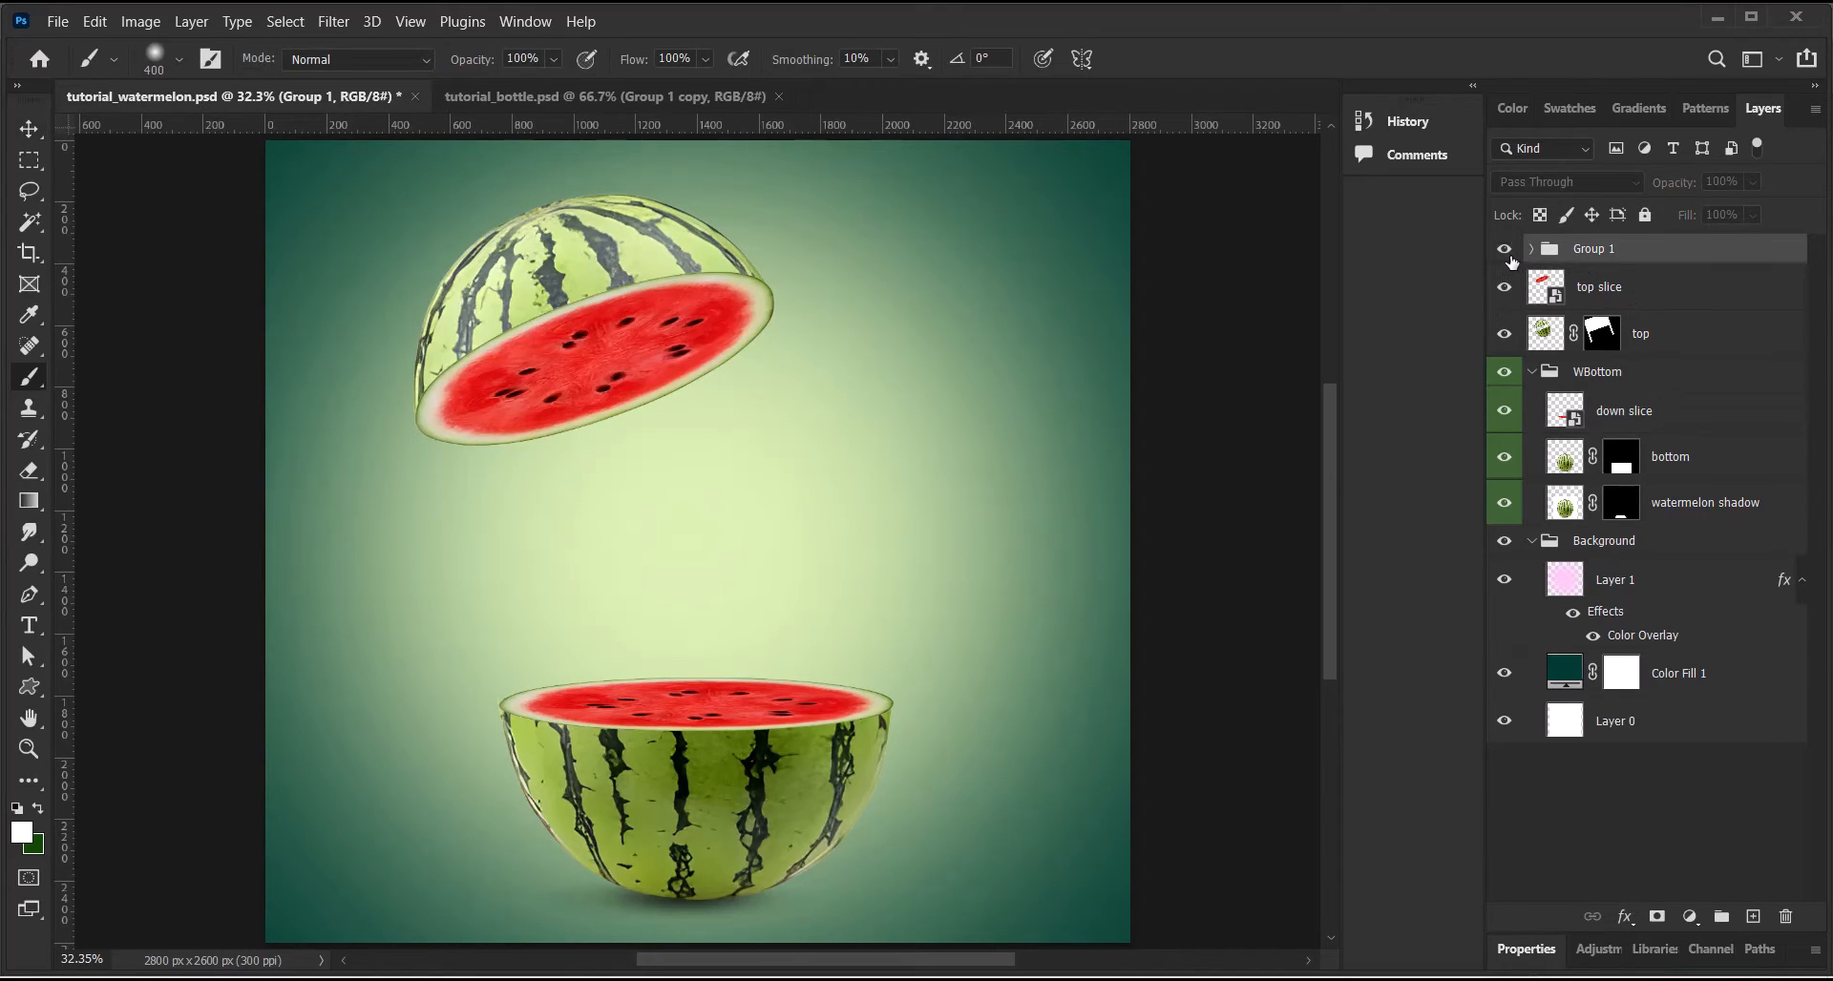
left_click(1508, 253)
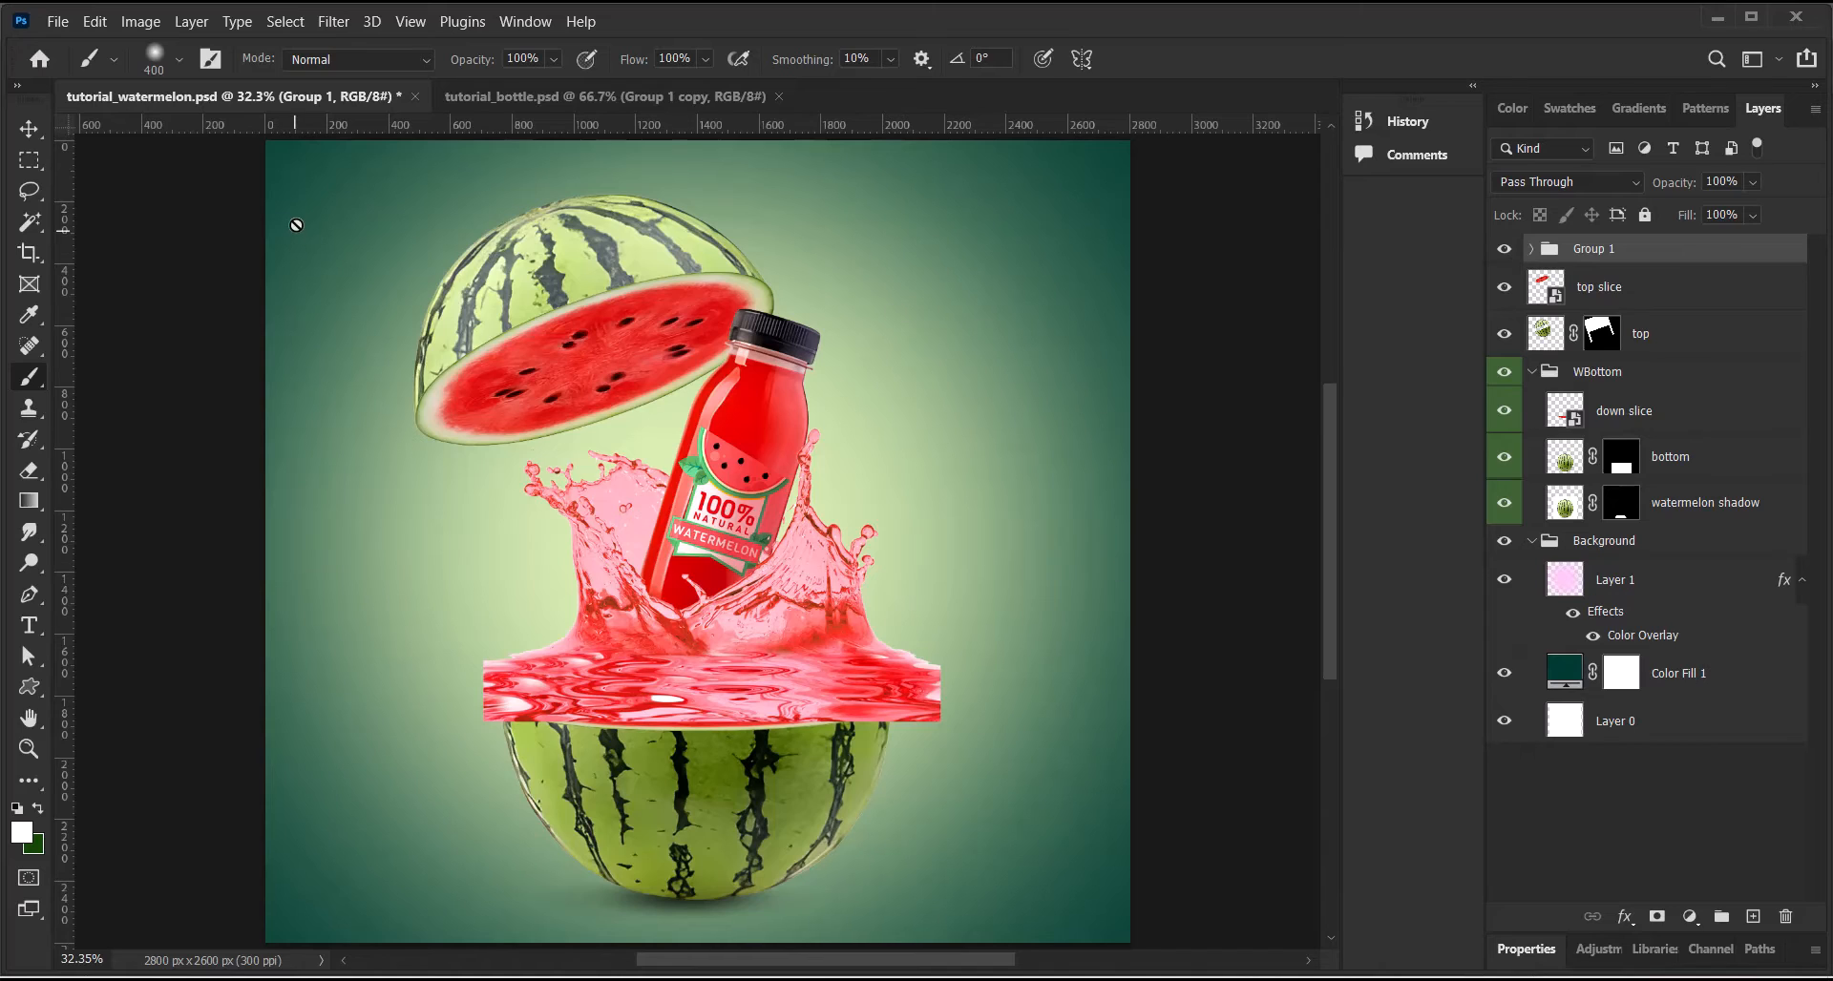
left_click(29, 129)
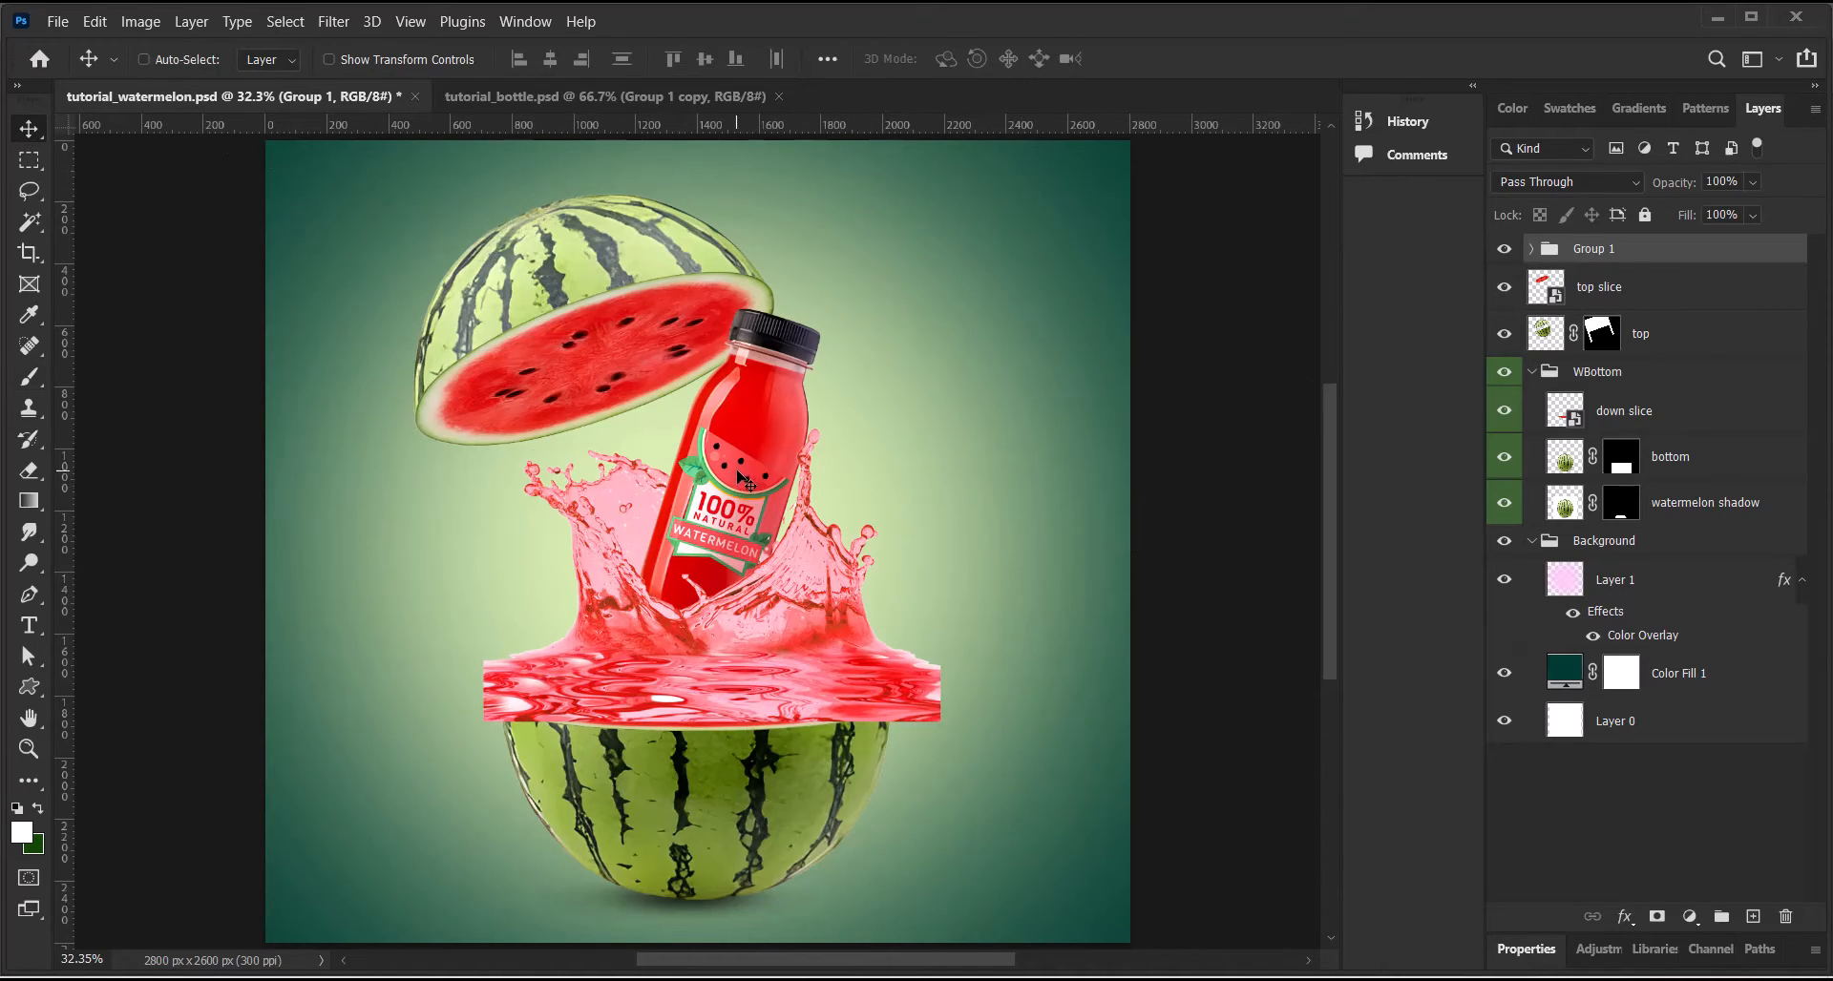
left_click_drag(743, 477, 715, 525)
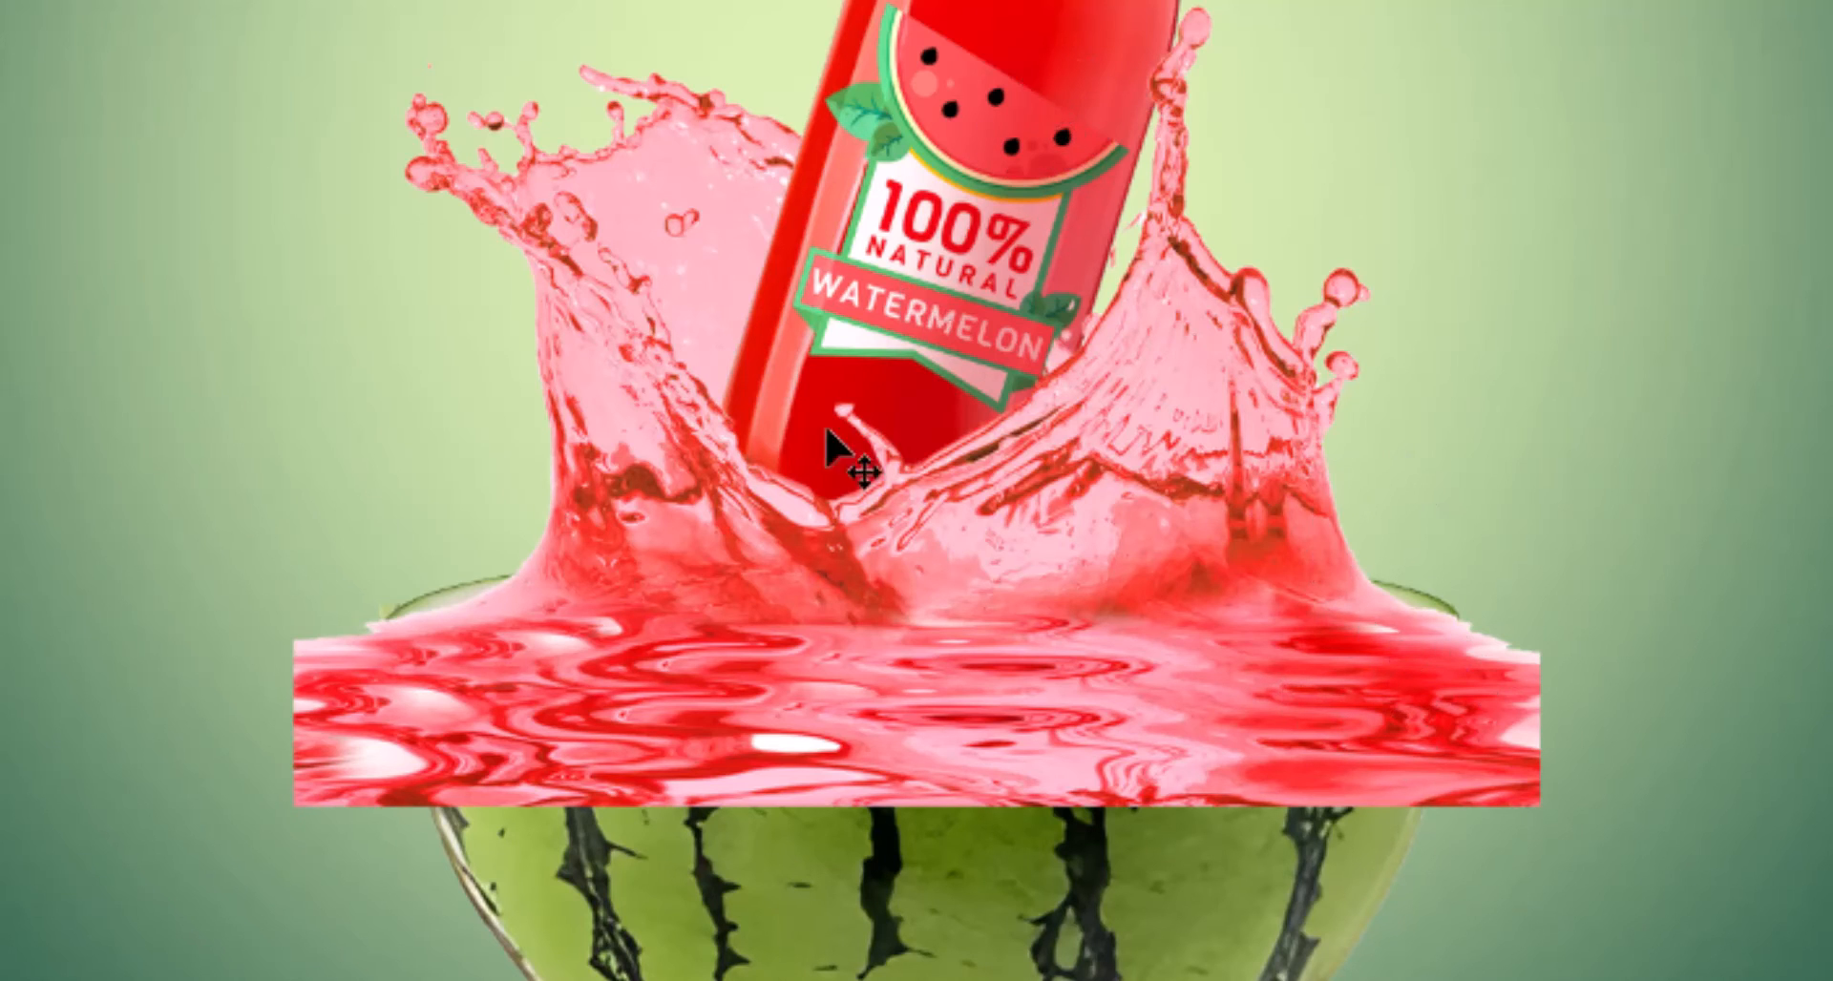
left_click_drag(839, 348, 1620, 294)
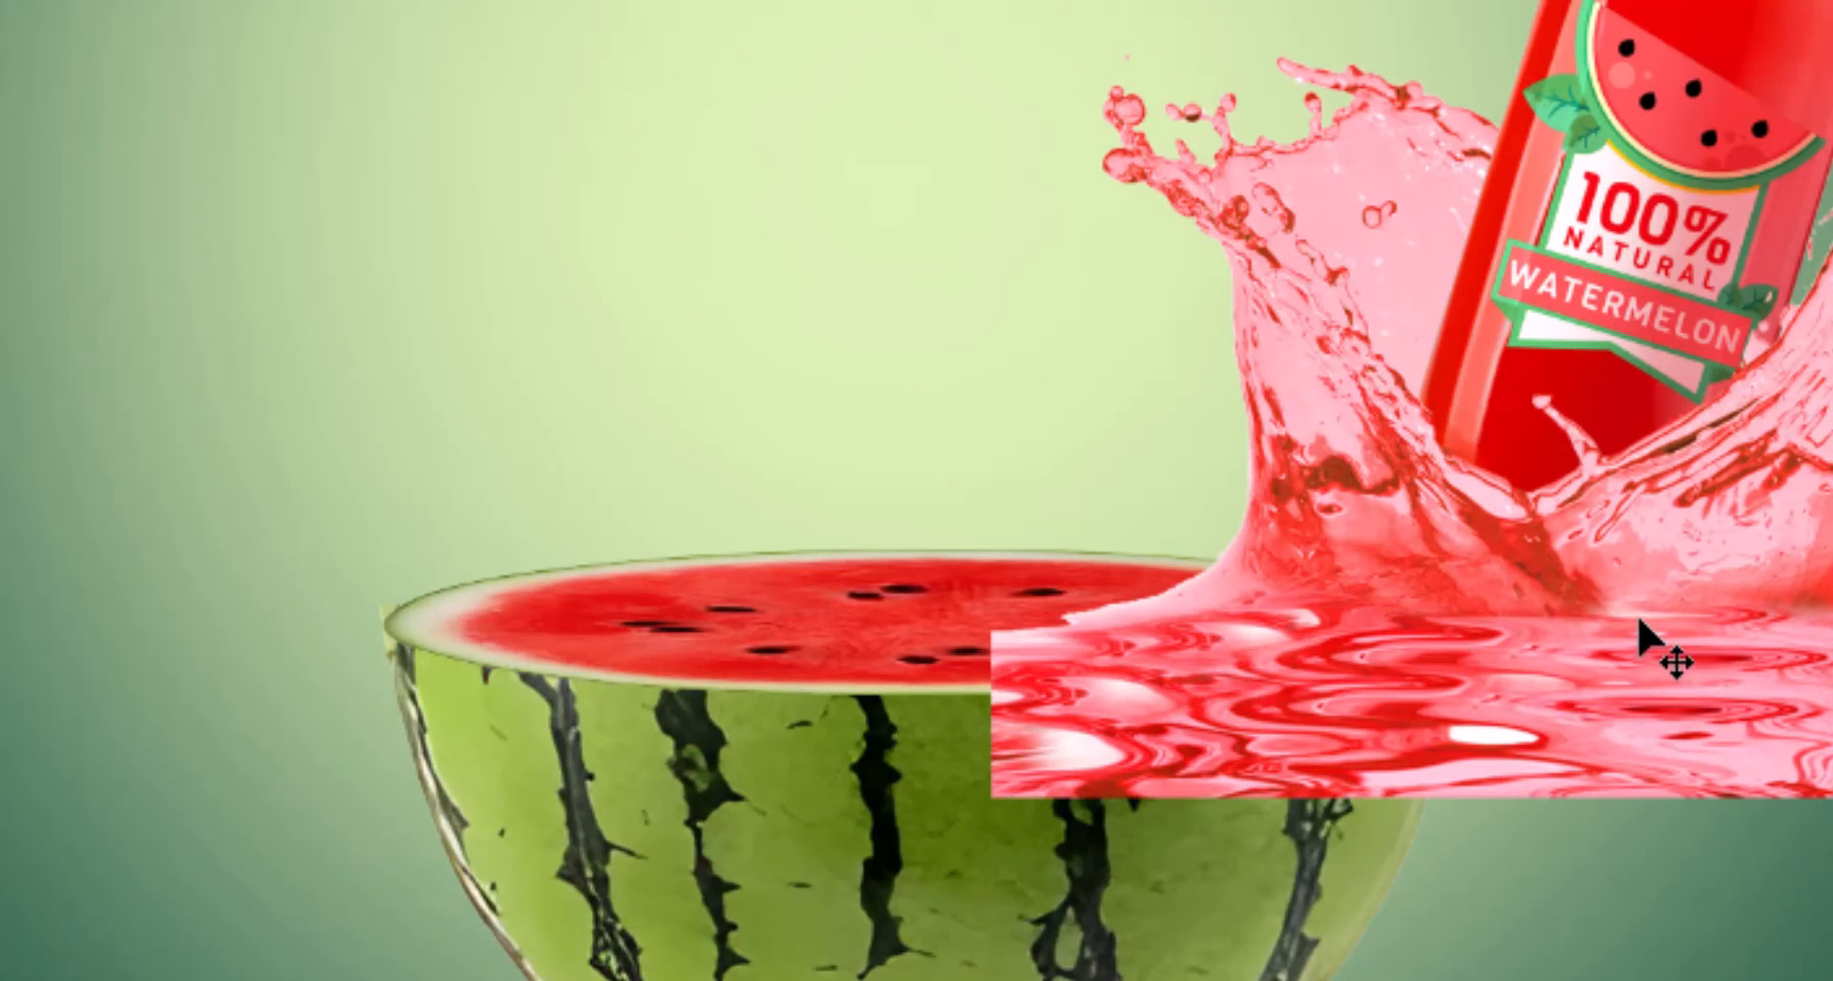
left_click_drag(1636, 630, 1633, 620)
key("ctrl+z")
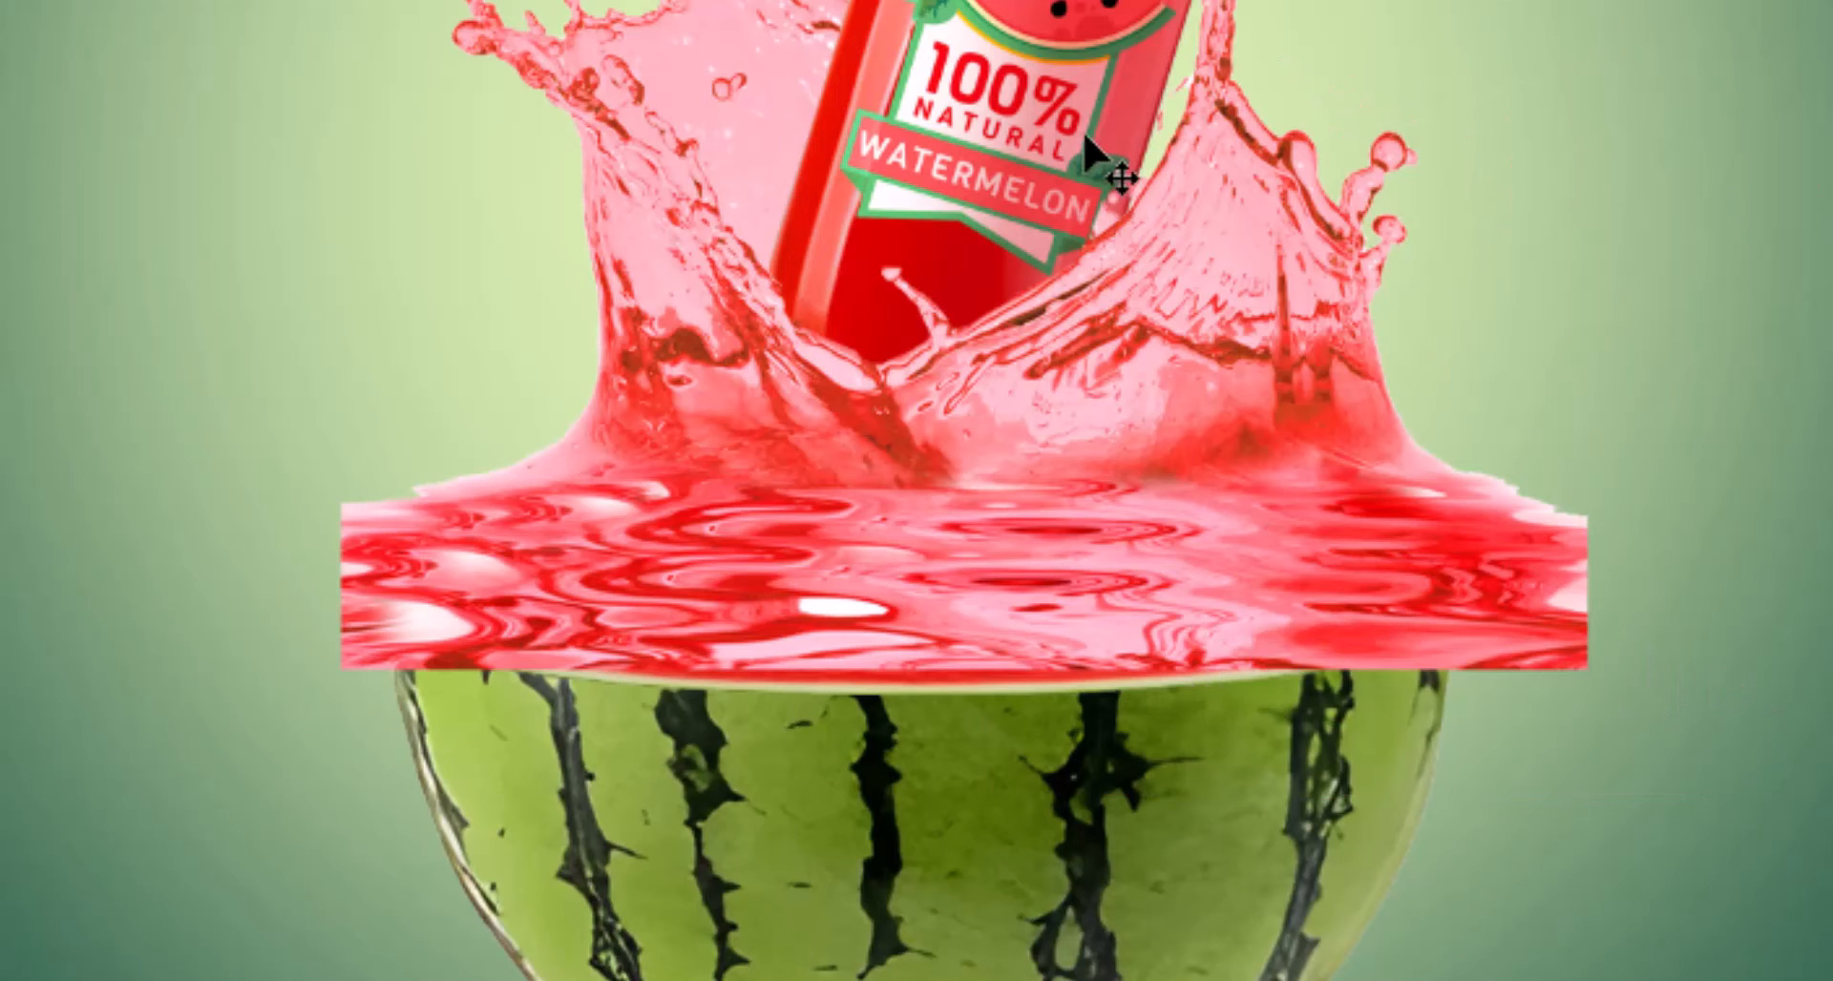
Lower Group 1 onto the bottom watermelon half and scale it to about 103.73%, centred at about X 1390, Y 1368 px
left_click_drag(1052, 43, 1027, 158)
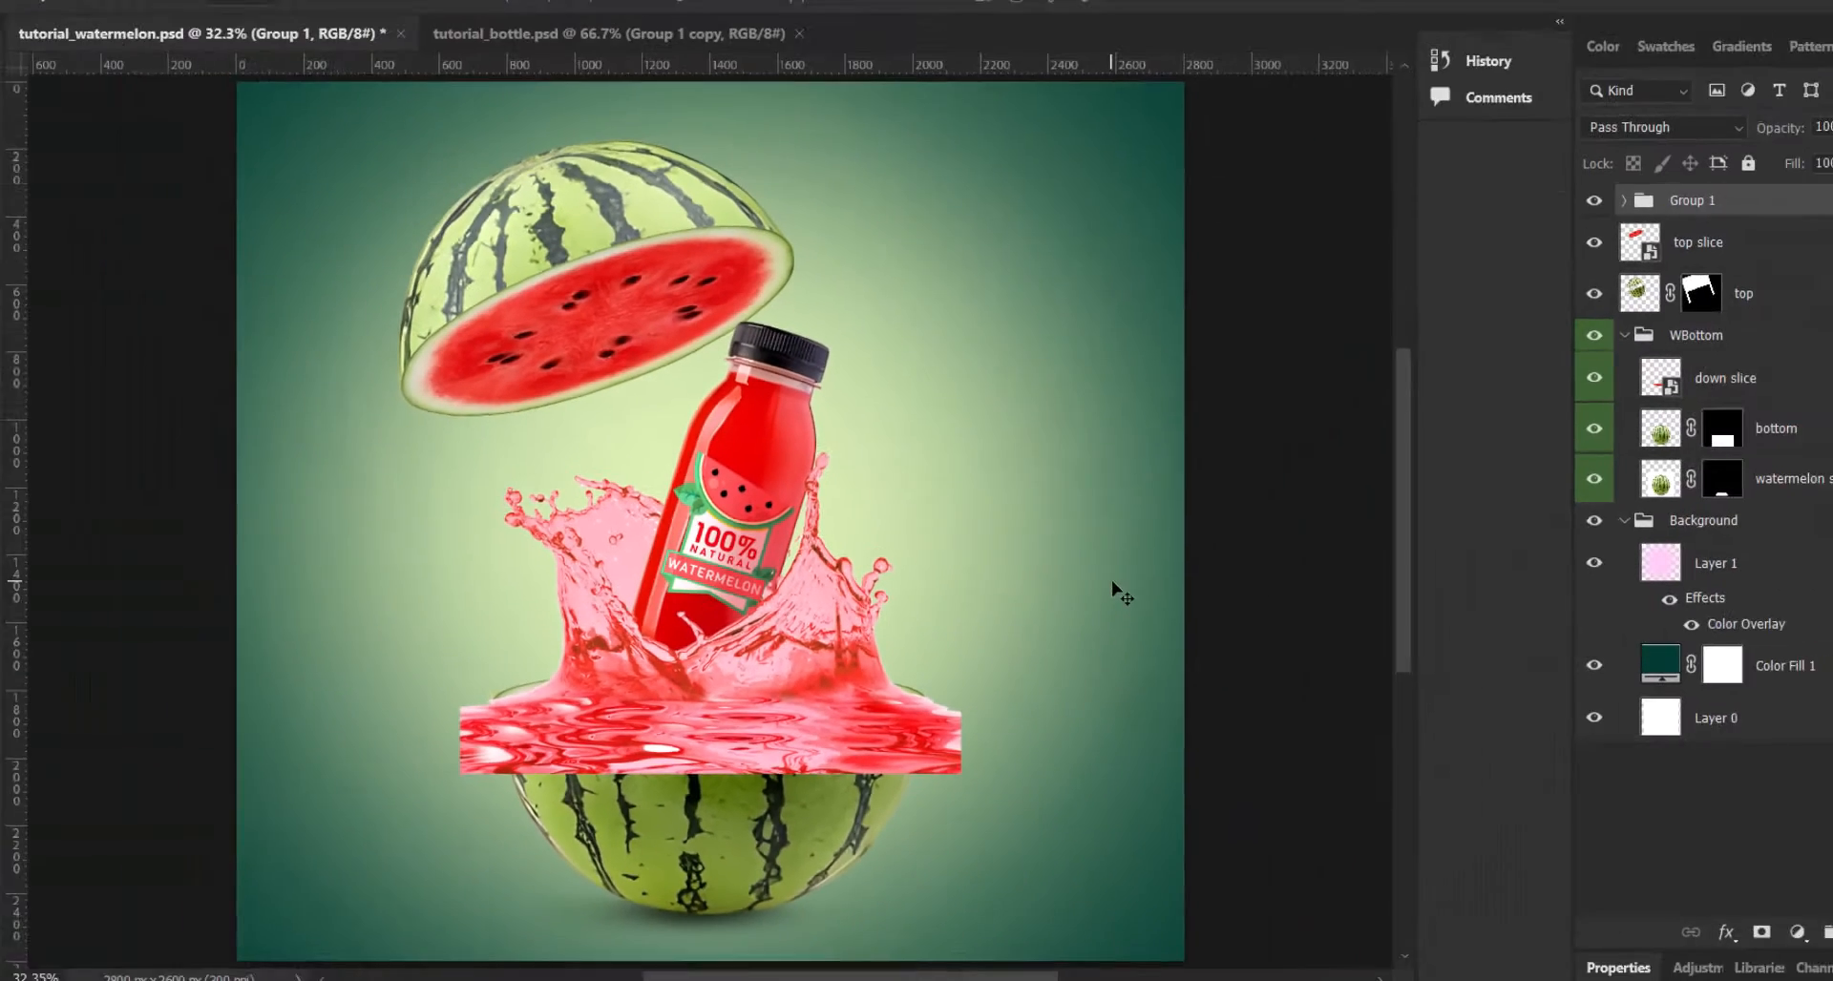
key("ctrl")
key("ctrl+t")
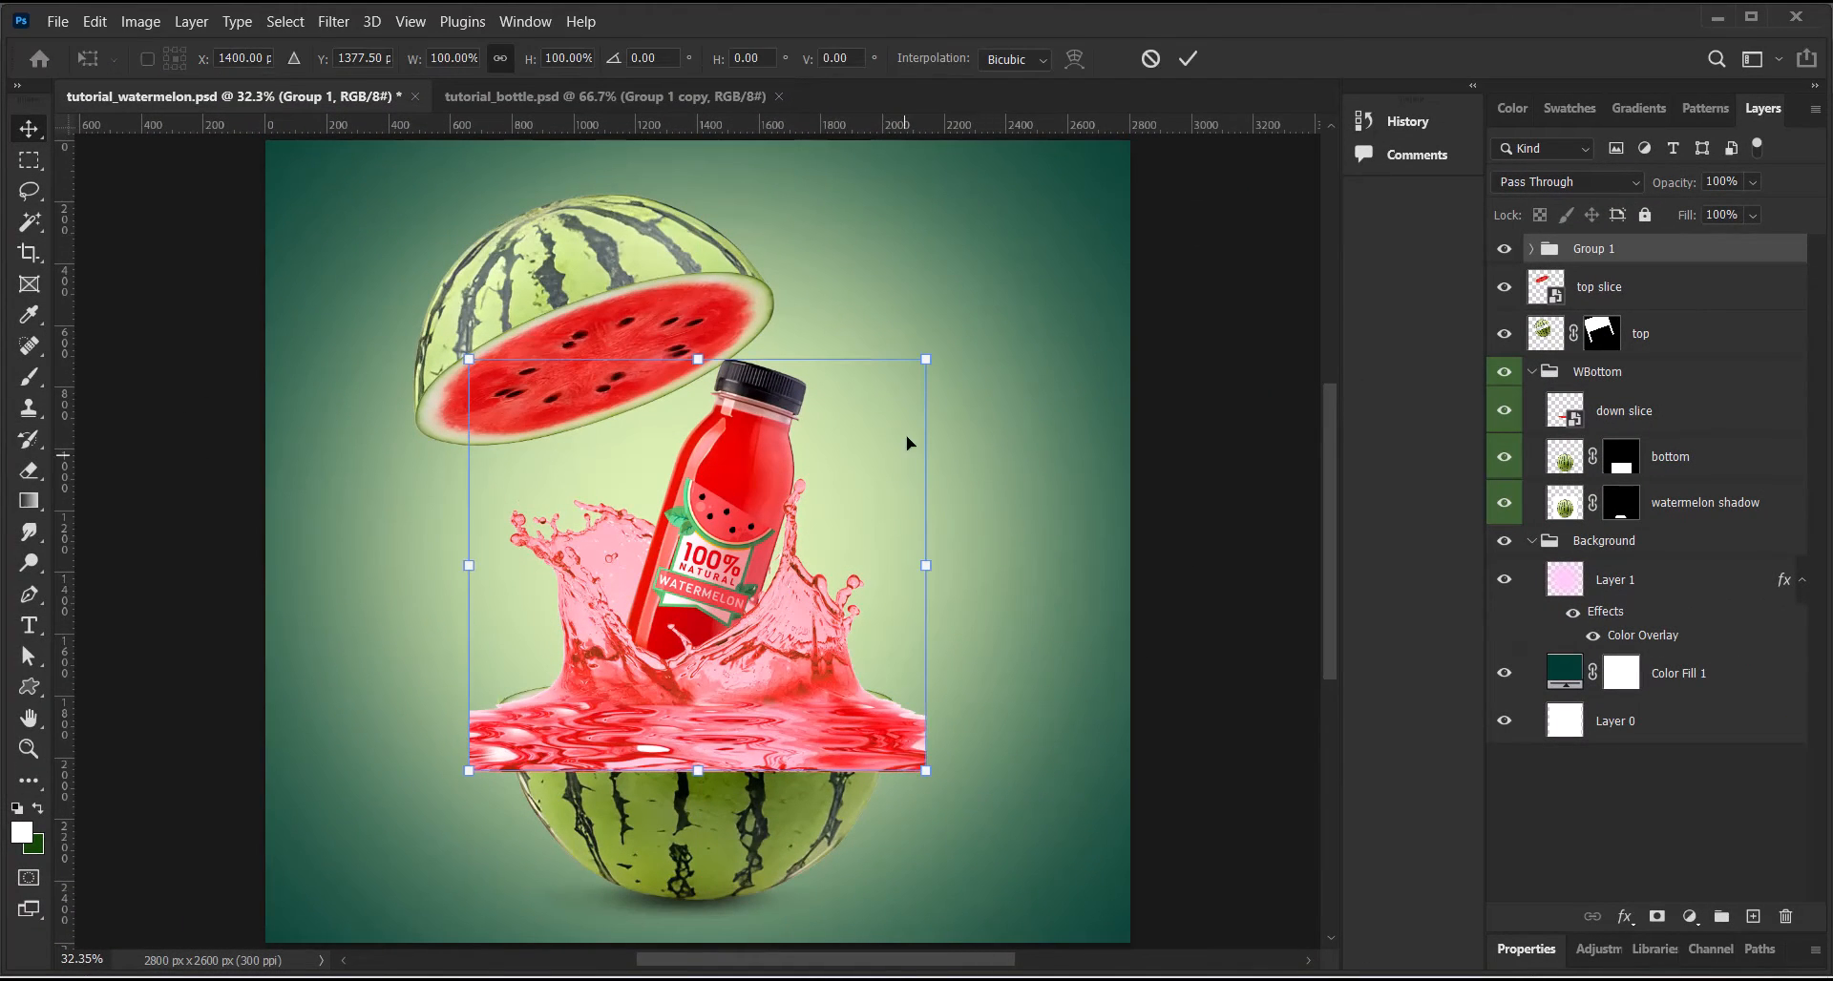
left_click_drag(928, 359, 943, 343)
left_click_drag(724, 530, 711, 532)
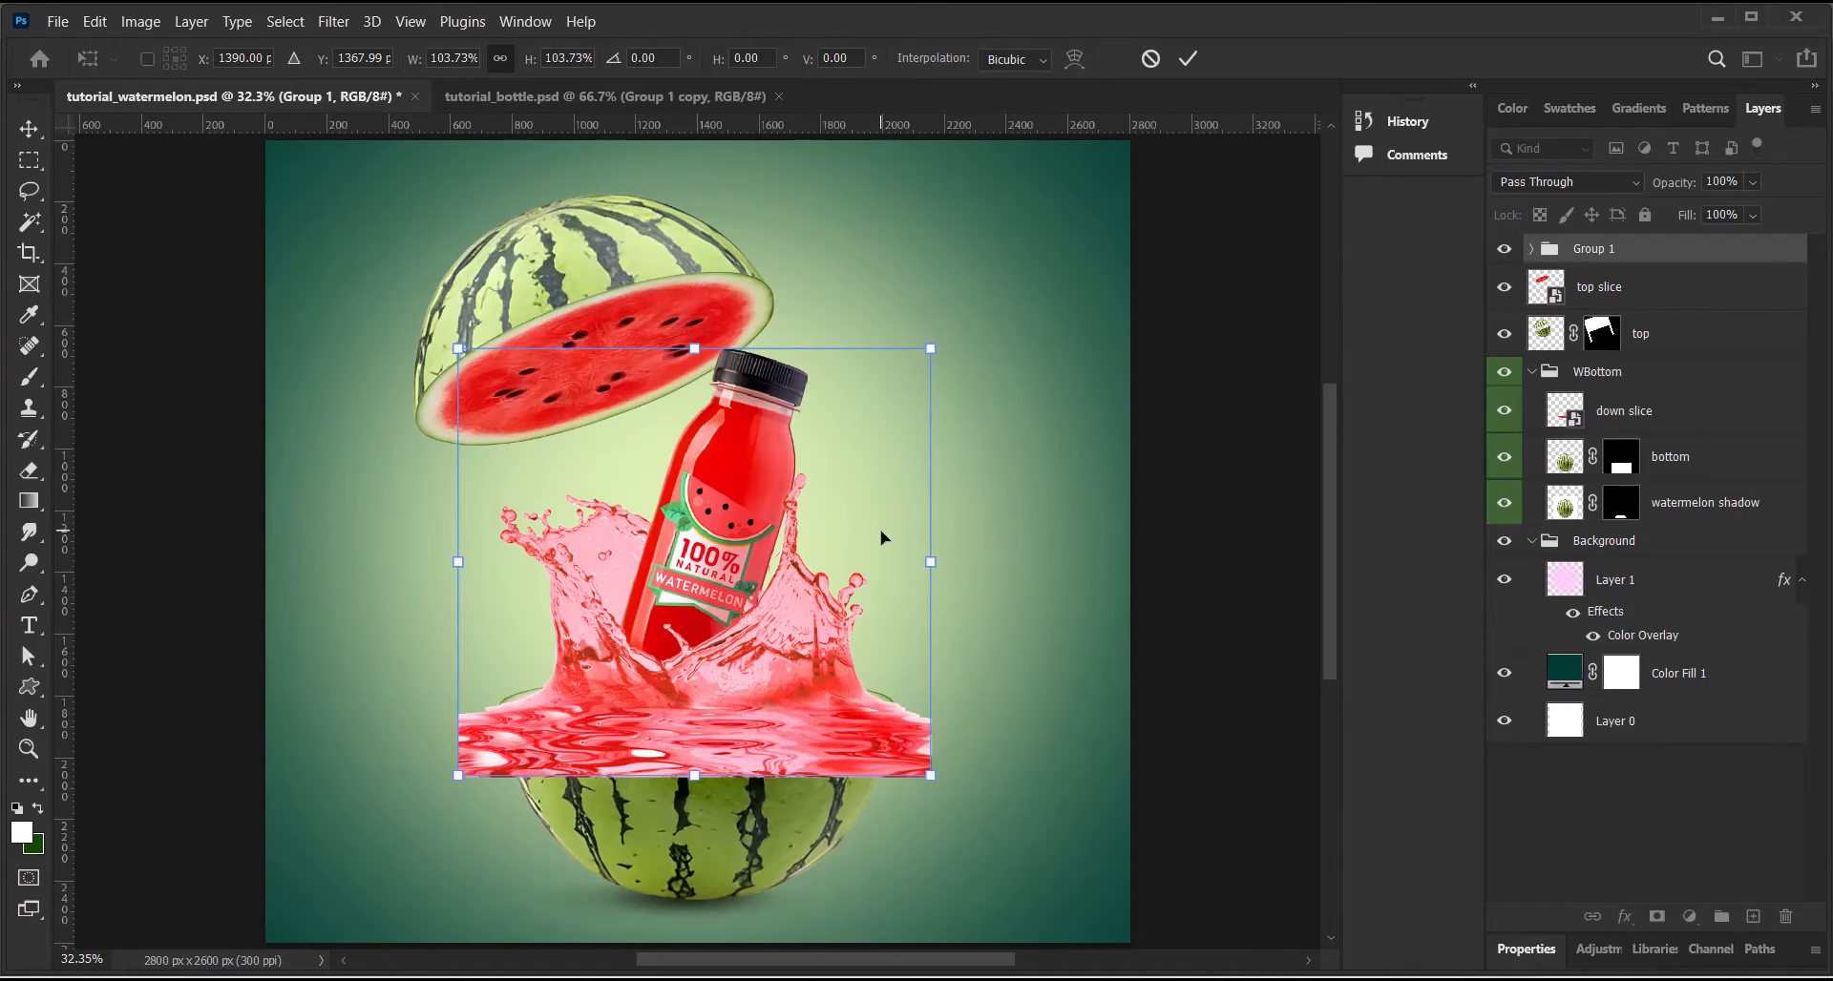
left_click(1188, 59)
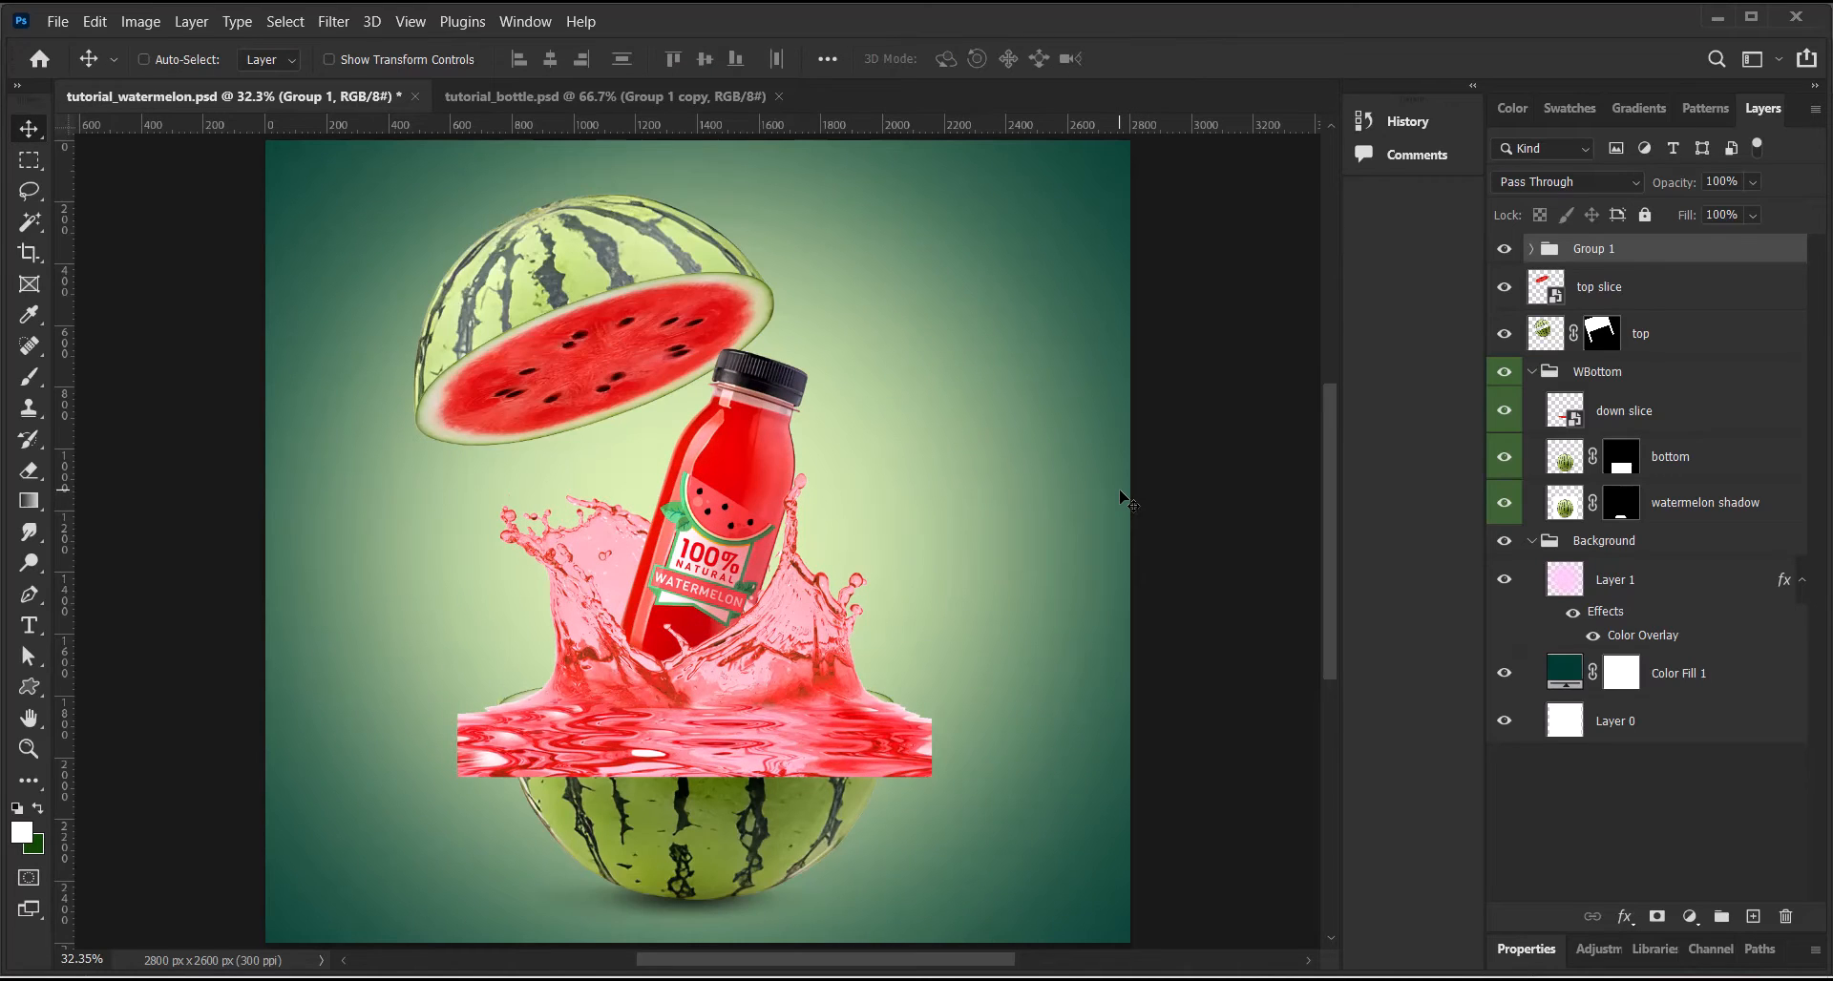
Enlarge the bottle layer inside Group 1 proportionally so that it rises higher out of the splash
left_click(1529, 249)
left_click(1608, 347)
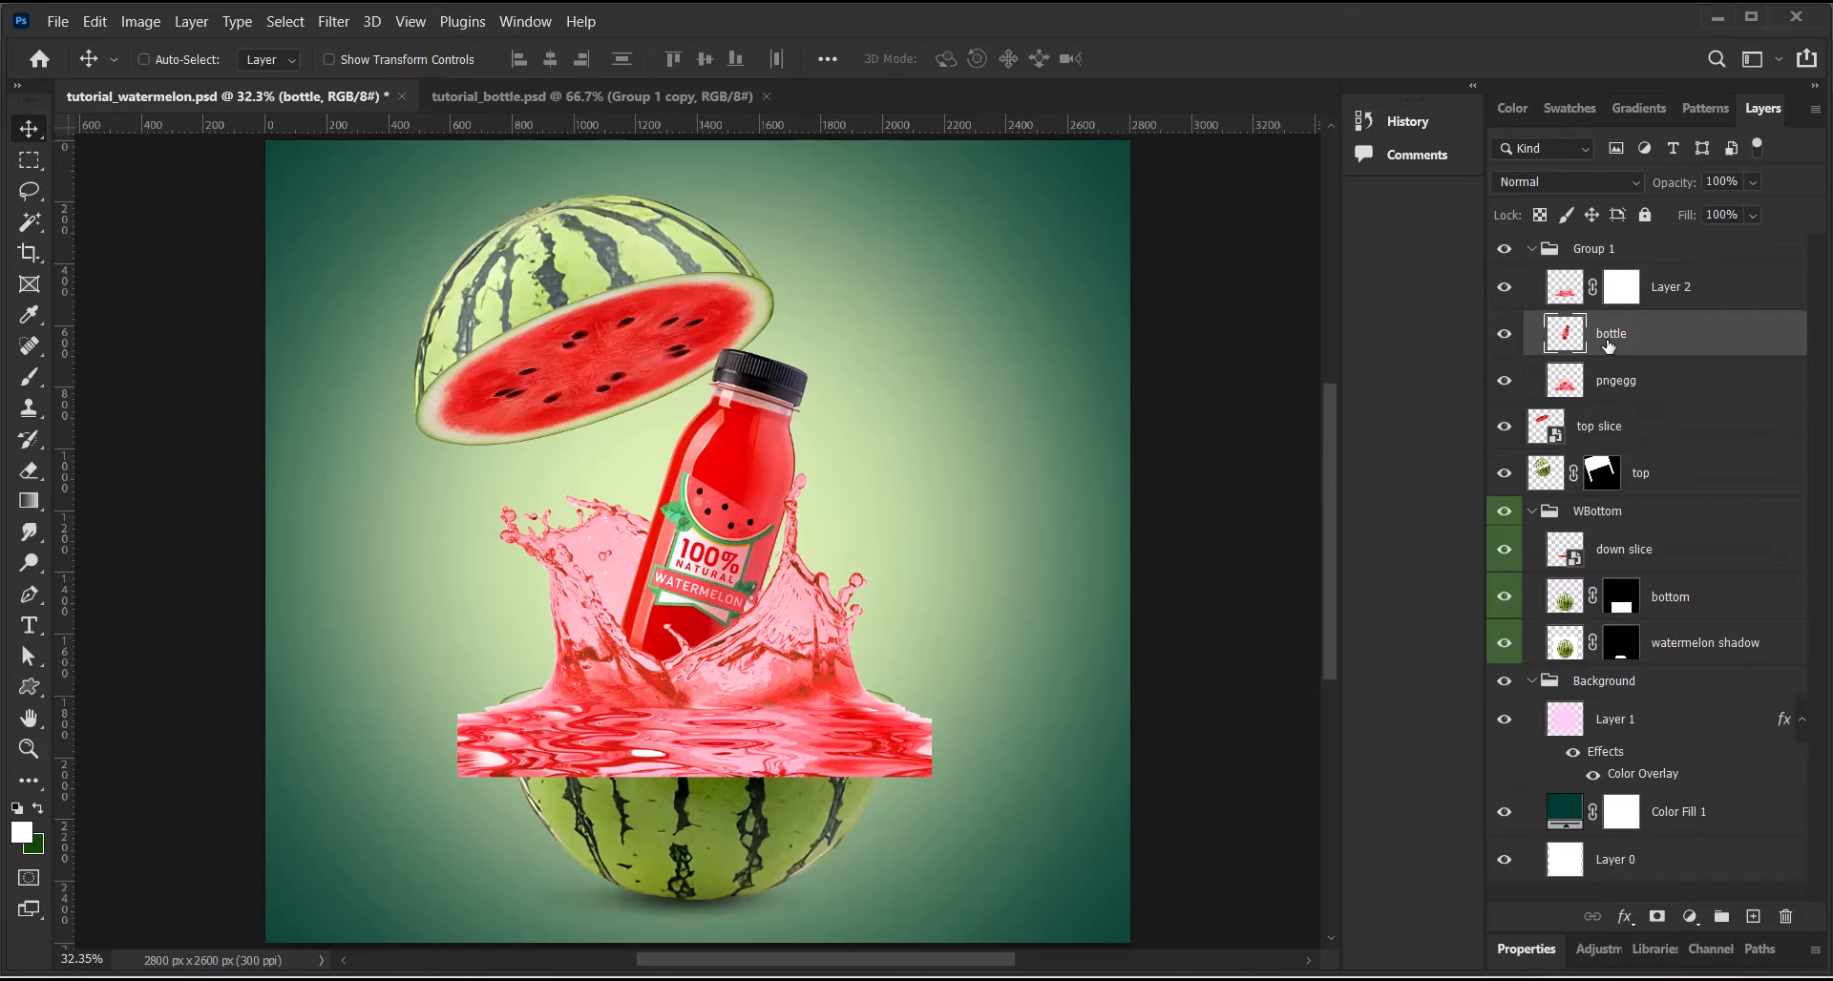
key("ctrl+t")
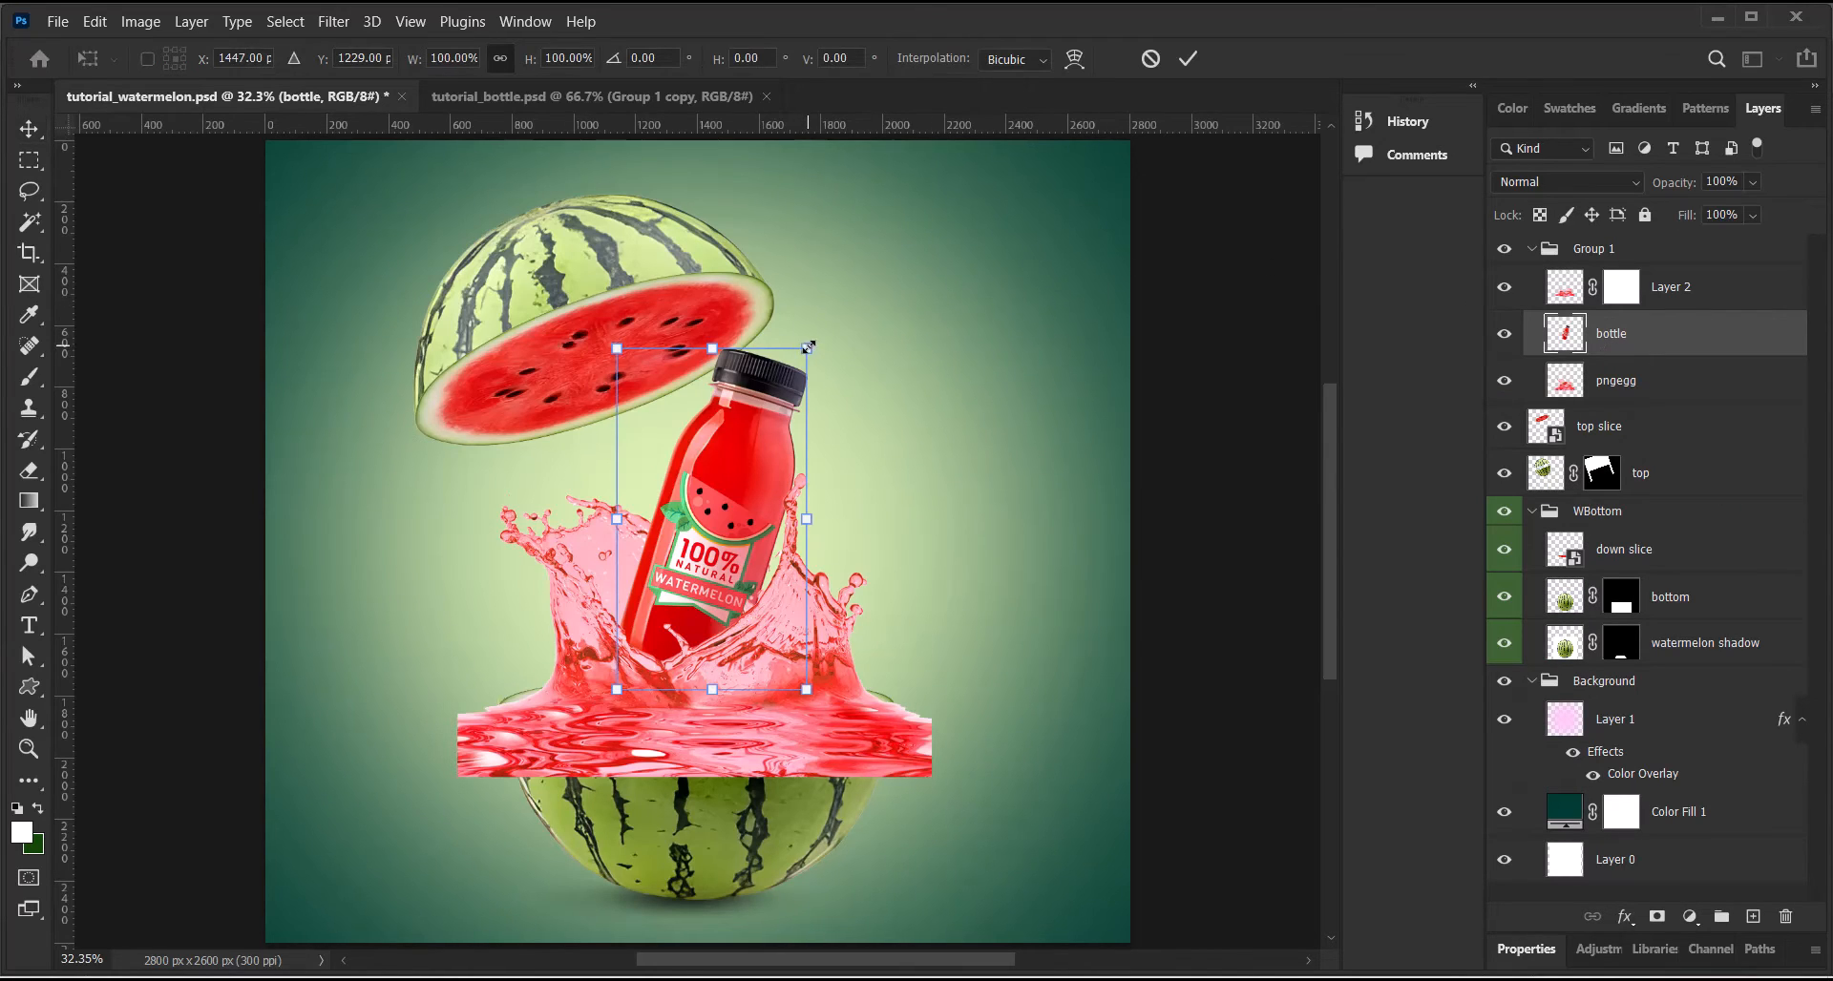
left_click_drag(807, 349, 844, 307)
key("Return")
left_click(1531, 248)
Add a layer mask to Group 1 and paint away the juice outside the bottom half's rim with a soft black 400 px brush, 0% hardness
left_click(1603, 243)
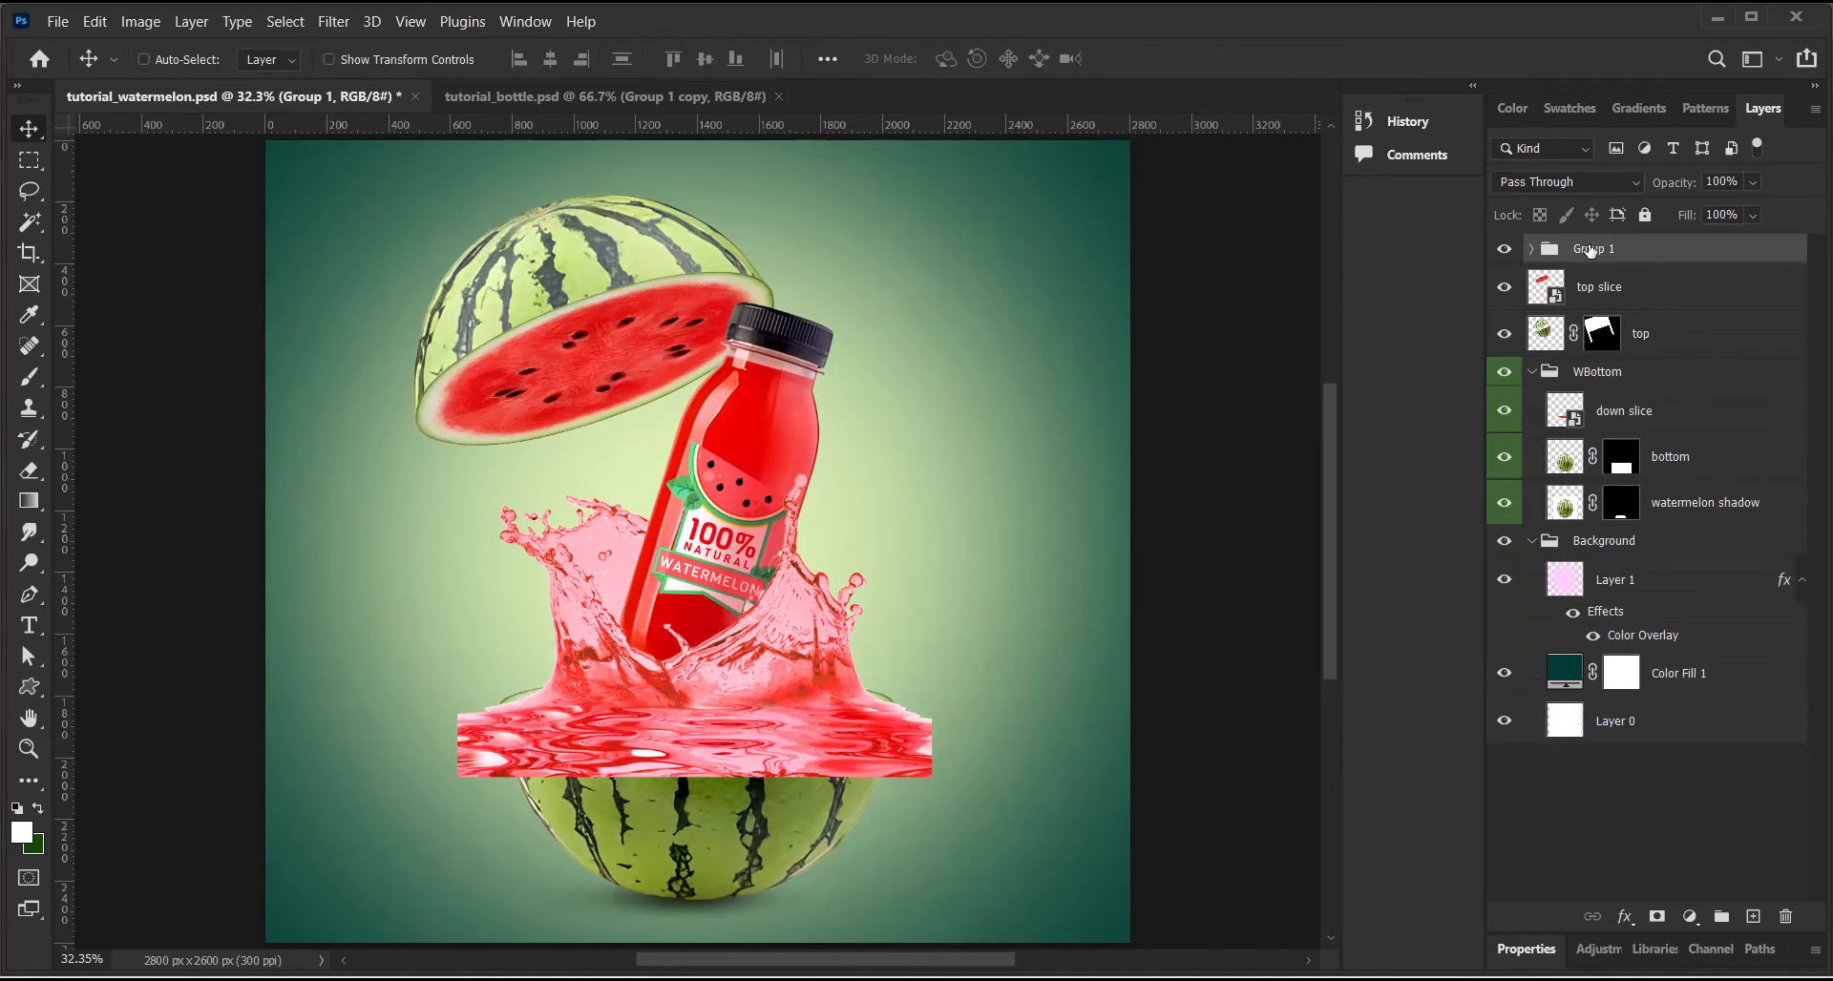
left_click(1658, 916)
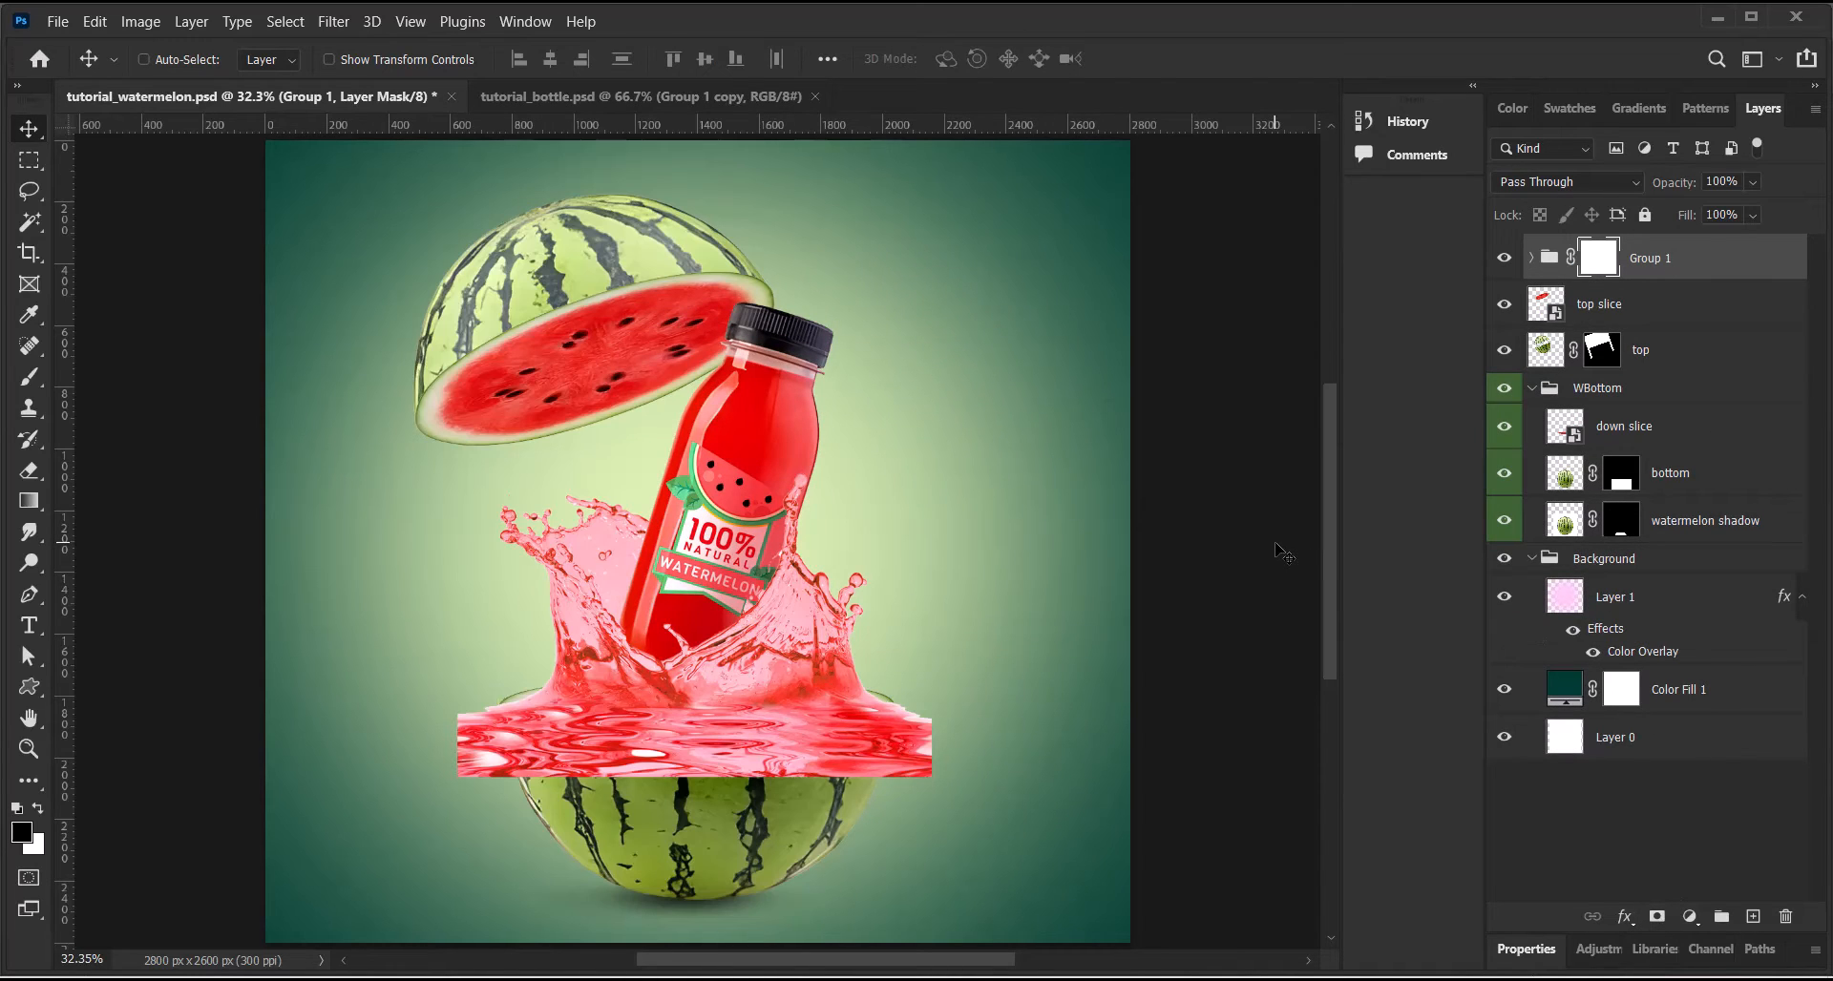
left_click(25, 386)
left_click(179, 59)
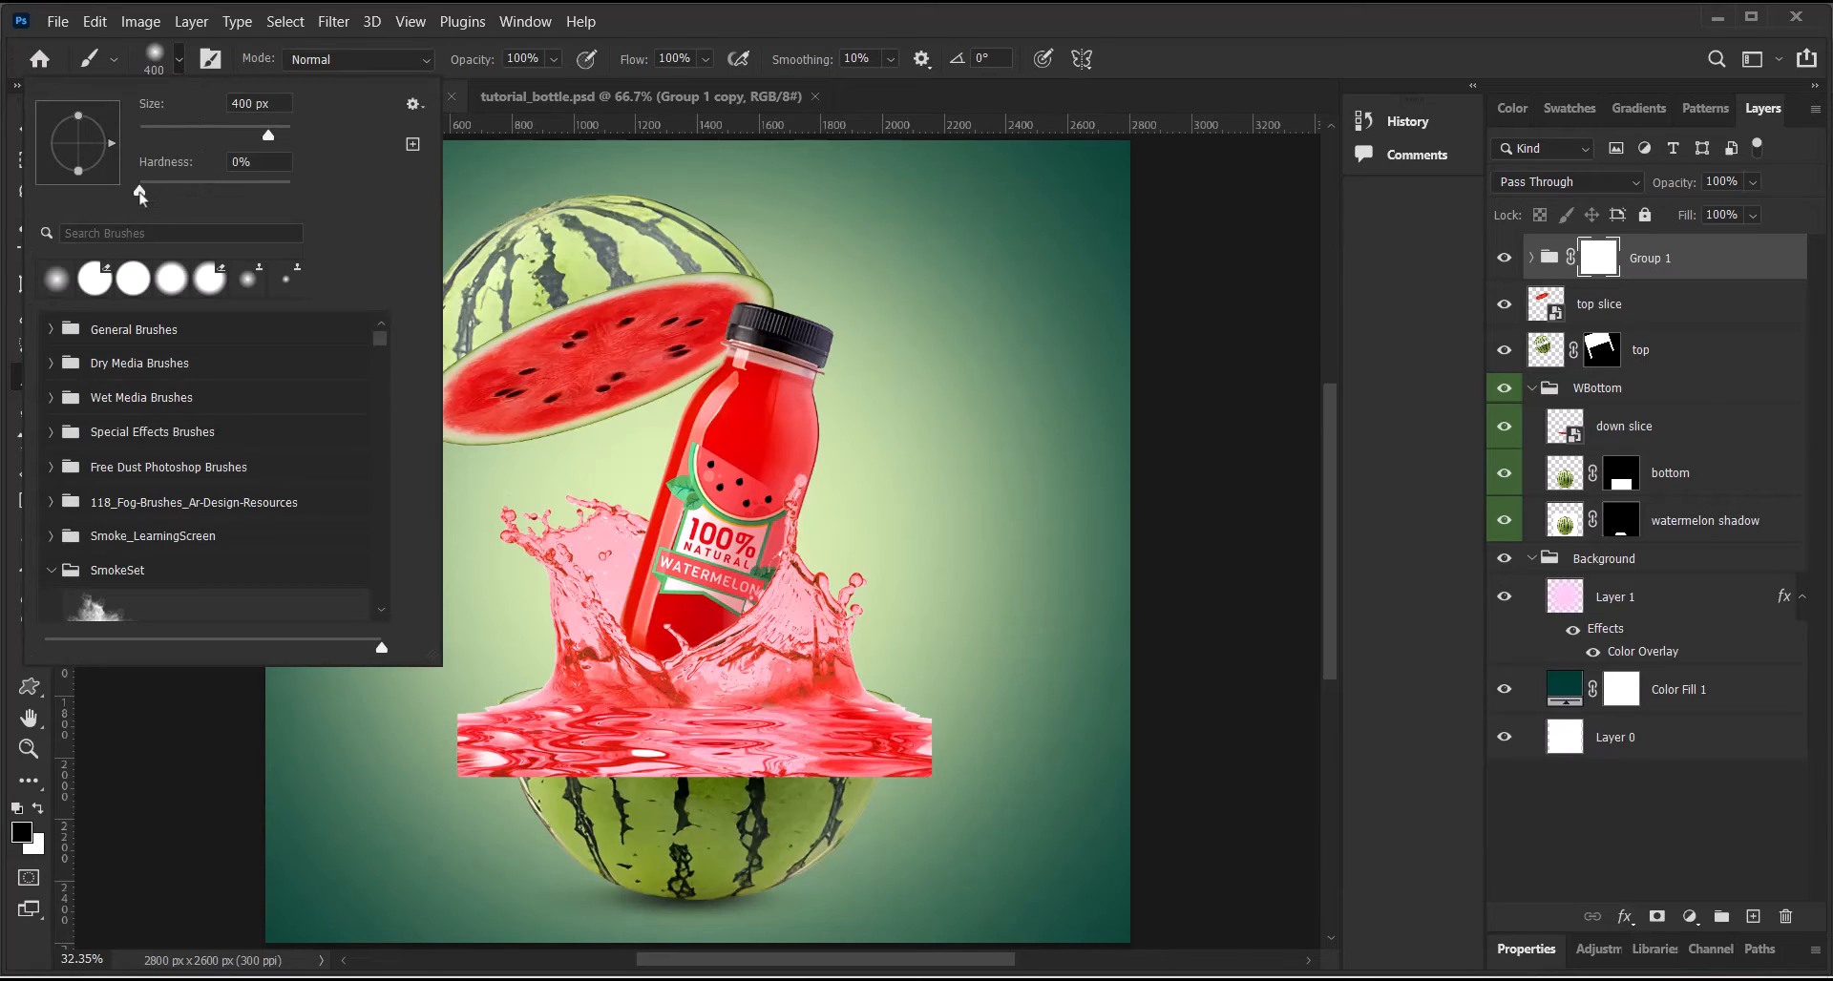
left_click(842, 17)
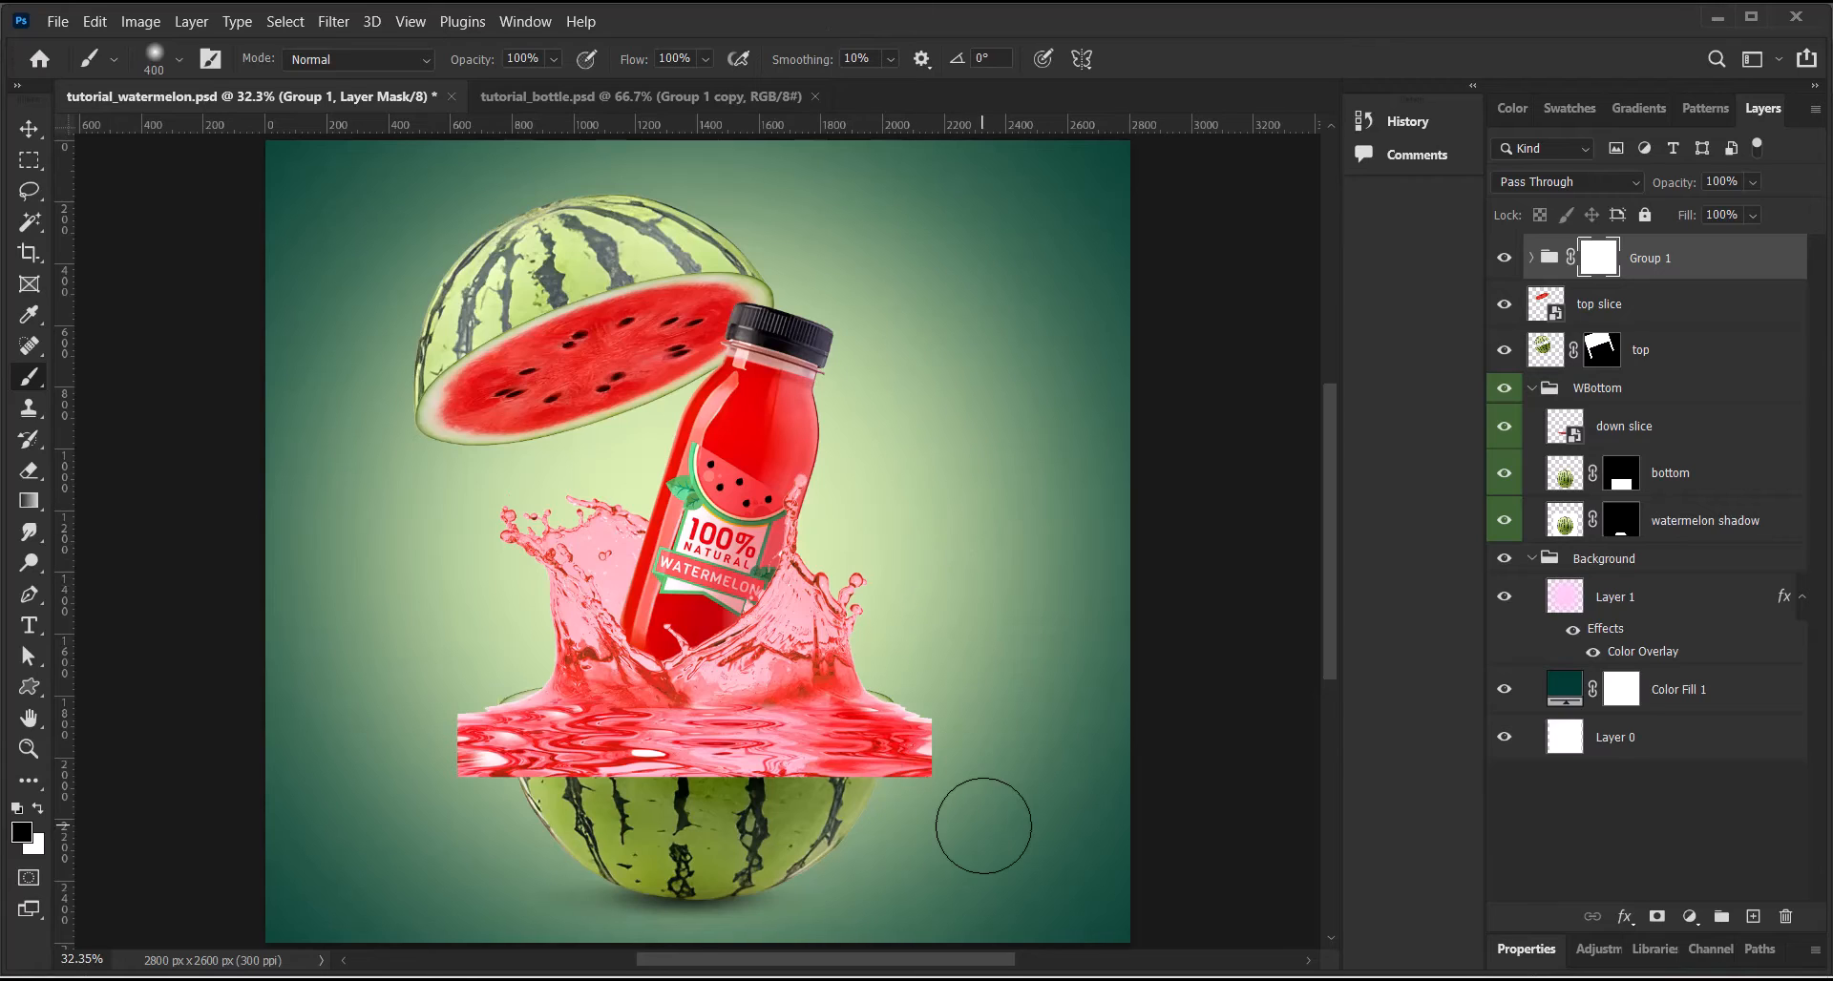
mouse_move(984, 704)
left_mouse_down()
mouse_move(888, 803)
mouse_move(963, 729)
mouse_move(860, 807)
mouse_move(708, 828)
mouse_move(538, 827)
mouse_move(441, 770)
mouse_move(420, 728)
mouse_move(450, 796)
mouse_move(433, 733)
mouse_move(472, 799)
mouse_move(454, 745)
mouse_move(538, 807)
mouse_move(744, 817)
mouse_move(932, 805)
mouse_move(964, 738)
mouse_move(959, 725)
mouse_move(920, 778)
mouse_move(960, 725)
mouse_move(952, 697)
mouse_move(931, 756)
mouse_move(948, 709)
mouse_move(805, 807)
mouse_move(615, 818)
mouse_move(845, 792)
mouse_move(614, 809)
mouse_move(473, 752)
mouse_move(558, 799)
mouse_move(946, 799)
mouse_move(923, 729)
mouse_move(571, 780)
mouse_move(478, 736)
mouse_move(521, 770)
mouse_move(837, 782)
mouse_move(583, 792)
left_mouse_up()
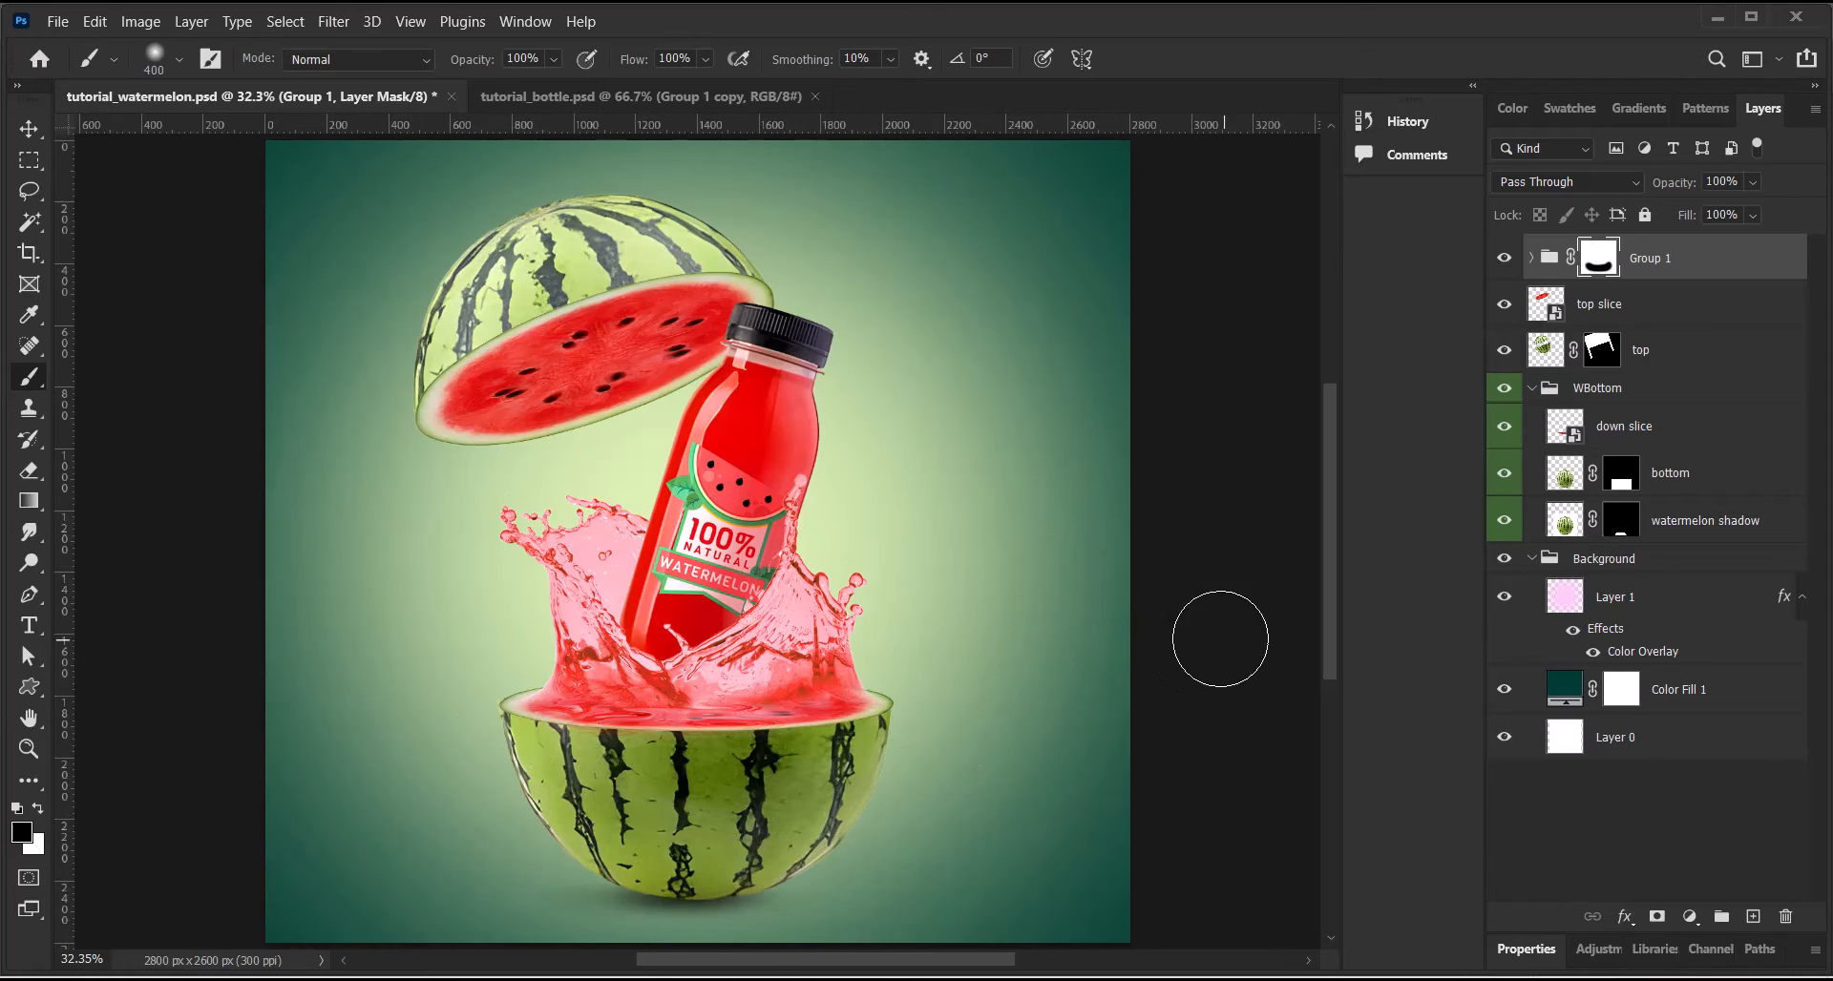
key("v")
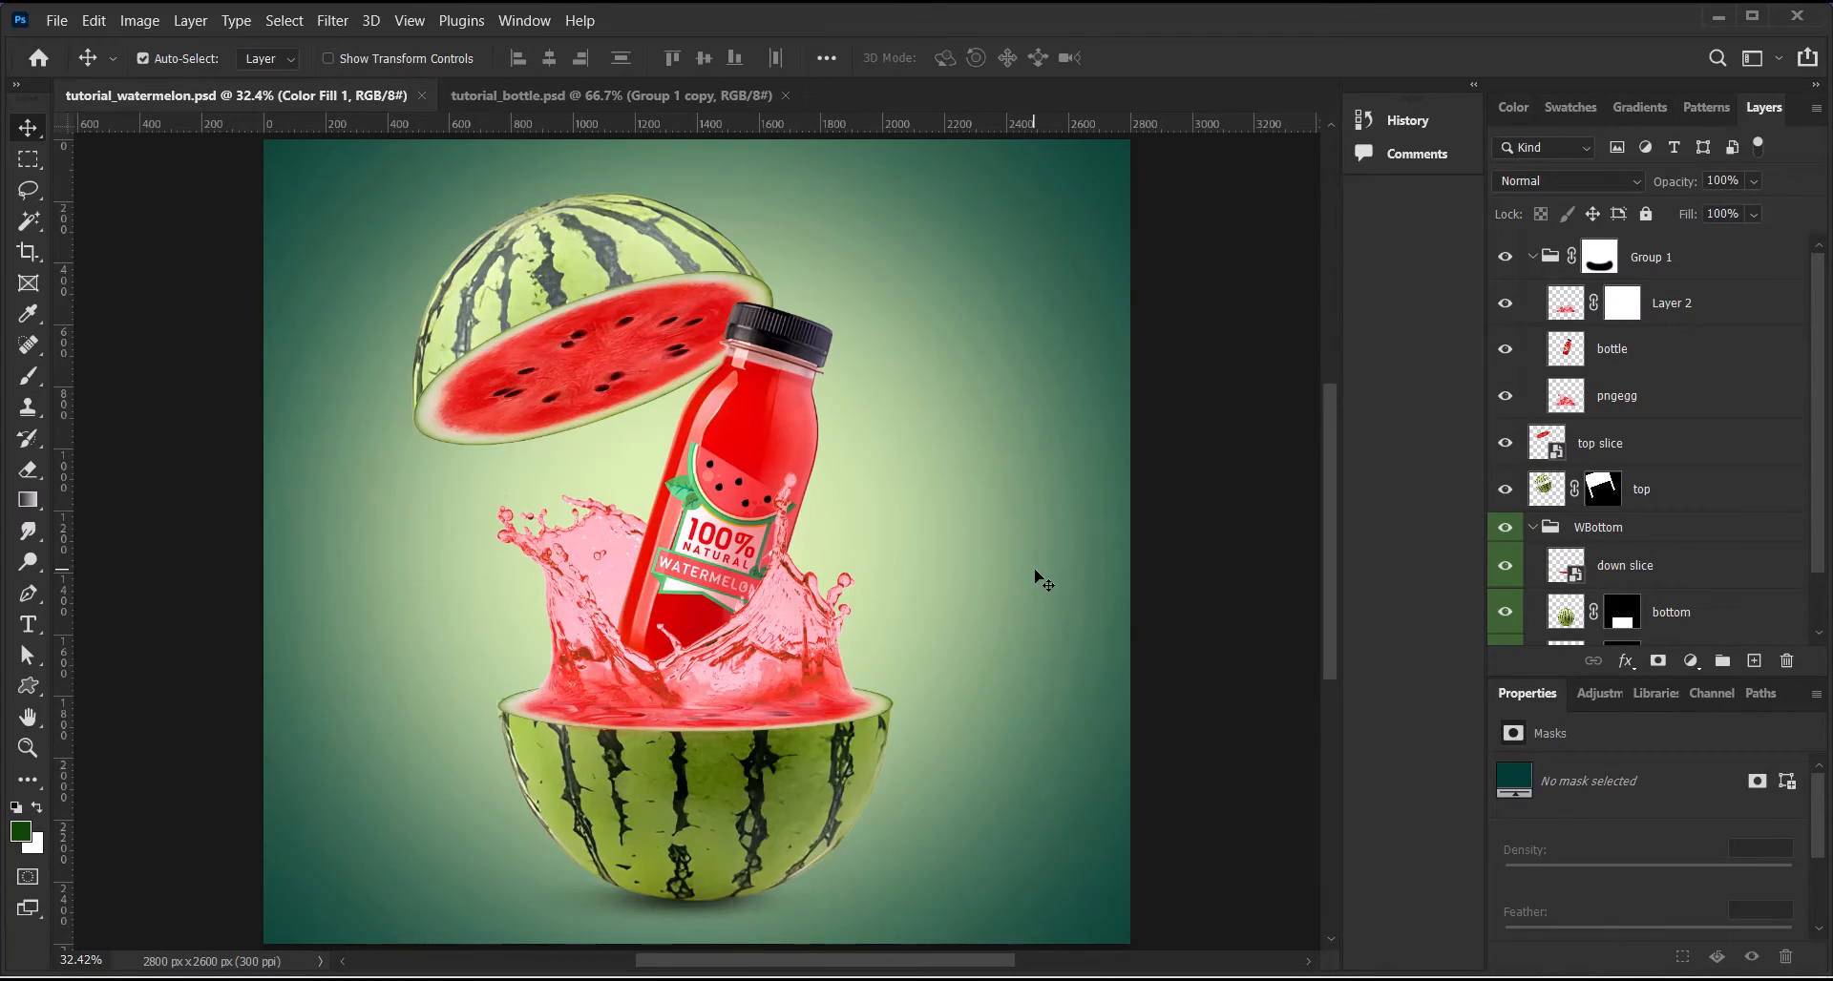
Extend the canvas height to 3500 px from the centre anchor, keeping the width at 2800 px
key("ctrl+alt+c")
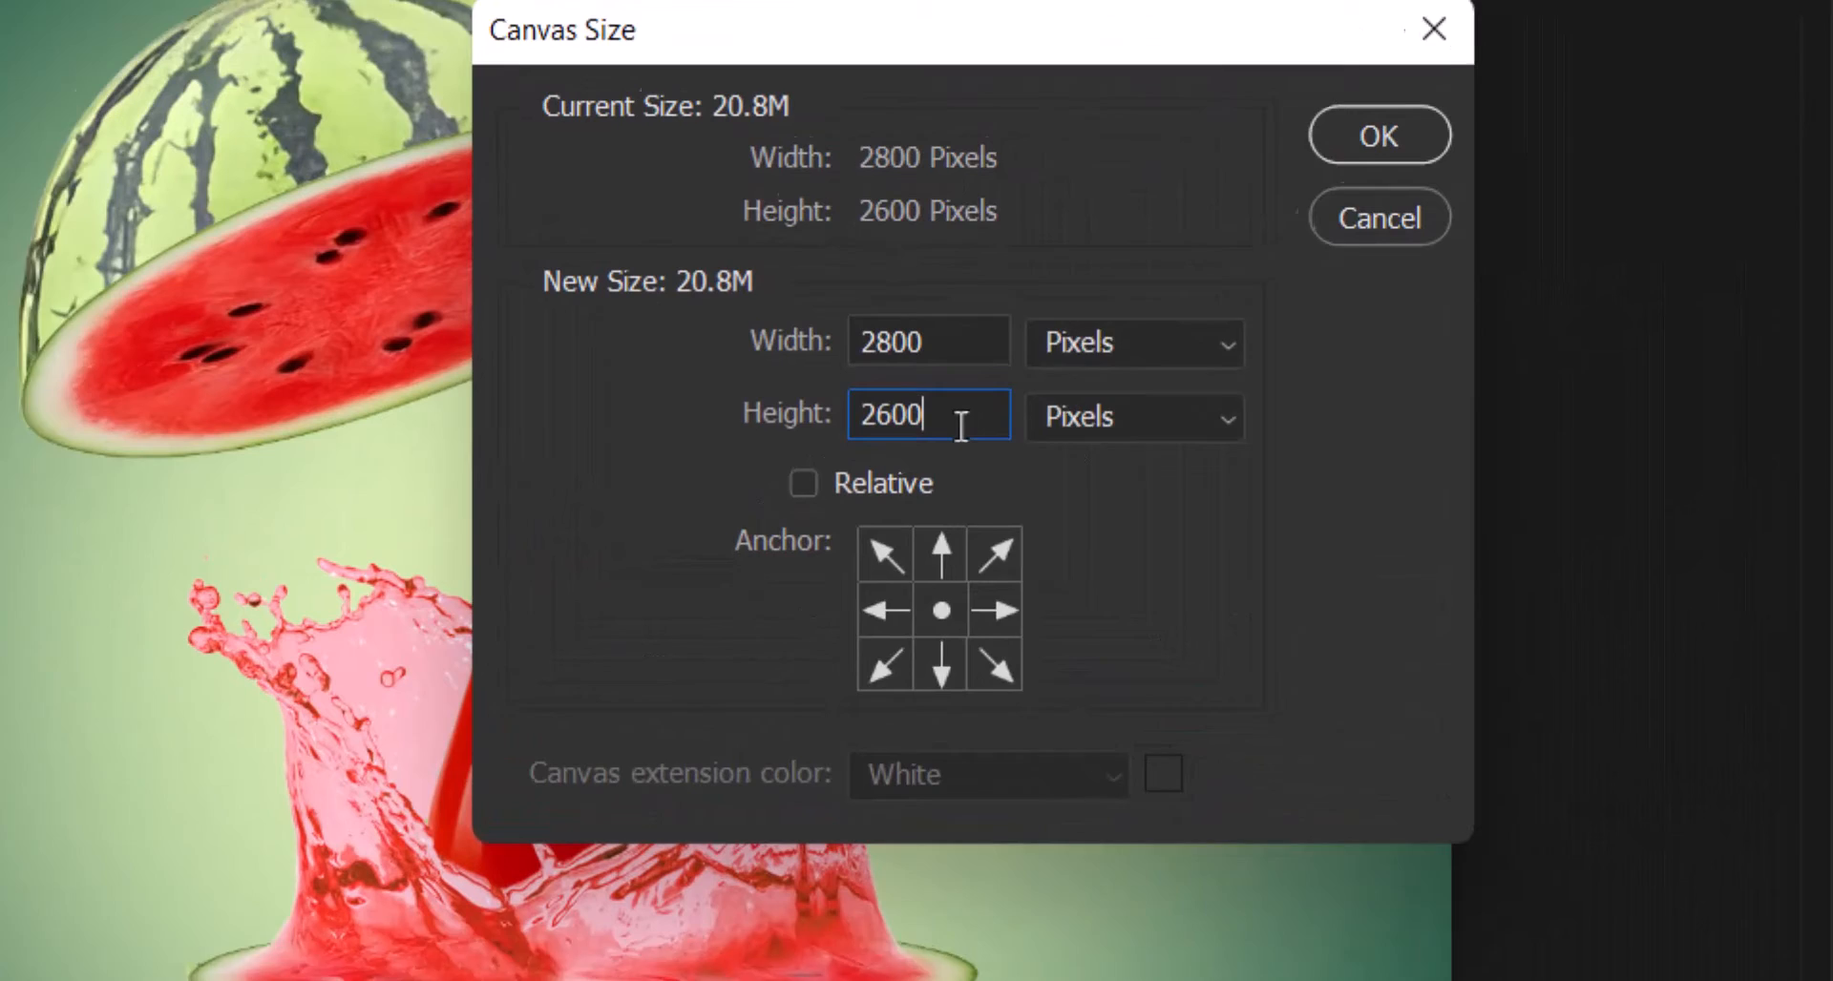
key("BackSpace")
key("BackSpace")
key("BackSpace")
key("BackSpace")
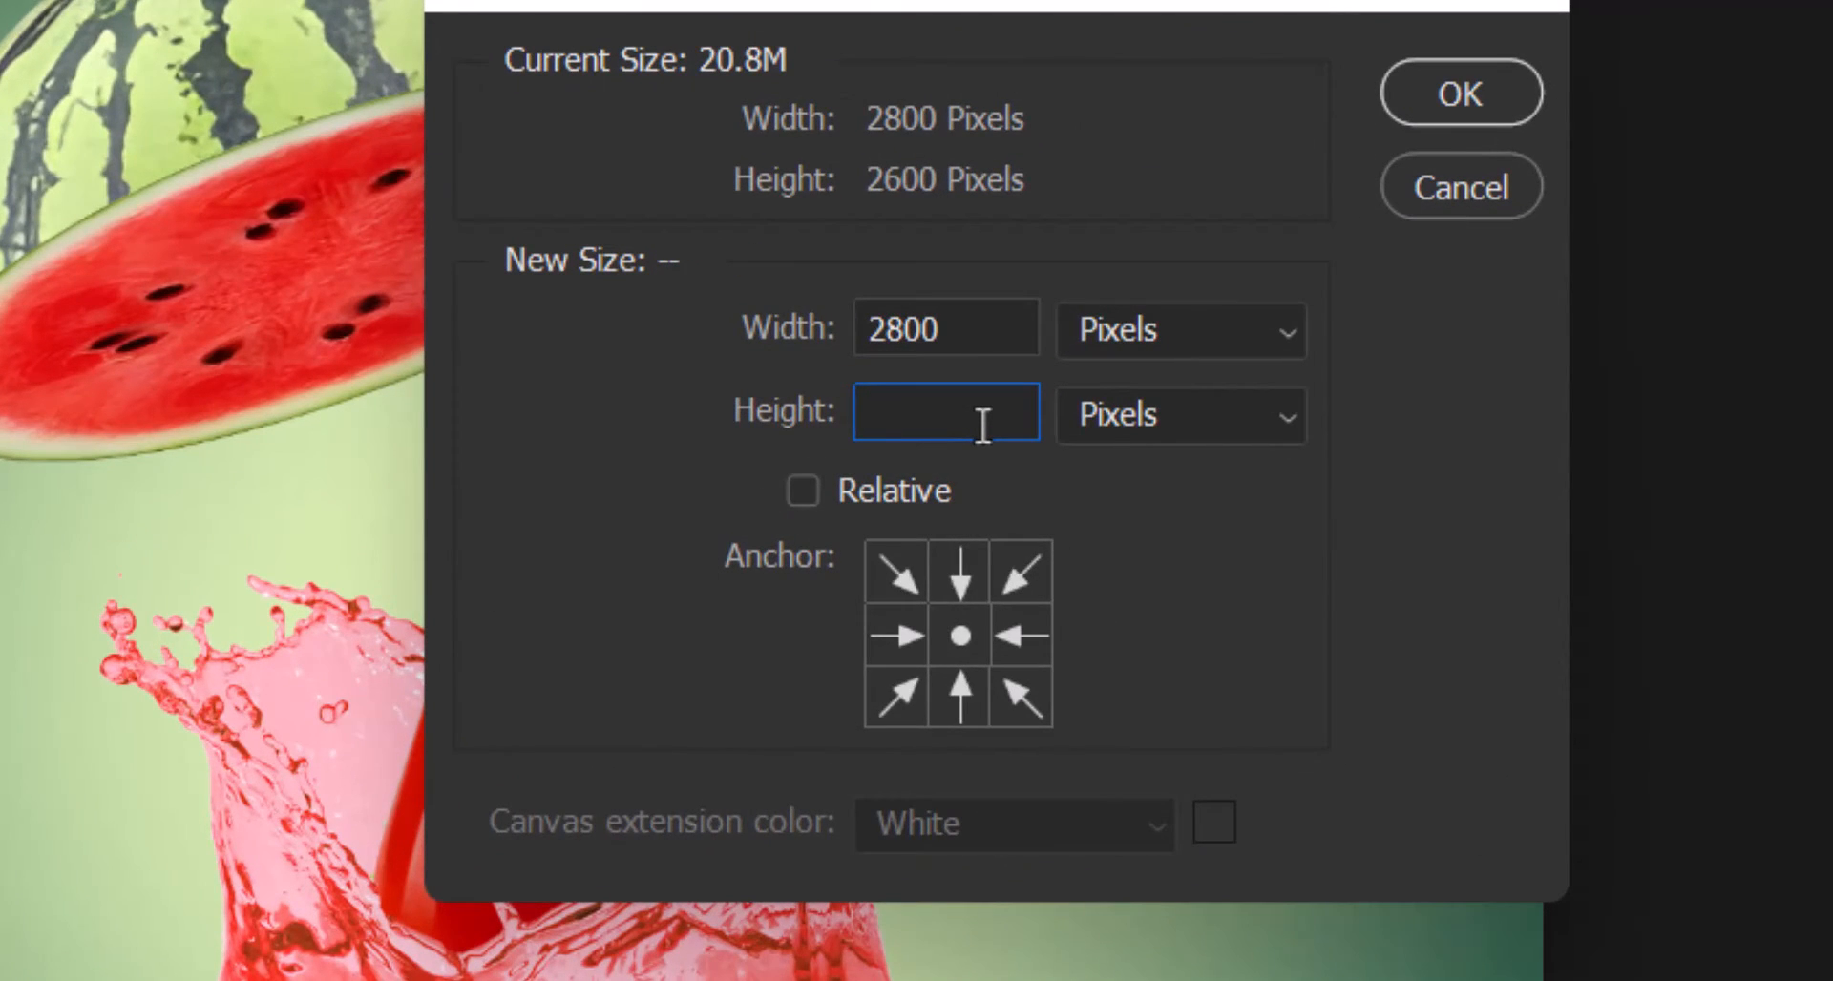
type("3200")
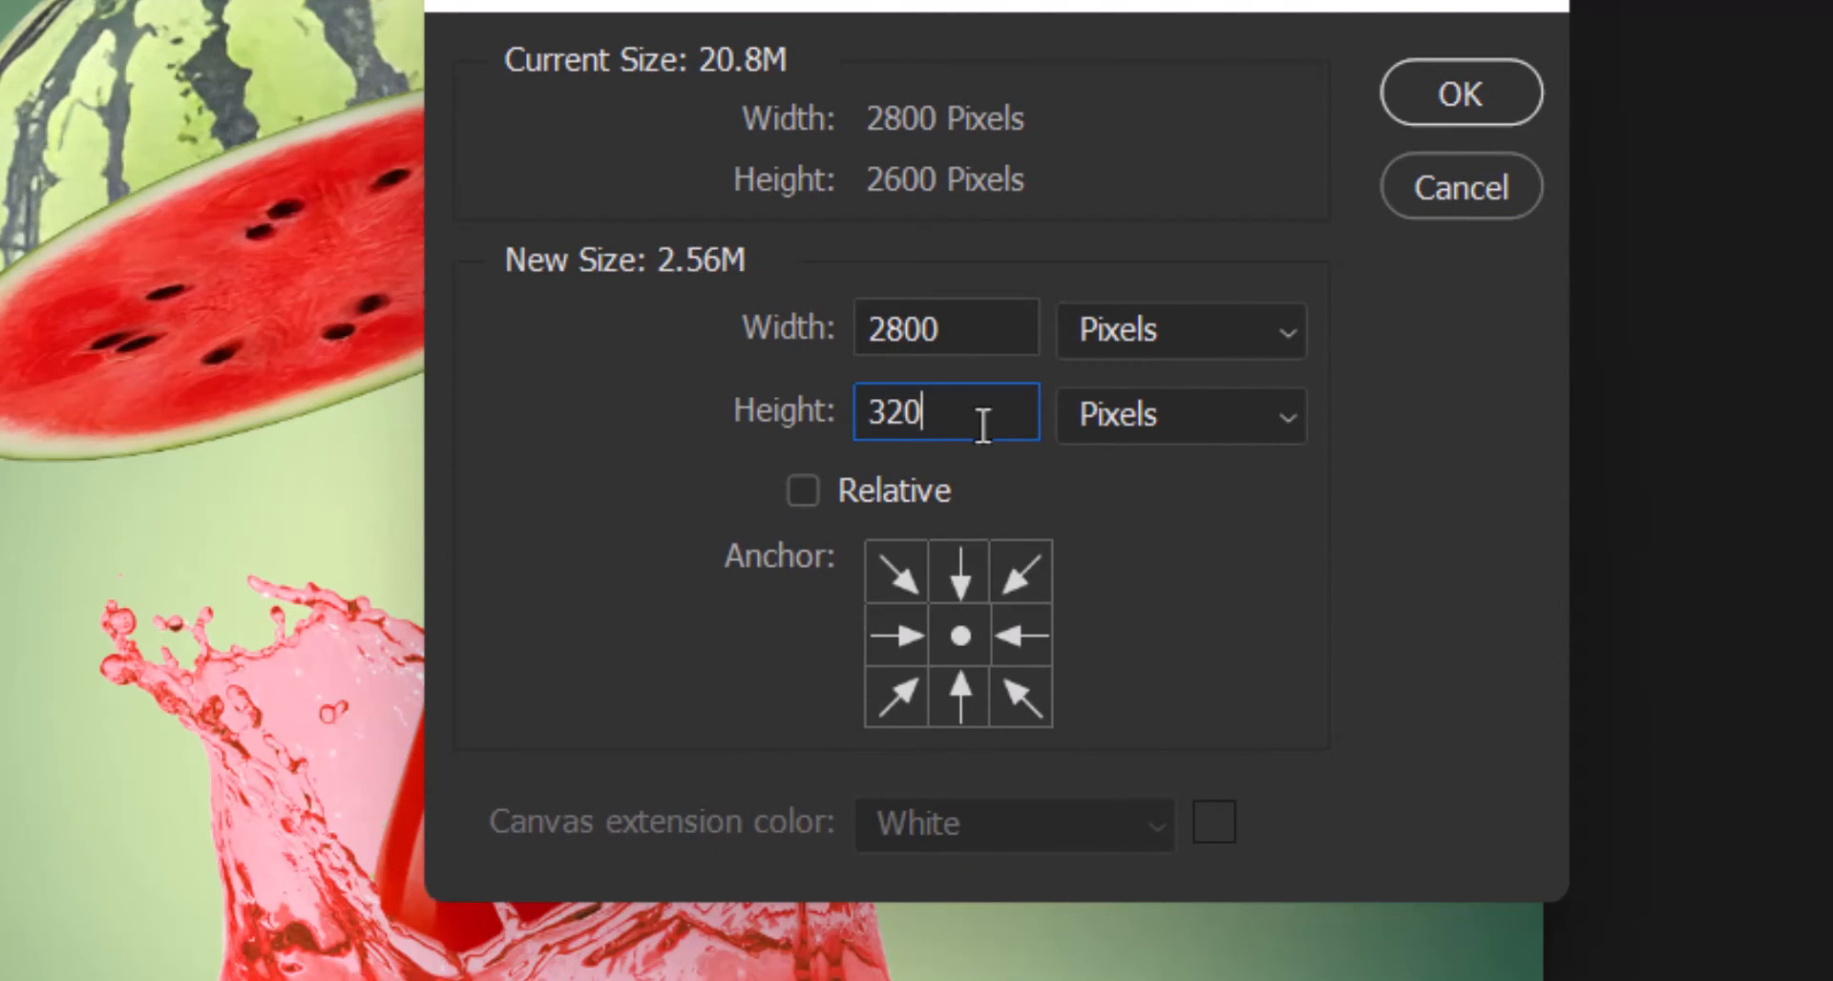
key("BackSpace")
key("BackSpace")
key("BackSpace")
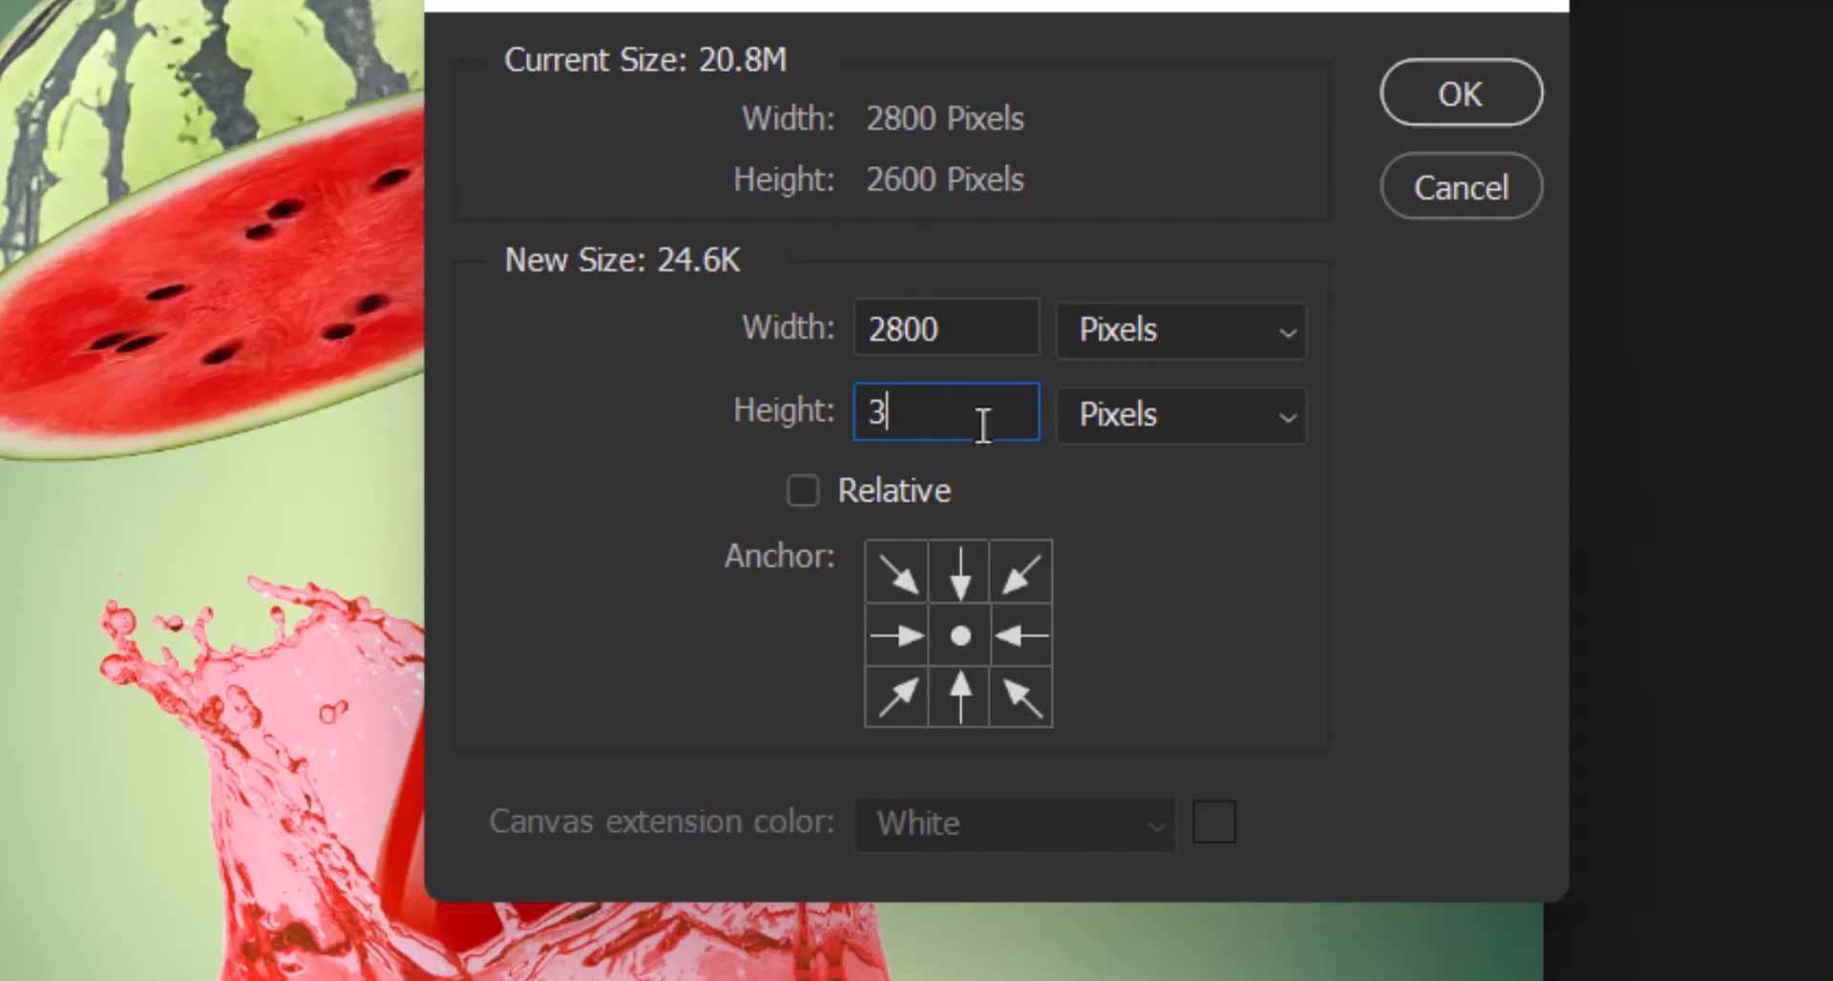
type("500")
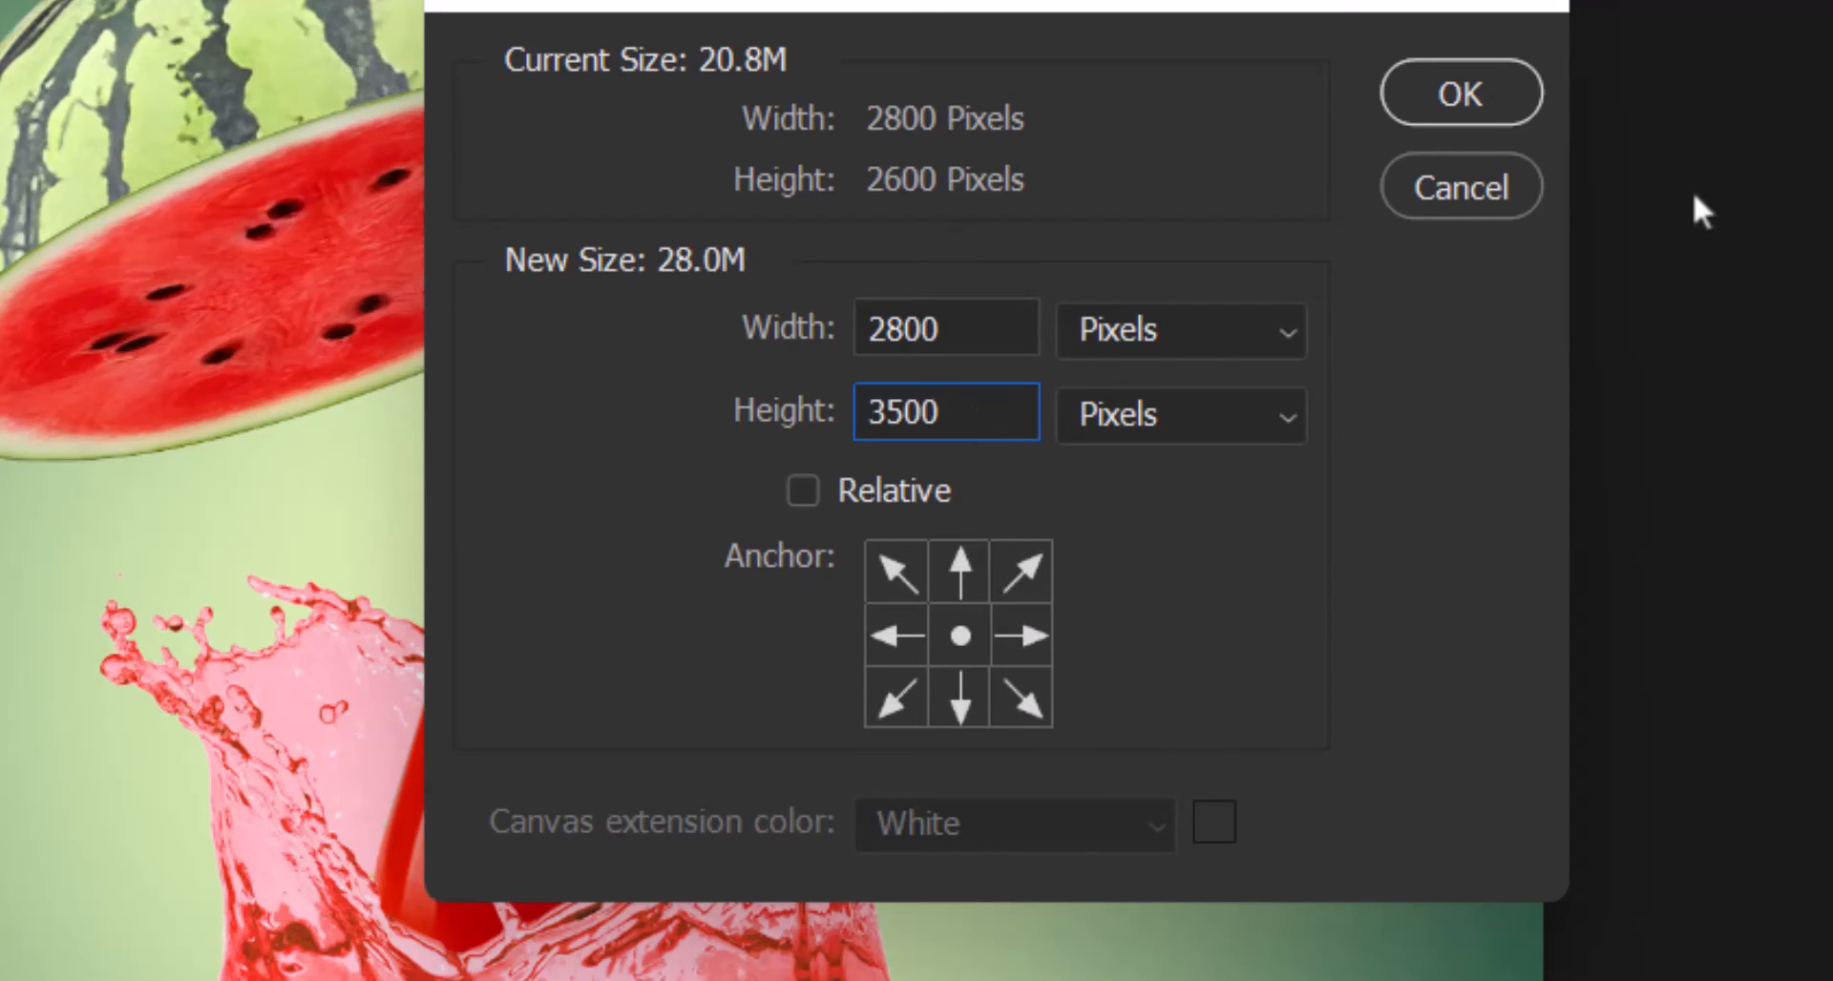
left_click(1494, 100)
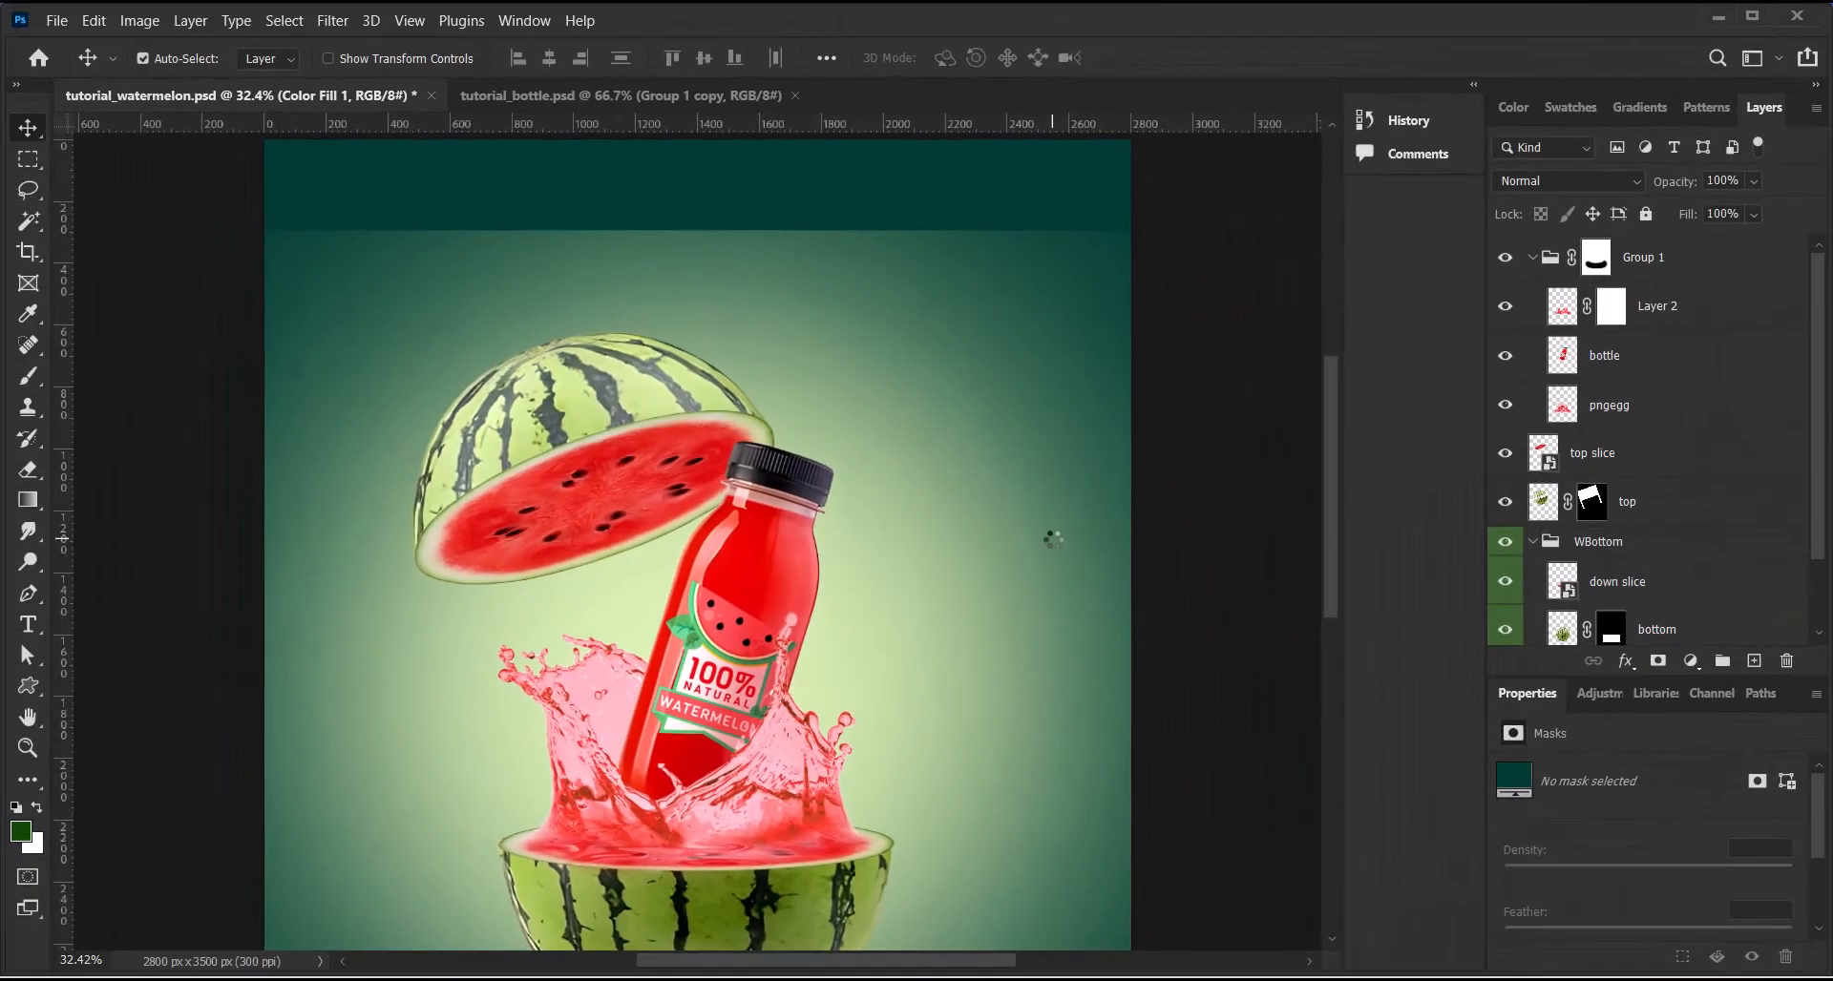
key("ctrl+0")
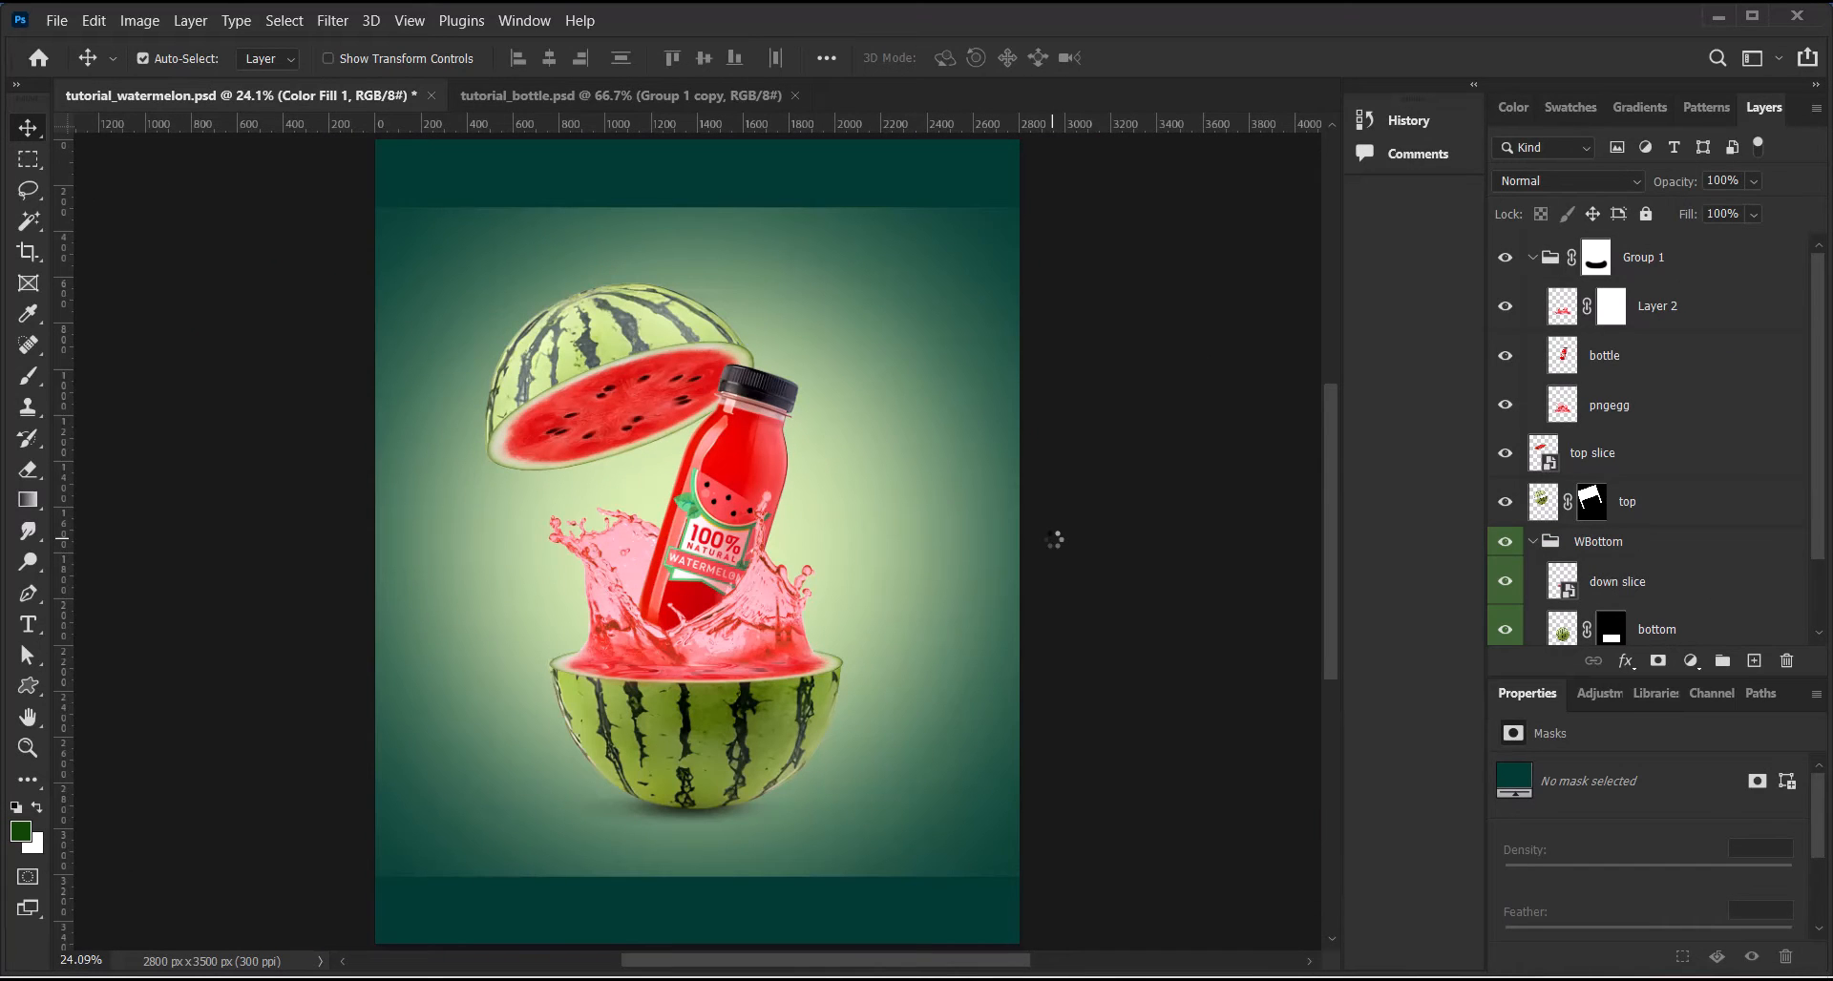
Rename Layer 1 in the Background group as "gradient"
scroll(1722, 520, "down", 2)
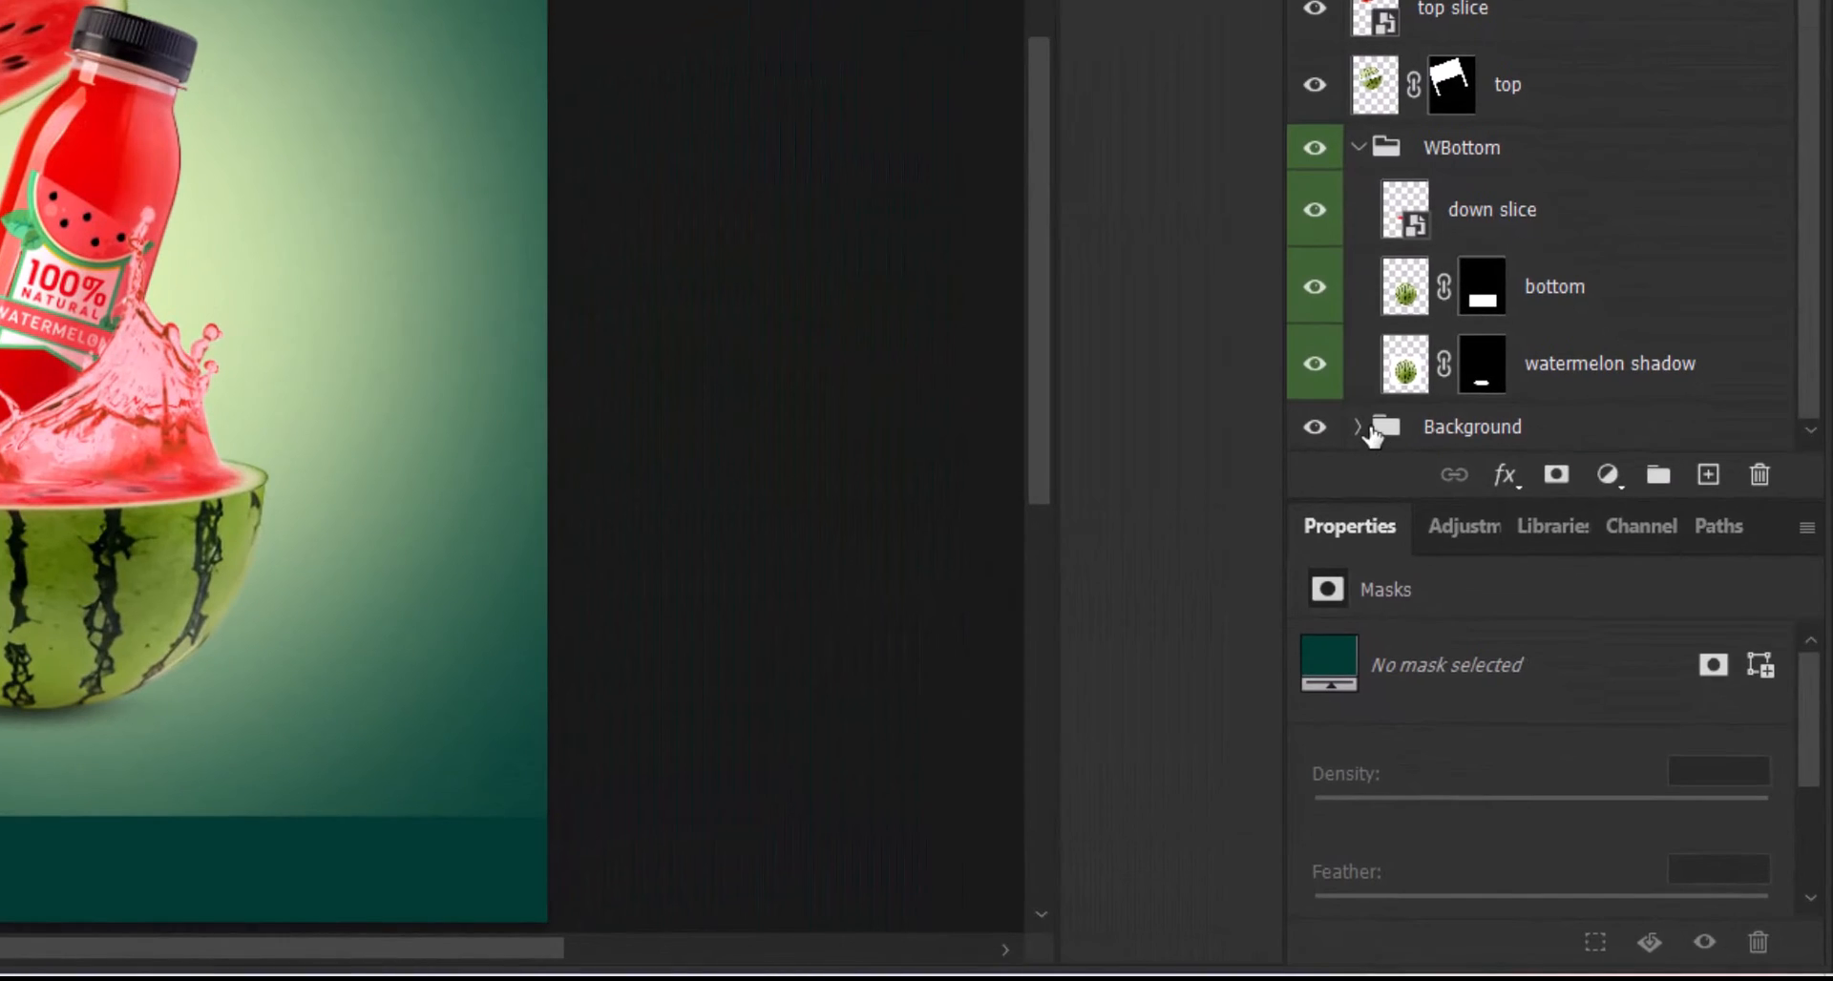
left_click(1535, 630)
scroll(1489, 367, "down", 4)
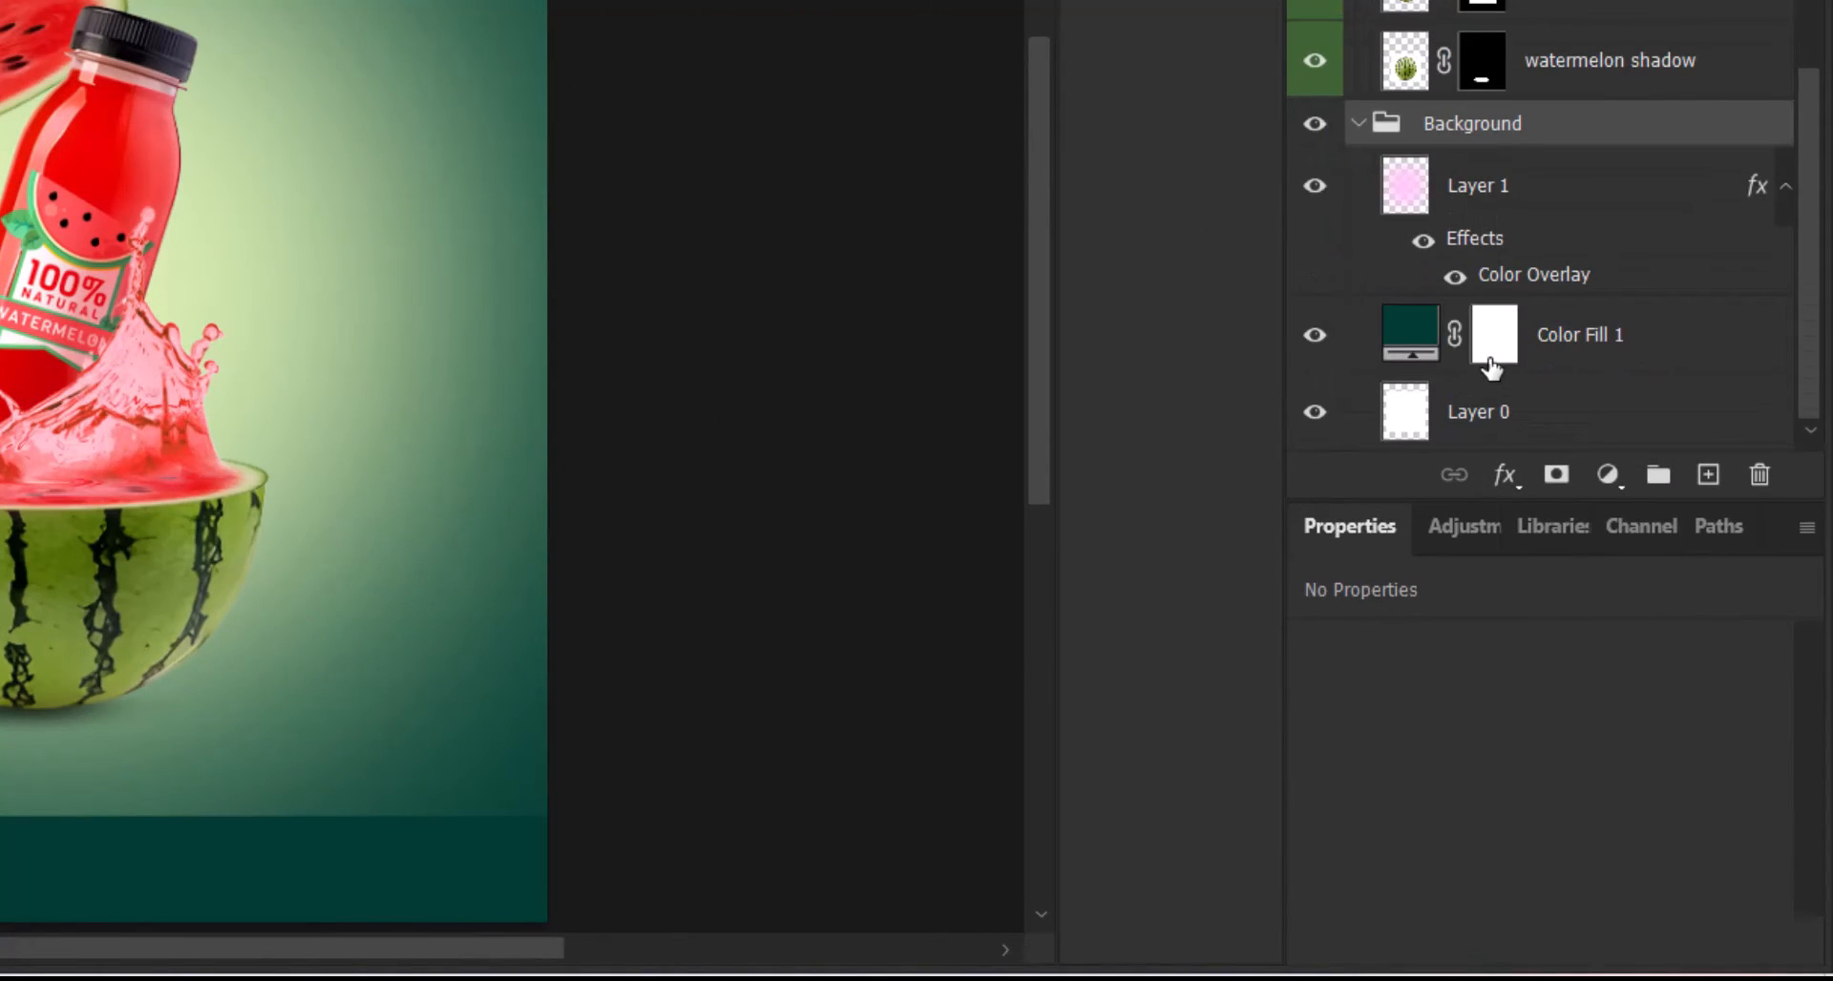
left_click(1405, 185)
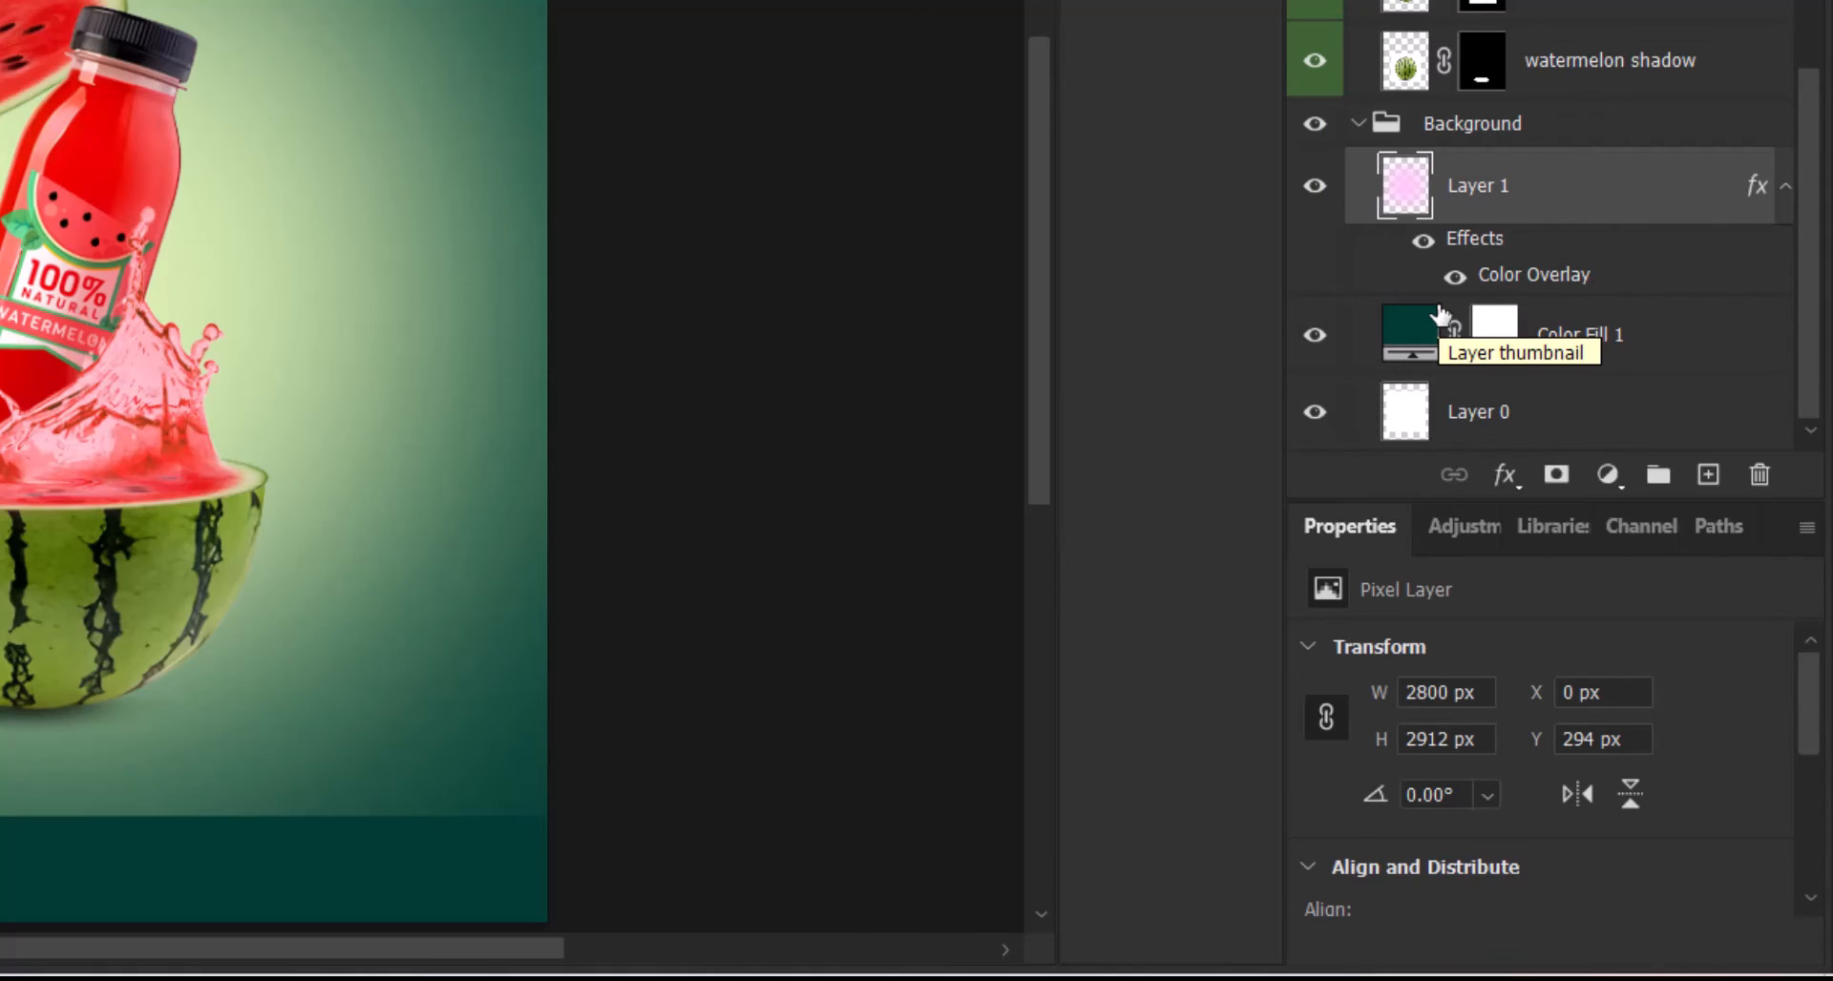
double_click(1478, 195)
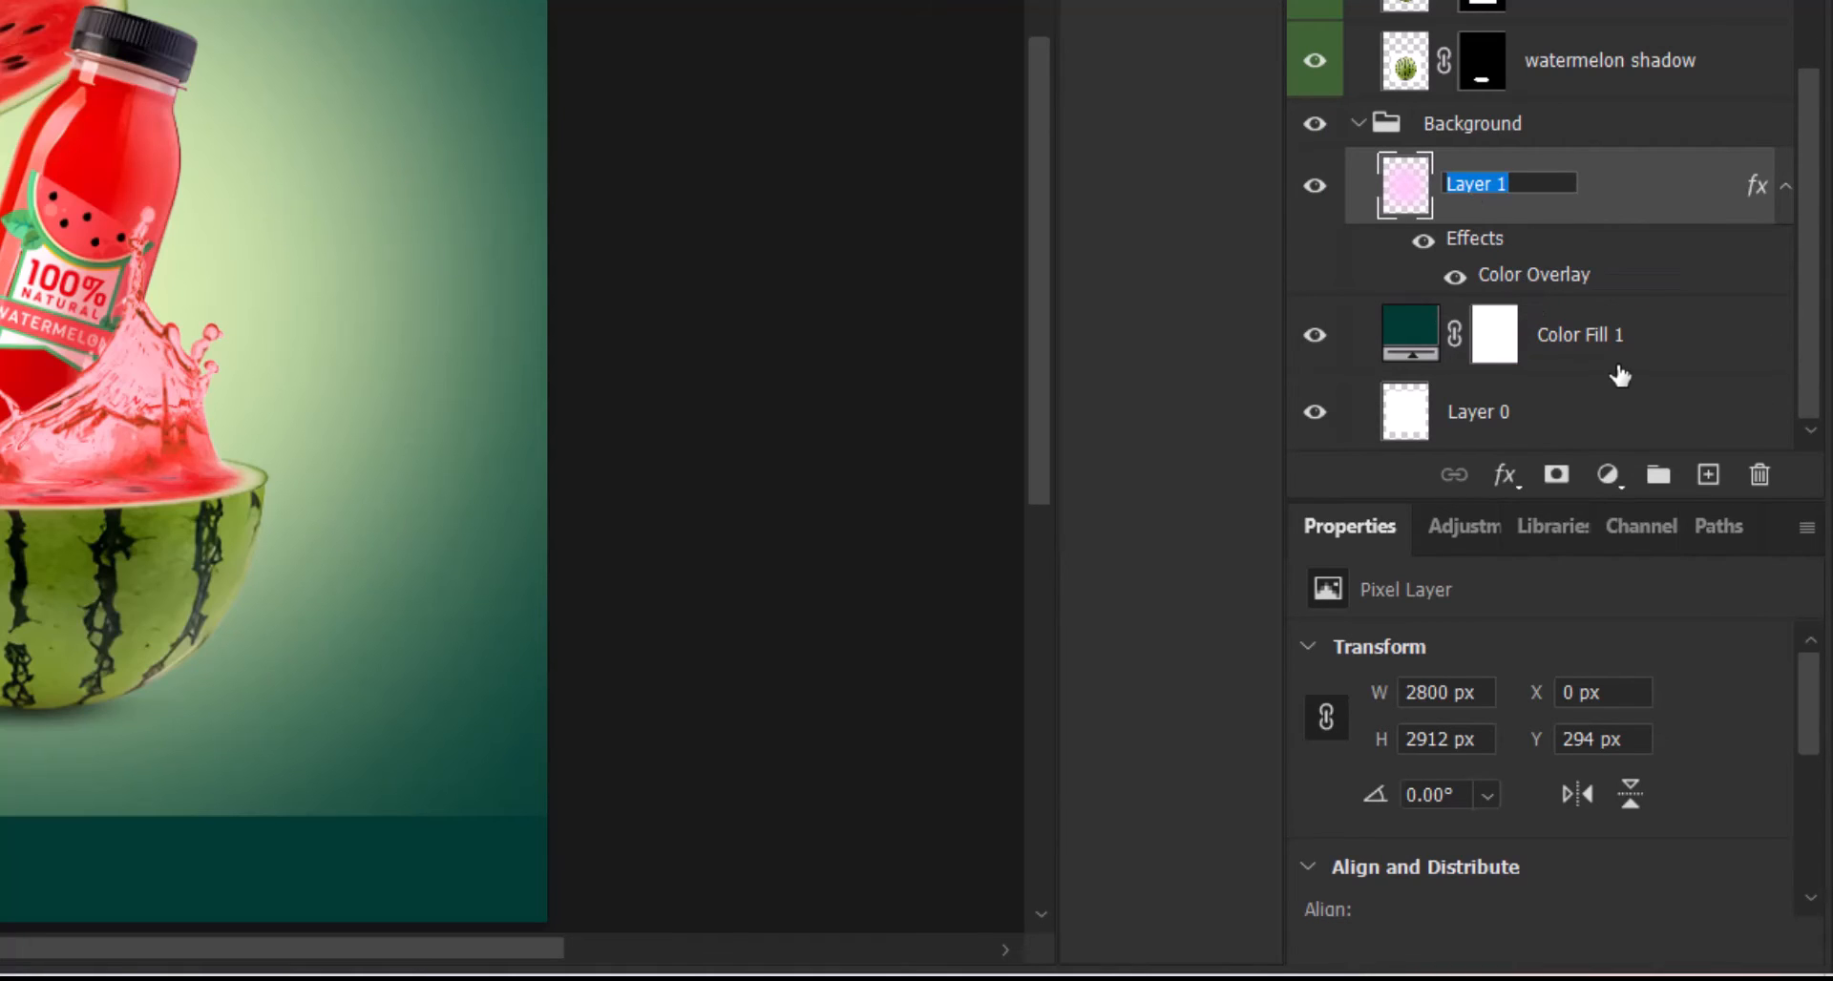
type("gradient")
key("Return")
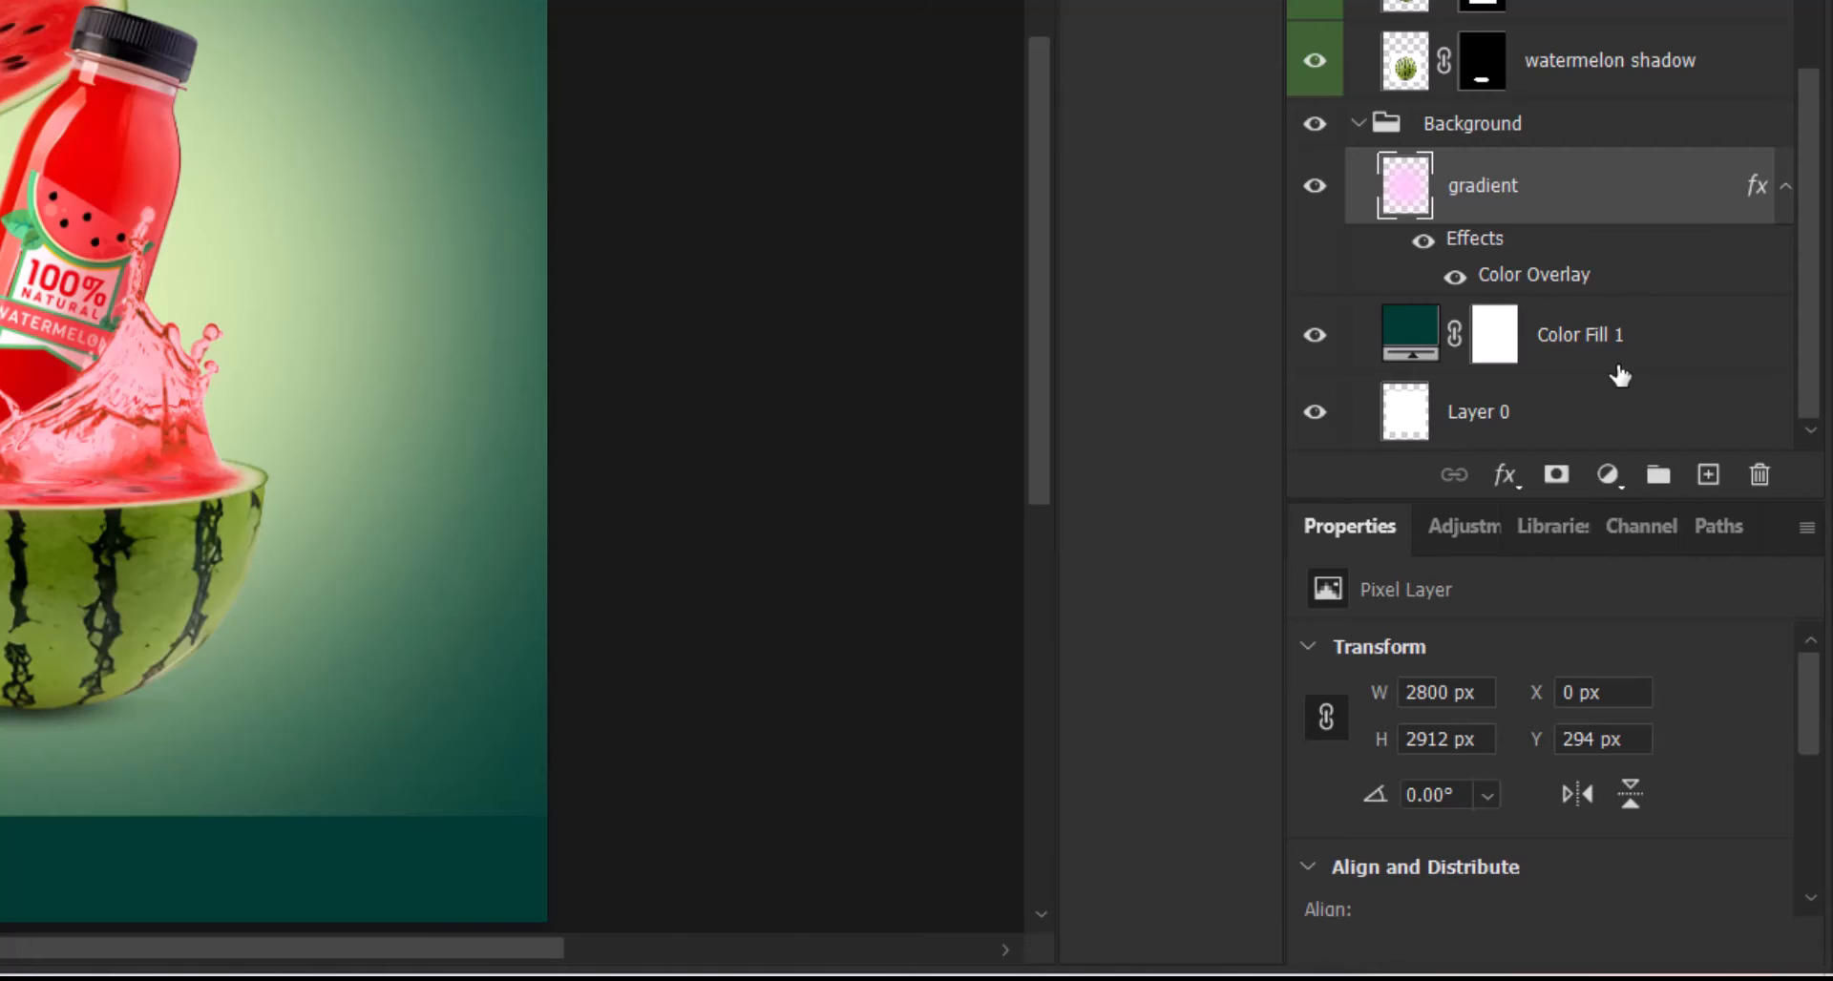
Stretch the gradient layer vertically to 120.19% height so it reaches both the upper and lower canvas edges
key("ctrl+t")
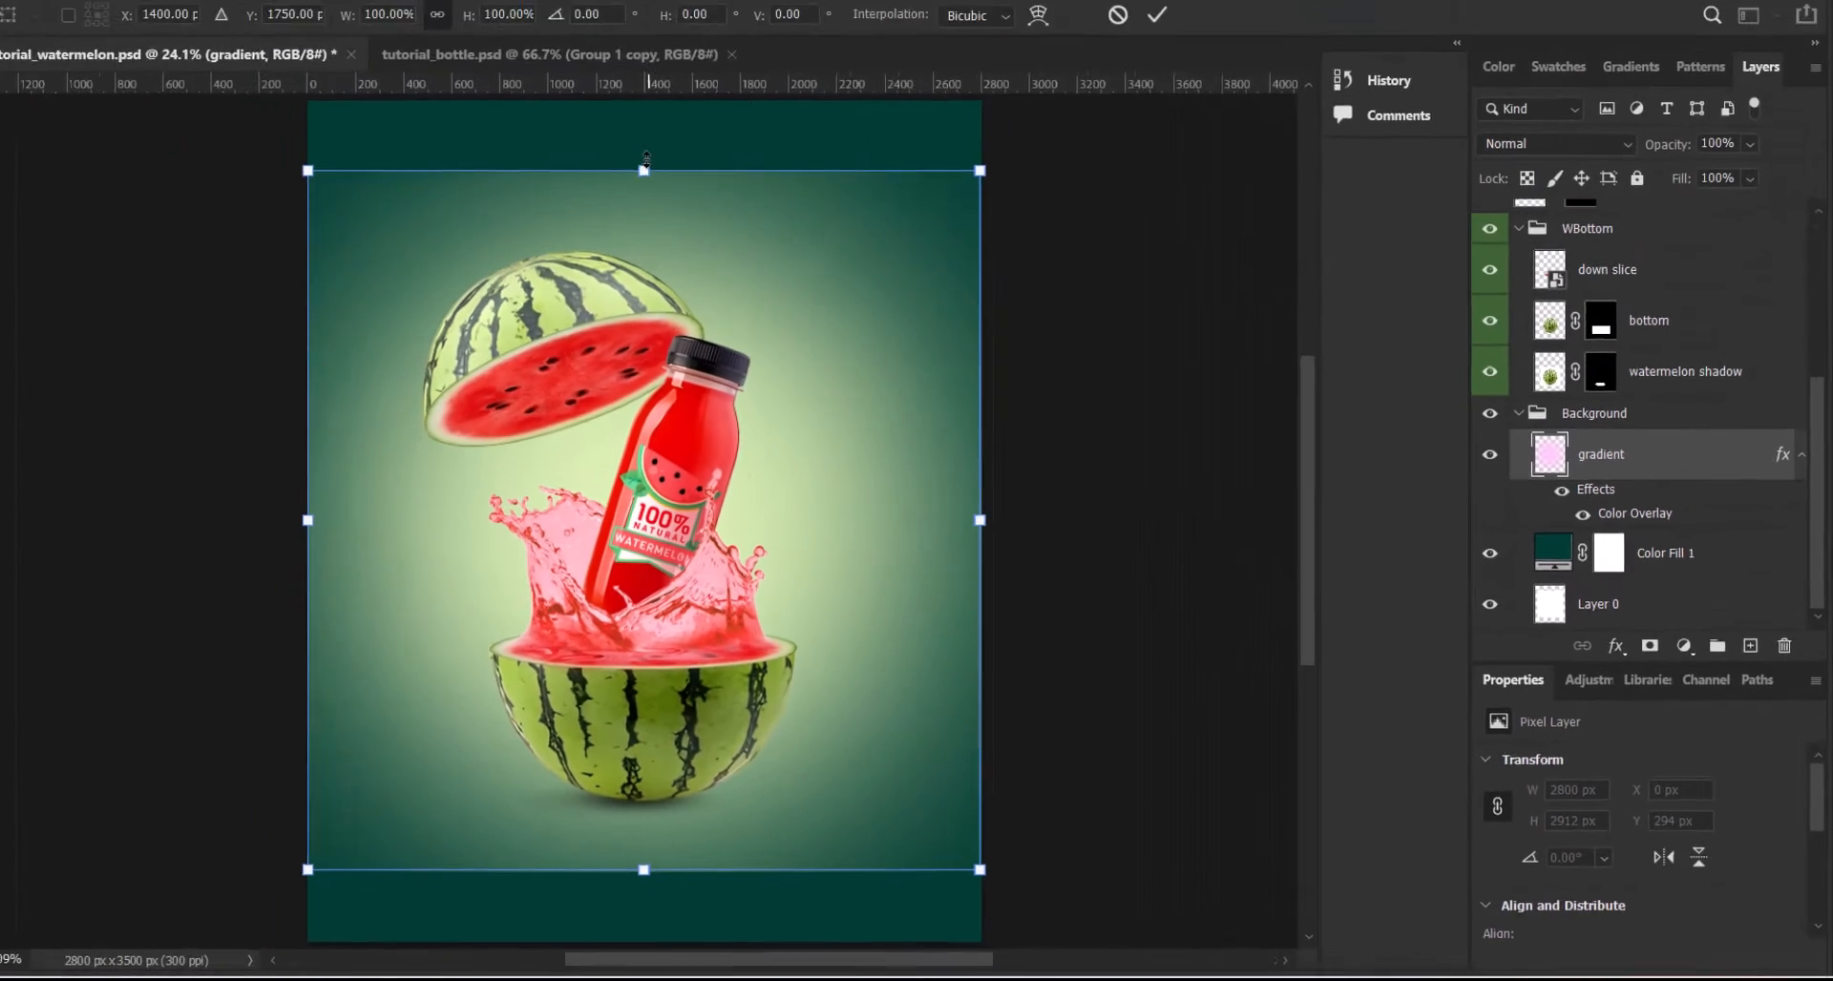
left_click_drag(696, 206, 695, 141)
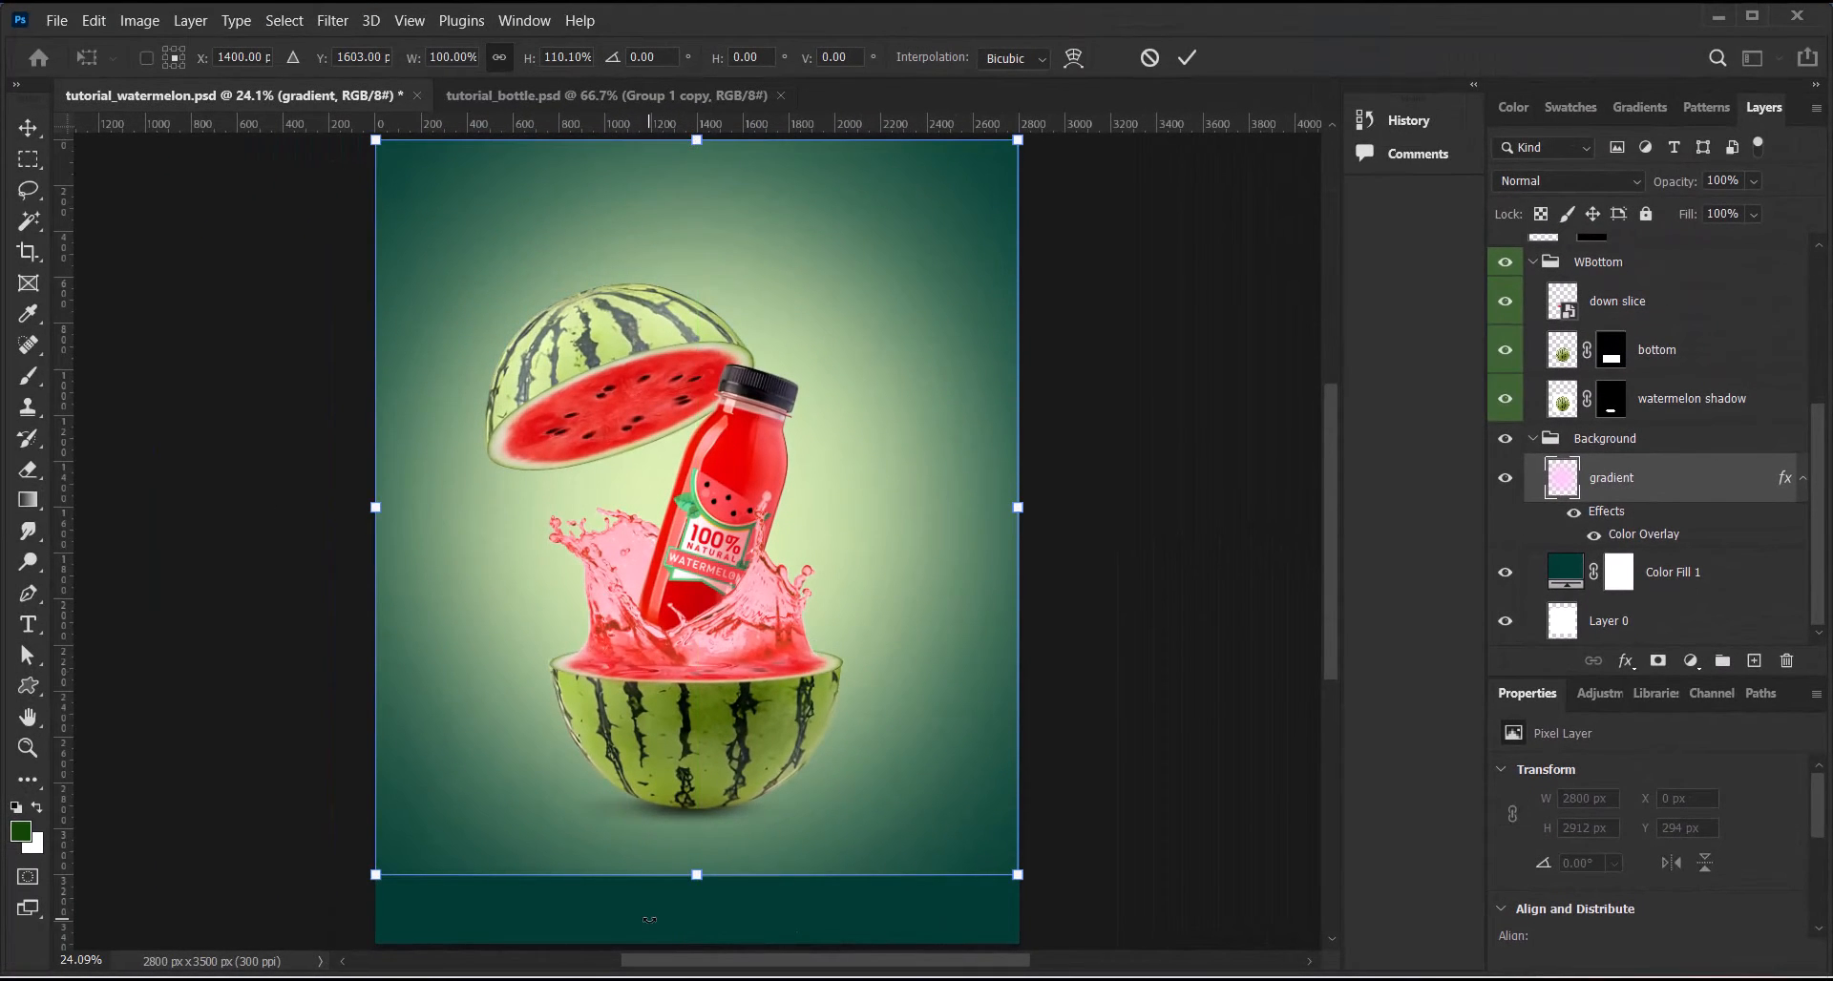
left_click_drag(697, 876, 698, 946)
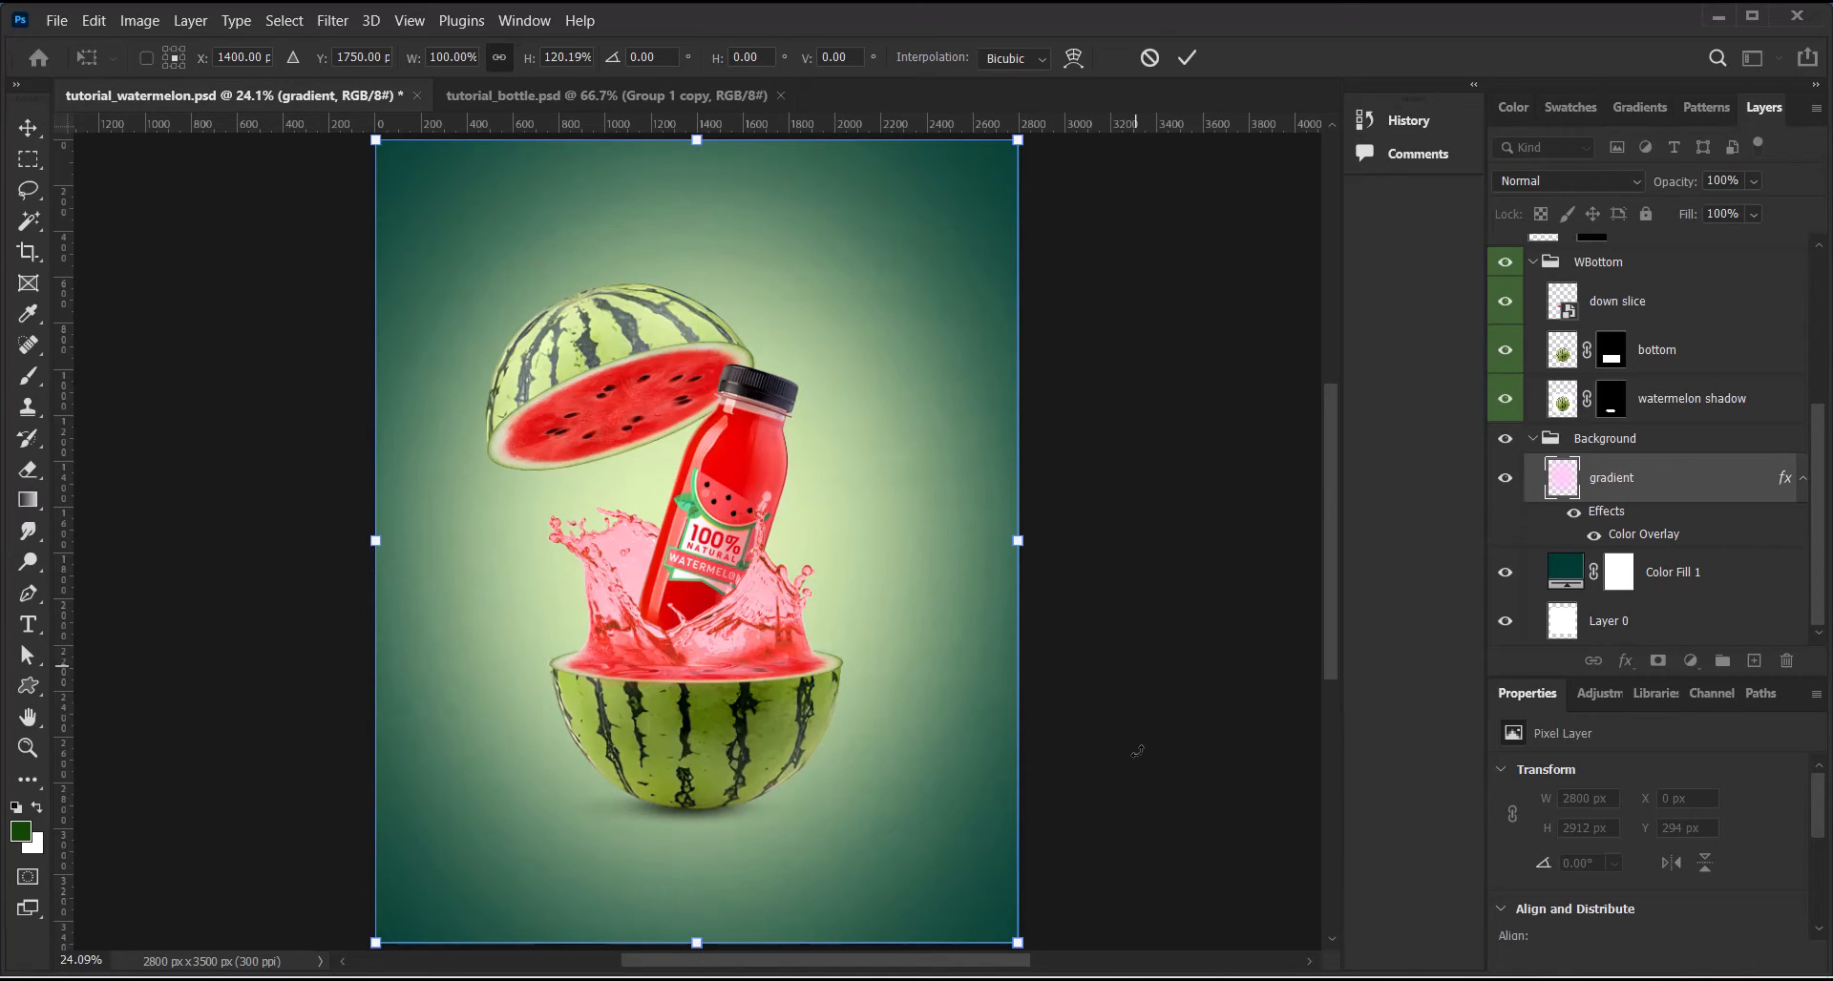
left_click(1187, 58)
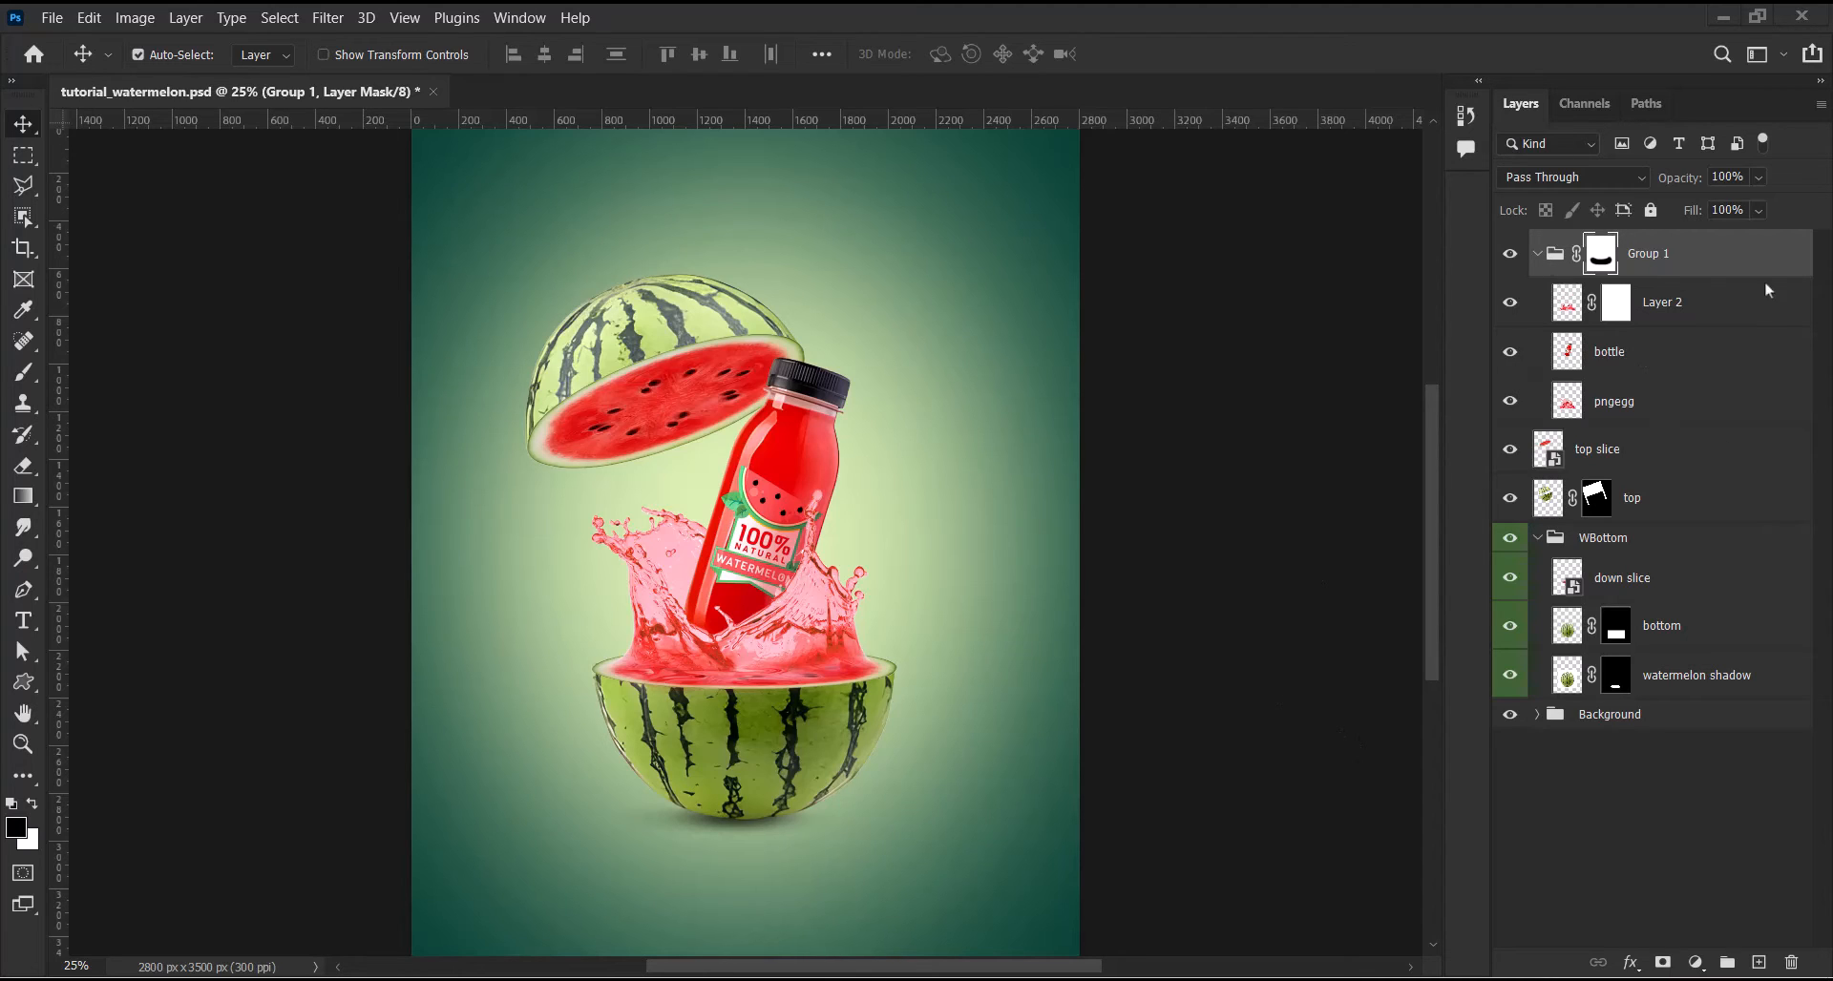
Collapse Group 1 and rename it as "Bottle Group"
left_click(1538, 256)
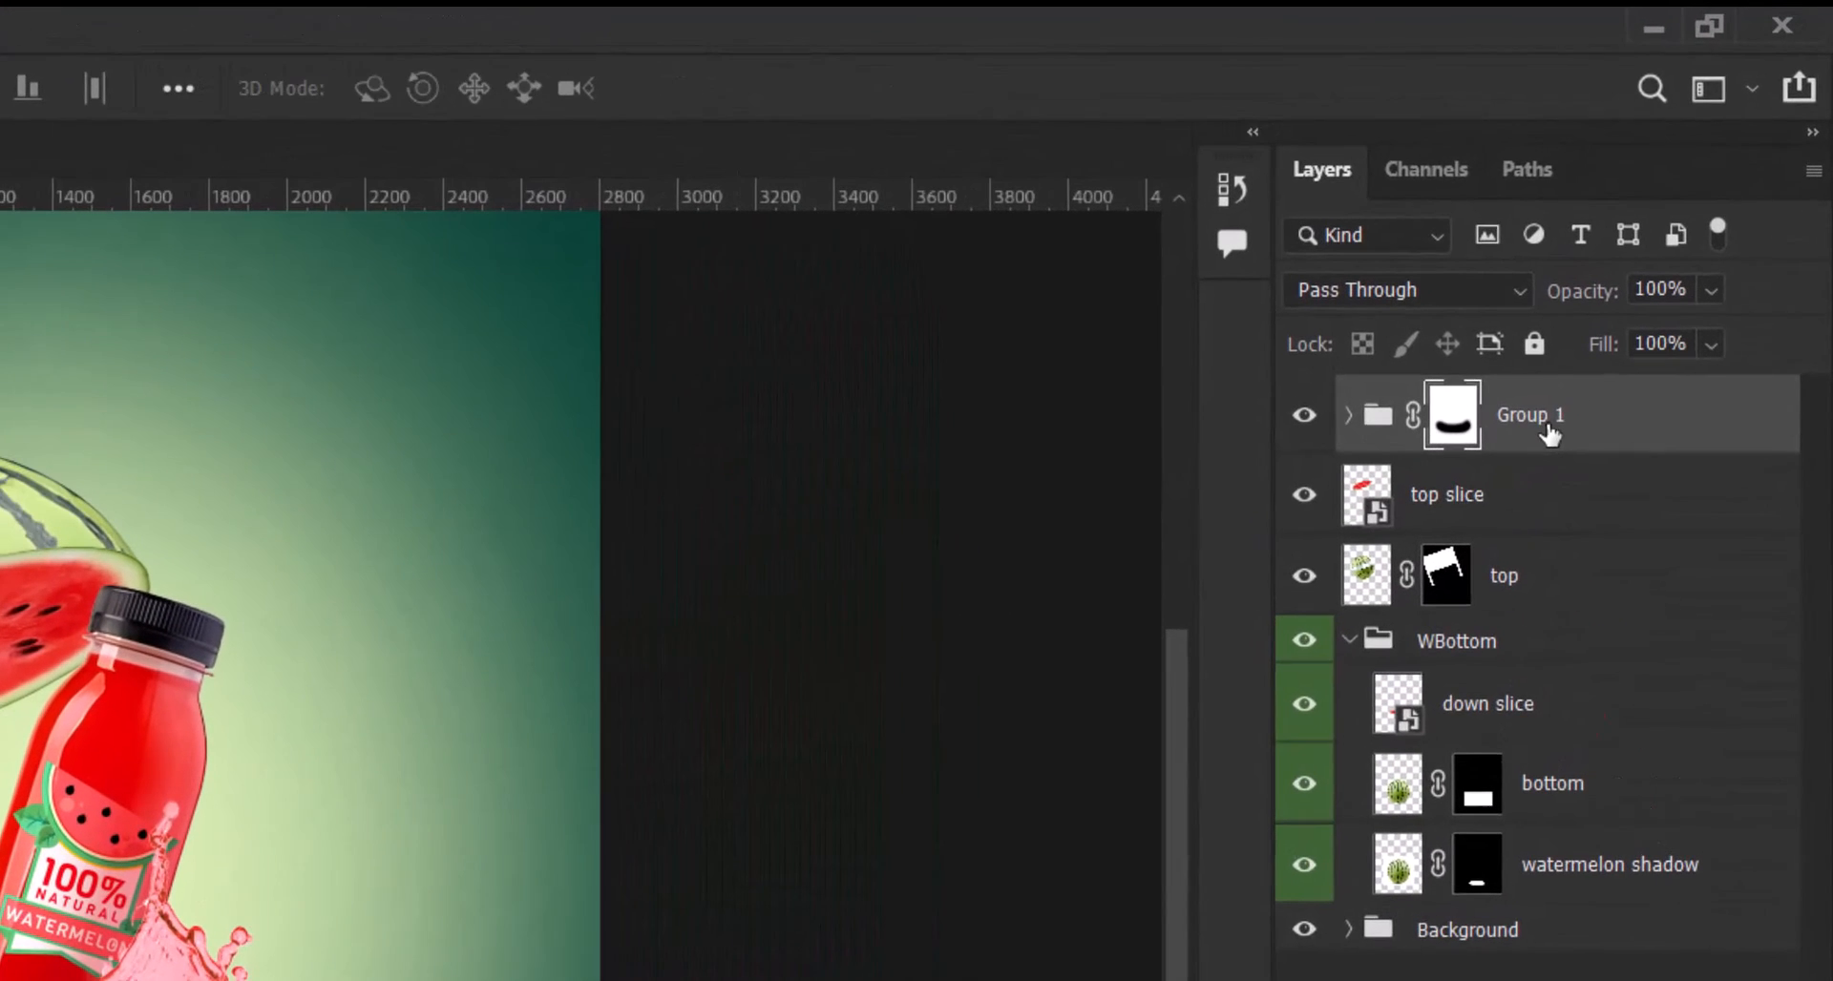
double_click(1656, 266)
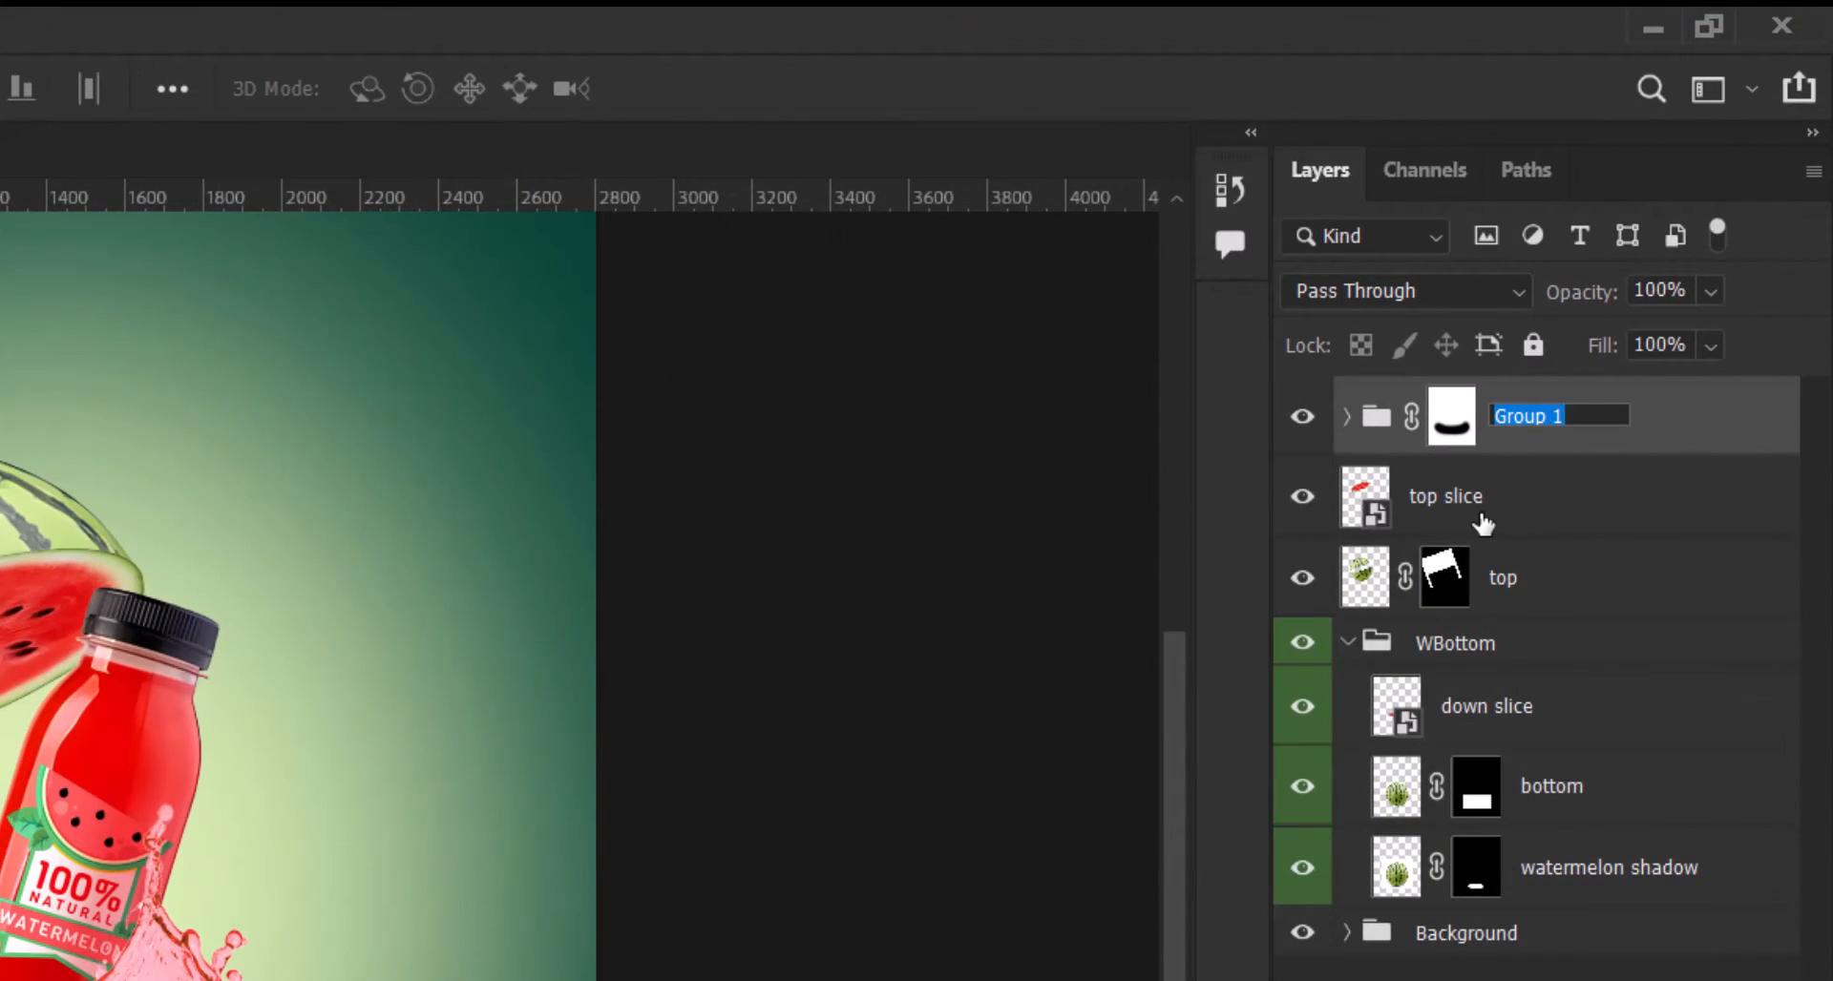
type("Bottle")
key("Return")
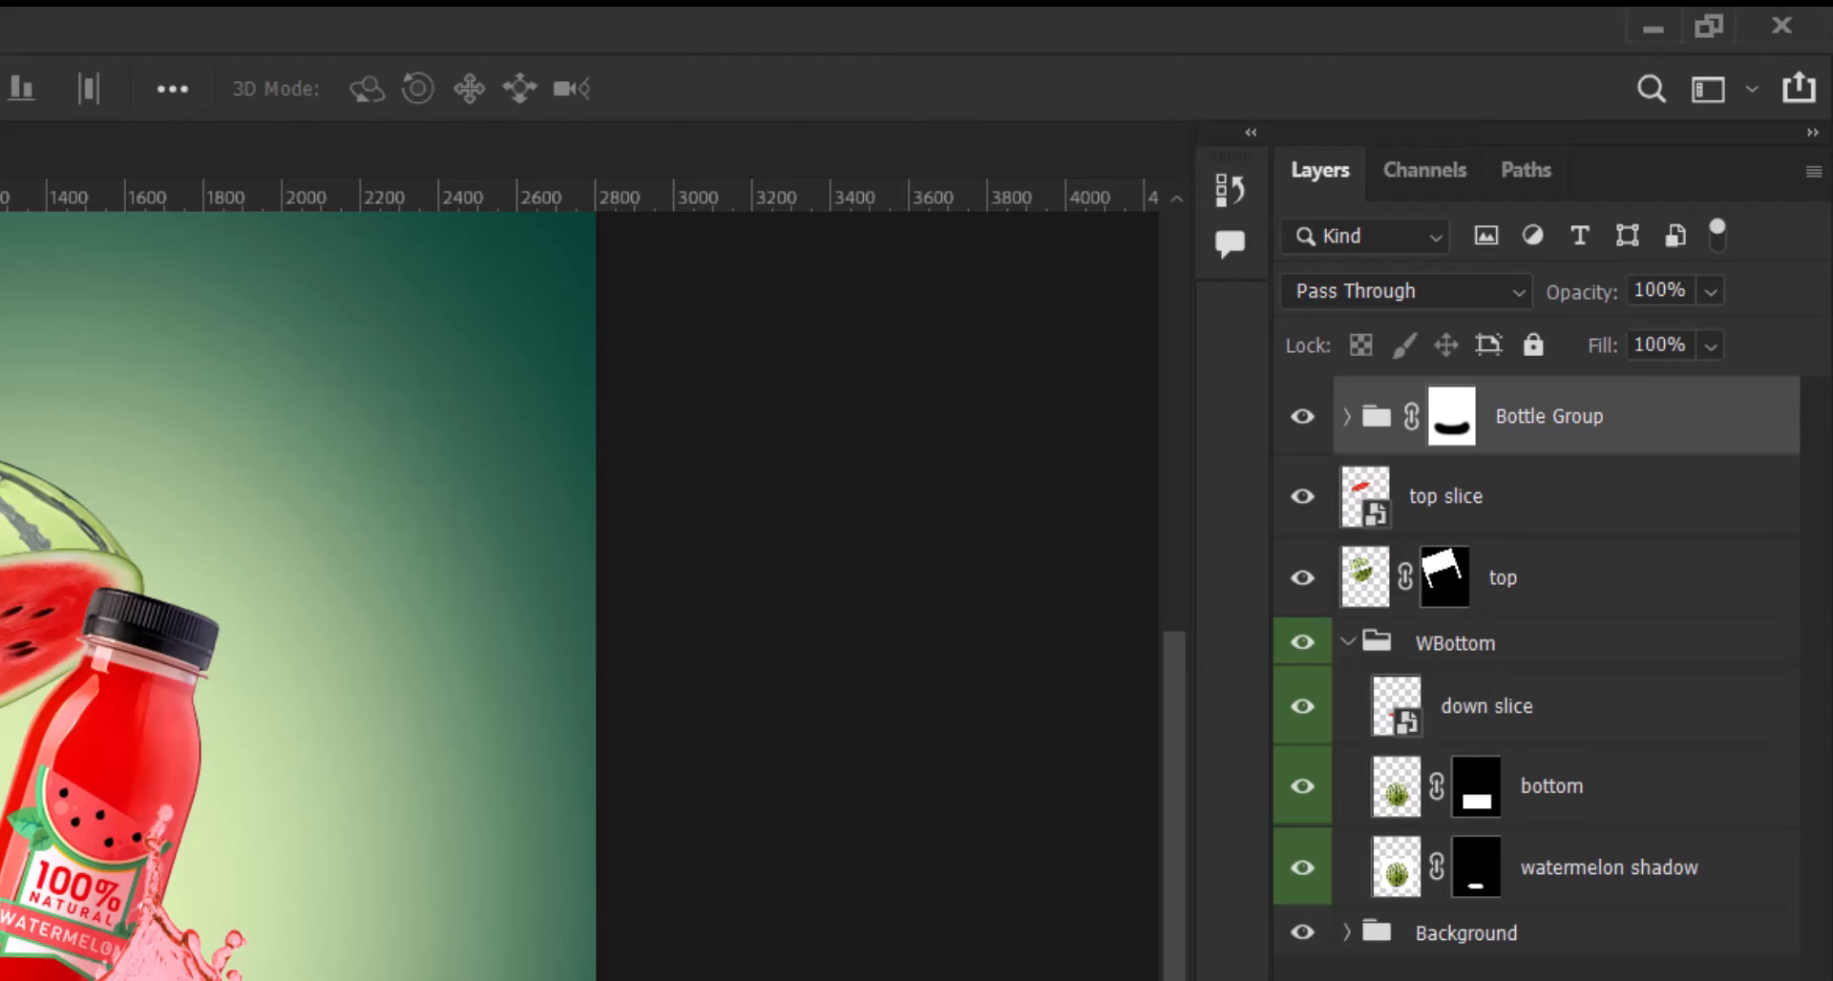
Collapse the WBottom group, then group the top slice and top layers under the name "WTop"
left_click(1347, 642)
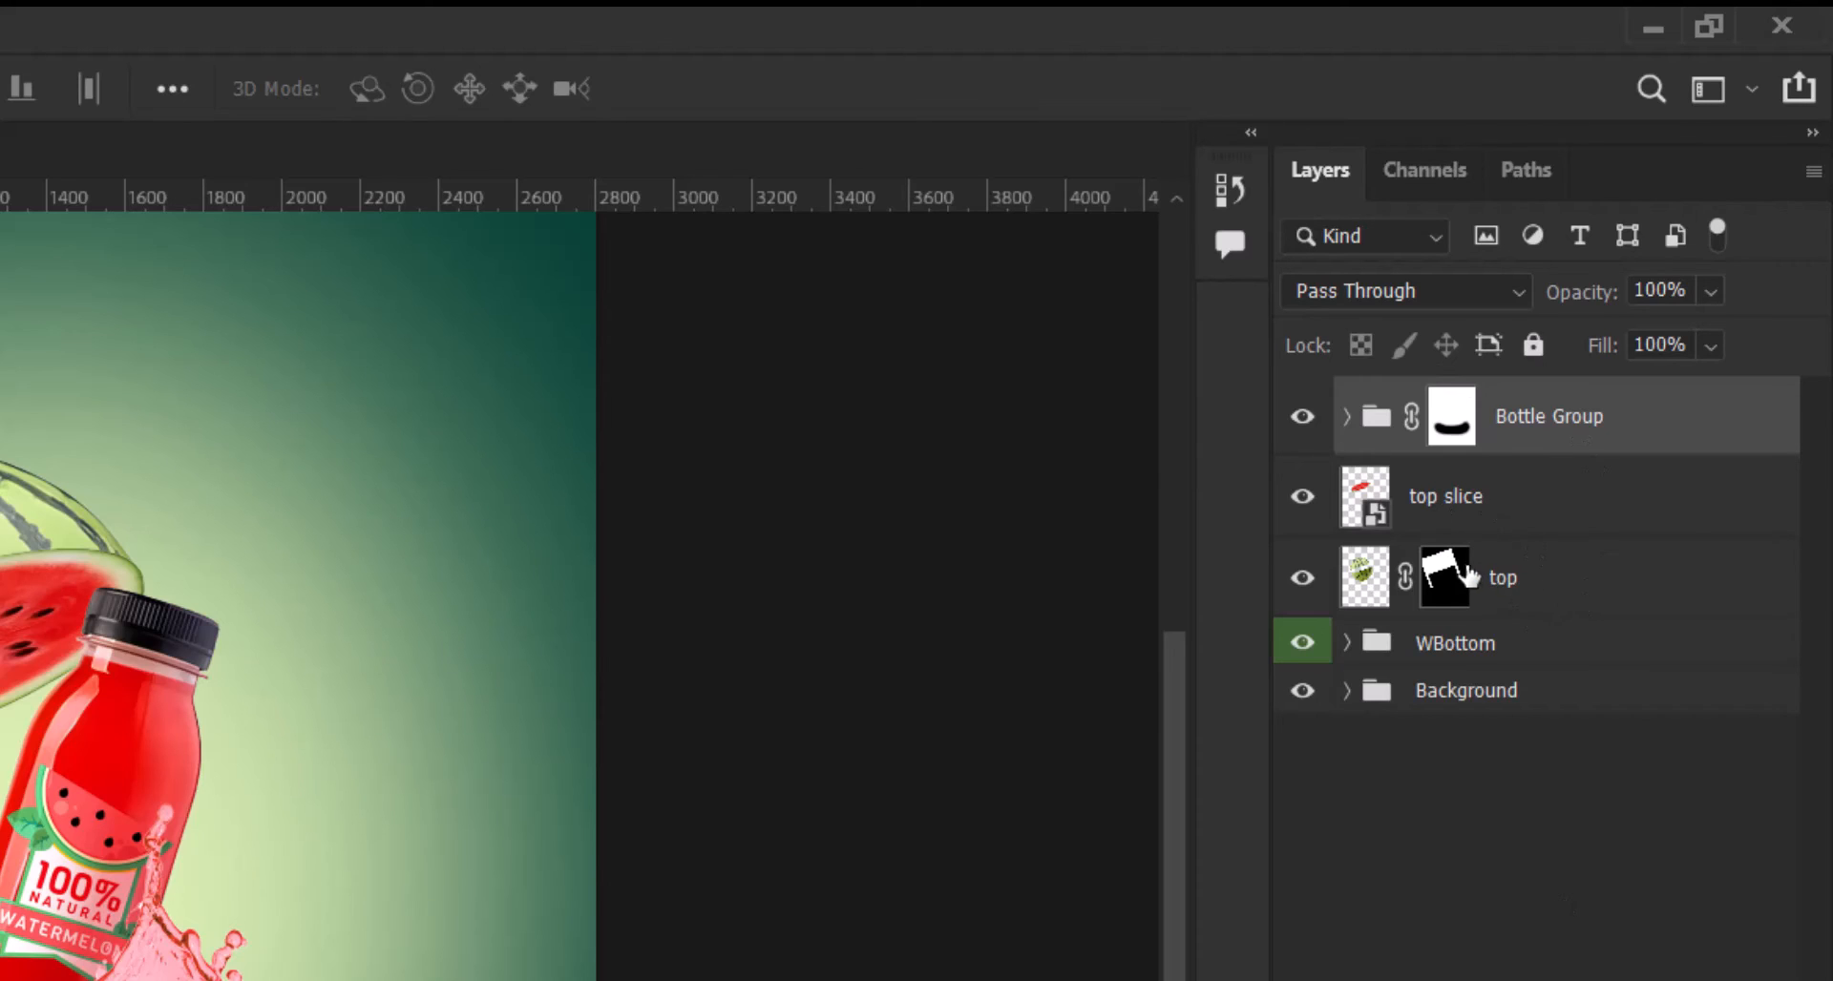
key("alt+bracketleft")
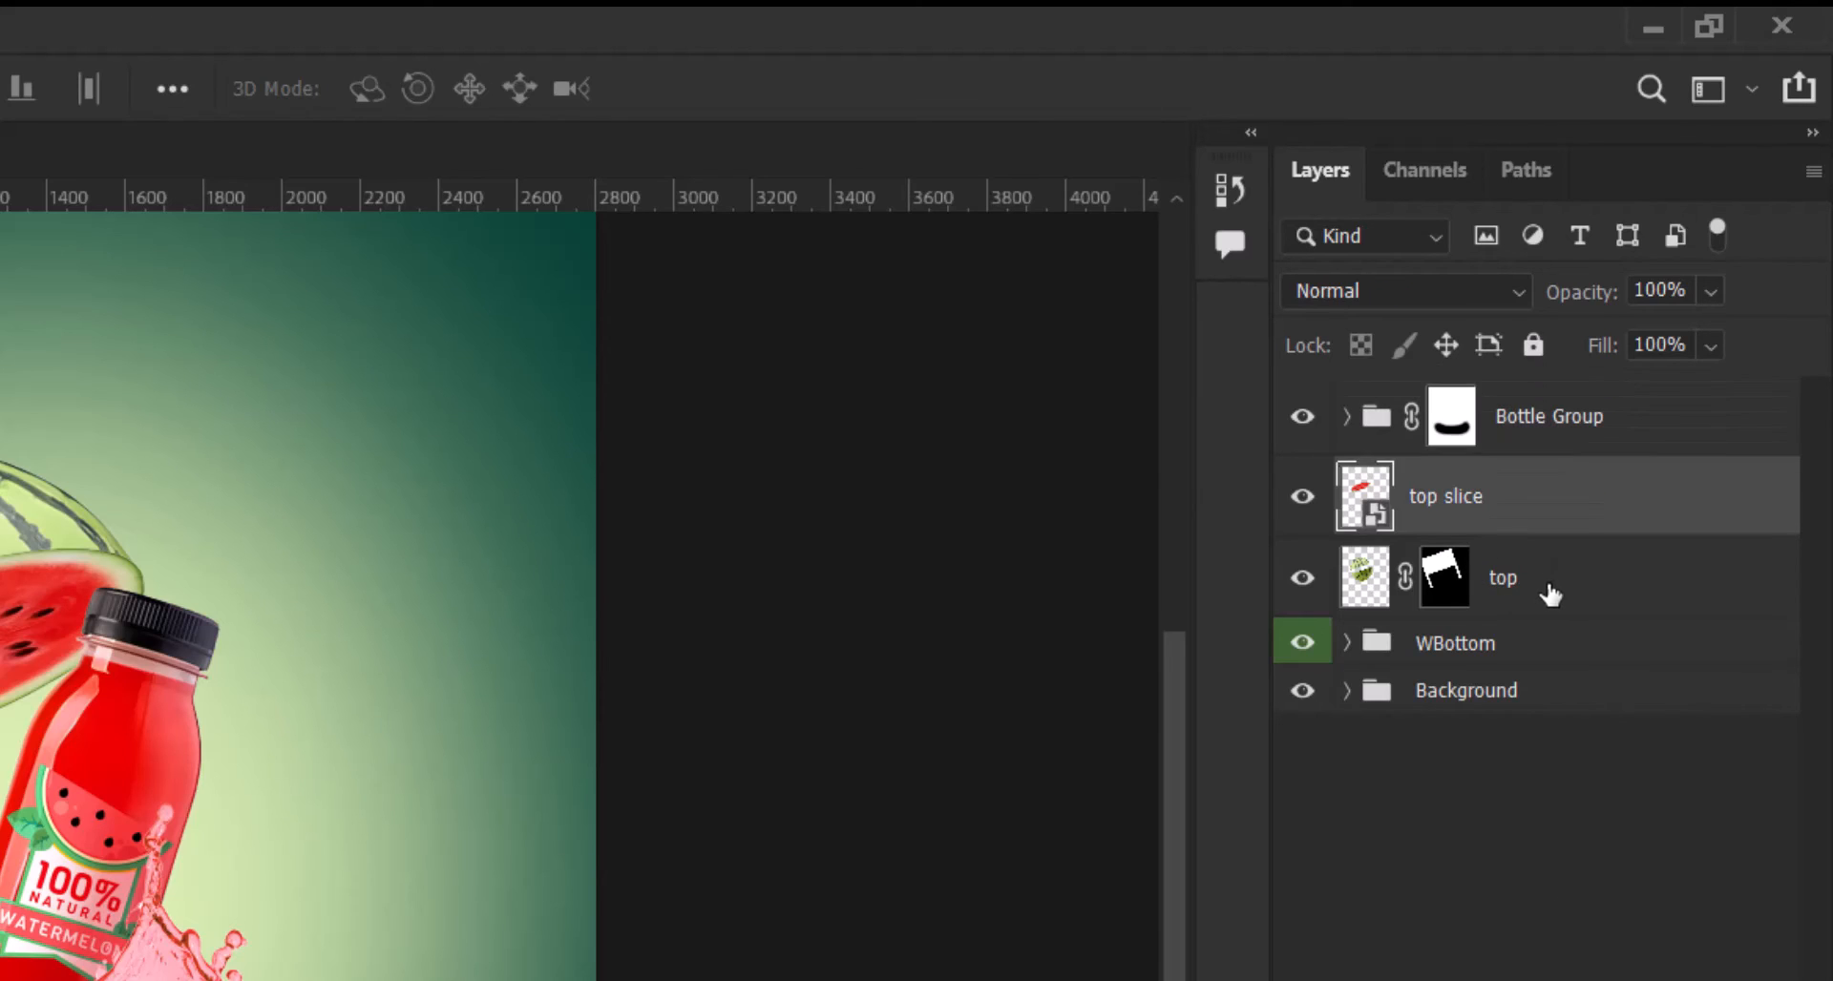
left_click(1517, 580, "shift")
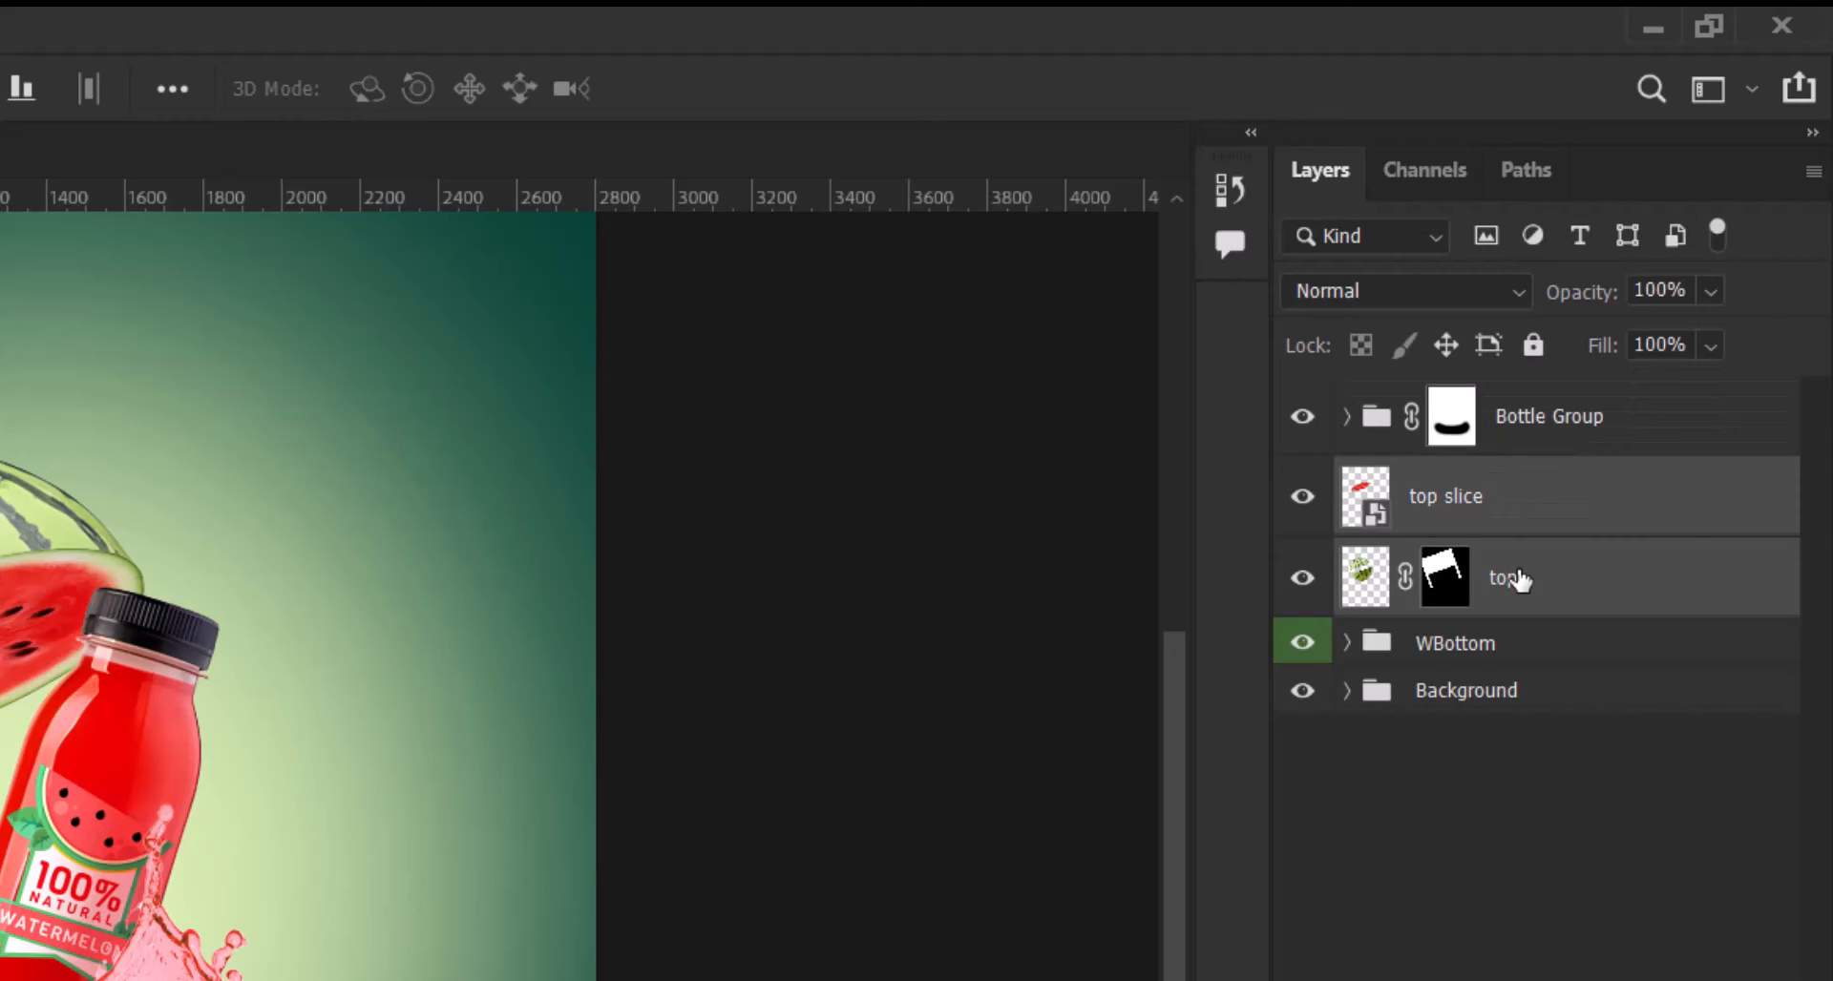
key("ctrl+g")
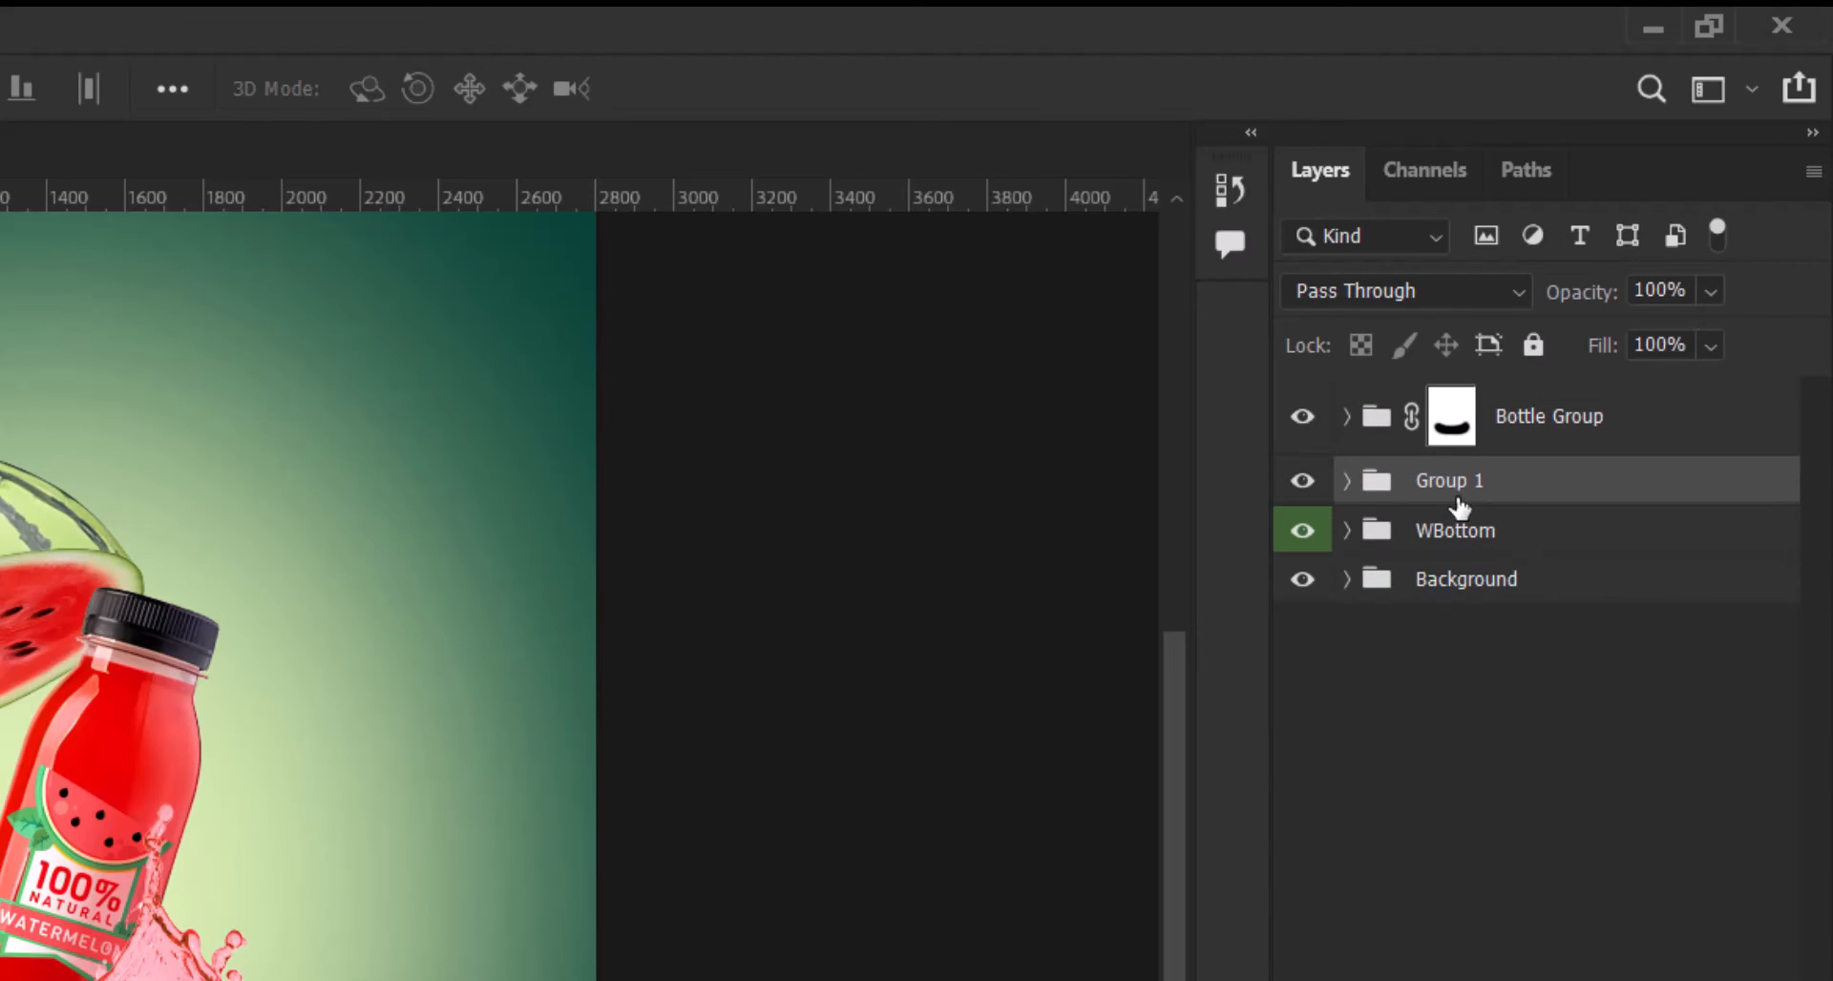
double_click(1455, 488)
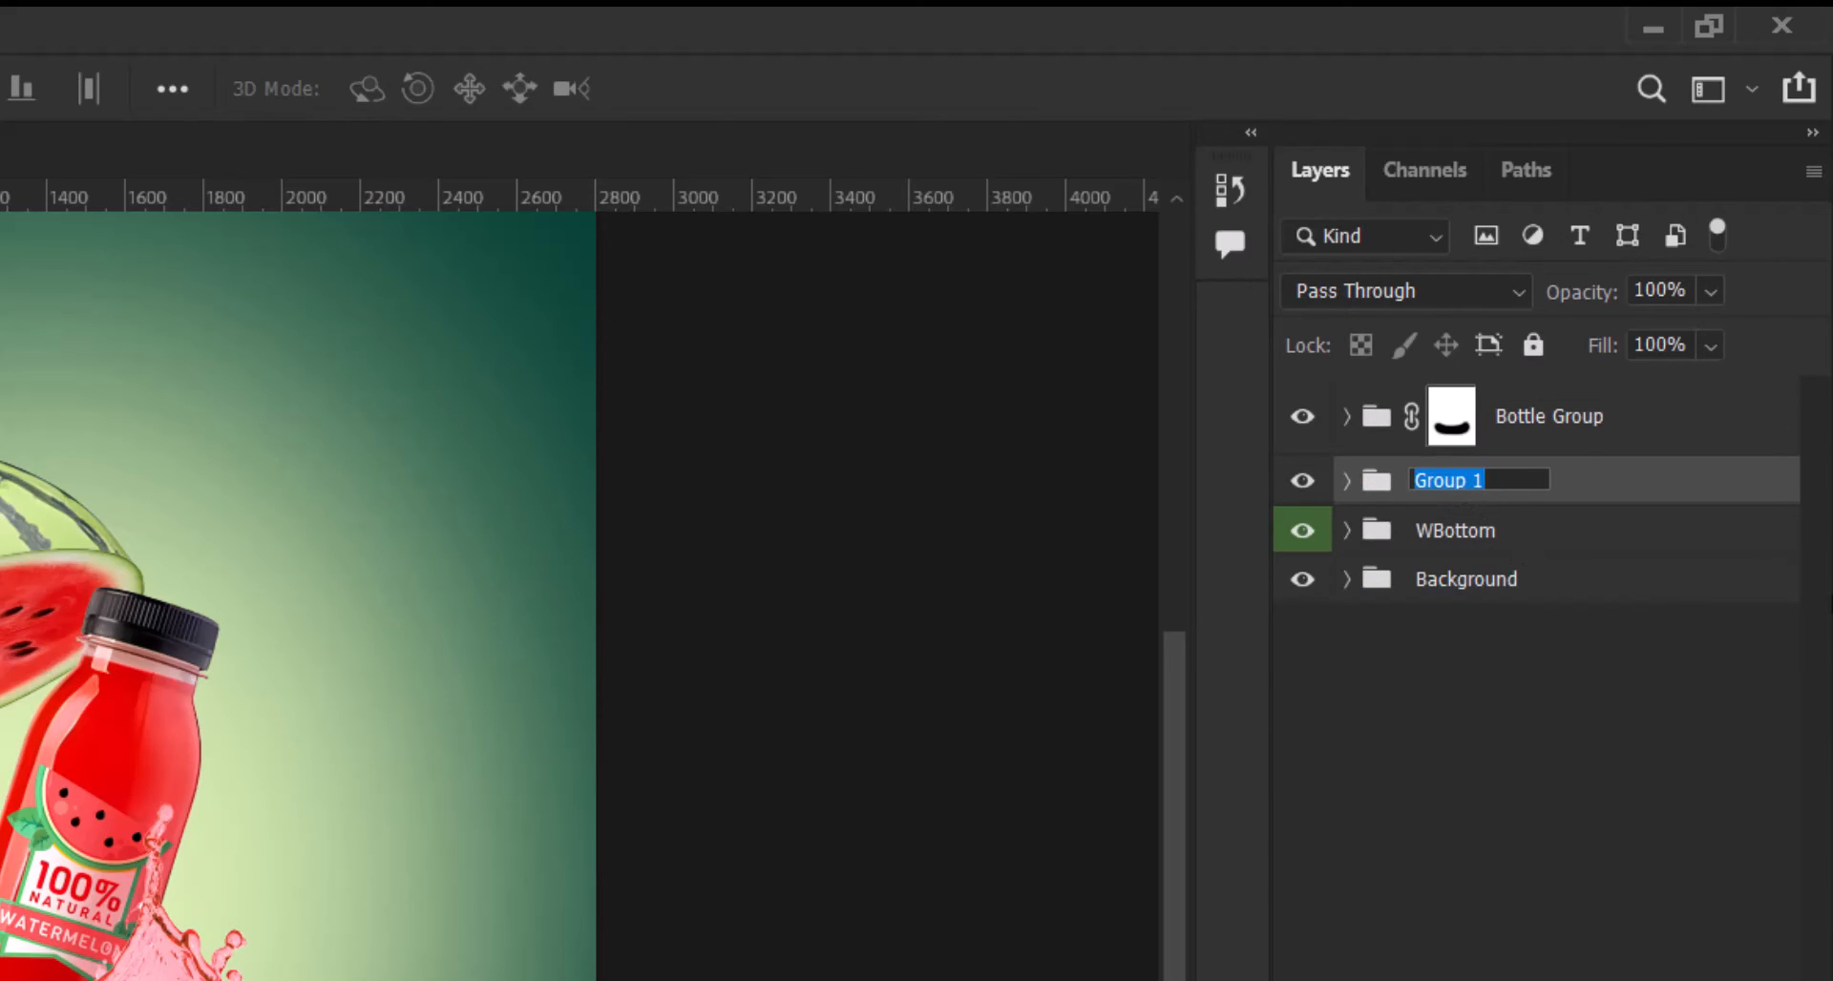
type("WTop")
key("Return")
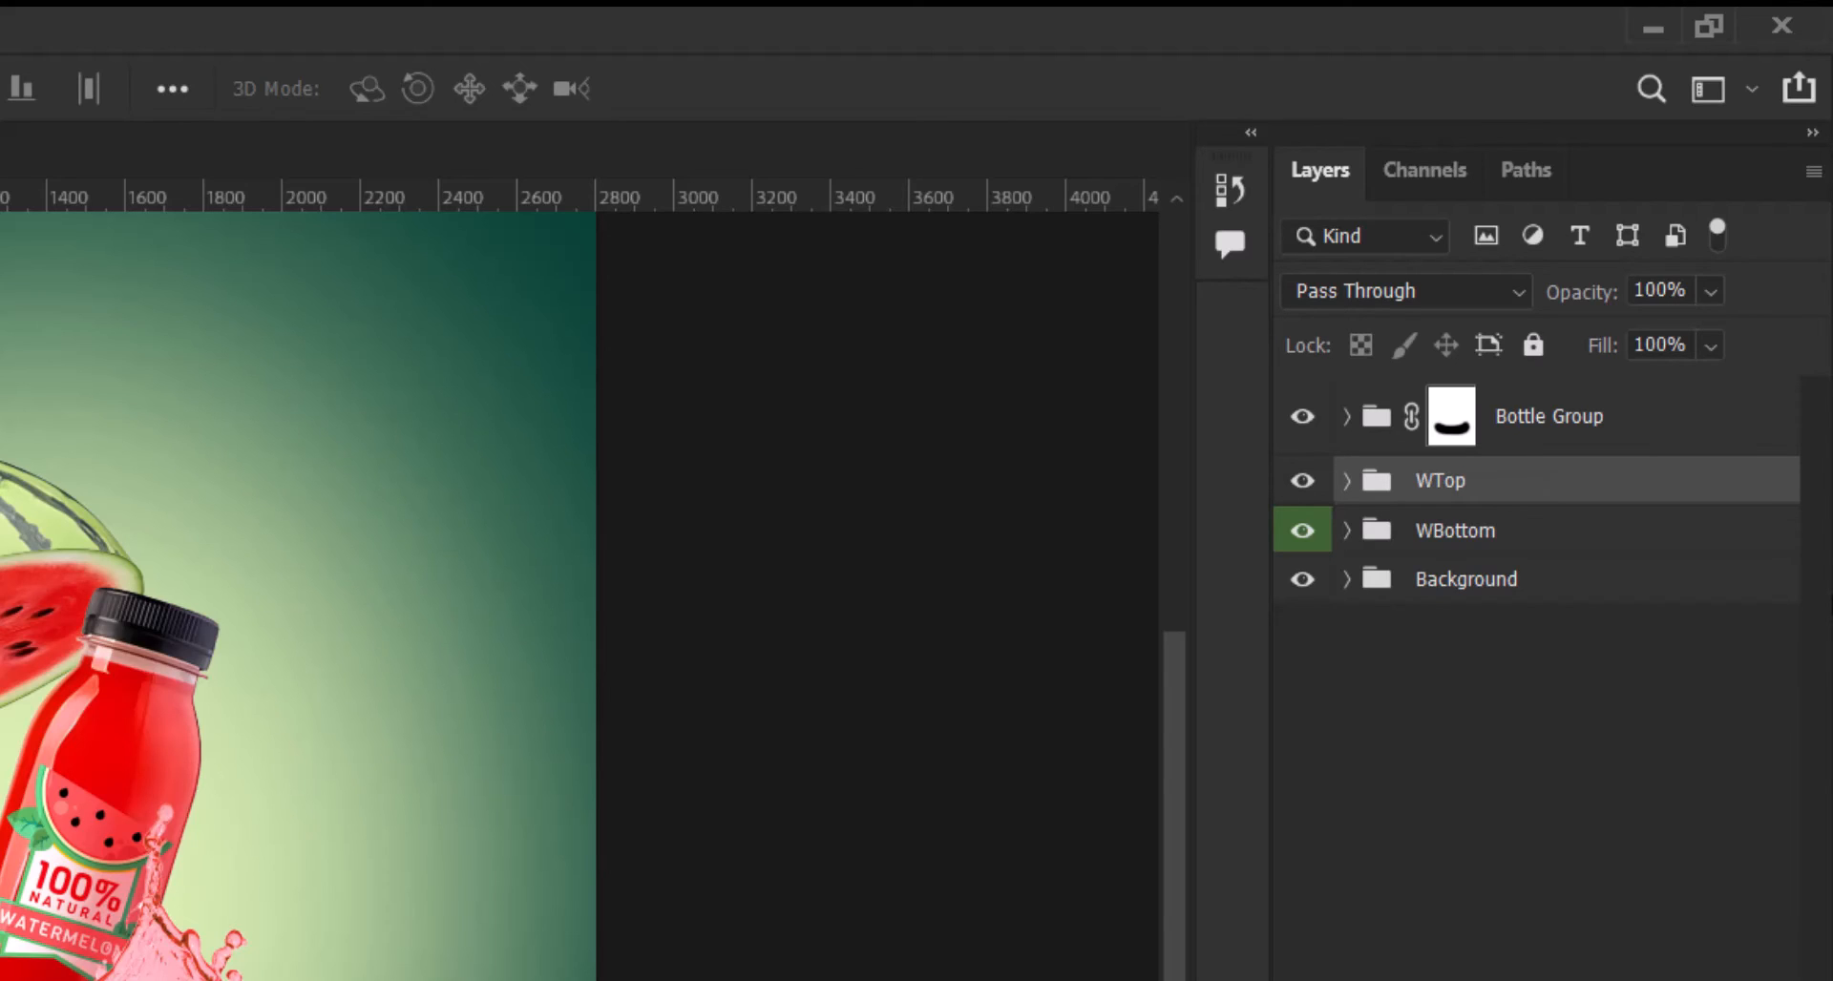
left_click(1417, 747)
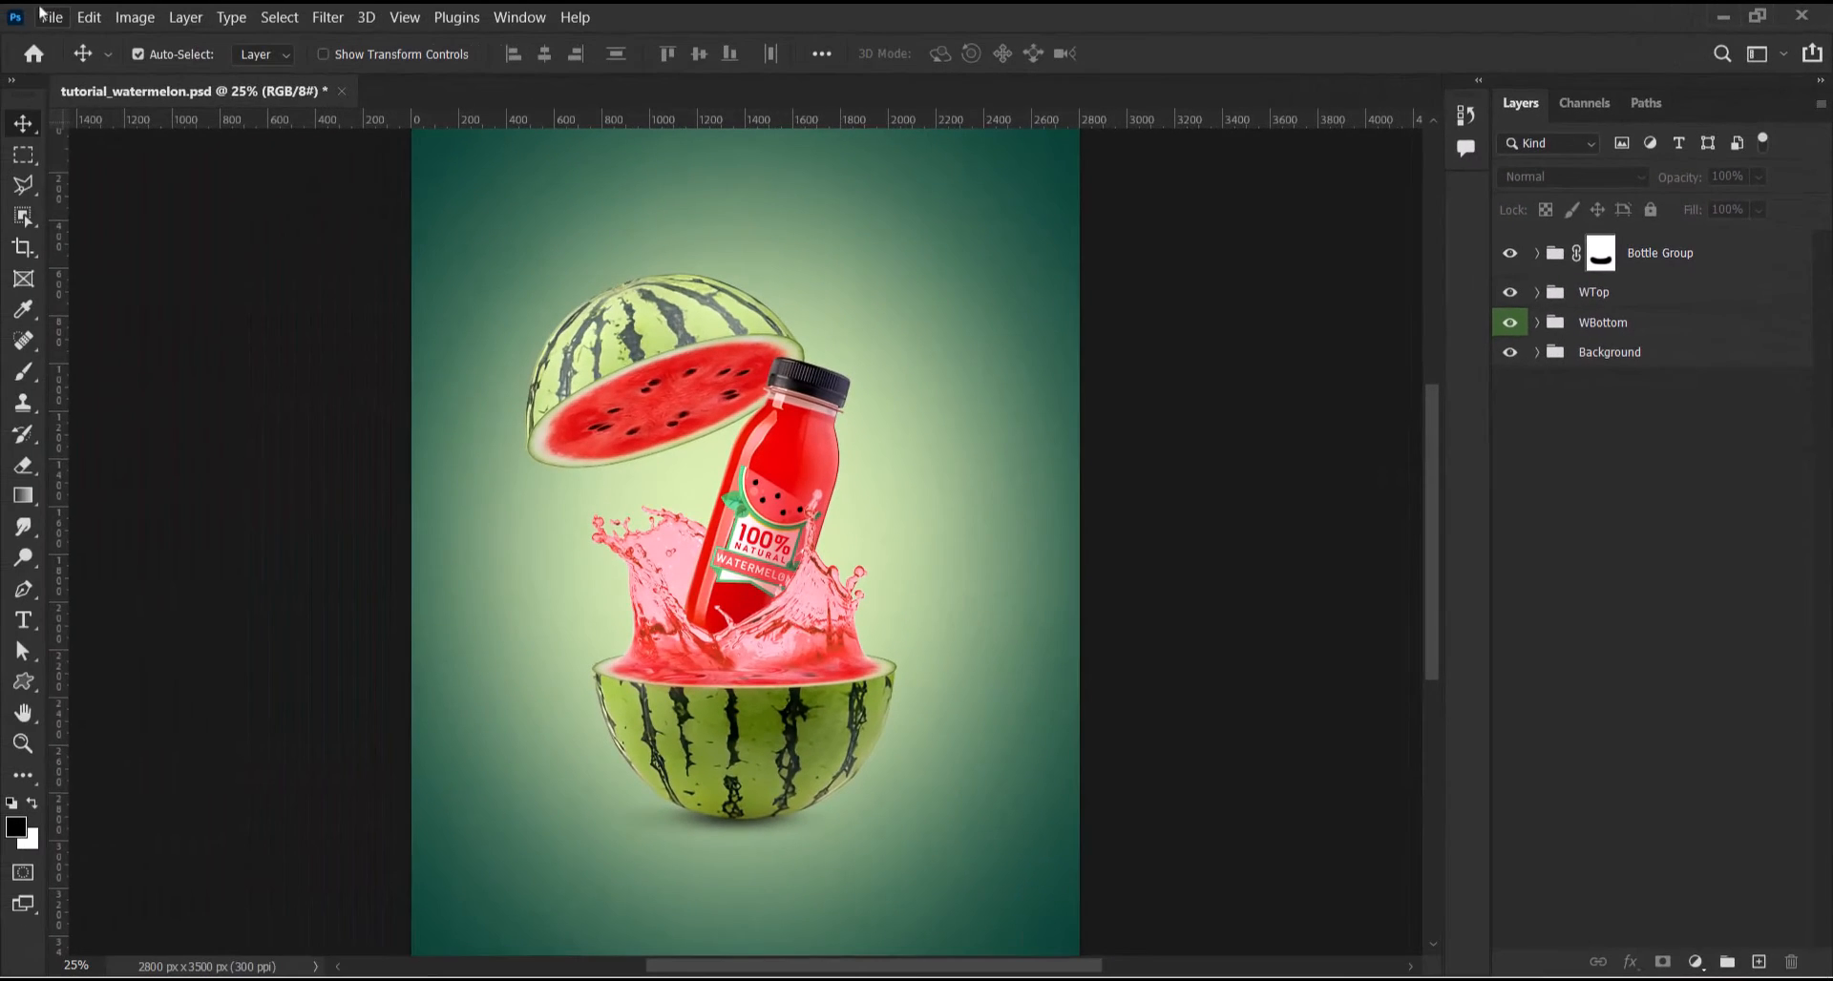
Place watermelon slices.jpg as an embedded image above the Bottle Group at its default size
left_click(52, 17)
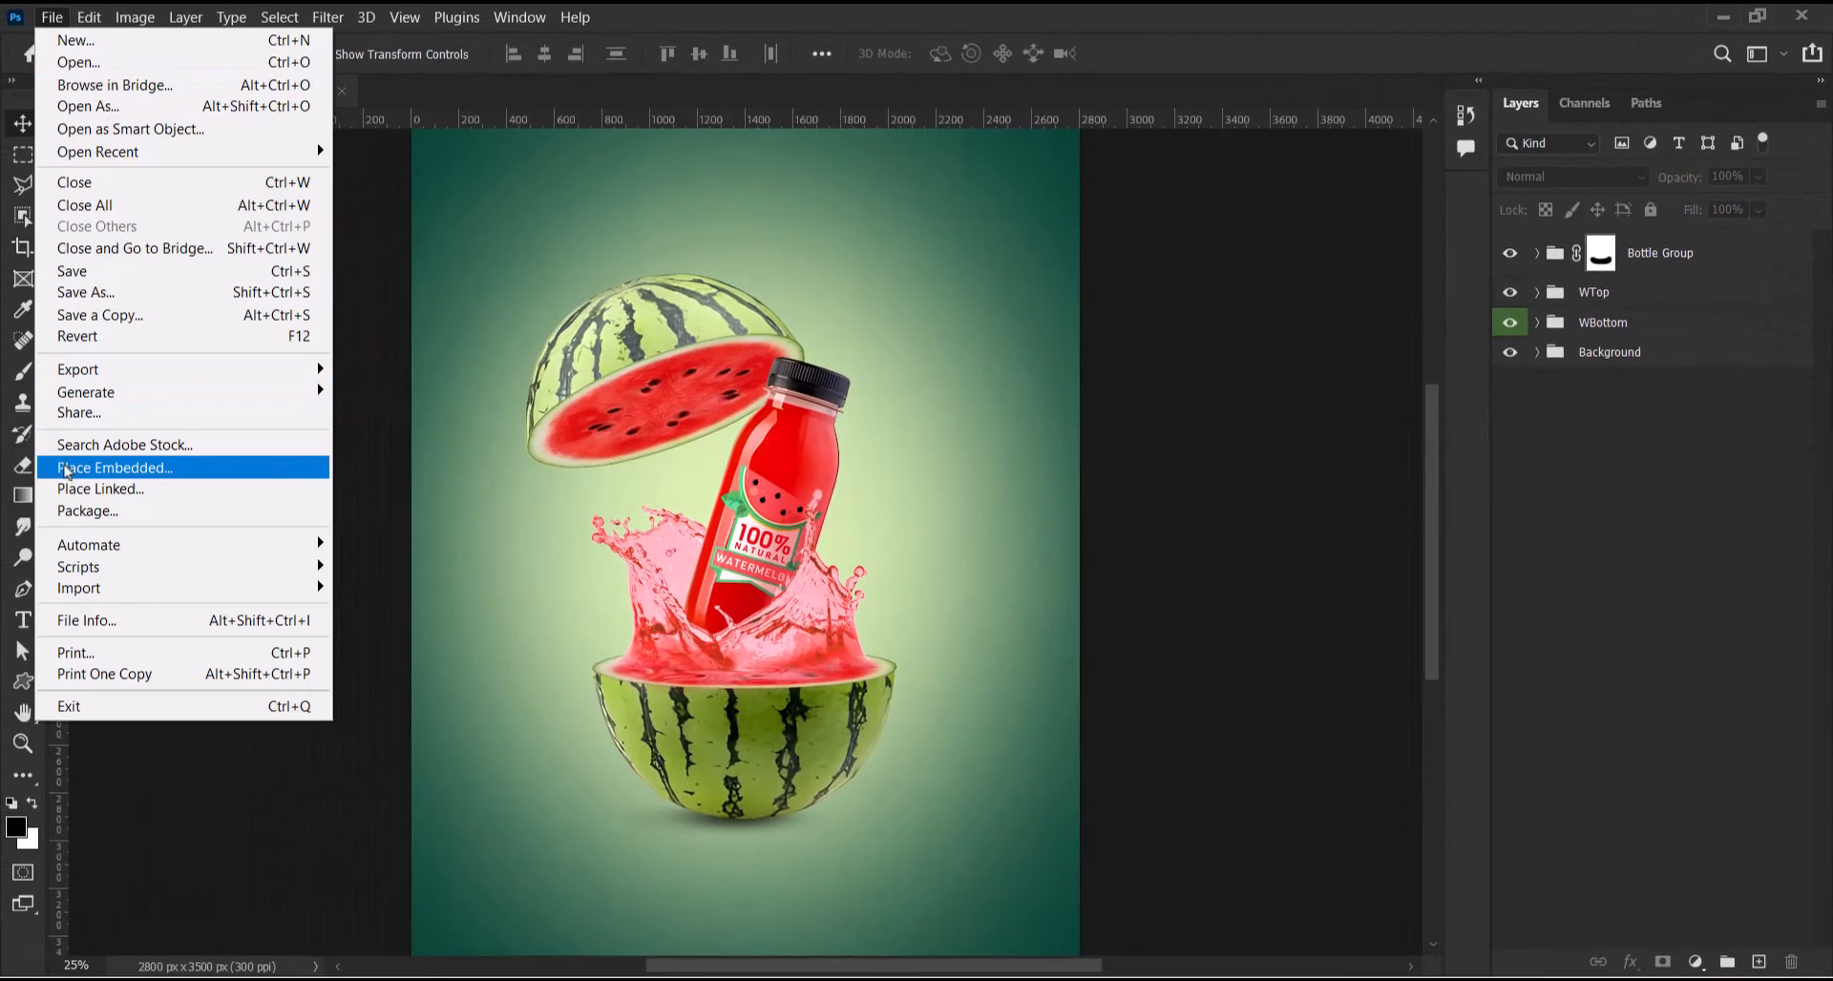
left_click(69, 467)
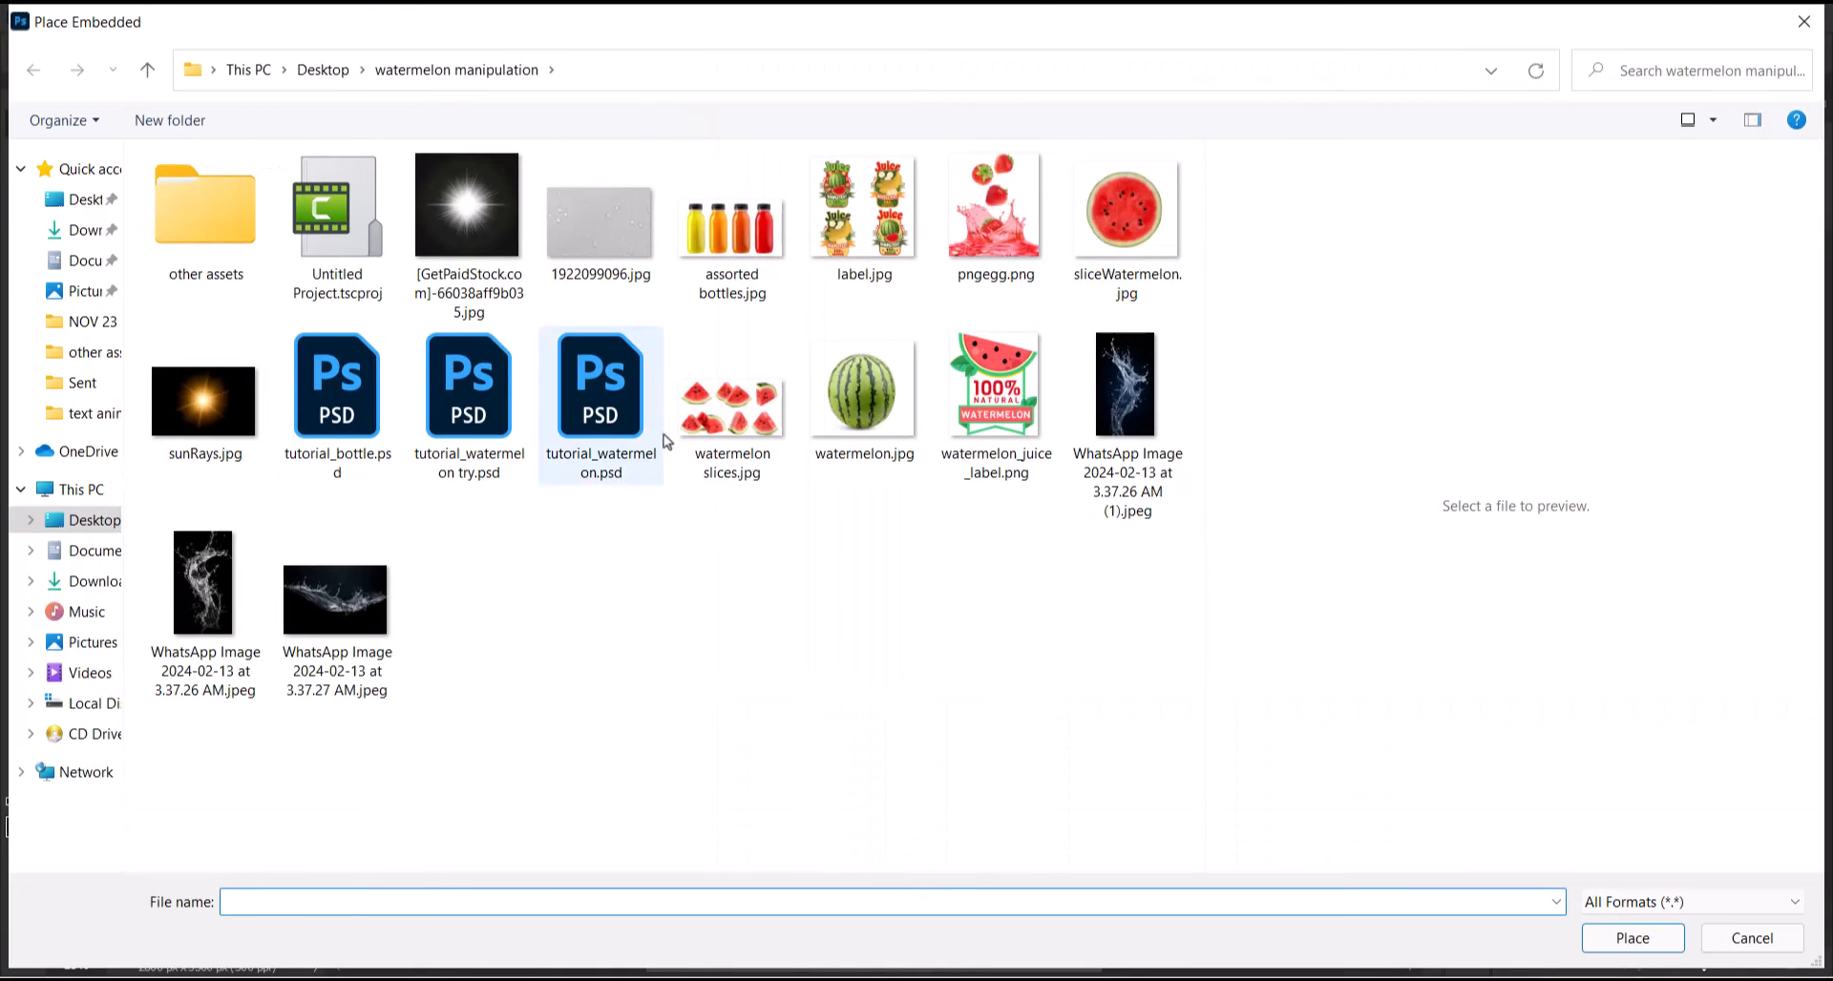
left_click(732, 401)
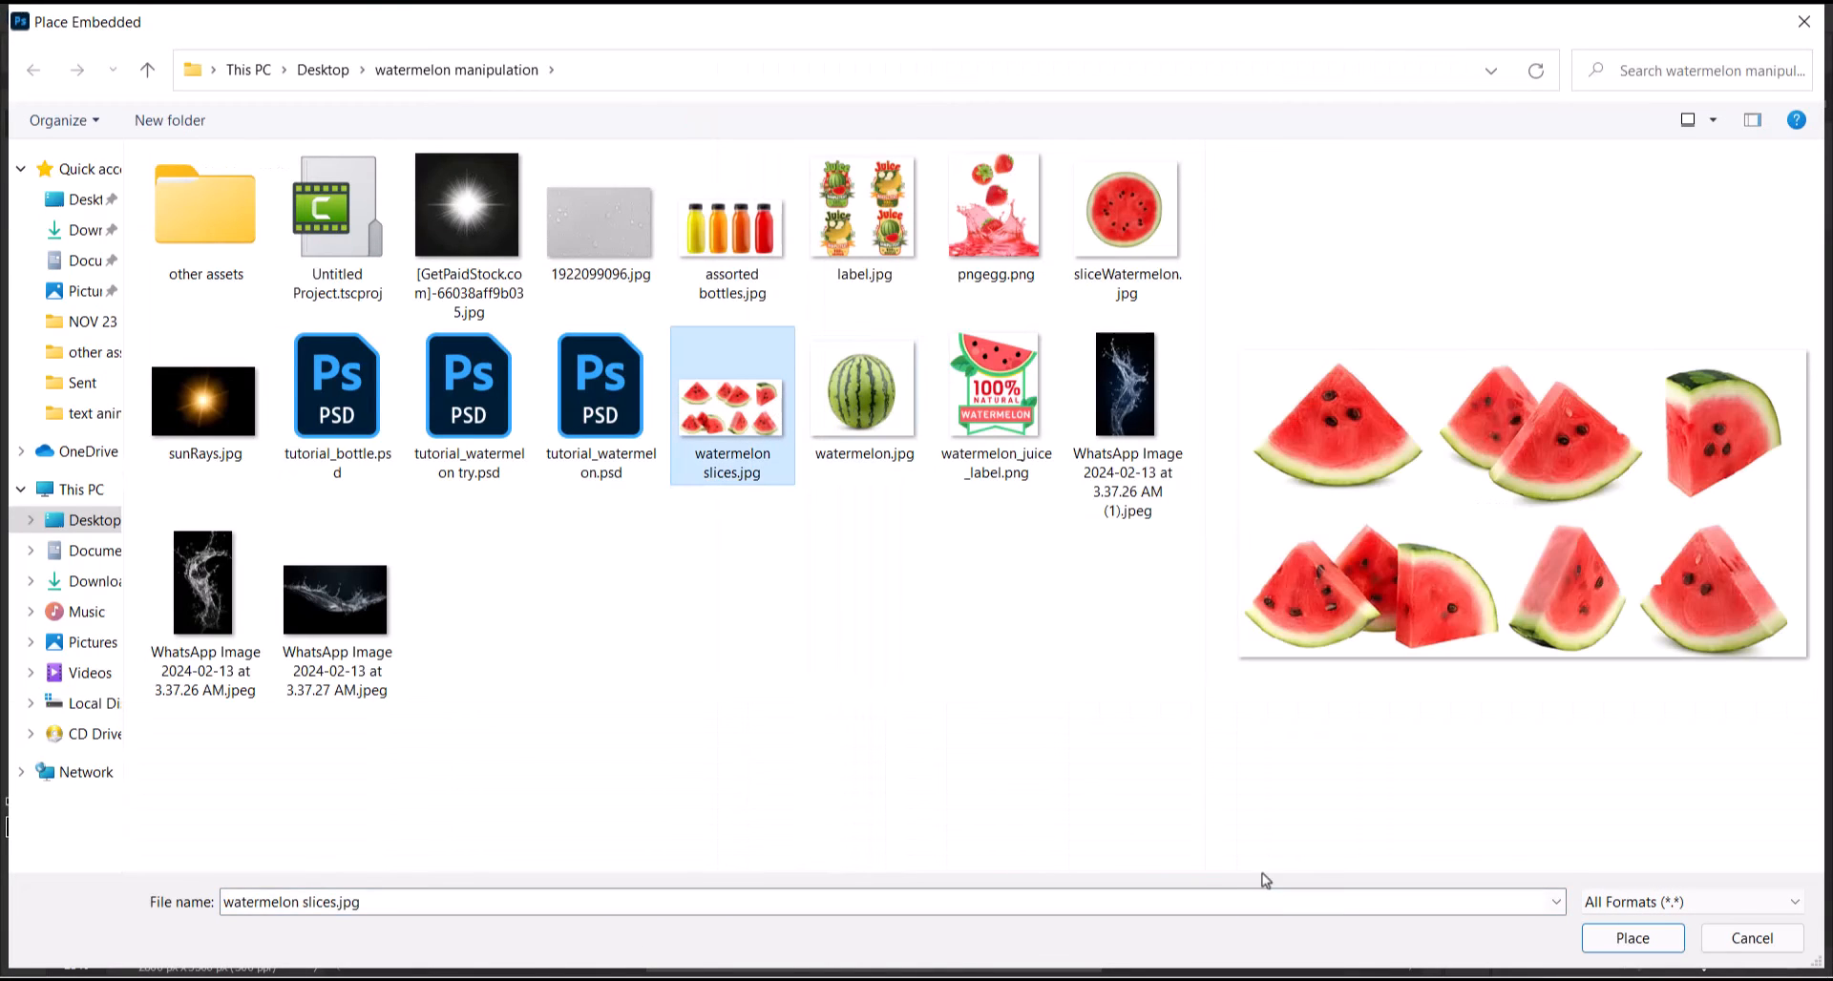
left_click(1633, 938)
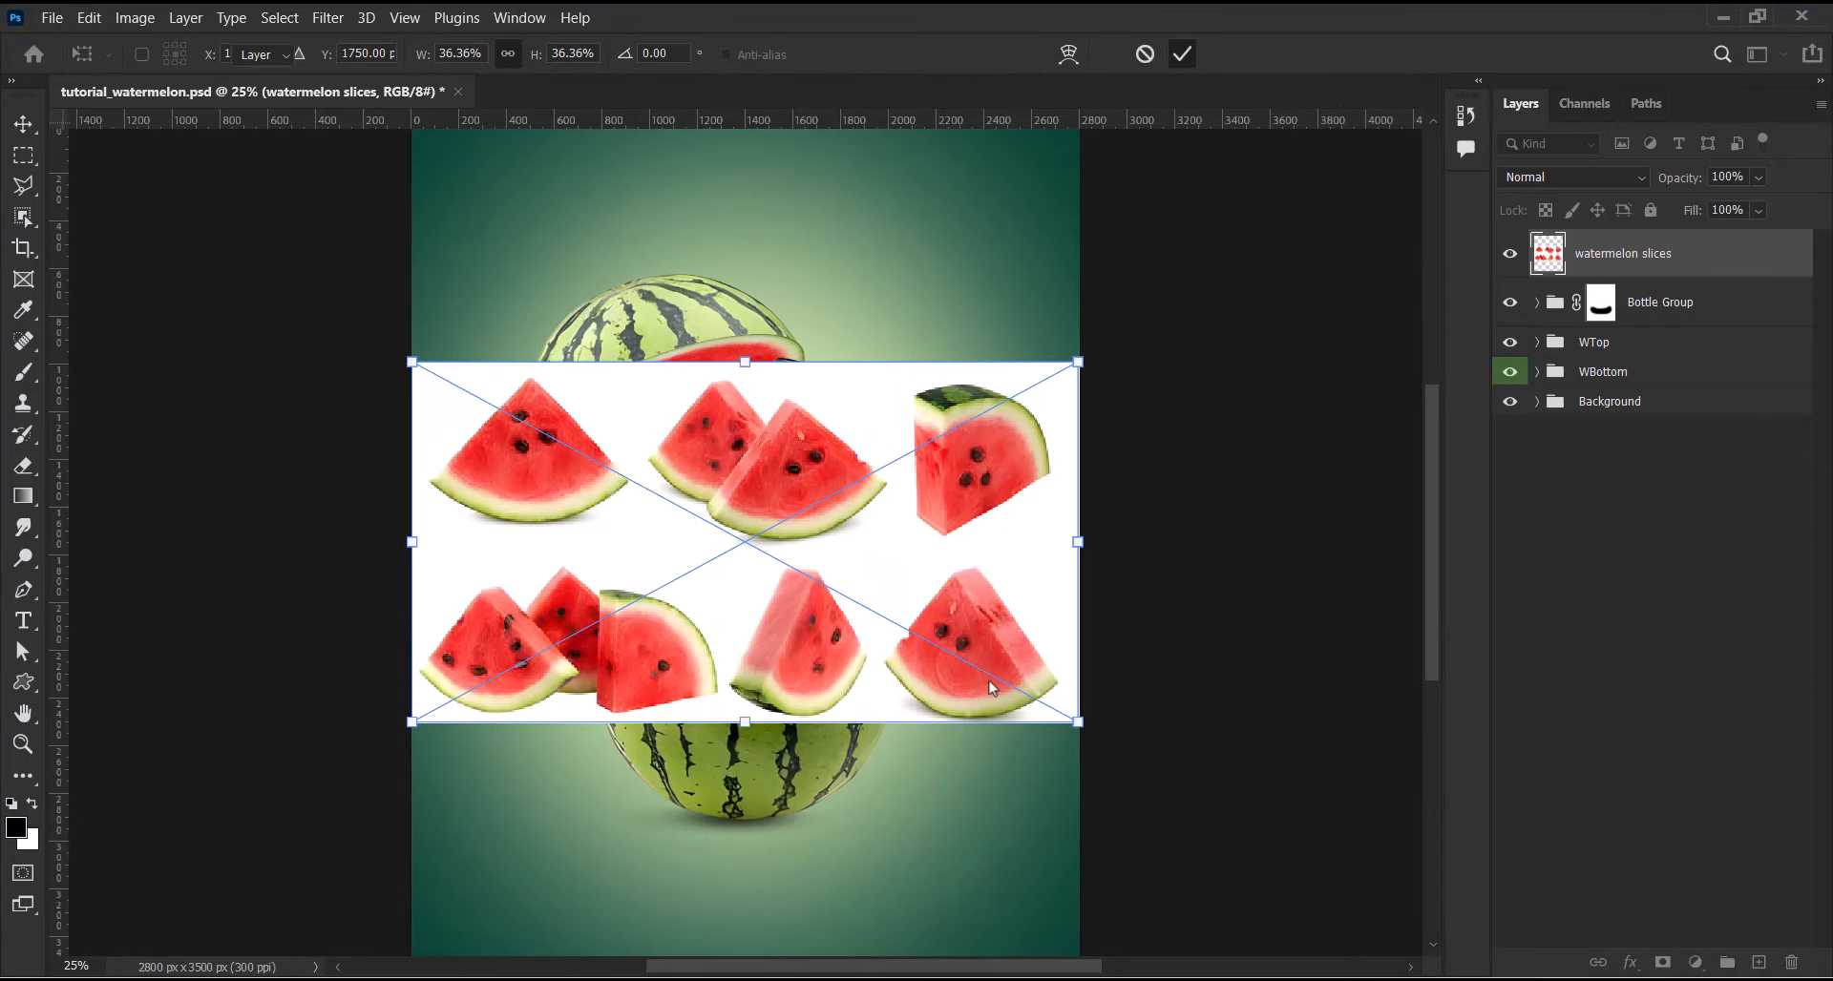
key("Return")
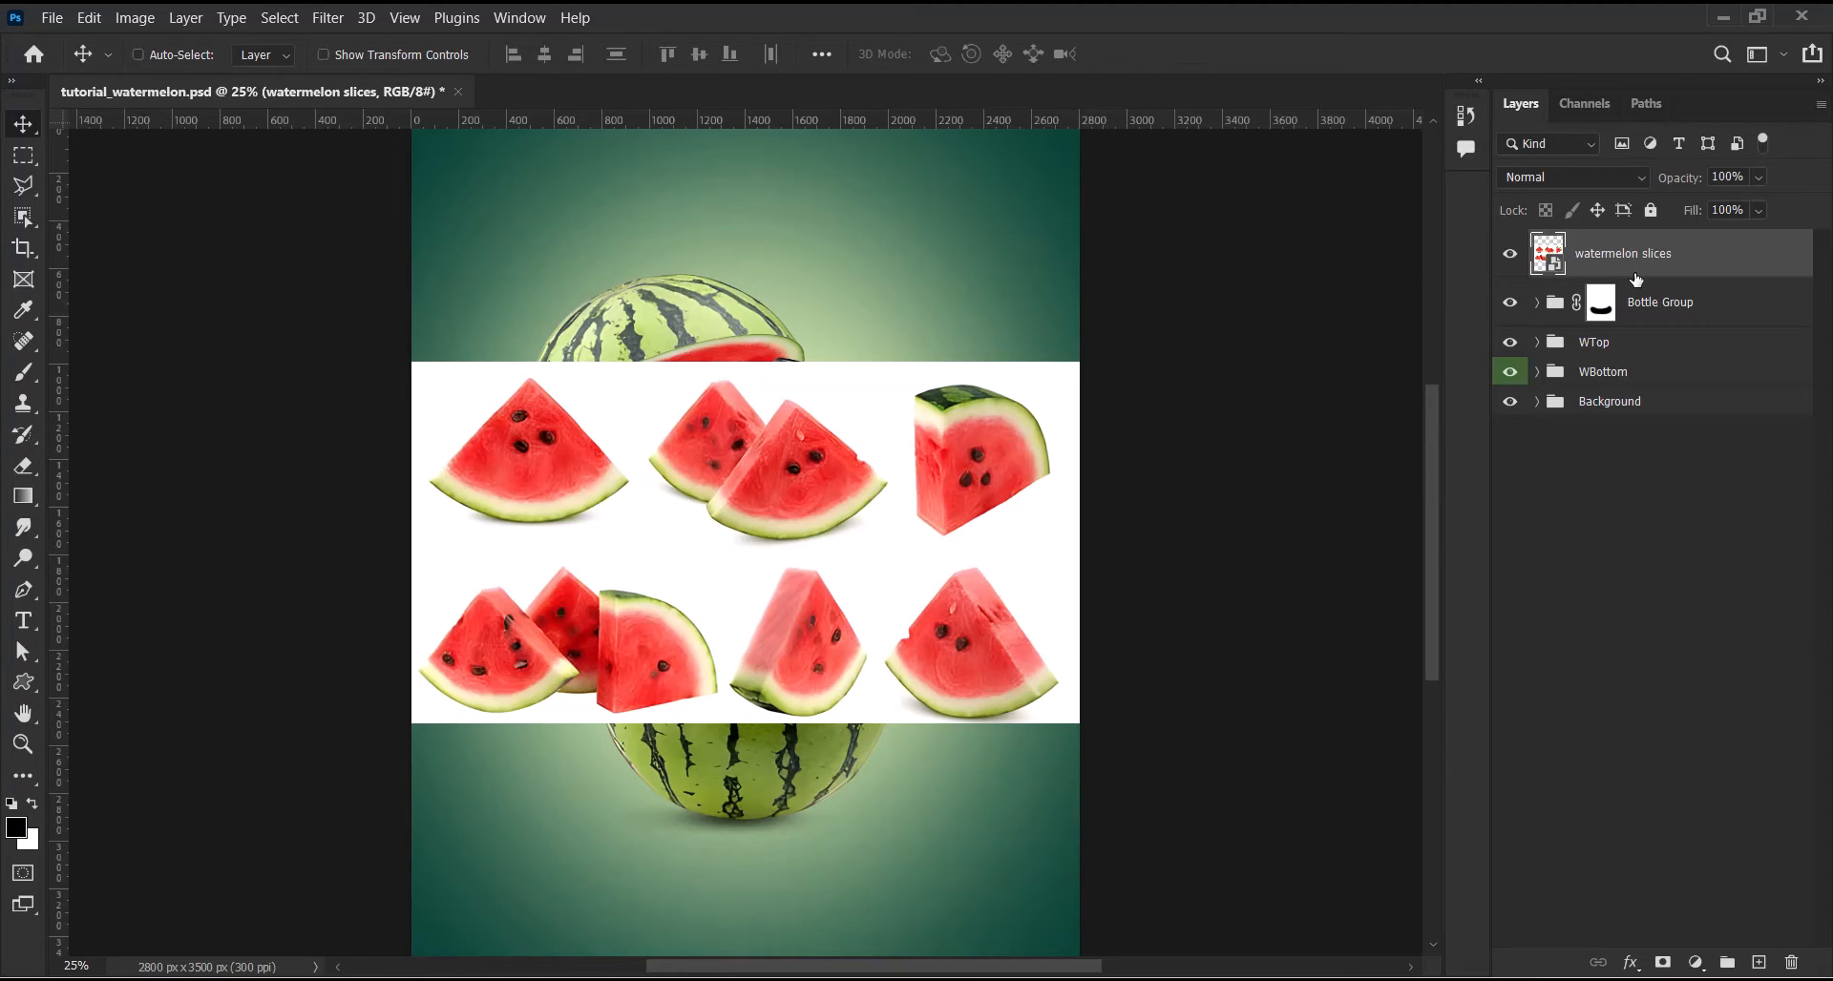
Duplicate the watermelon slices layer, hide the original and rasterize the copy's smart object
key("ctrl+j")
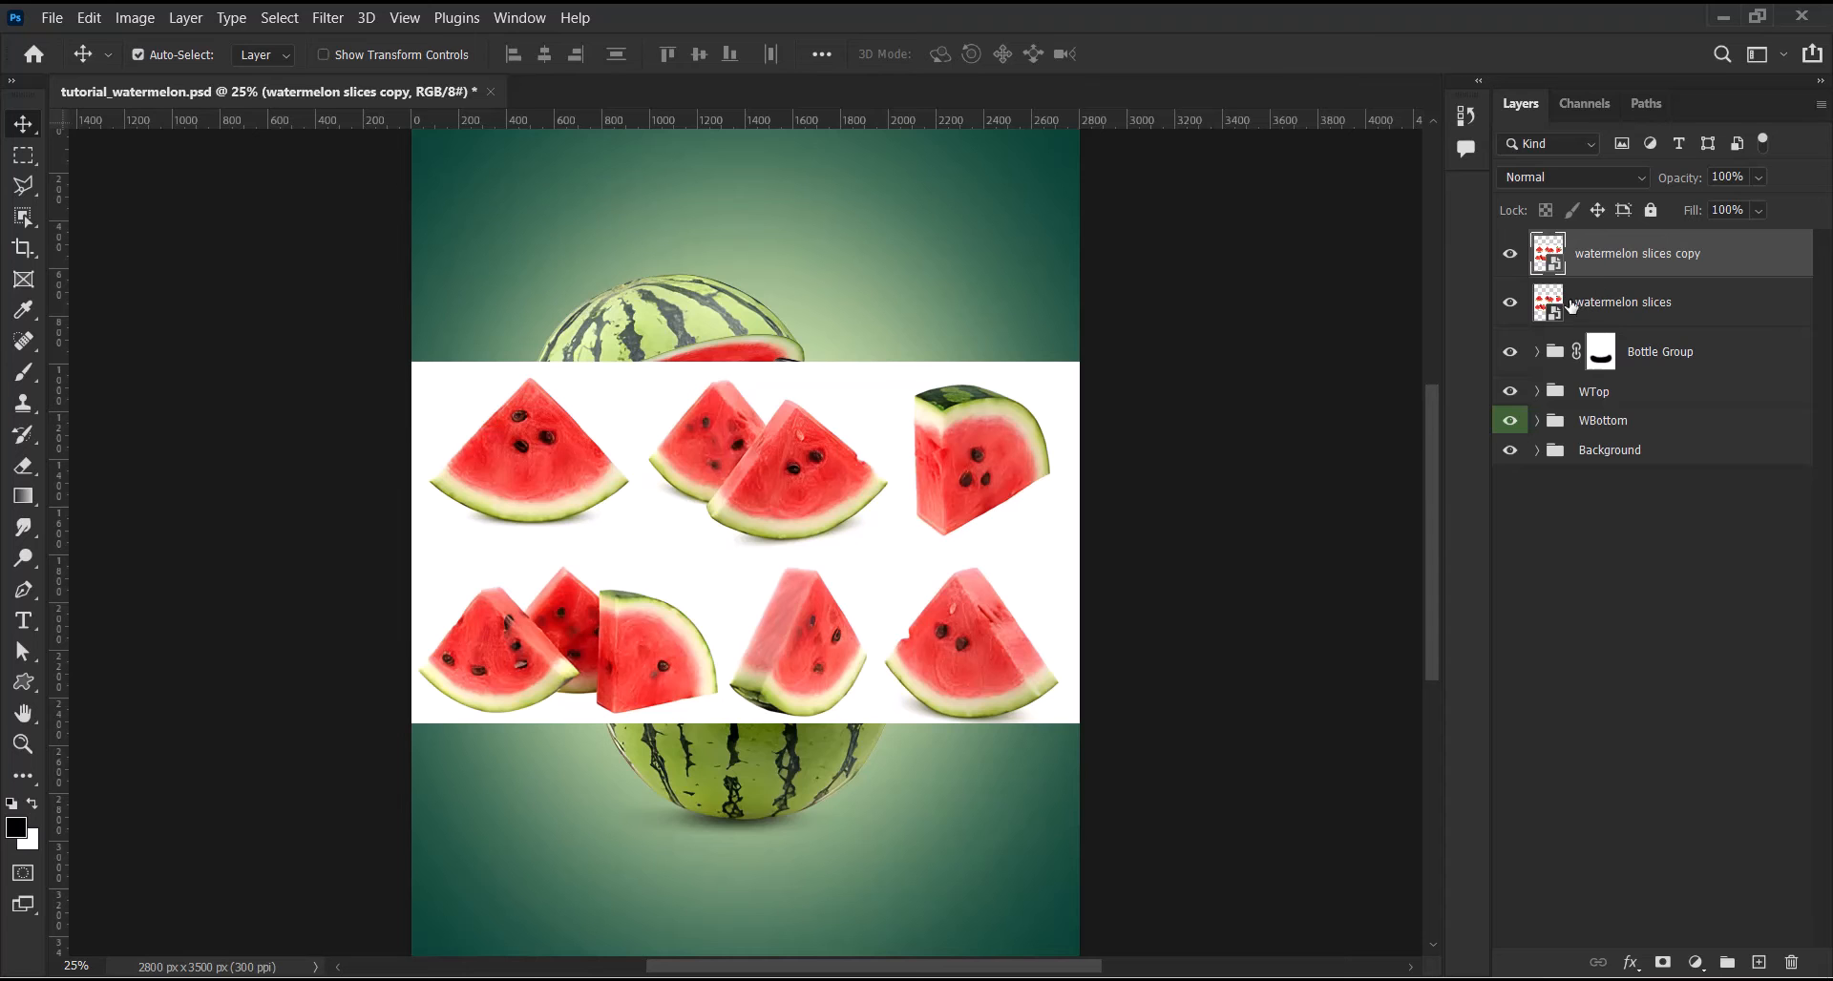
left_click(1509, 303)
left_click(183, 19)
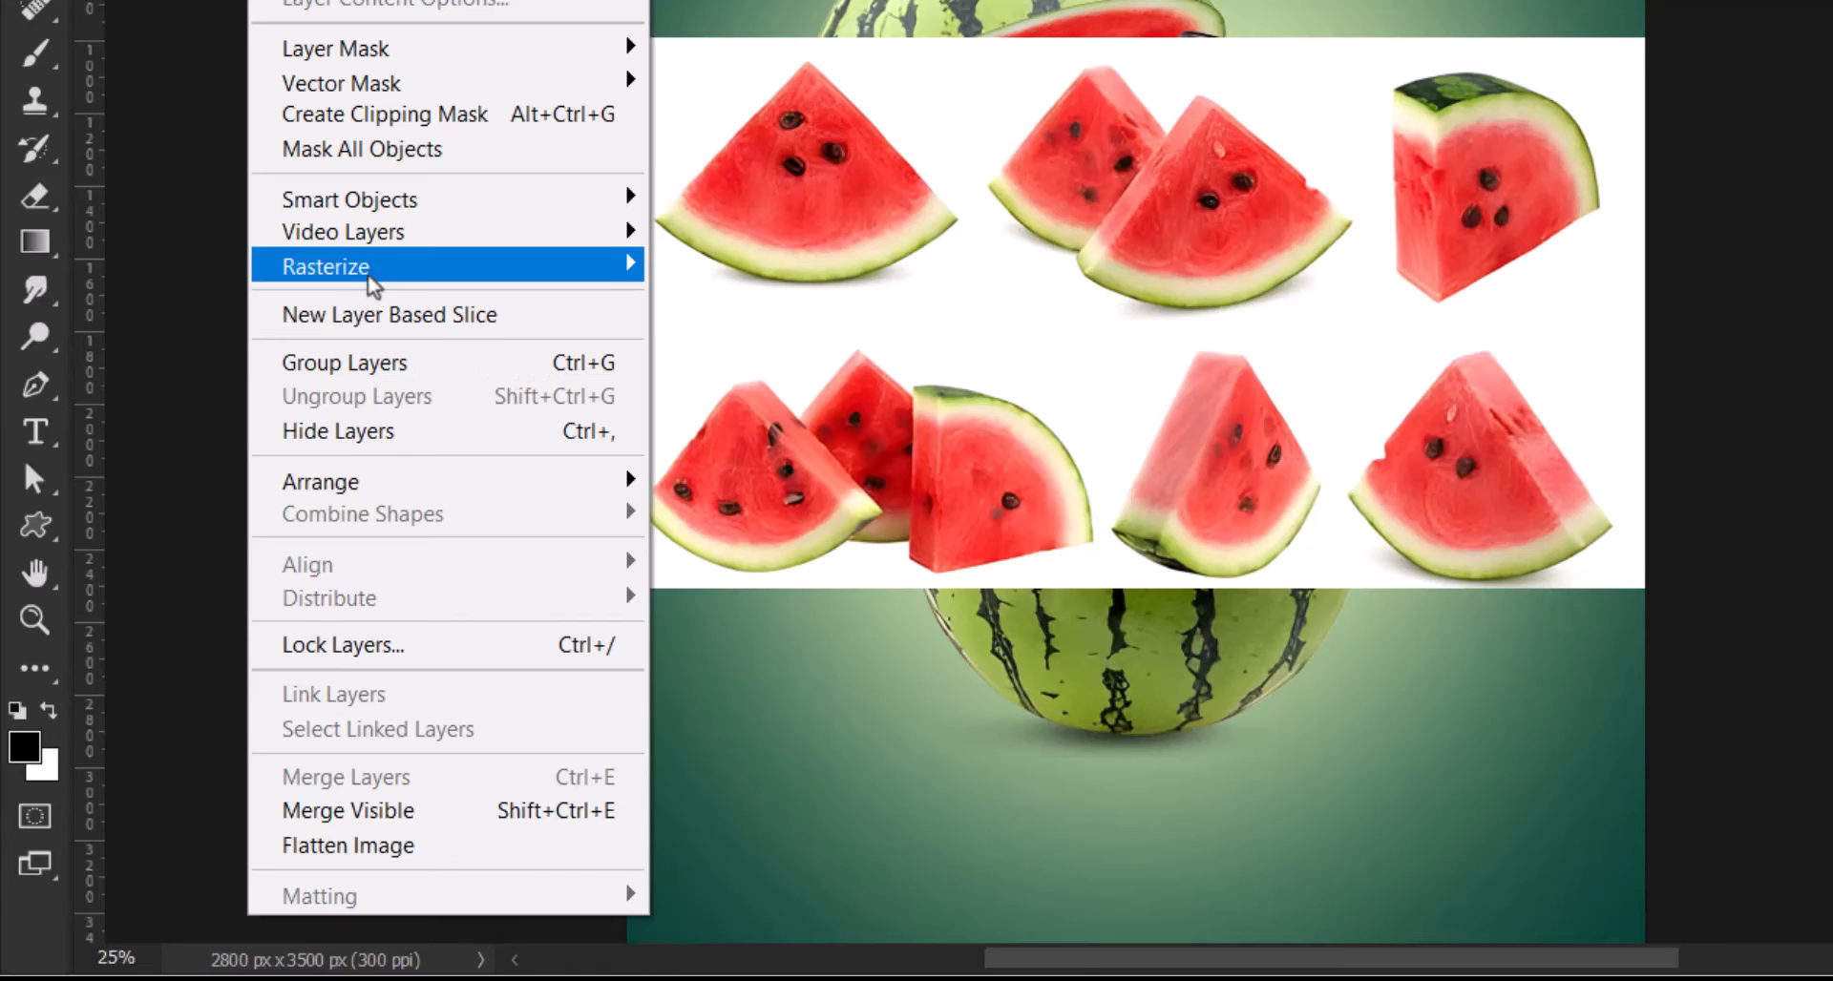
mouse_move(372, 284)
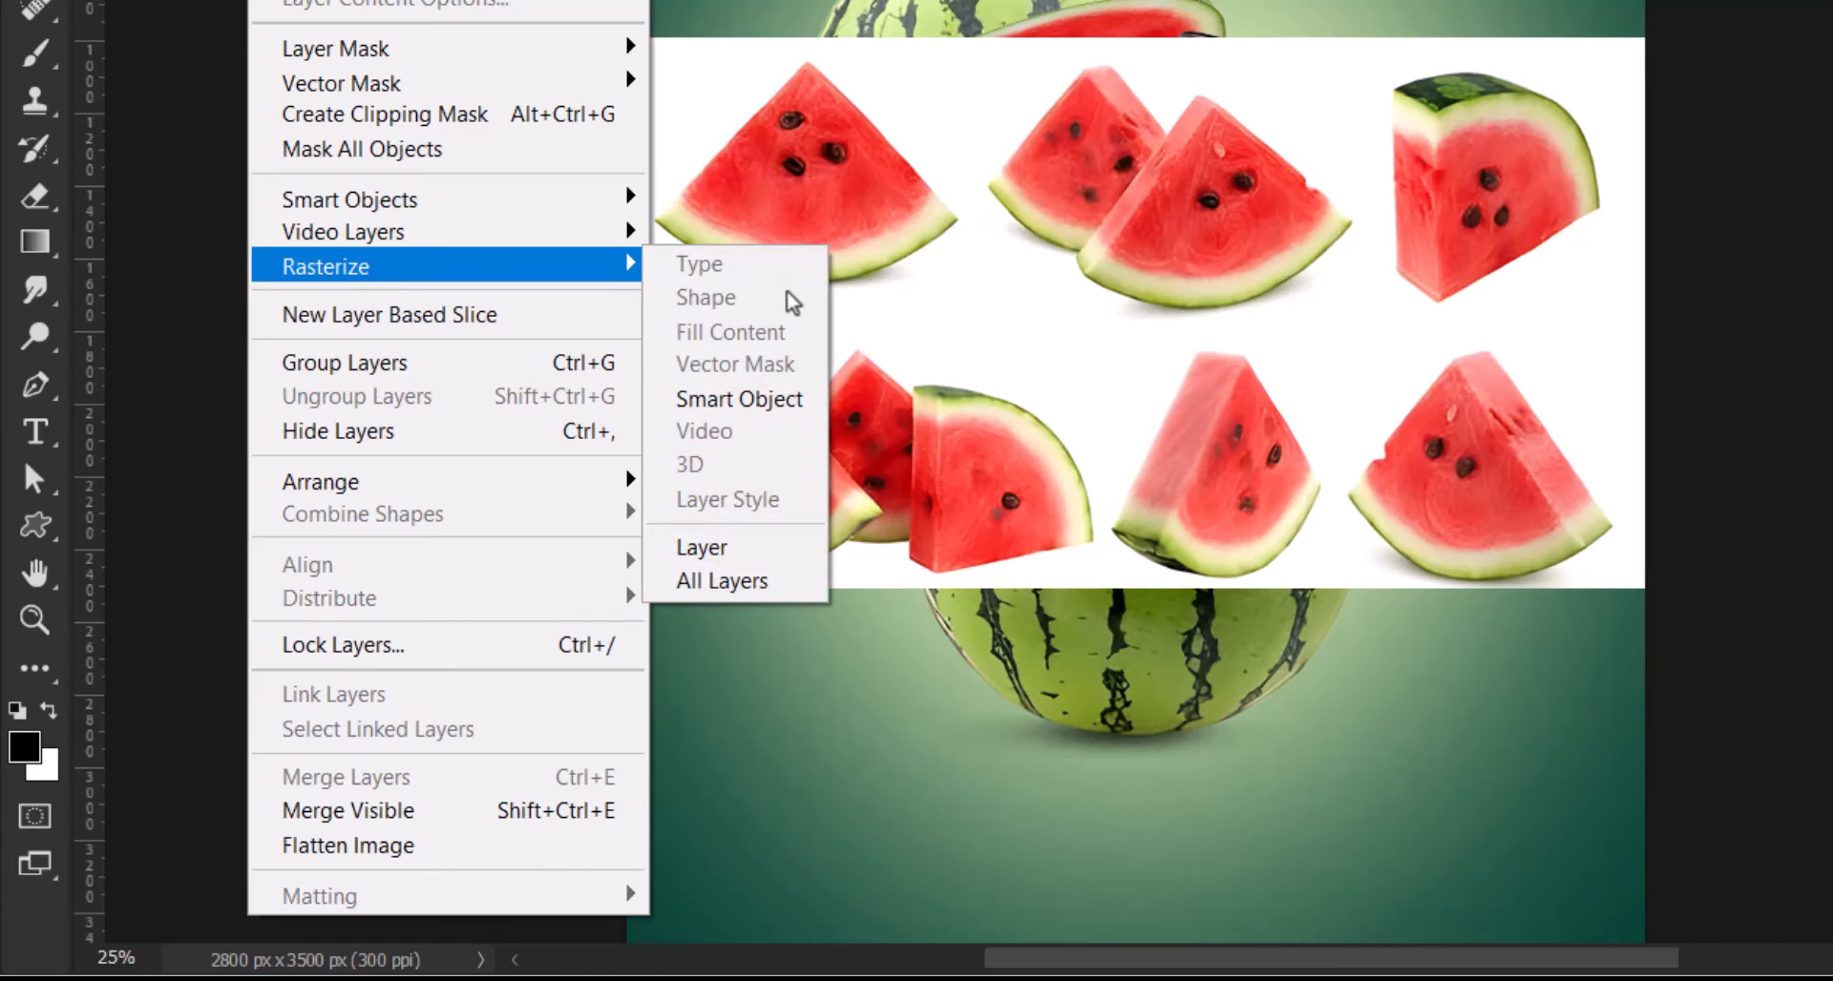
left_click(772, 407)
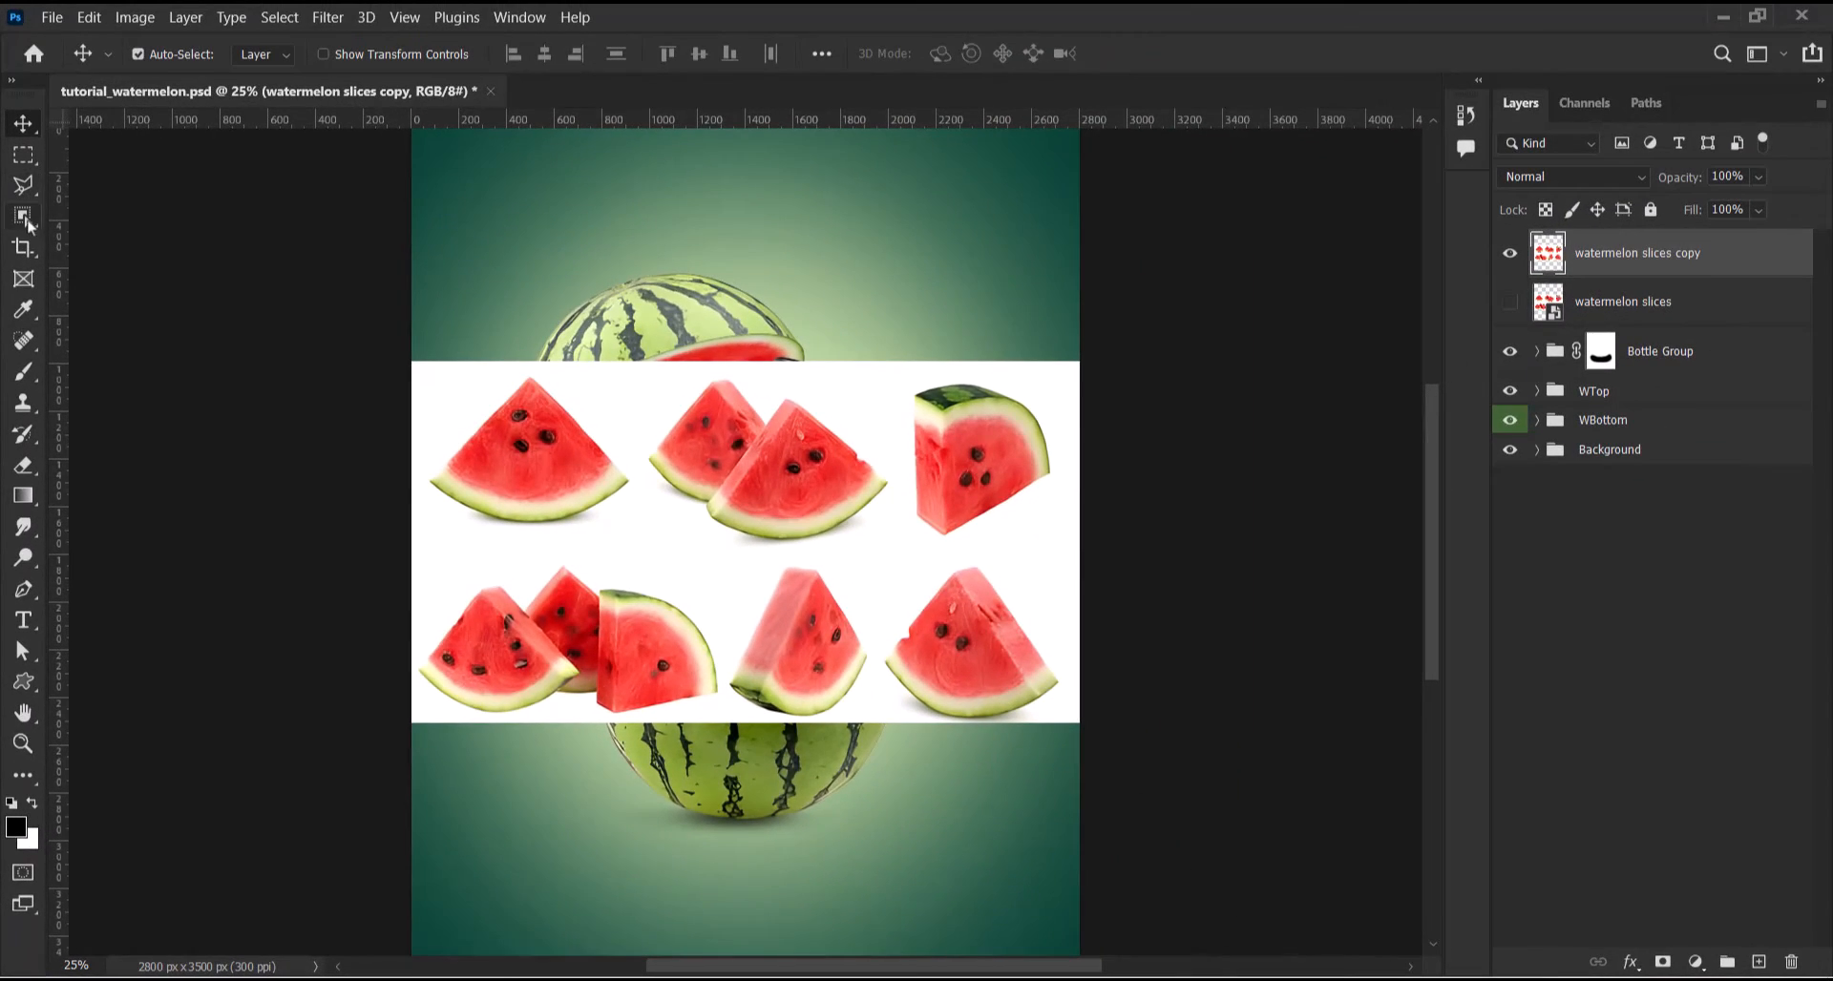
Select the first slice in the image's upper row with the Object Selection tool and paste a copy in place on its own layer
left_click(25, 218)
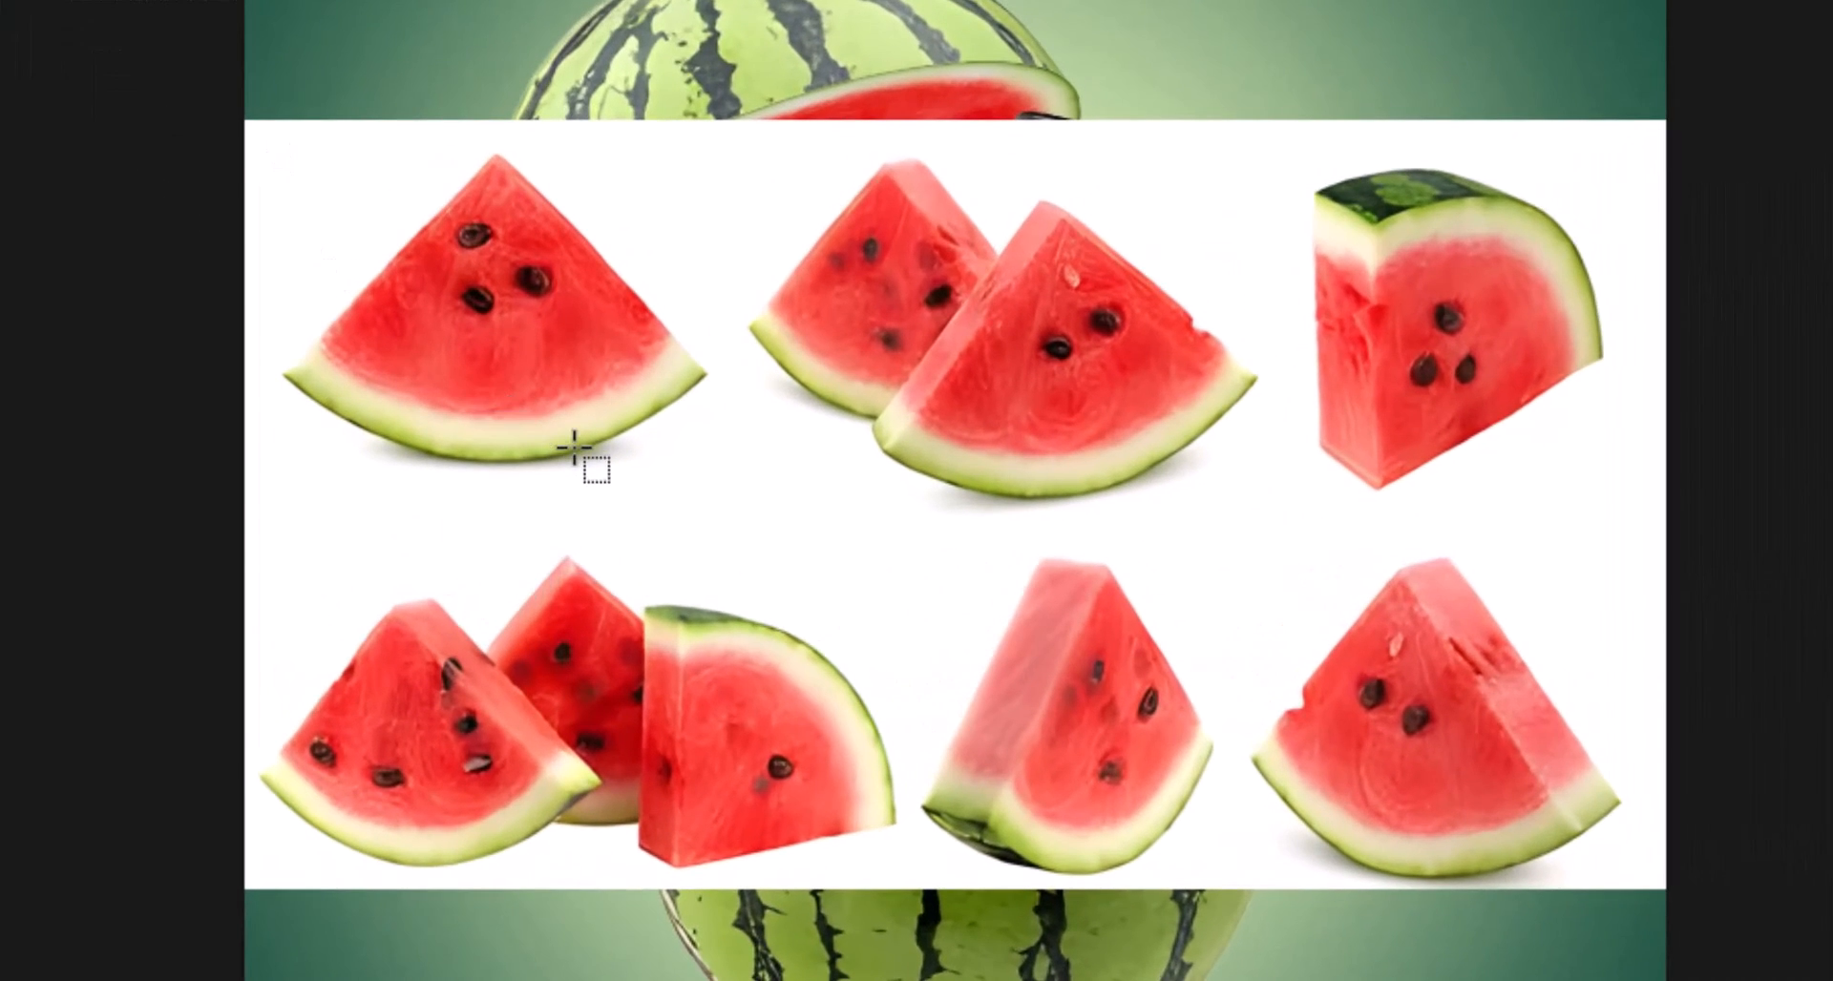
left_click_drag(278, 145, 741, 478)
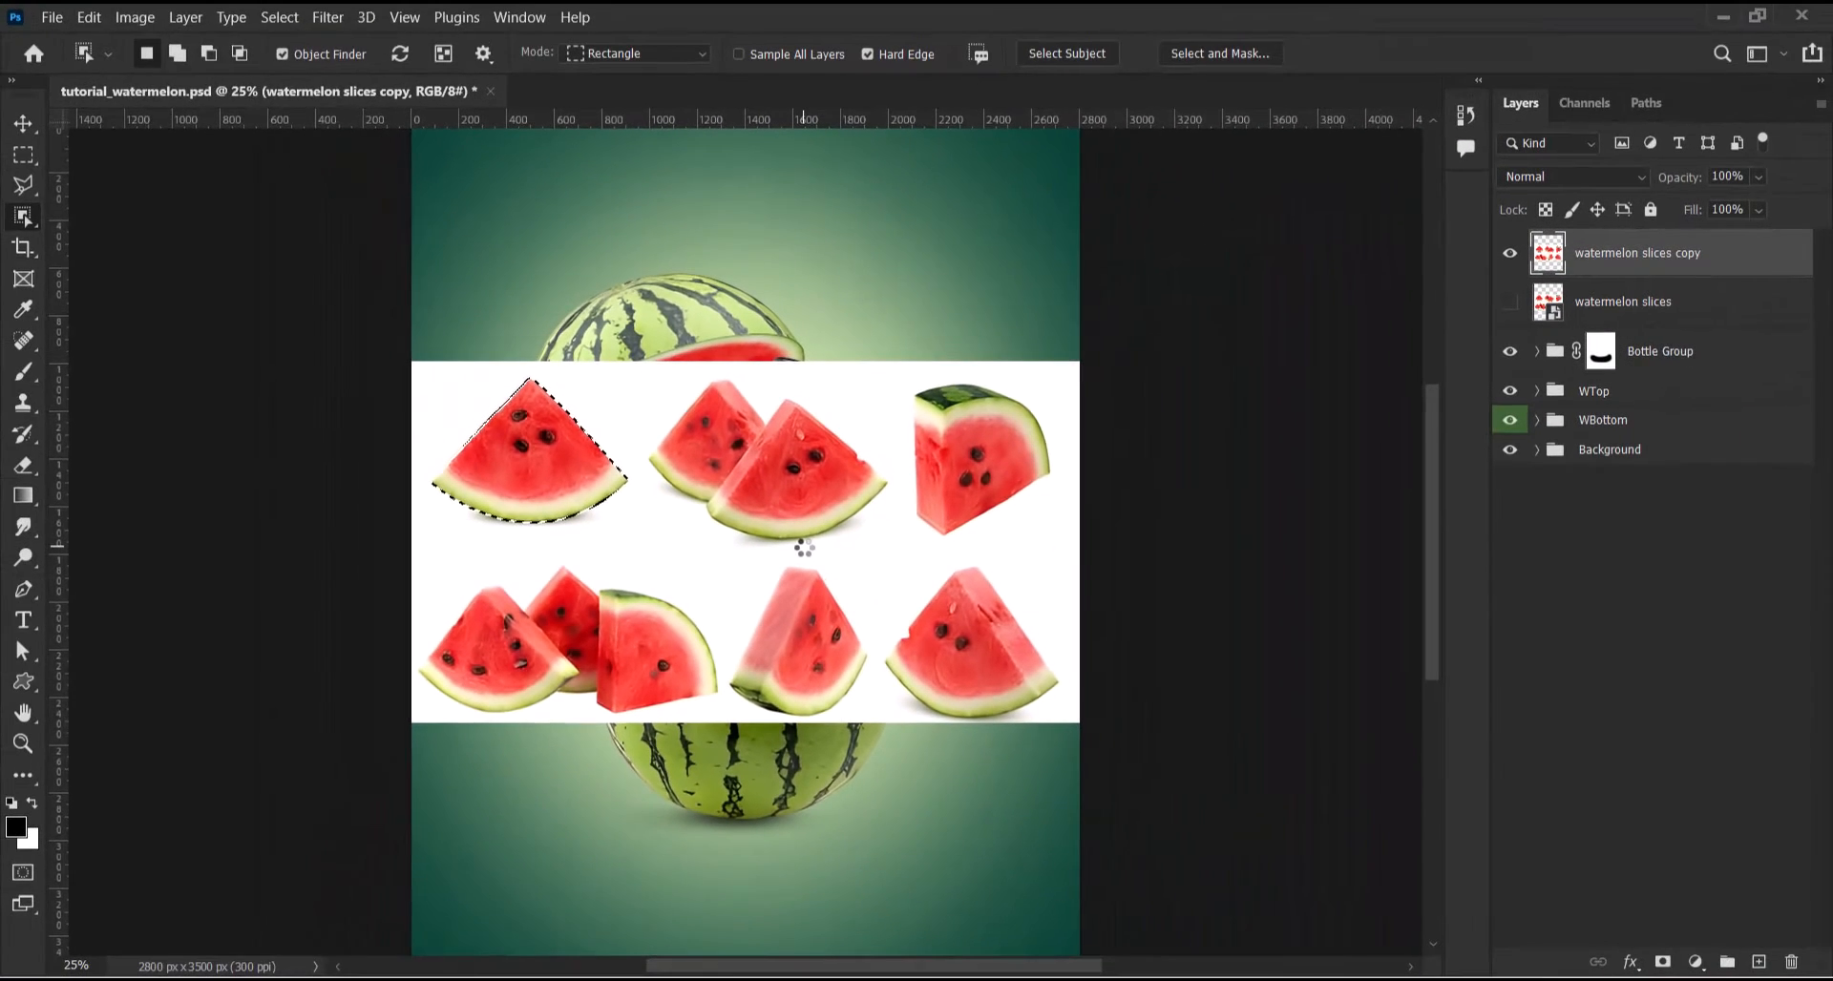
left_click(88, 17)
left_click(109, 173)
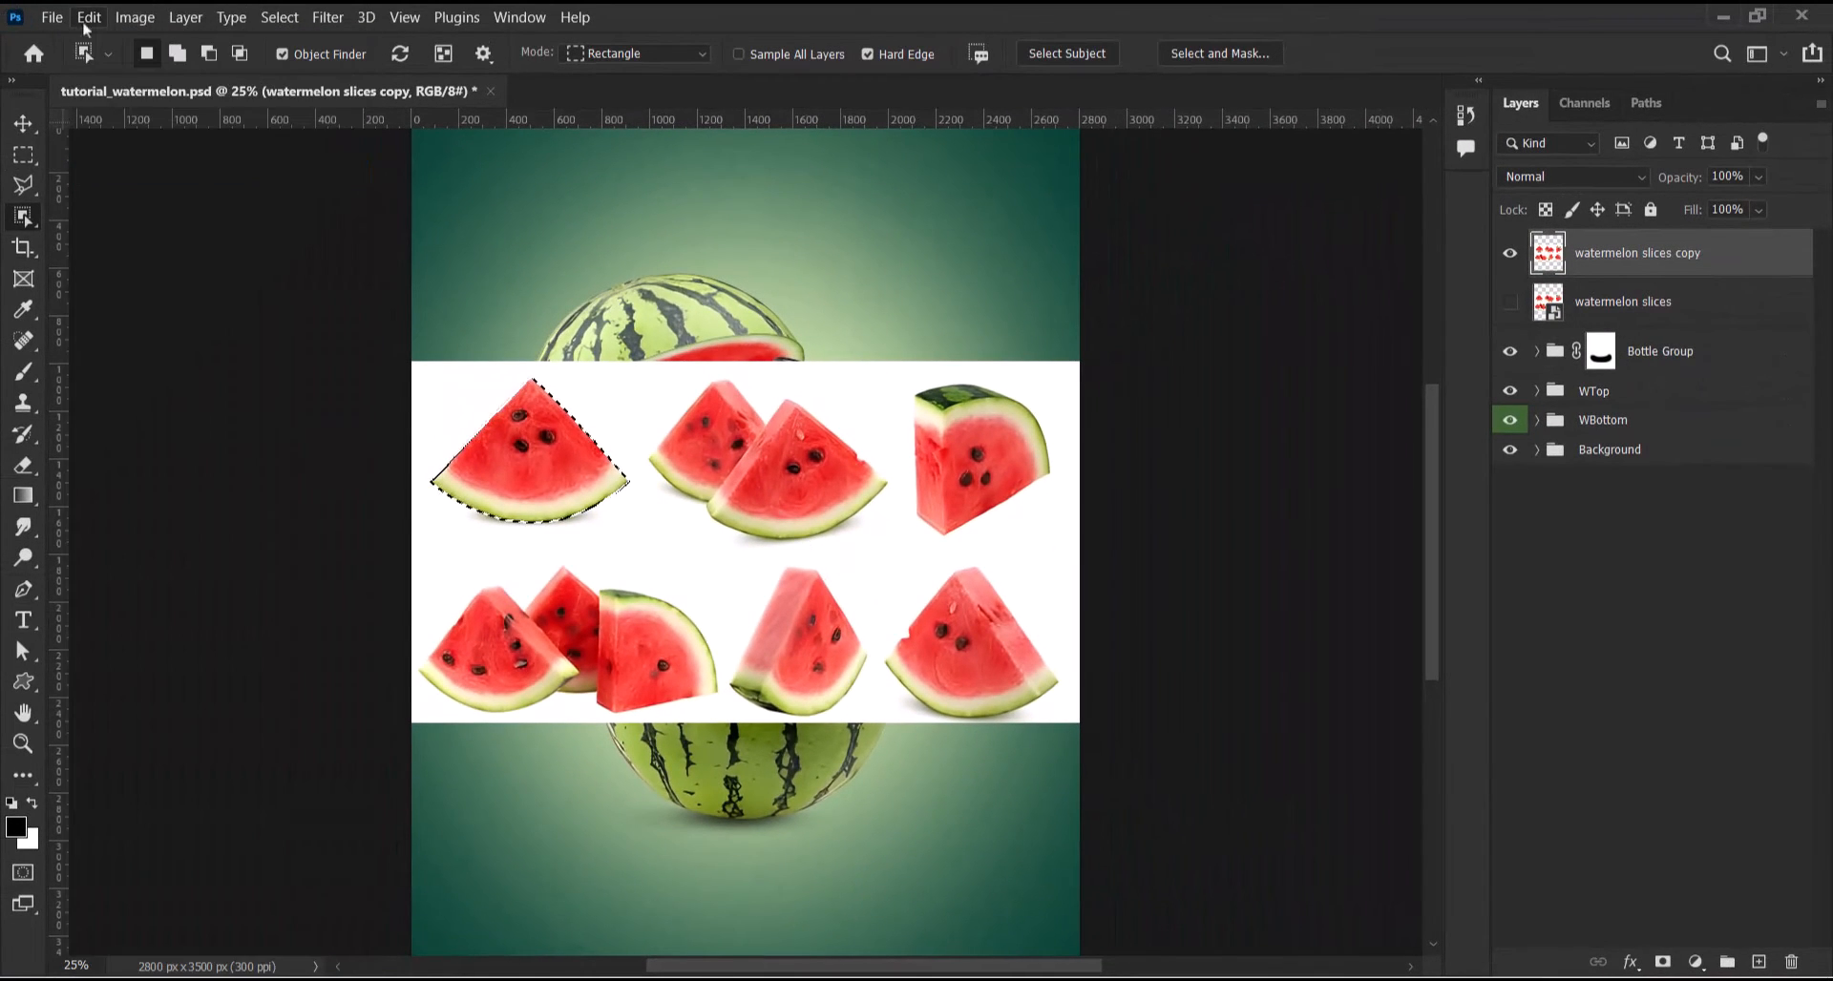
left_click(89, 17)
mouse_move(348, 251)
left_click(458, 263)
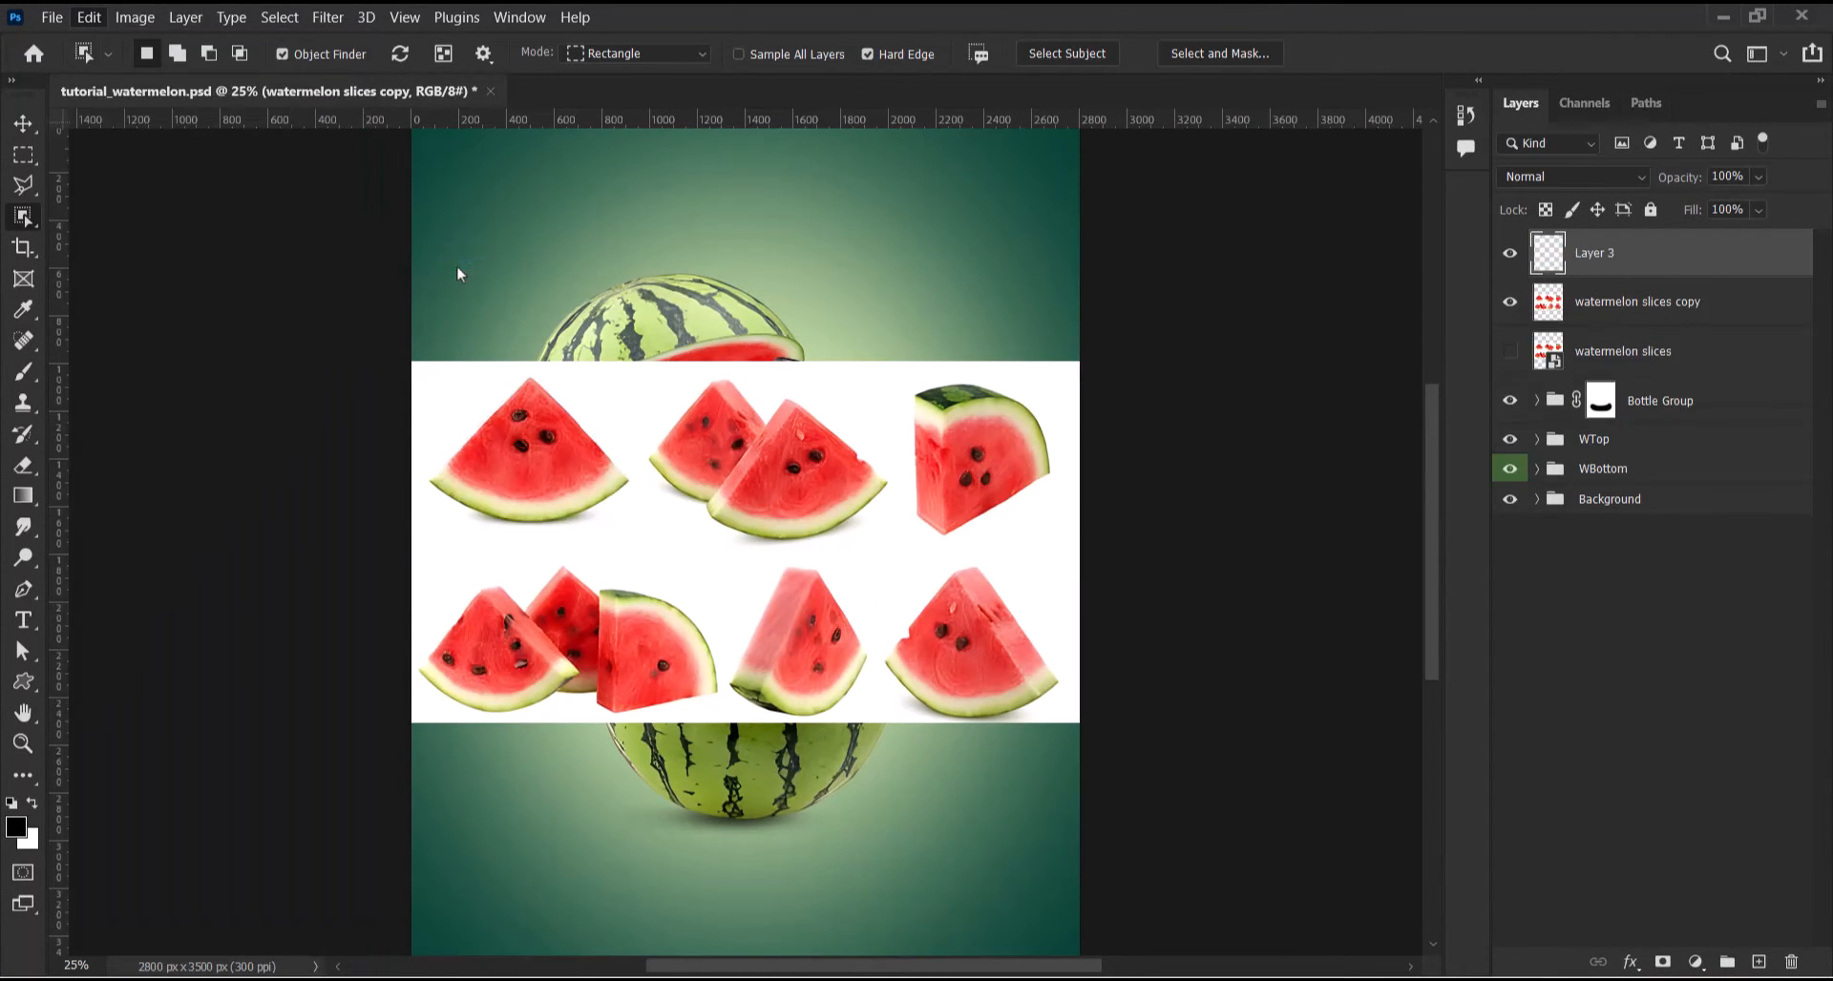
Select the dark-rind slice at the upper row's right end on watermelon slices copy and paste a copy in place on its own layer
left_click(1050, 463)
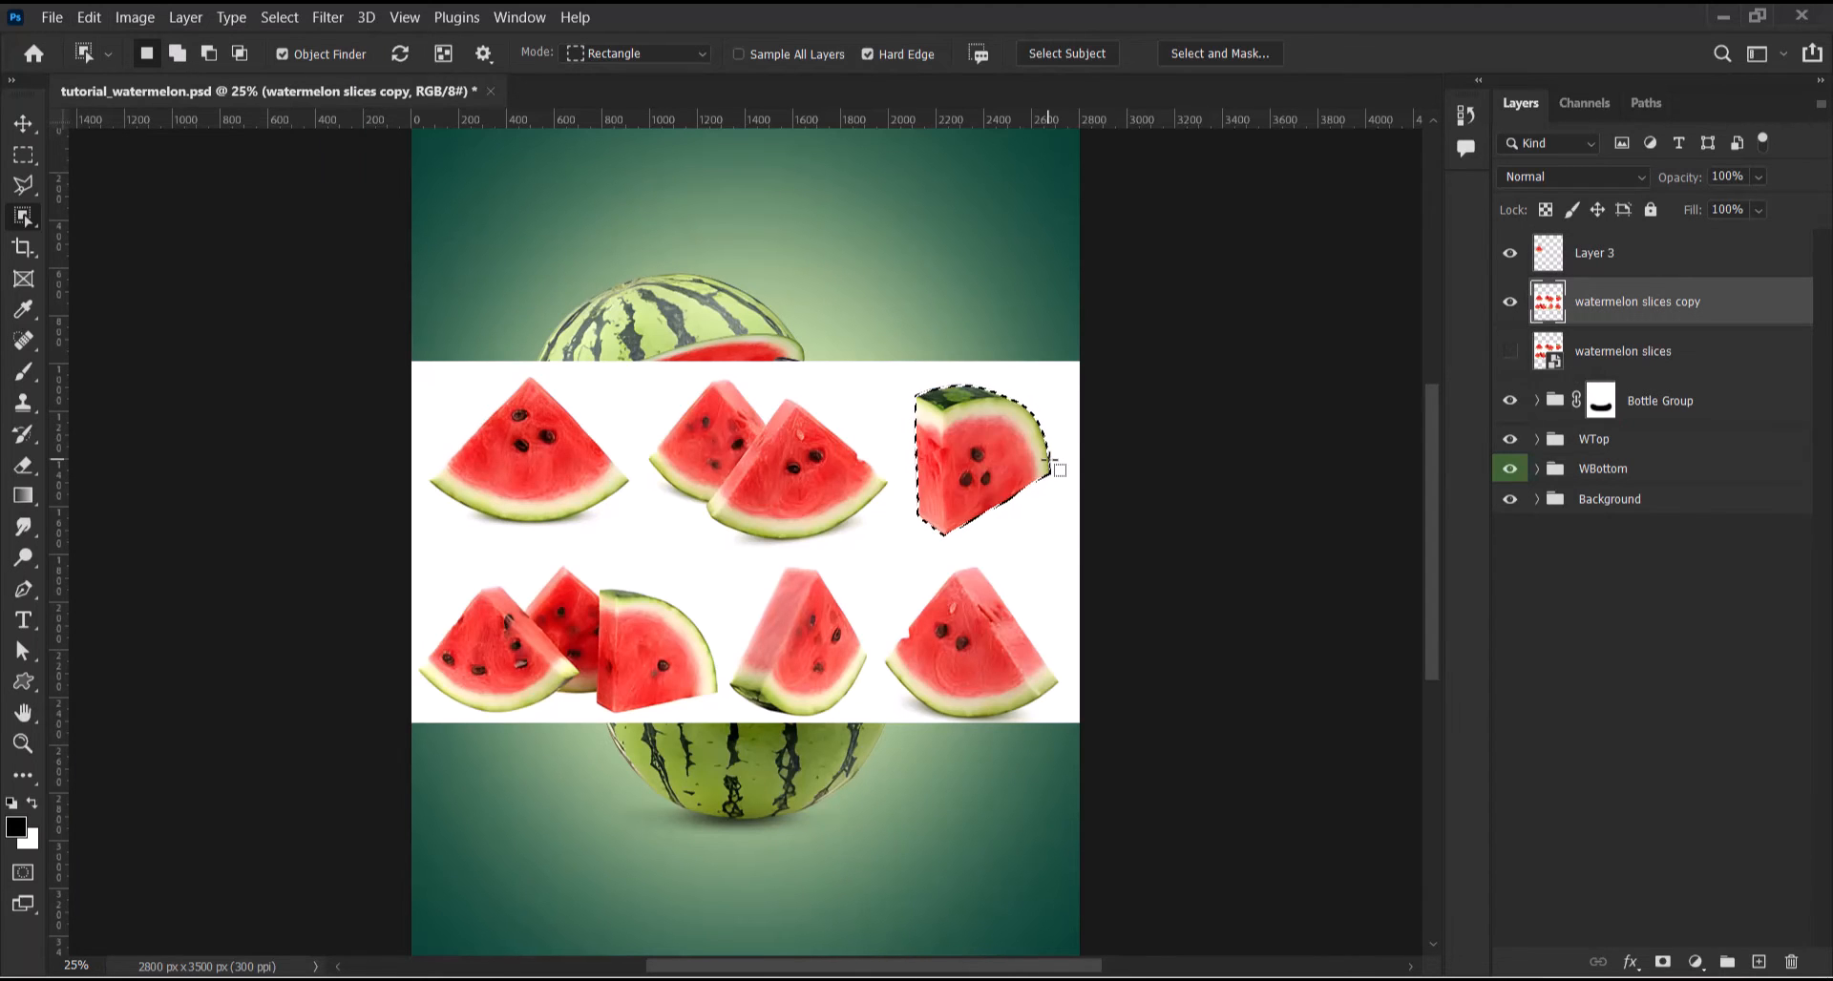
left_click(89, 17)
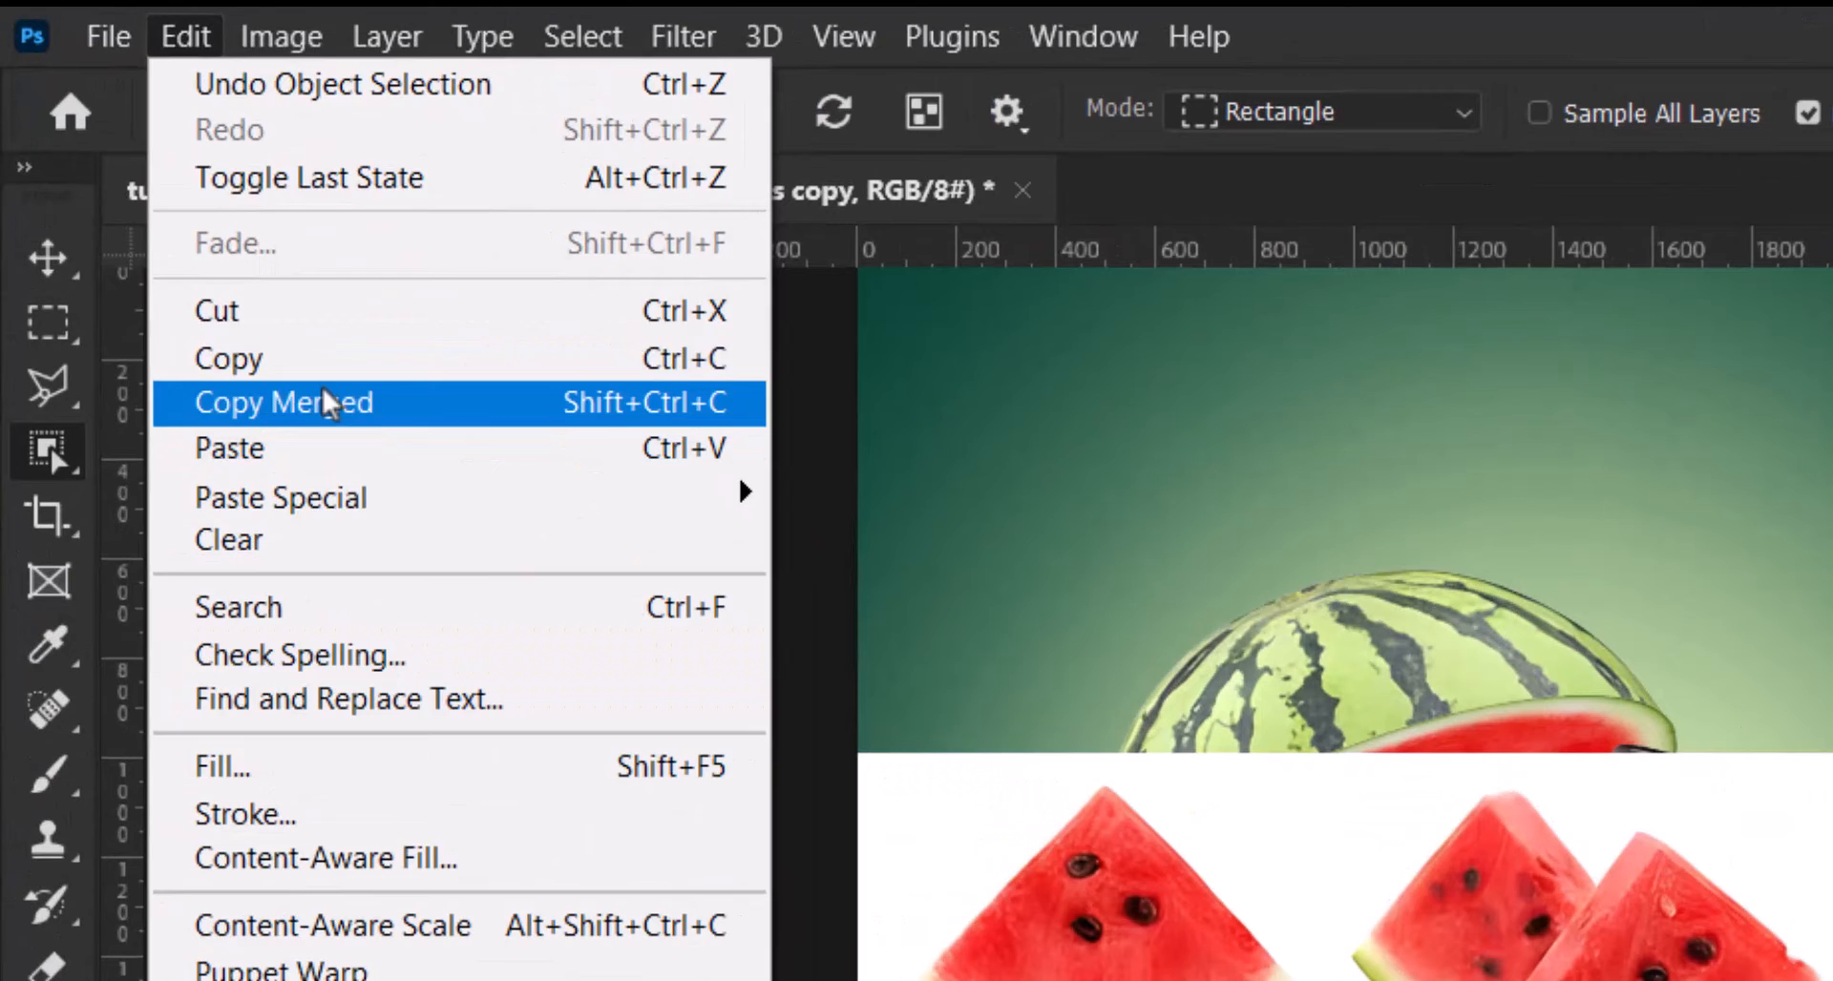
left_click(154, 191)
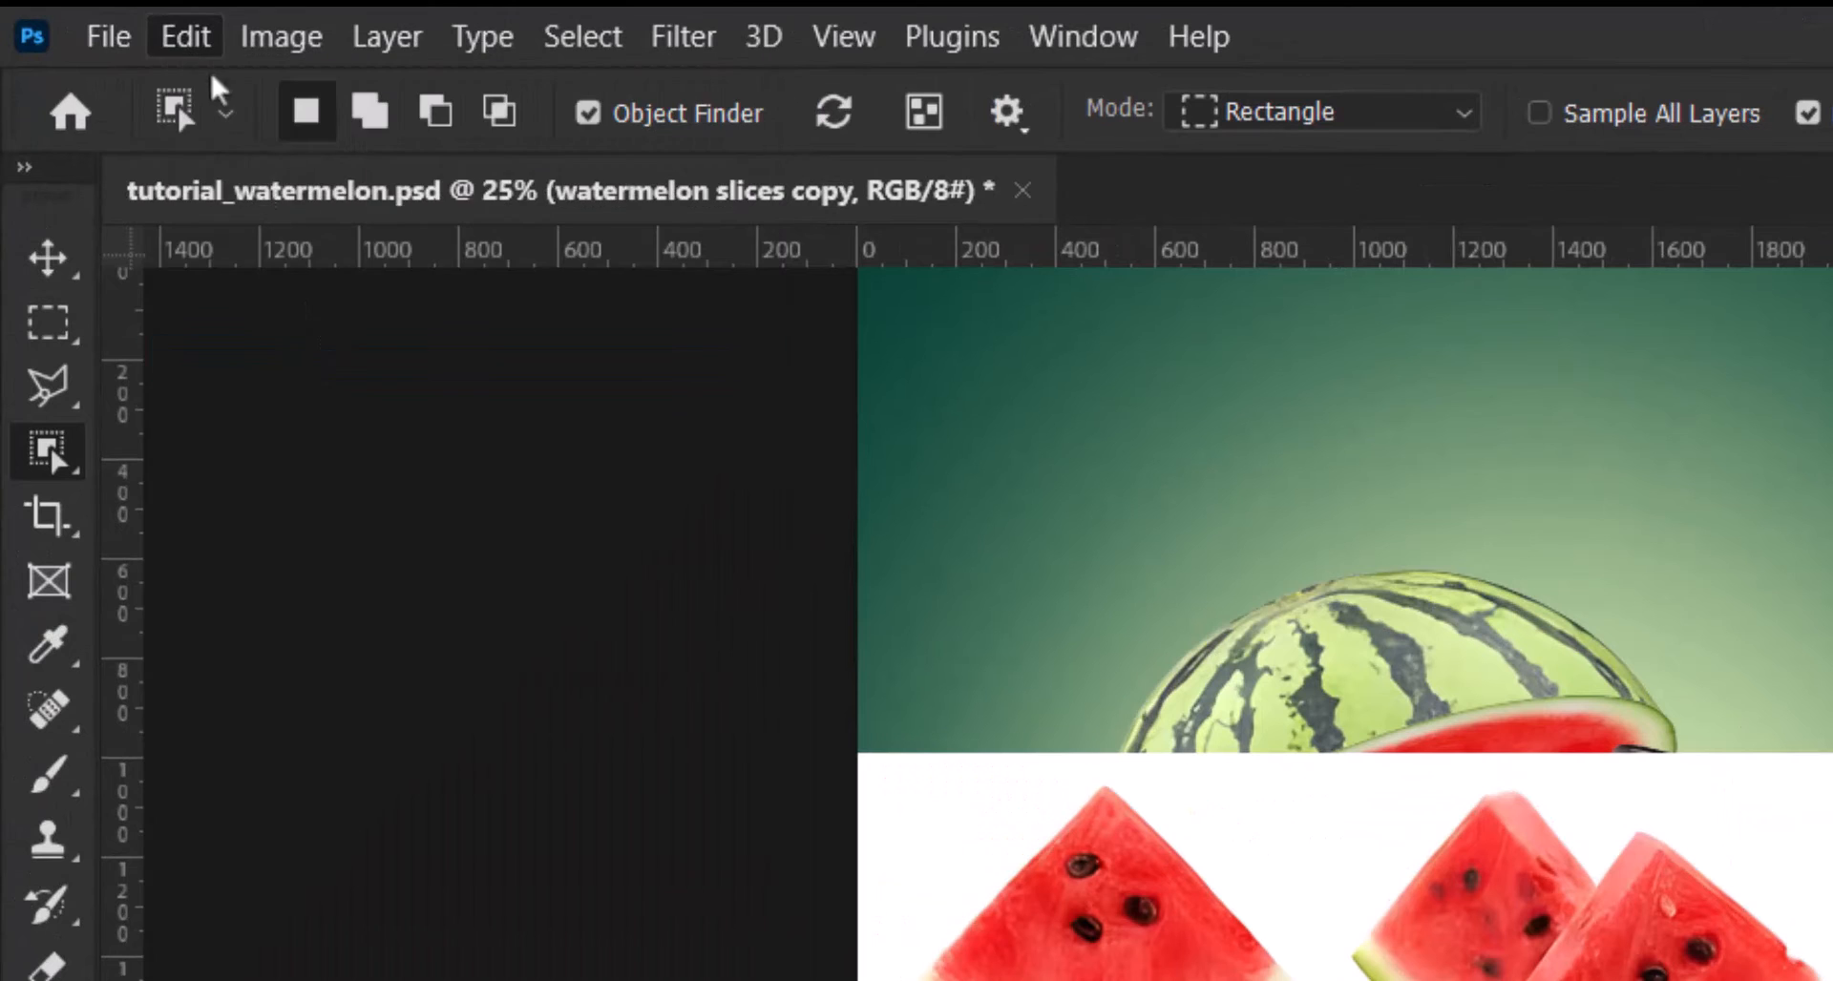
left_click(185, 36)
mouse_move(268, 494)
left_click(916, 539)
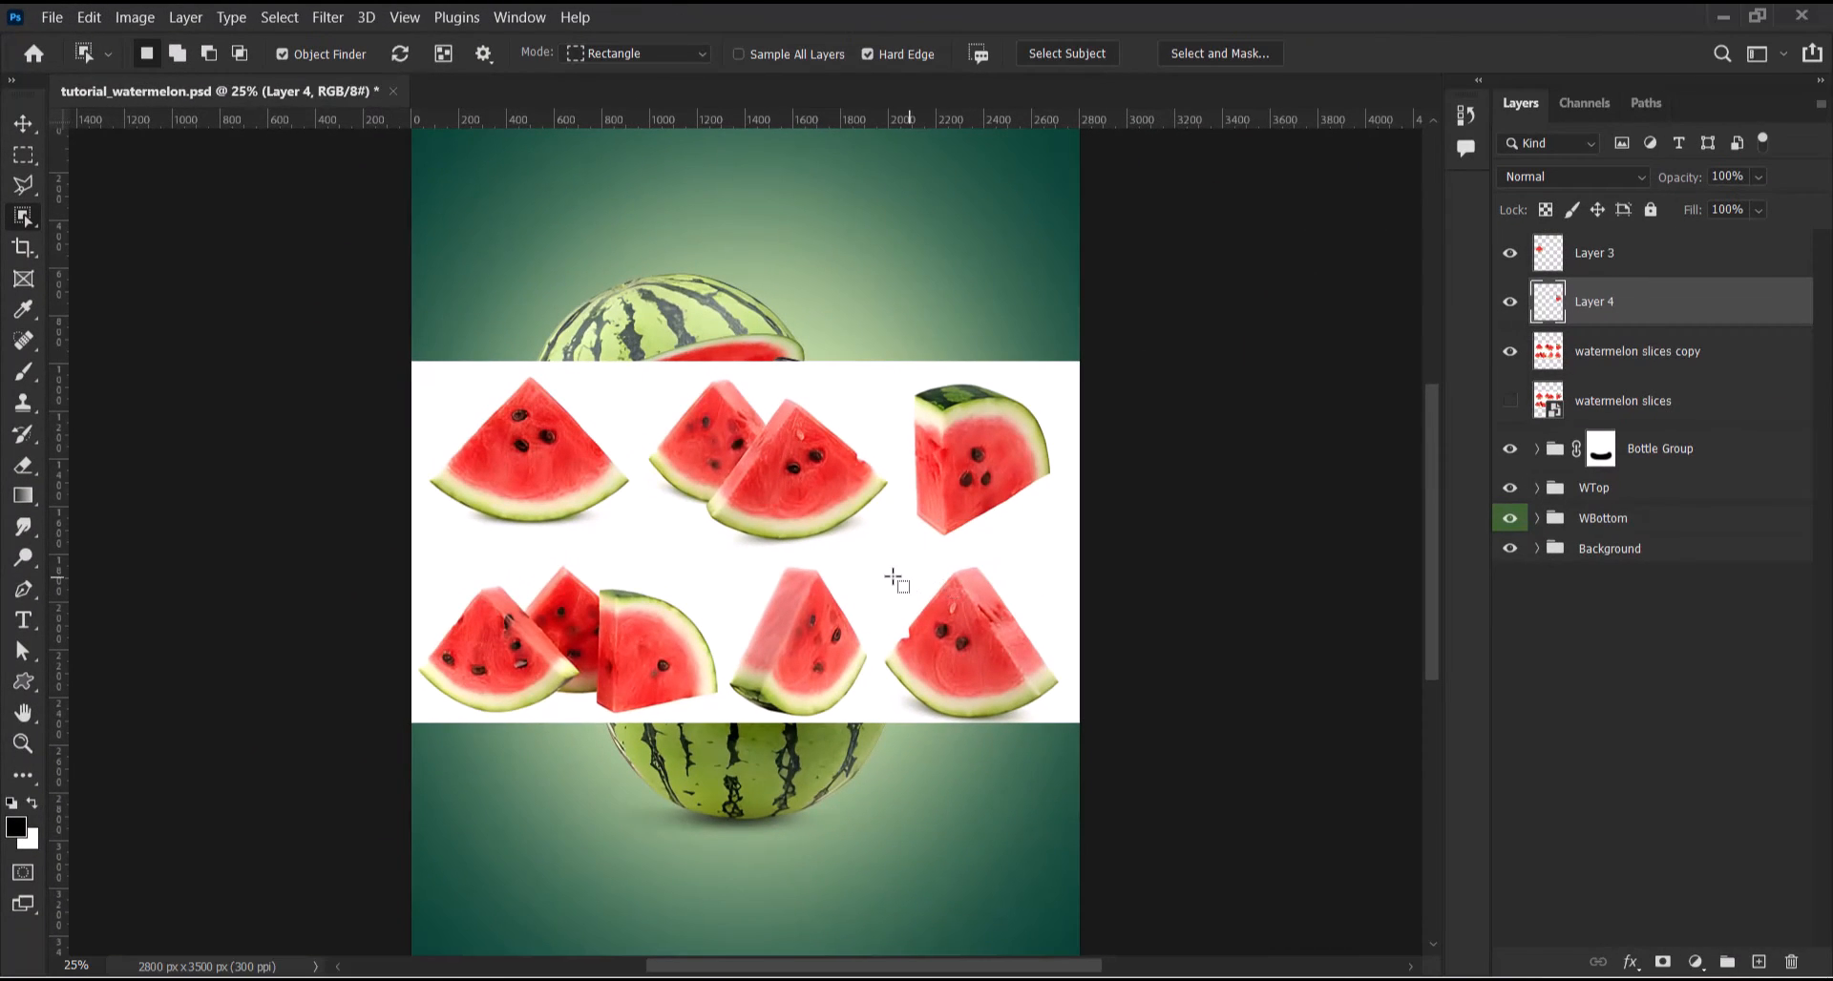
Select the narrow slice in the middle of the lower row on watermelon slices copy and paste a copy in place on its own layer
key("alt+[")
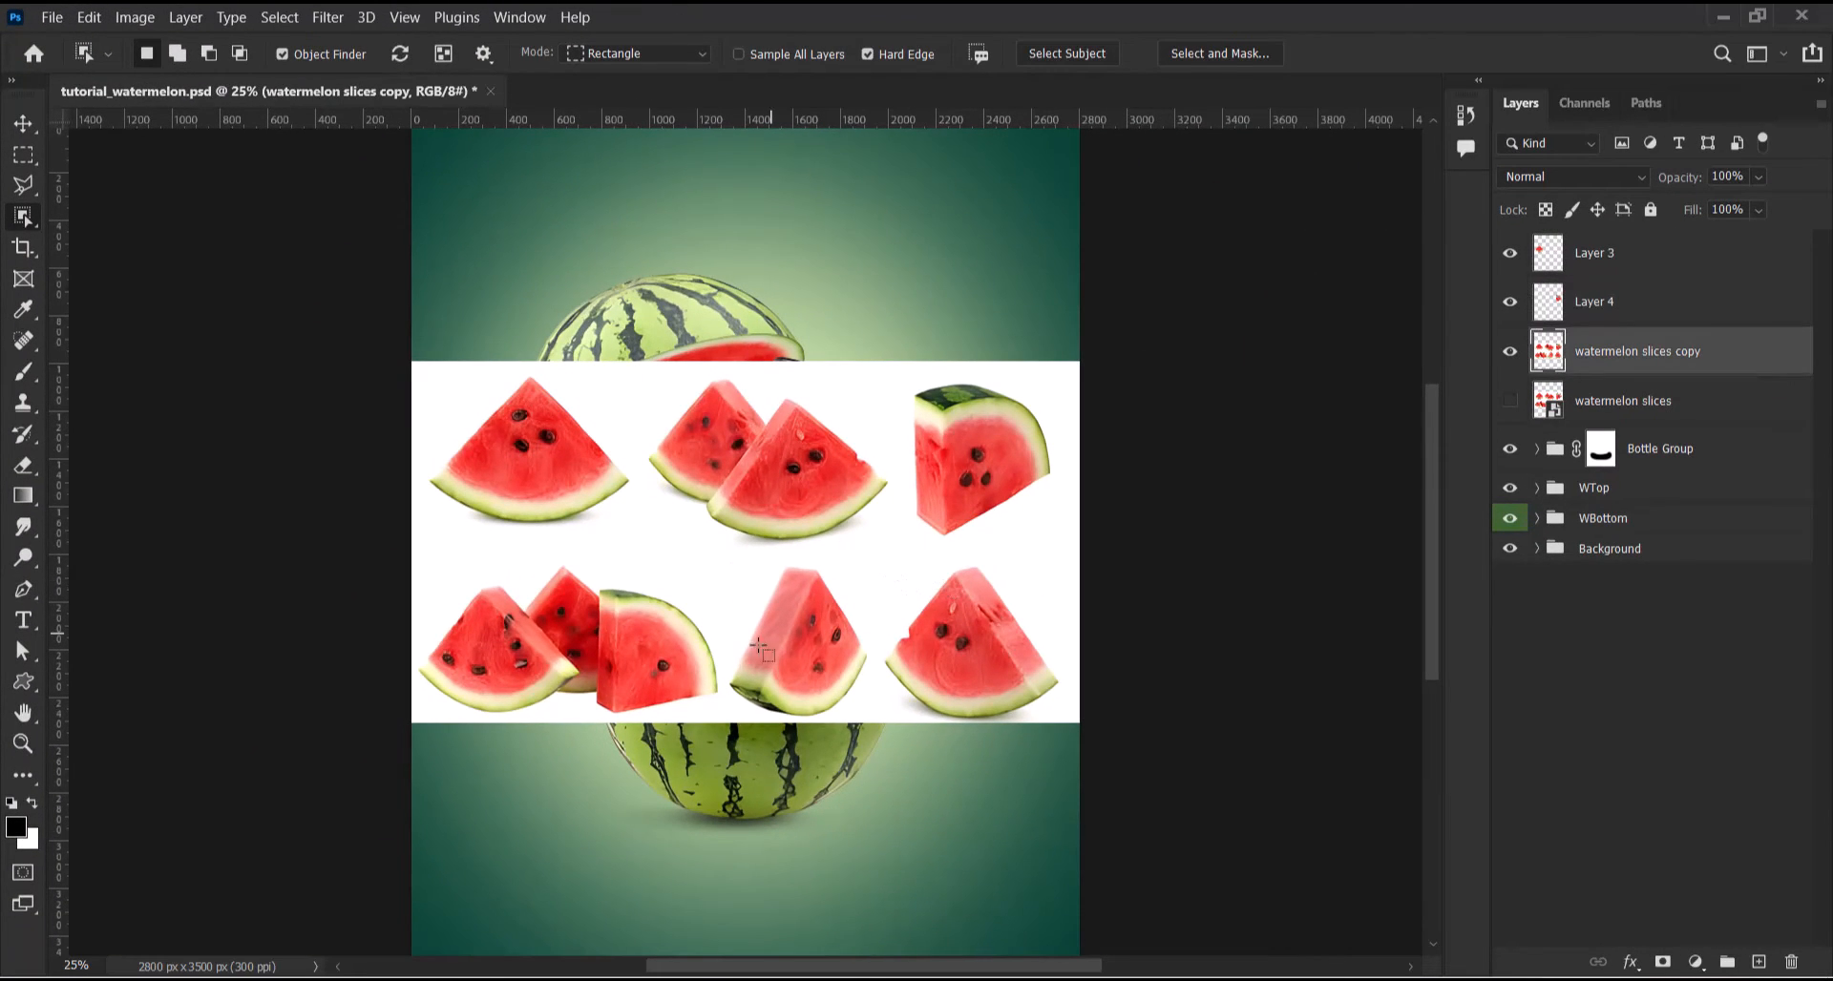
left_click(875, 717)
left_click(89, 19)
left_click(95, 172)
left_click(89, 19)
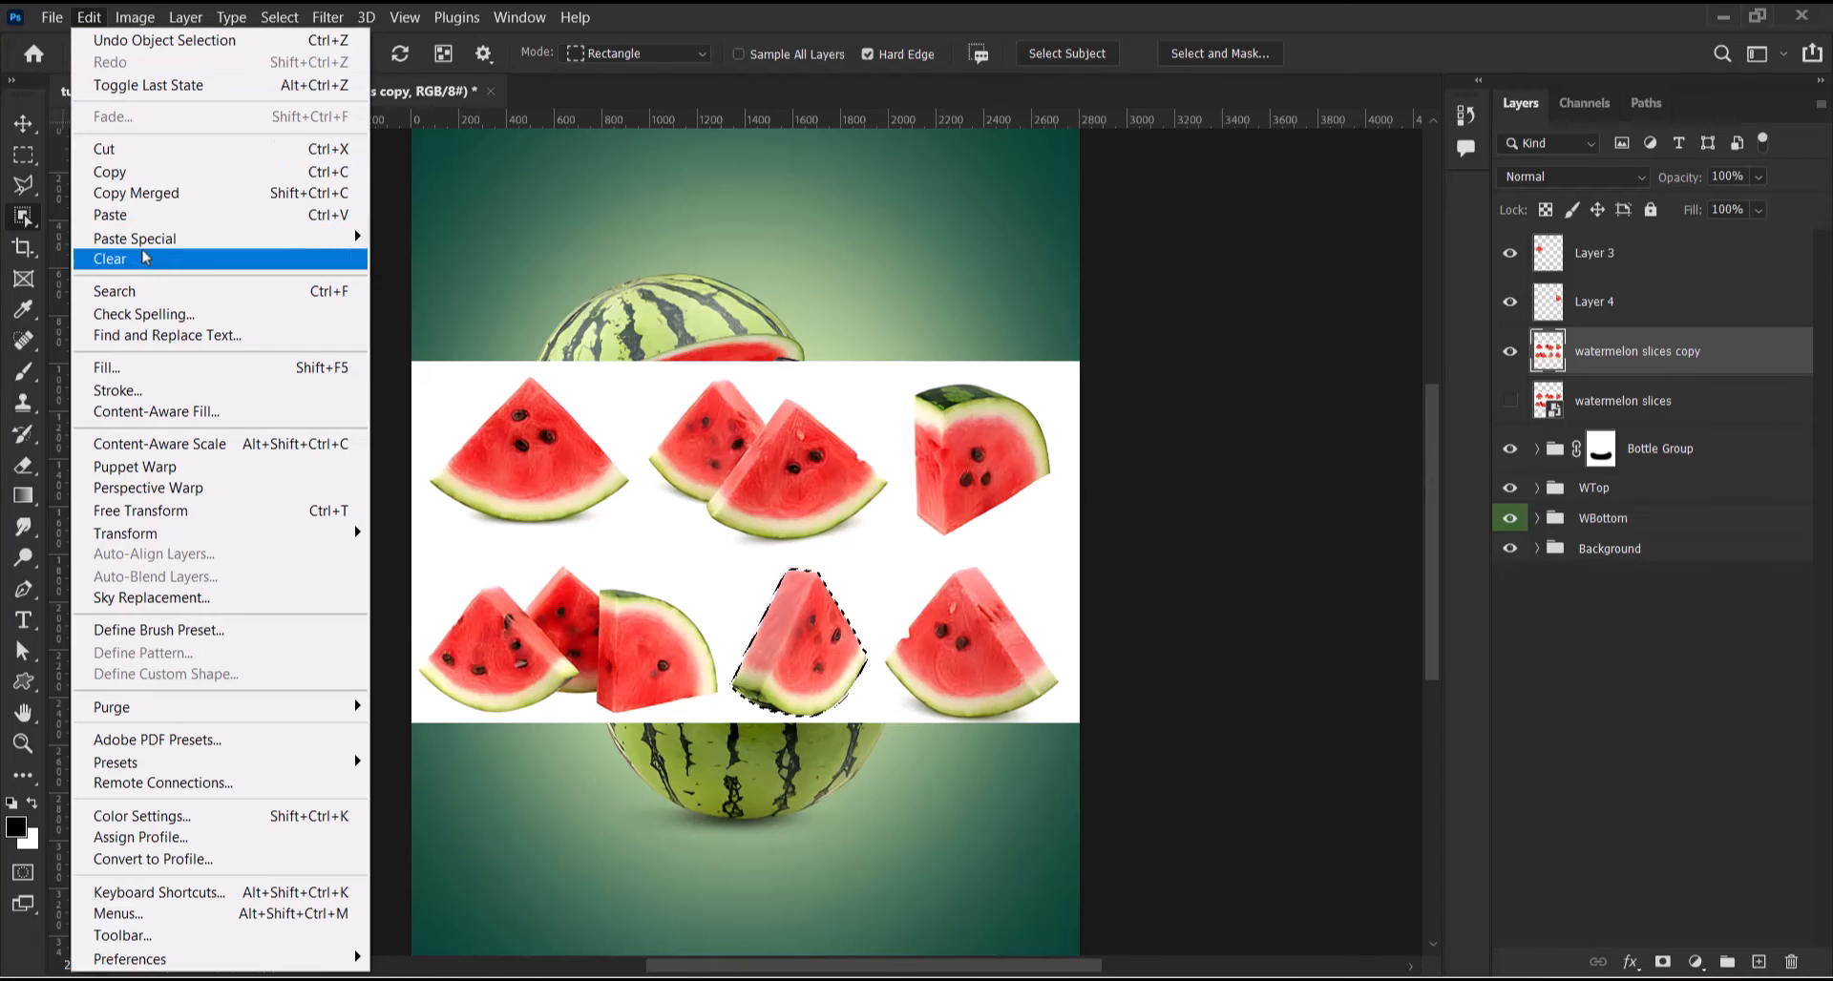
mouse_move(239, 250)
left_click(449, 267)
key("ctrl+d")
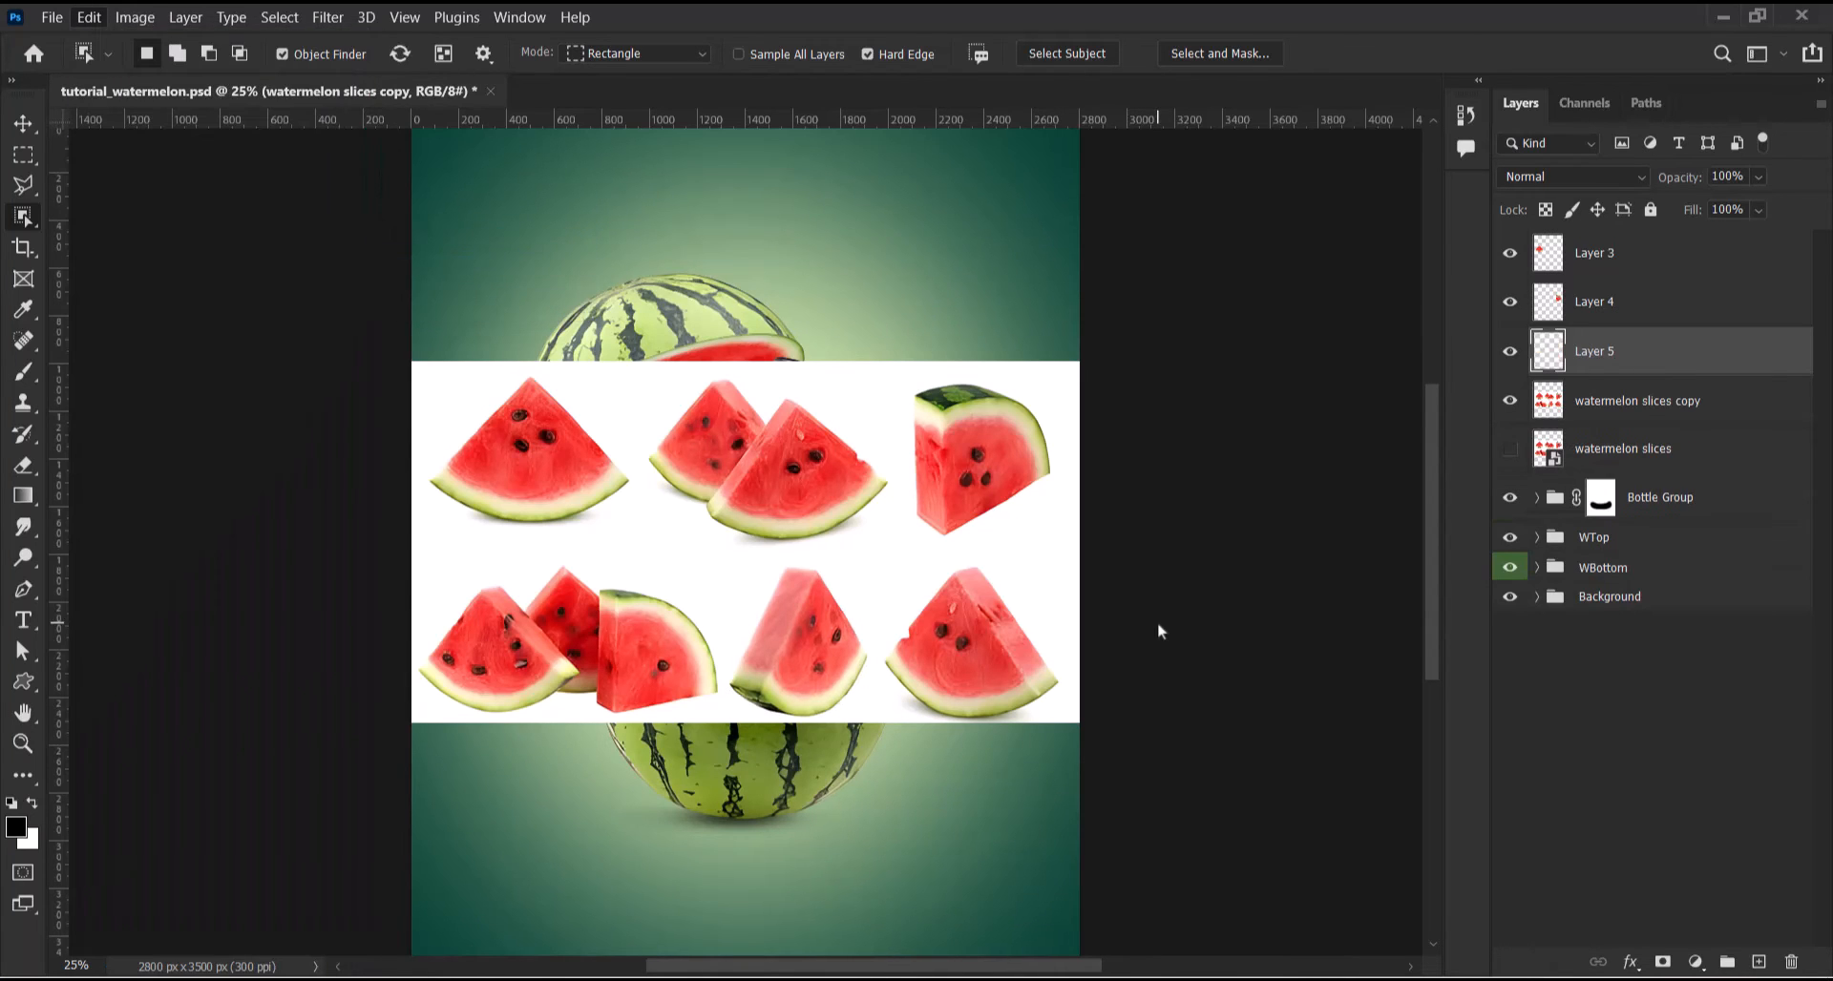
Select the last slice in the lower row on watermelon slices copy and paste a copy in place on its own layer
left_click(1613, 405)
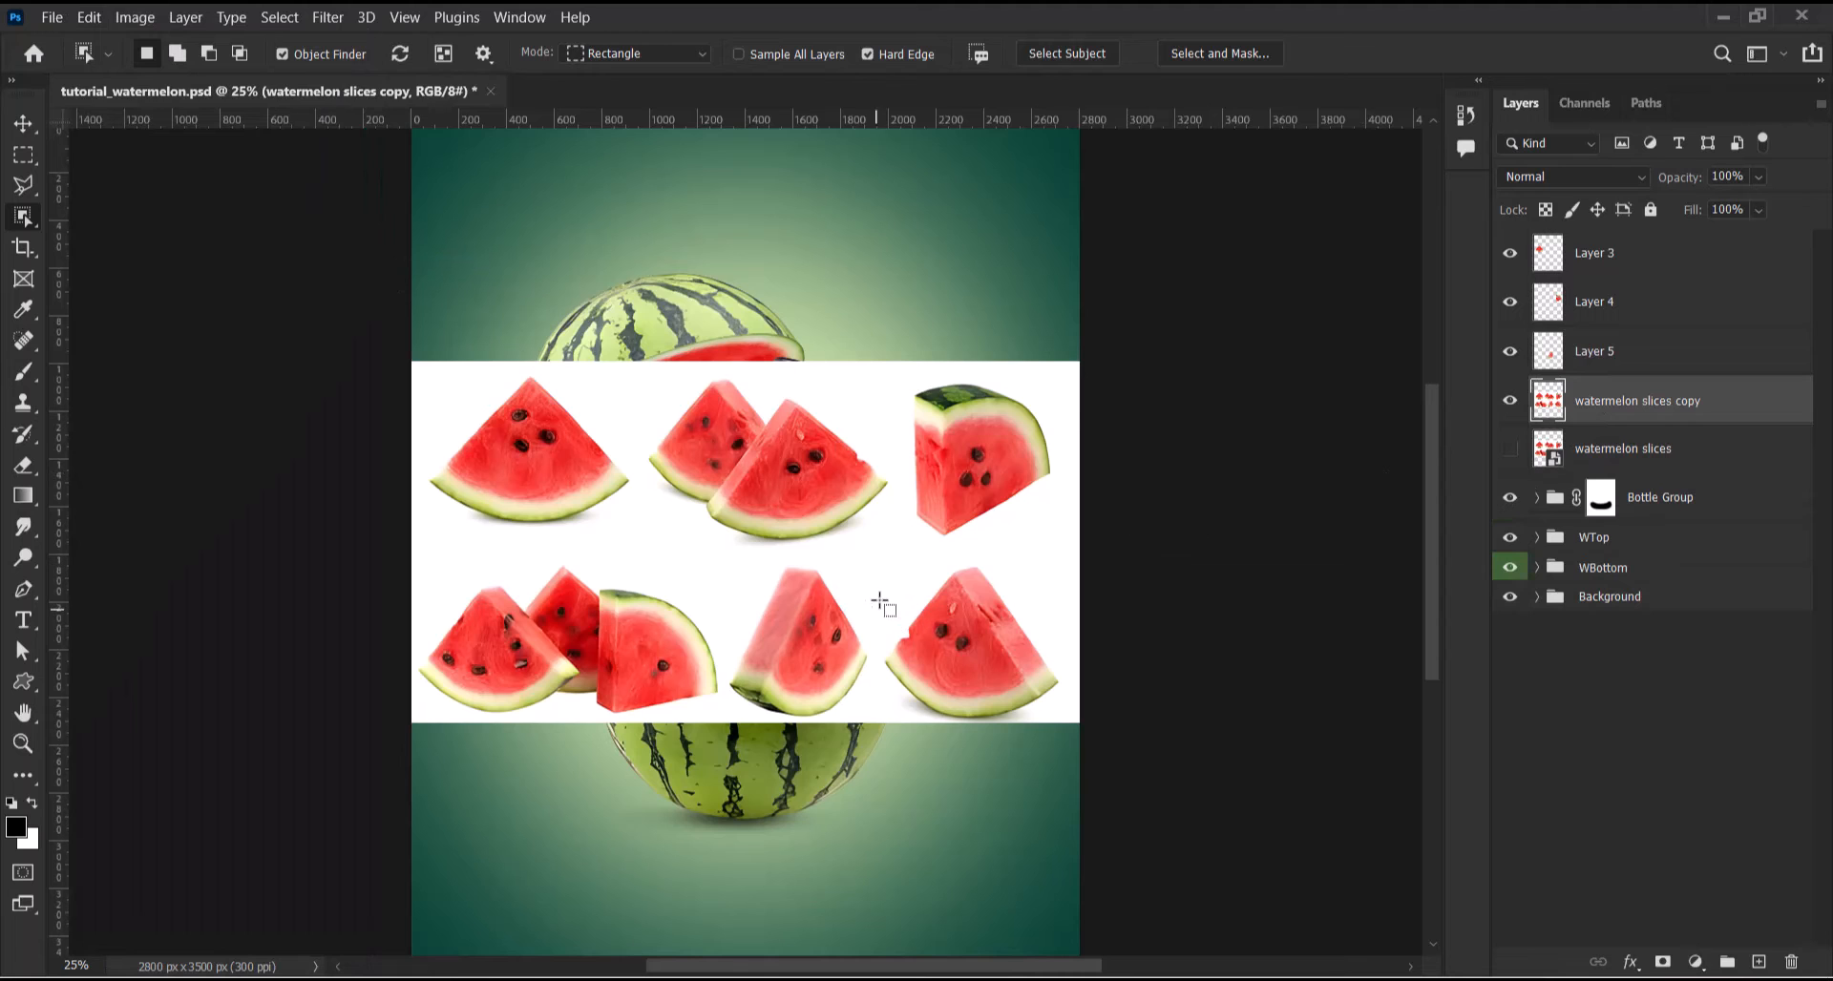
left_click_drag(890, 567, 1055, 729)
left_click(89, 18)
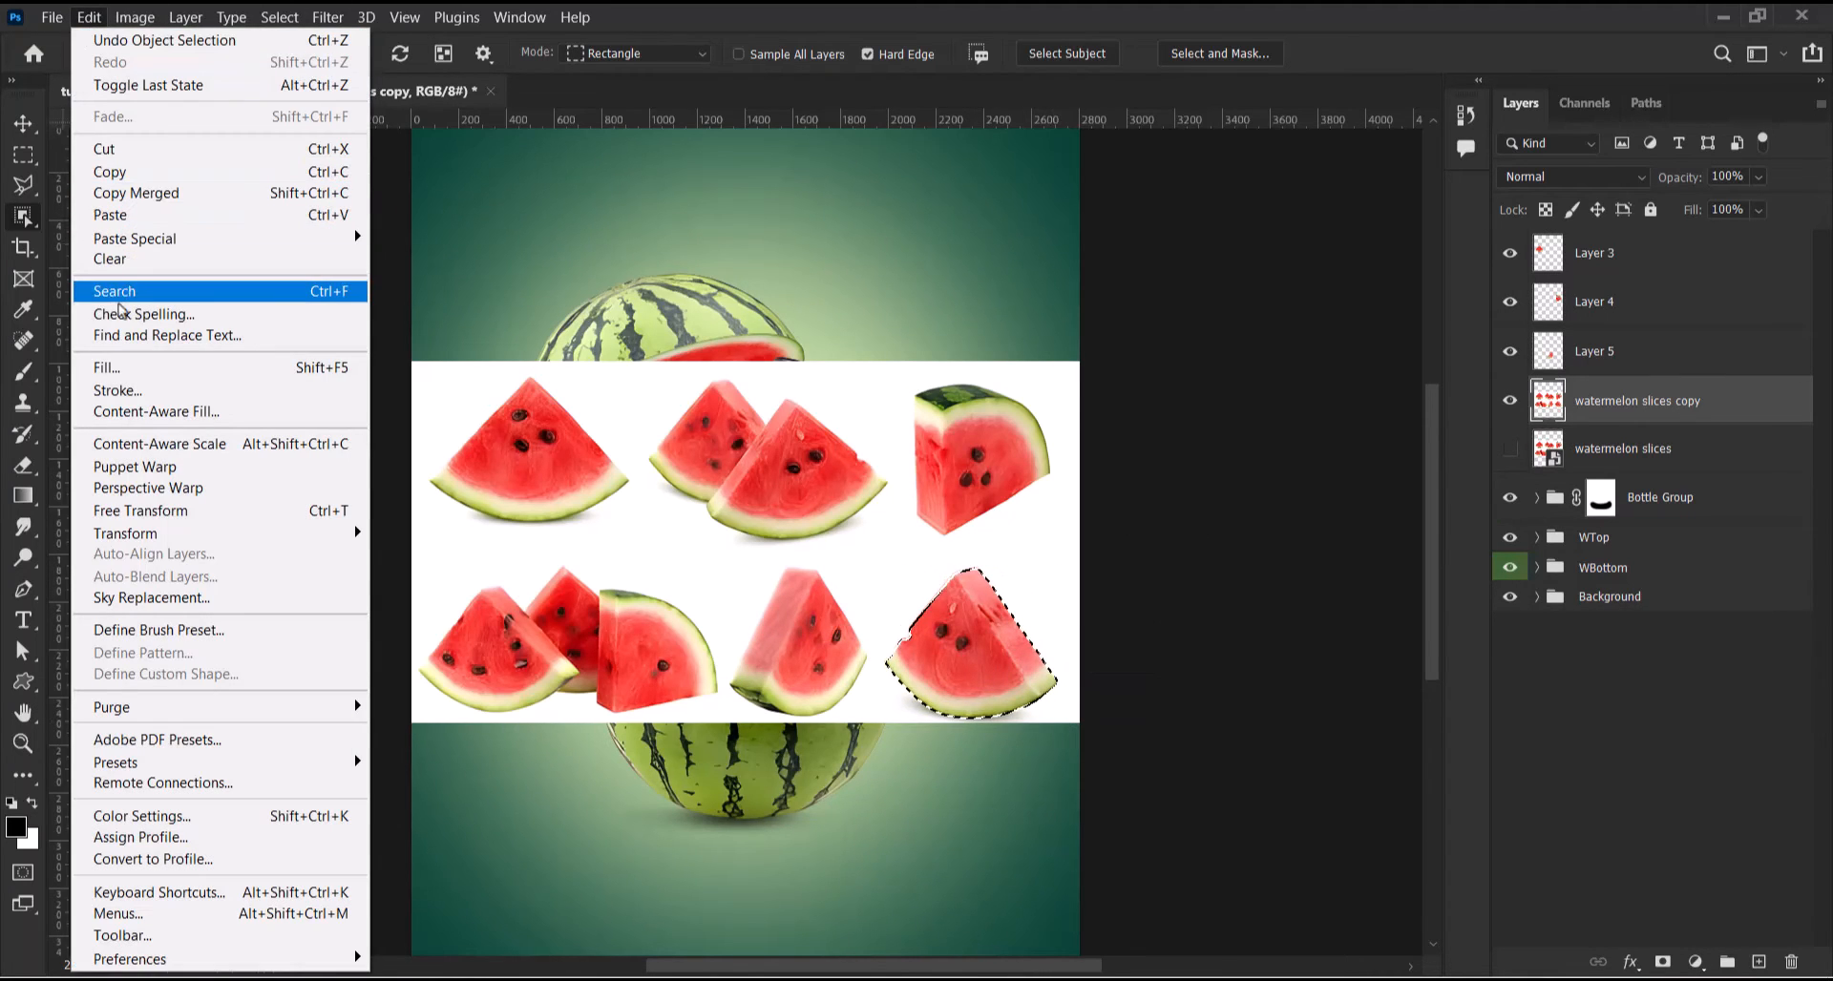
left_click(113, 174)
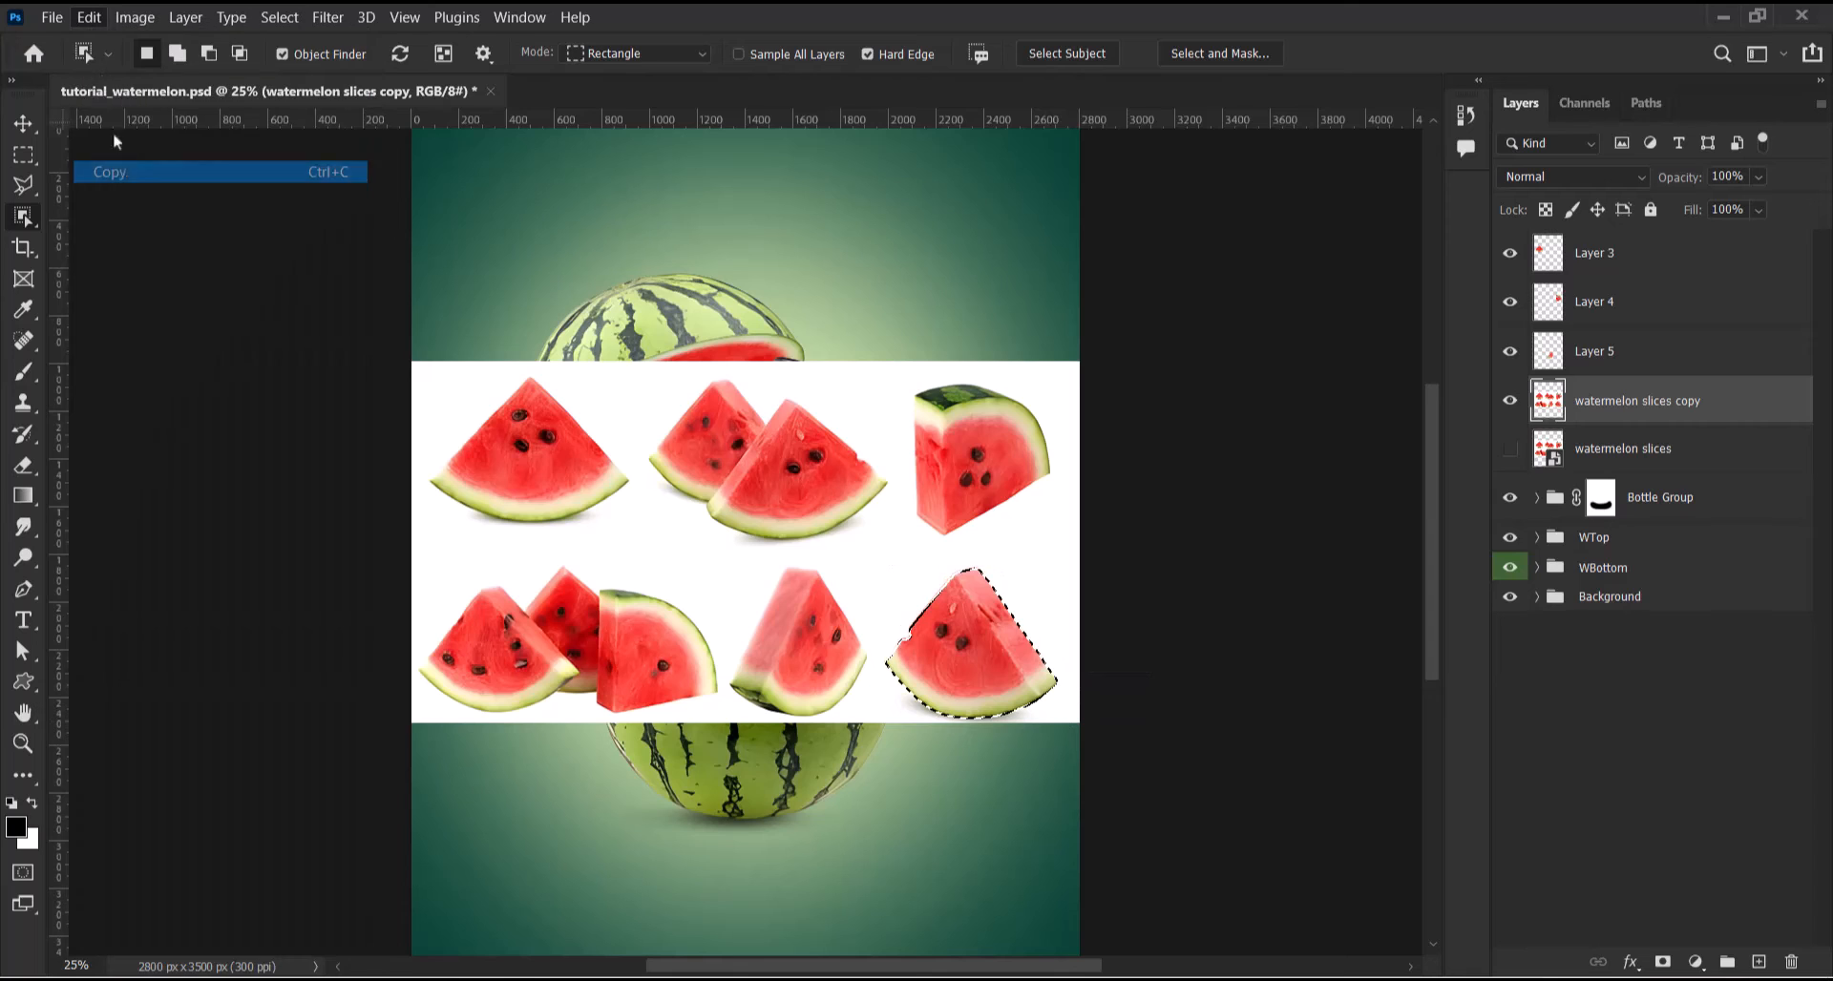
left_click(88, 17)
mouse_move(353, 238)
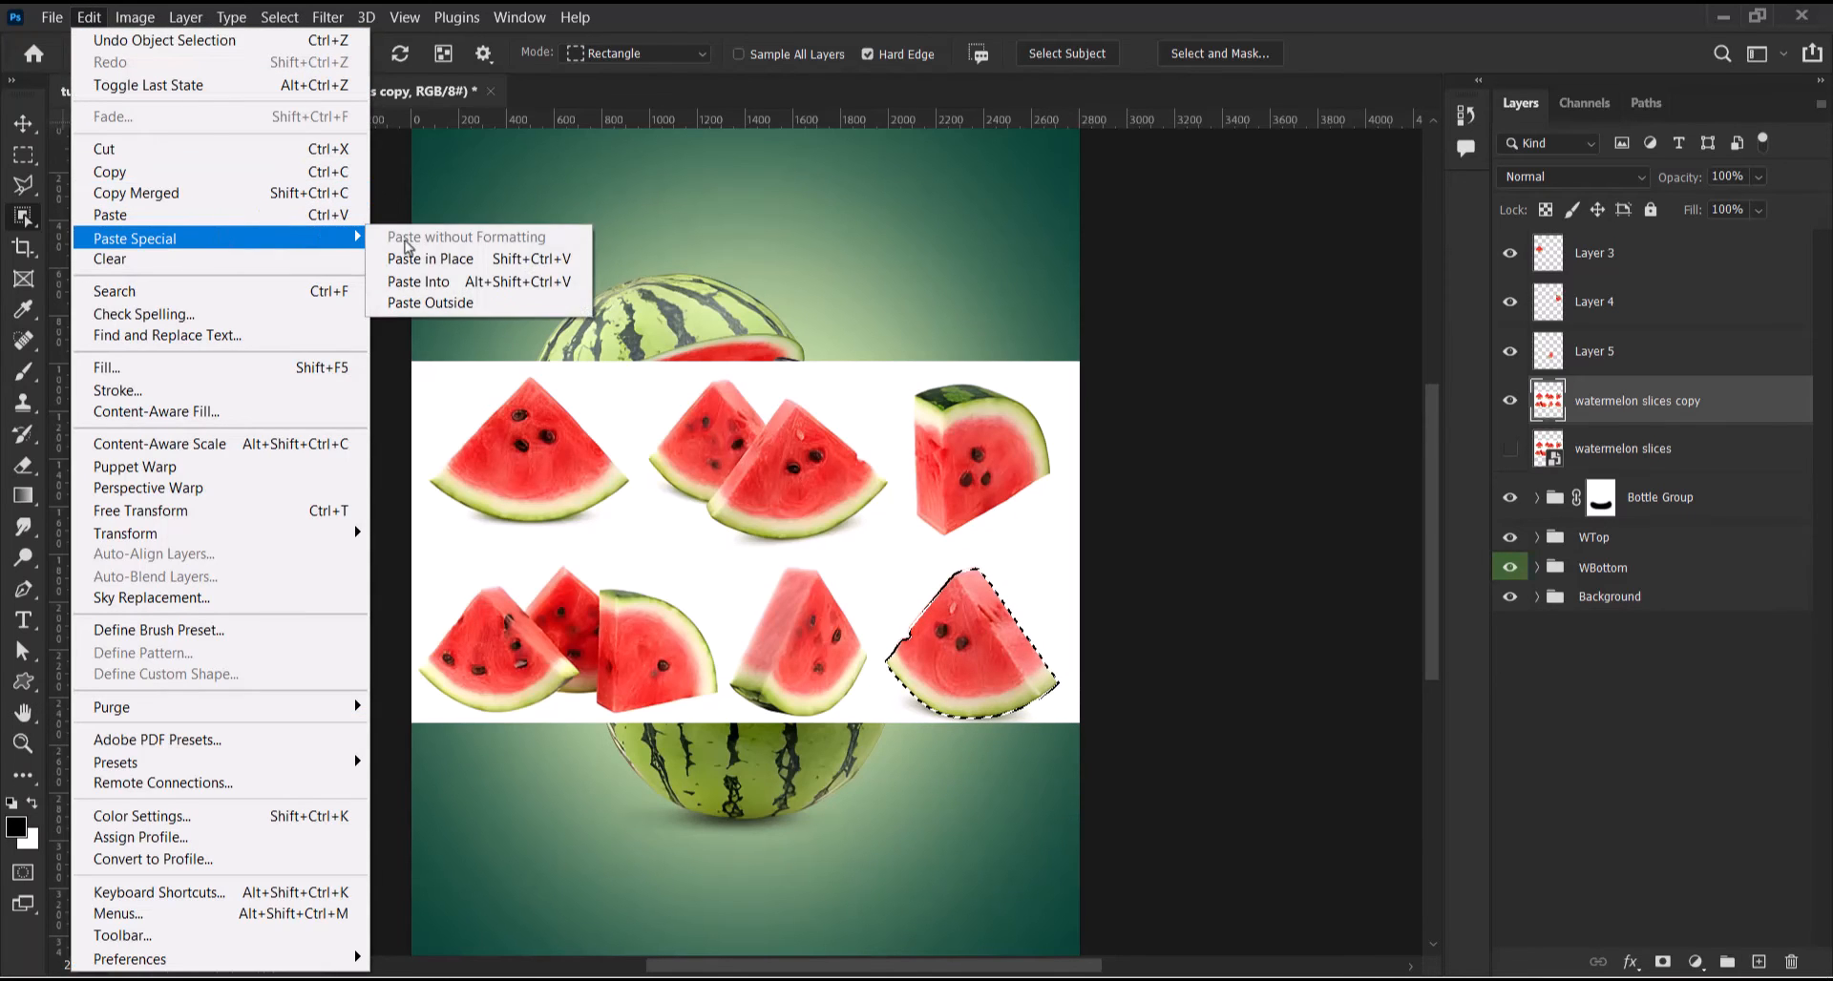
left_click(409, 260)
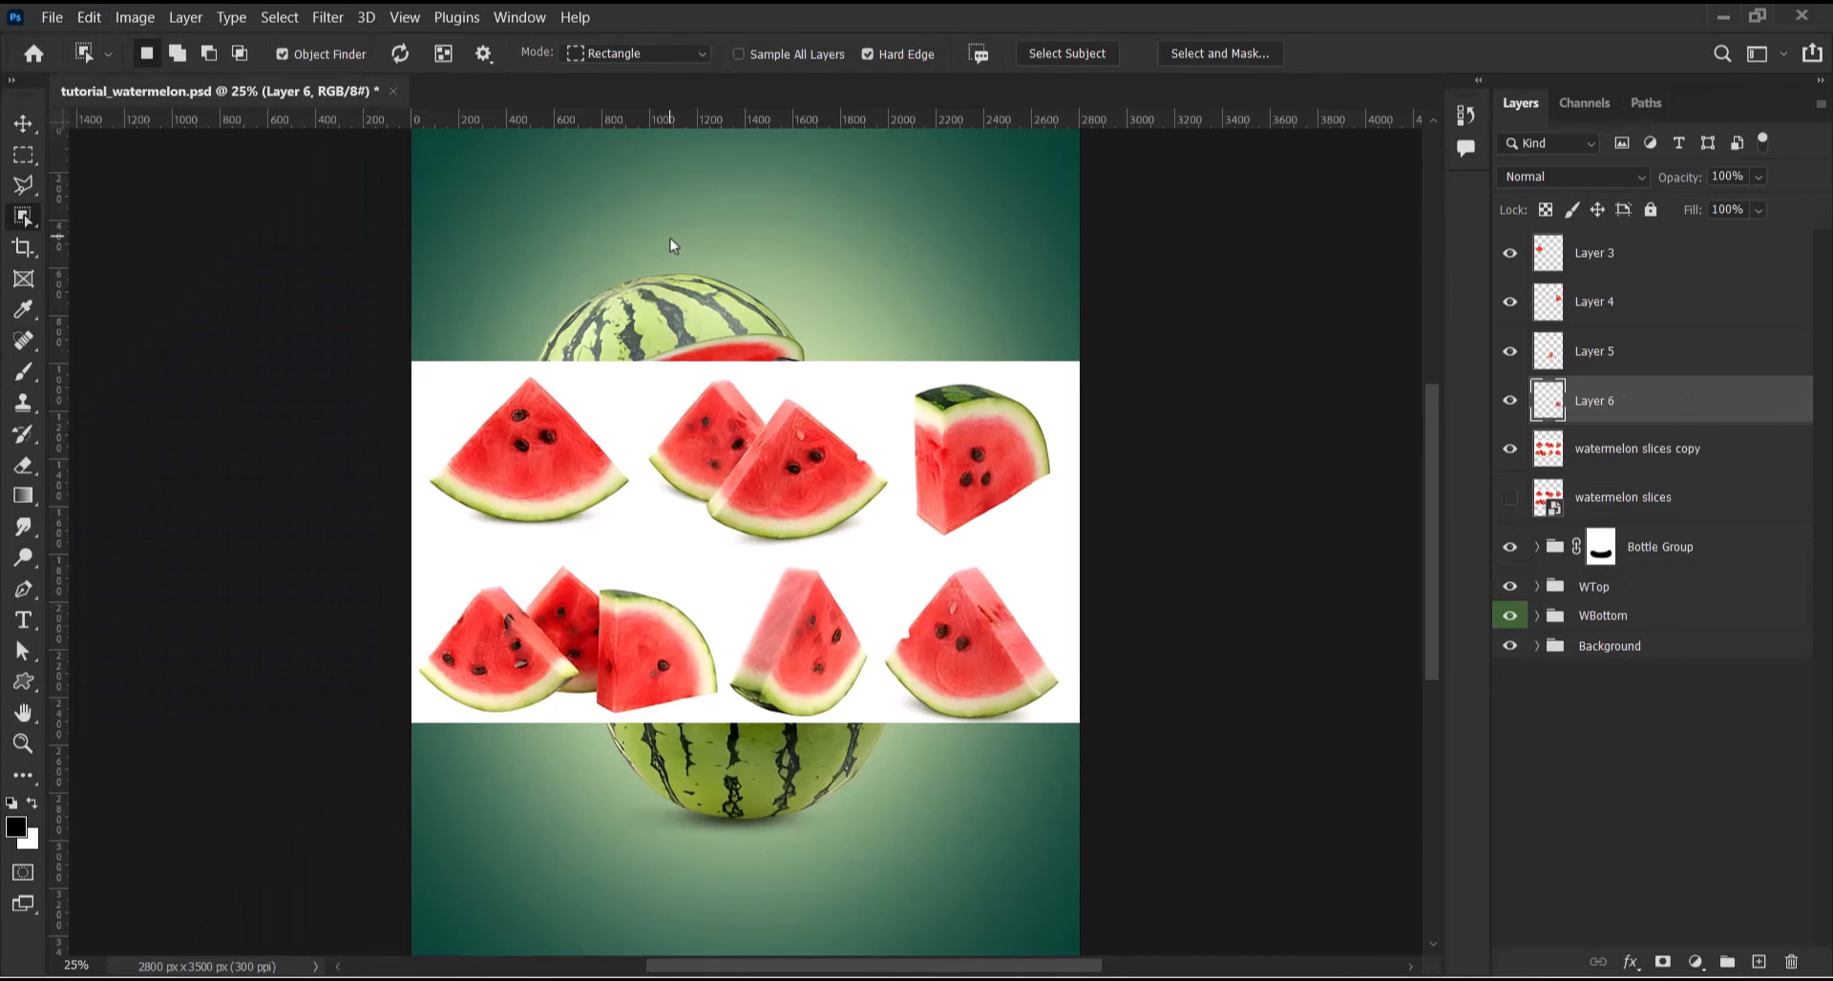
Rename Layer 3 as slice 1 and Layer 4 as slice 2
key("v")
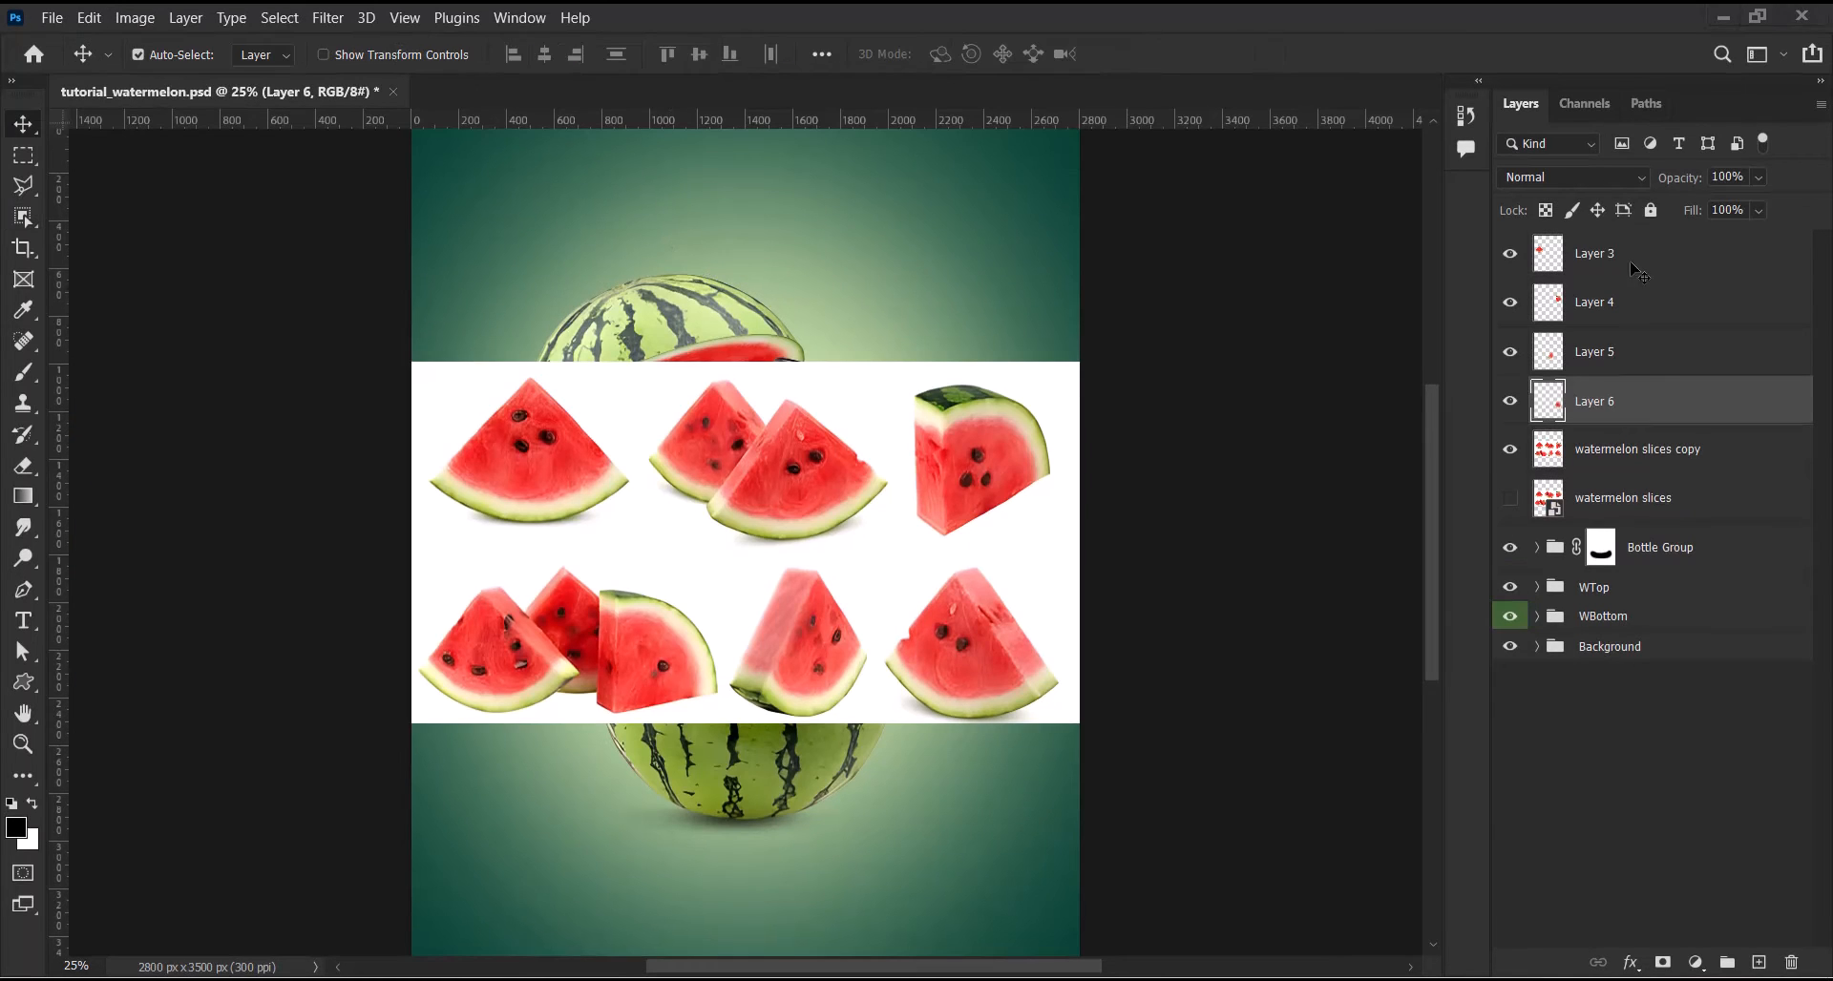
left_click(1631, 262)
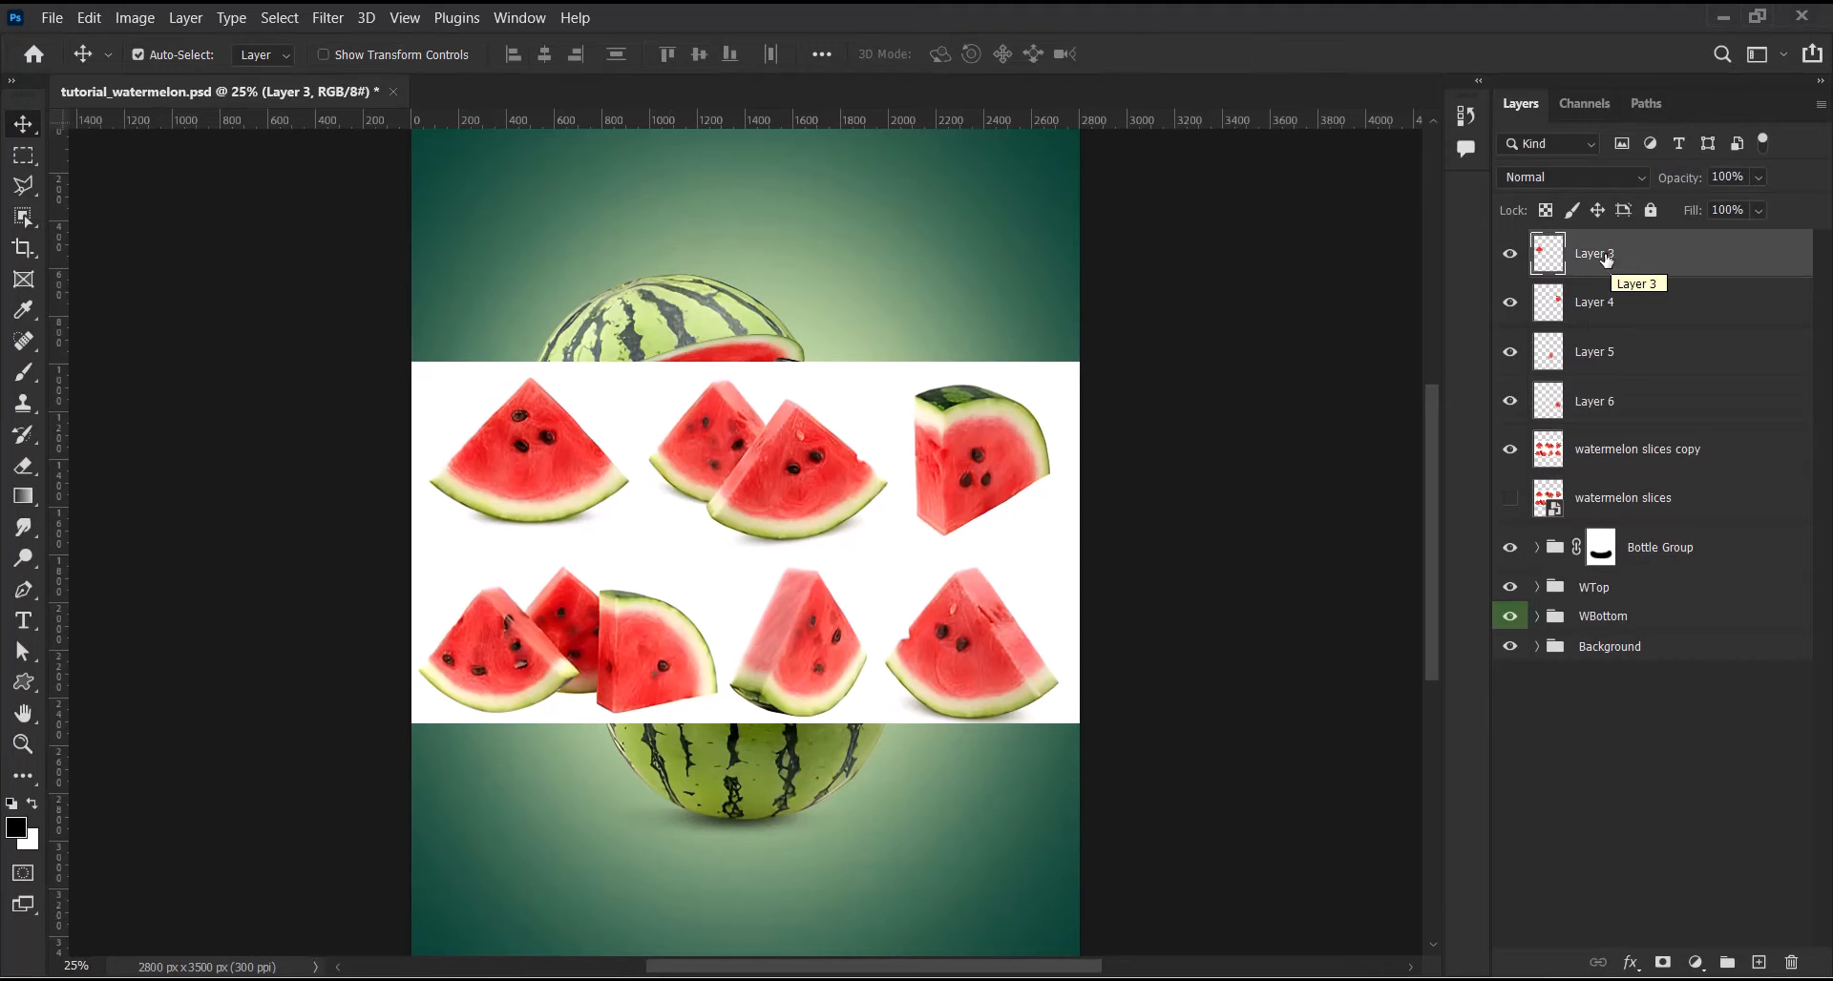
double_click(1607, 256)
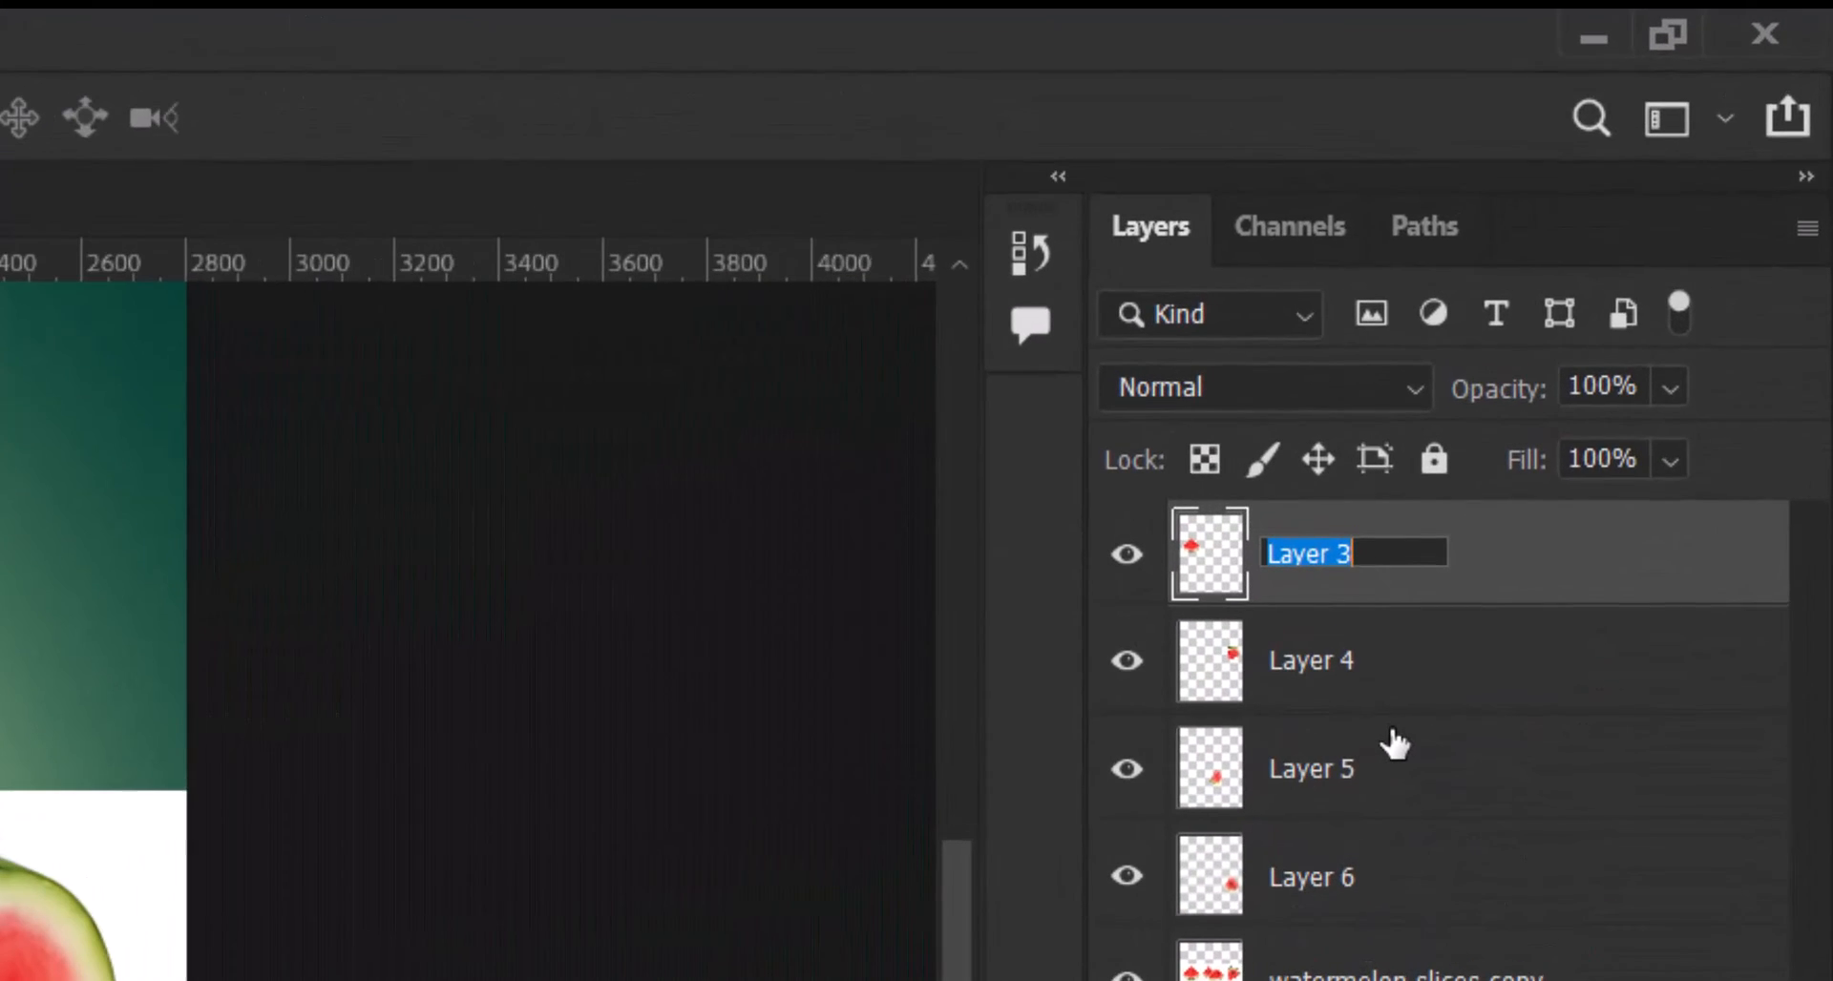
type("sli")
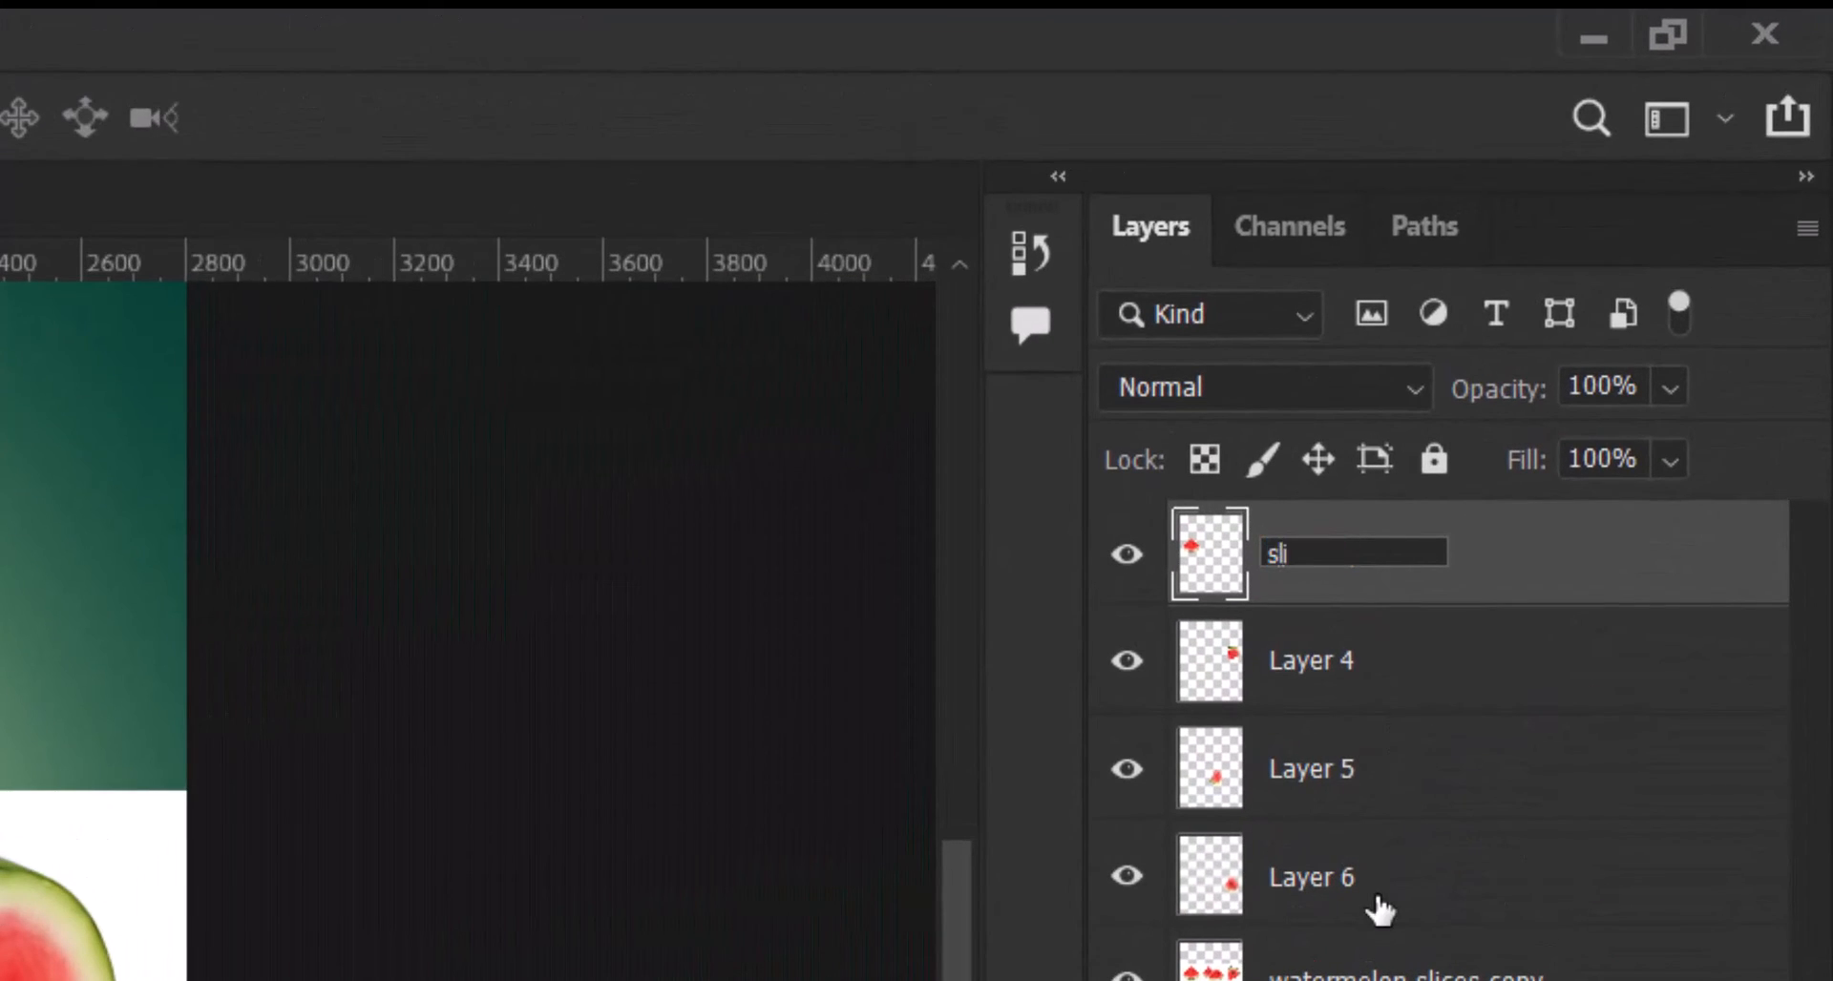
type("ce 1")
double_click(1337, 654)
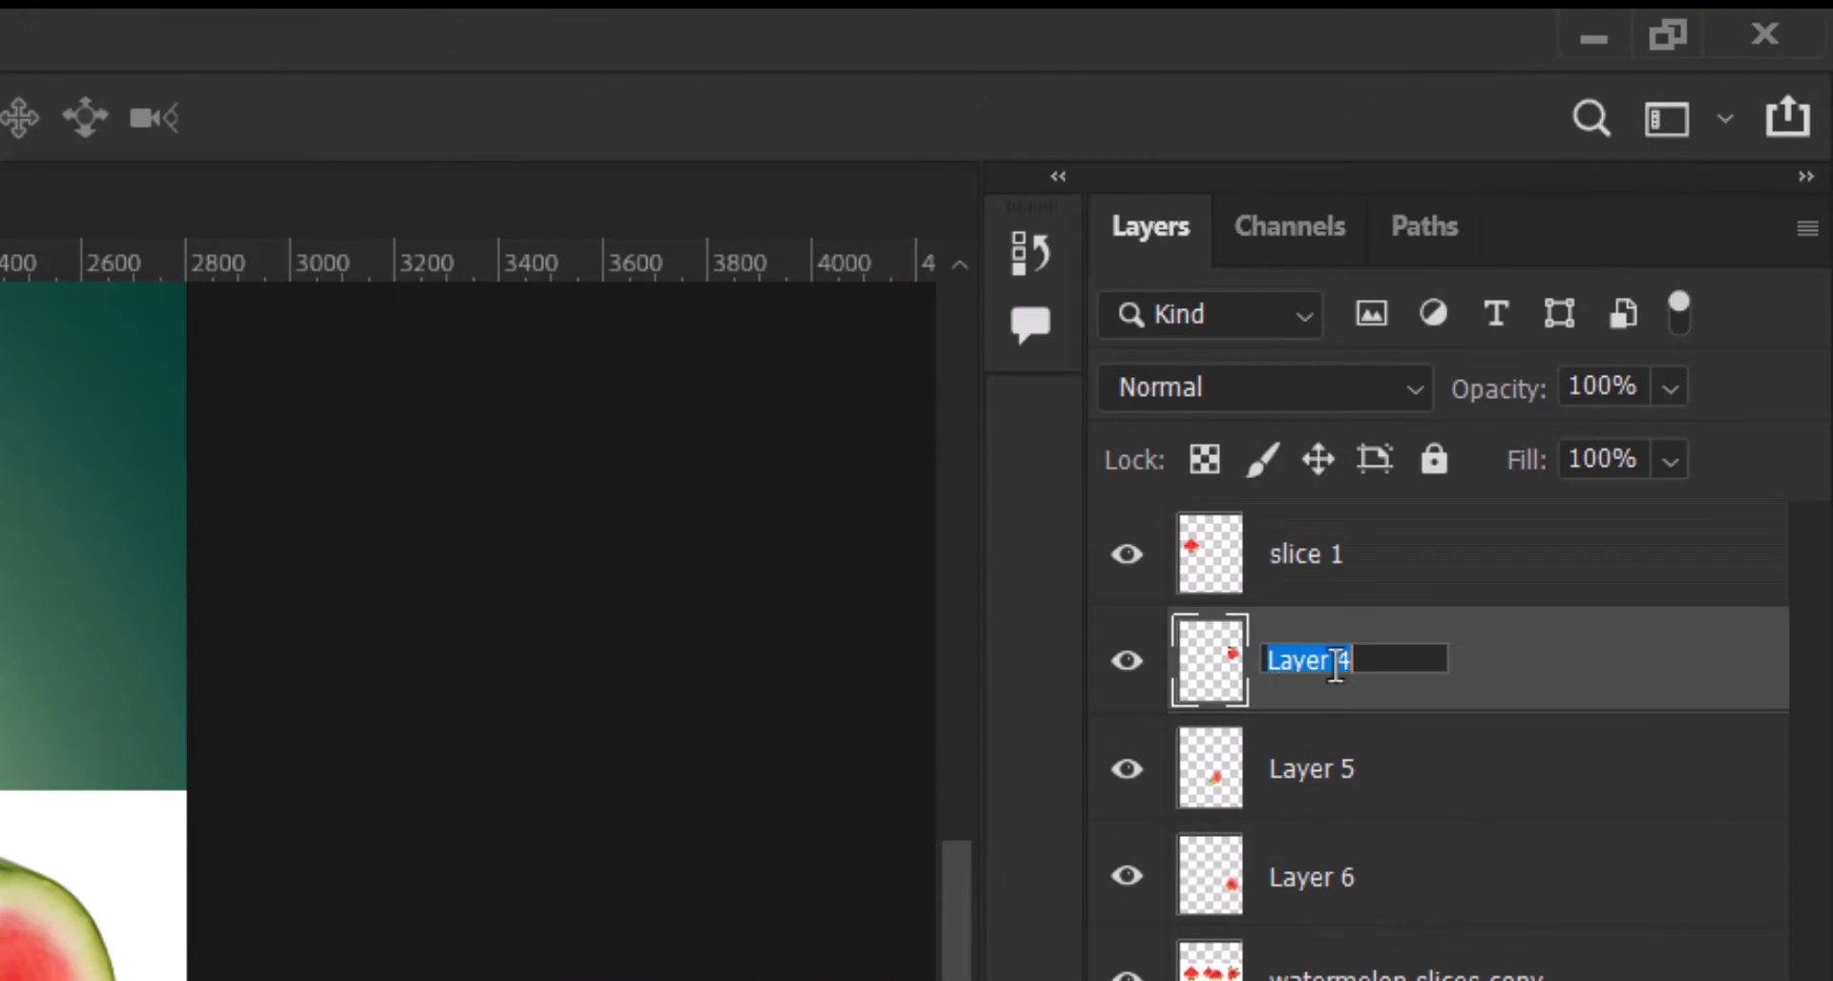
type("slice 2")
Rename Layer 5 as slice 3 and Layer 6 as slice 4
double_click(1338, 814)
type("slice 3")
key("Return")
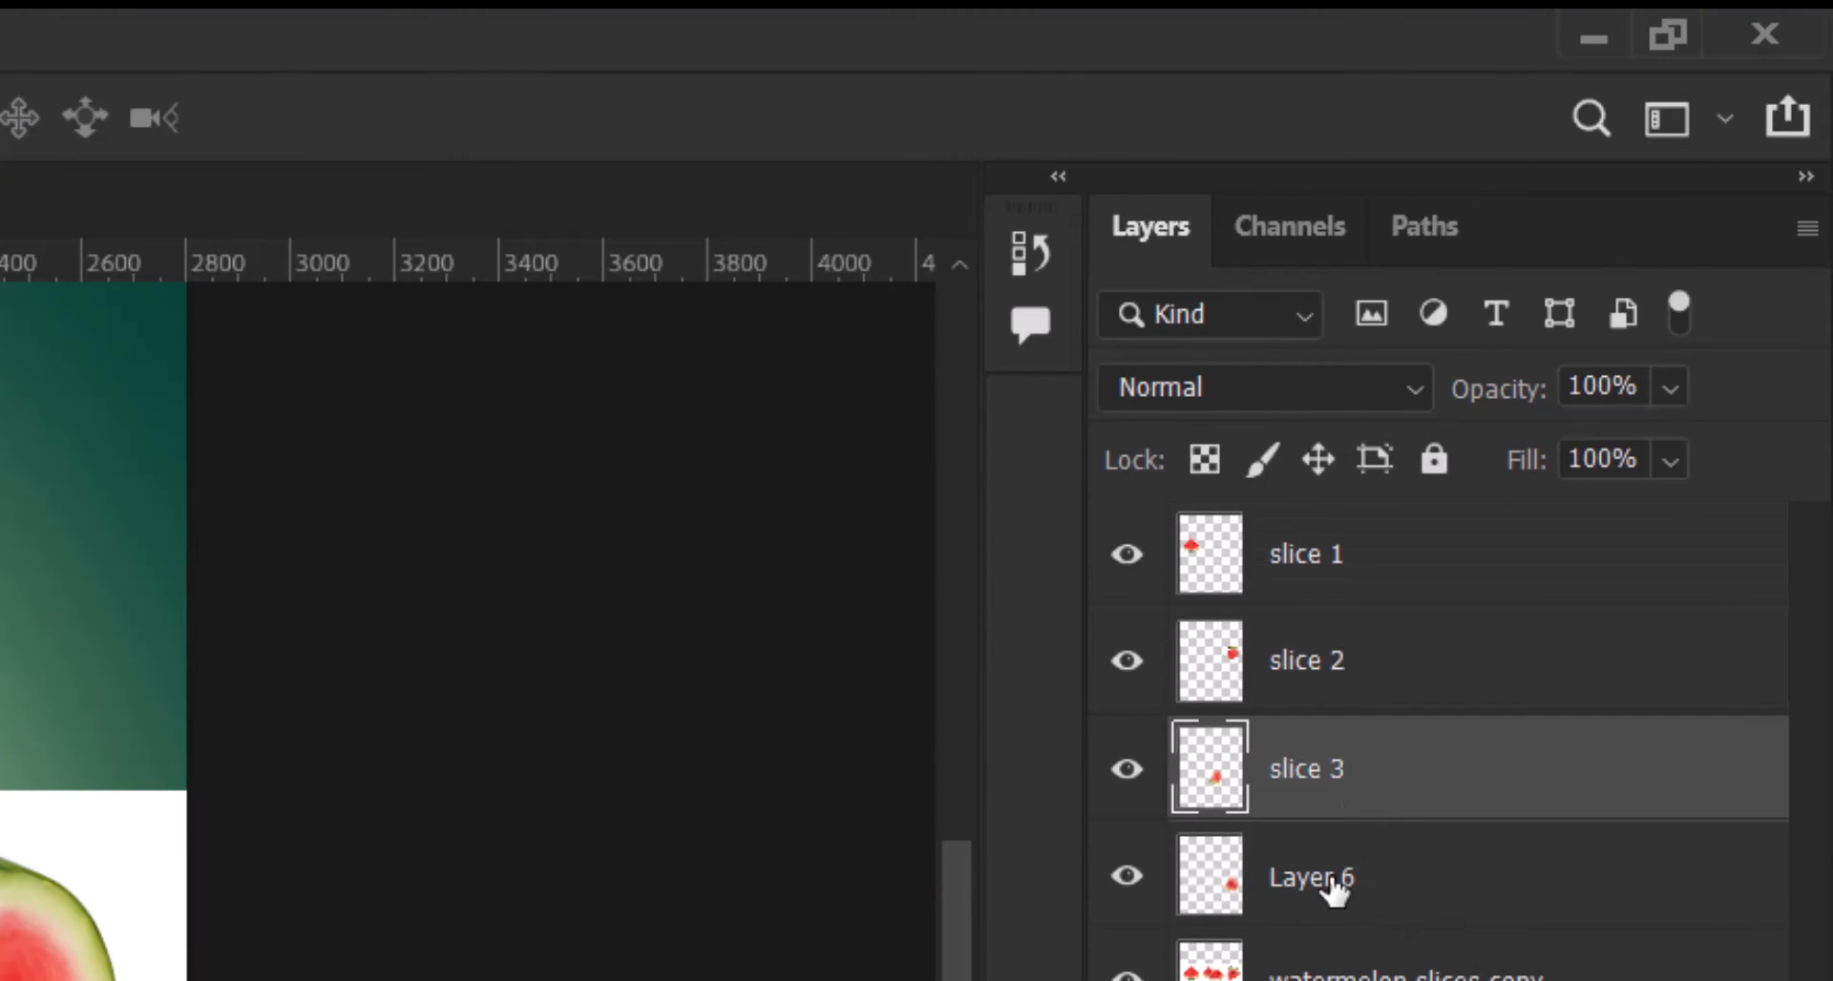
double_click(1284, 876)
type("slice 4")
key("Return")
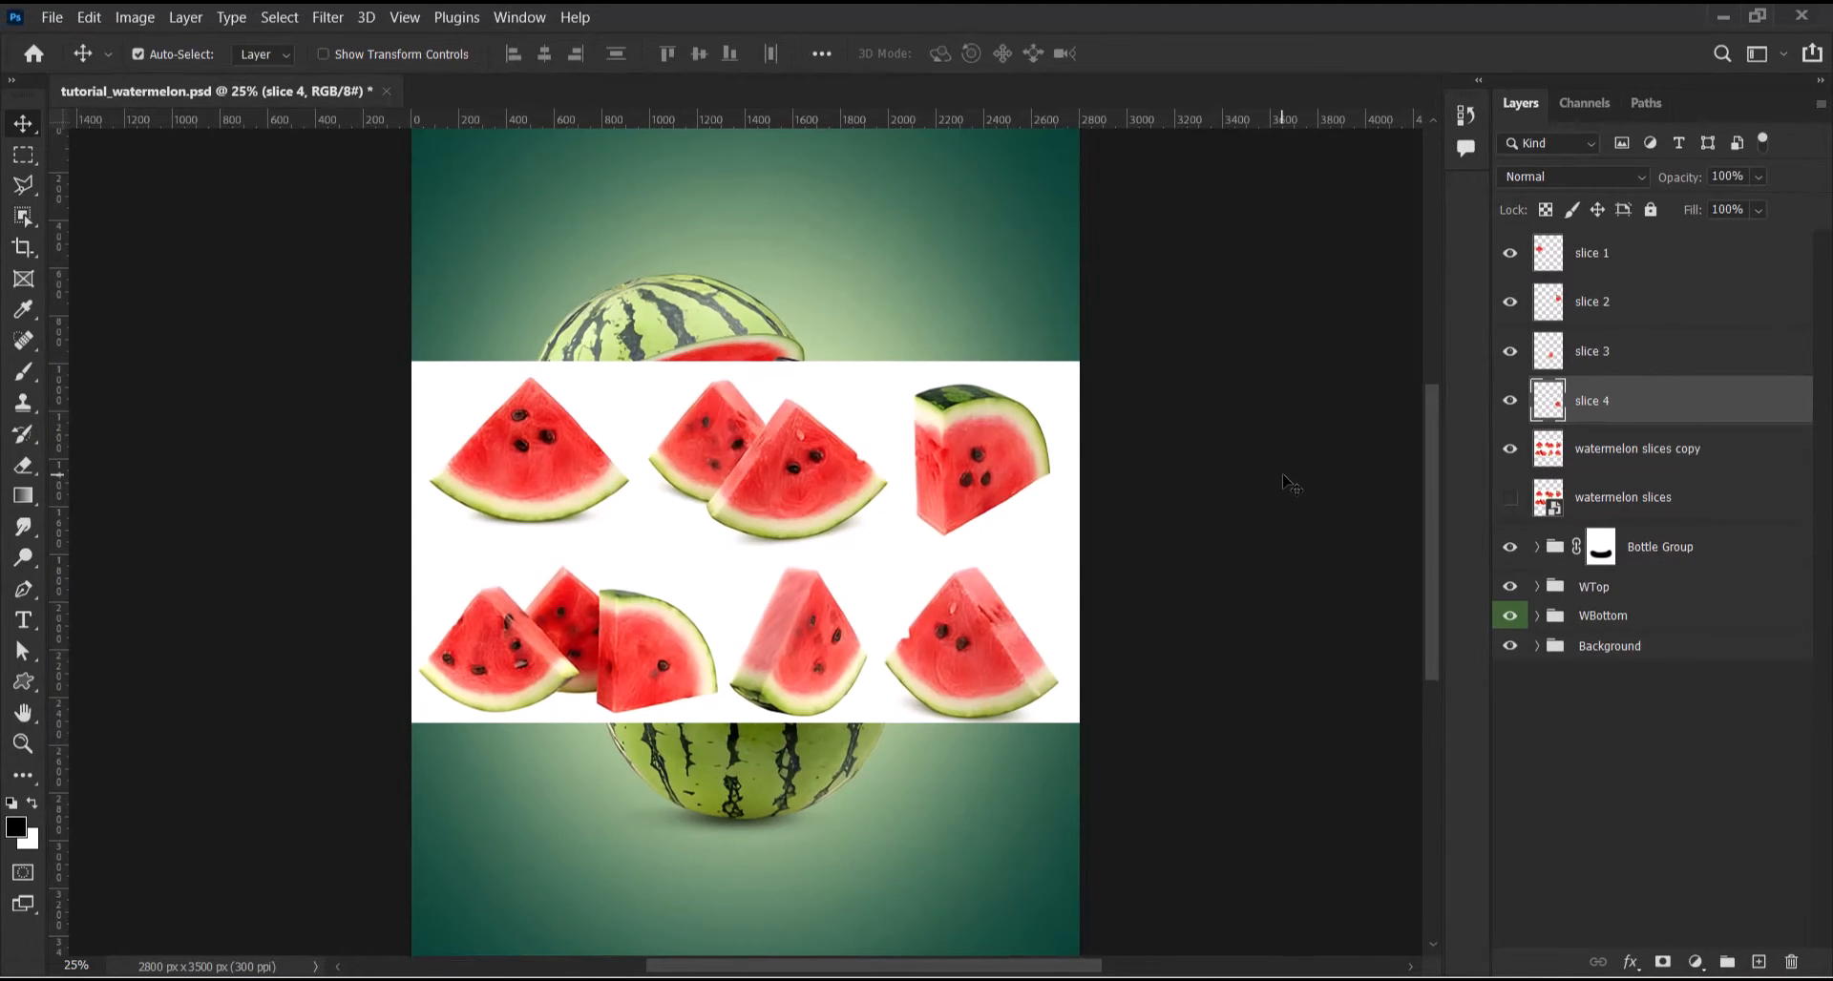
Draw a freehand Lasso selection around the lower rind and soft shadow of slice 4, keeping within the white area
key("ctrl+plus")
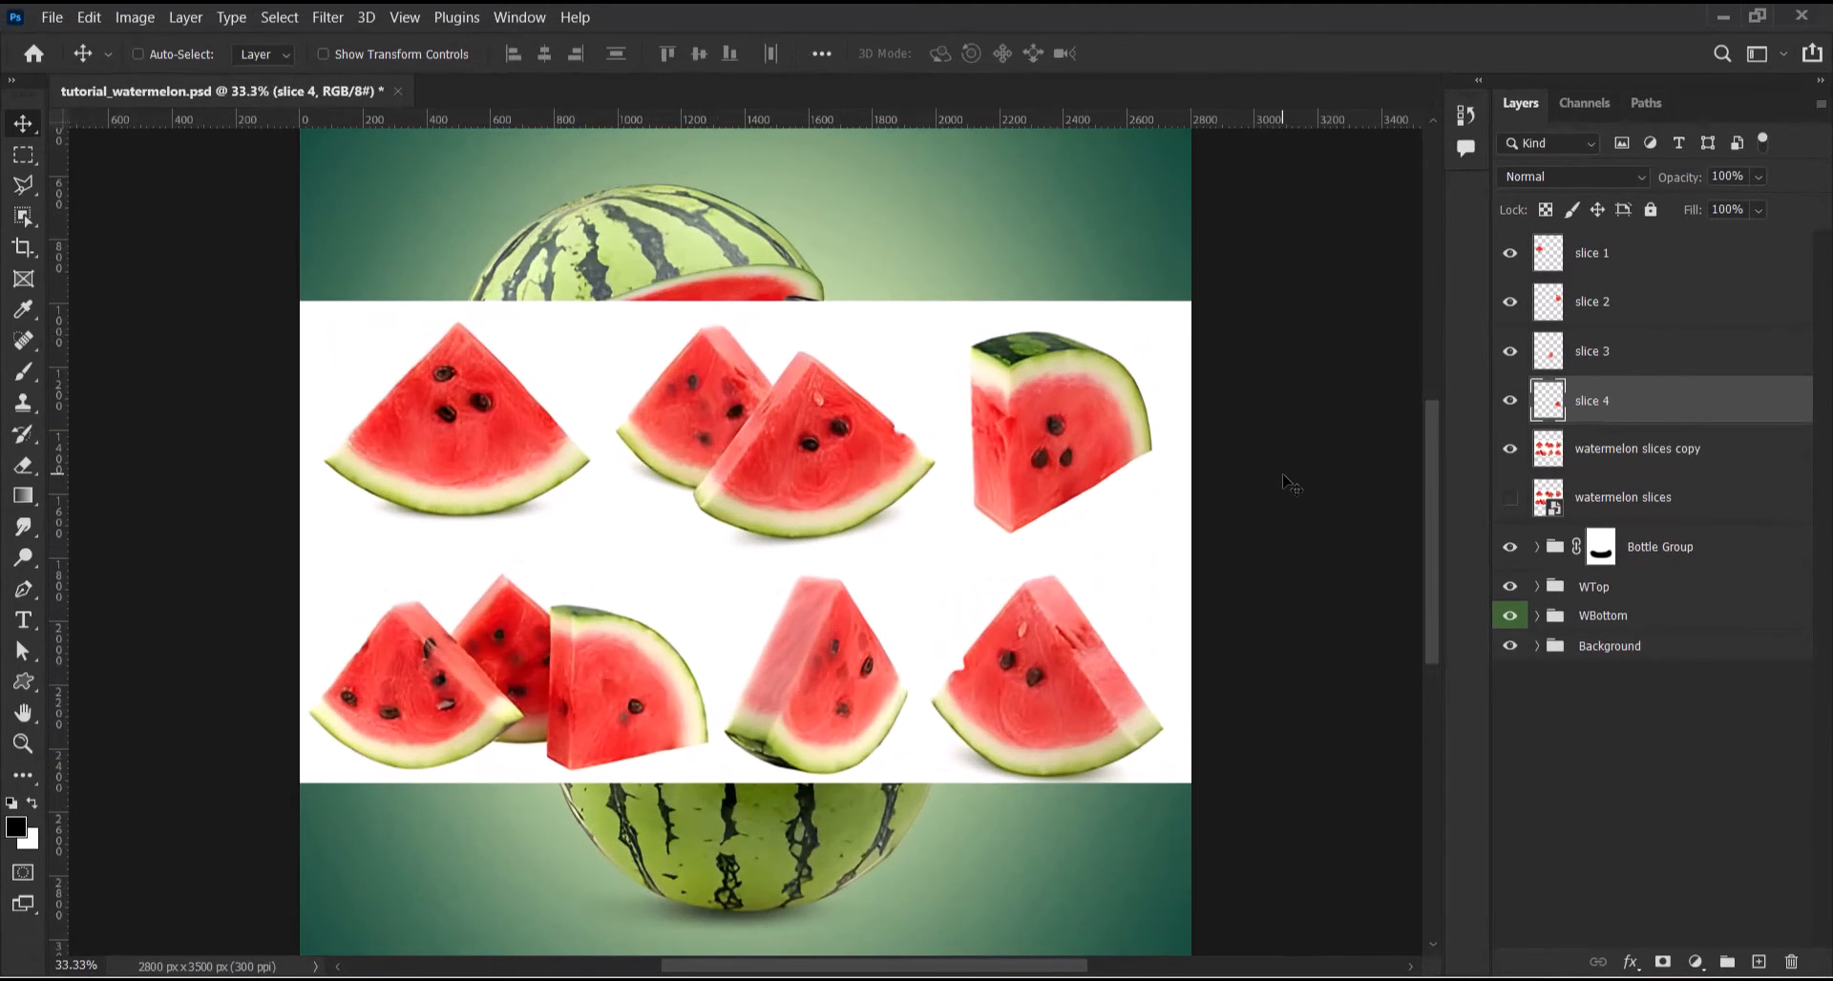
key("ctrl+plus")
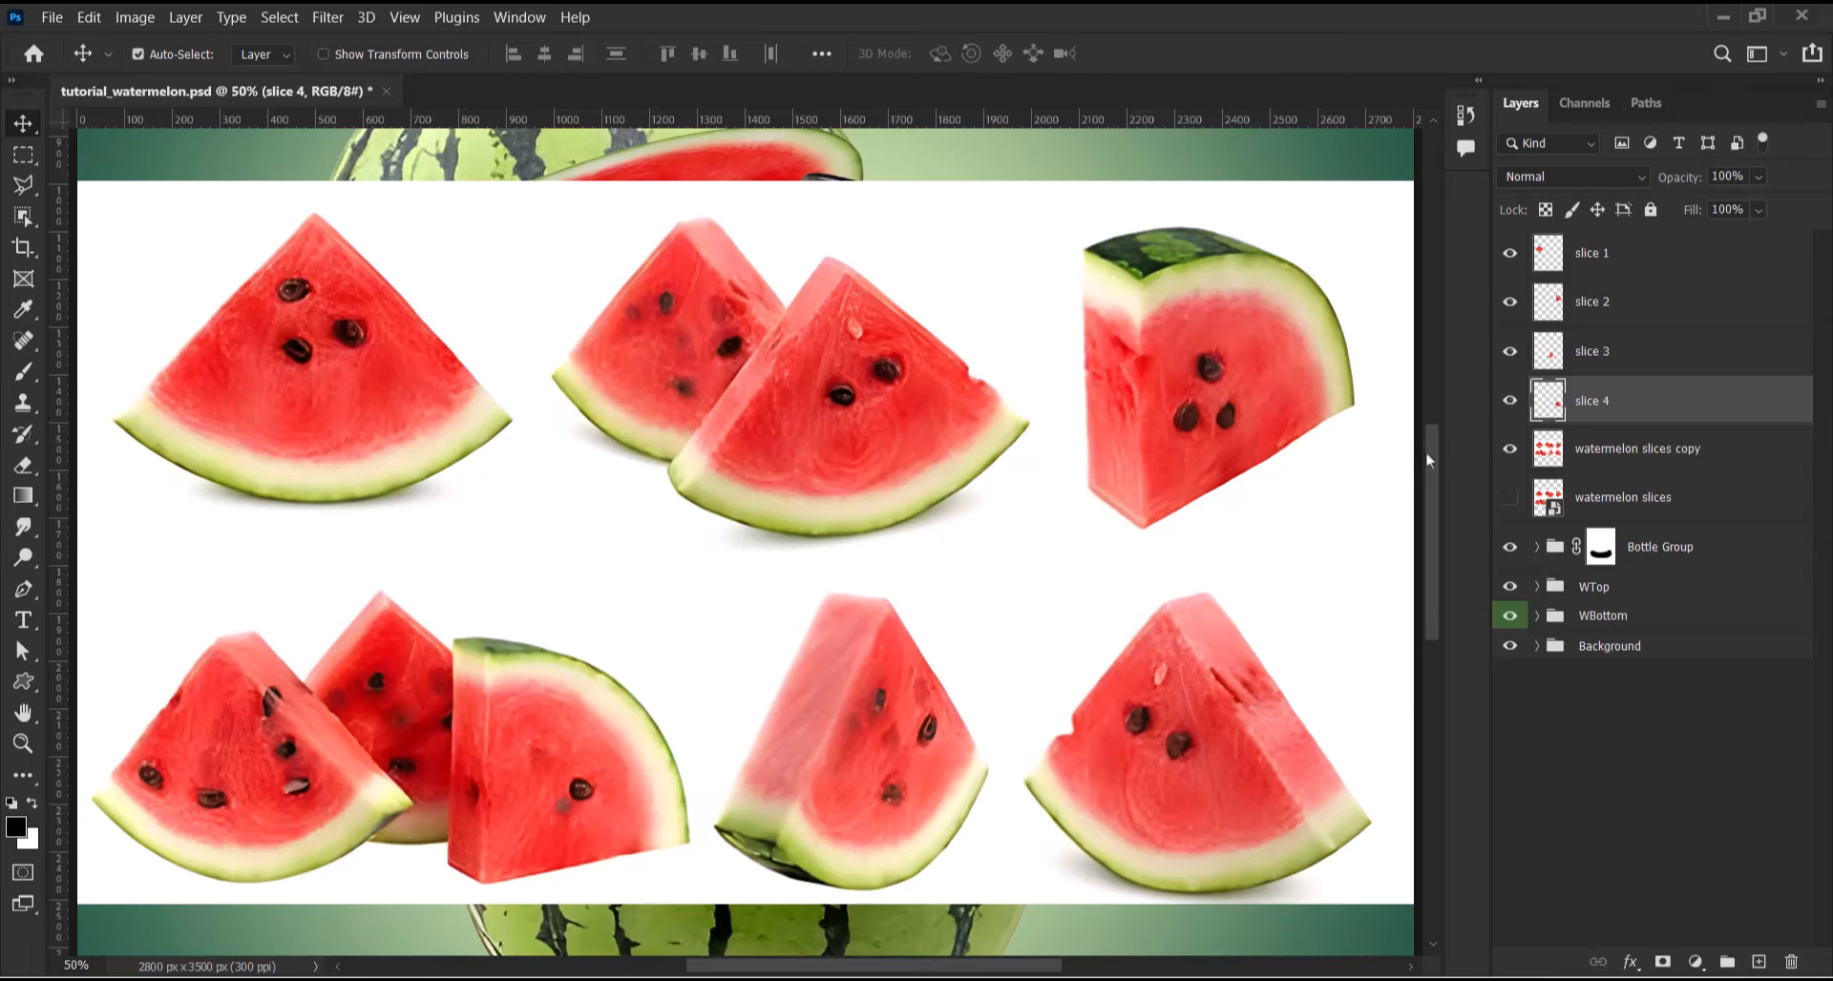
left_click_drag(1430, 460, 1437, 542)
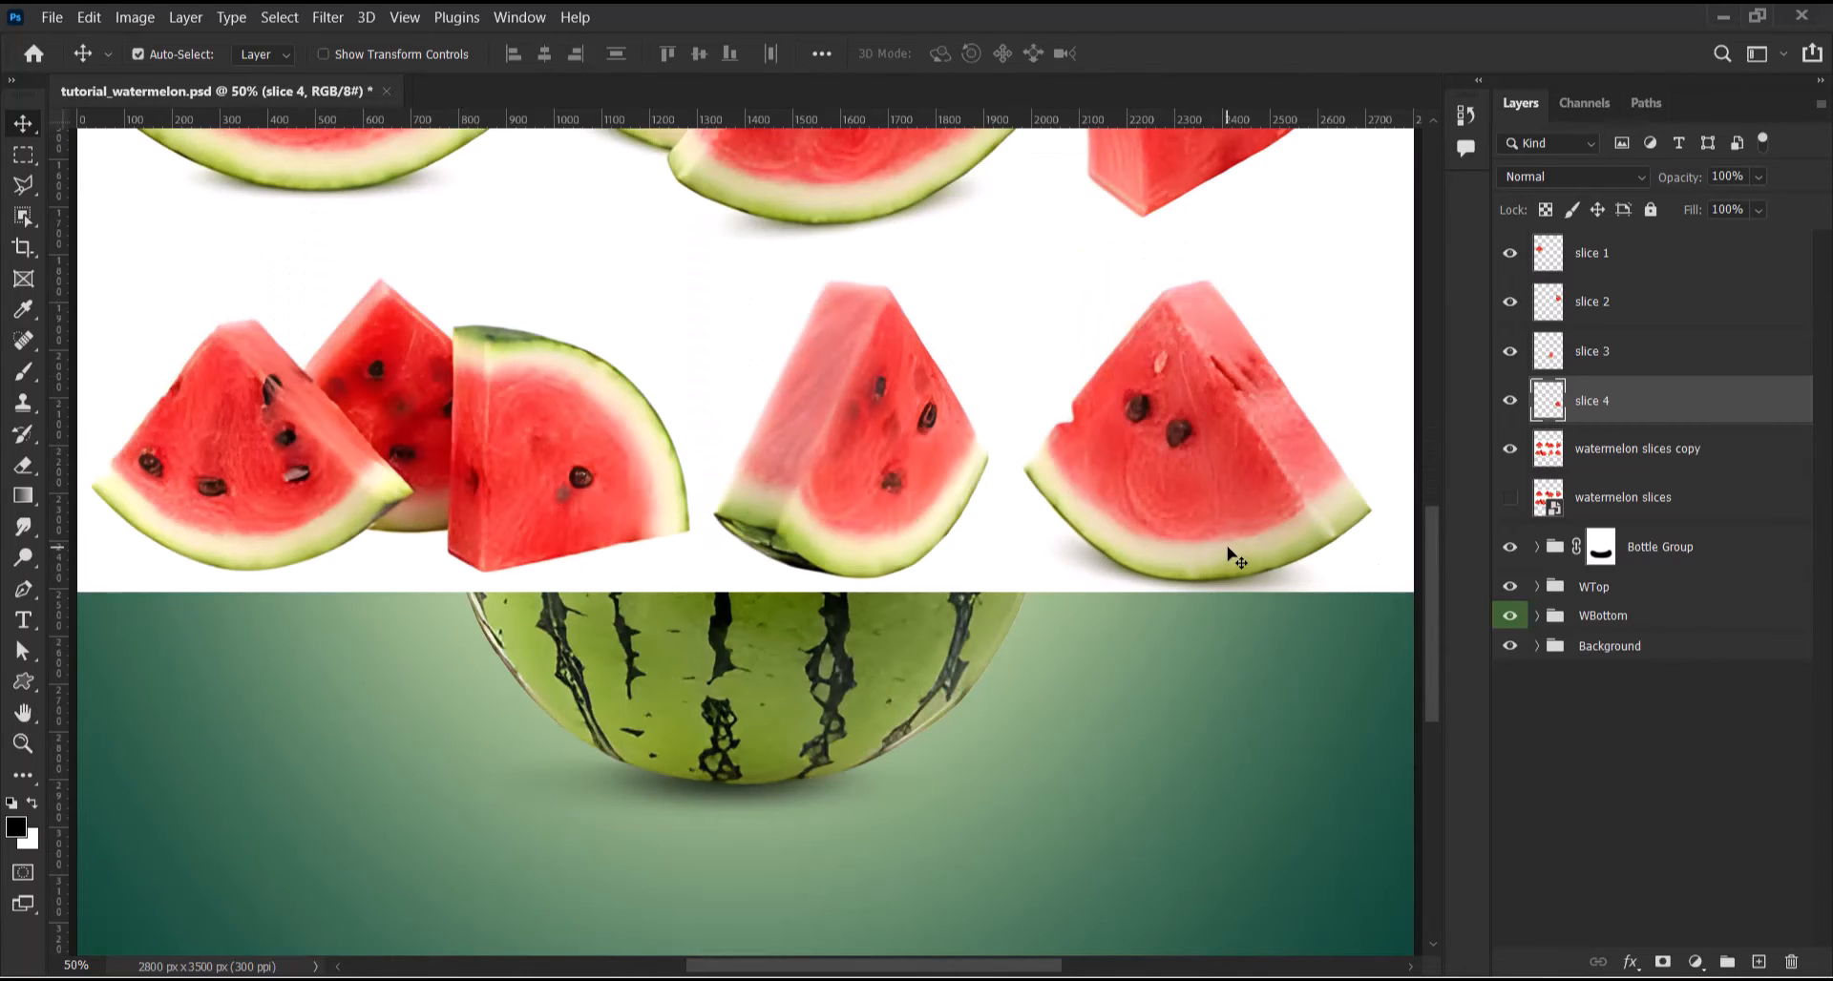
right_click(20, 188)
left_click(105, 181)
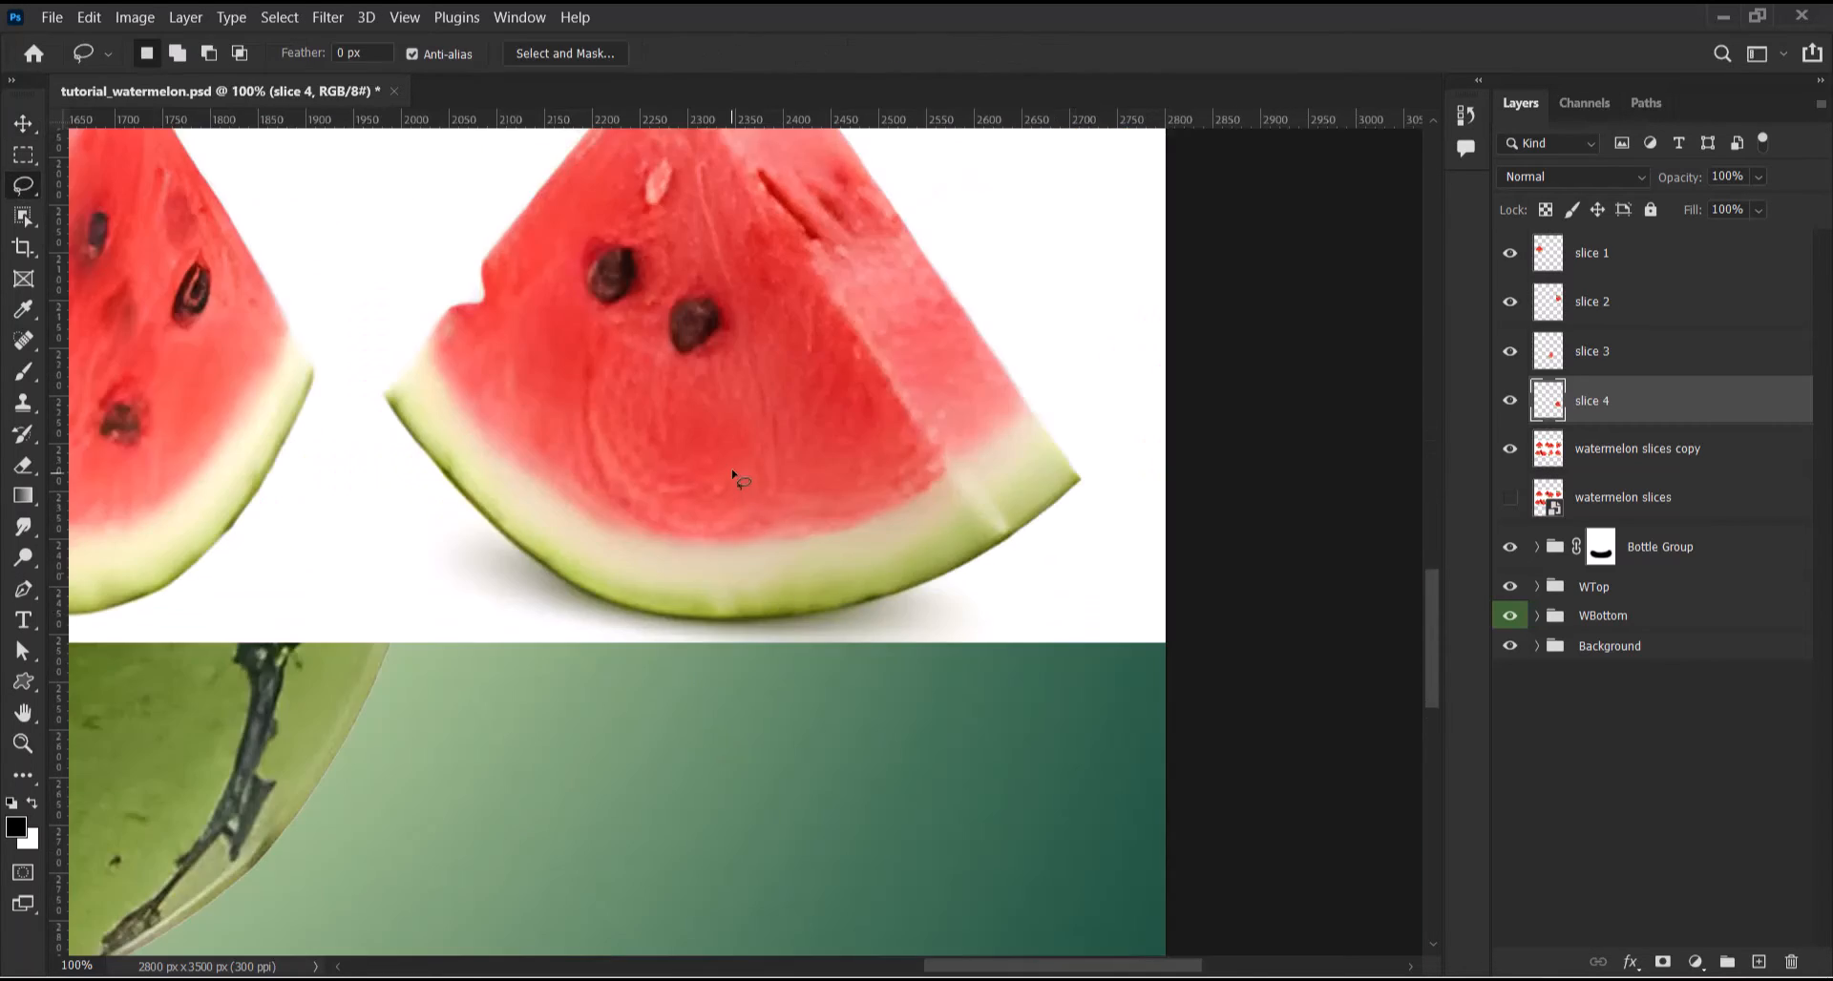
mouse_move(762, 516)
left_mouse_down()
mouse_move(578, 493)
mouse_move(439, 520)
mouse_move(408, 558)
mouse_move(401, 589)
mouse_move(426, 618)
mouse_move(626, 638)
left_mouse_up()
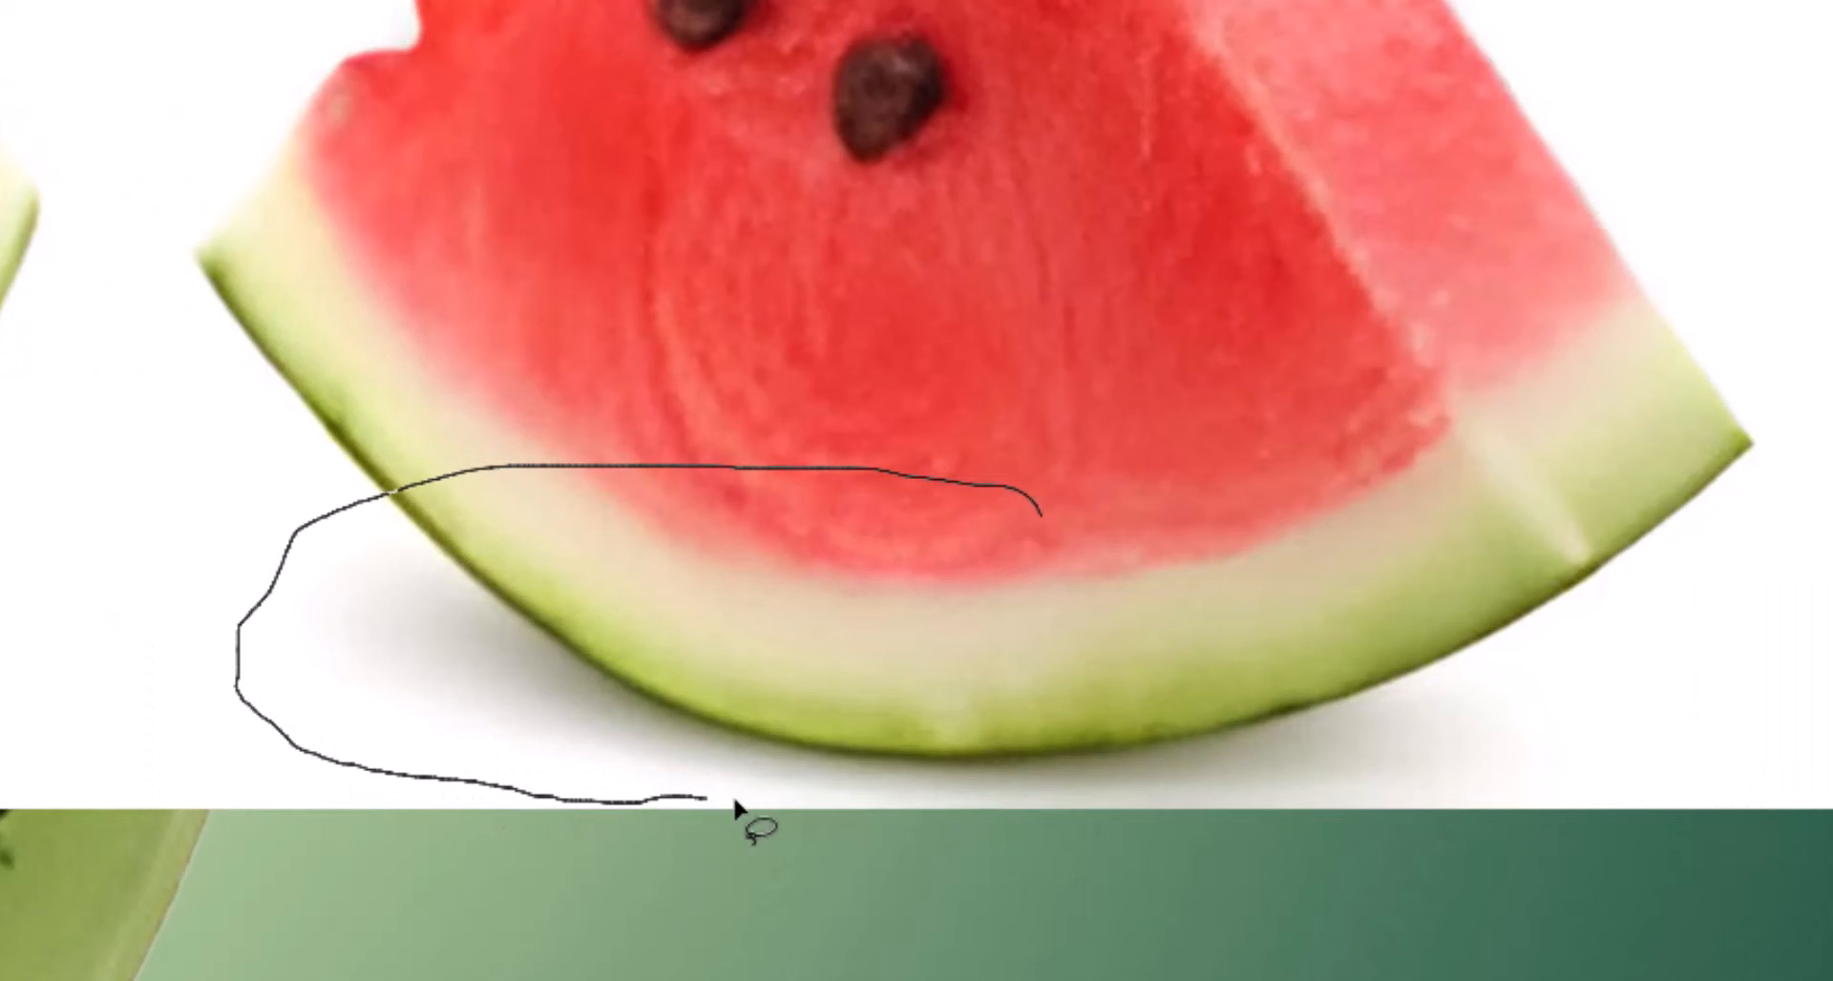
mouse_move(735, 810)
left_mouse_down()
mouse_move(1279, 811)
mouse_move(1676, 644)
mouse_move(932, 464)
left_mouse_up()
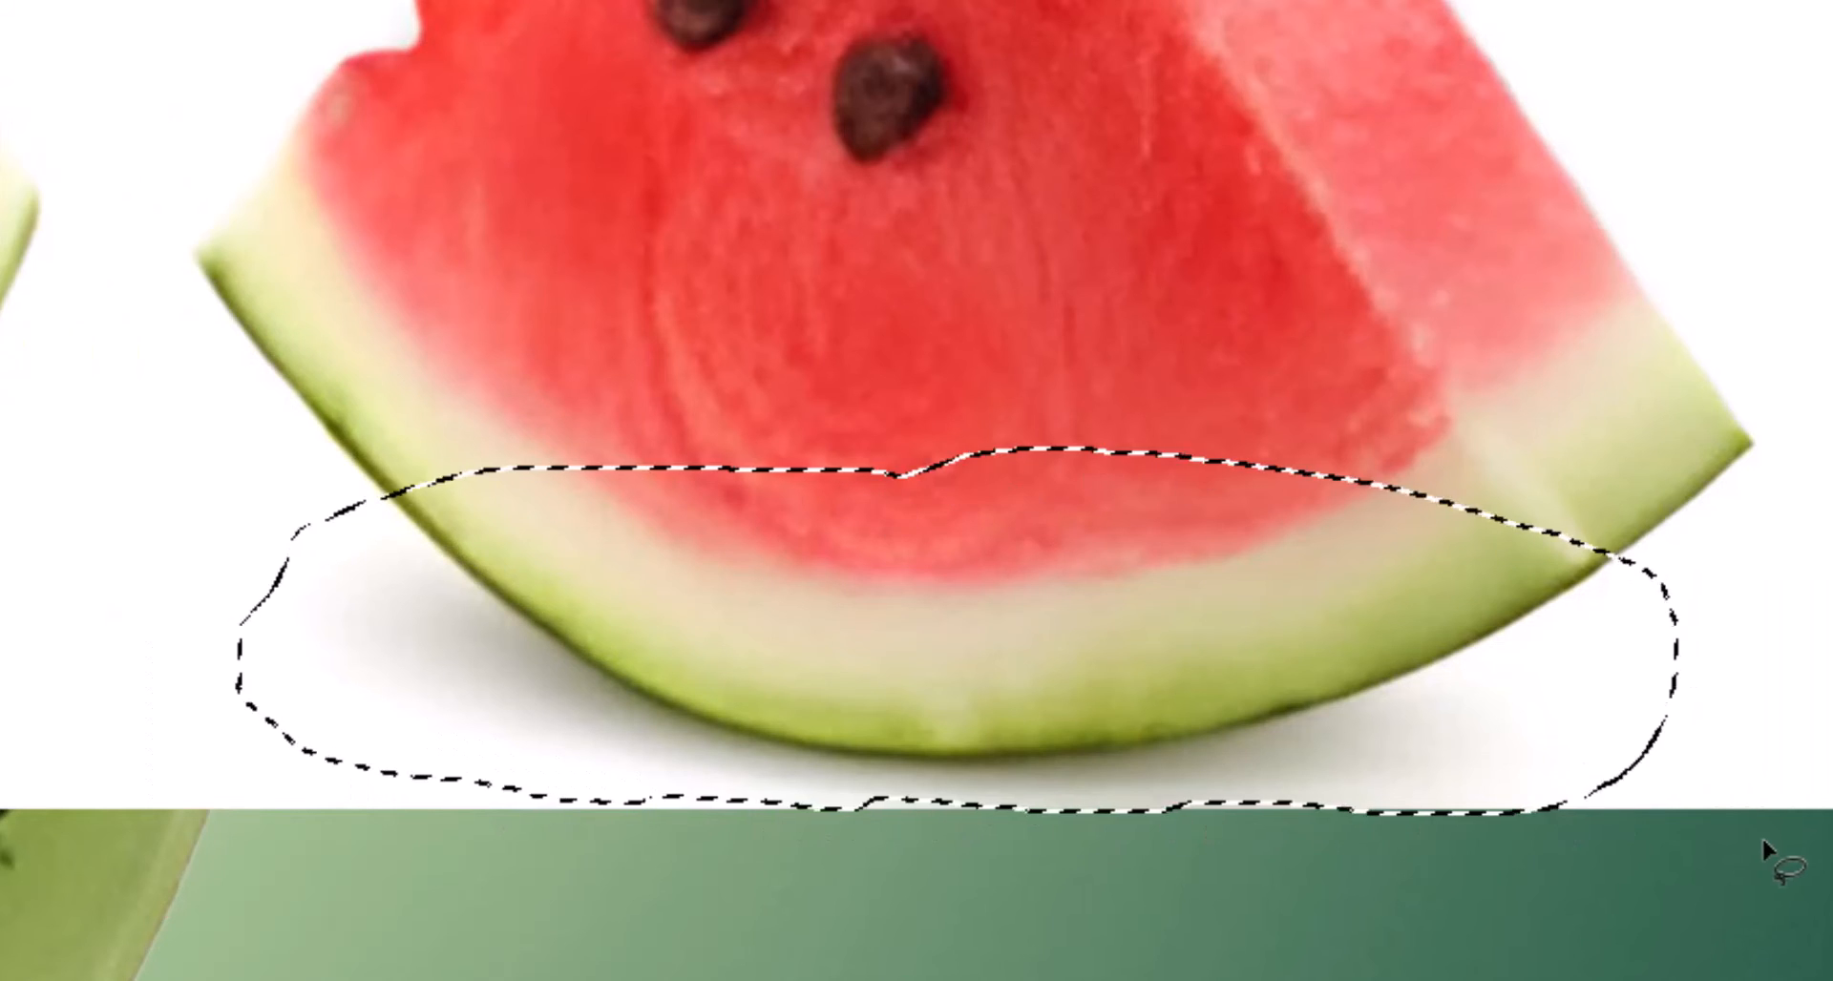
Copy the selected shadow area from watermelon slices copy onto its own layer
key("v")
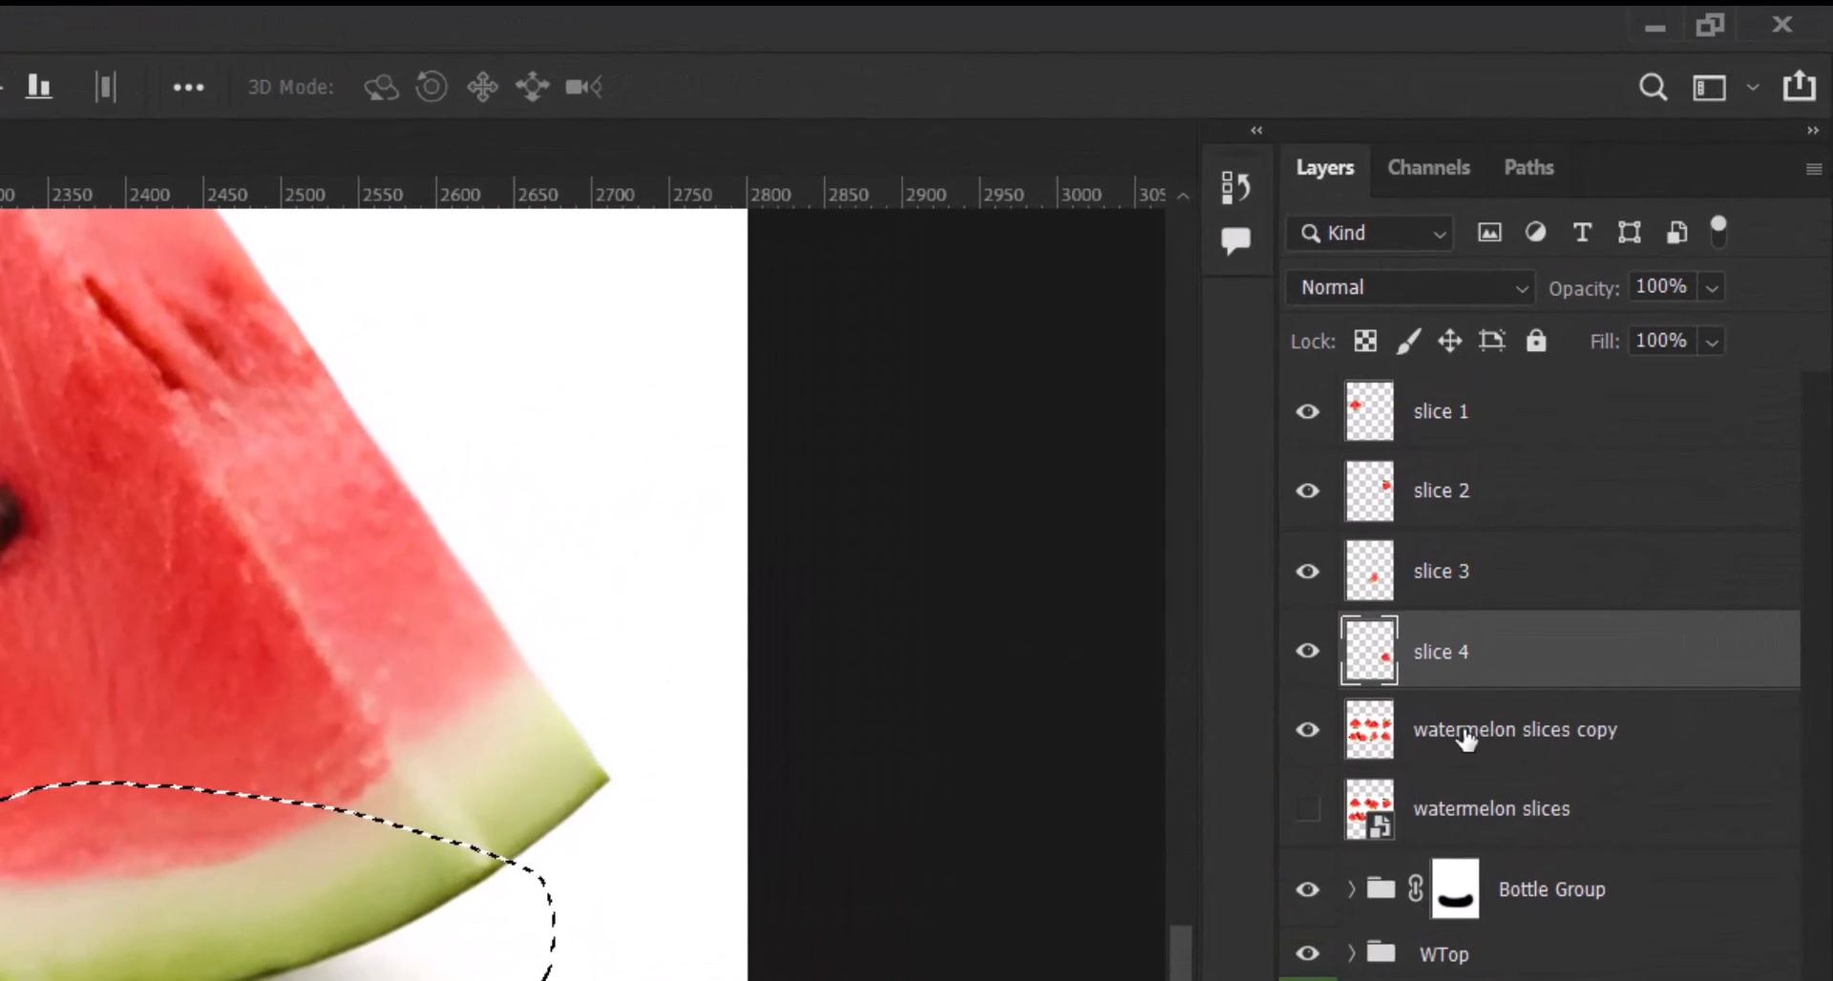
left_click(1467, 740)
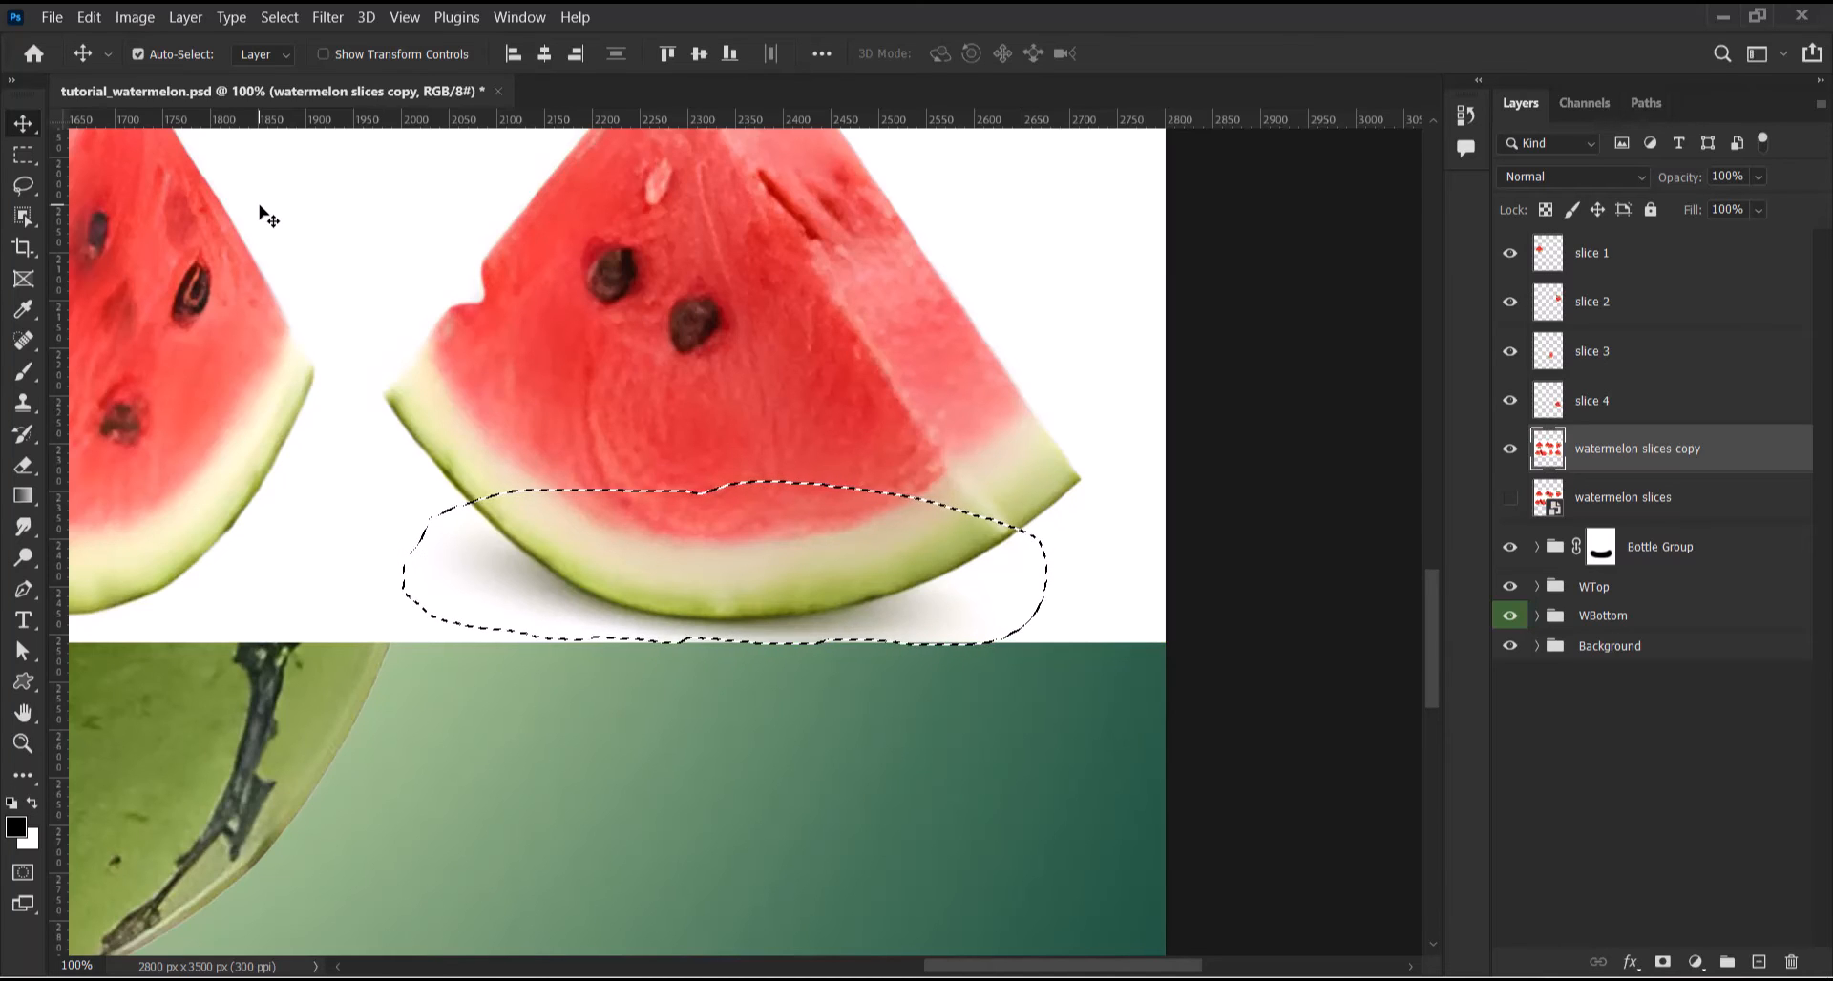
key("ctrl+j")
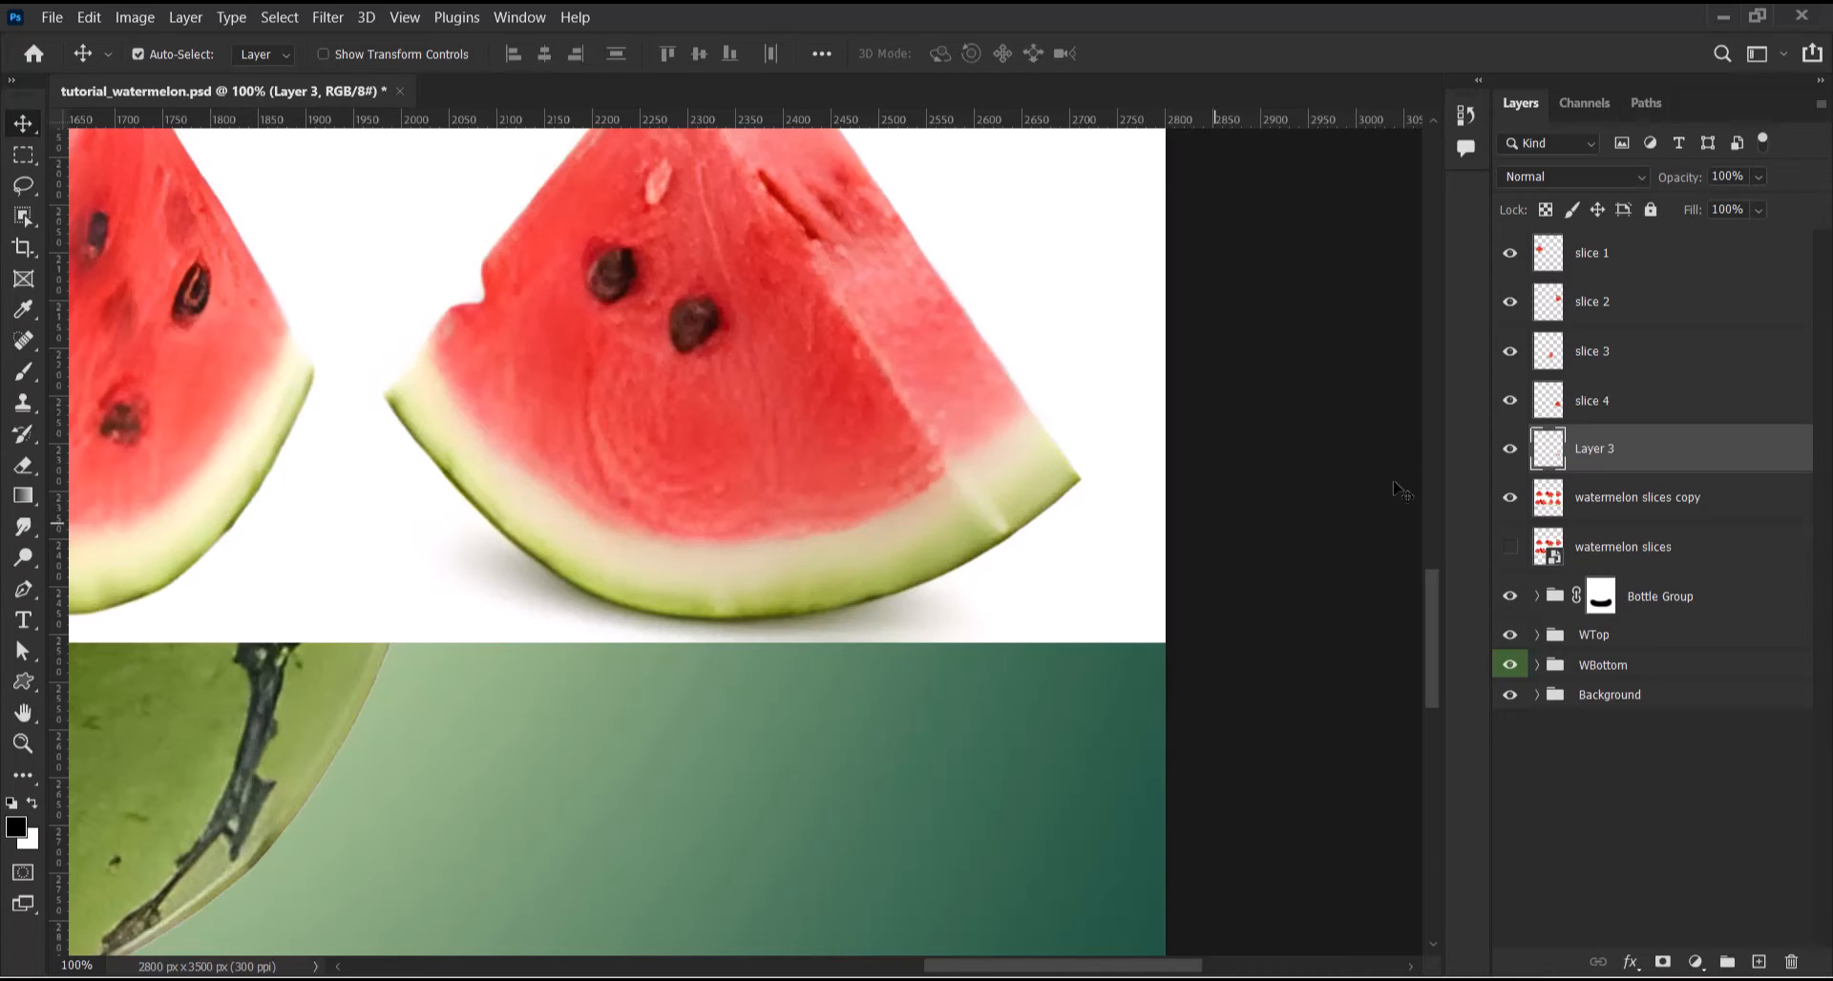
Hide watermelon slices copy and set the shadow layer's blend mode to Multiply
left_click(1510, 499)
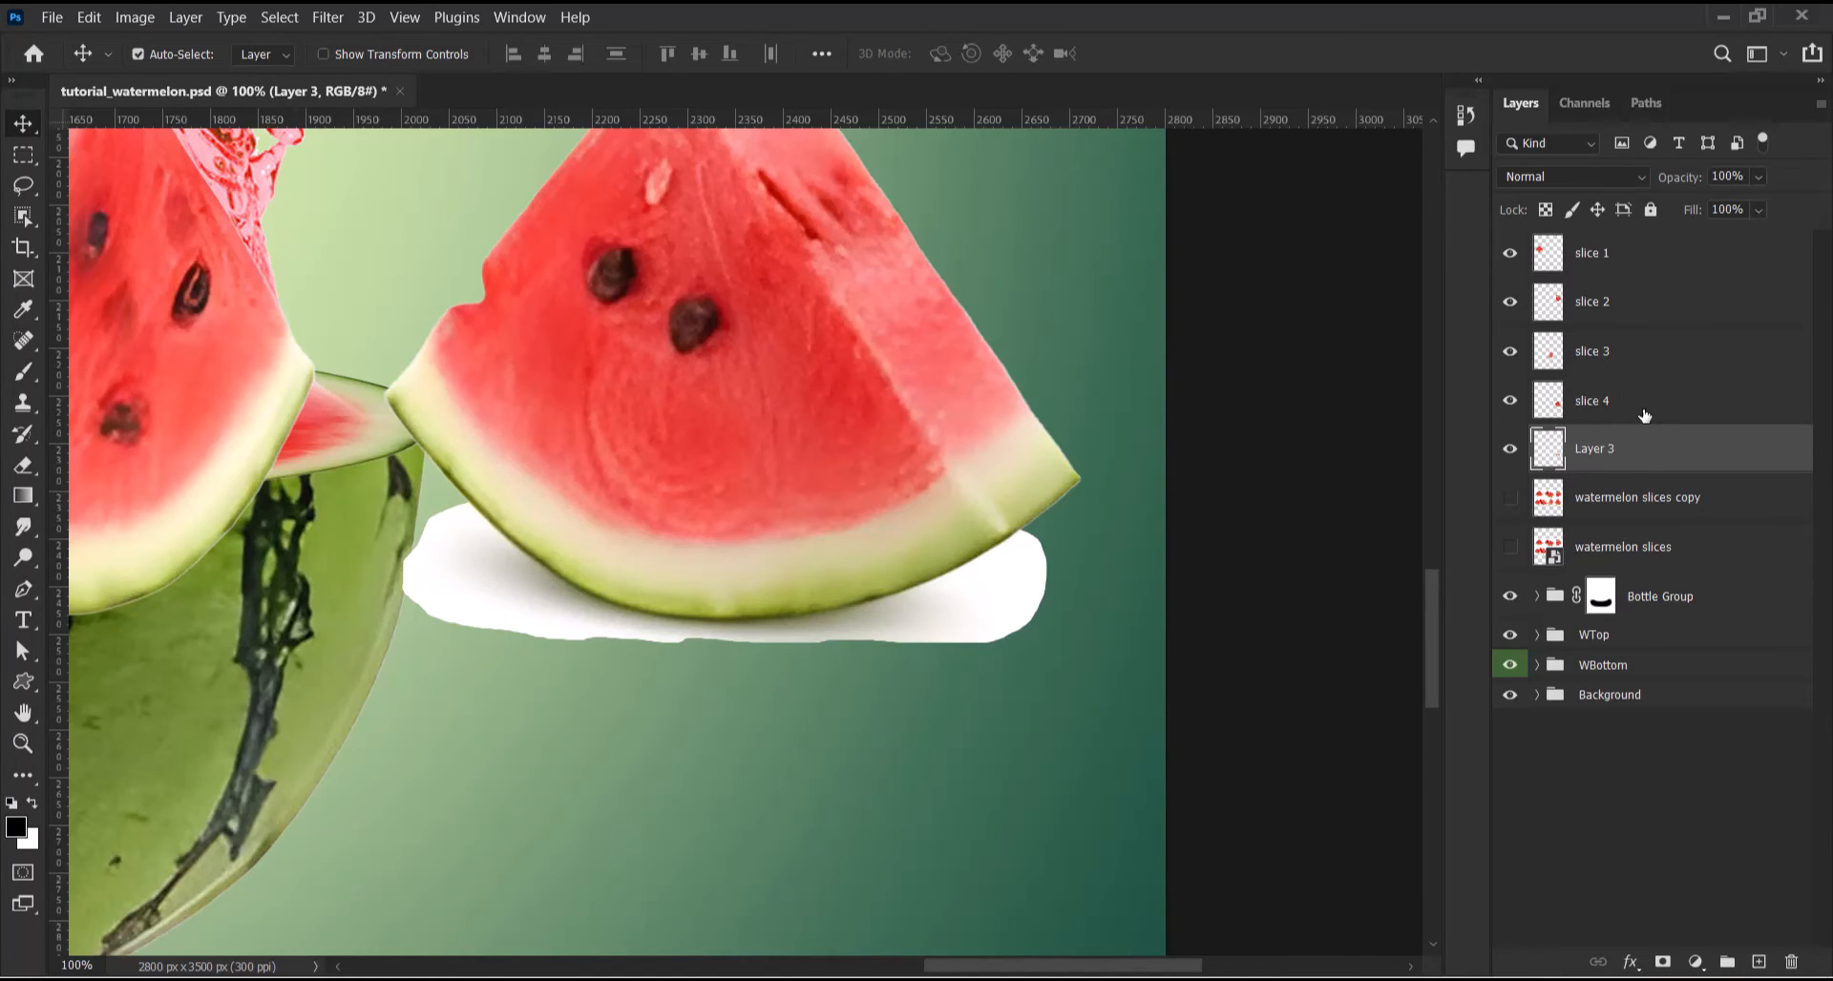
left_click(1634, 177)
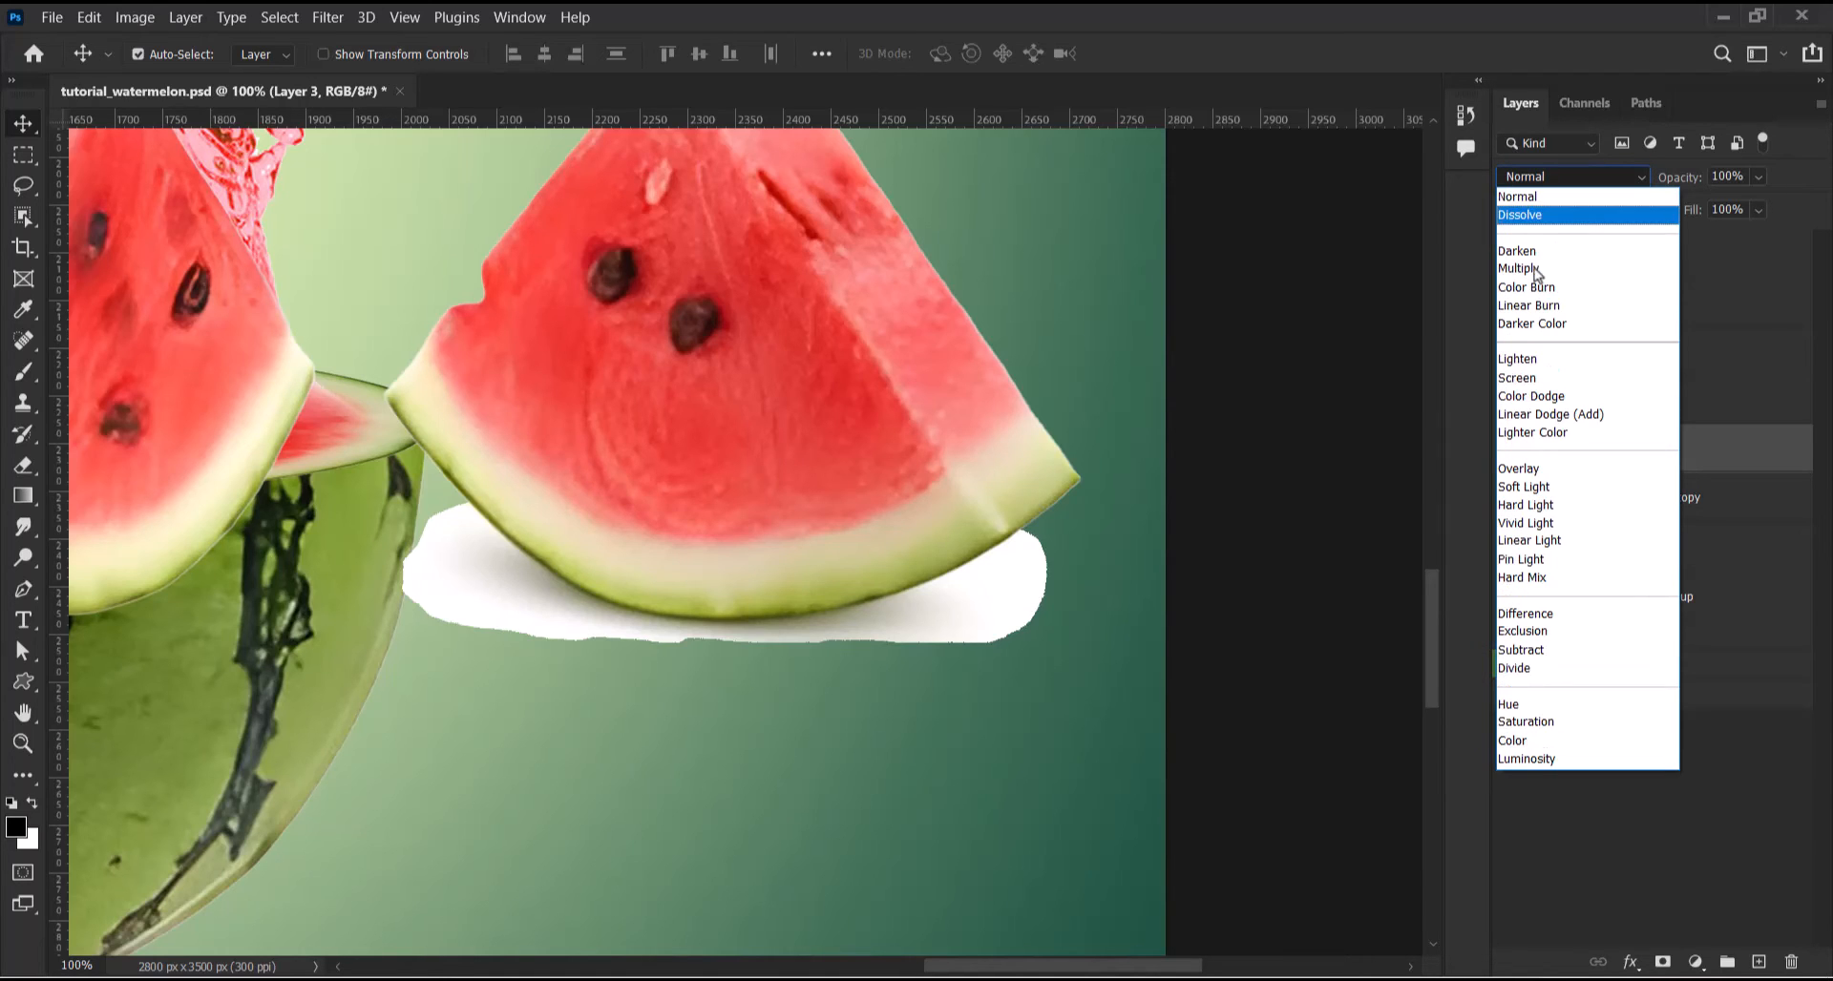
left_click(1534, 270)
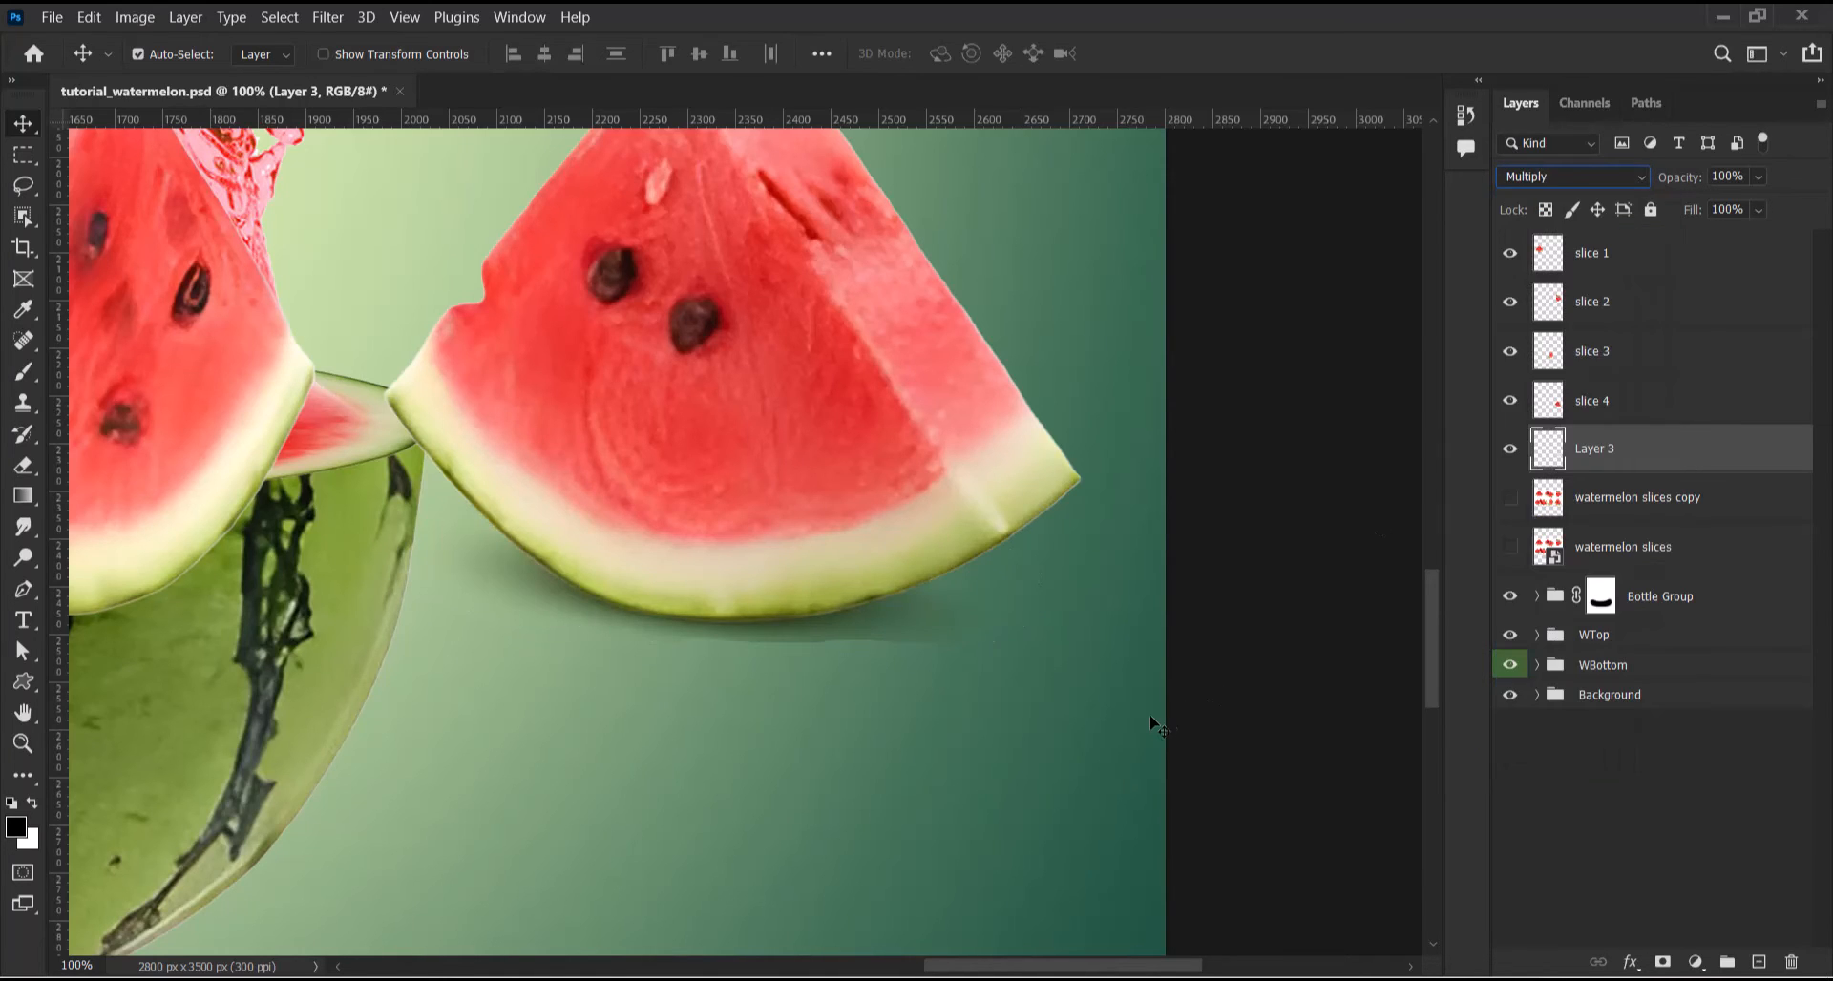
Add a layer mask to the shadow layer and paint out the hard shadow edge below slice 4 with a soft black brush
key("ctrl+plus")
key("ctrl+plus")
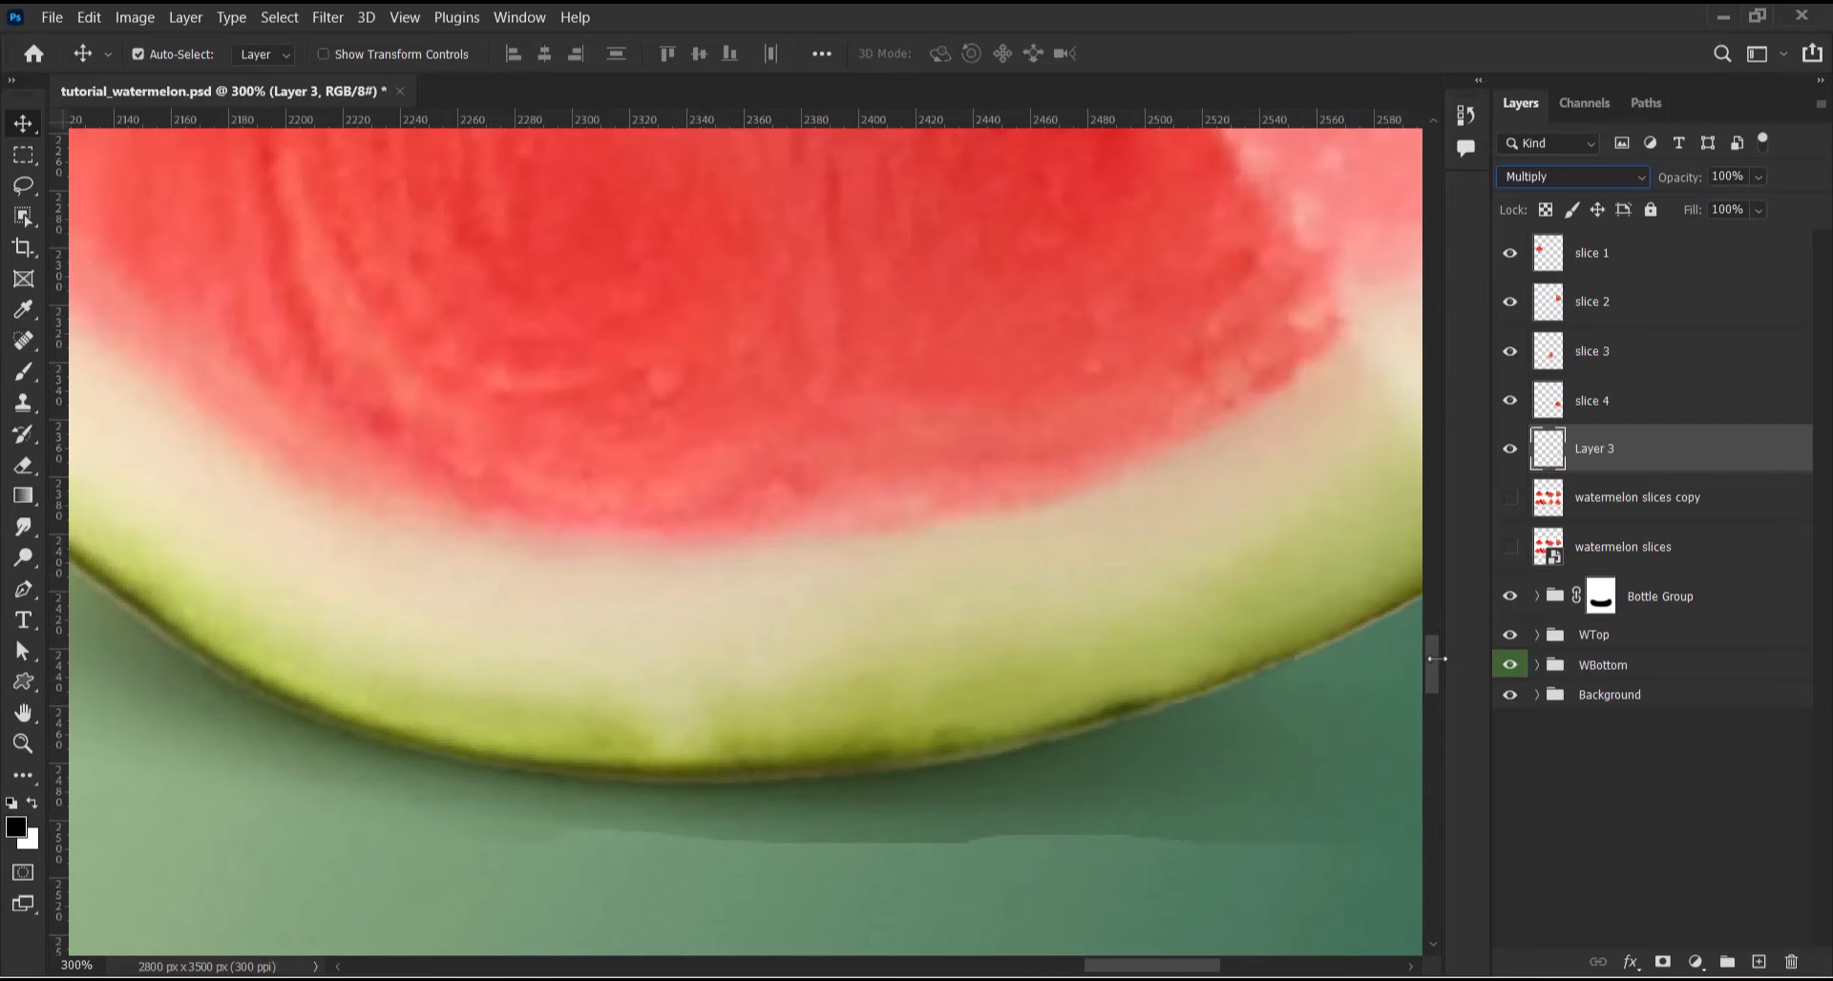
scroll(893, 489, "down", 5)
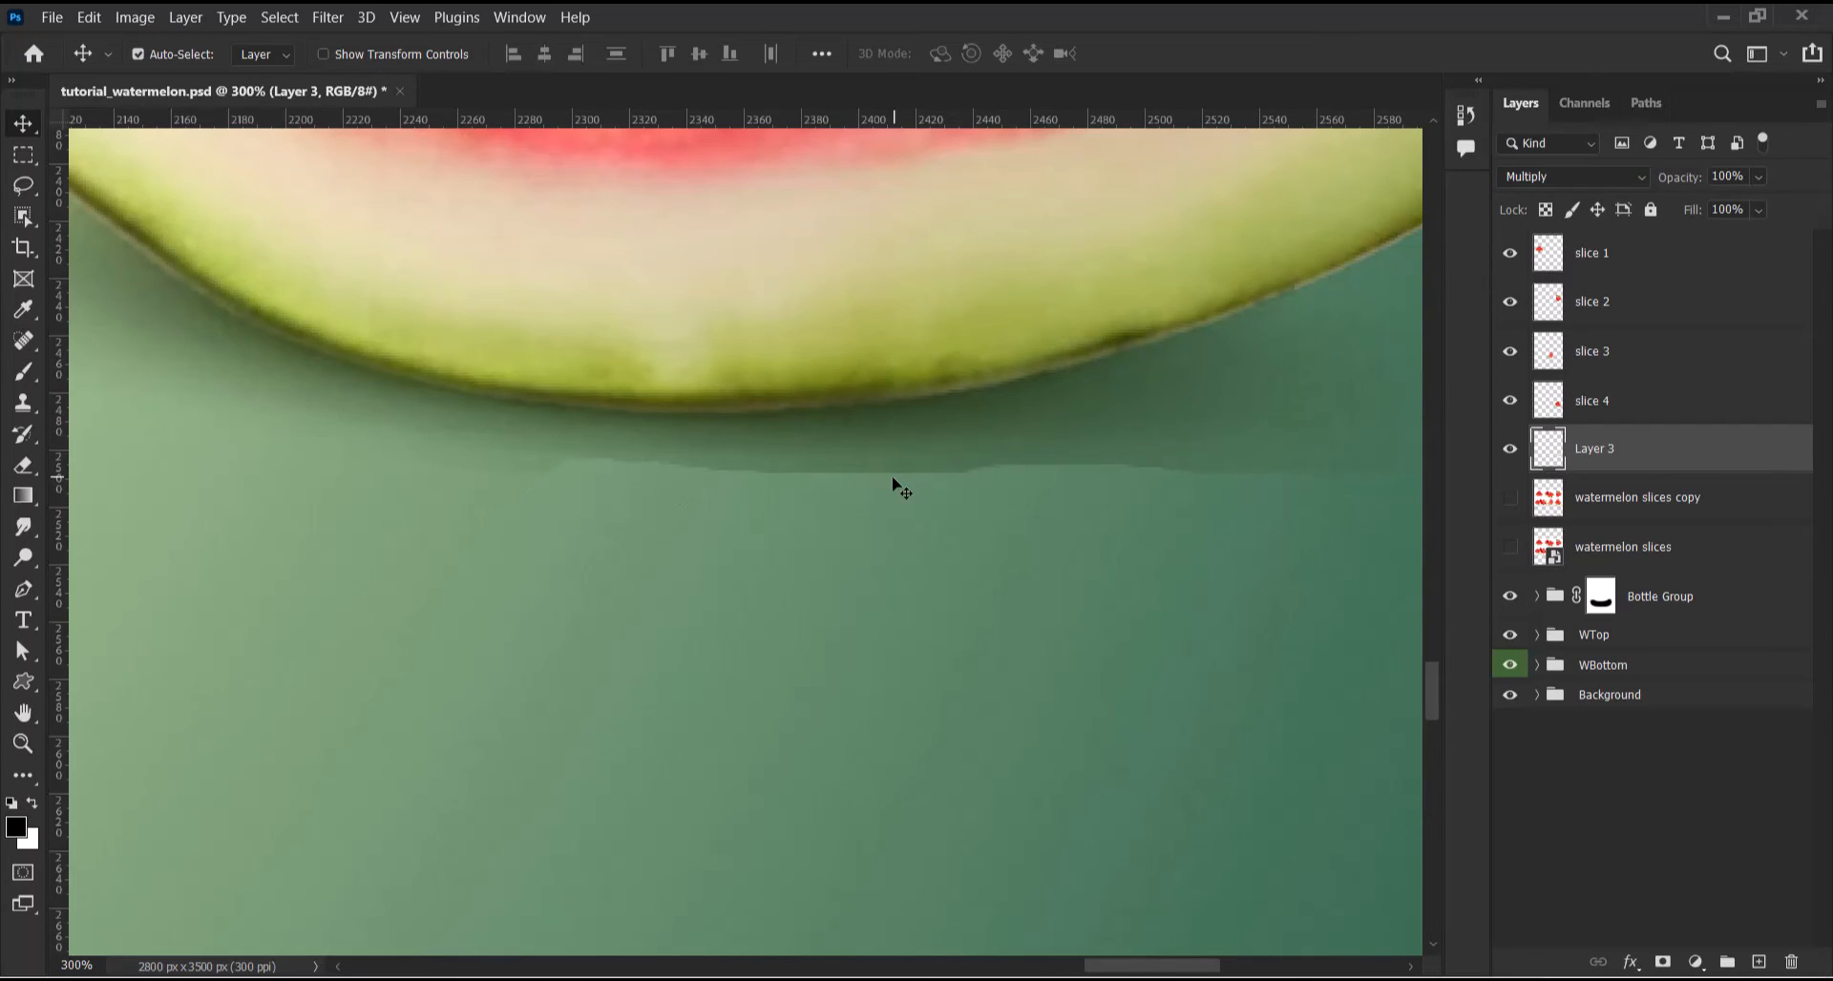
left_click(26, 373)
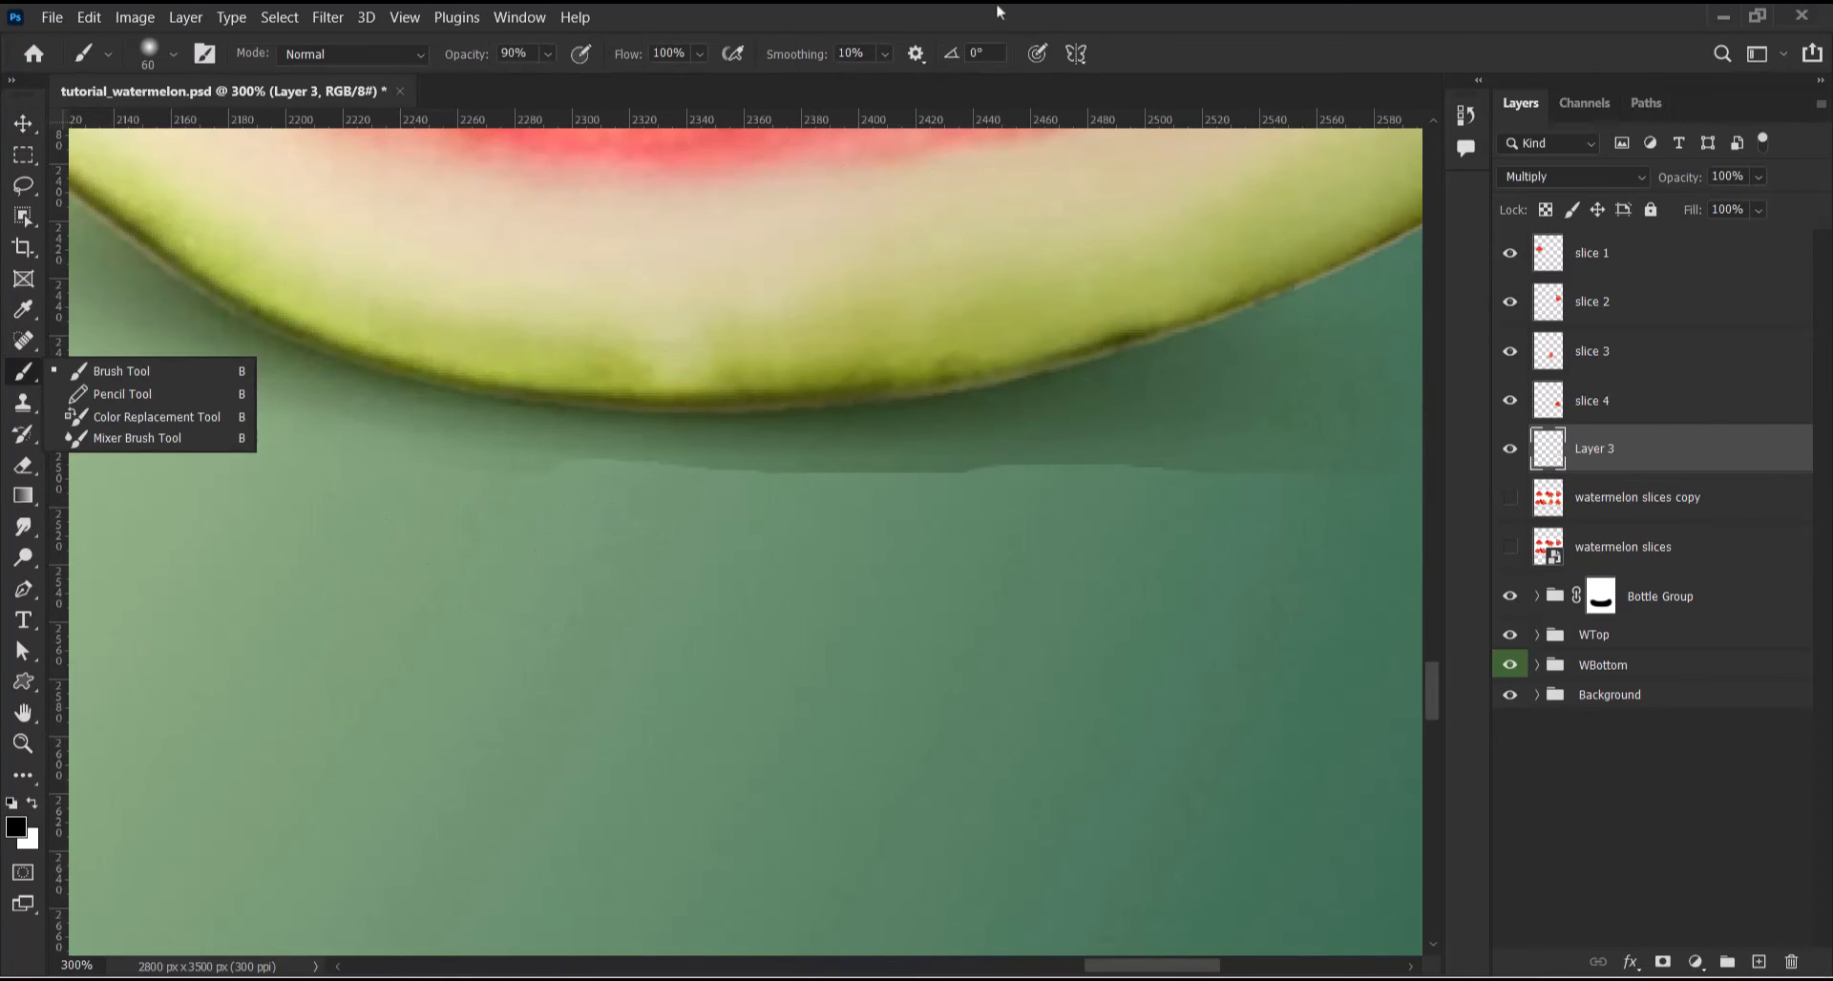
left_click(1155, 73)
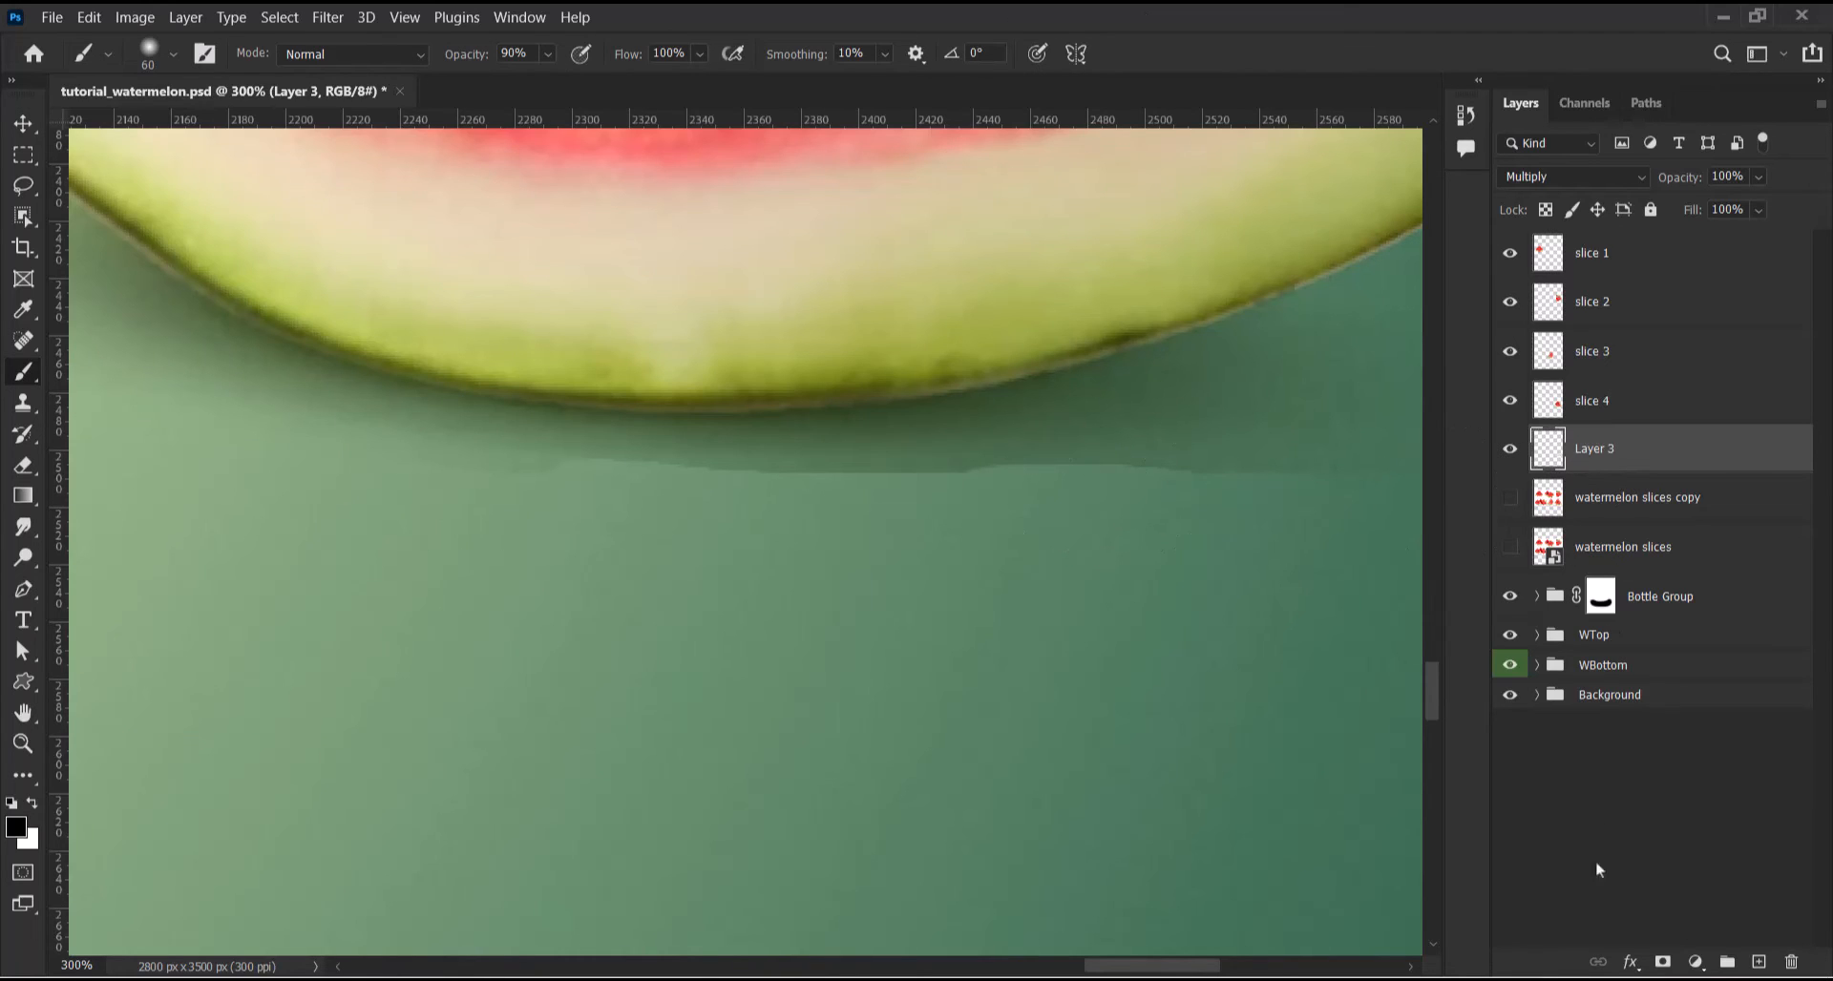
left_click(1662, 961)
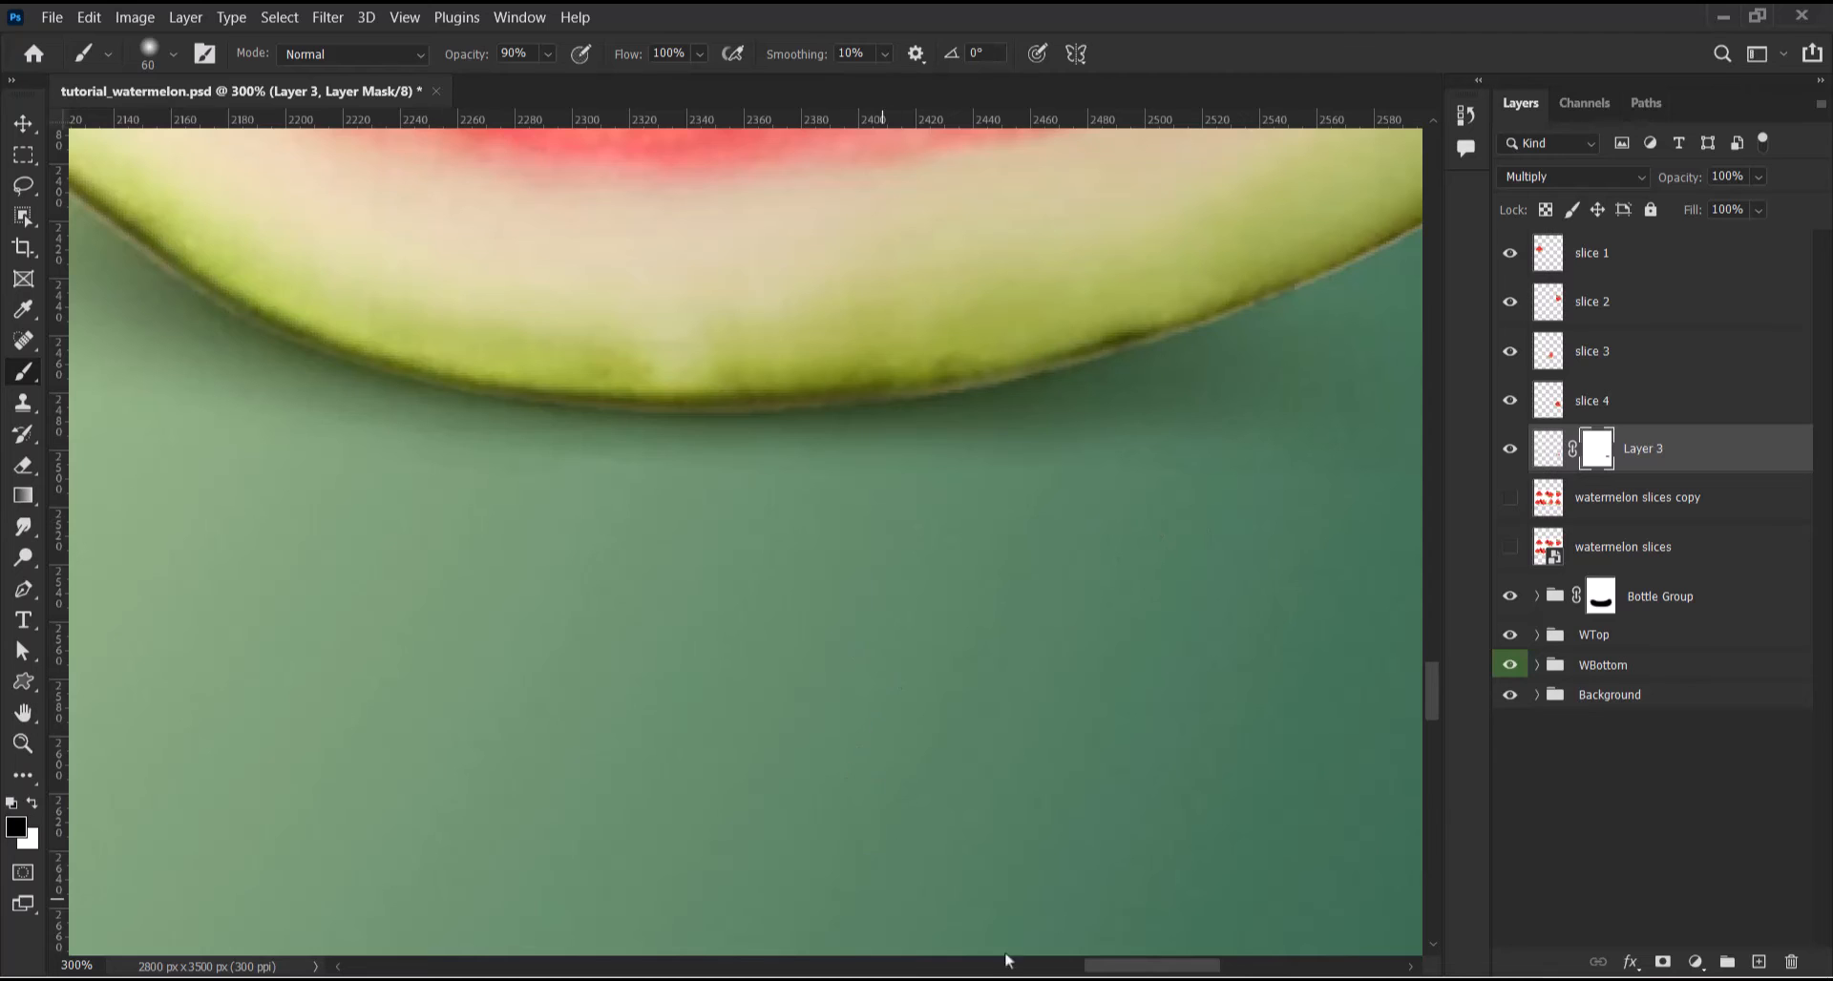
mouse_move(1159, 969)
left_mouse_down()
mouse_move(1194, 969)
mouse_move(1138, 968)
left_mouse_up()
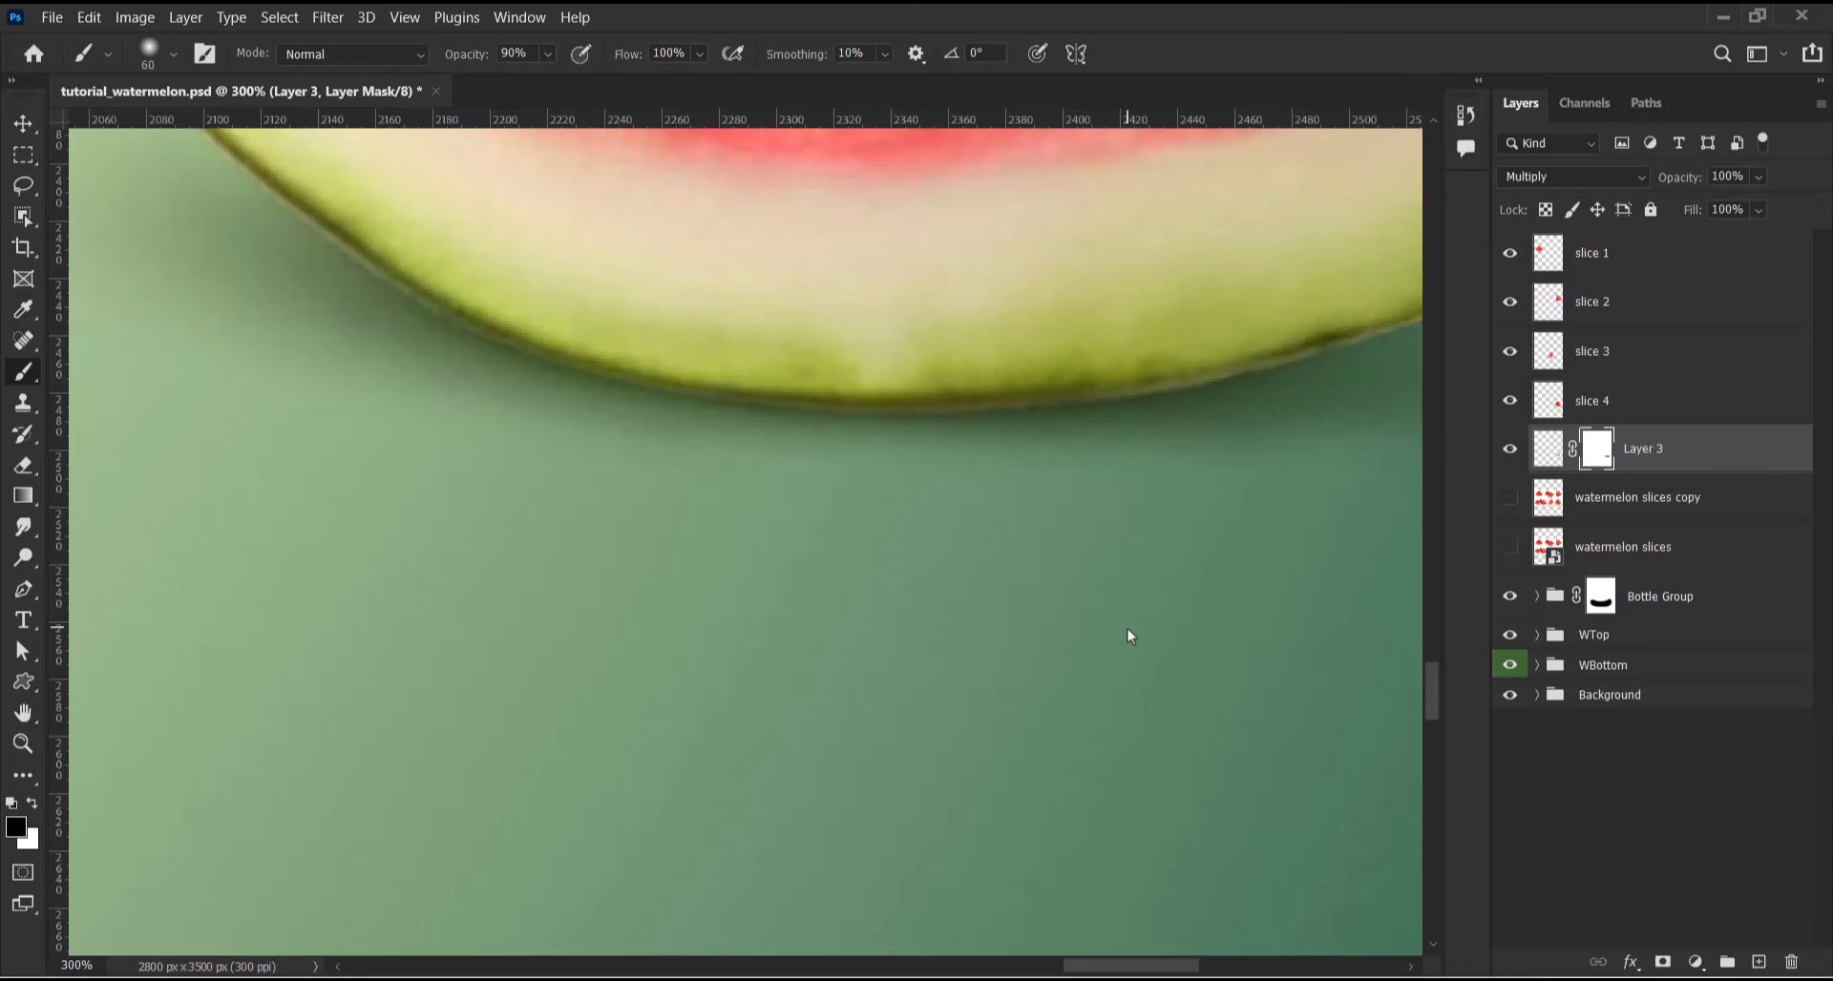
key("ctrl+0")
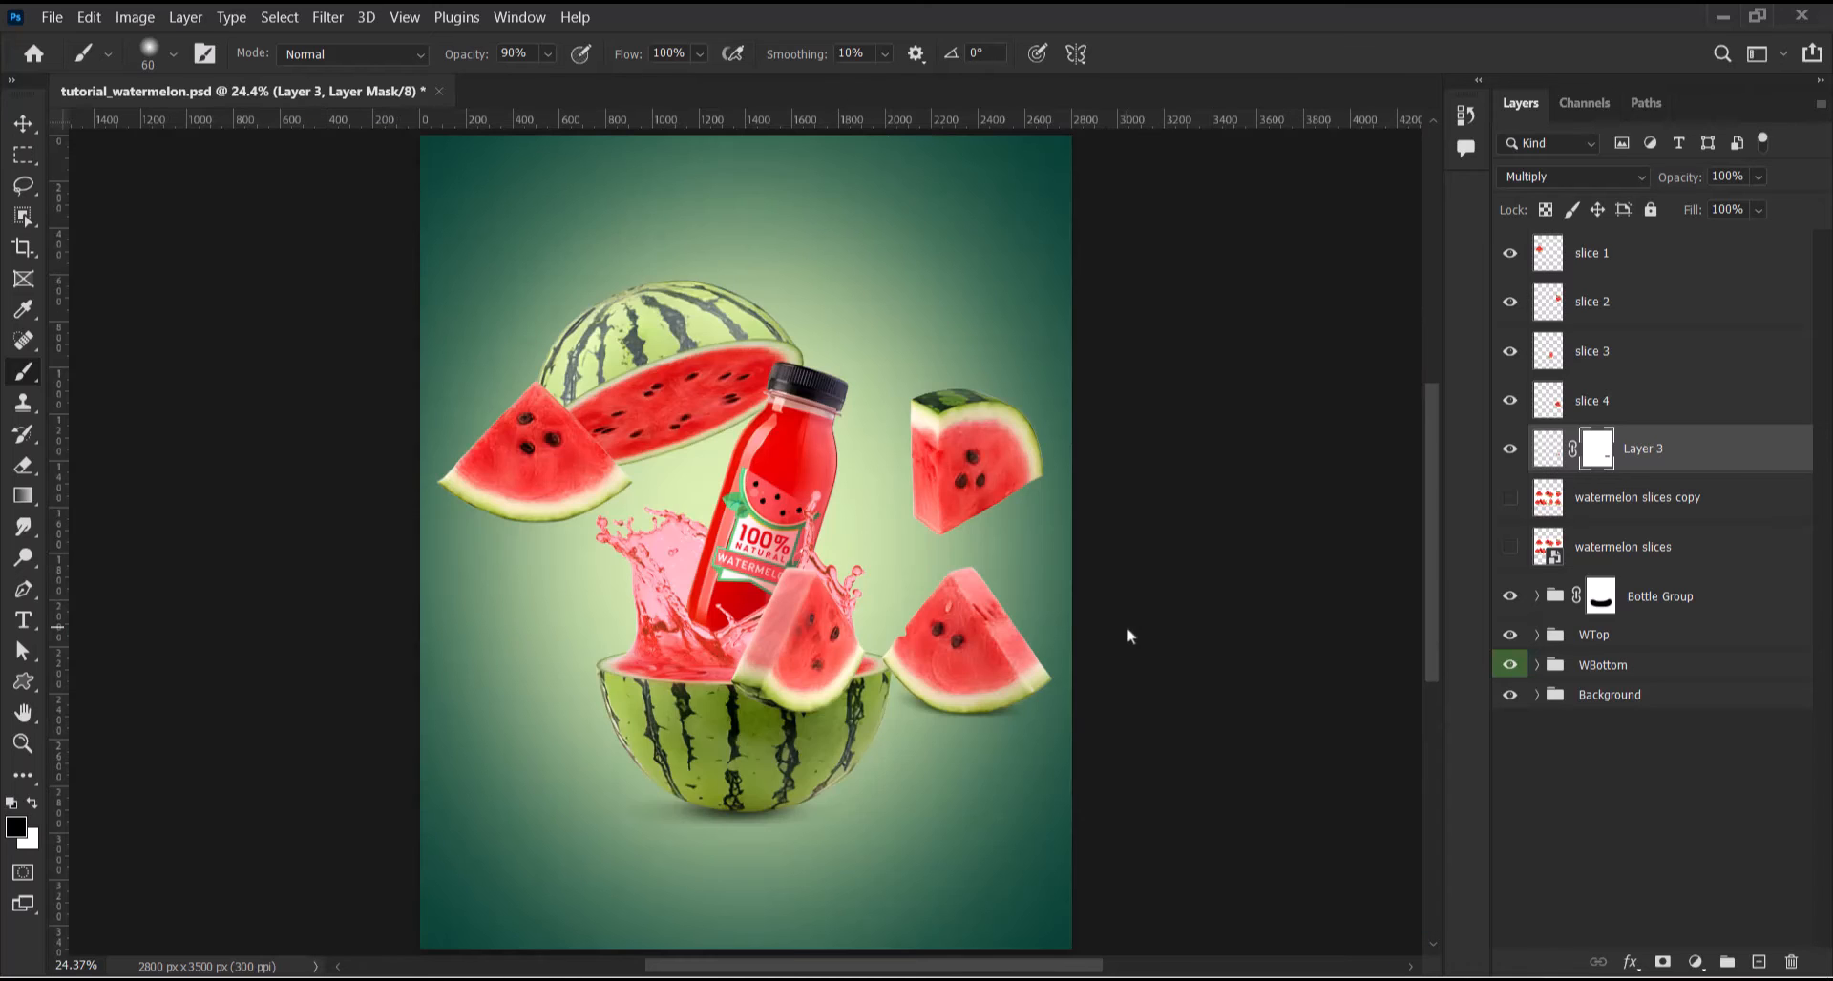
Group the slice 4 layer with its shadow layer
left_click(23, 123)
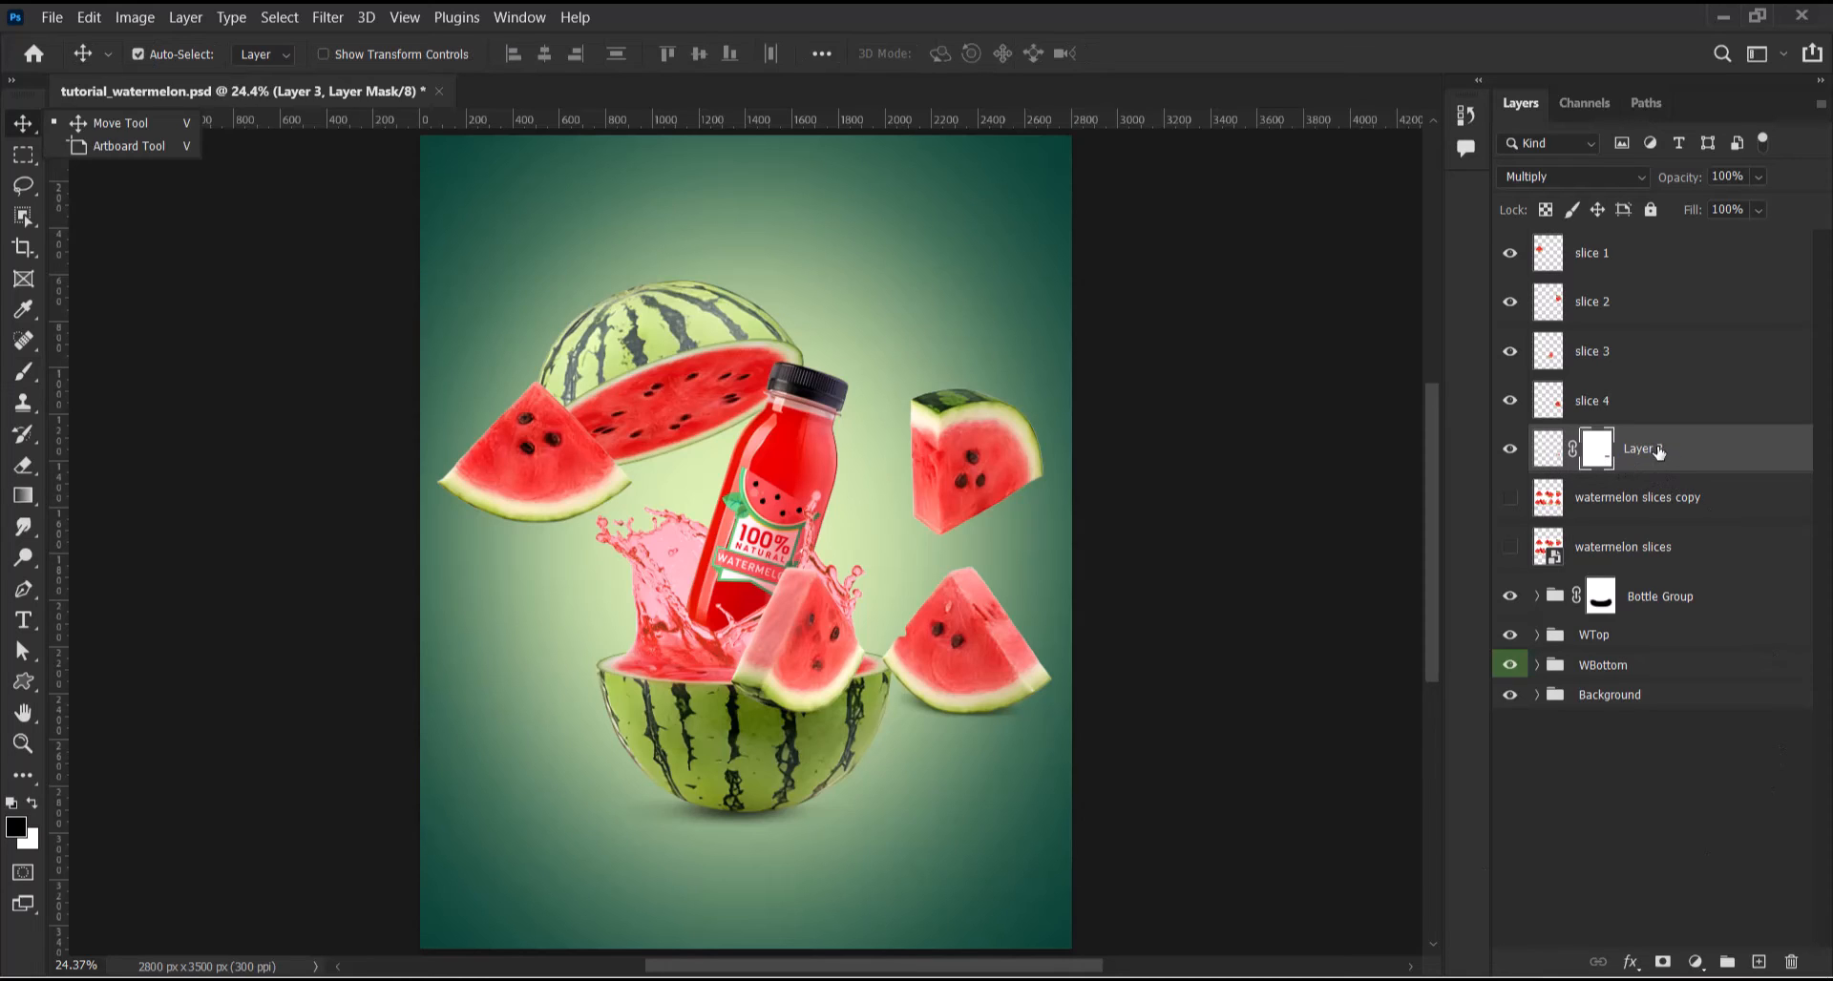
left_click(1650, 401, "shift")
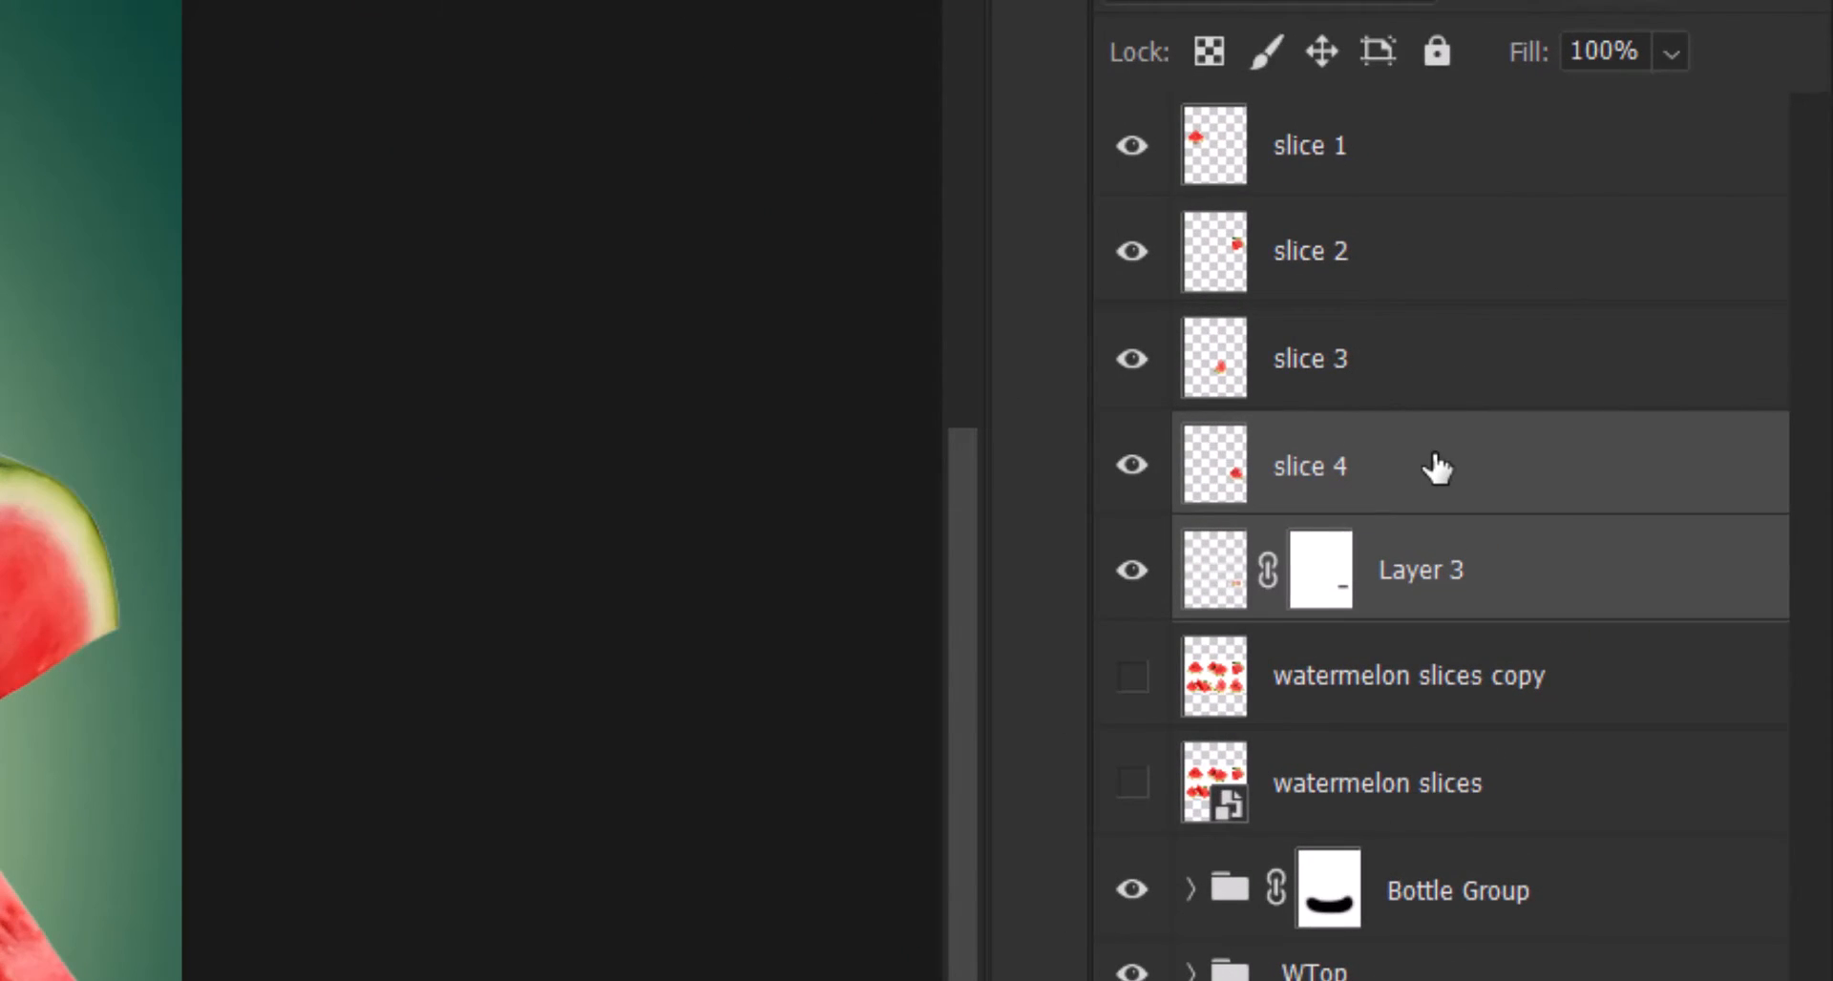
key("ctrl+g")
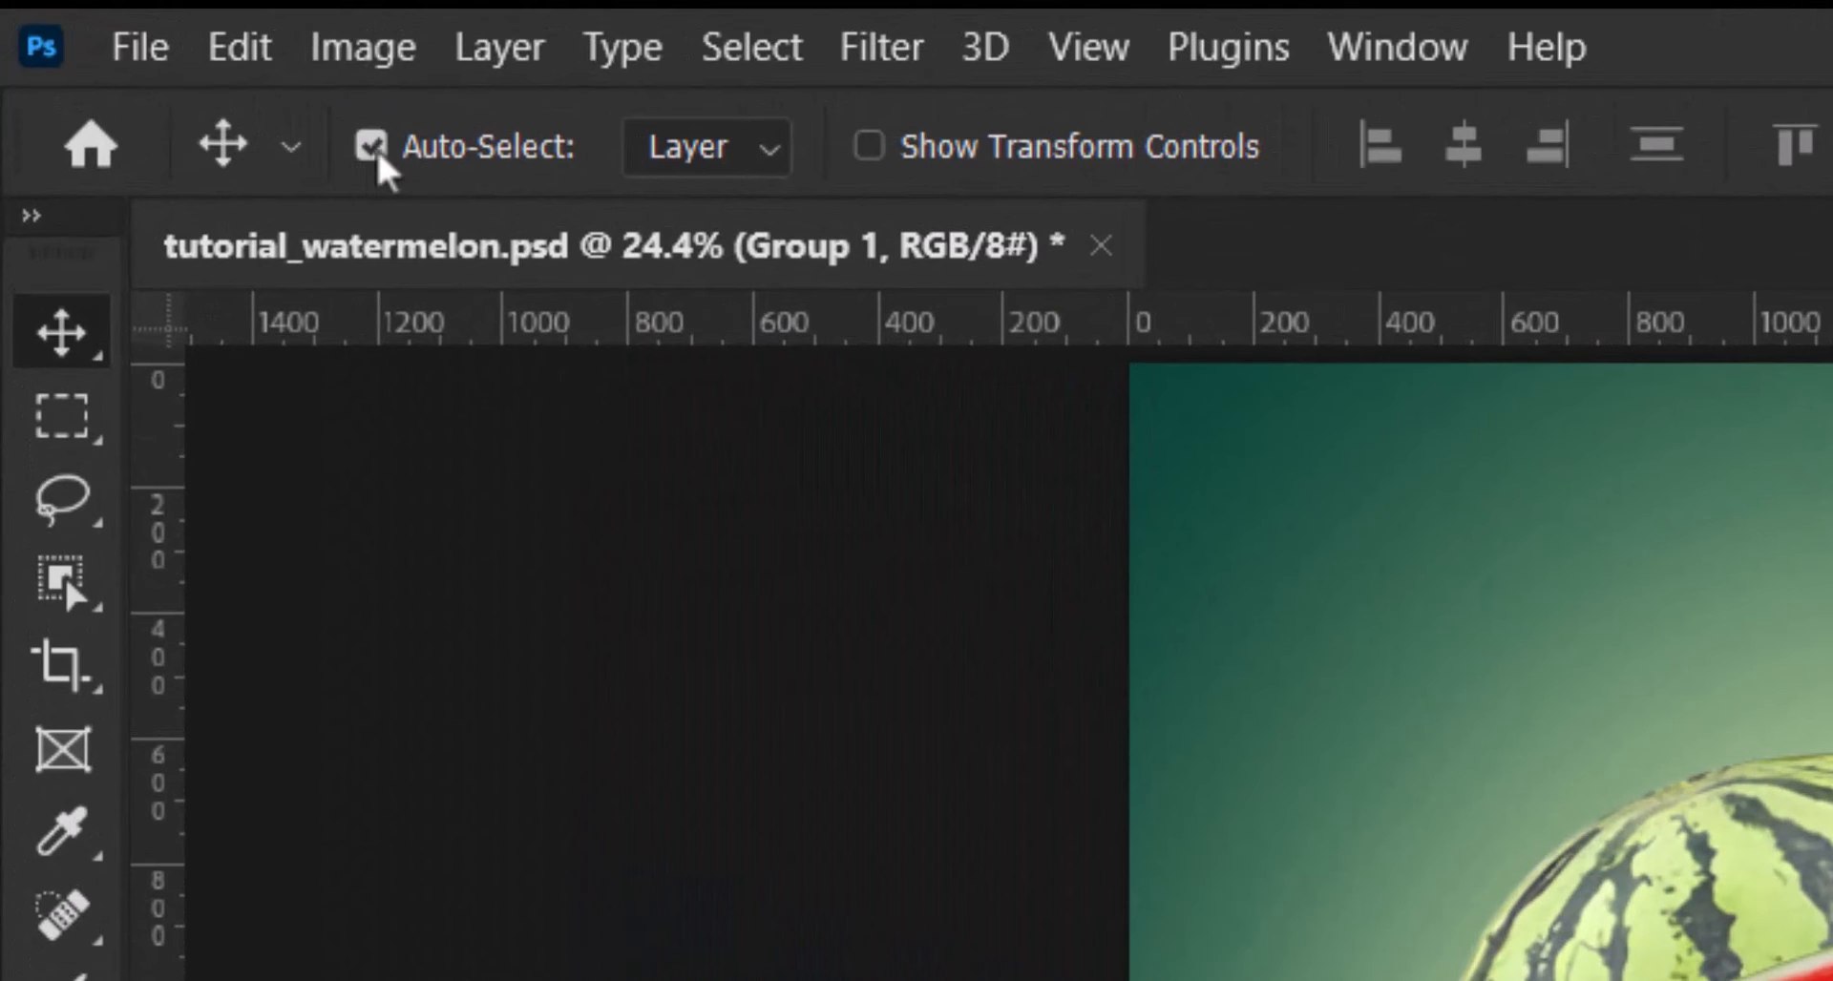
Turn off Auto-Select for the Move tool and move the slice 4 group down beside the base of the watermelon's bottom half
left_click(370, 151)
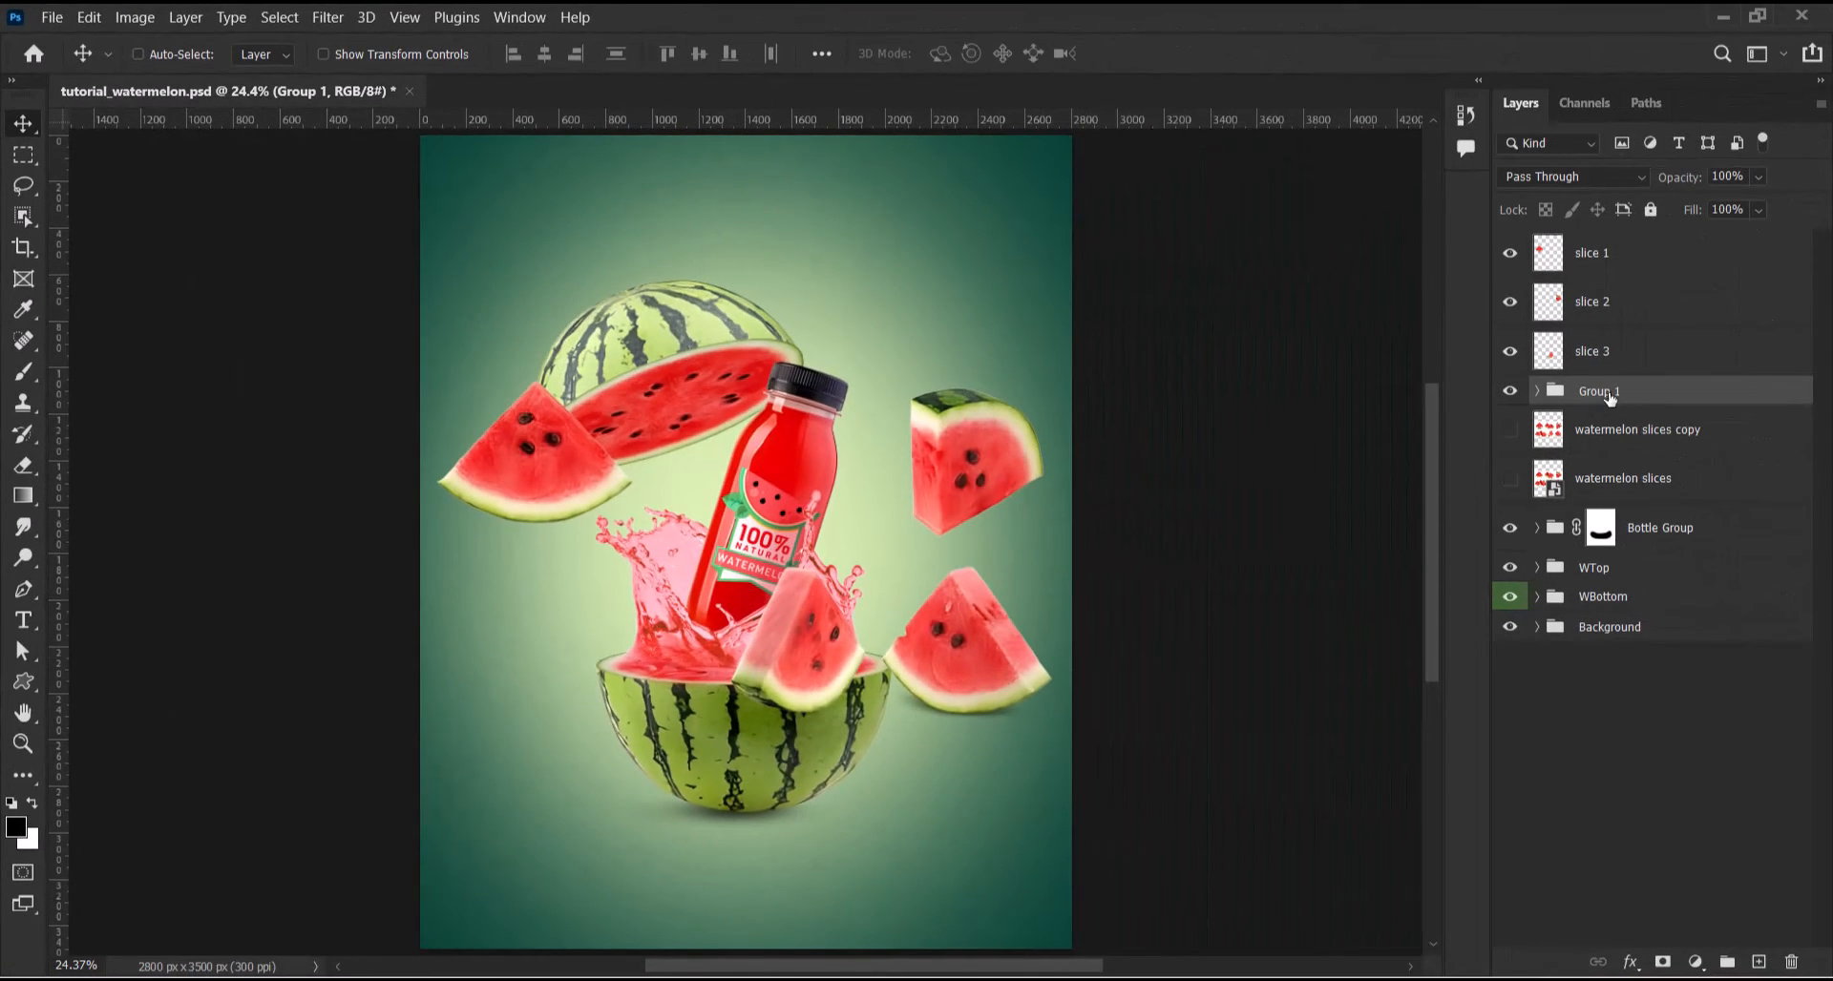
left_click_drag(931, 628, 843, 789)
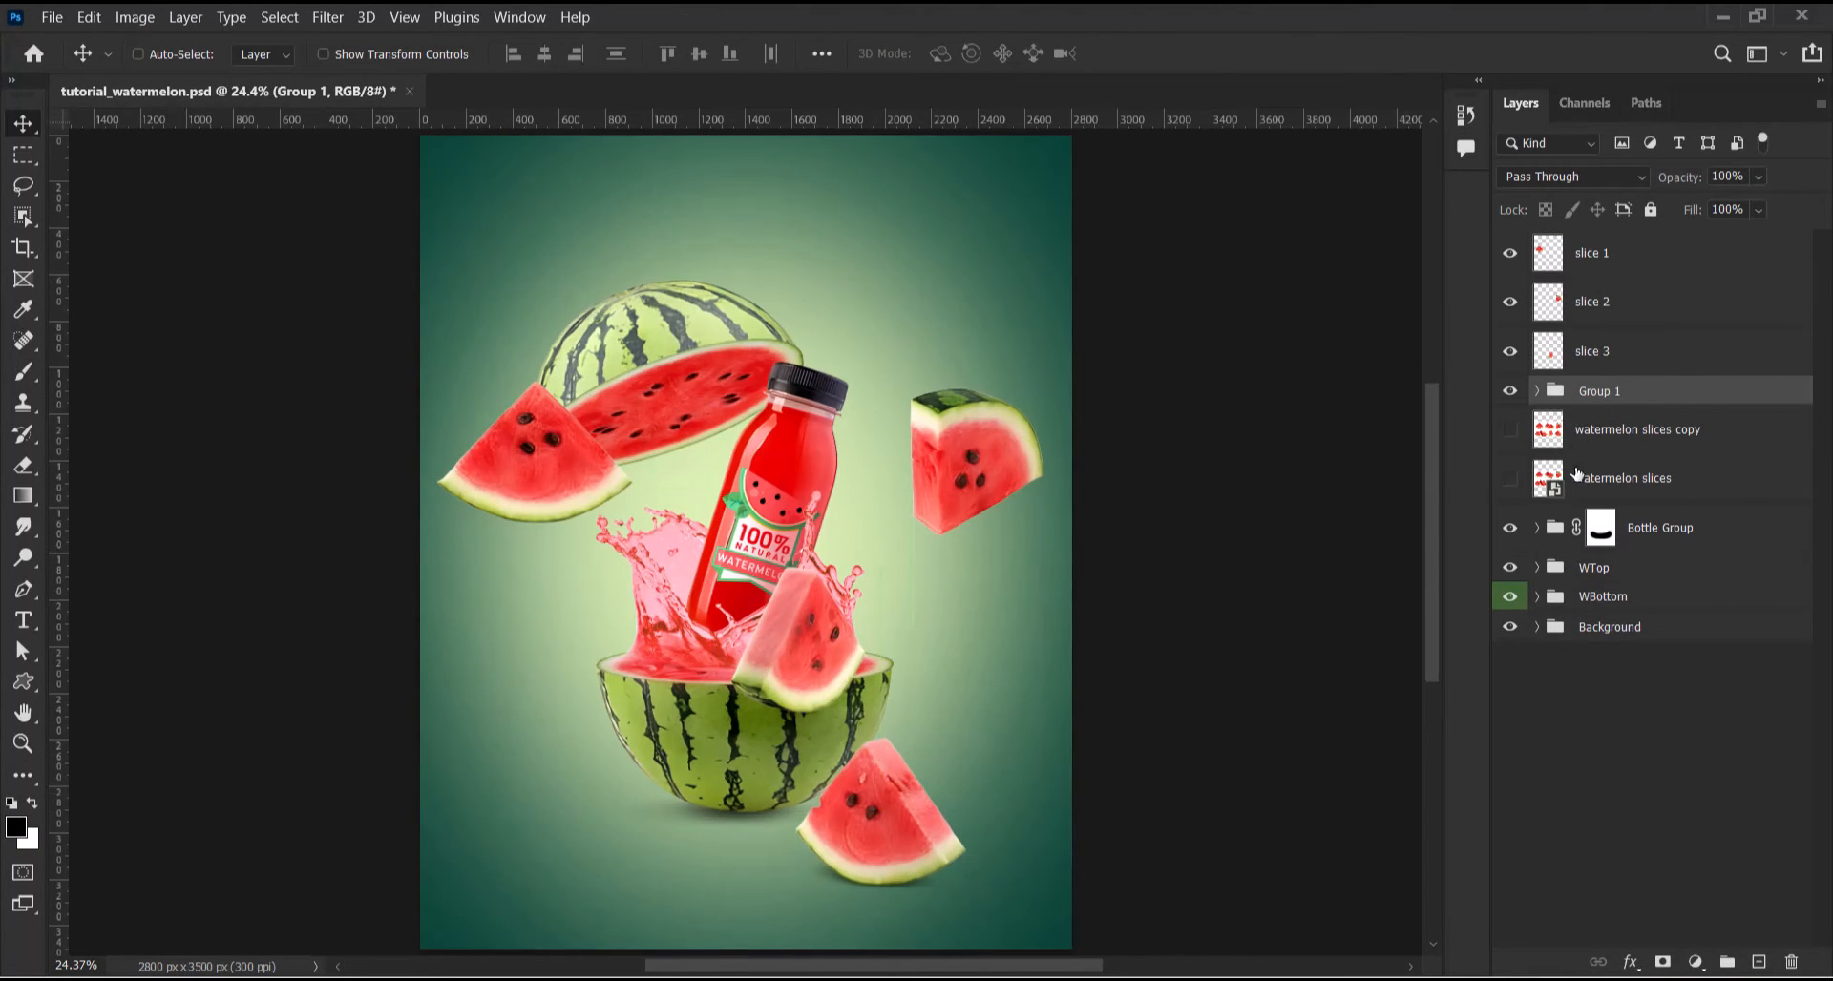
Rename the group holding slice 4 and its shadow as S4
double_click(1602, 395)
key("Escape")
left_click(1610, 472)
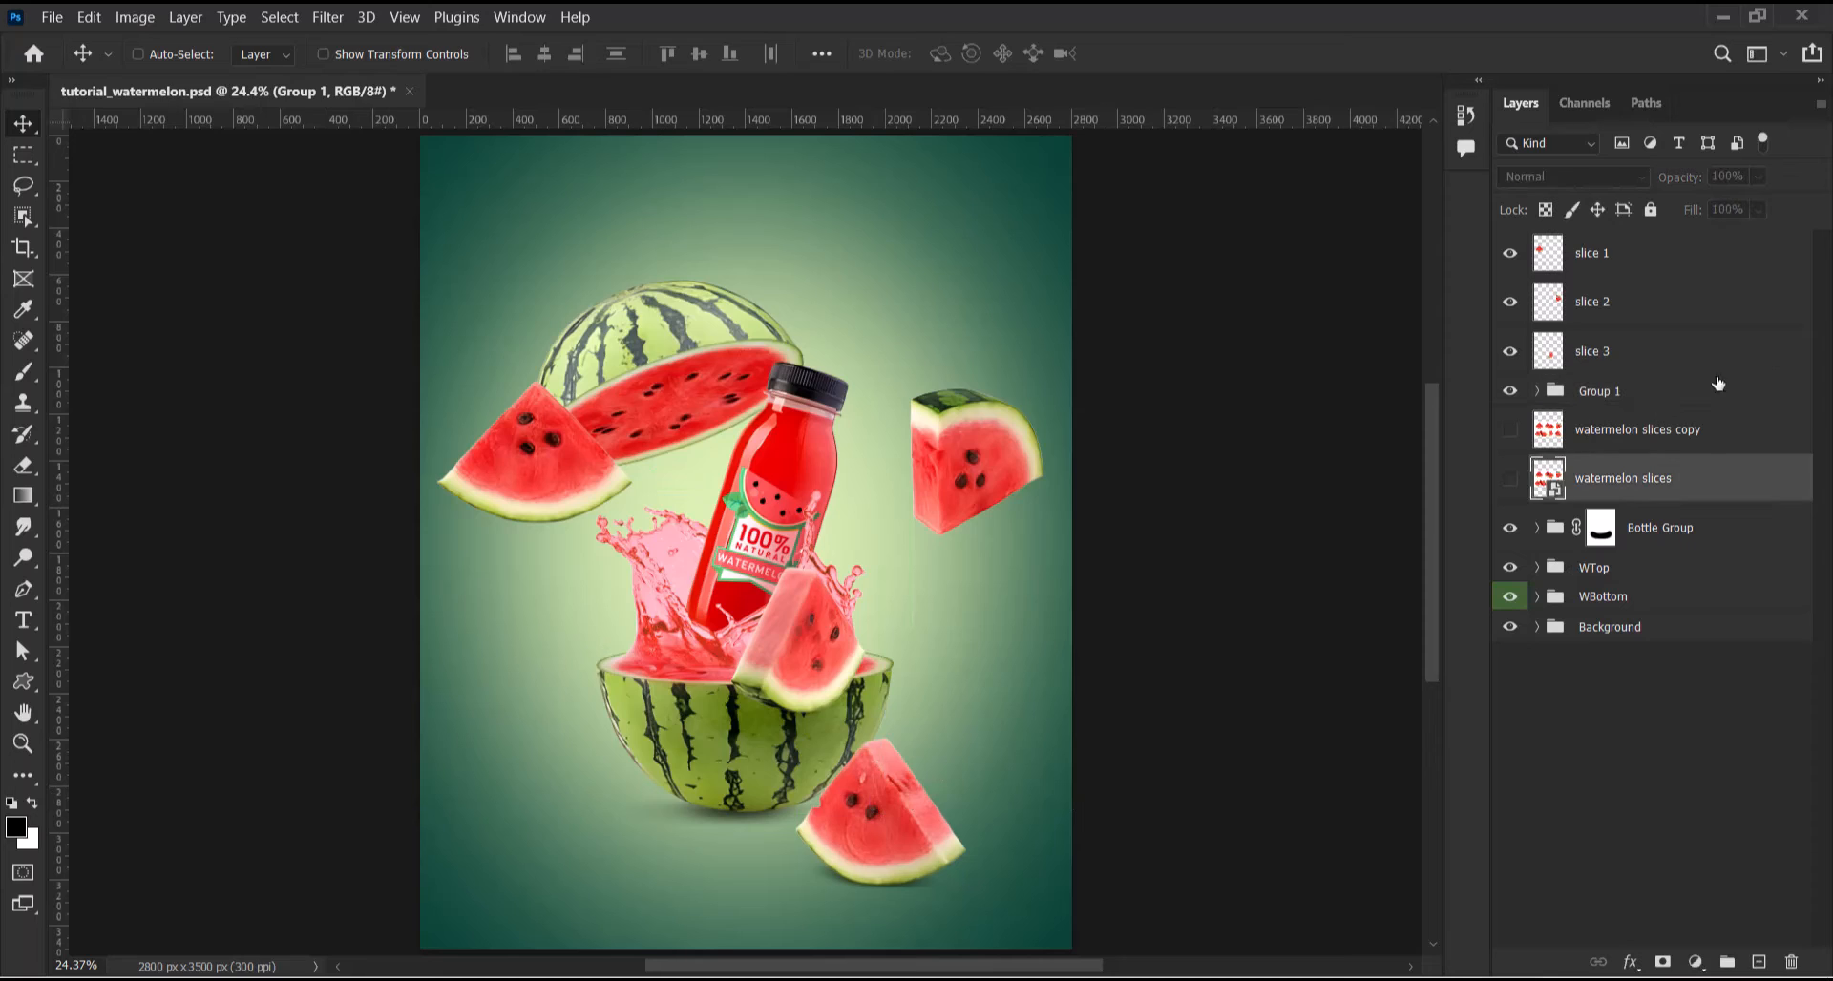
double_click(1615, 395)
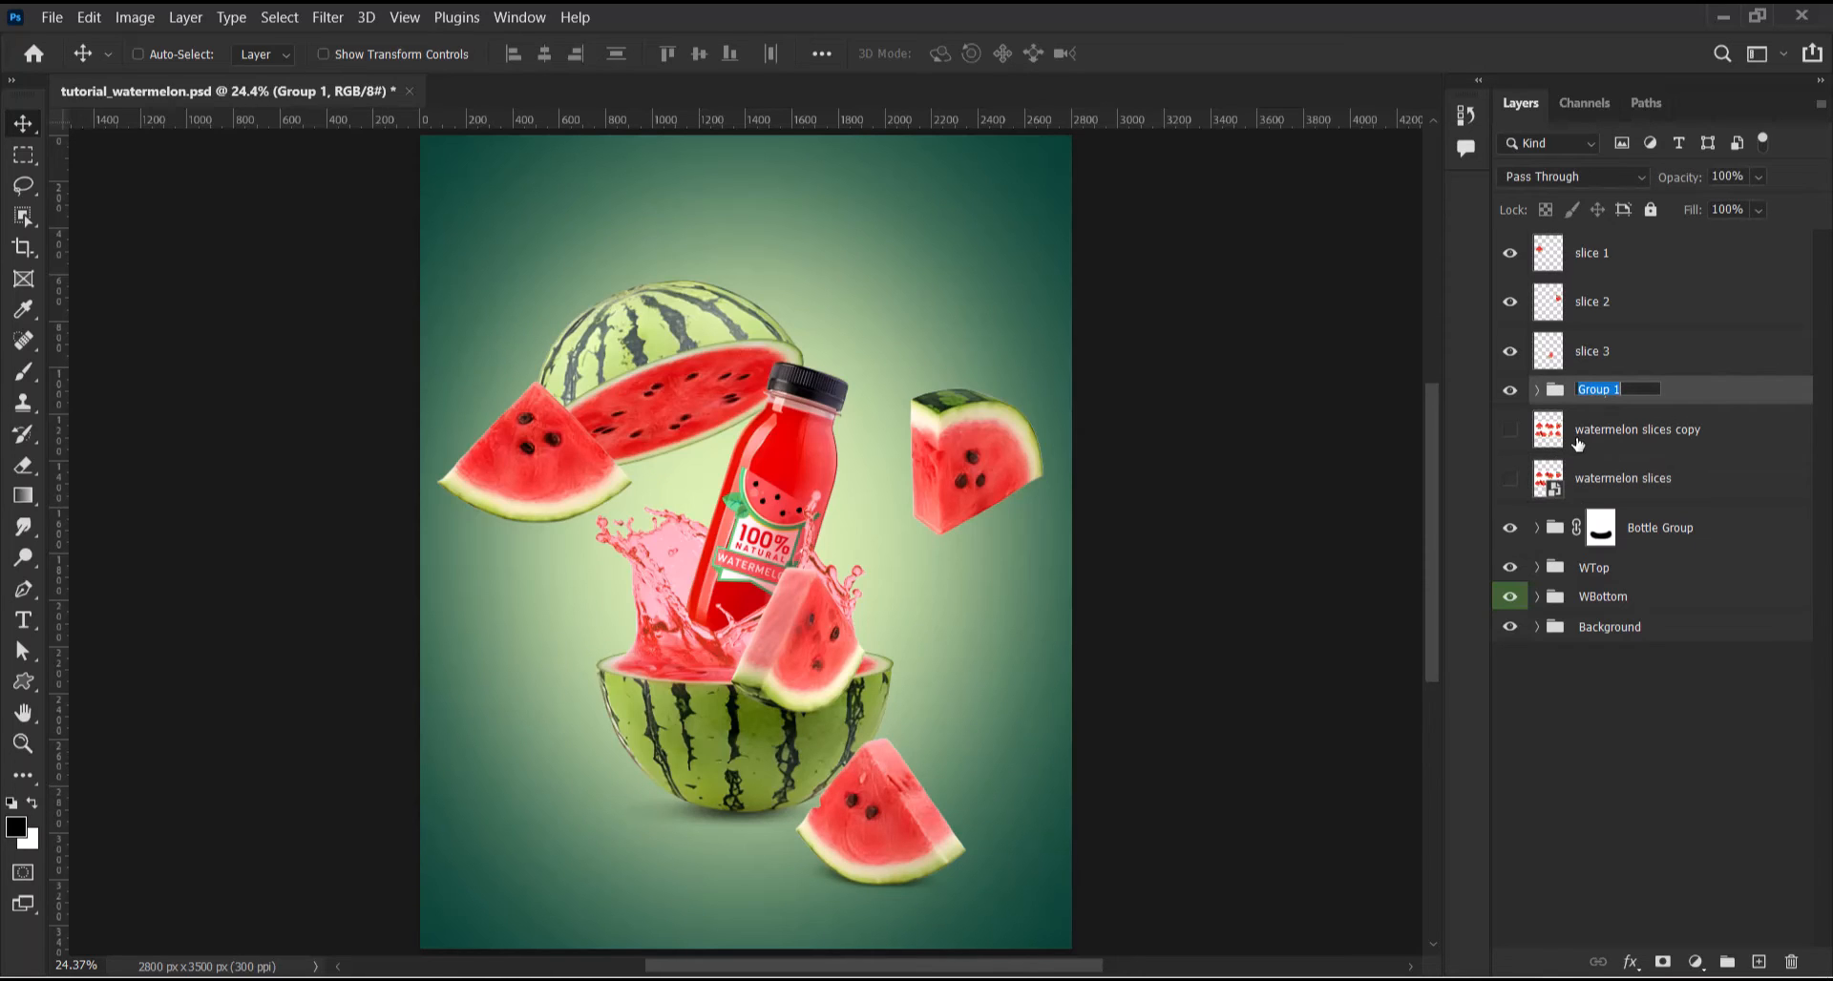
type("S4")
key("Return")
Move slice 1 straight down from the watermelon top to the empty area left of the bottom half's base
key("ctrl+plus")
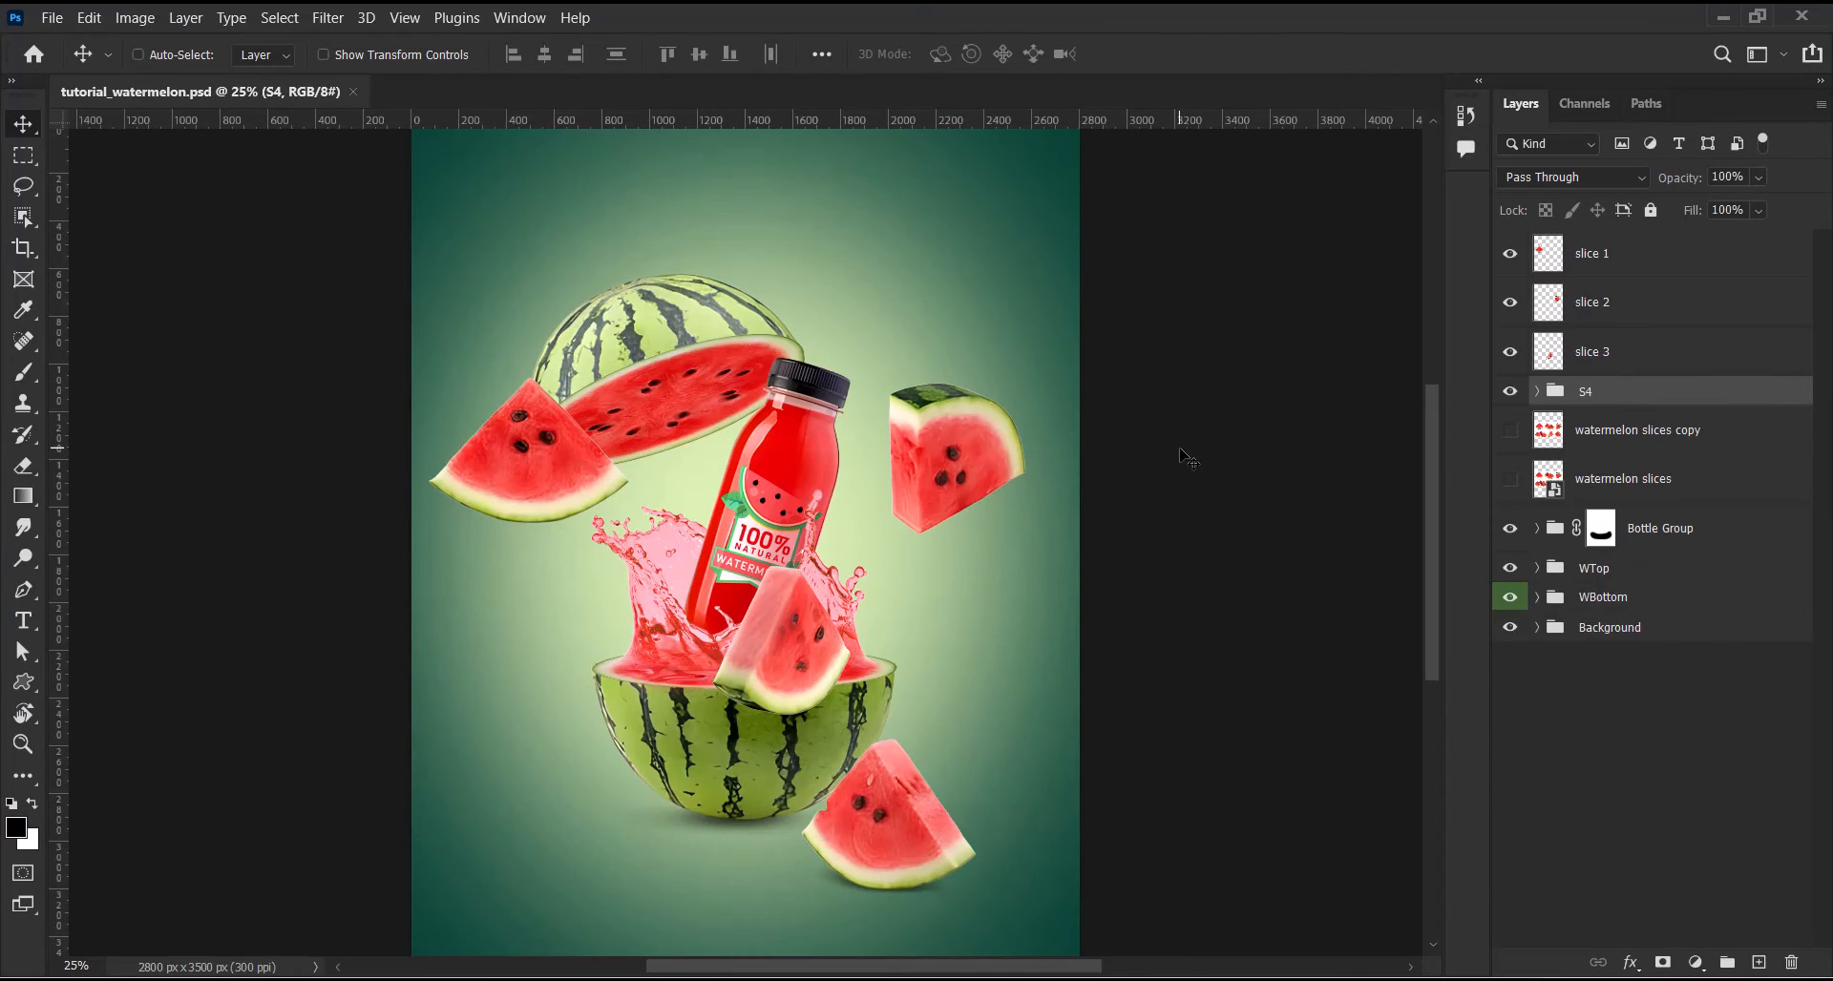
left_click(1649, 255)
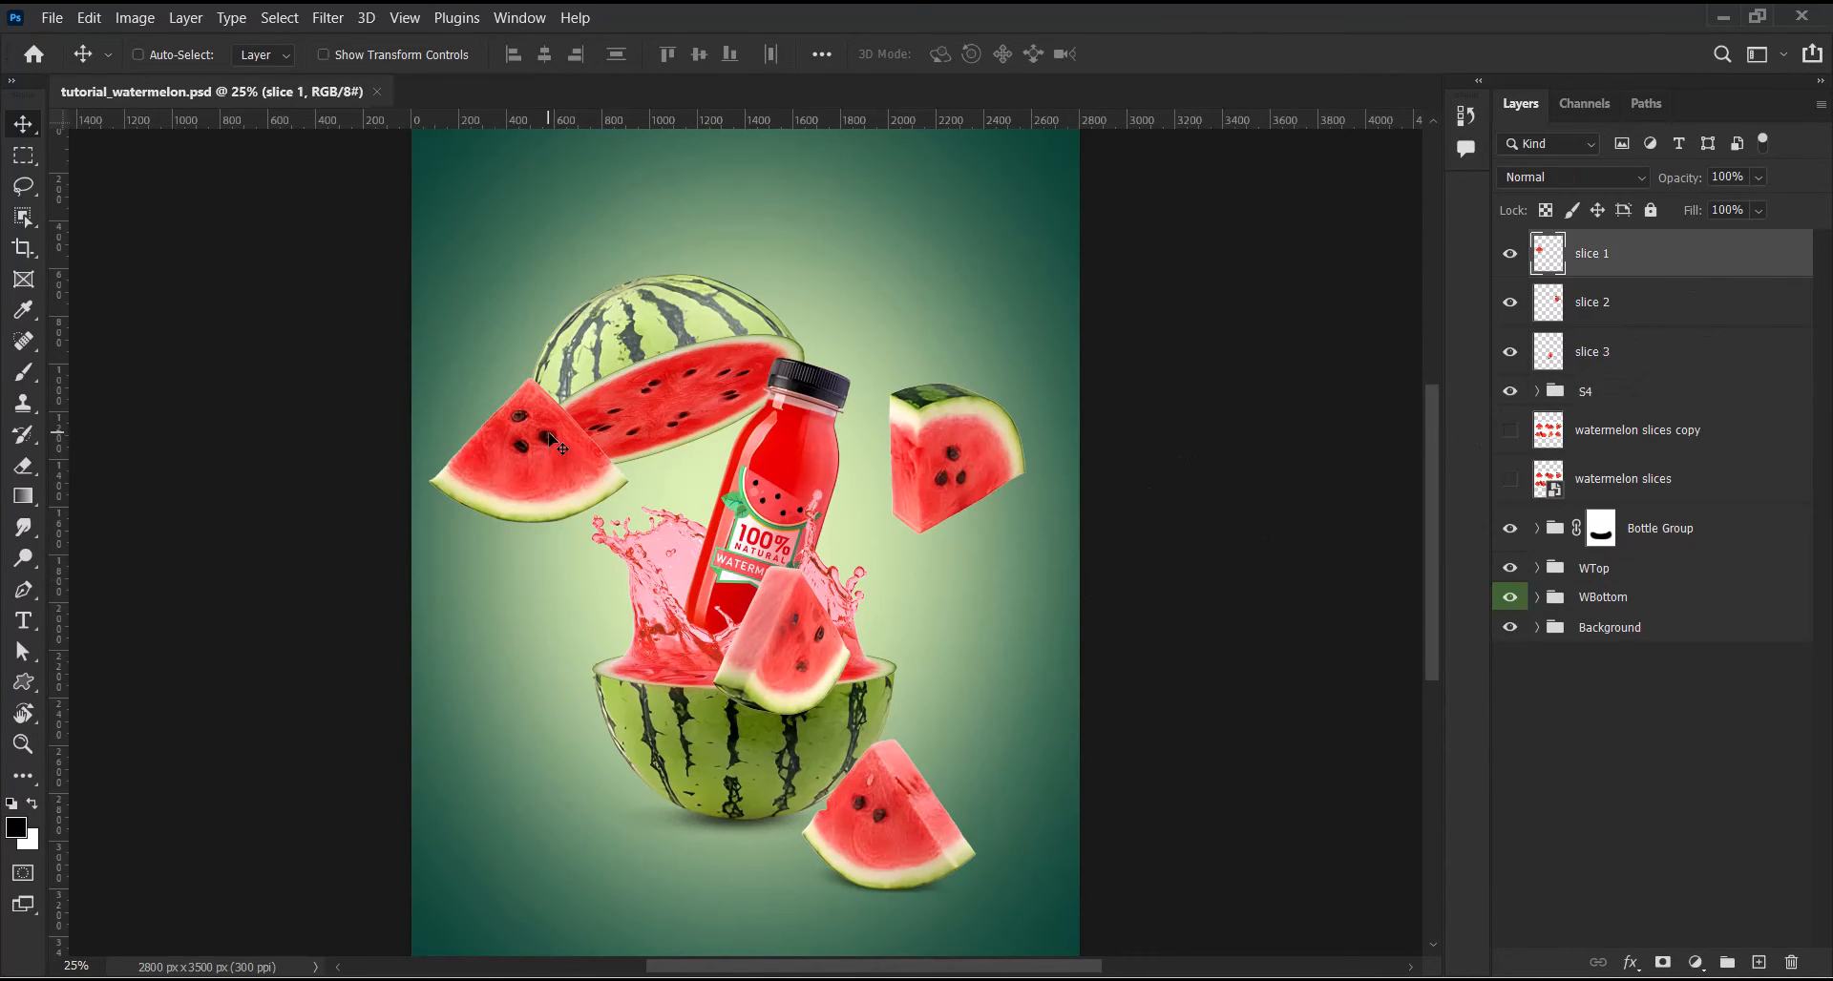
left_click_drag(551, 438, 556, 811)
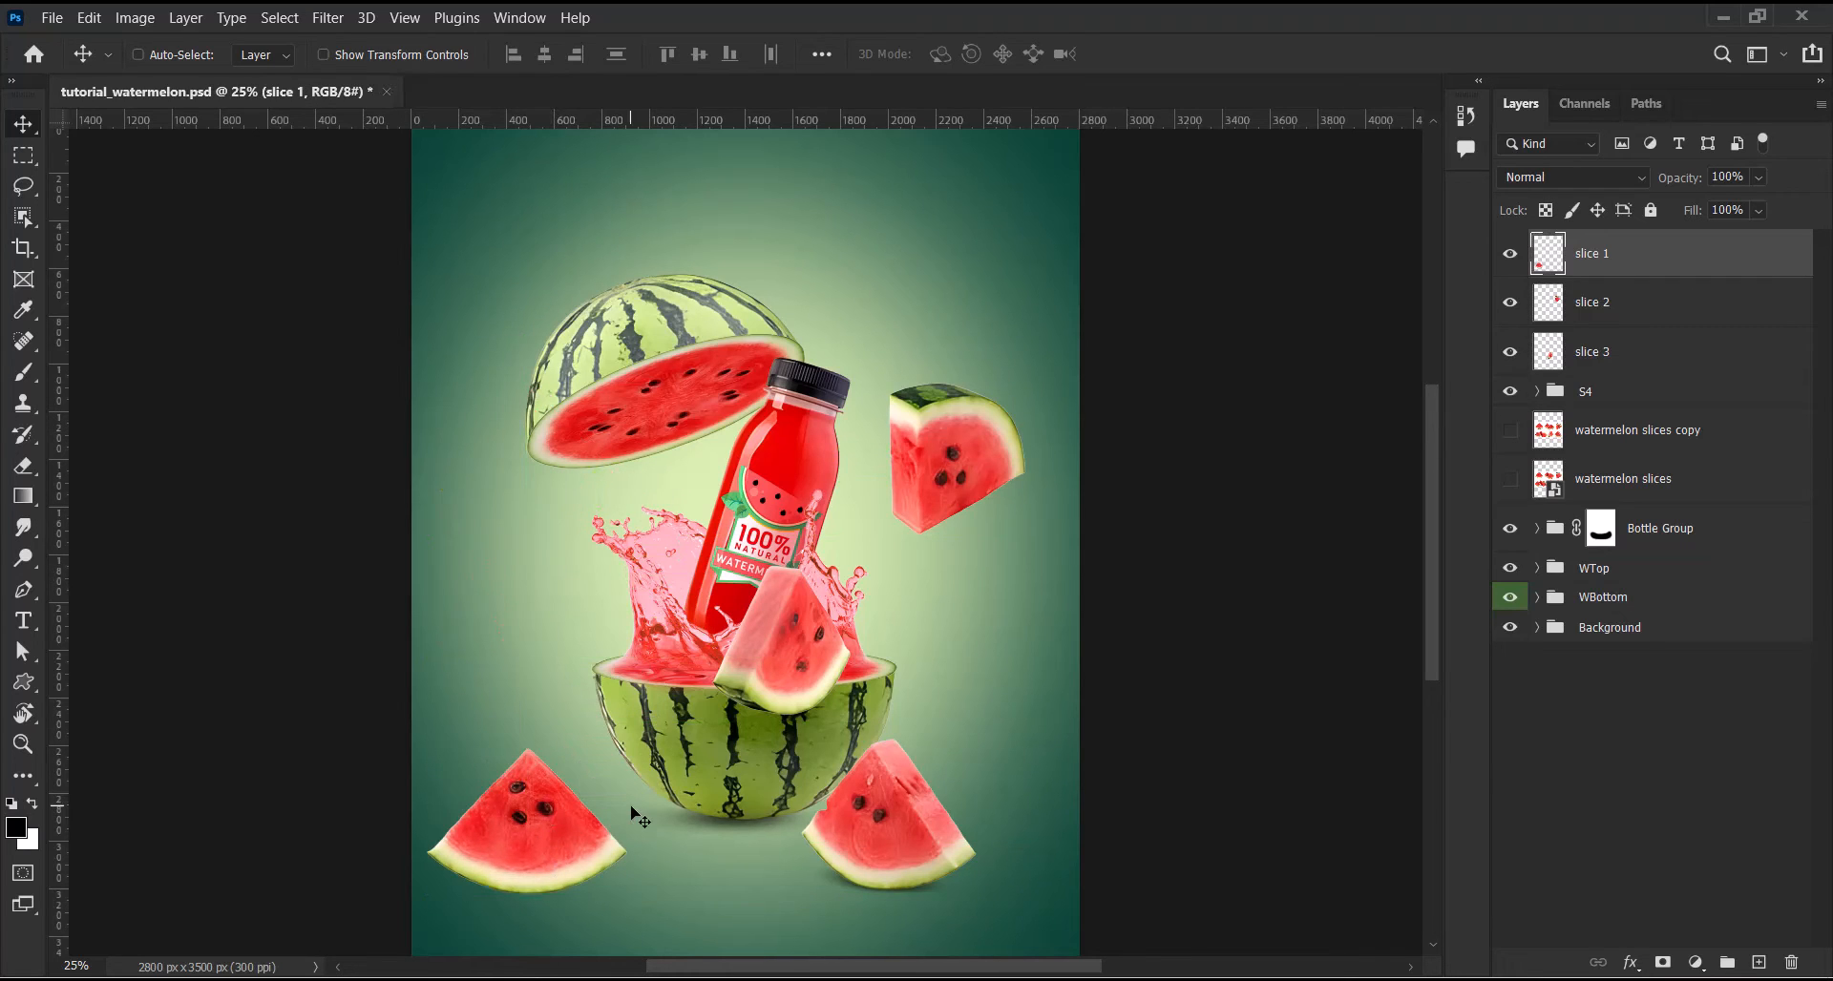
Rotate slice 1 about 49°, enlarge it to about 130% and place it partly off the canvas's lower-left corner
key("ctrl")
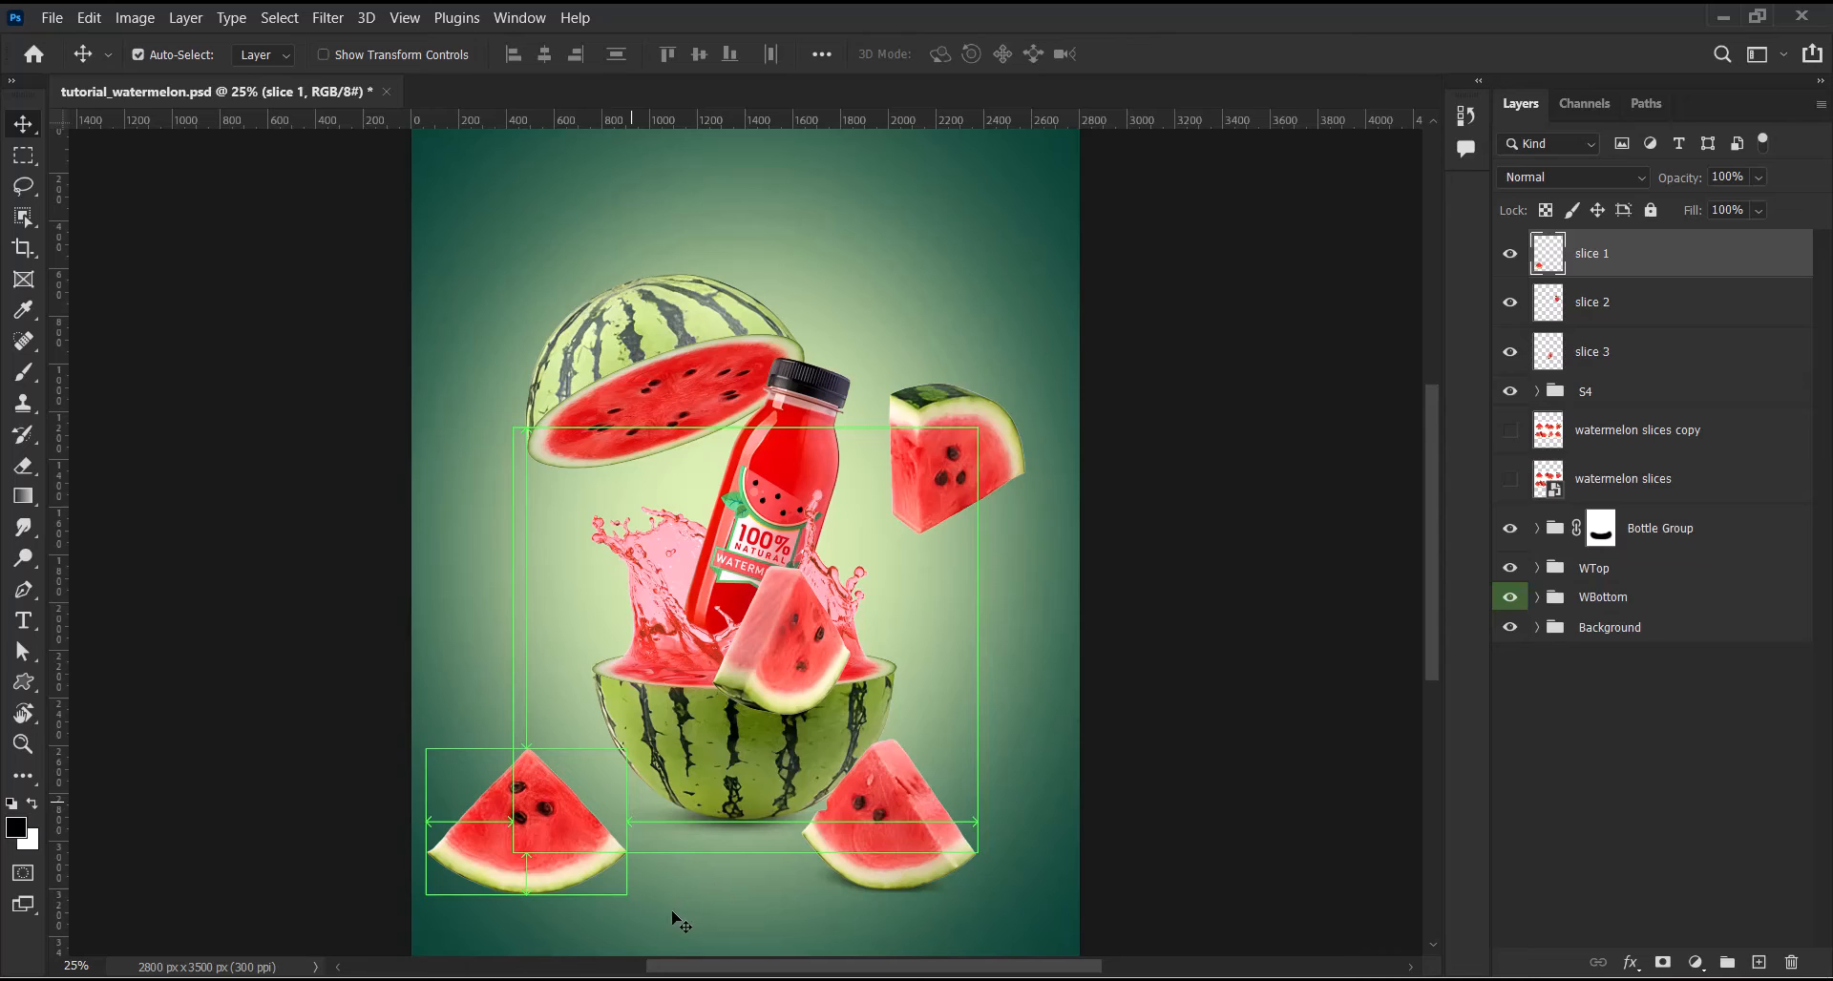
key("ctrl+t")
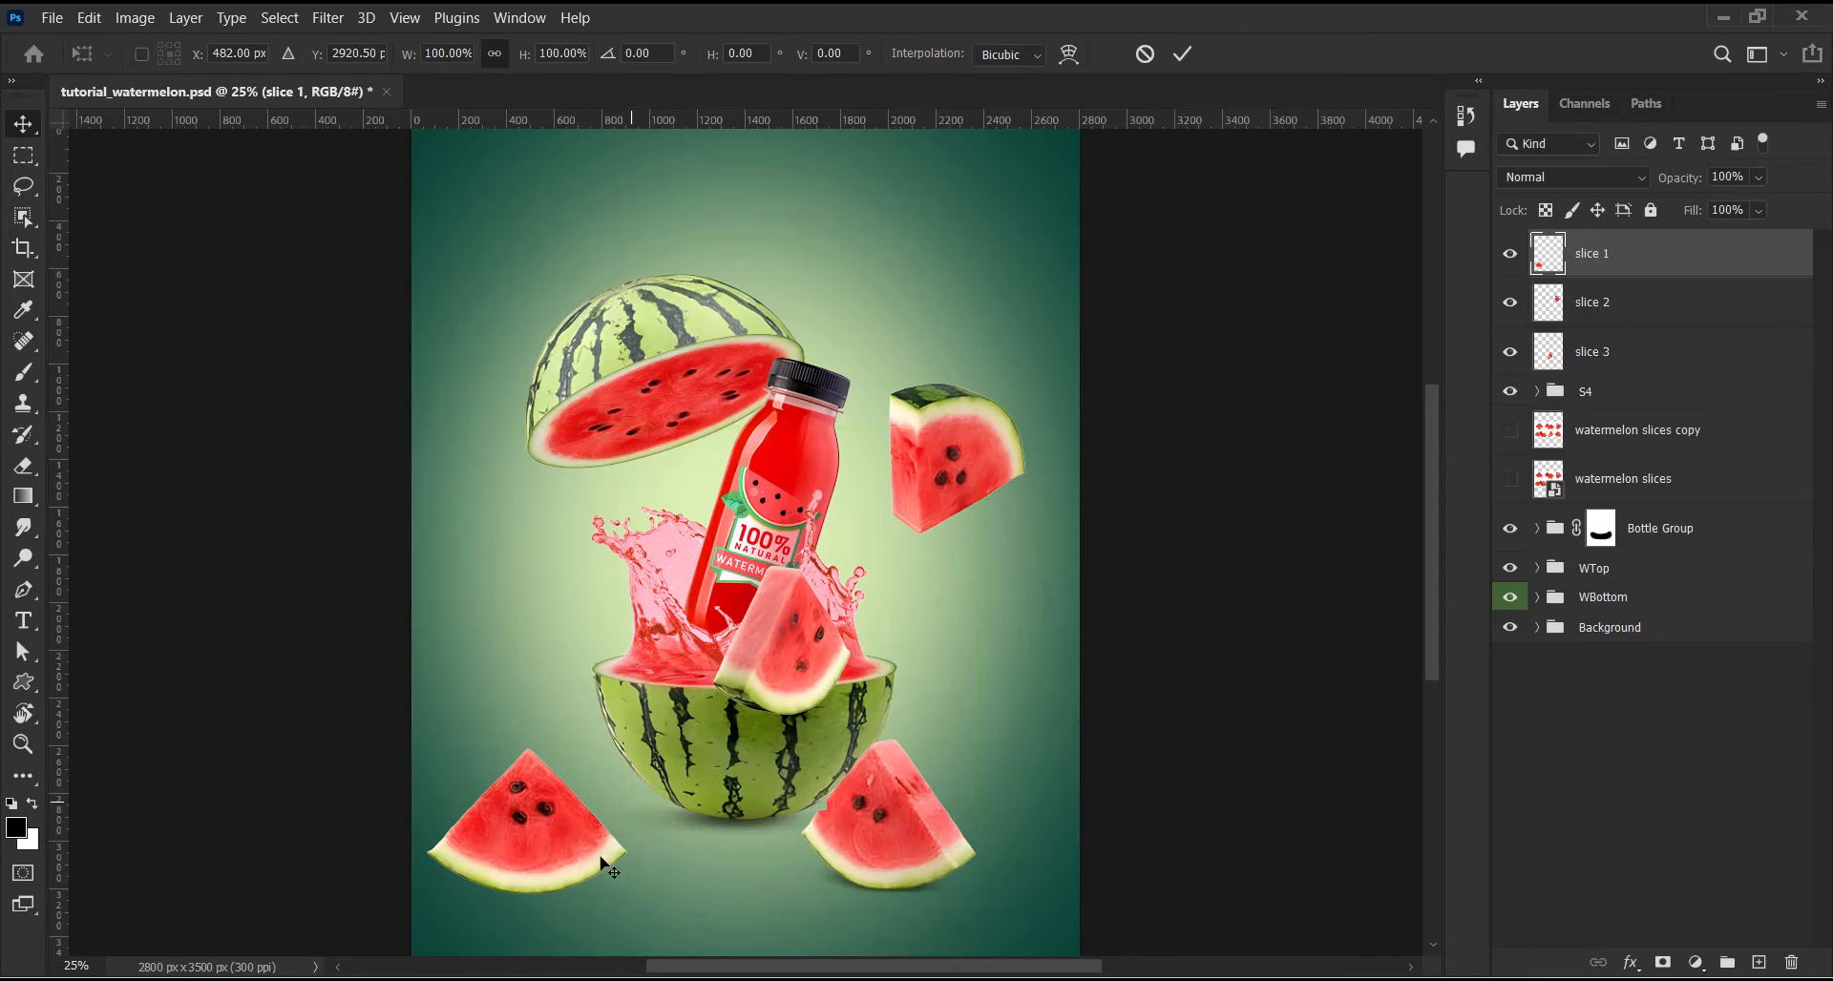
left_click_drag(650, 919, 535, 945)
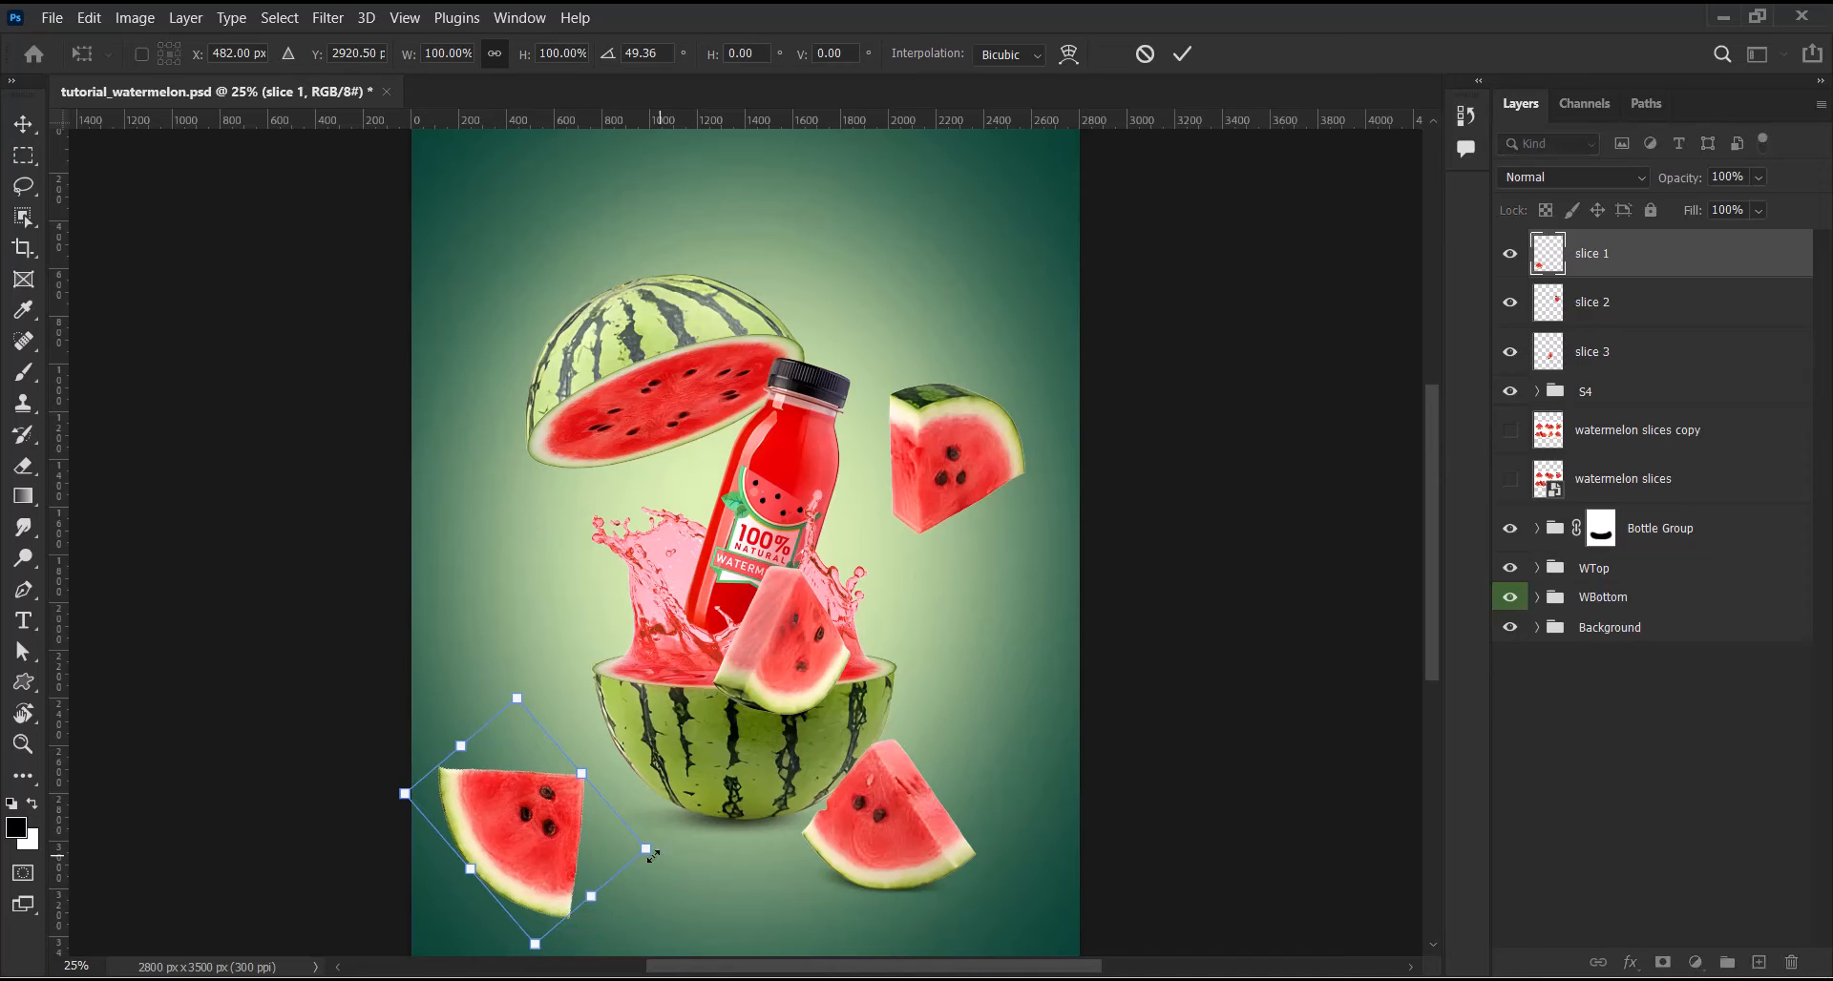
left_click_drag(645, 849, 713, 861)
left_click_drag(718, 863, 720, 864)
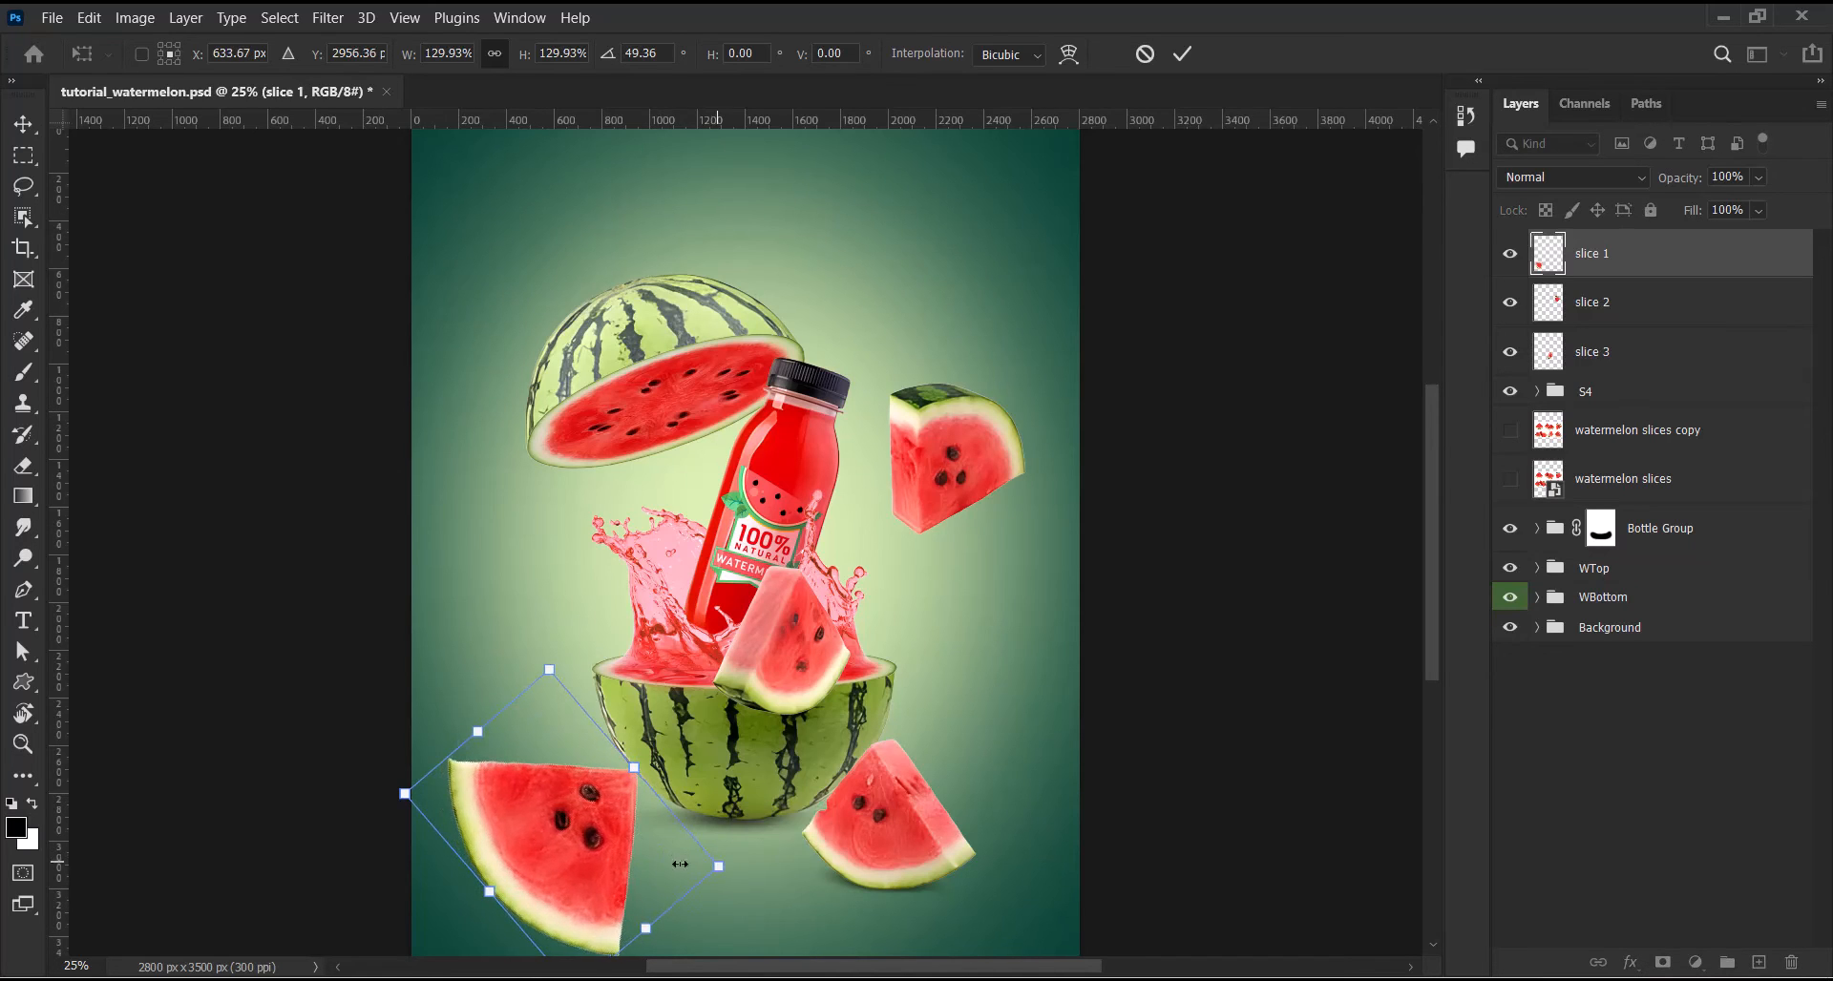
left_click_drag(601, 829, 533, 886)
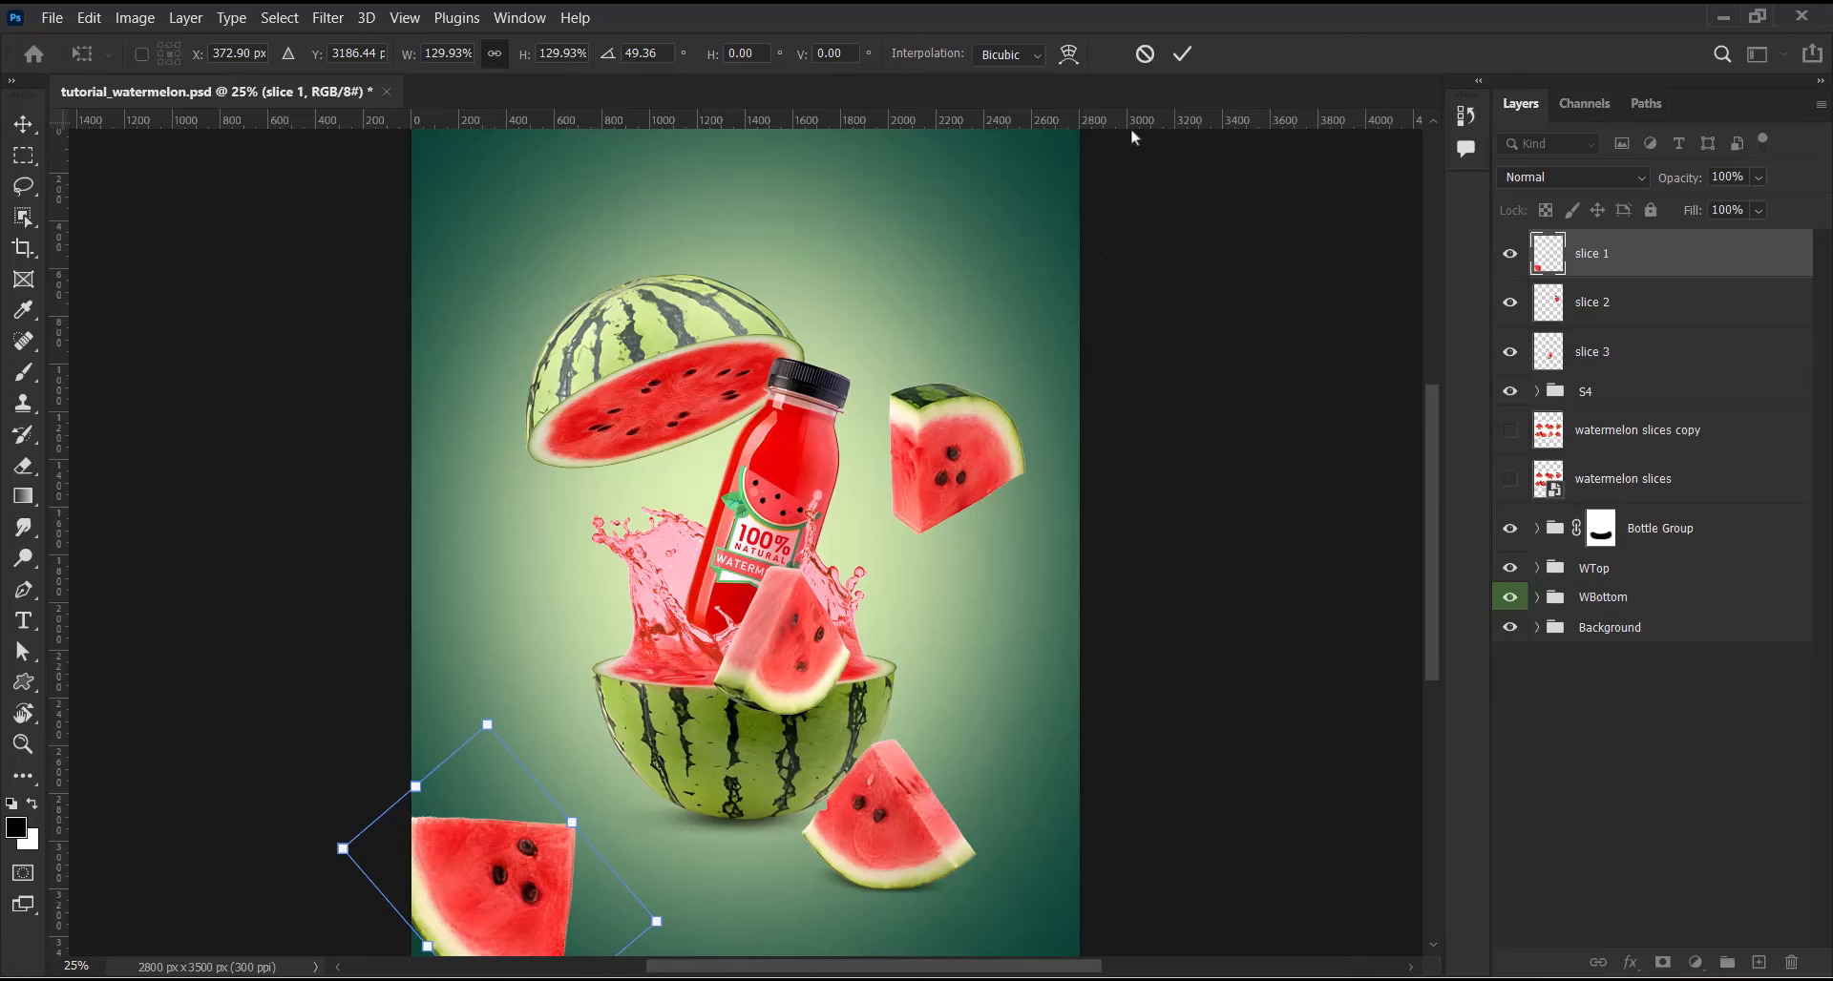
key("Return")
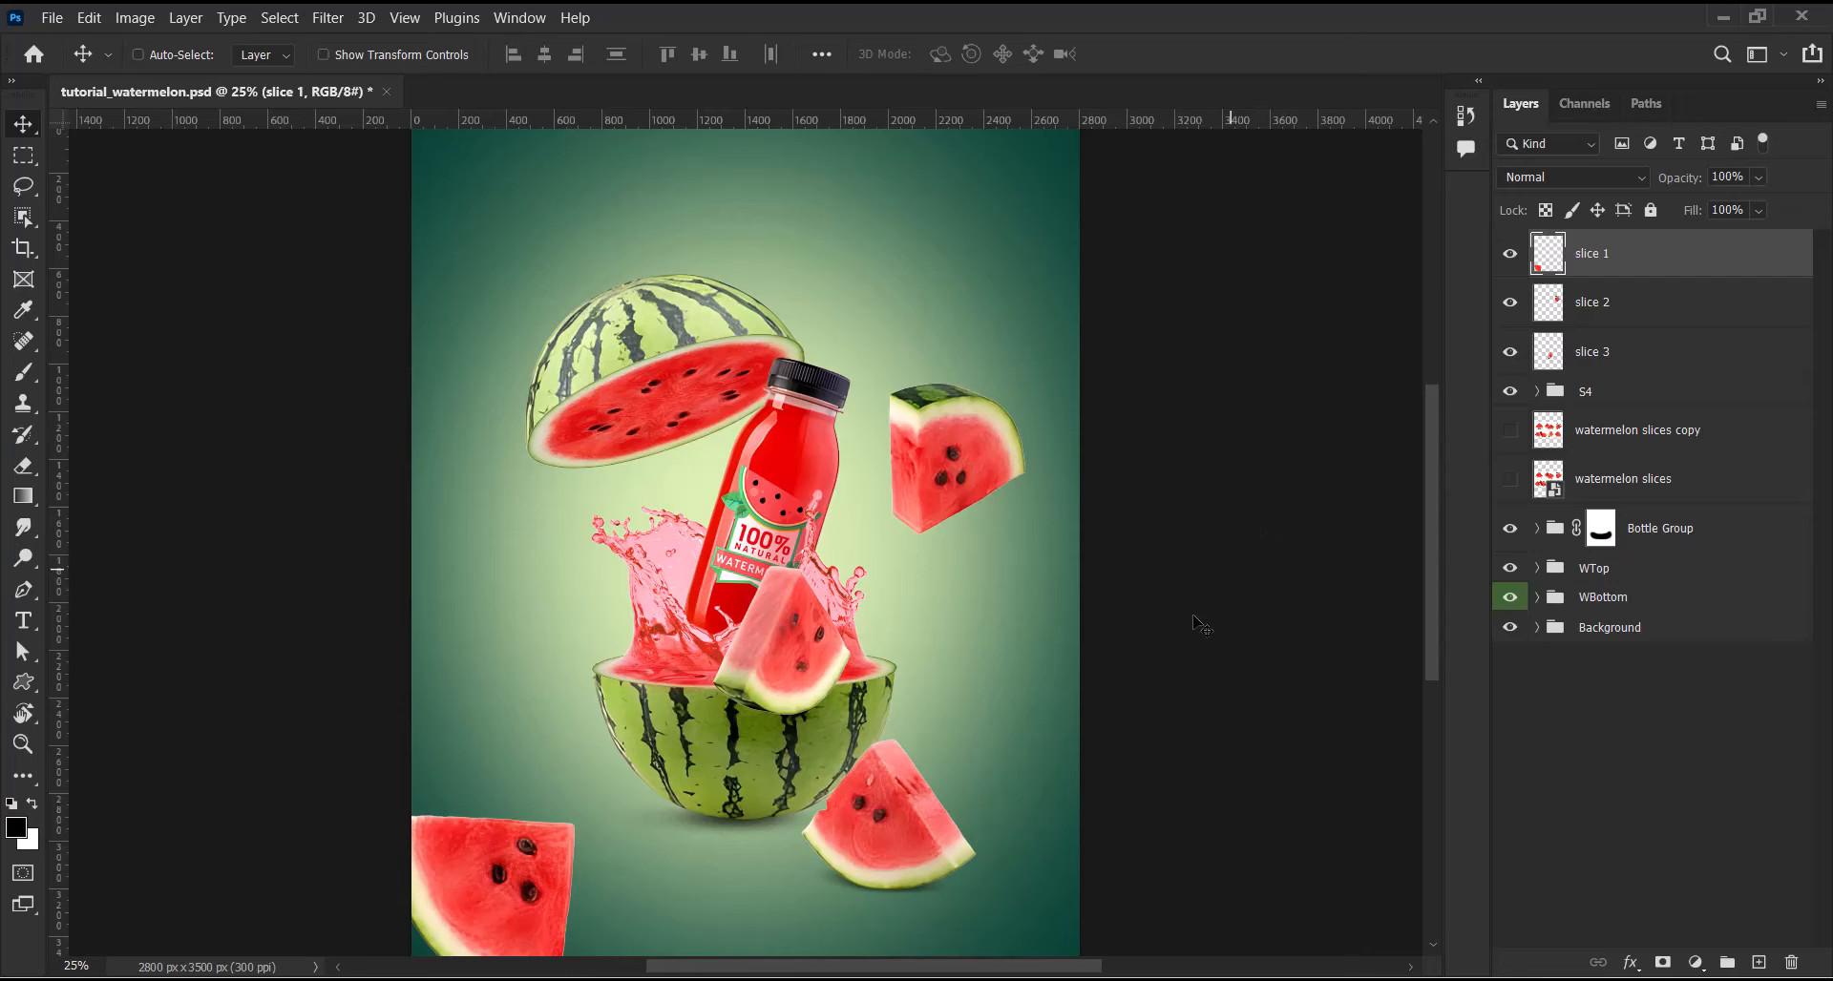
Scale the S4 group down to about 83% and move it closer to the base of the watermelon's bottom half
left_click(1613, 394)
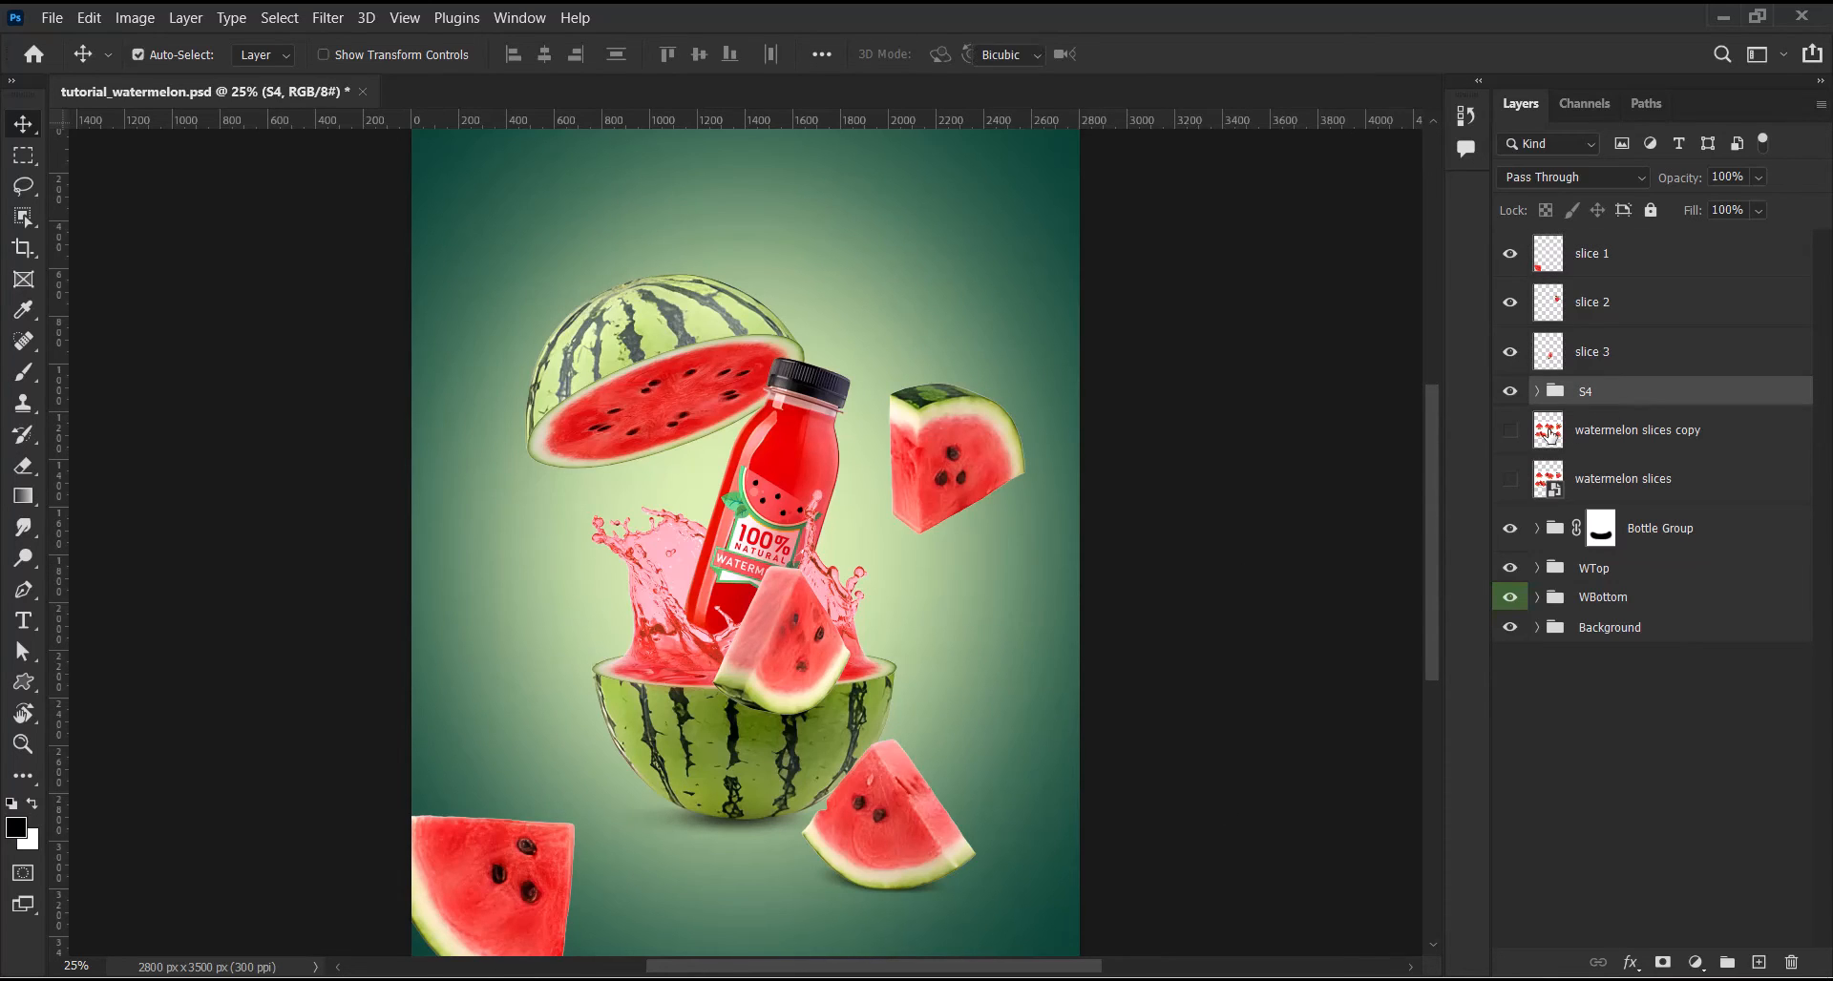
key("ctrl+t")
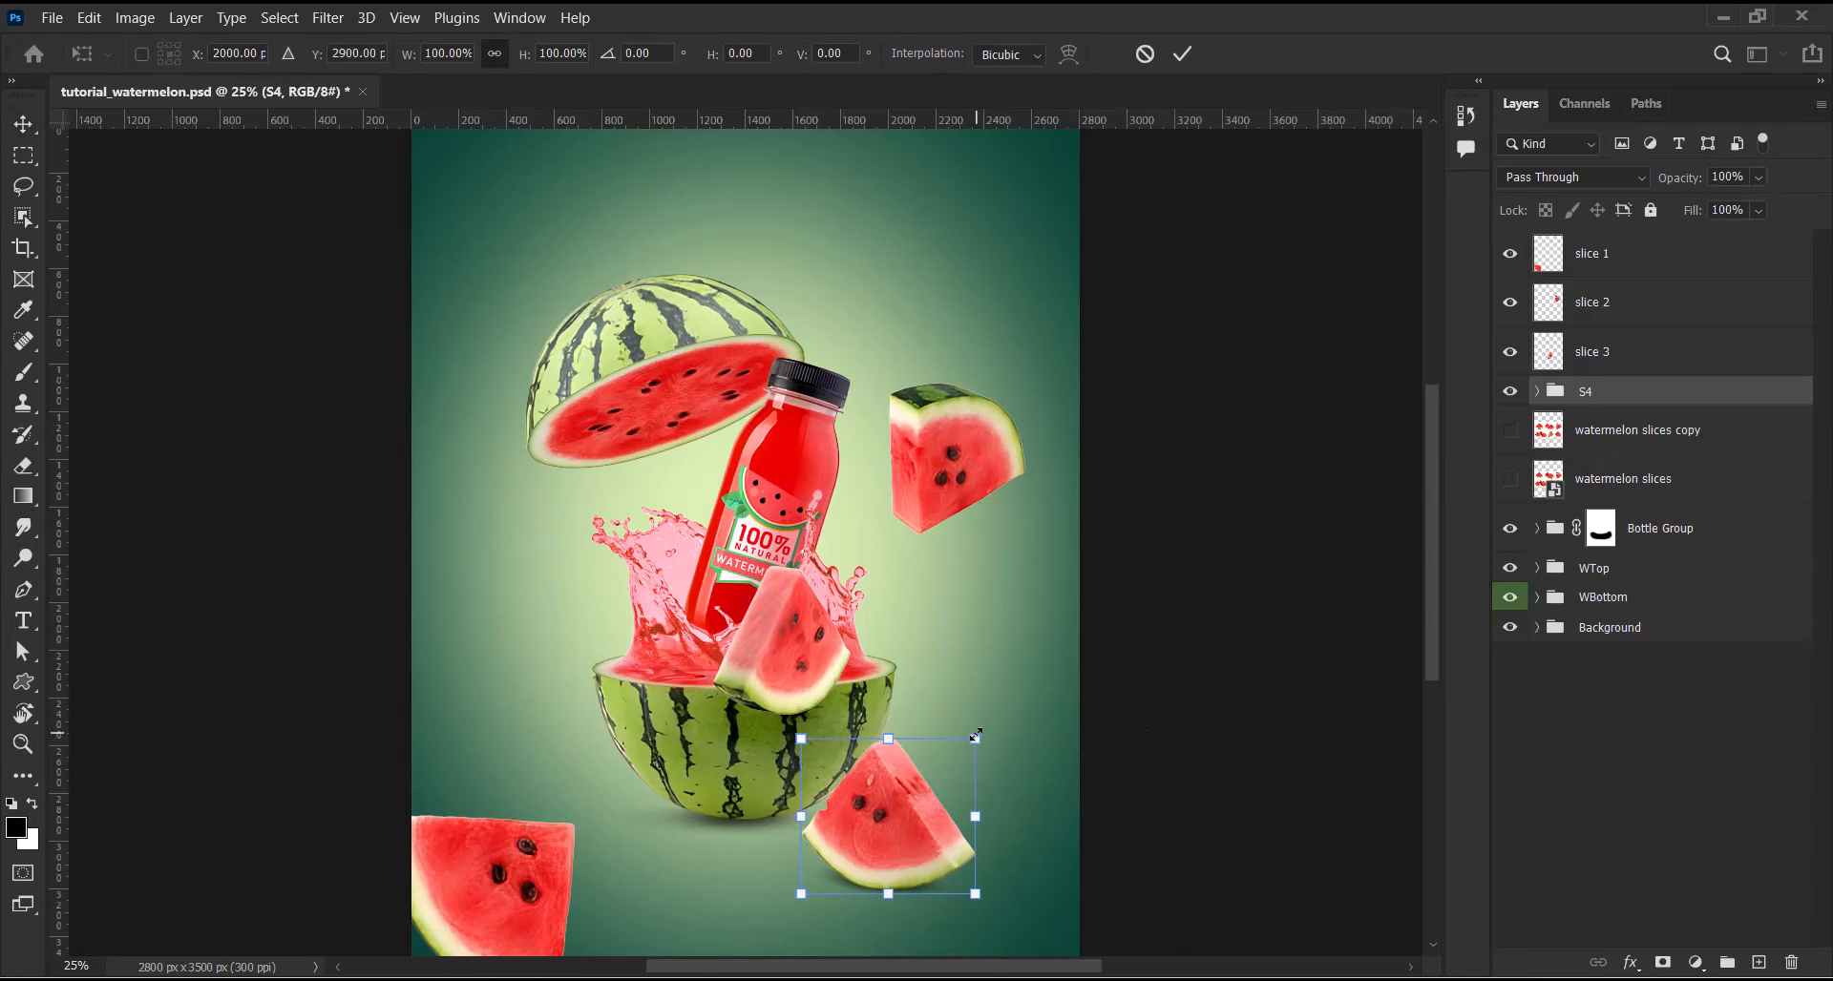
left_click_drag(967, 737, 937, 757)
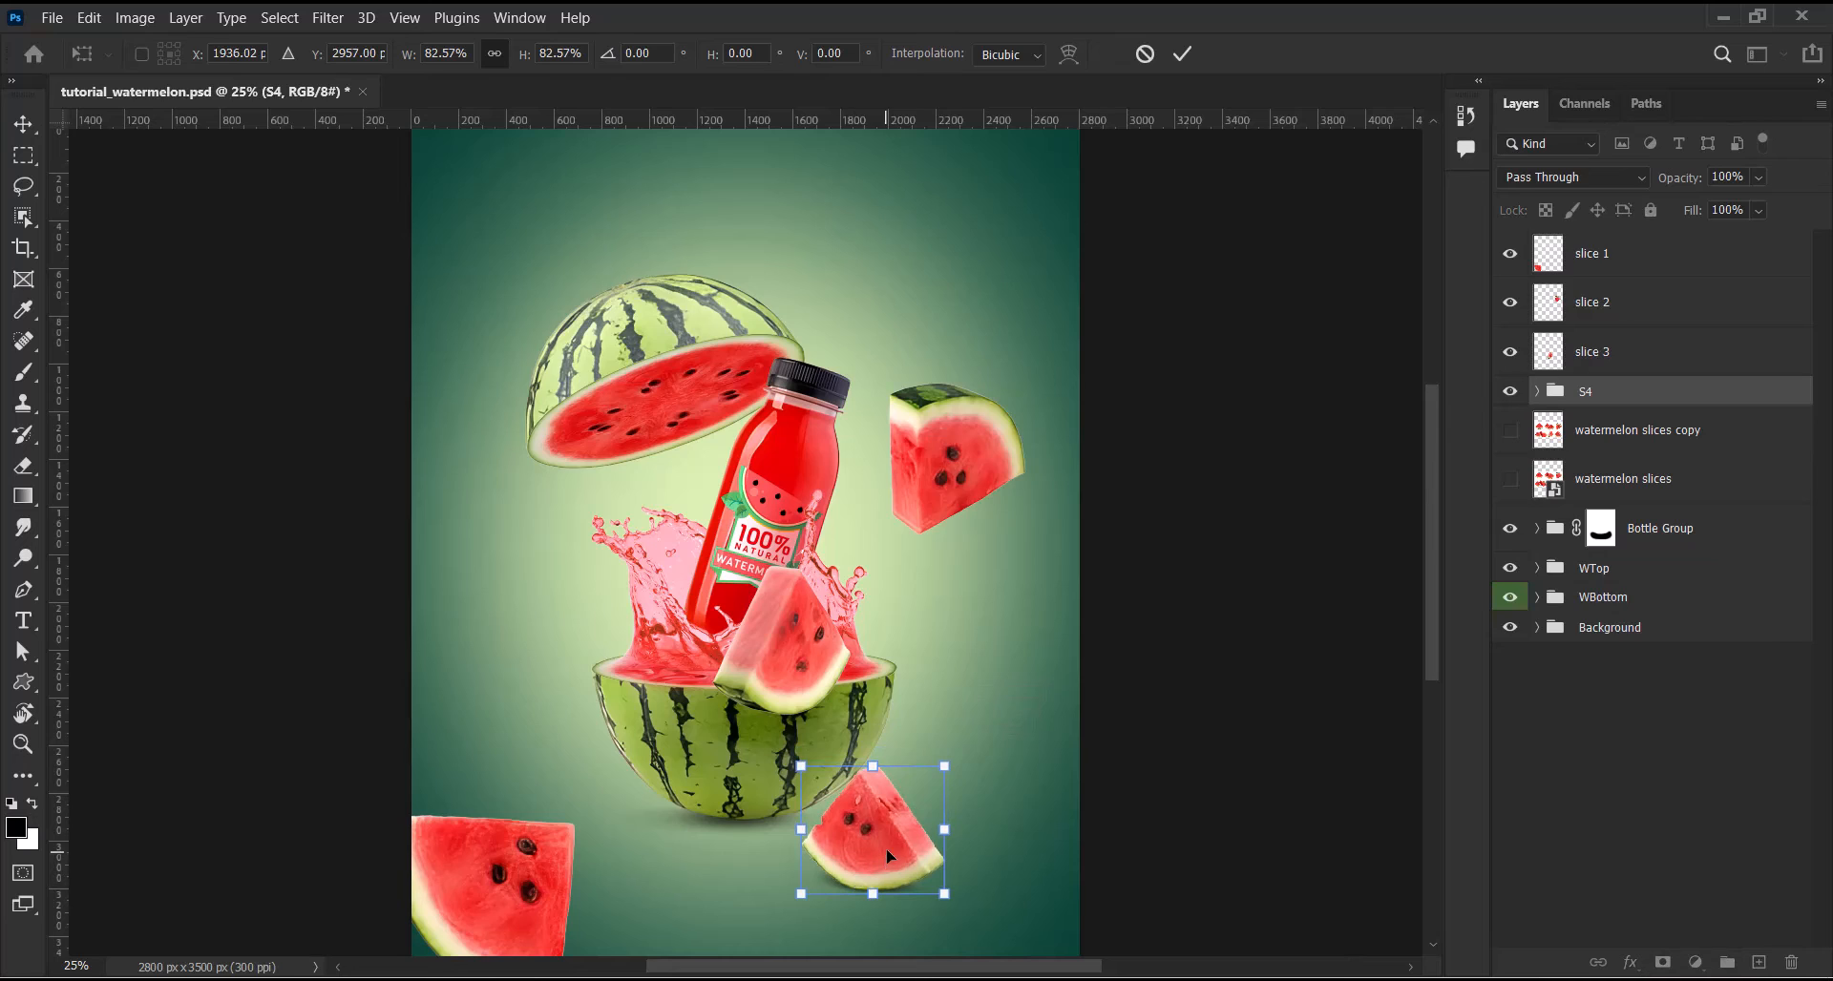
left_click_drag(886, 846, 875, 850)
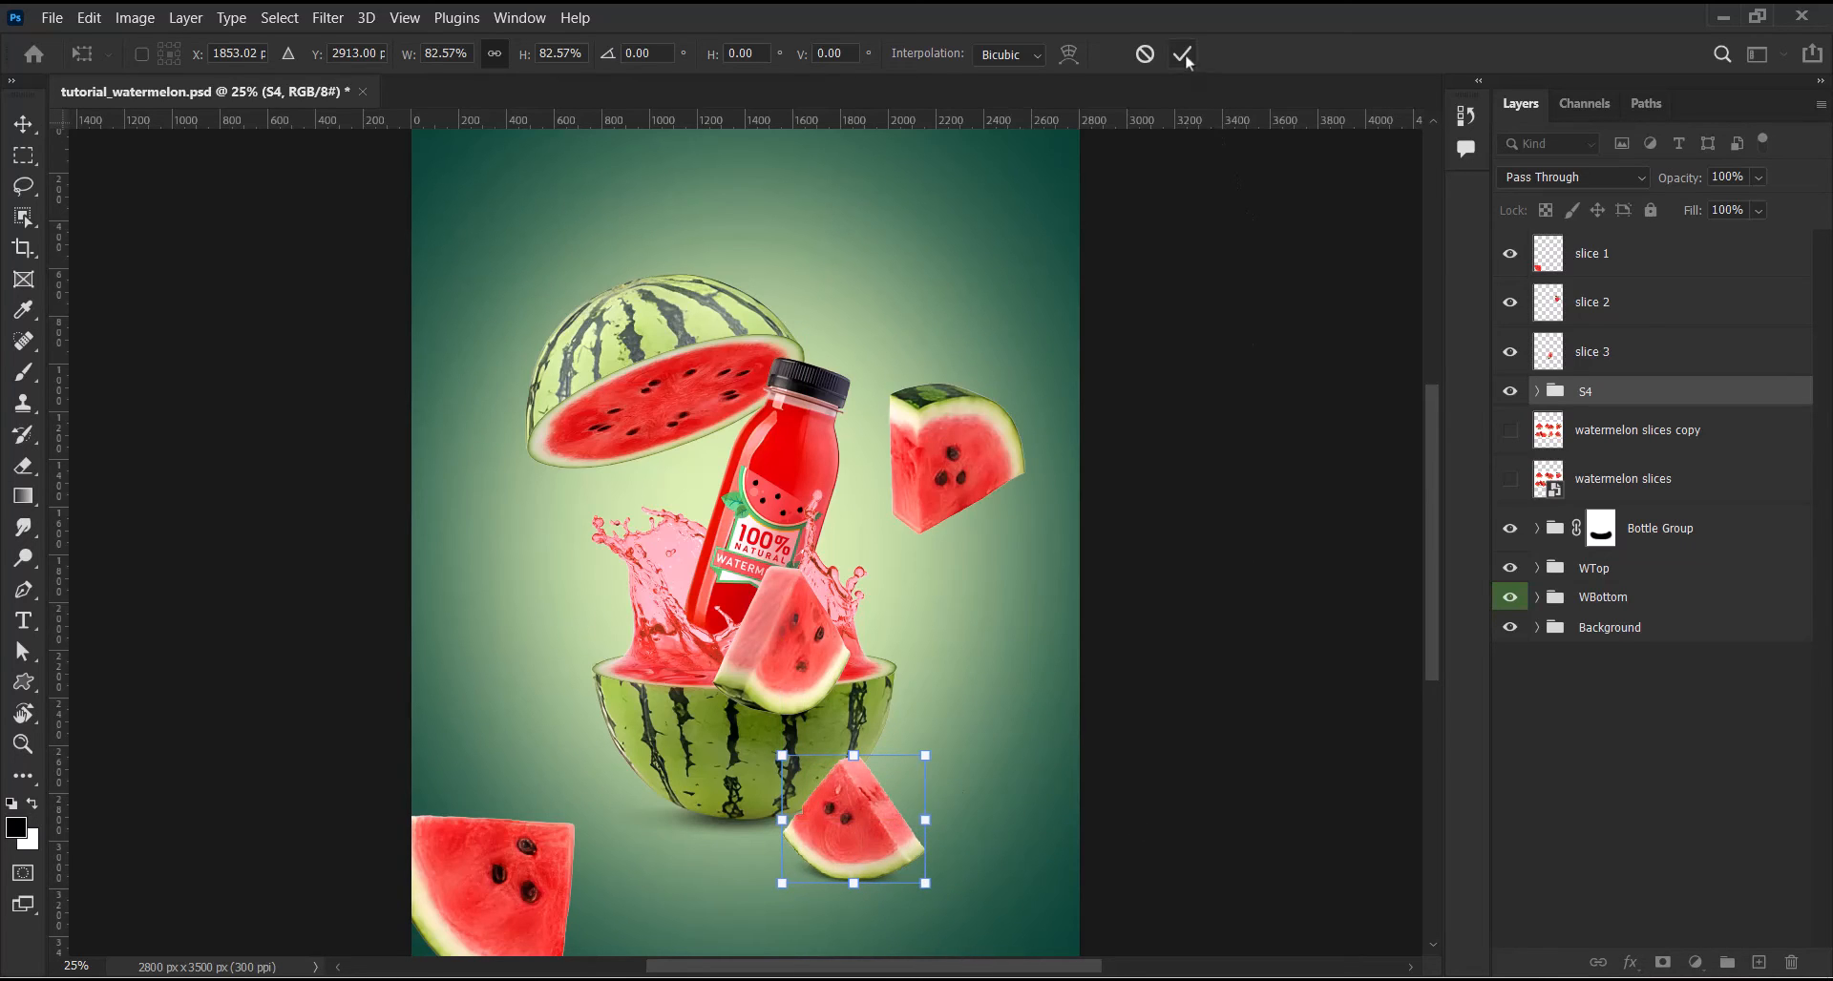
key("Return")
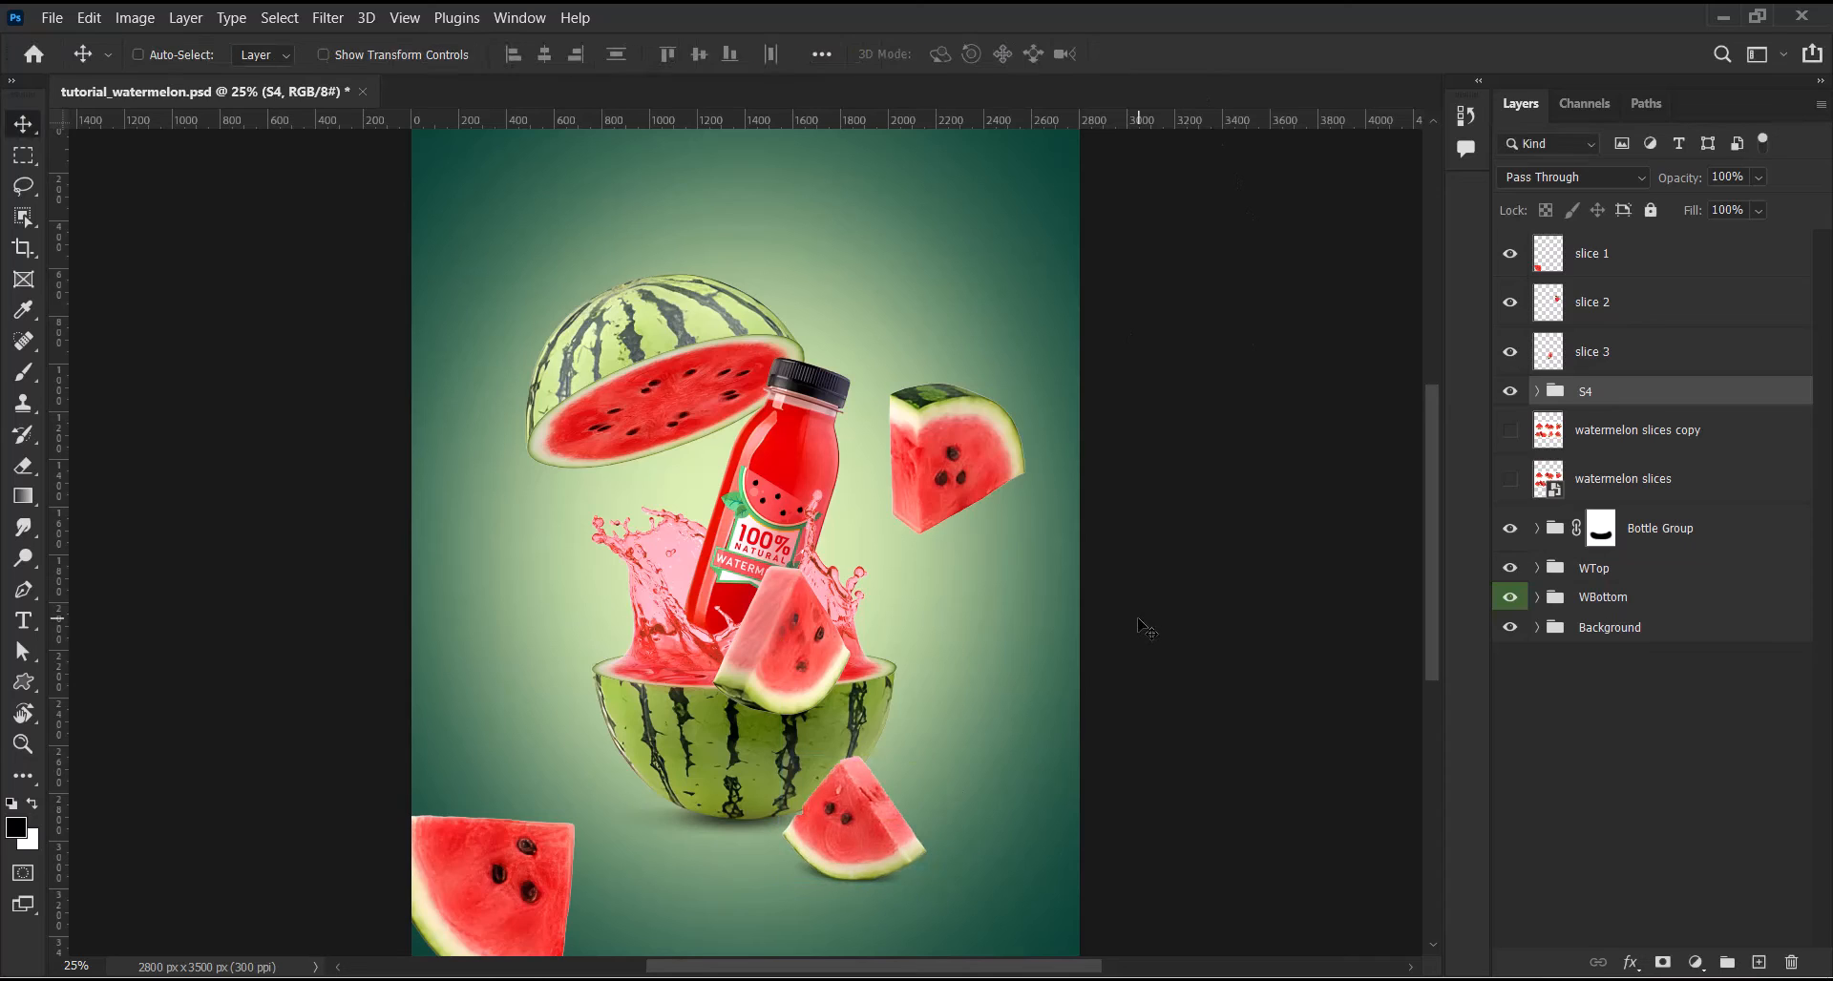
Move slice 2 up to the right of the bottle cap and scale it down to about 68%
left_click(1625, 308)
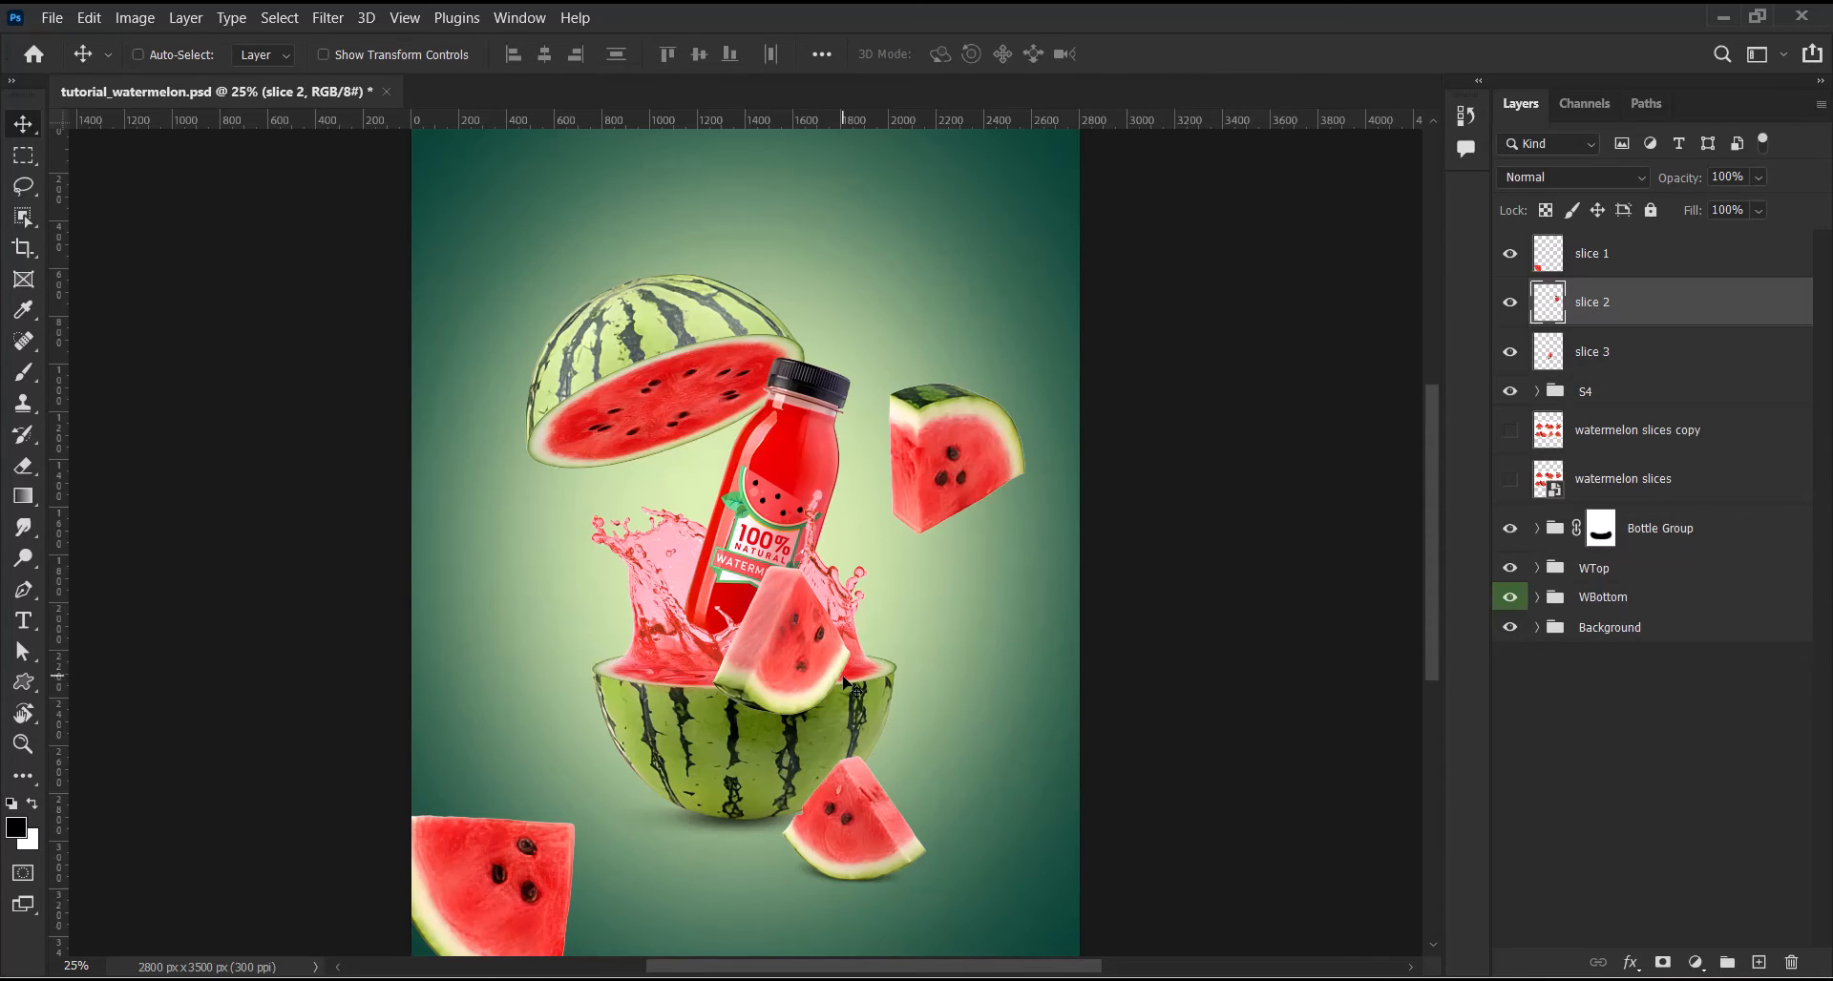
left_click_drag(792, 651, 781, 659)
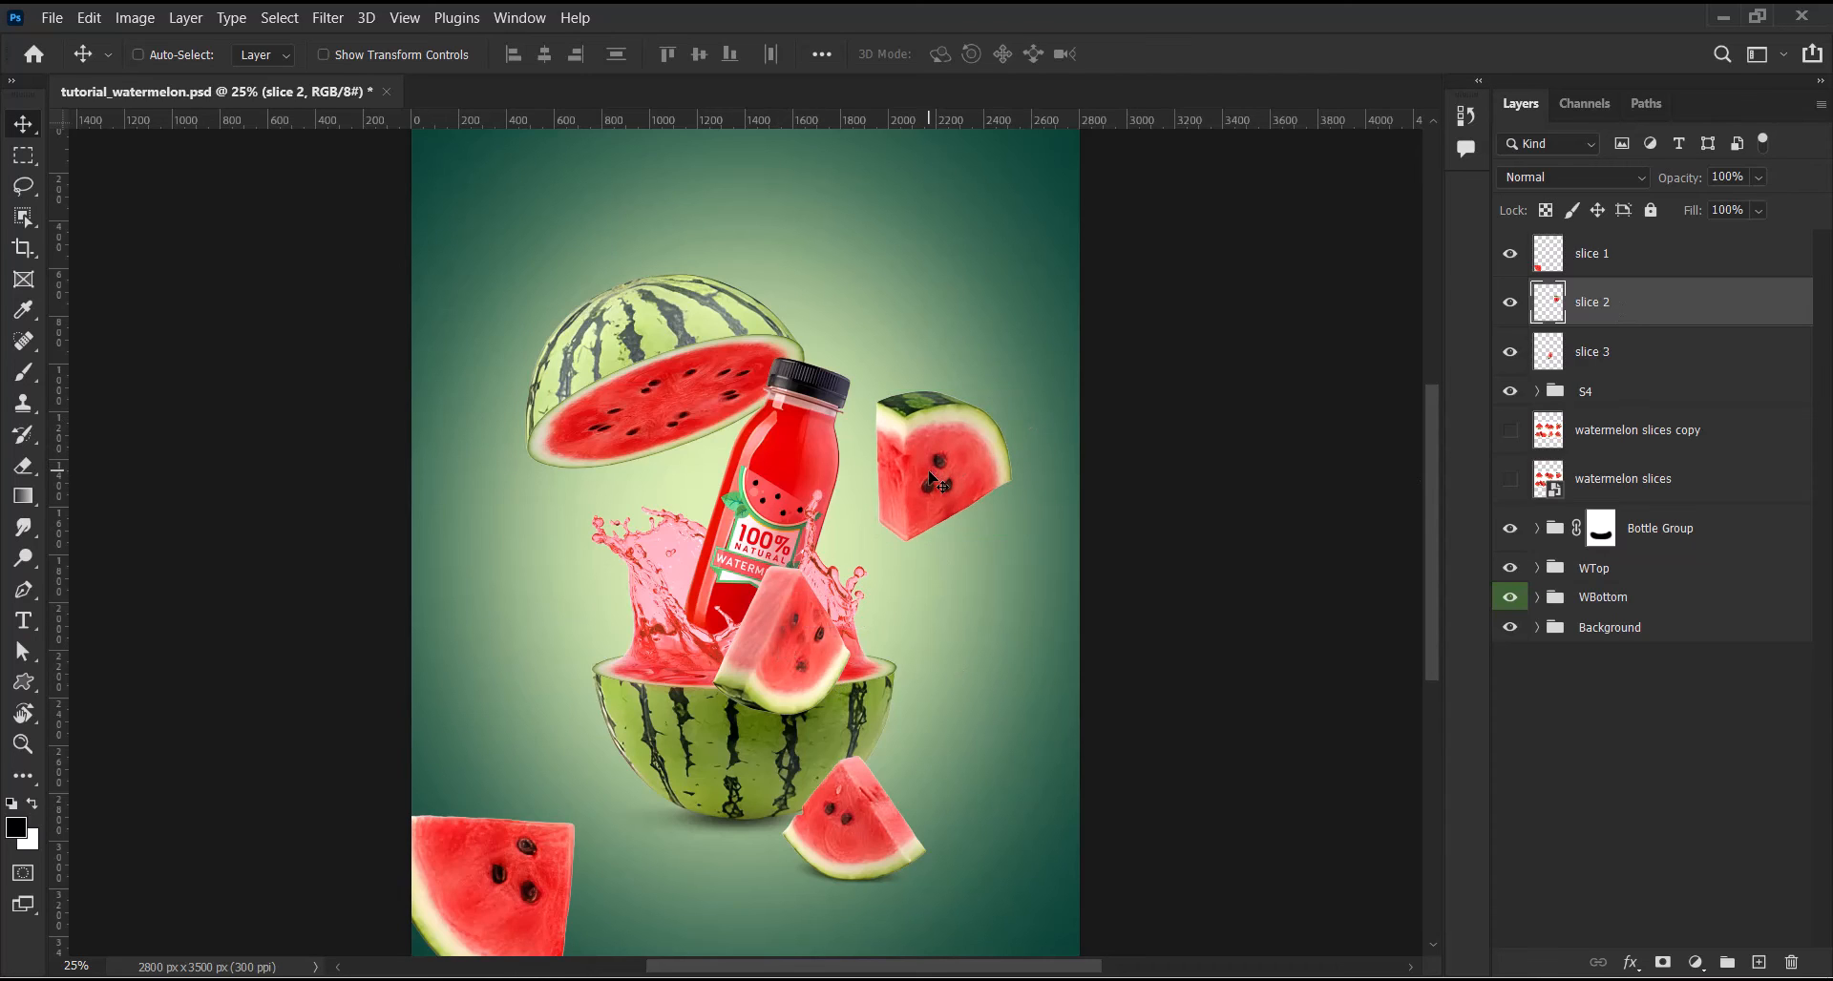
left_click_drag(929, 472, 954, 351)
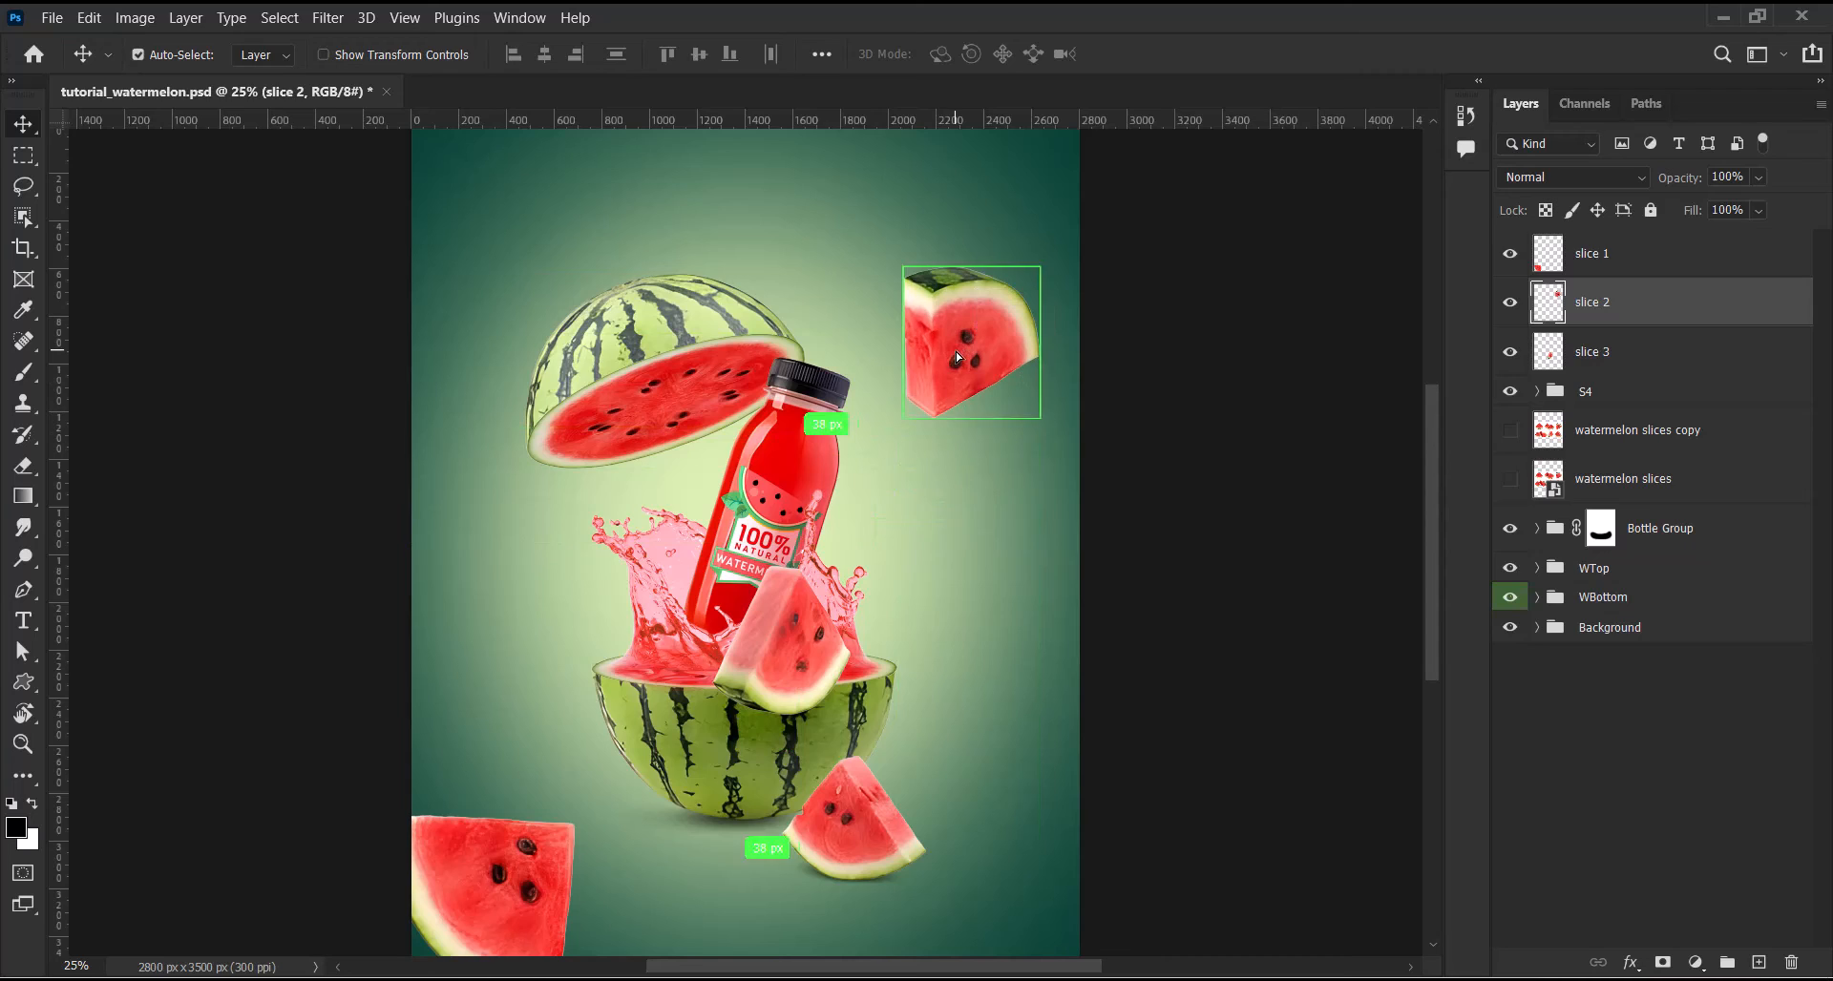
key("ctrl+t")
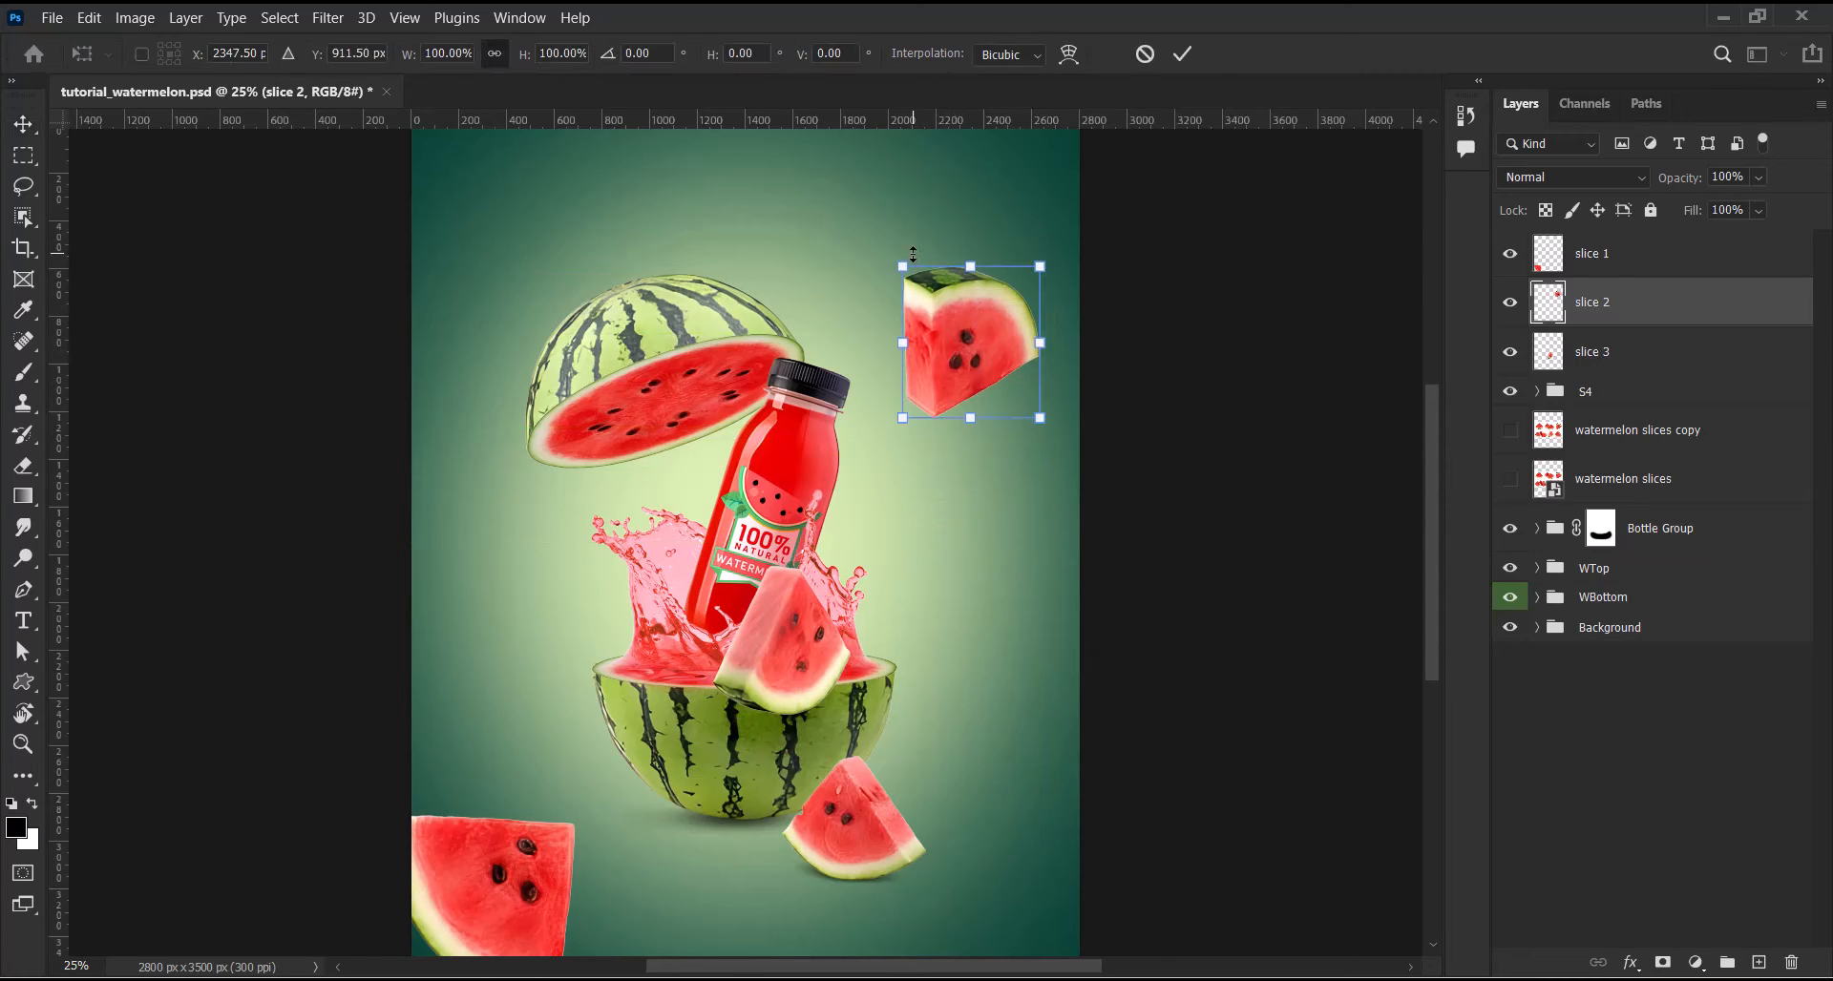
left_click_drag(909, 264, 955, 316)
left_click_drag(995, 374, 964, 367)
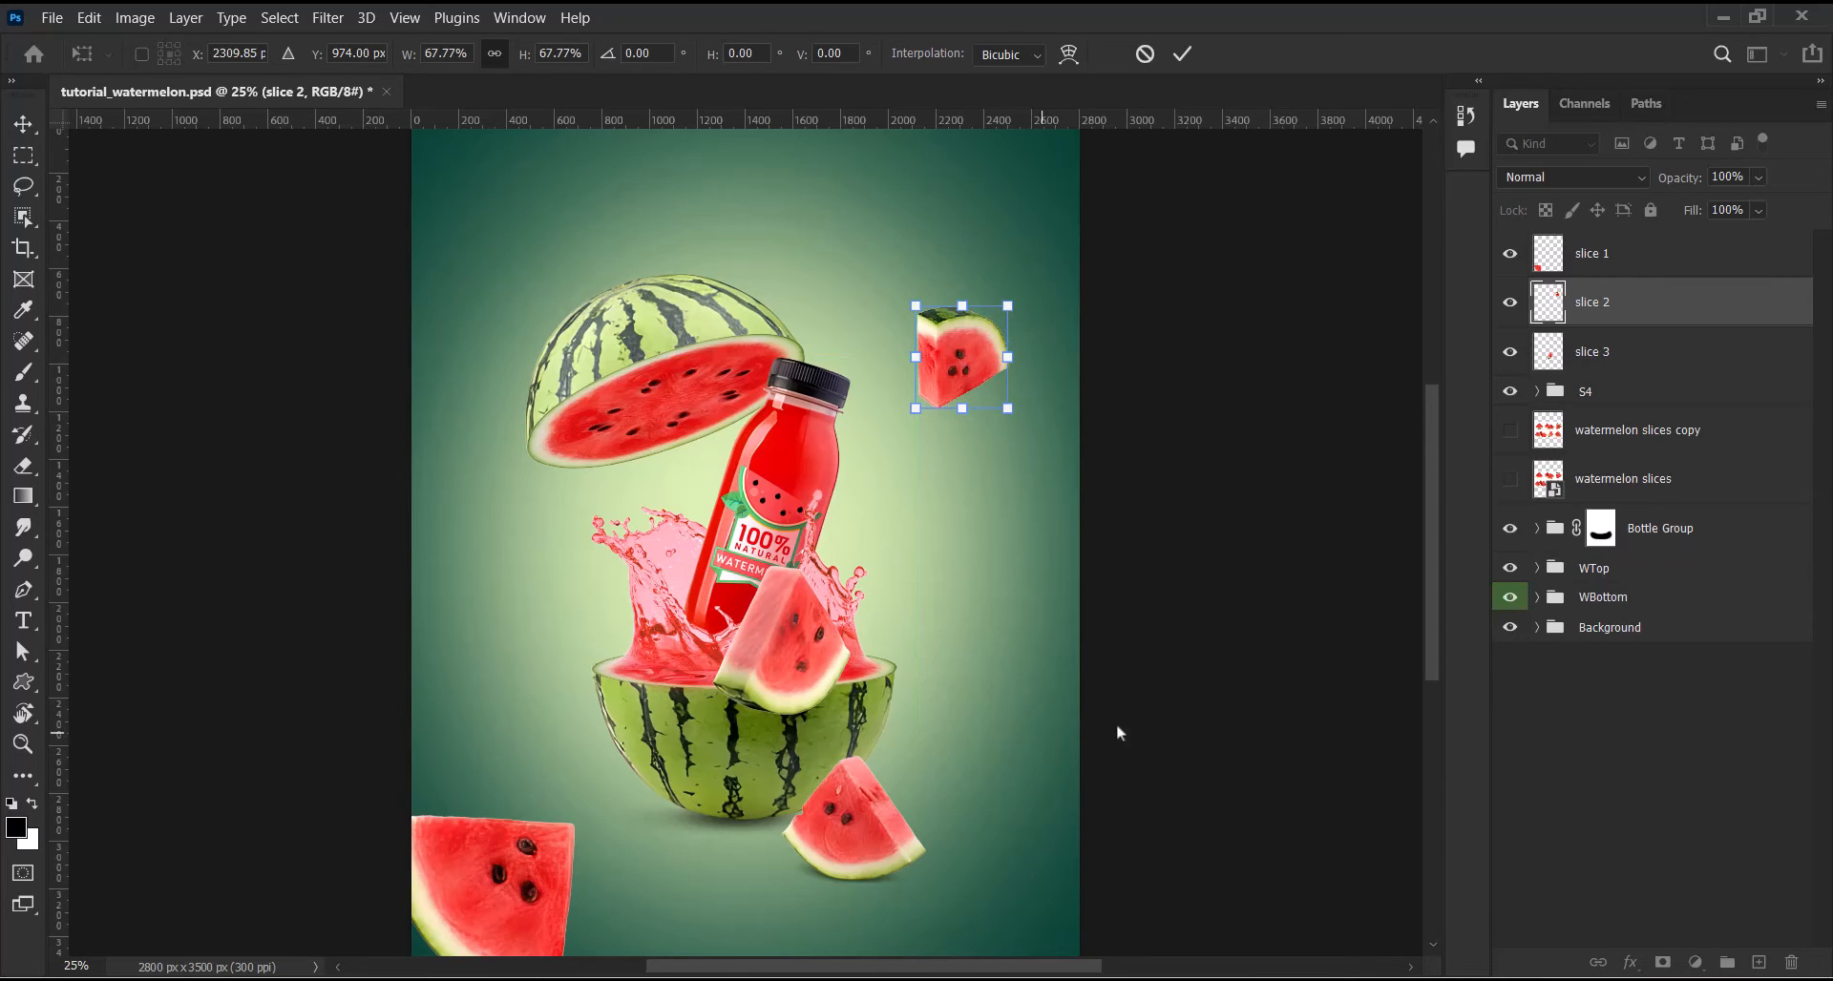
left_click(1181, 65)
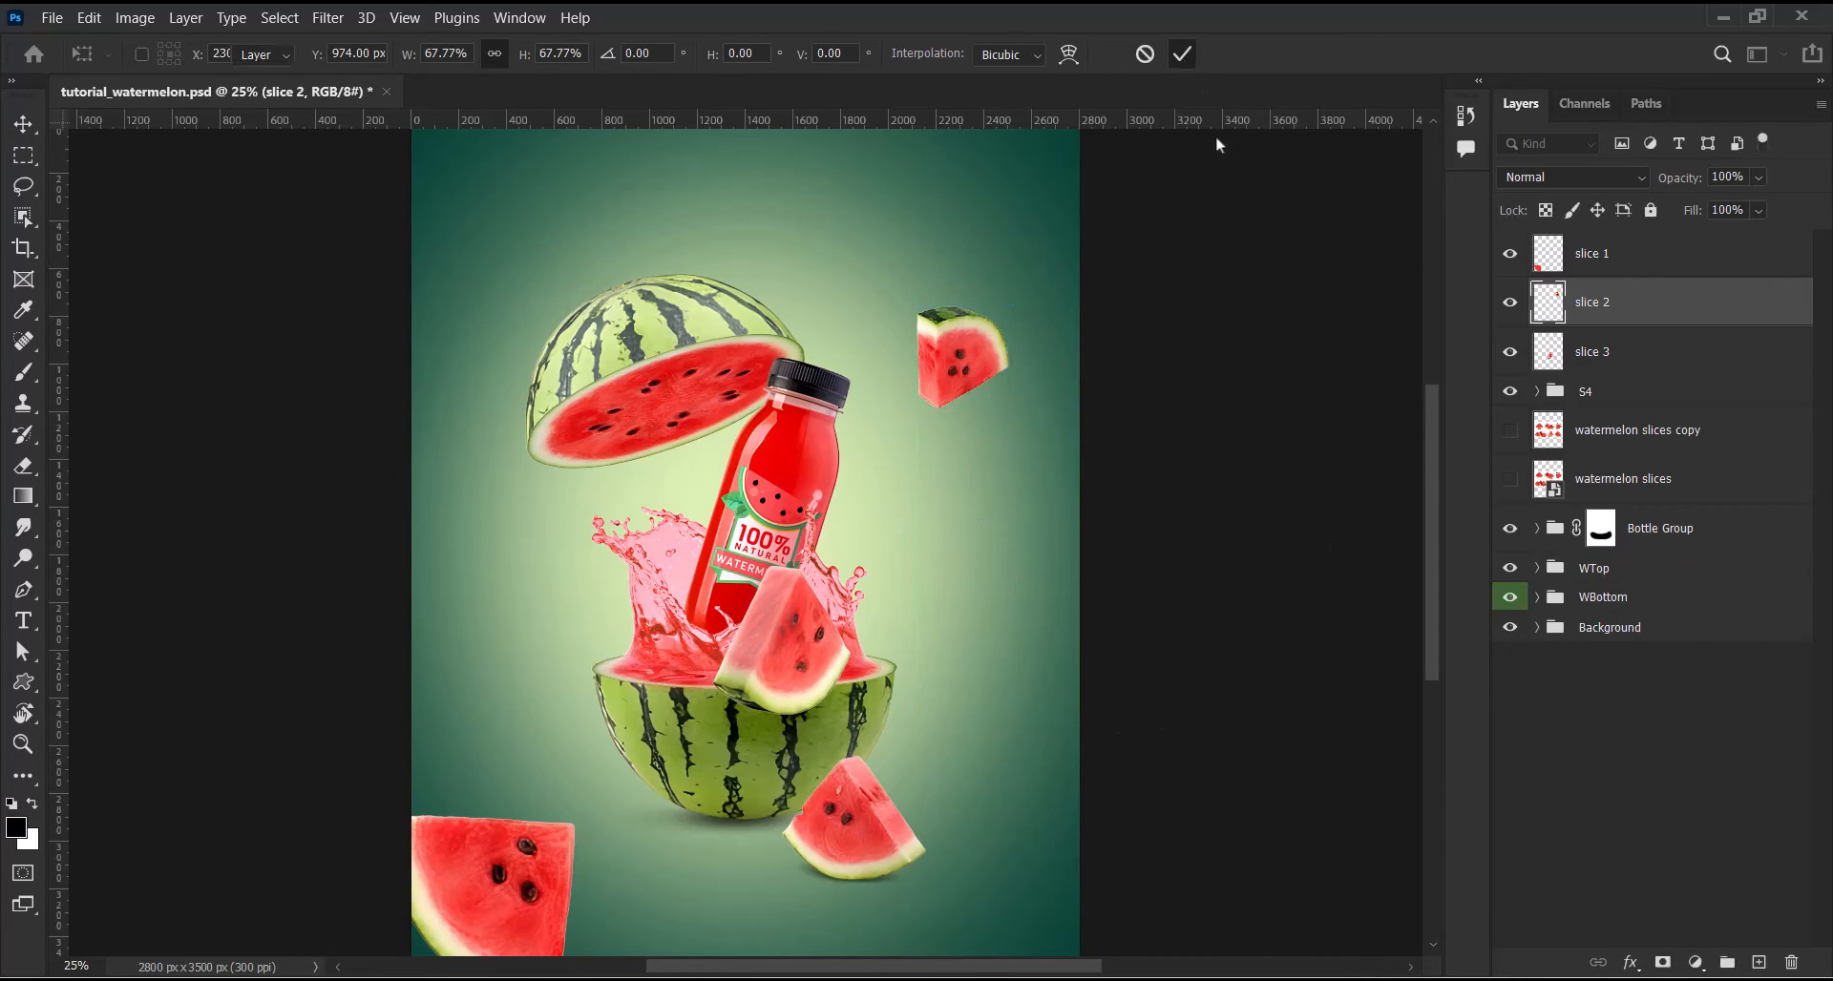
Move slice 3 from in front of the bottle to the canvas's upper-left area above the watermelon top
left_click(1611, 362)
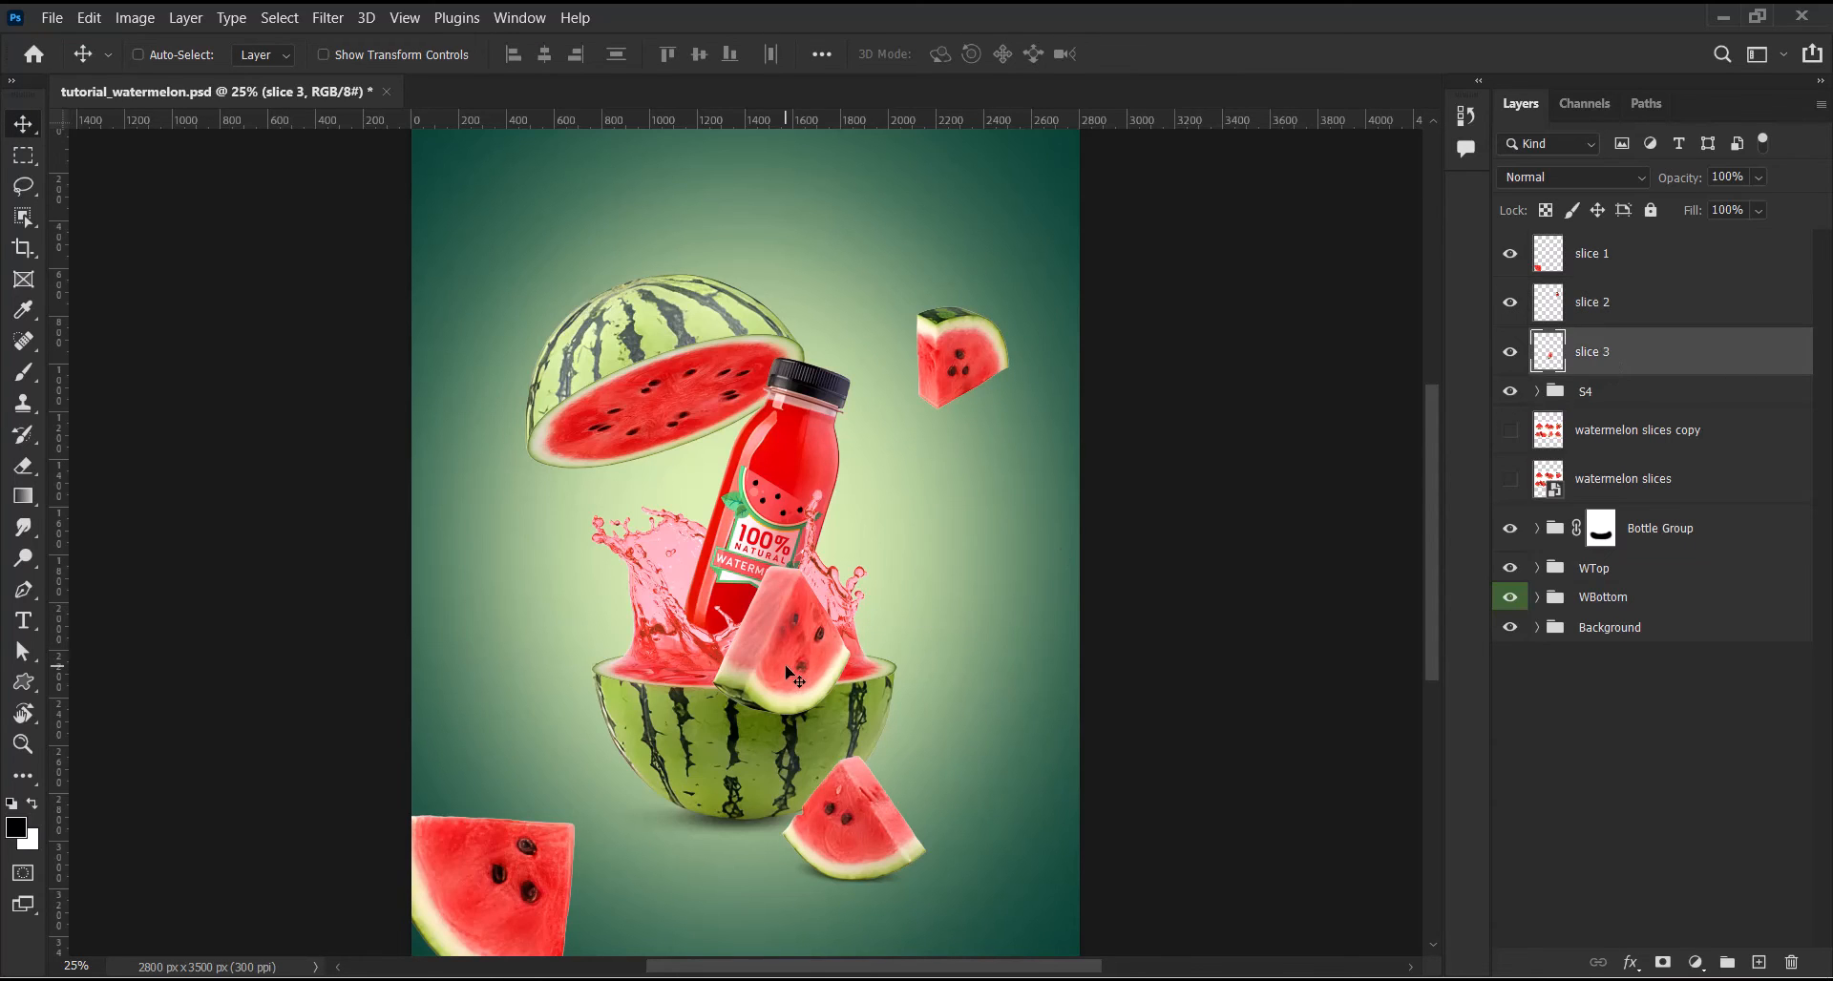
left_click_drag(792, 678, 512, 272)
key("ctrl")
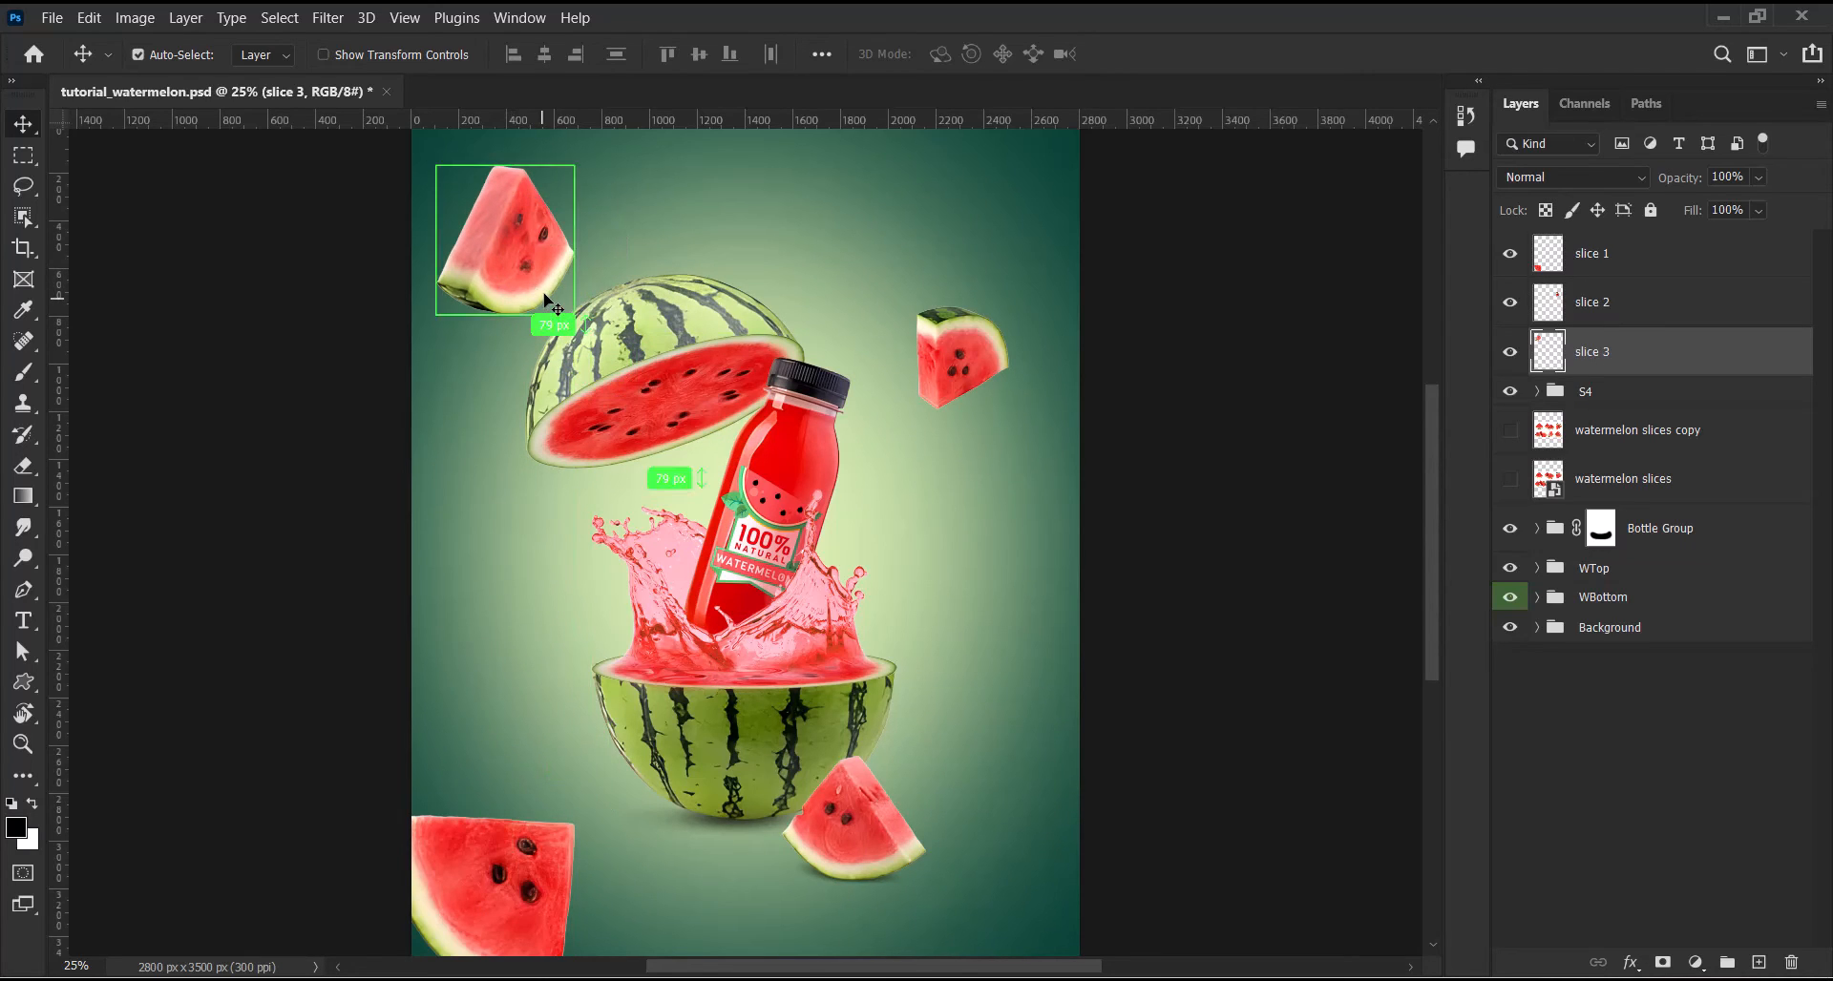
Rotate slice 3 about 126°, scale it down to about 77% and nudge it into place near the canvas's upper-left corner
key("ctrl+t")
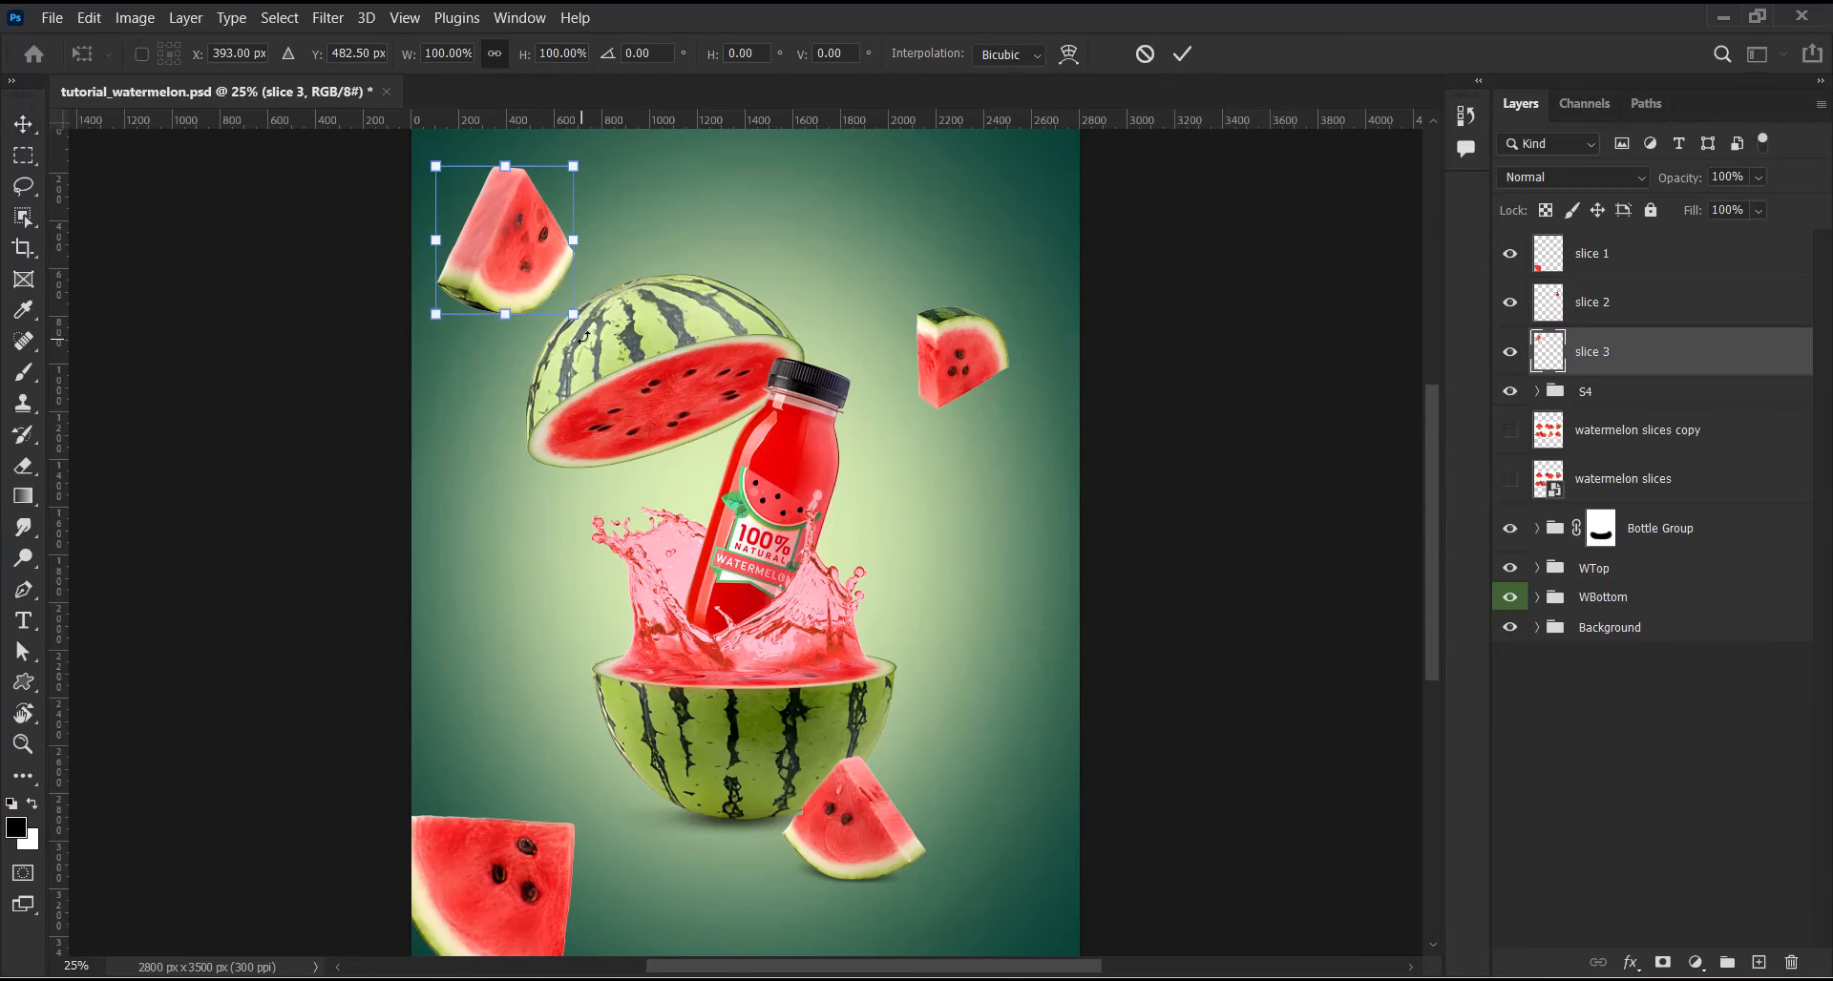
left_click_drag(584, 329, 376, 251)
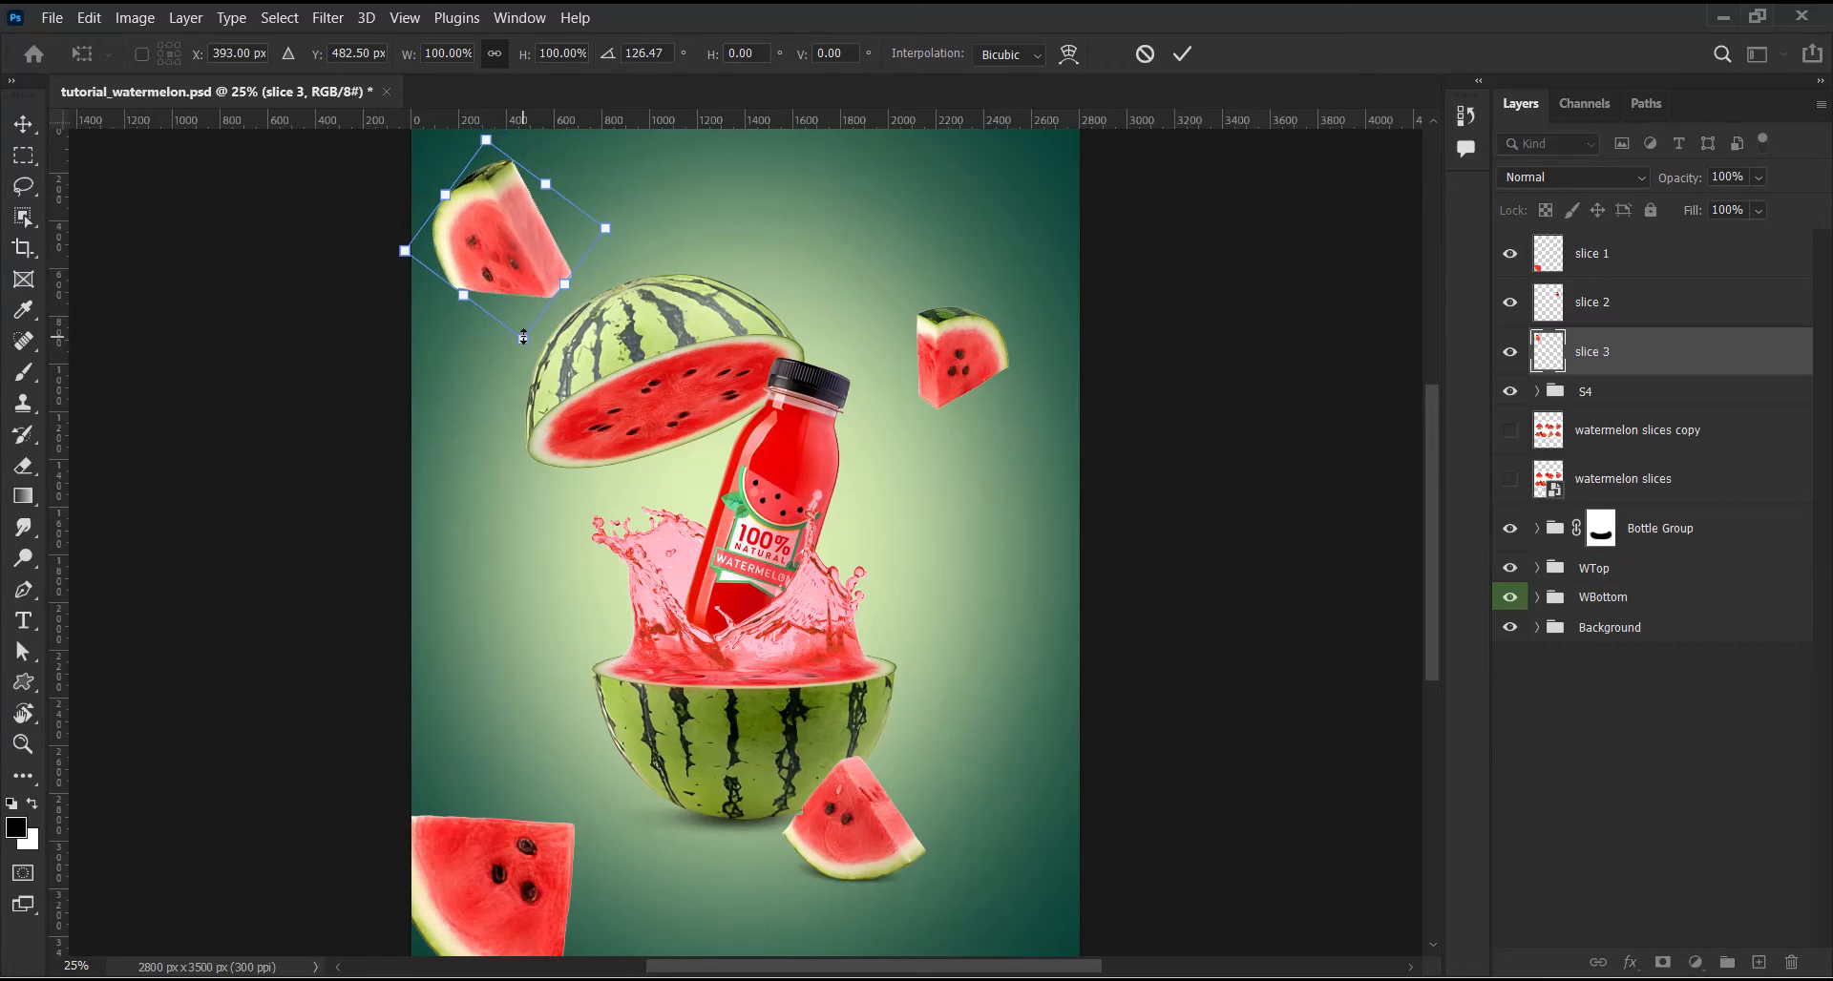
left_click_drag(523, 337, 503, 296)
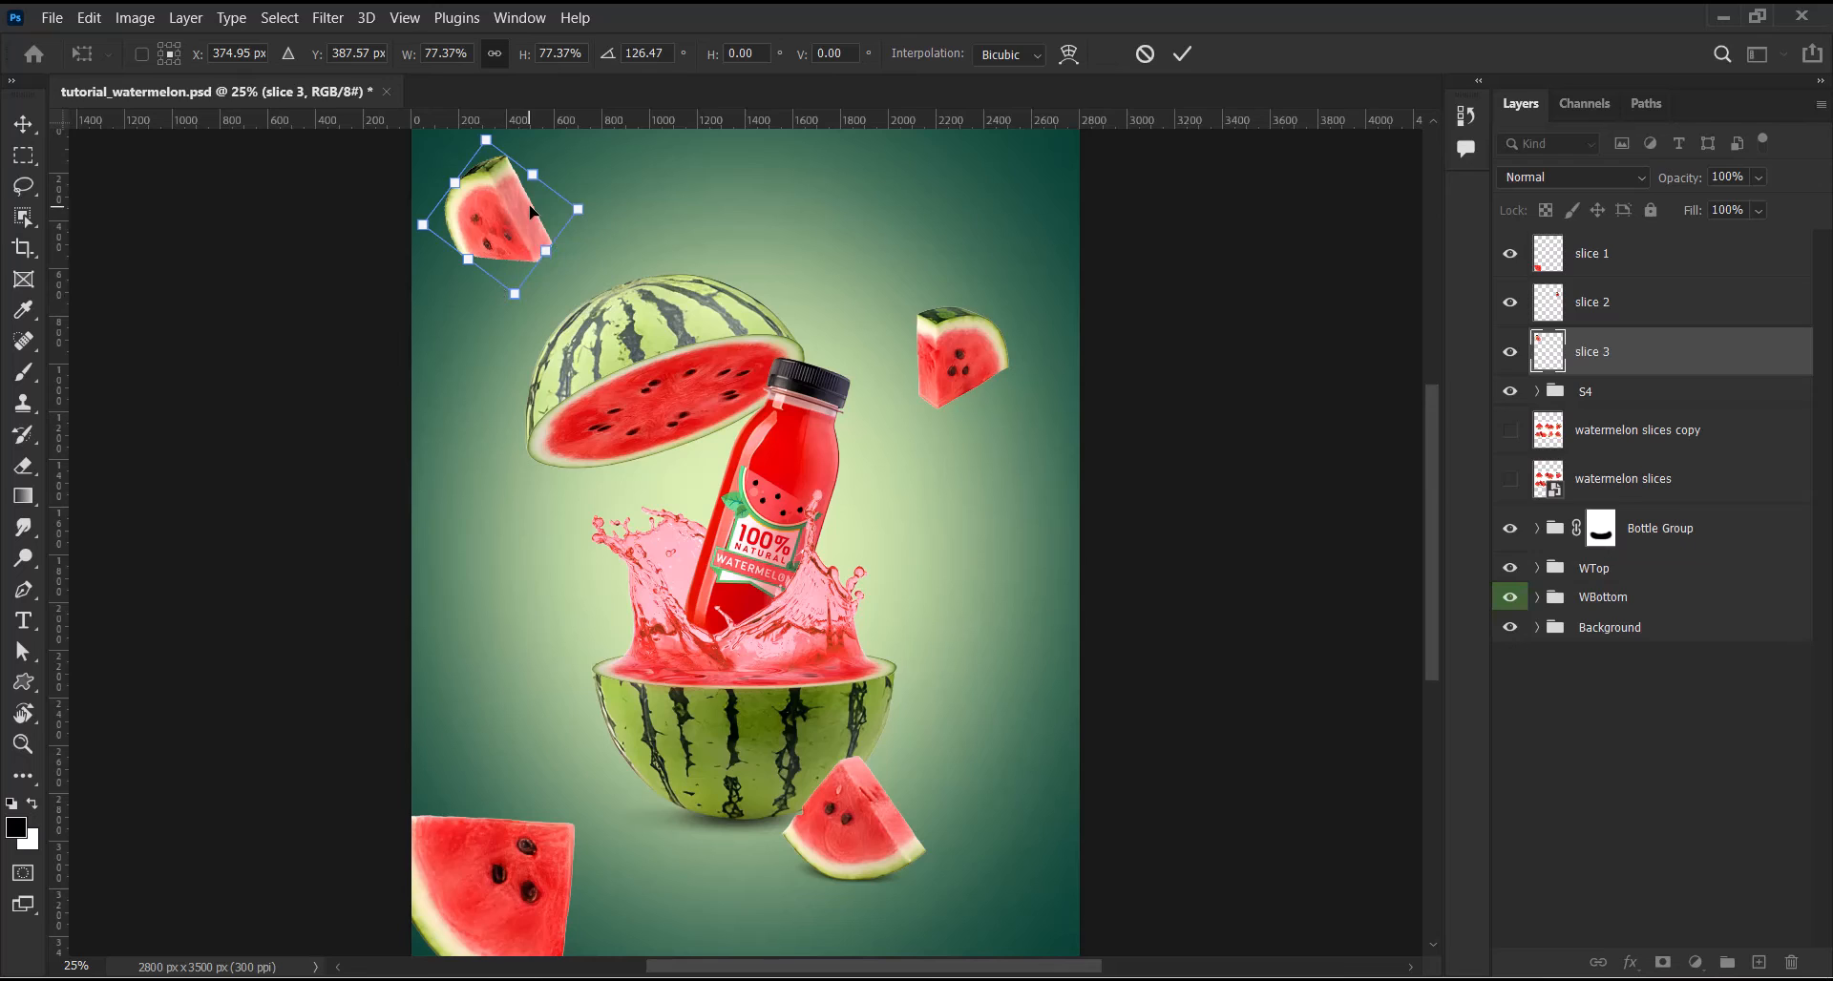
left_click_drag(513, 215, 512, 227)
key("Return")
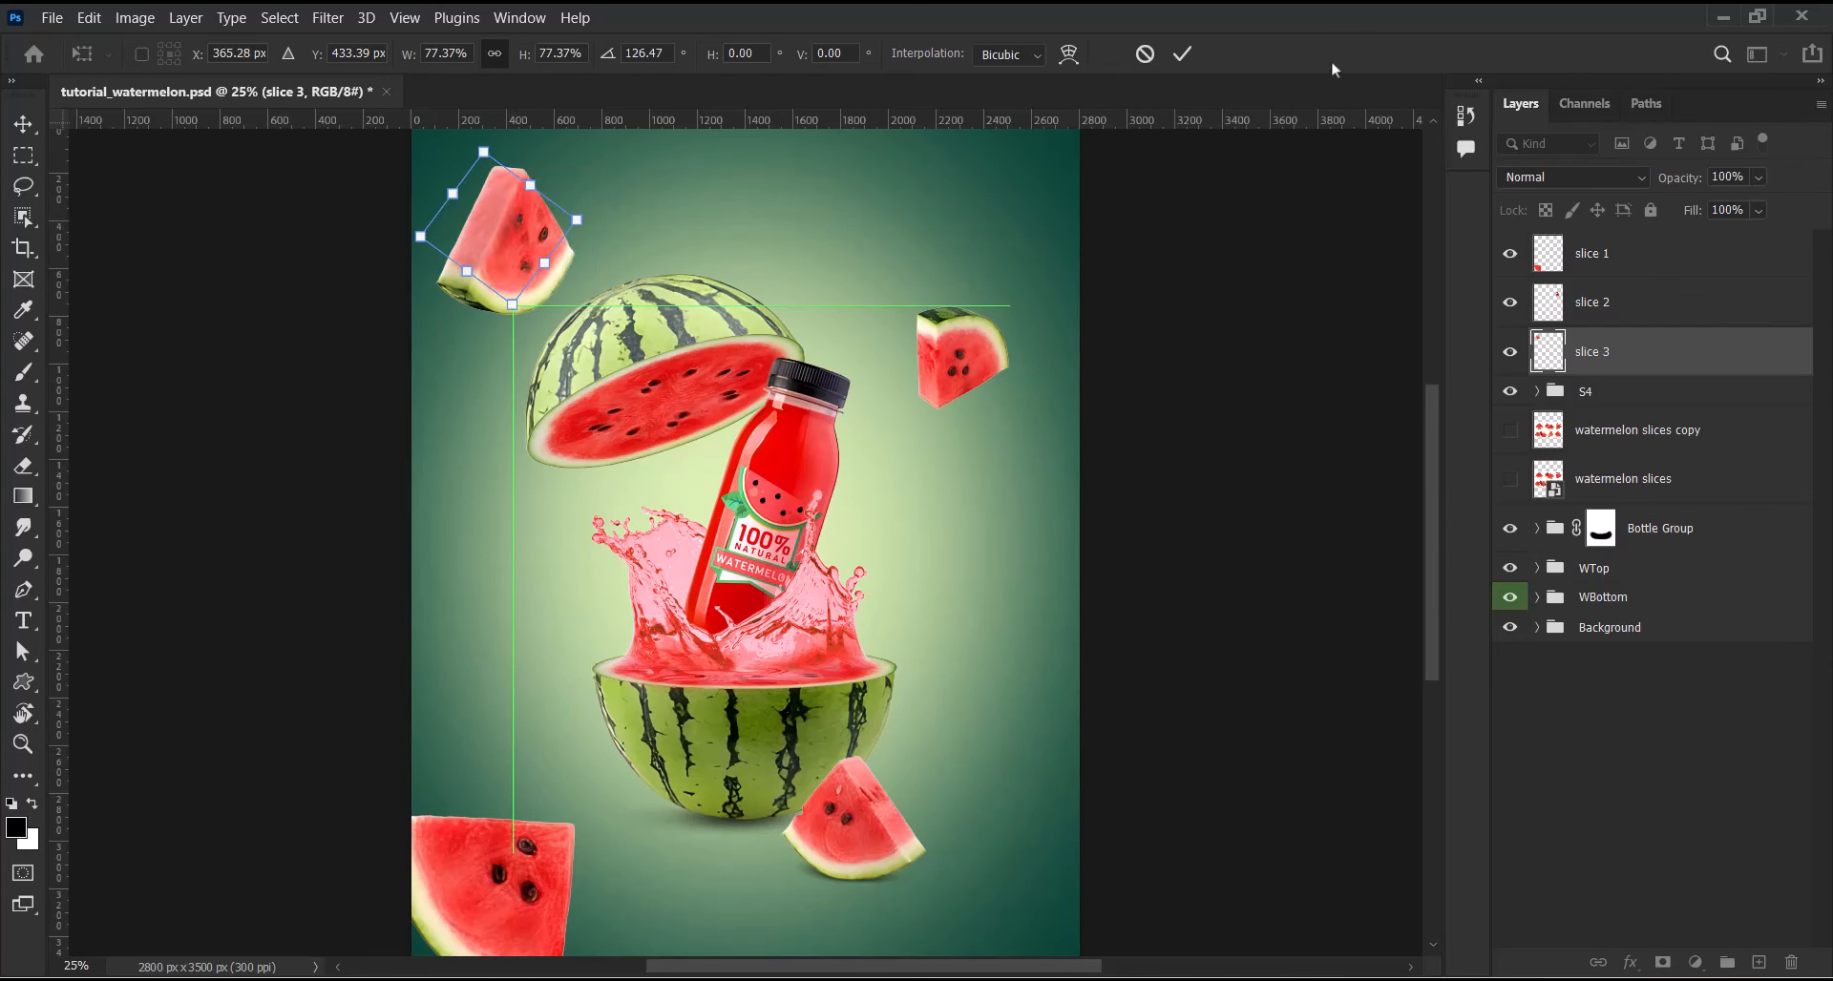
left_click(1184, 54)
Apply a Gaussian Blur with a 15-pixel radius to slice 1
left_click(1591, 253)
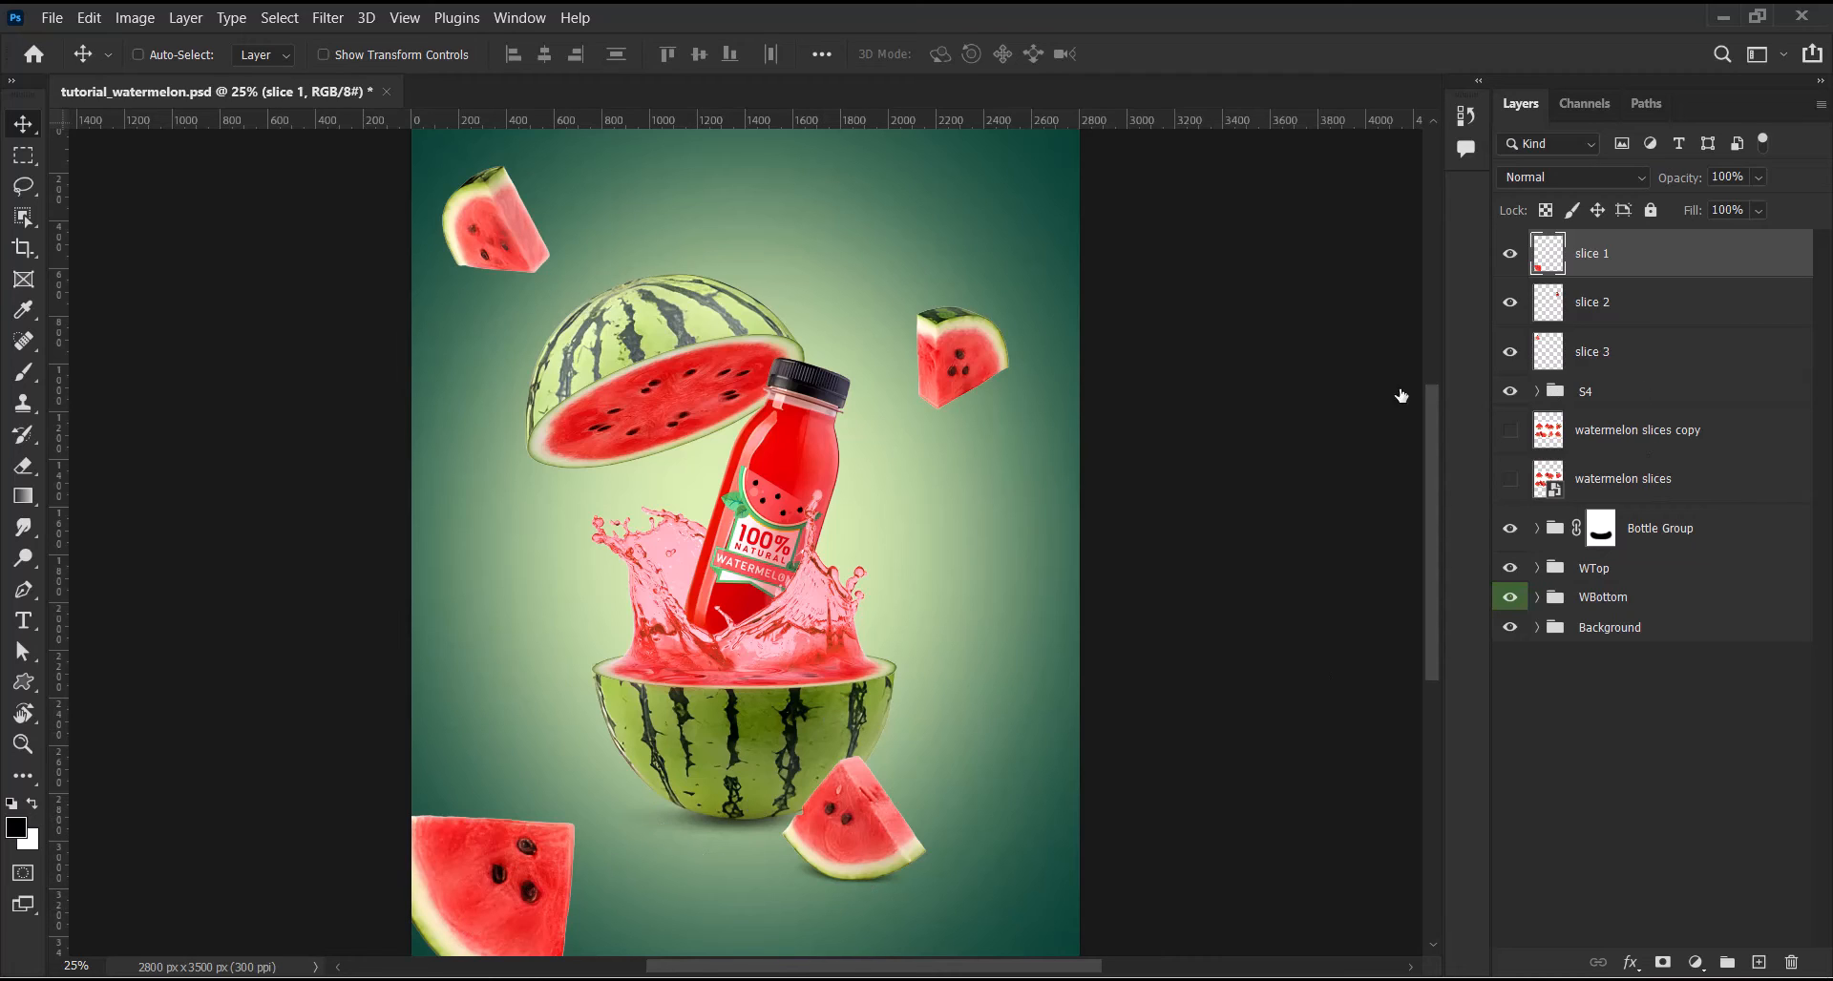
left_click(328, 18)
mouse_move(392, 303)
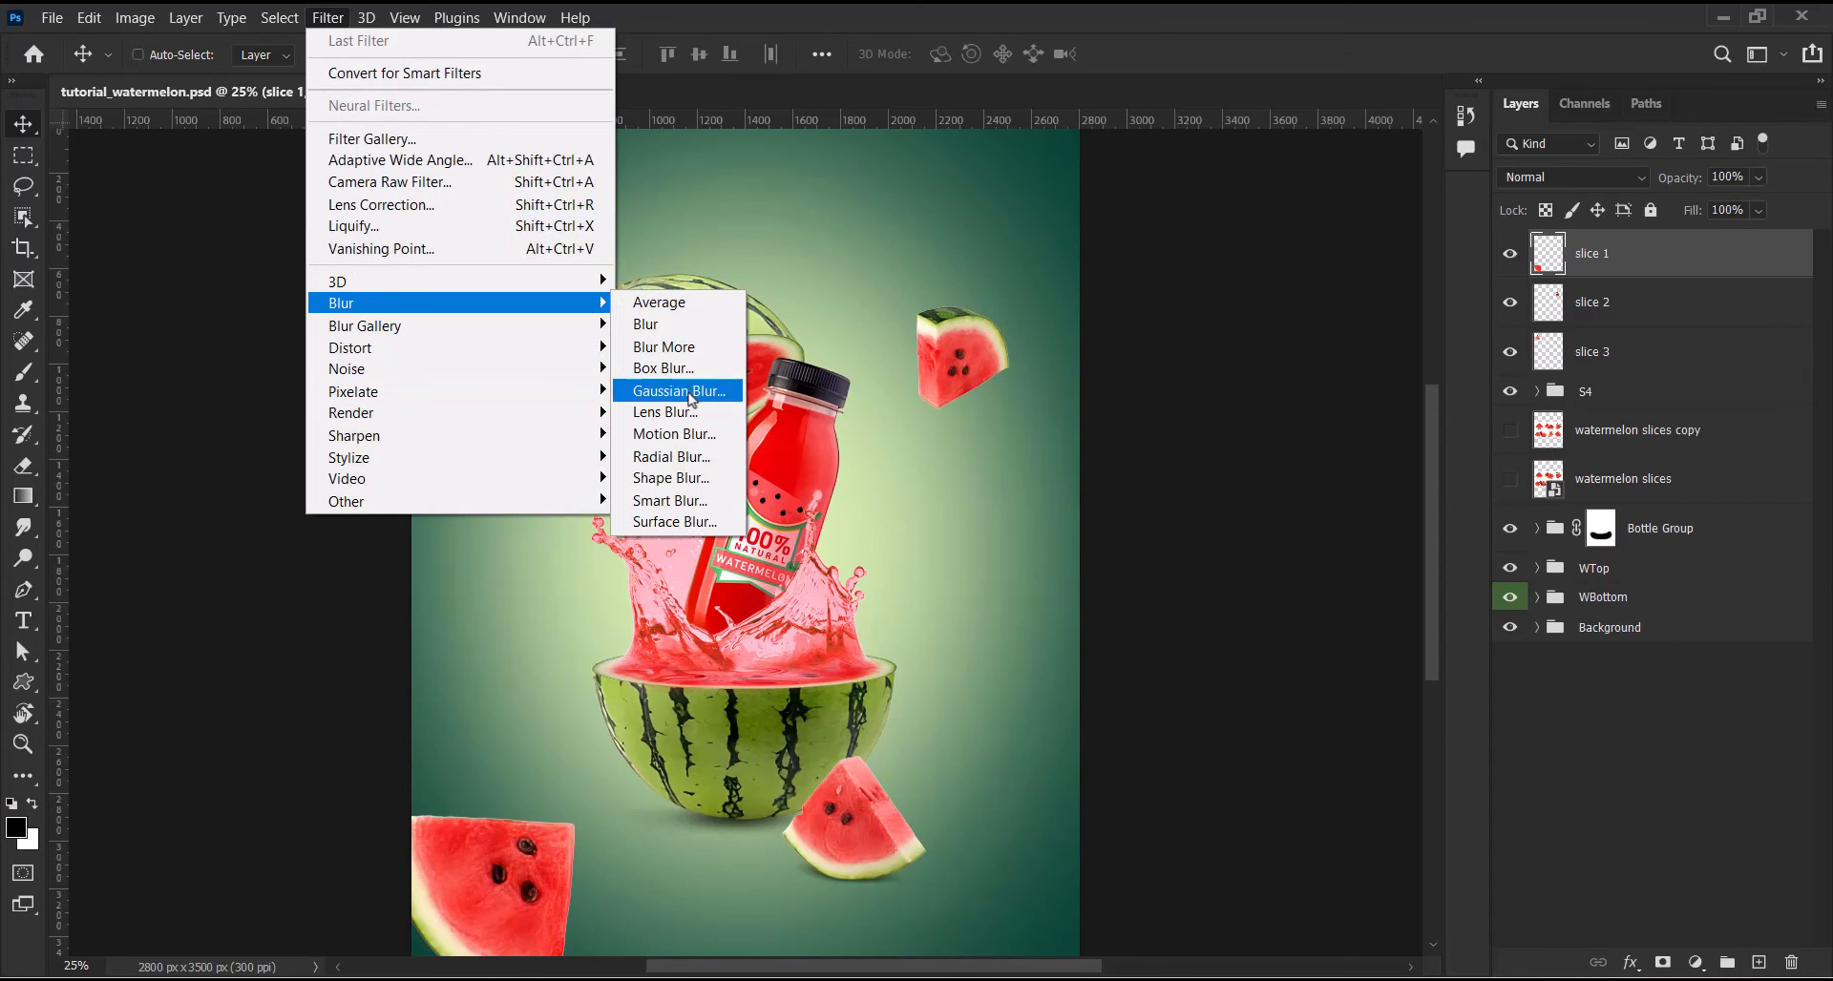
left_click(680, 392)
mouse_move(1091, 589)
left_mouse_down()
mouse_move(1055, 589)
mouse_move(1079, 591)
left_mouse_up()
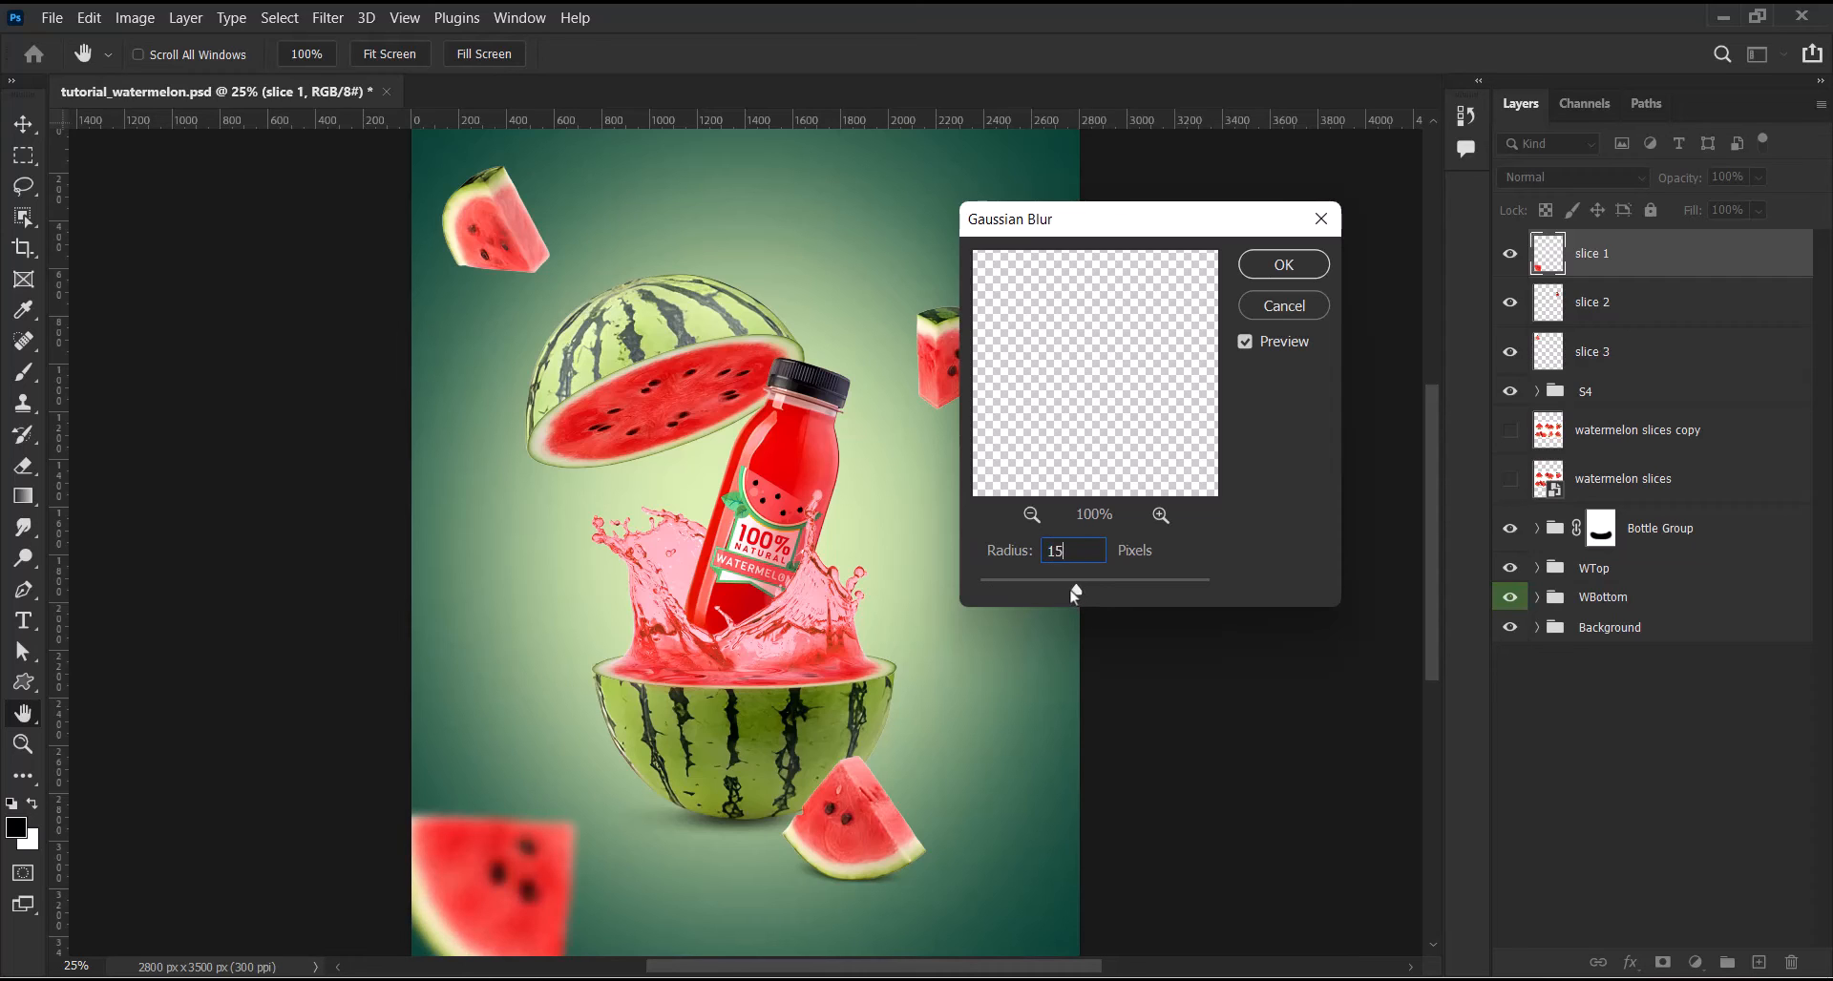
left_click(1296, 267)
Apply a Gaussian Blur with a 7-pixel radius to slice 2
key("v")
key("alt+bracketleft")
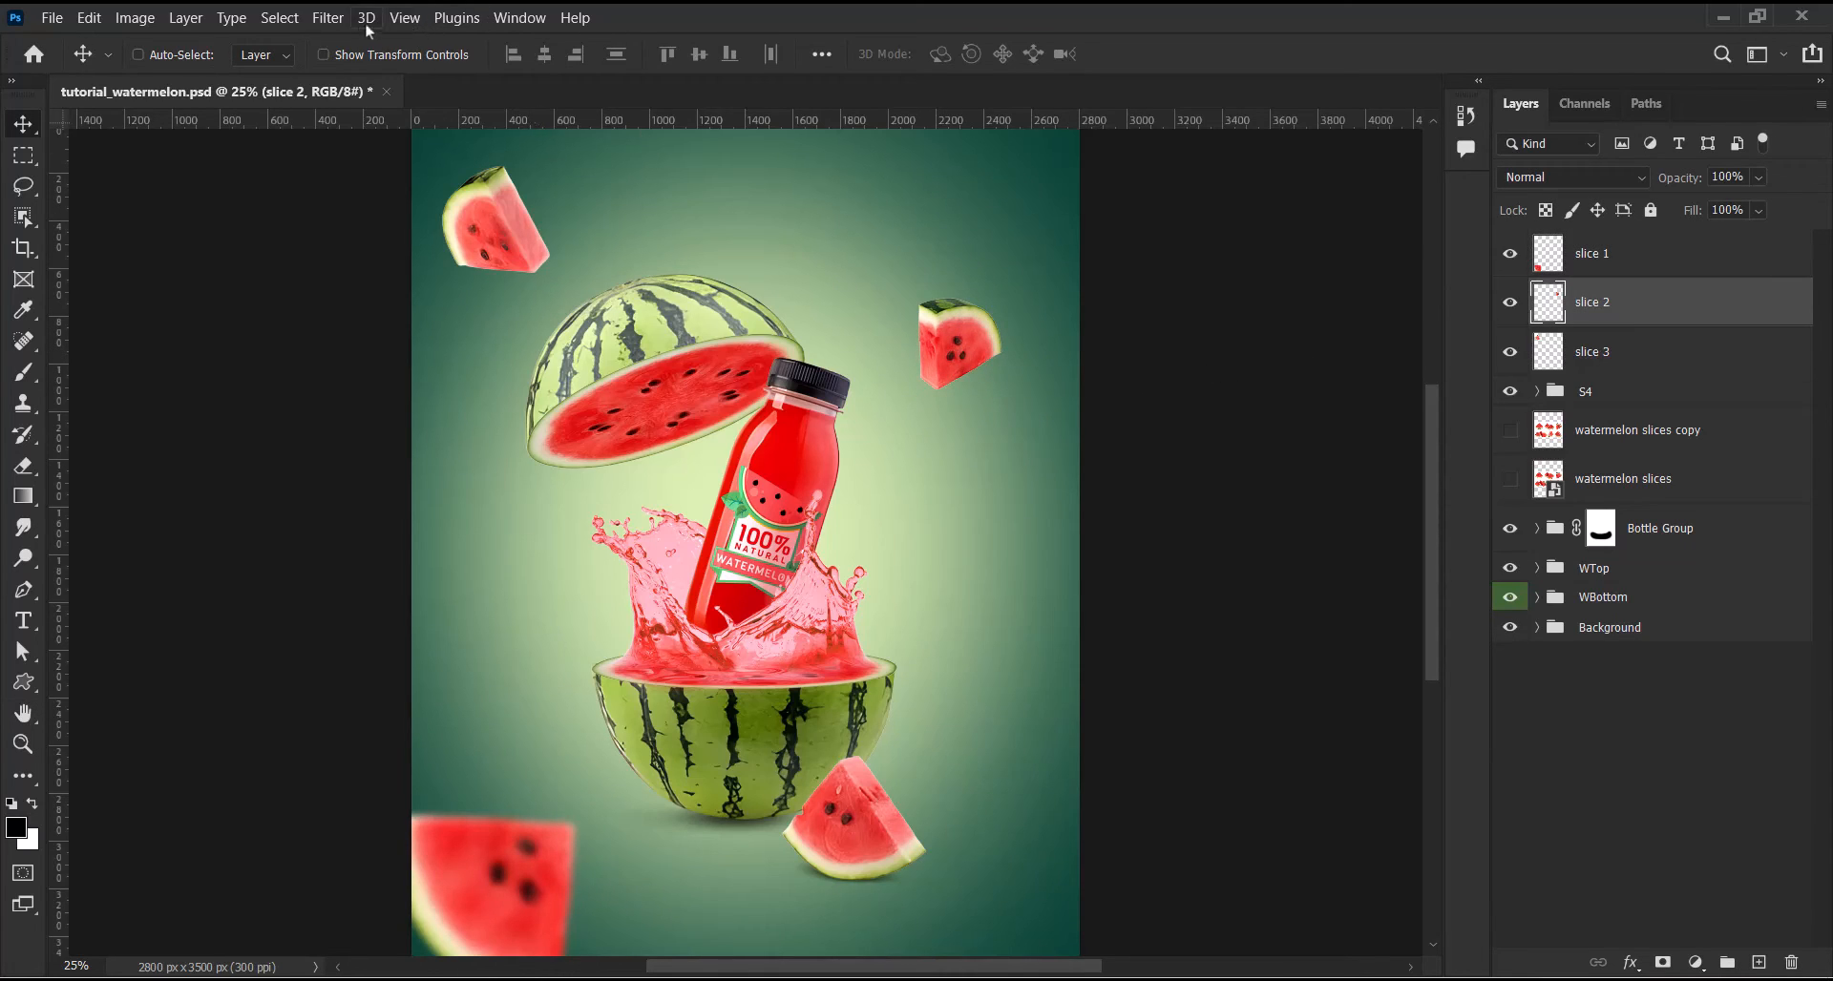
left_click(330, 21)
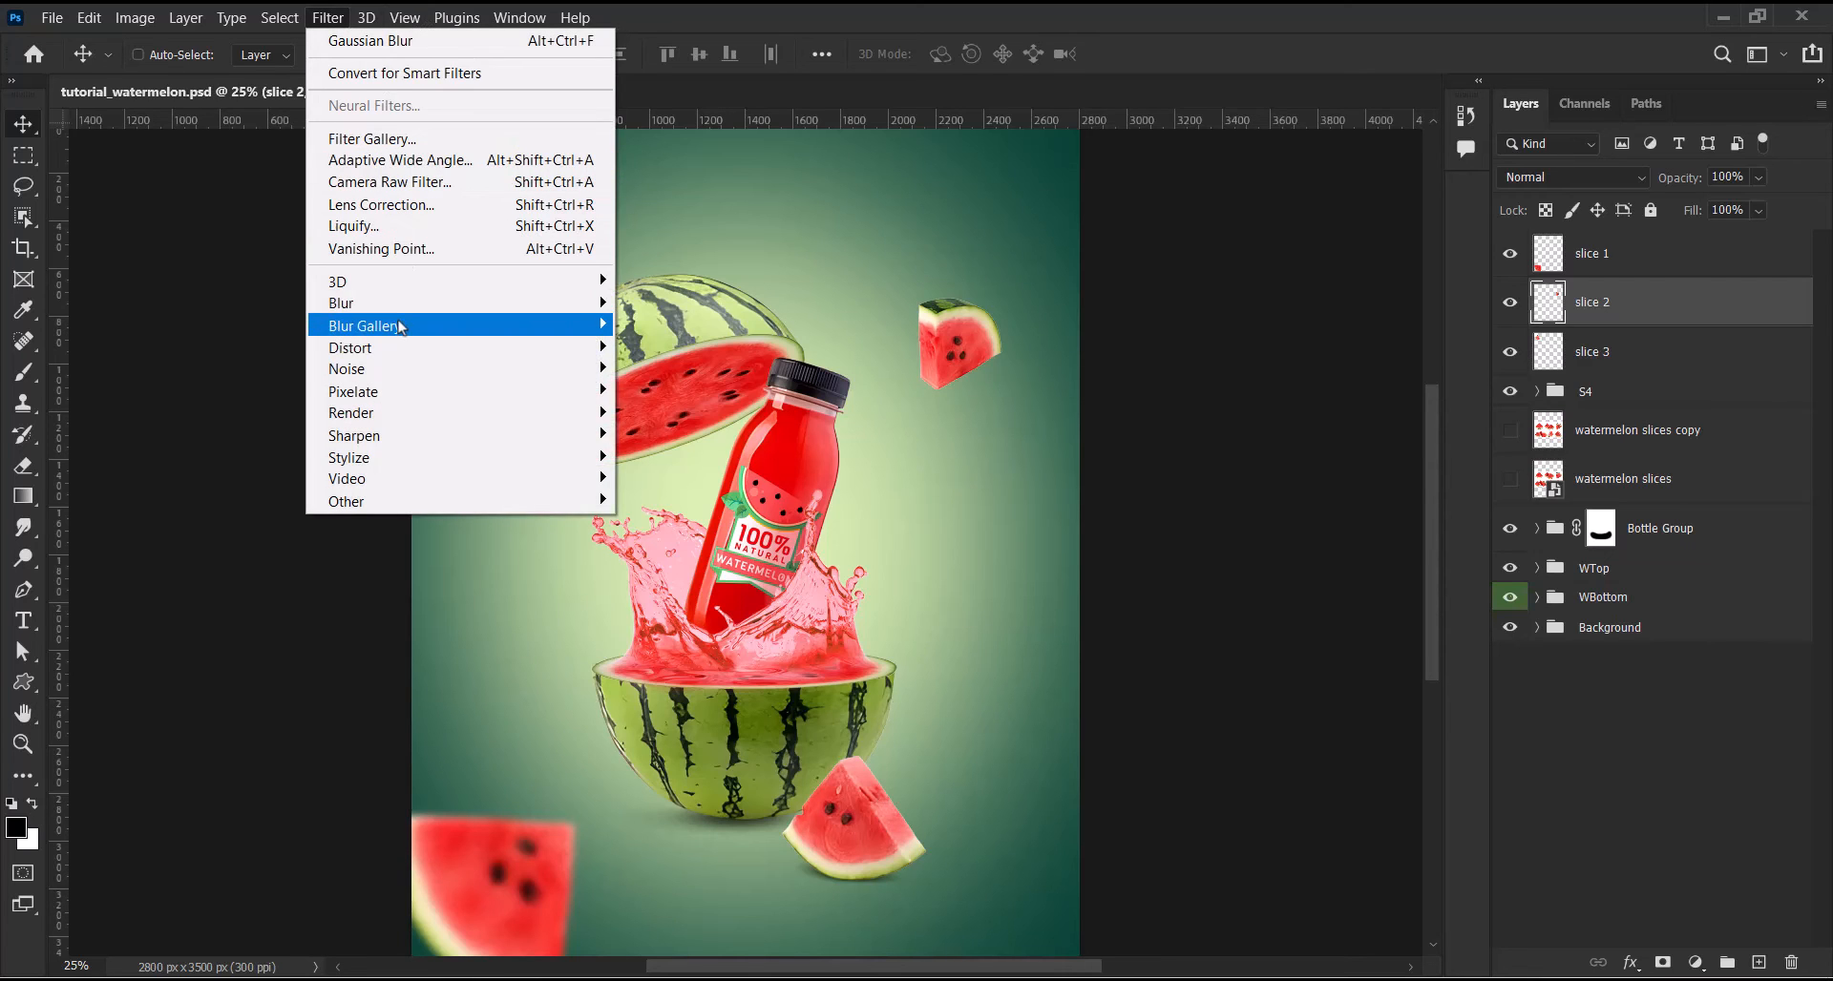
mouse_move(405, 308)
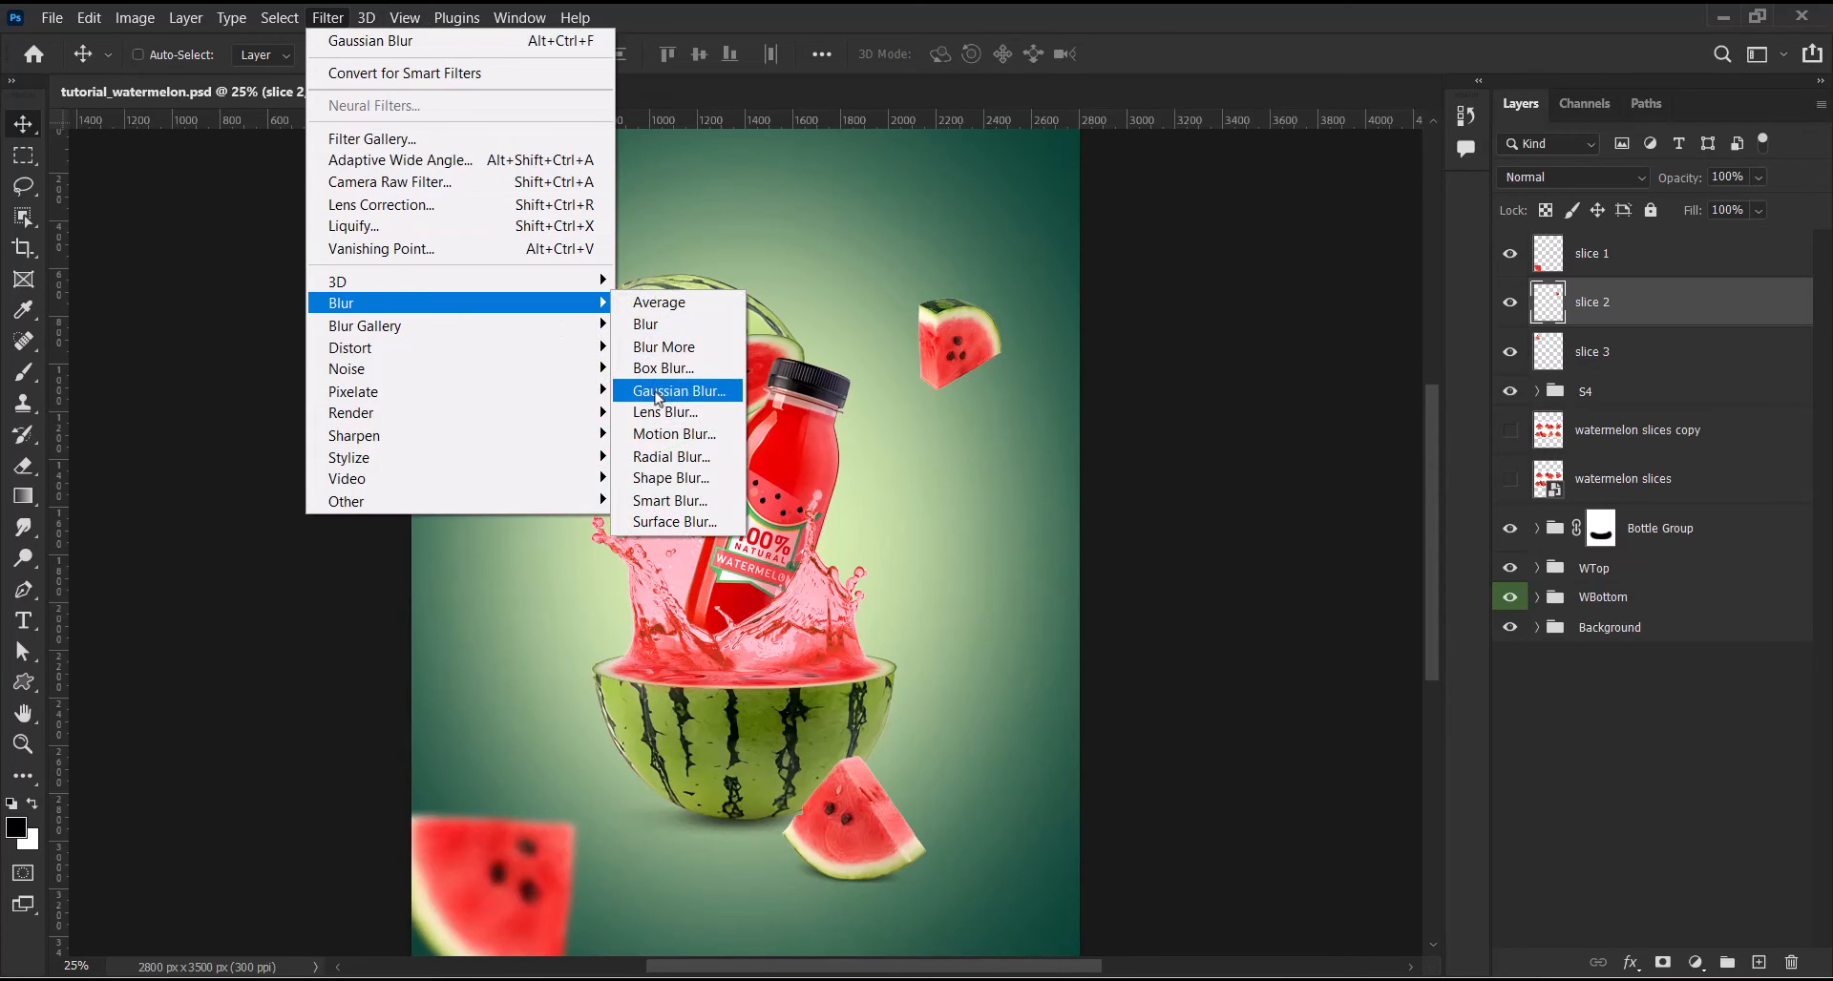
left_click(660, 392)
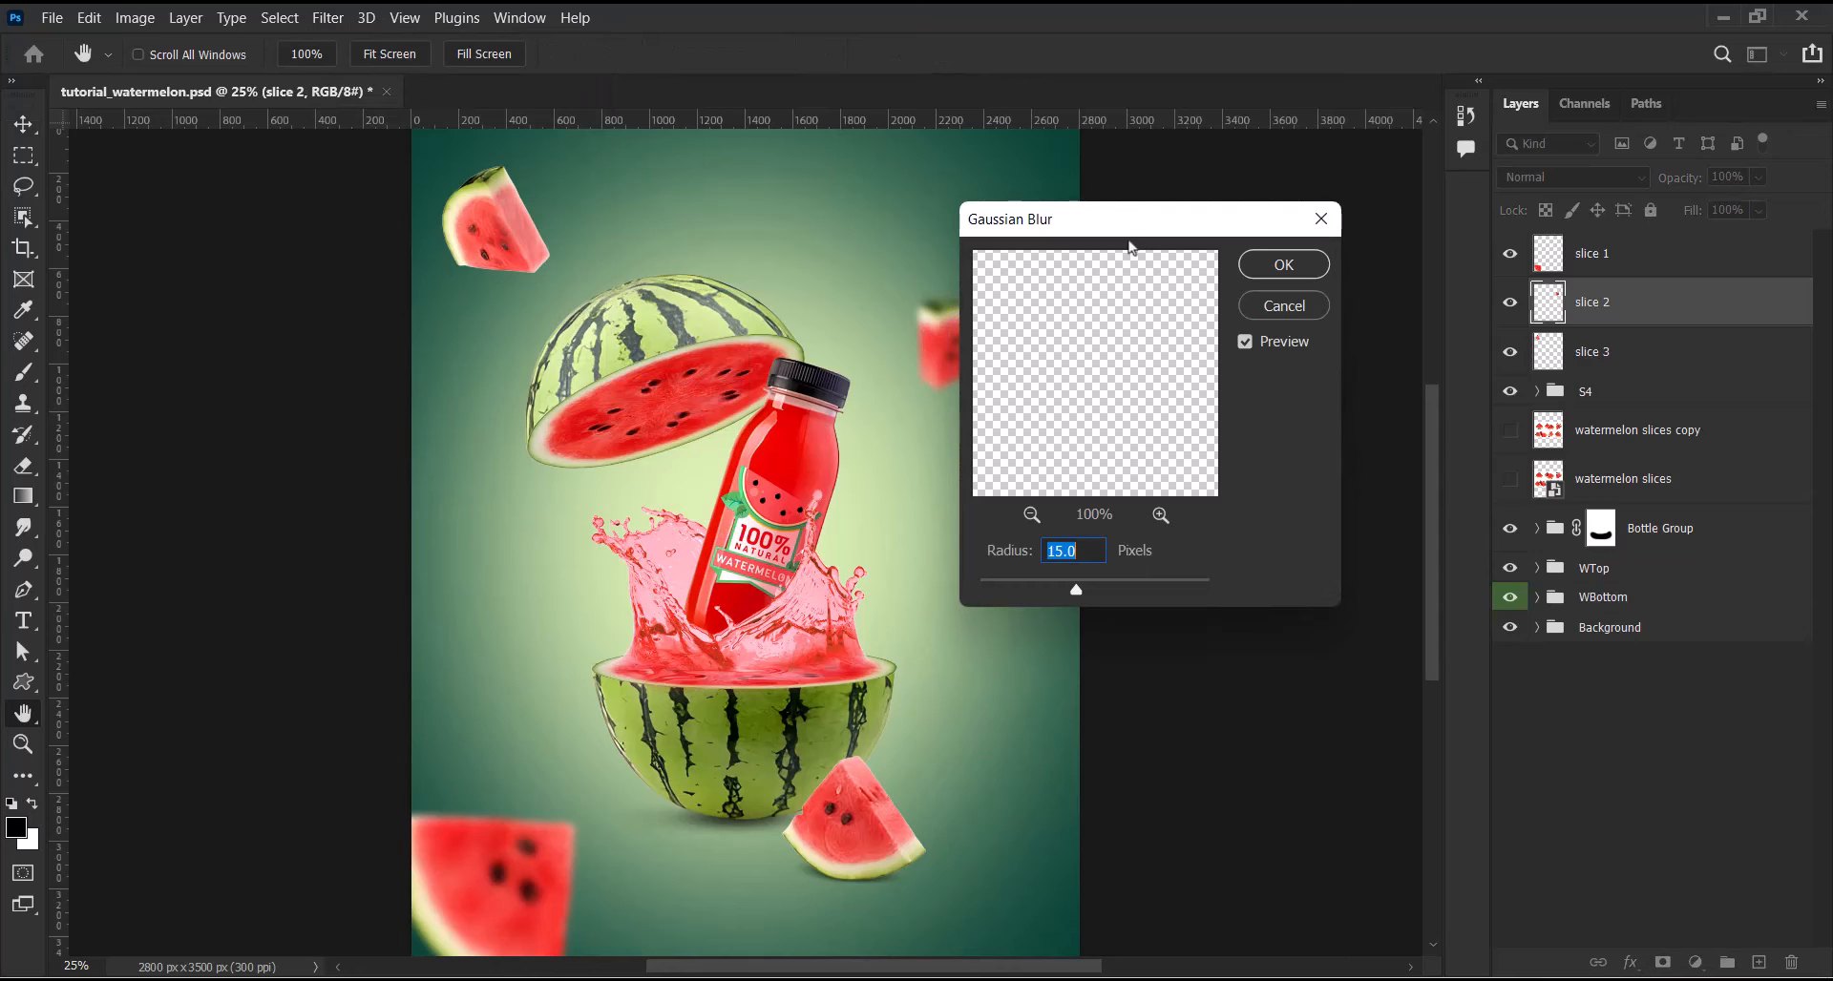
left_click_drag(1124, 235, 1243, 199)
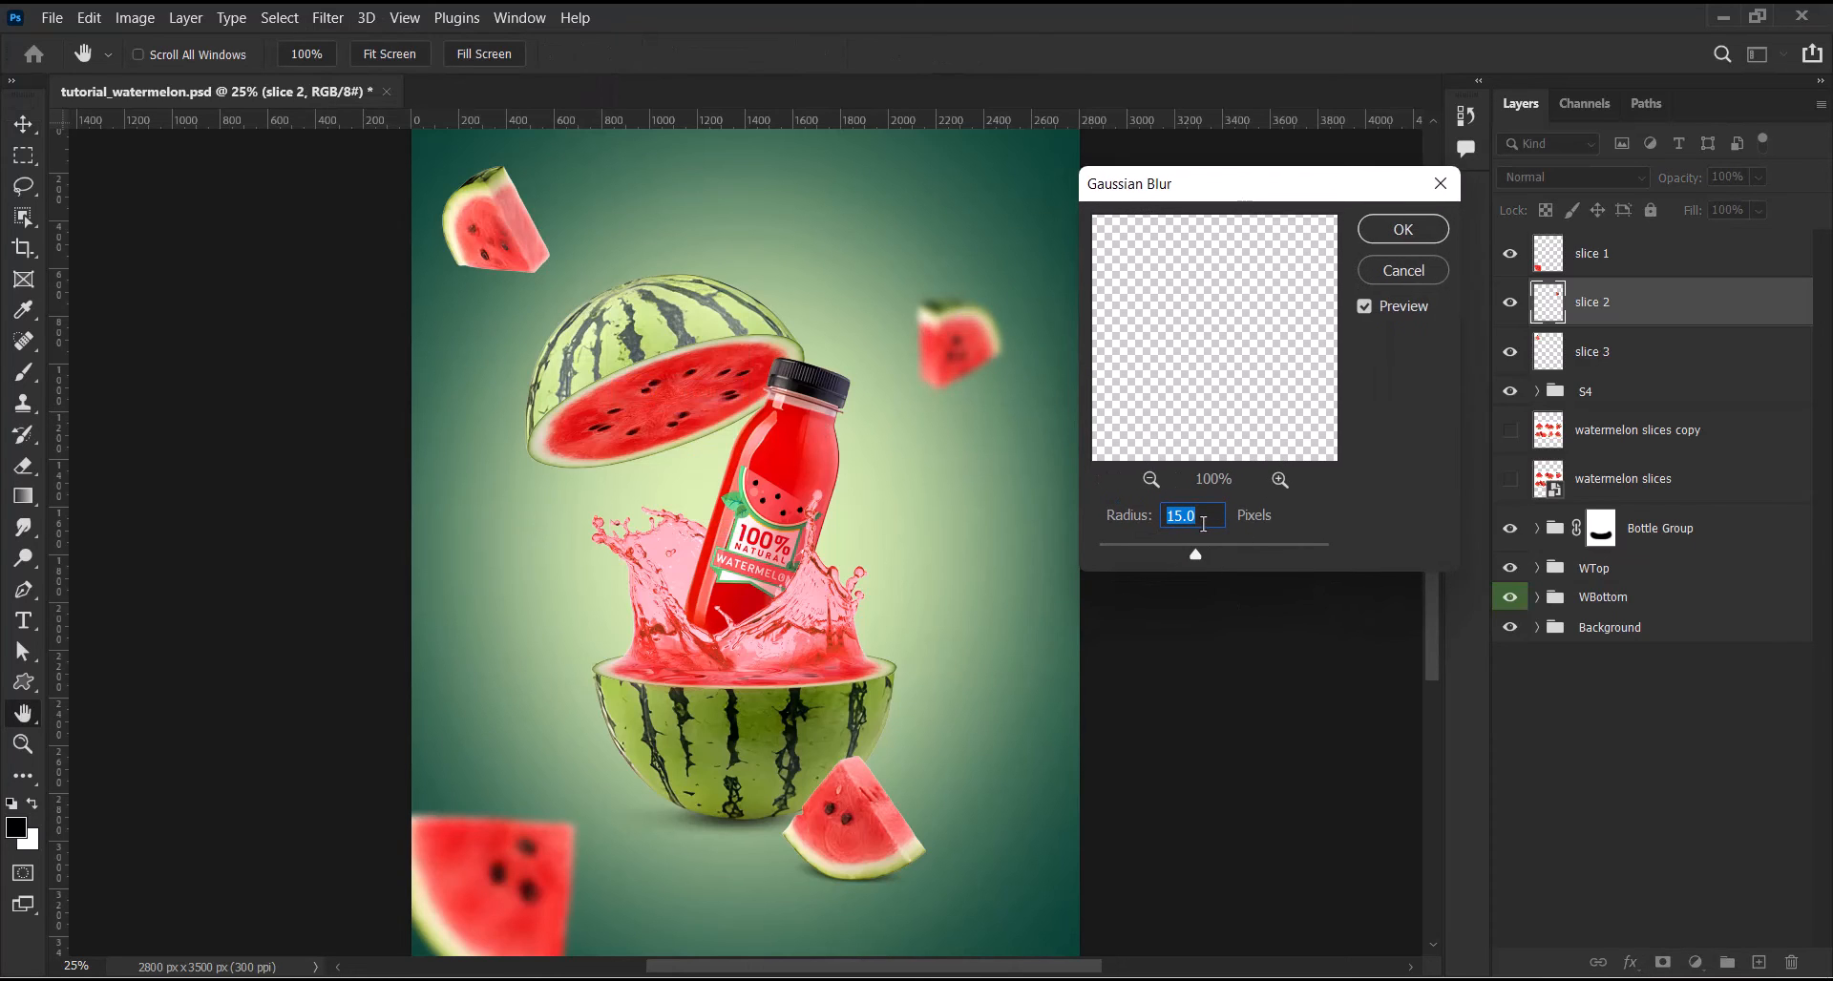
type("8")
type("7")
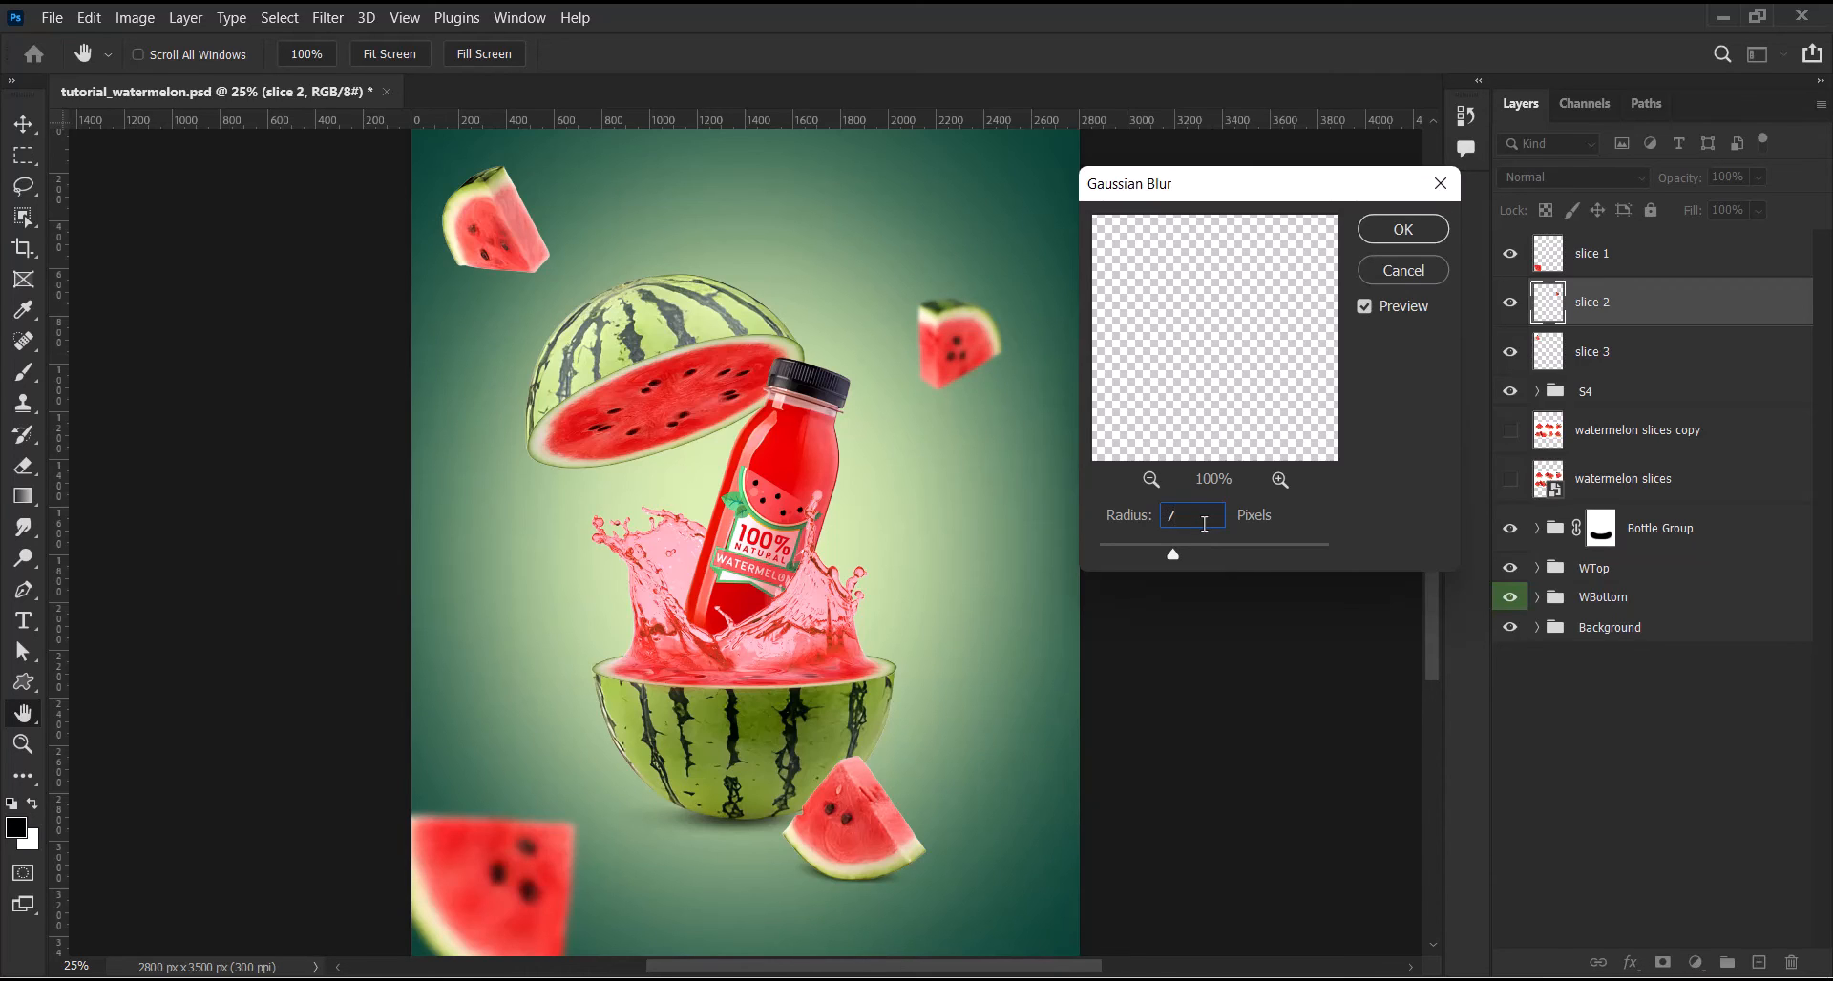
left_click(1402, 232)
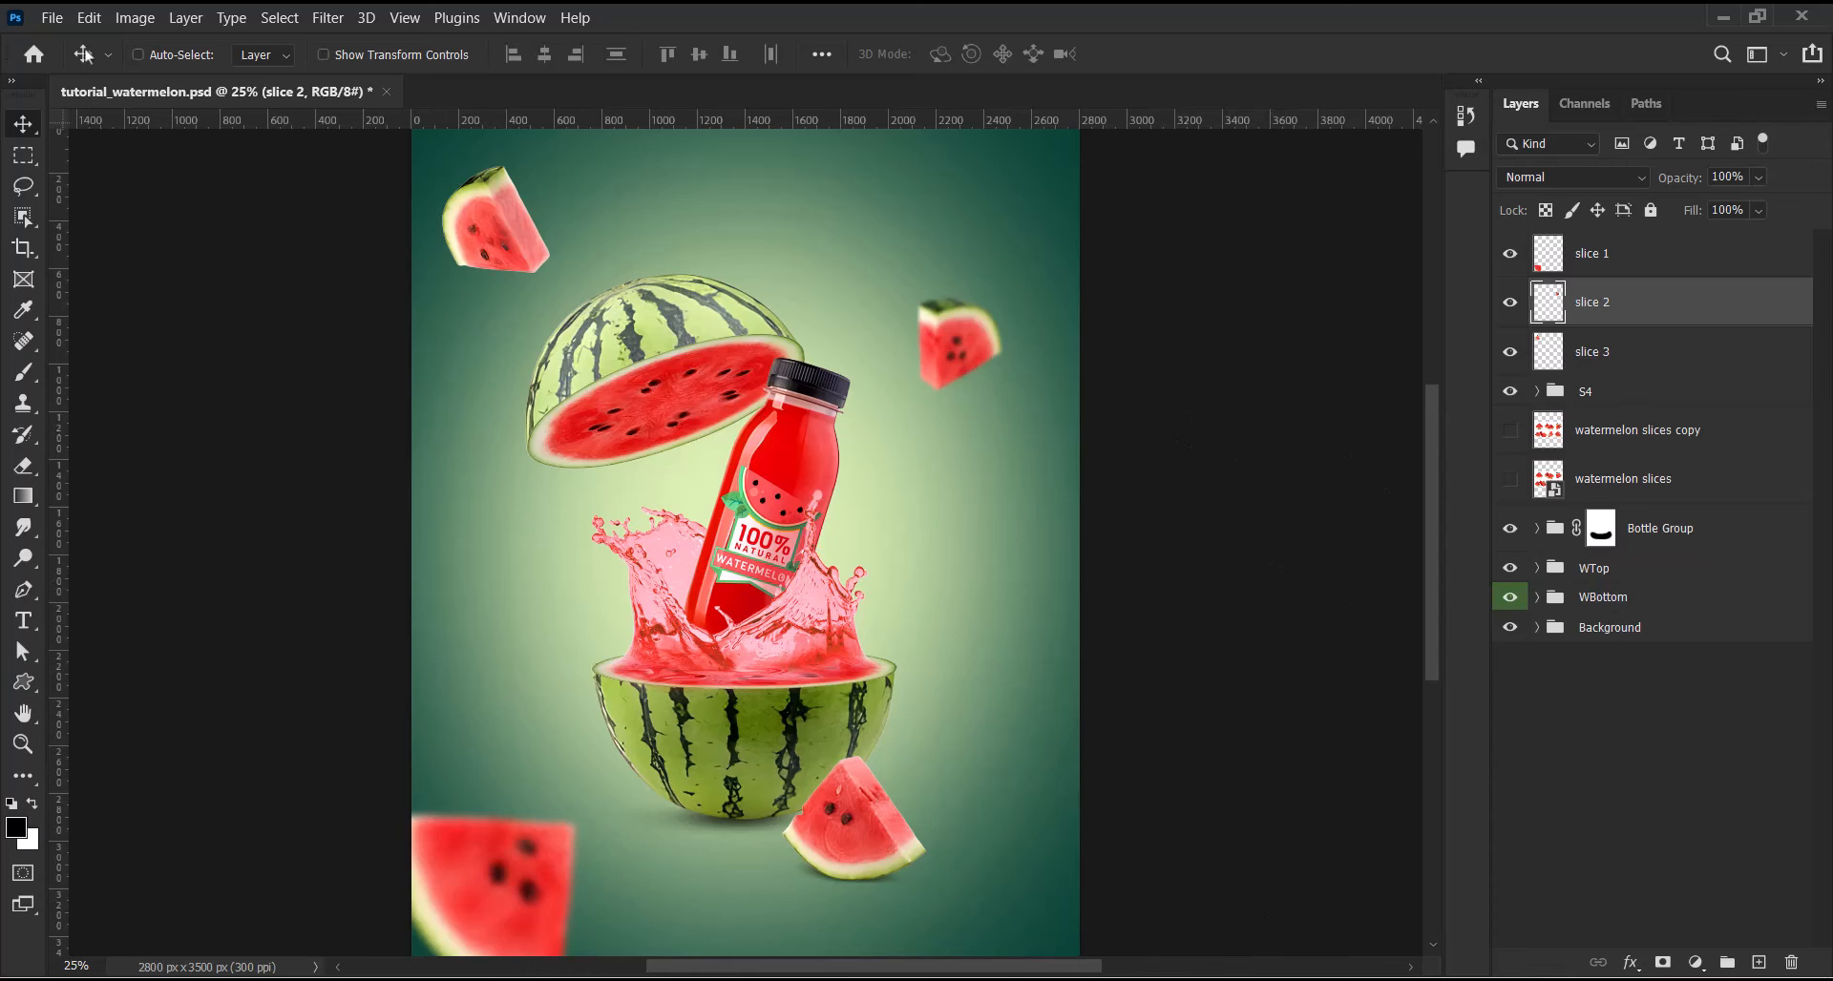
Place sunRays.jpg from the watermelon manipulation folder into the composite as an embedded image
left_click(51, 17)
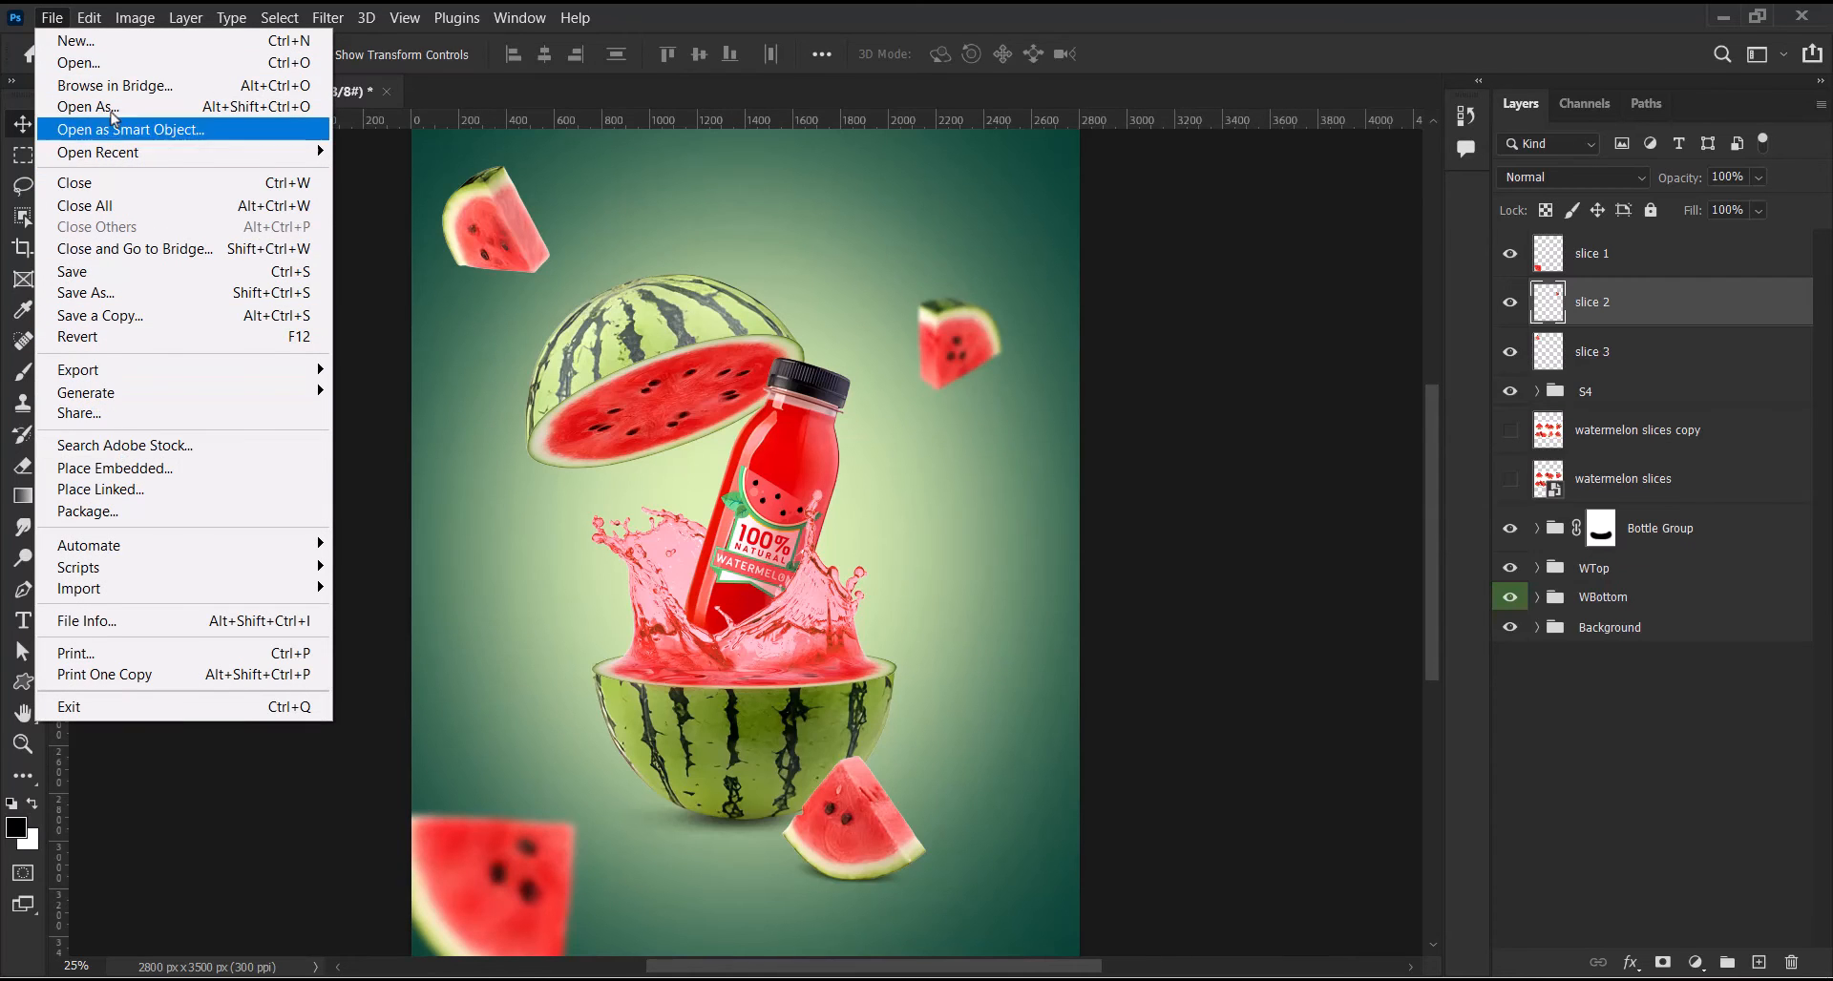
left_click(120, 467)
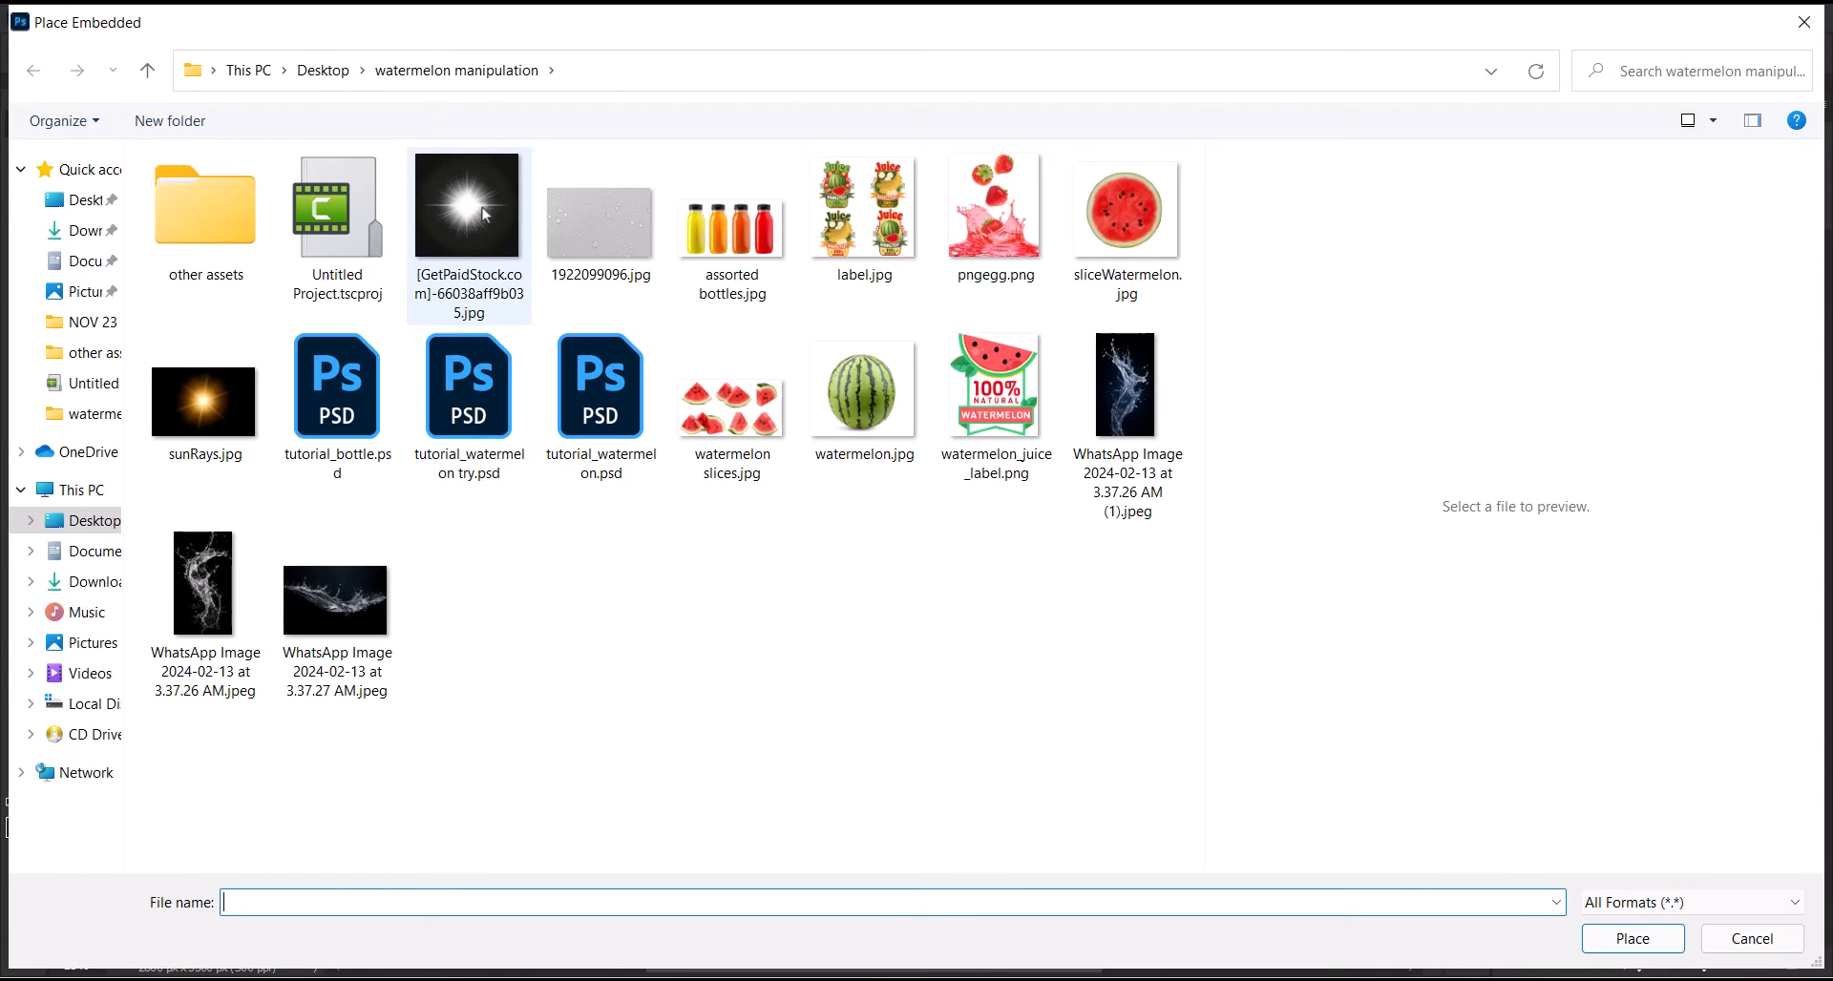
left_click(485, 214)
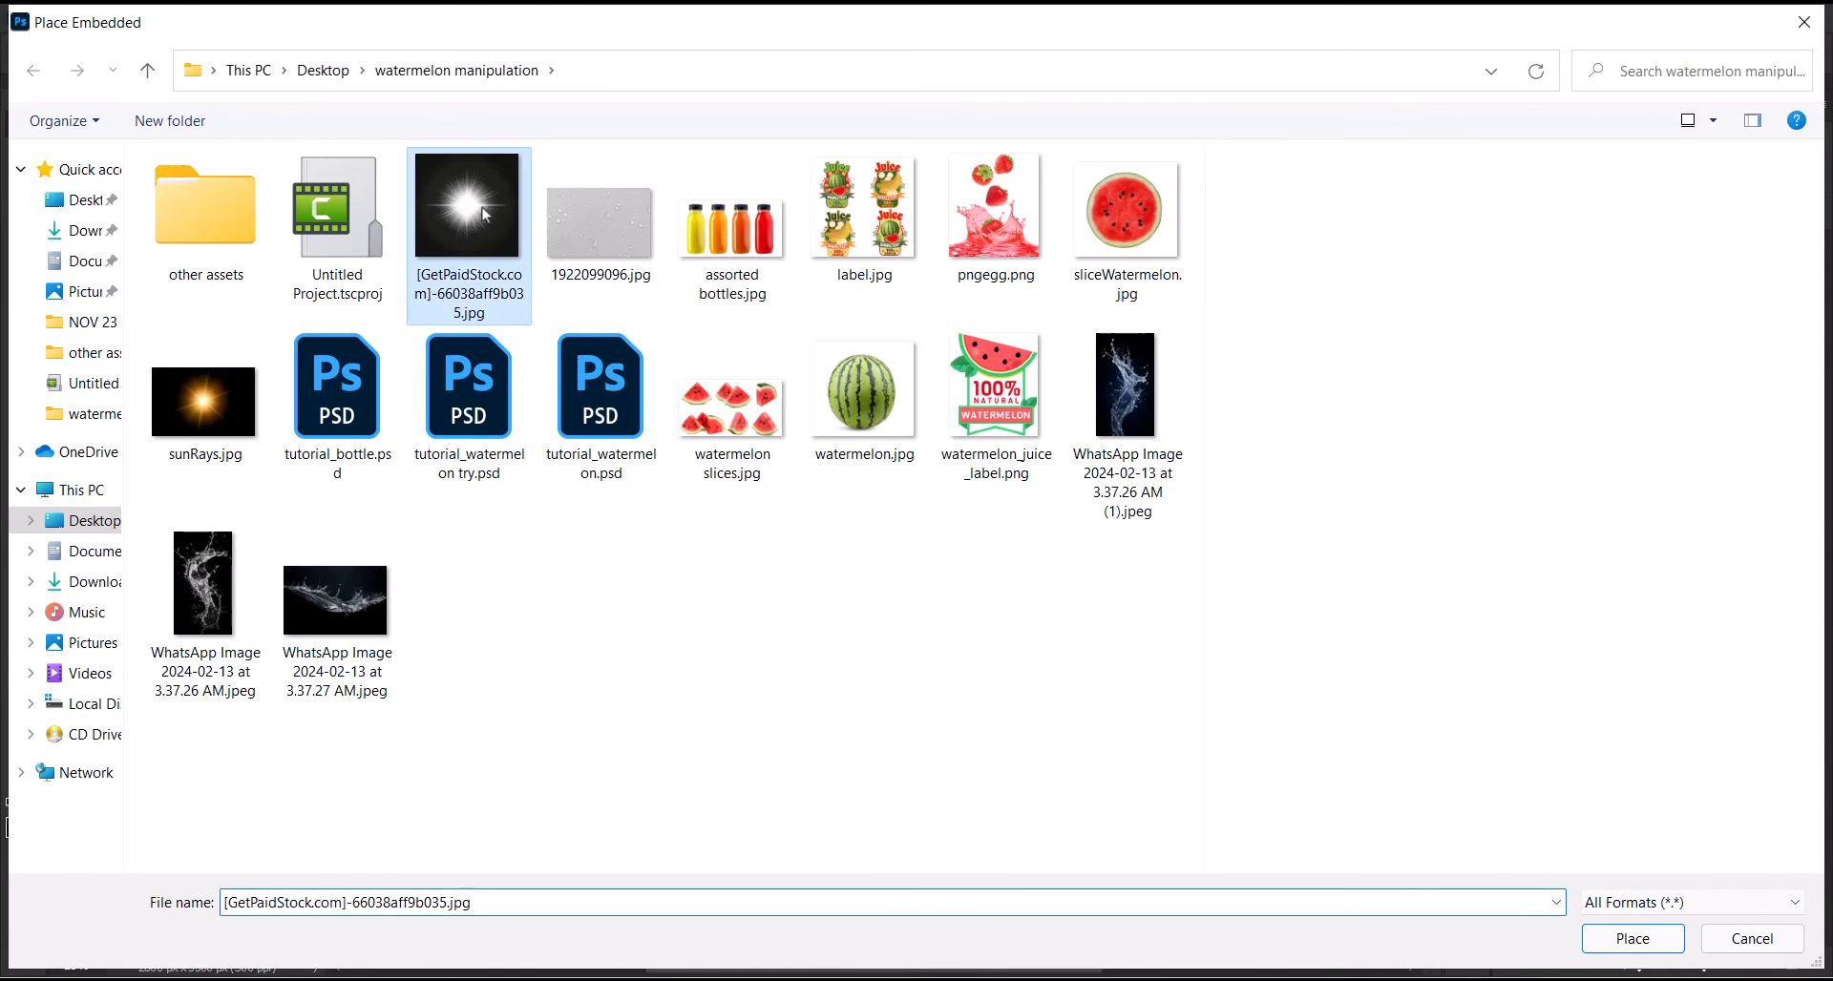
left_click(233, 423)
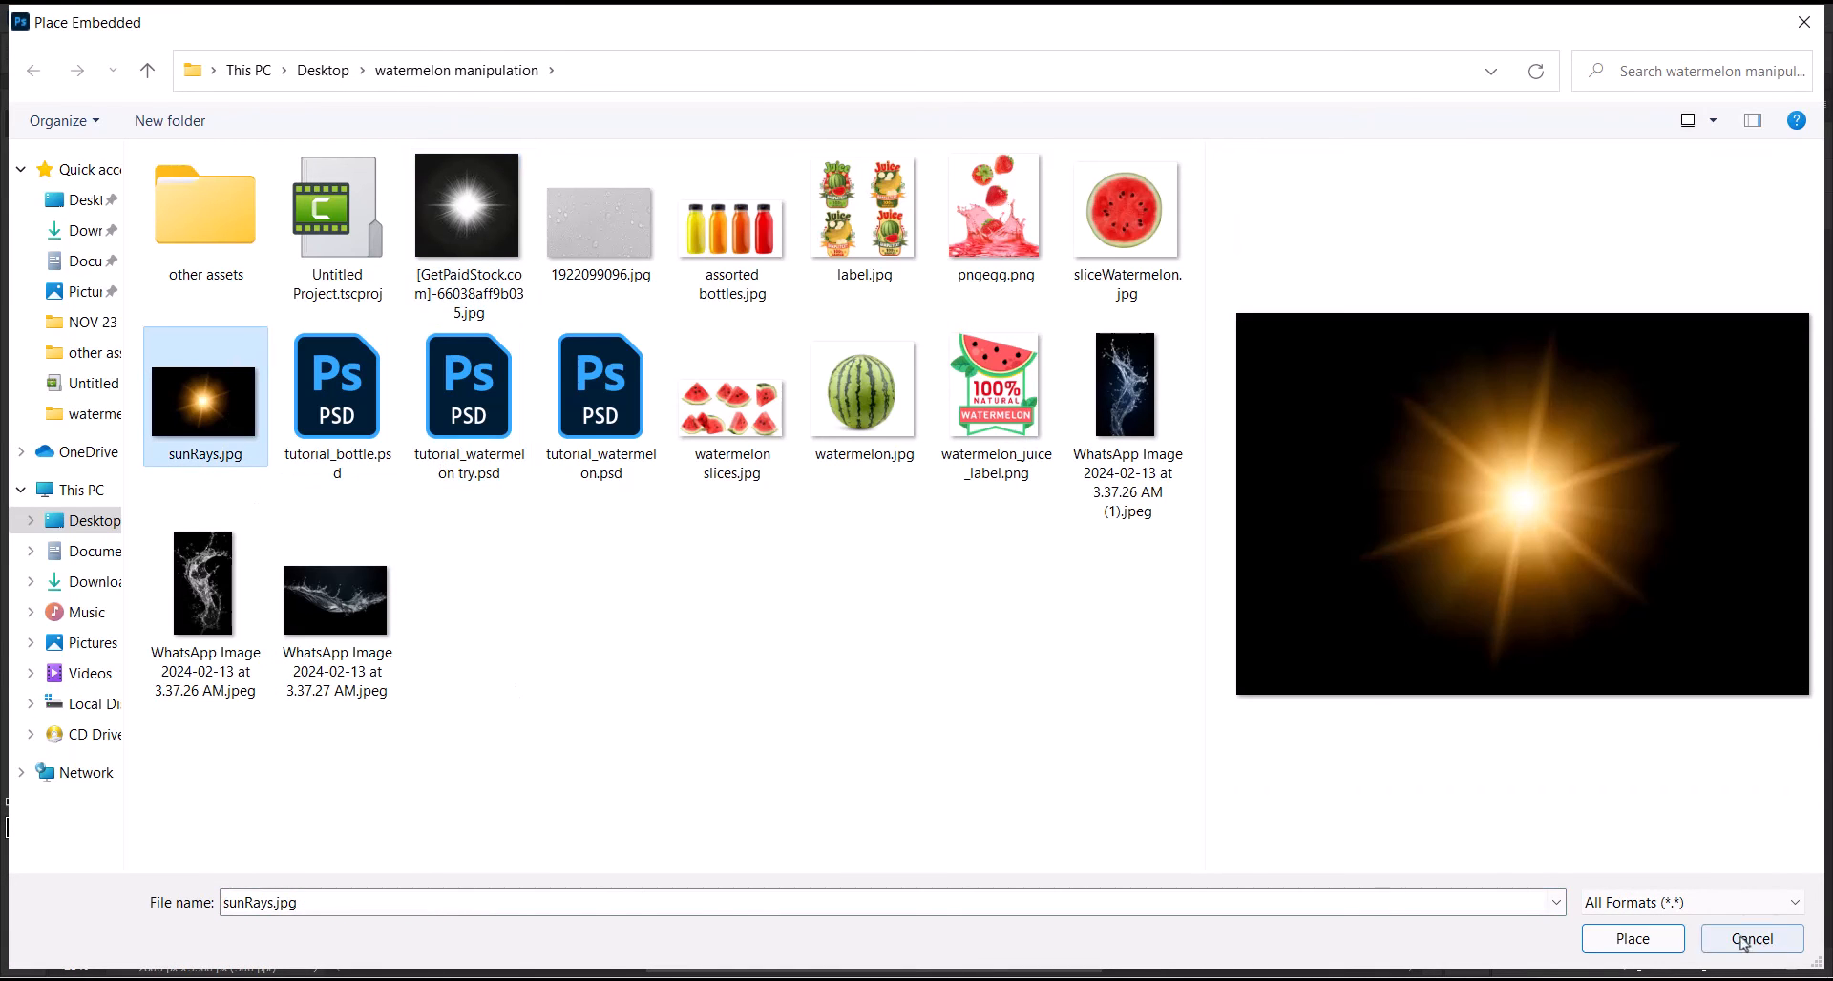
left_click(1630, 939)
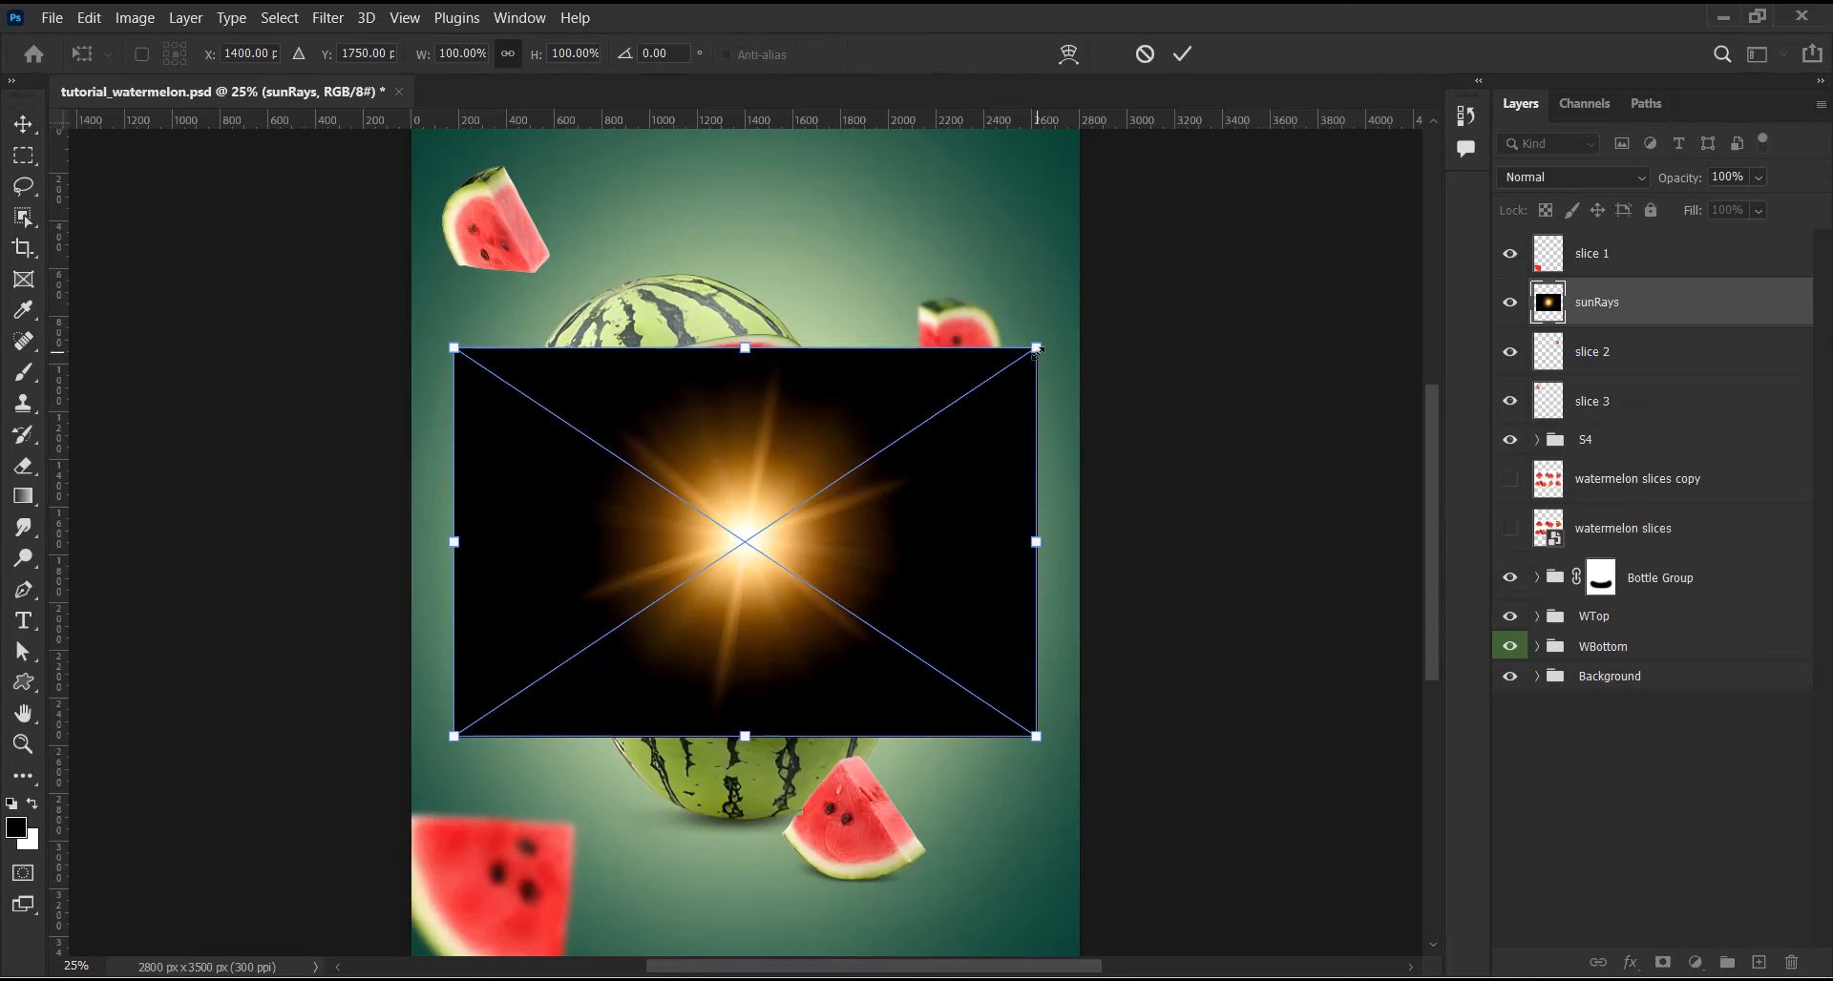
Scale the placed sunRays image up proportionally until it extends past both sides of the canvas, with the glow near the centre
left_click_drag(1036, 350, 1169, 260)
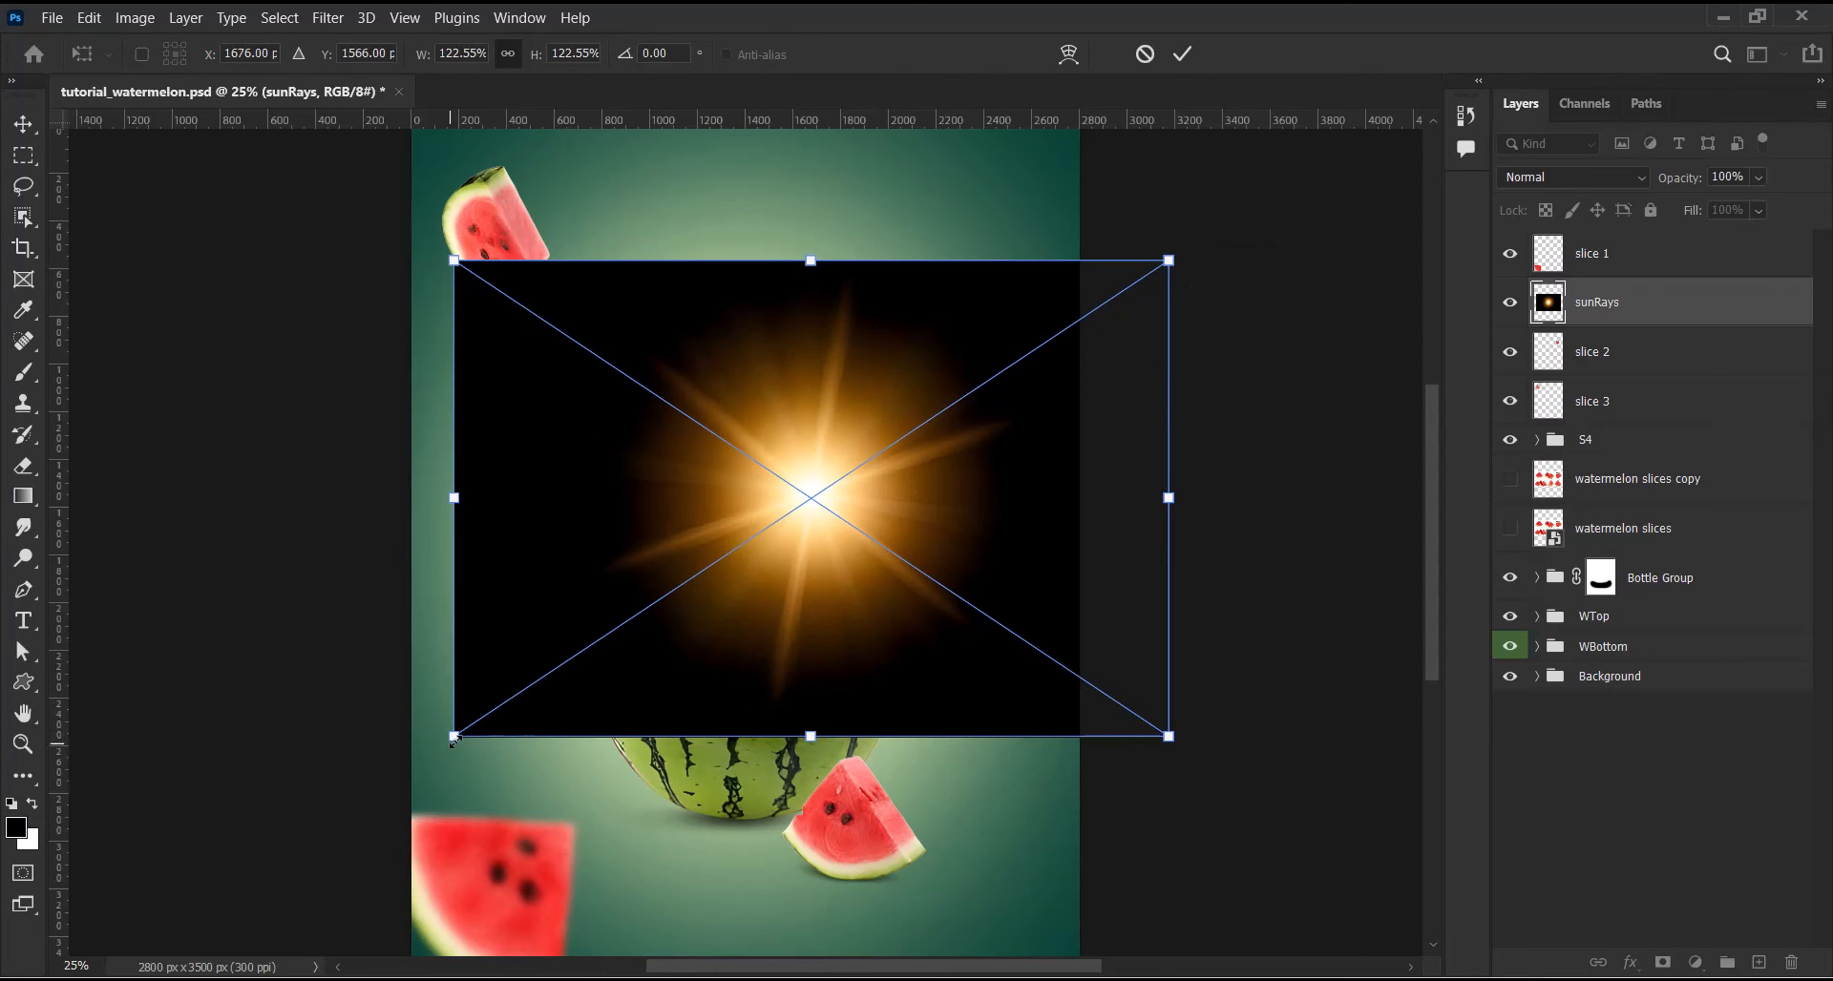
left_click_drag(454, 736, 289, 845)
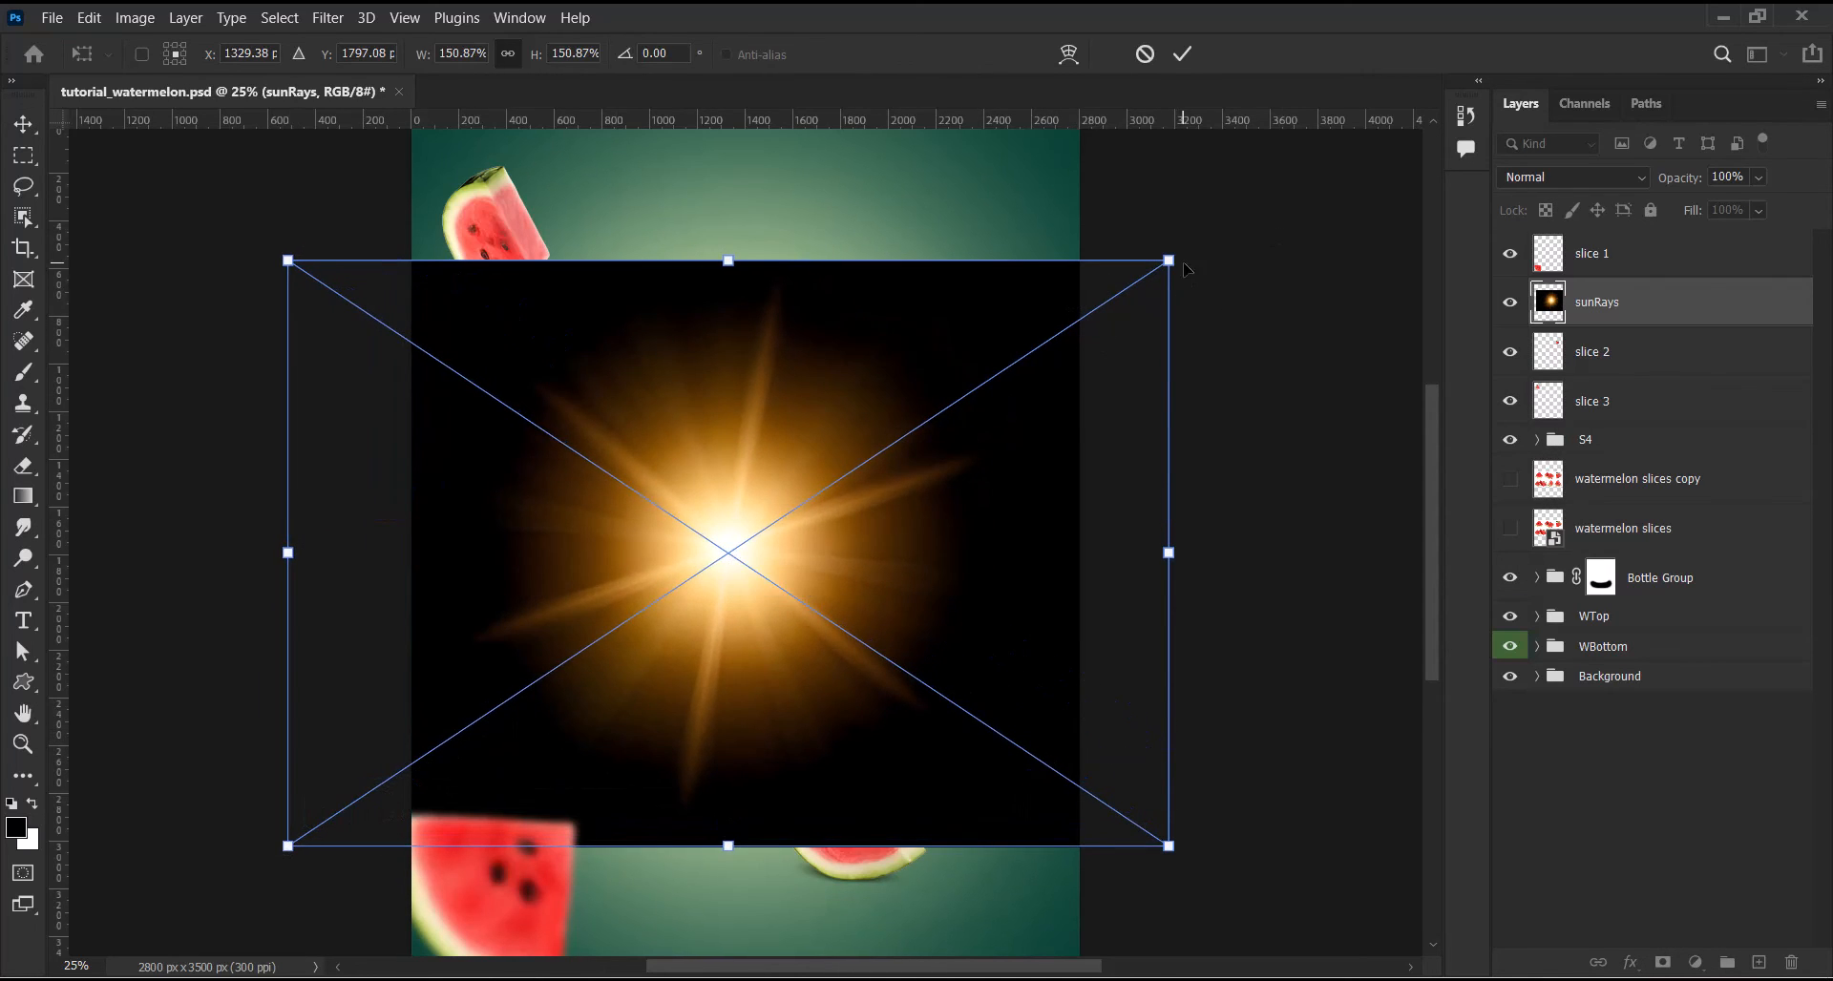
left_click_drag(1169, 259, 1232, 207)
key("Return")
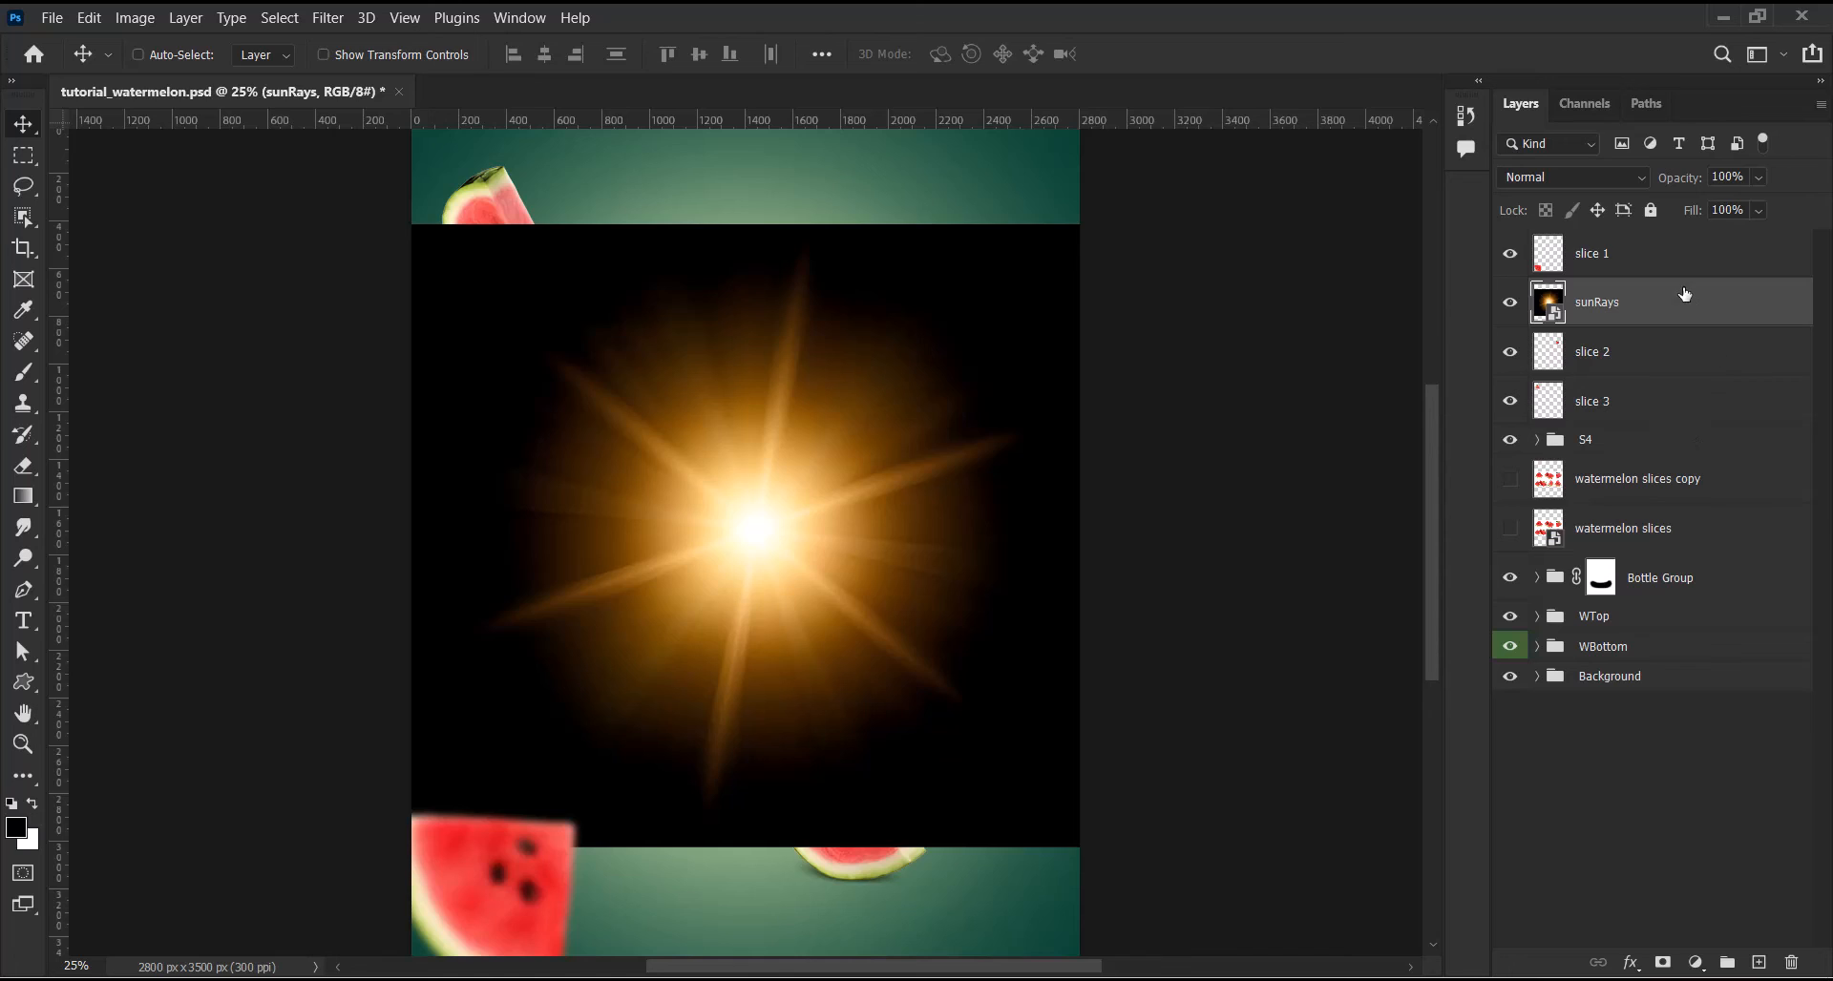
Move the sunRays layer directly below the Bottle Group and set its blend mode to Screen
left_click_drag(1669, 305, 1665, 598)
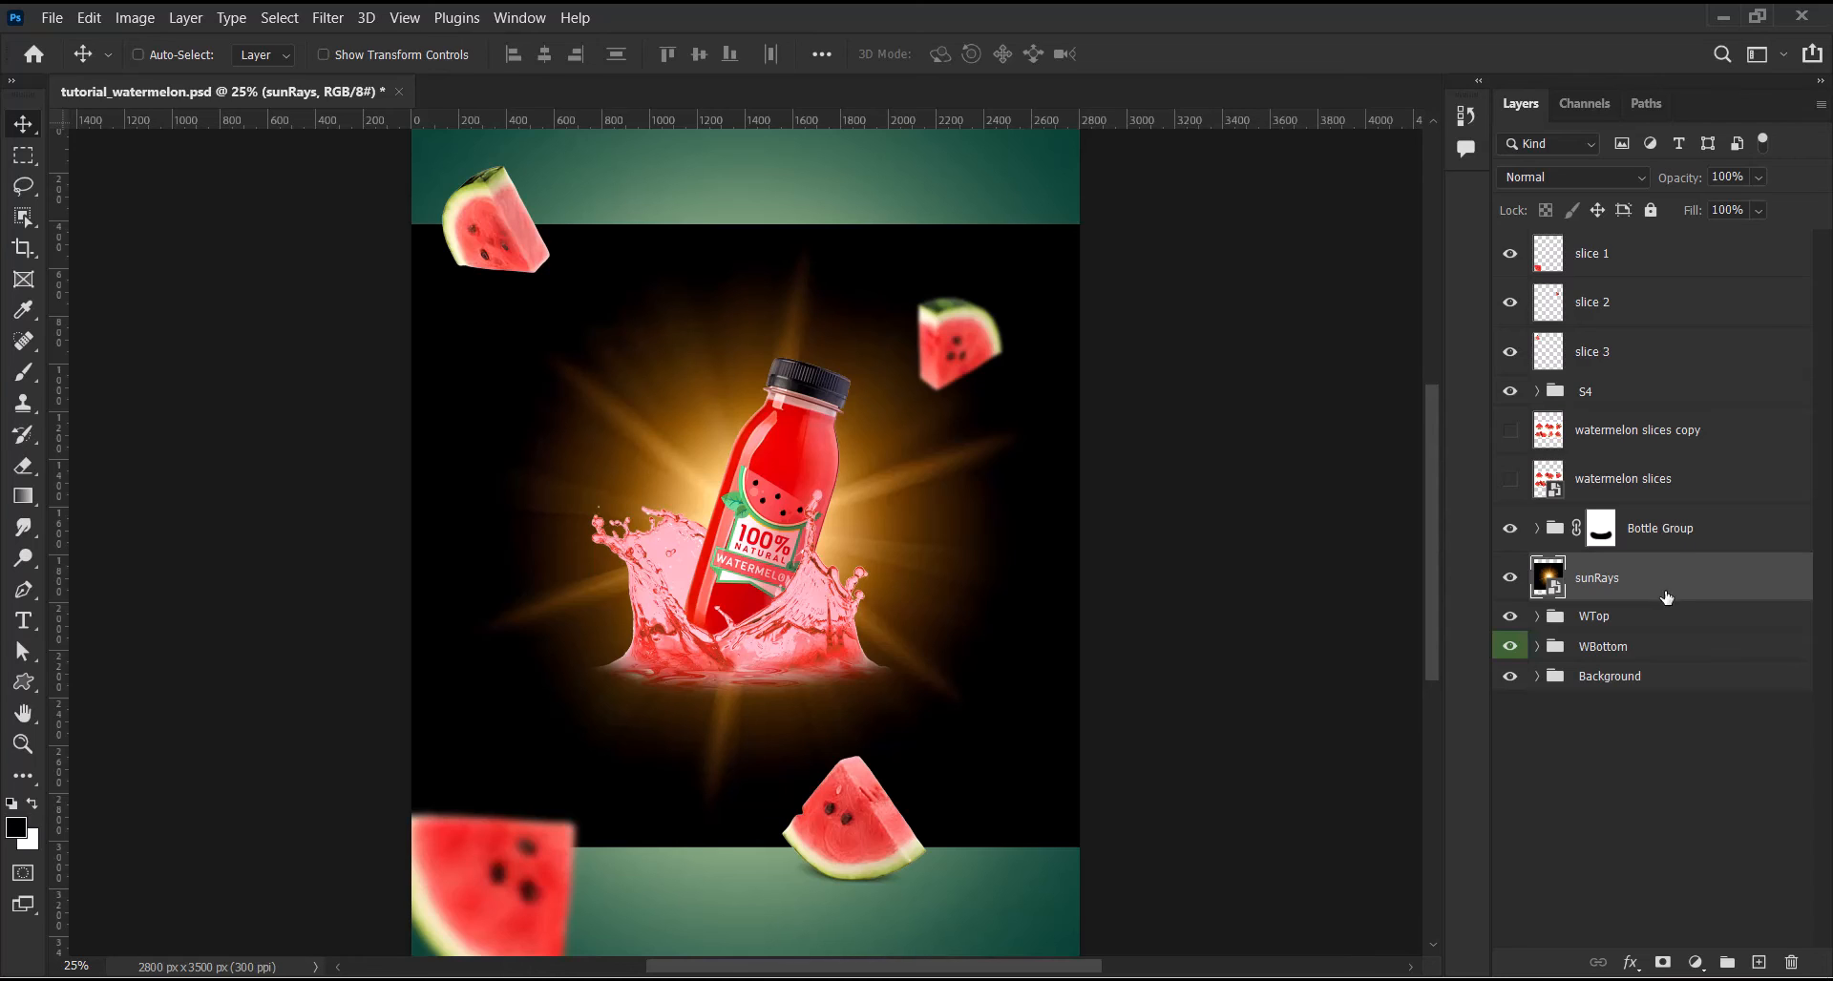
left_click(1620, 177)
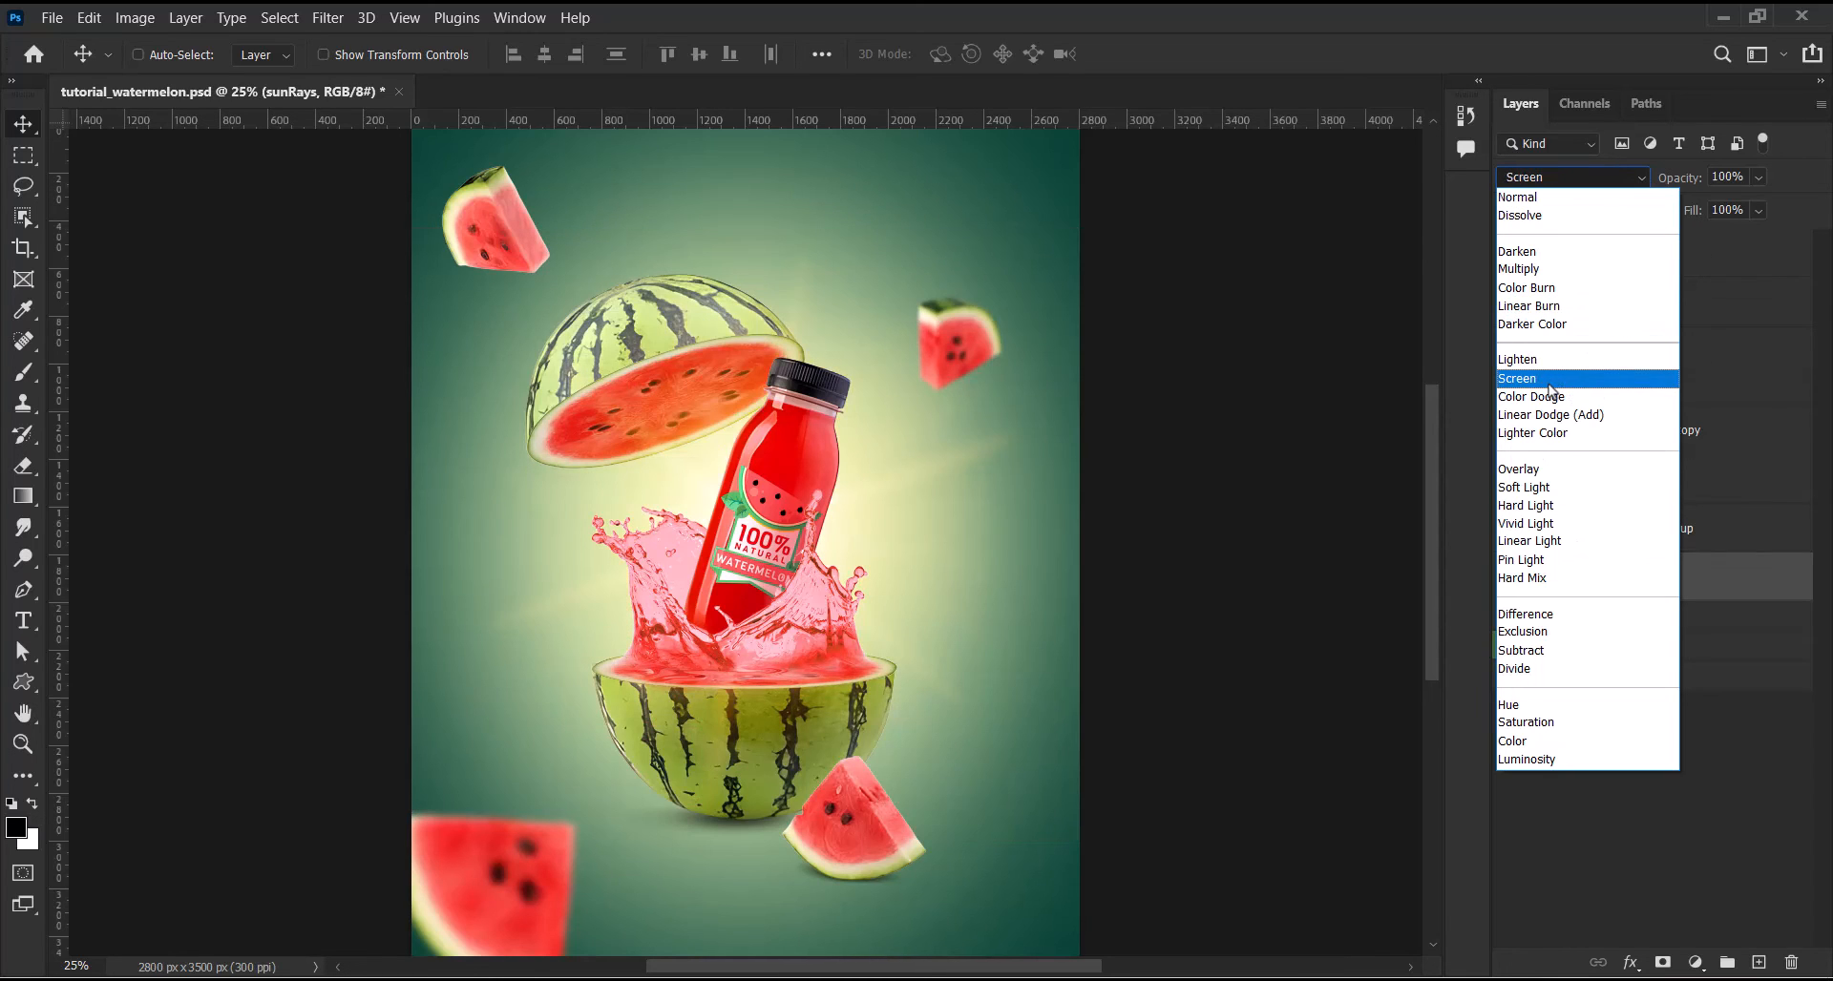
left_click(1548, 382)
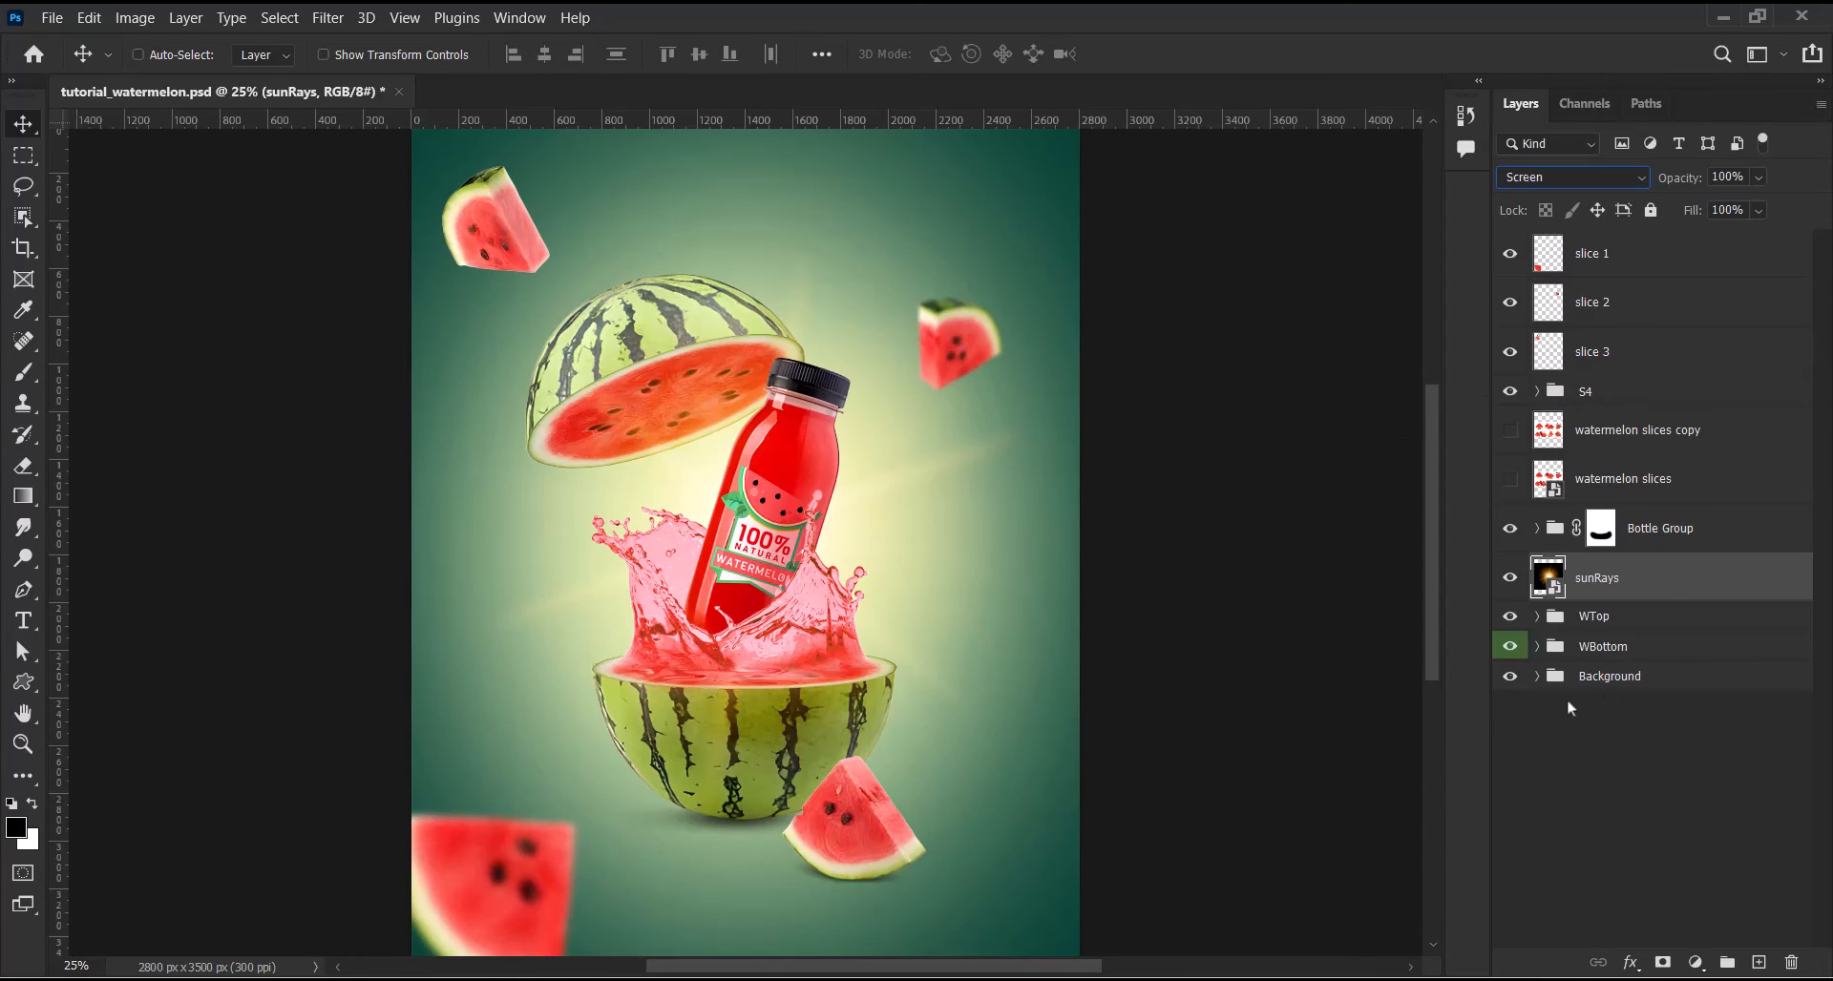
Recolour the Color Fill 1 layer in the Background group to a vivid medium green
left_click(1536, 676)
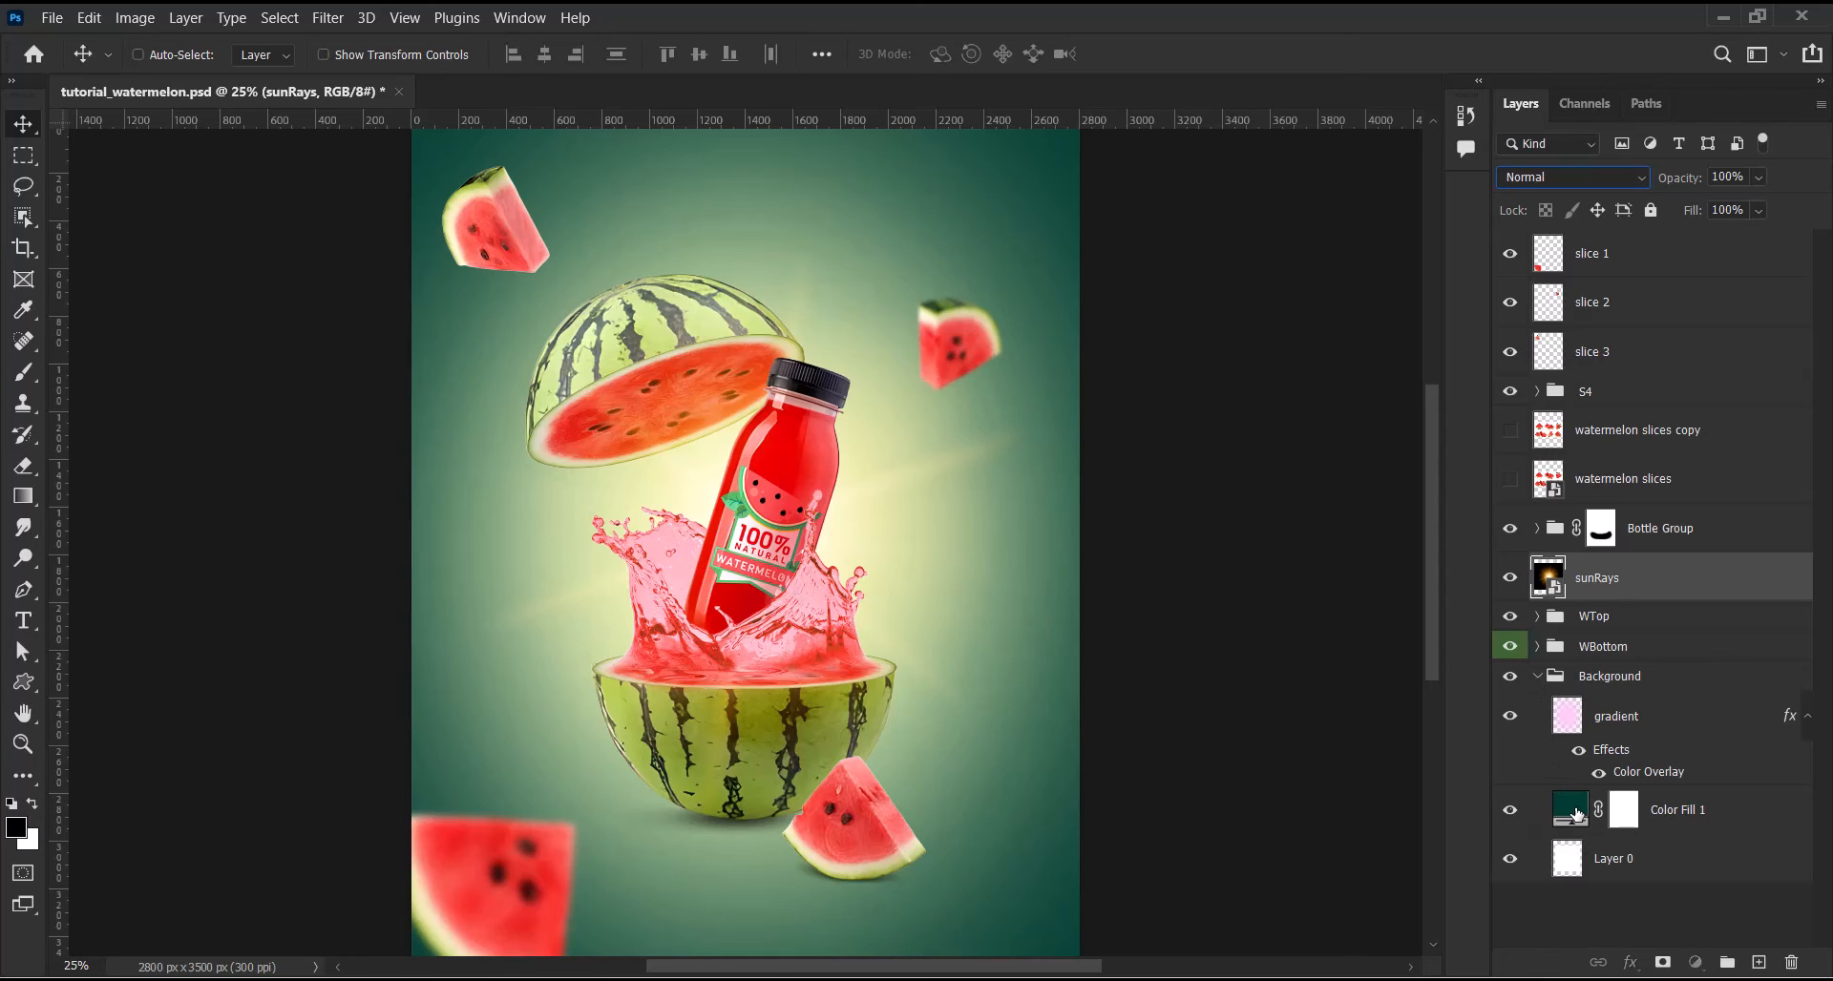
double_click(1576, 813)
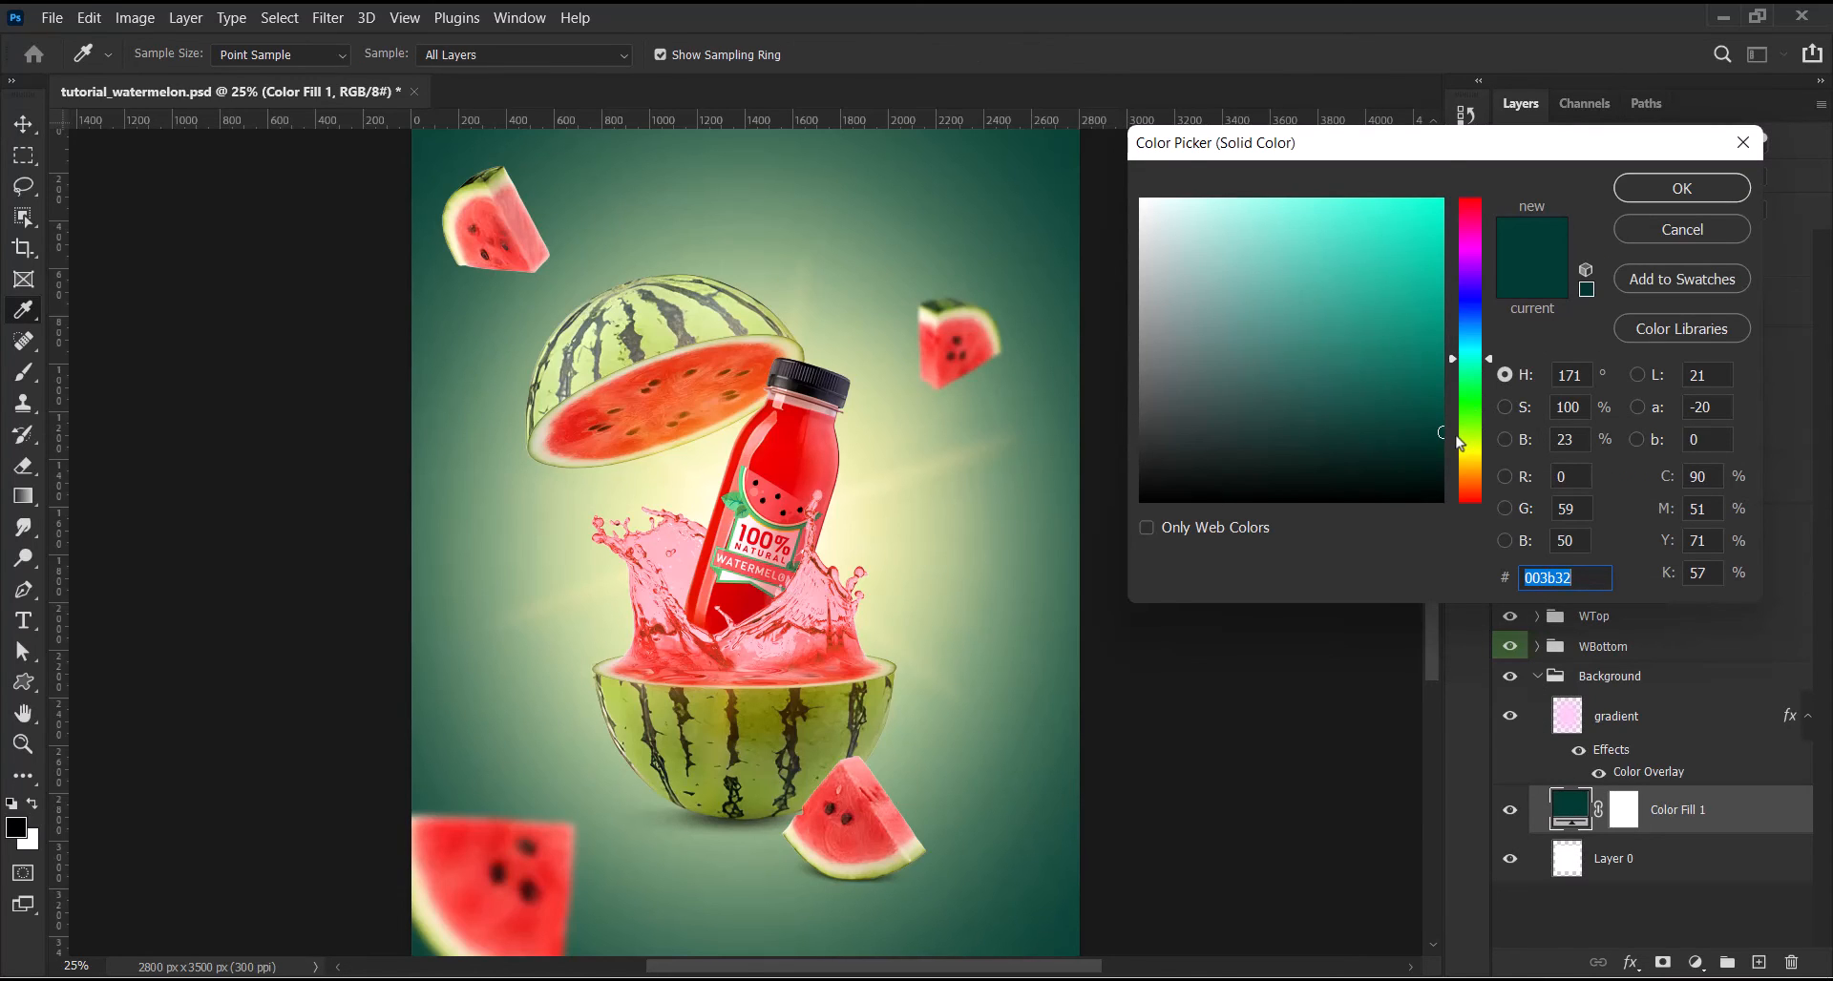
left_click(1471, 432)
mouse_move(1471, 432)
left_mouse_down()
mouse_move(1438, 308)
mouse_move(1448, 344)
left_mouse_up()
left_click(1695, 196)
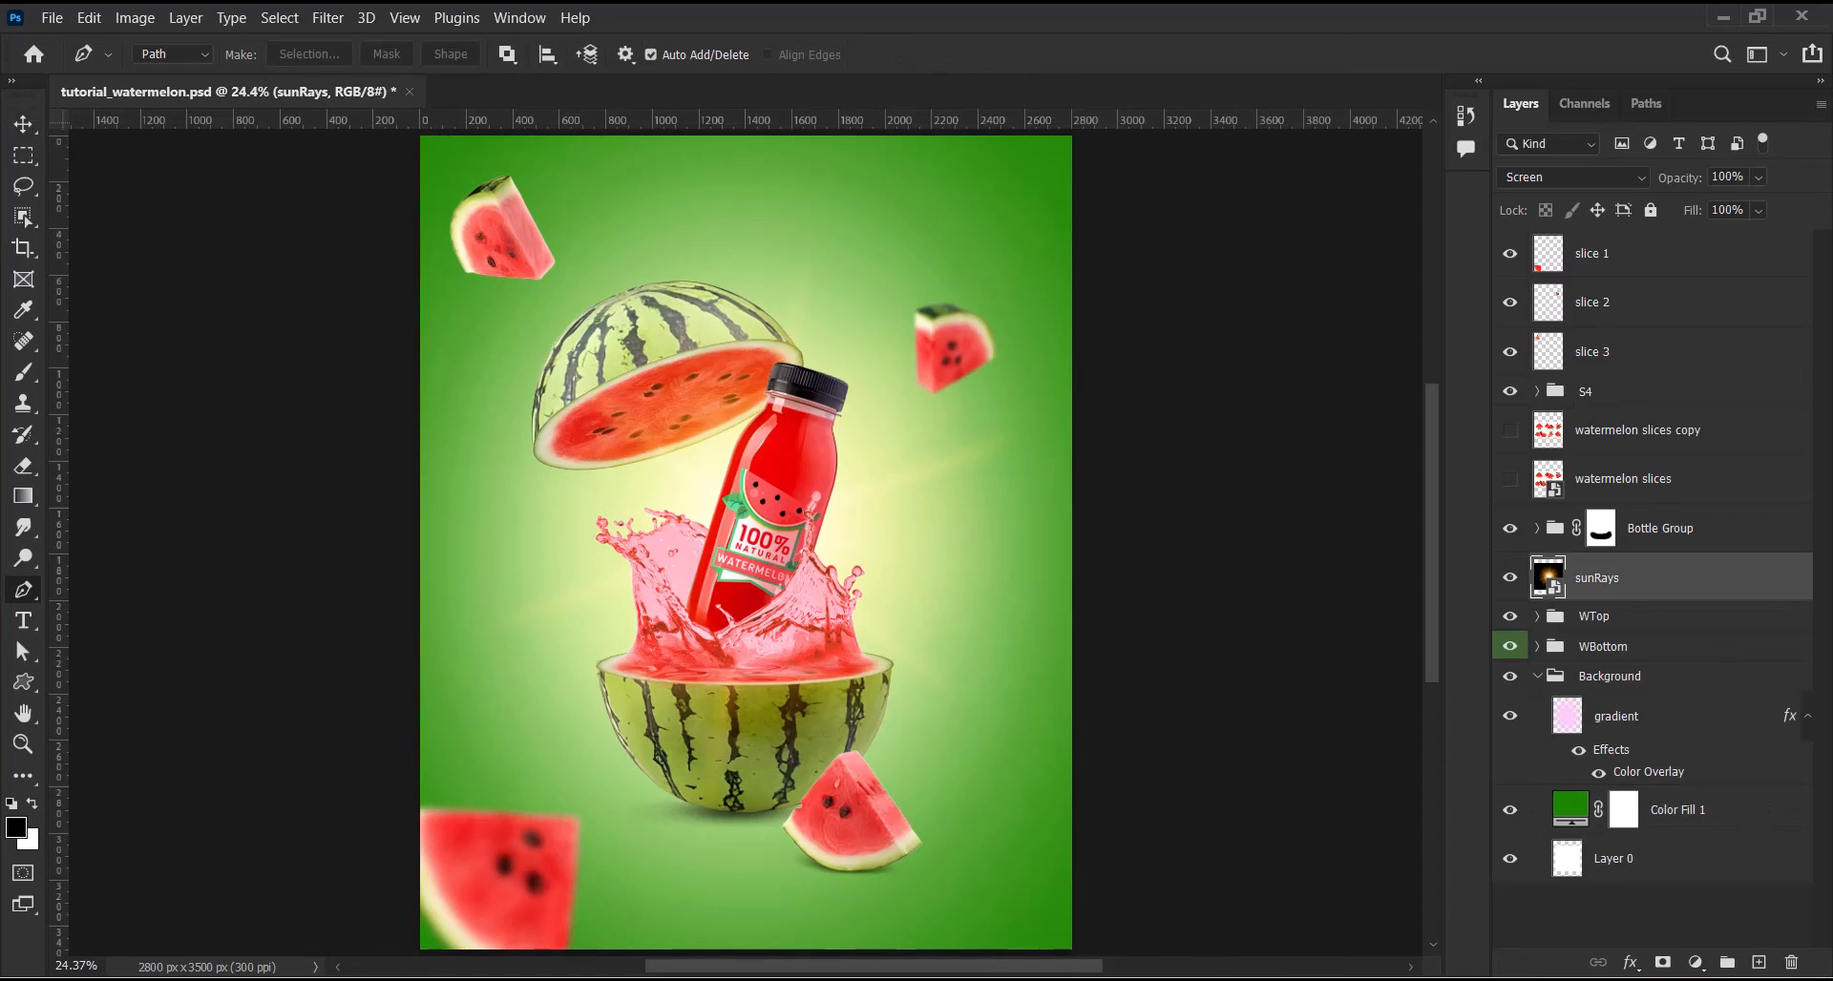
Add a Hue/Saturation adjustment clipped to the sunRays layer, with Hue -61 and Saturation -46
left_click(1695, 962)
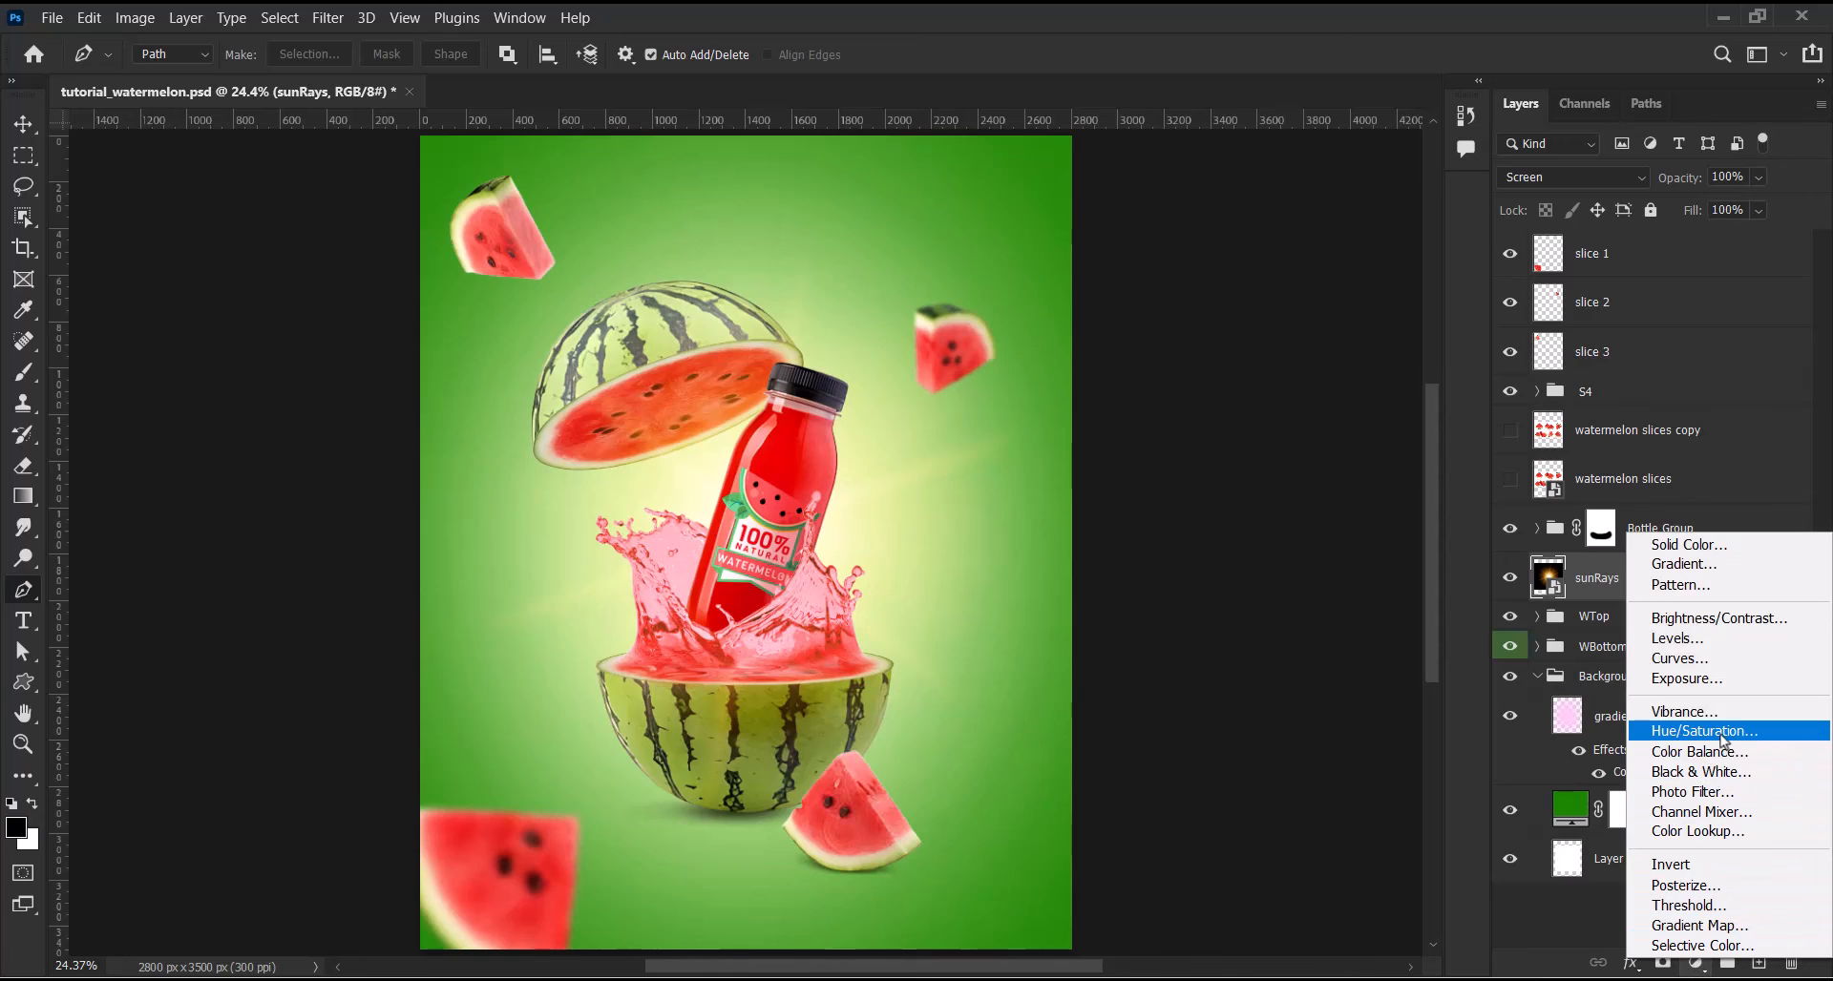
left_click(1720, 731)
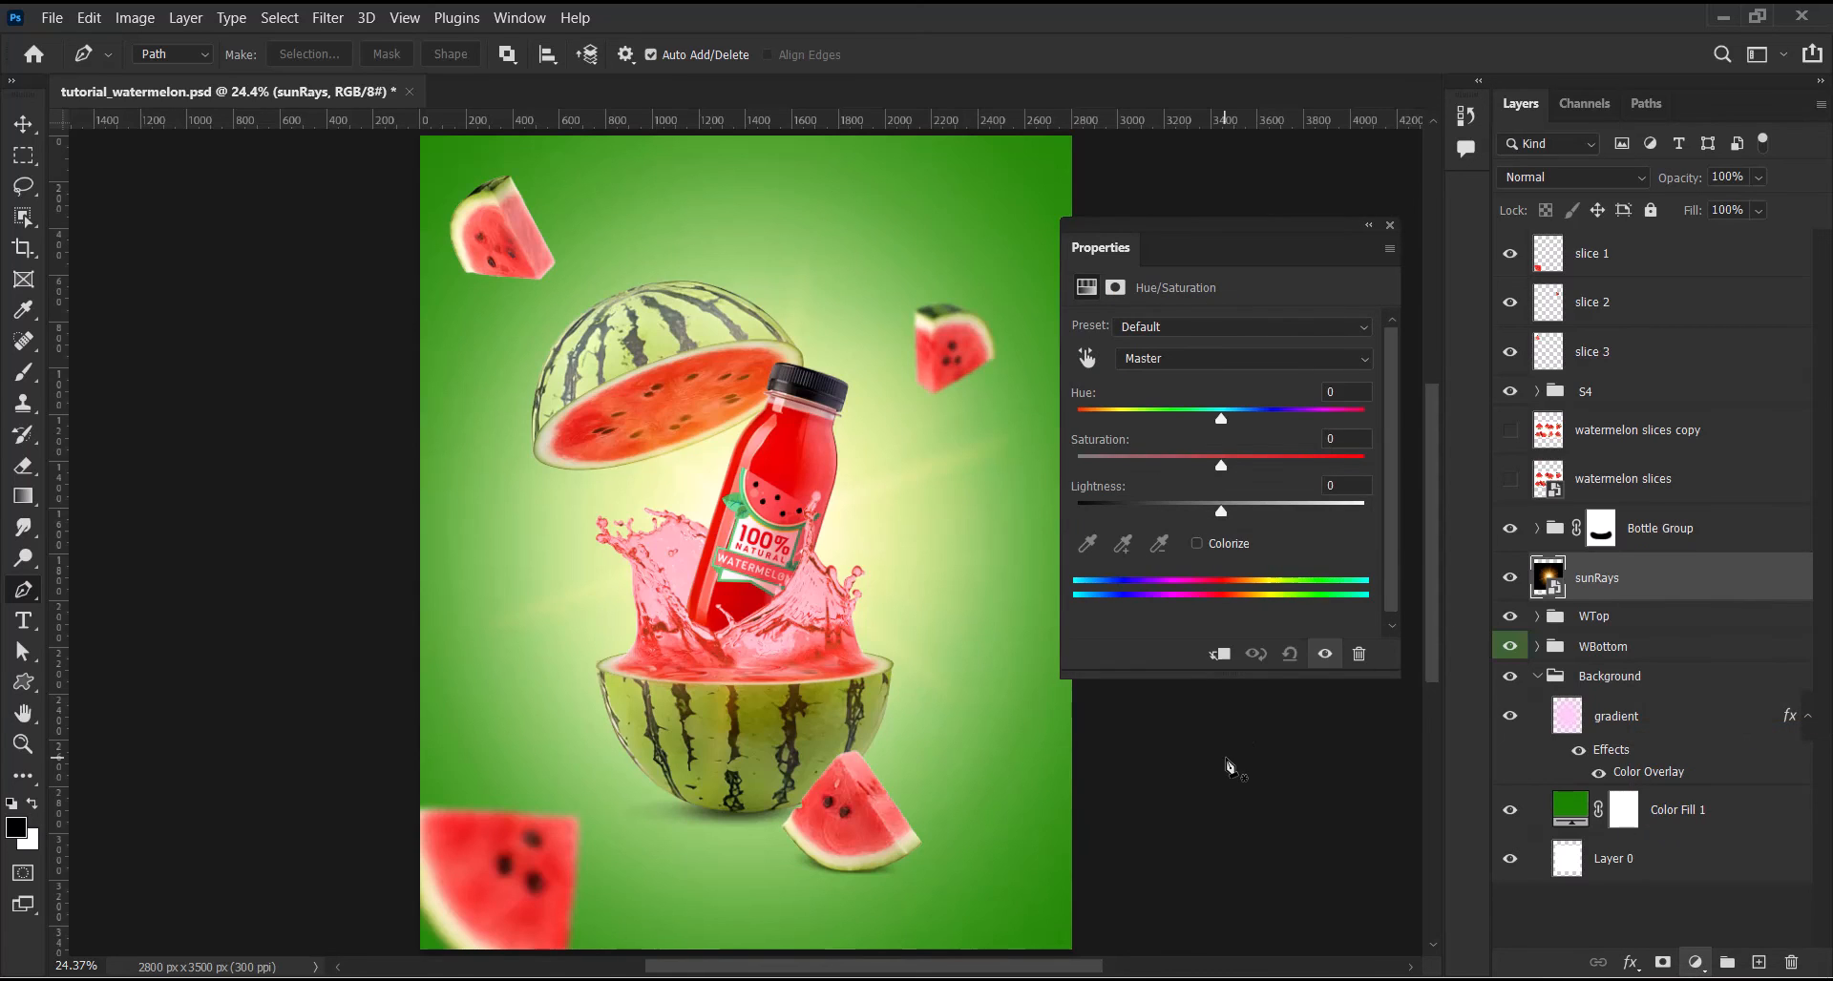
left_click(1219, 654)
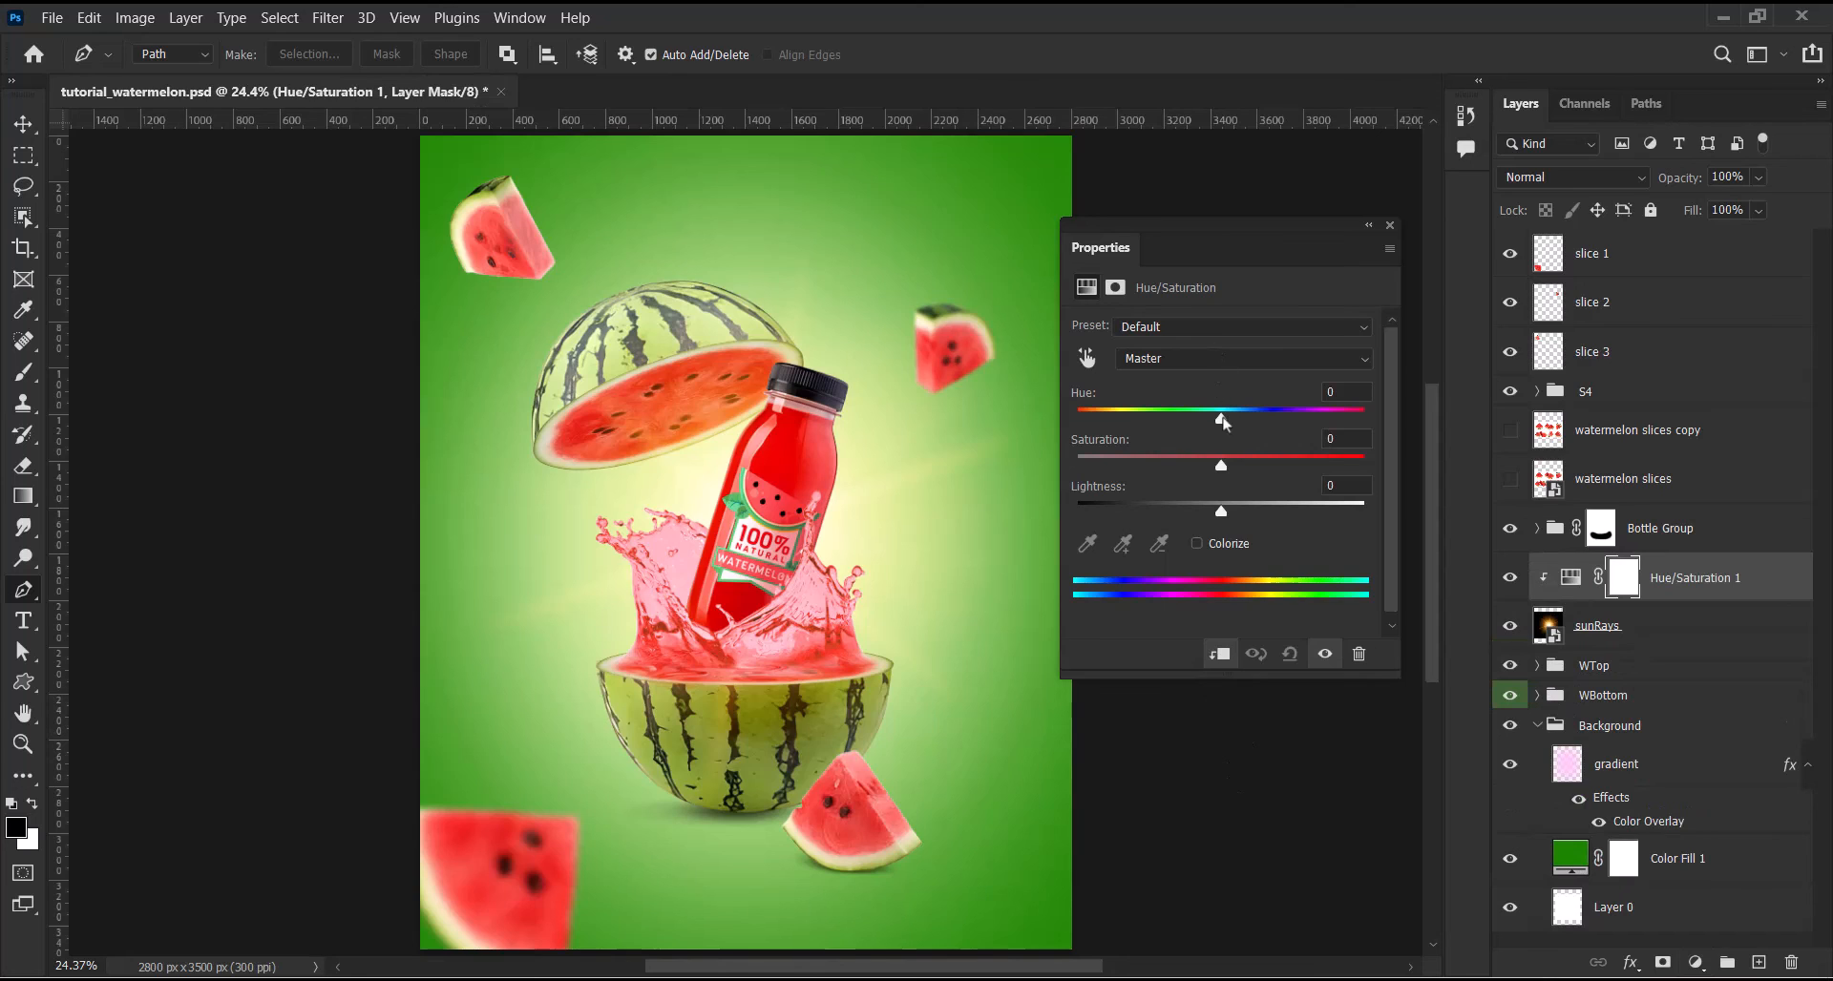
left_click_drag(1221, 421, 1150, 416)
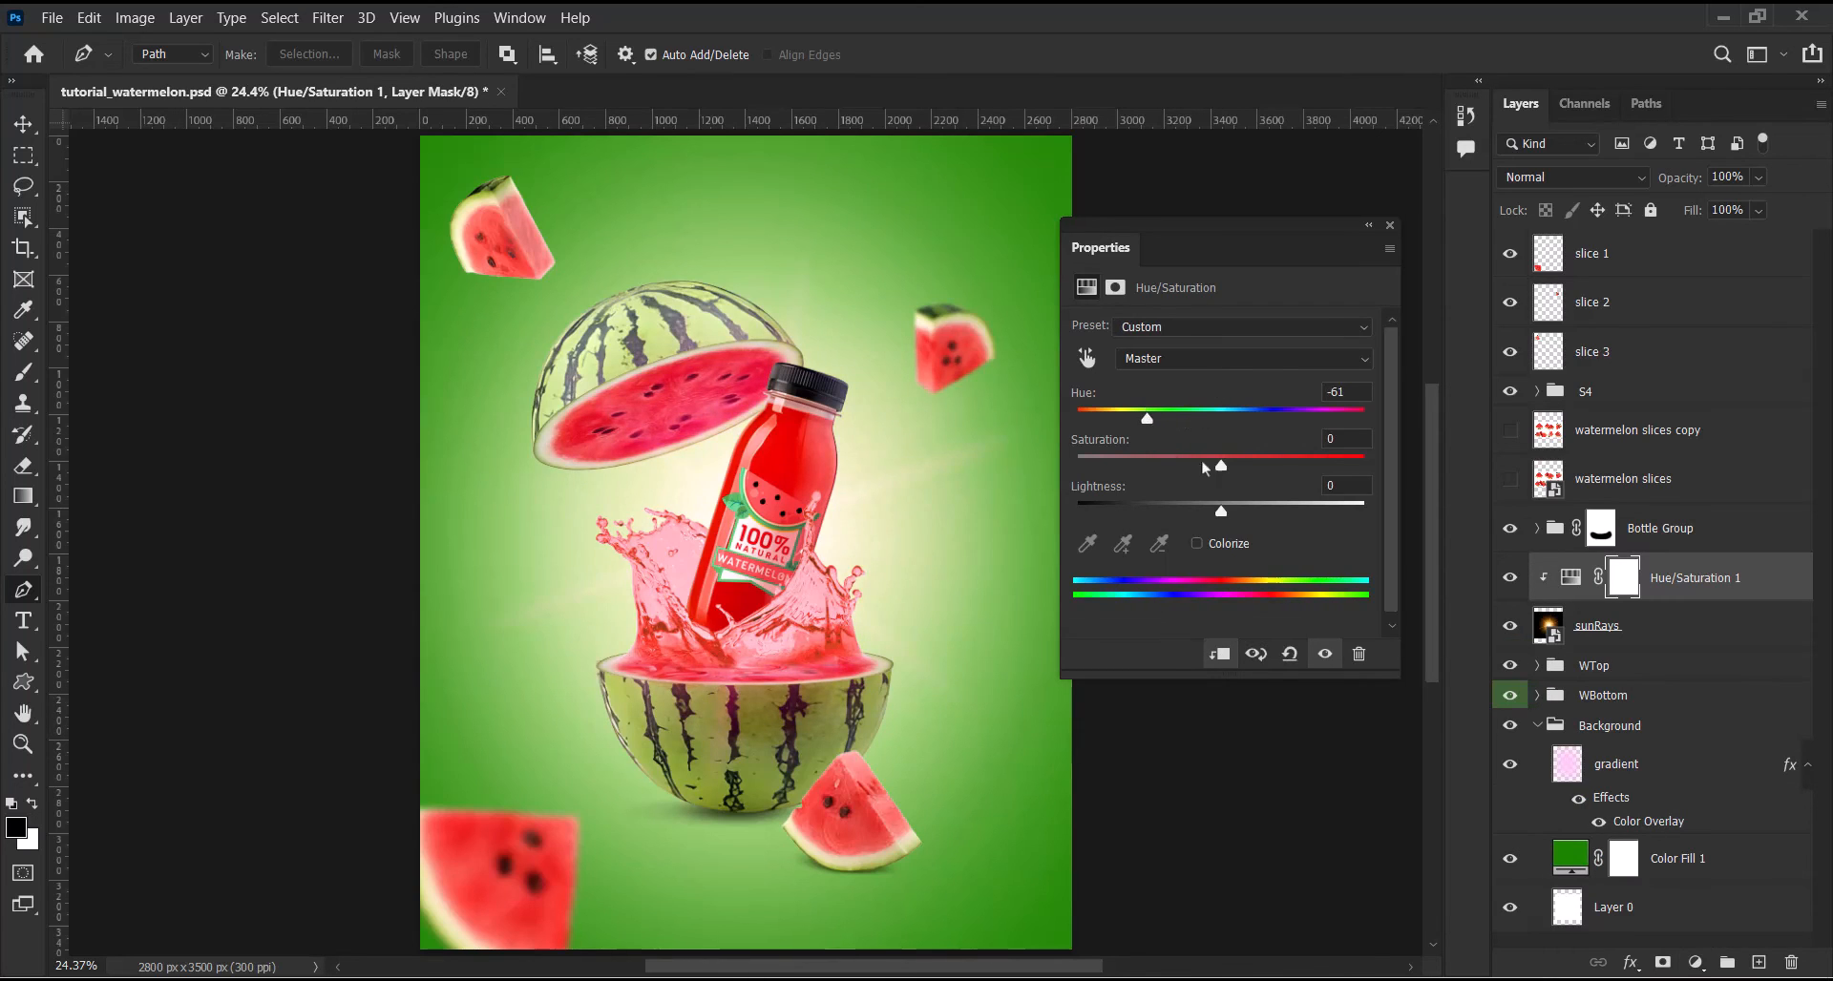
left_click_drag(1222, 471, 1159, 467)
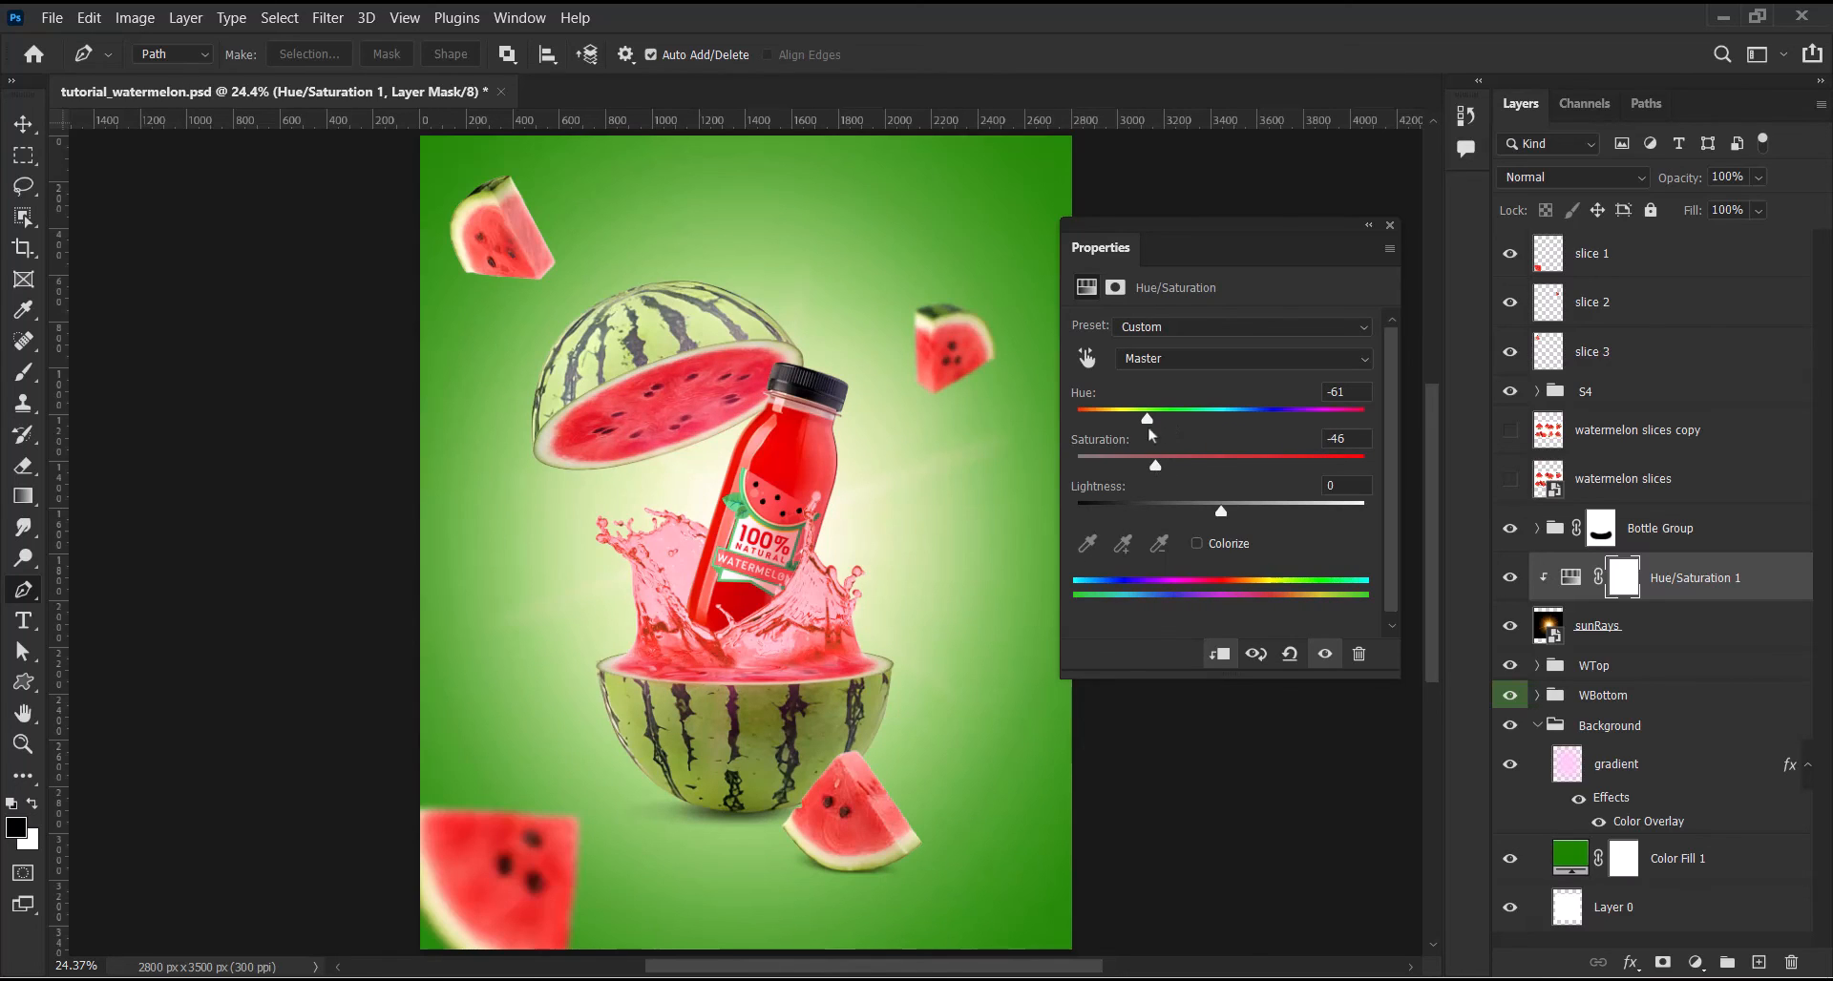
Create a new empty layer at the top of the Background group, above the gradient layer
left_click(1537, 725)
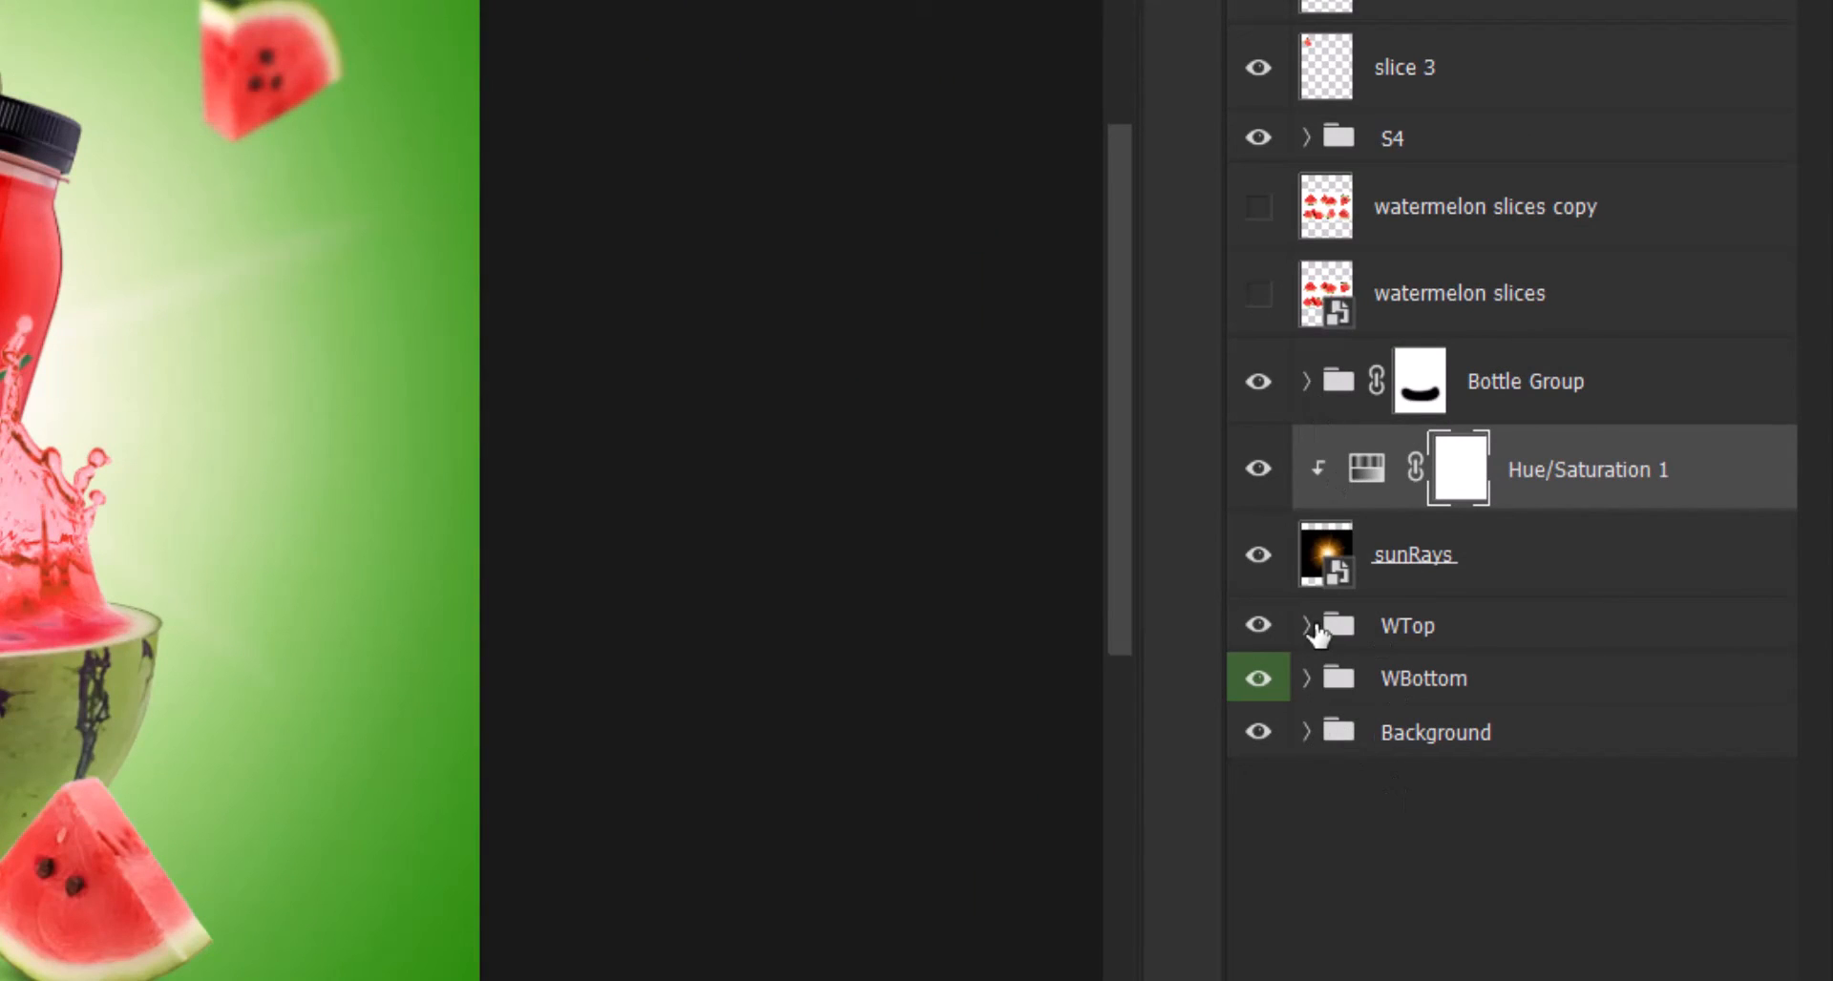
left_click(1307, 732)
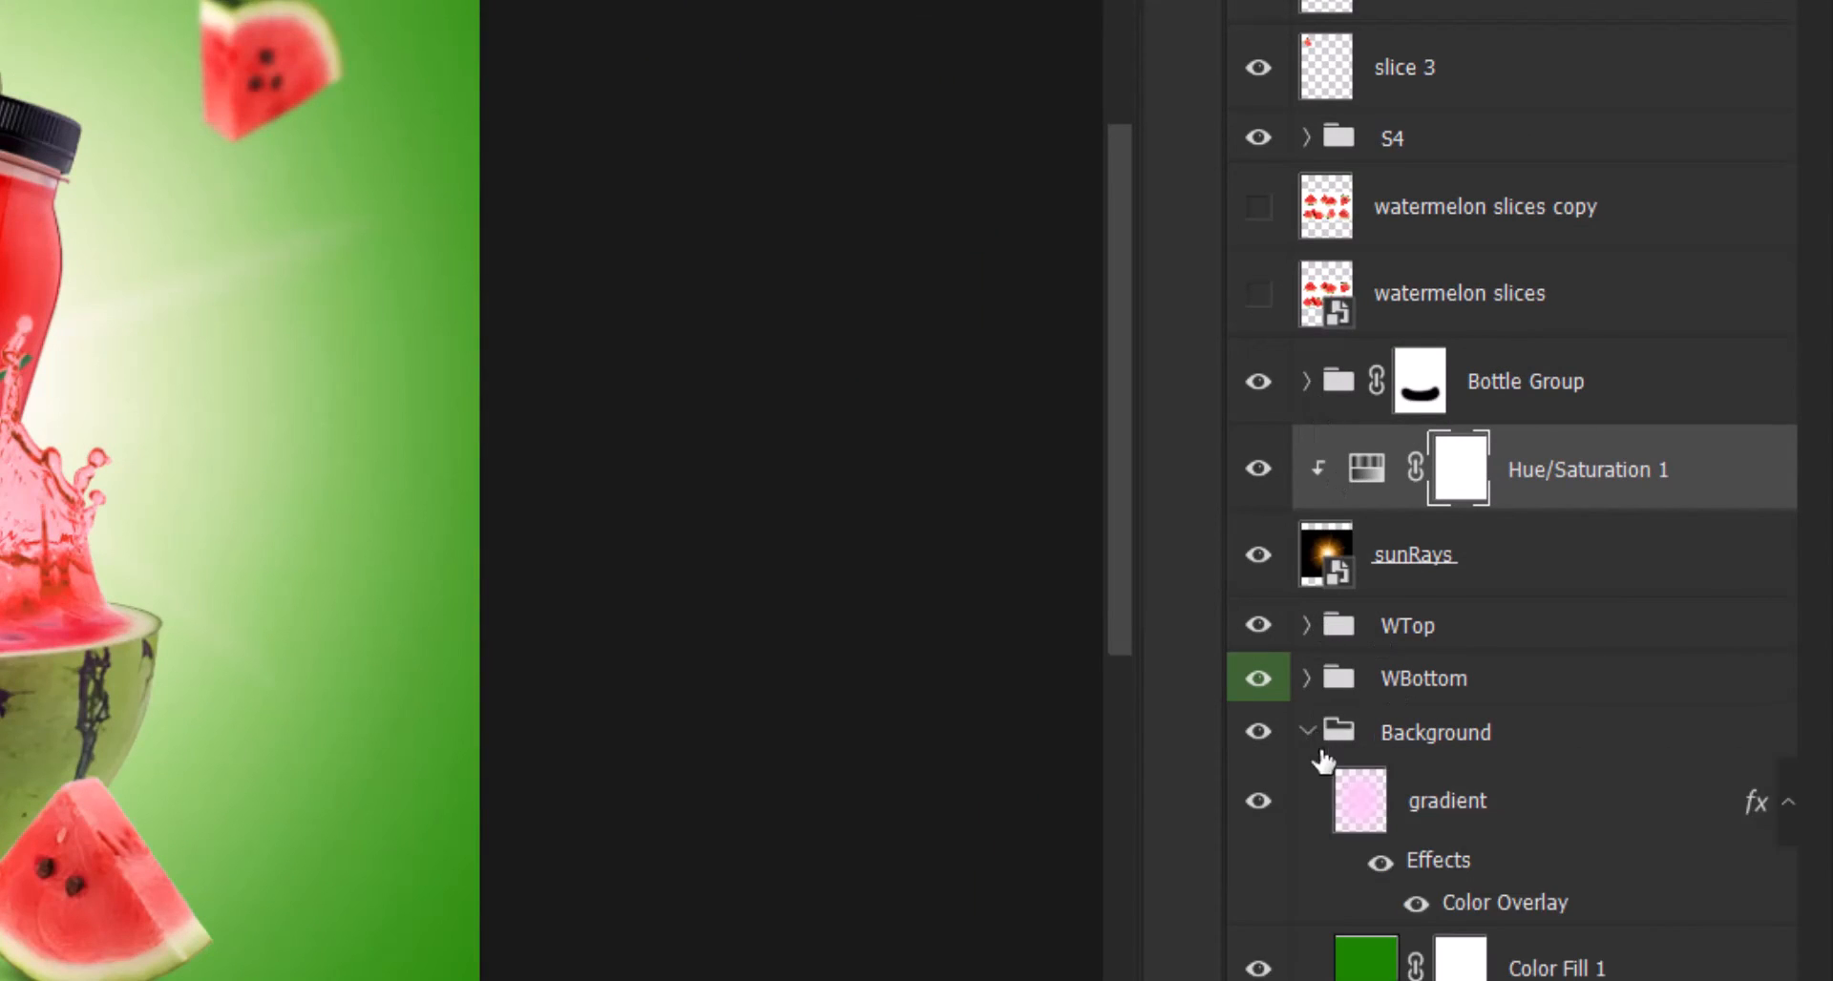
left_click(1480, 741)
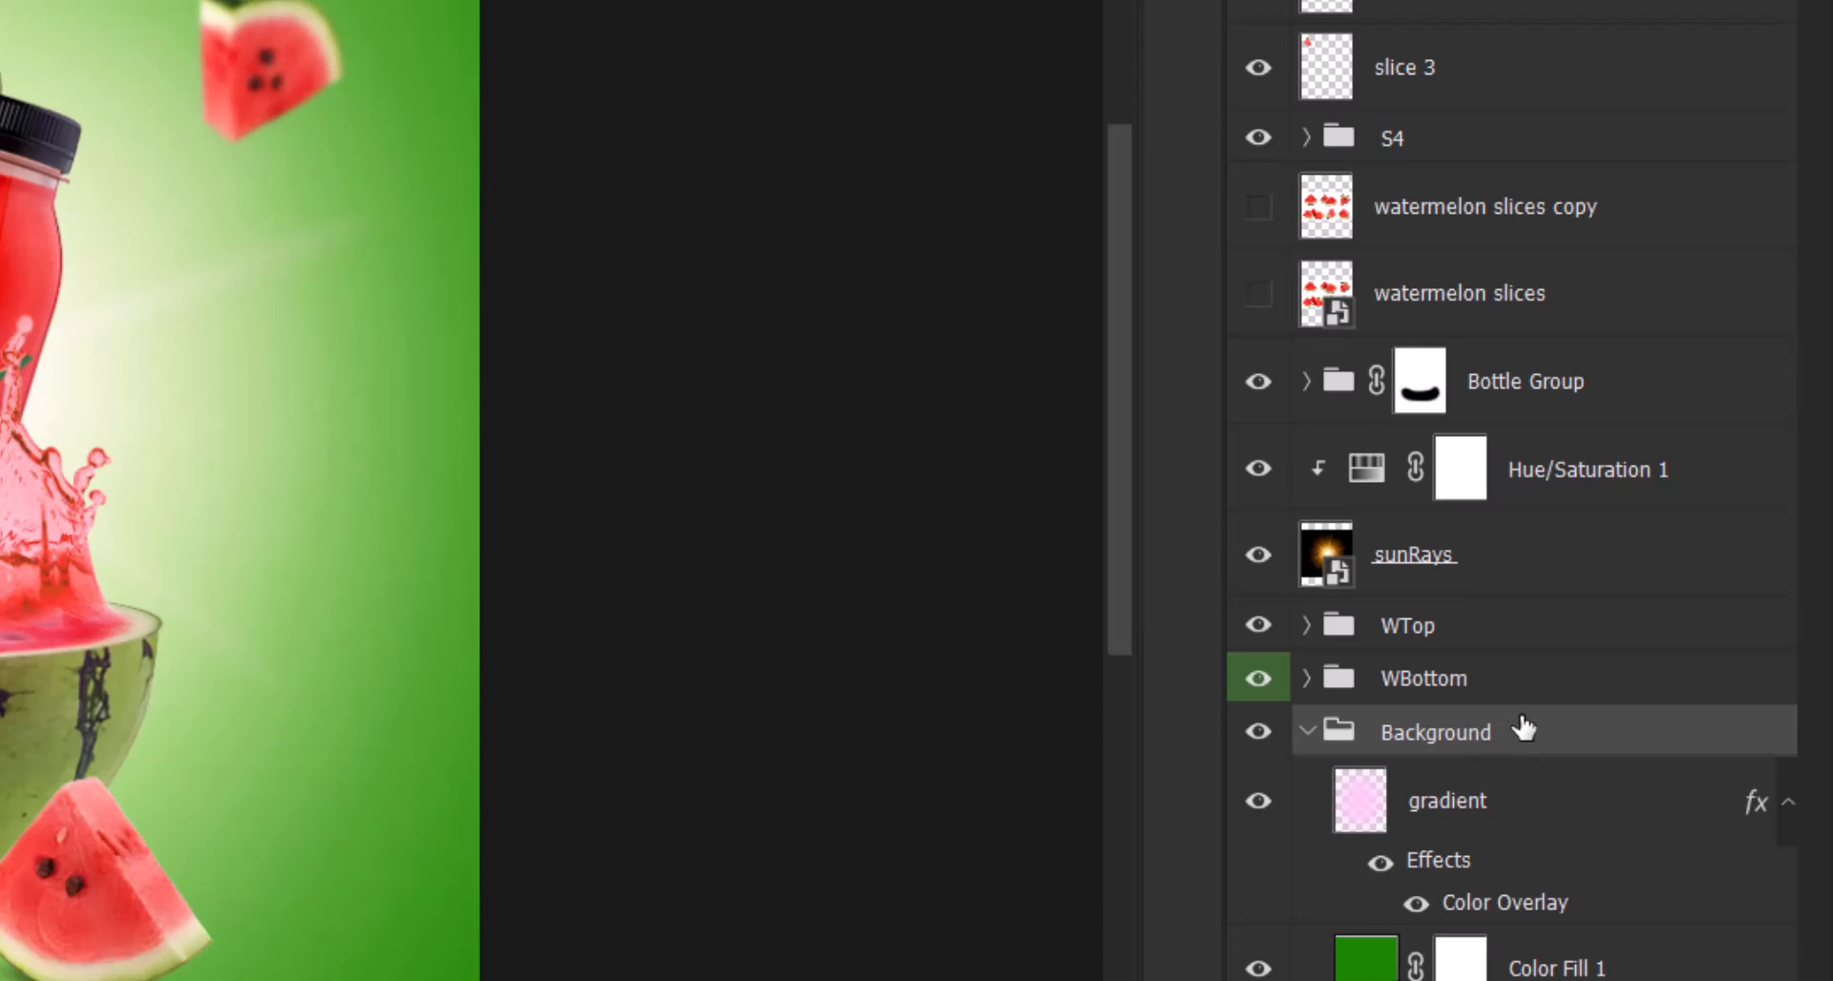
key("ctrl+shift+alt+n")
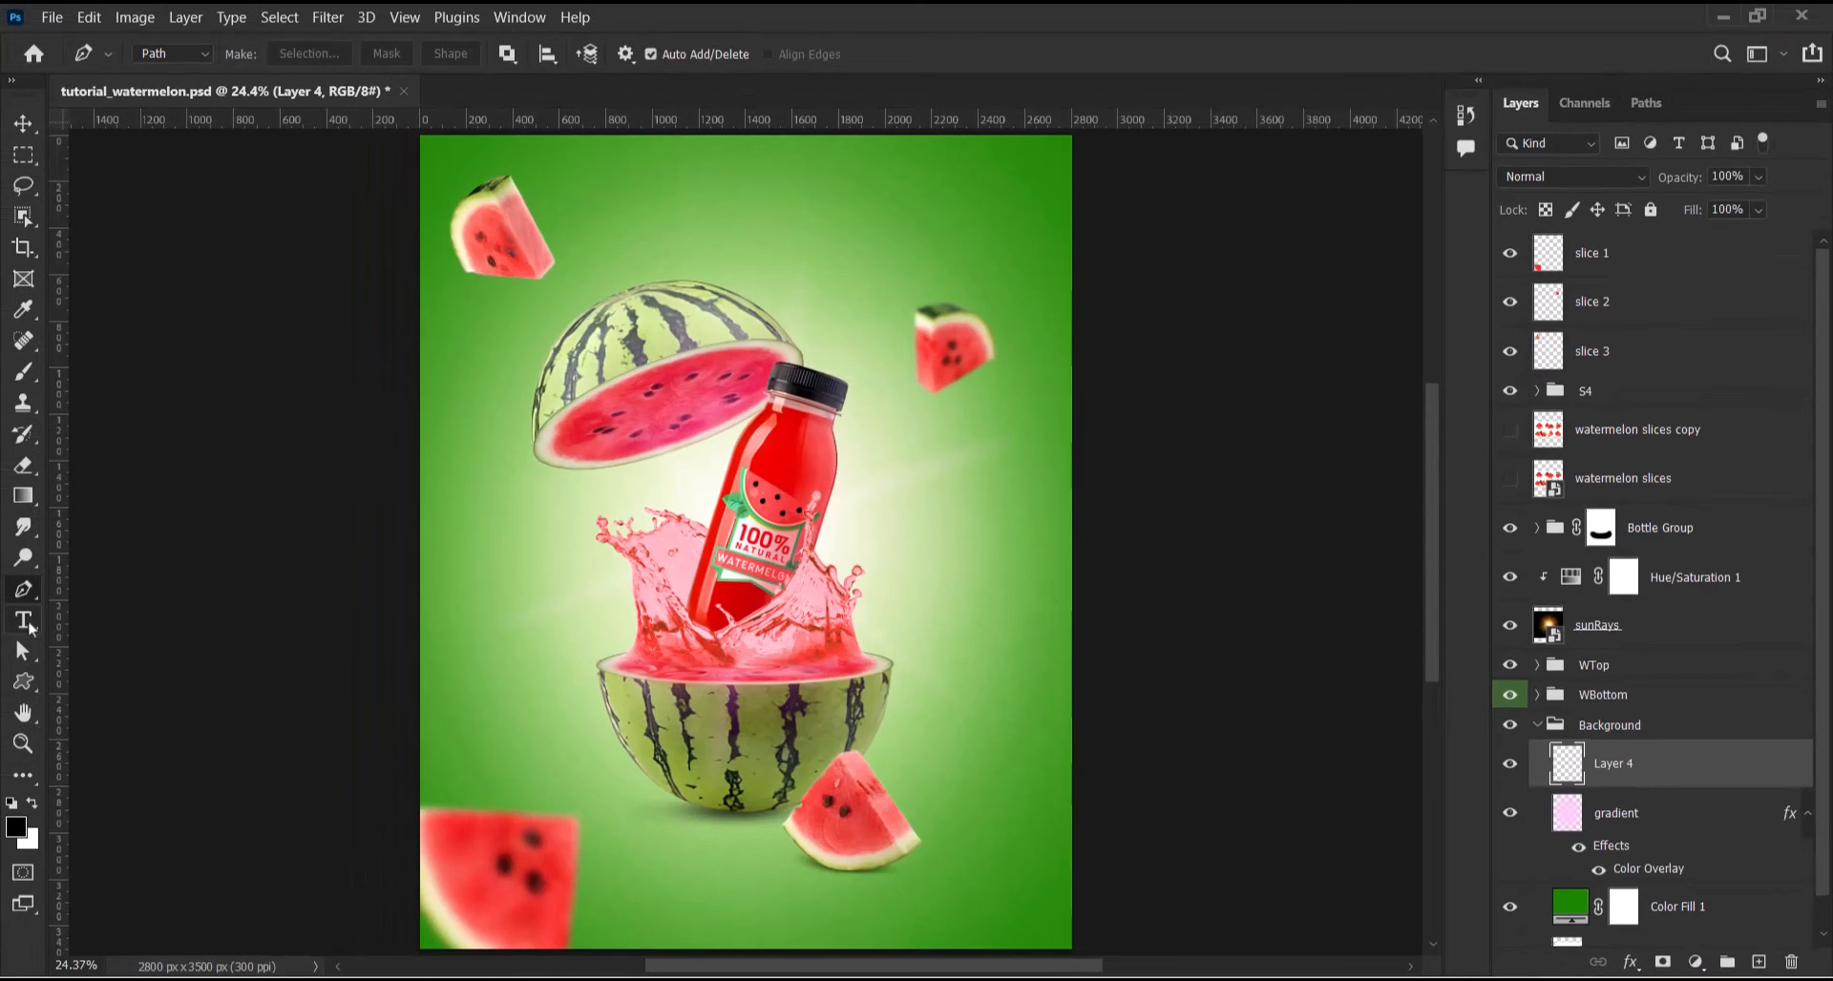
Add the horizontal text JUICE in white 323 pt Haettenschweiler behind the bottle and watermelon top
left_click(23, 619)
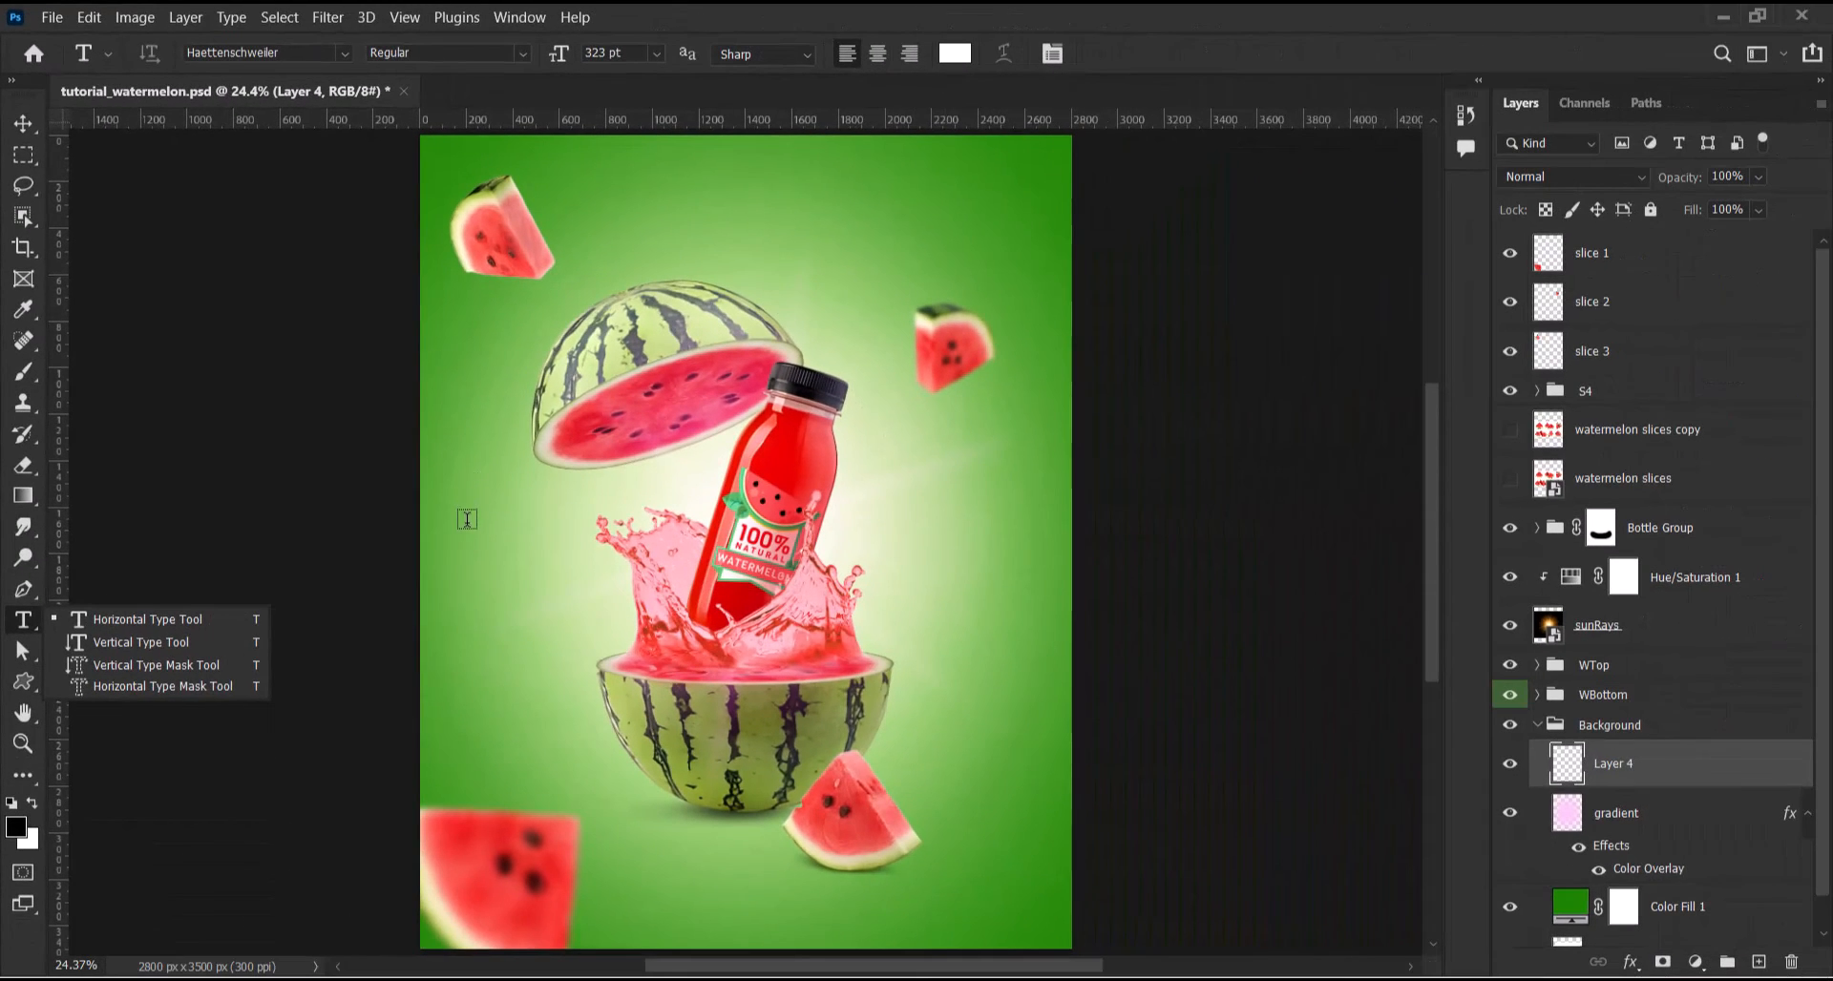
left_click(619, 677)
left_click(490, 527)
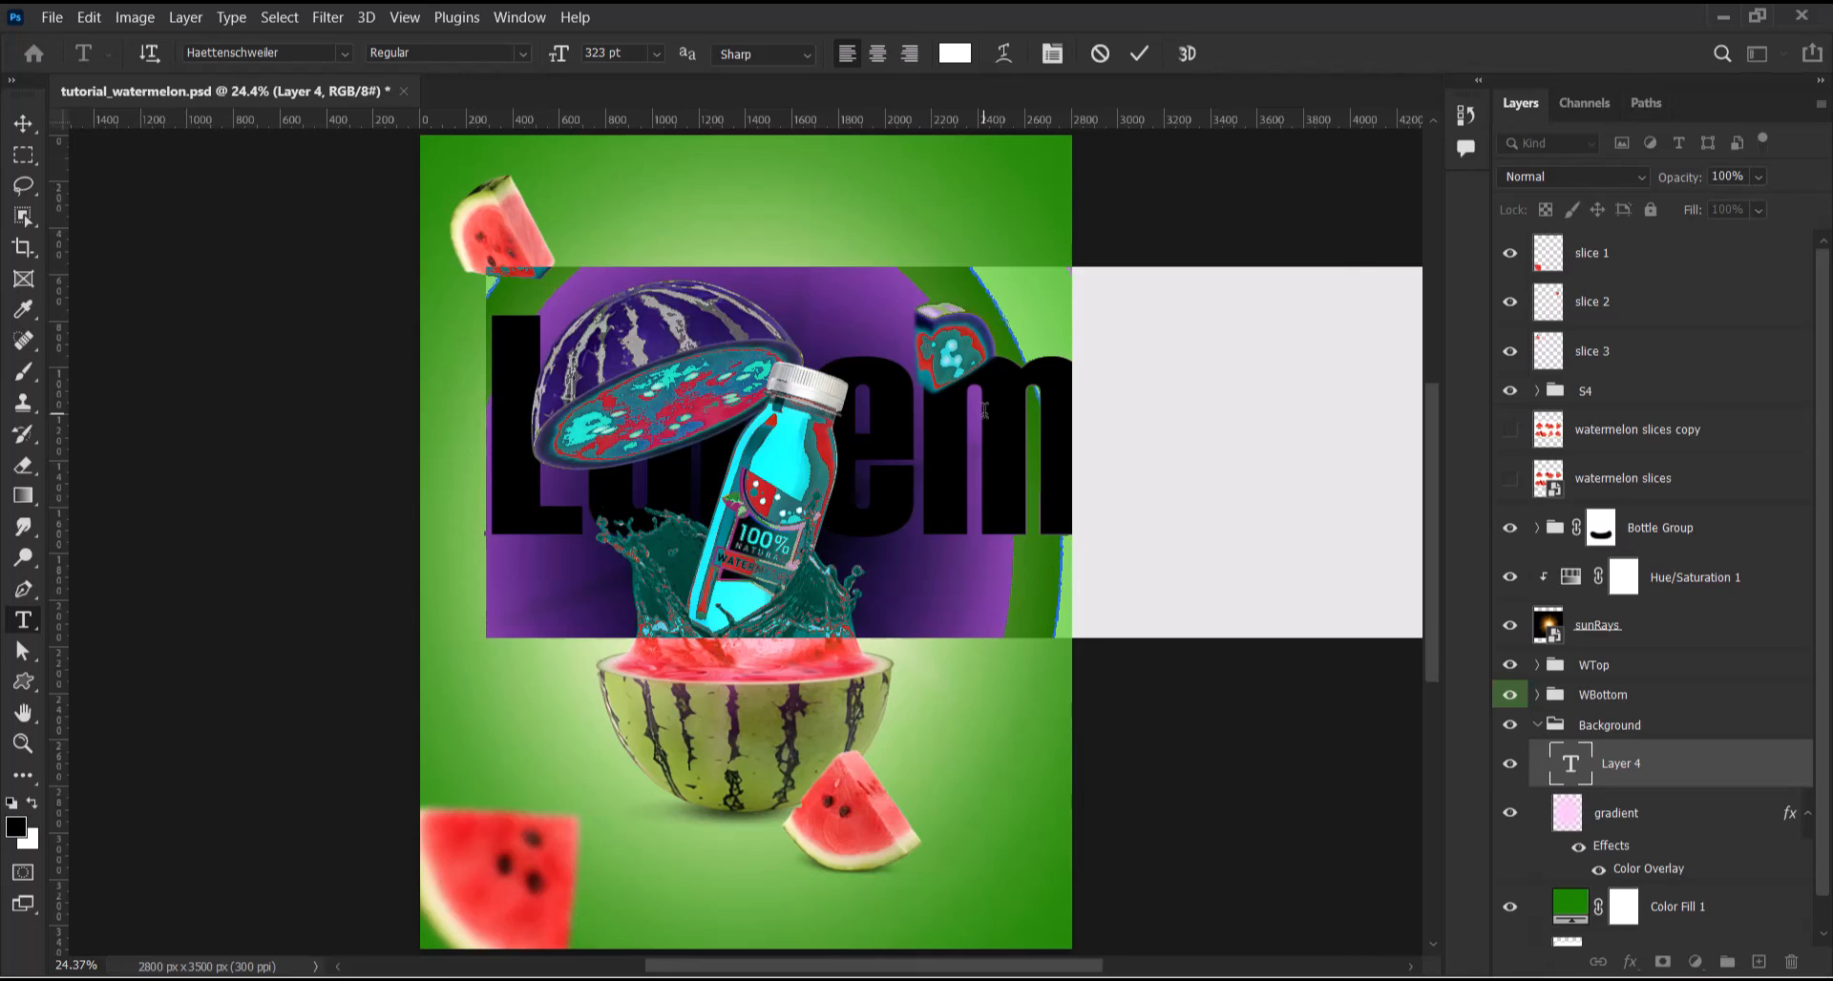
type("JUI")
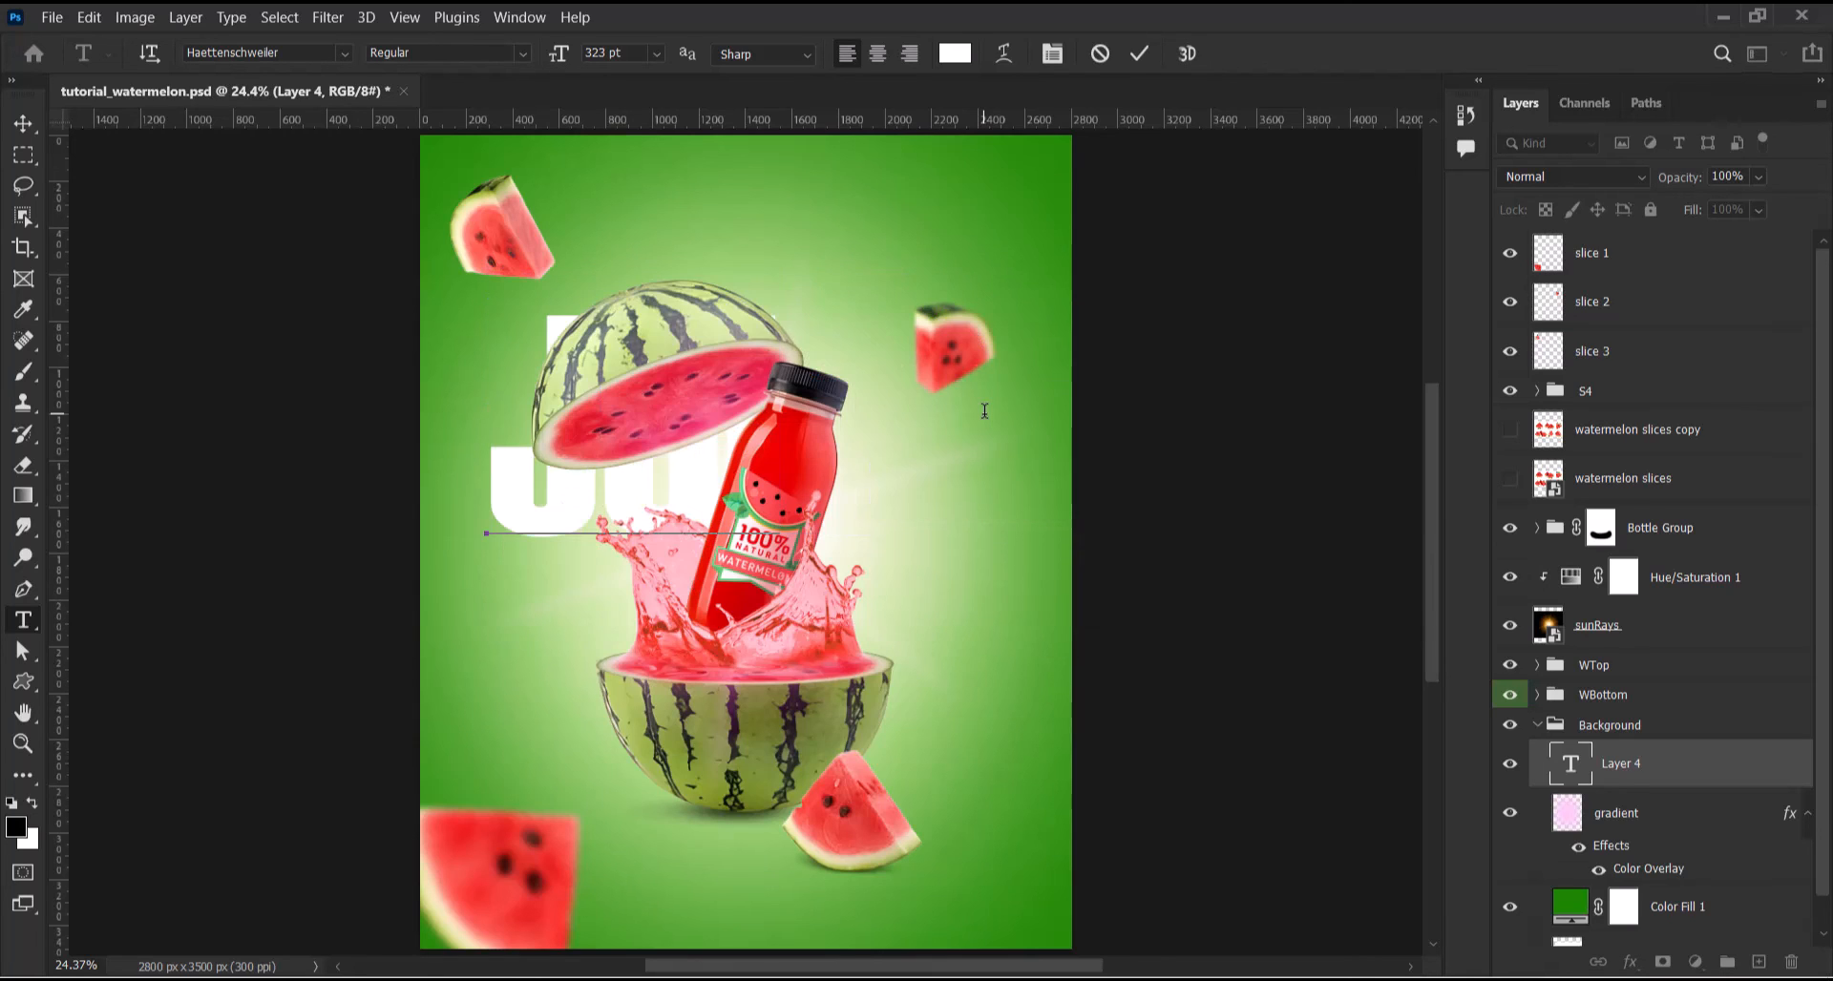
type("CE")
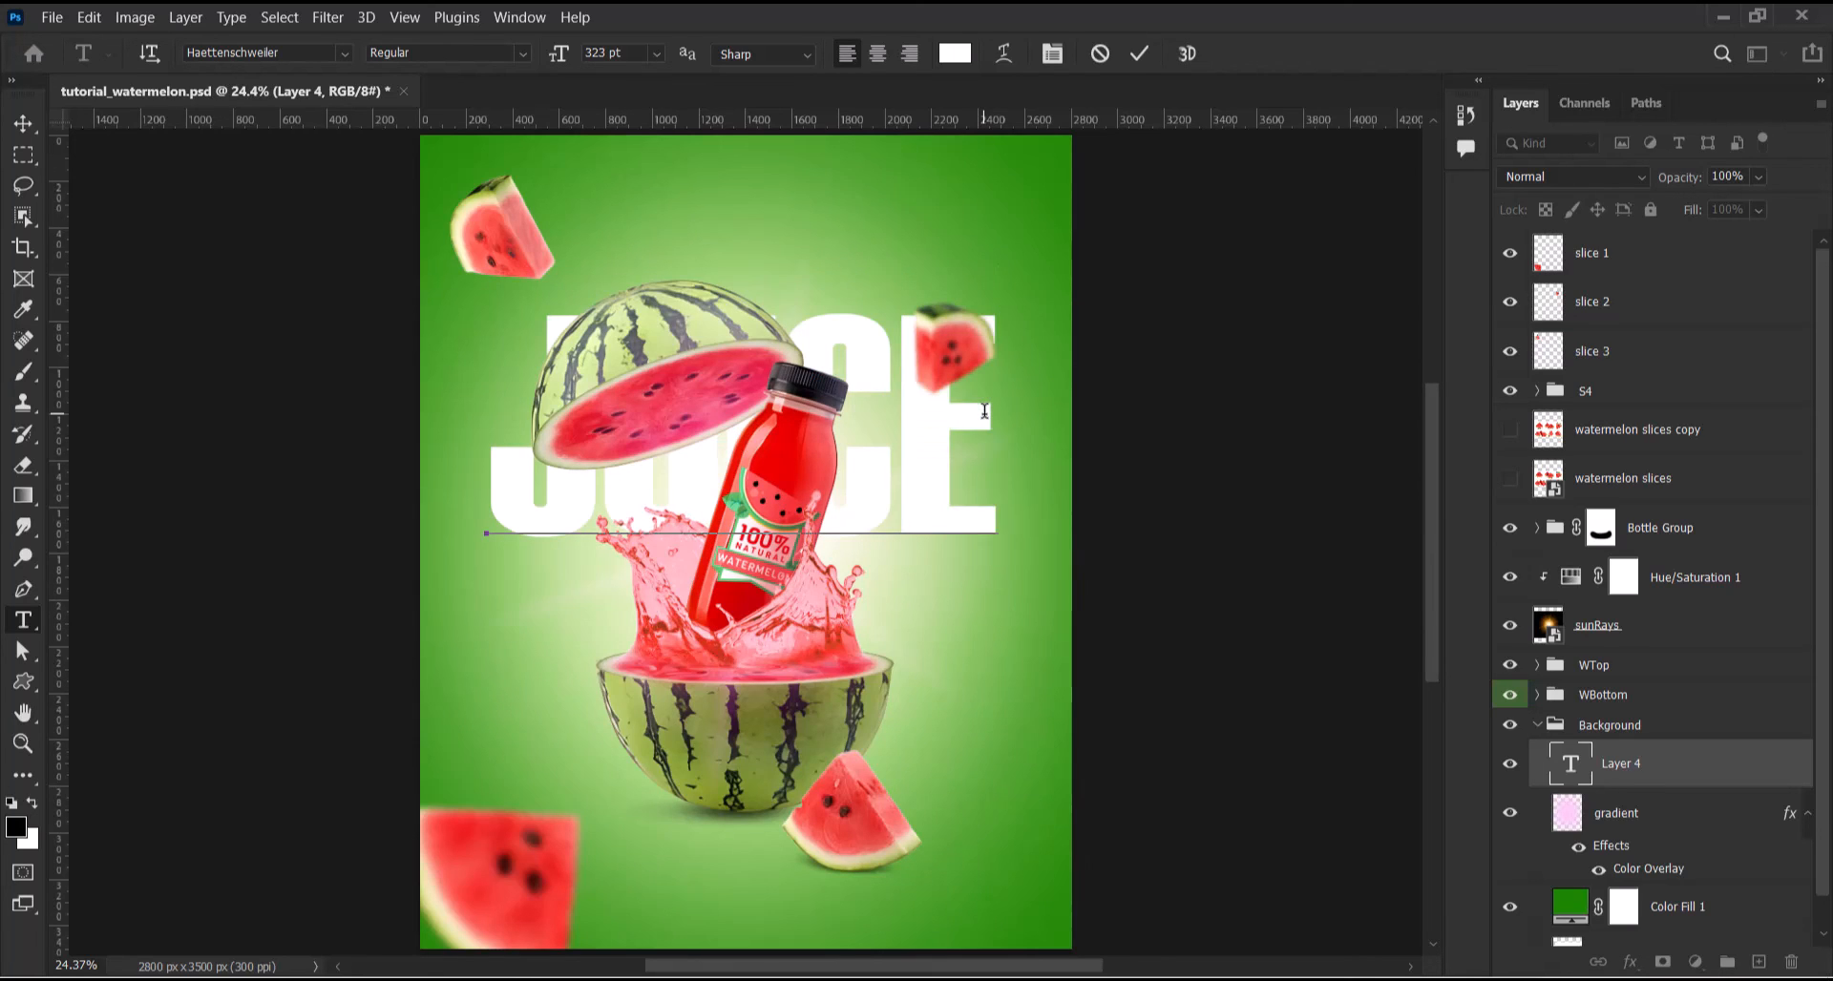
left_click(1139, 54)
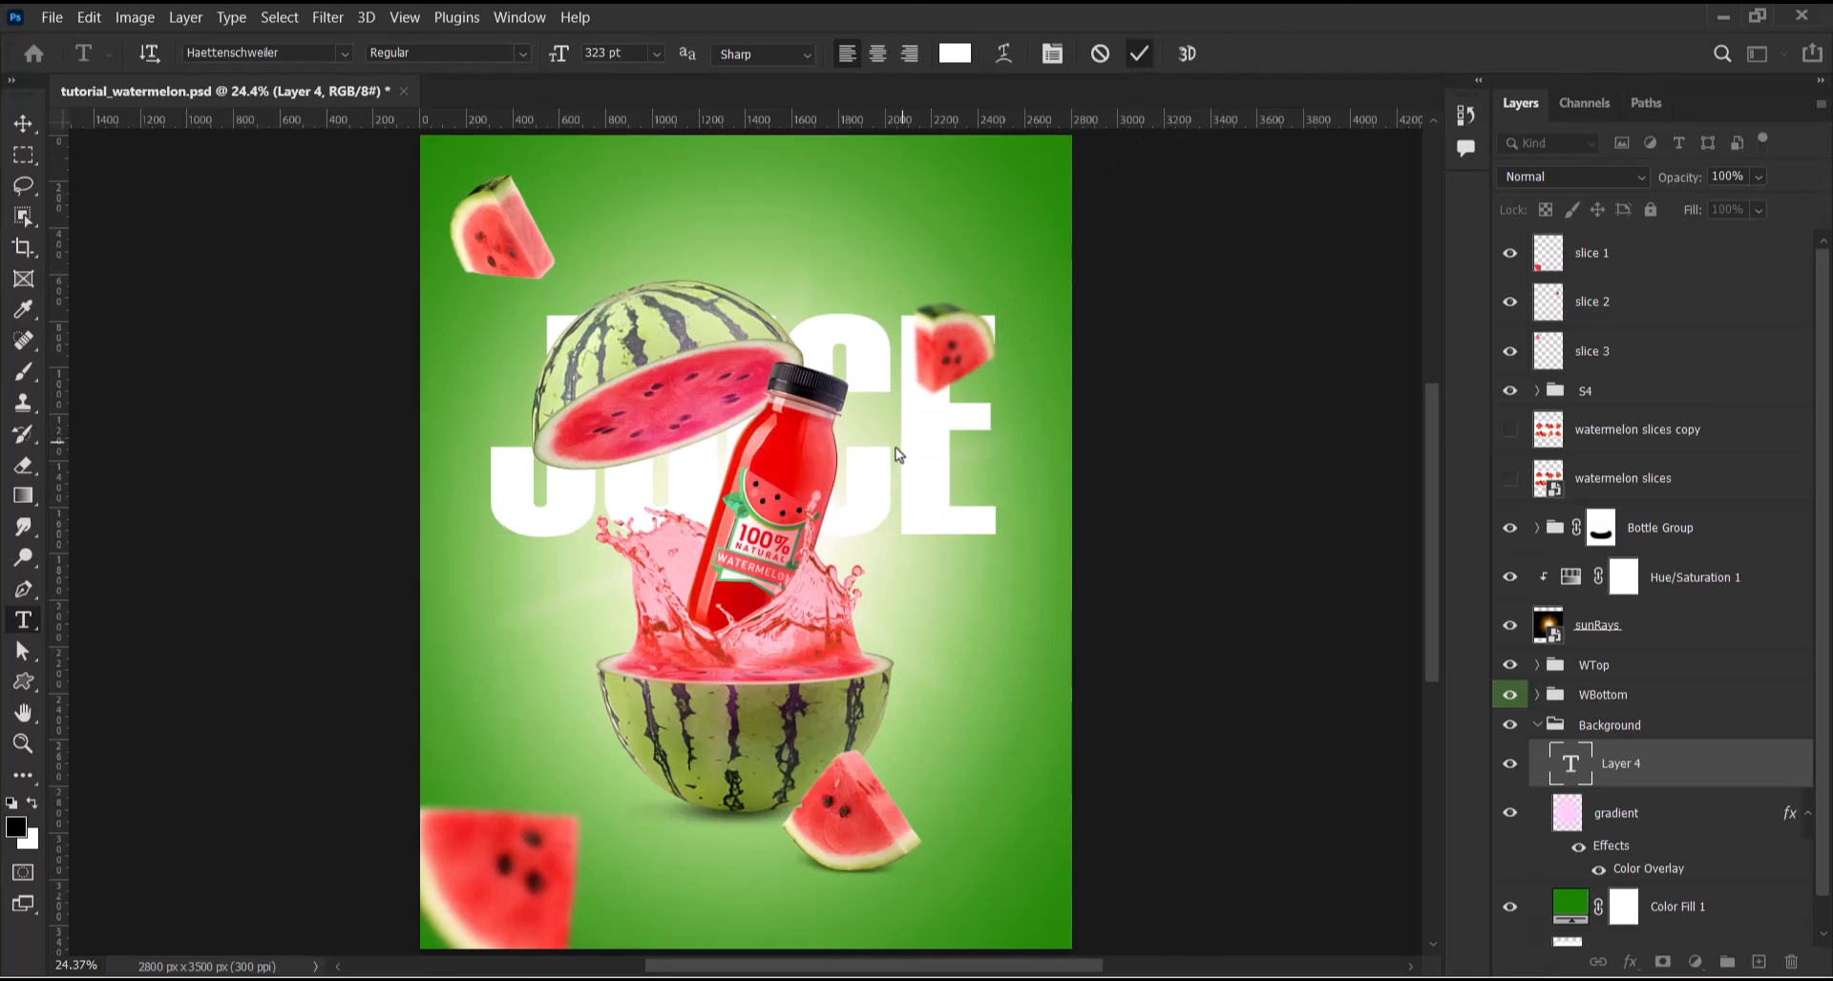
Scale the JUICE text to about 122% and centre it across the canvas behind the bottle
left_click(26, 124)
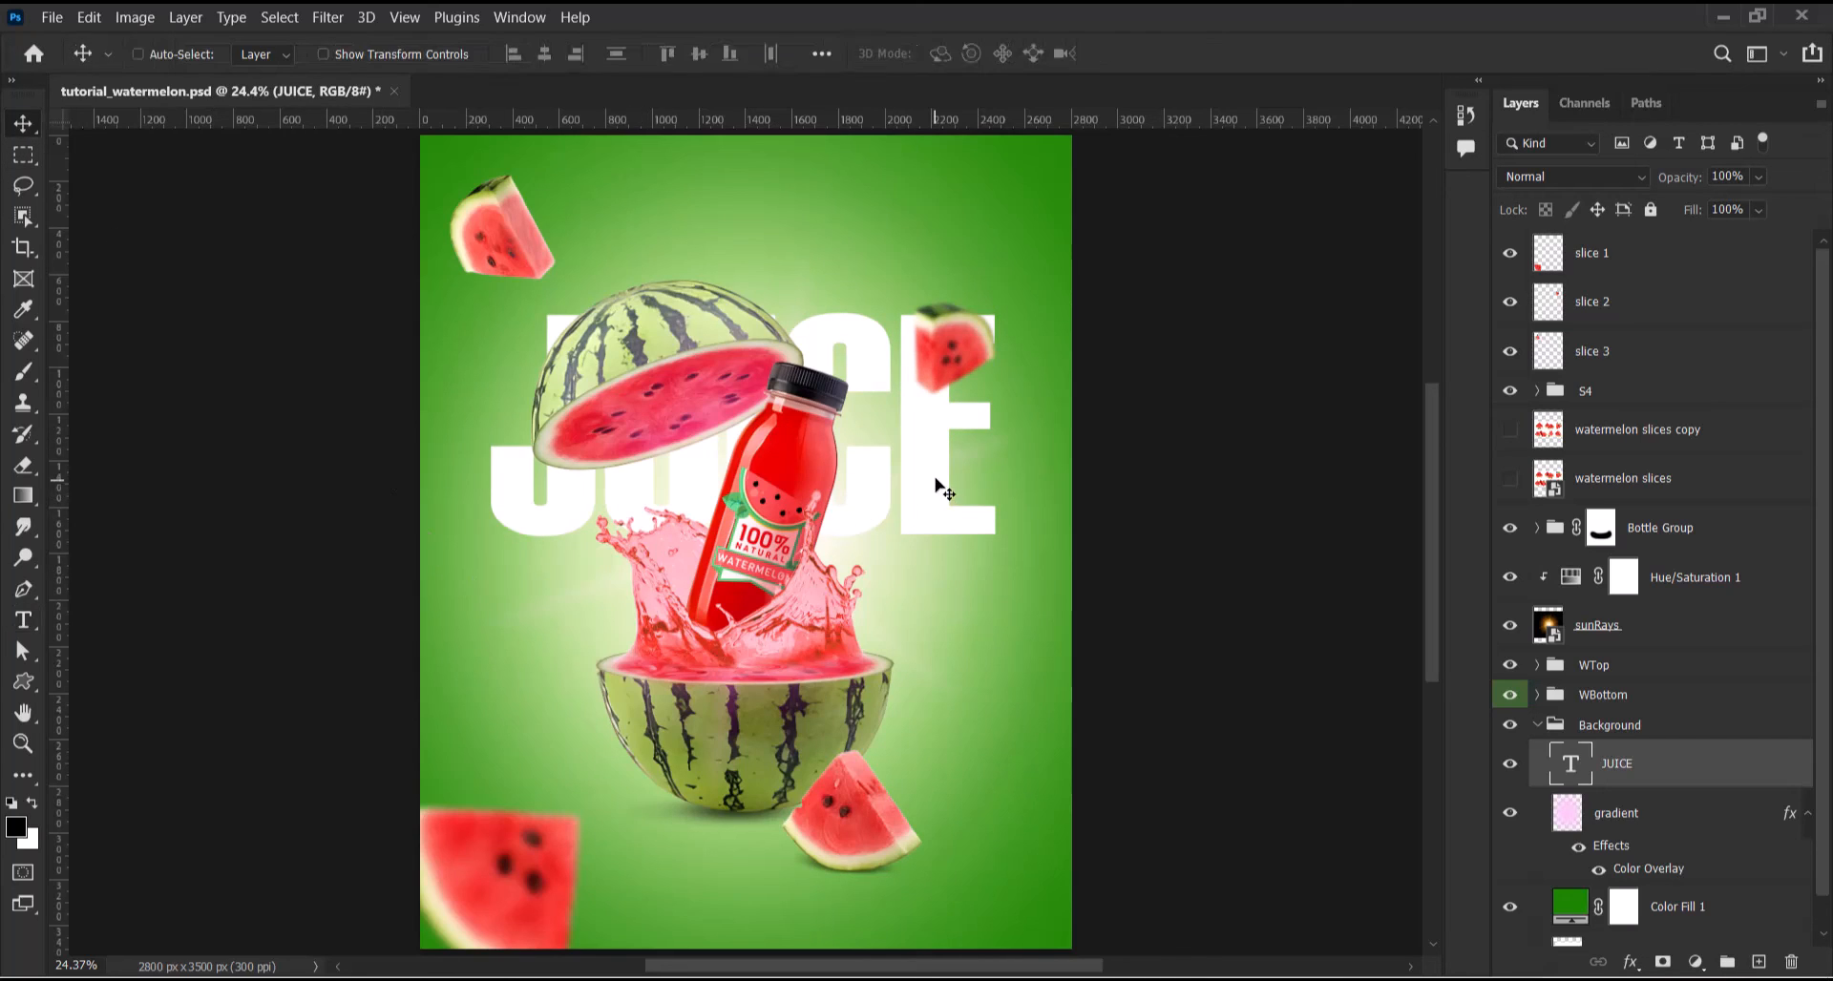
left_click_drag(933, 483, 892, 547)
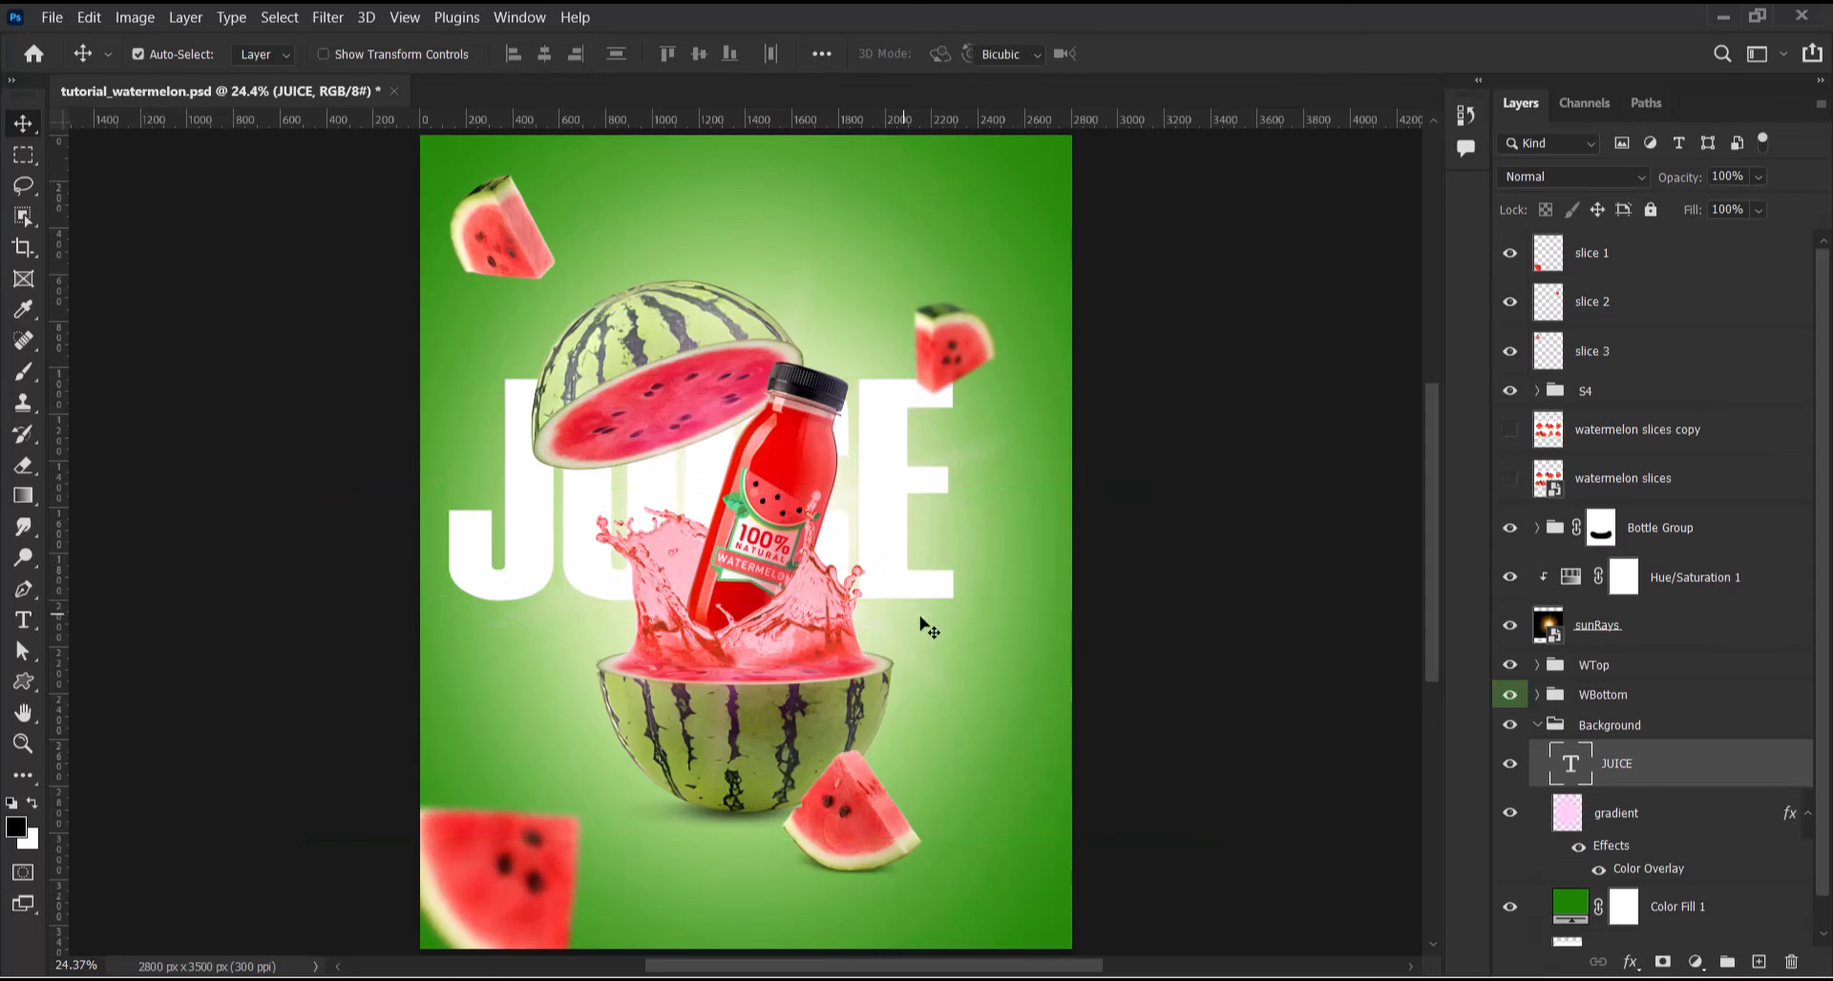
key("ctrl+t")
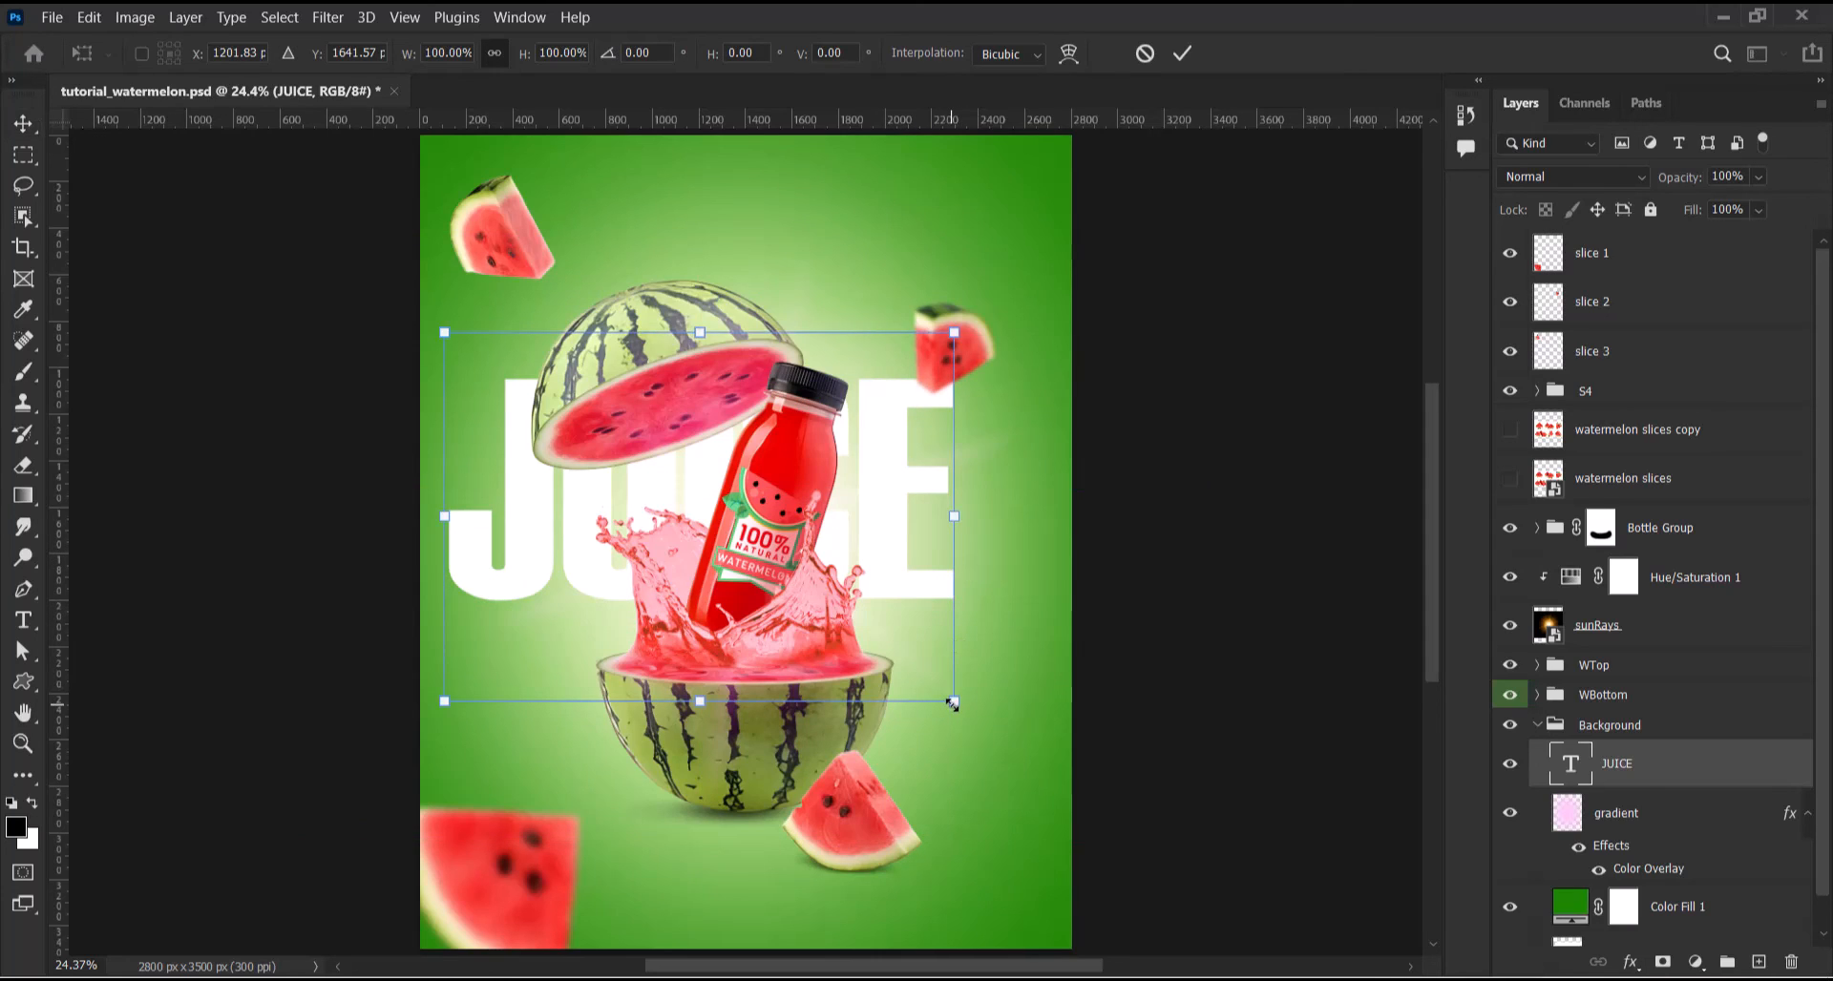
left_click_drag(953, 703, 1055, 802)
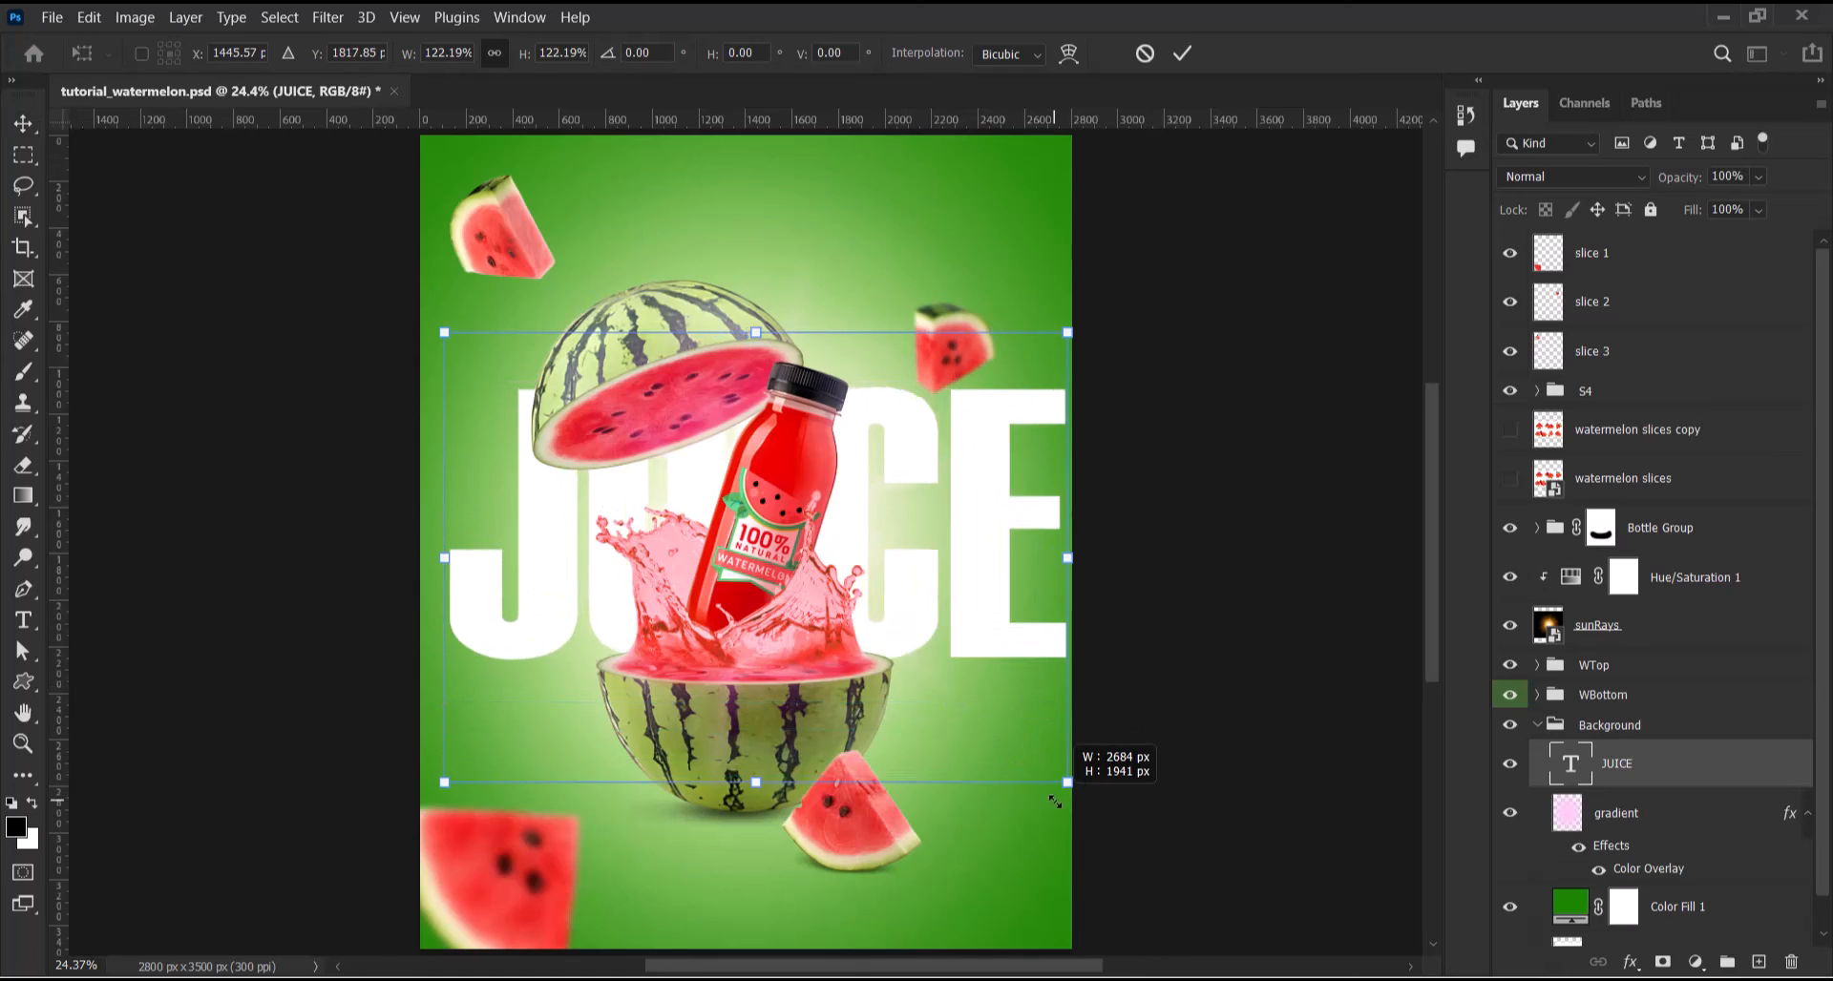
mouse_move(975, 550)
left_mouse_down()
mouse_move(961, 563)
mouse_move(966, 544)
left_mouse_up()
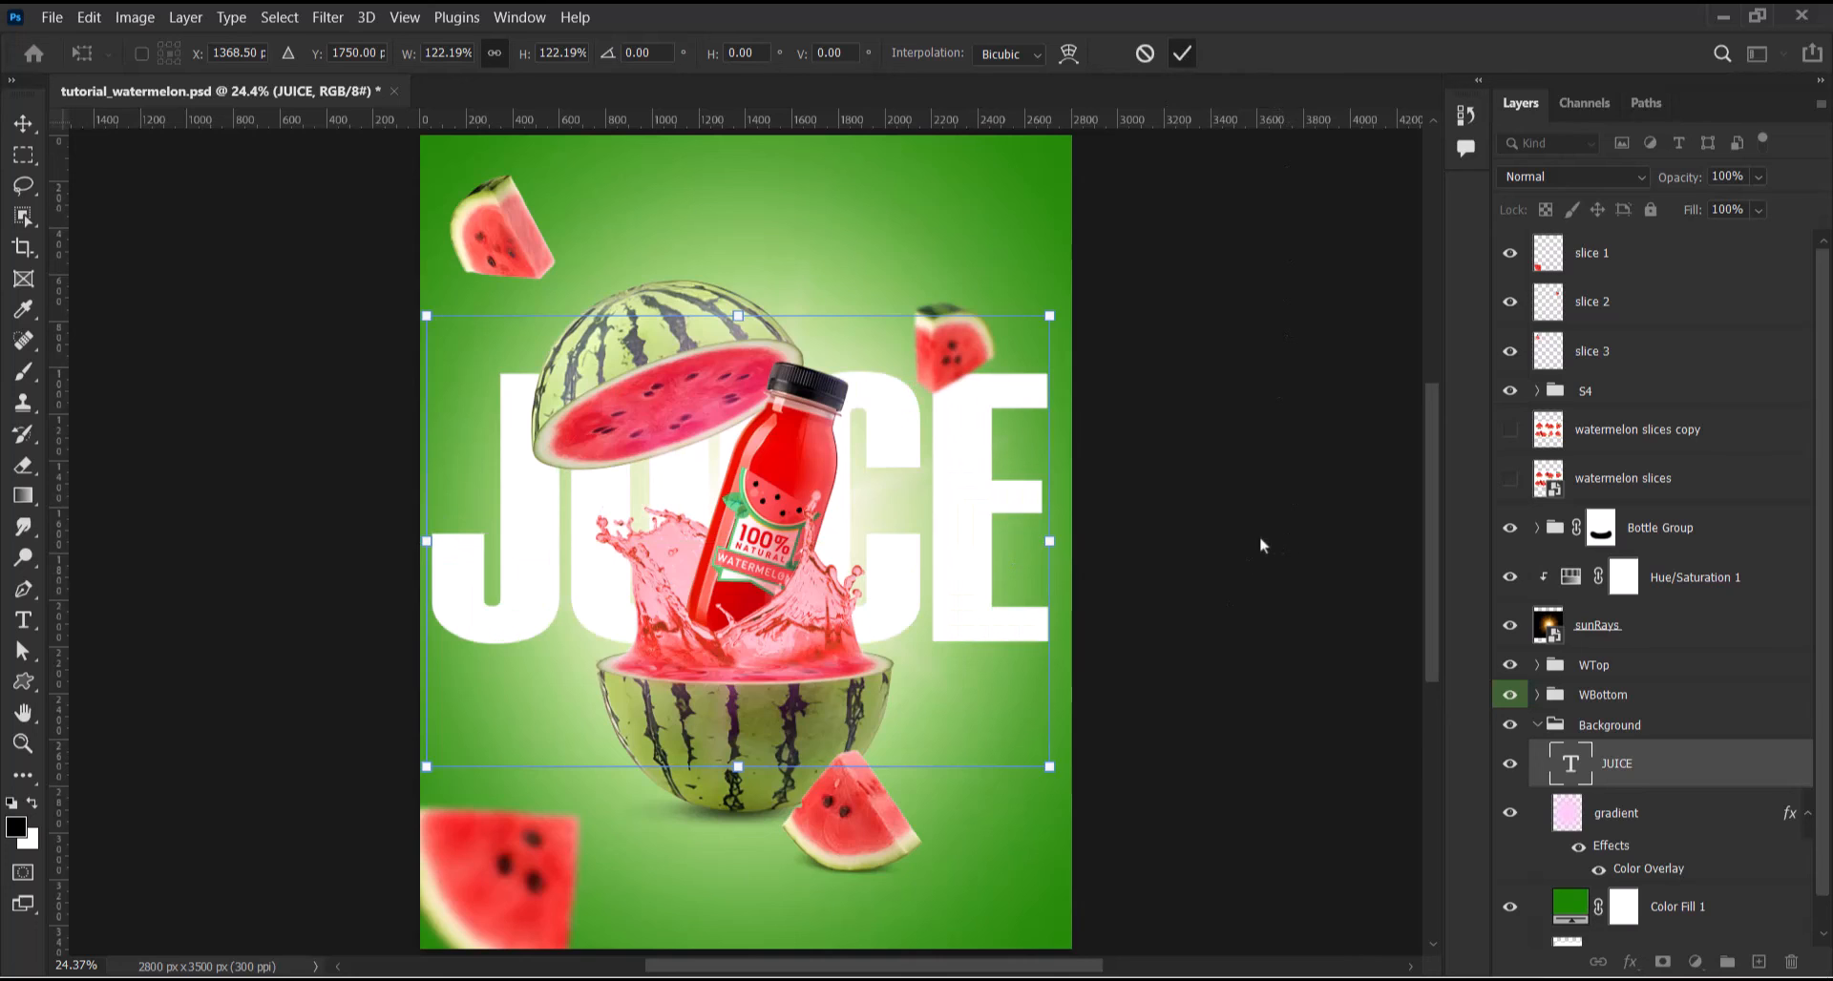
key("Return")
Reorder the Background group so the JUICE layer sits below the gradient layer and slice 2 sits below JUICE
left_click(1611, 840)
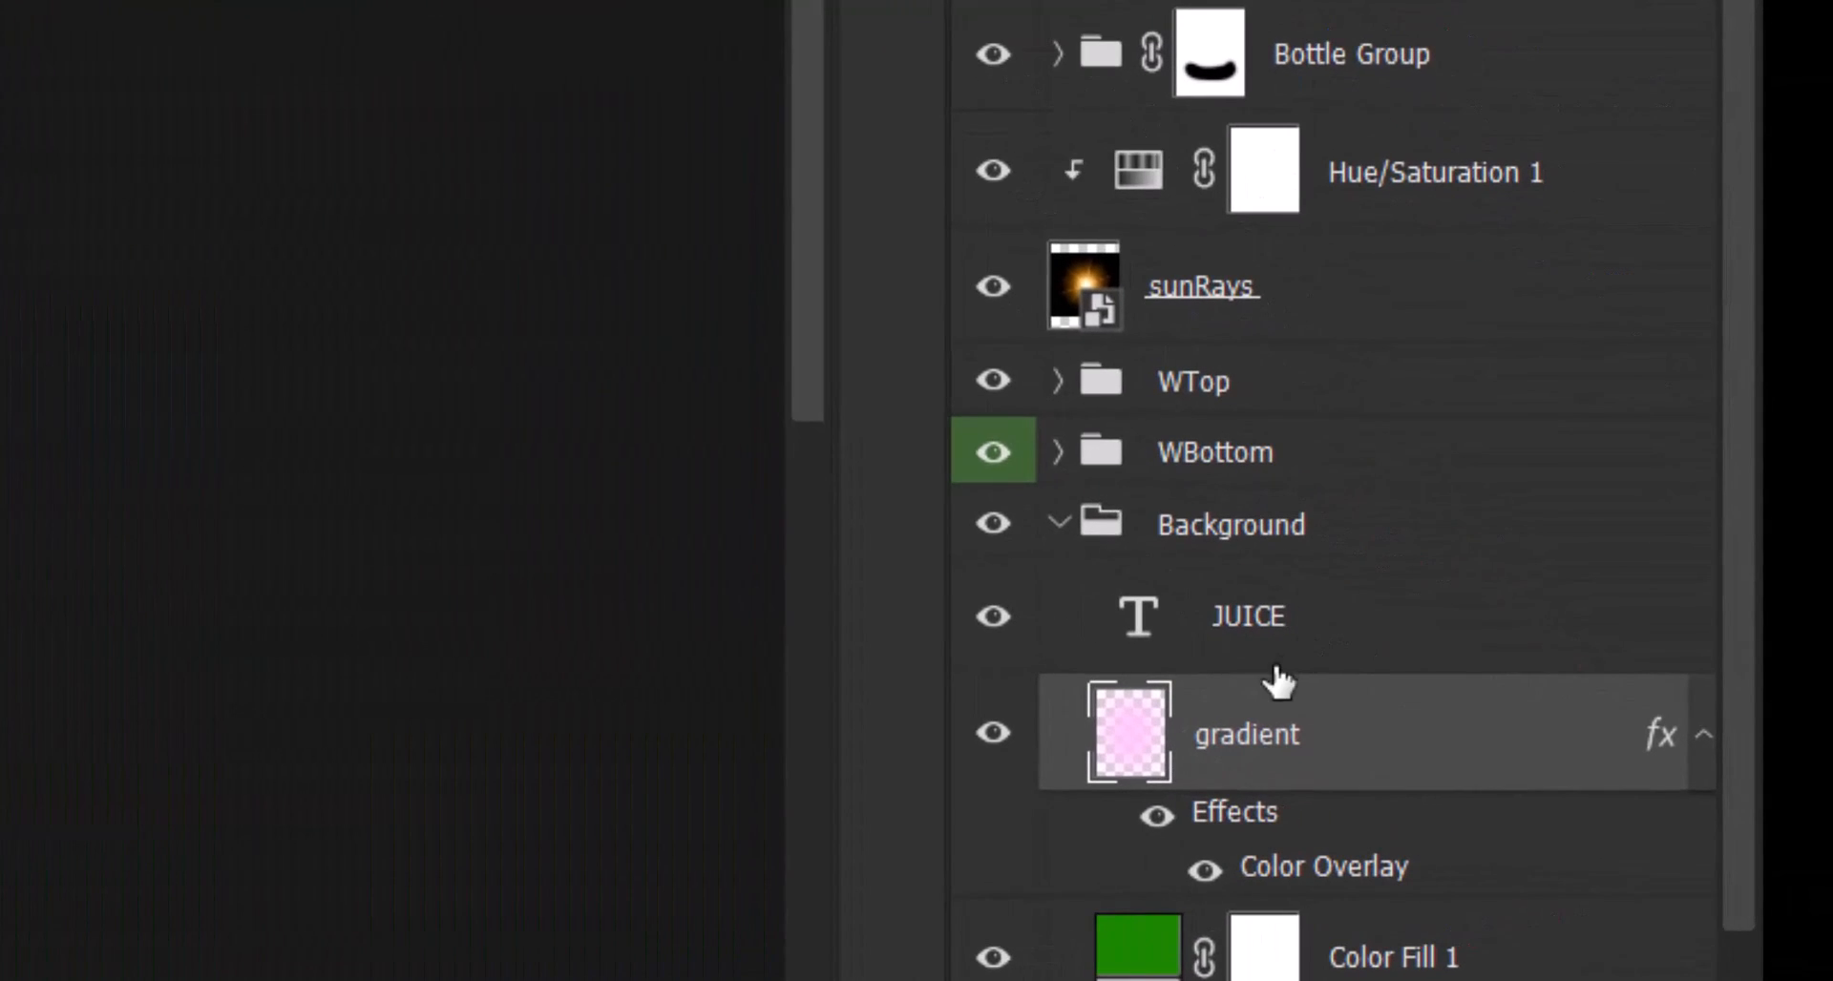
left_click_drag(1276, 659, 1288, 865)
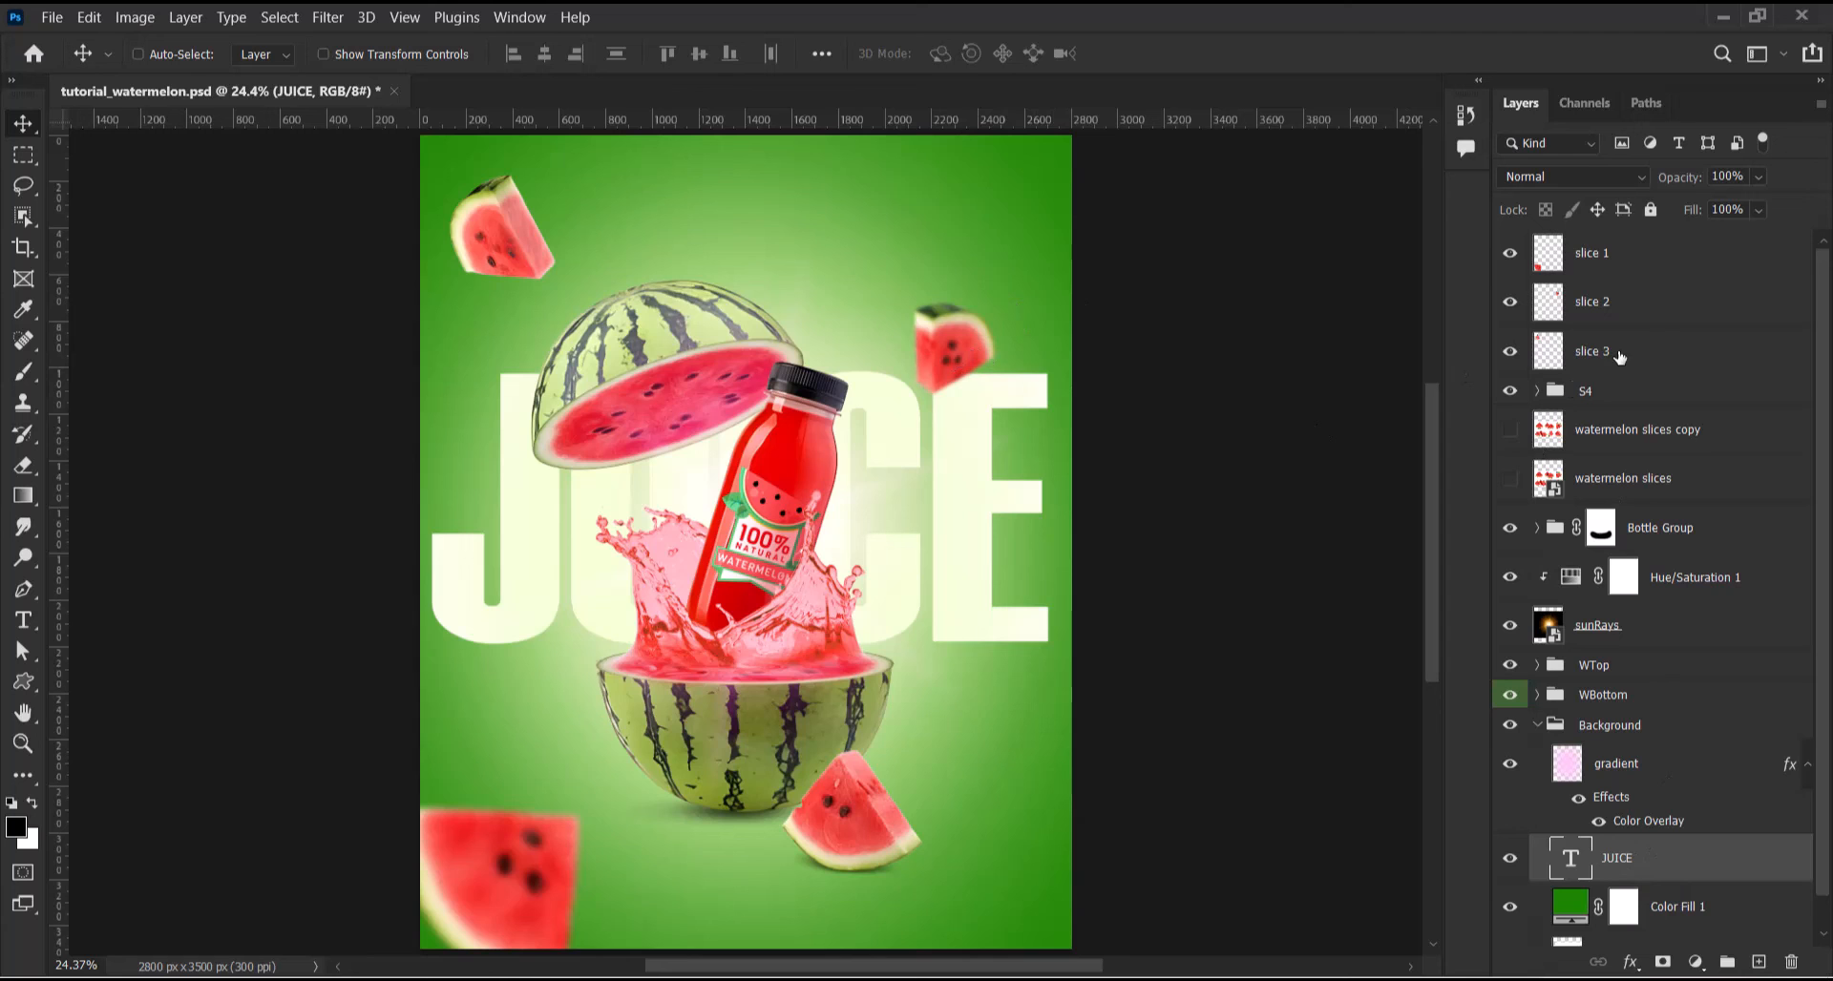
left_click(1623, 303)
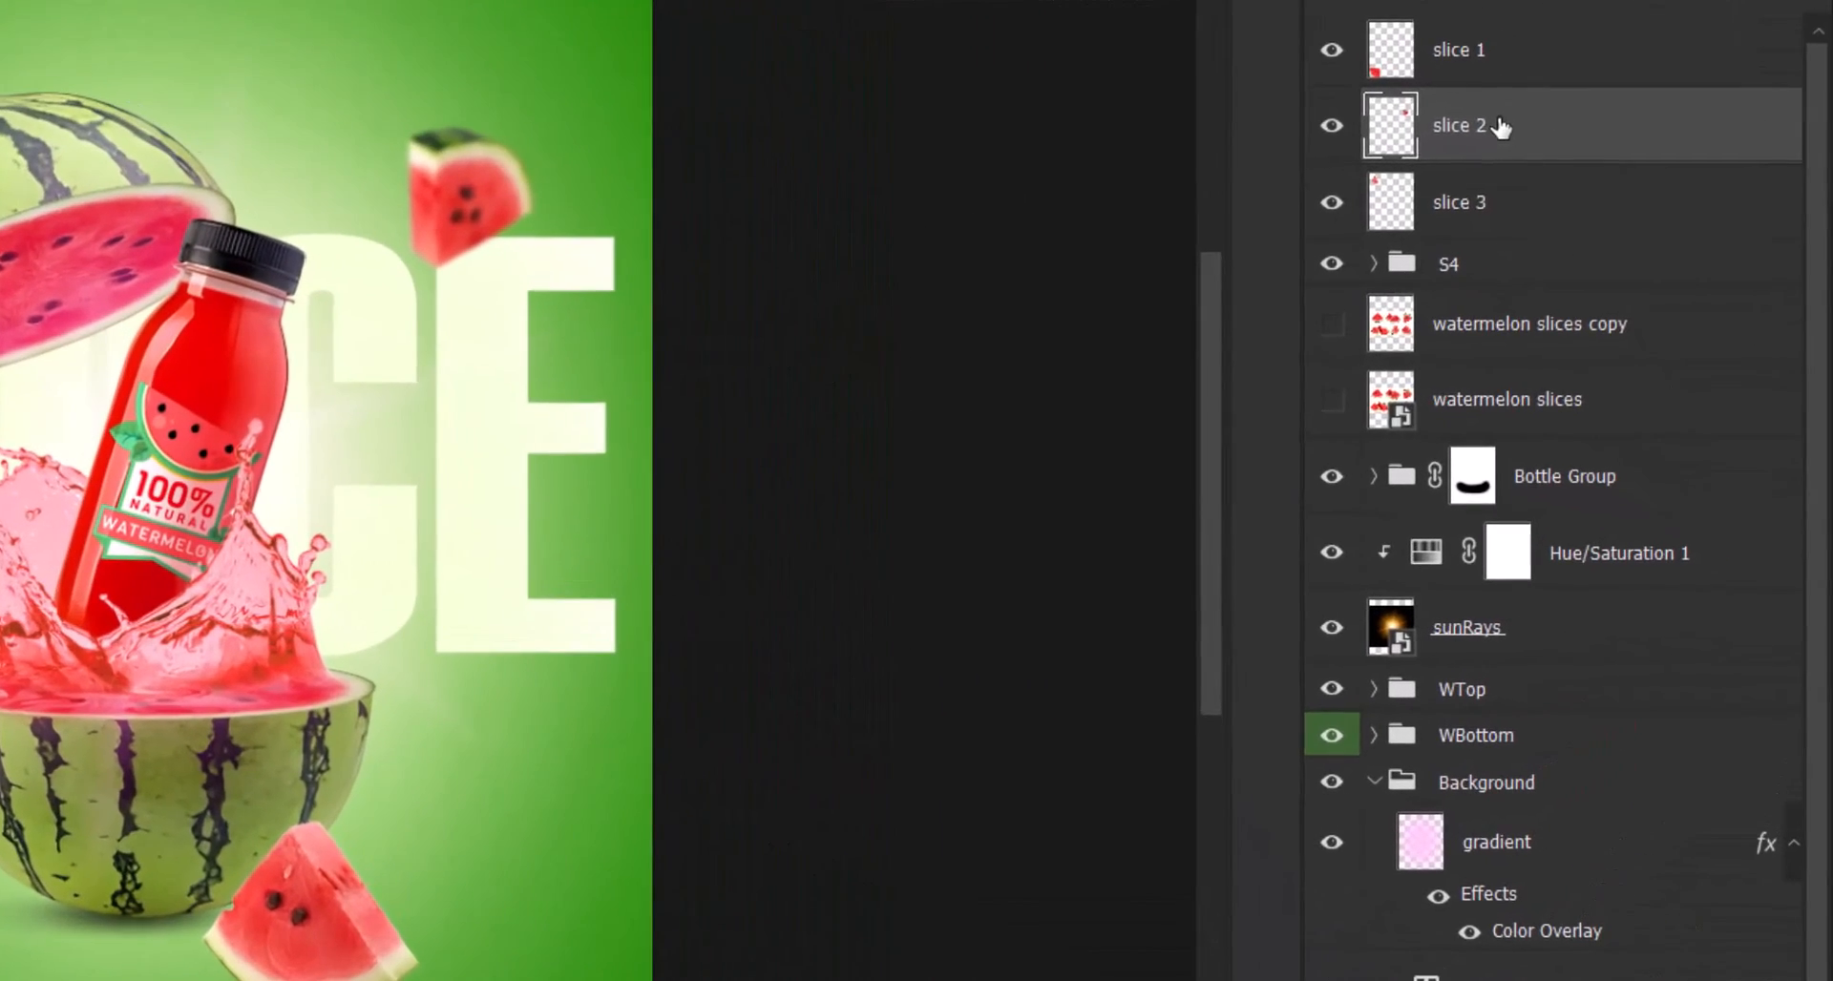
left_click_drag(1623, 303, 1623, 549)
left_click_drag(1508, 506, 1499, 754)
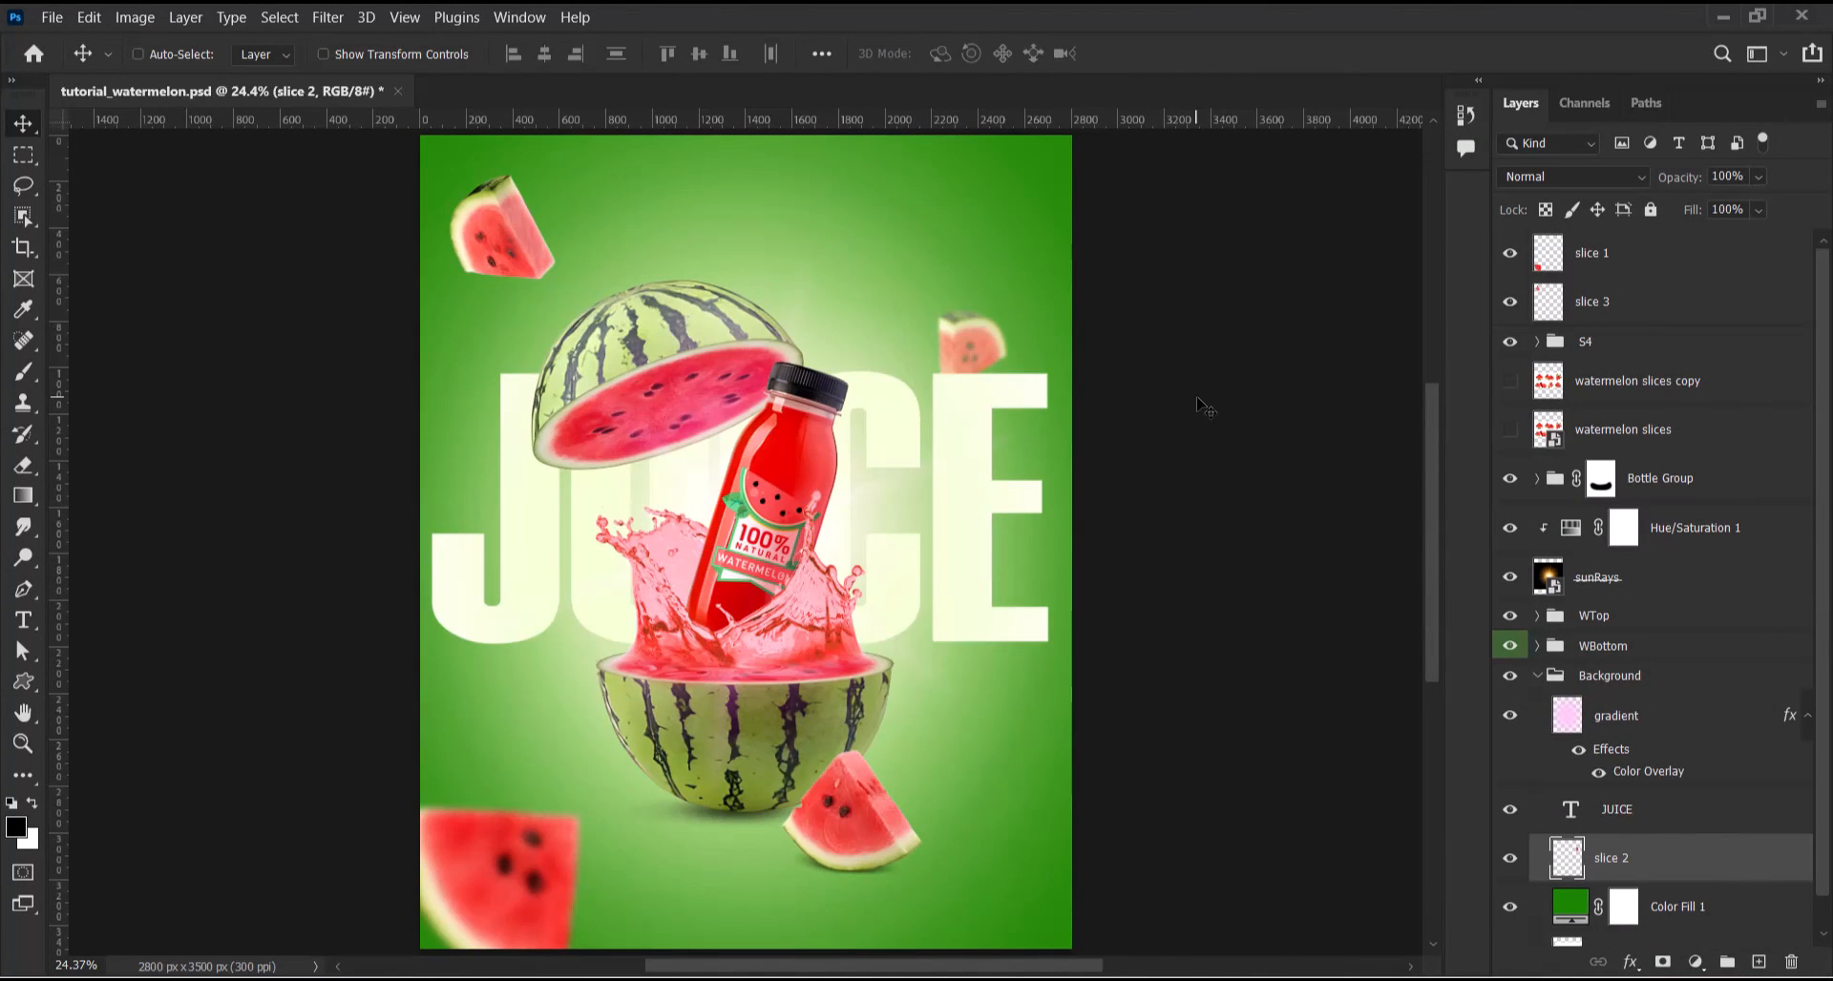
Collapse the Background group and create a new empty layer between it and the WBottom group
left_click(24, 590)
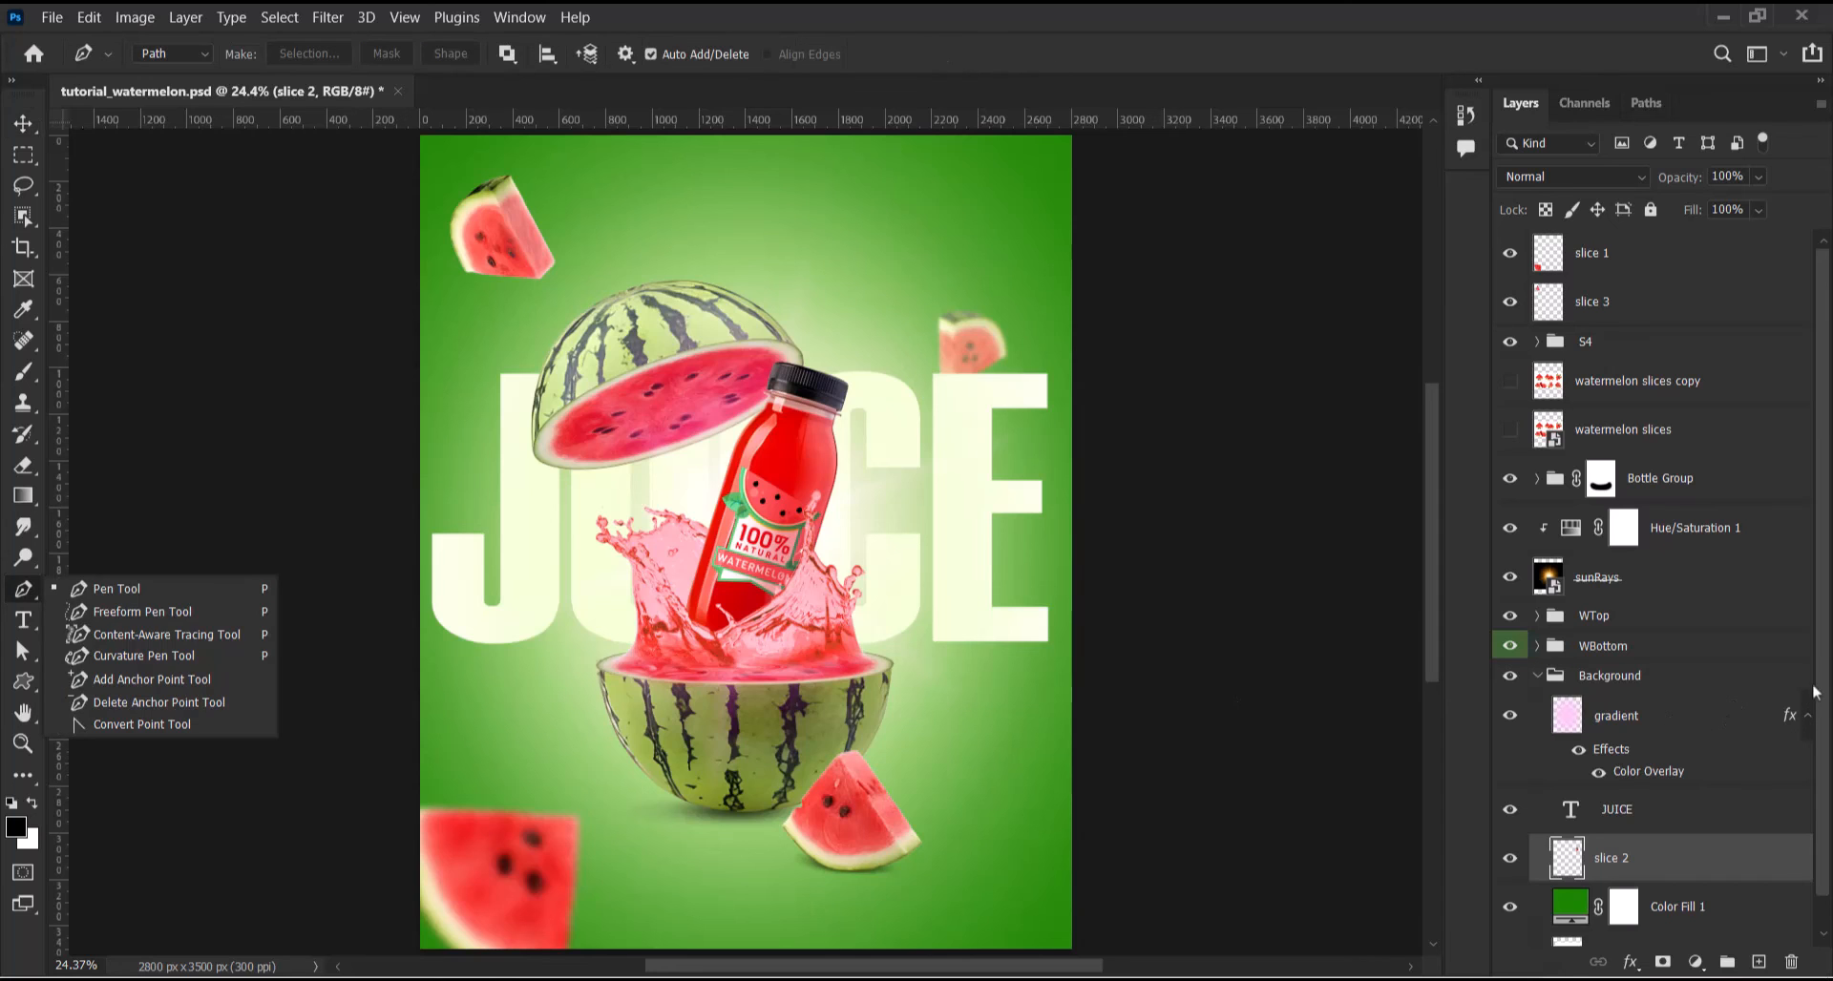
left_click_drag(1826, 659, 1827, 708)
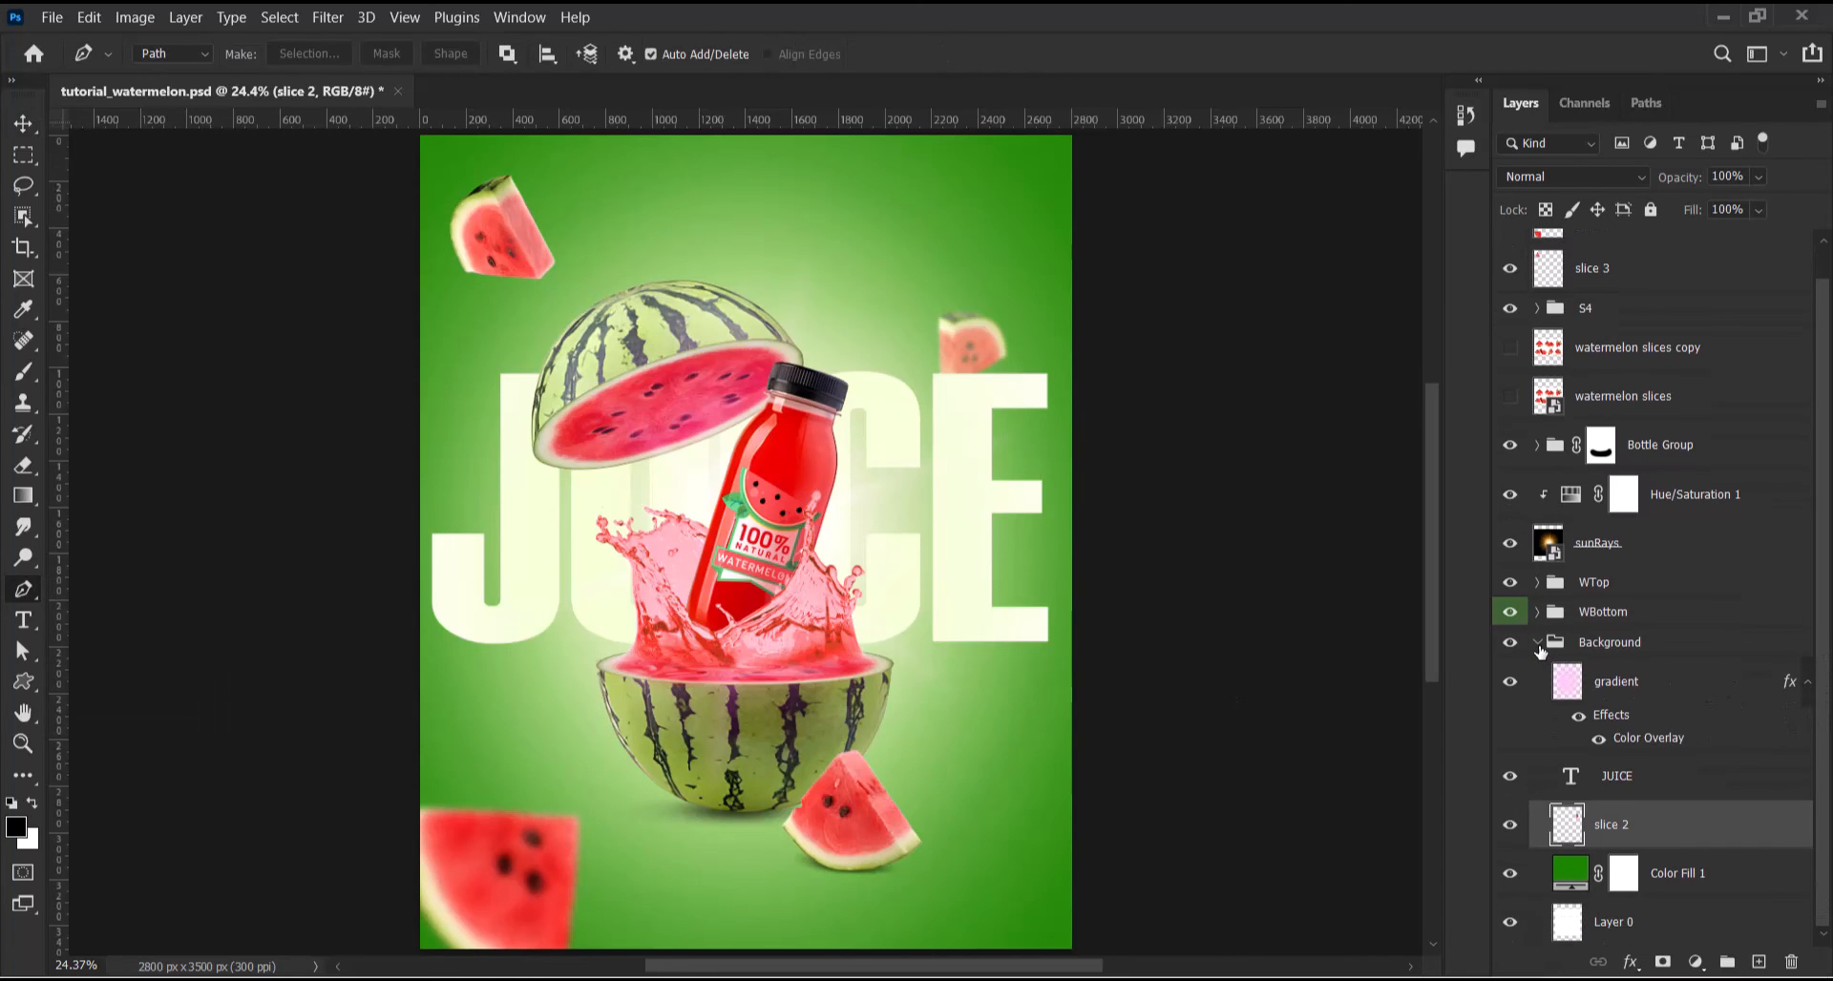
left_click(1538, 642)
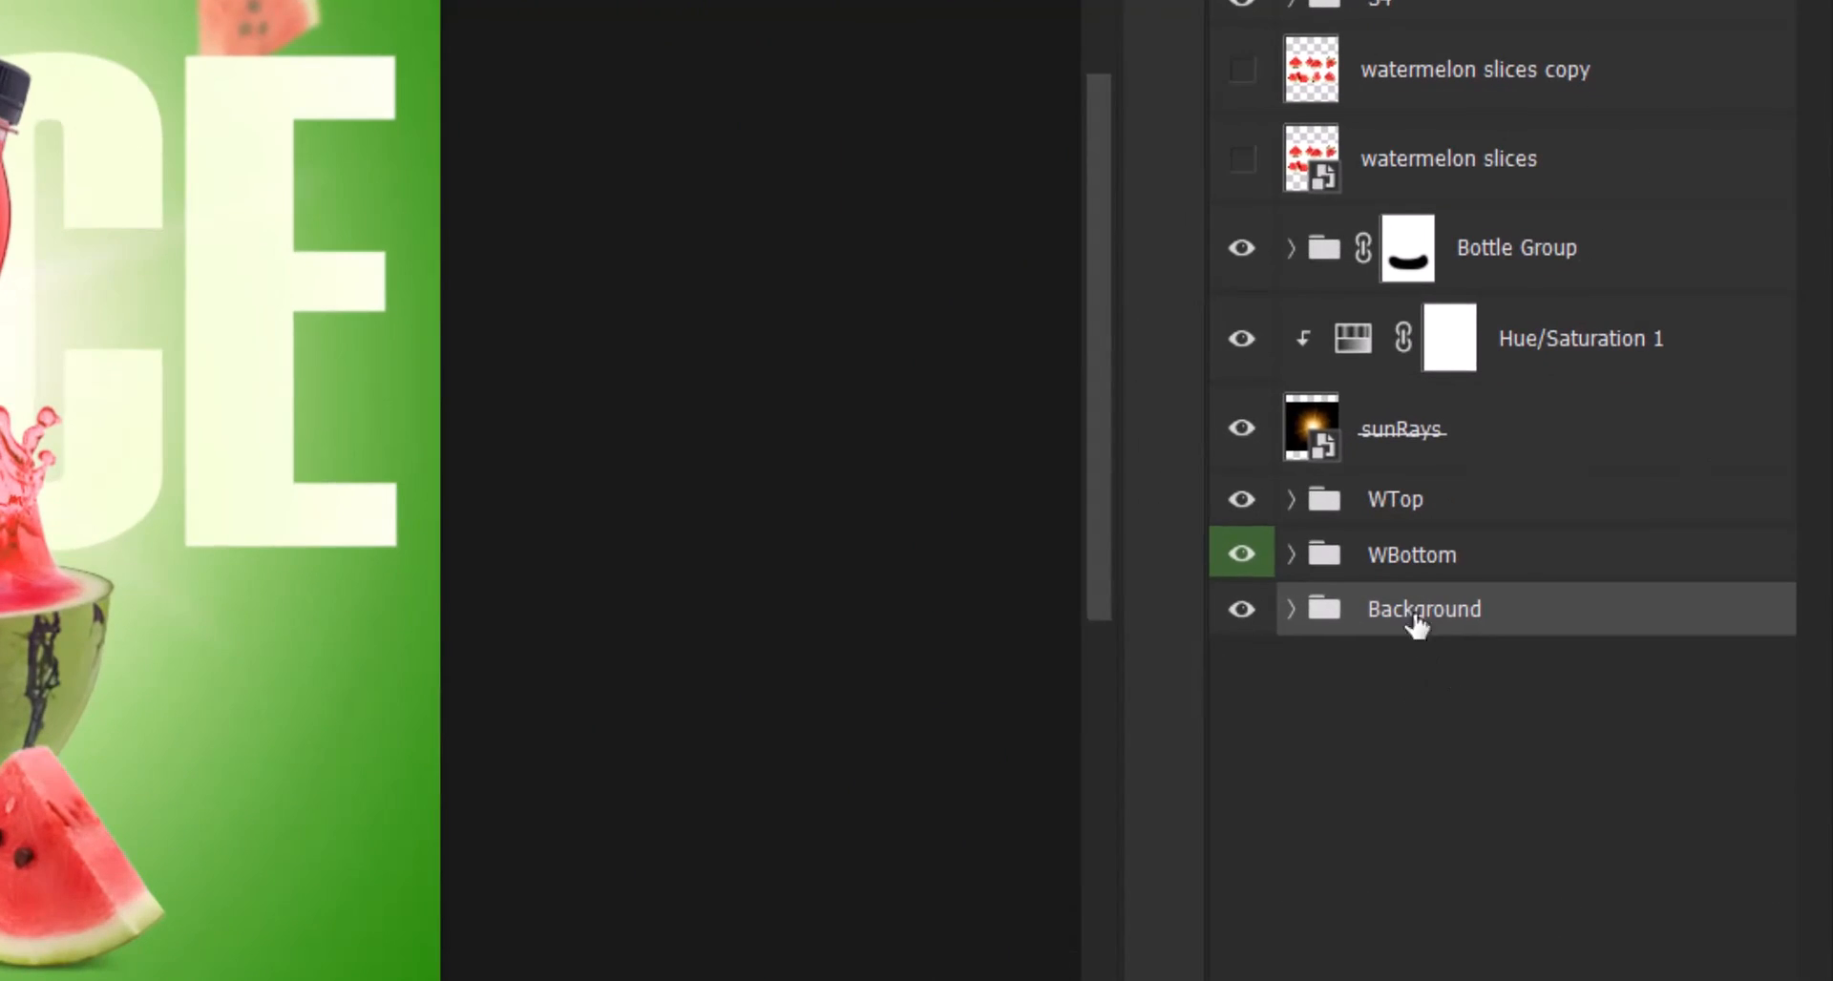
left_click(1303, 571)
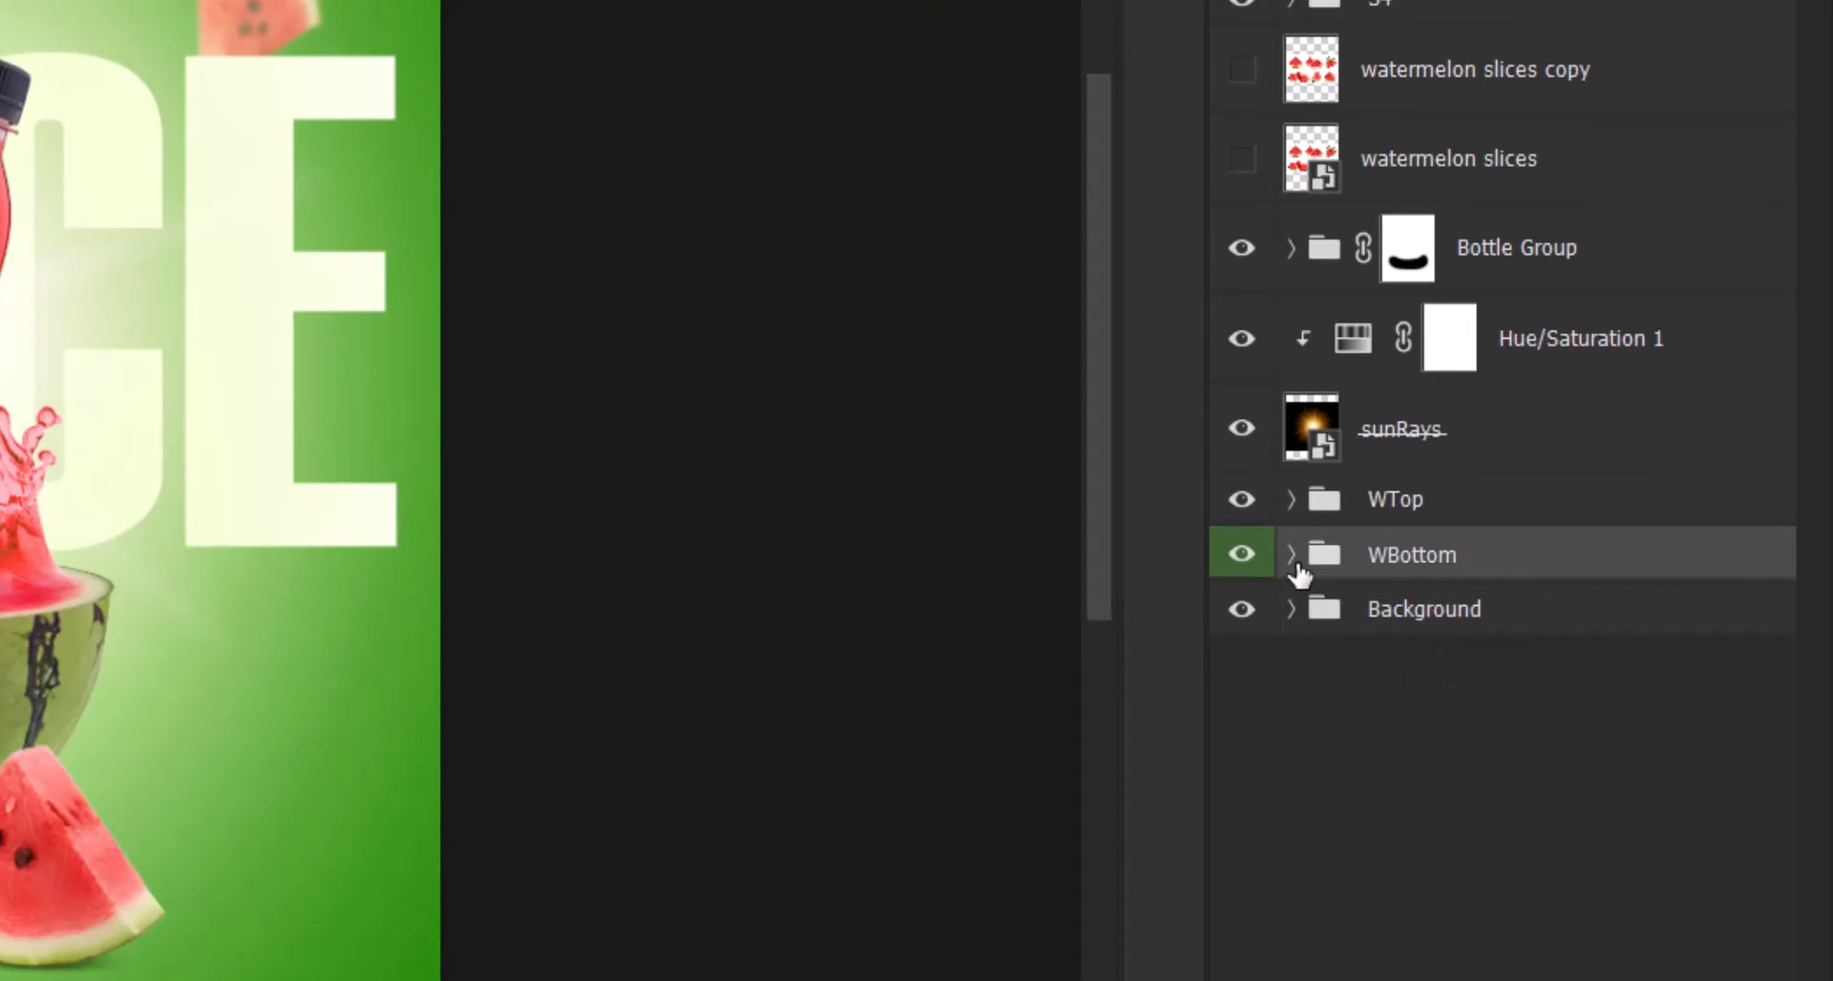
left_click(1293, 557)
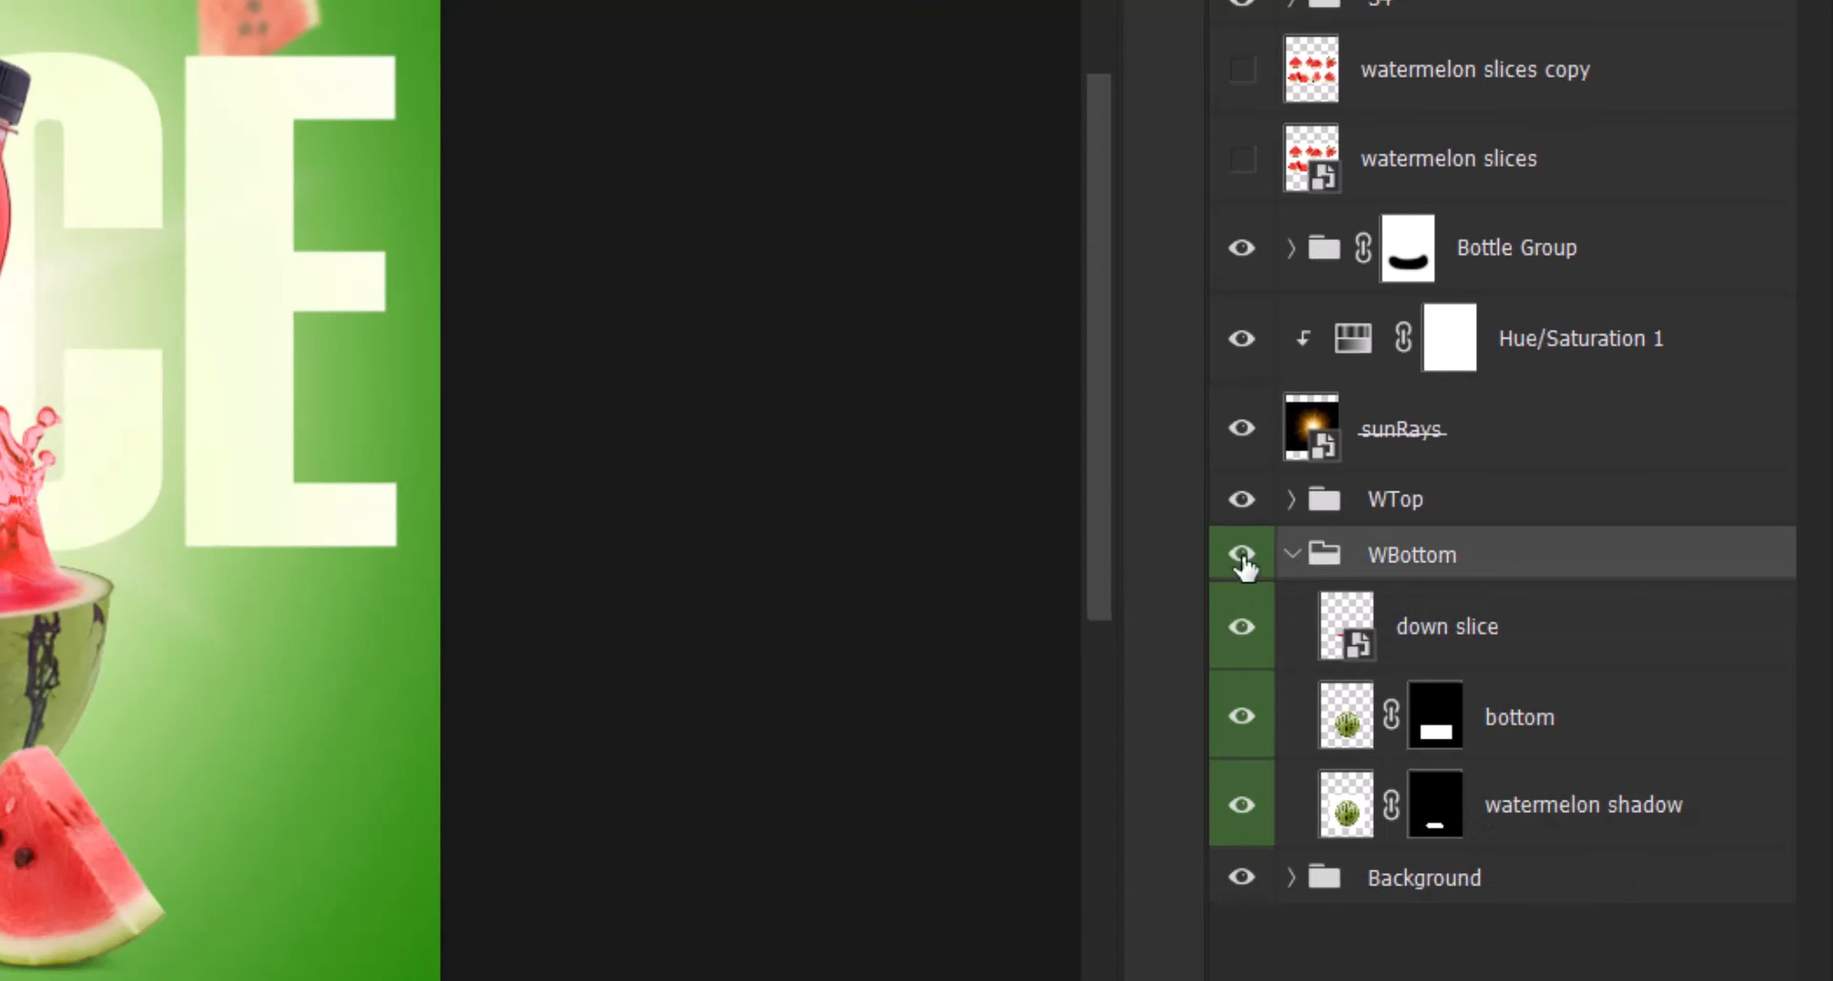
left_click(1293, 556)
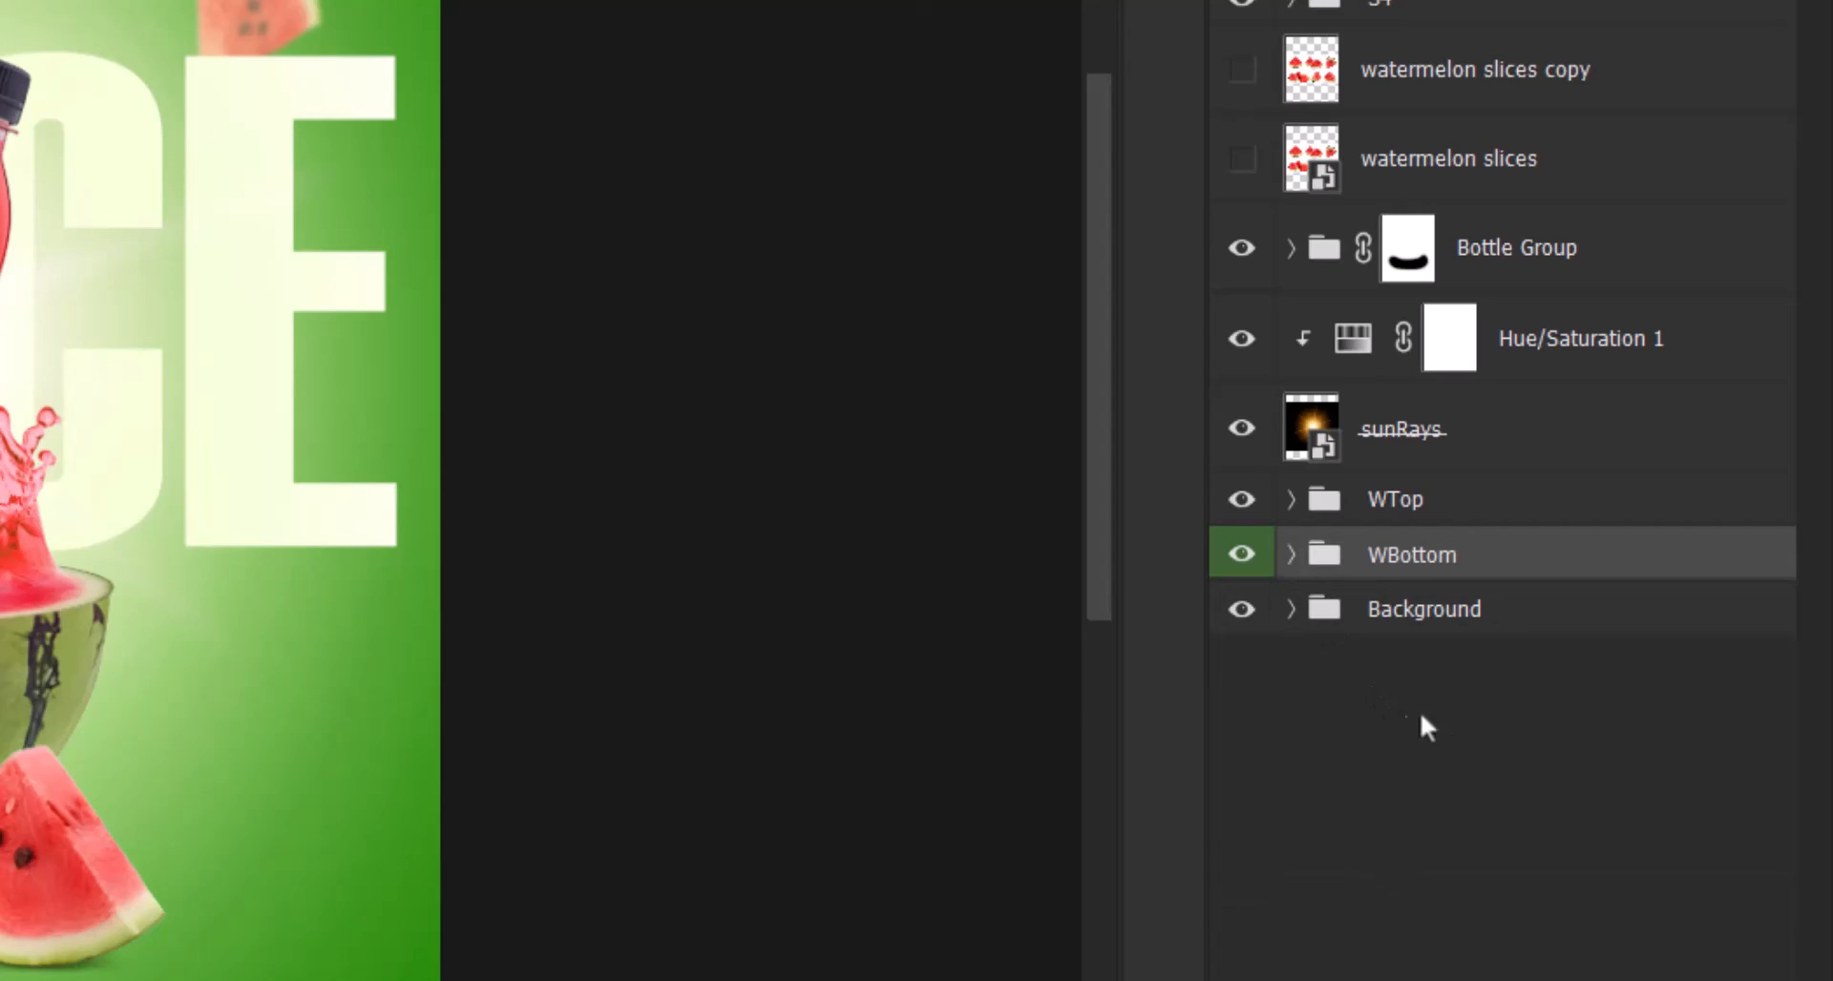
left_click(1499, 615)
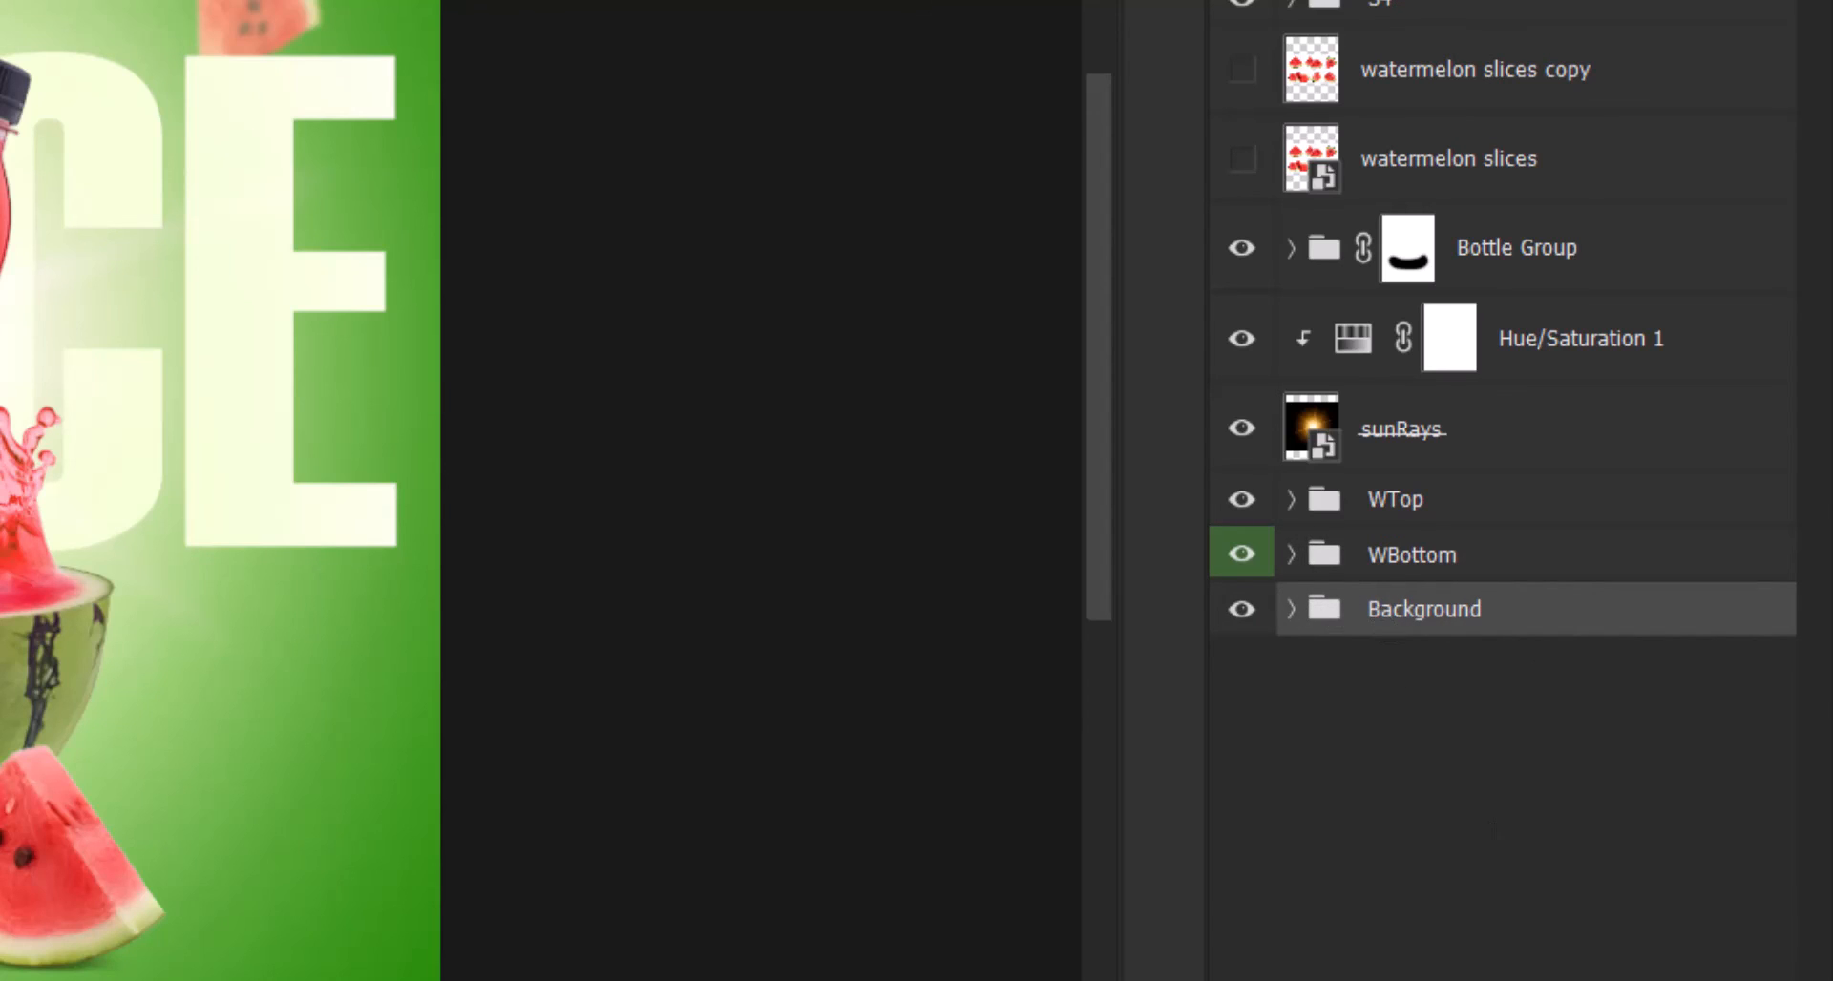
key("ctrl+shift+alt+n")
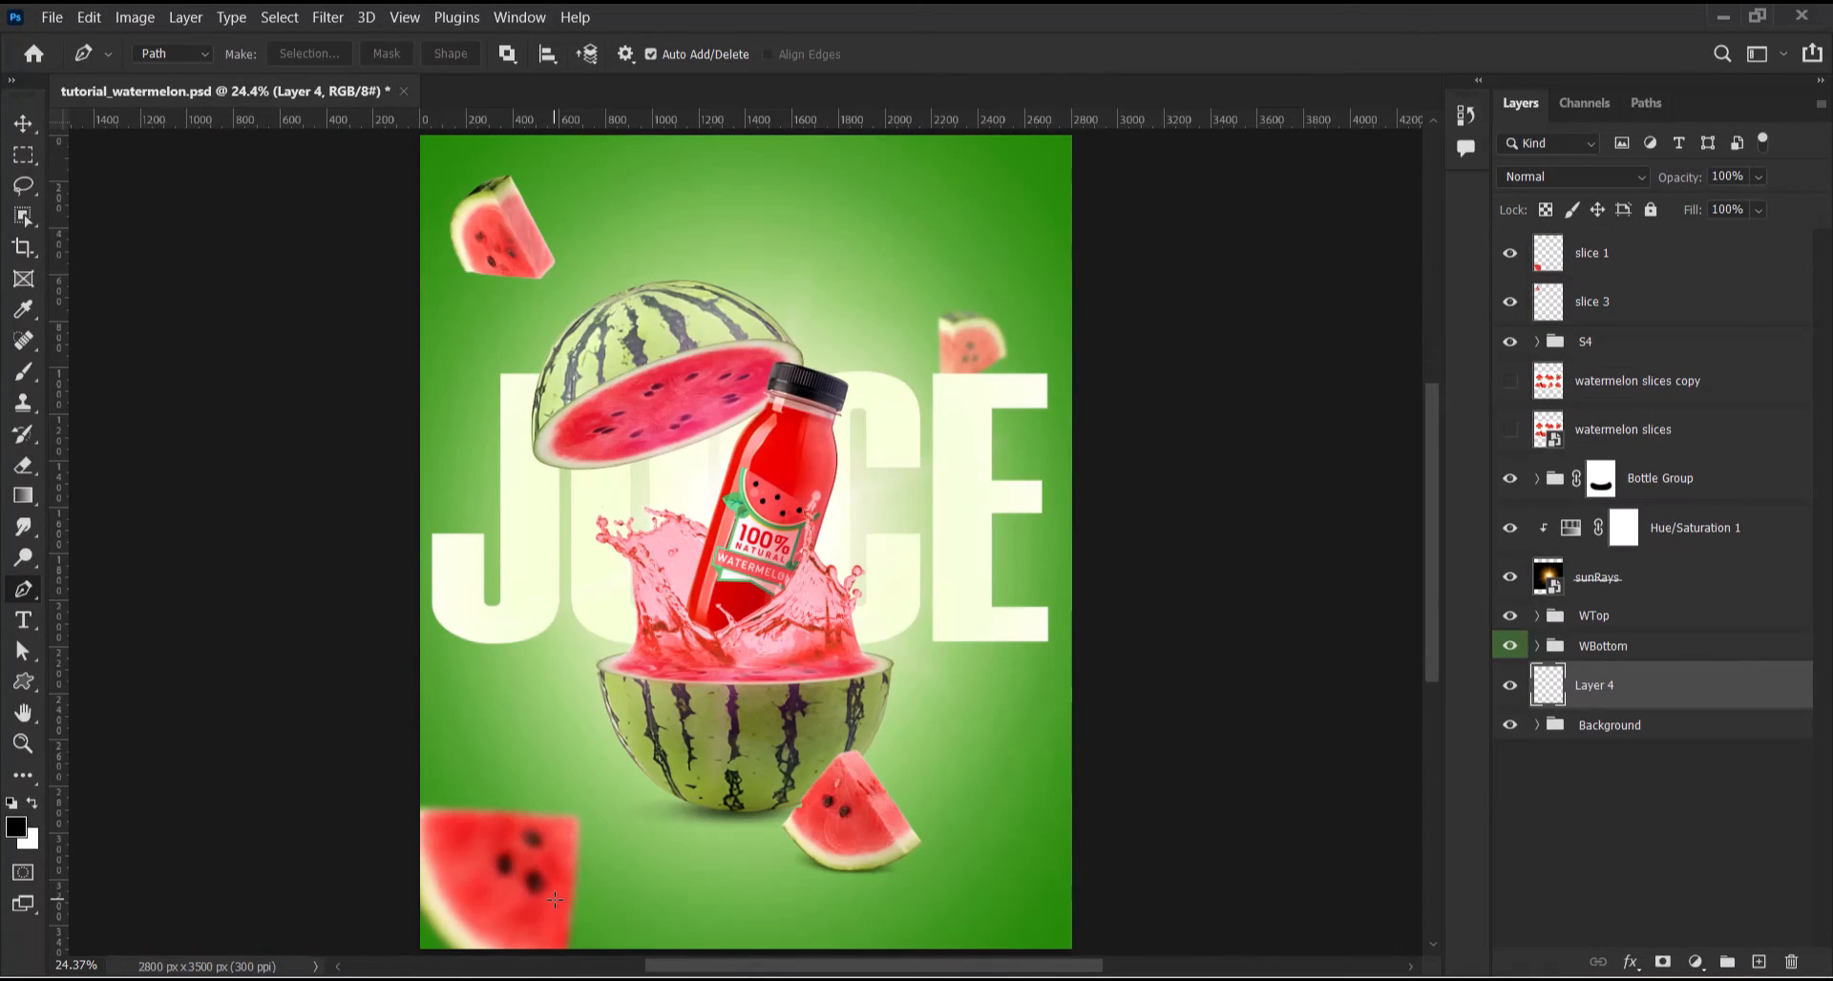
Draw a closed four-point Pen path from the base of the watermelon bottom, widening to beyond the canvas's lower edge
left_click(694, 797)
key("ctrl+minus")
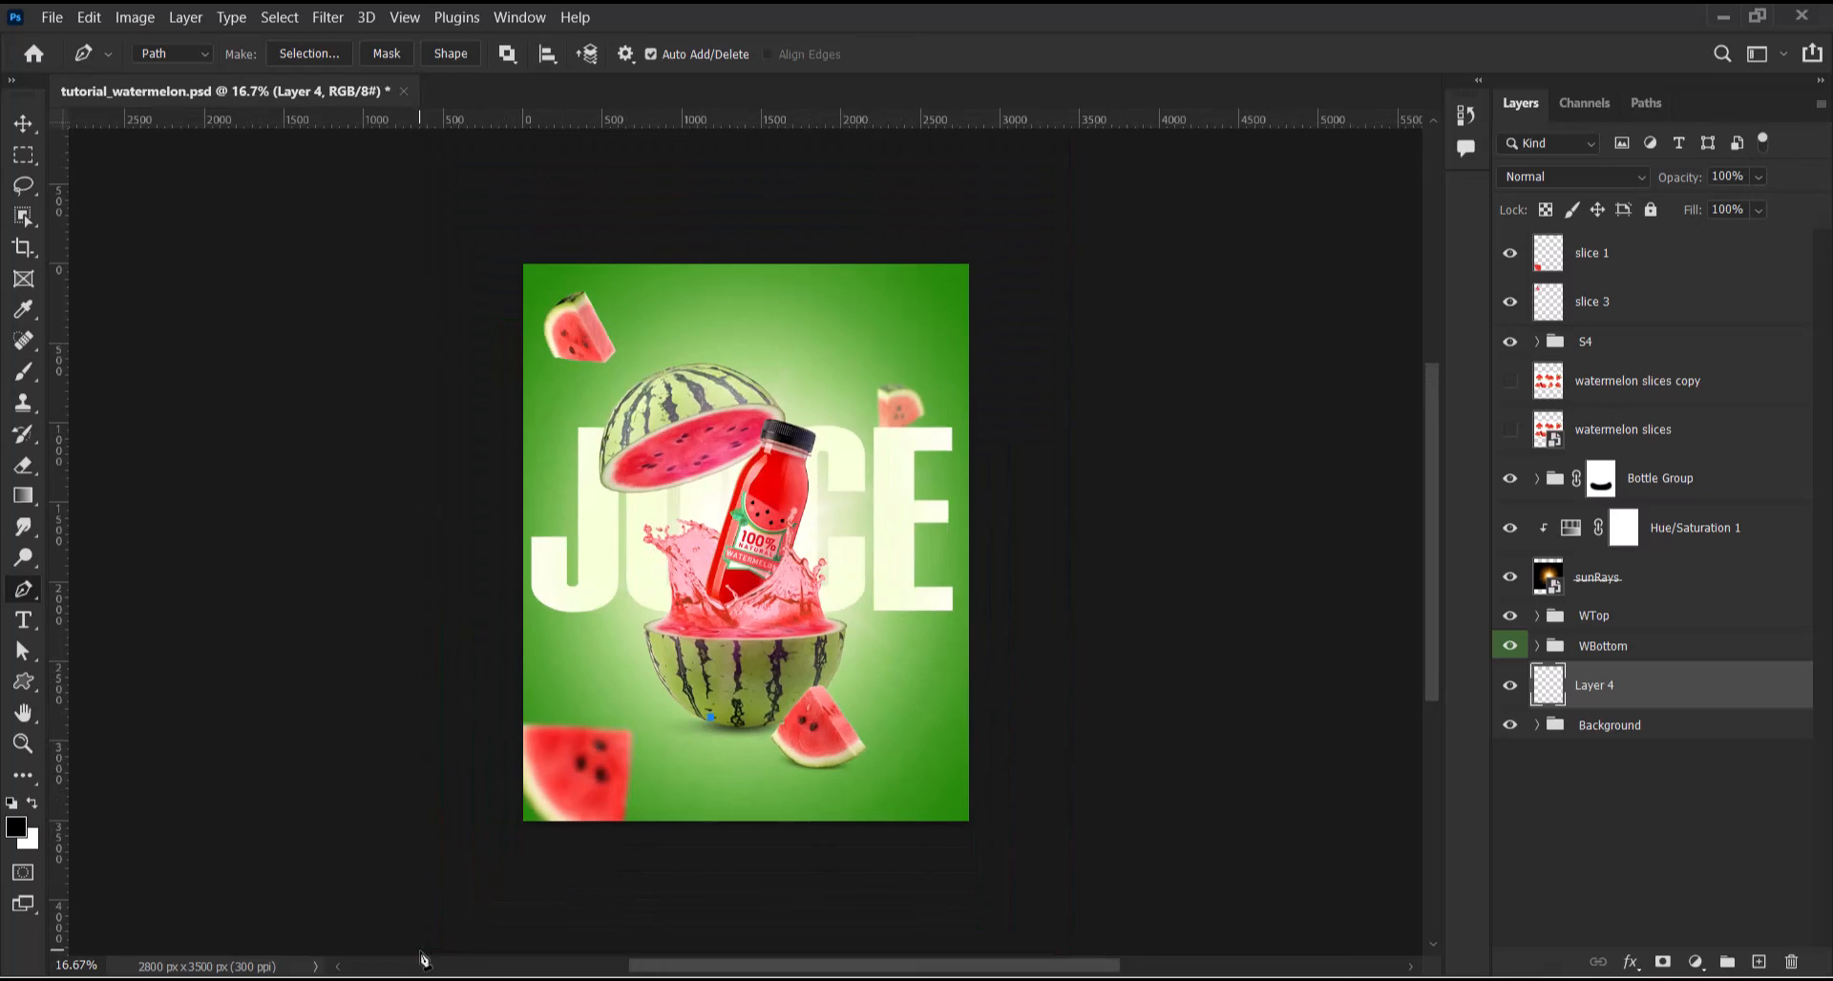
left_click(494, 848)
key("ctrl+z")
left_click(474, 857)
left_click(1046, 872)
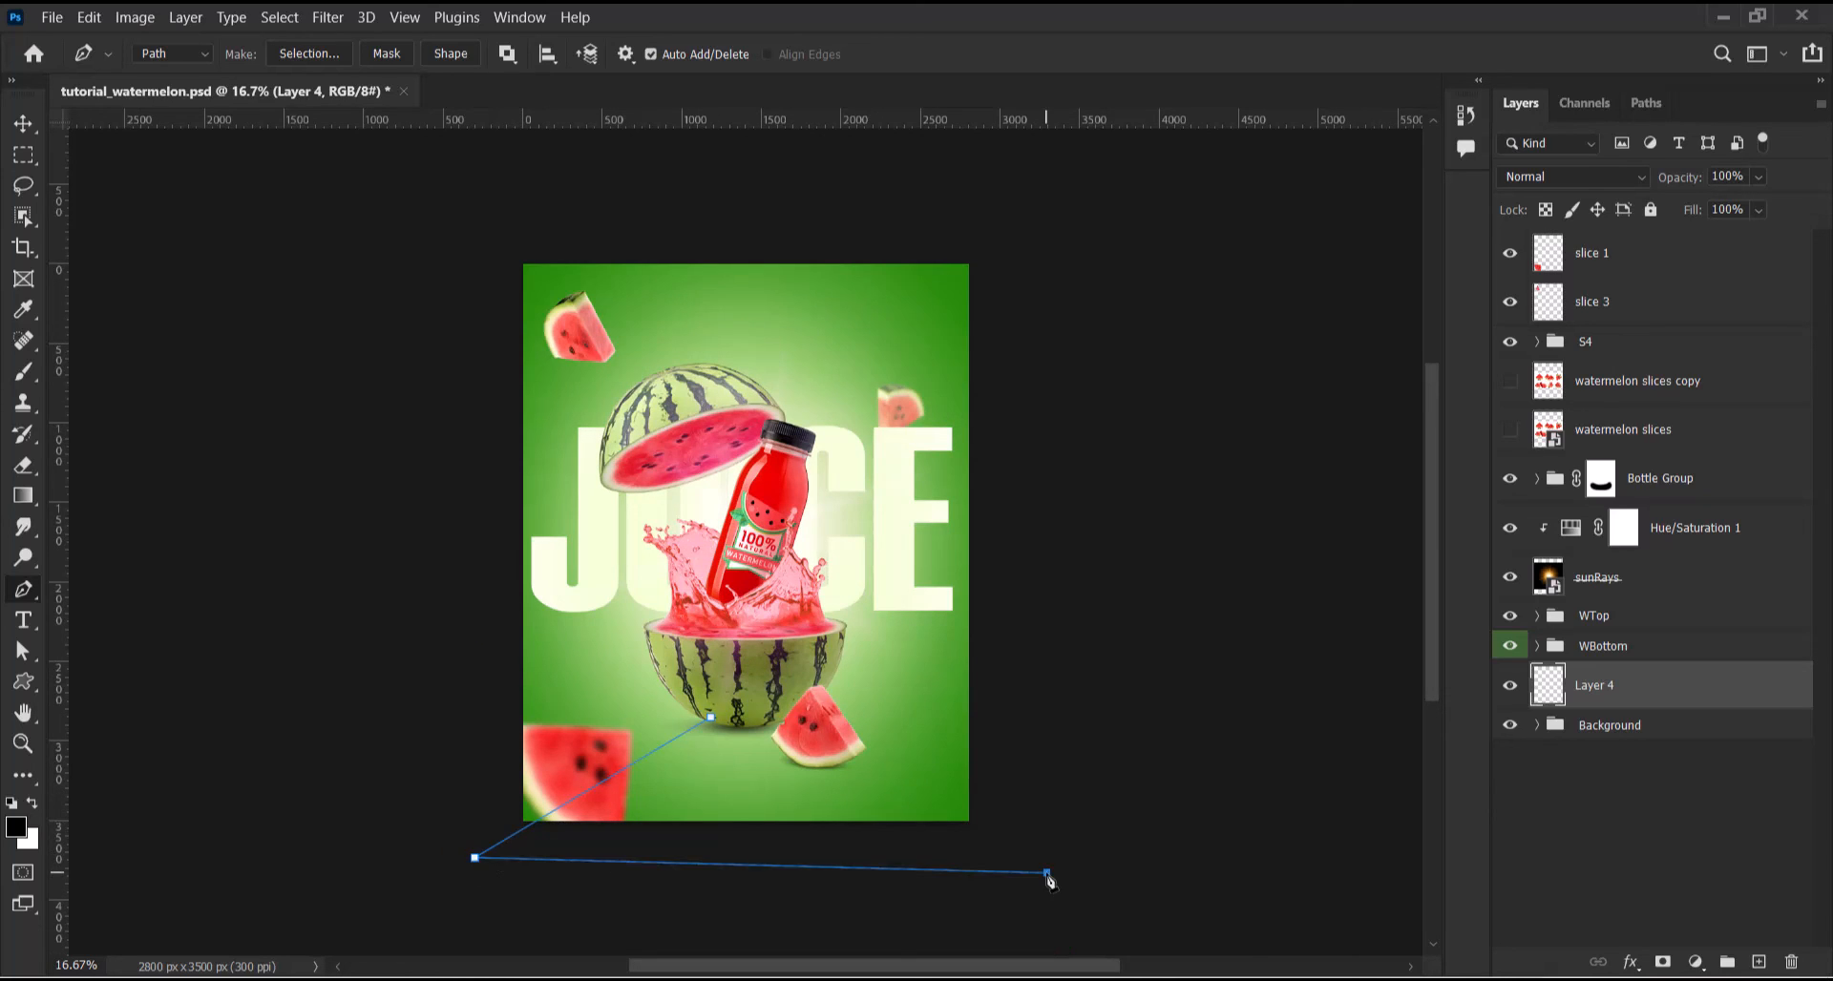
left_click(774, 715)
left_click(710, 716)
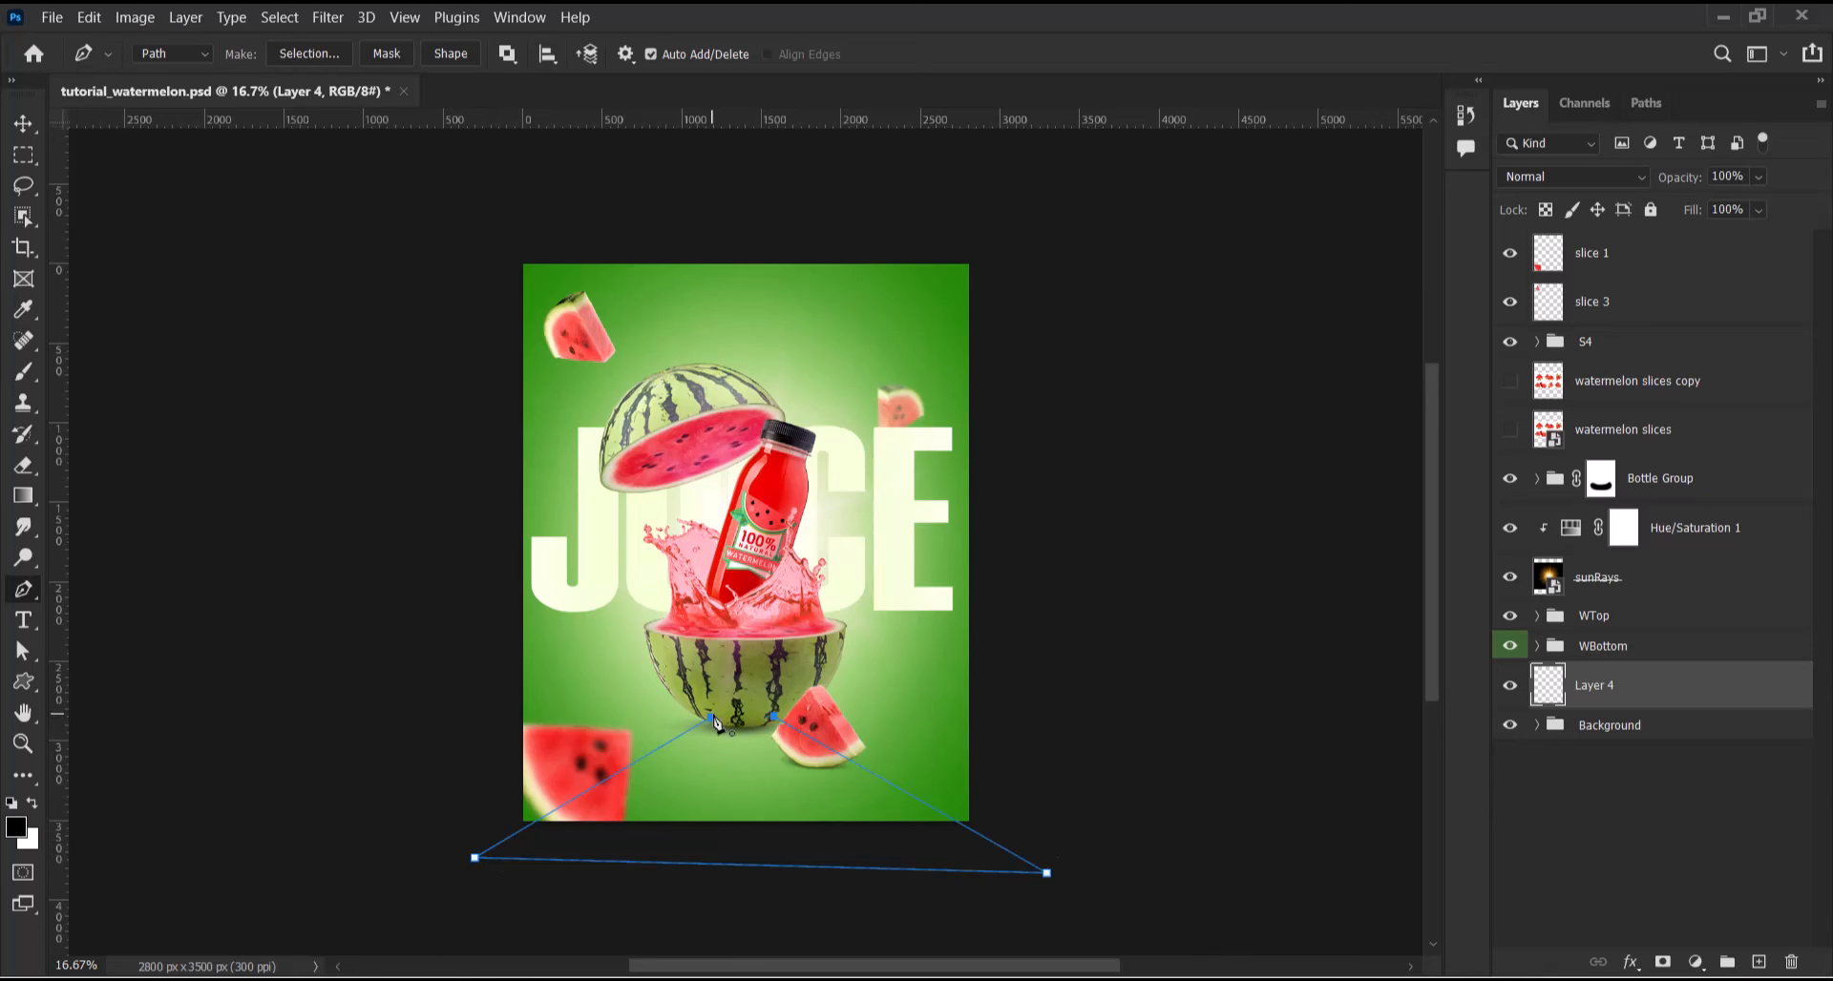
Convert the path to a new selection with 0-pixel feather, fill it with black on Layer 4 and deselect
right_click(767, 790)
left_click(802, 355)
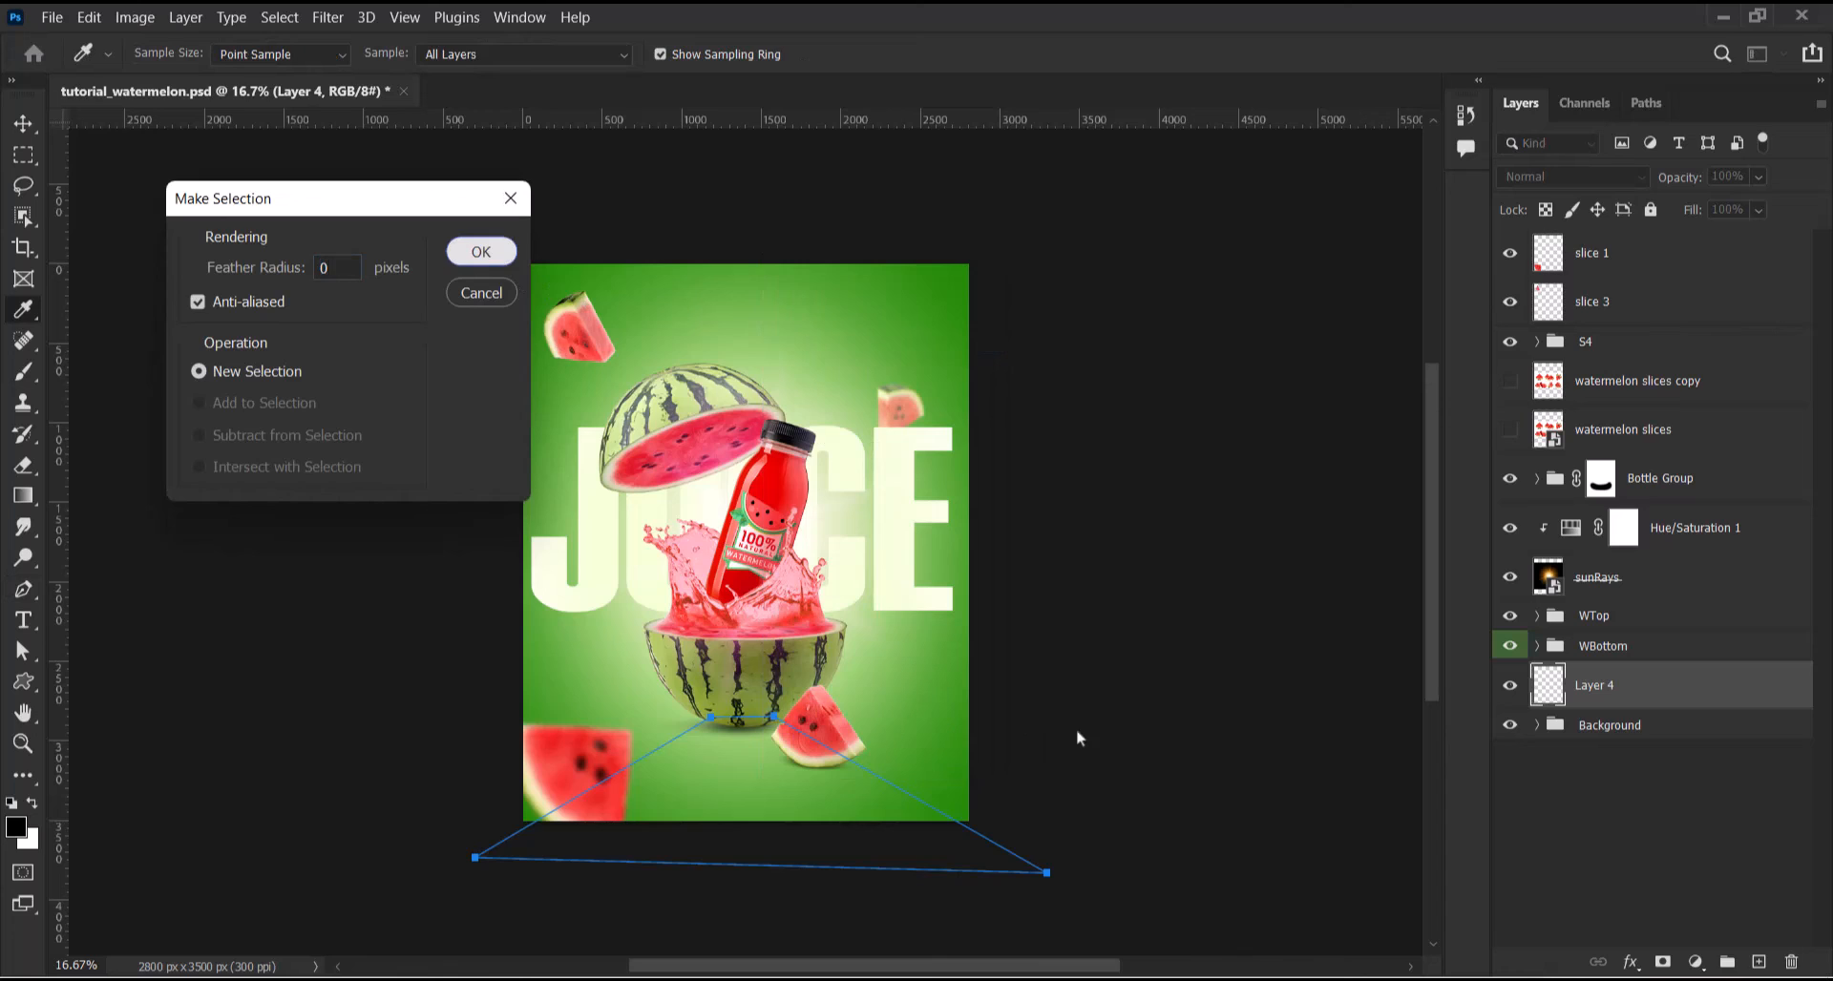
key("Return")
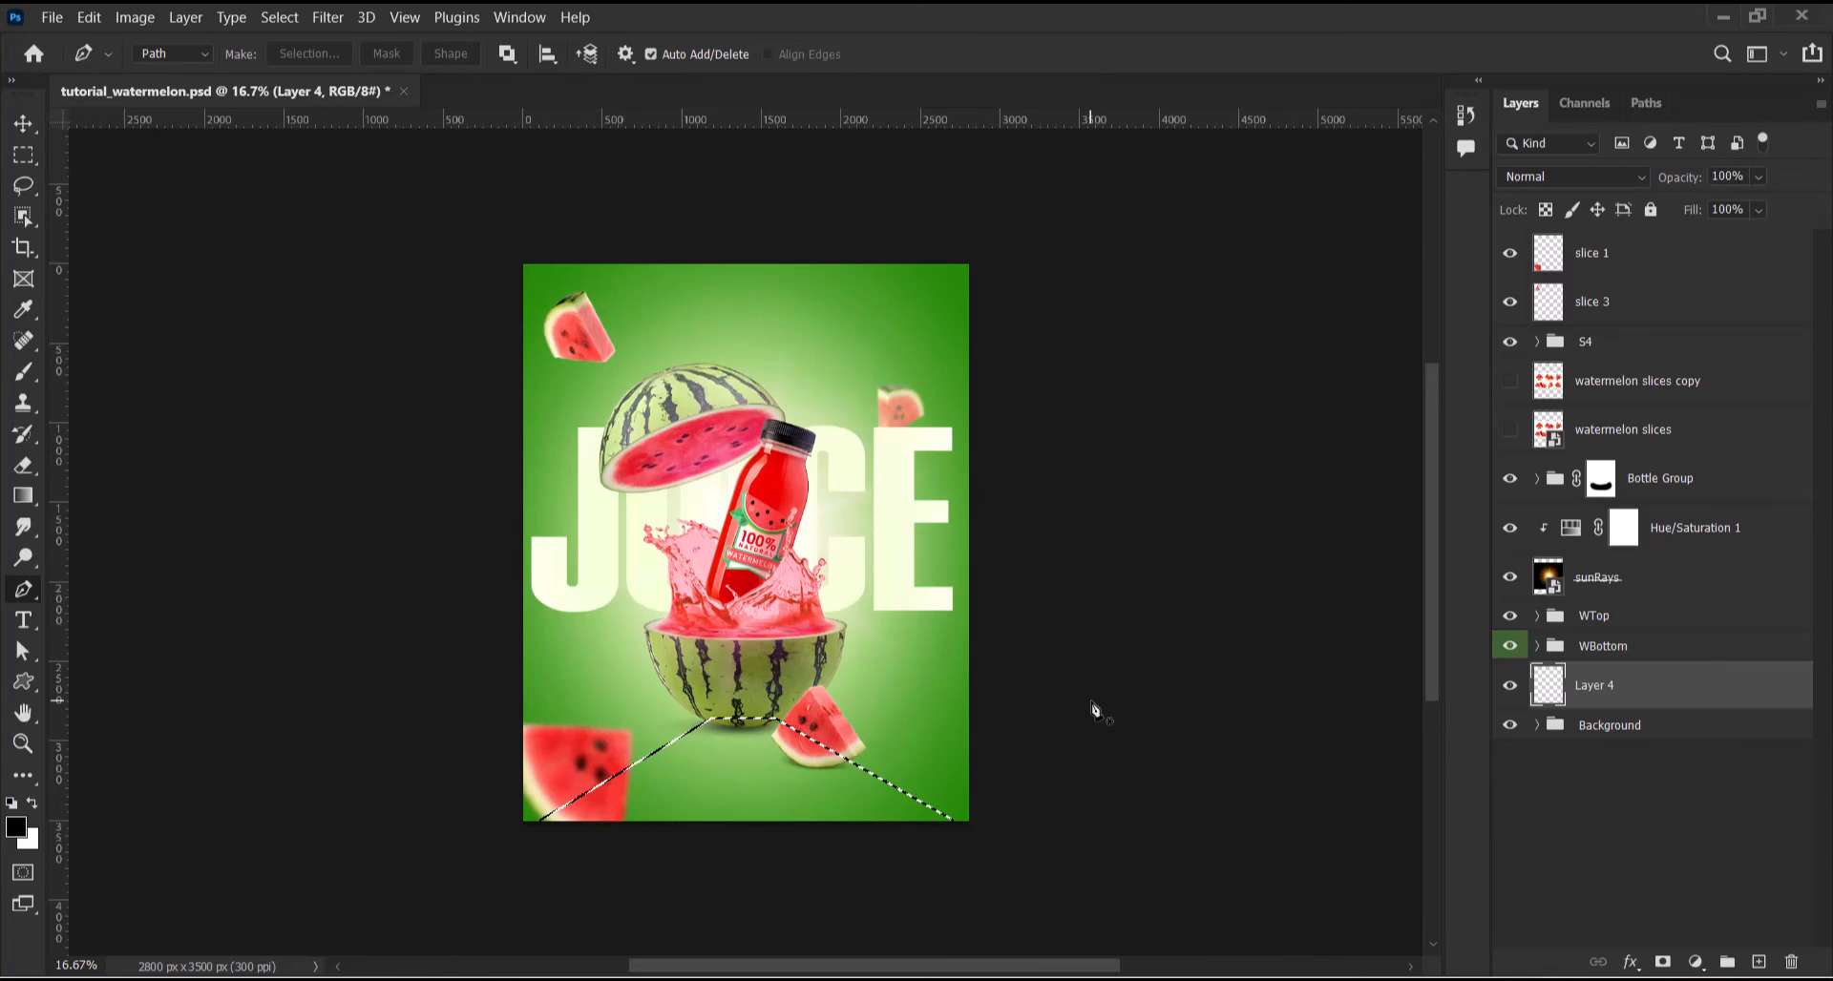
key("shift+F5")
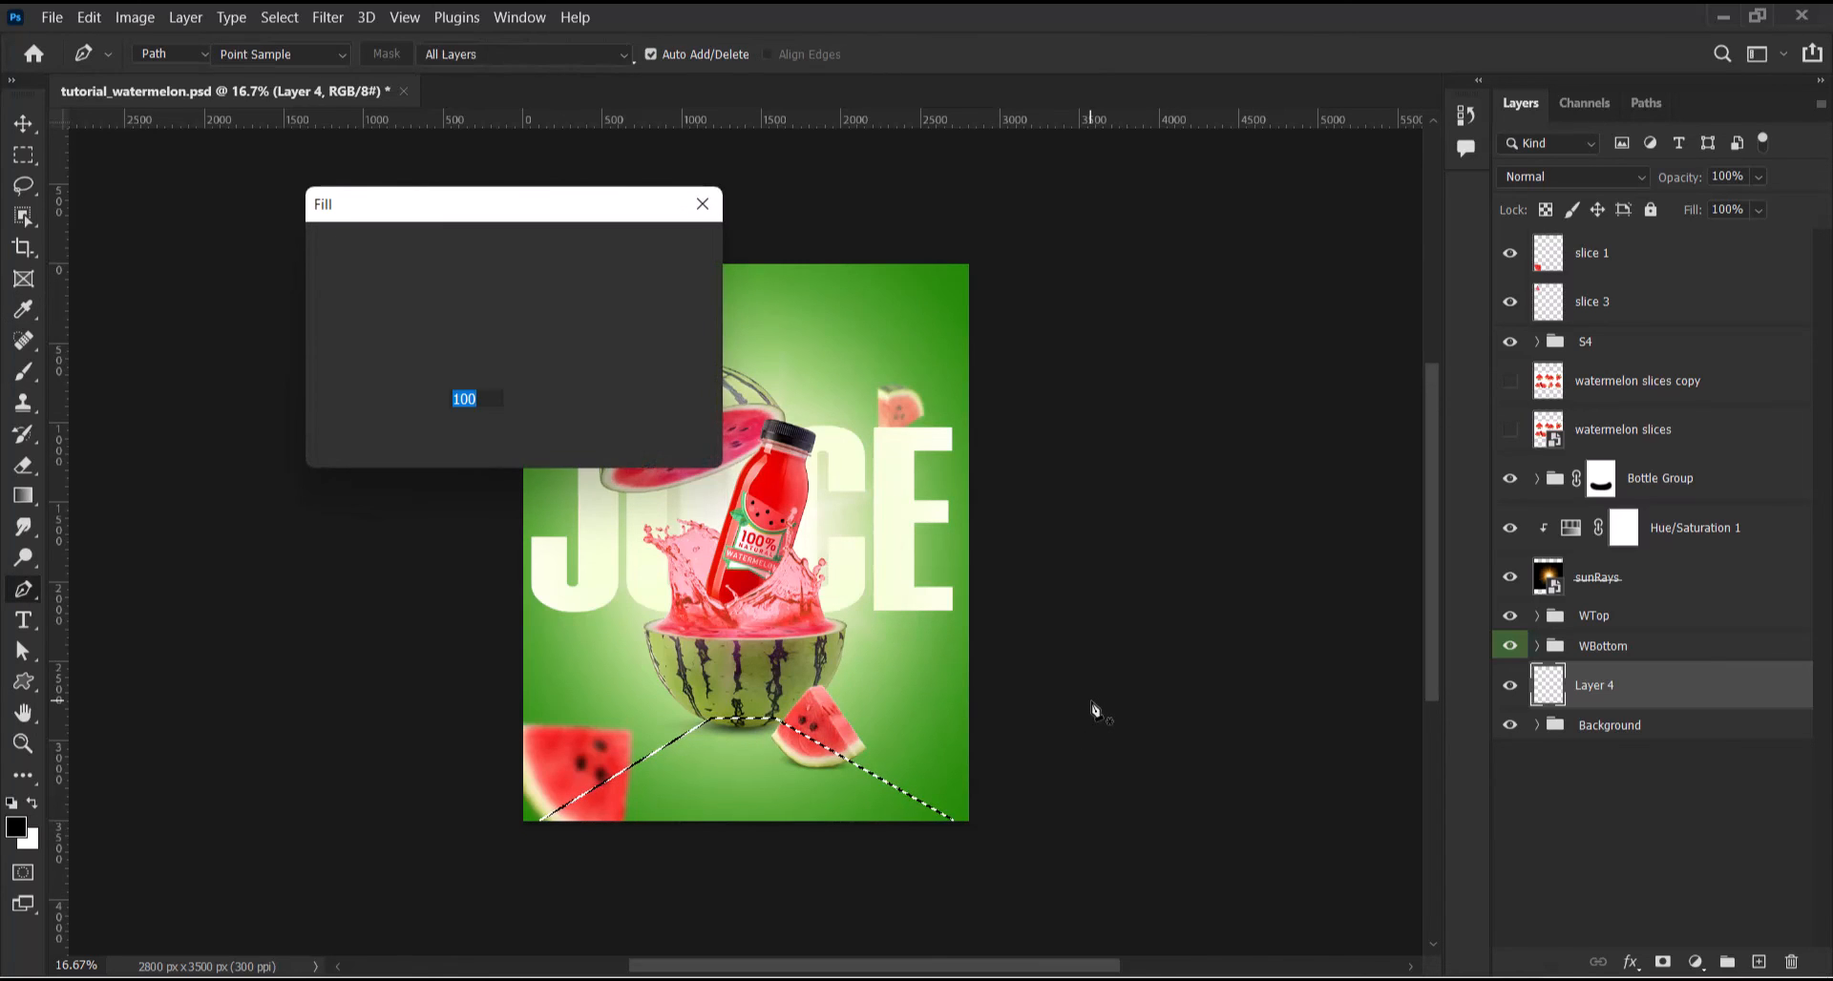
key("Return")
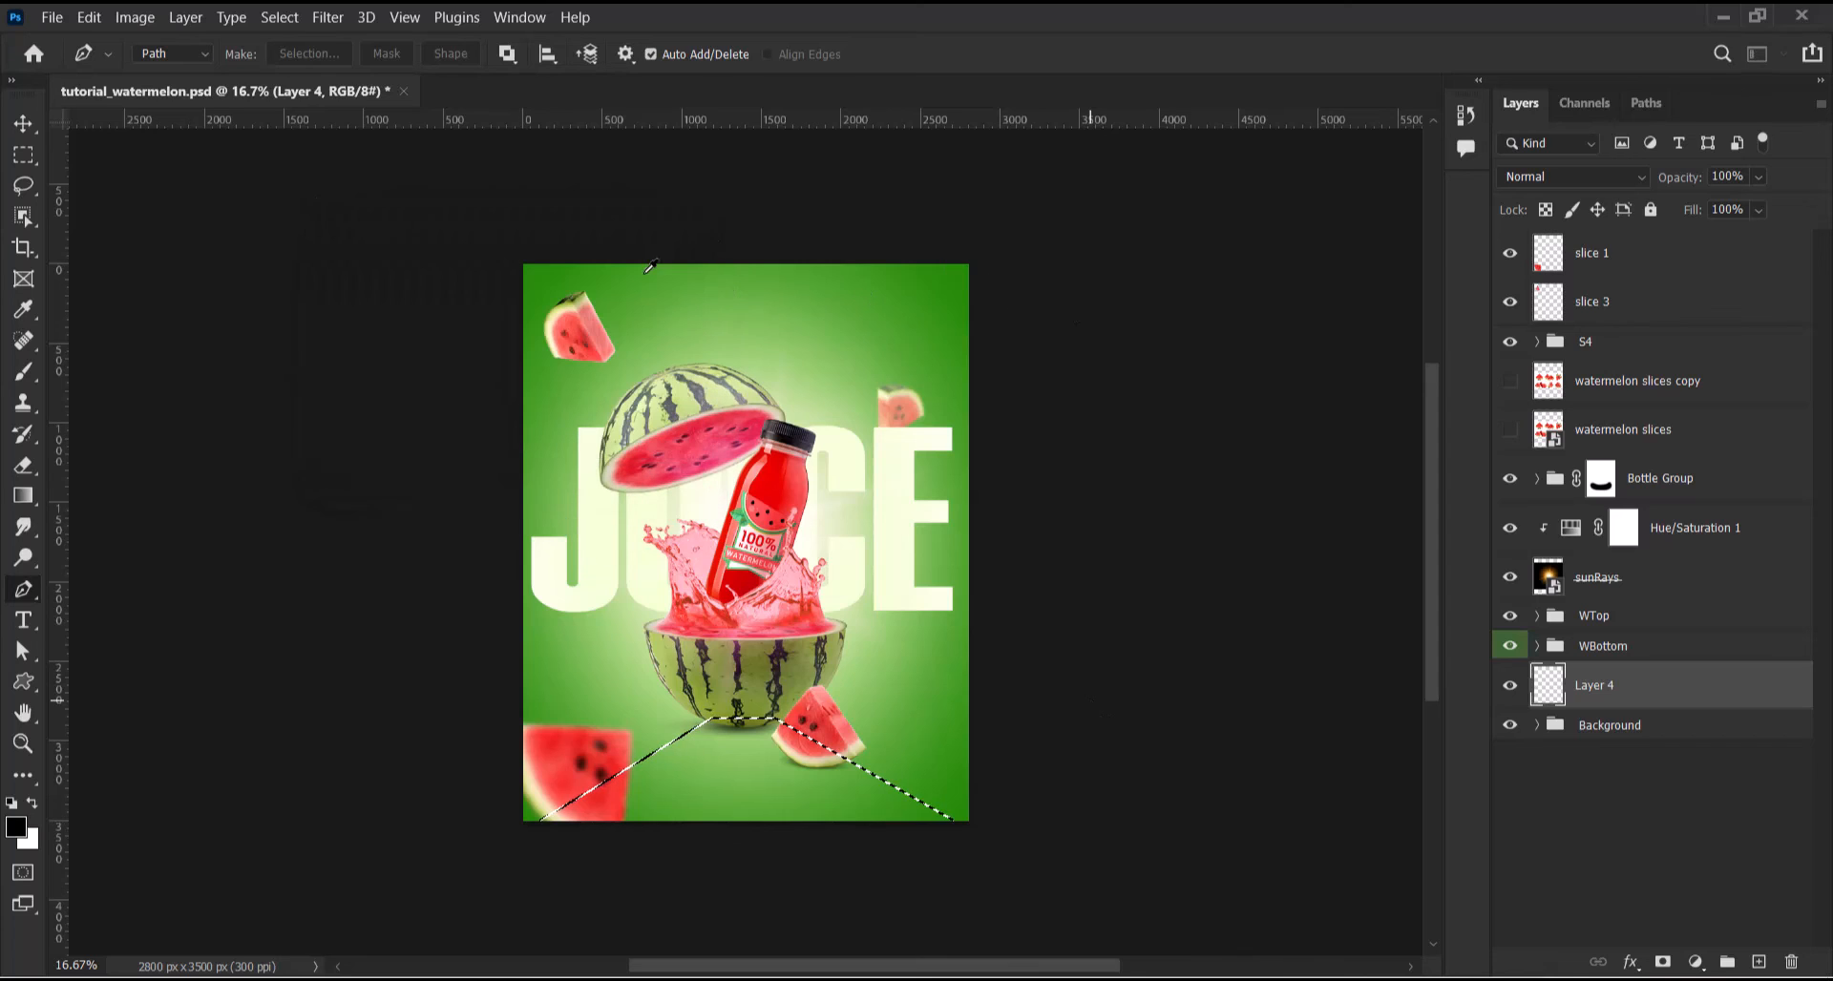
key("ctrl+d")
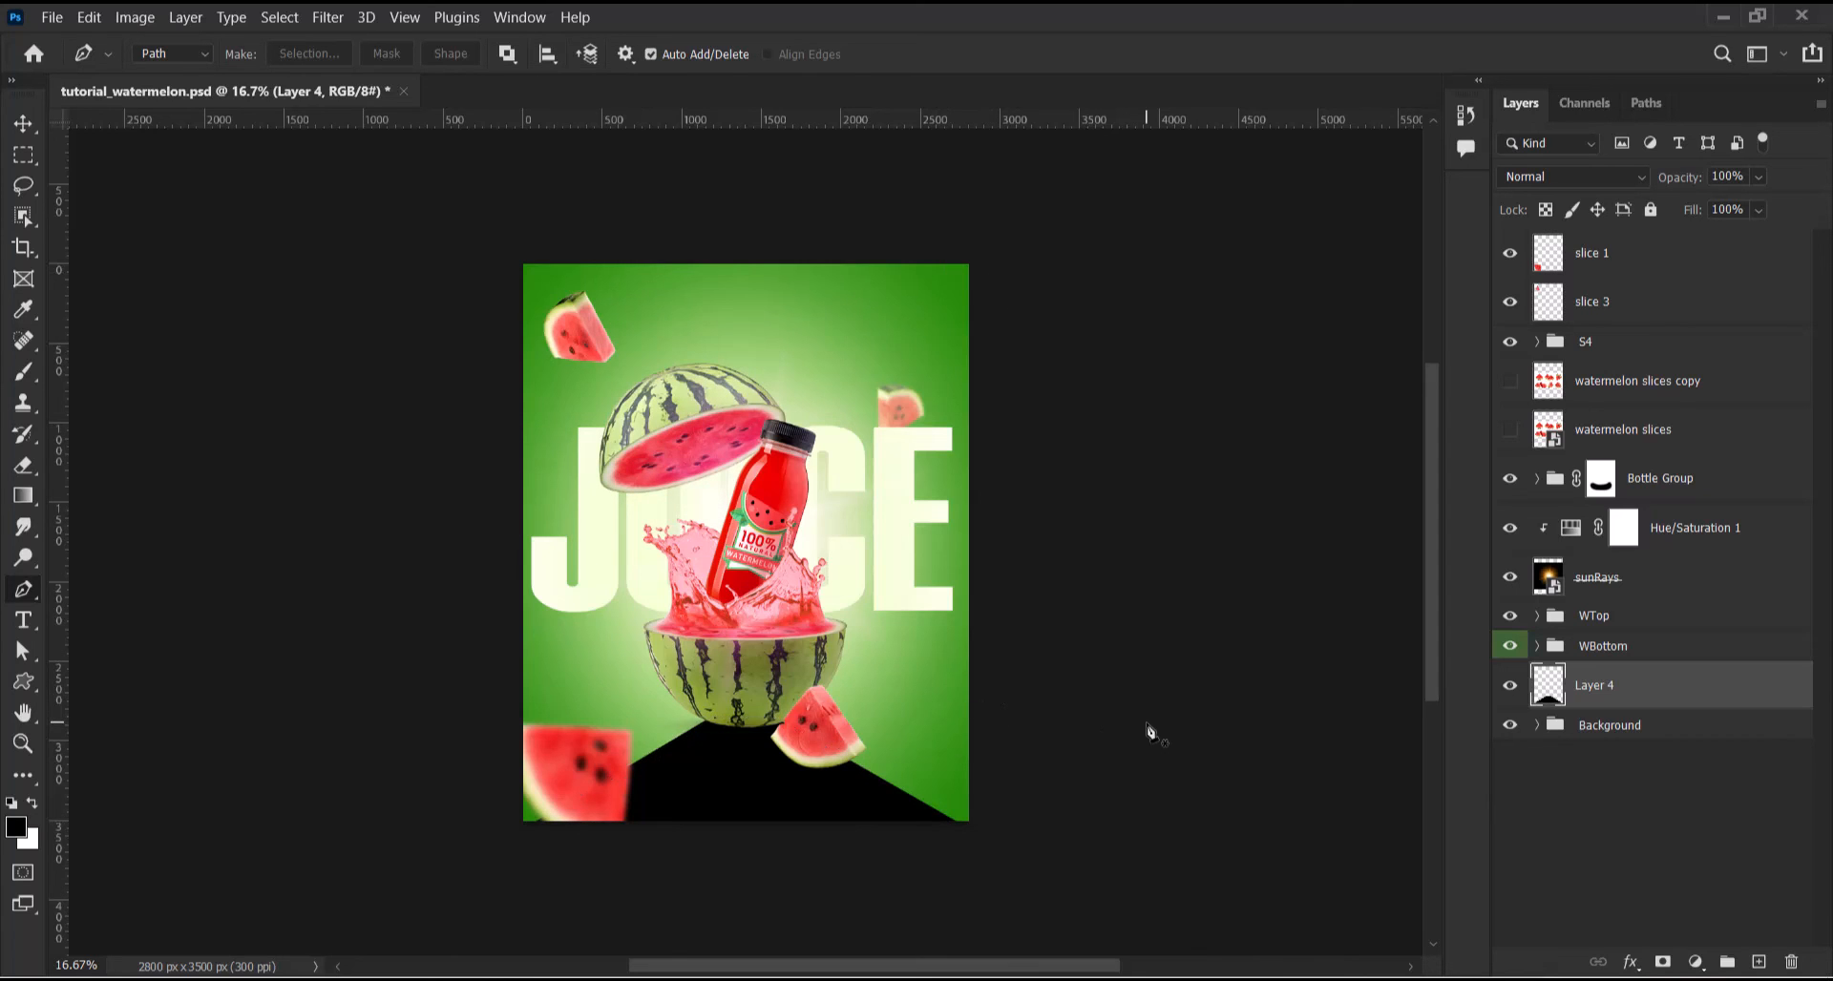
Set Layer 4's blend mode to Soft Light and convert the layer to a smart object
left_click(1640, 181)
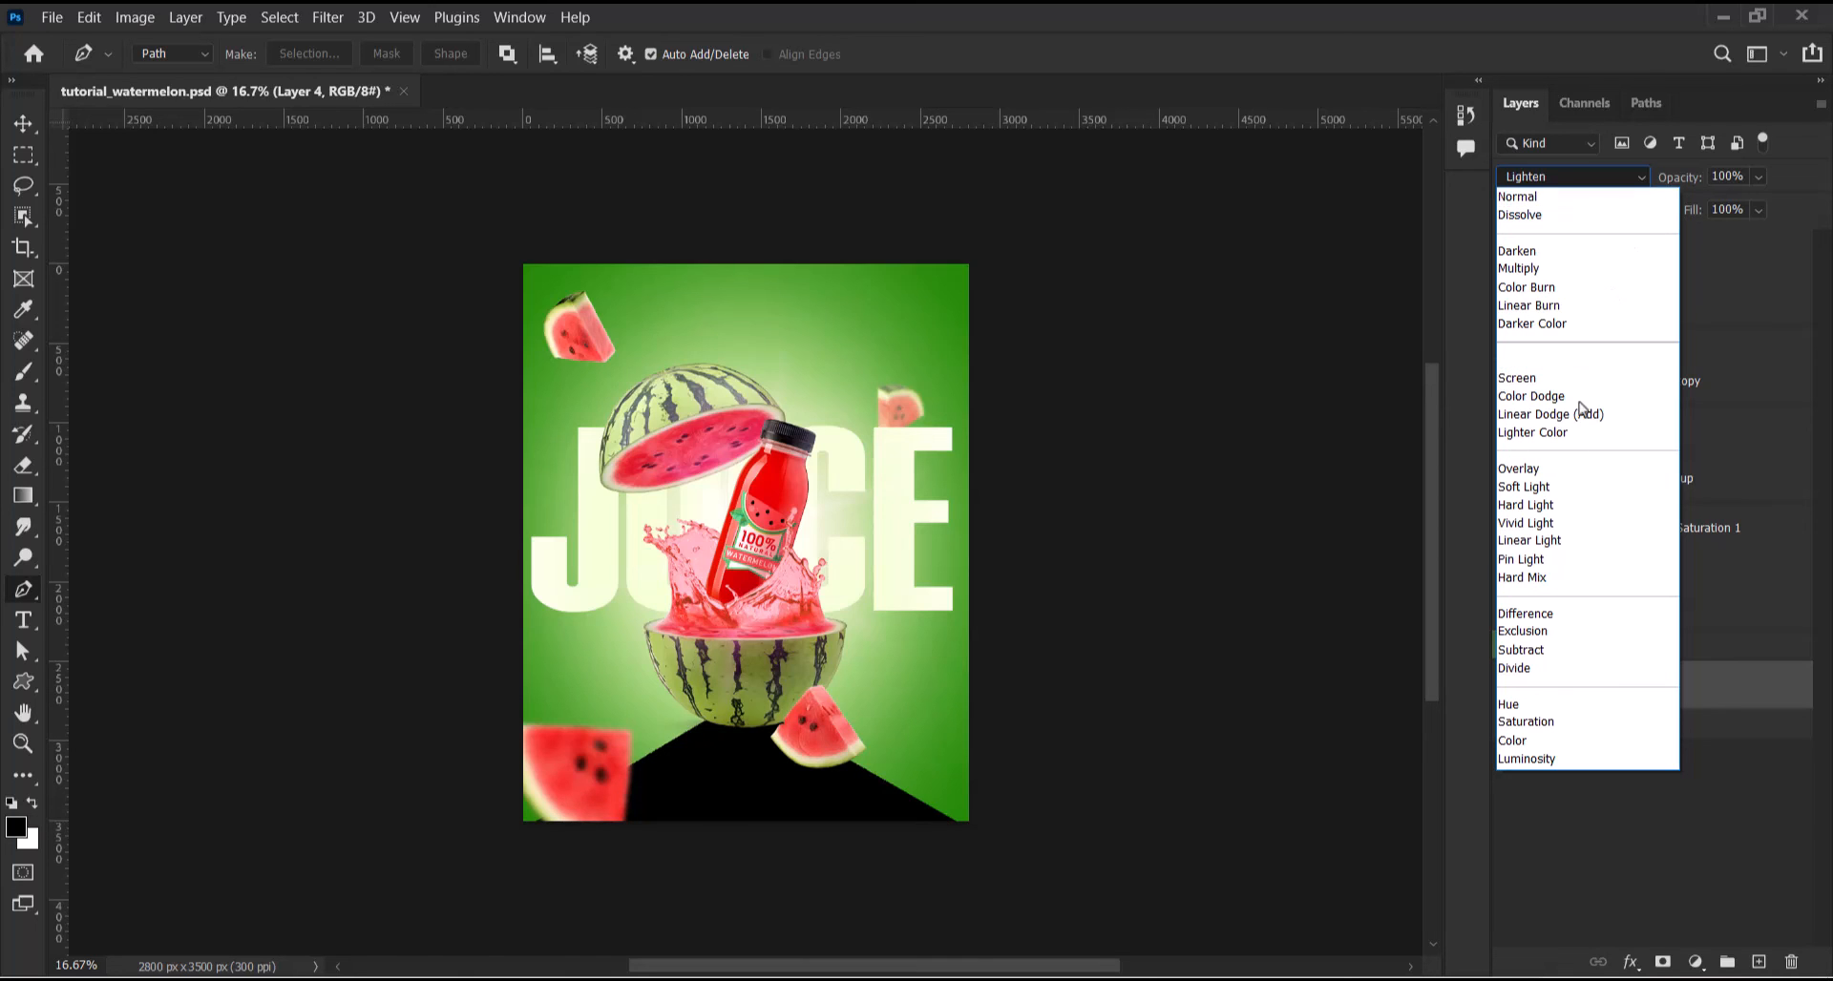
left_click(1556, 487)
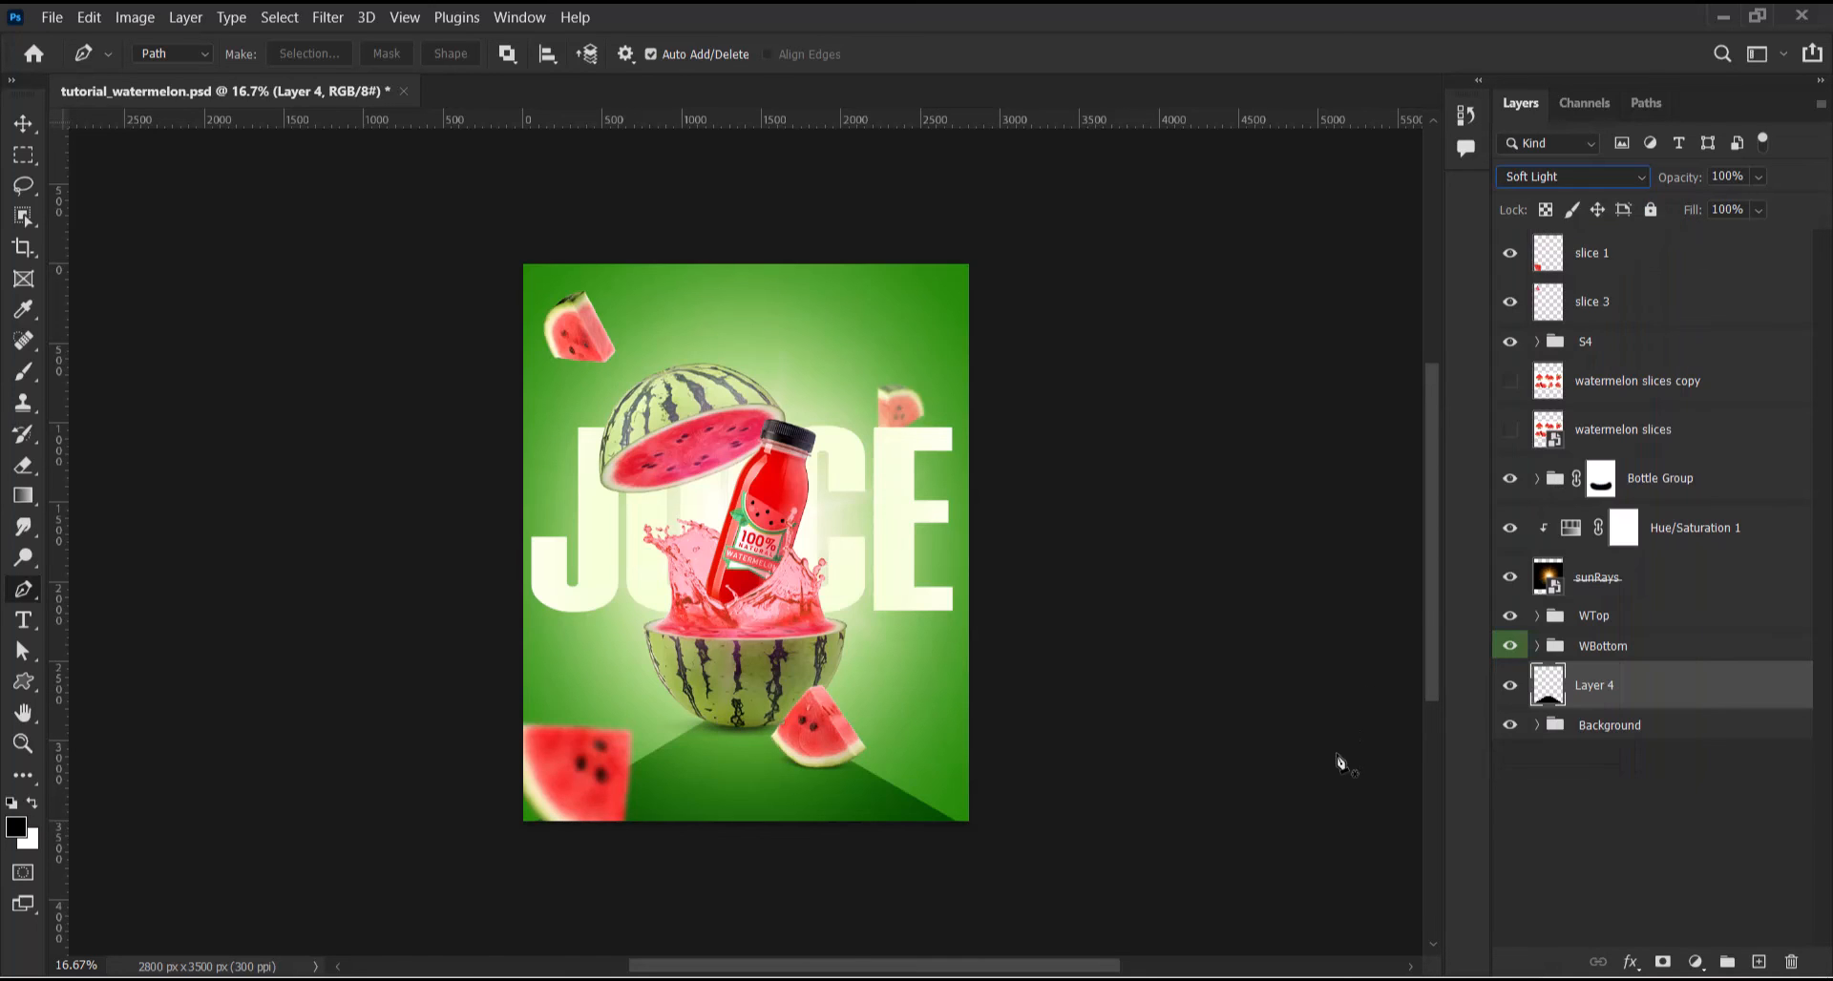
left_click(196, 23)
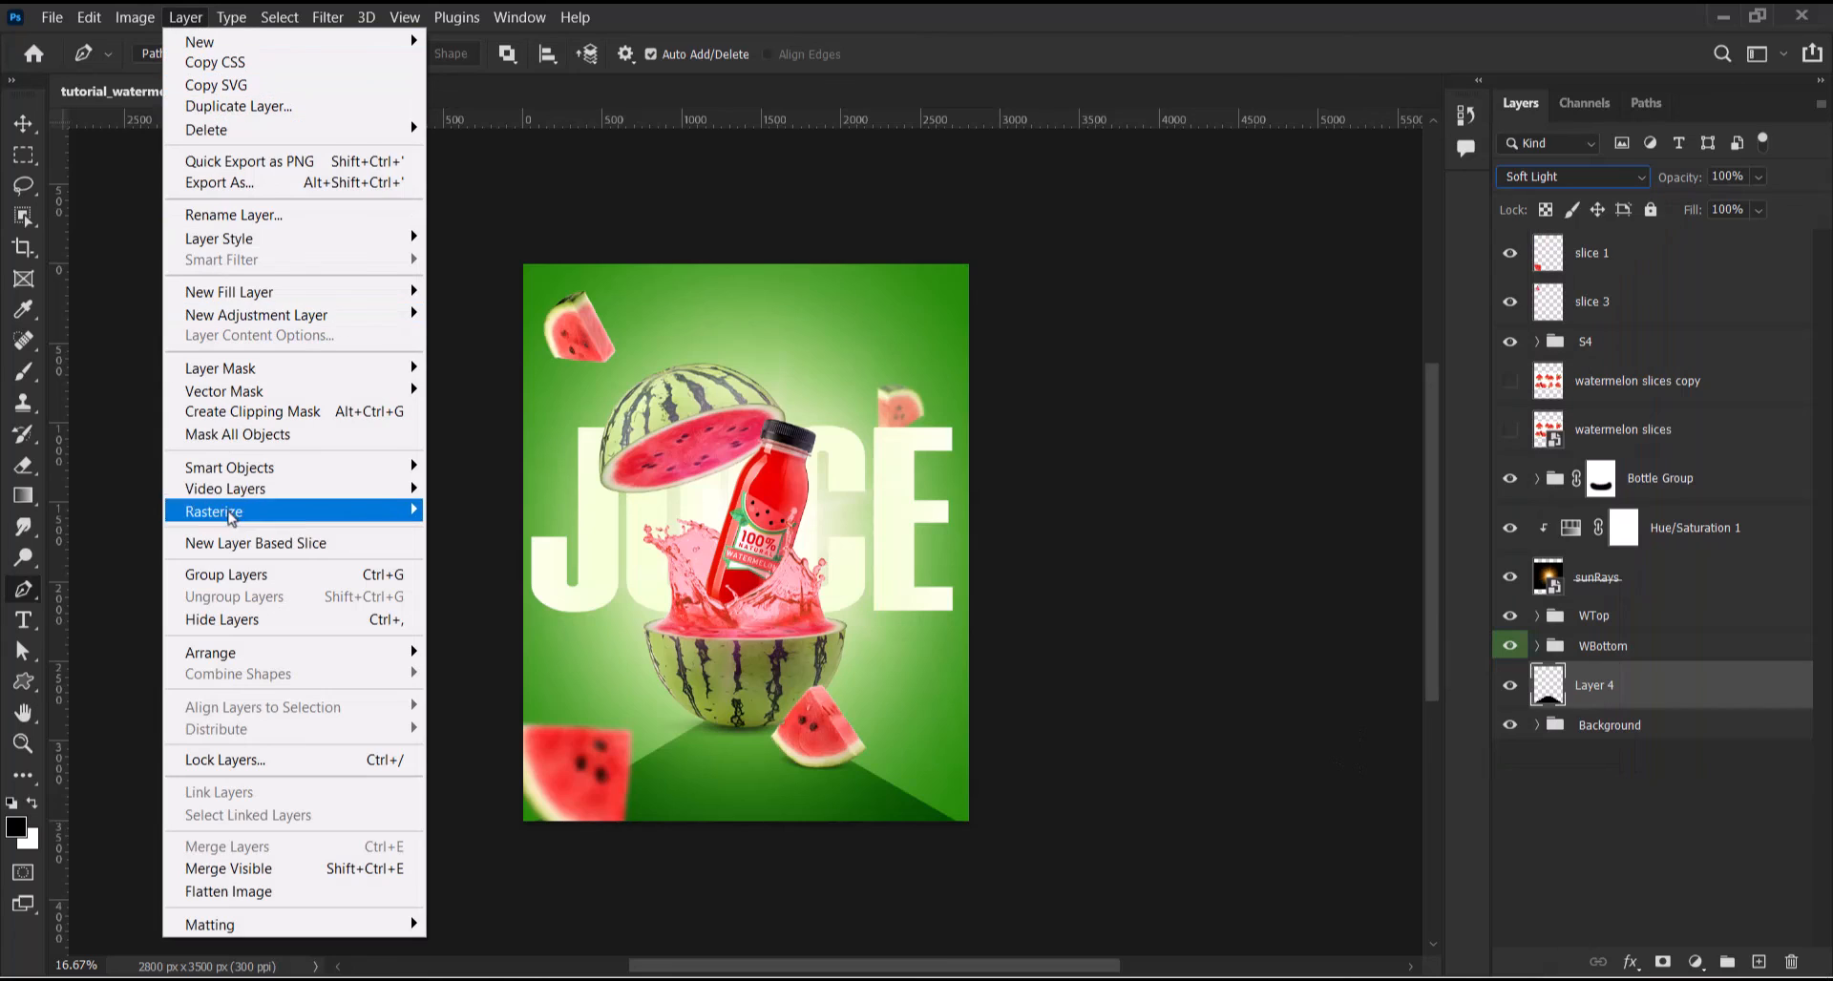
mouse_move(241, 474)
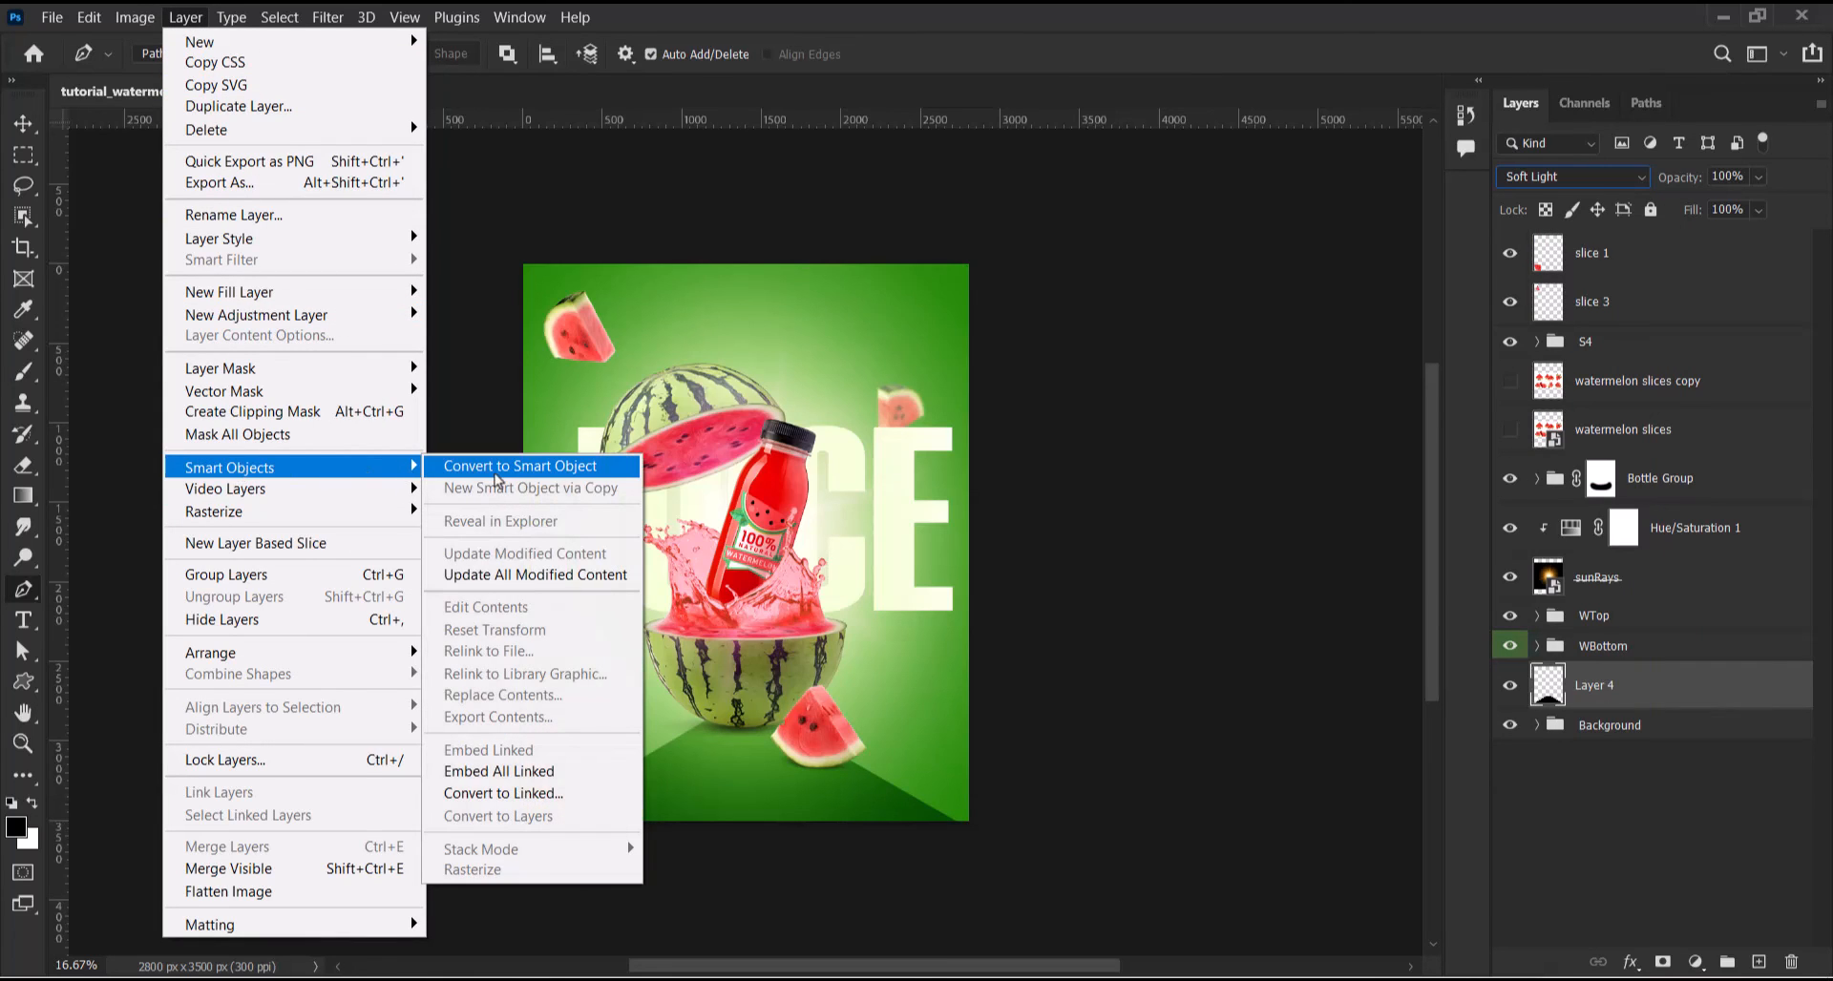
left_click(495, 474)
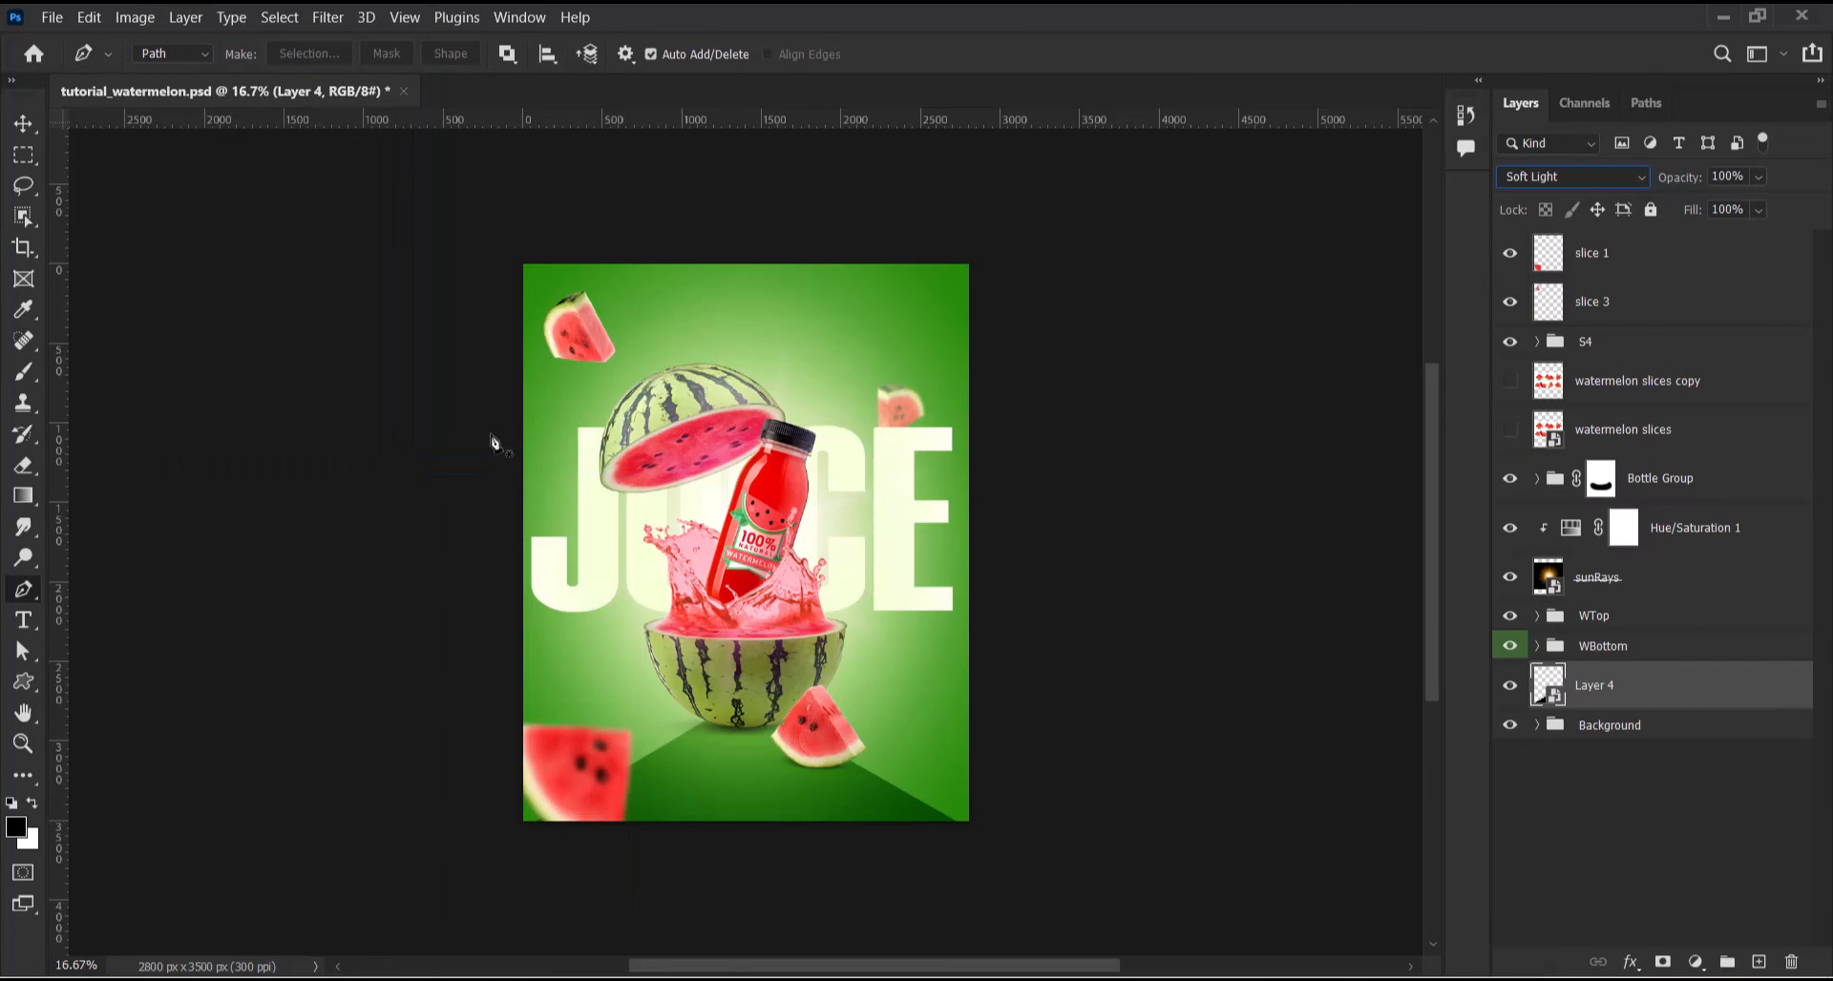
Apply a Gaussian Blur with a 180-pixel radius to the black shadow shape on Layer 4
left_click(325, 19)
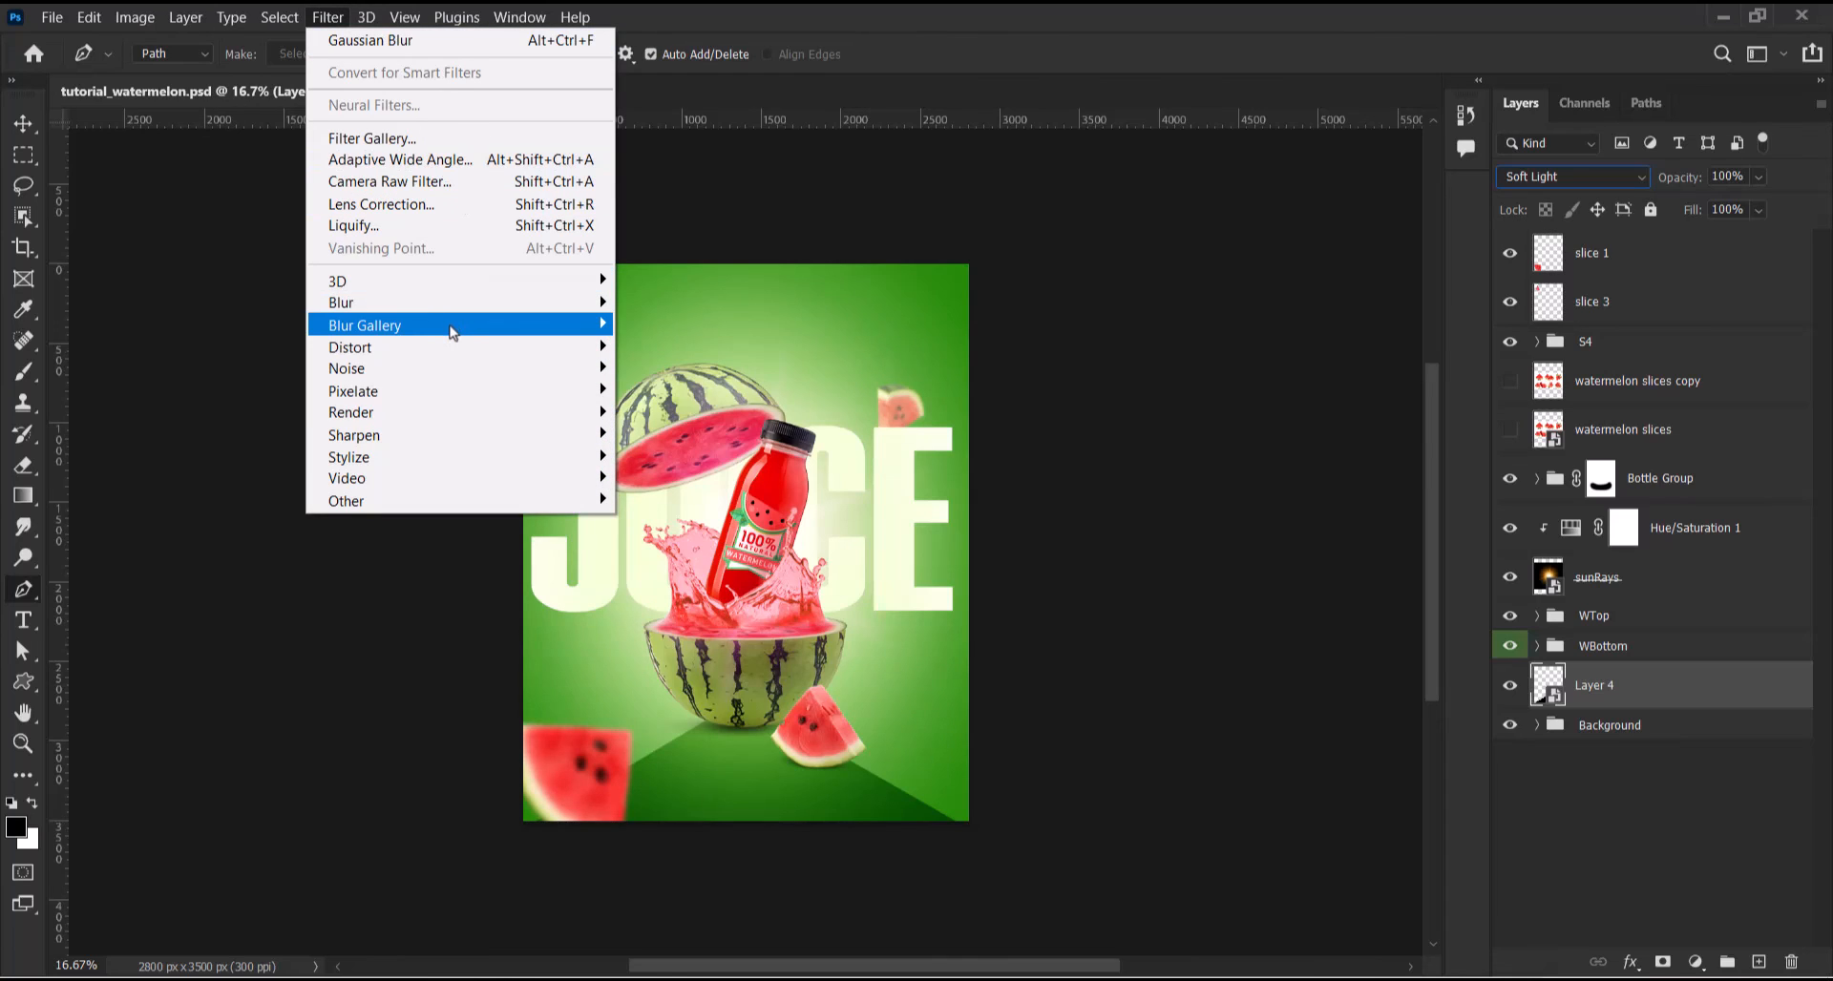
mouse_move(452, 313)
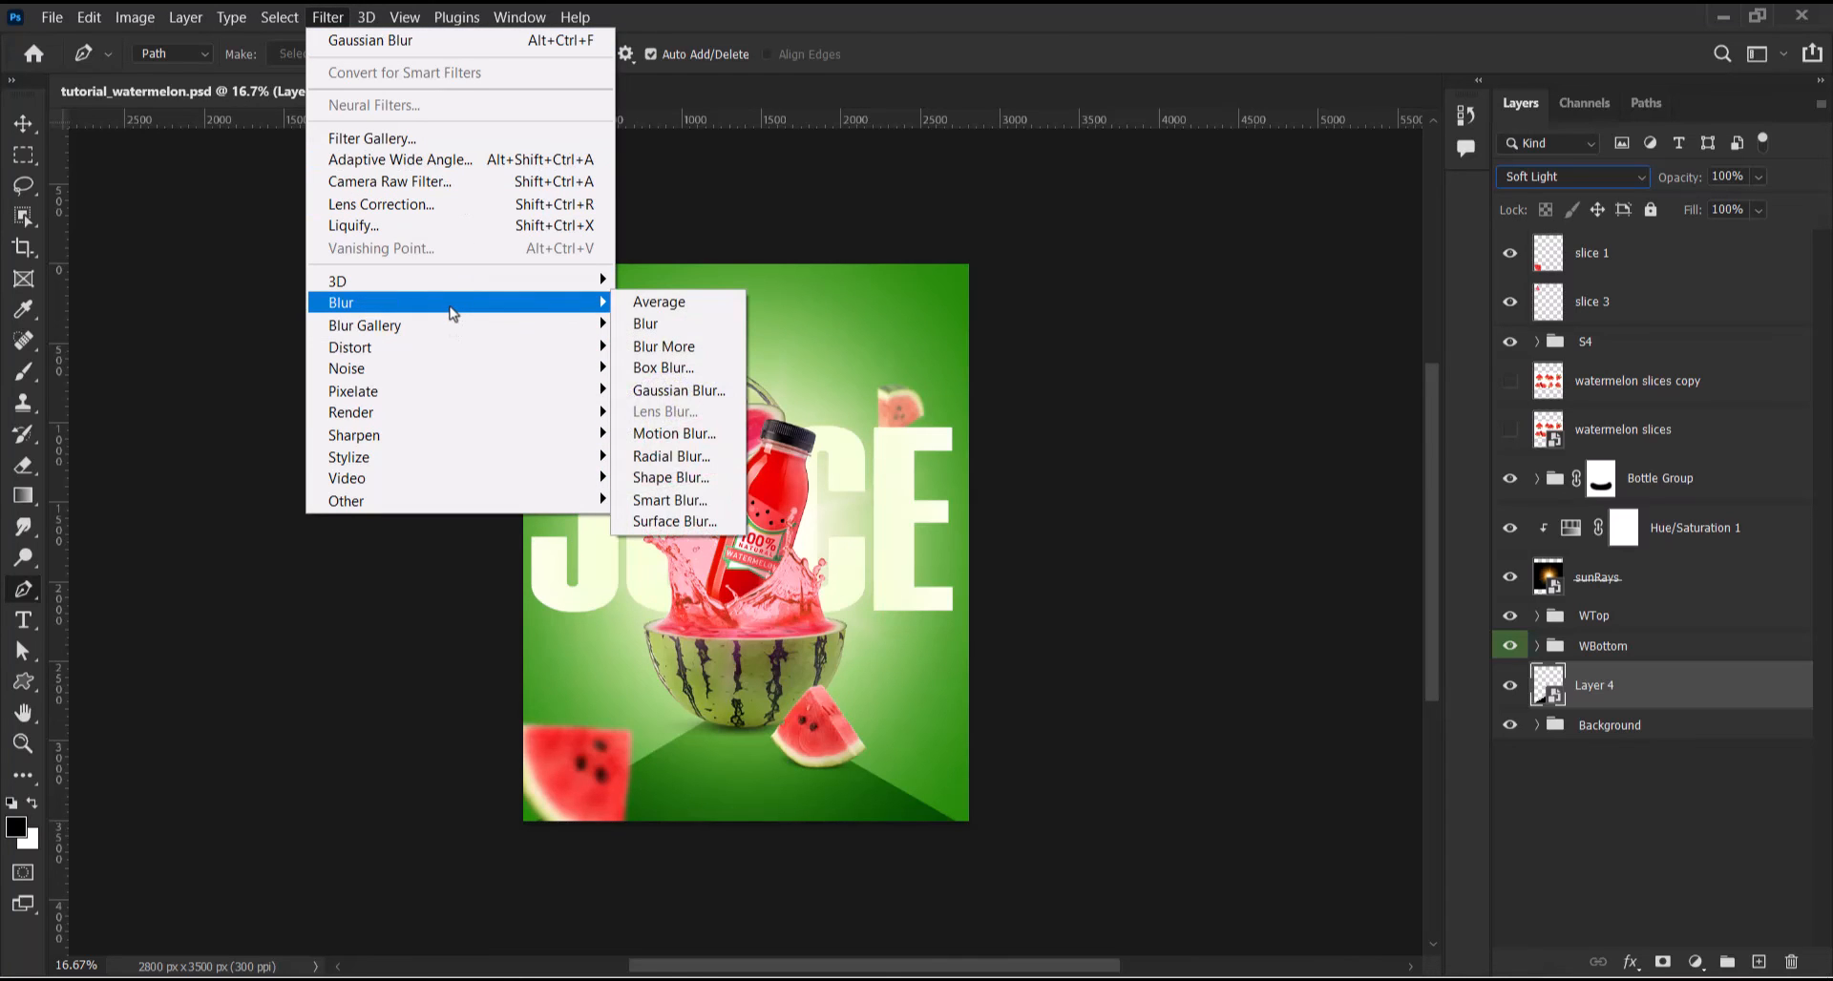
left_click(670, 395)
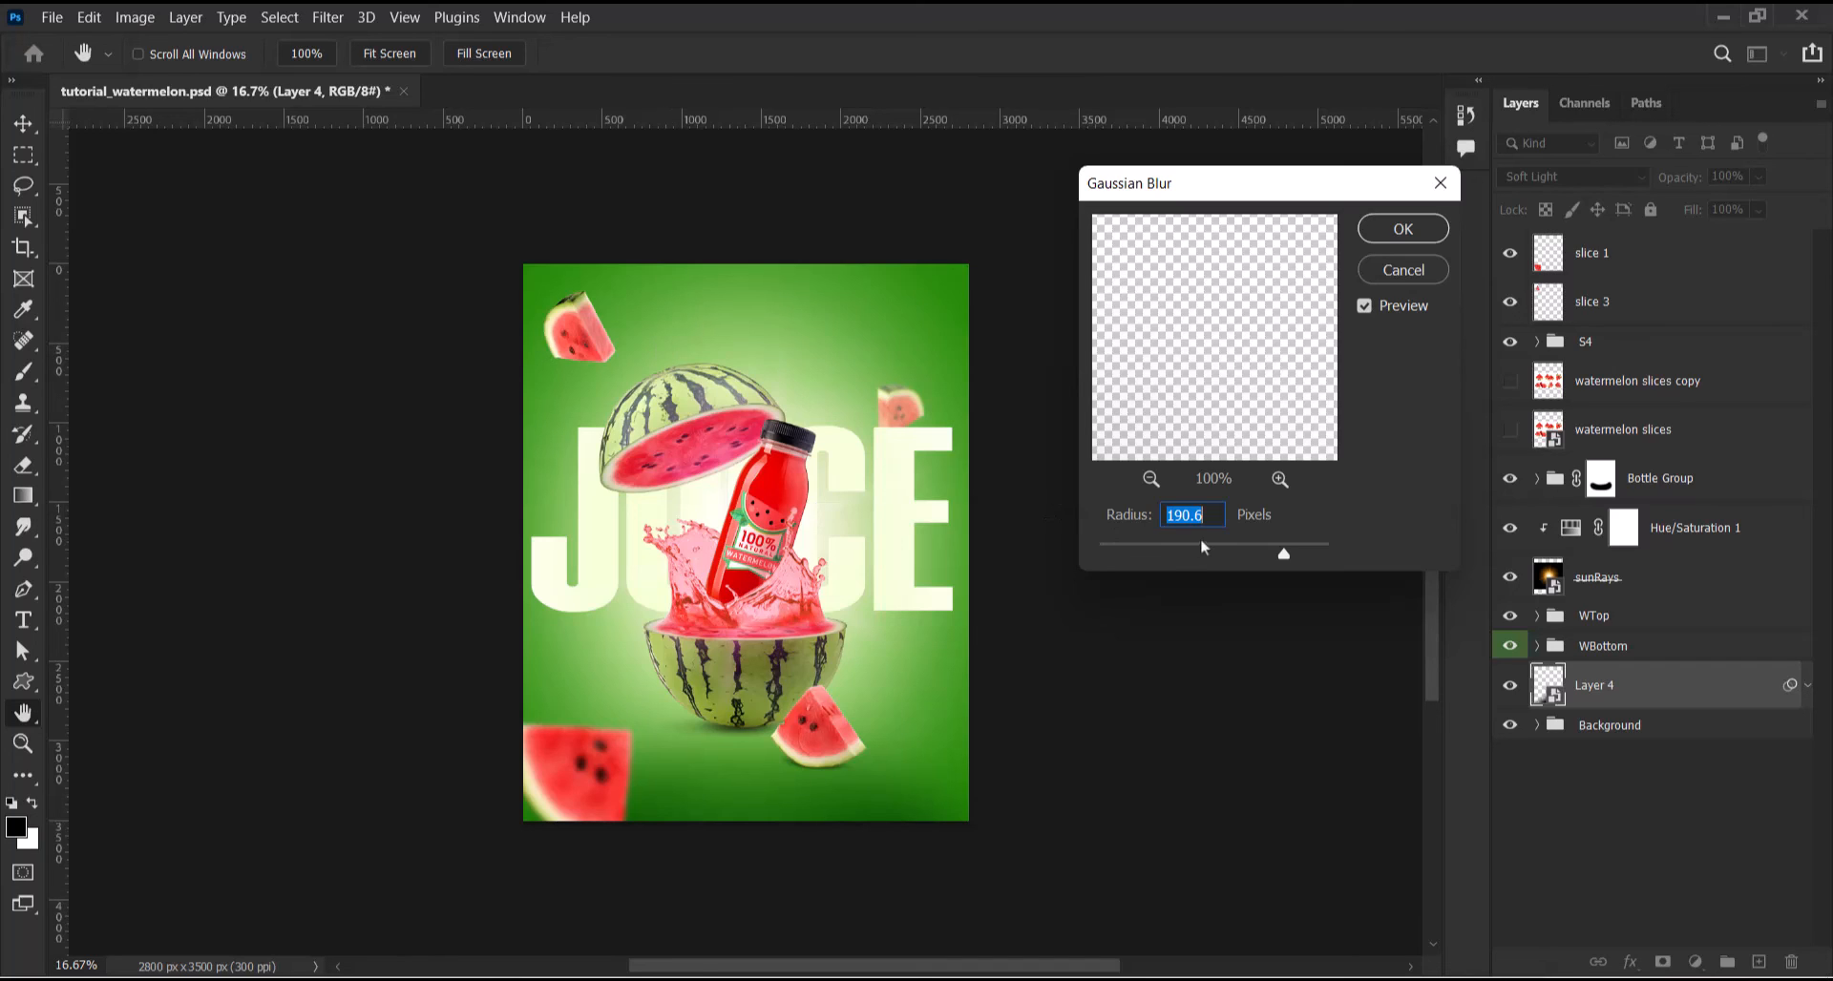
type("180")
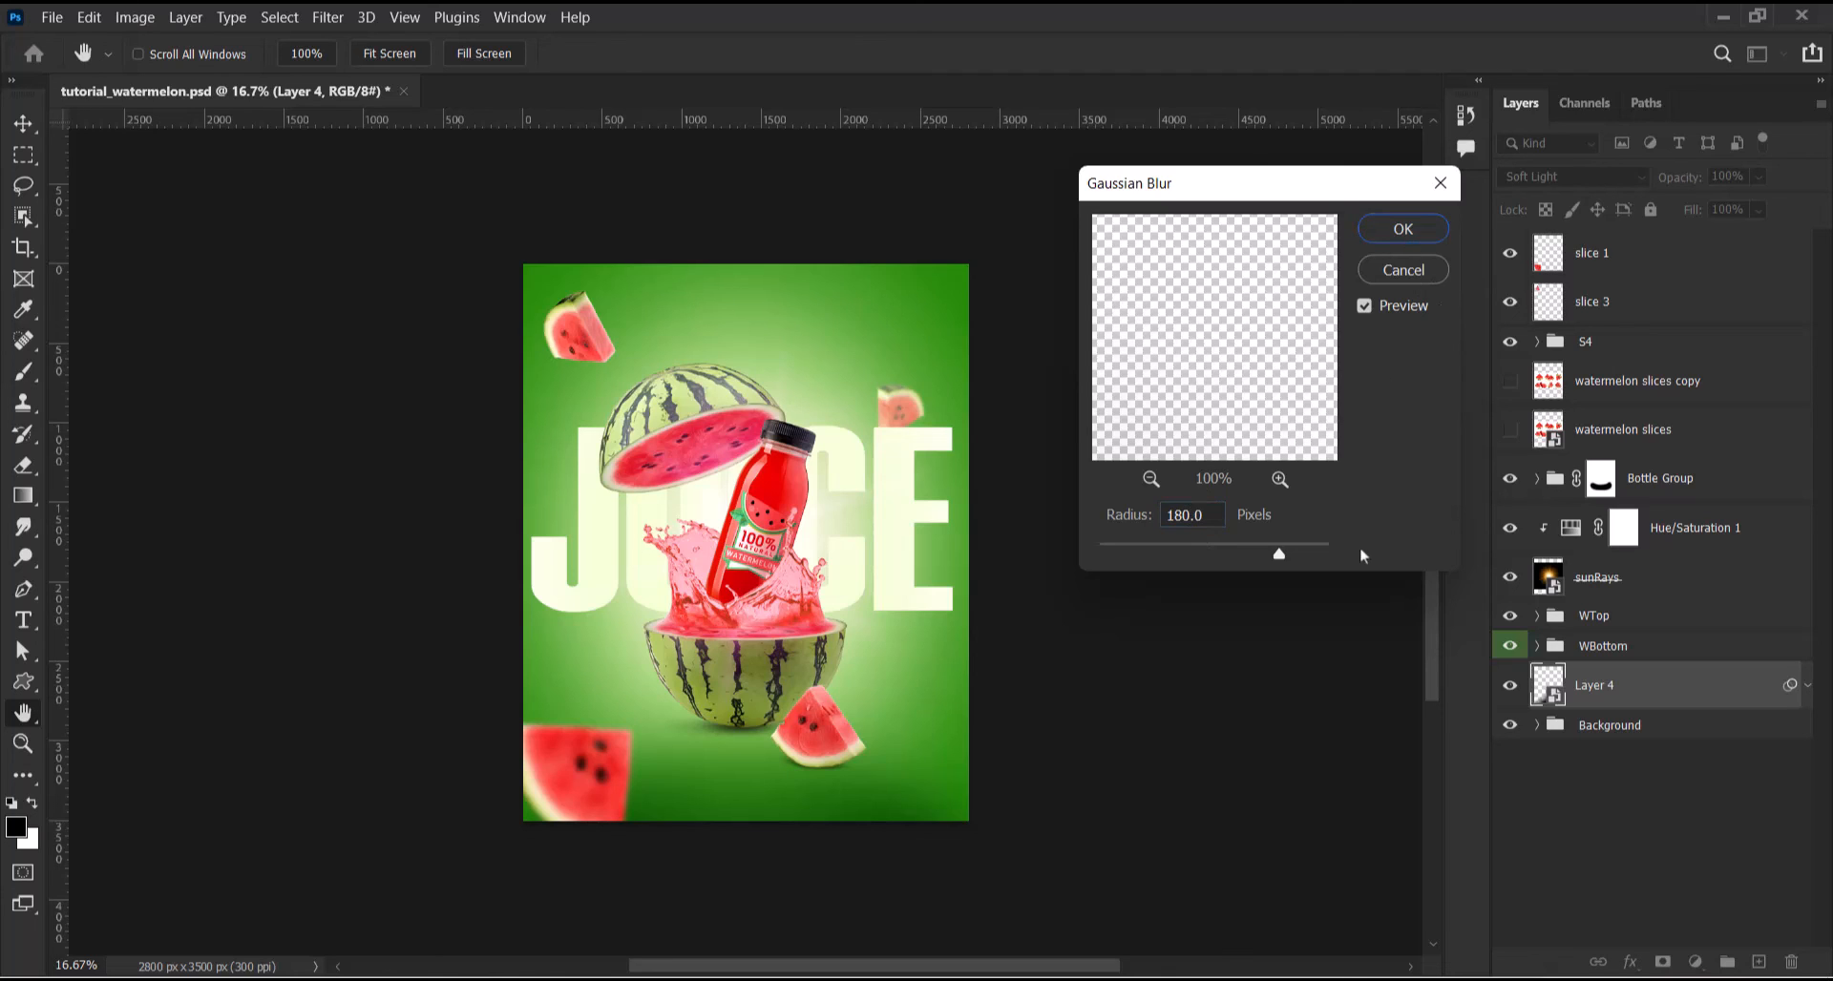
key("p")
left_click(1403, 229)
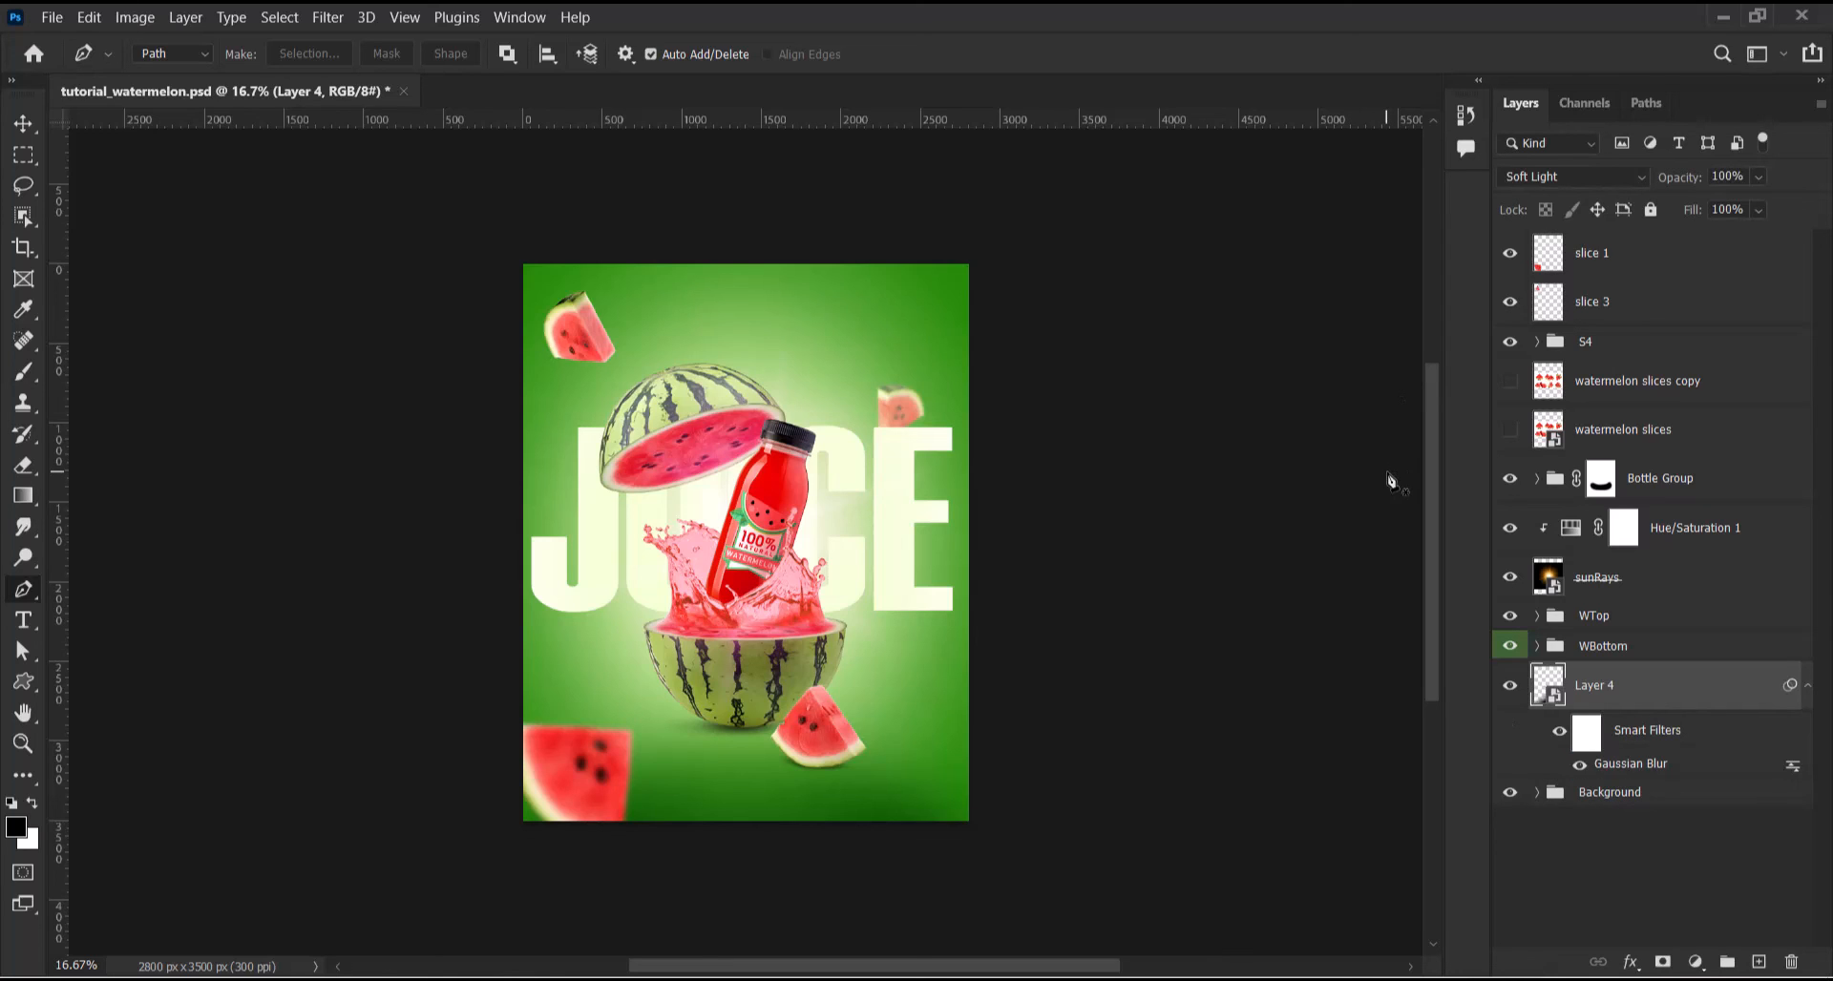
Lower the opacity of the blurred shadow on Layer 4 to 70% and fit the whole canvas in view
left_click(1759, 178)
left_click_drag(1784, 210, 1753, 212)
key("v")
key("ctrl+0")
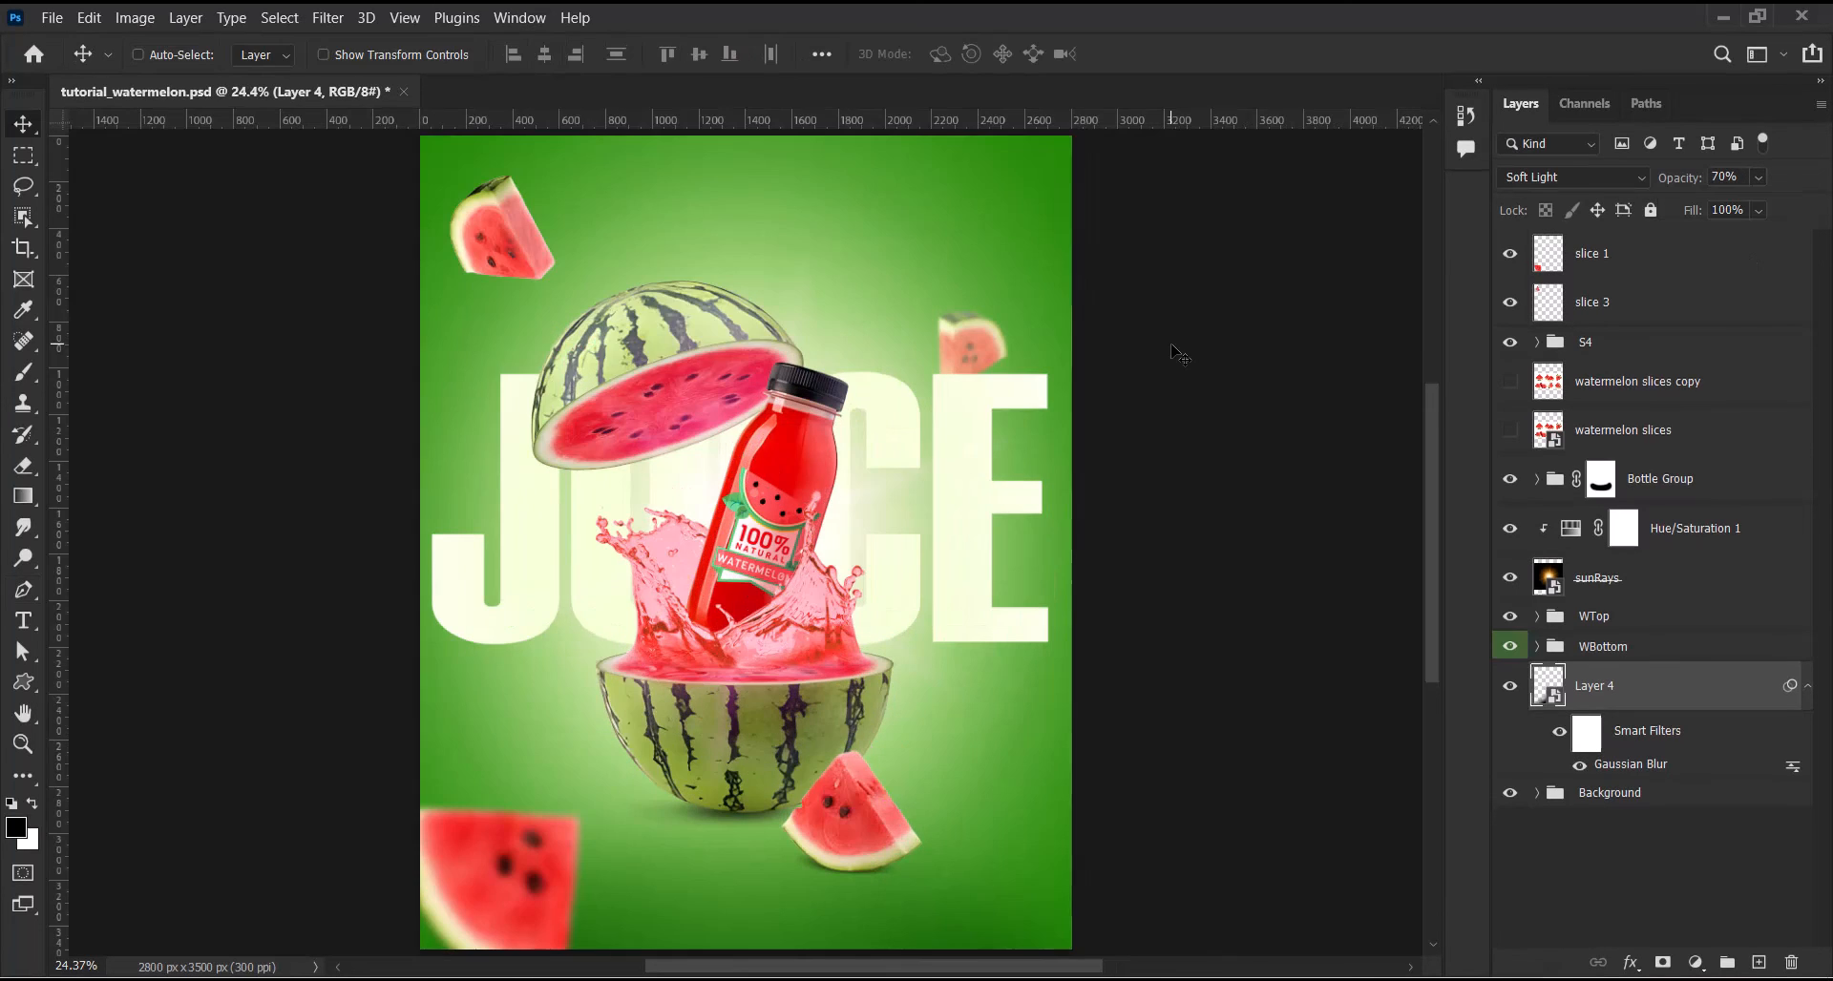
Add a Drop Shadow to the JUICE text layer in the Background group with 60% opacity and a size of 50 px
left_click(1536, 792)
scroll(1538, 790, "down", 3)
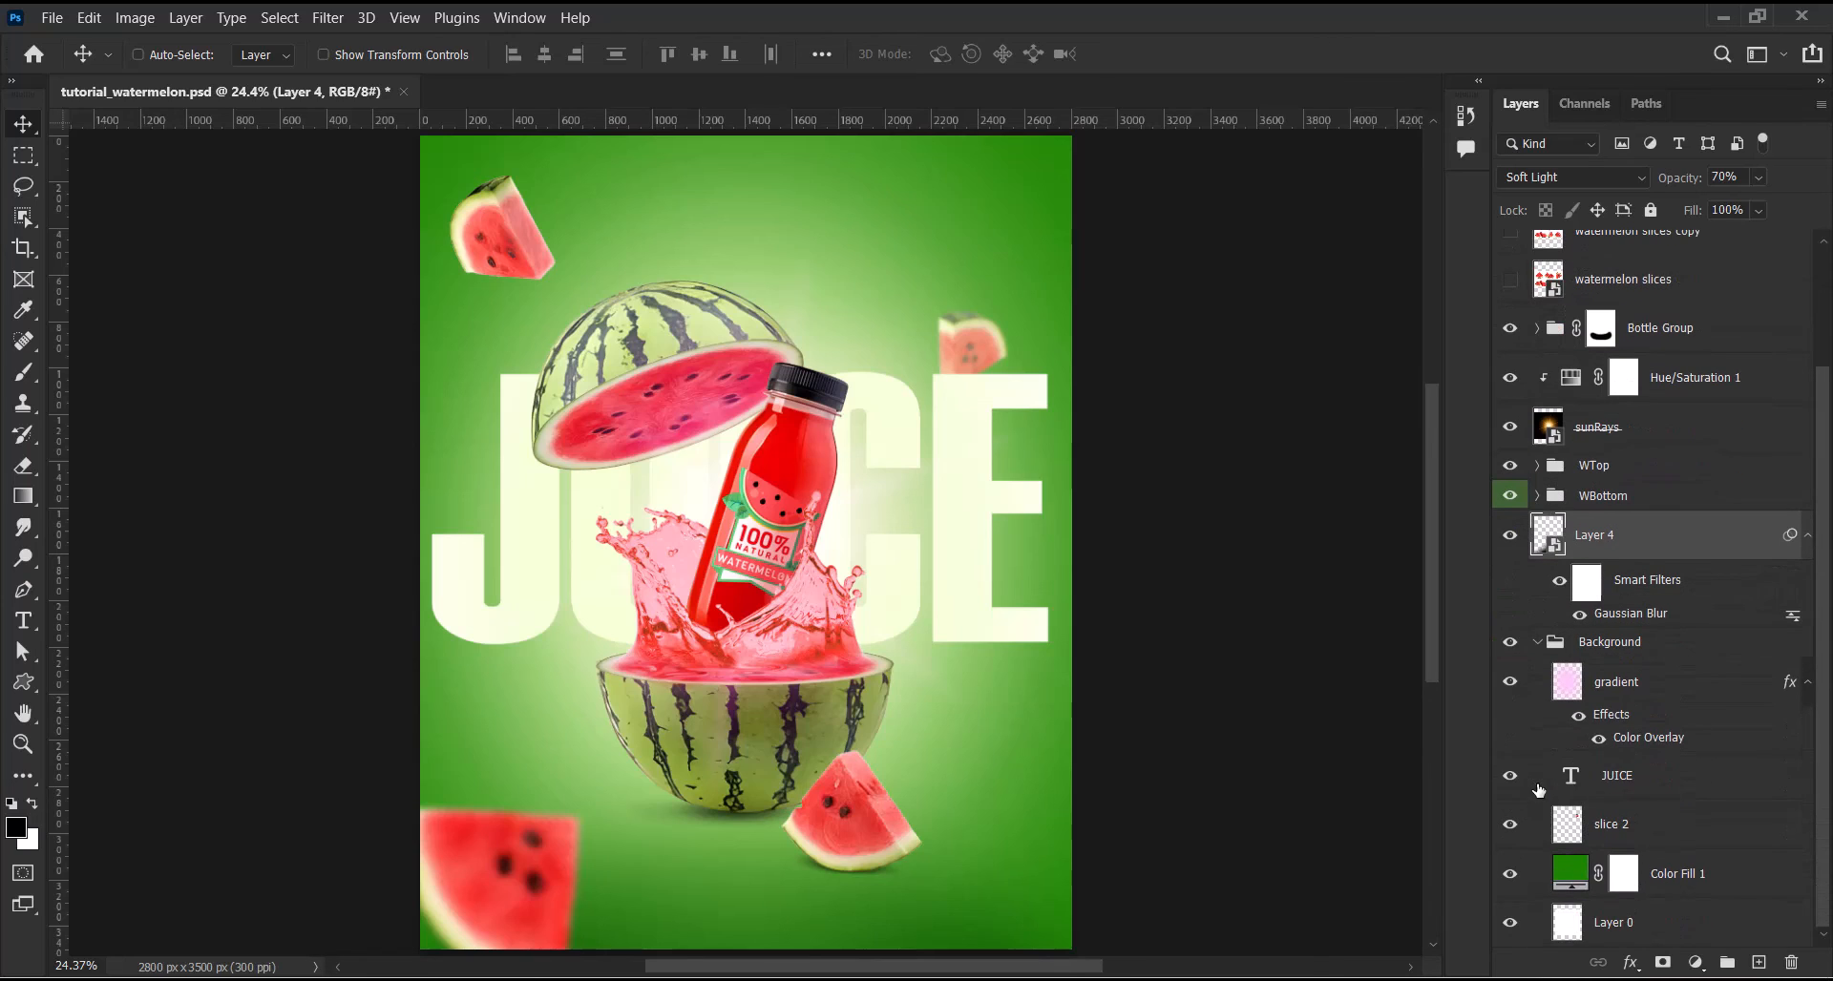
left_click(1631, 785)
left_click(1637, 781)
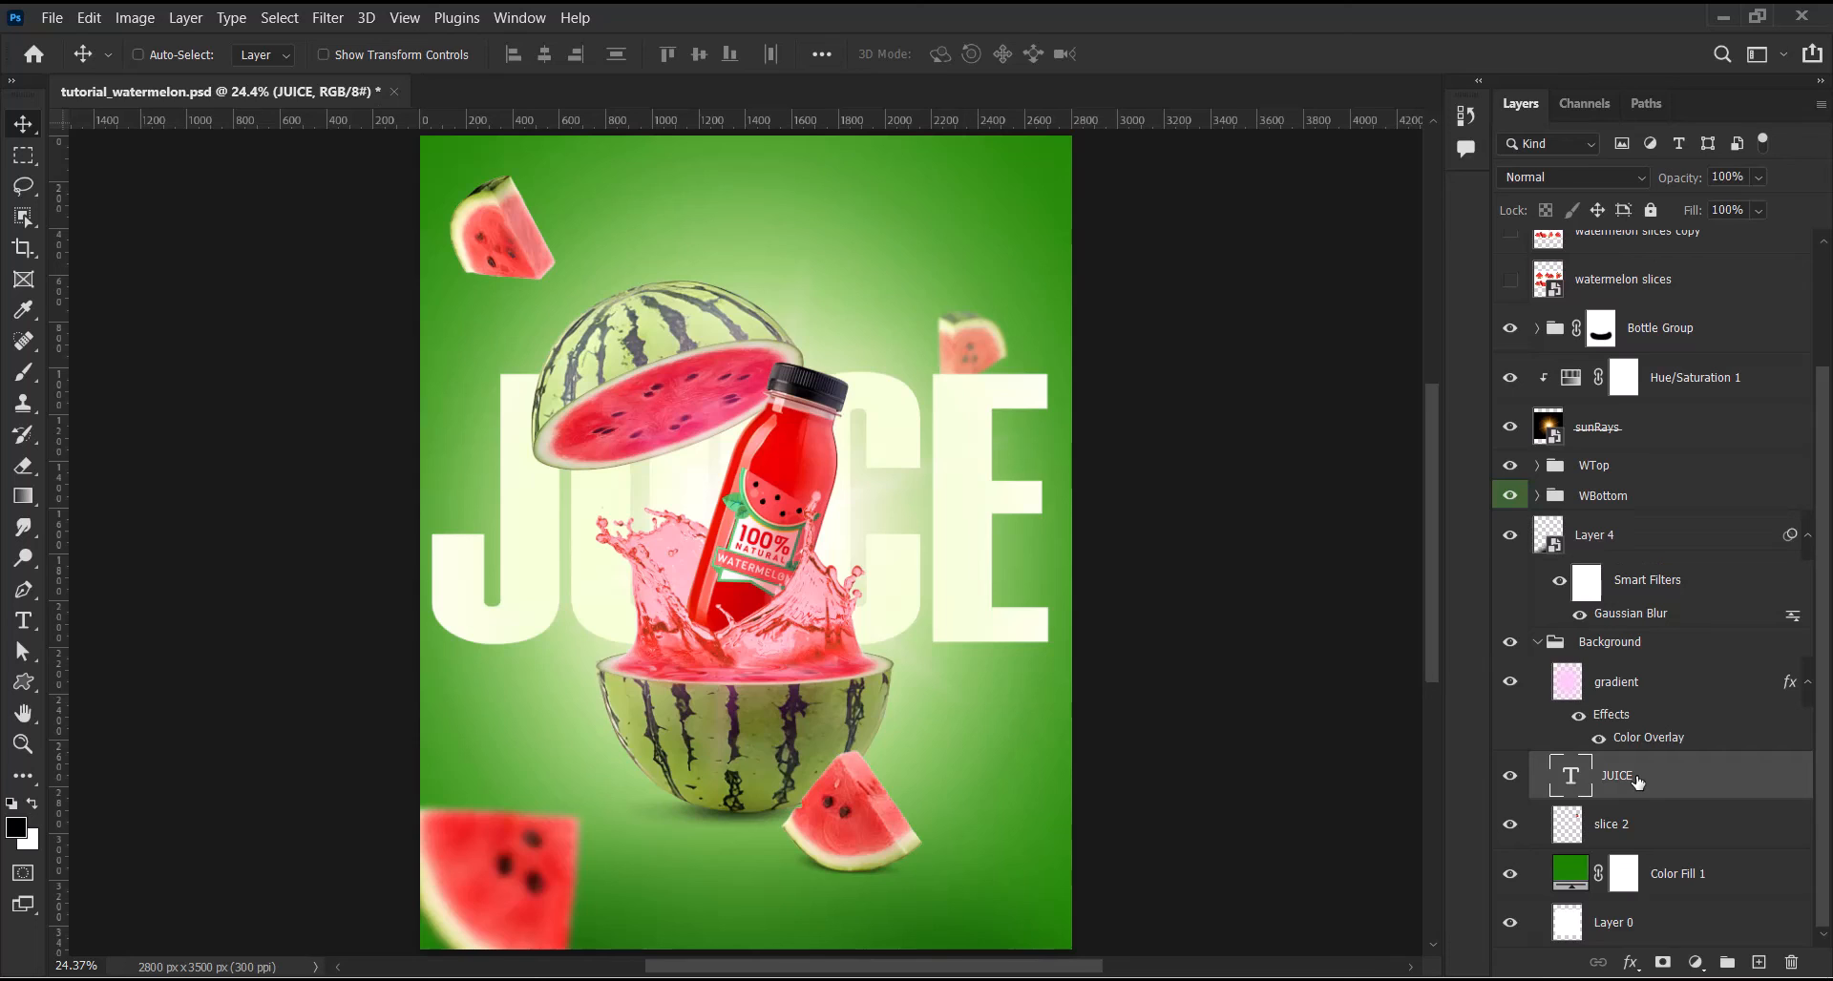
left_click(1629, 964)
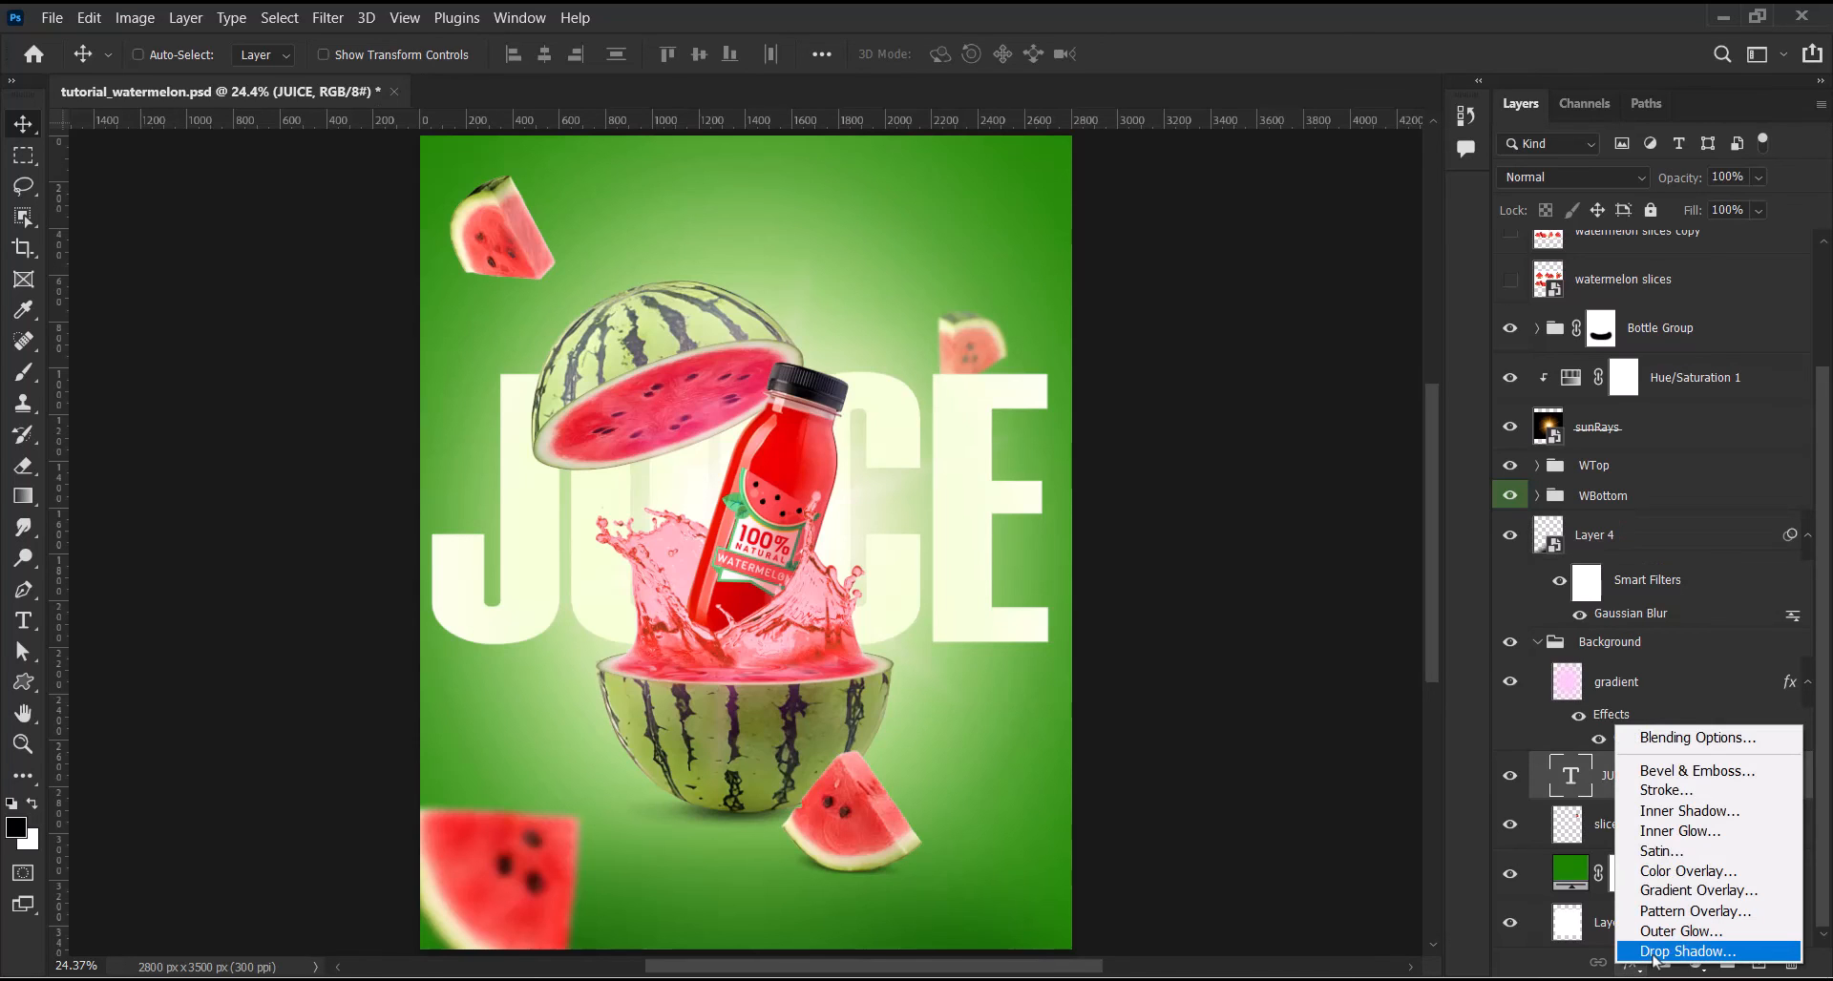
left_click(1659, 953)
left_click_drag(1139, 96, 1084, 104)
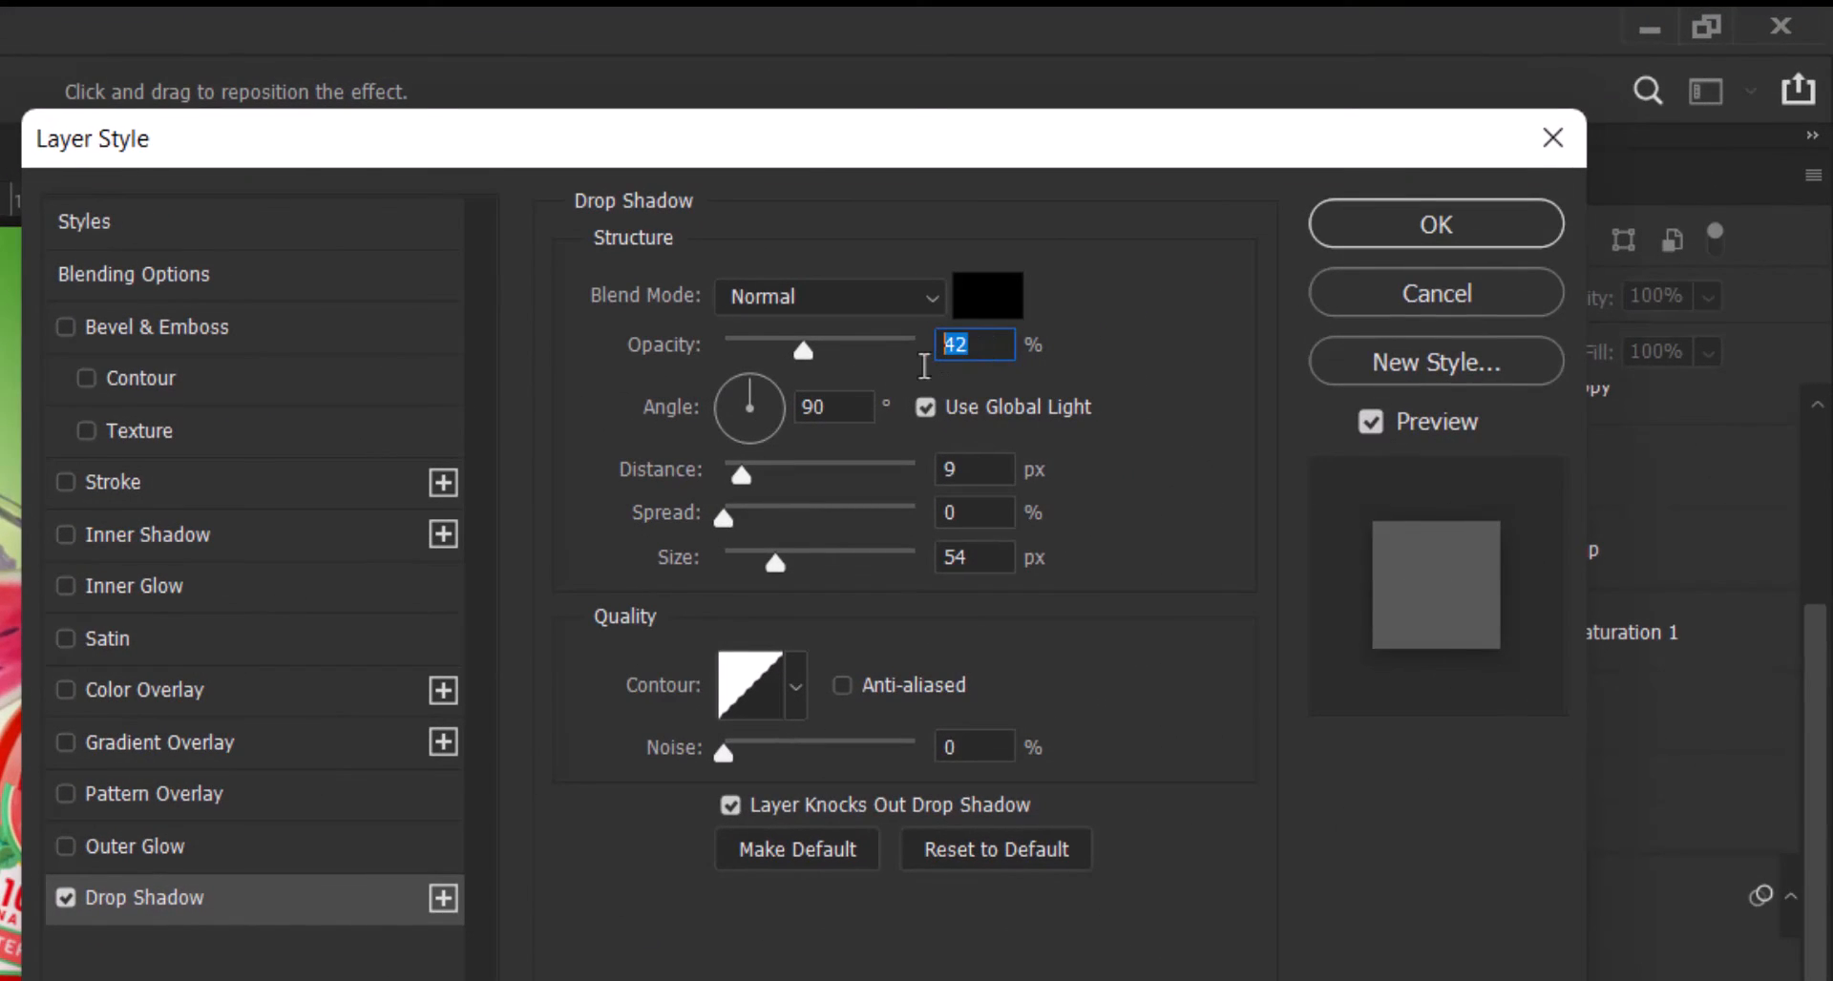
type("60")
left_click_drag(998, 567, 922, 568)
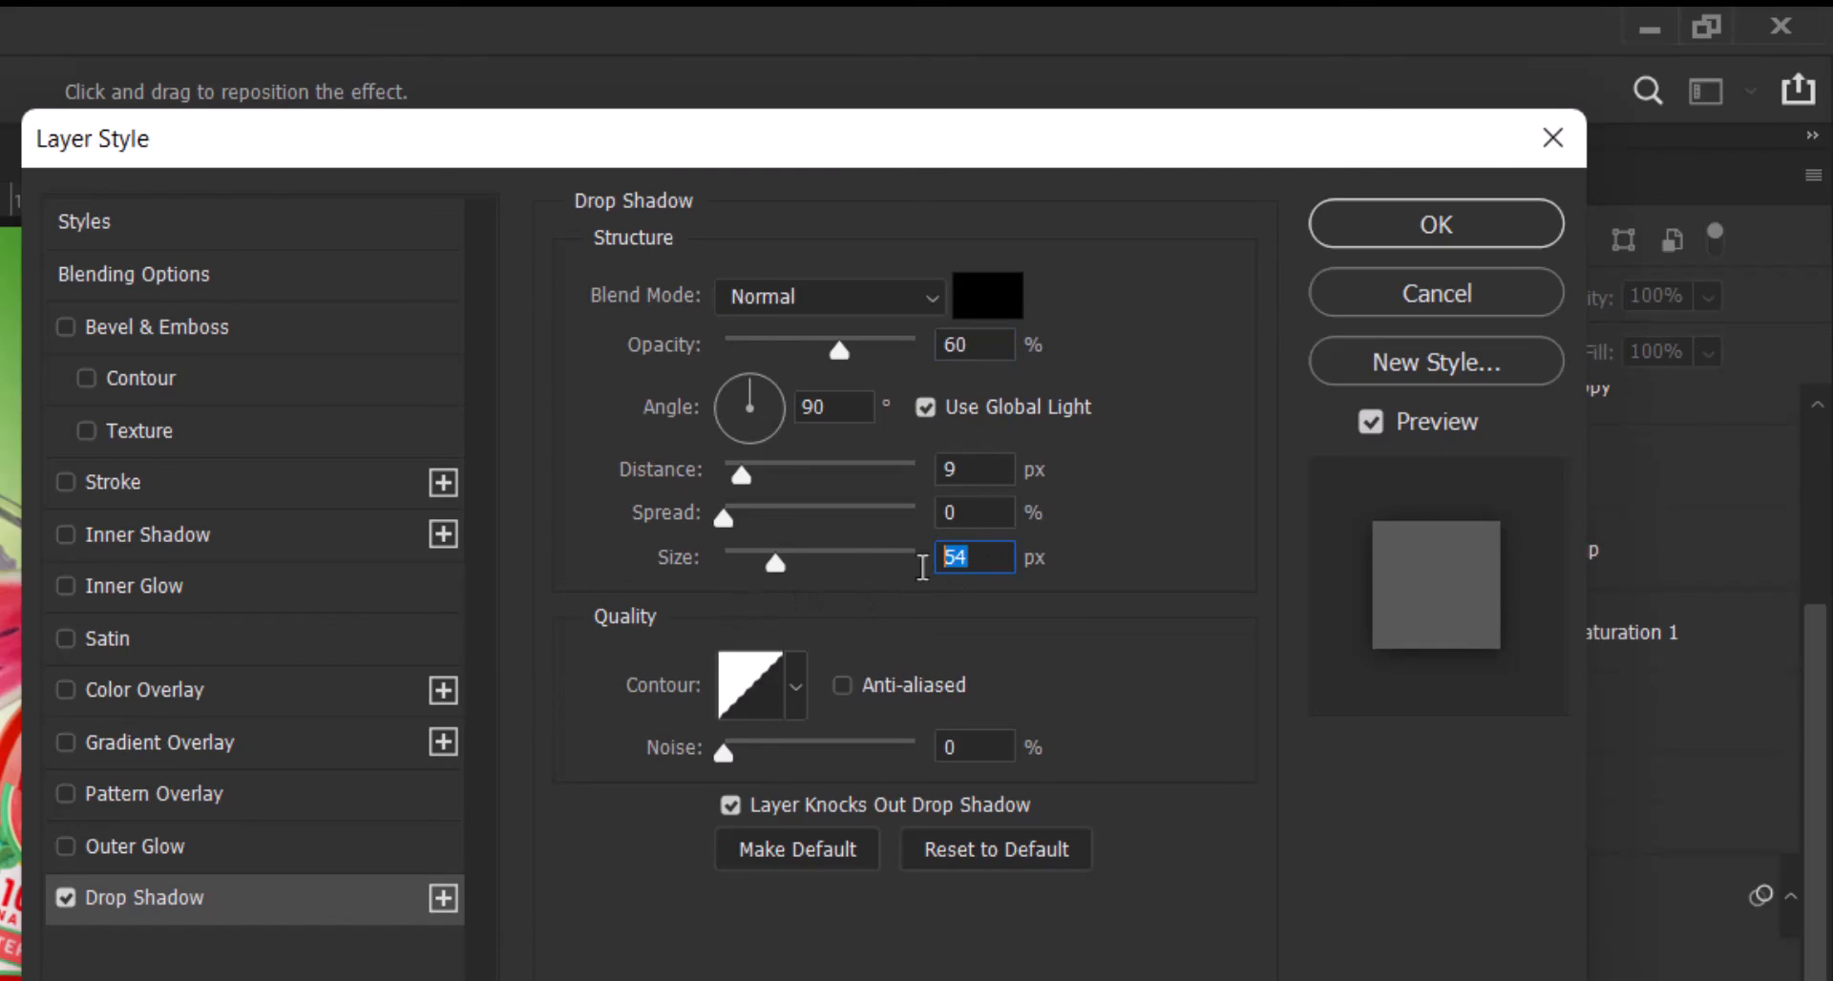
type("50")
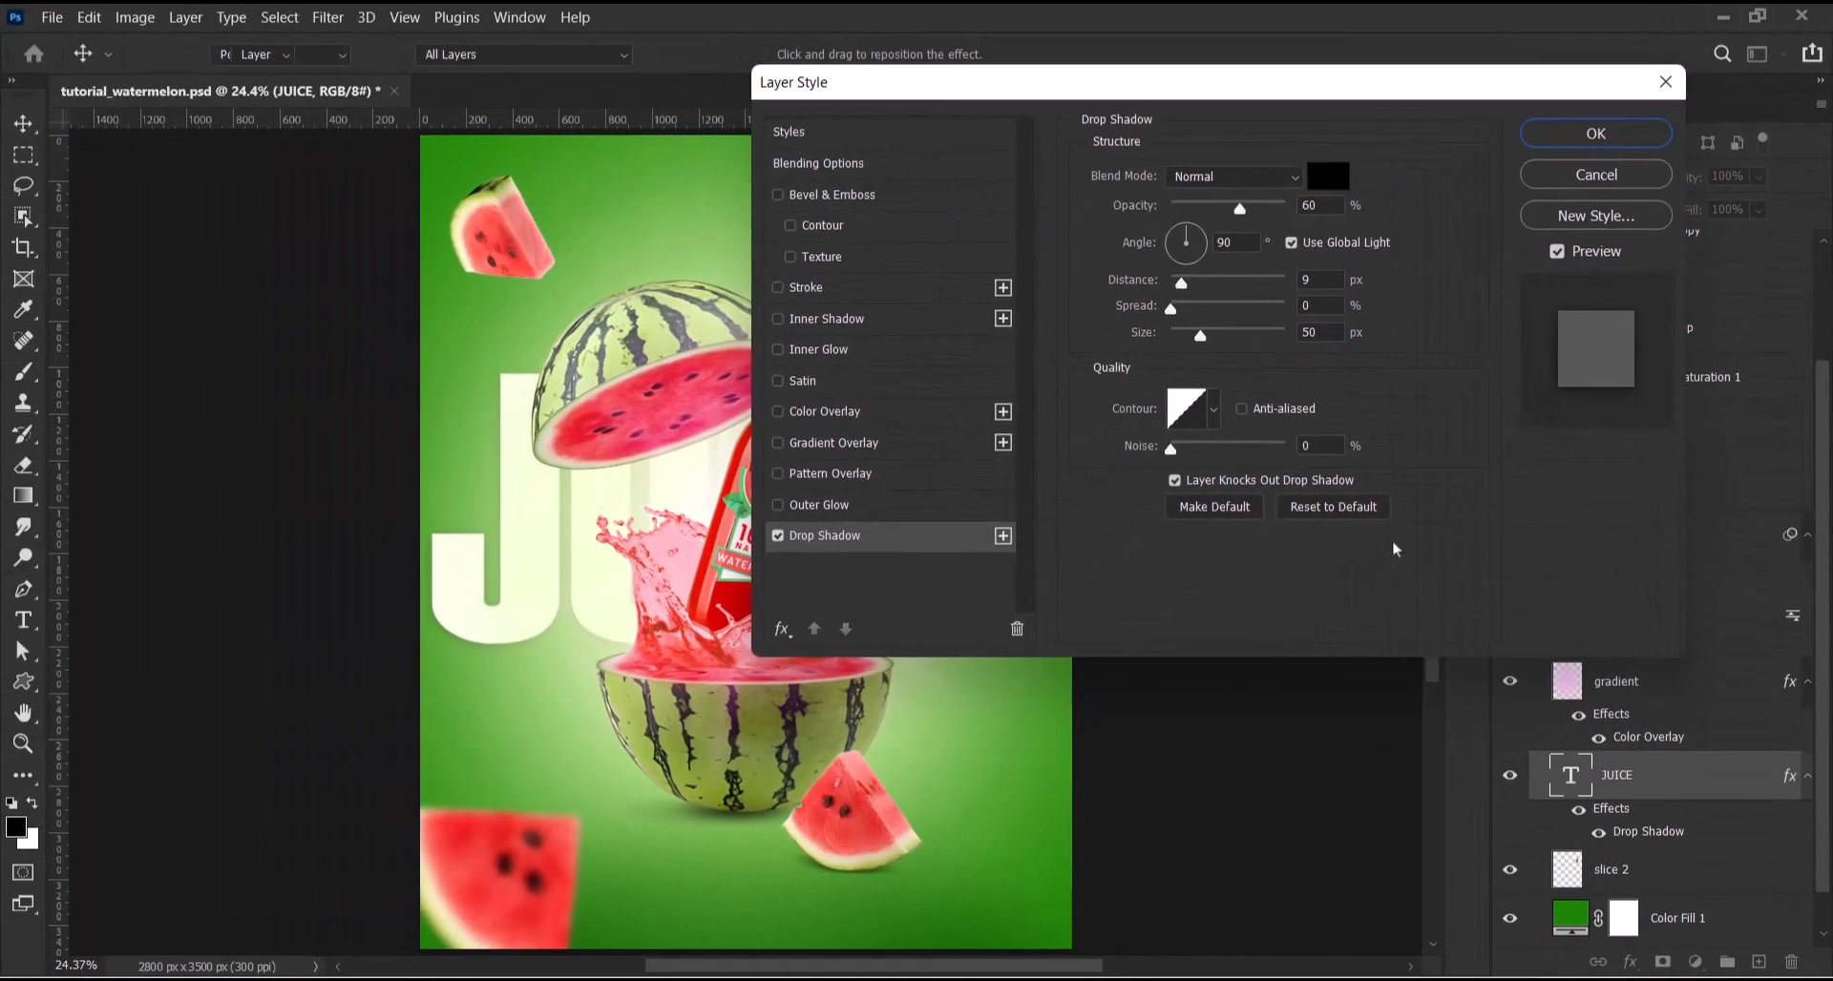
key("Return")
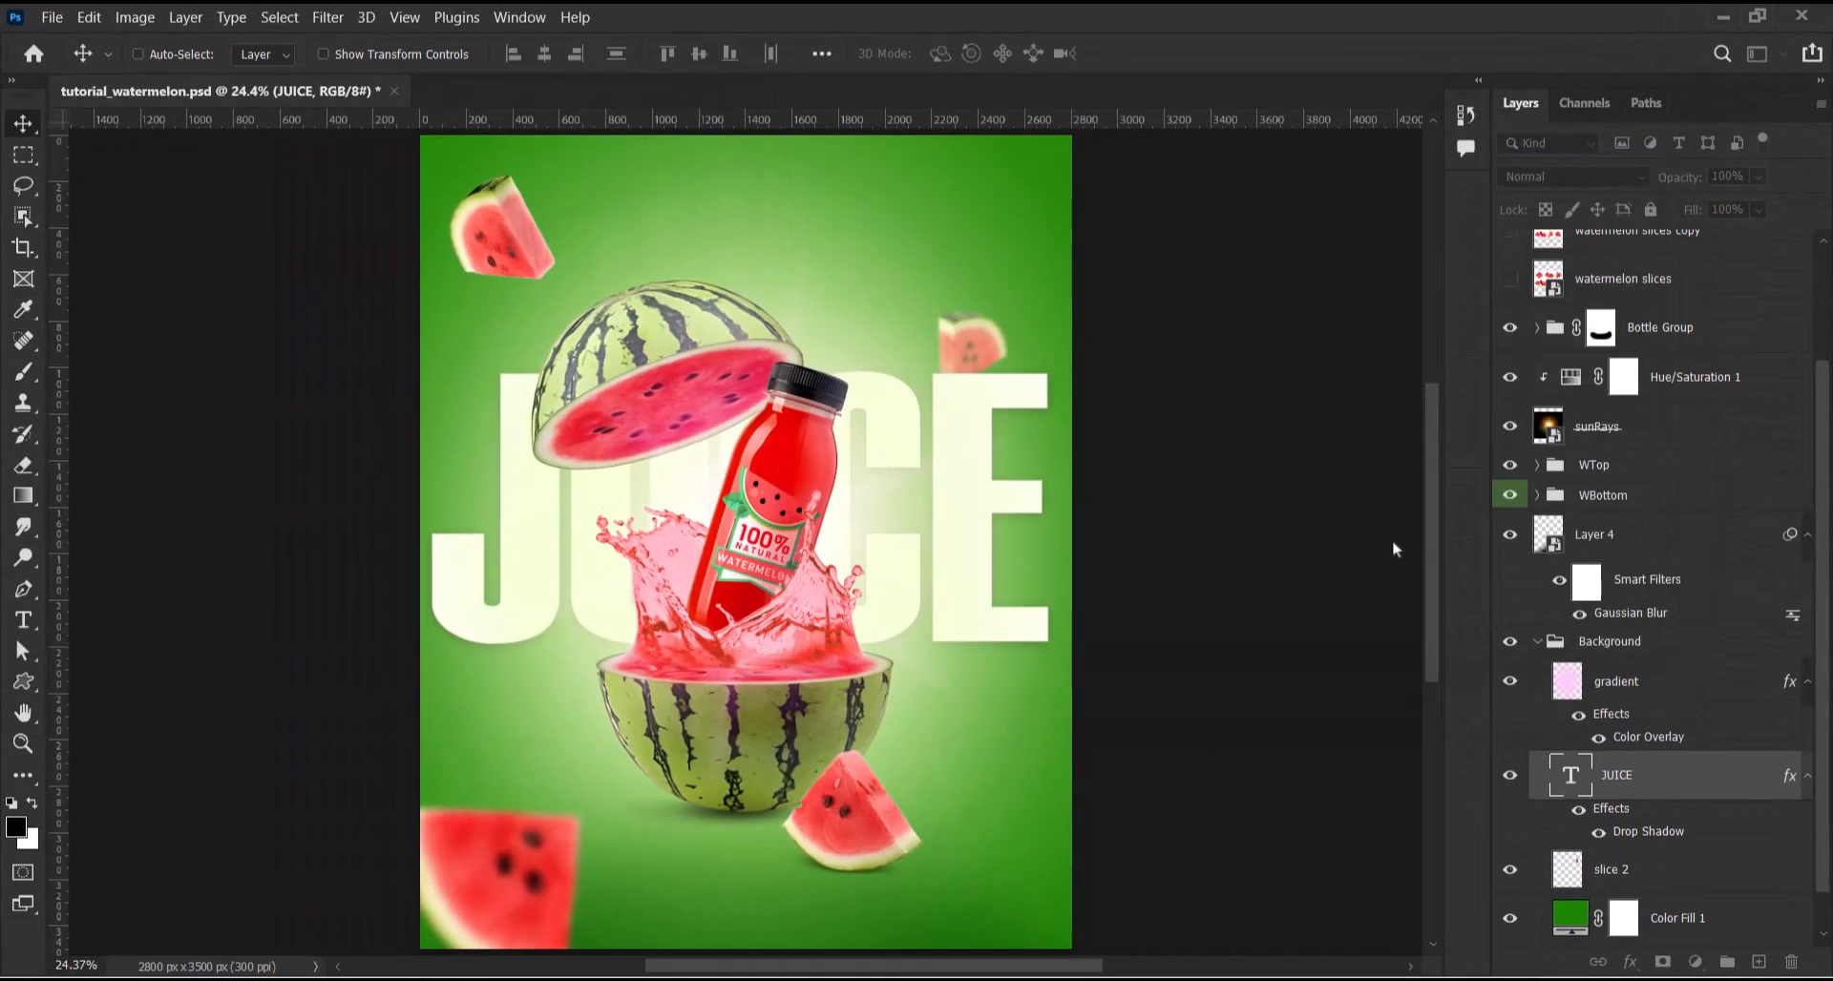